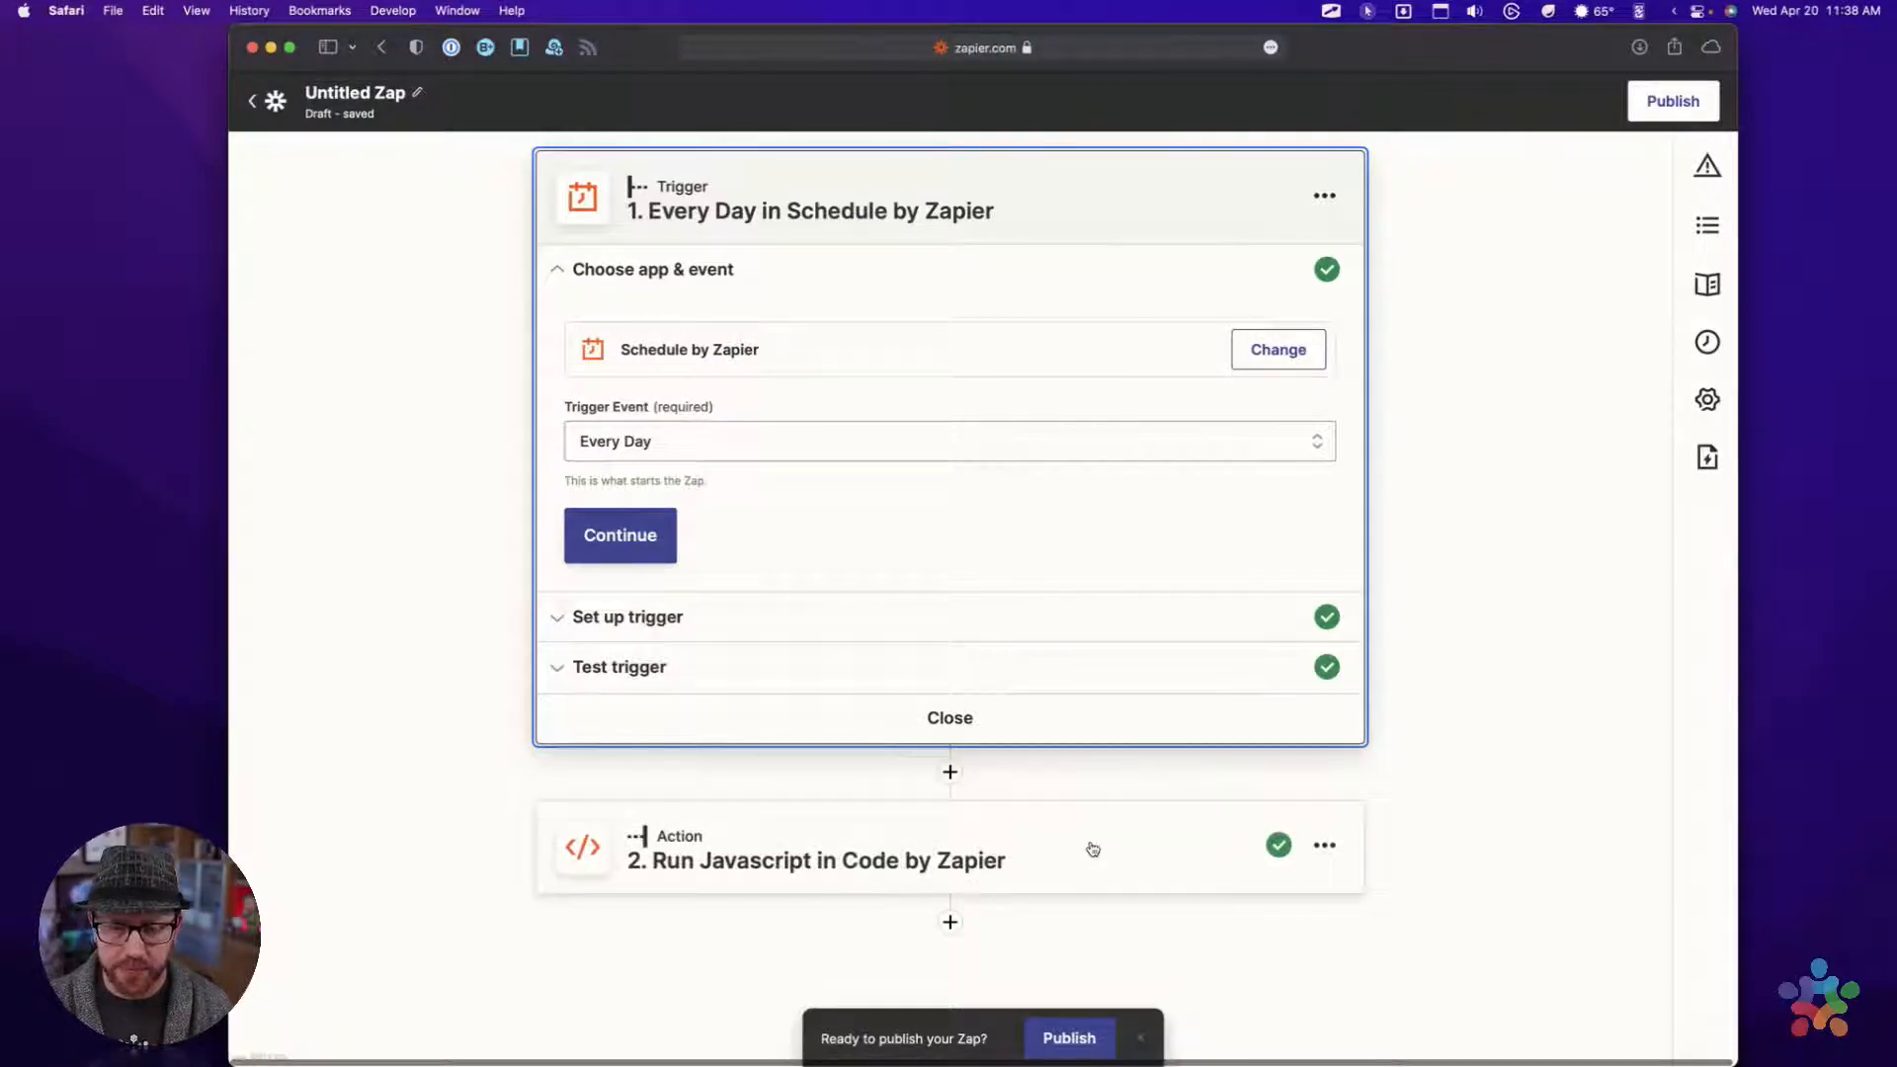
Delete the Run Javascript in Code by Zapier action from the Zap
click(1324, 846)
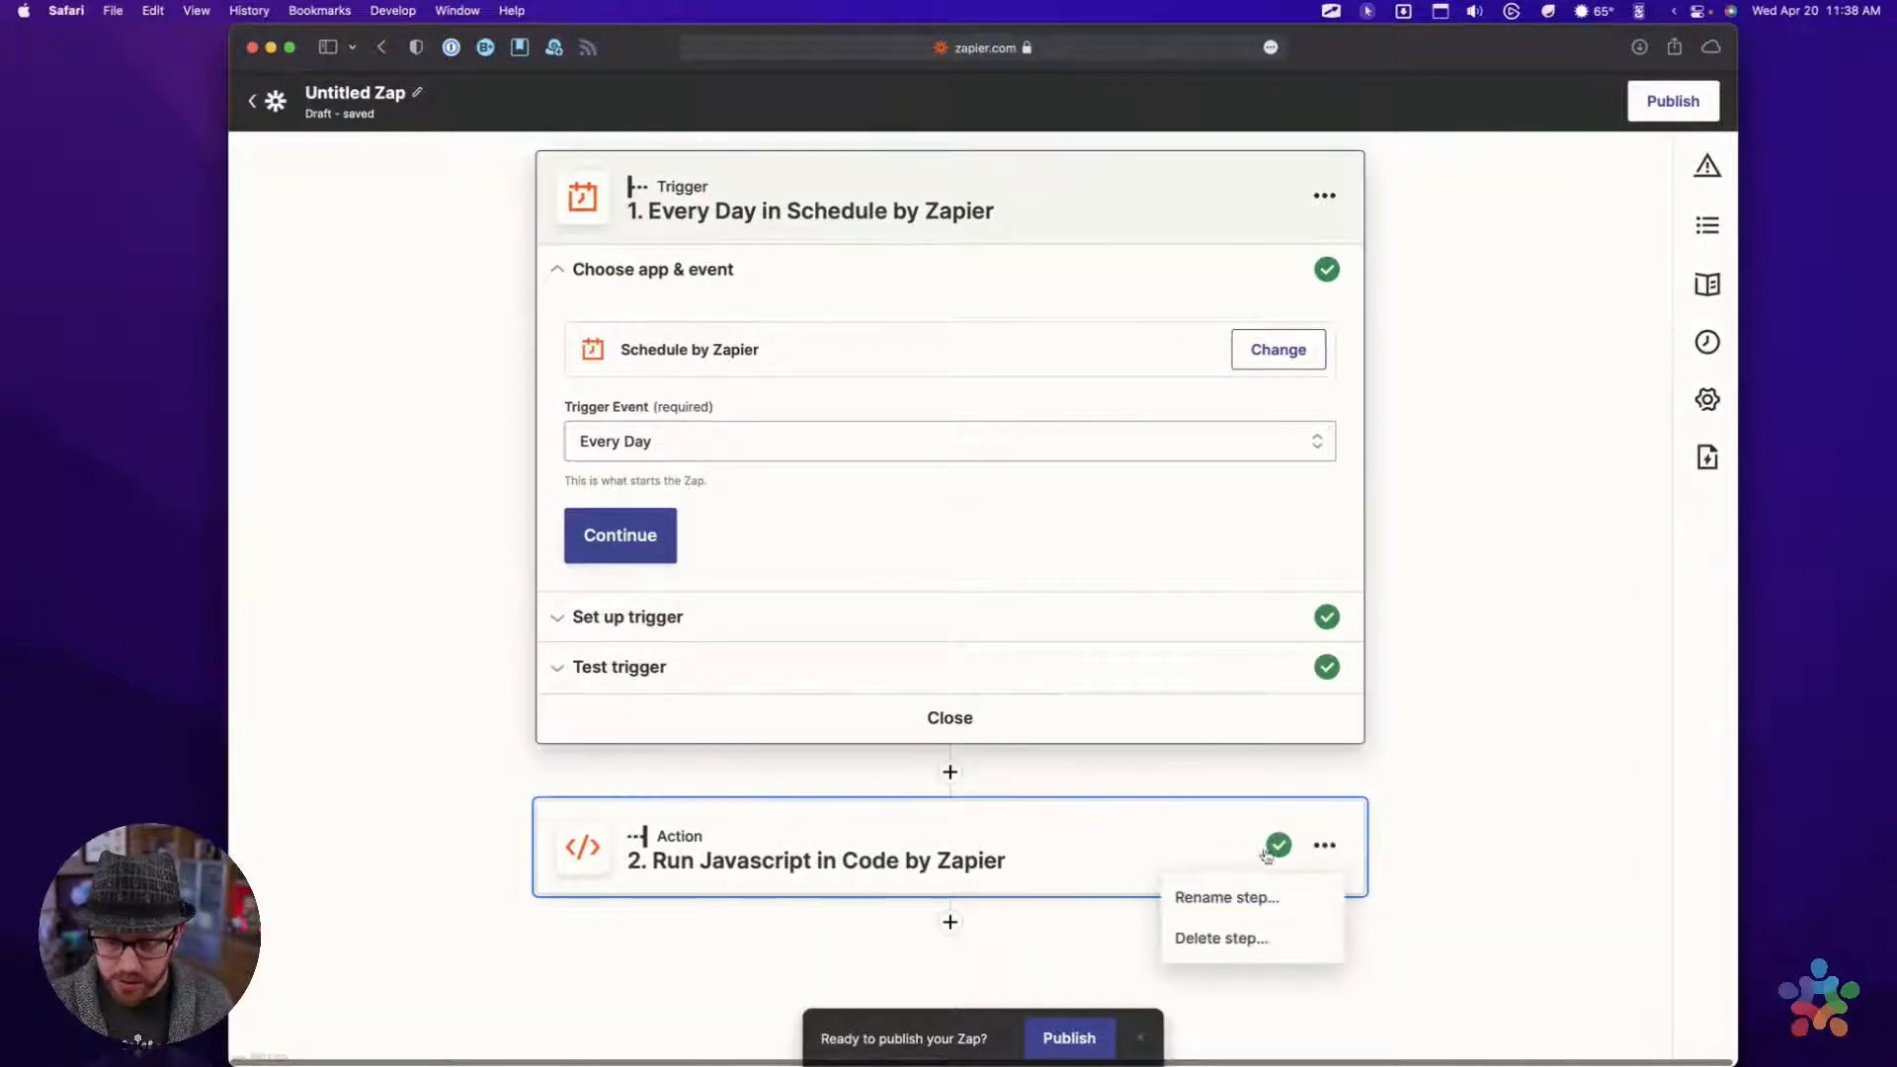
click(1215, 940)
click(1215, 940)
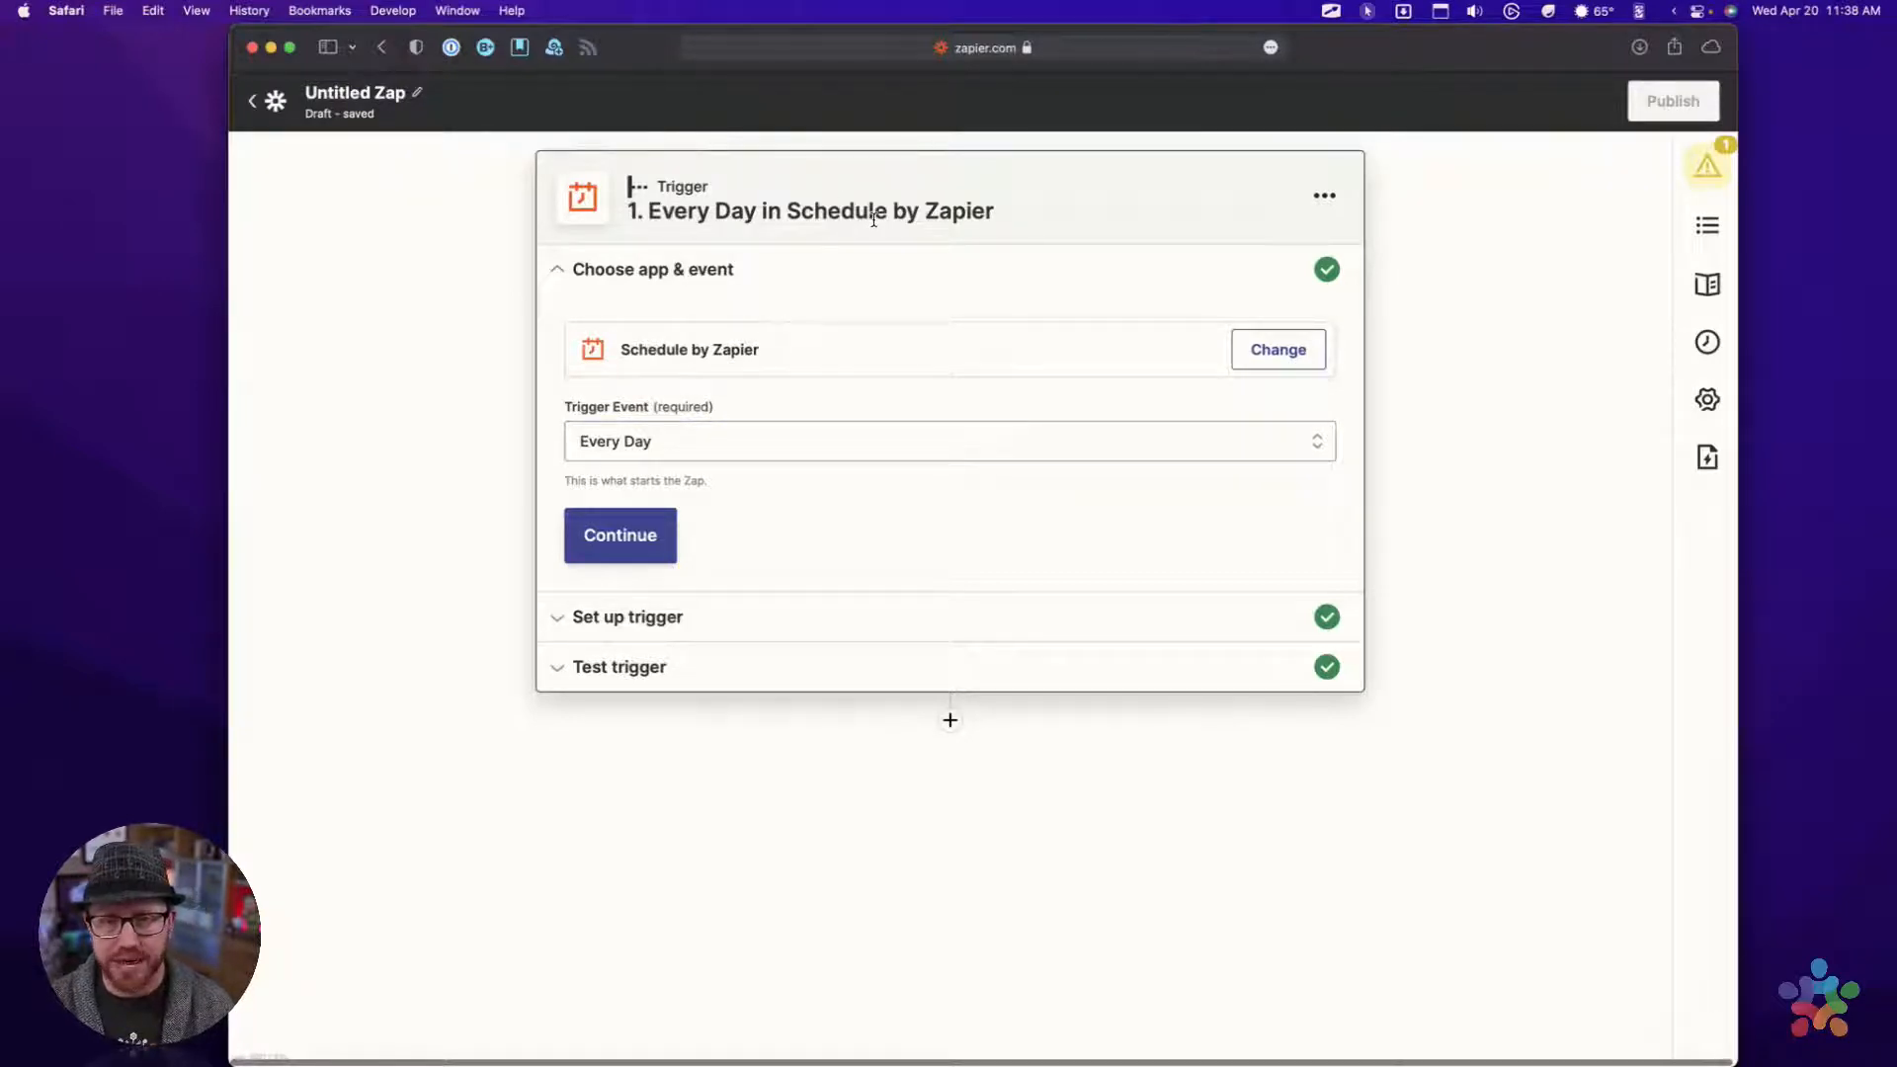
Try to confirm the Every Day trigger with the time of day set to Noon and proceed to the action choice
click(620, 541)
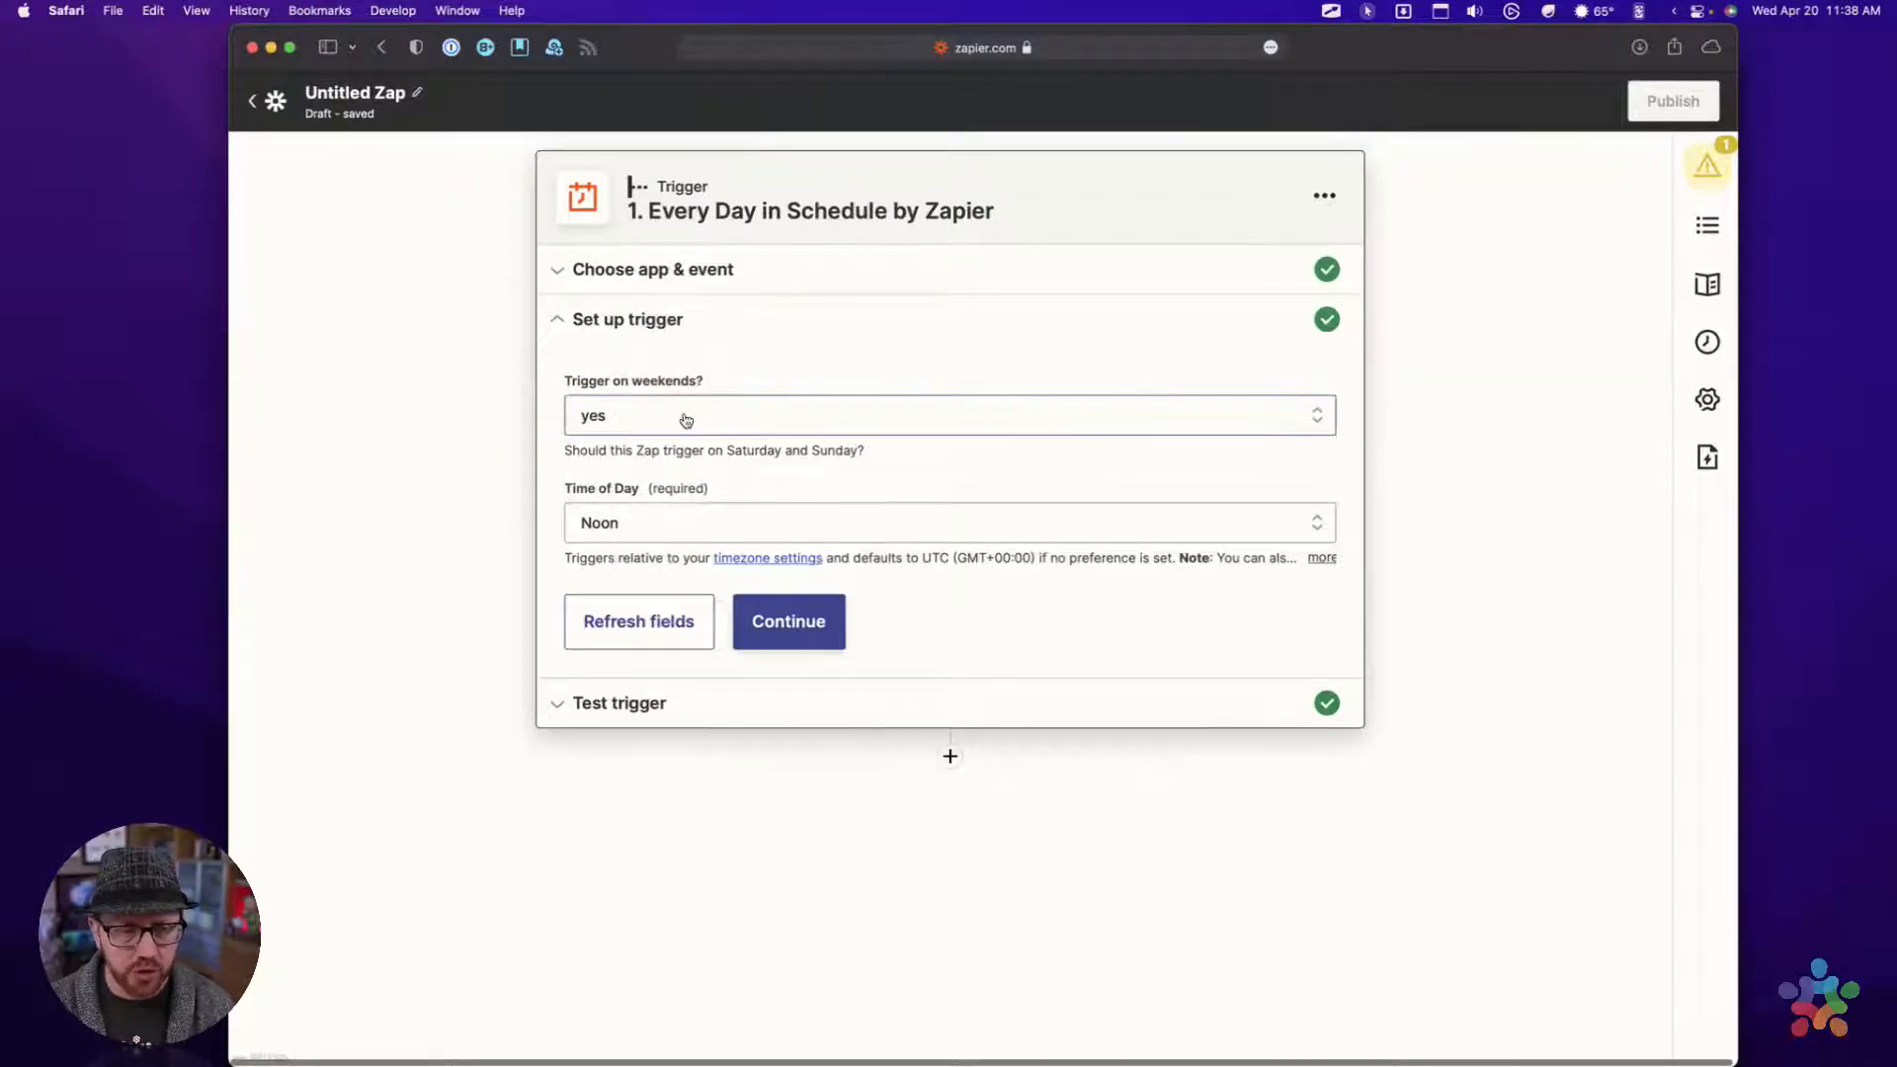
click(650, 528)
click(664, 789)
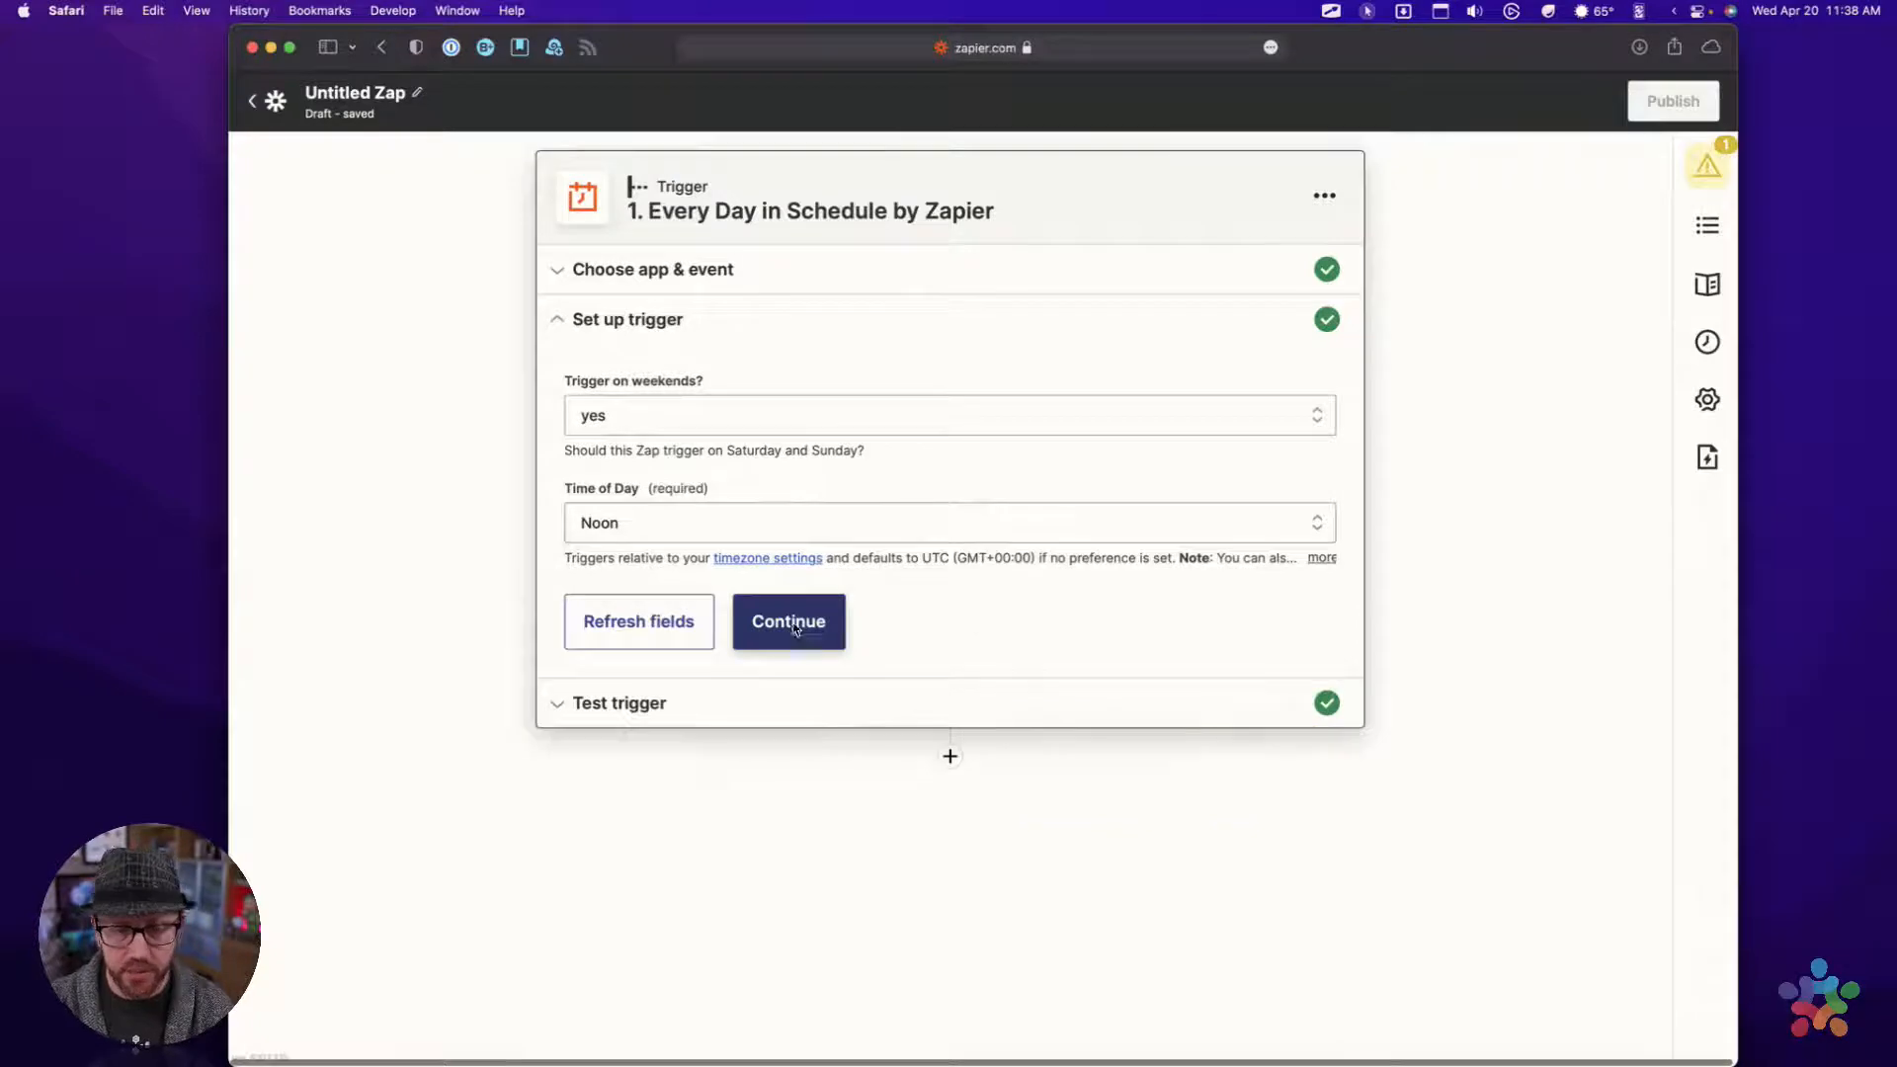
click(790, 629)
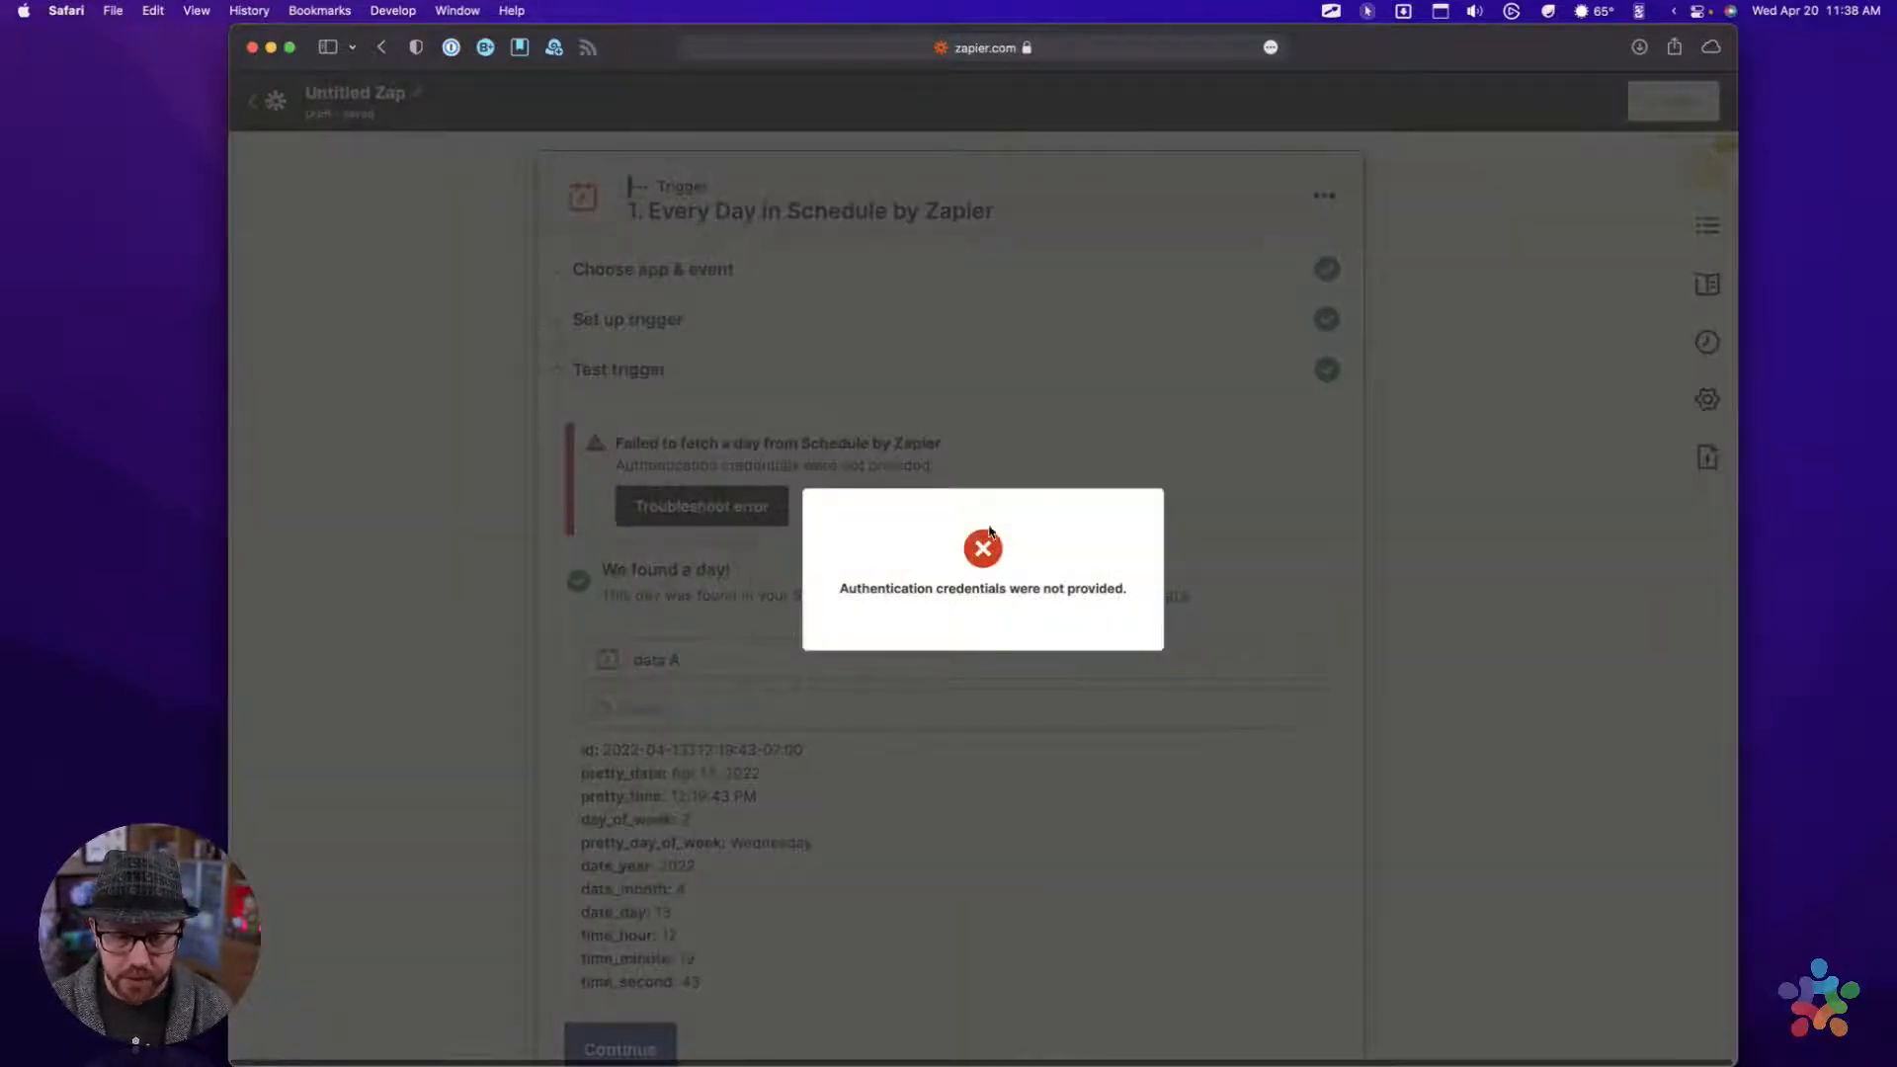
click(1065, 462)
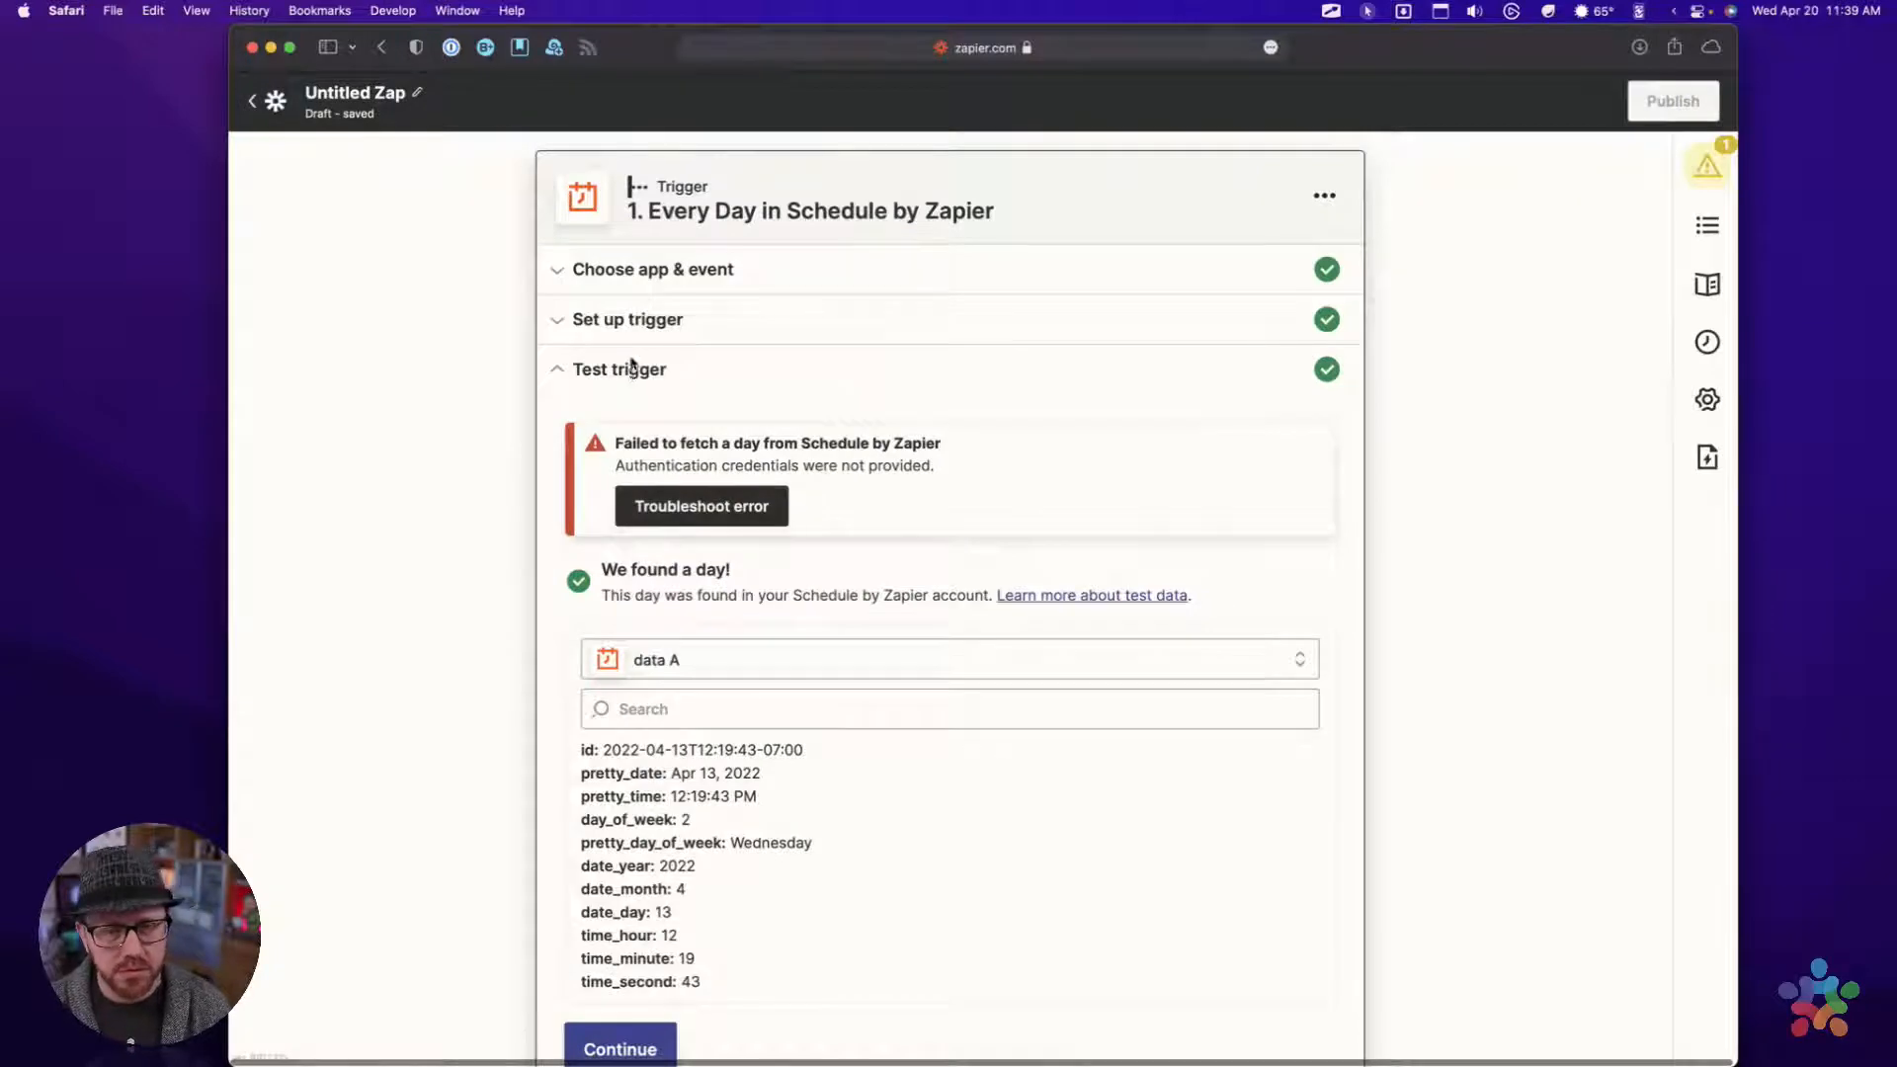
scroll(628, 593, down, 3)
scroll(680, 546, up, 3)
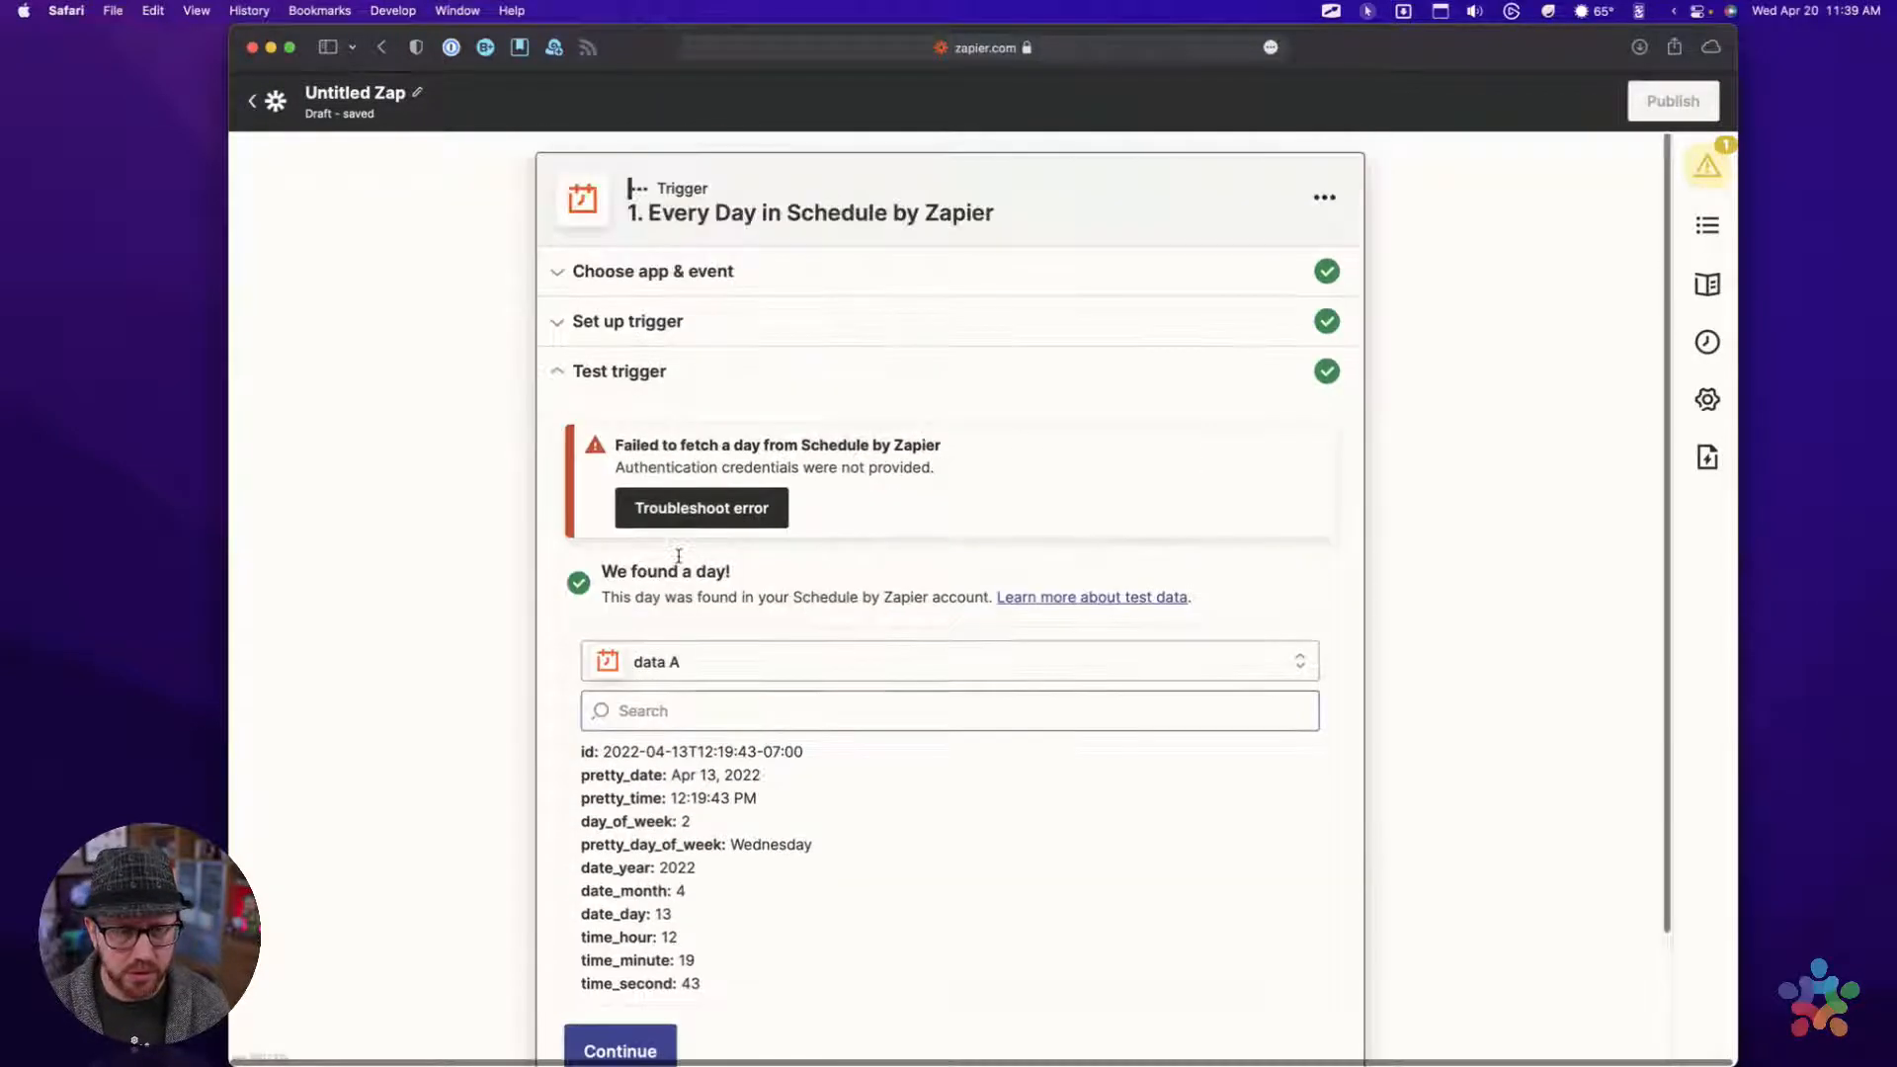
scroll(626, 550, down, 3)
click(618, 888)
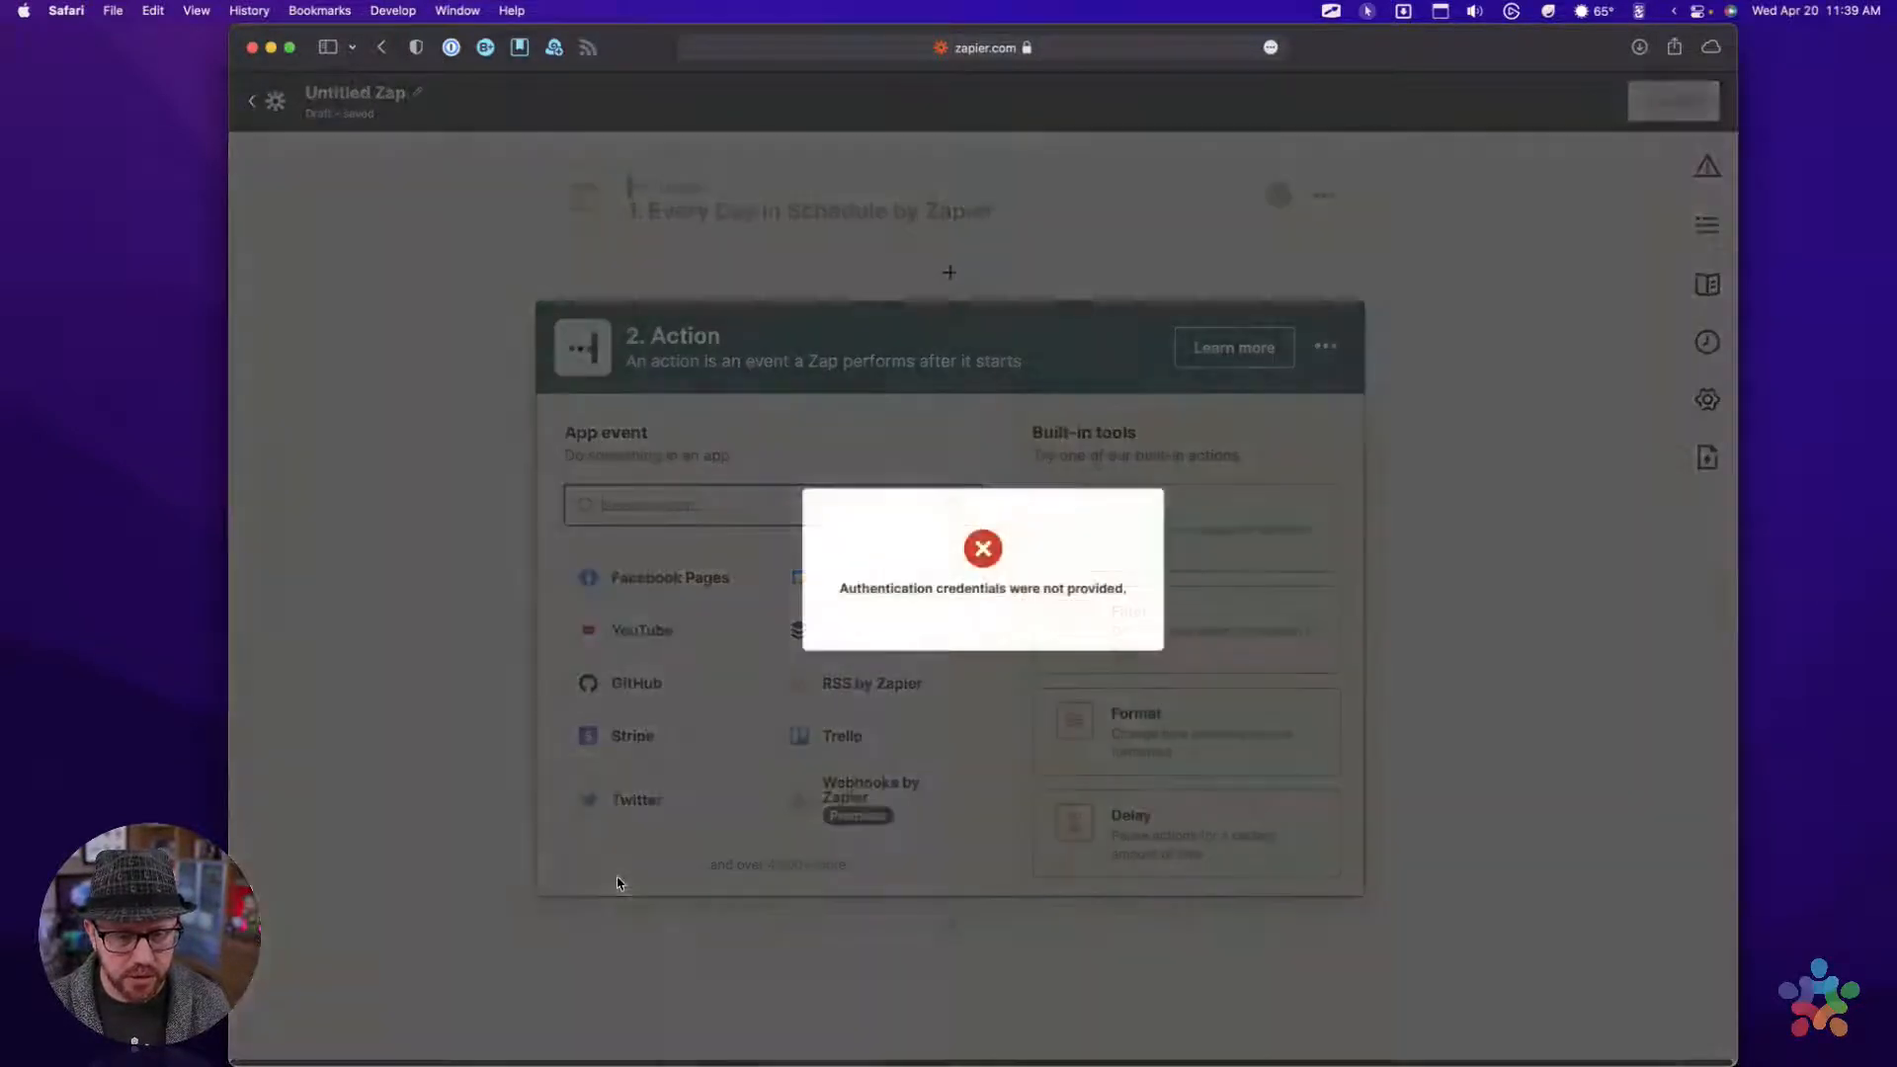
Reload the page and log back in with the saved account e-mail and password
click(723, 200)
key(super+r)
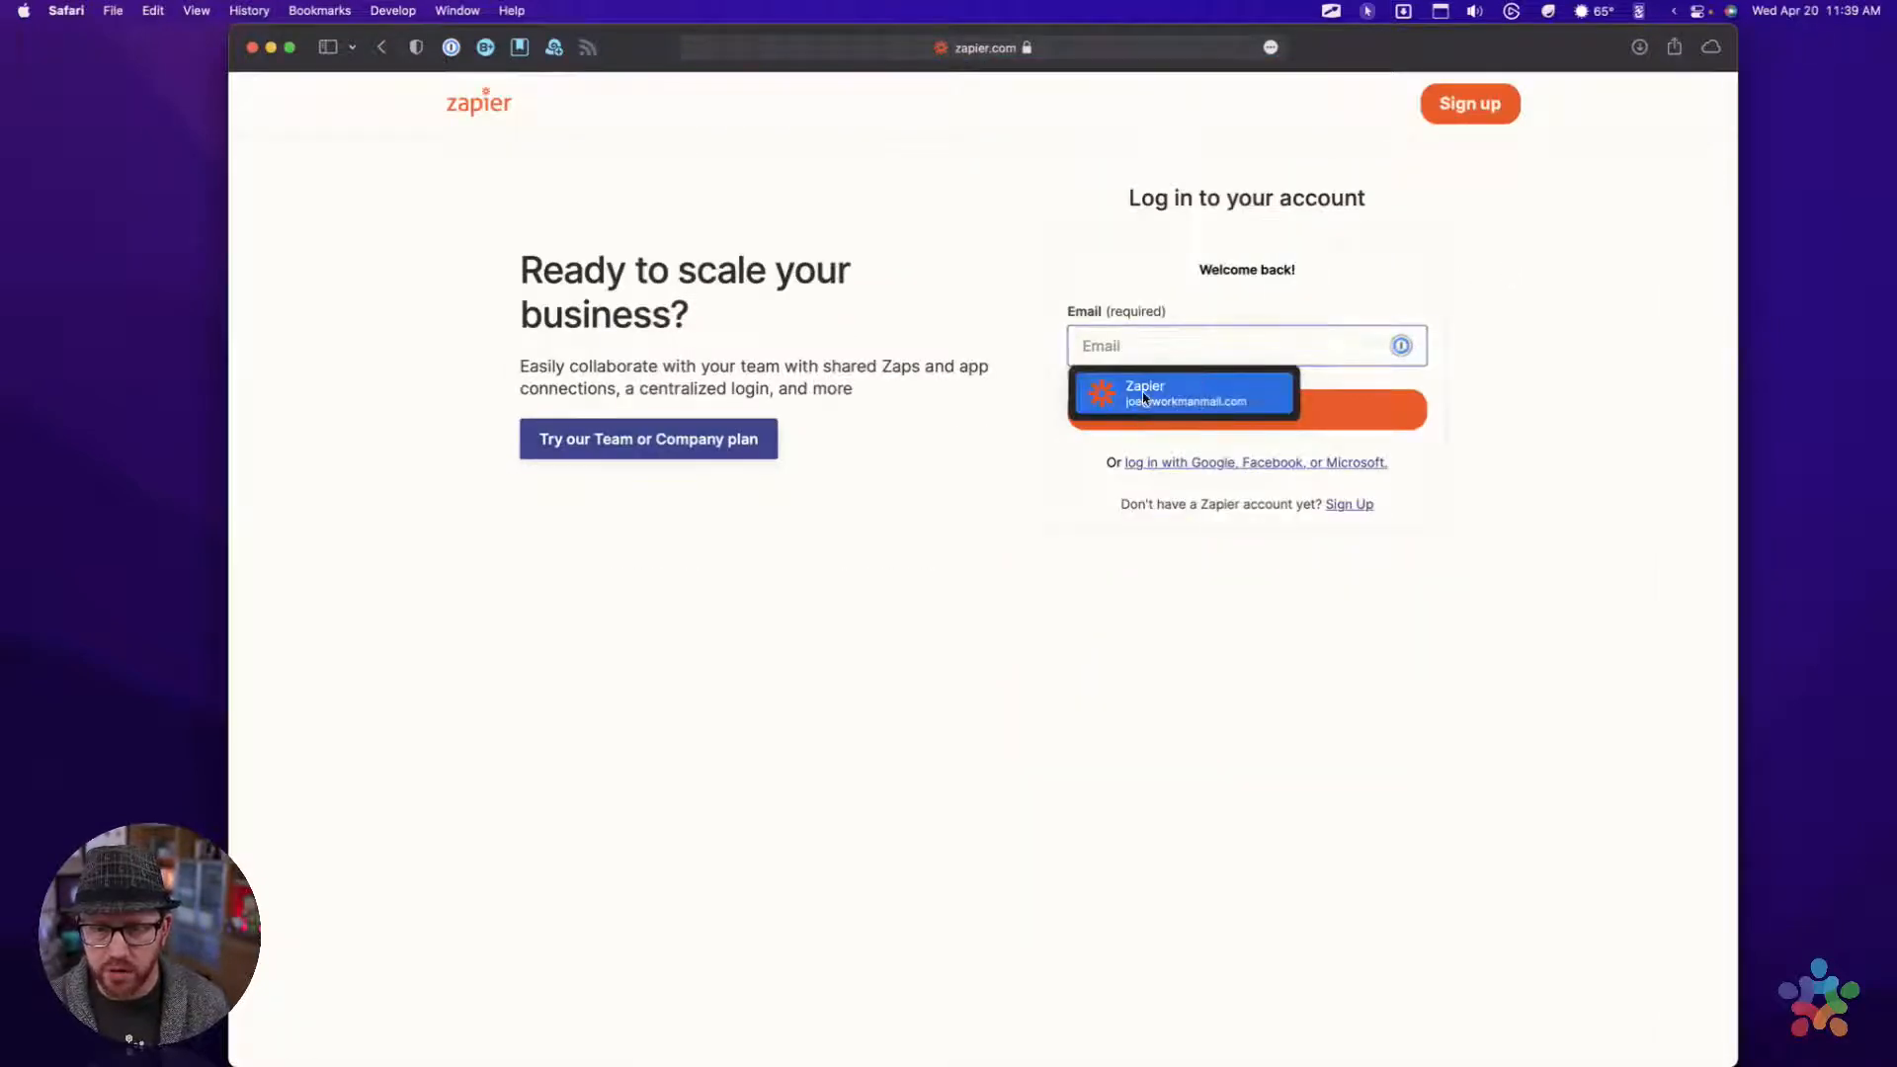
click(1141, 401)
click(1215, 415)
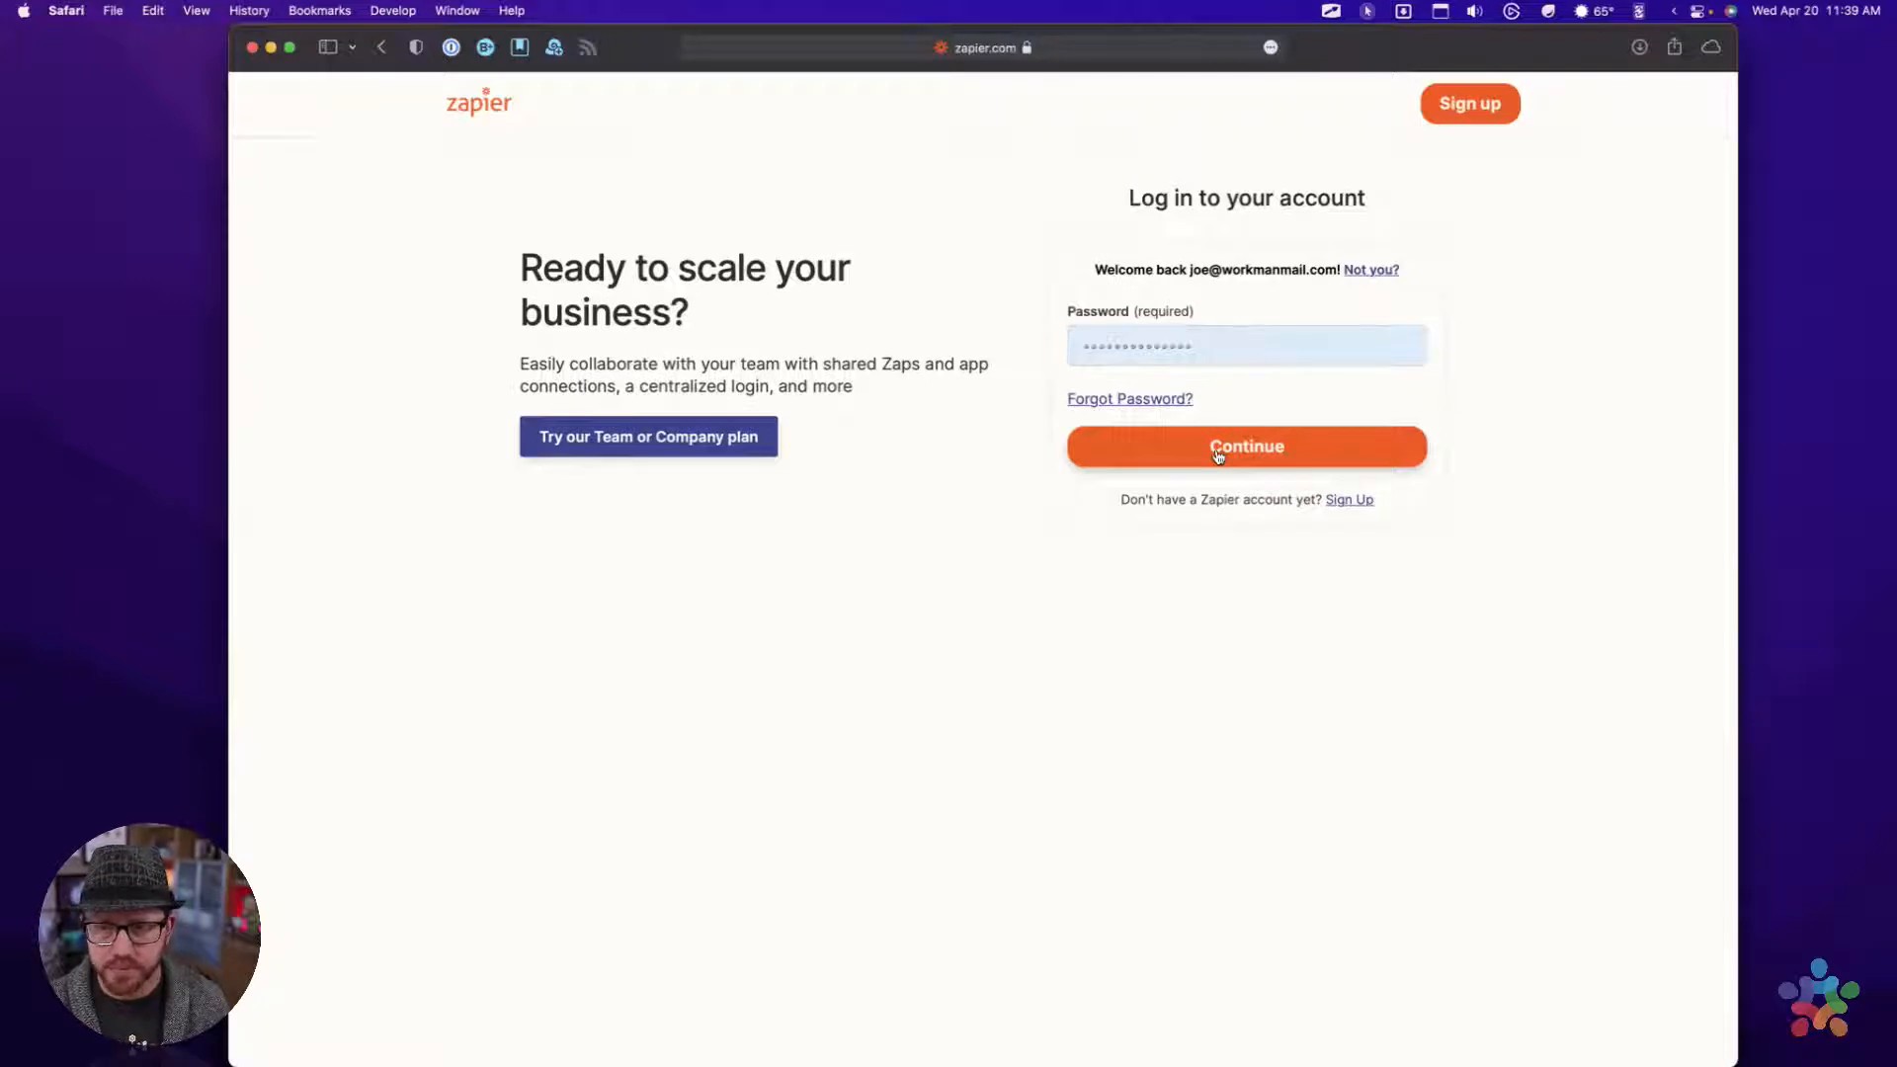
click(1217, 453)
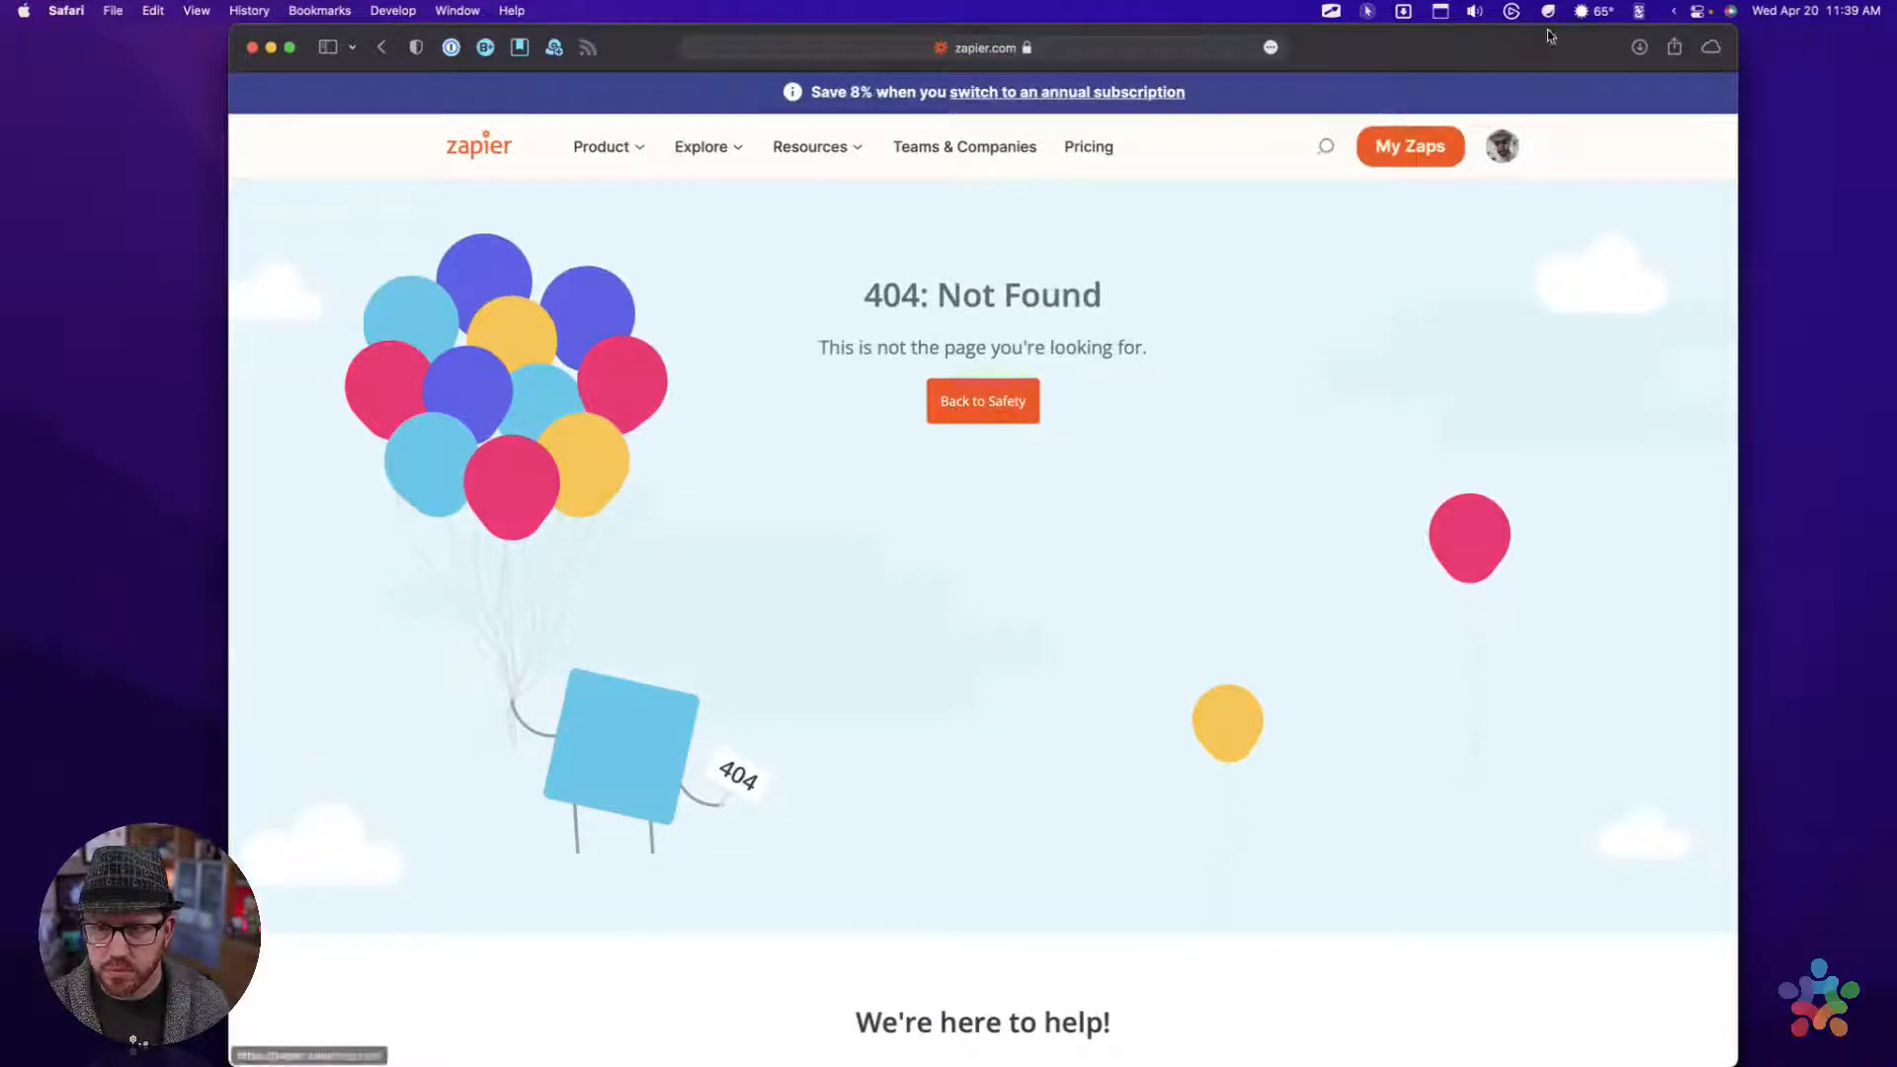
Go to the list of Zaps and open the unnamed draft that combines Schedule and Code
click(1502, 146)
click(1410, 151)
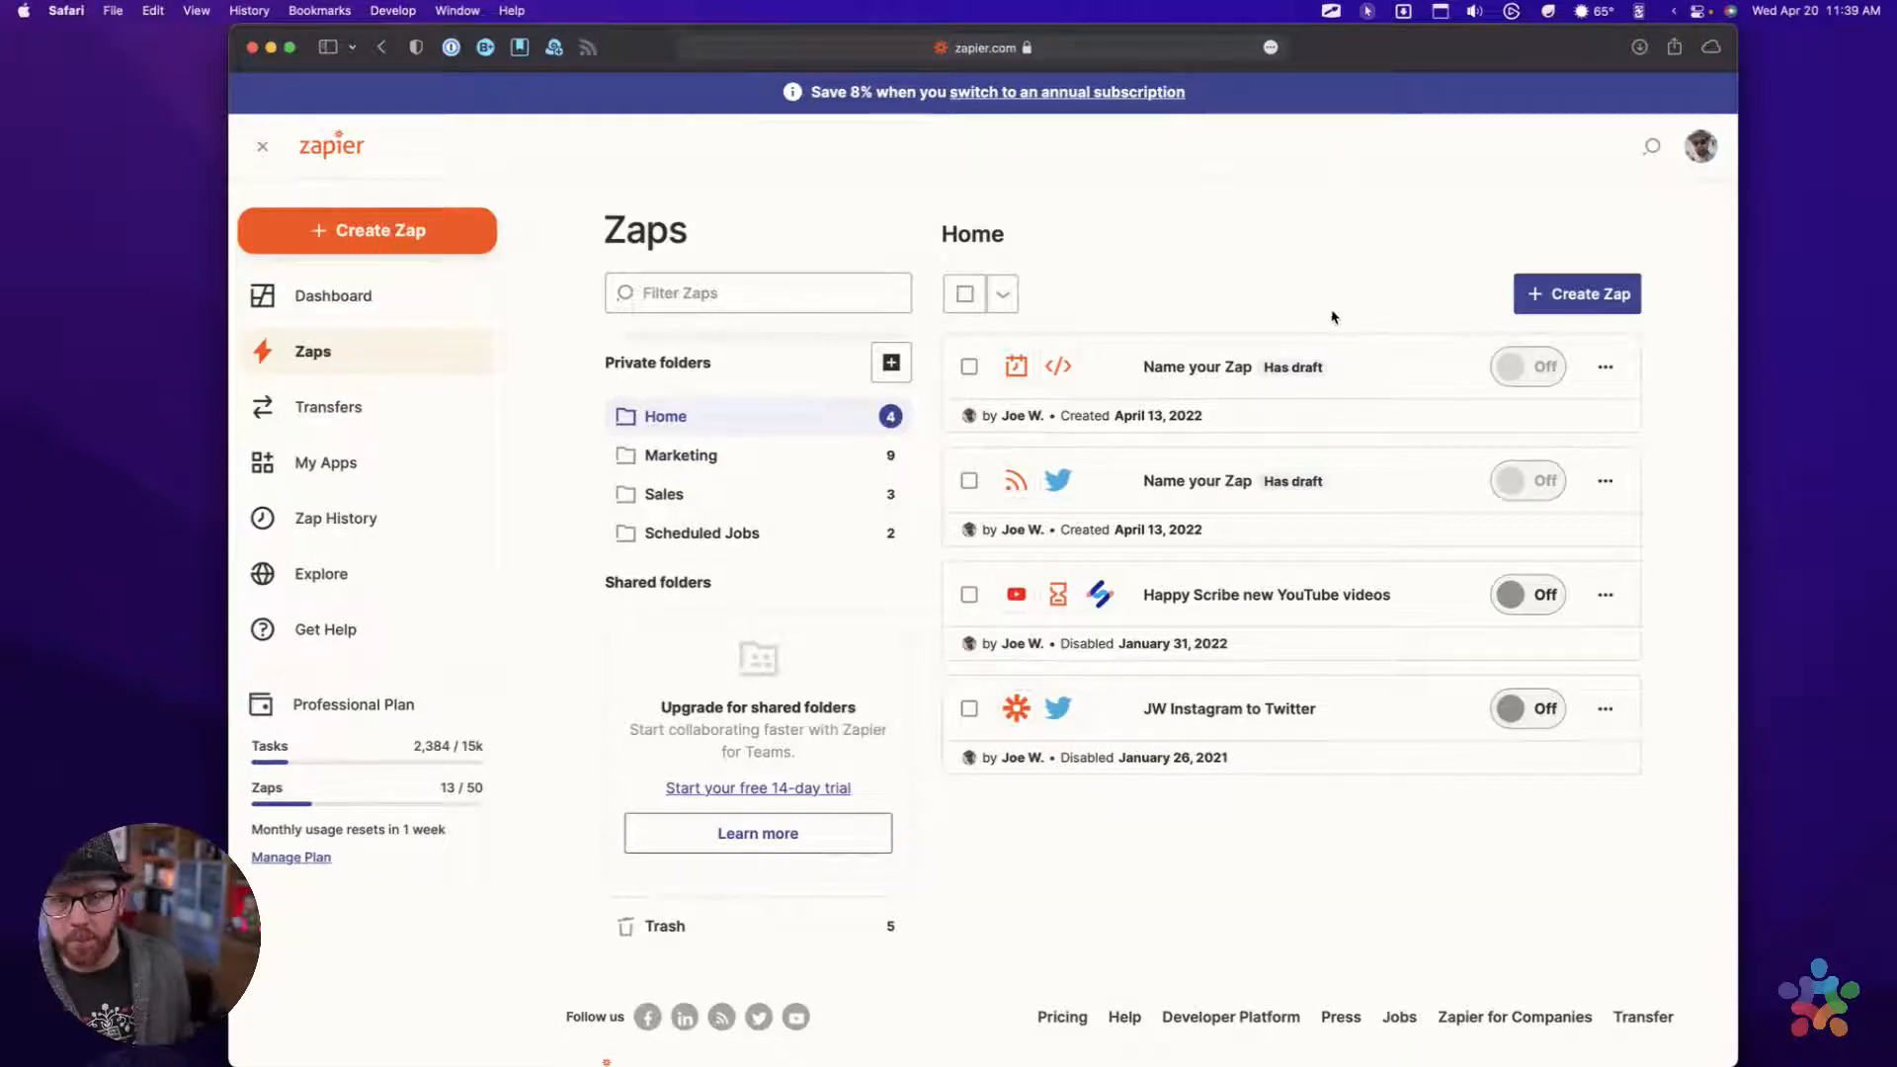
click(1212, 374)
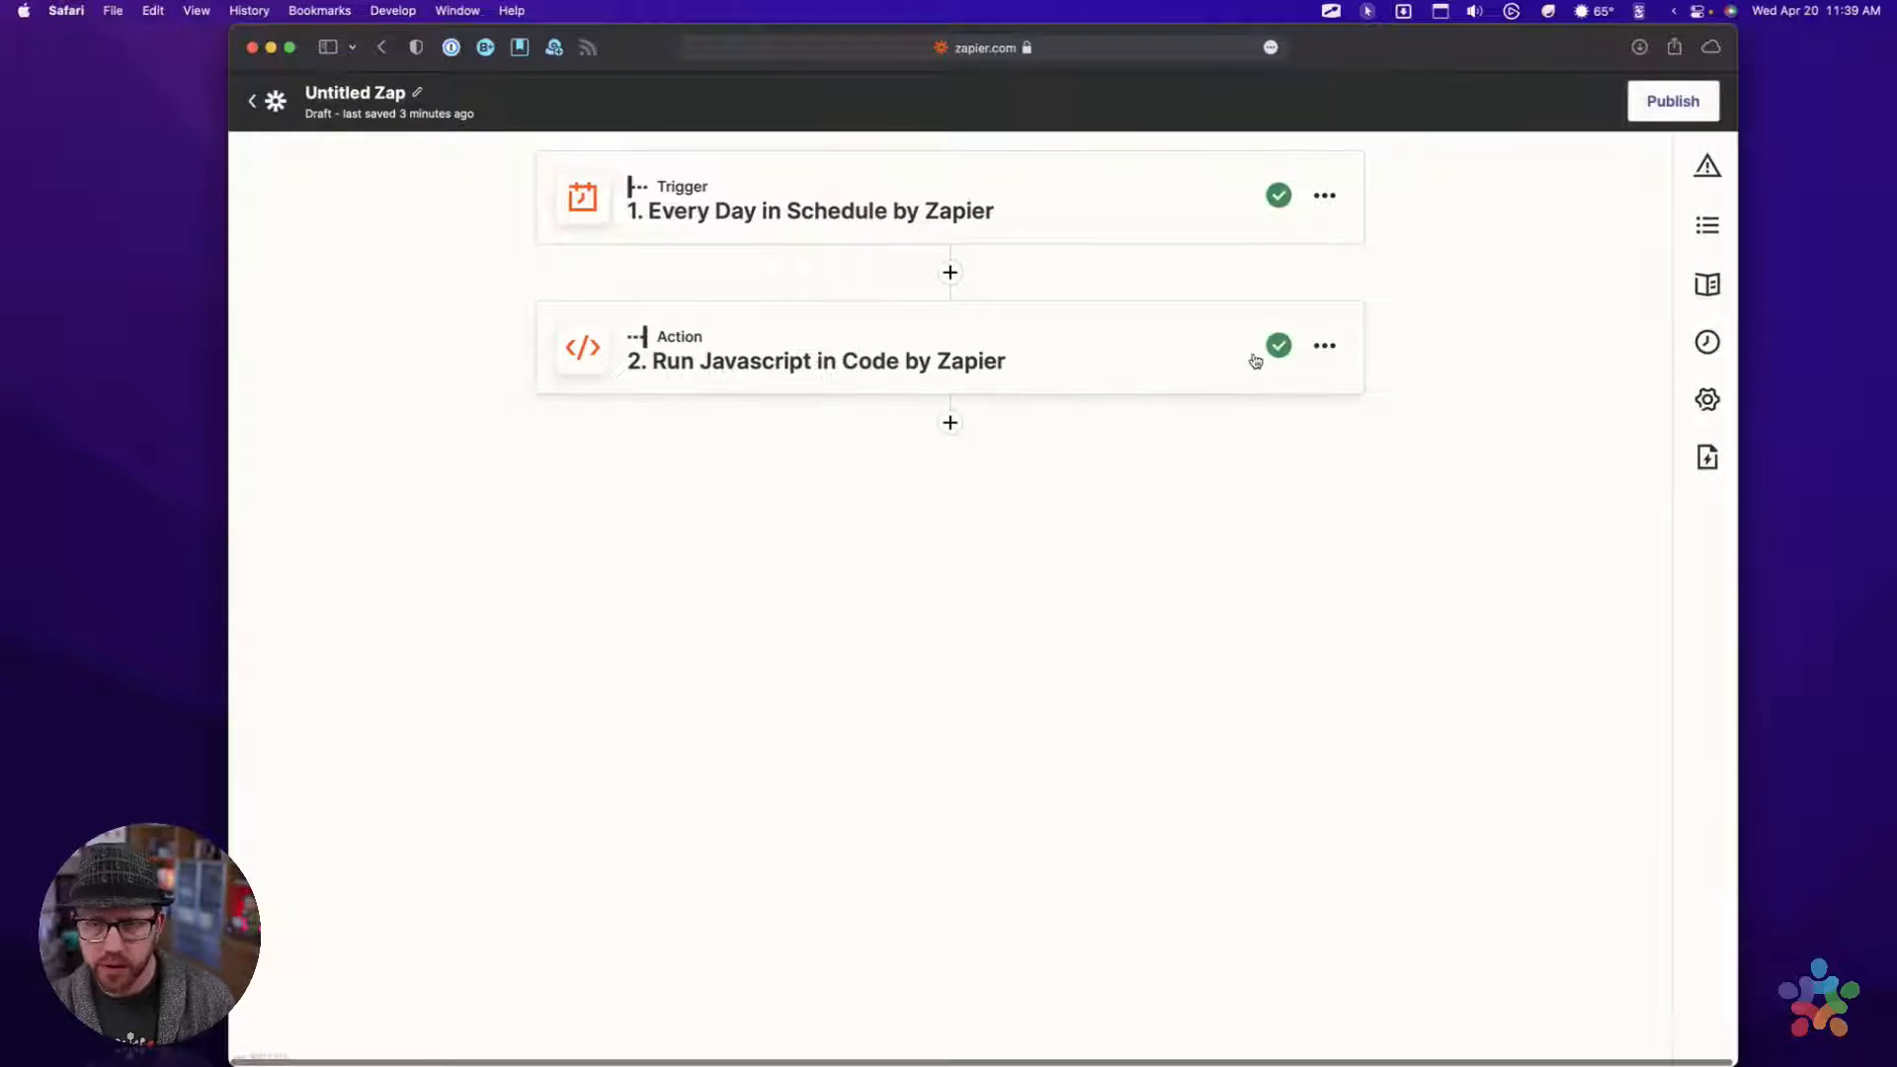
Remove the Run Javascript action from the reopened draft Zap, leaving only the schedule trigger
click(1325, 346)
click(1205, 444)
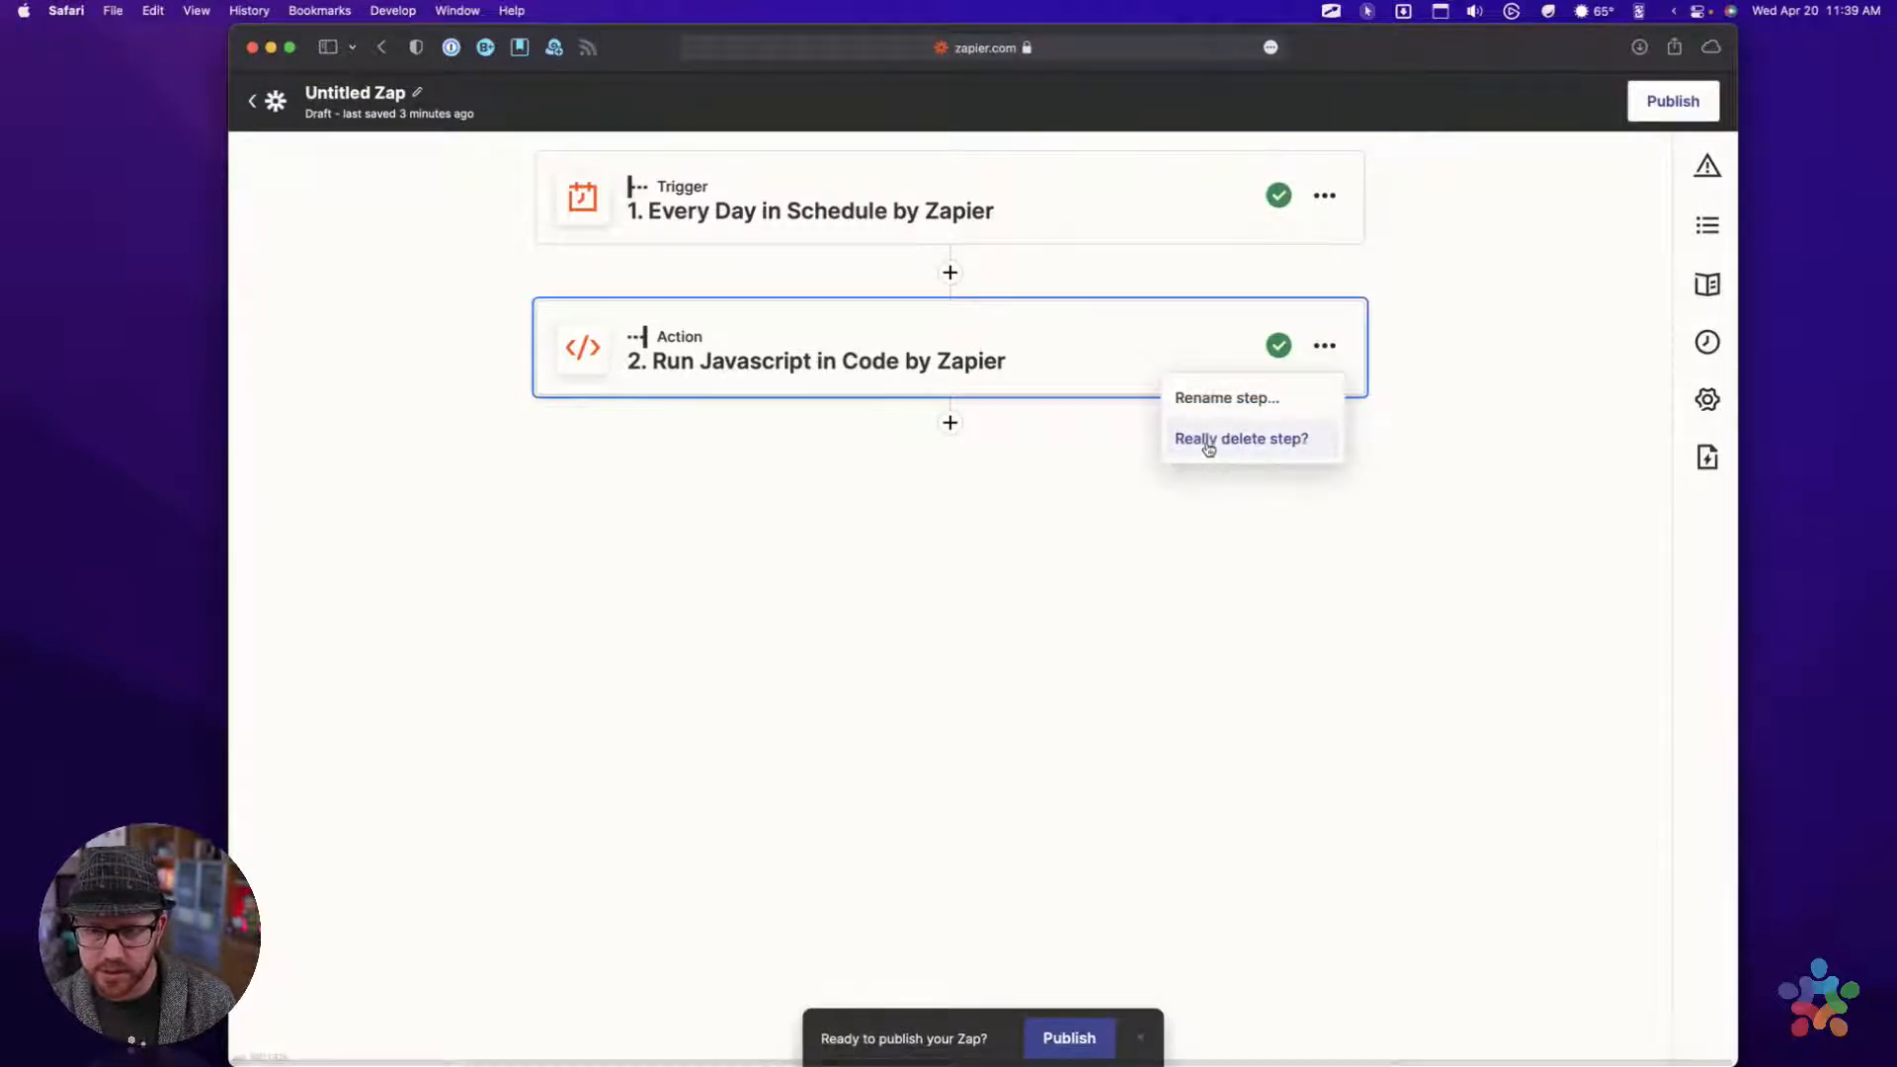
click(1208, 442)
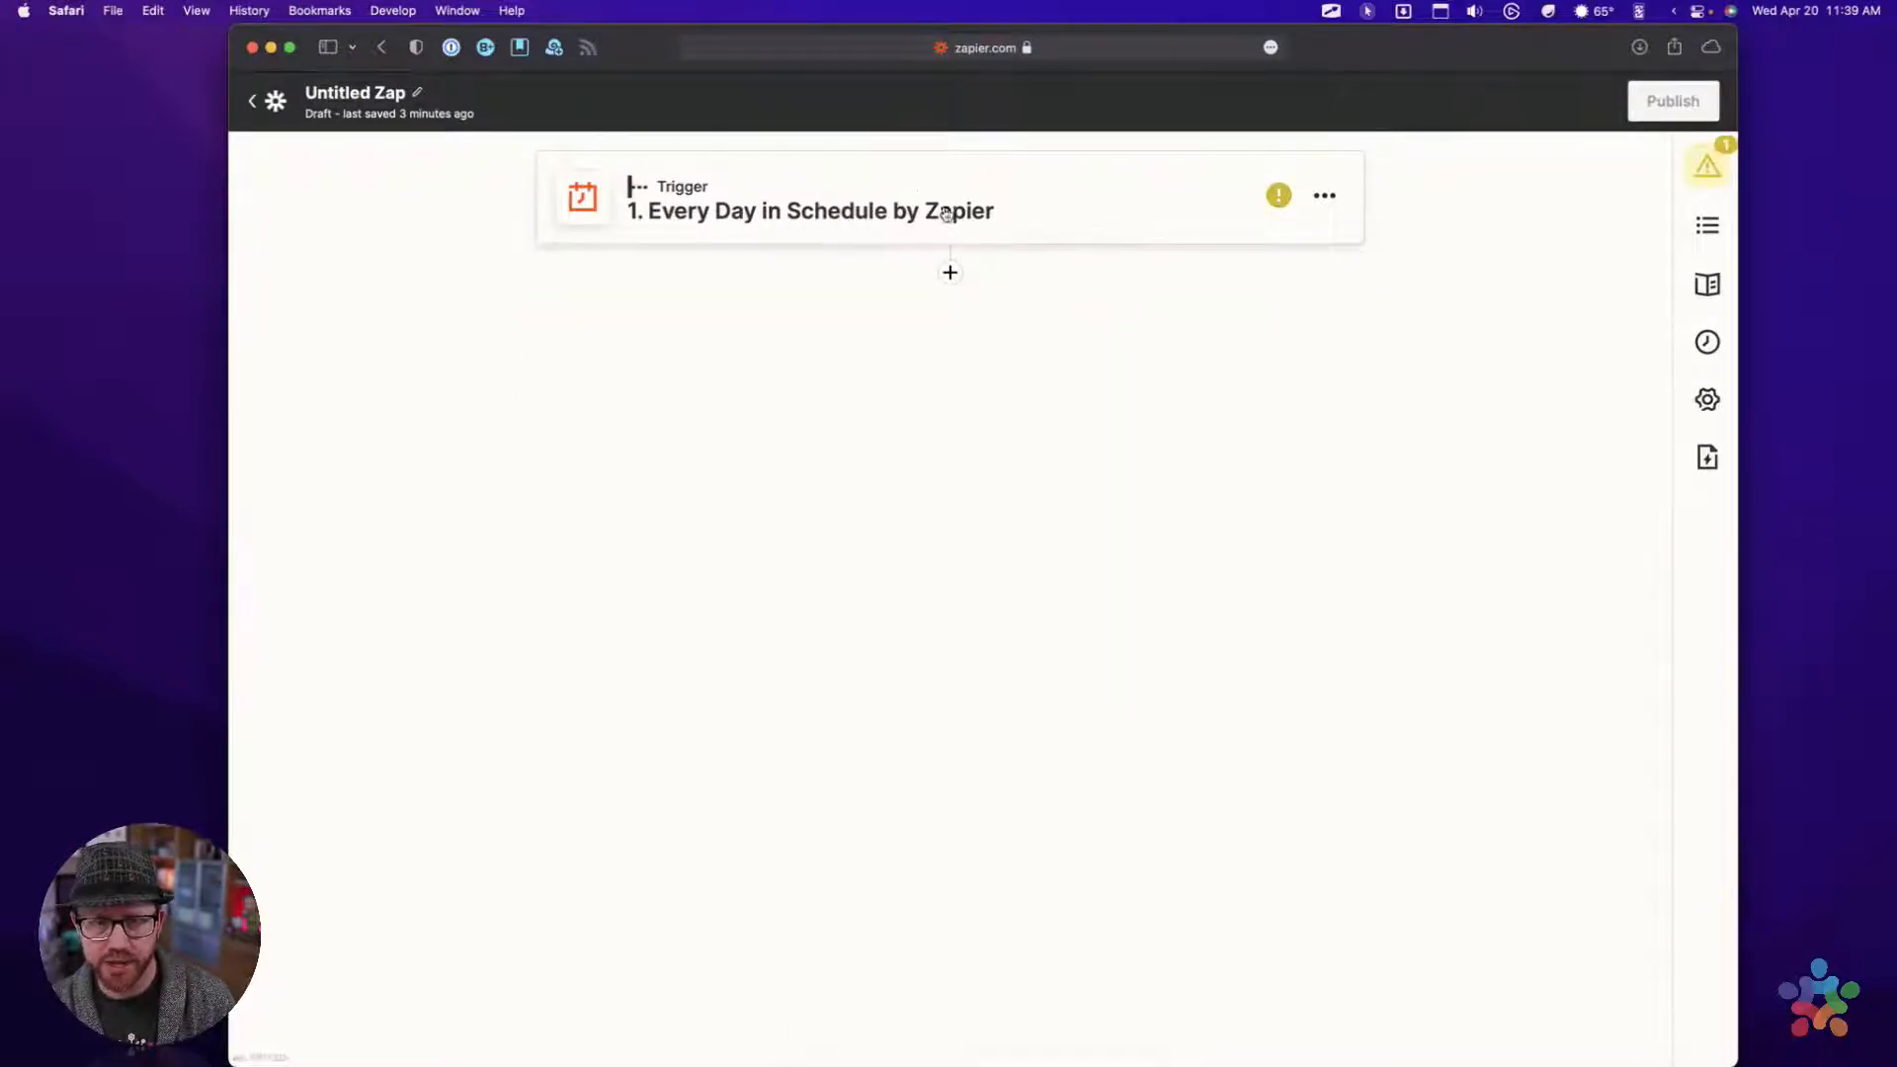
click(1325, 195)
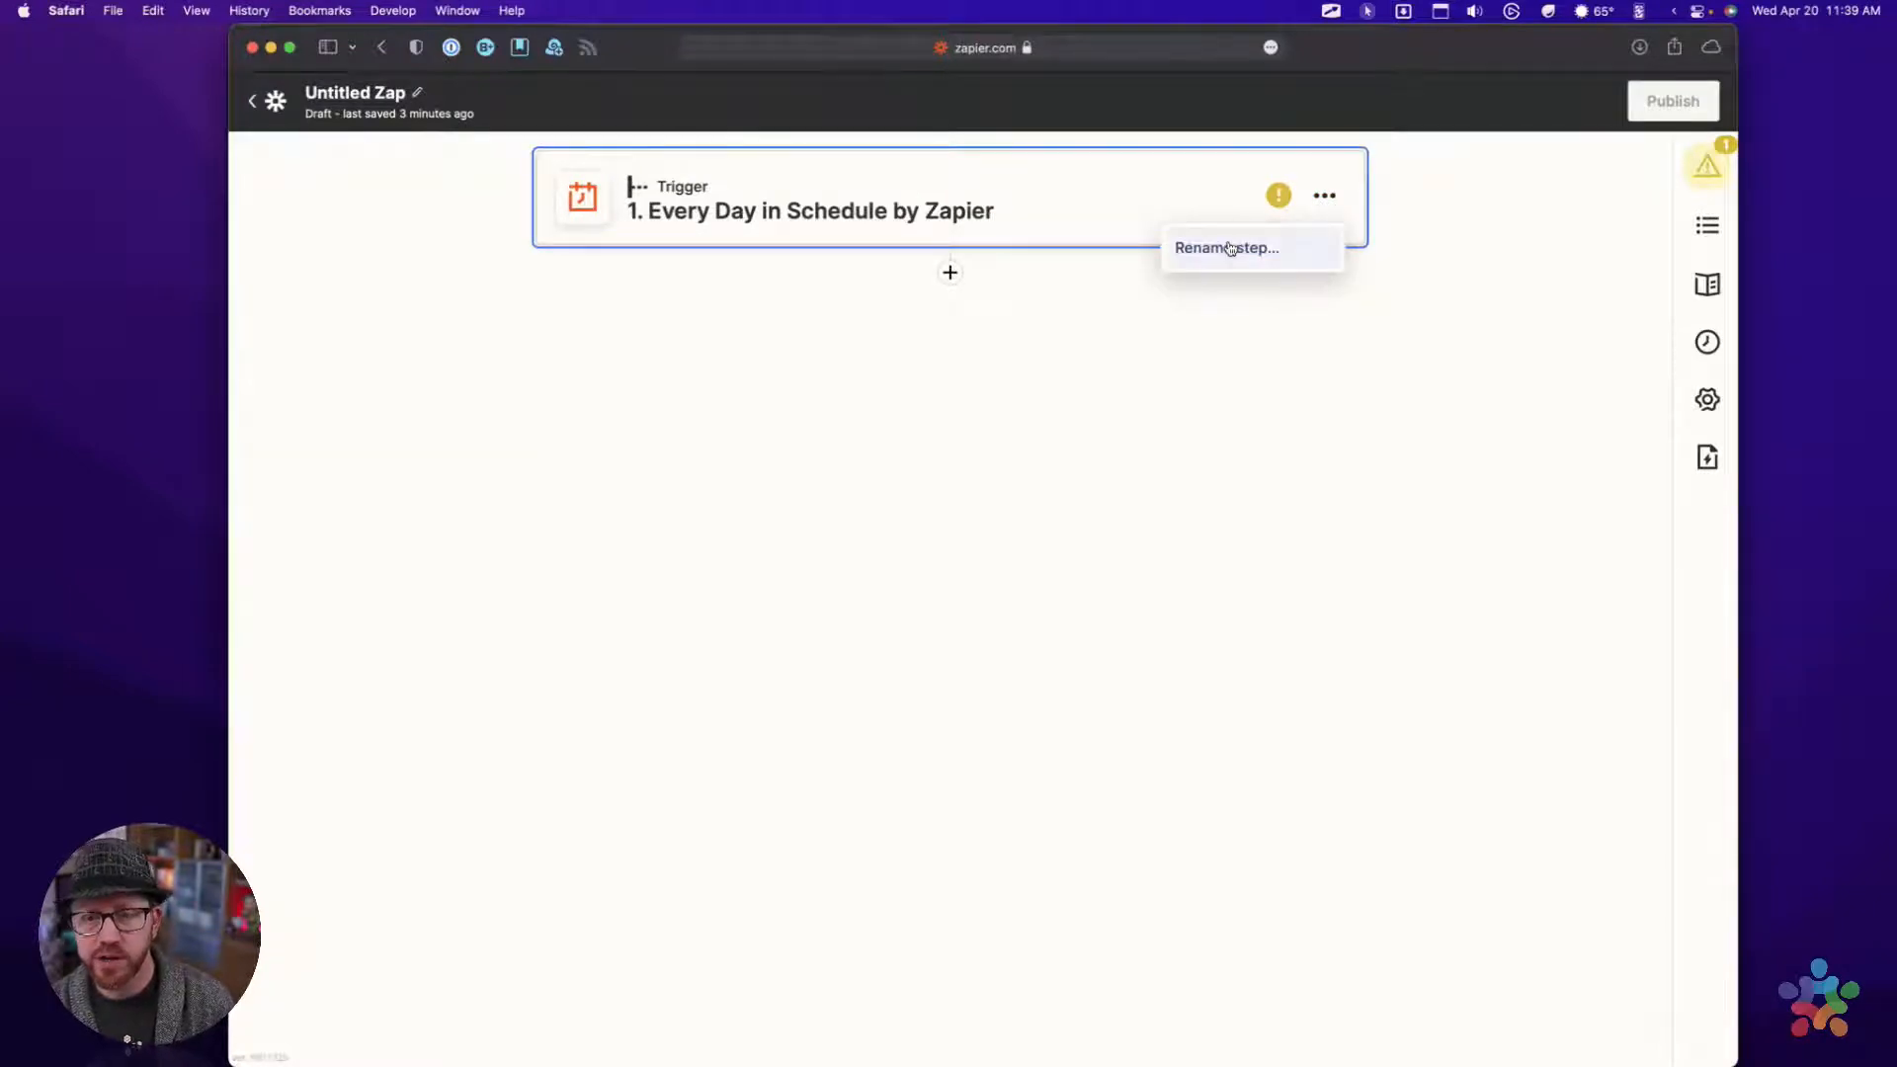
click(1230, 248)
click(1070, 307)
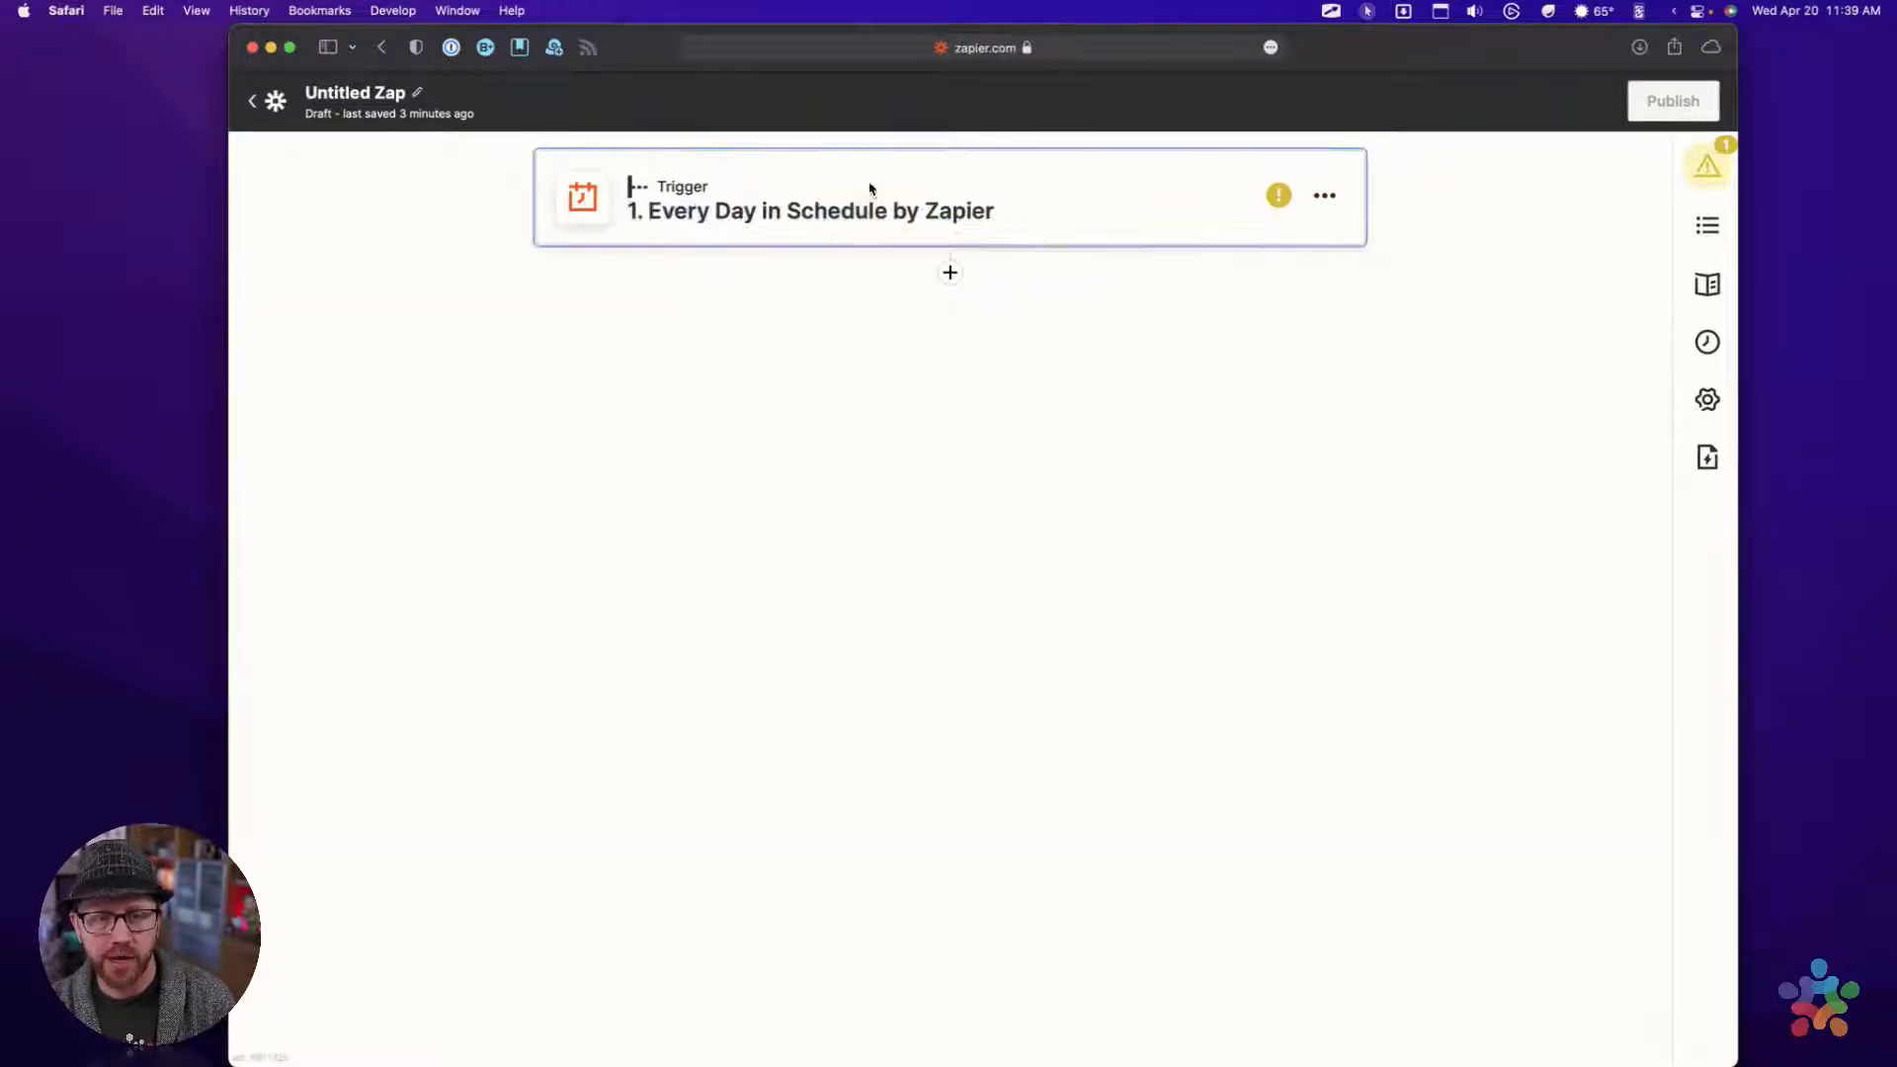
Confirm the Every Day trigger with weekends set to yes and time Noon, accept its test data, and continue to the action choice
click(870, 188)
click(622, 531)
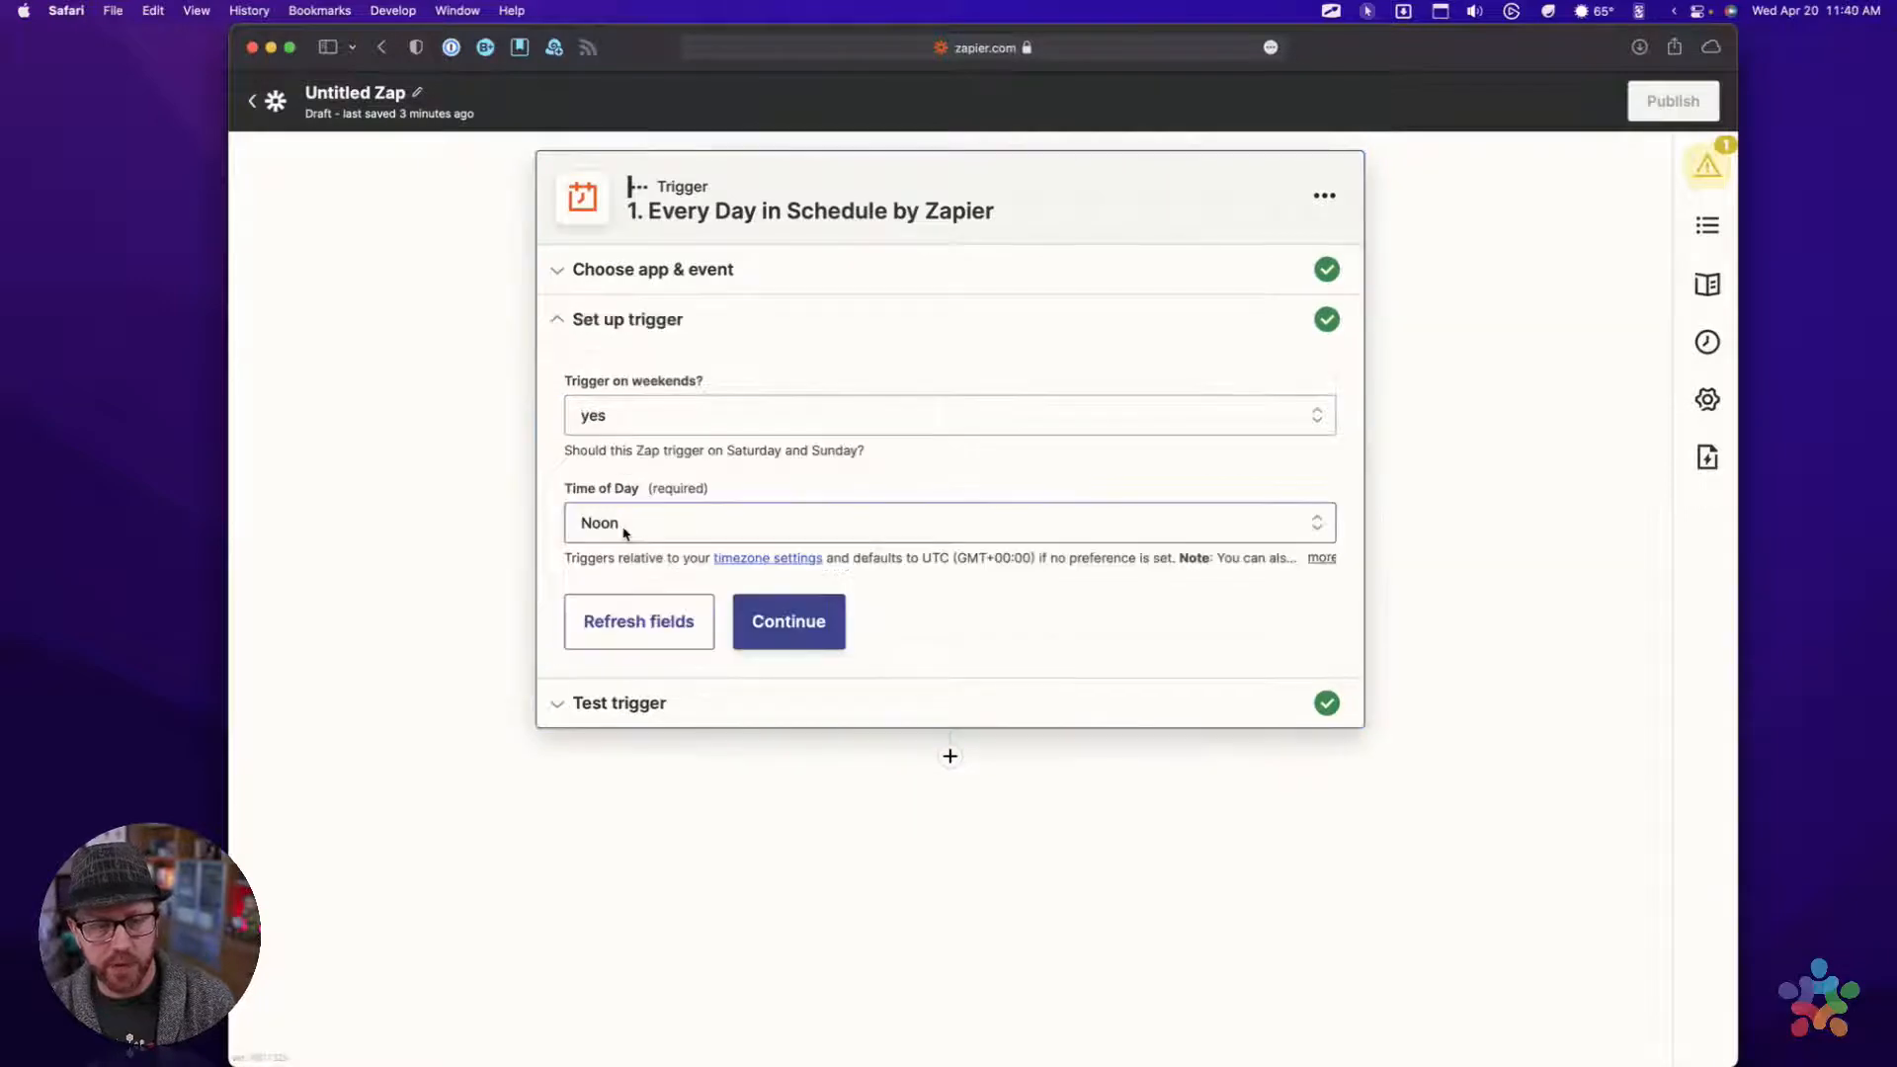
click(776, 622)
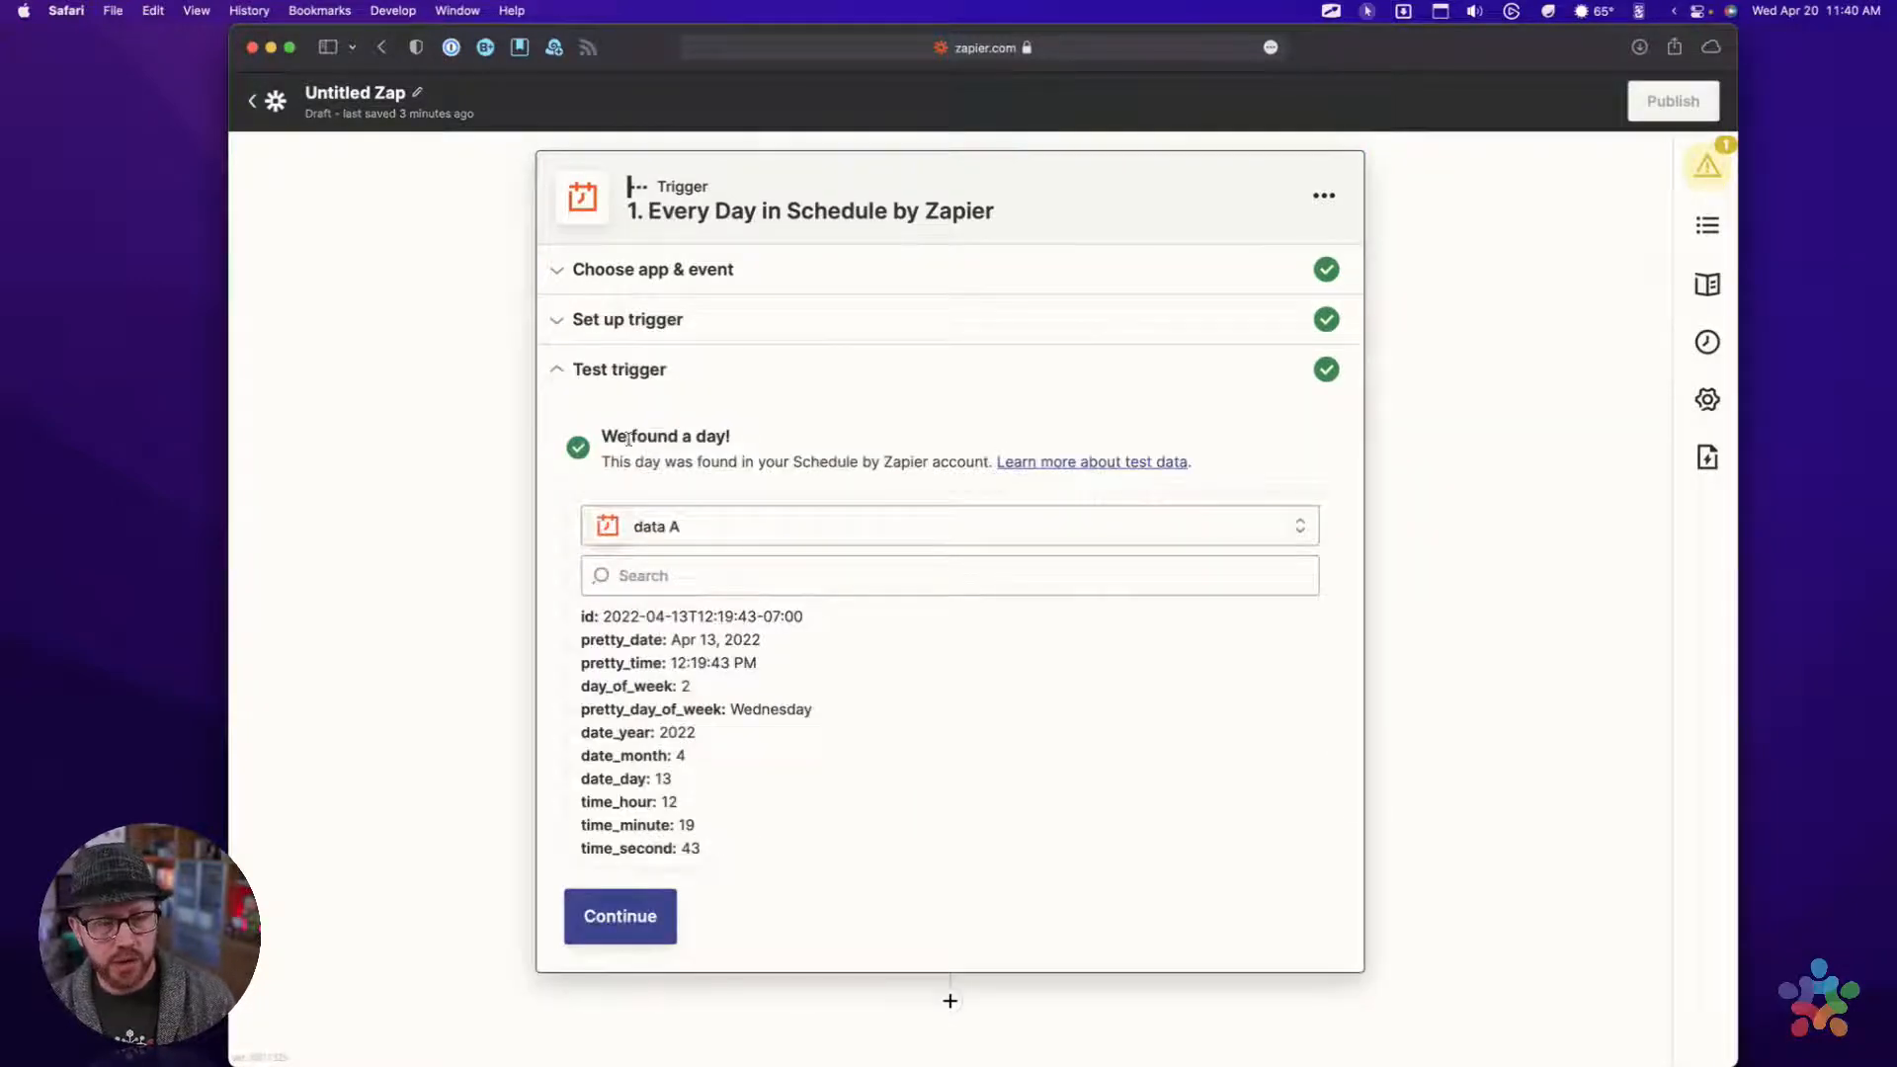
click(628, 919)
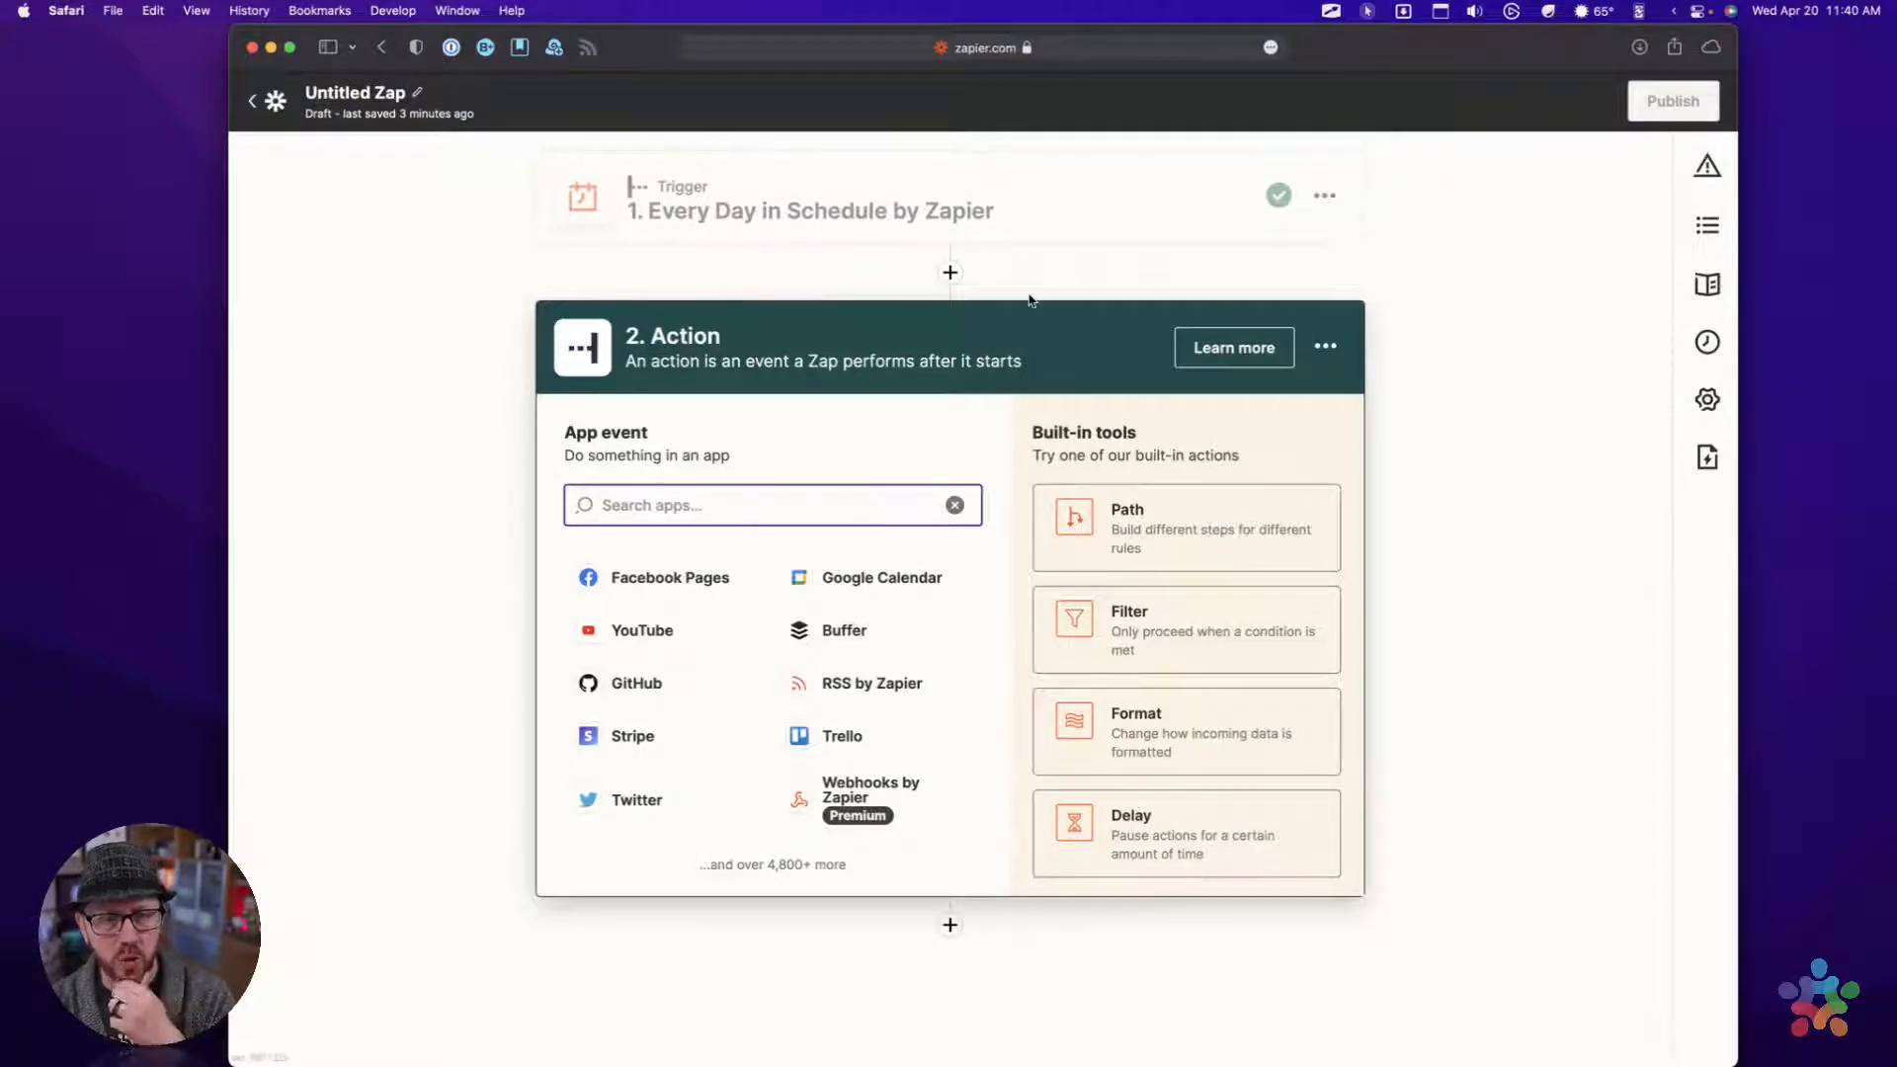
Switch to Transmit and bring up its window with the server list
key(super)
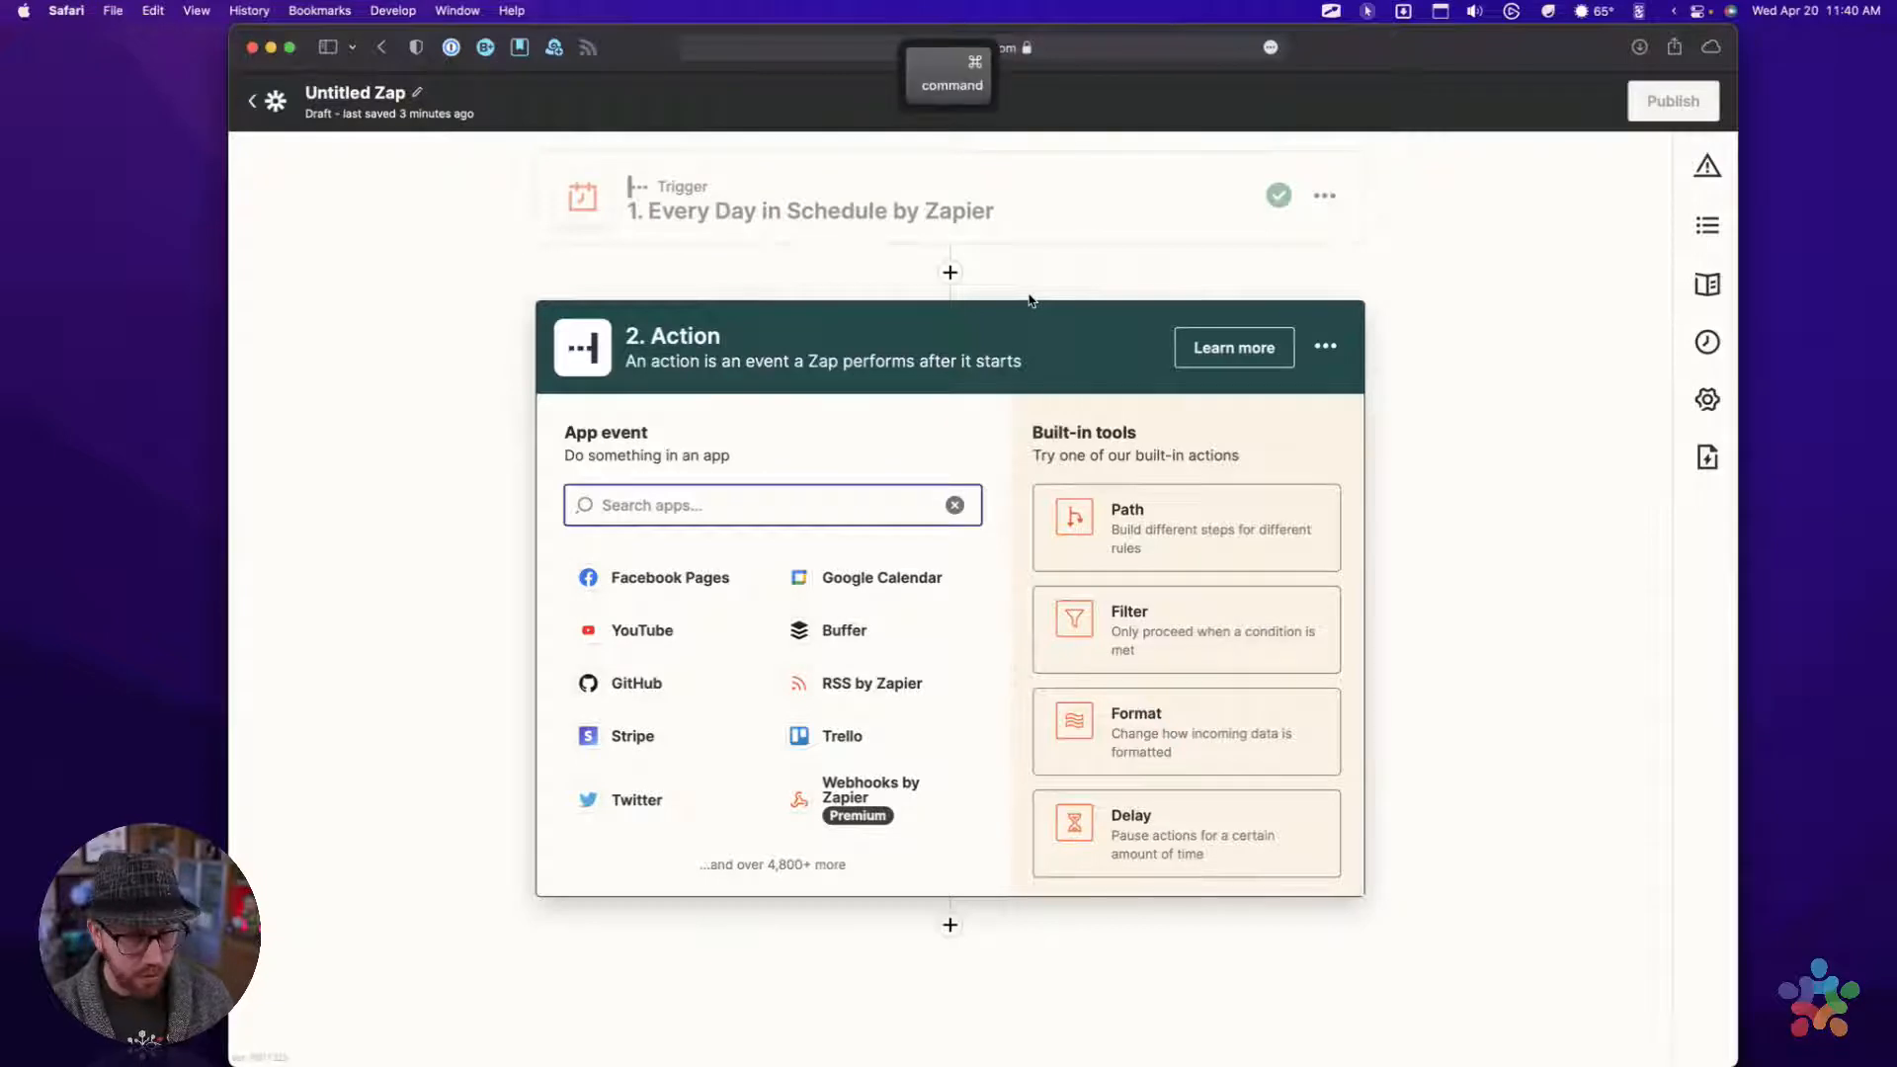
key(super+space)
key(super+space)
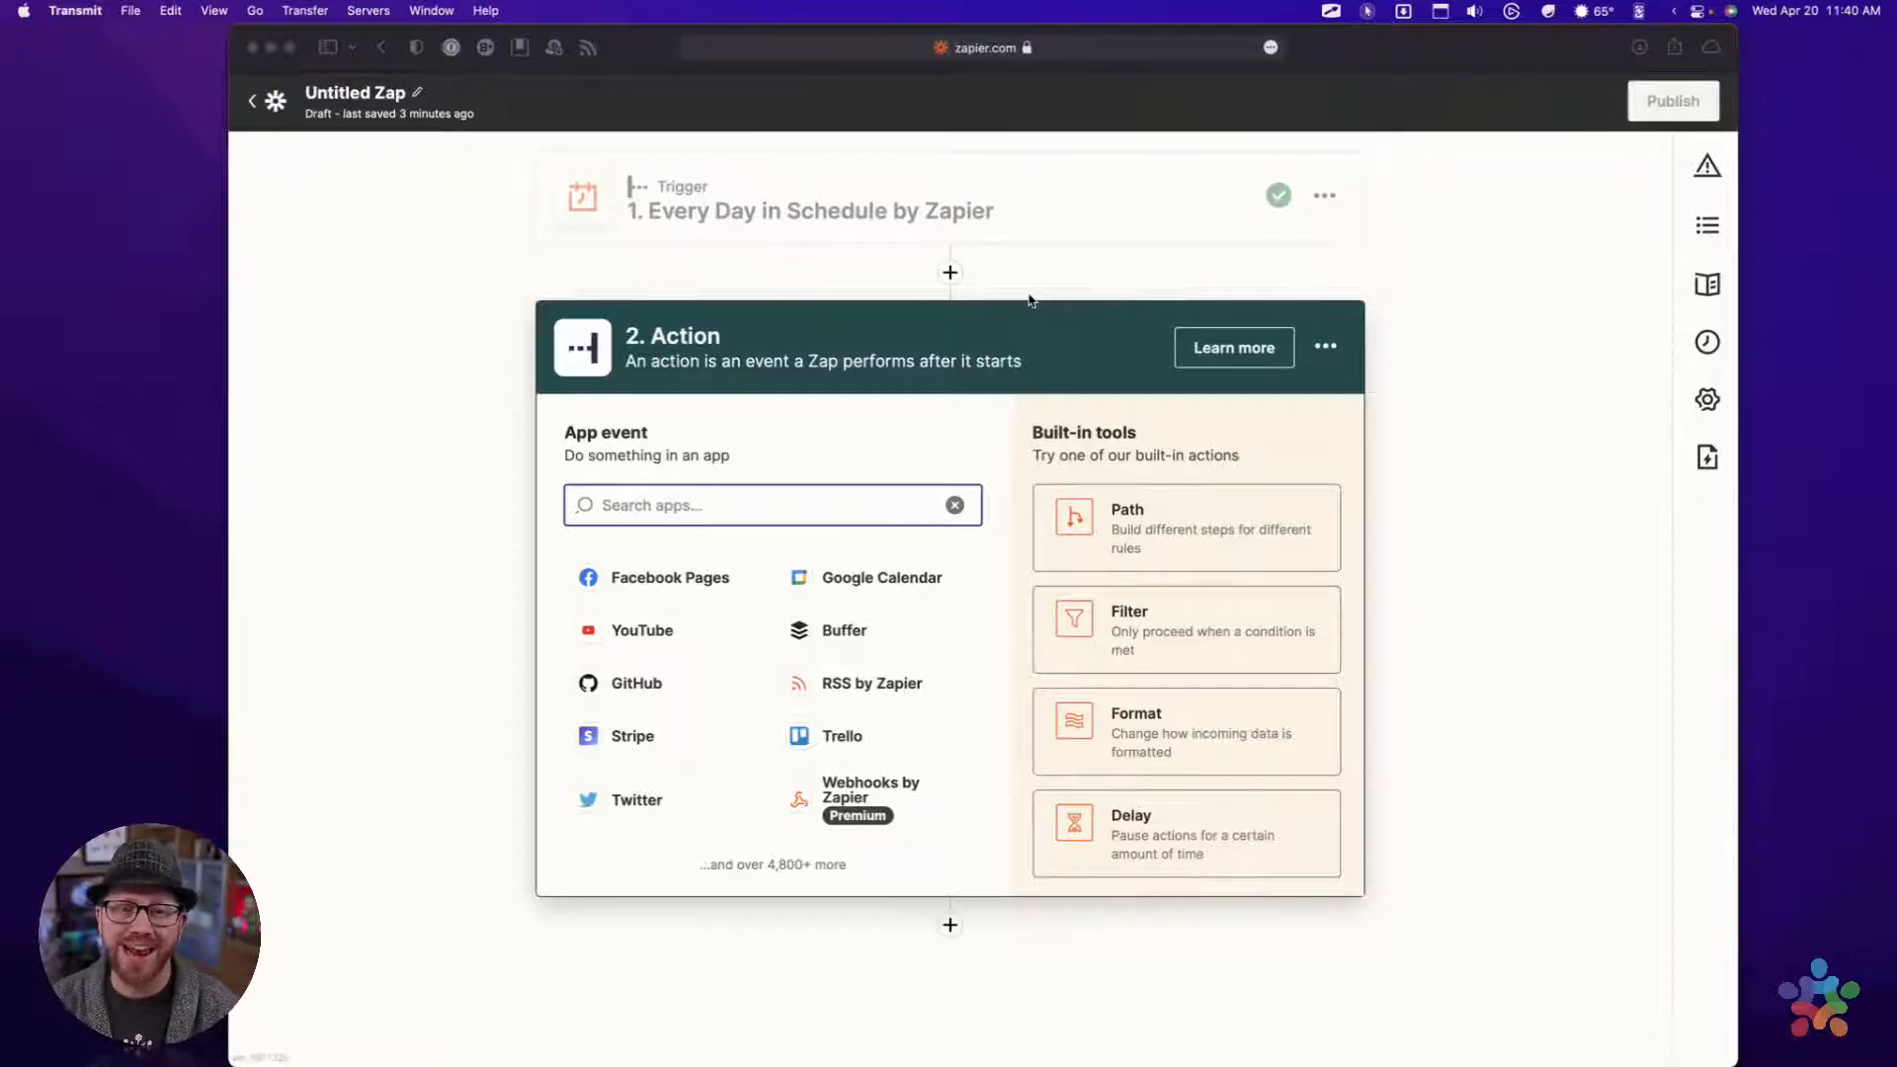
mouse_move(966, 1064)
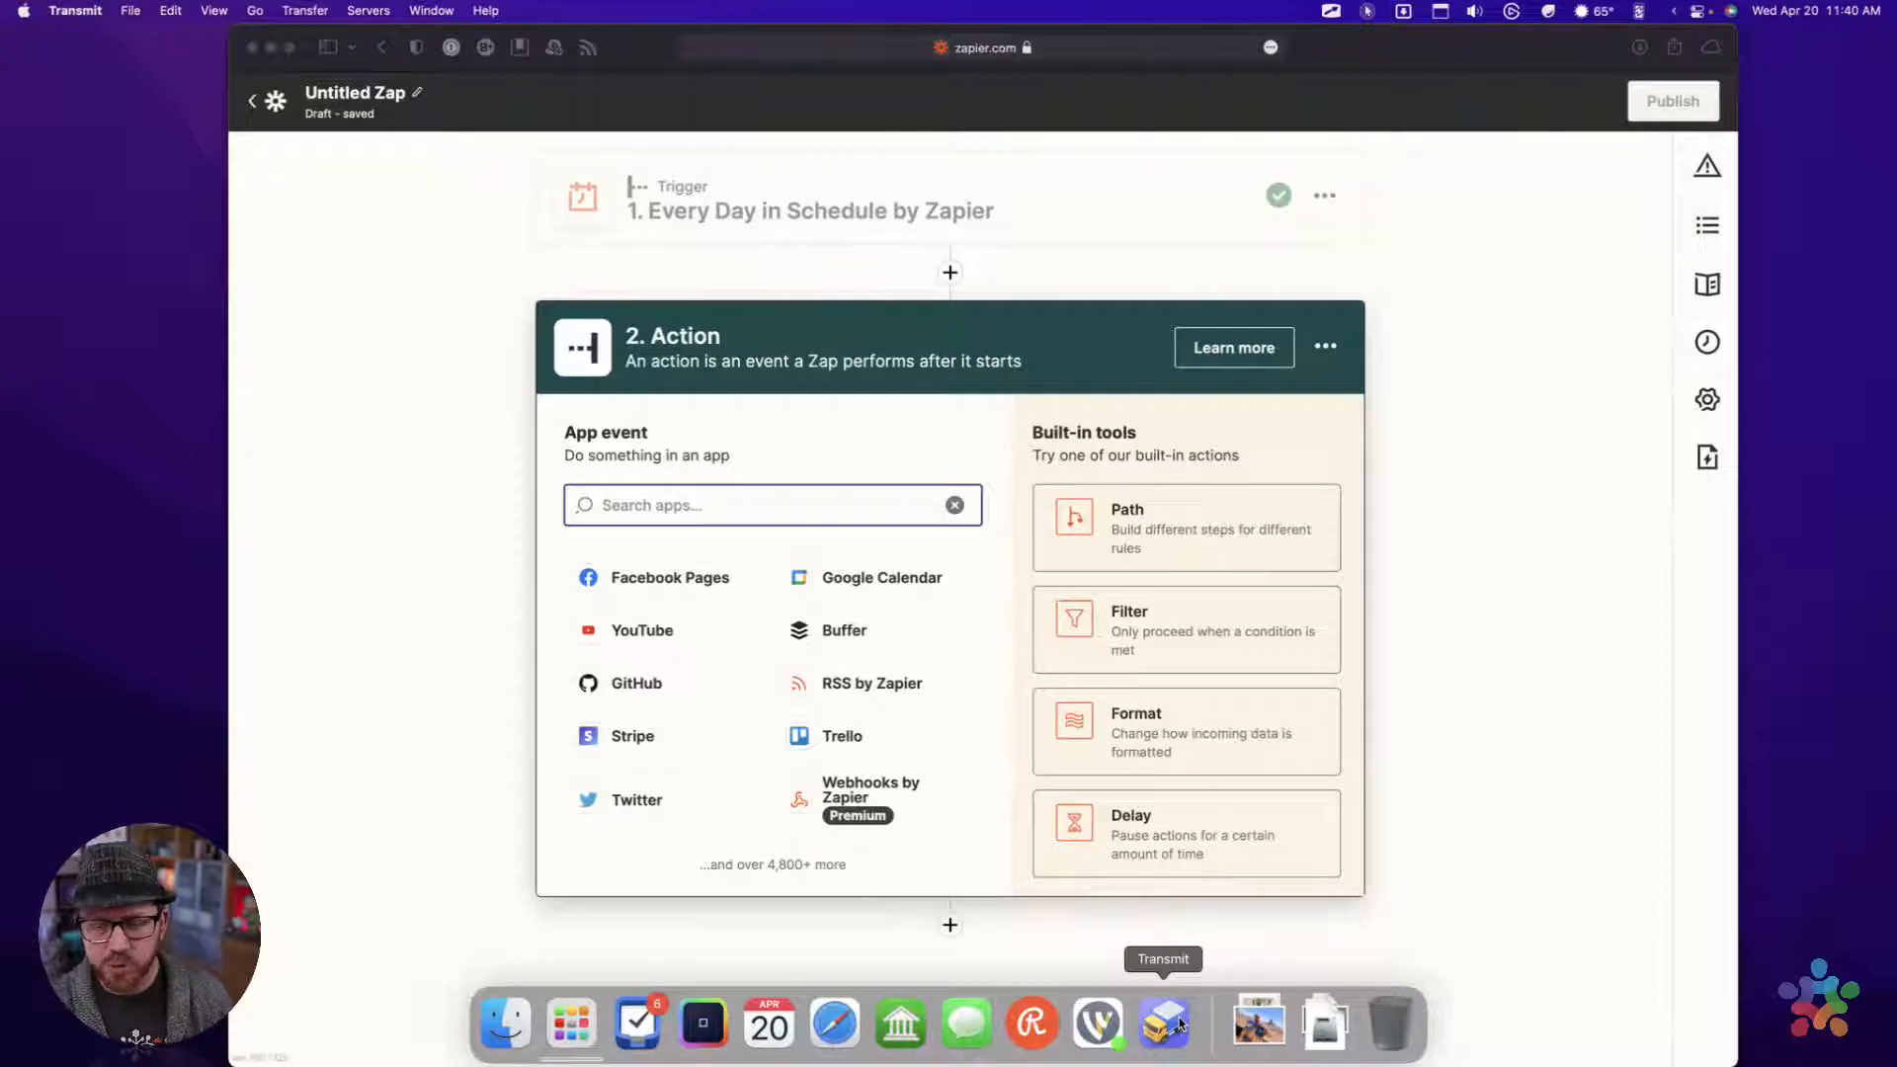
click(1179, 1023)
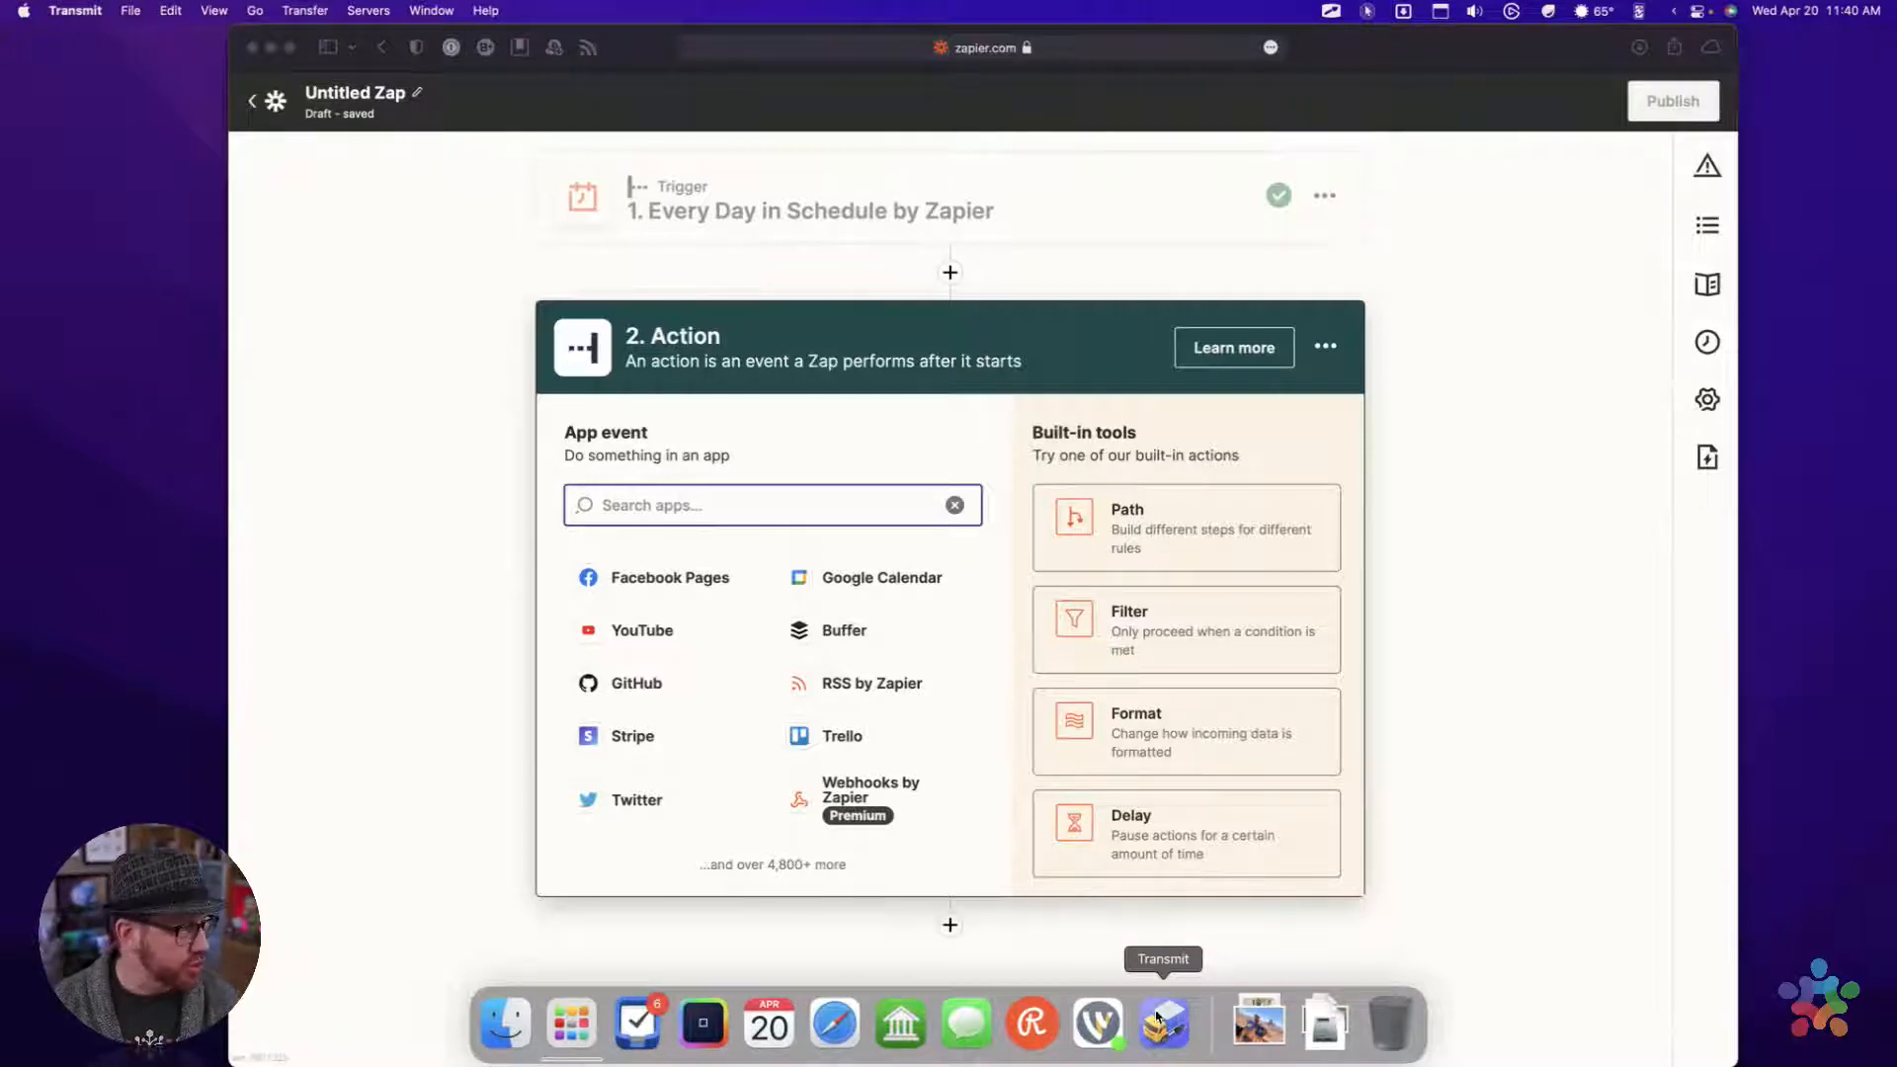
right_click(1158, 1018)
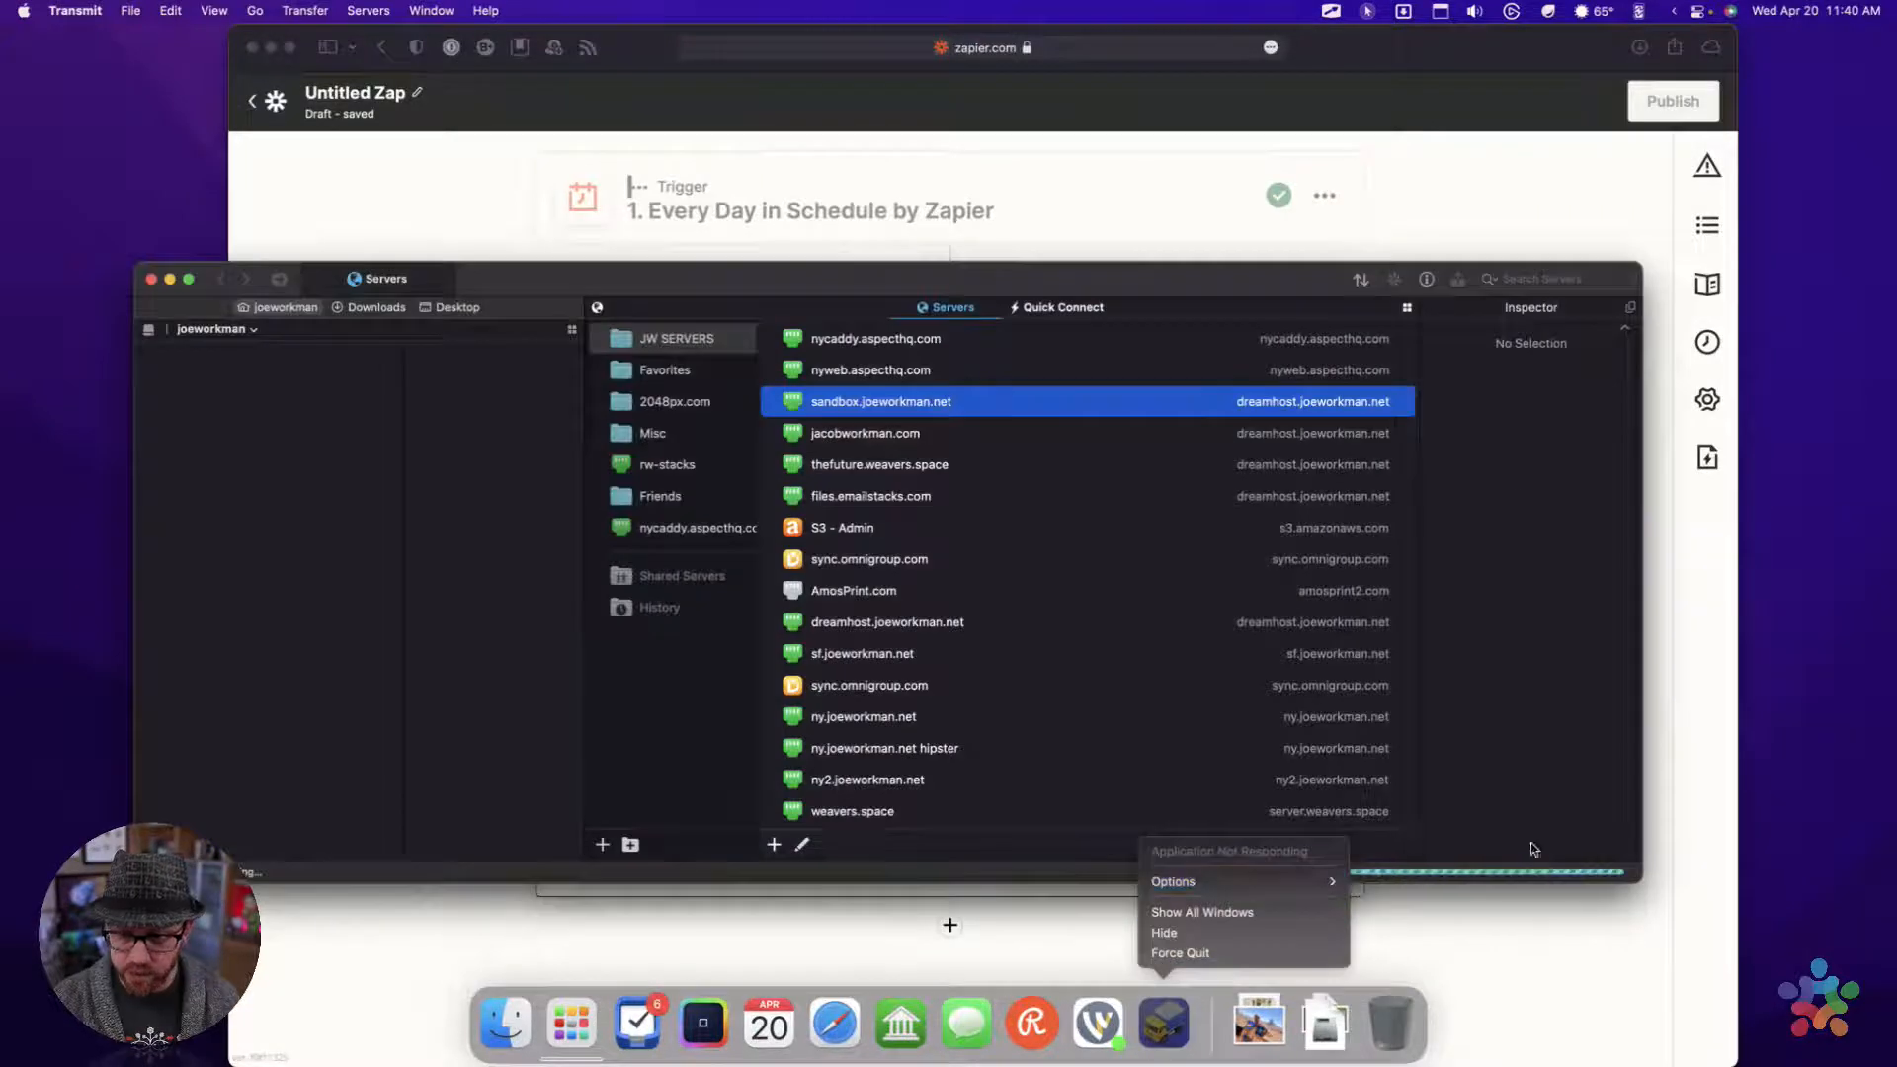
click(1235, 267)
drag(1235, 267, 1182, 257)
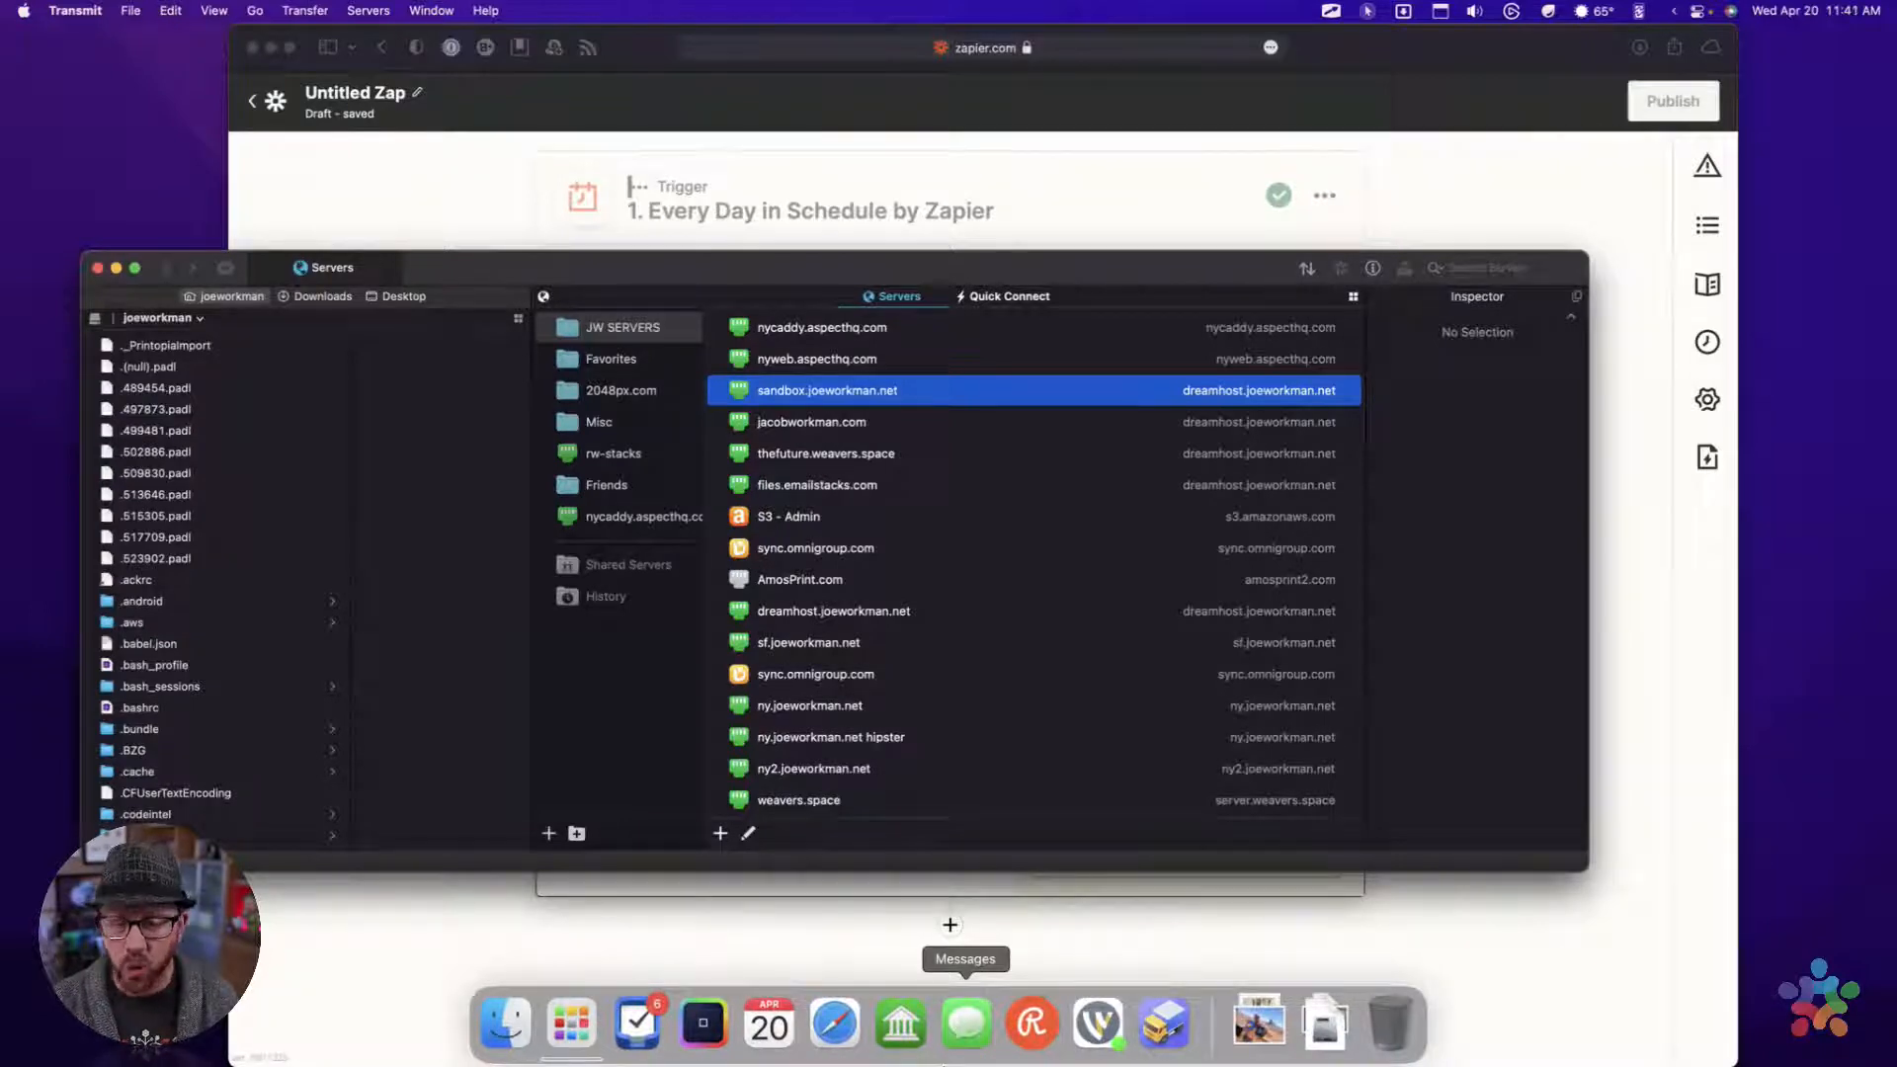
Quit Messages and the running app with the green bank-building icon
right_click(901, 986)
click(910, 955)
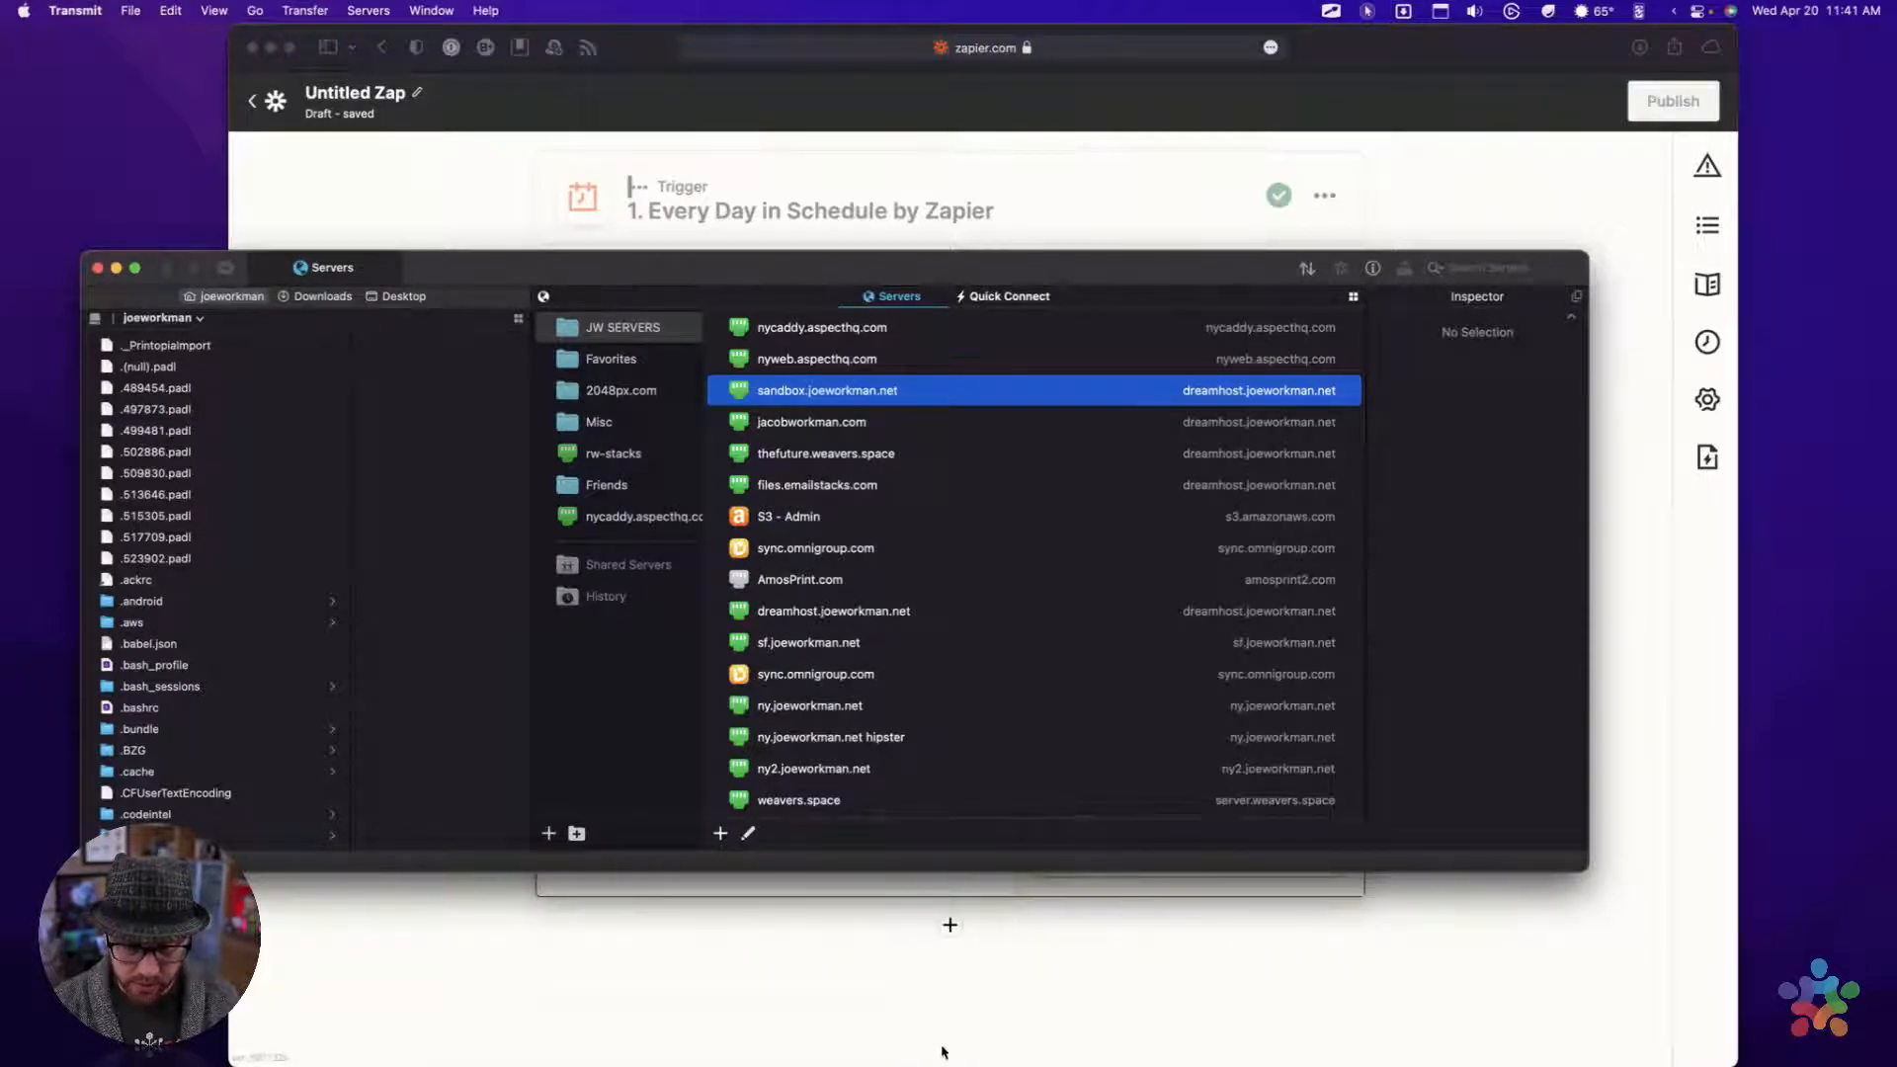
right_click(935, 1033)
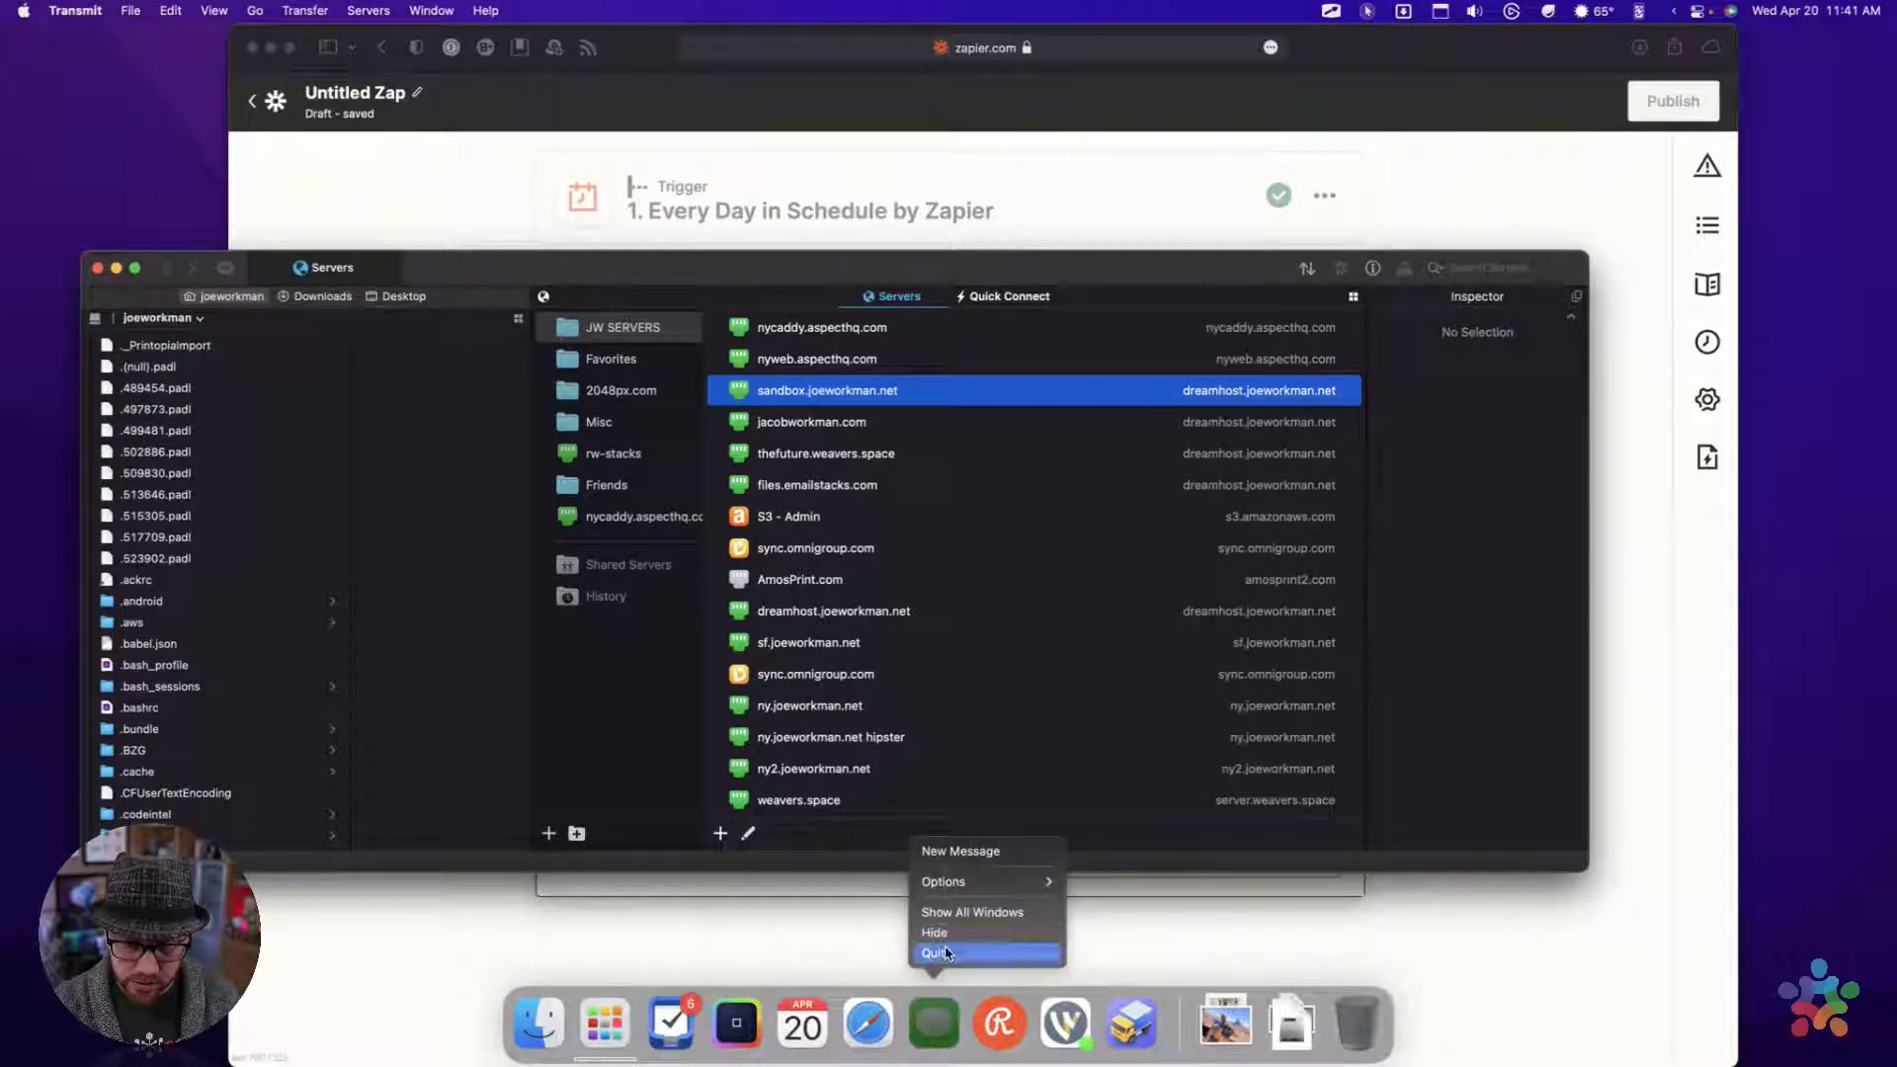
click(932, 954)
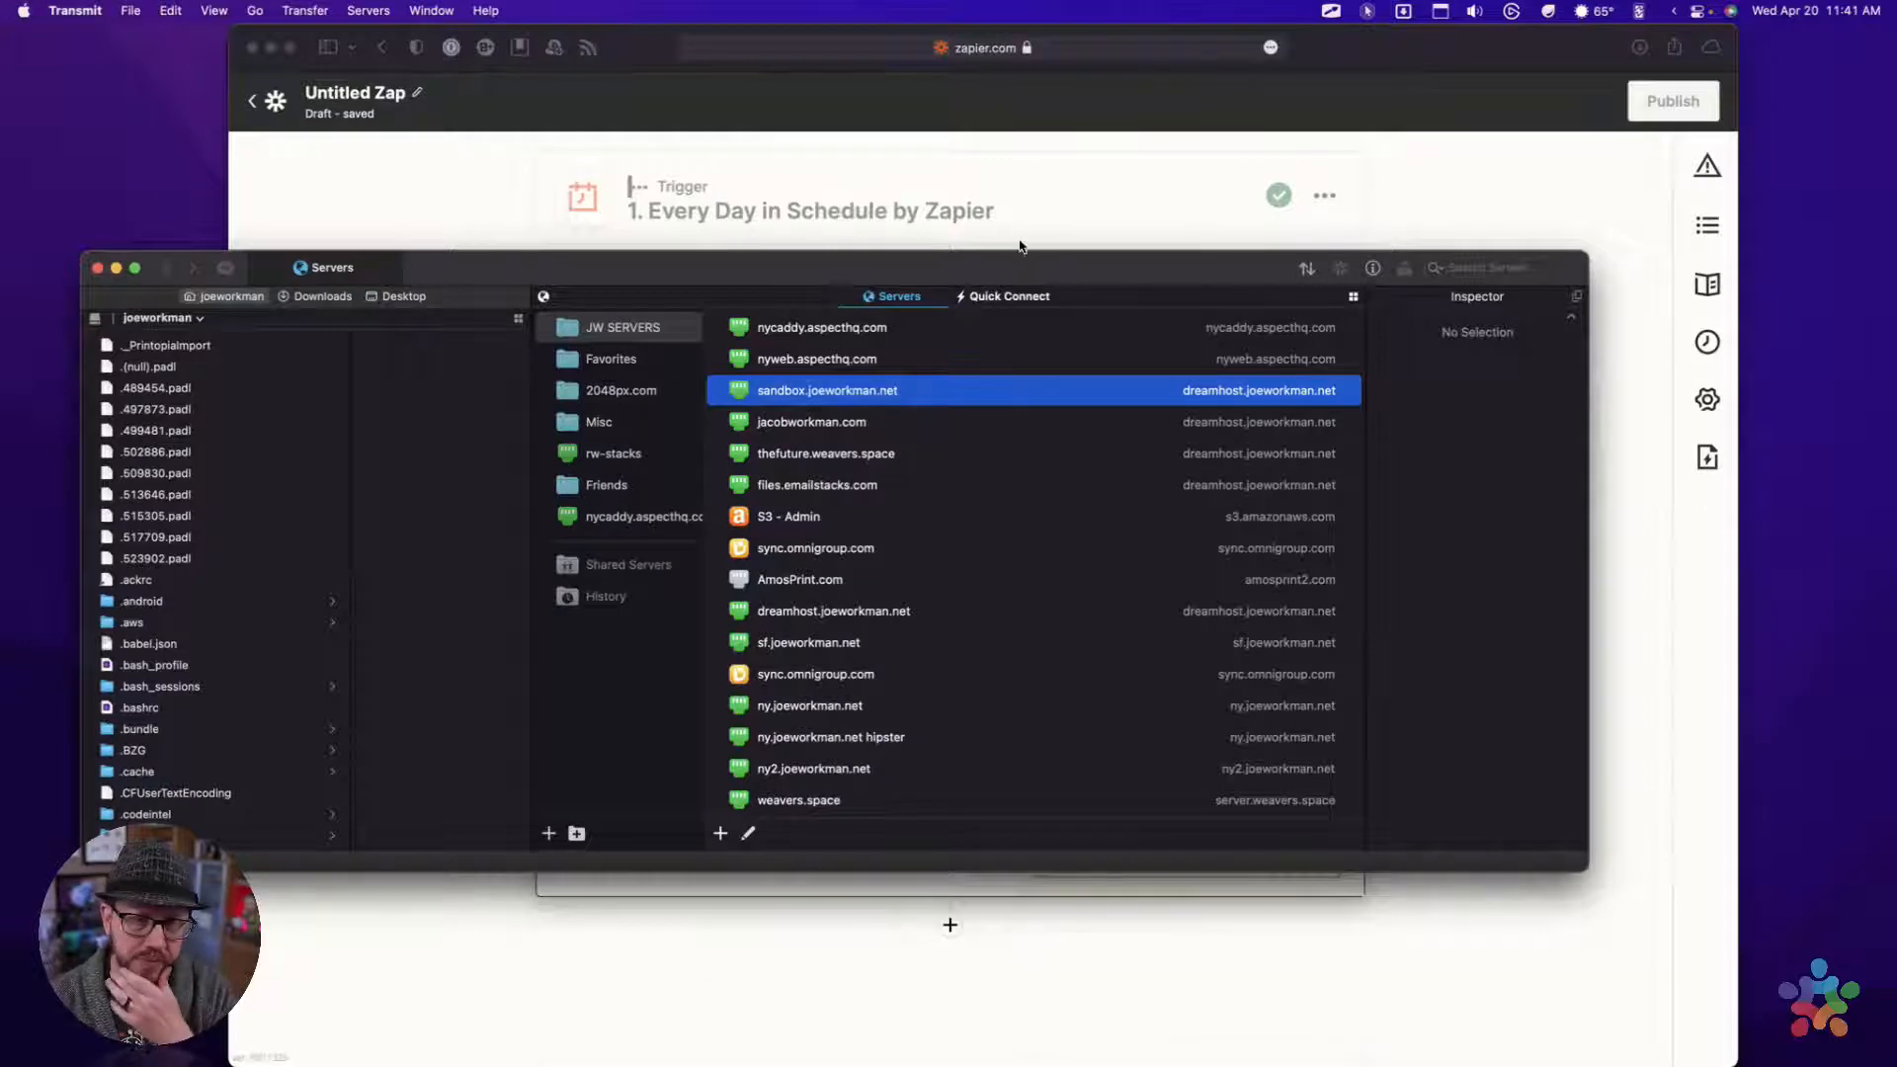
Connect to the sandbox server and open the blog folder inside its cms-data folder
drag(1043, 259, 1029, 270)
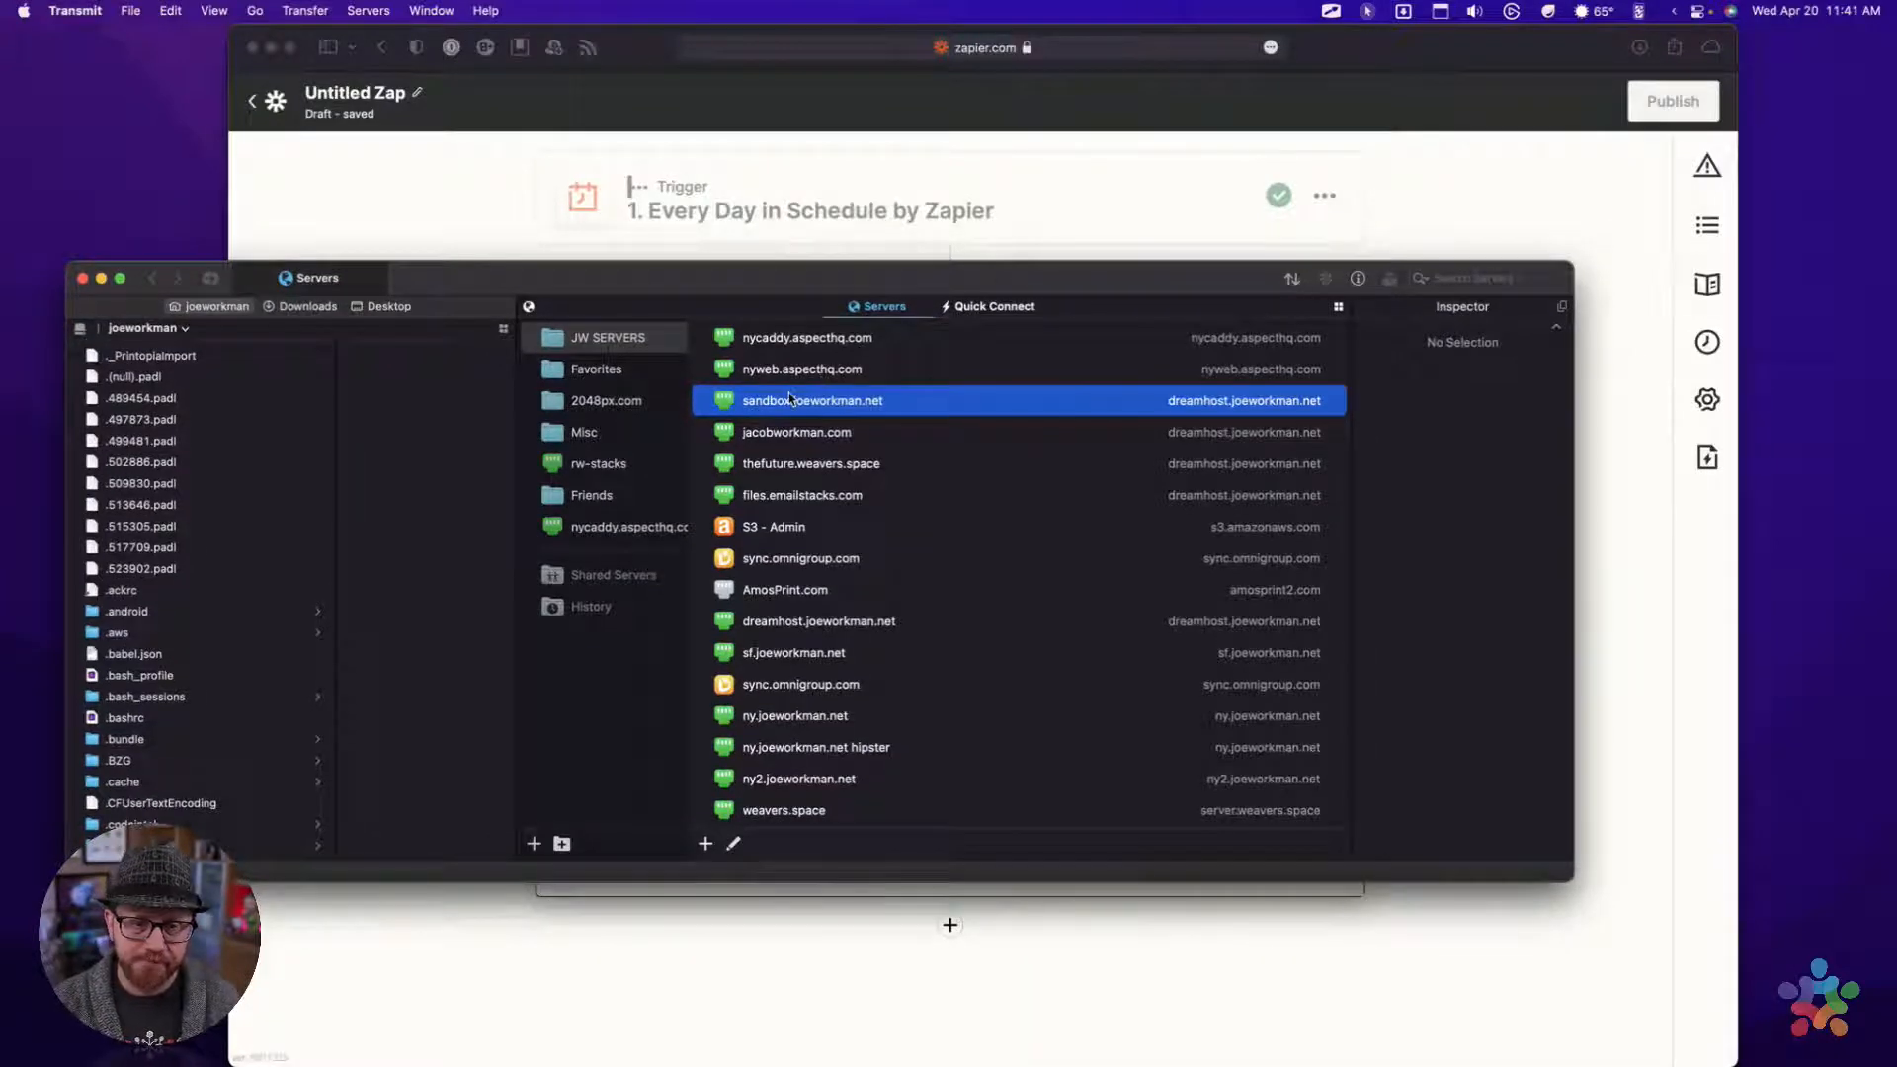
double_click(735, 401)
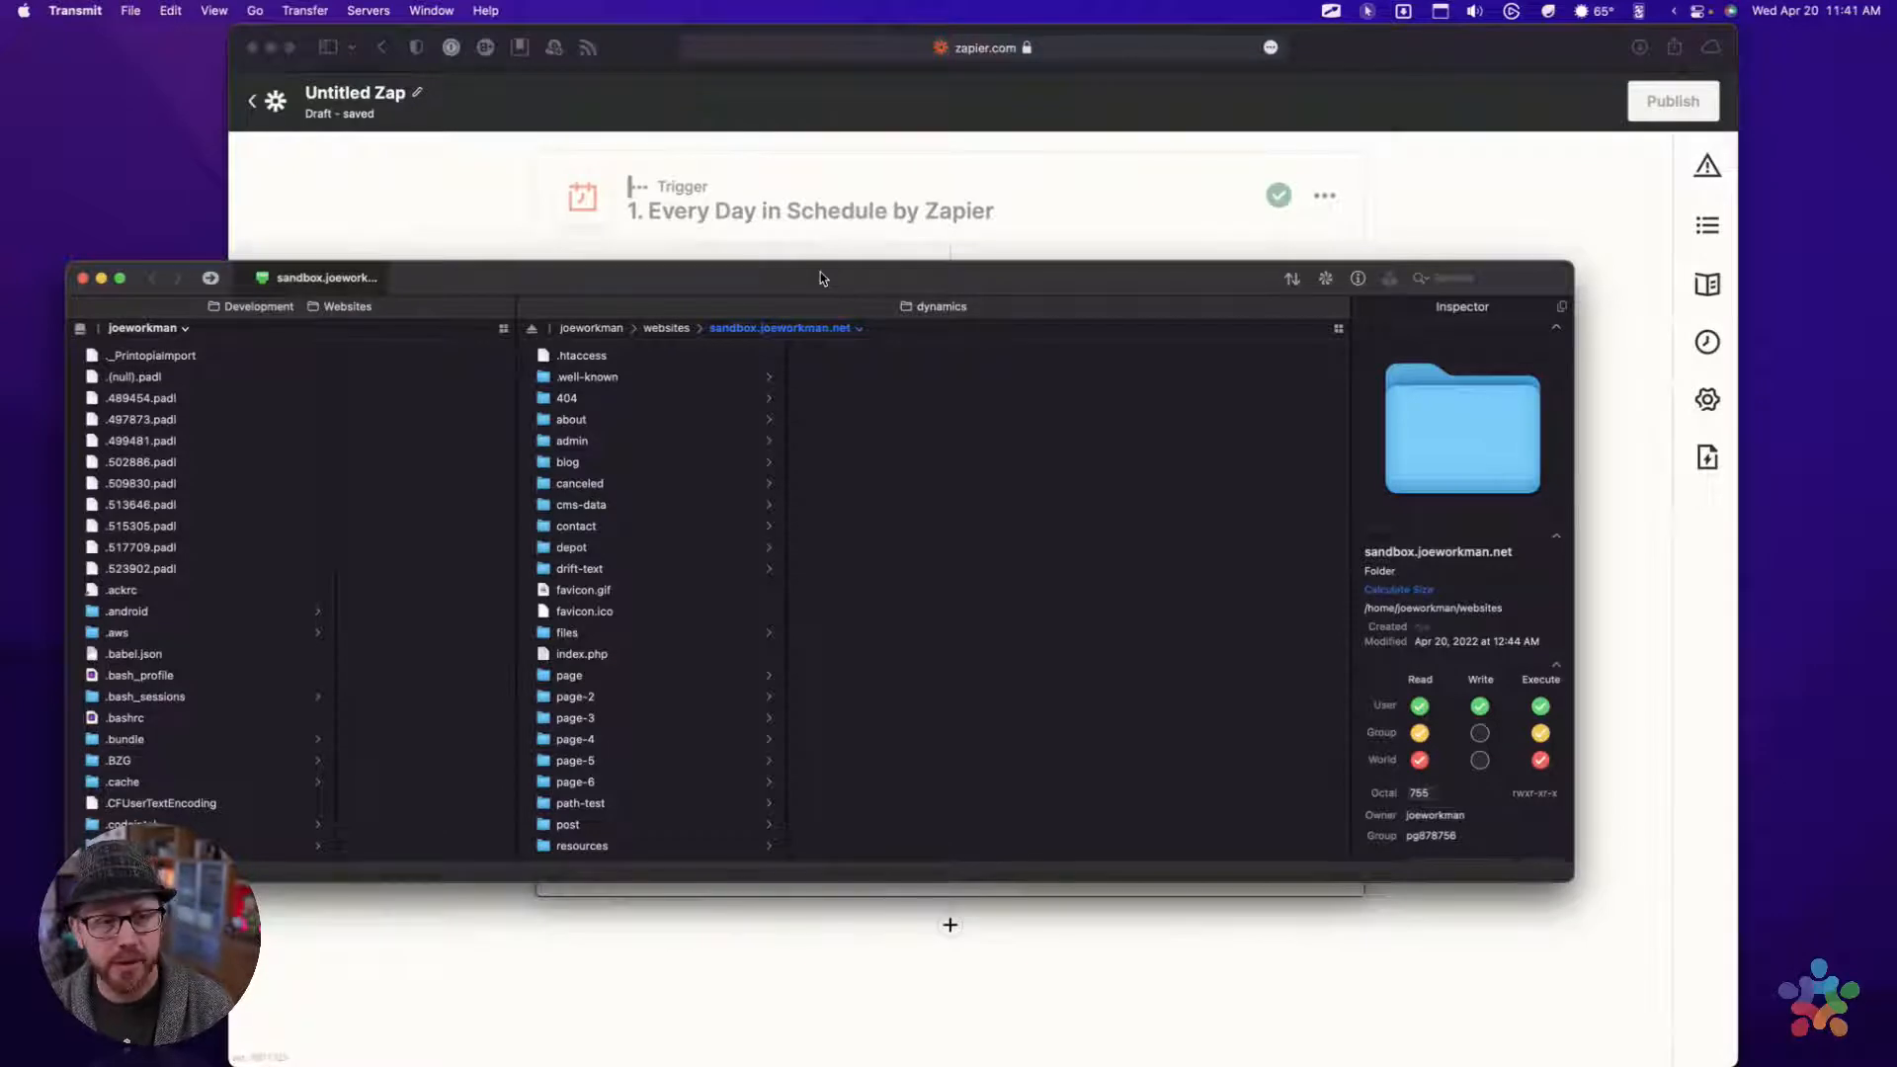
drag(820, 273, 815, 246)
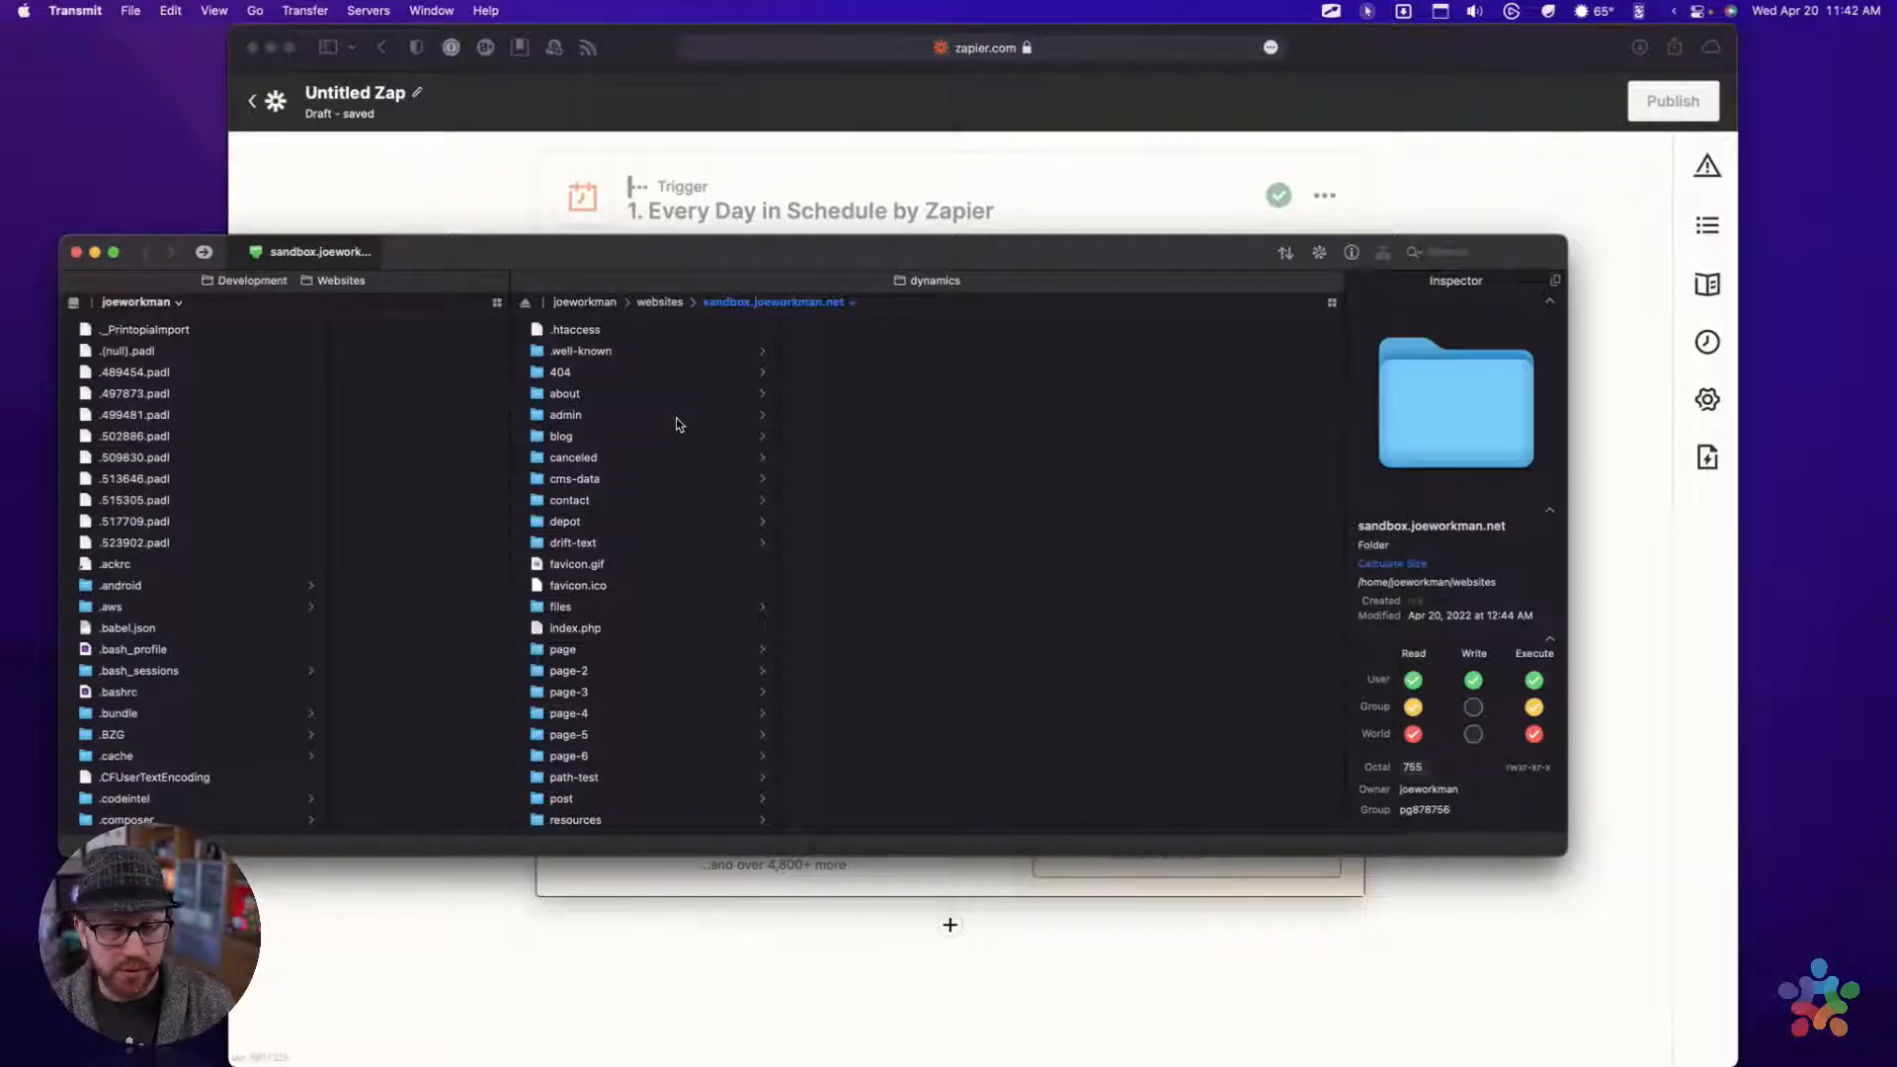
drag(1024, 250, 1060, 244)
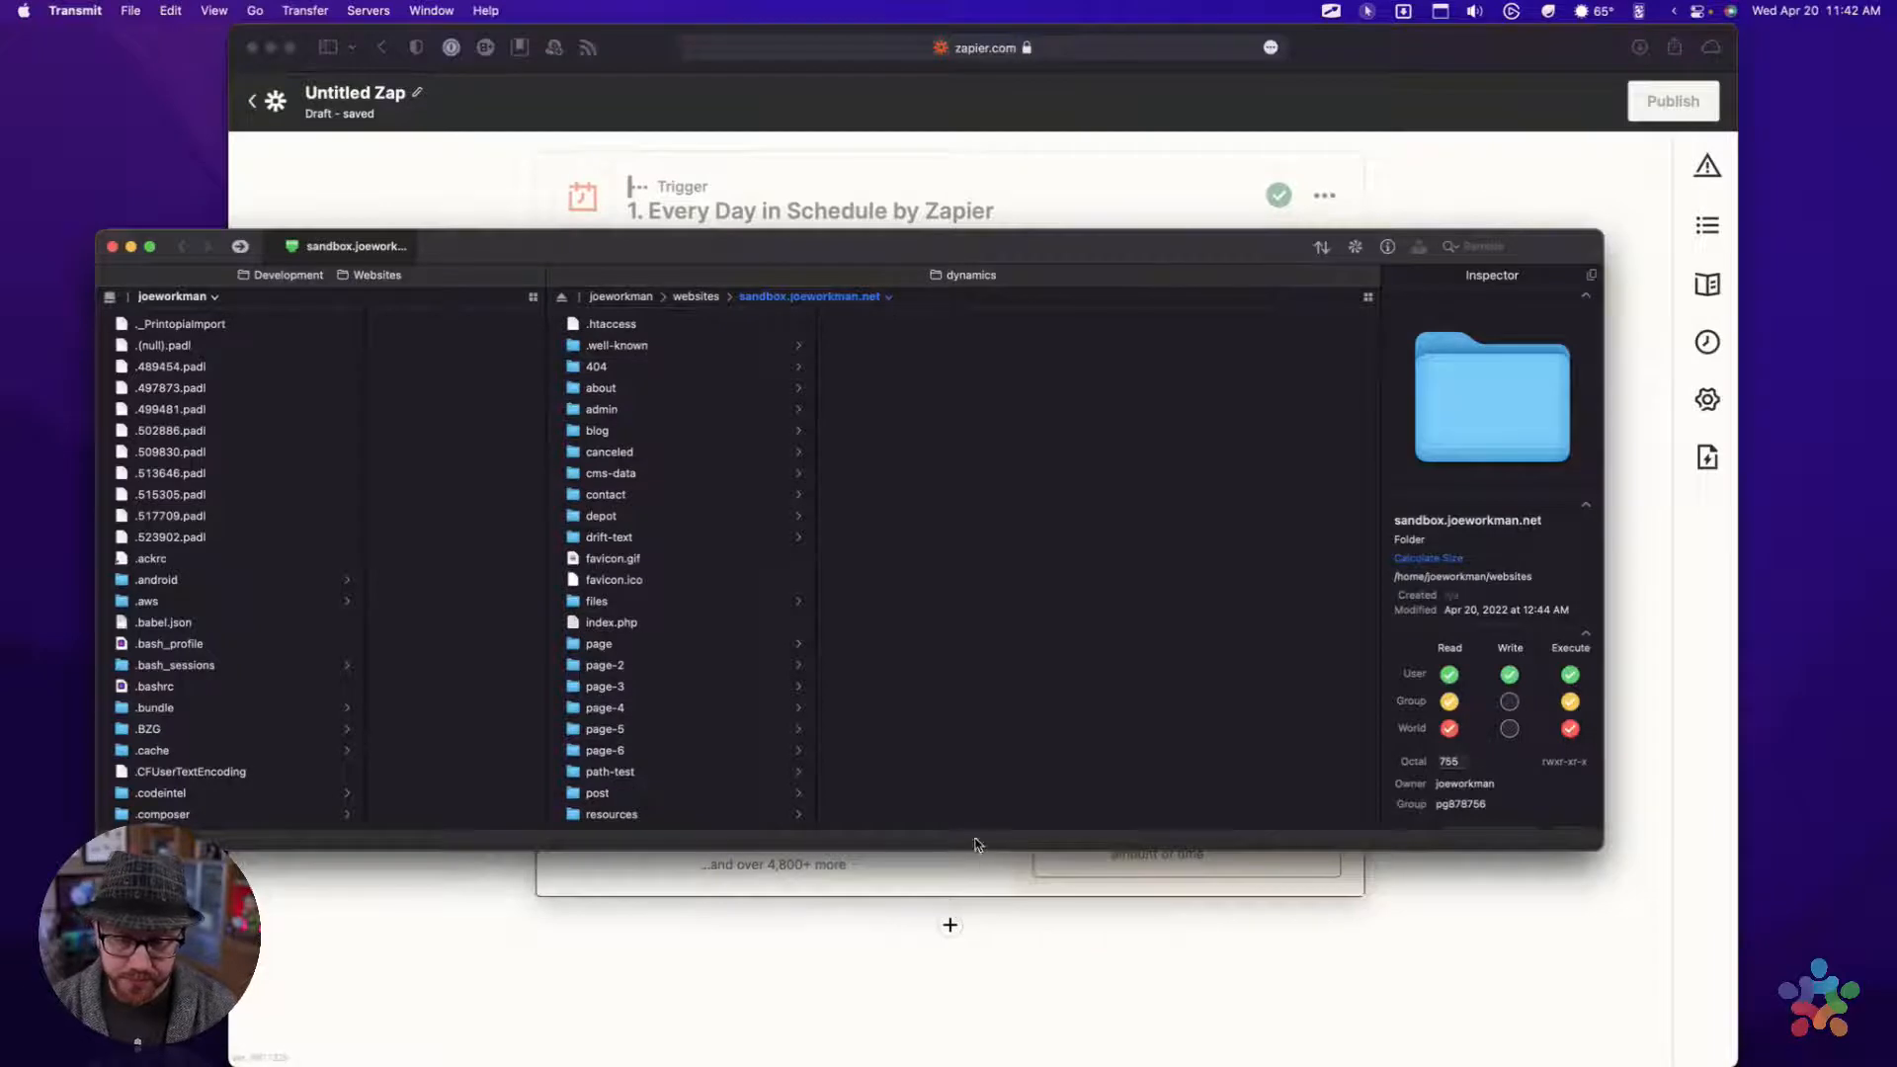
click(619, 470)
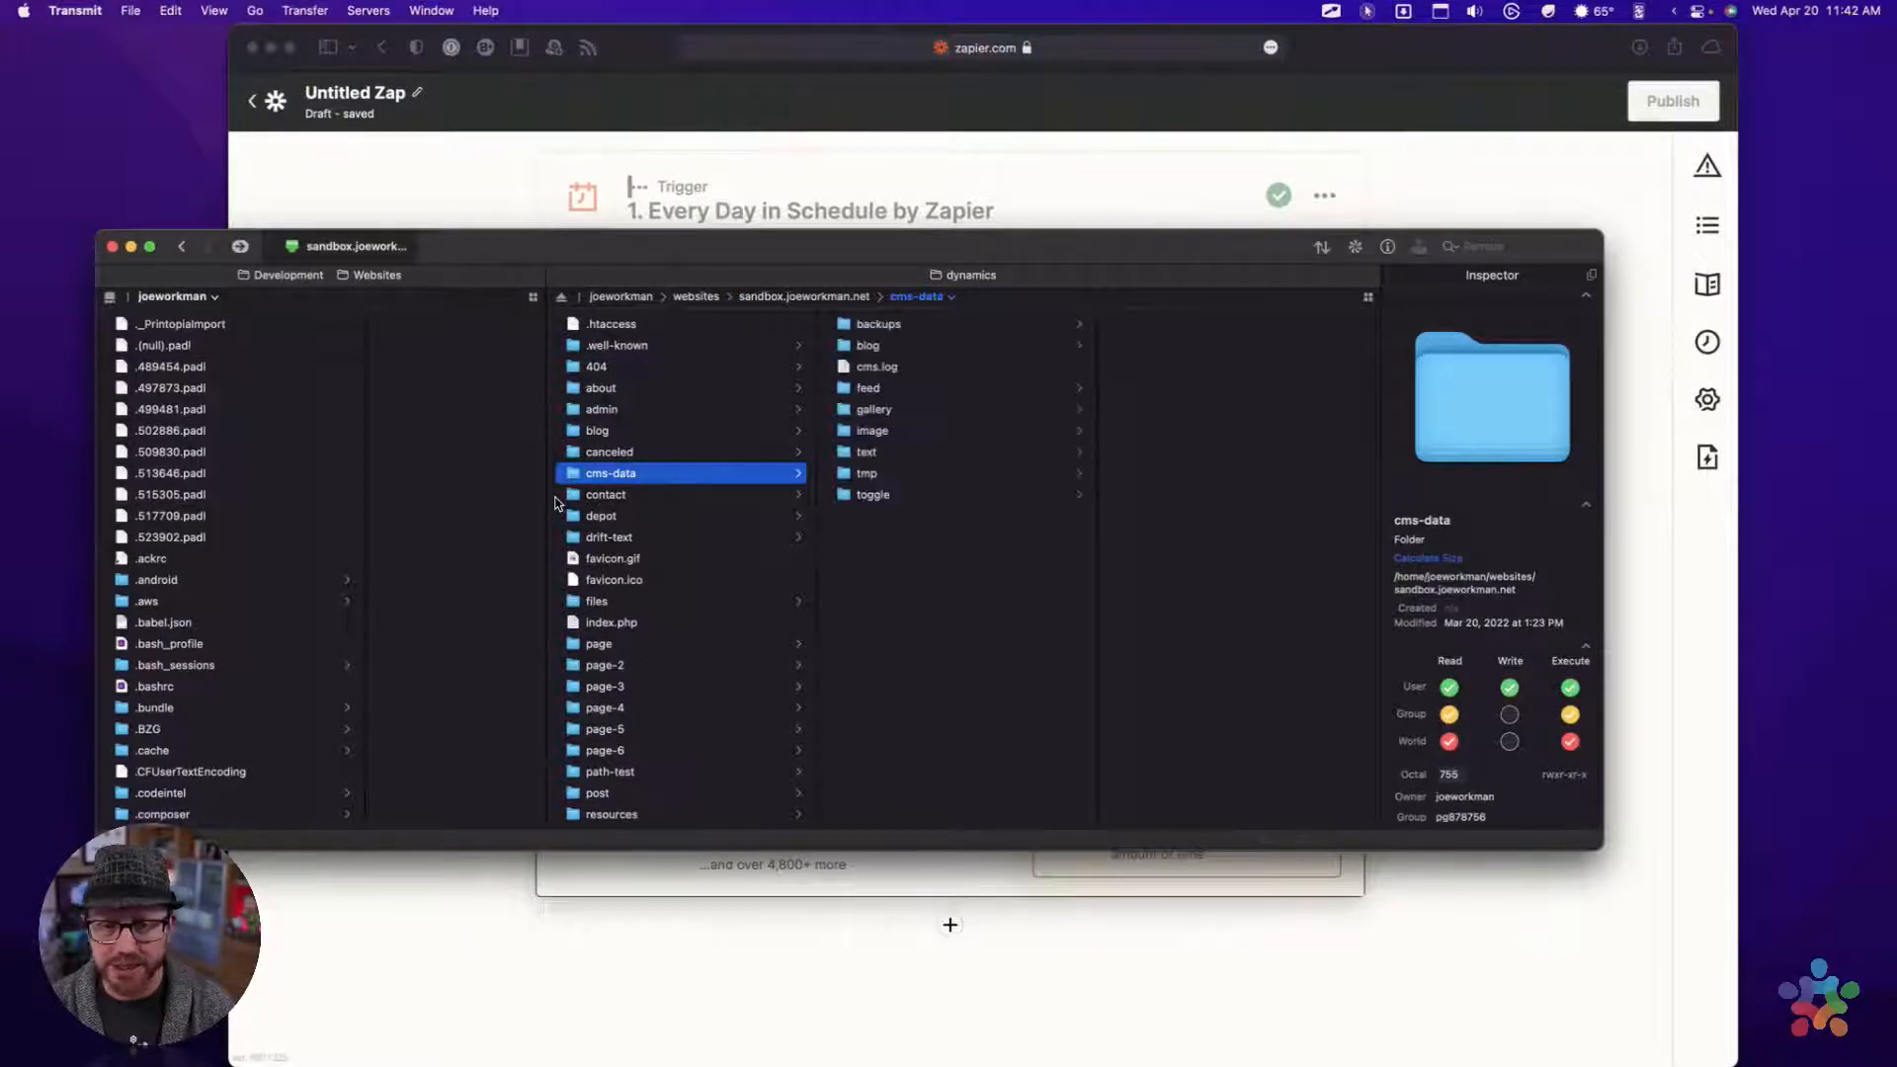
click(859, 346)
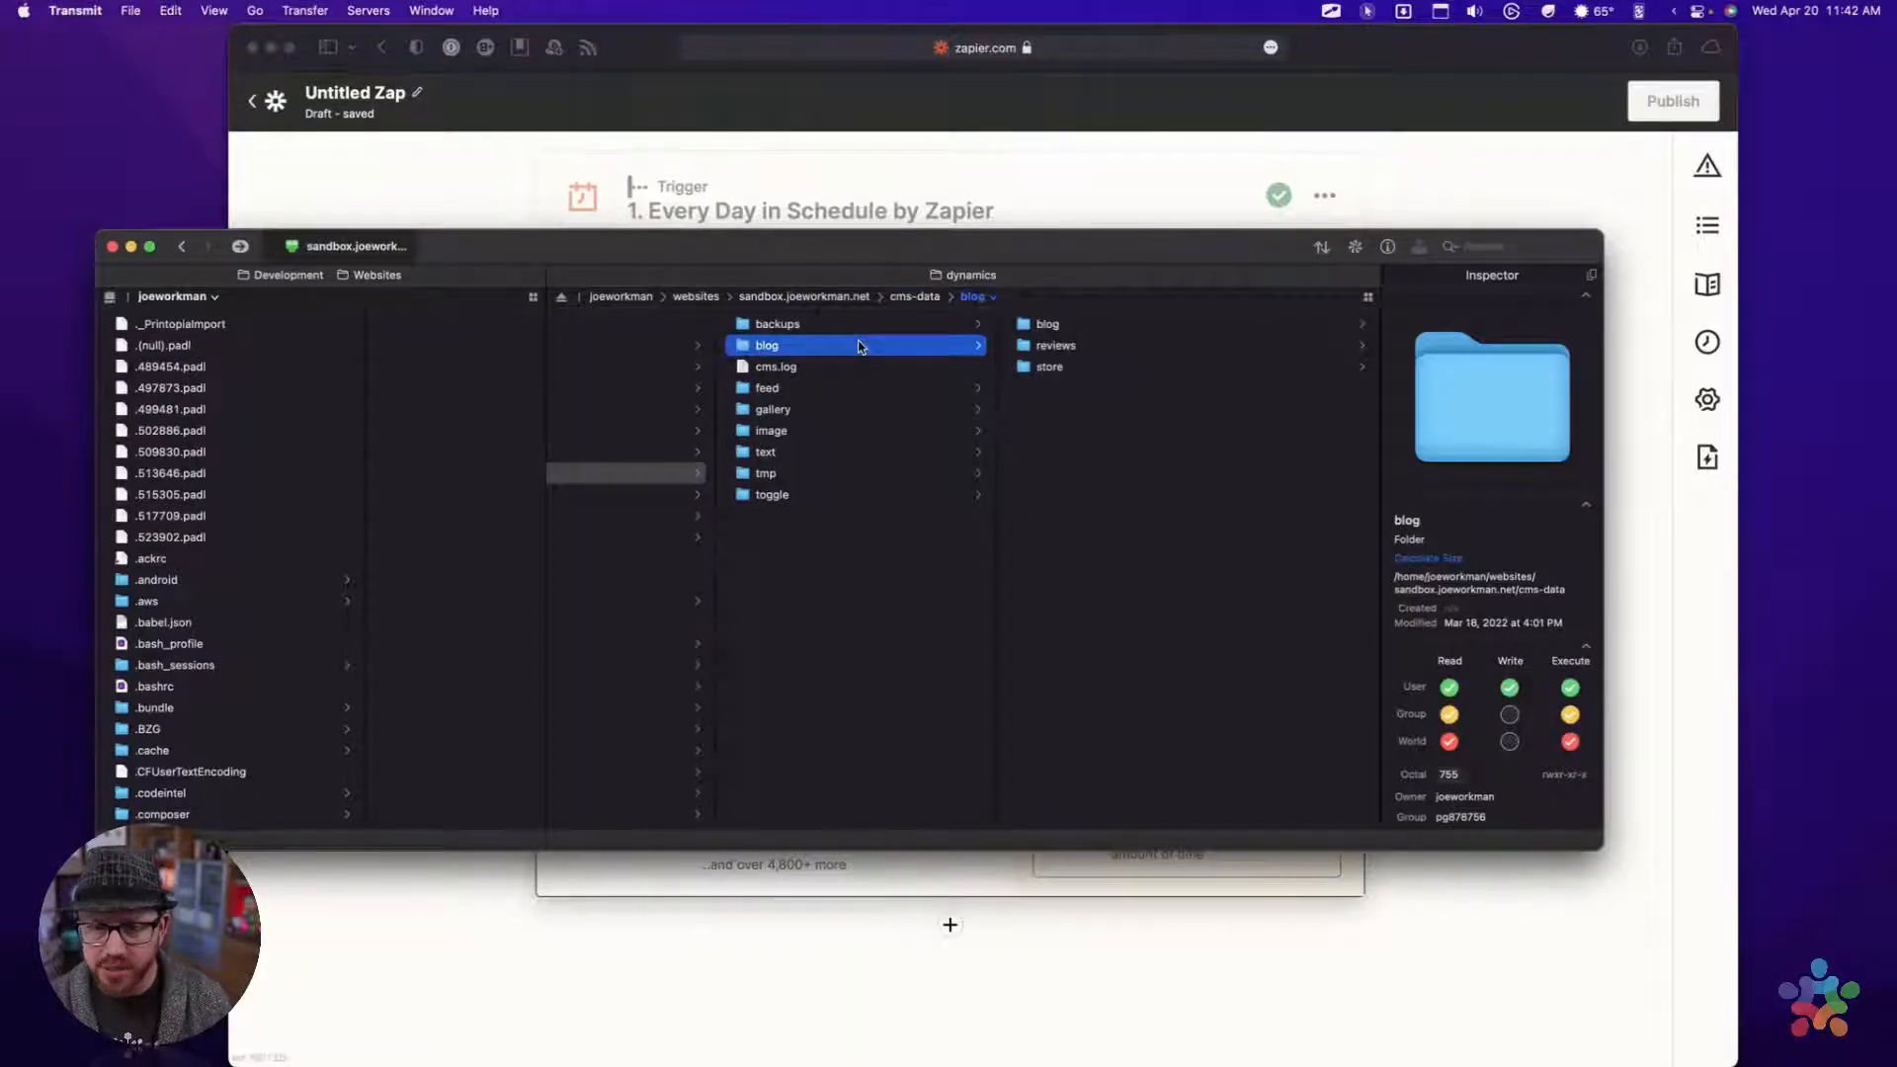
Open the store folder inside the server's blog folder and open its _blog.json file
click(1030, 368)
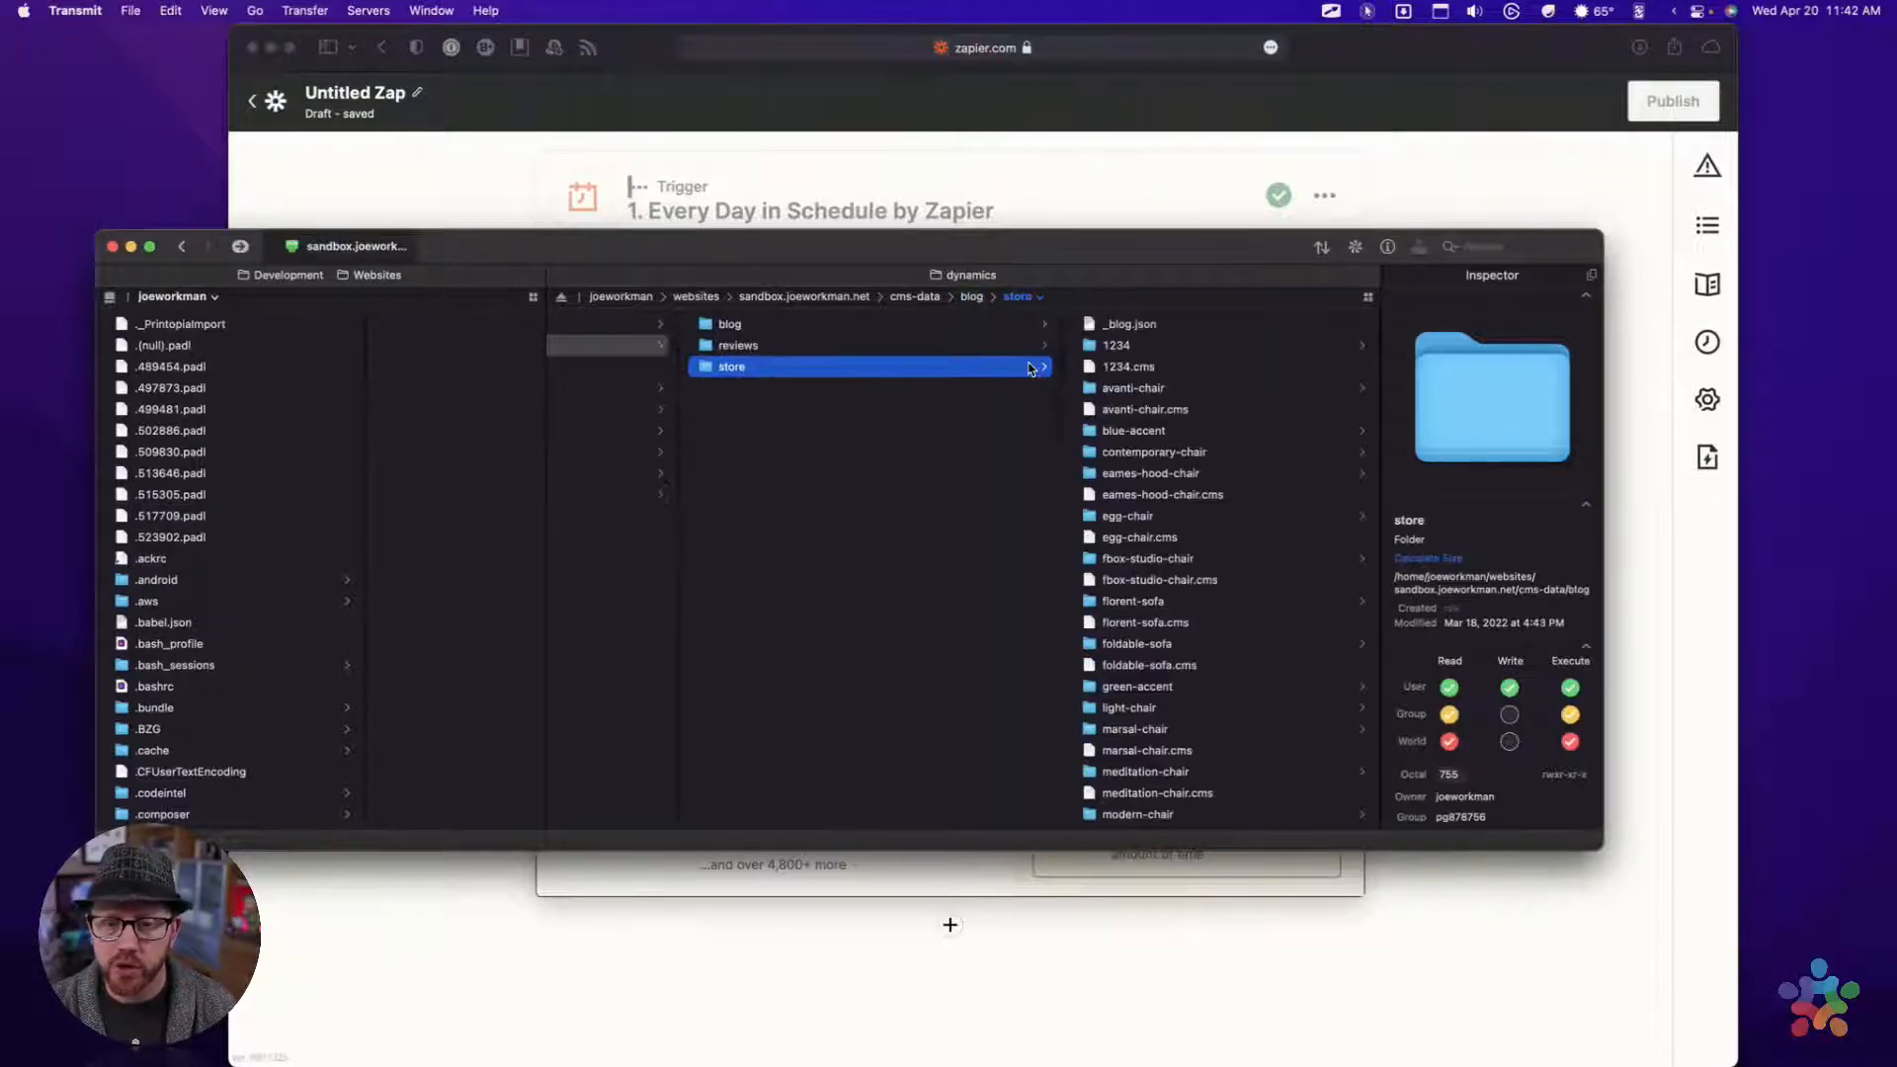
click(1142, 327)
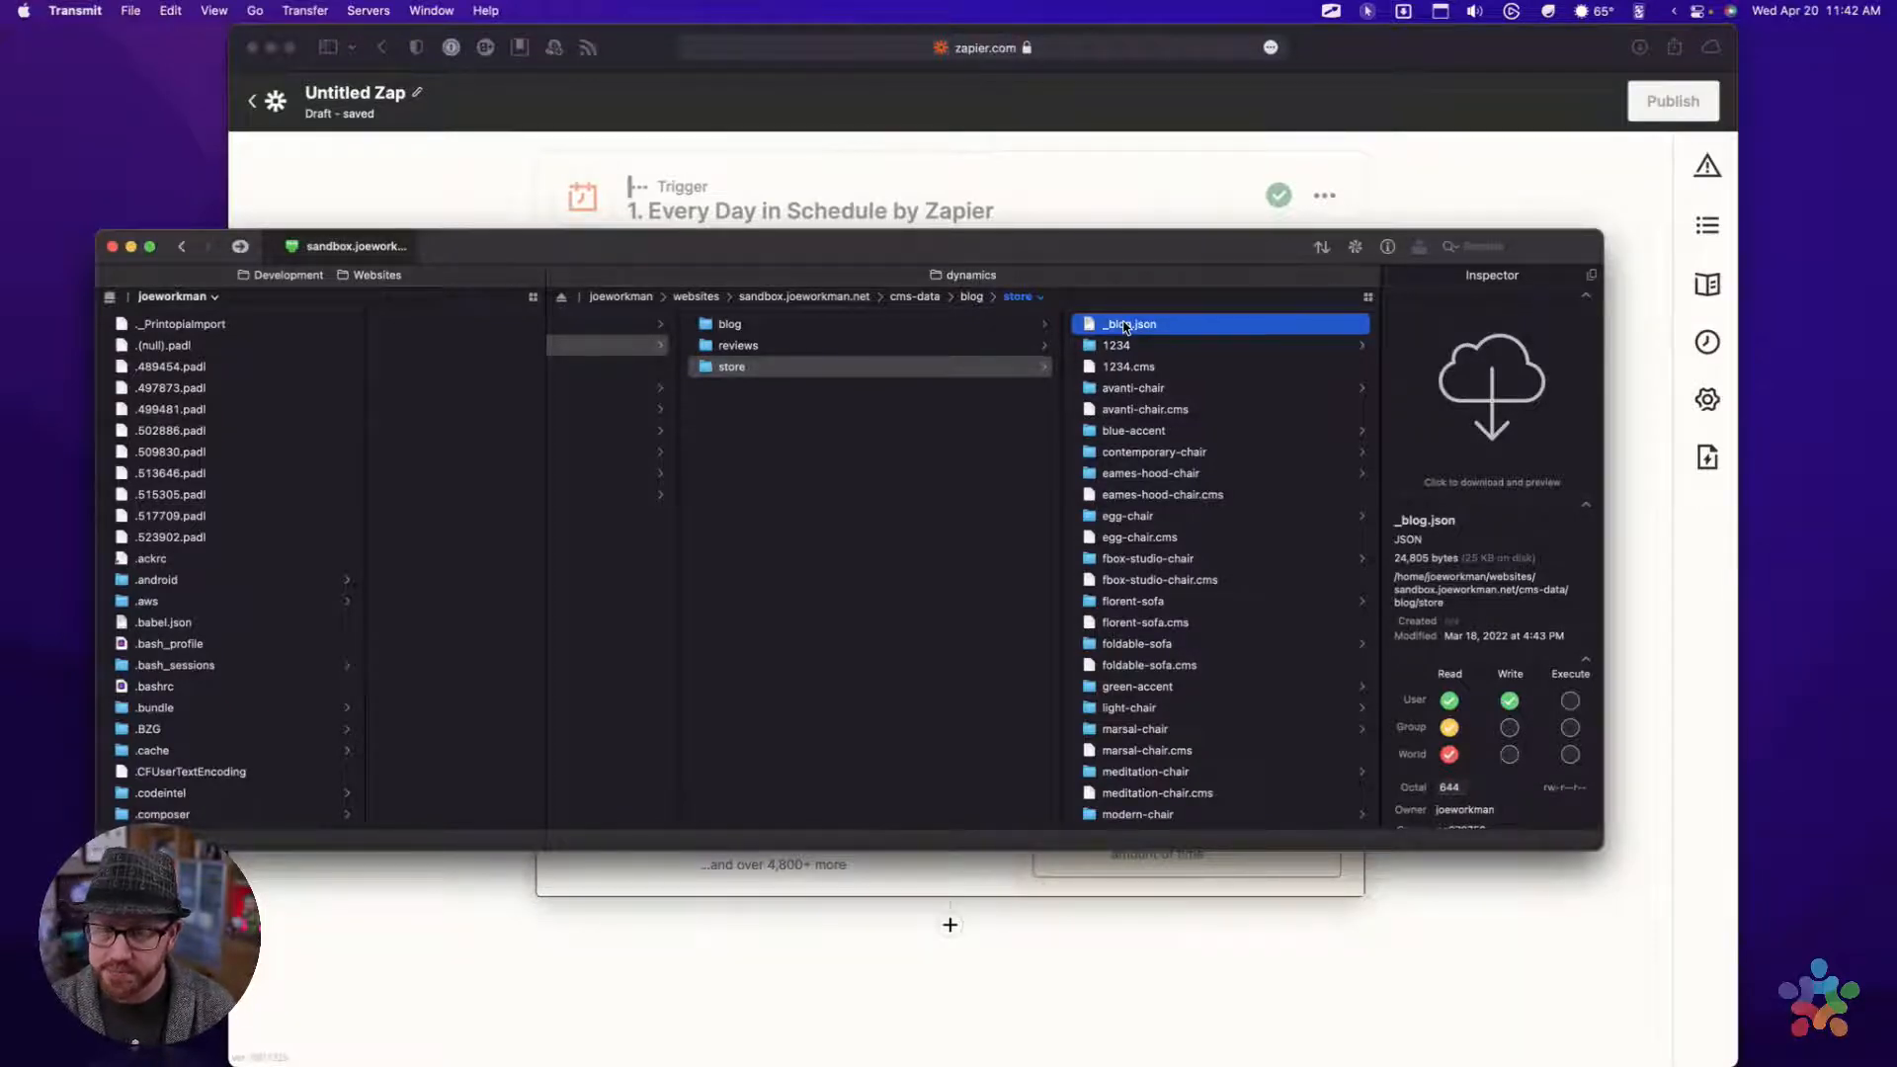
right_click(1125, 327)
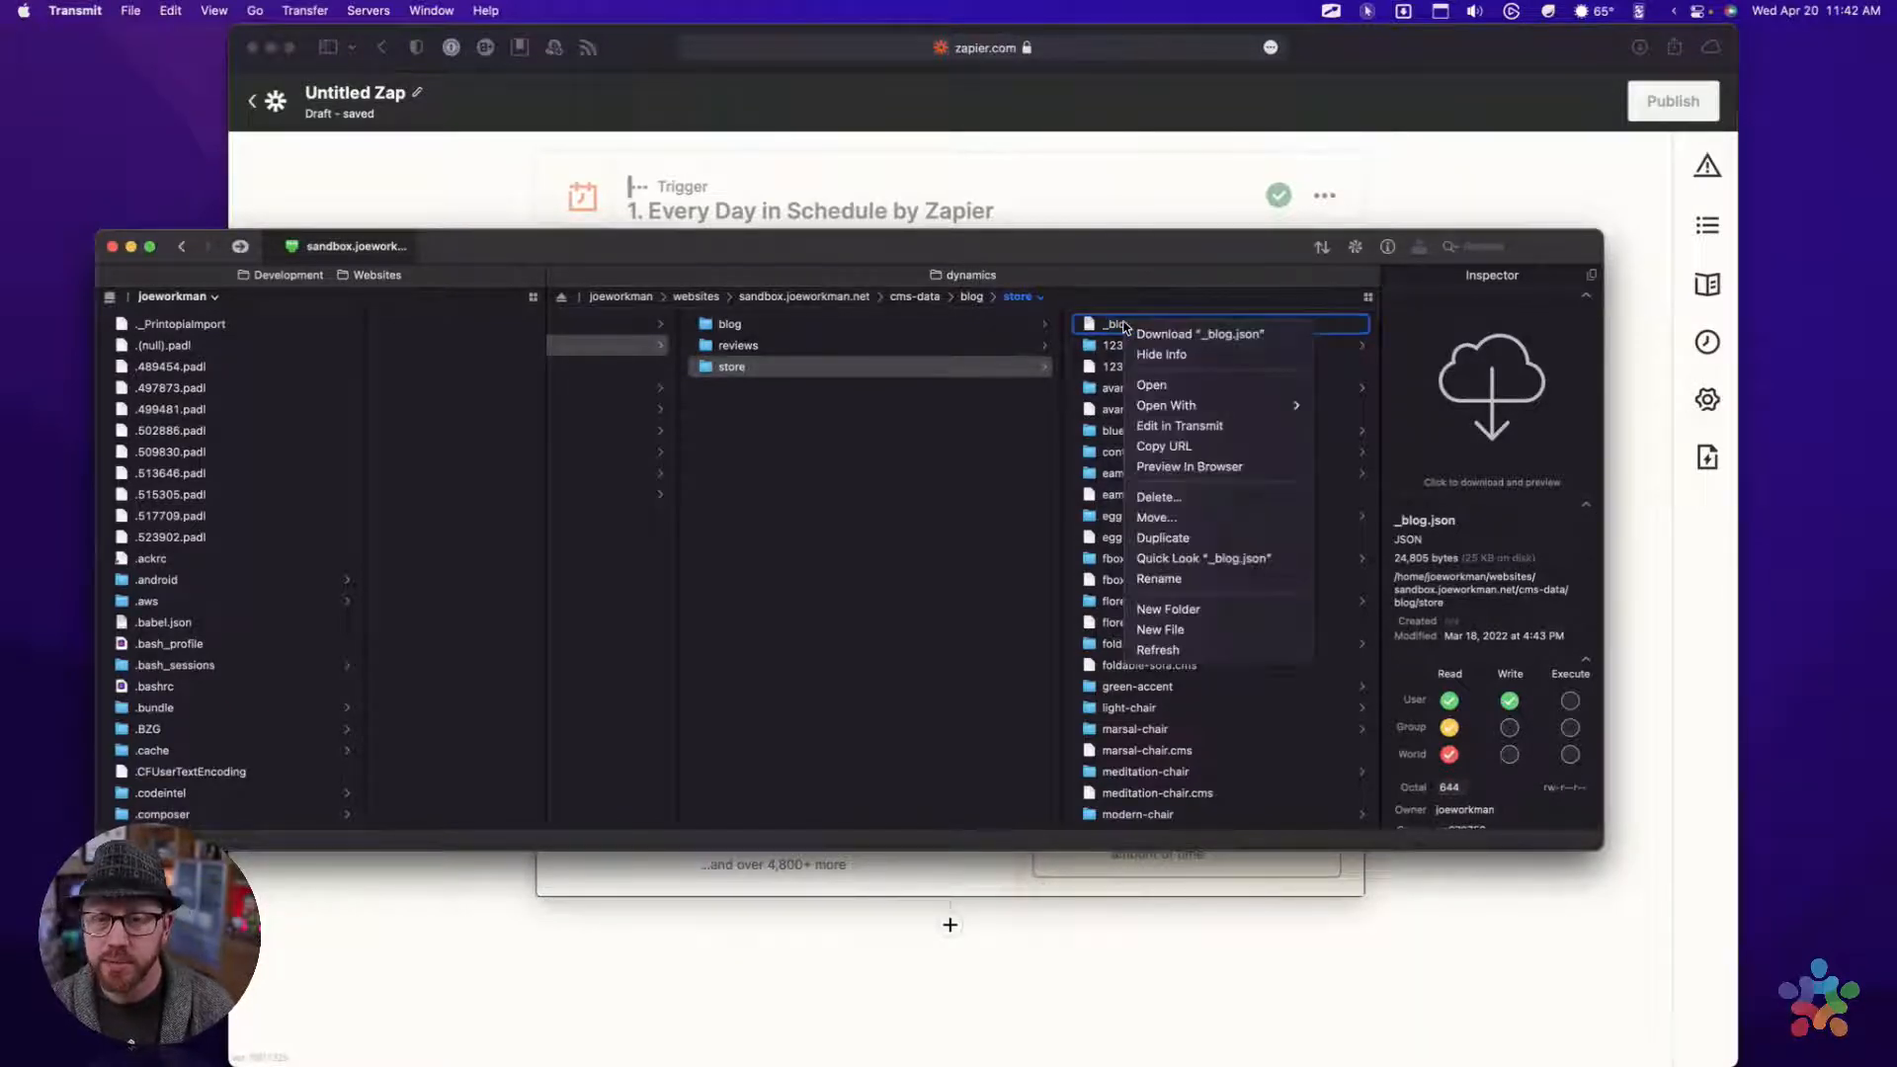
click(1164, 387)
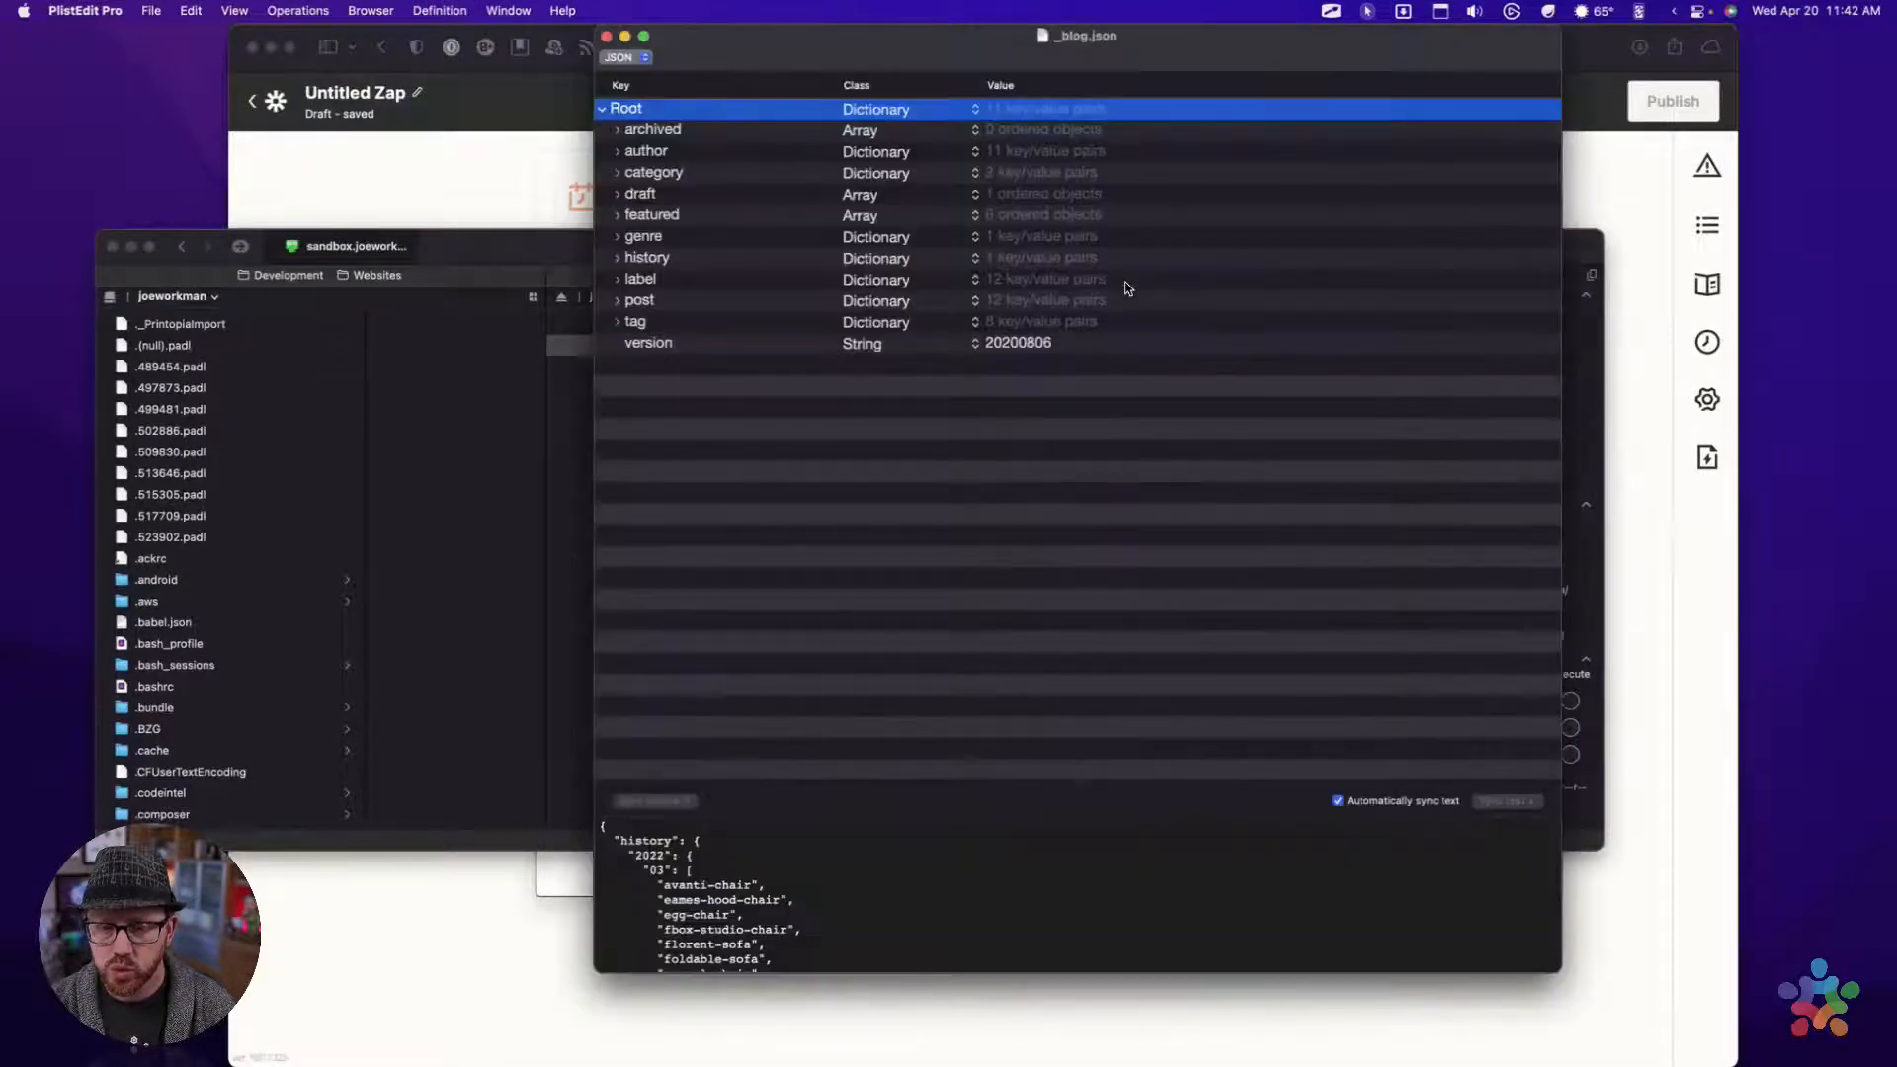
Enlarge the raw JSON text area, look through the store data, and collapse it so only the key outline remains
drag(867, 70, 847, 71)
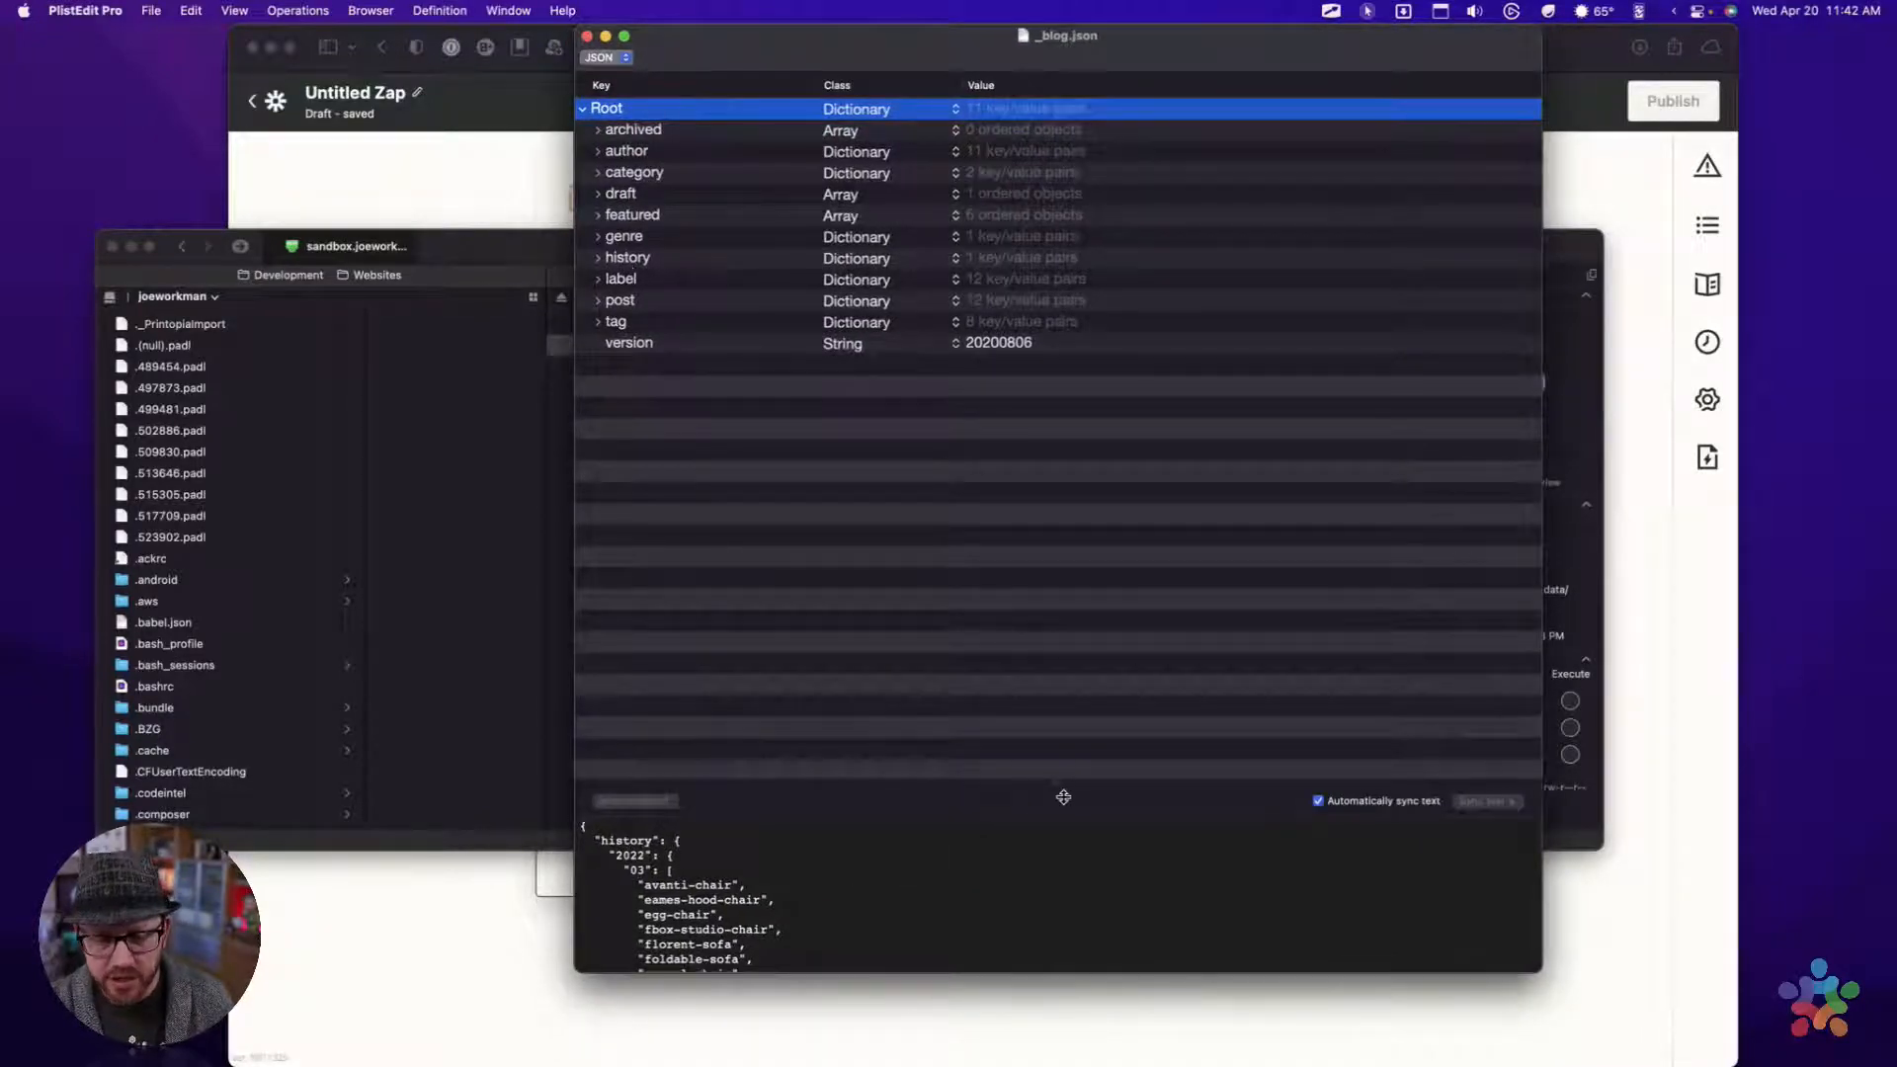
drag(1064, 793, 1102, 460)
scroll(1064, 464, down, 10)
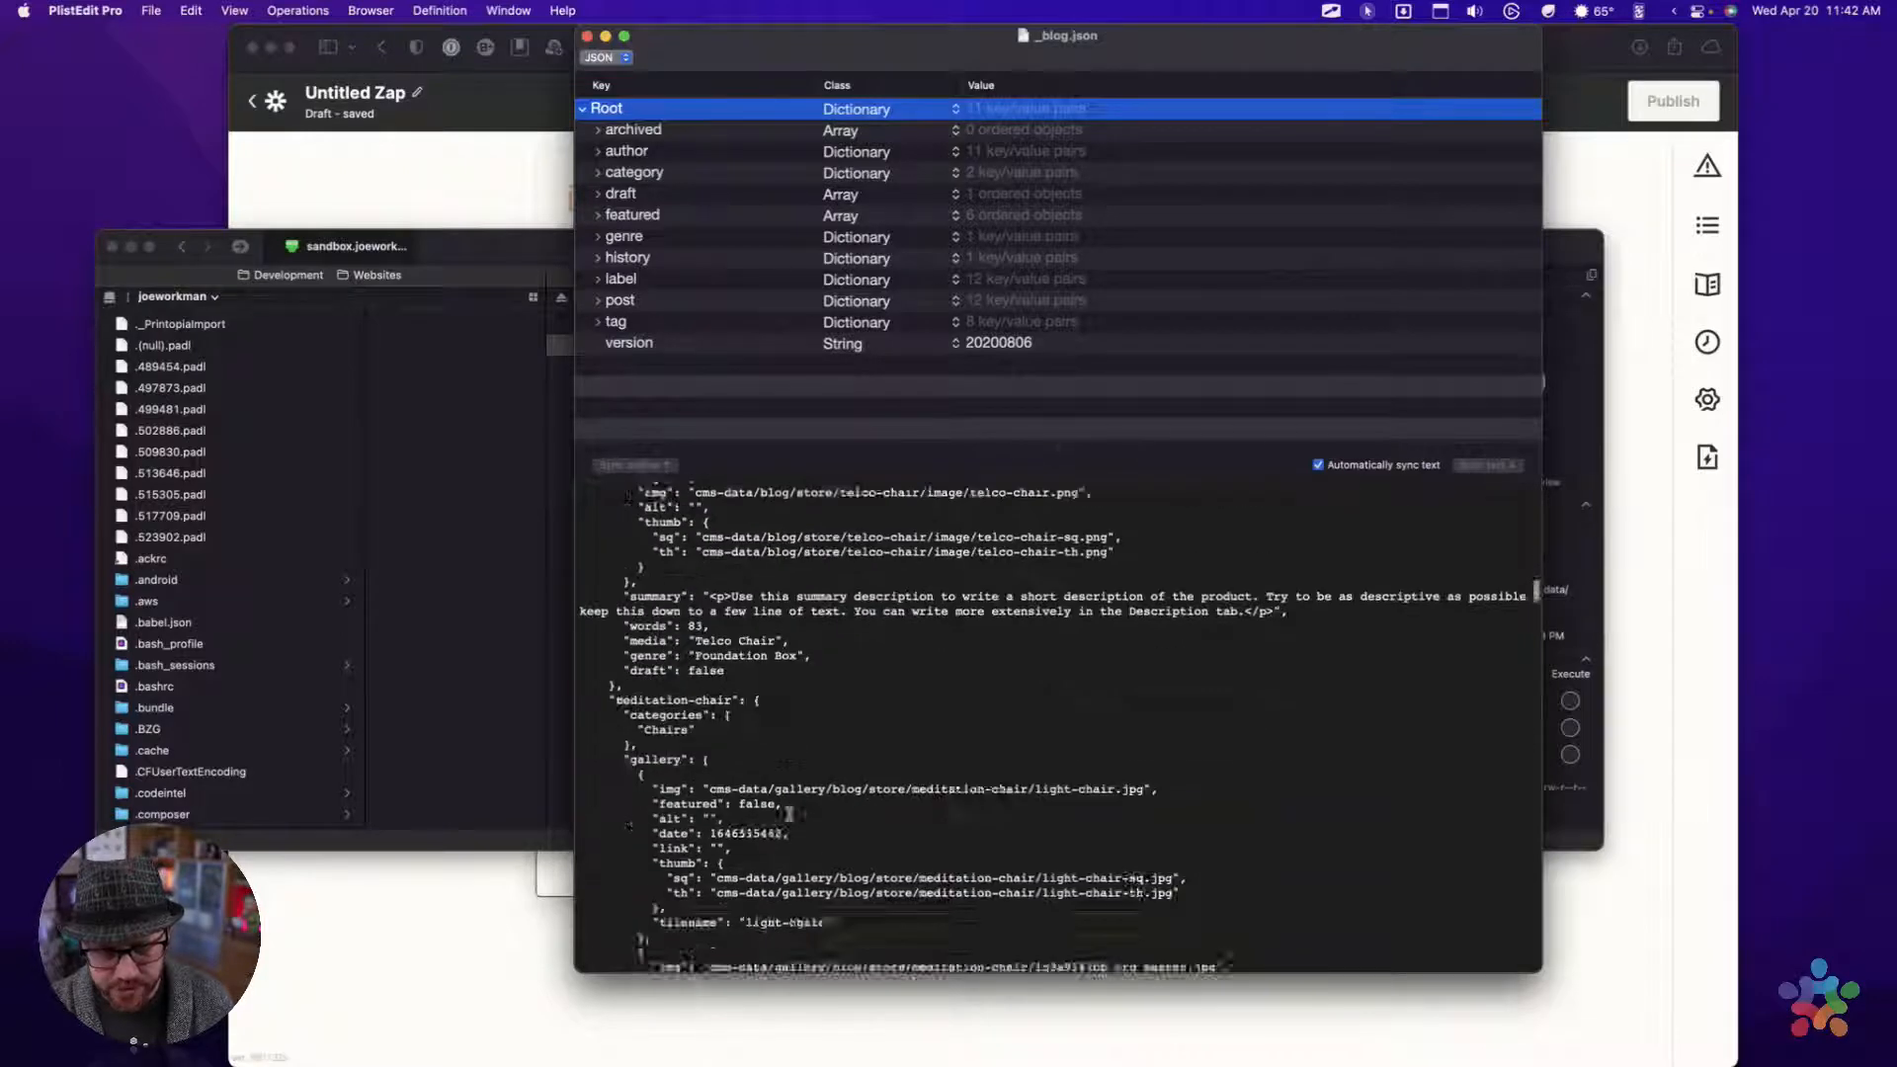
drag(1063, 453, 1063, 973)
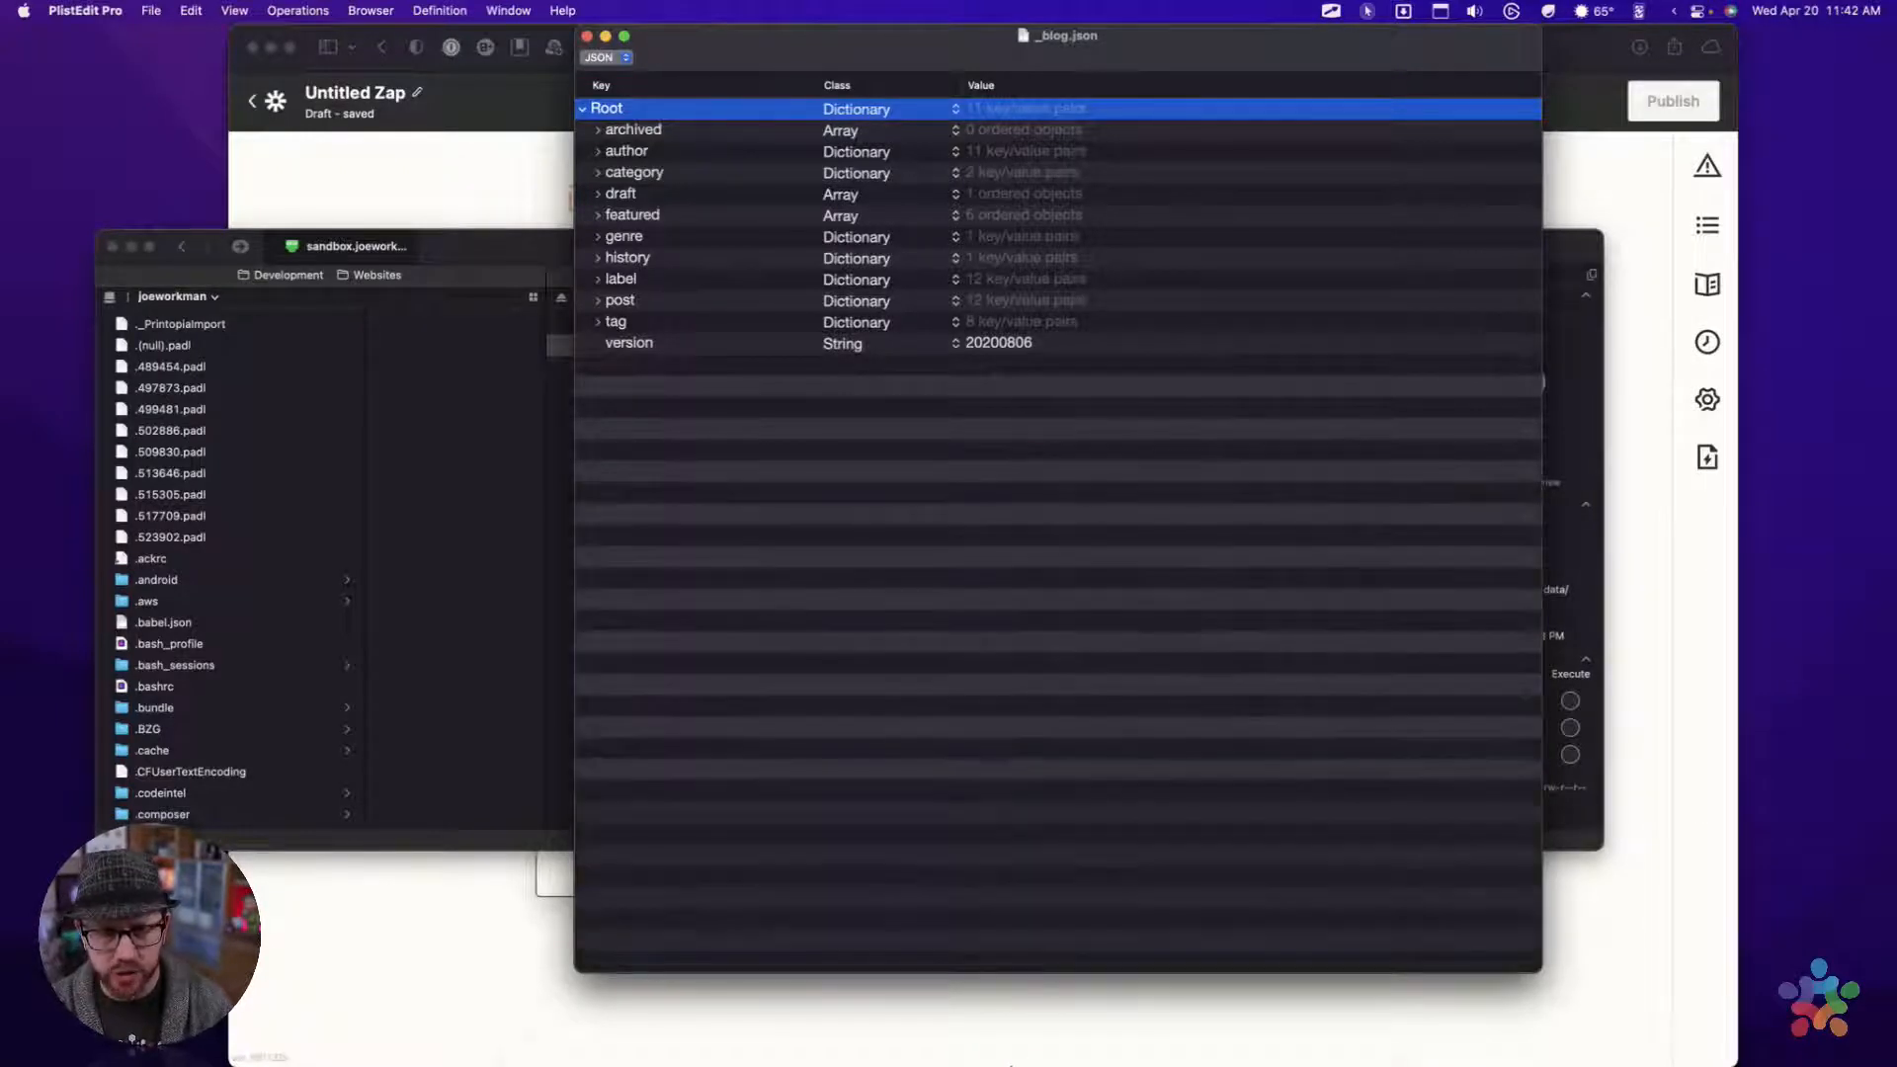
Examine the archived, author and category keys of _blog.json, including the chairs list, and collapse them again
click(619, 135)
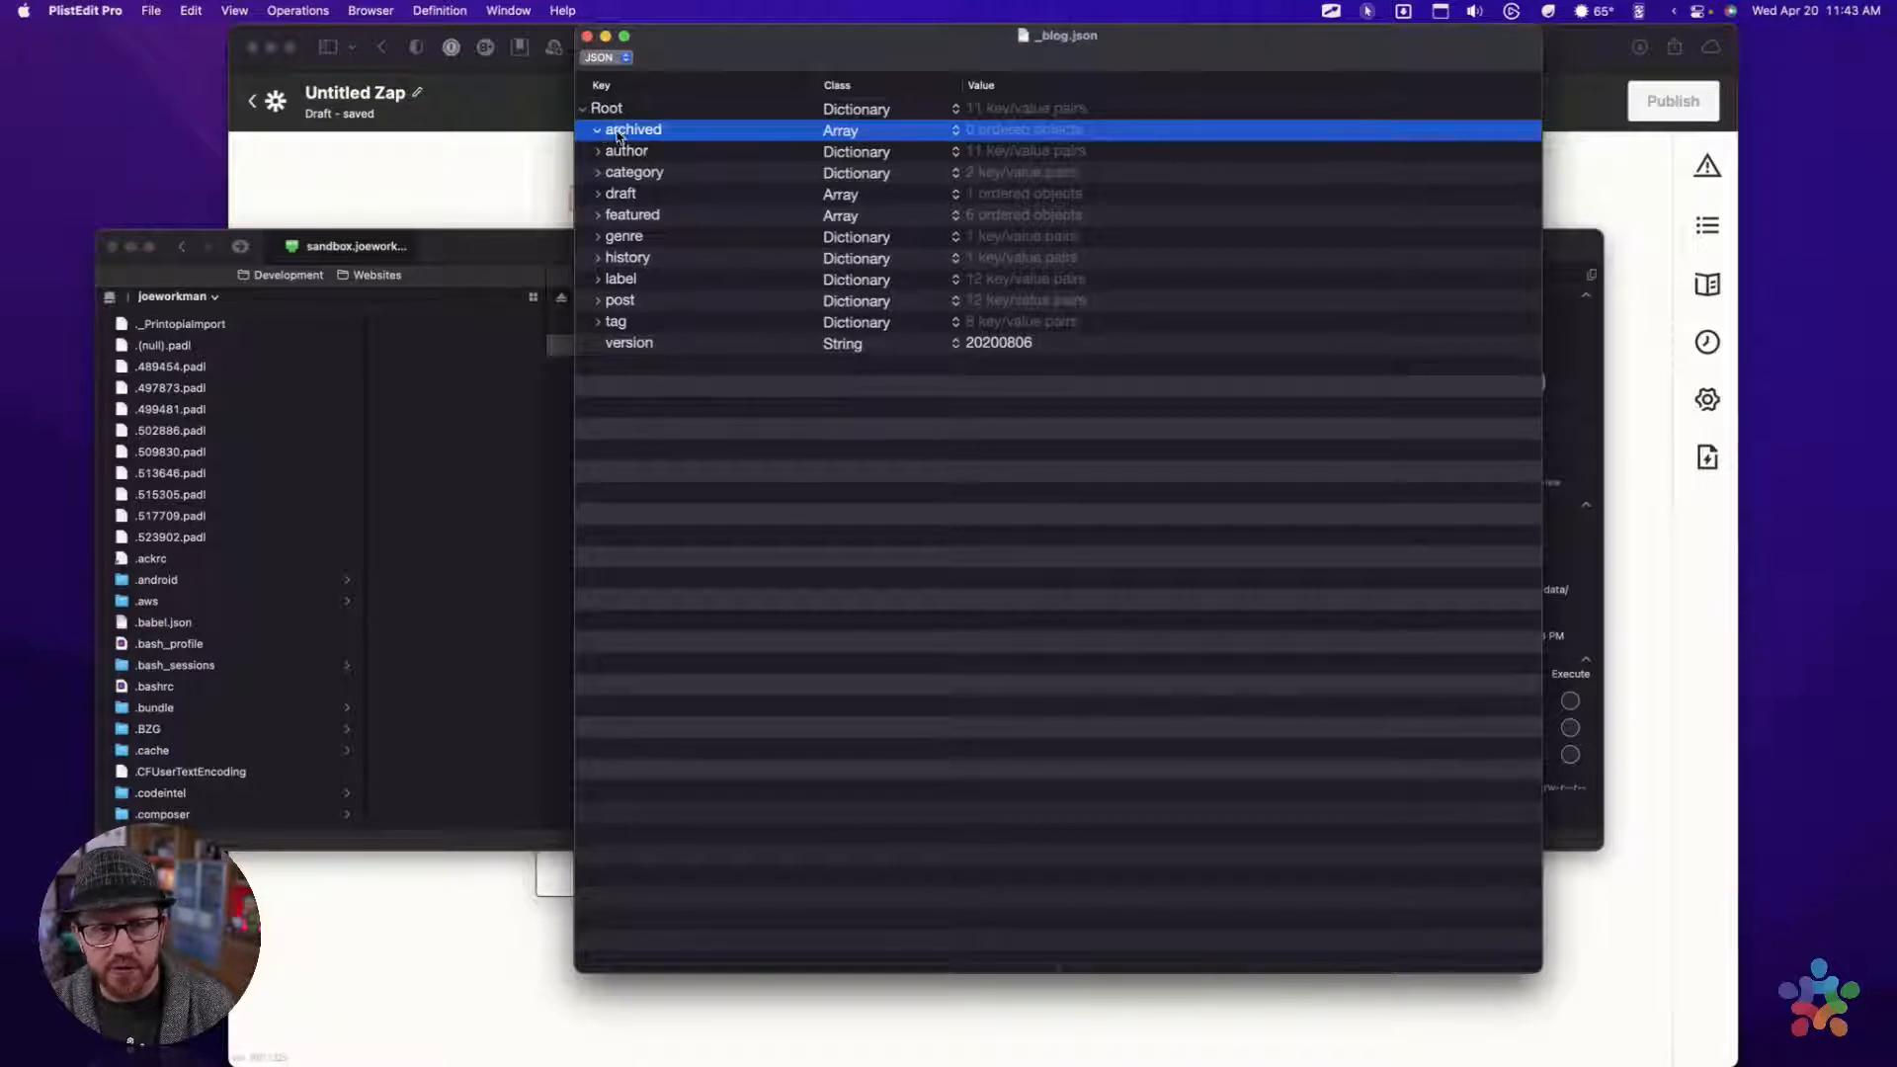
click(599, 153)
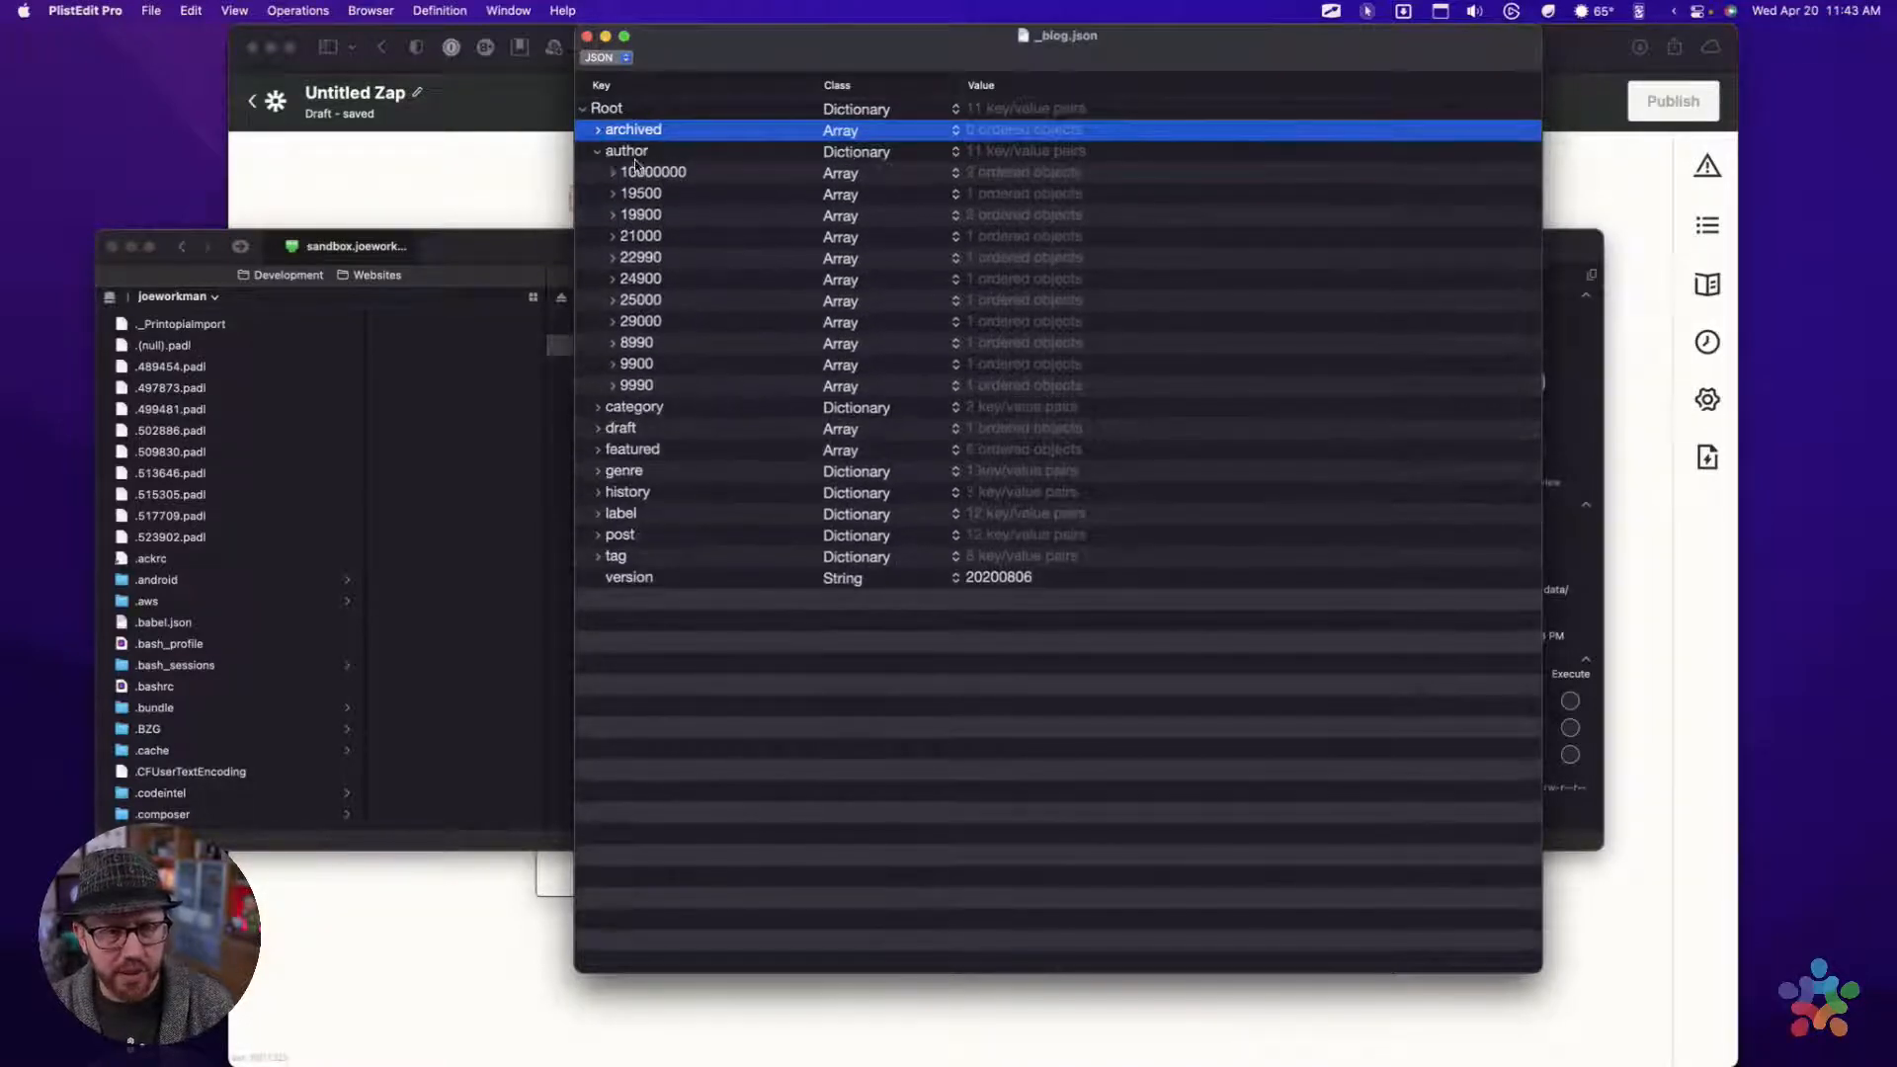
click(599, 152)
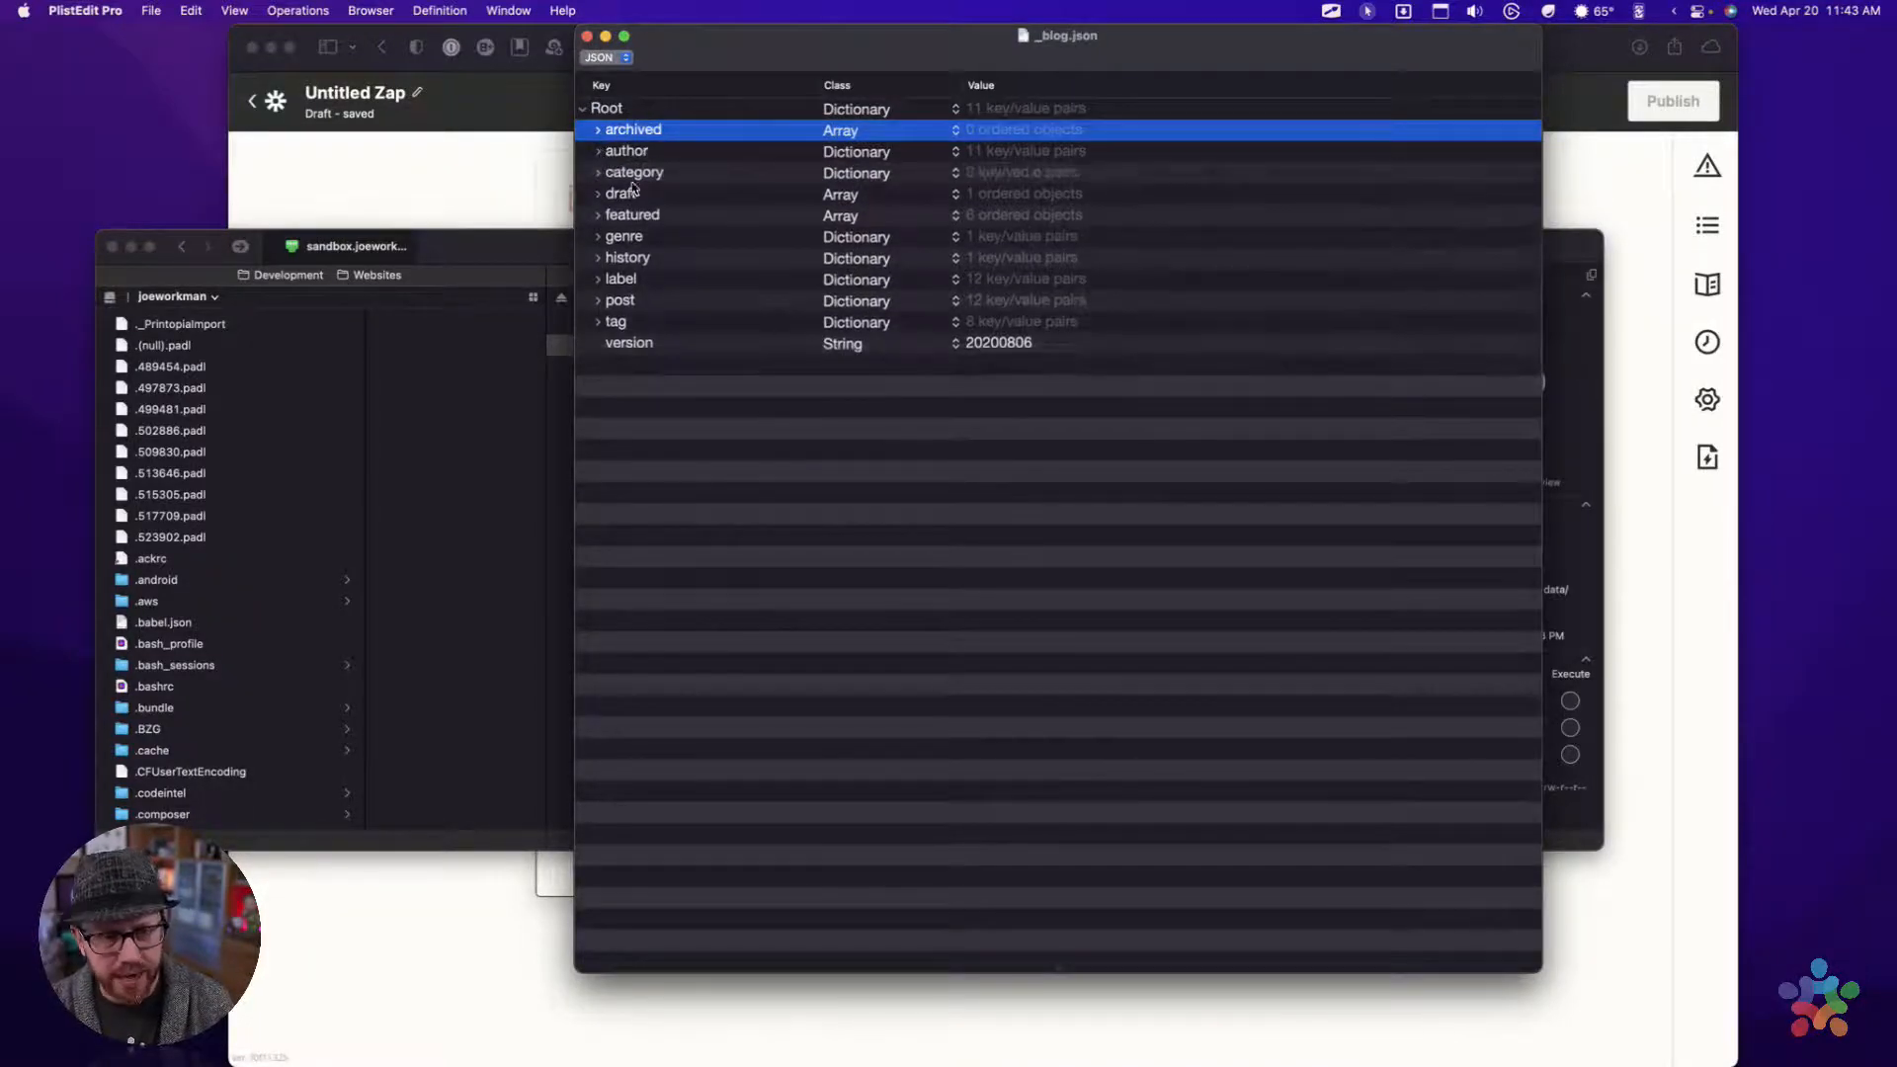
click(598, 173)
click(613, 195)
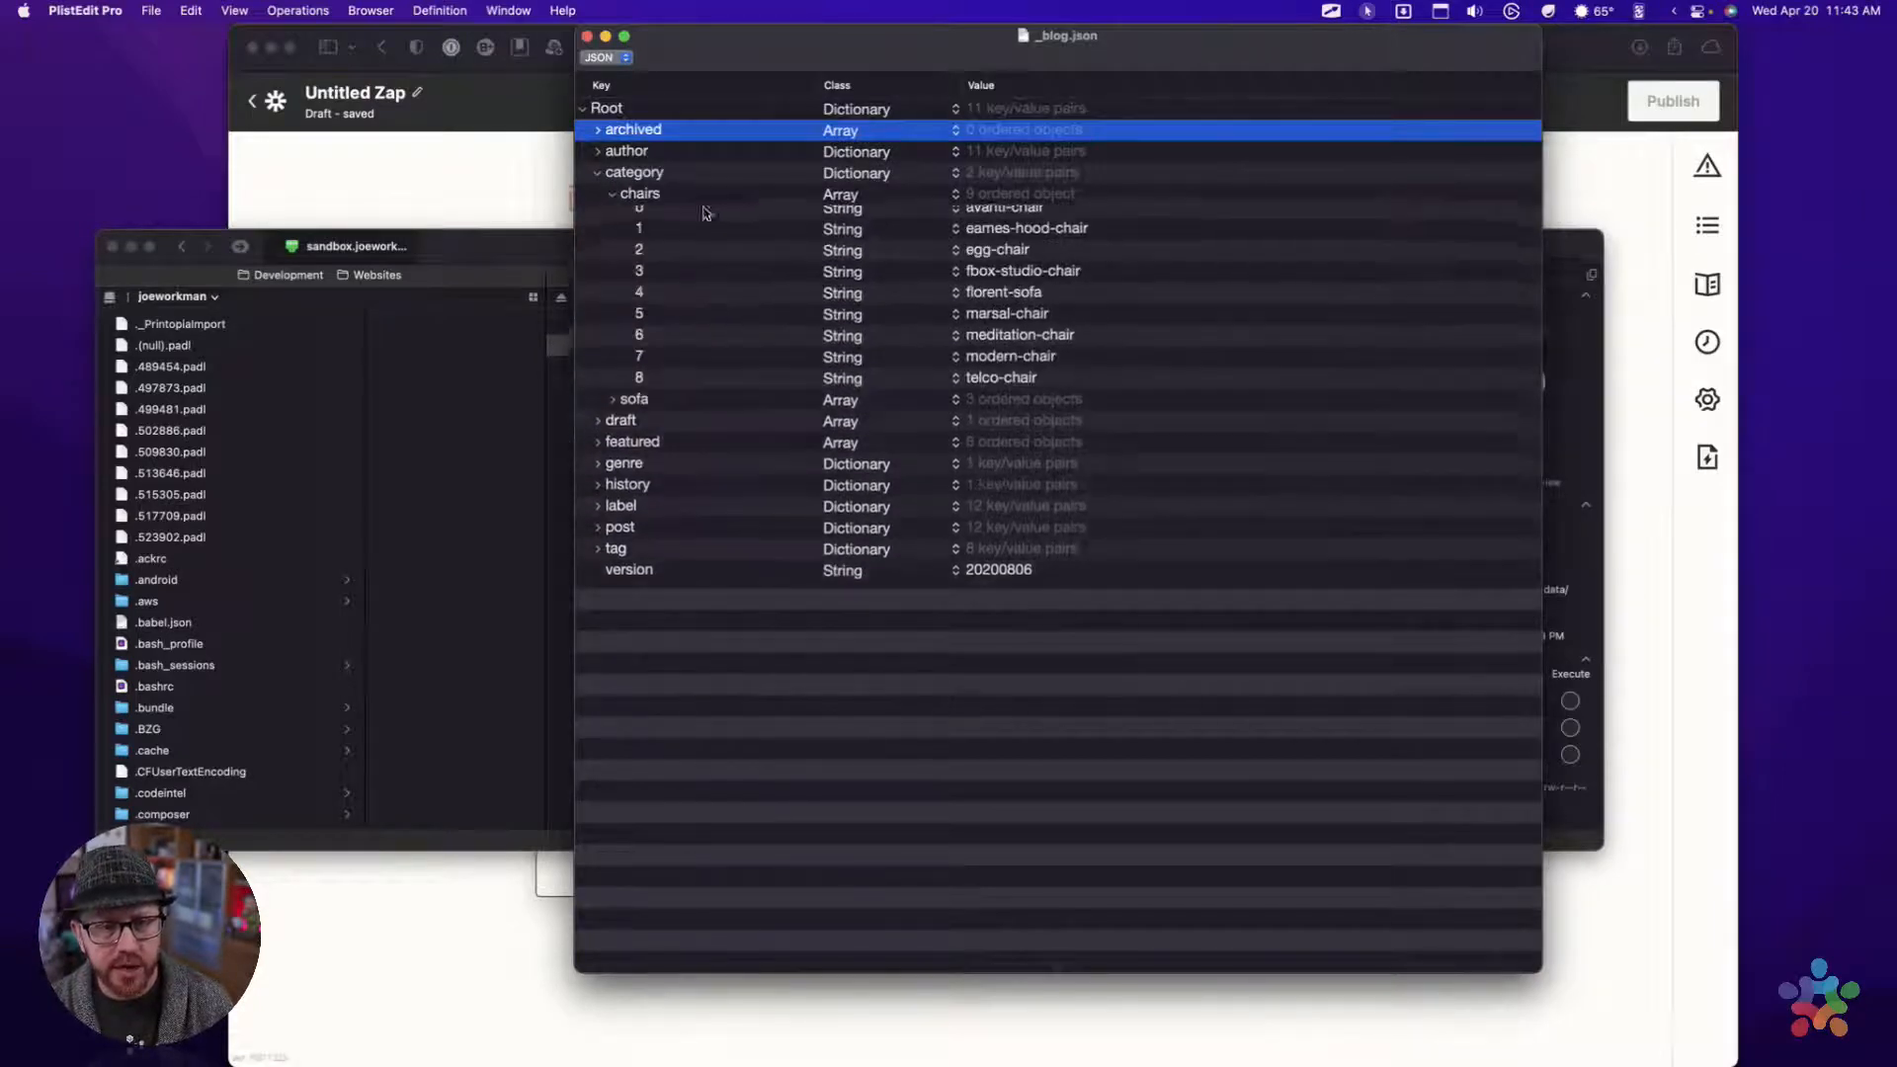
click(612, 195)
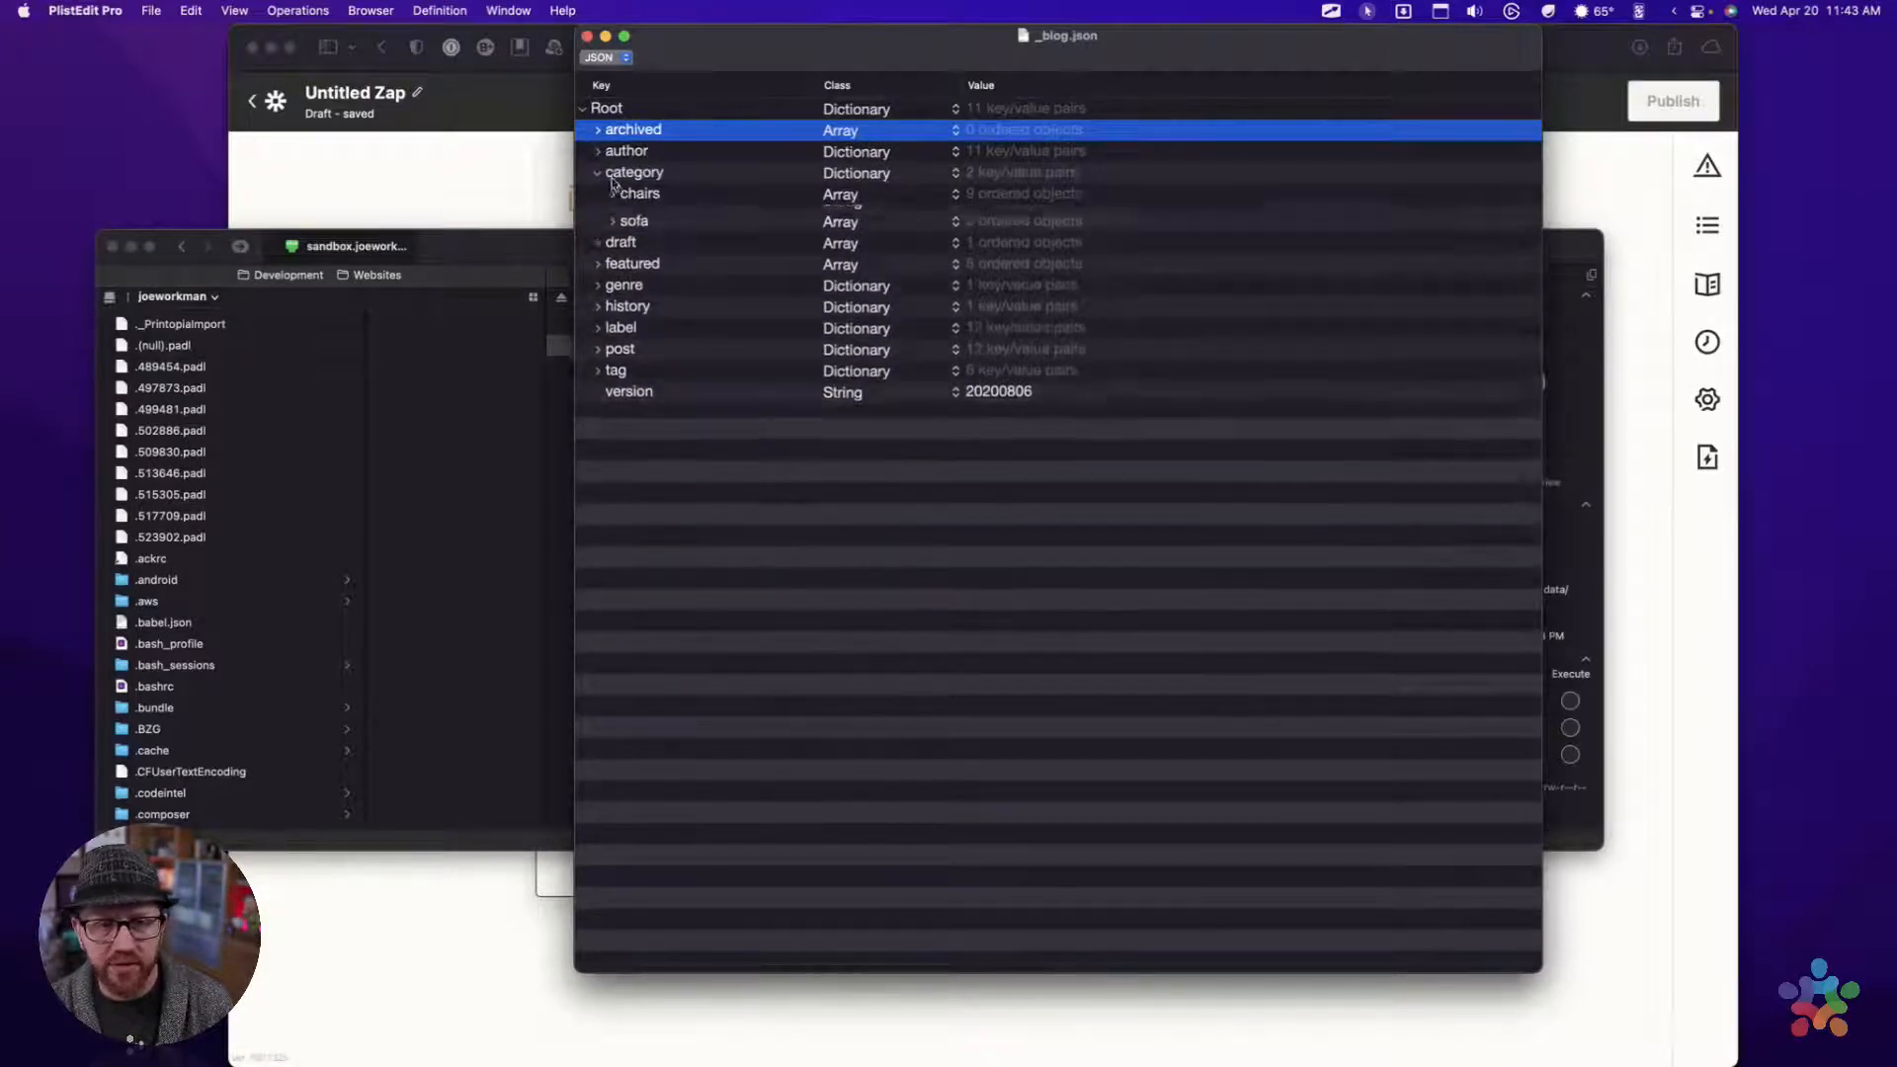
click(597, 173)
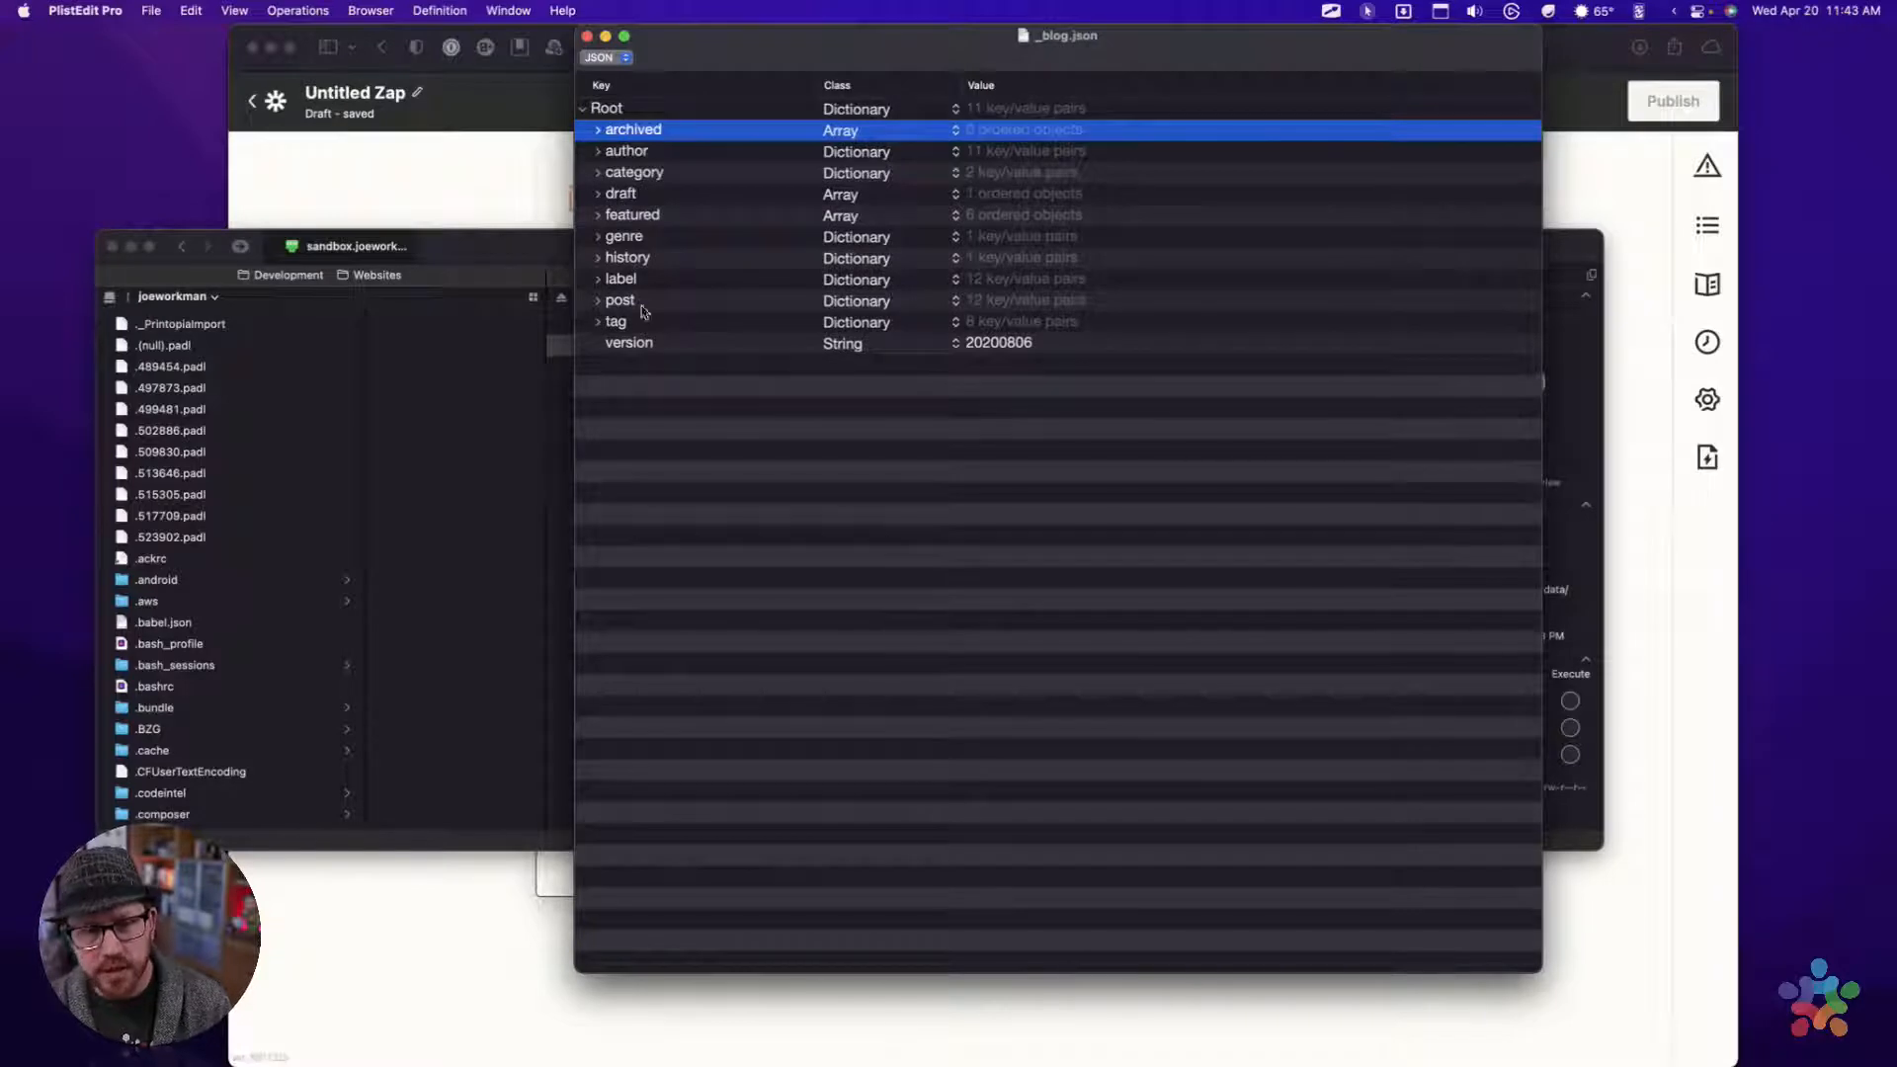
Expand the post key and its 1234 entry, and examine fields such as categories, draft, featured, gallery, image, media, permalink and summary
click(598, 301)
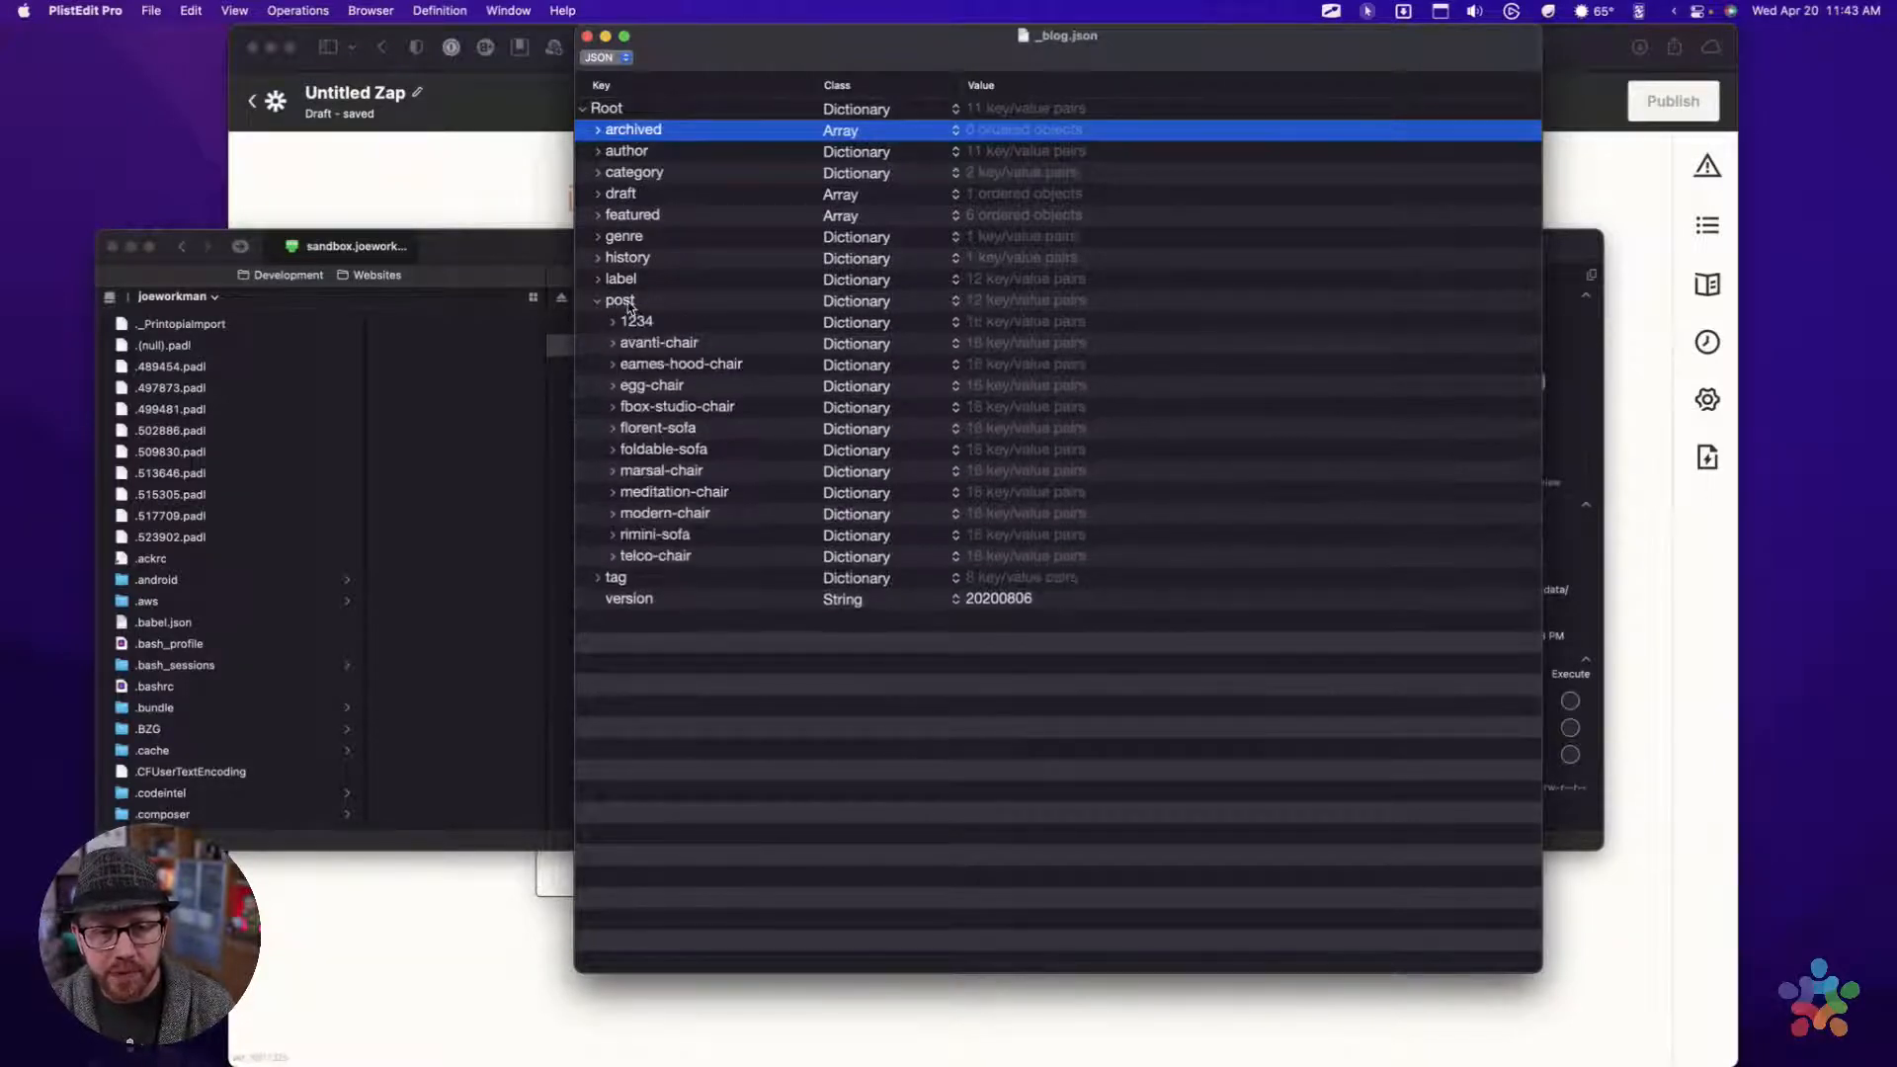
click(623, 302)
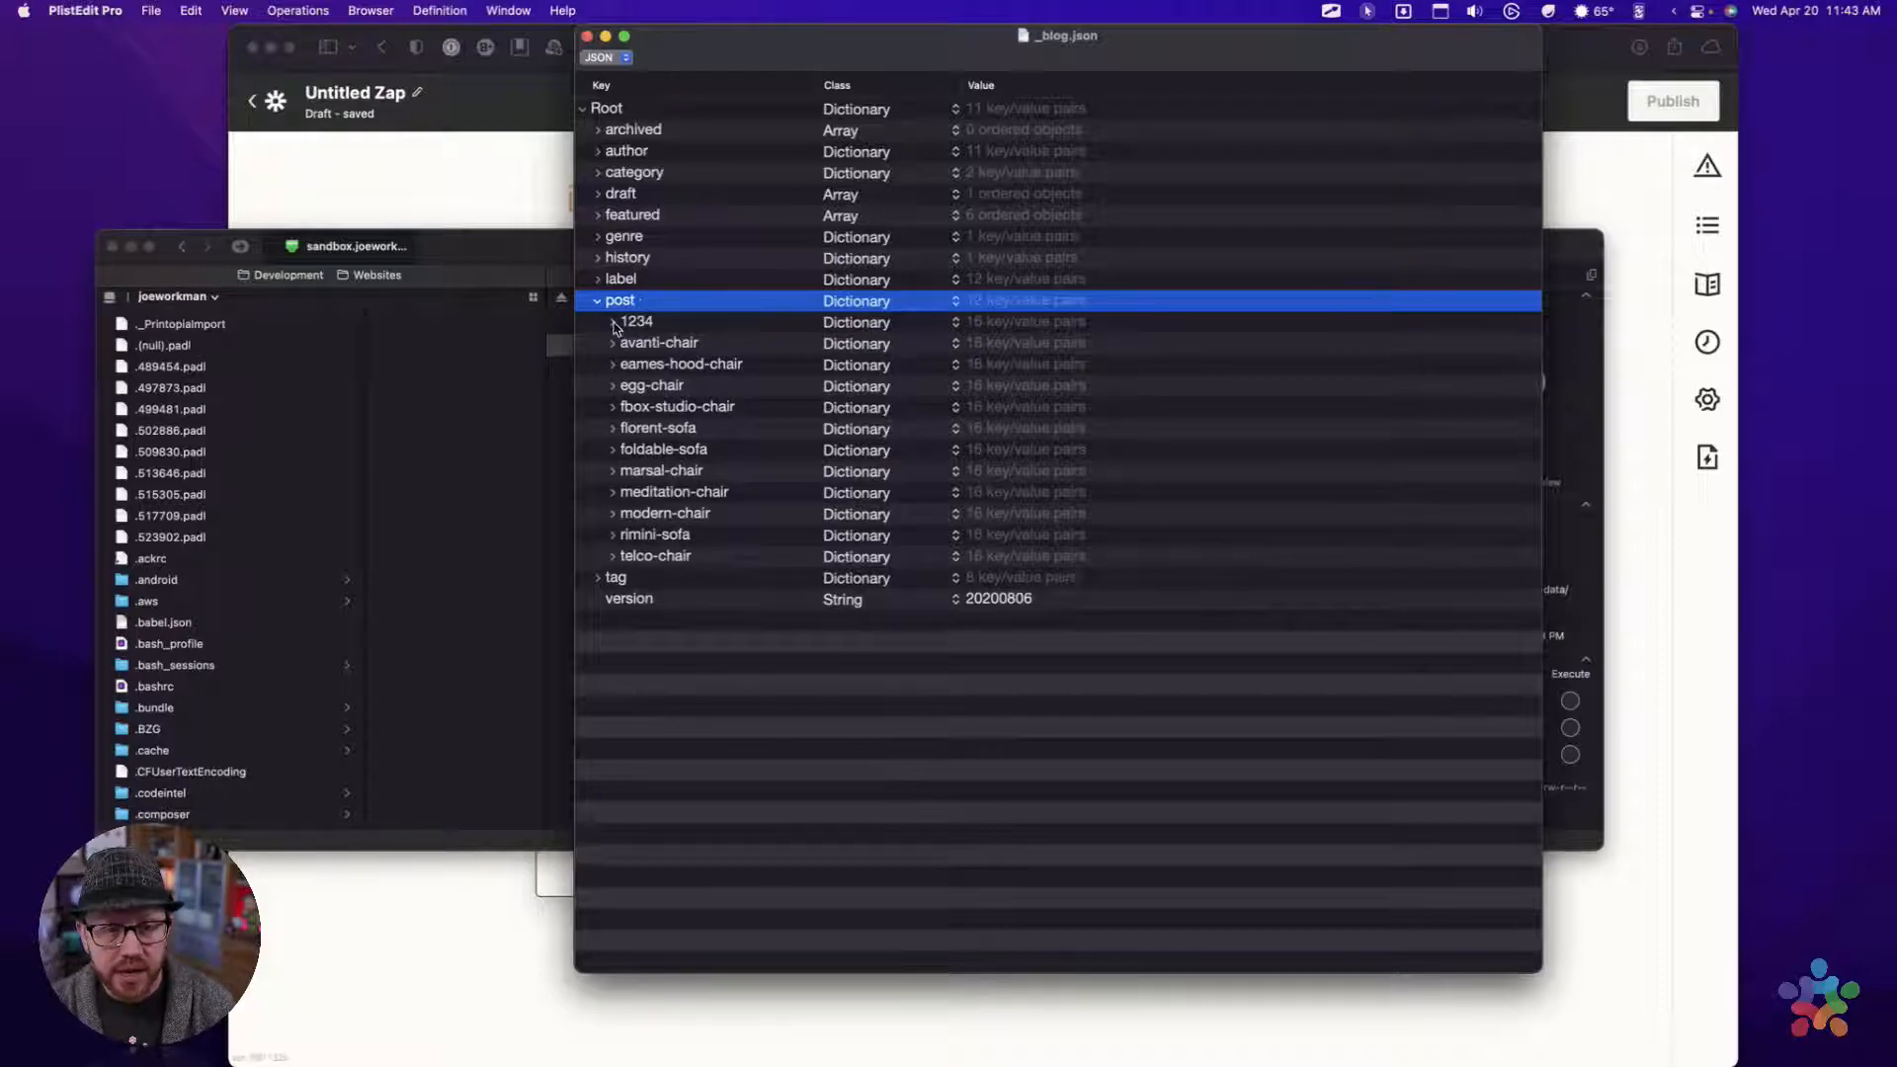
click(613, 323)
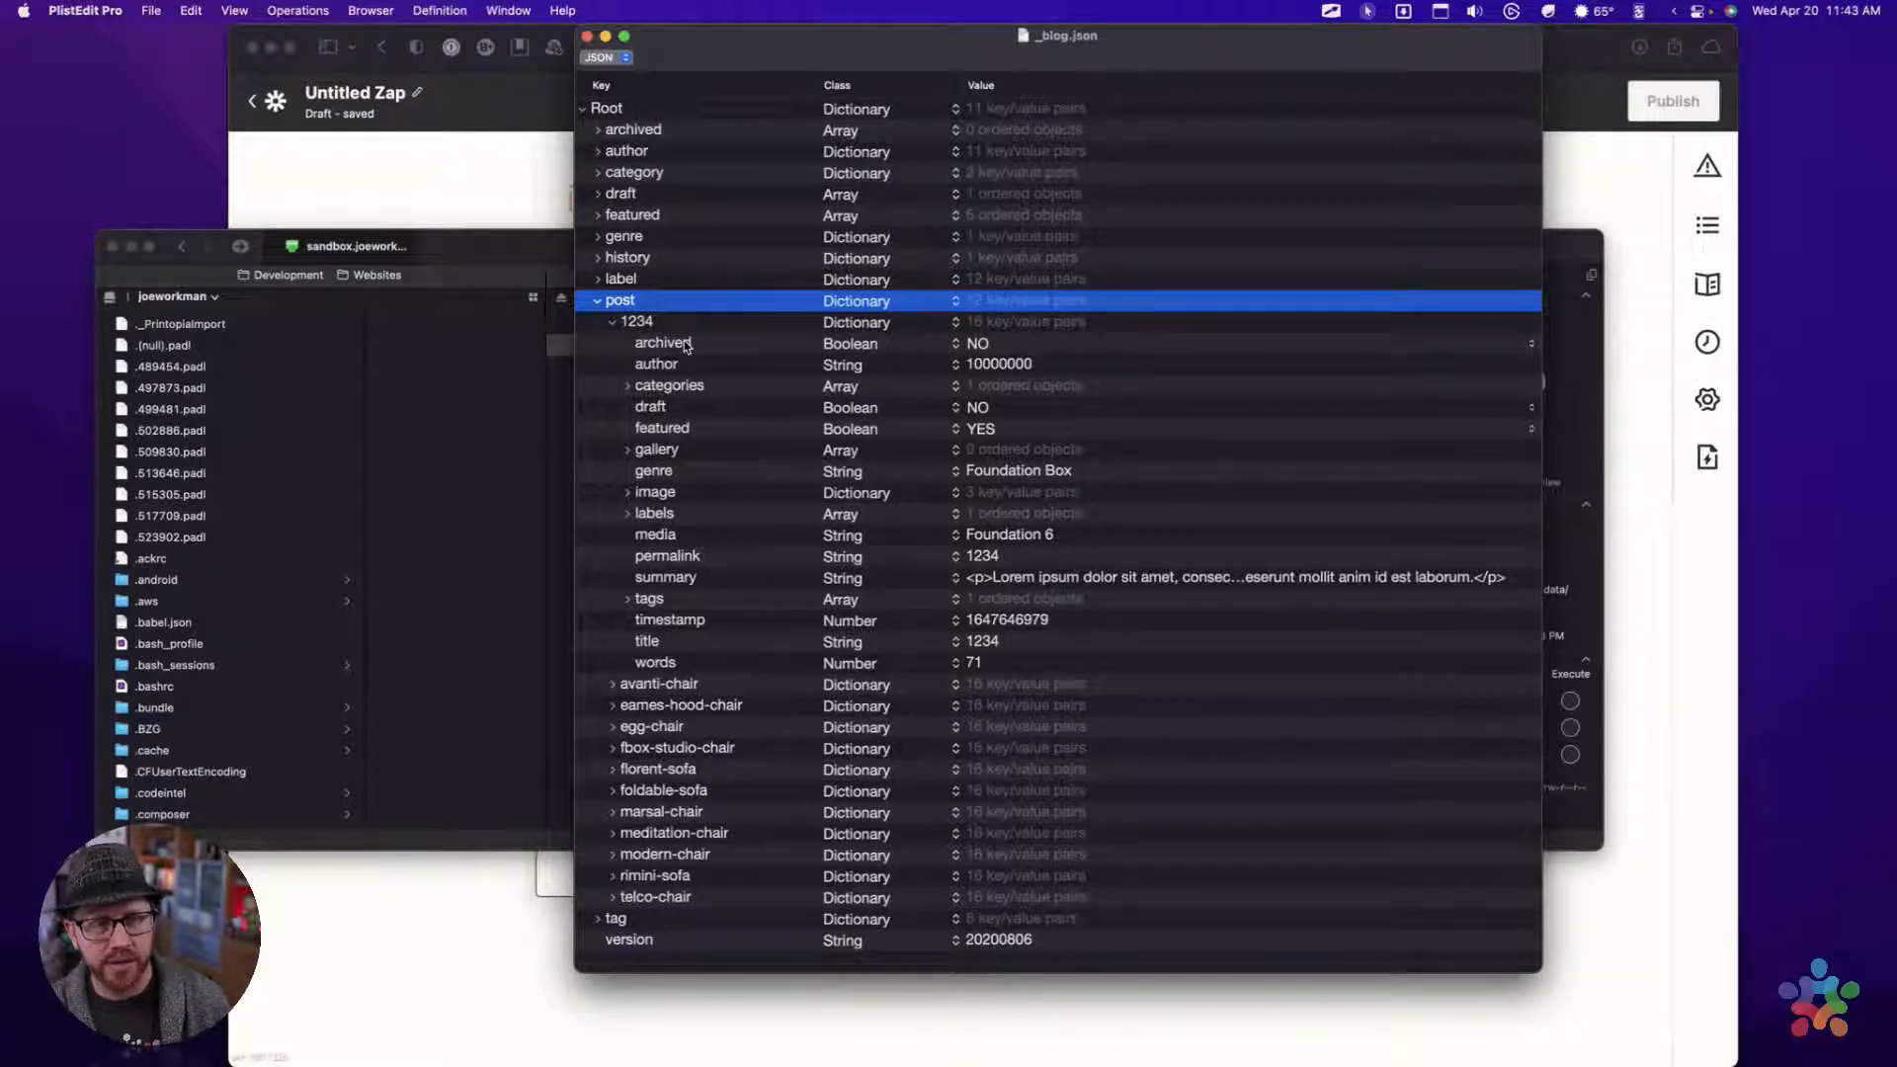
click(657, 389)
click(654, 405)
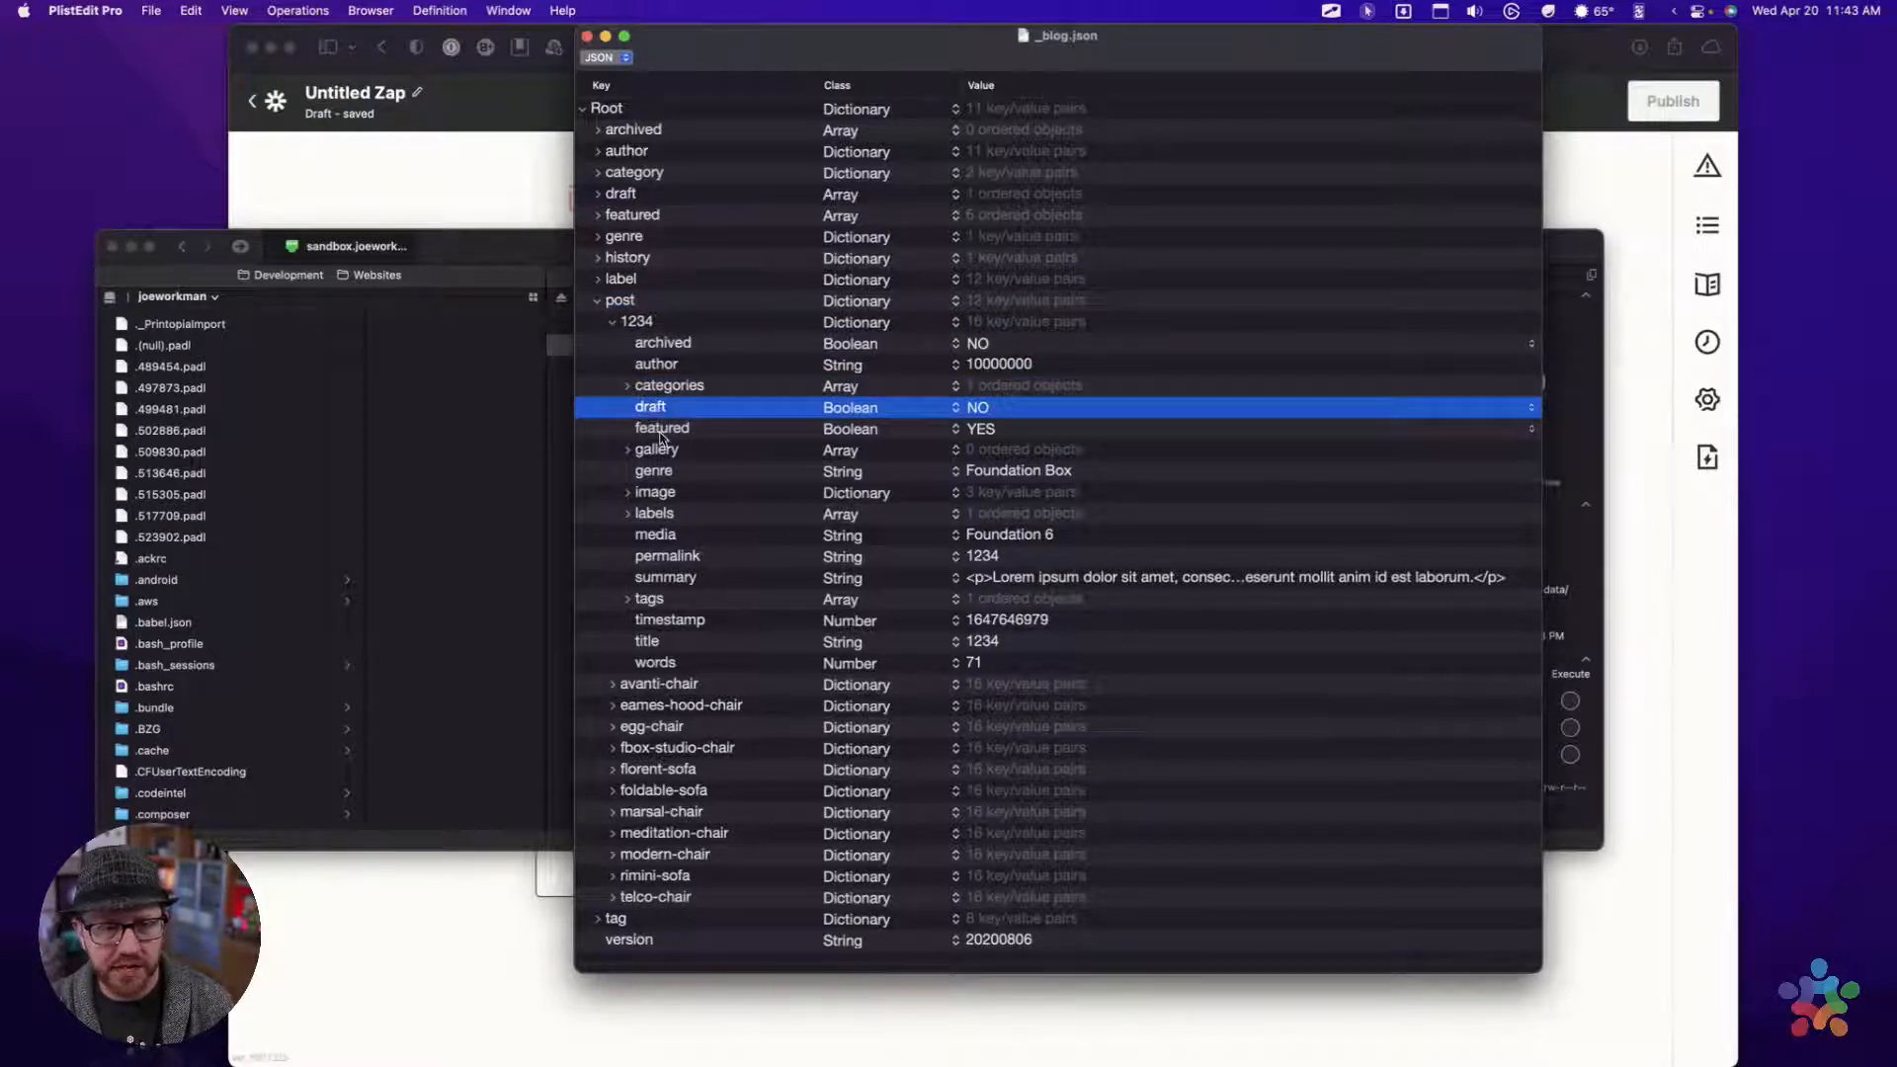
click(657, 429)
click(659, 452)
click(658, 492)
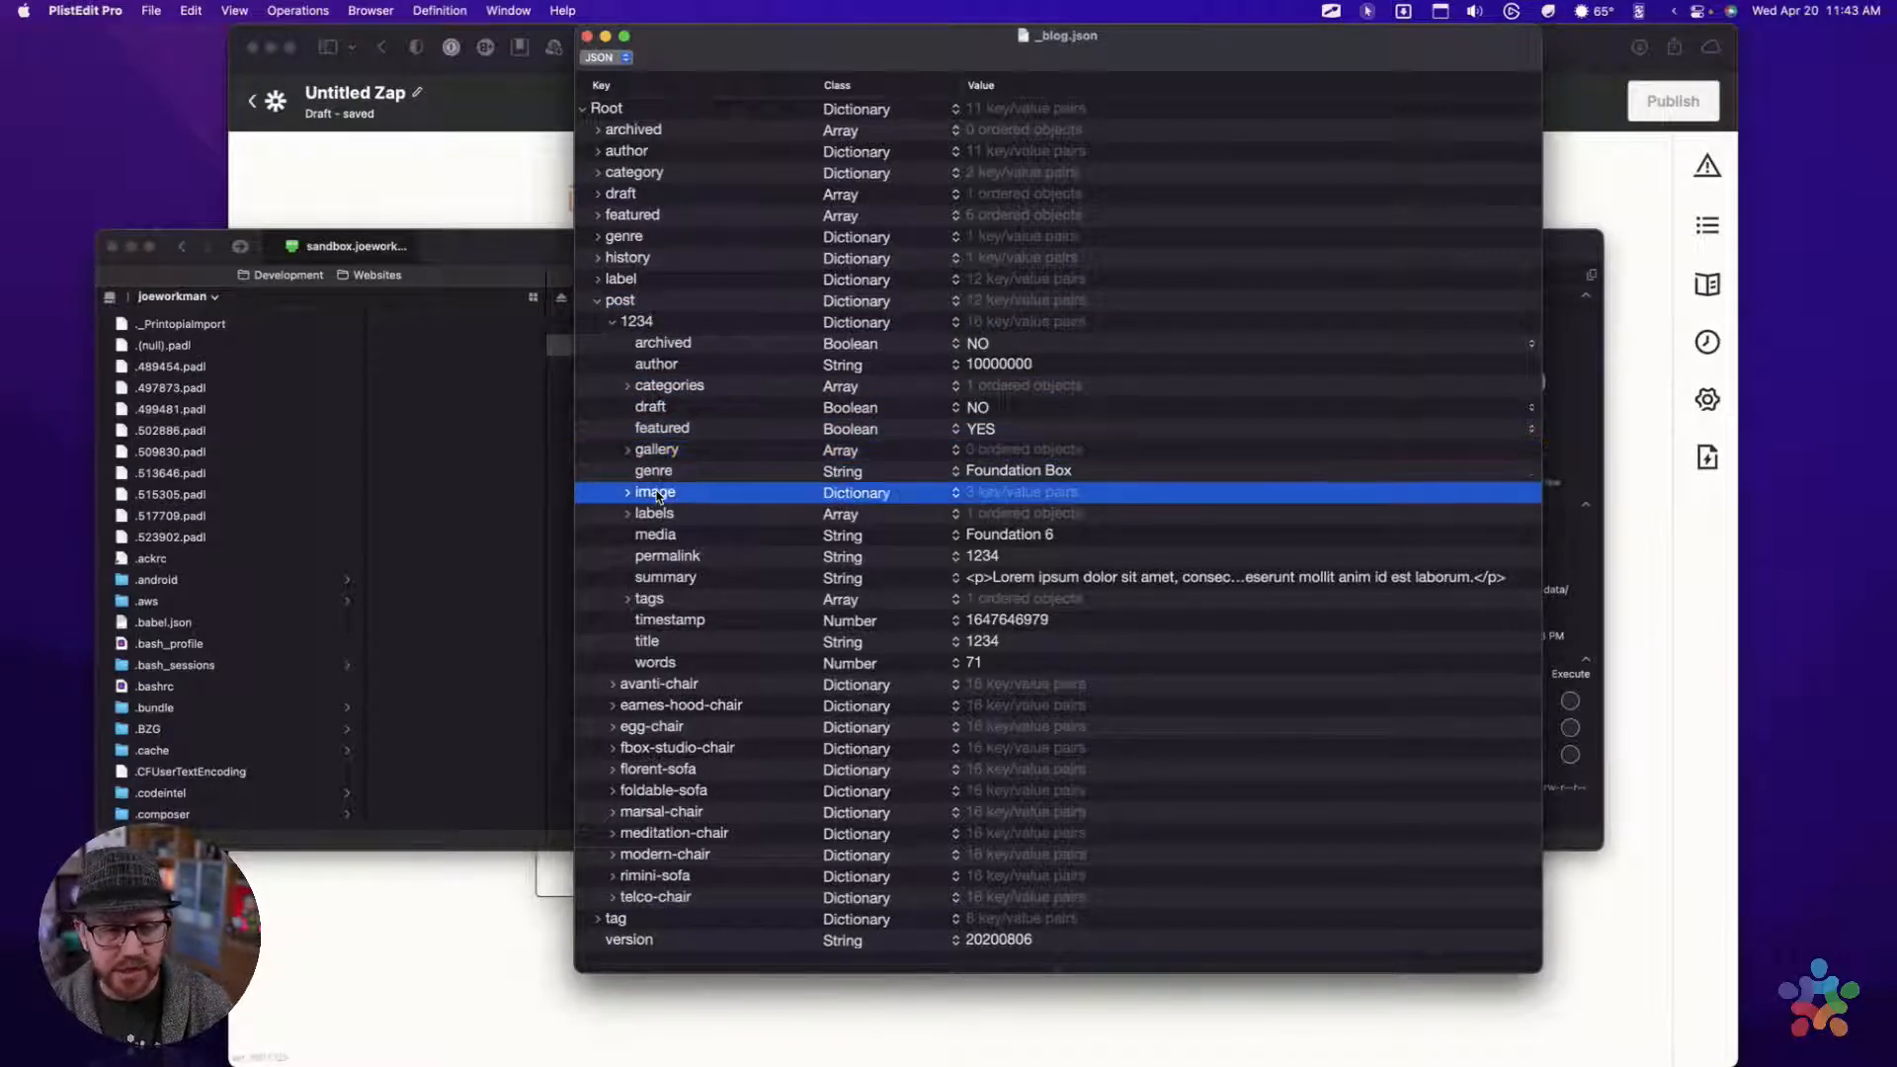
click(657, 536)
click(663, 558)
click(665, 581)
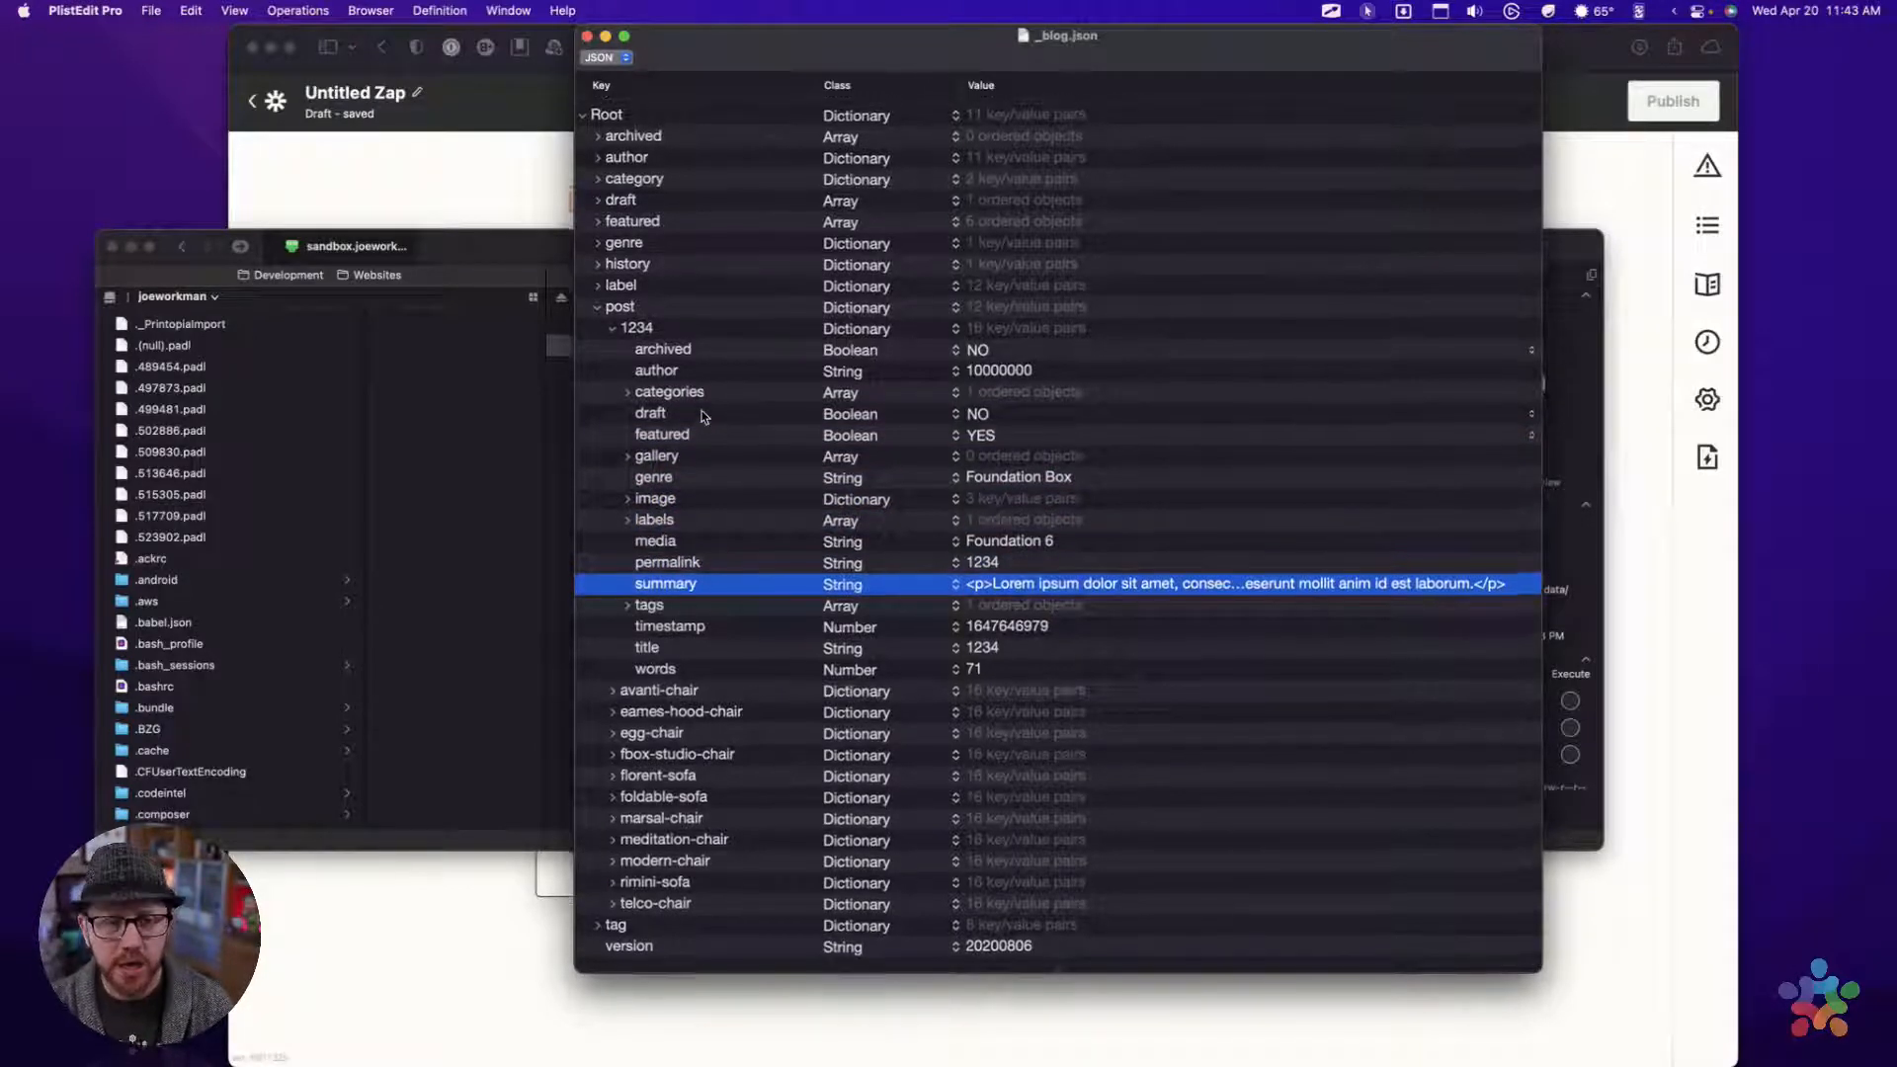
Collapse the 1234 entry, highlight all posts from 1234 to telco-chair, and expand egg-chair to examine its fields
click(613, 324)
click(629, 304)
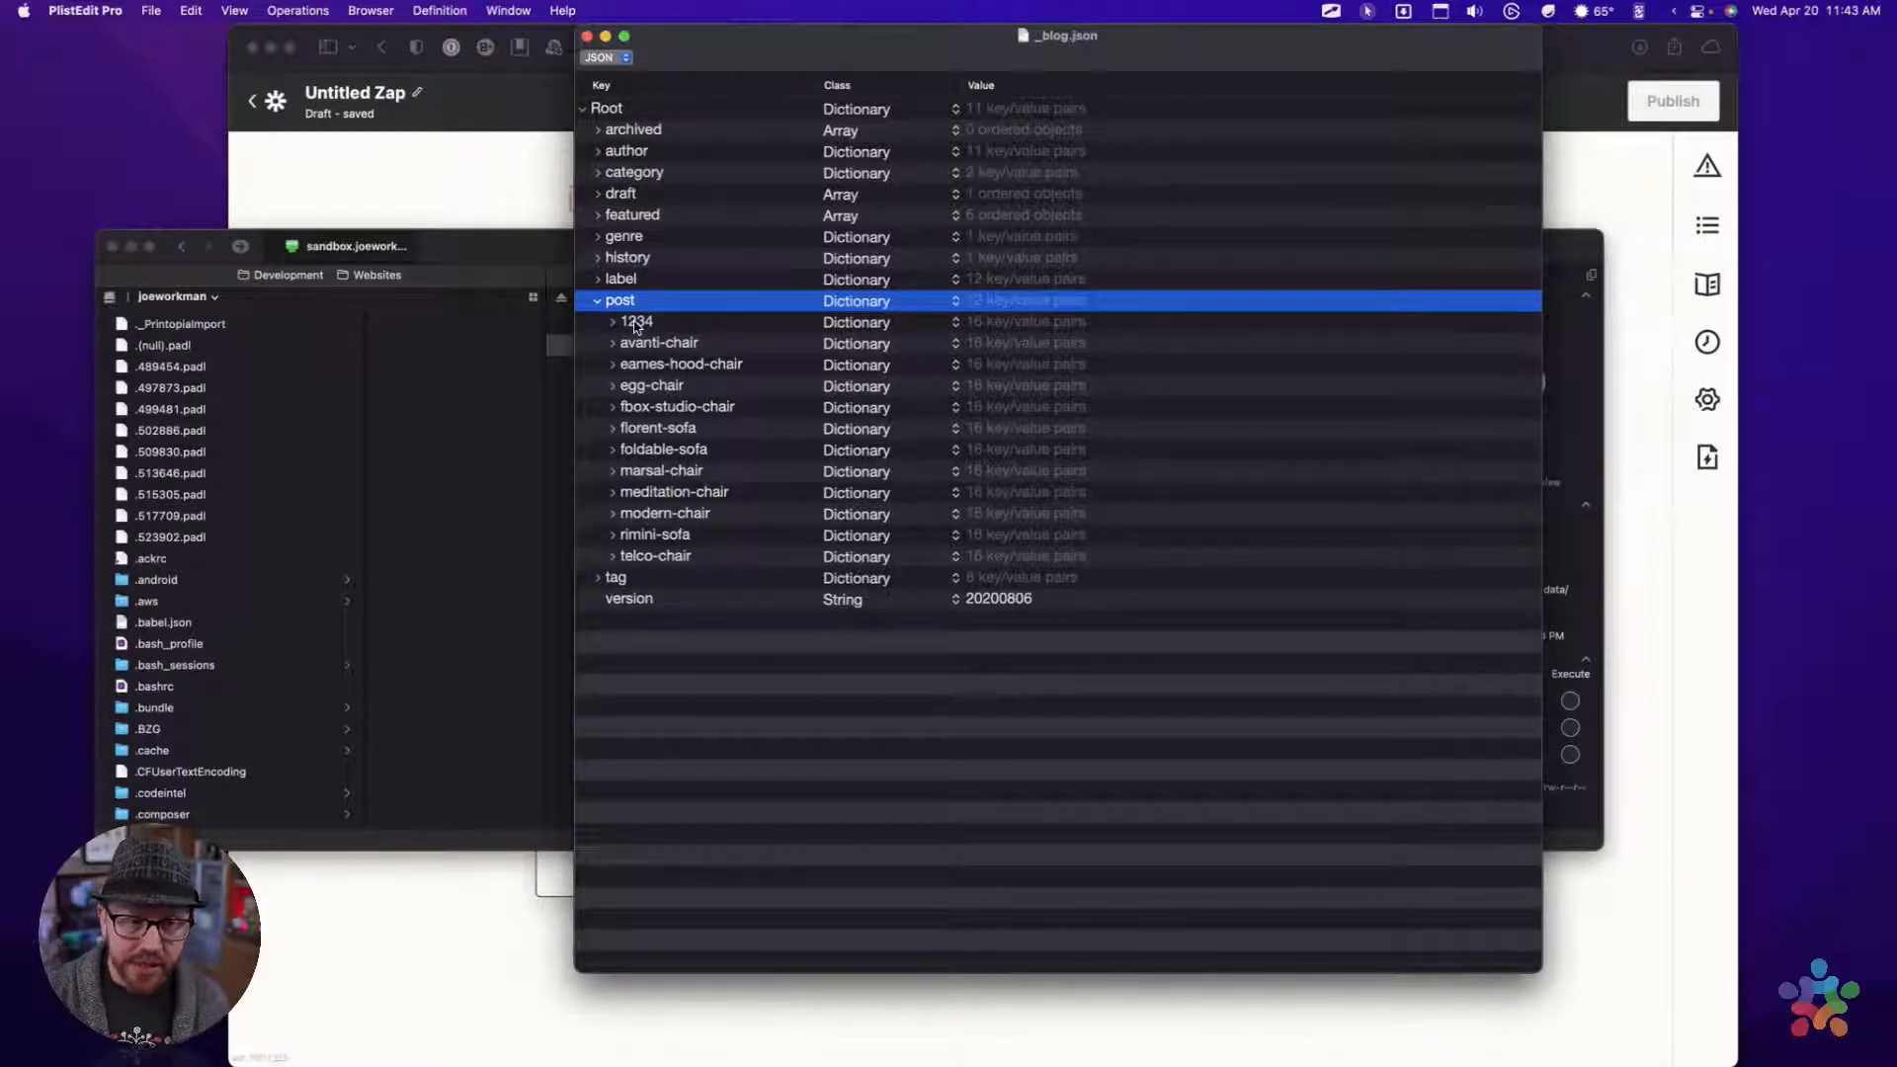
click(636, 324)
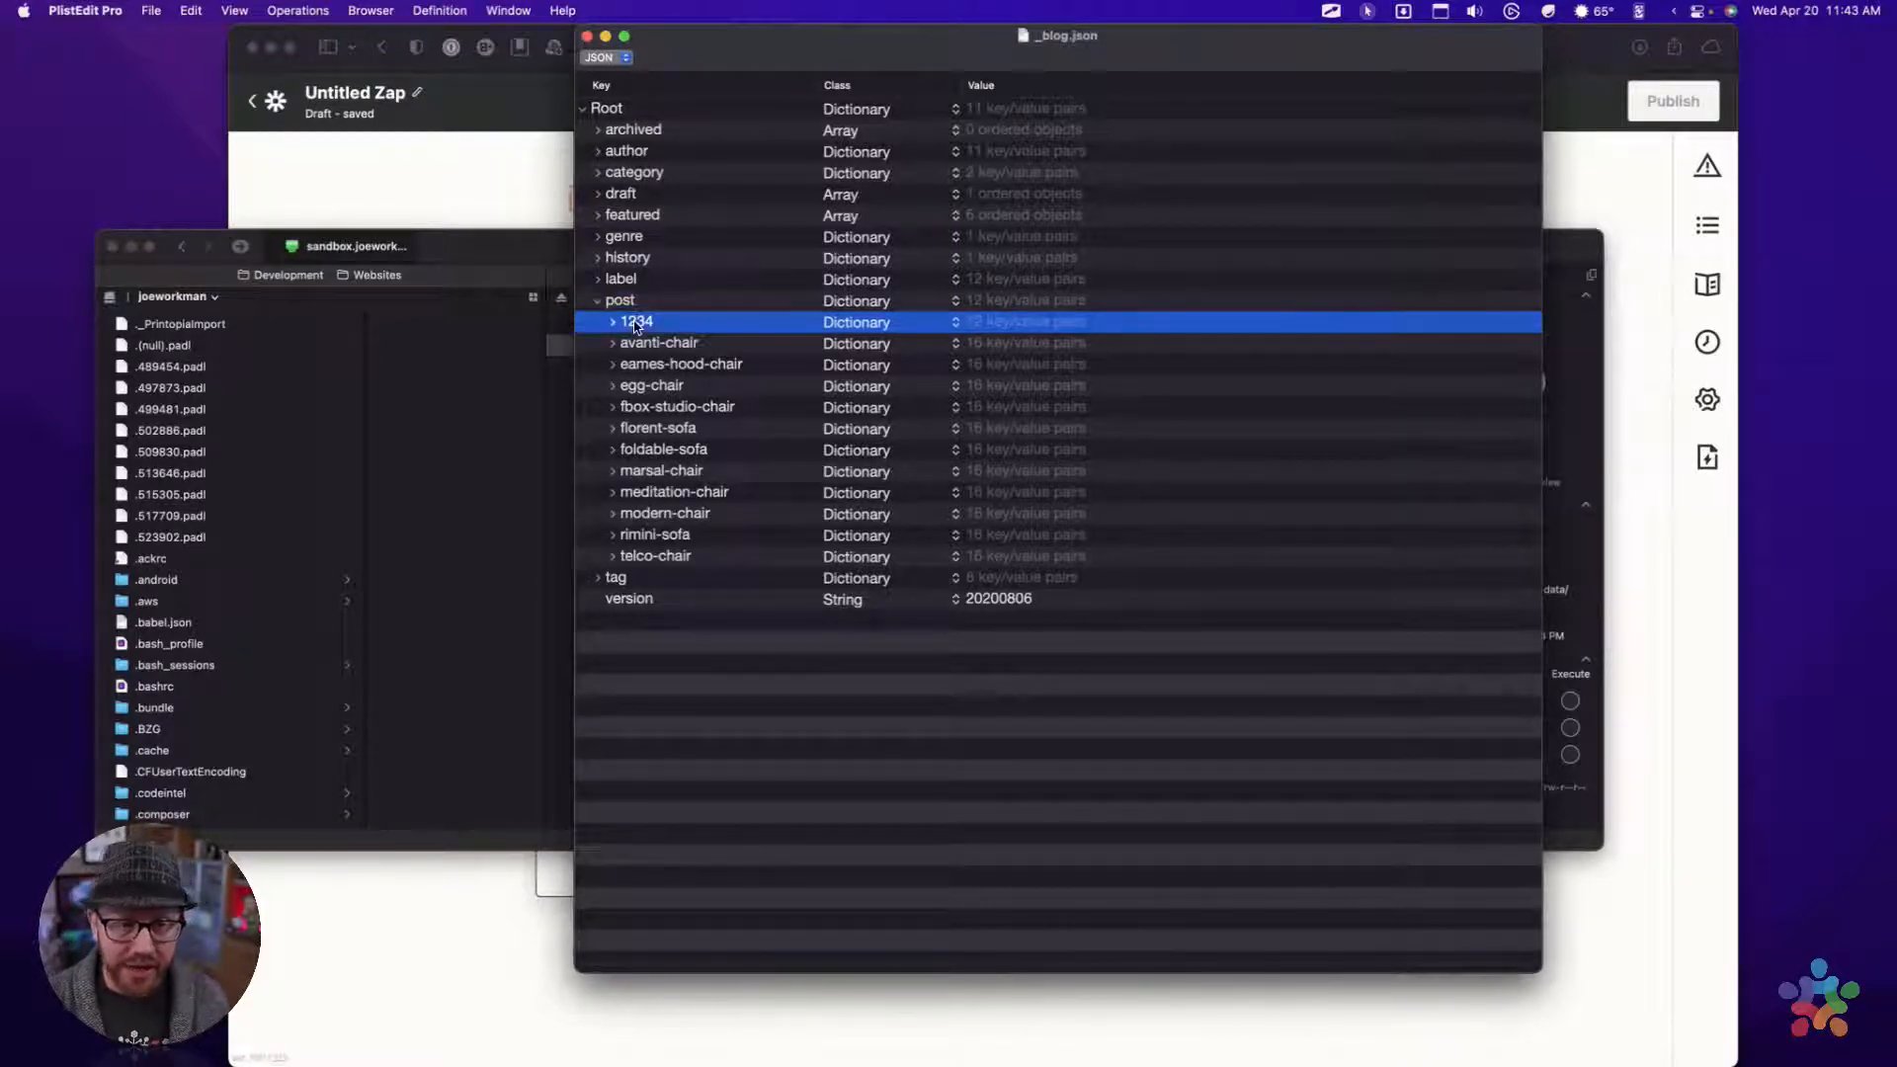
shift+click(662, 558)
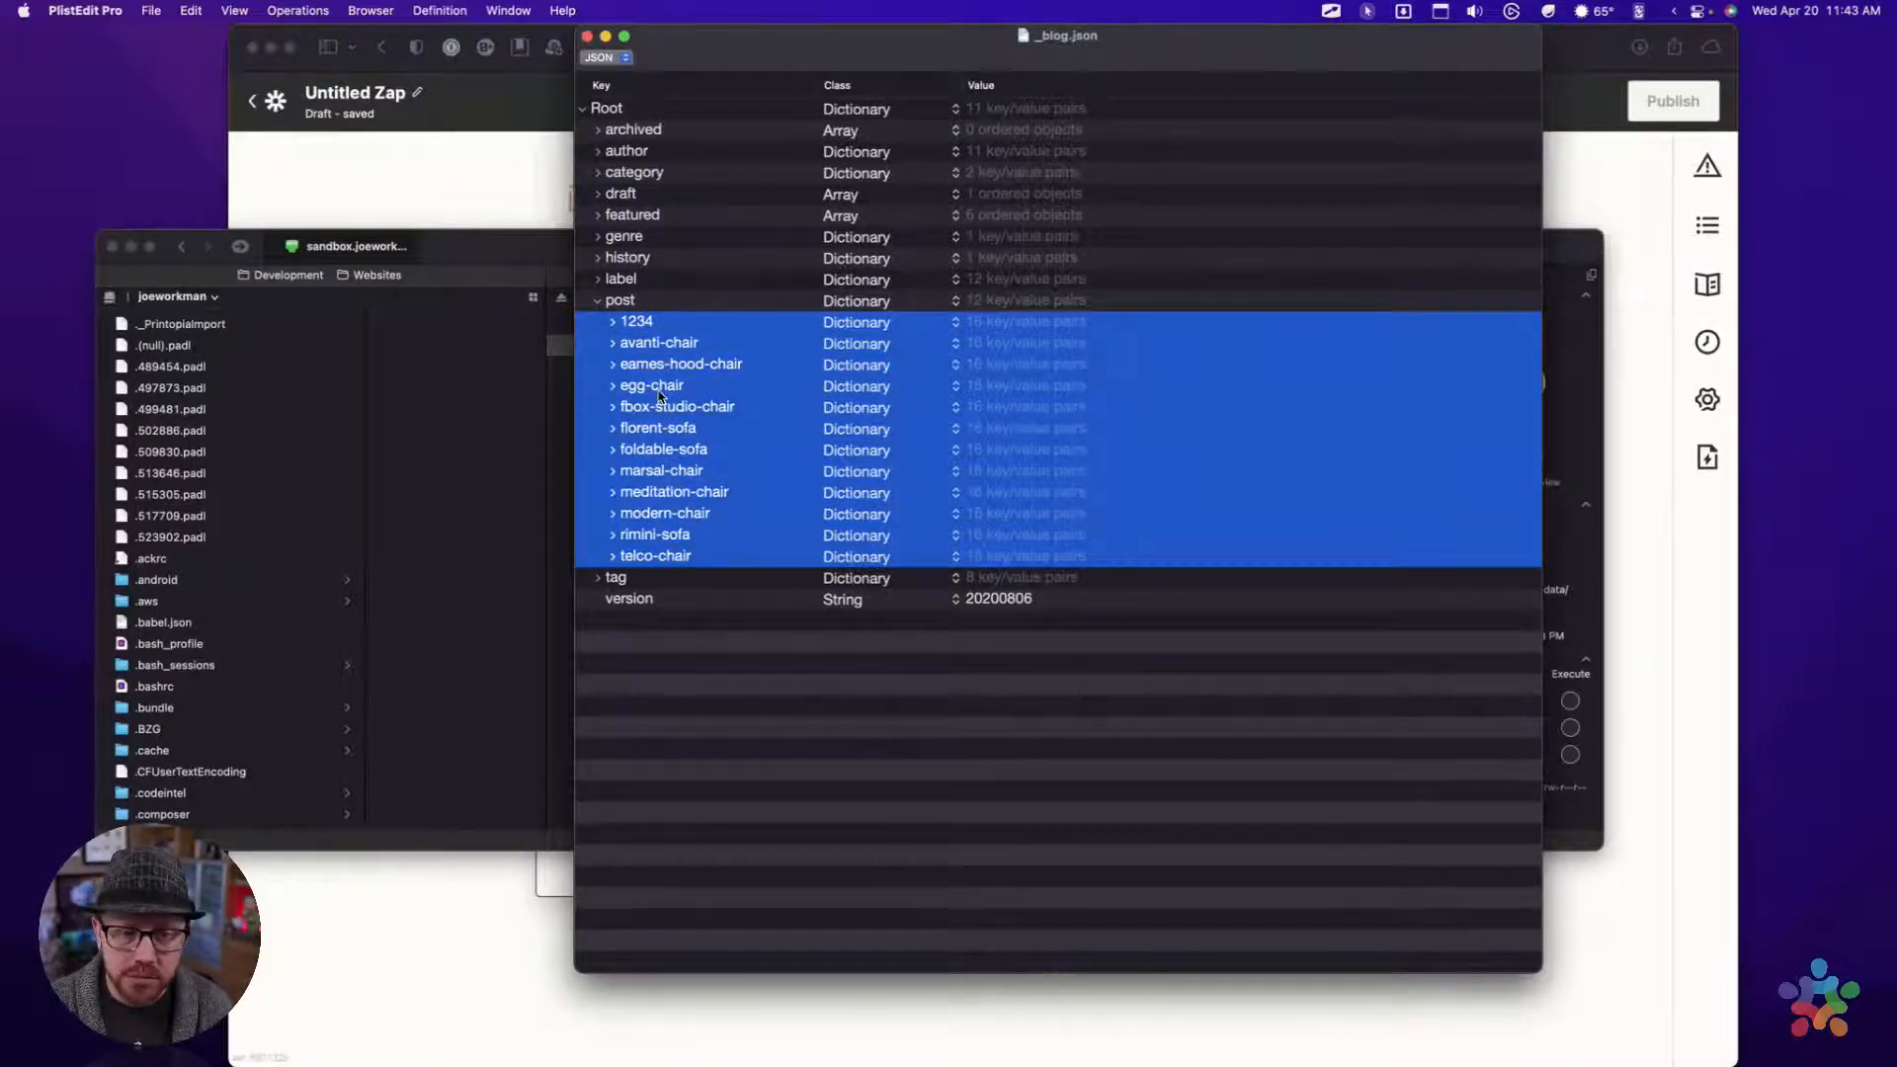
click(623, 391)
click(612, 386)
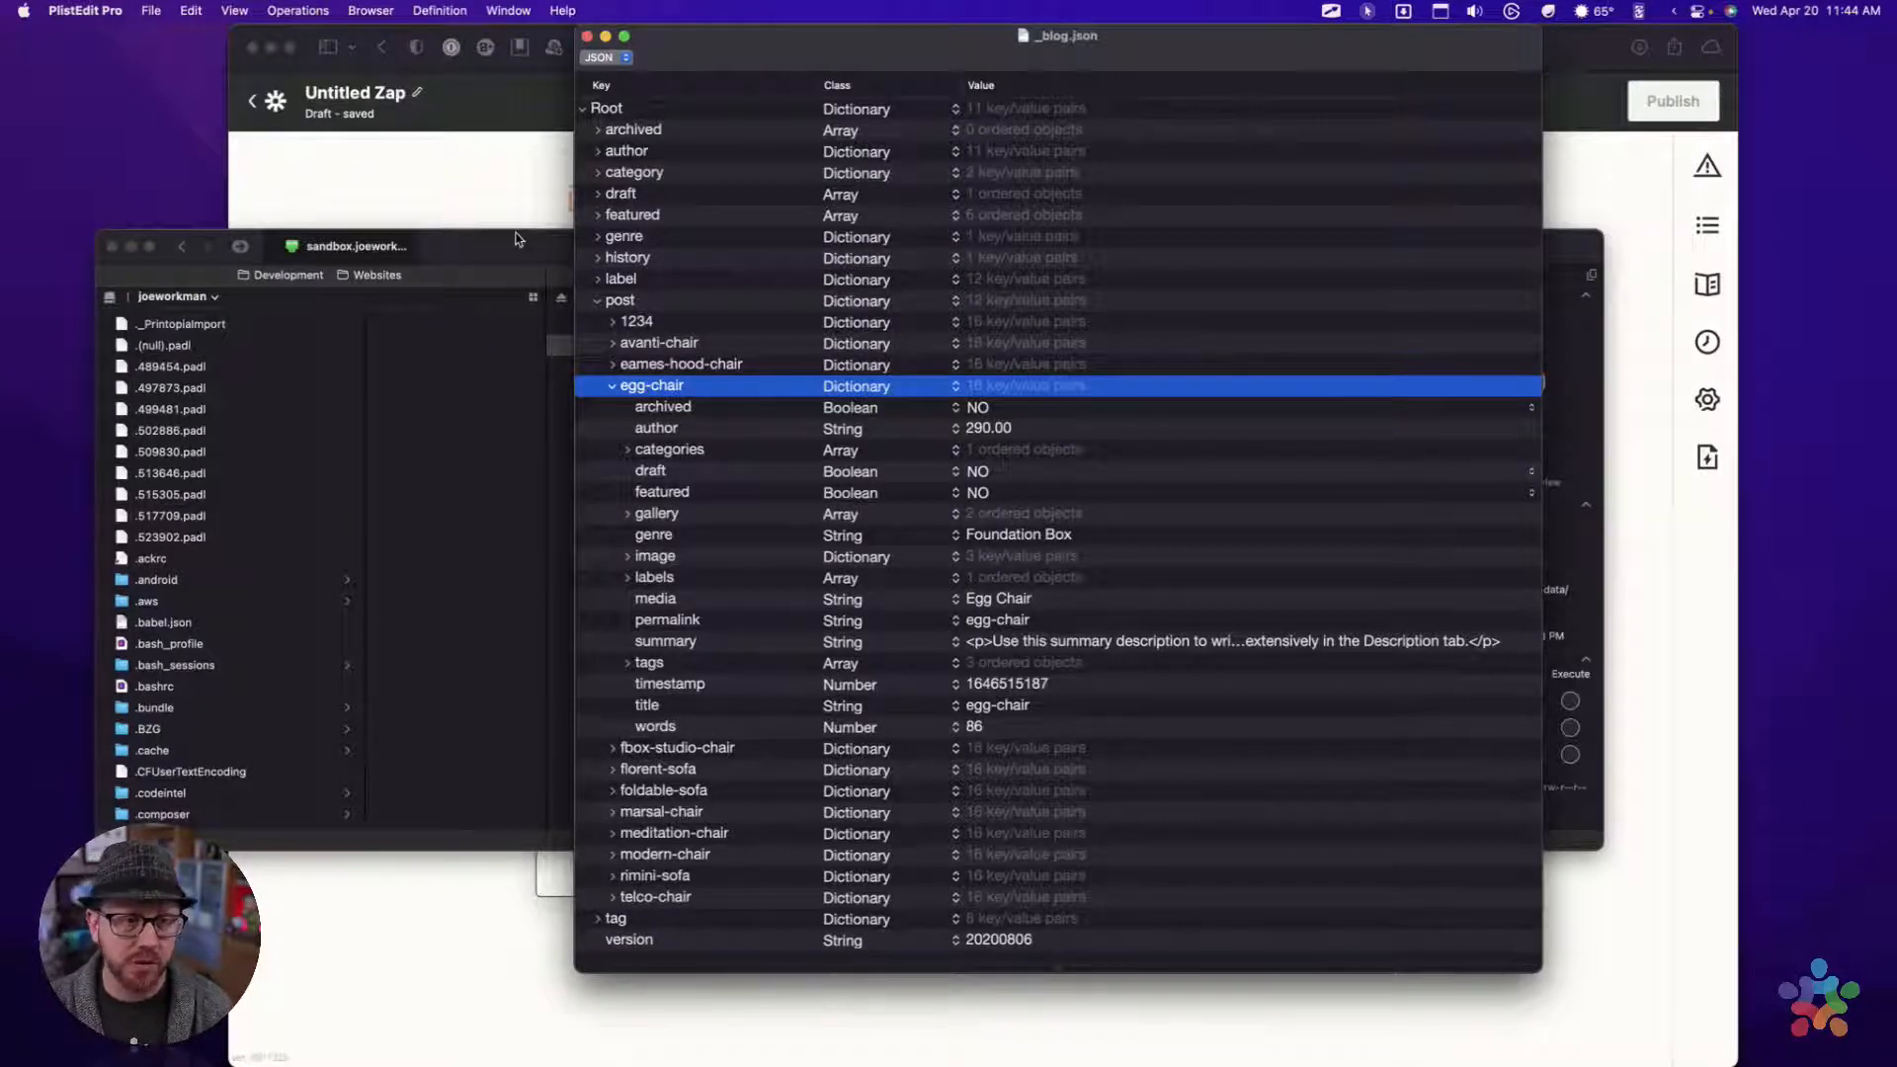
Minimize the _blog.json window and switch back to the Zap editor in Safari
drag(515, 238, 502, 235)
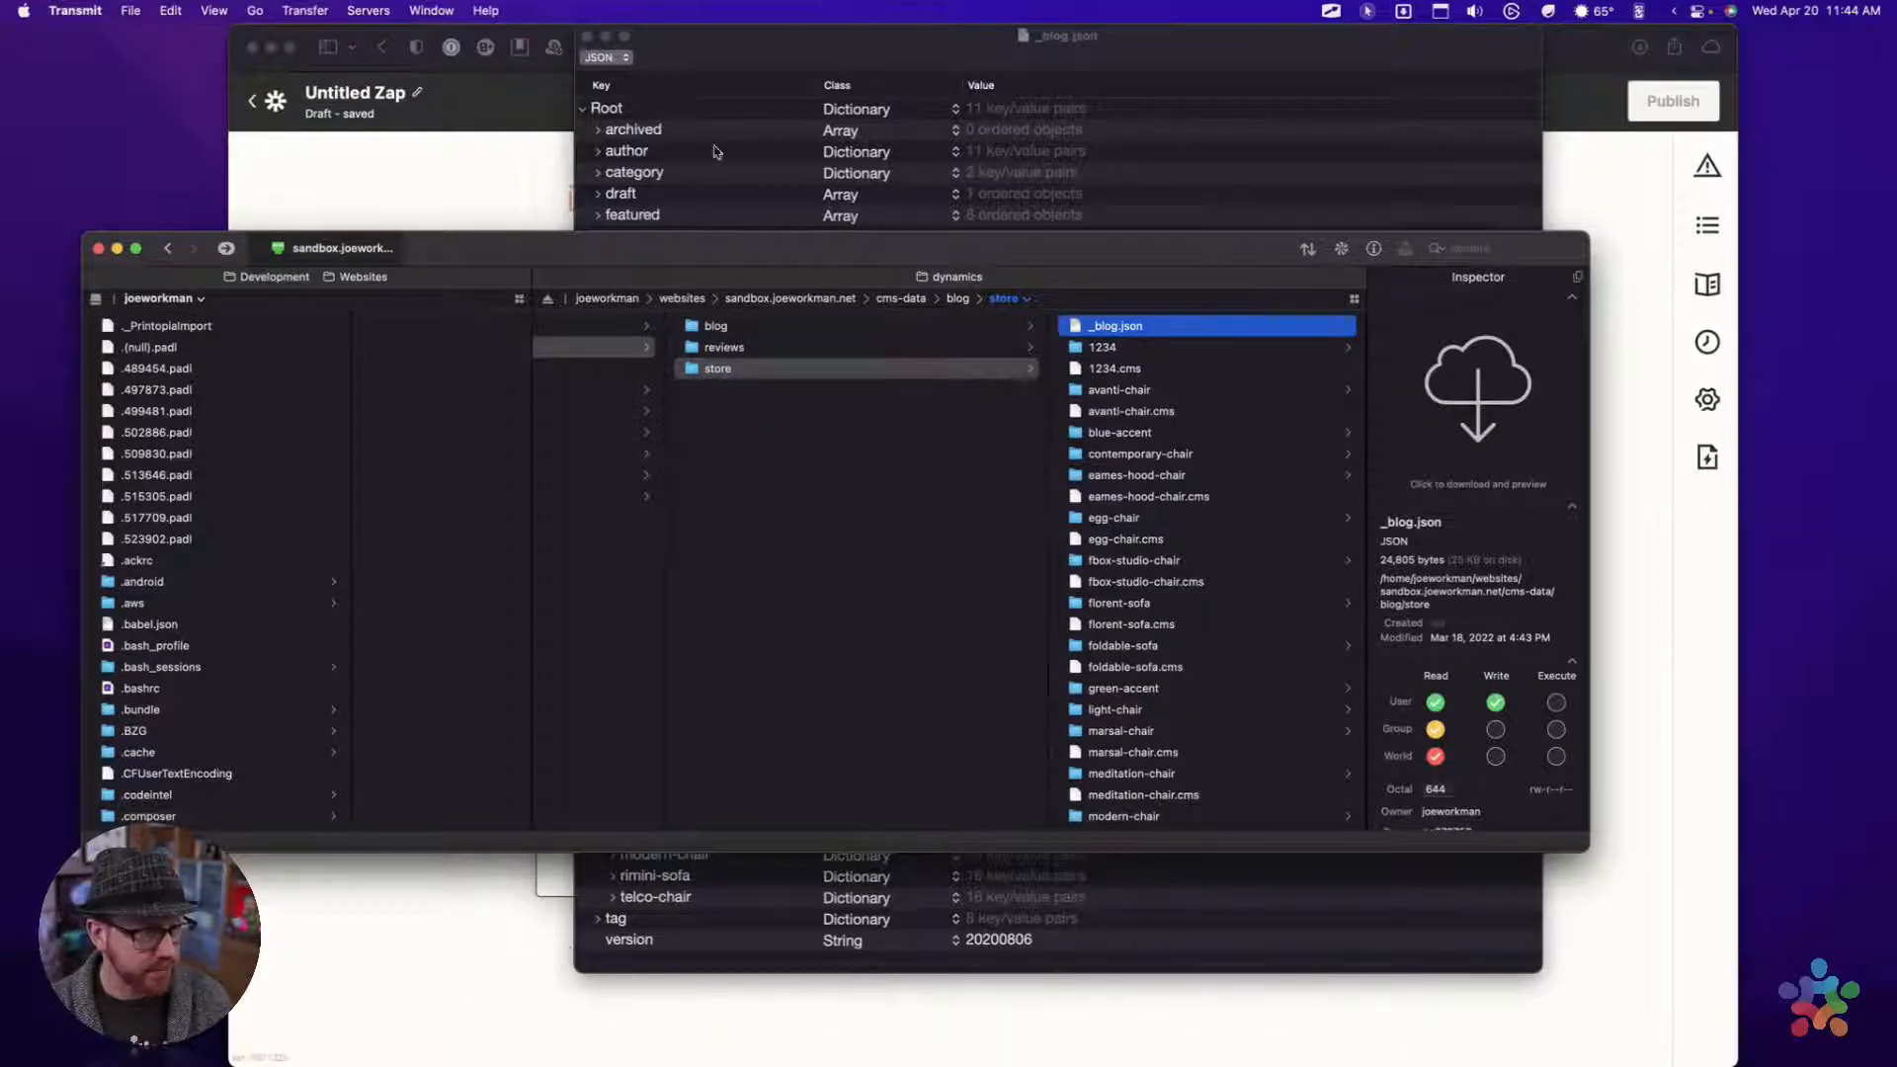
click(803, 32)
drag(783, 40, 855, 40)
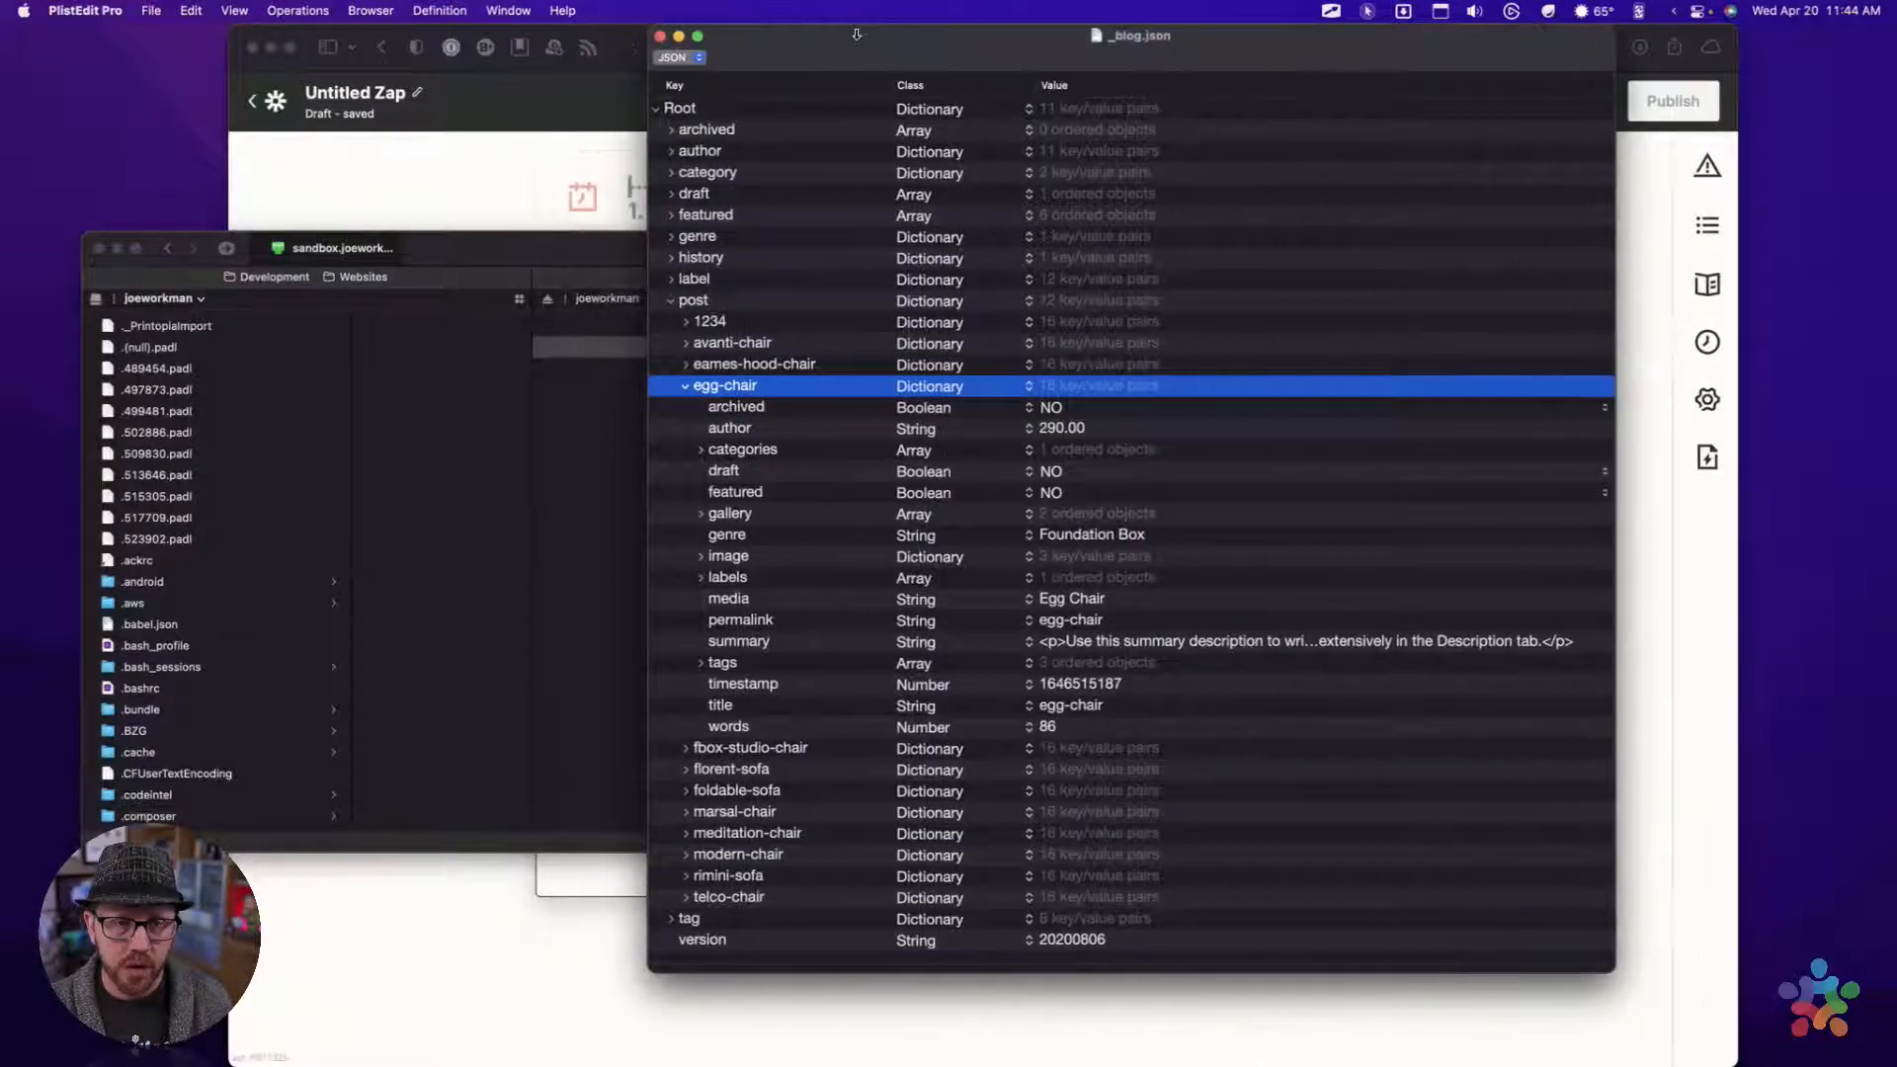
click(679, 37)
drag(673, 253, 691, 273)
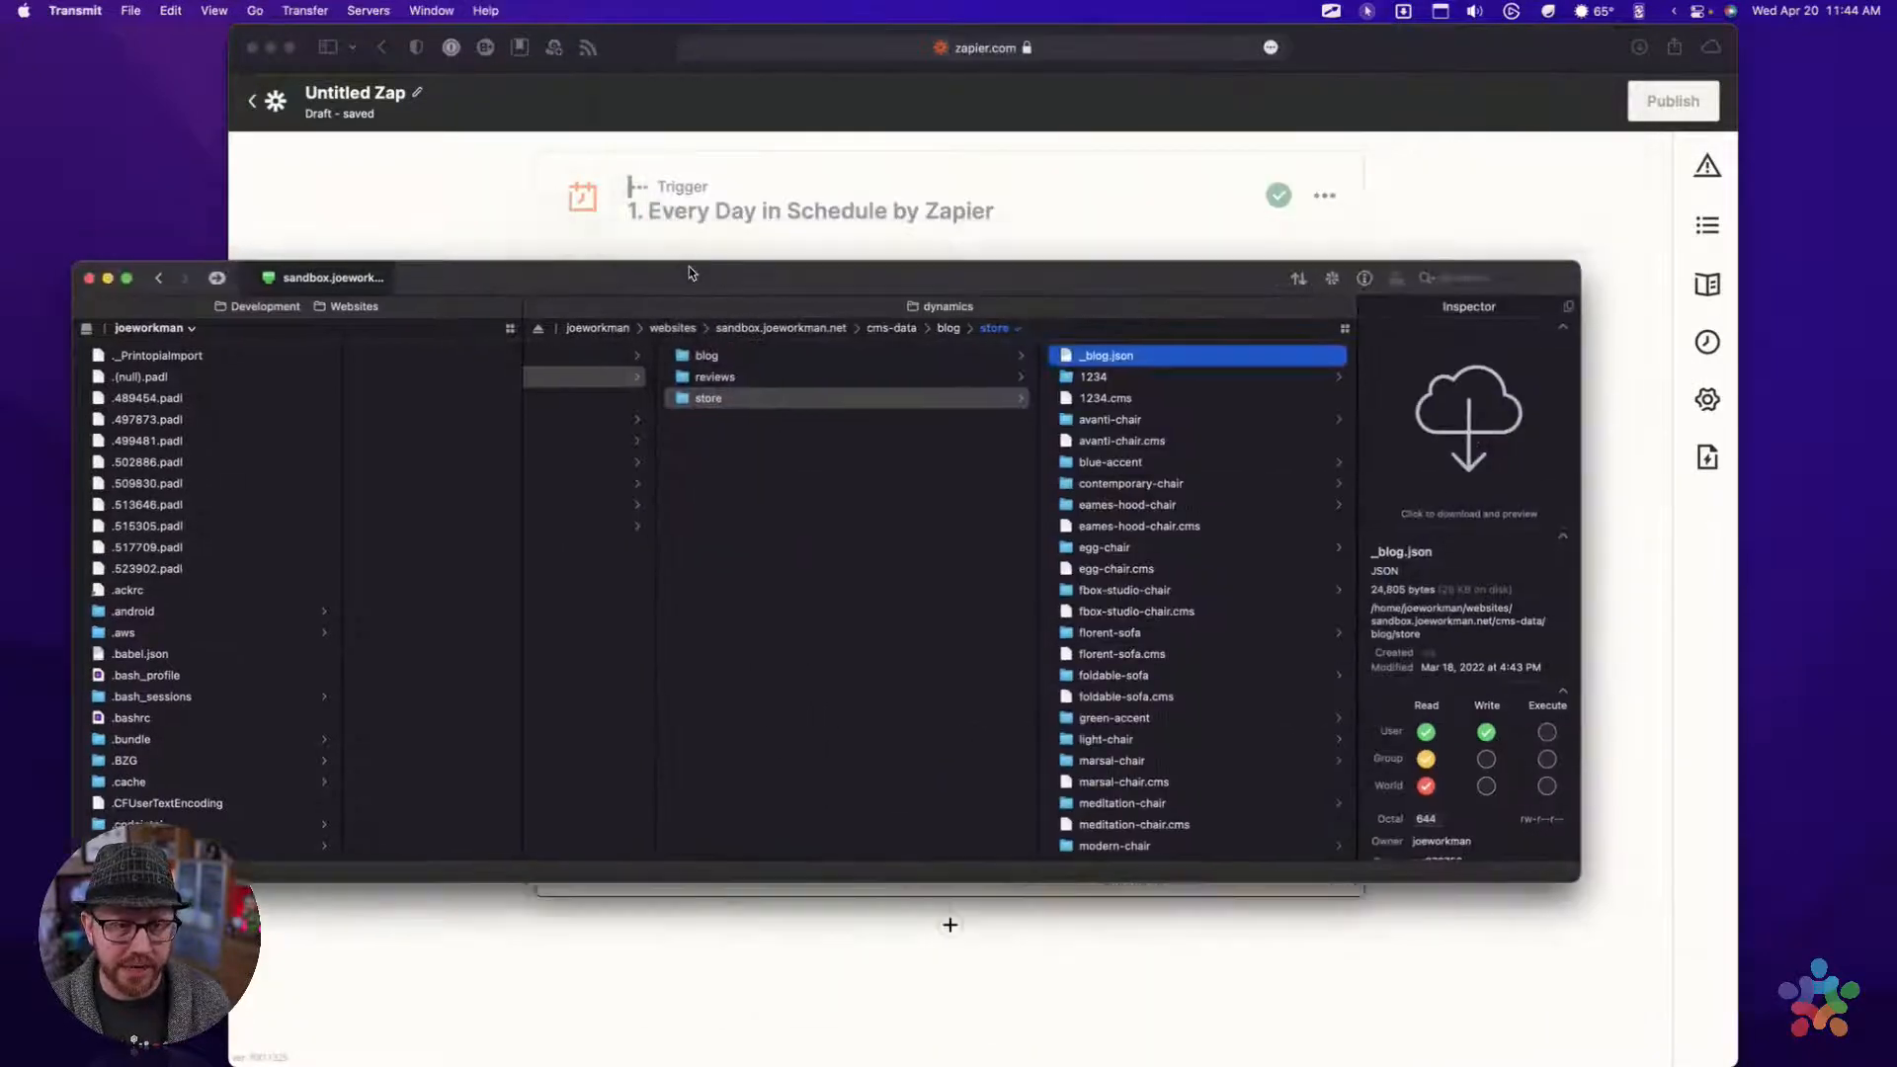
click(1600, 178)
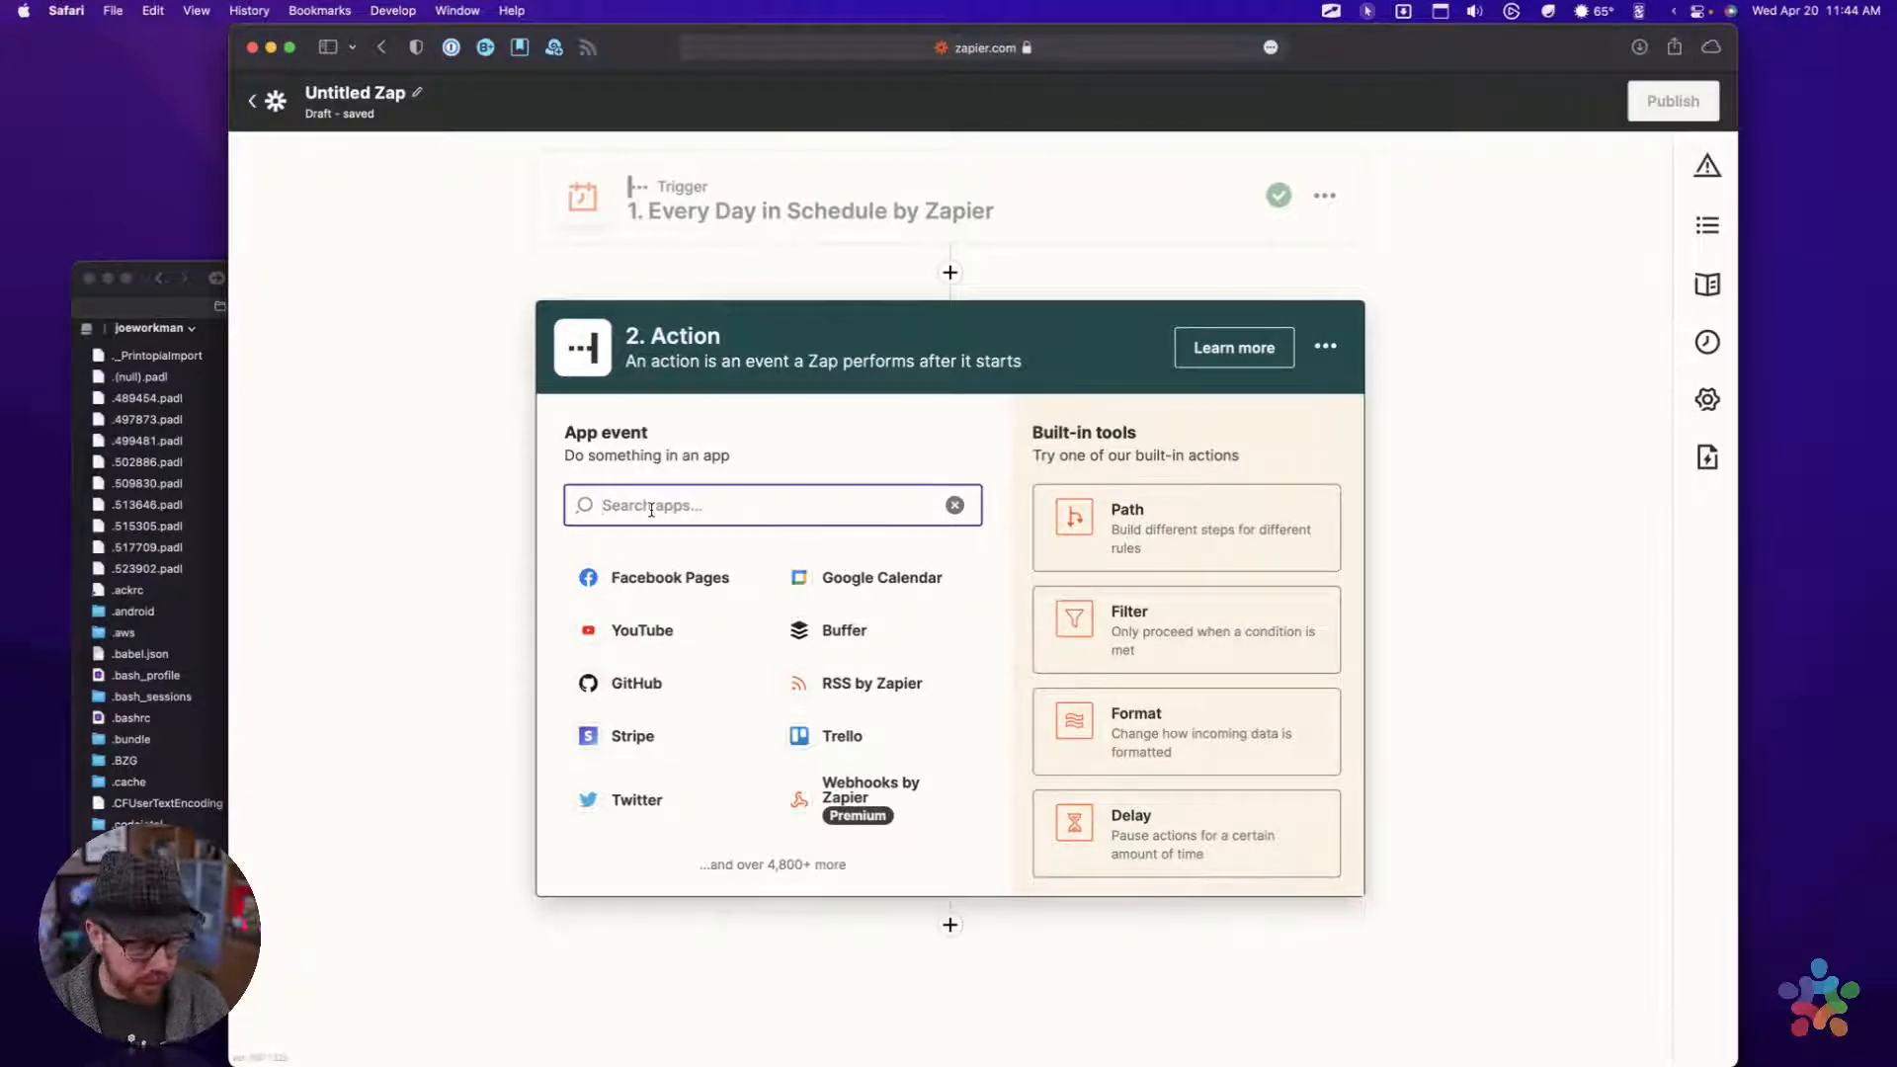
text(get)
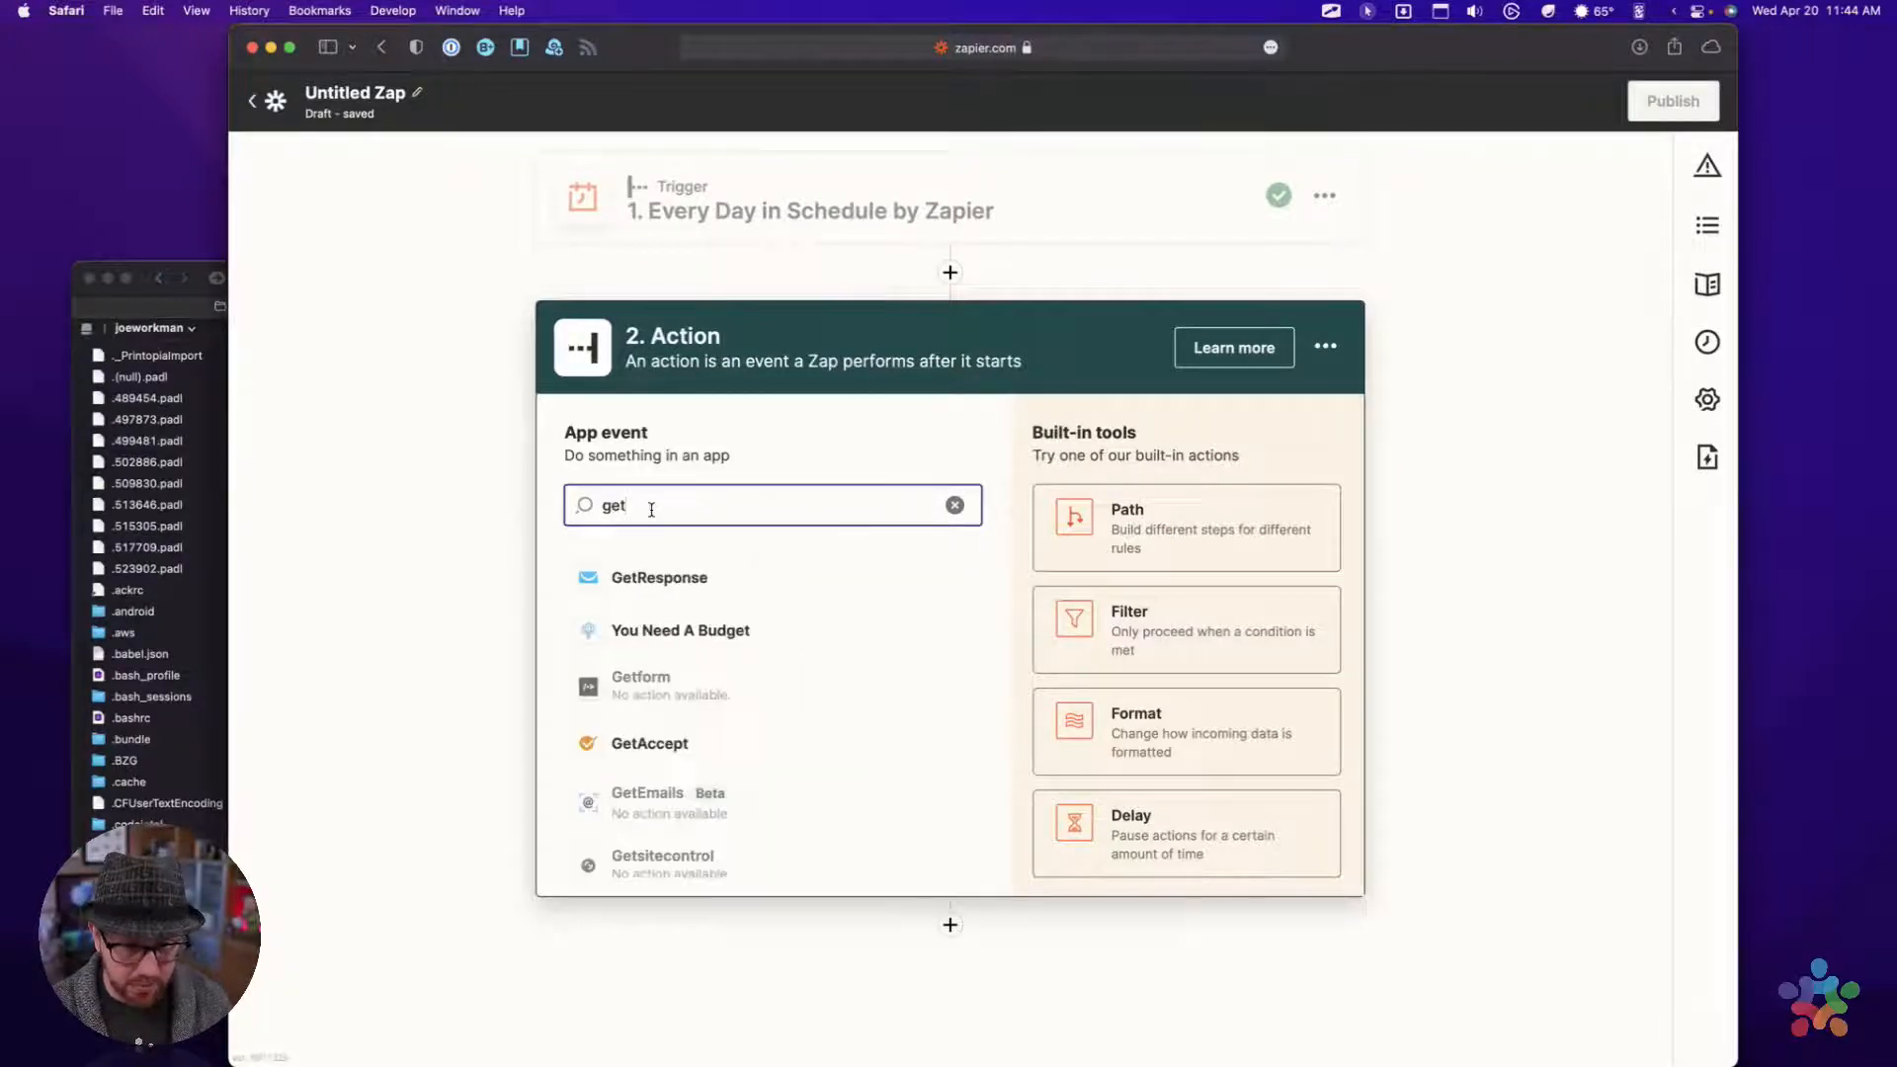
key(super+a)
key(BackSpace)
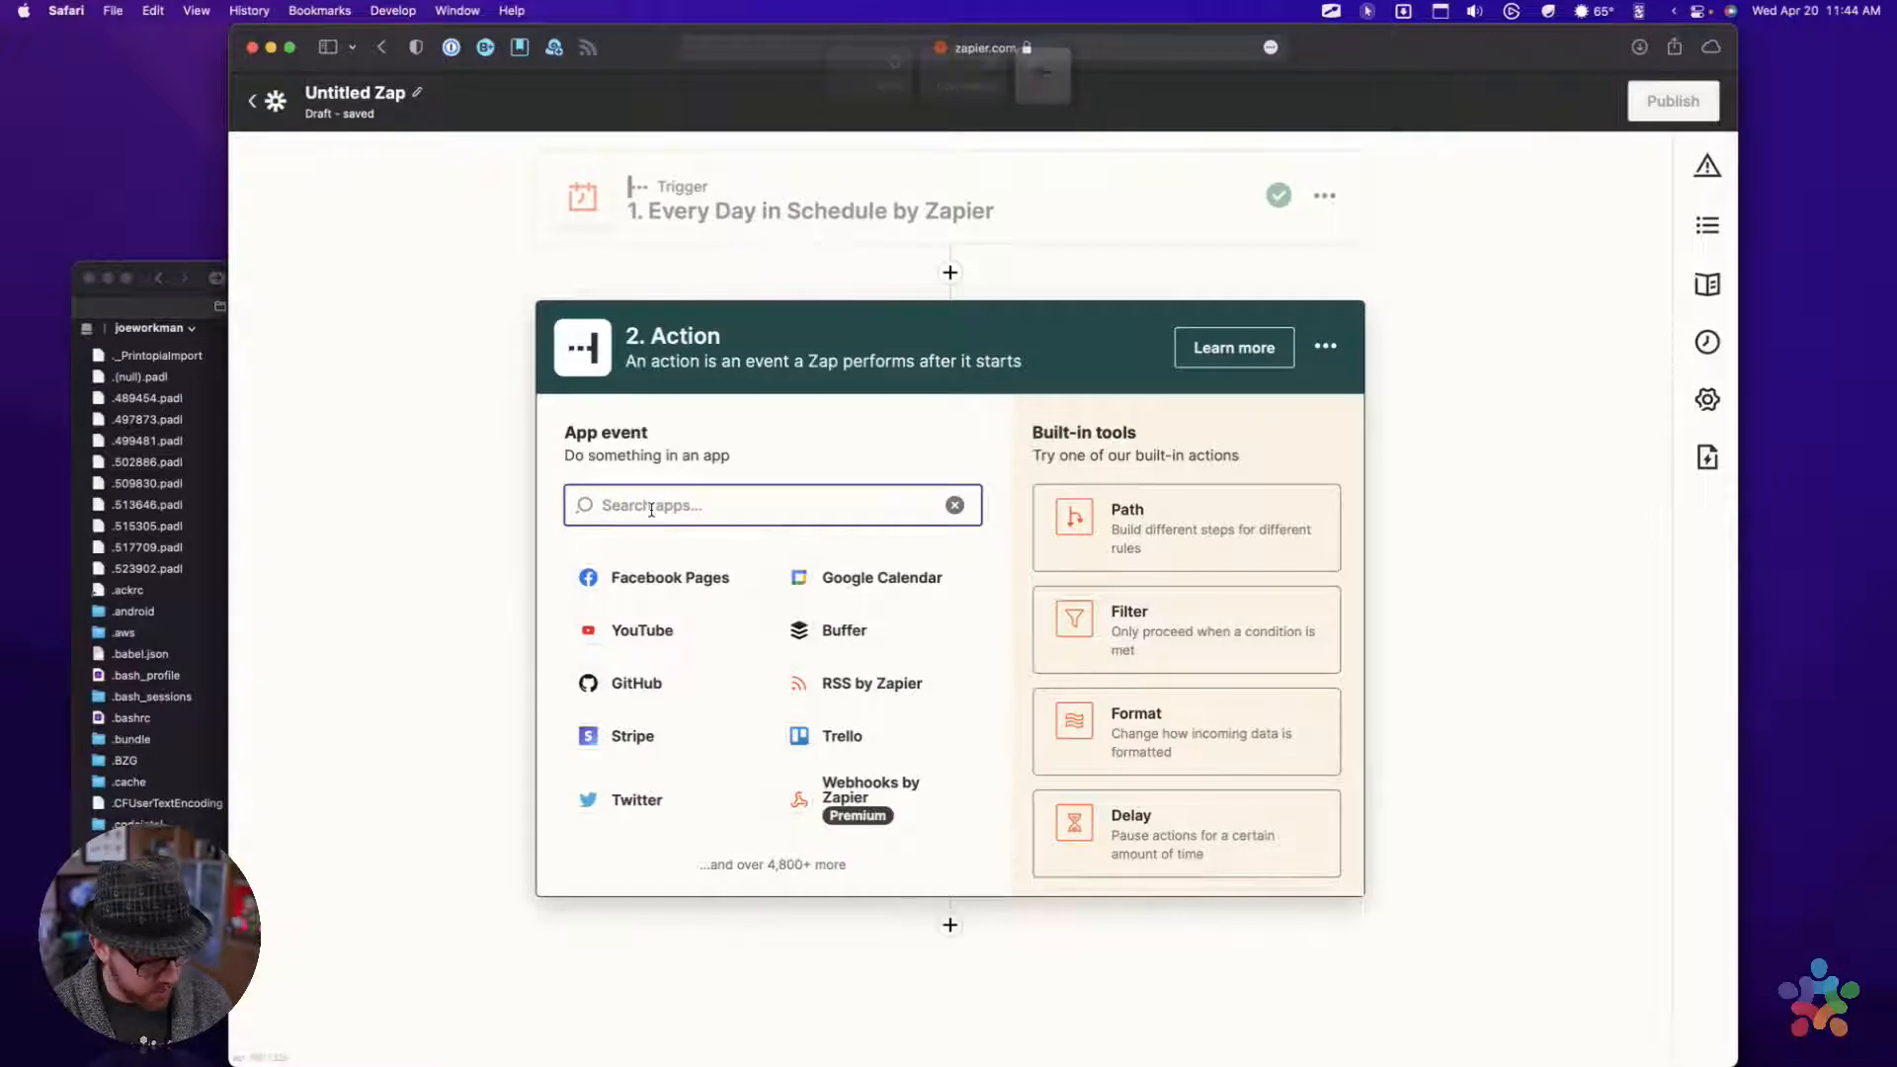
Search the action apps for webhook and choose Webhooks by Zapier as the Zap's second step
text(webhook)
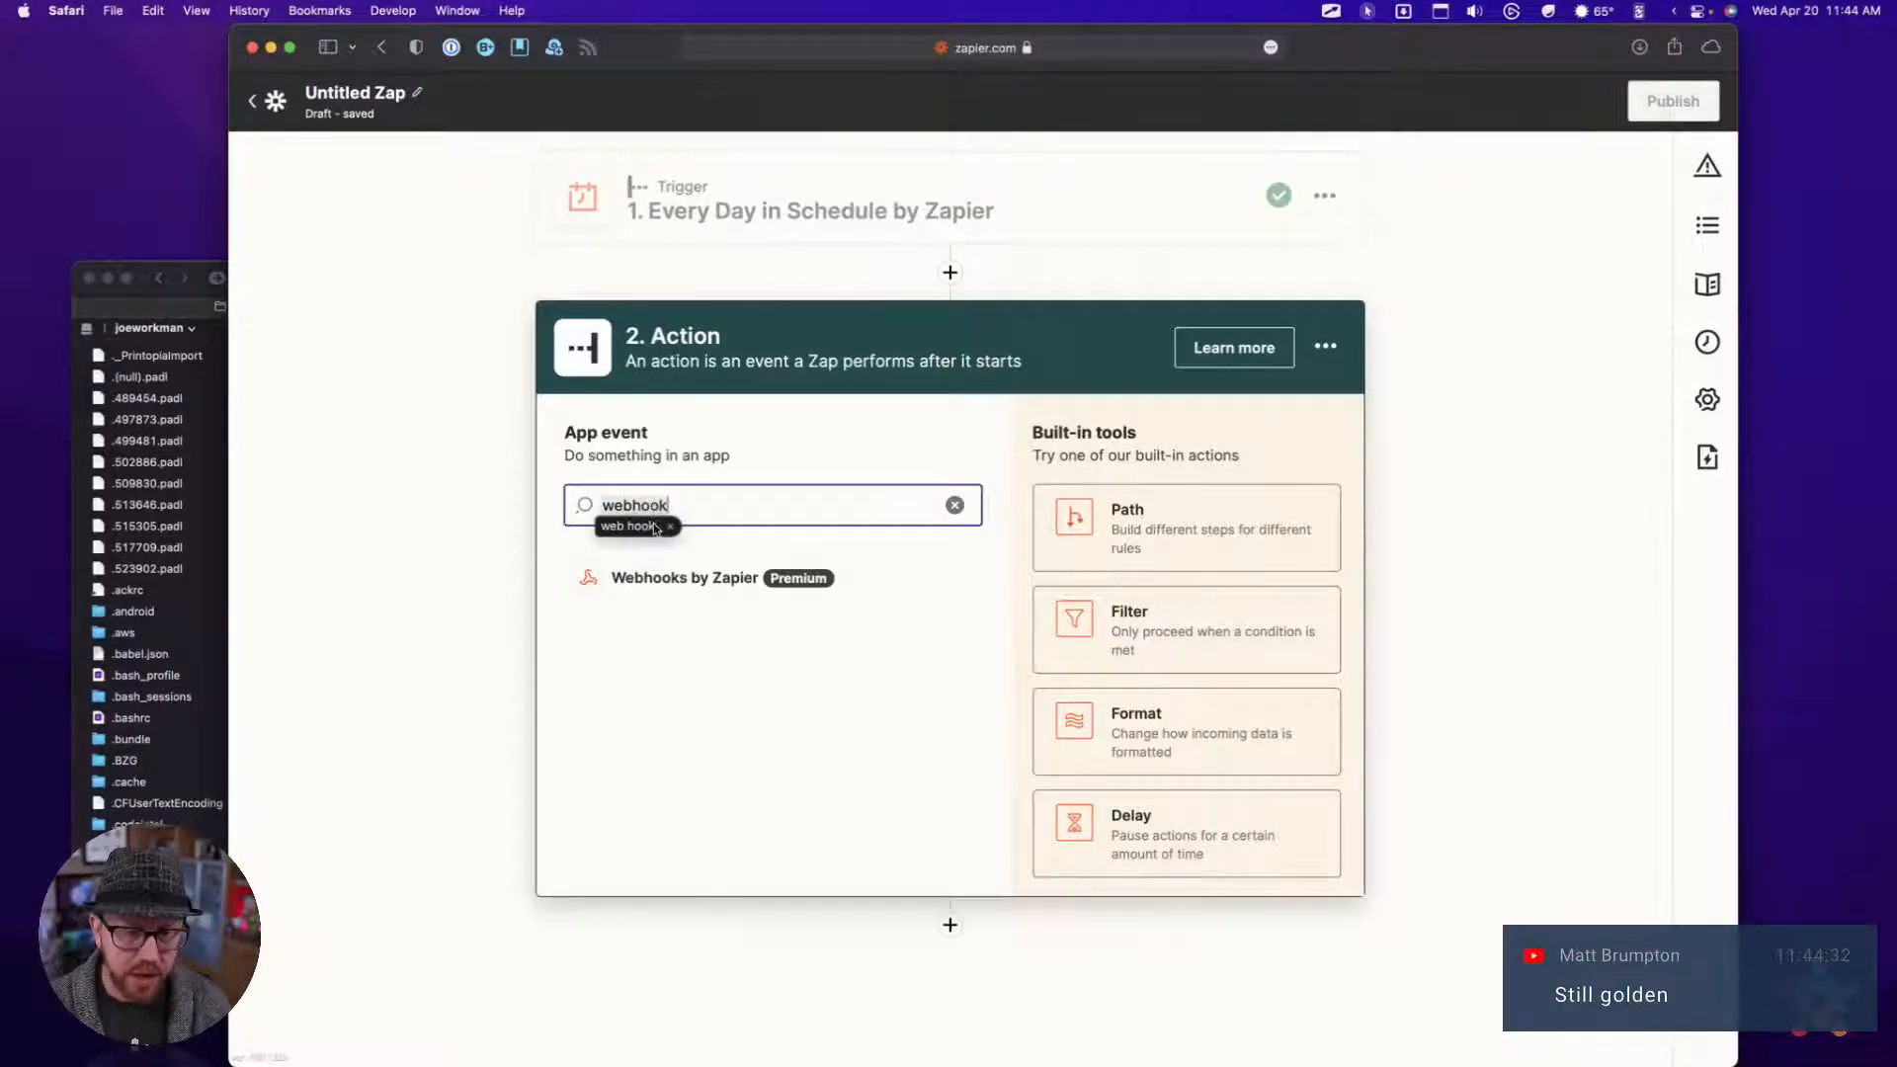
click(663, 578)
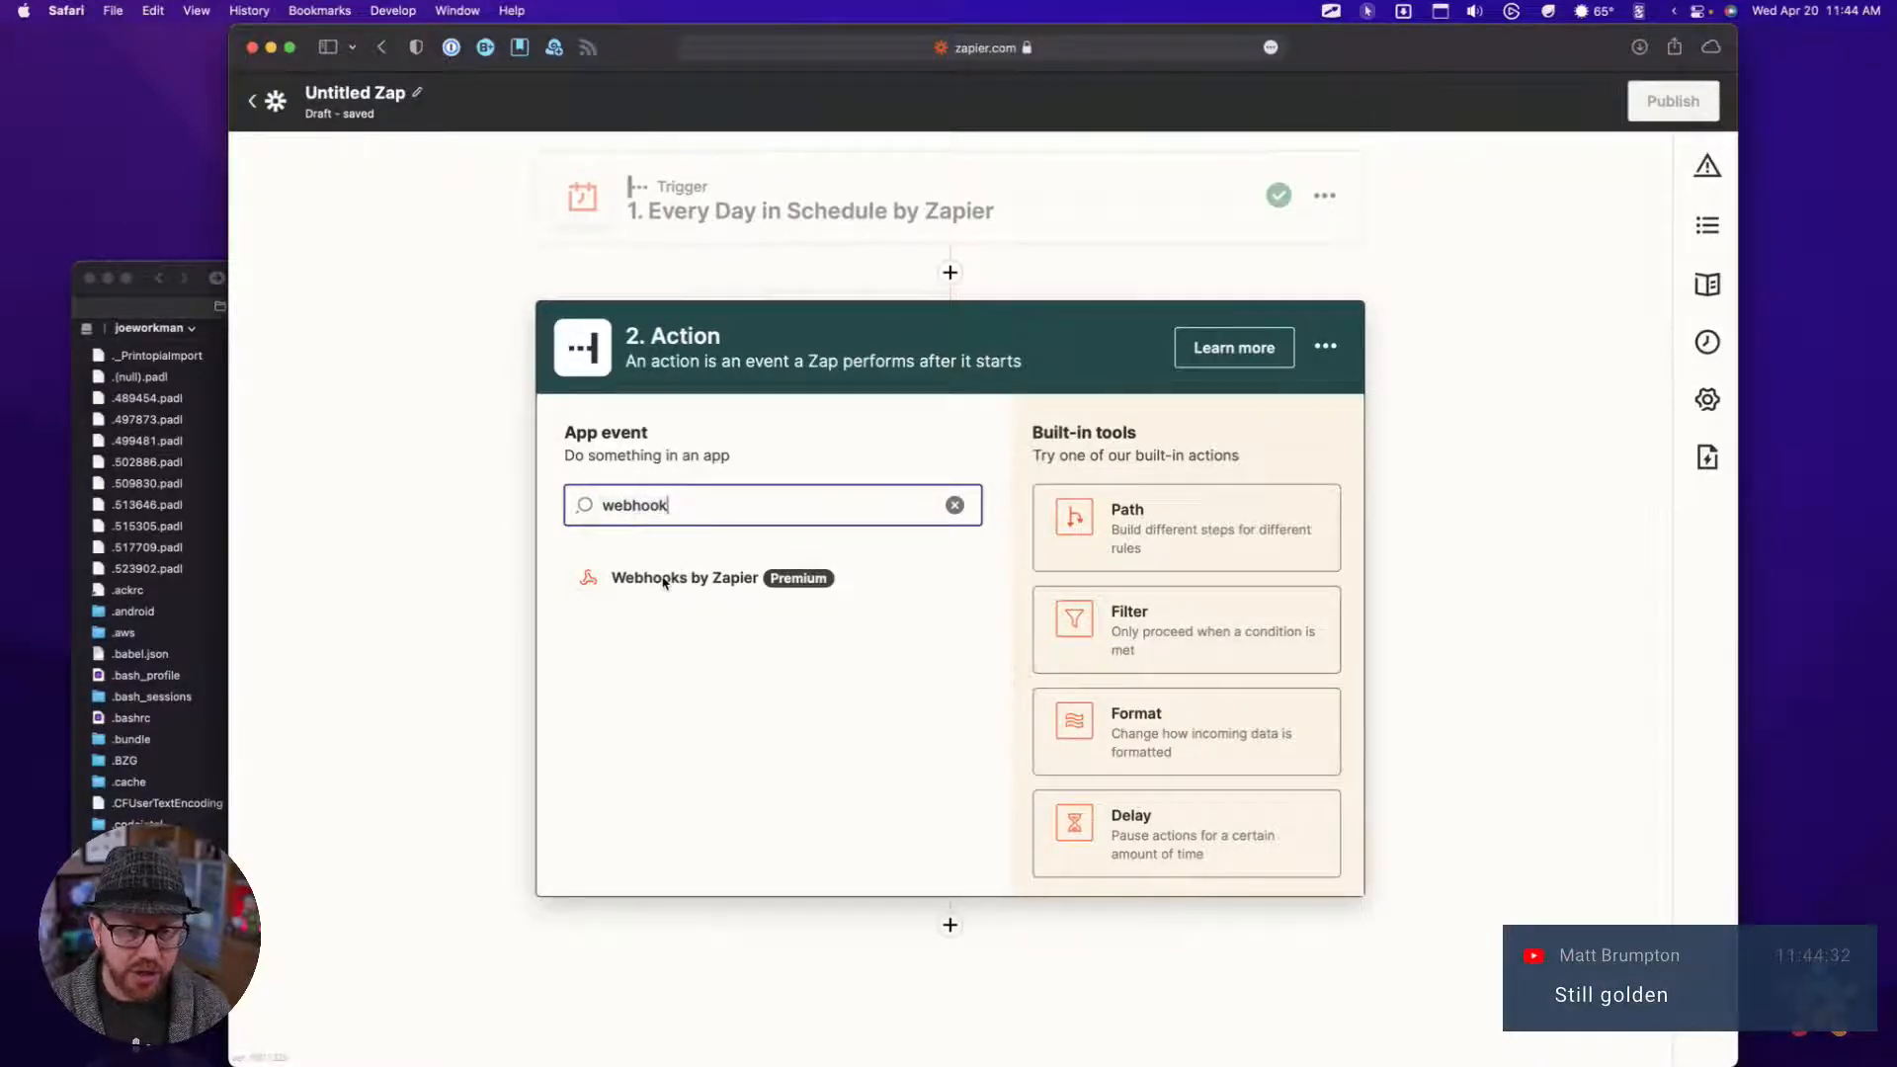
key(super+shift+backslash)
click(630, 297)
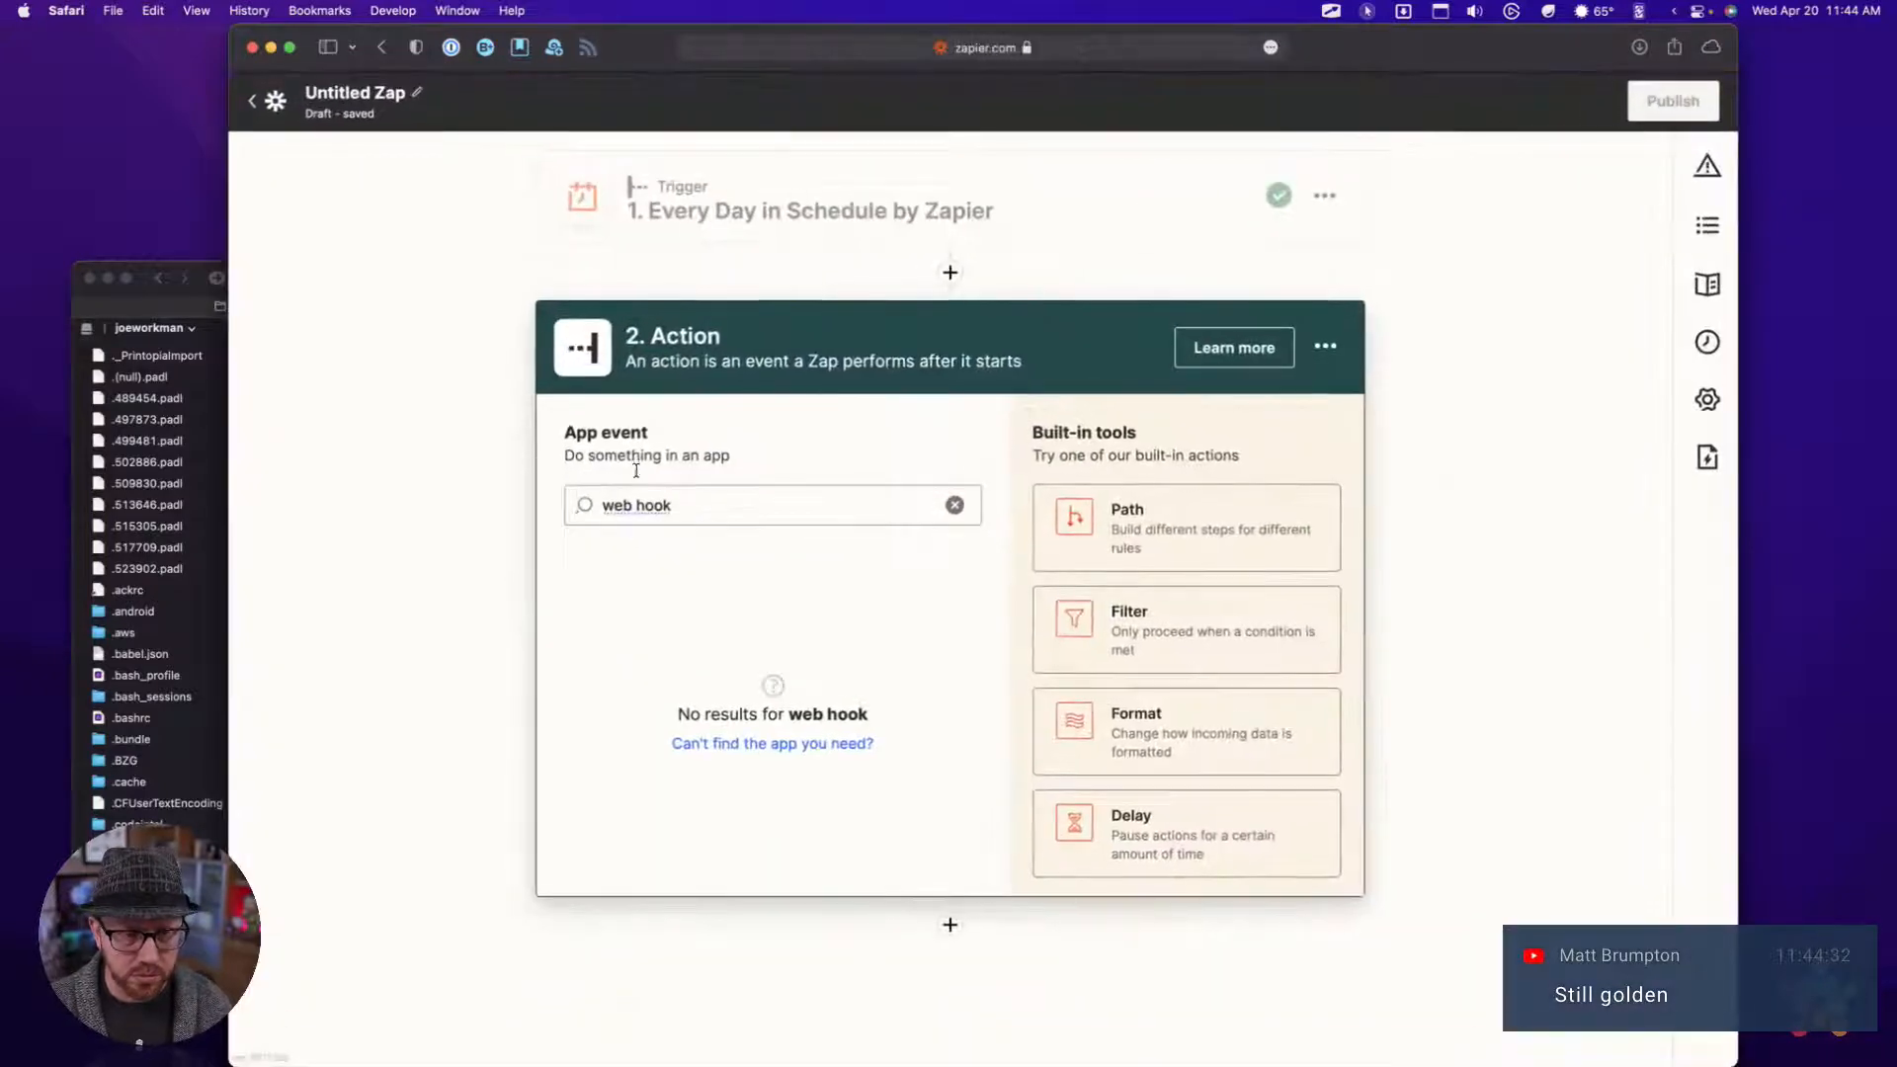
click(637, 507)
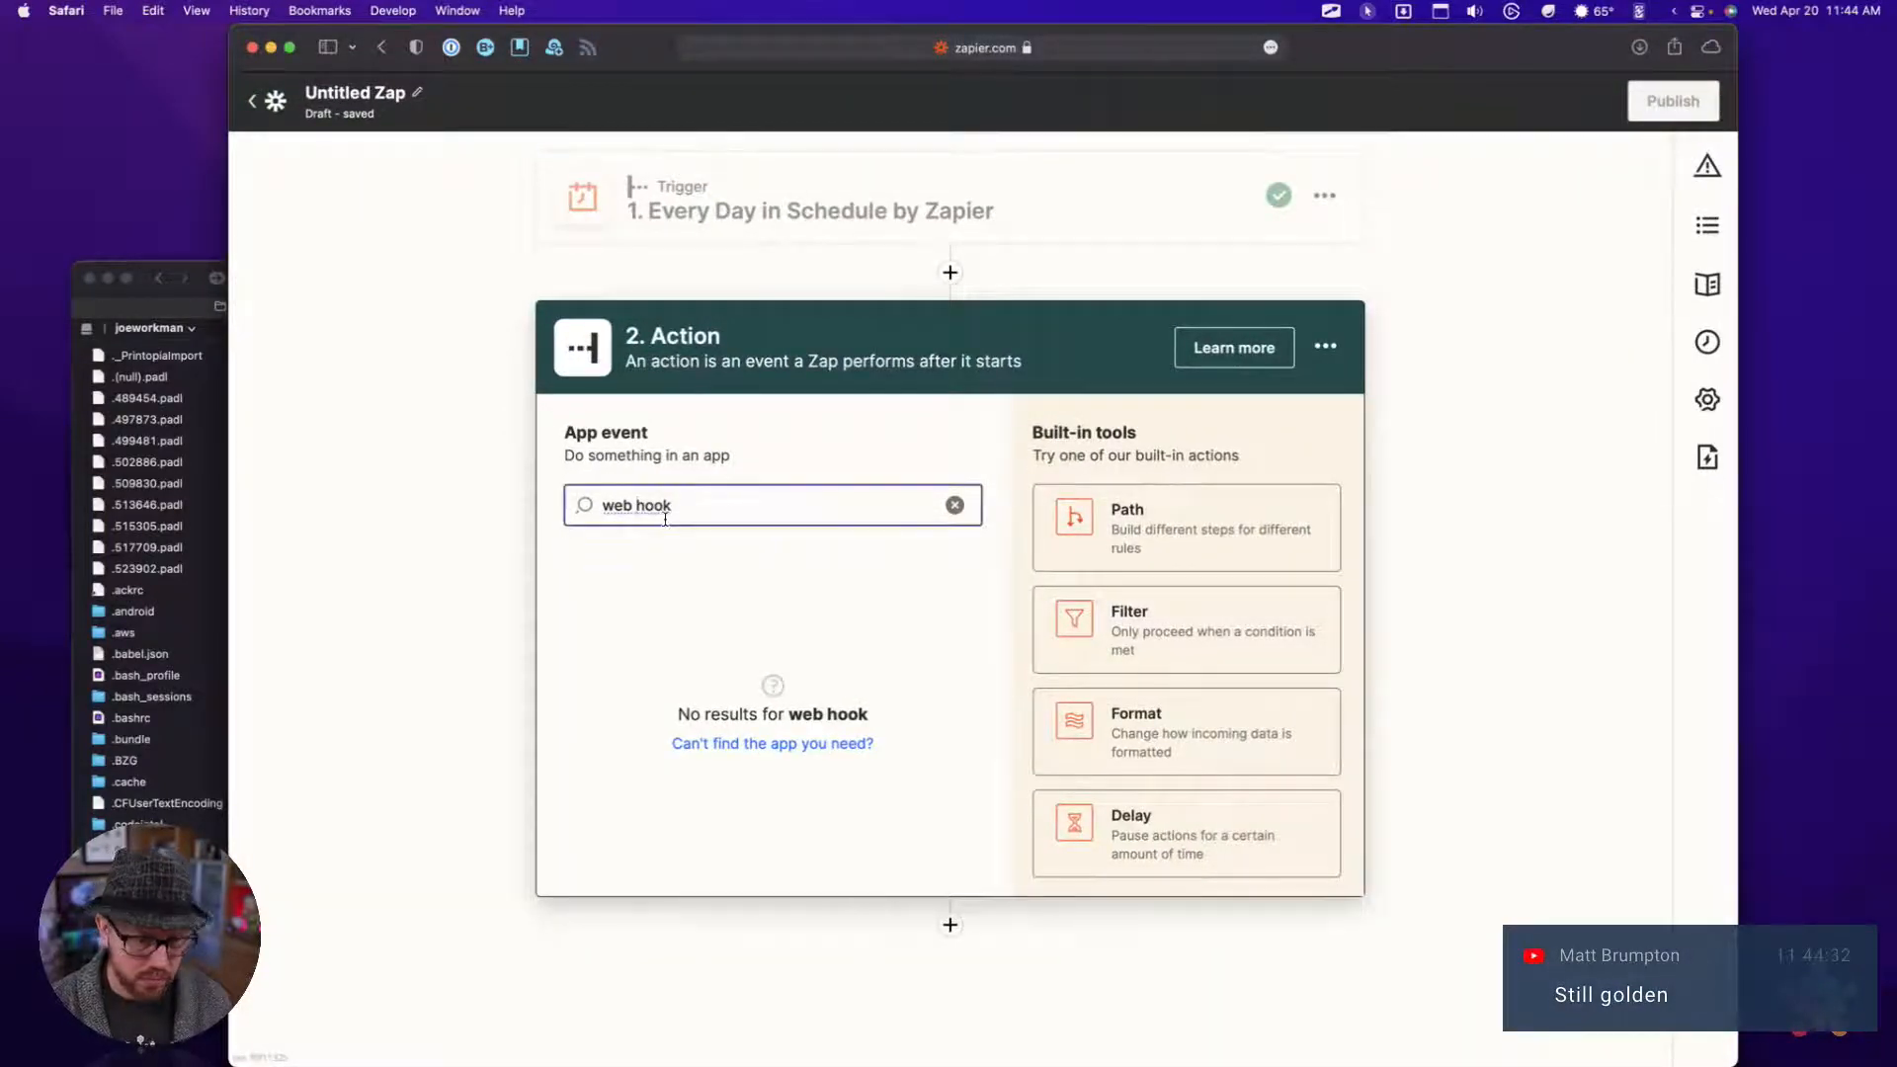
key(BackSpace)
click(662, 579)
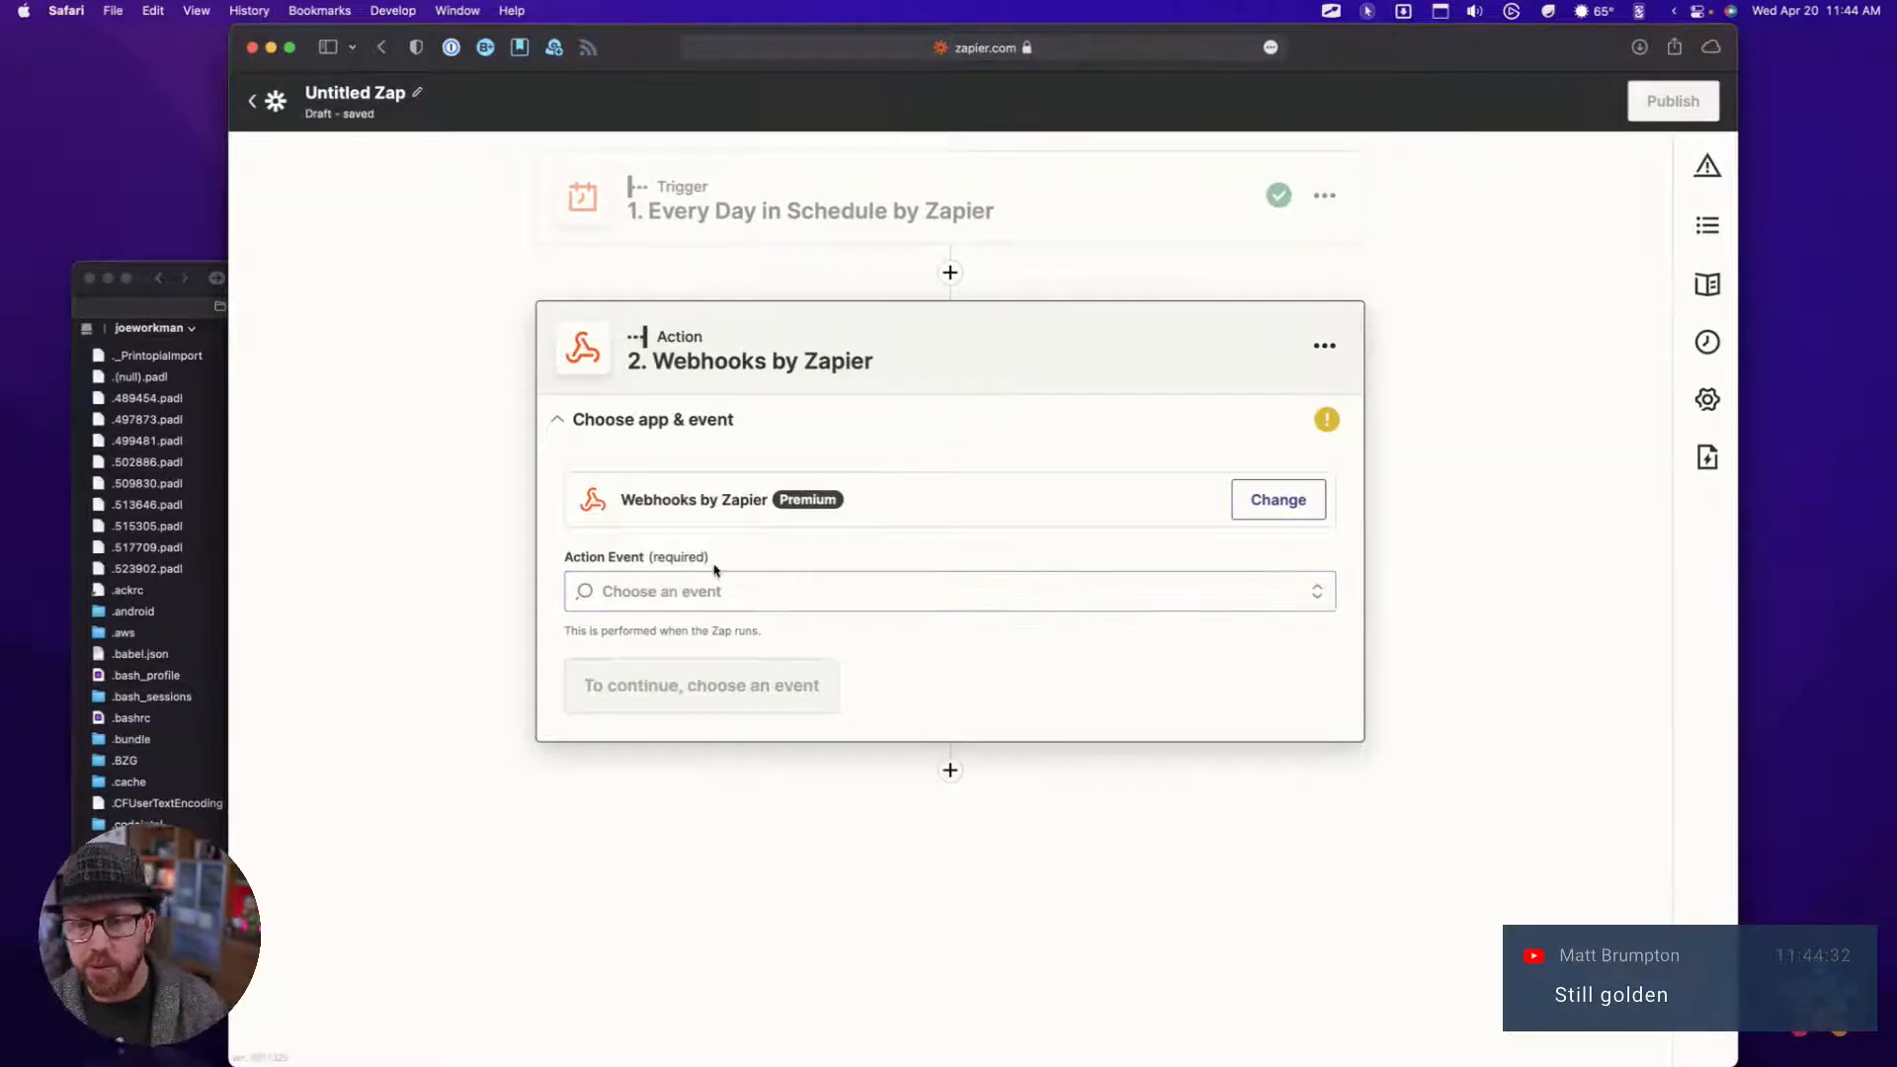
Find the _blog.json URL in the clipboard history and paste it into the Webhooks step's Action Event field
click(700, 590)
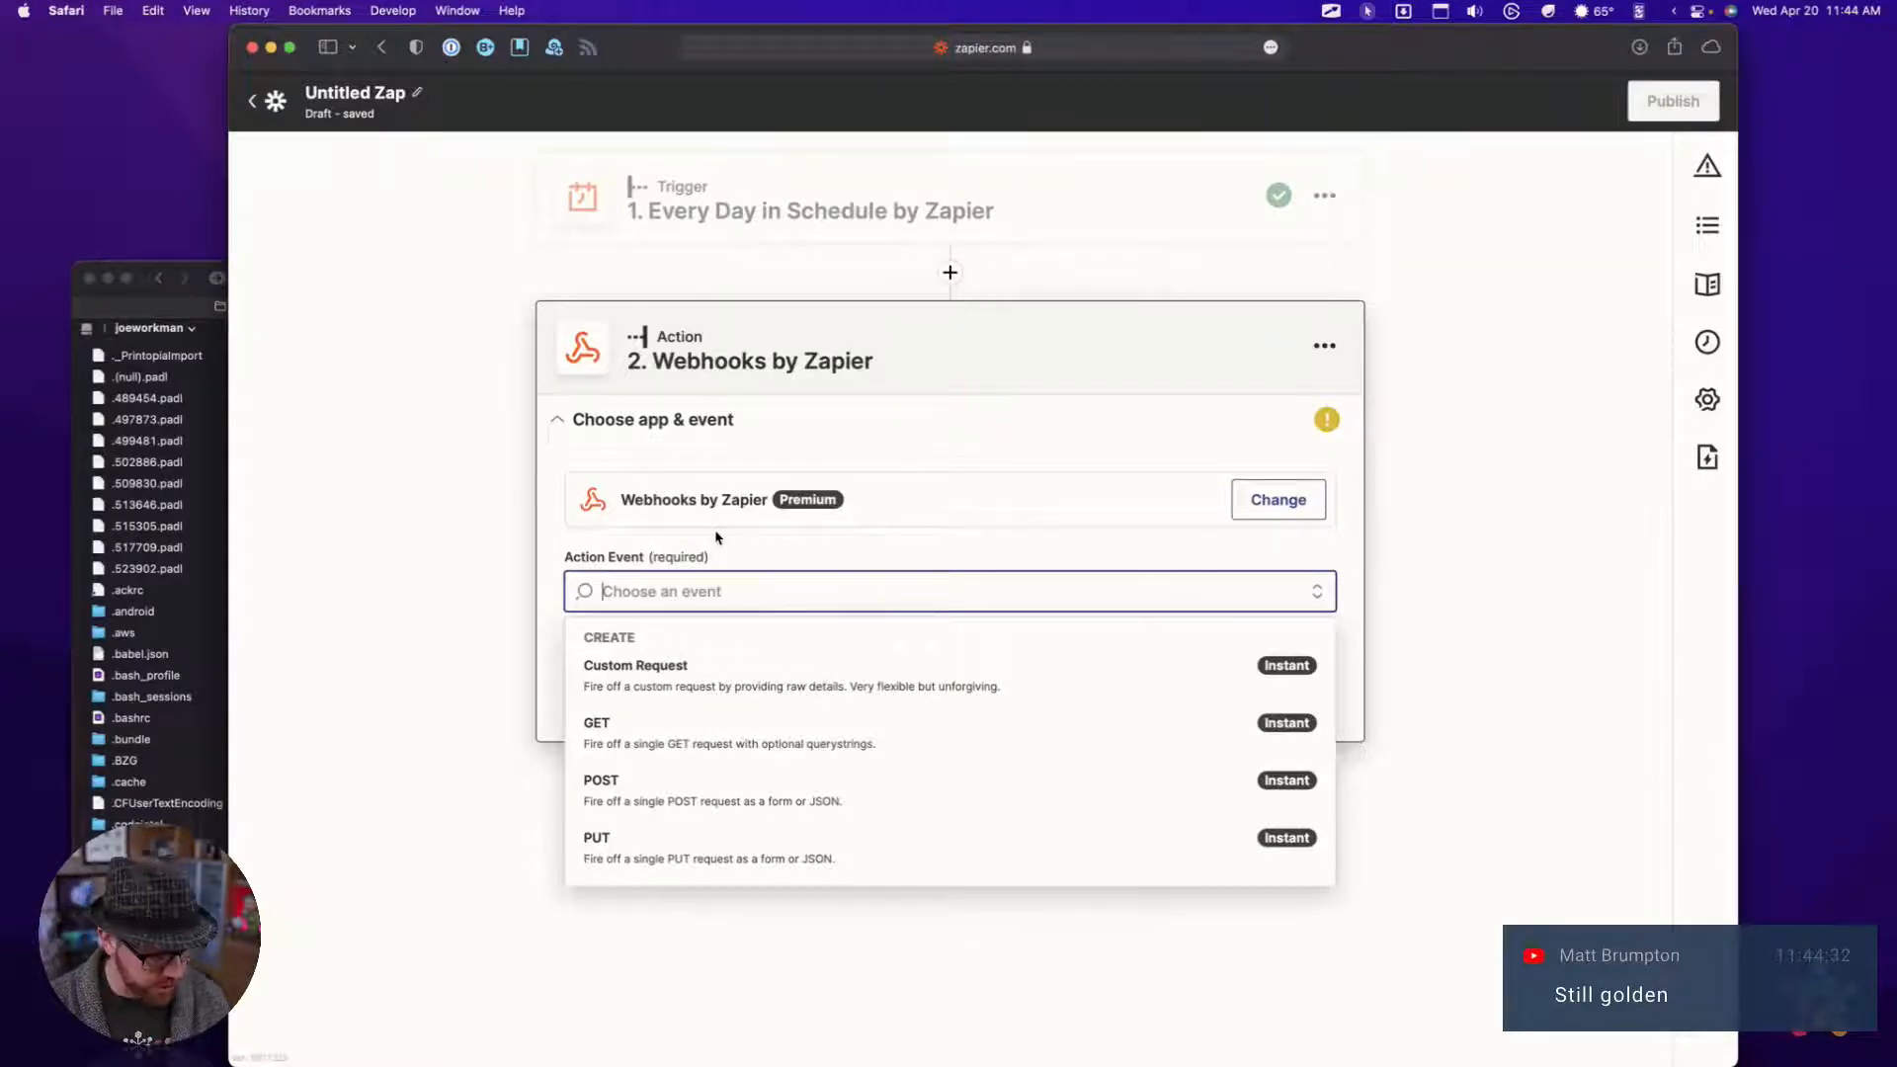
key(alt+super+space)
key(Down)
key(Down)
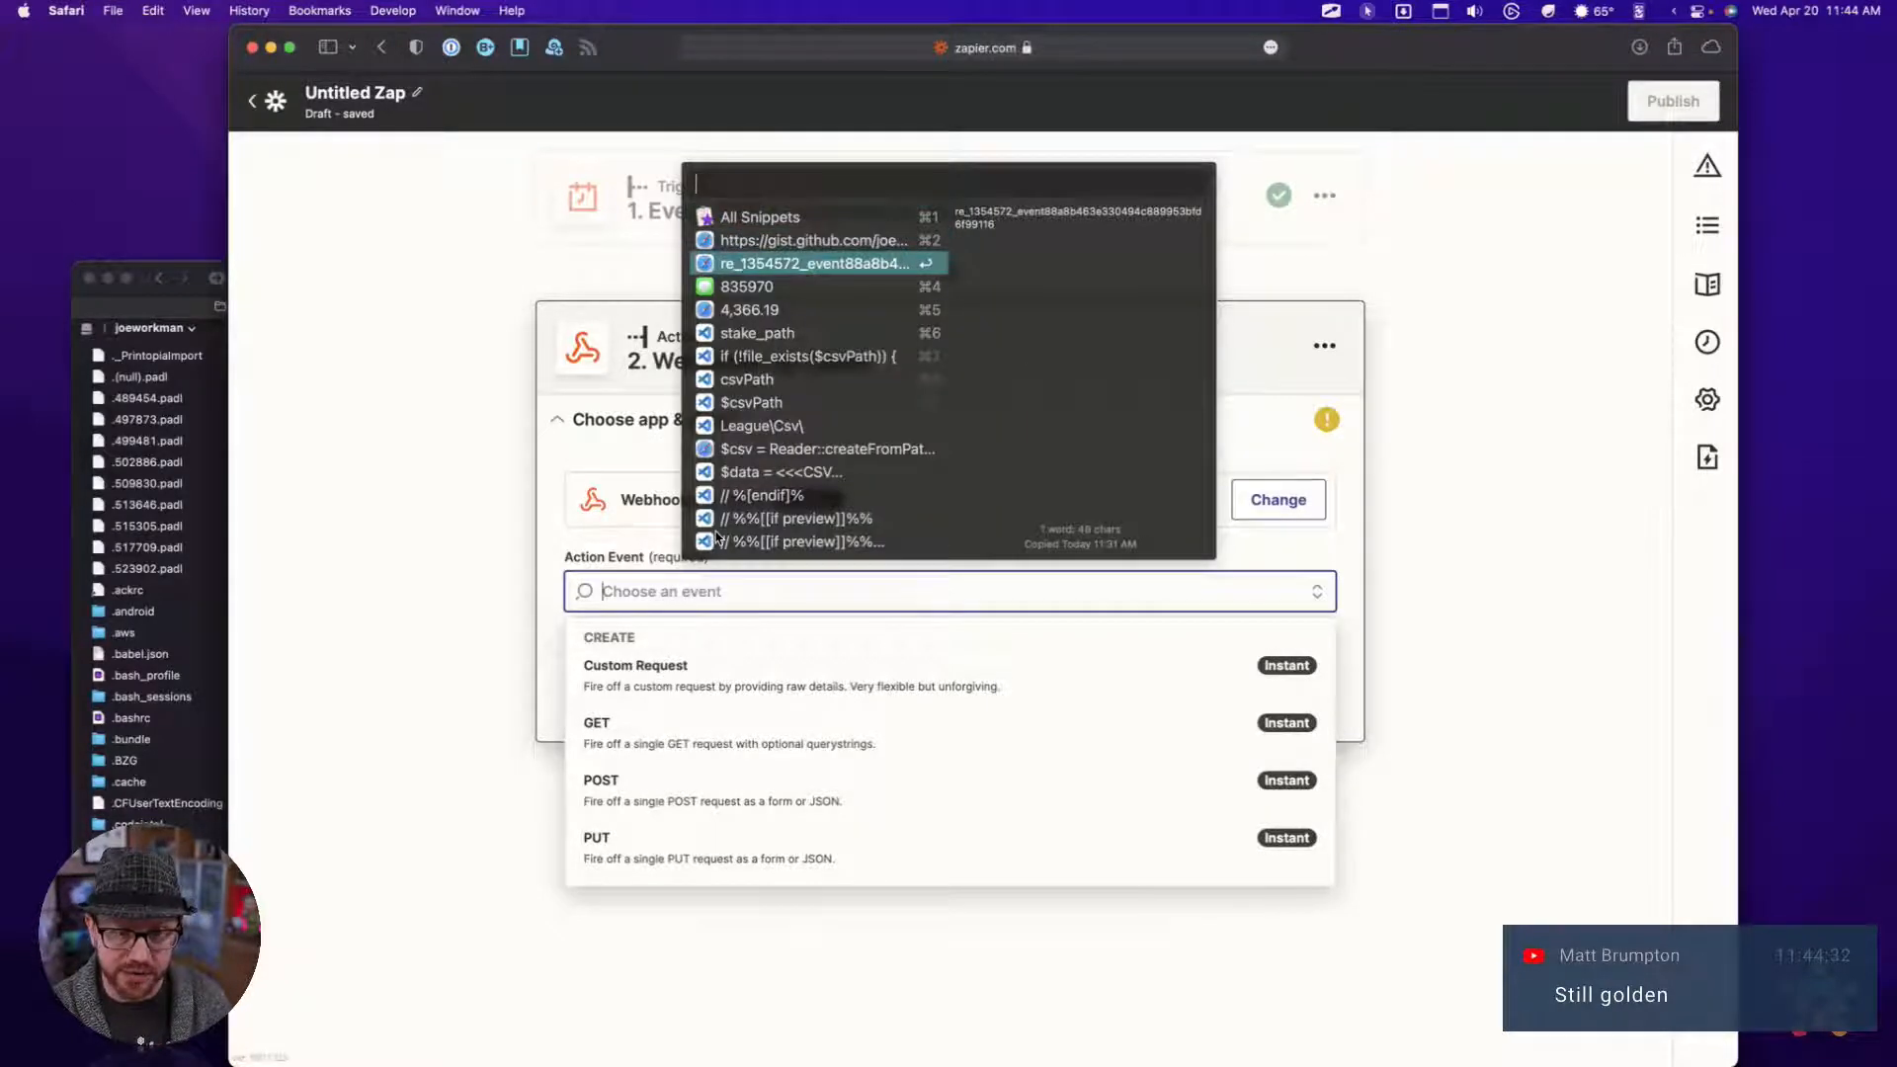
text(_blog)
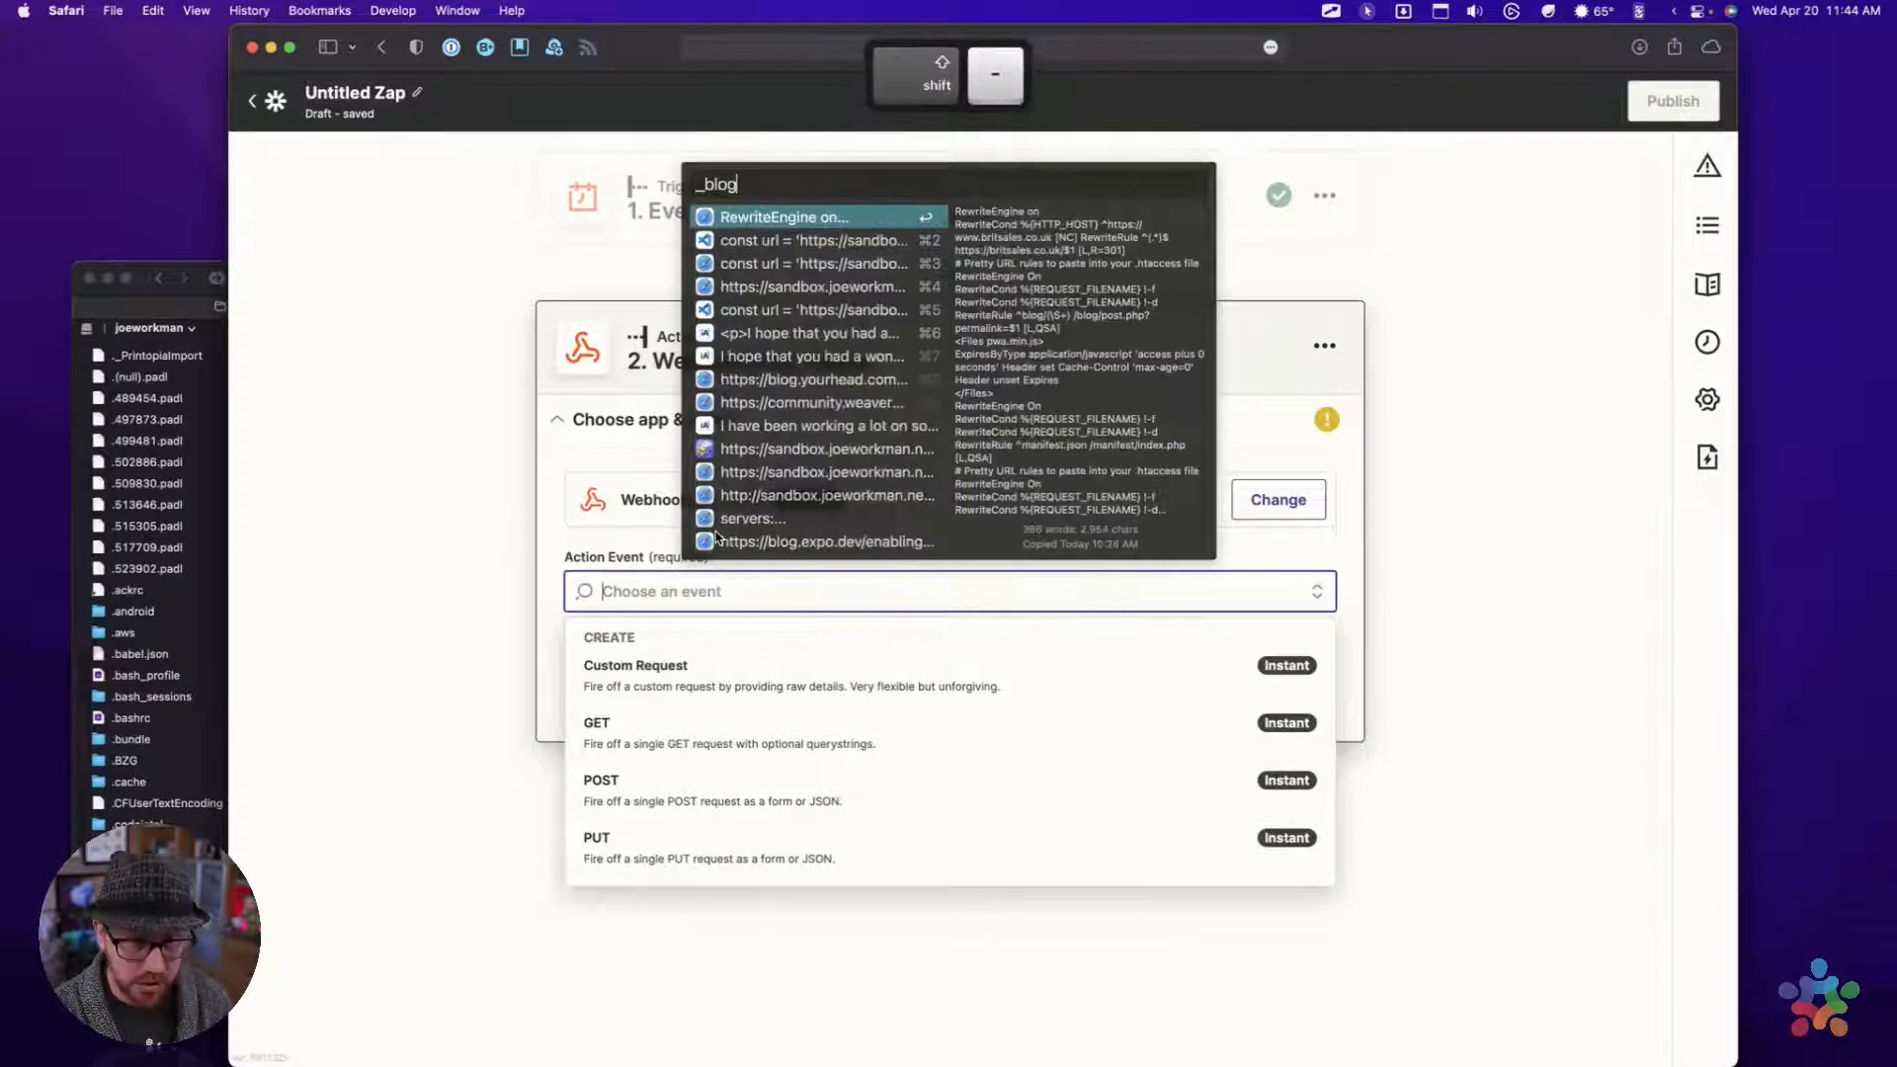
text(.json)
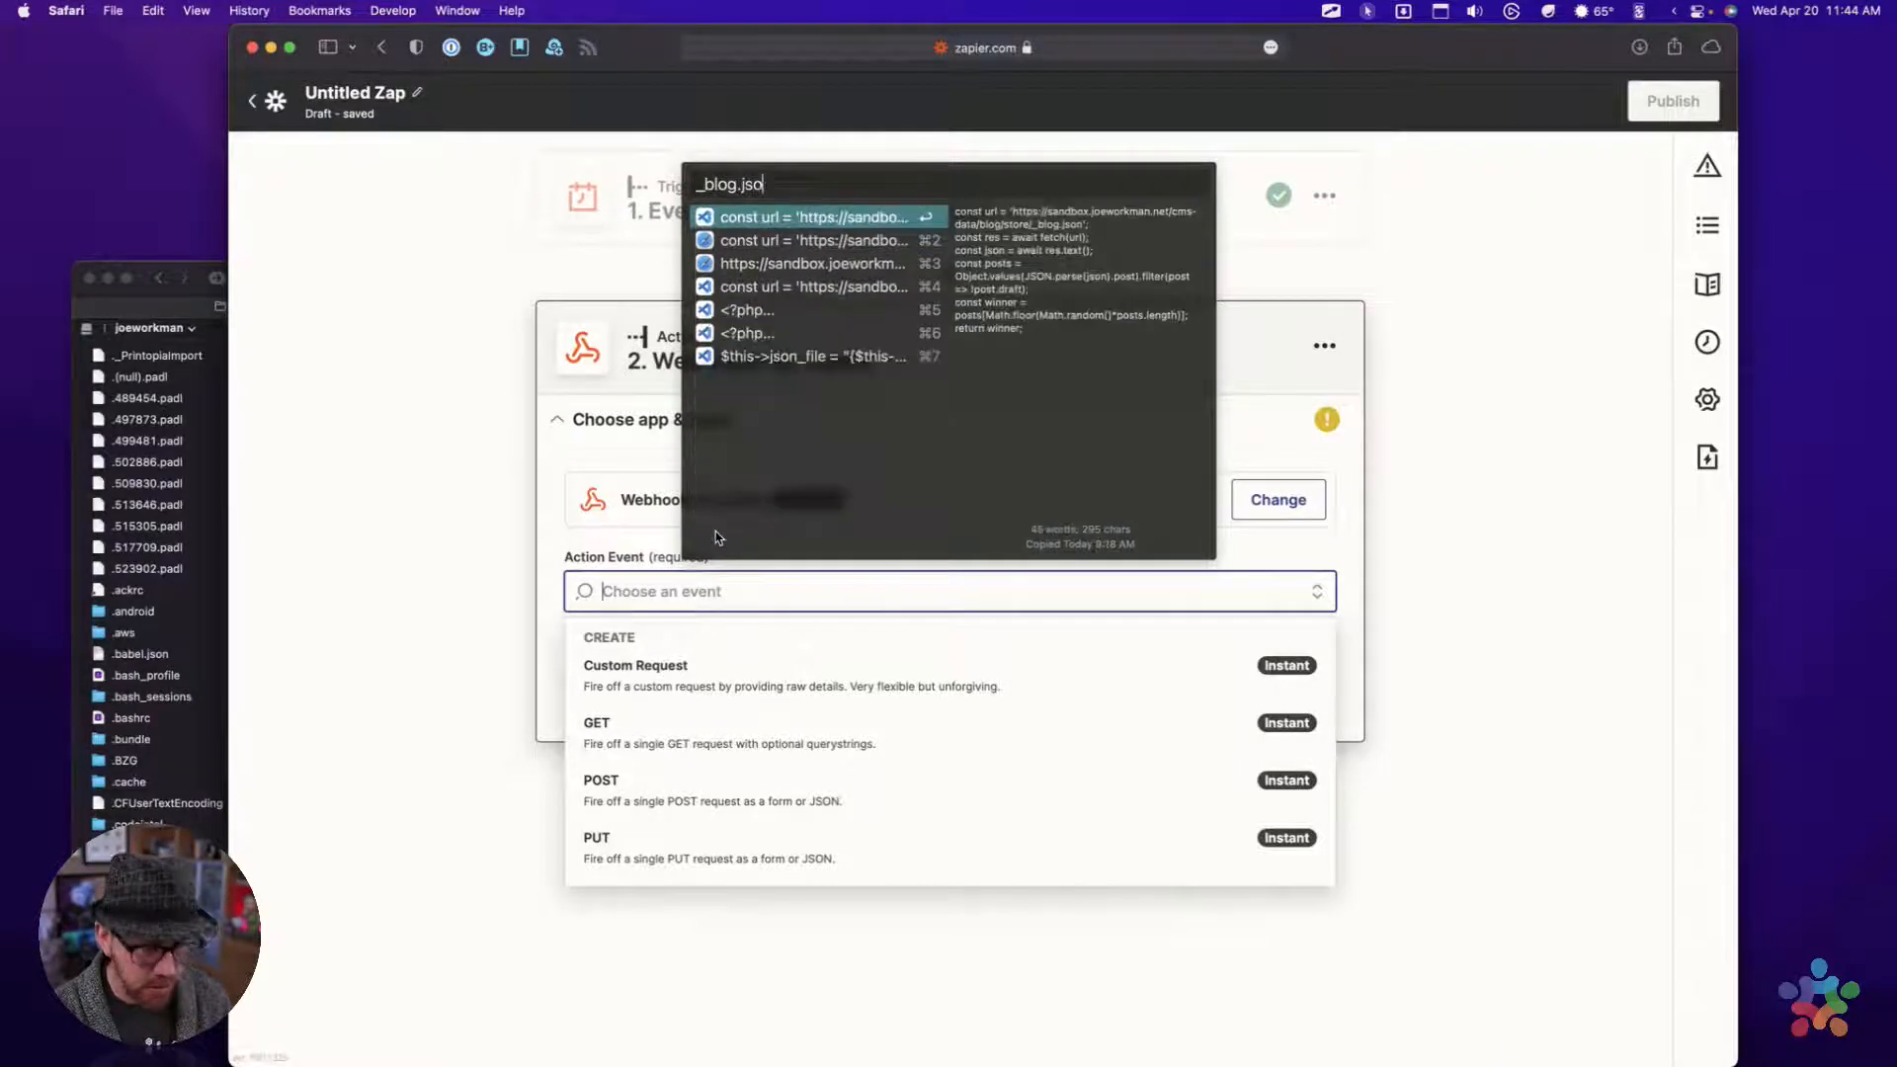
key(Down)
key(Down)
key(Return)
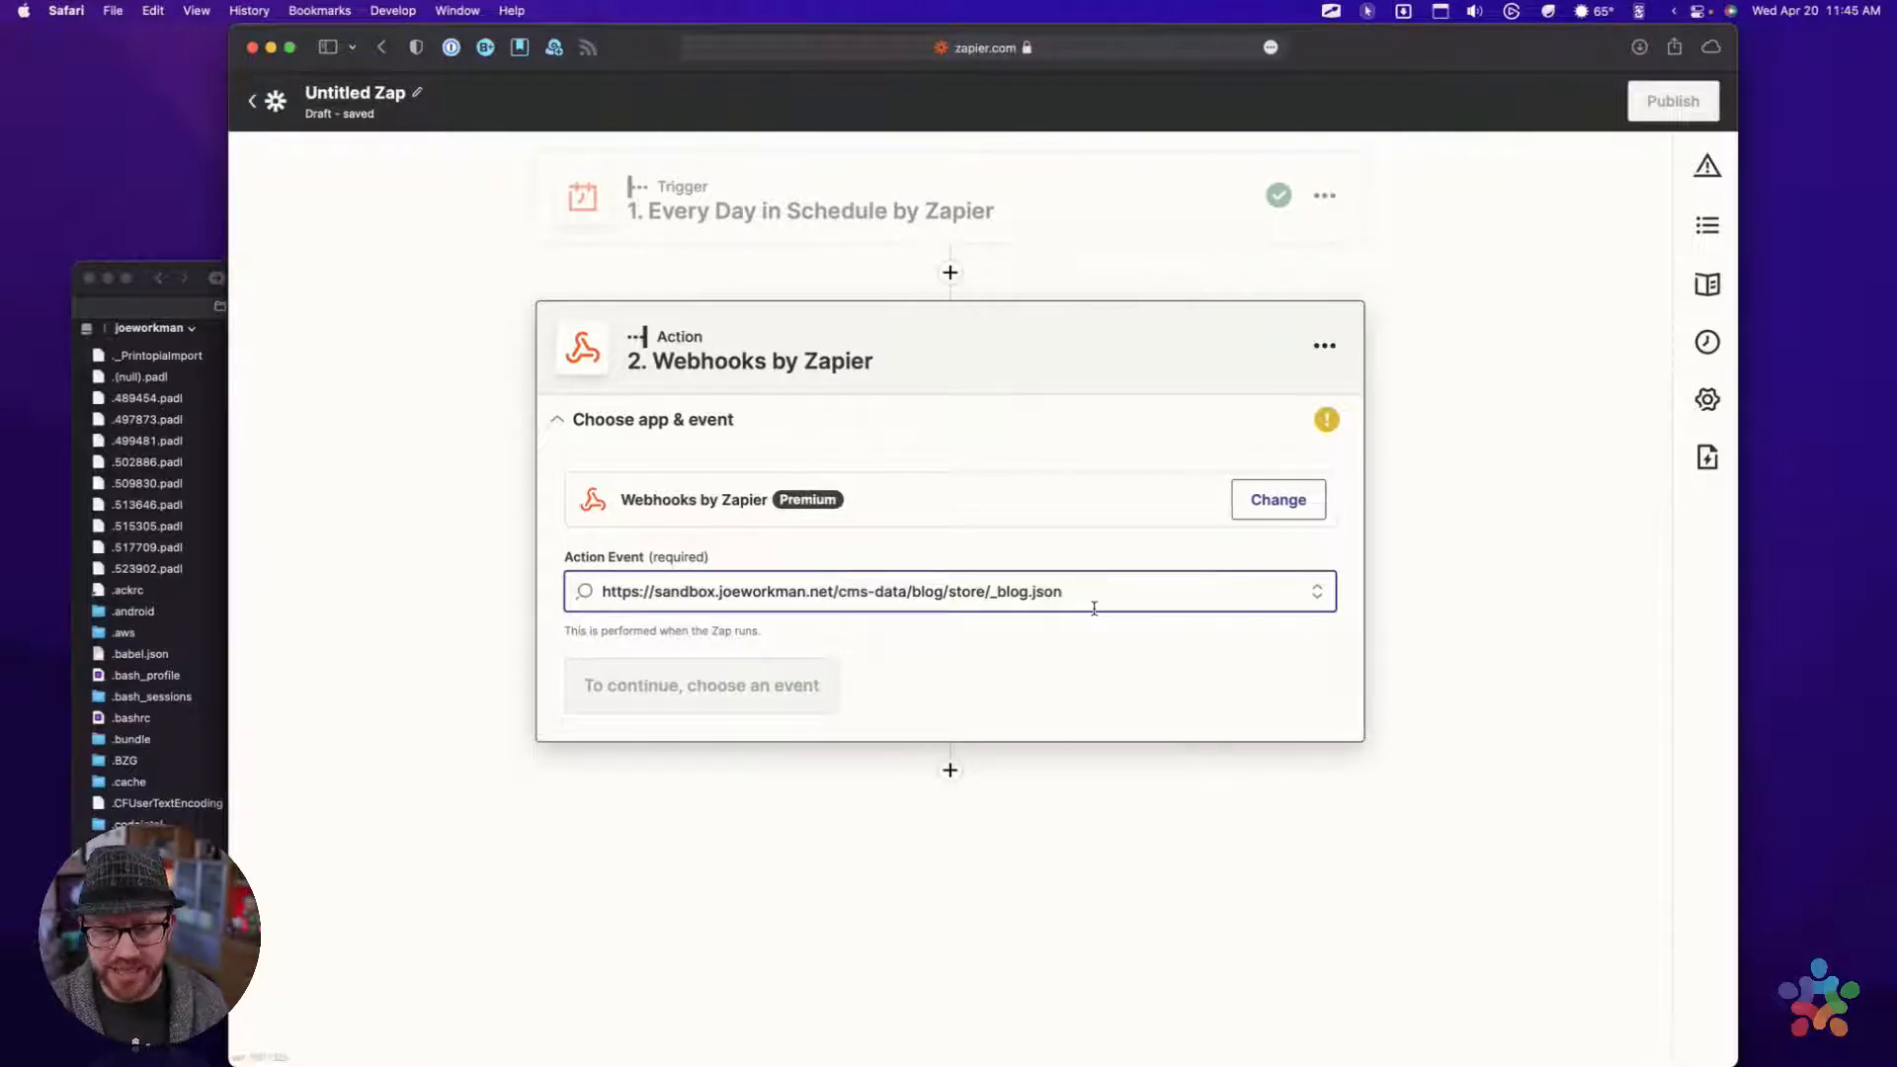
drag(1094, 598, 341, 558)
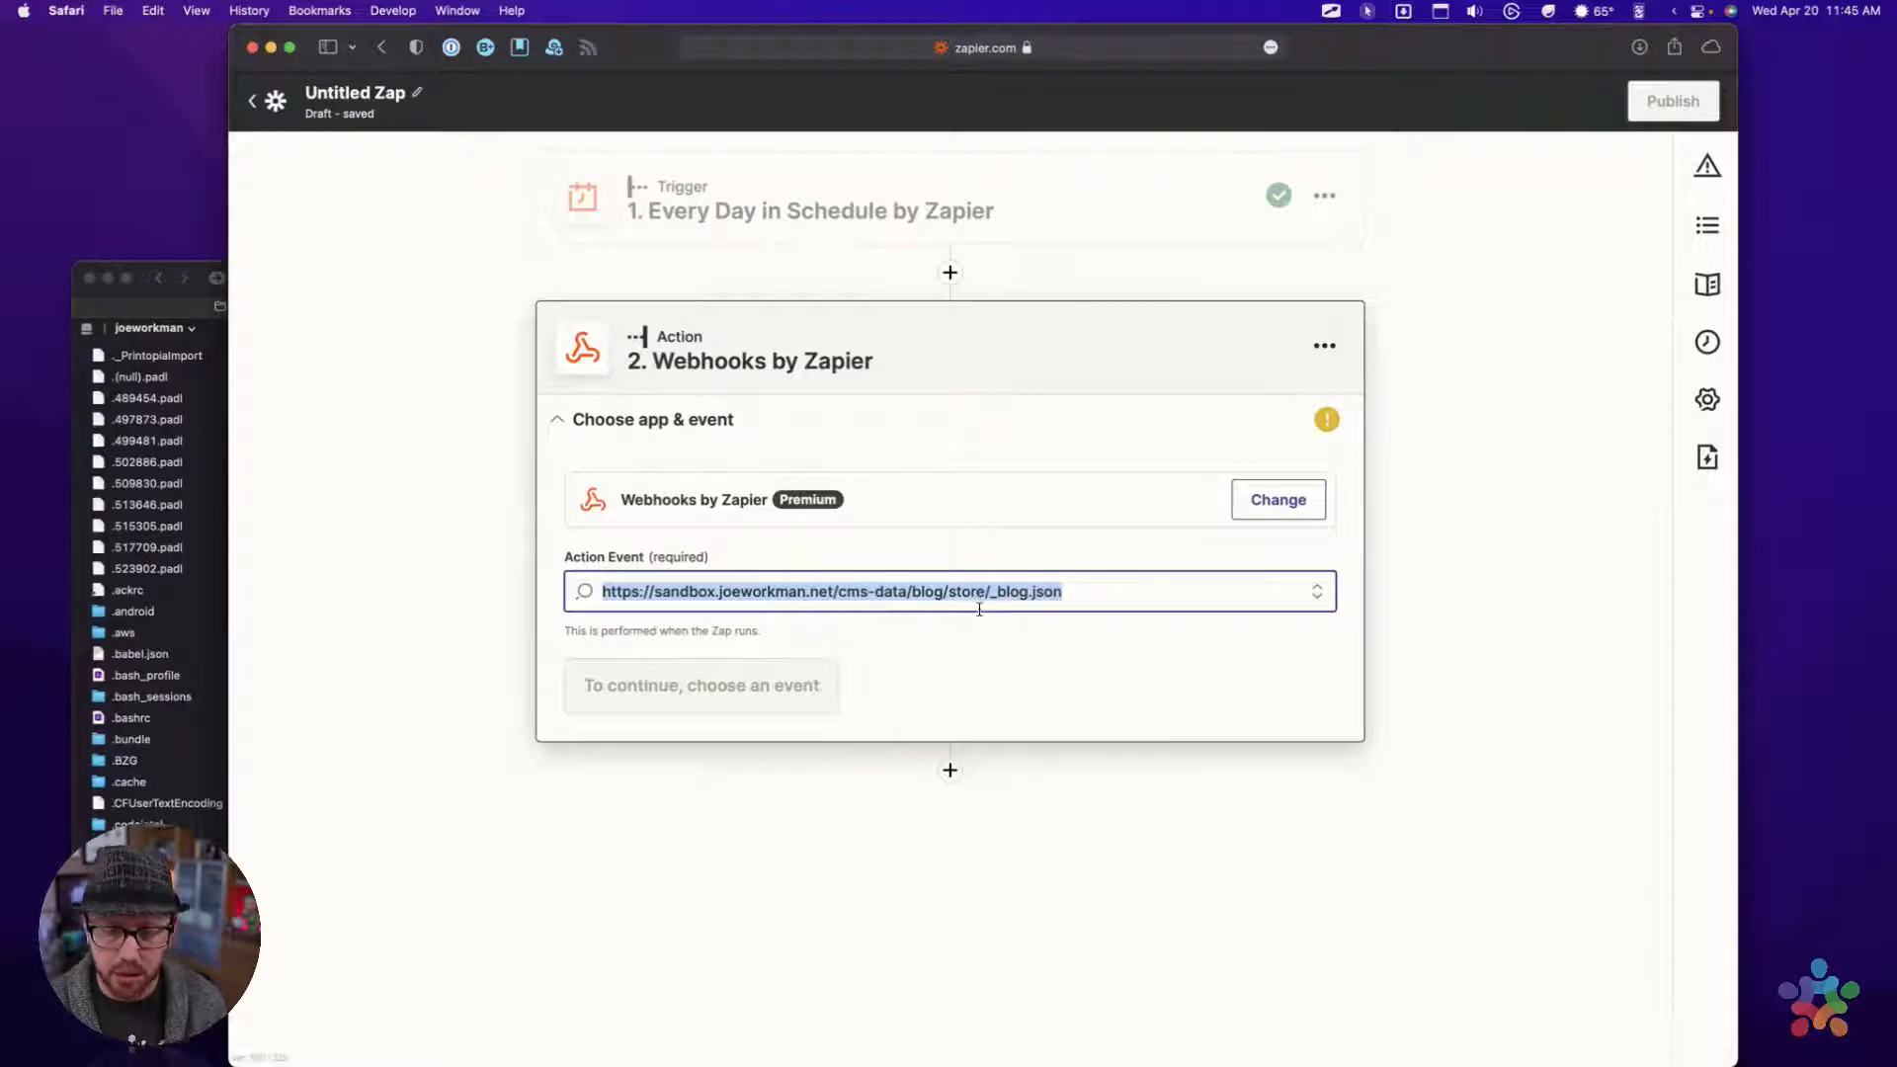
click(1076, 608)
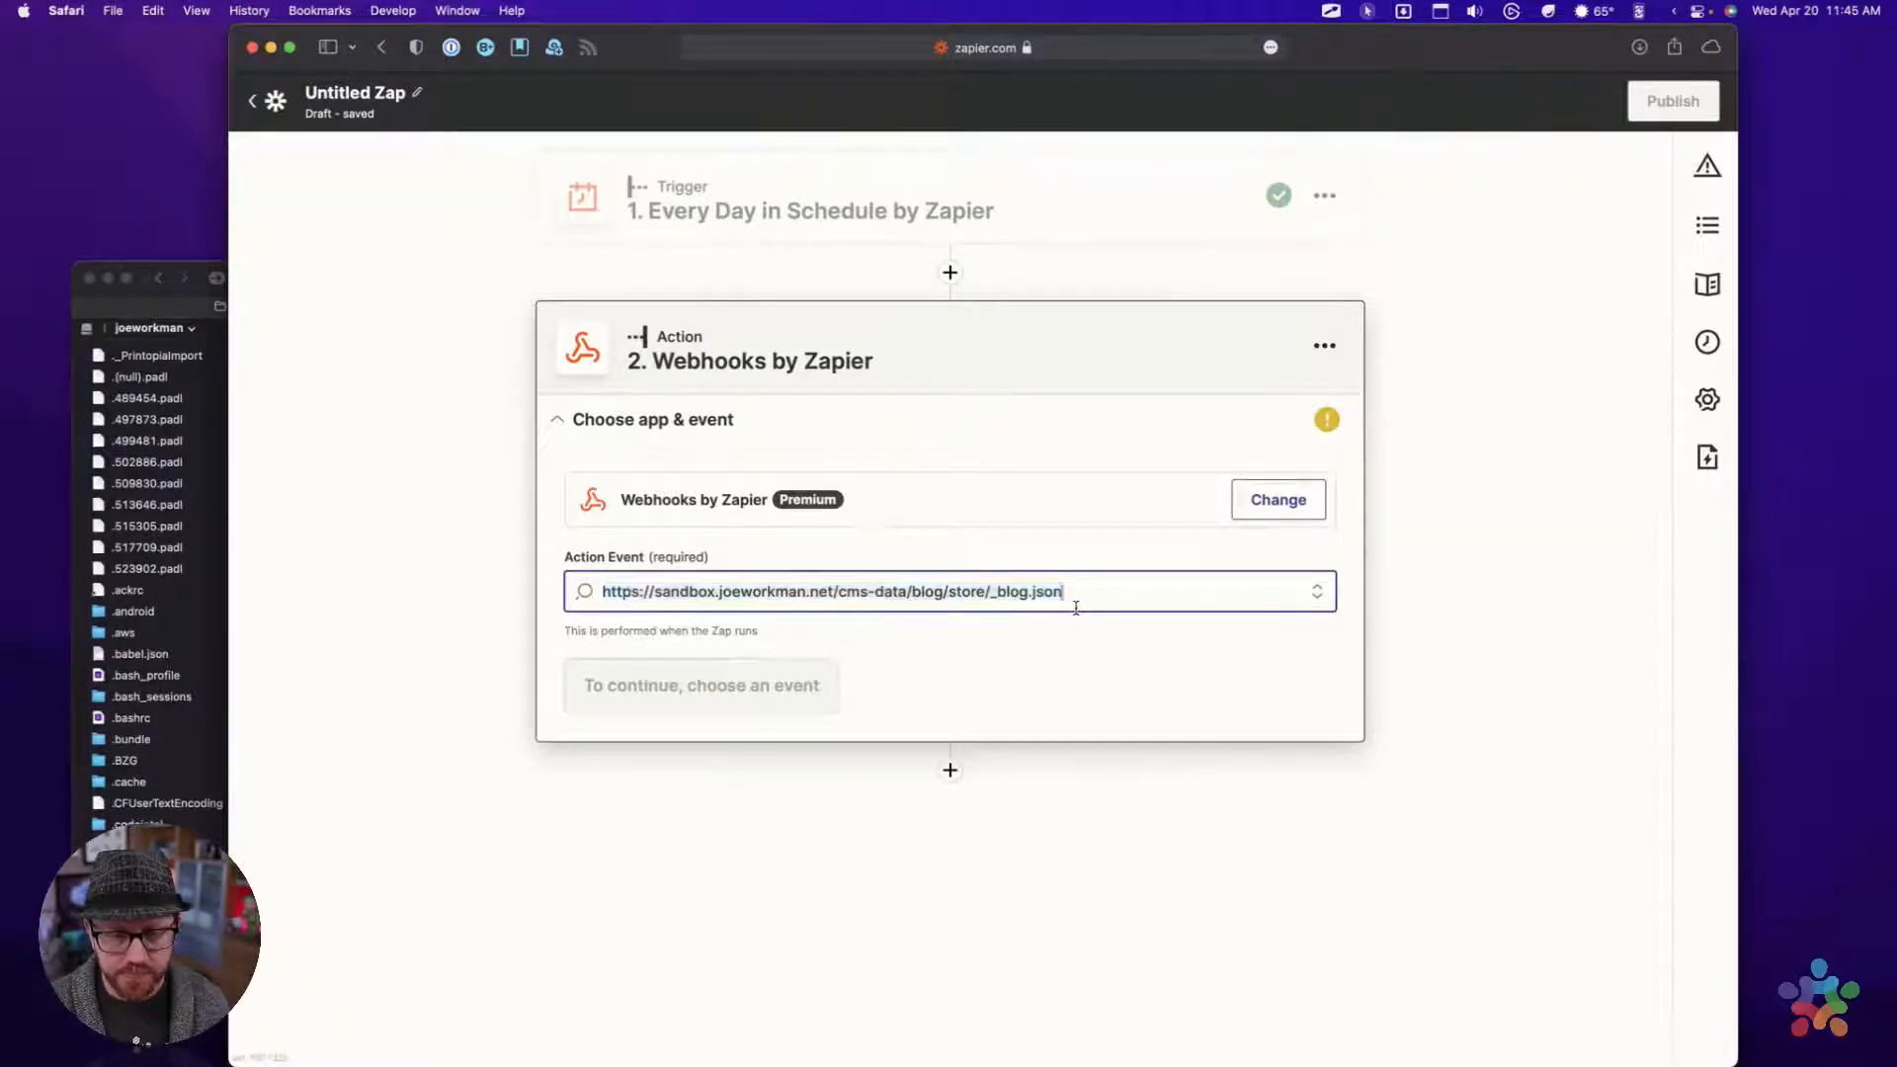
key(super+a)
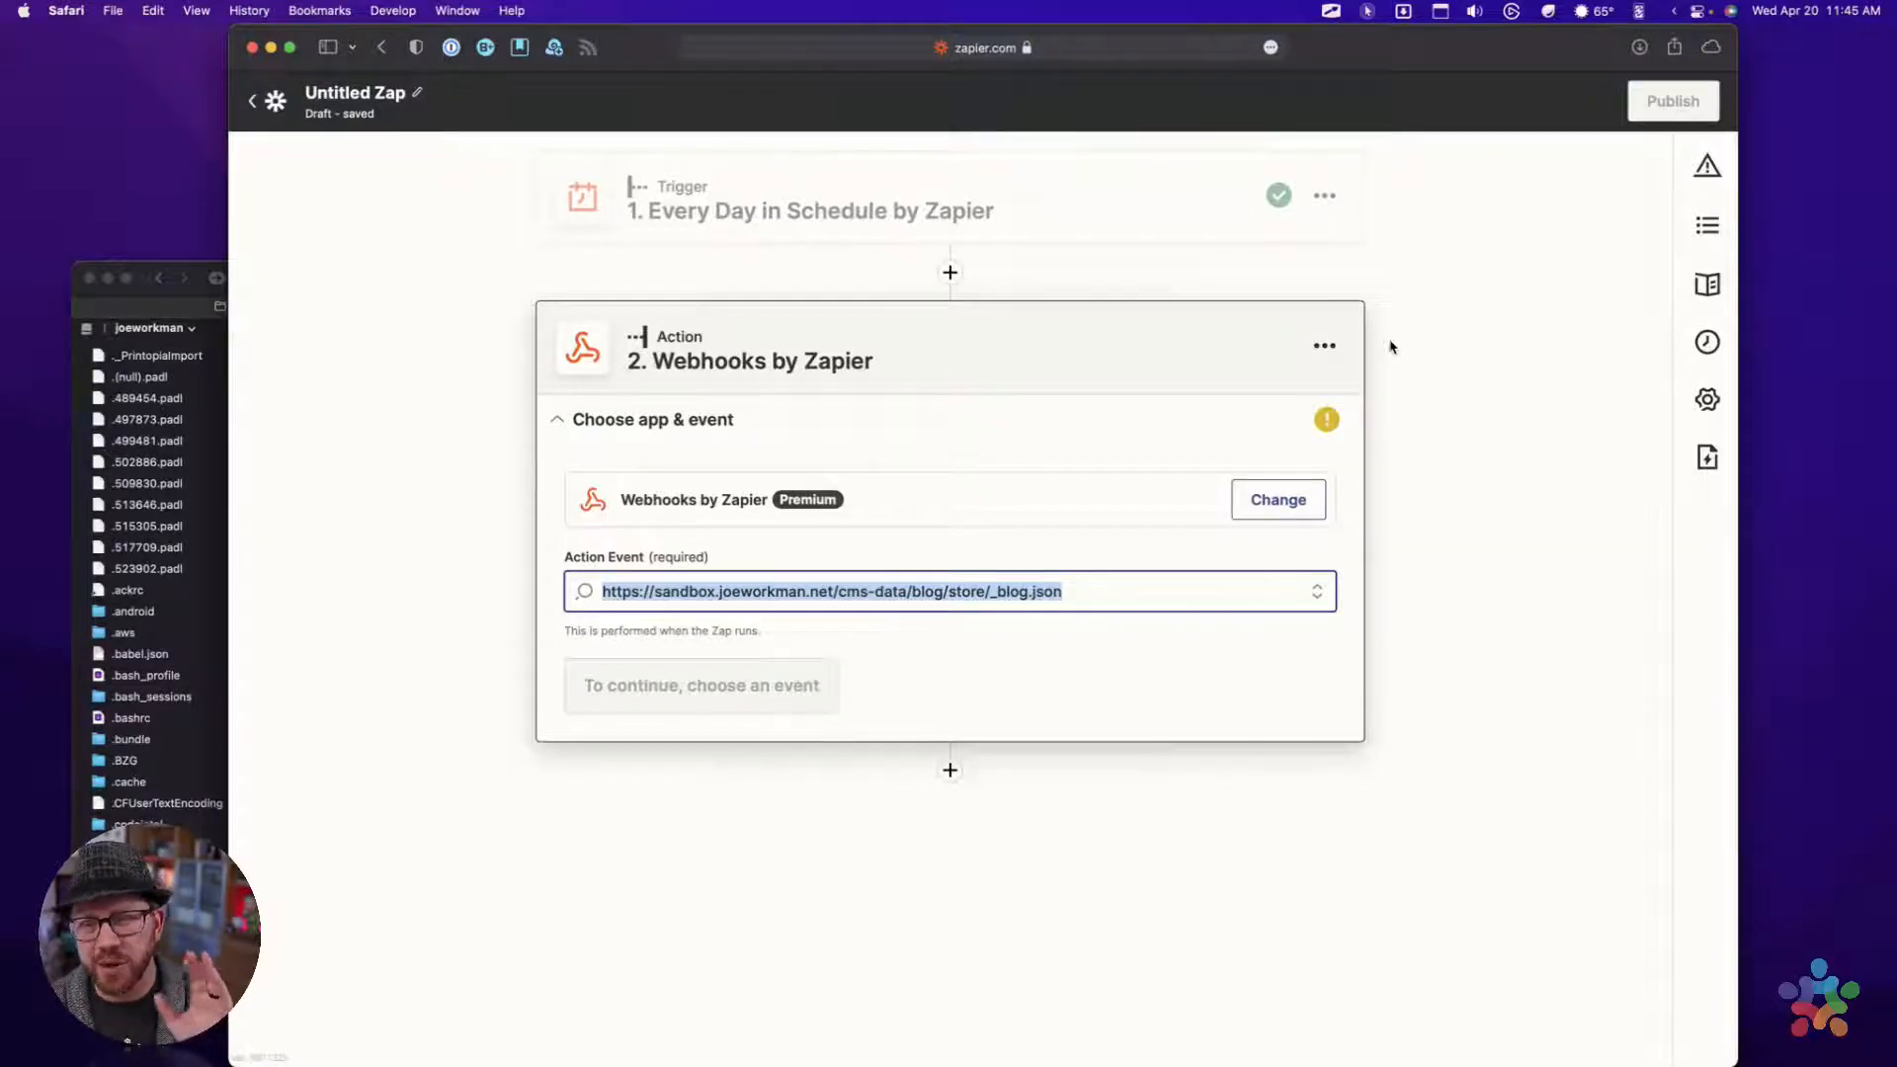
Delete the Webhooks by Zapier action from the Zap's second step
click(1324, 346)
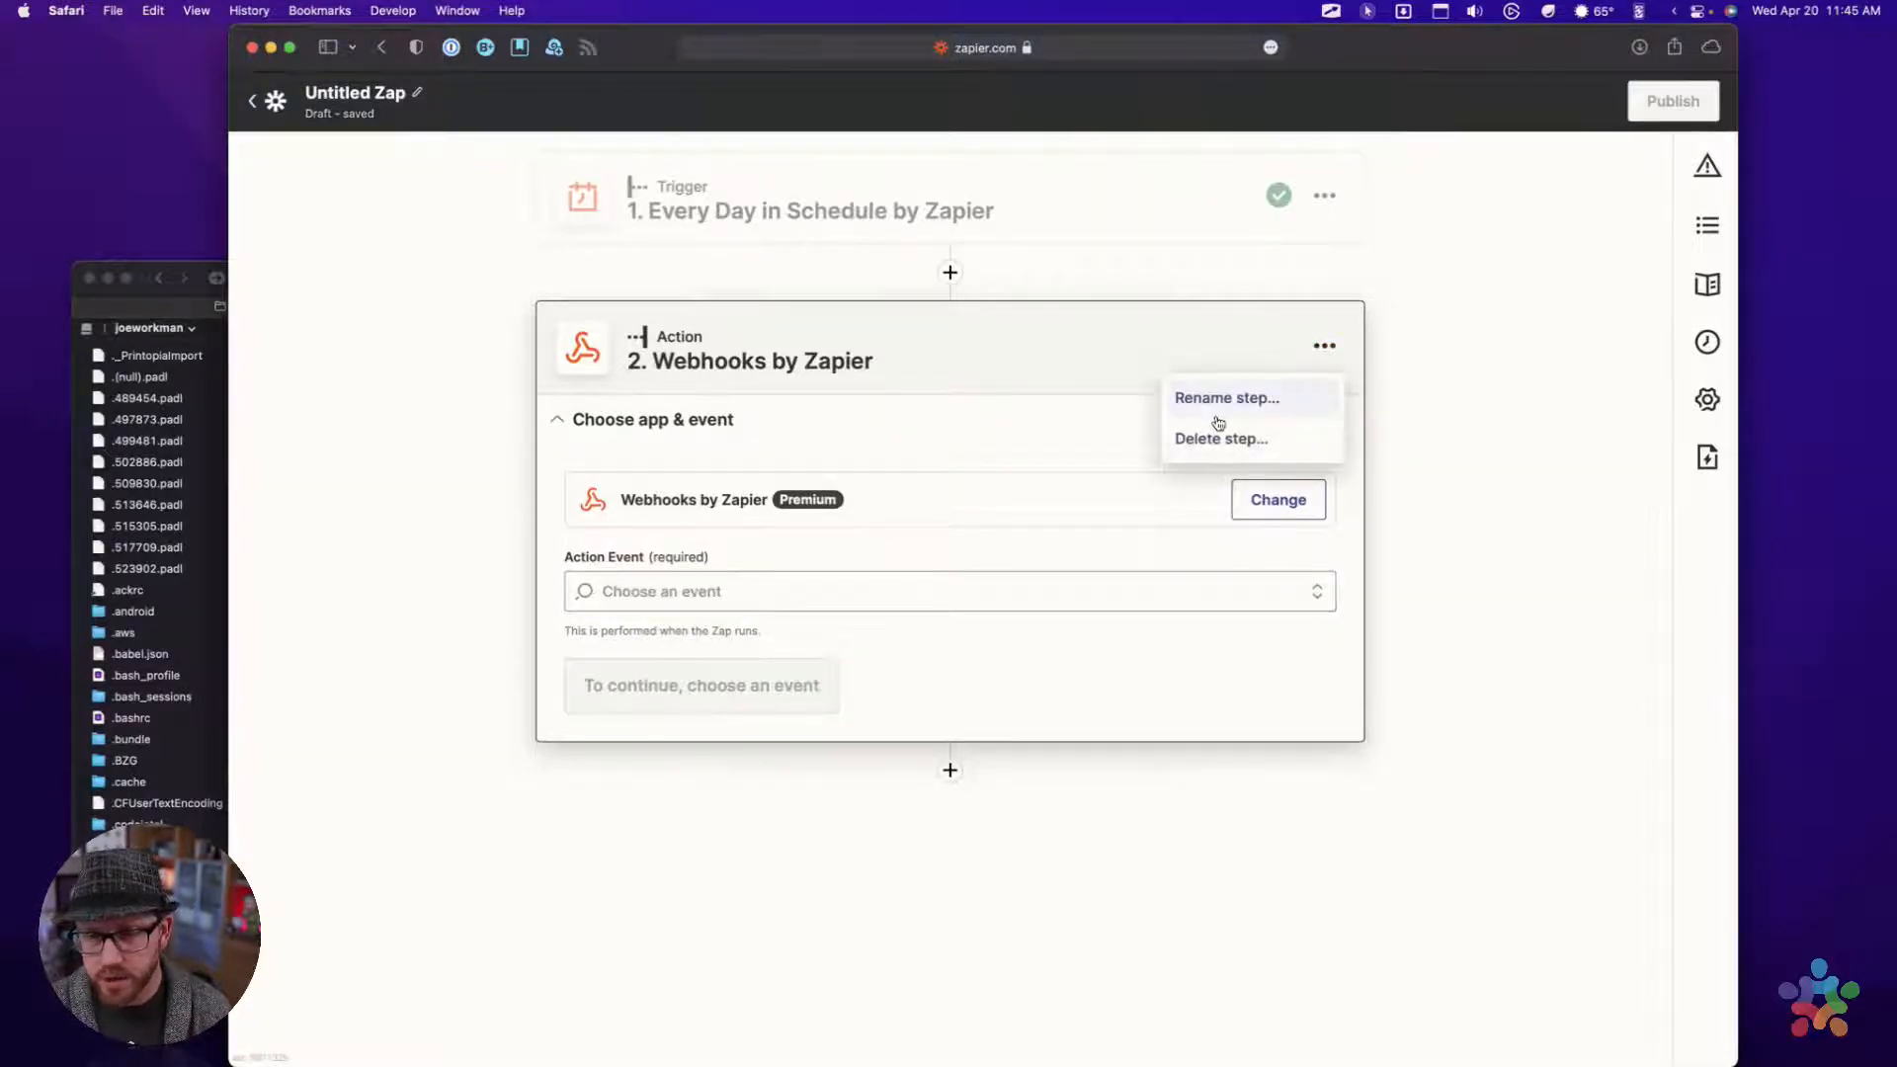
click(1217, 439)
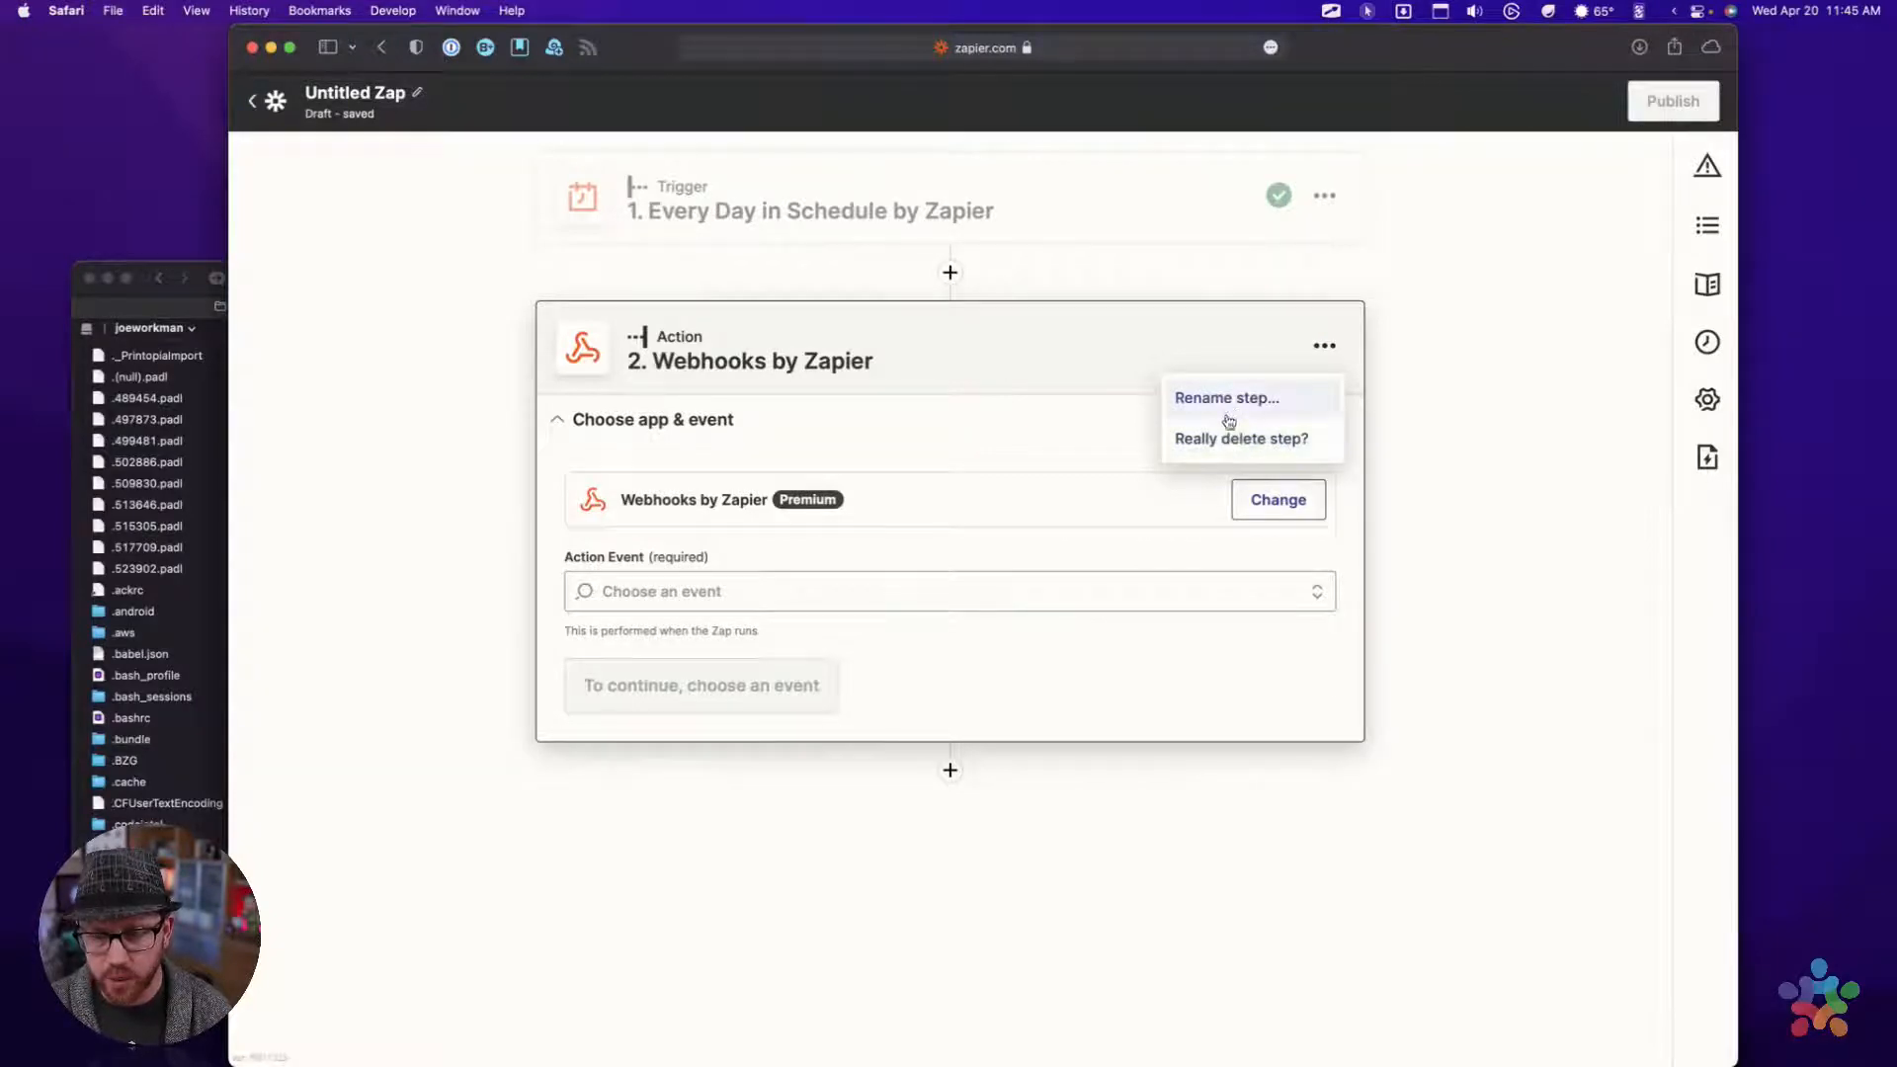
click(1223, 441)
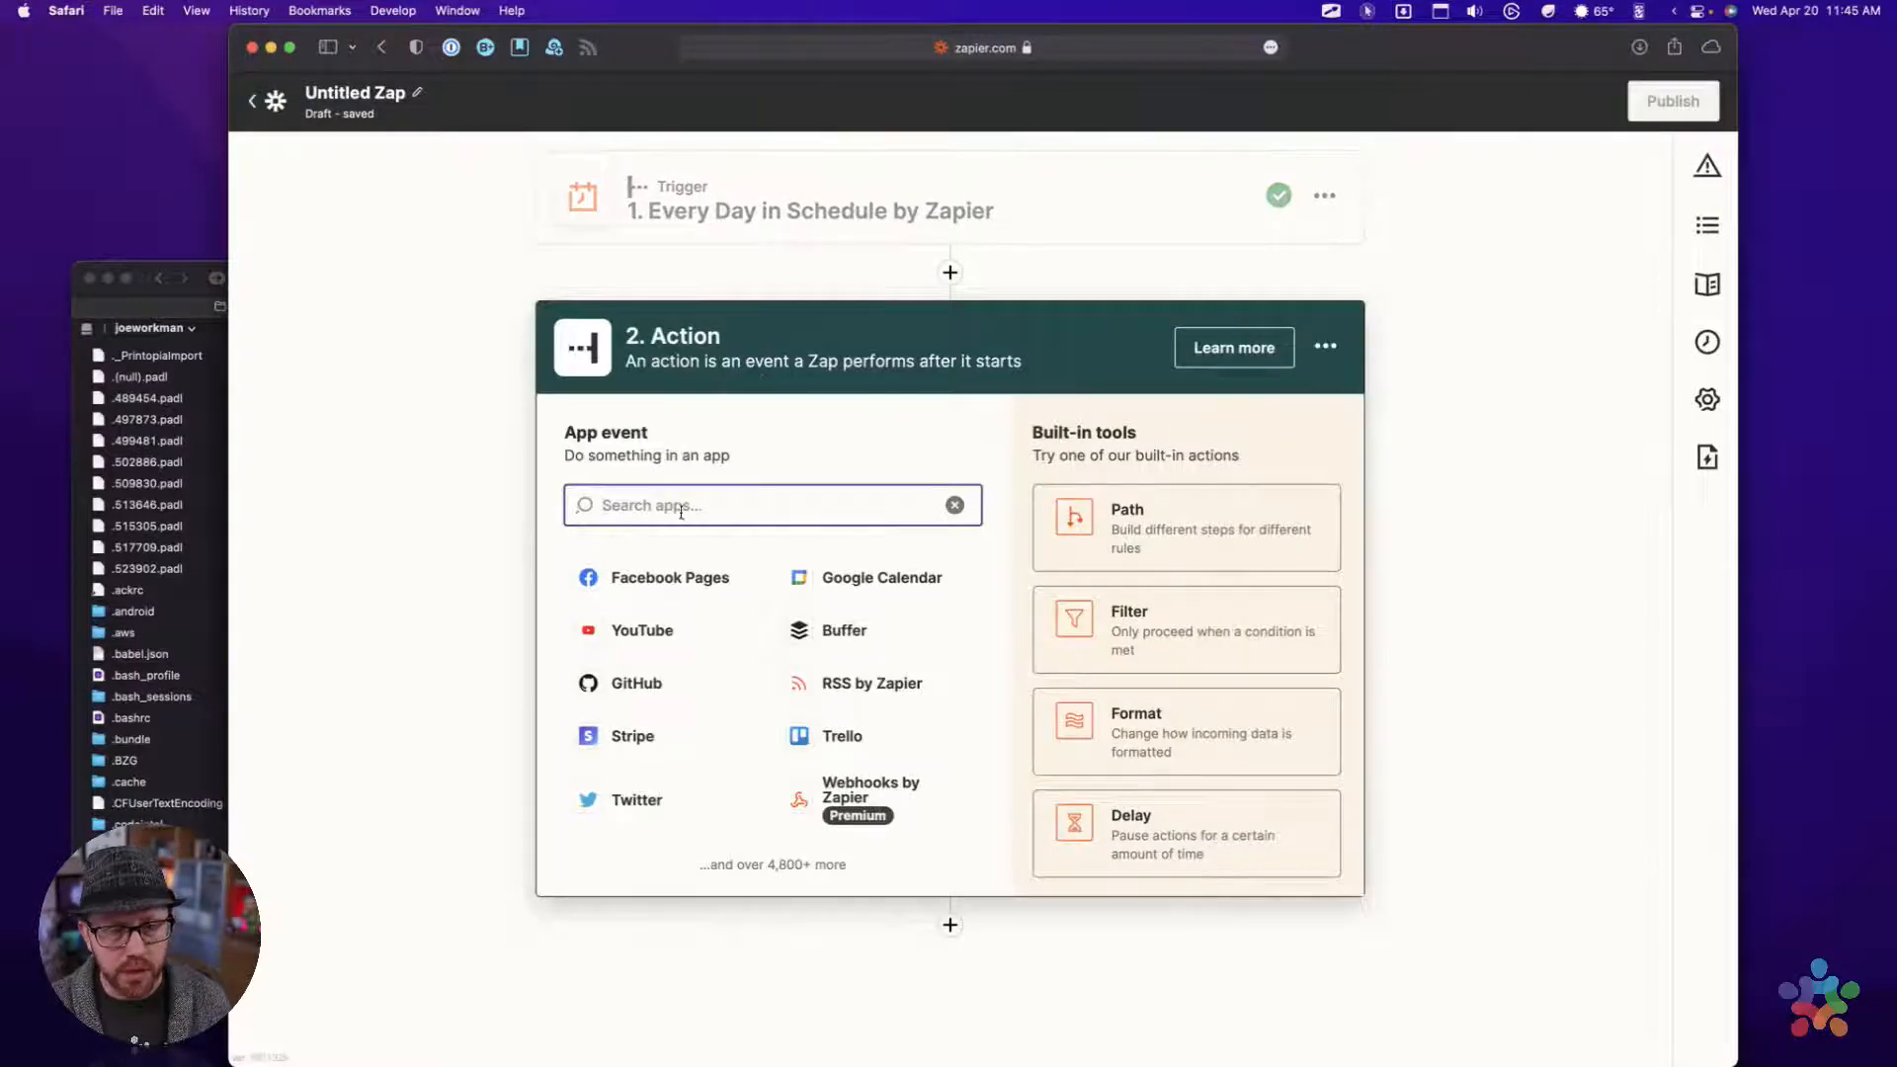
Choose Code by Zapier for the second step and continue with Run Javascript as its action event
text(Code)
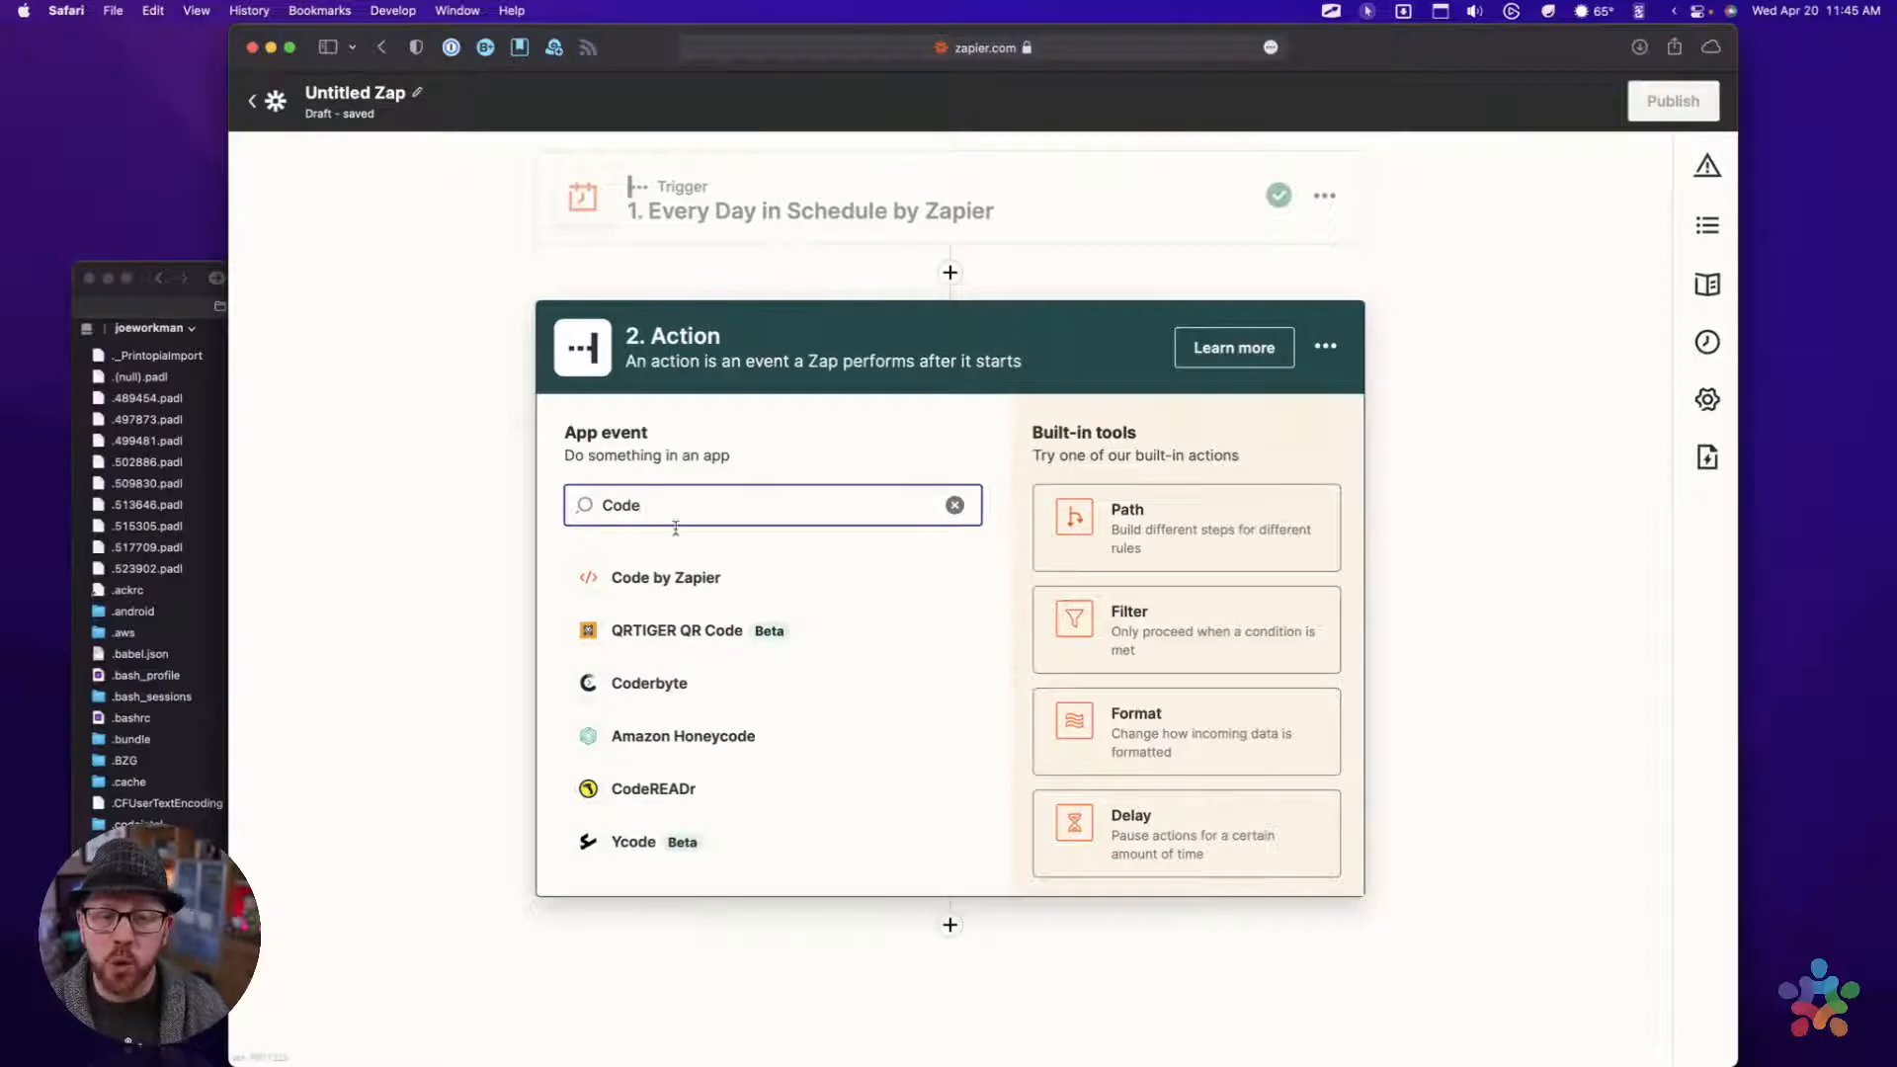
click(661, 580)
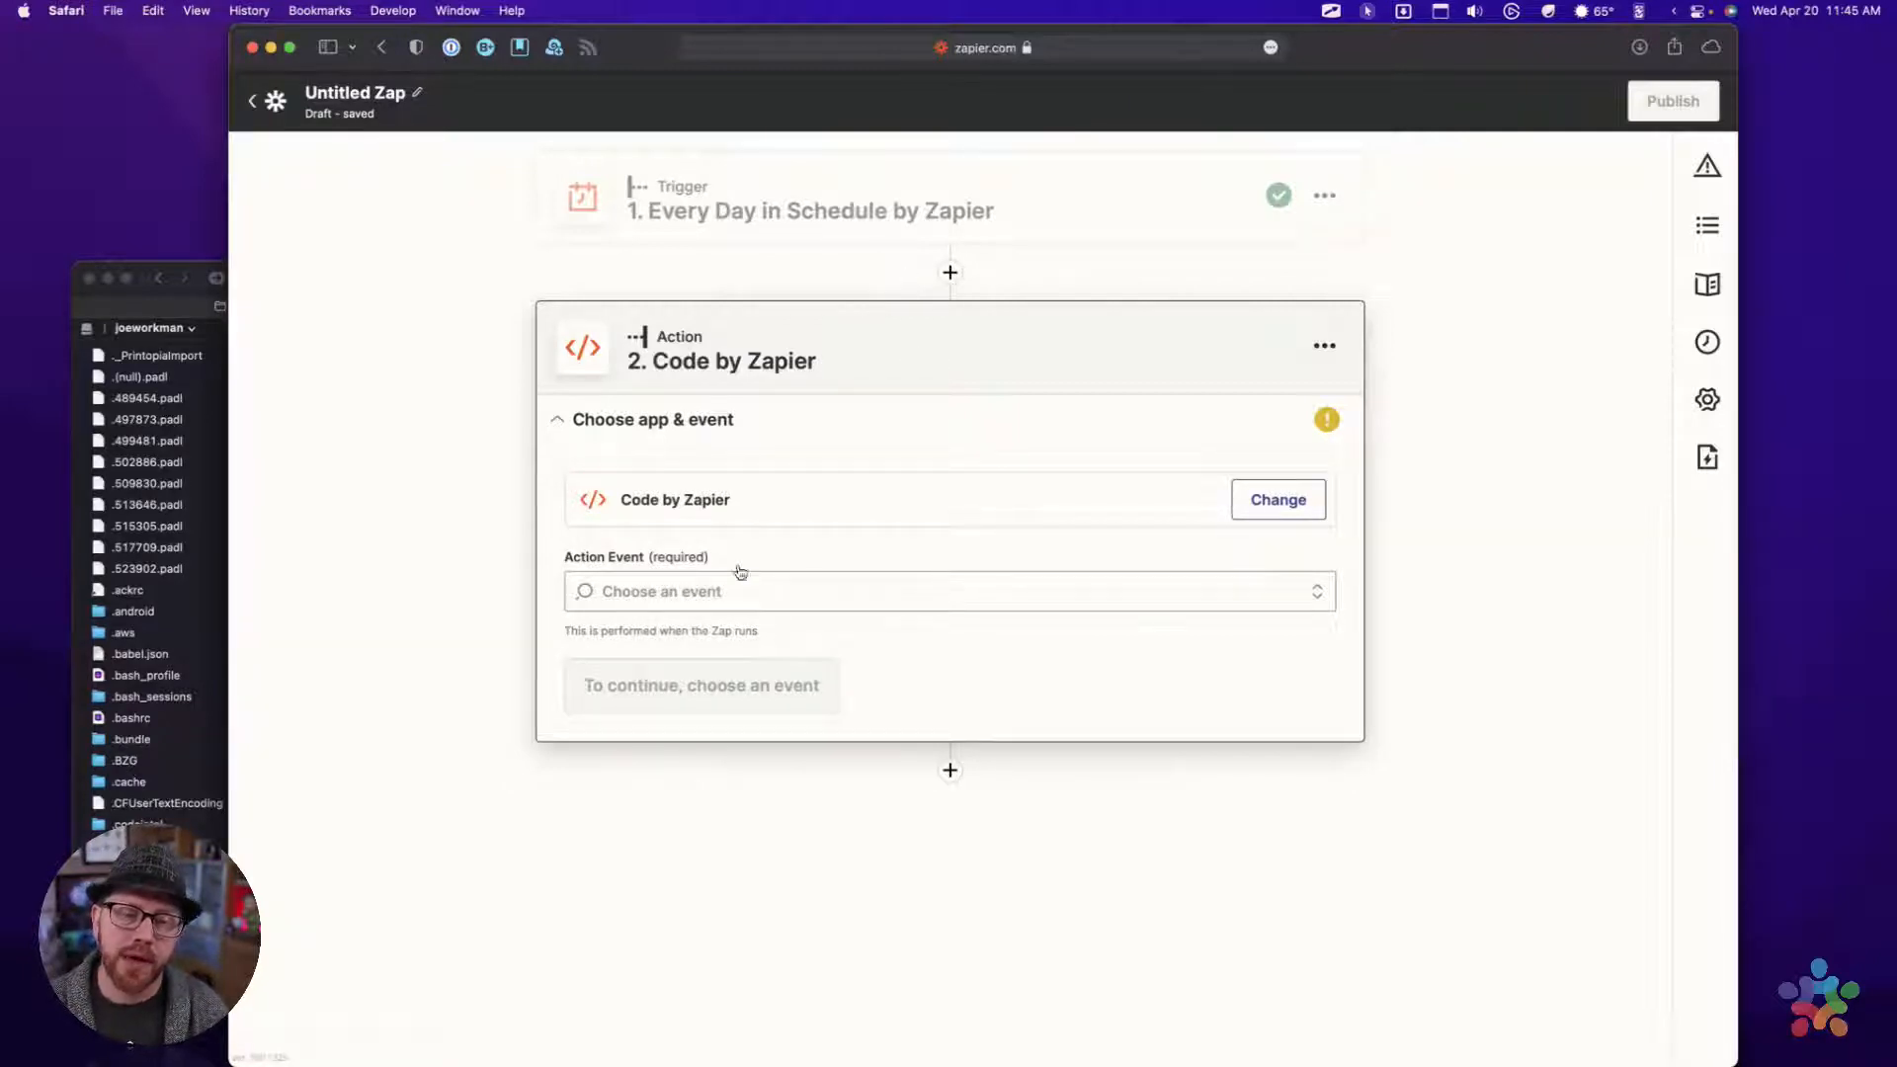
click(662, 592)
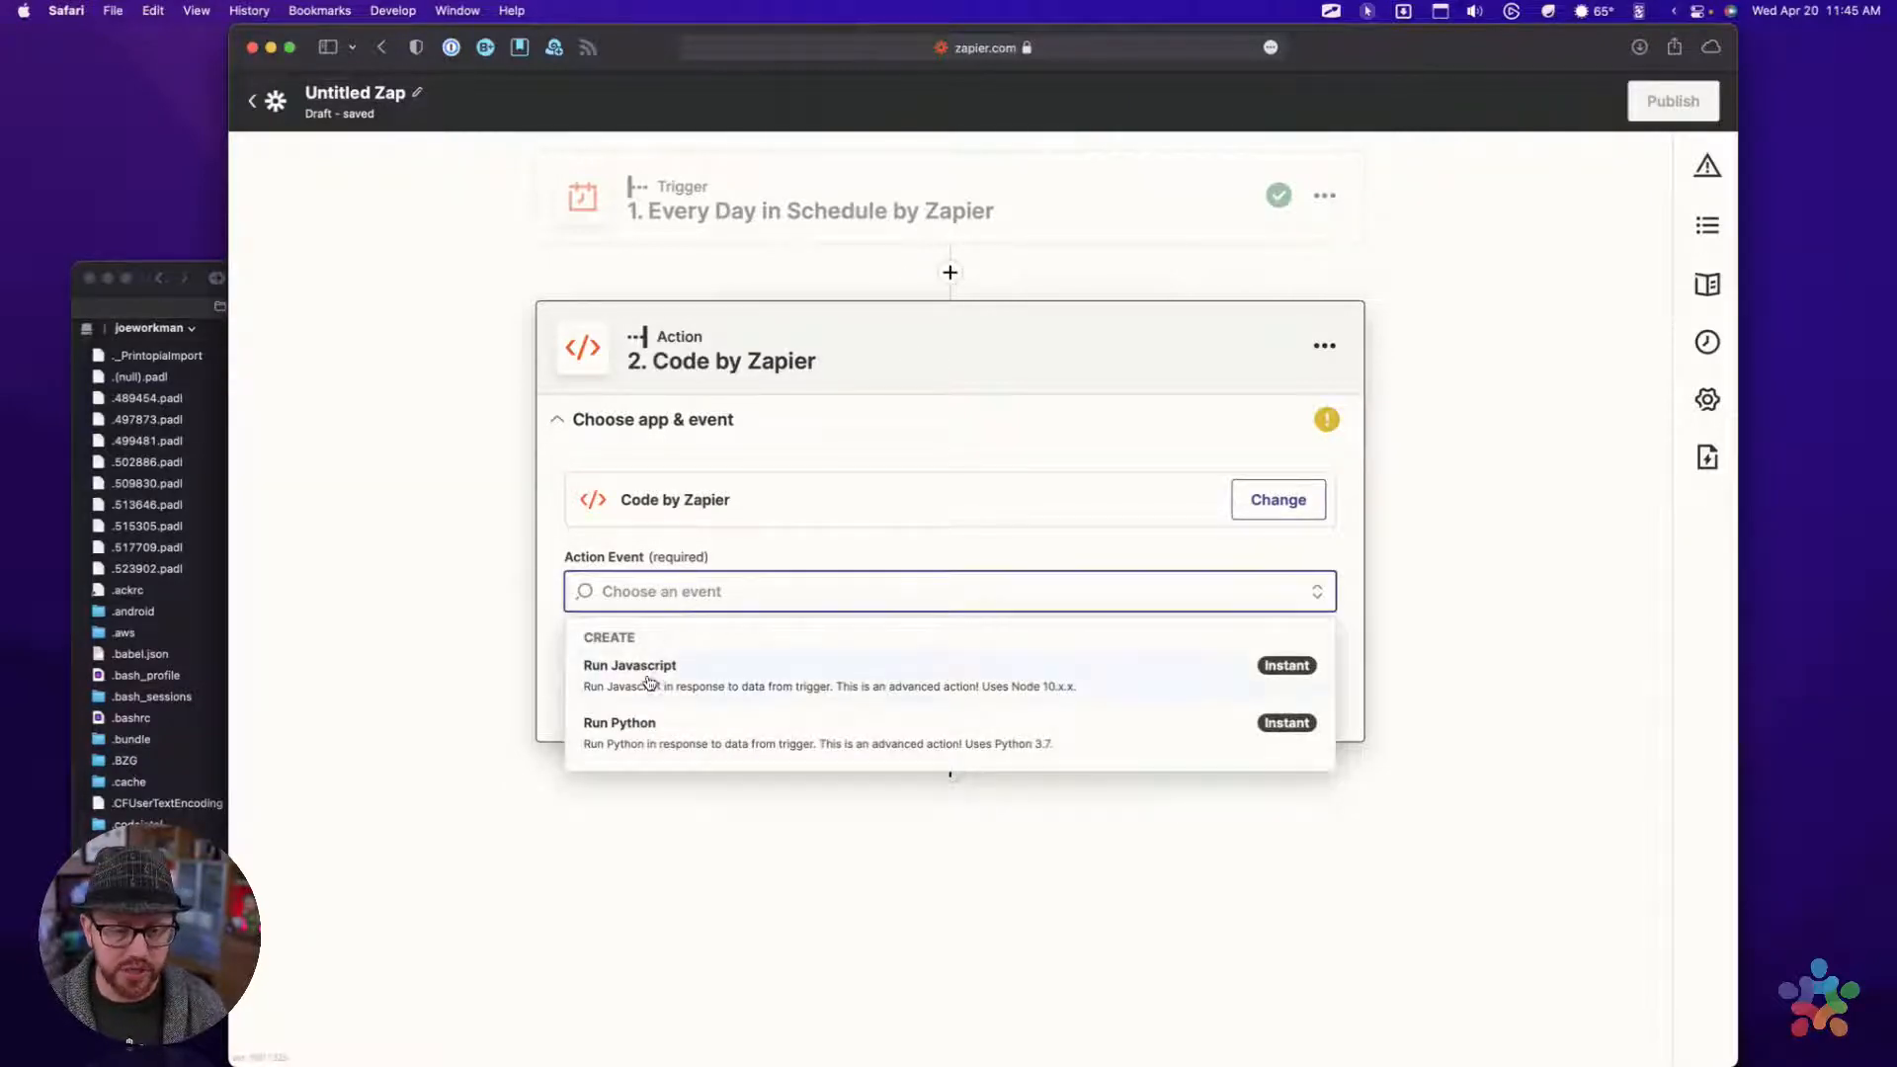
click(649, 683)
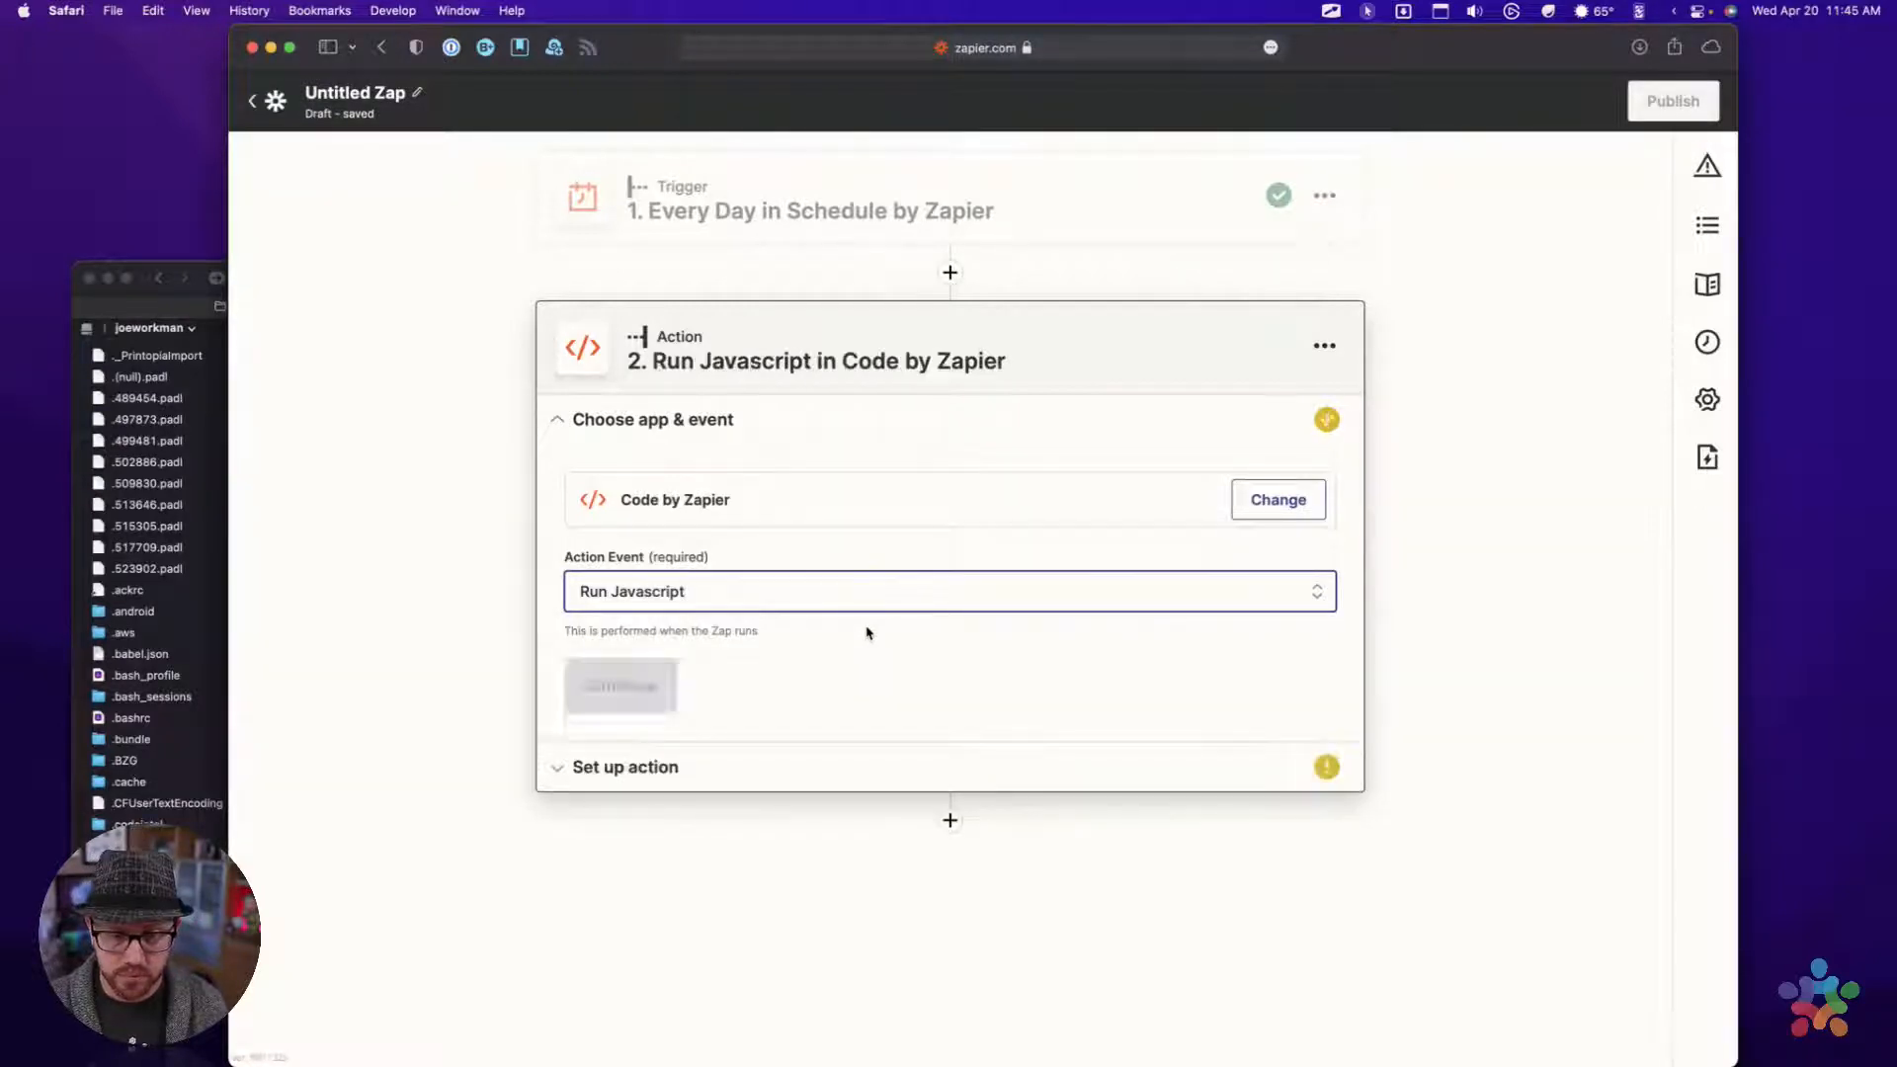
click(608, 685)
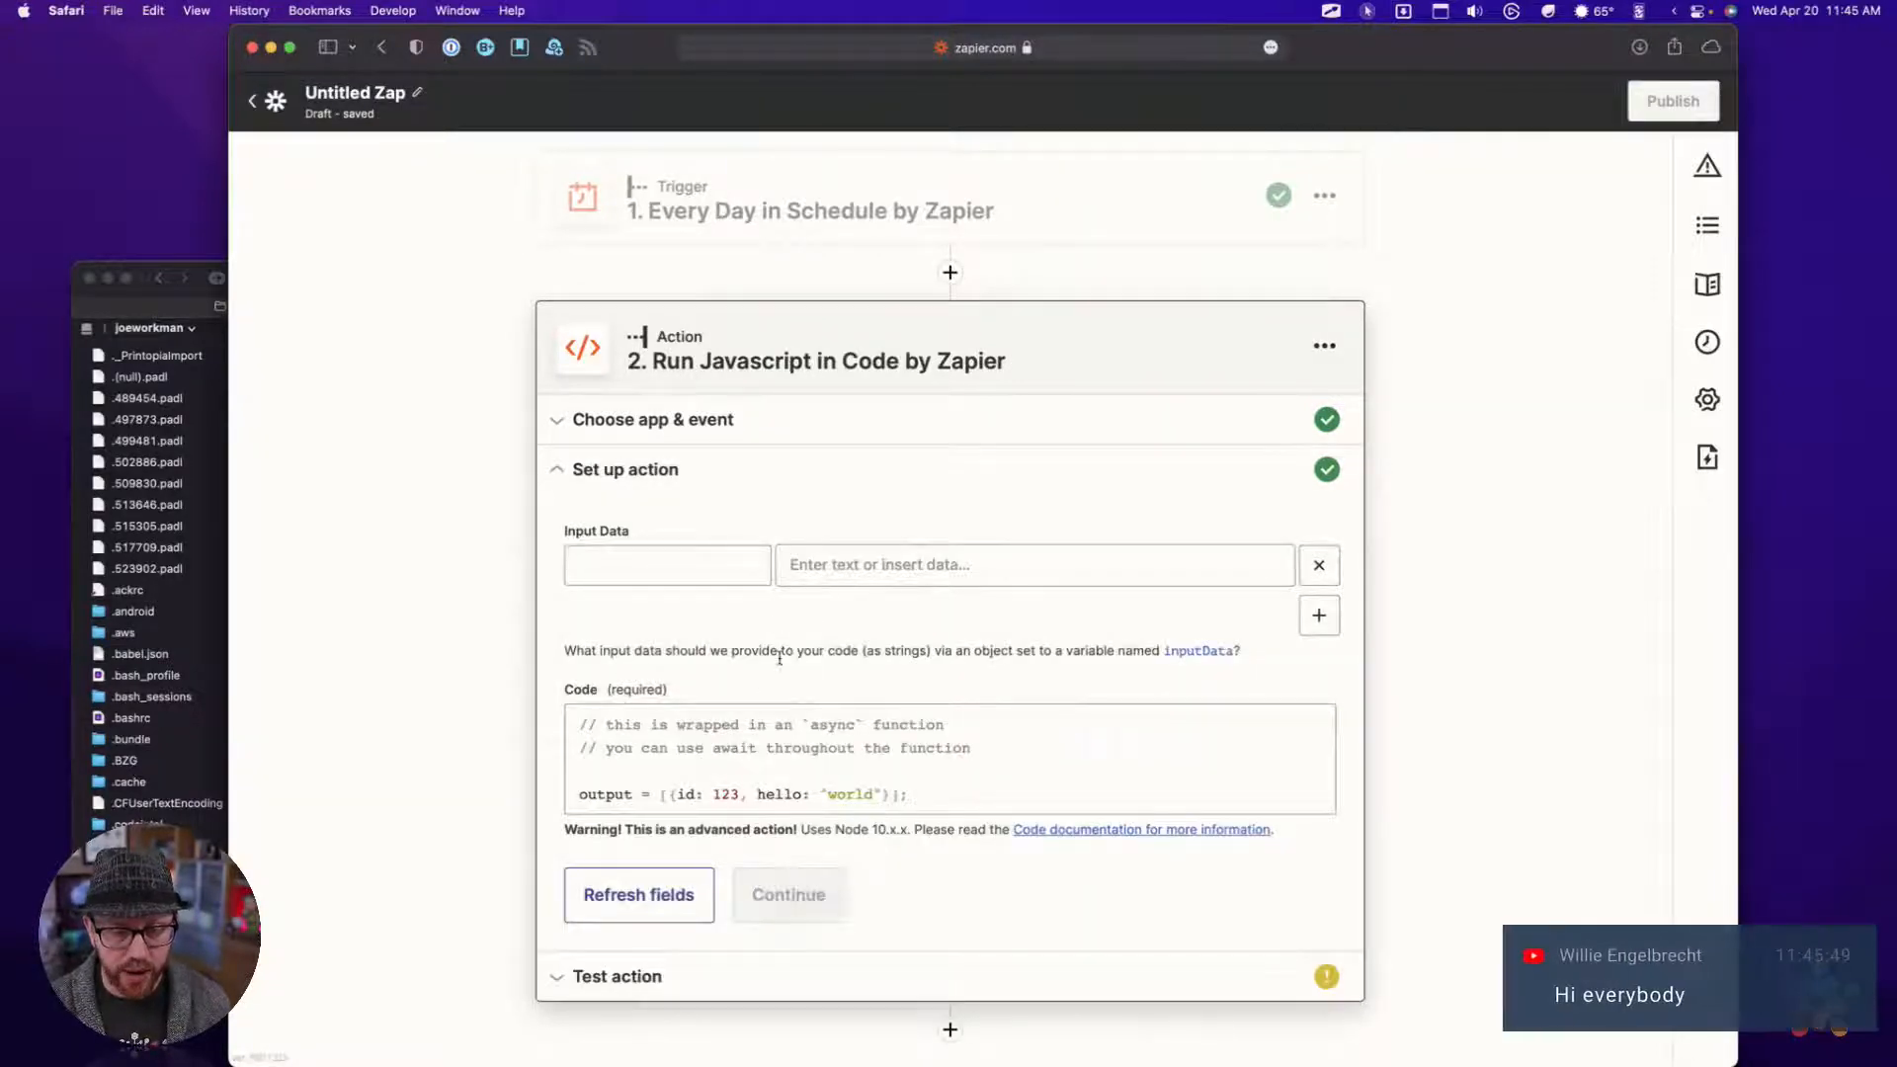
Copy all the code from the total-cms-get-random-post.js gist and replace the default code in the Run Javascript action with it
scroll(779, 664, down, 2)
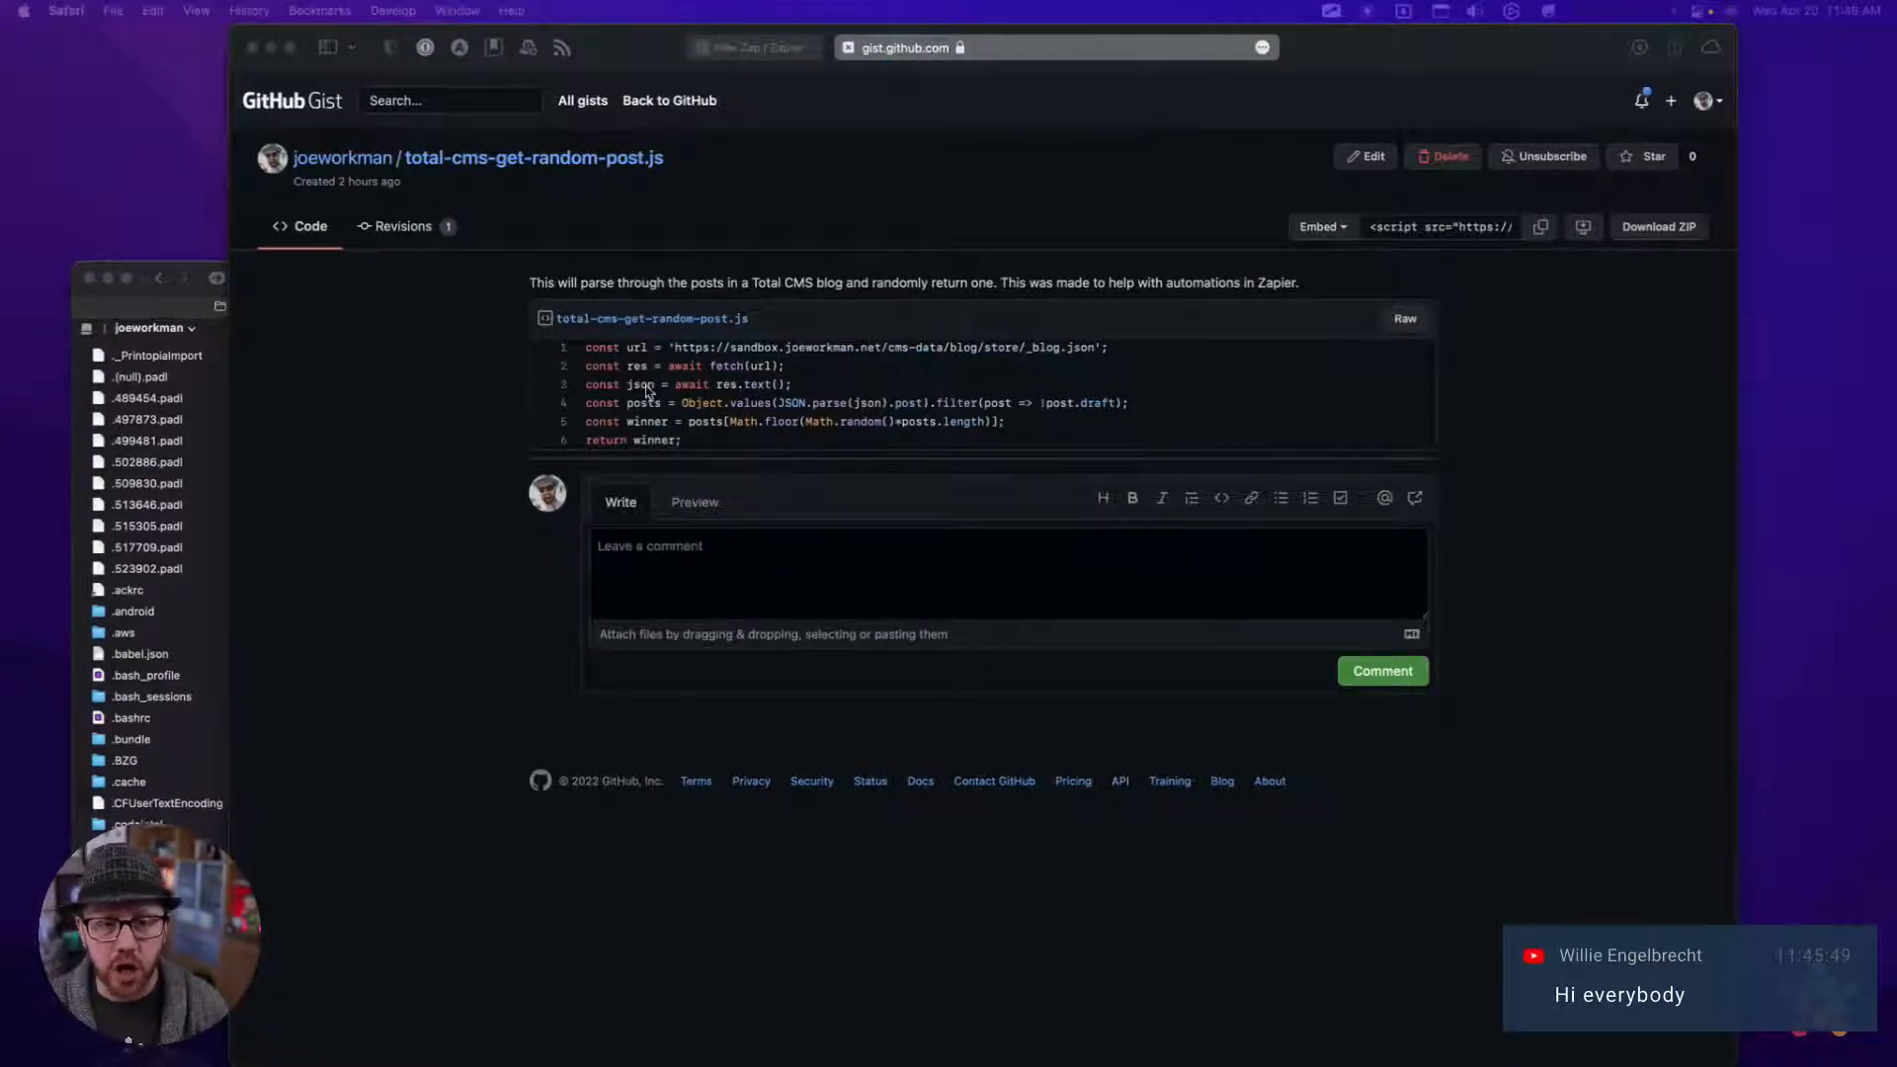
drag(585, 348, 739, 450)
key(super+c)
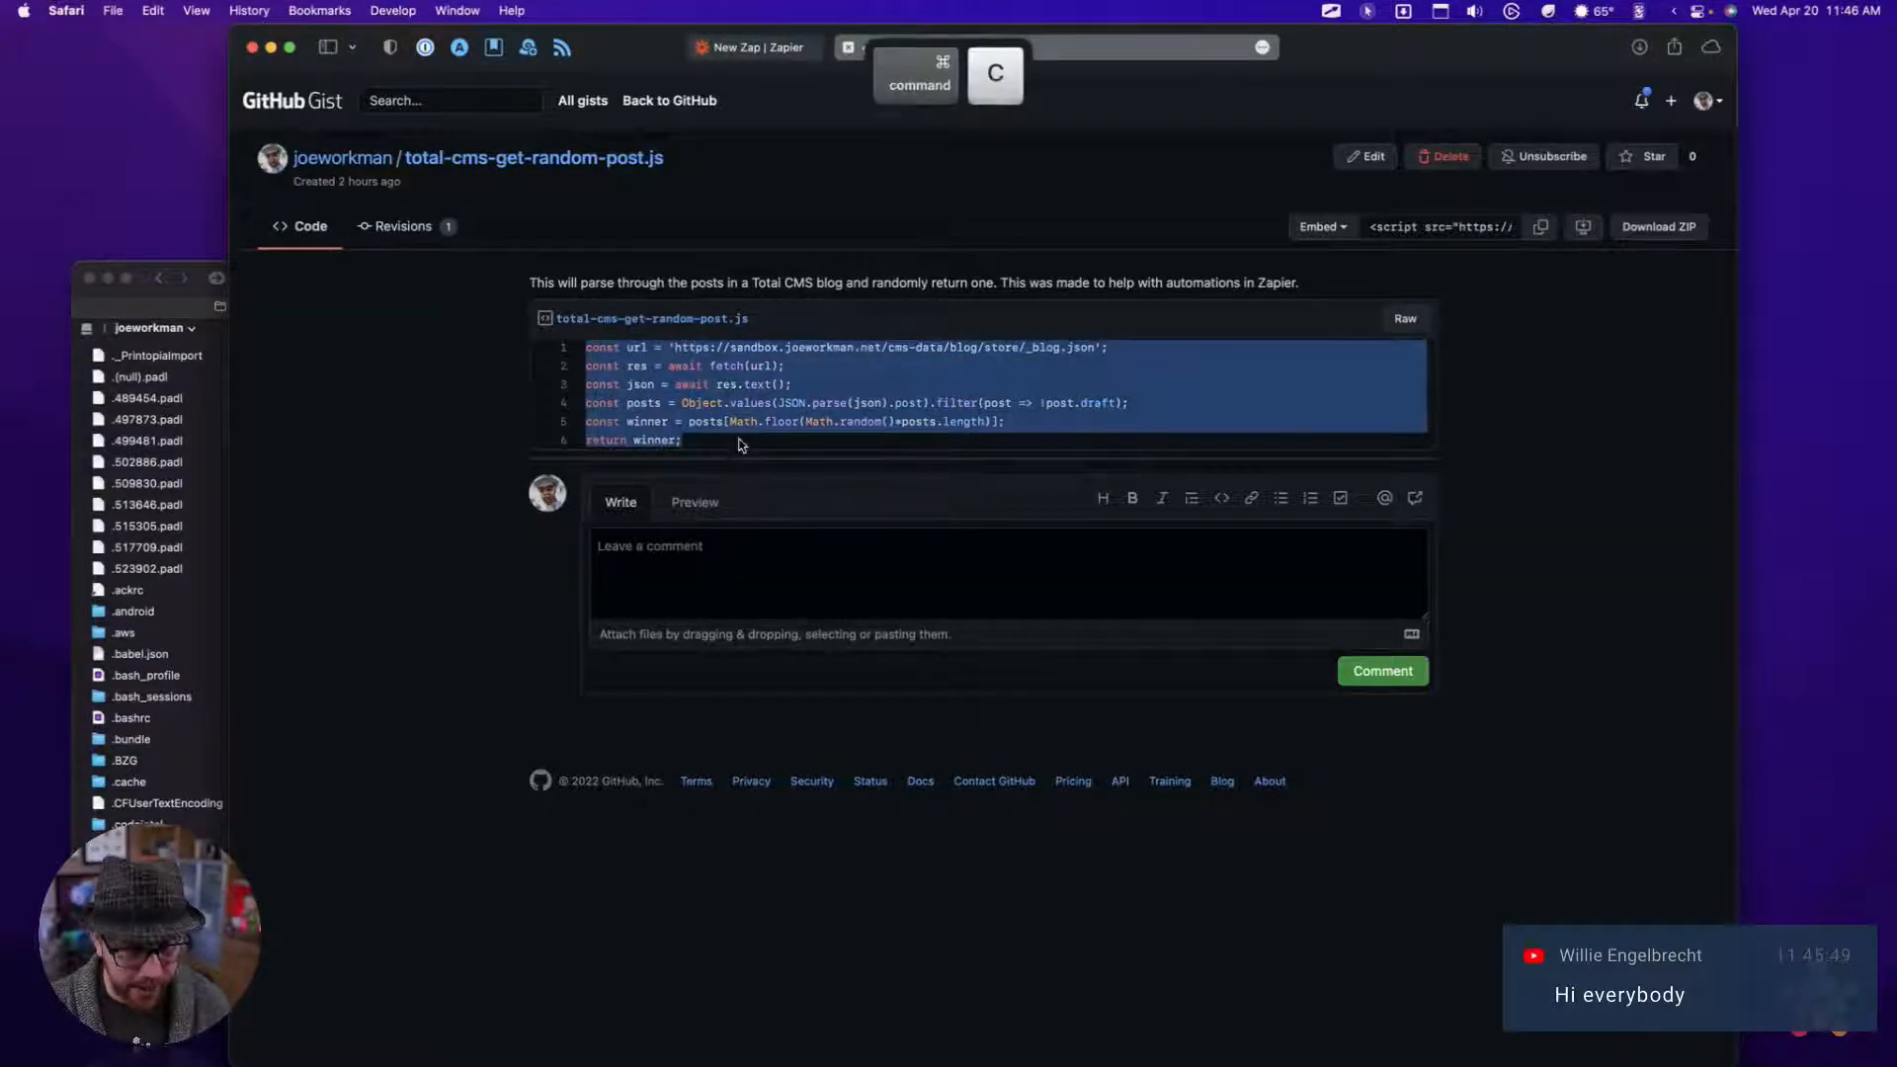
click(758, 48)
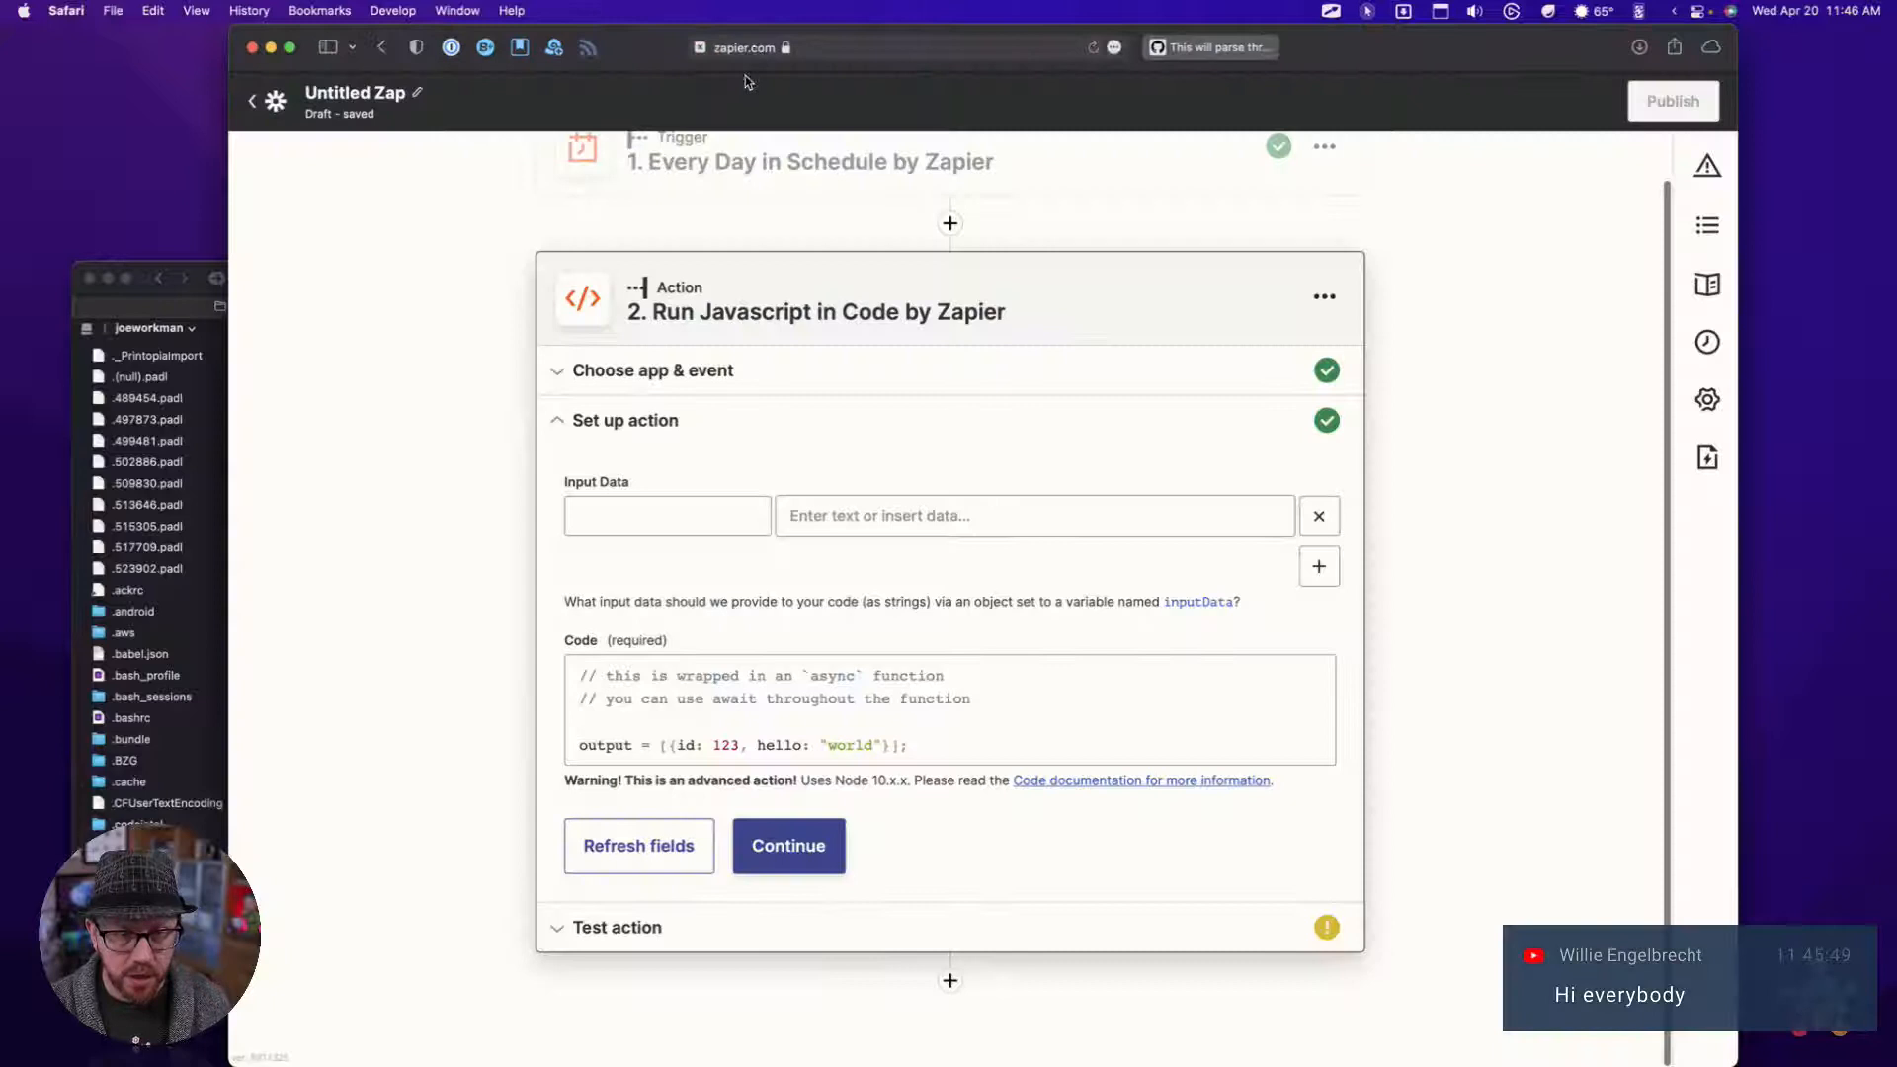
click(695, 742)
key(super+a)
key(BackSpace)
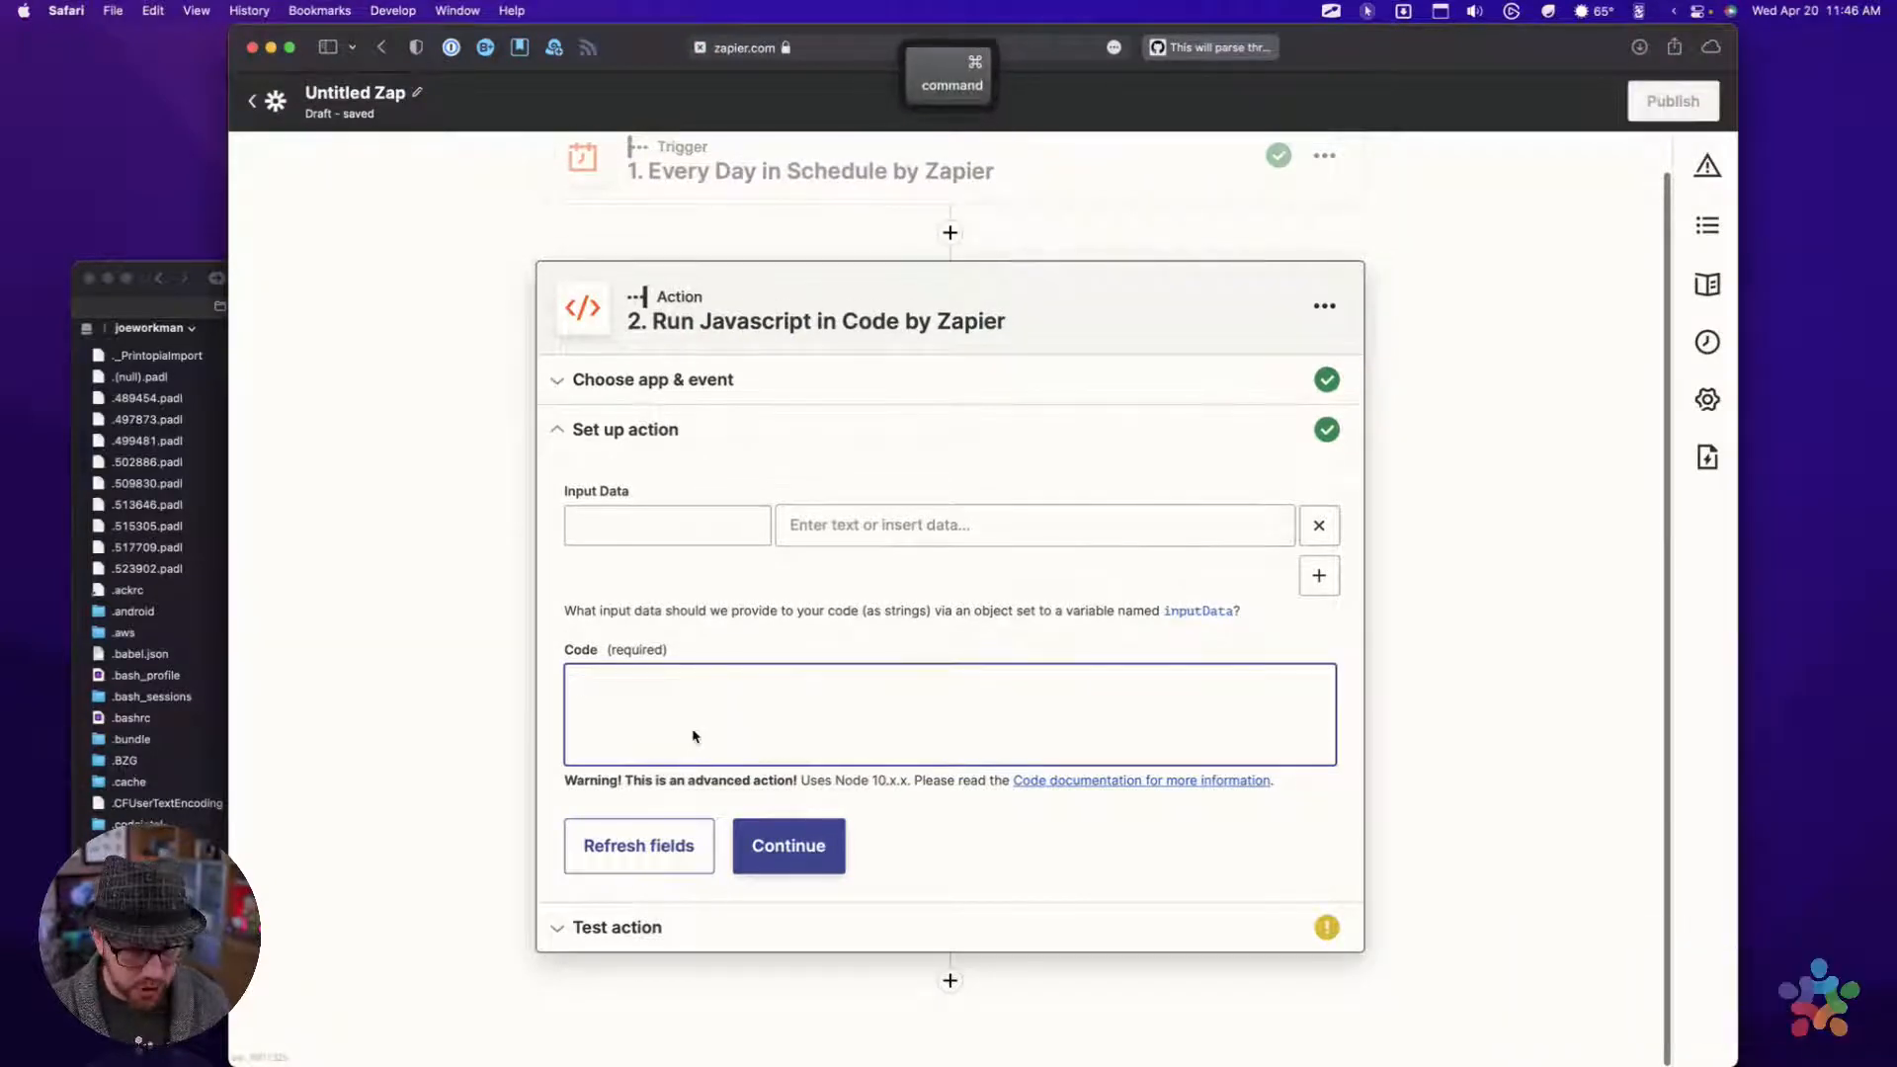
key(super+v)
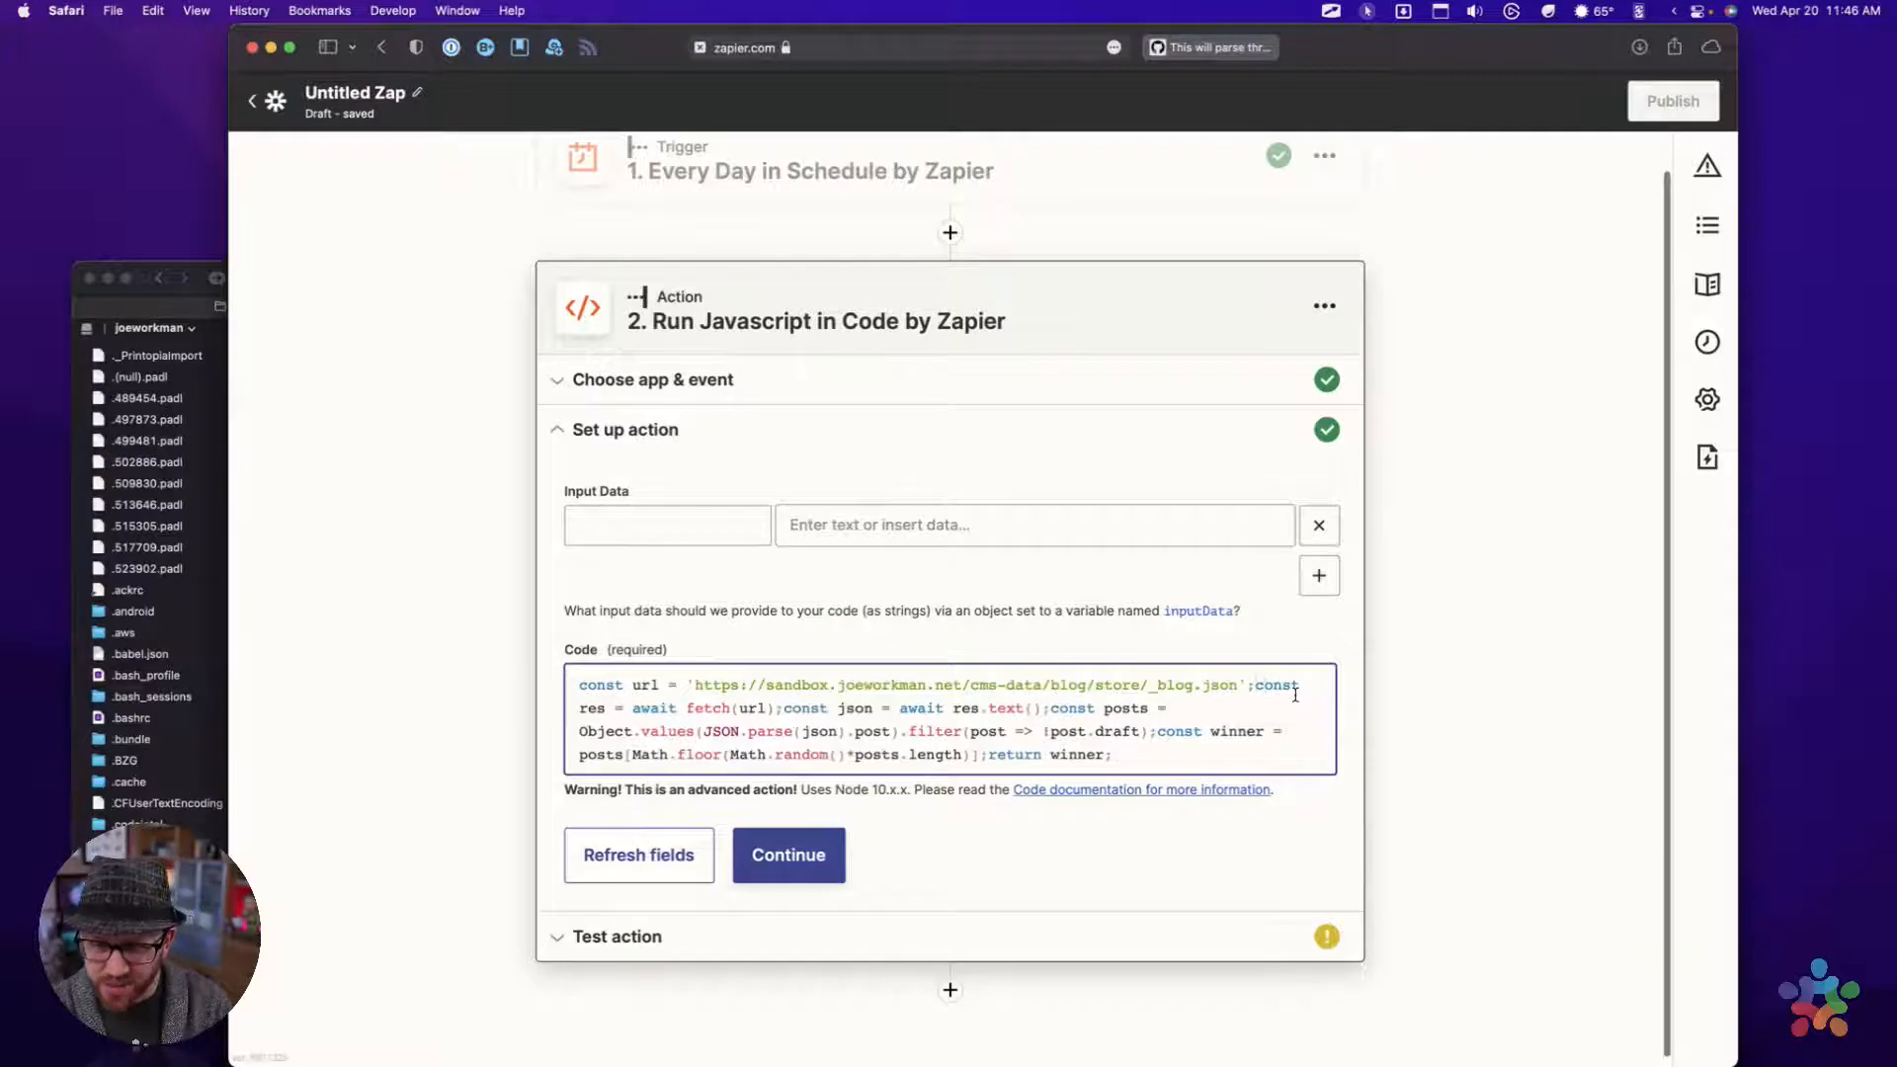
Break the pasted code so that the res, json and posts declarations each start on their own line
key(Return)
key(alt+Right)
key(alt+Right)
key(alt+Right)
key(alt+Right)
key(alt+Right)
key(alt+Right)
key(alt+Right)
key(alt+Right)
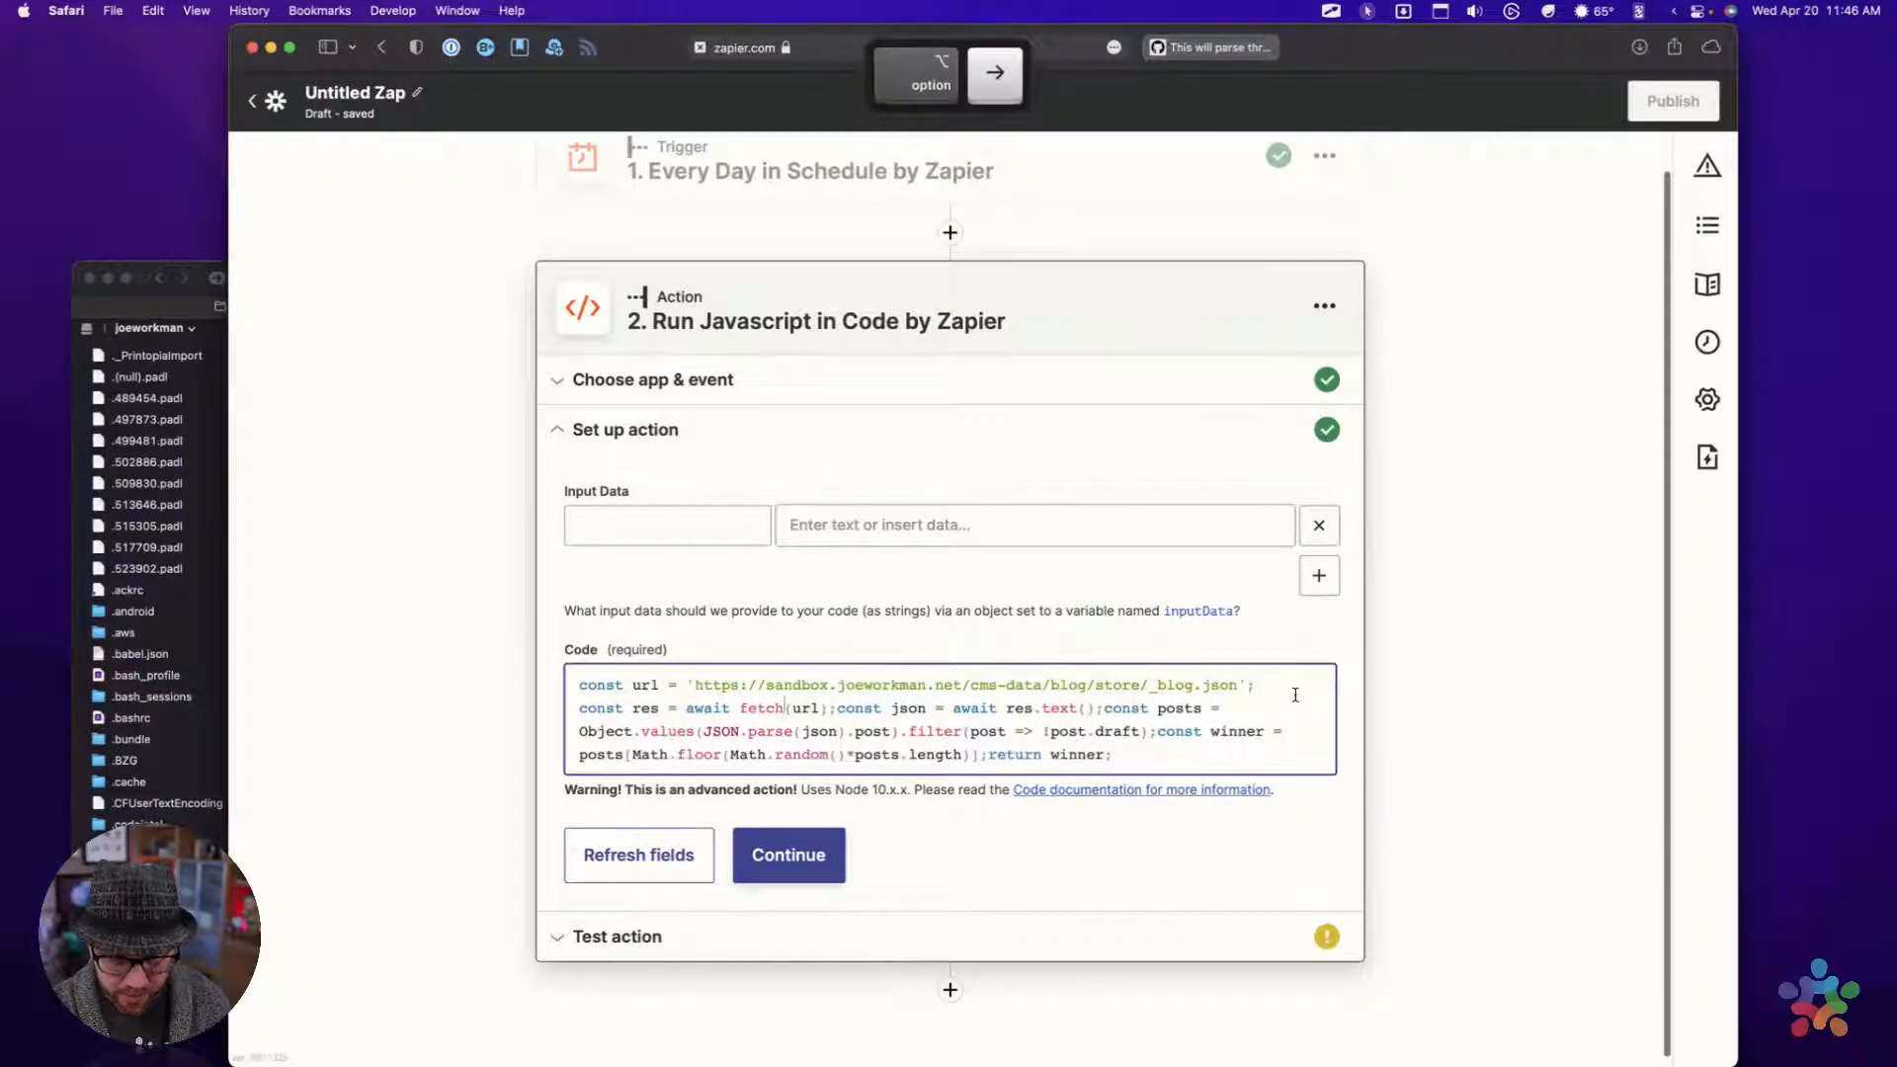
key(Return)
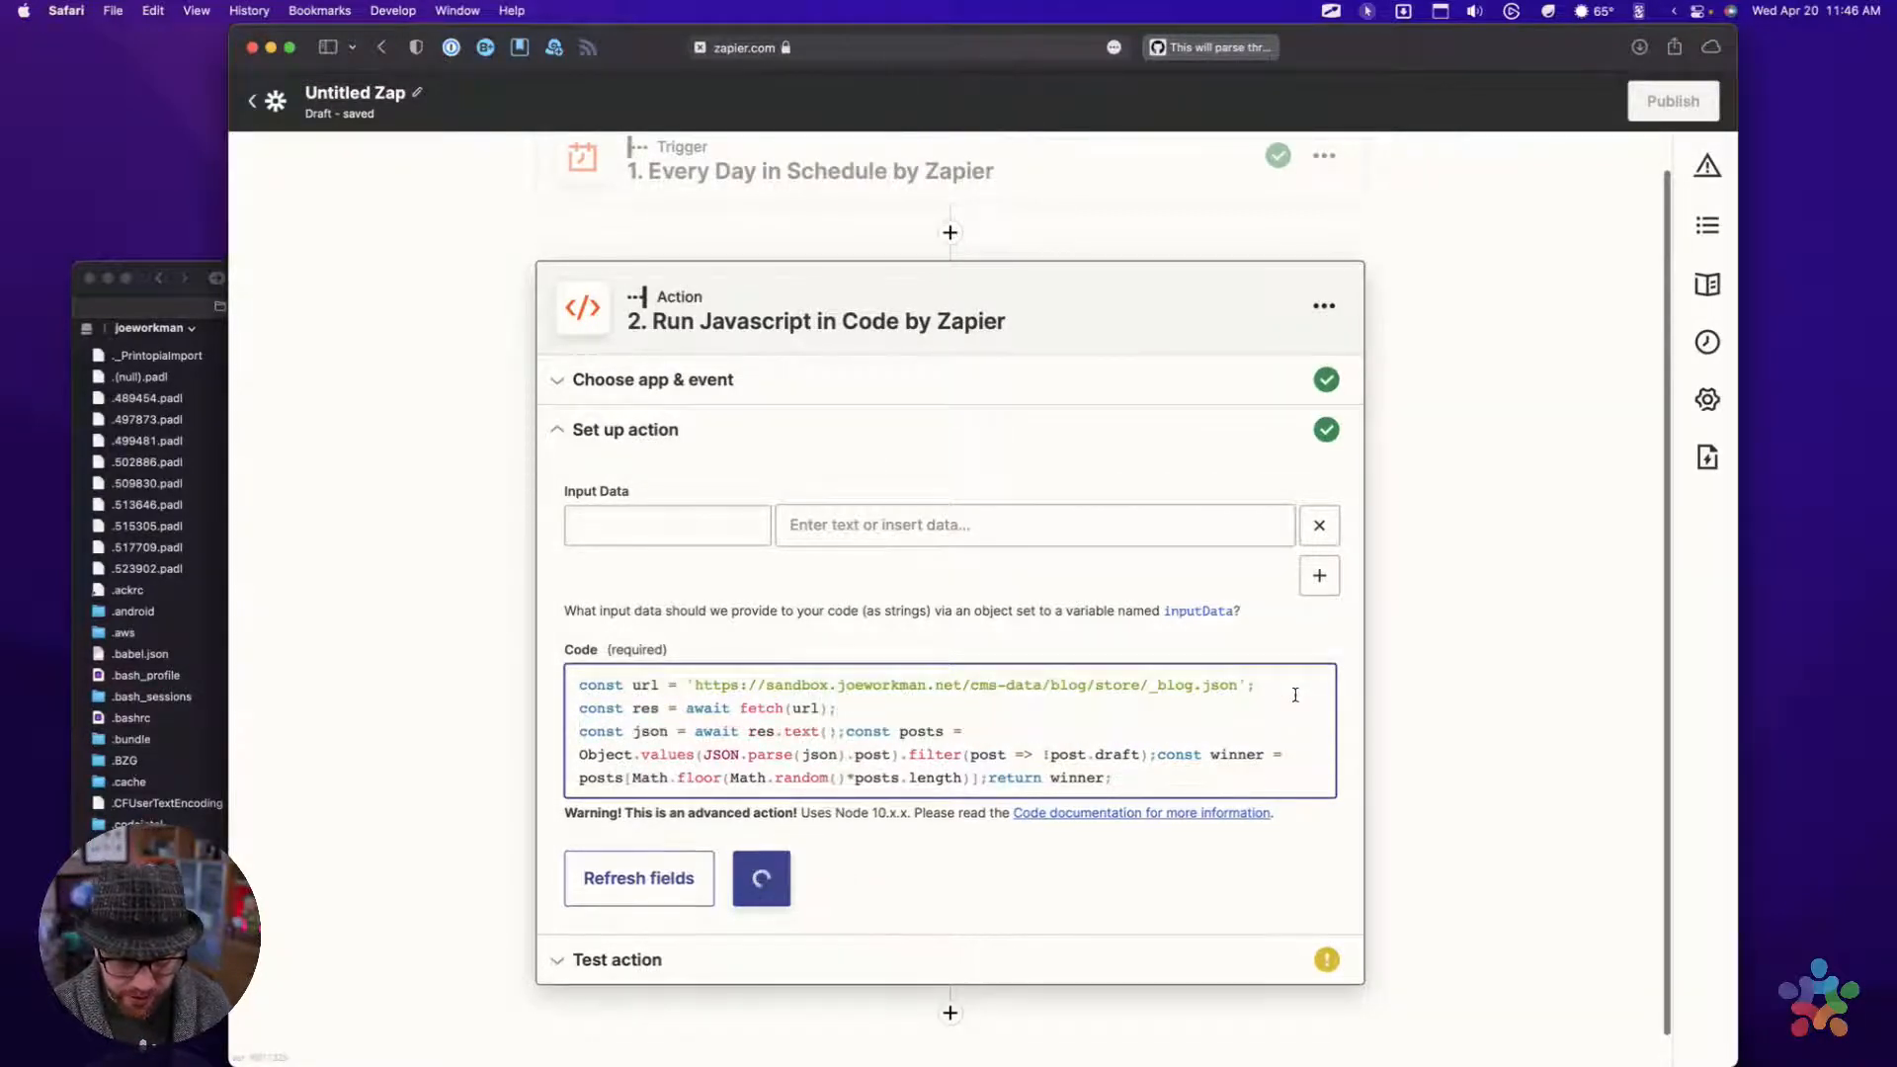
key(alt+Right)
key(alt+Right)
key(alt+Right)
Move the const winner declaration and the return winner statement in the code onto separate lines
key(alt+Right)
key(alt+Right)
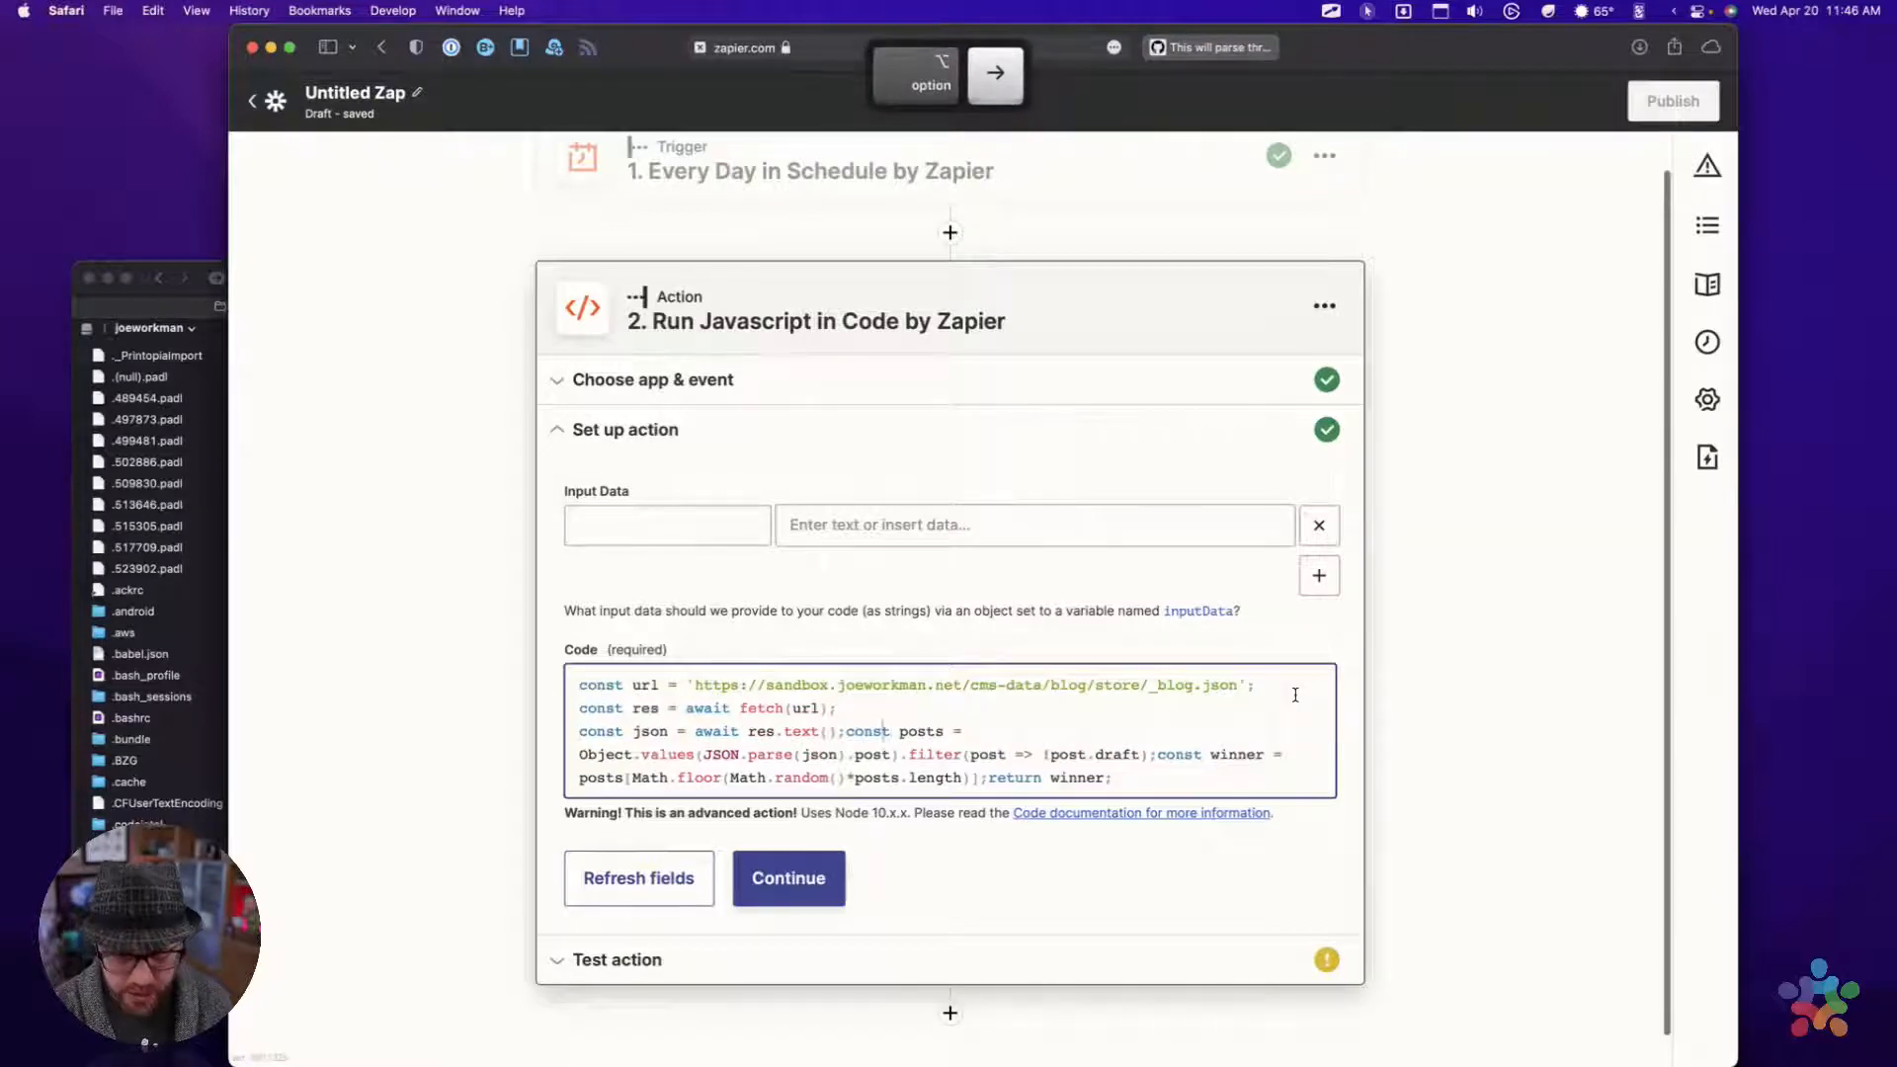
key(Return)
key(alt+Right)
key(alt+Right)
key(alt+Right)
key(alt+Right)
key(alt+Right)
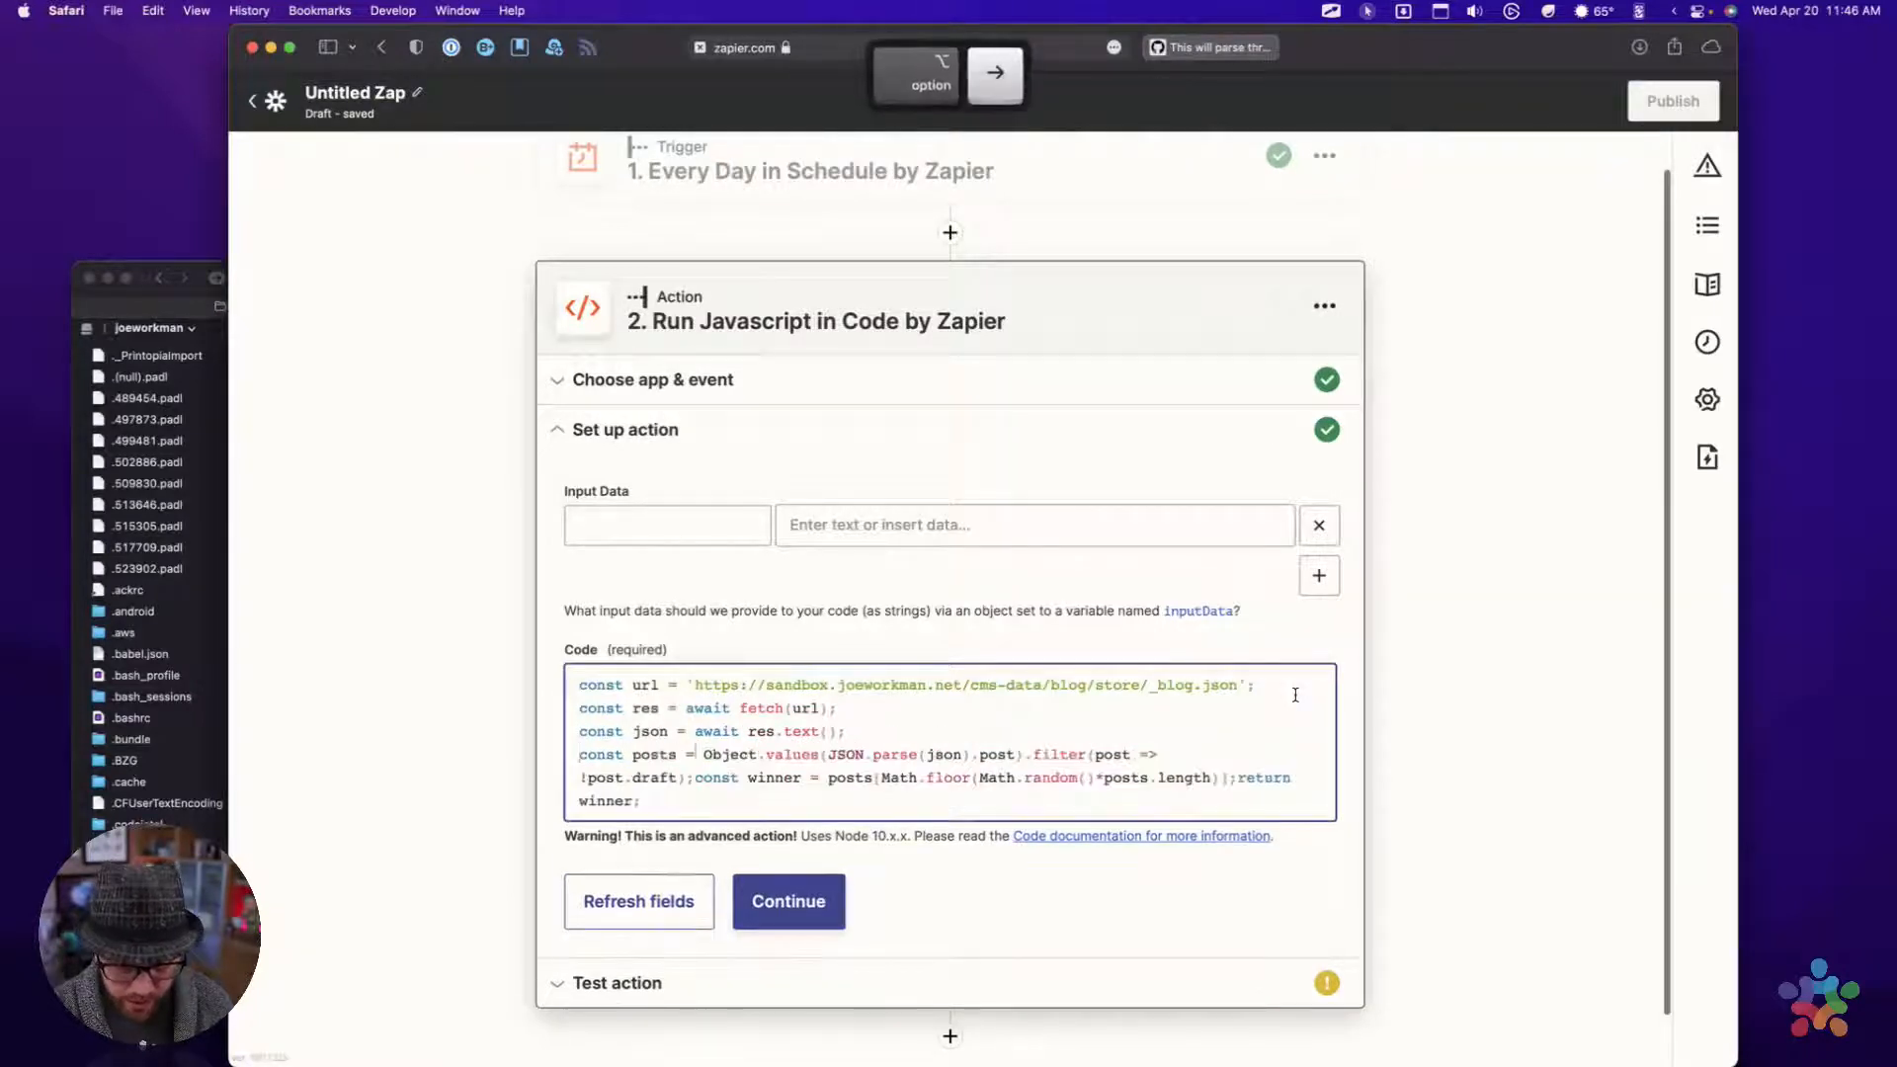
key(alt+Right)
key(alt+Right)
key(alt+Right)
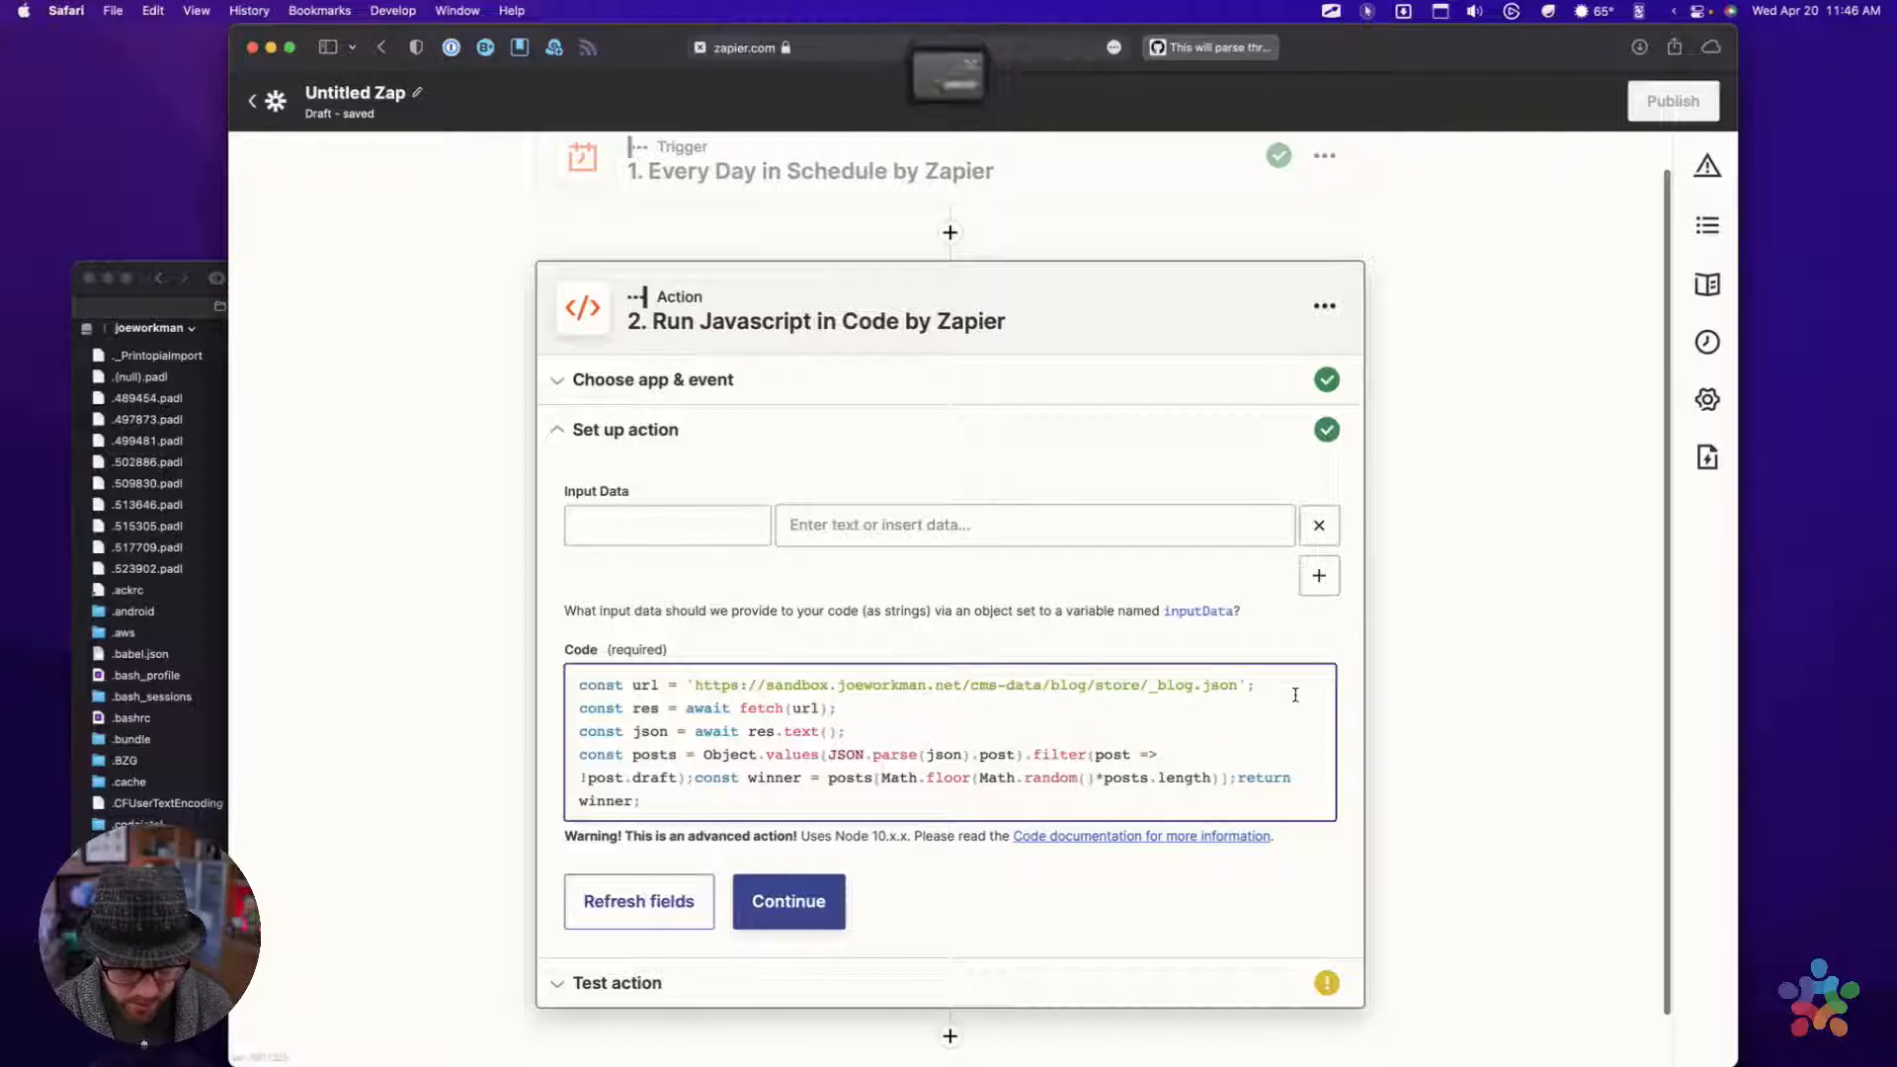
key(alt+Left)
key(alt+Left)
key(alt+Right)
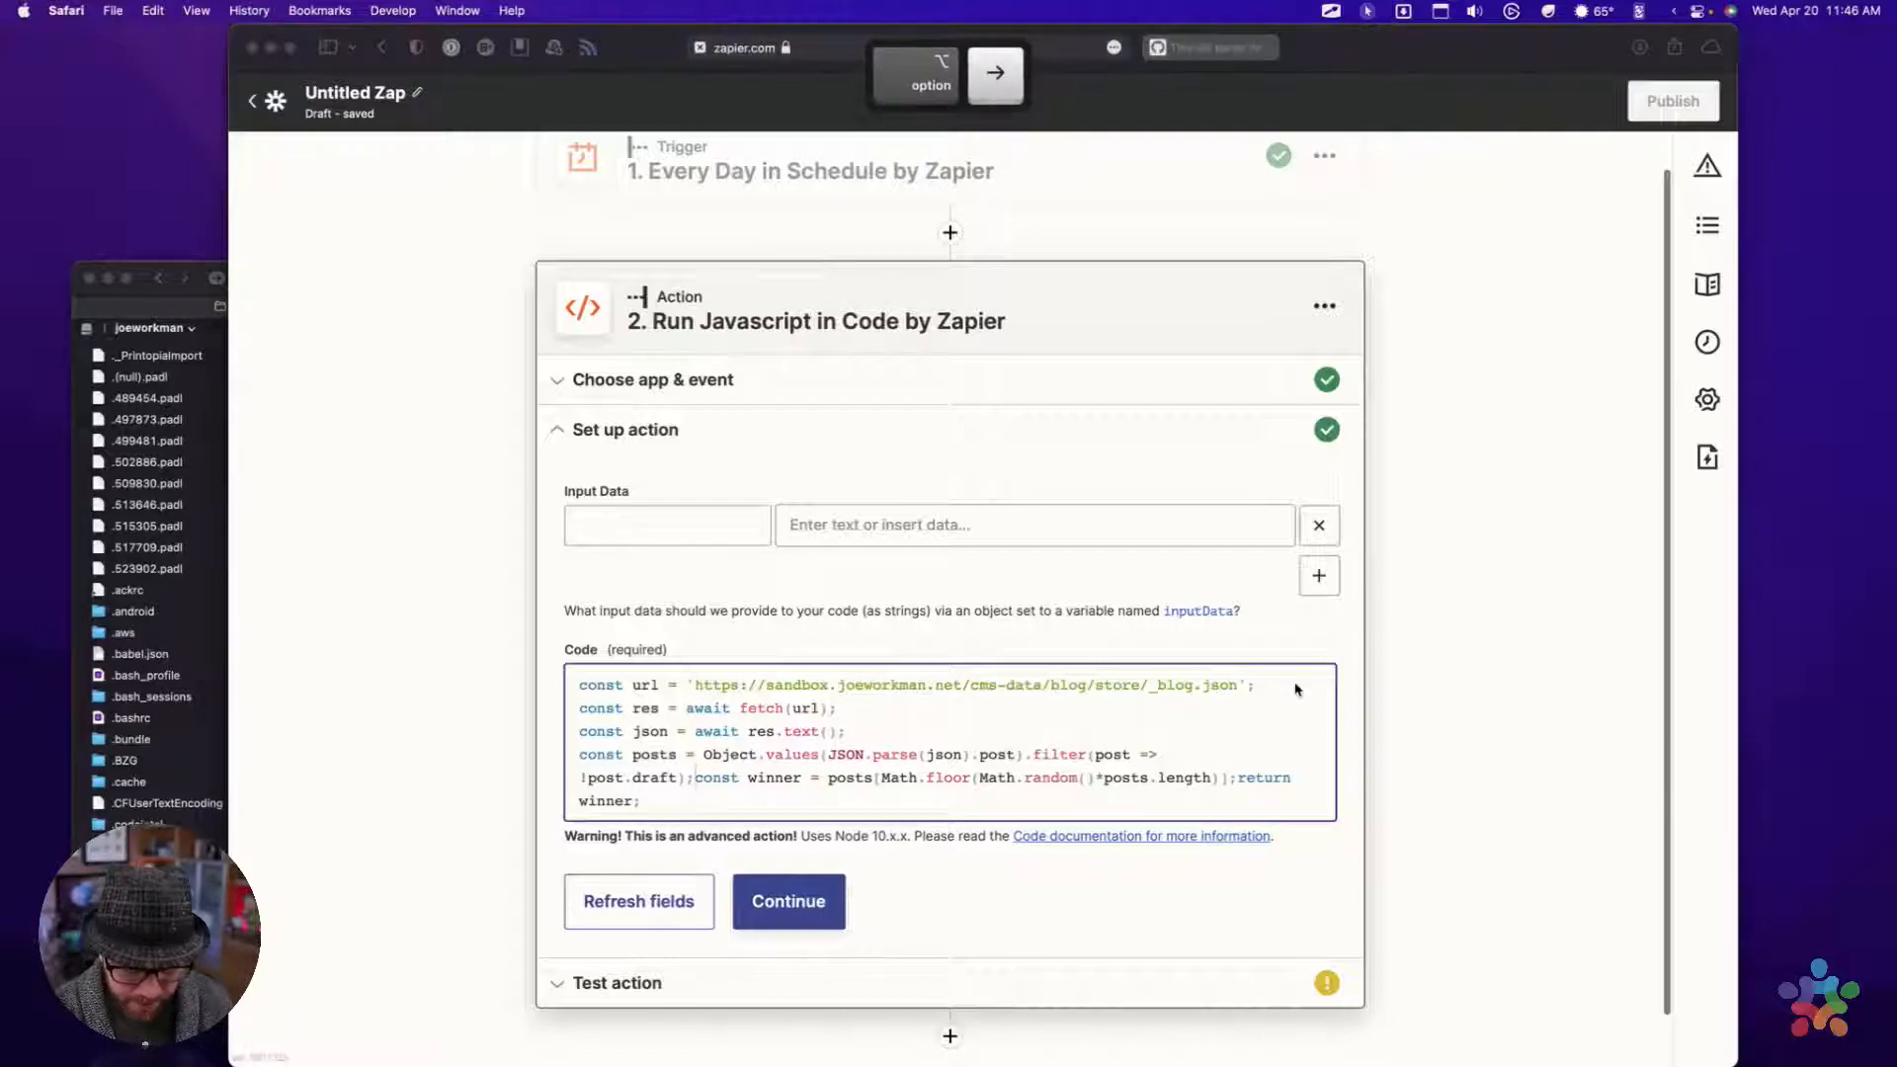
click(694, 785)
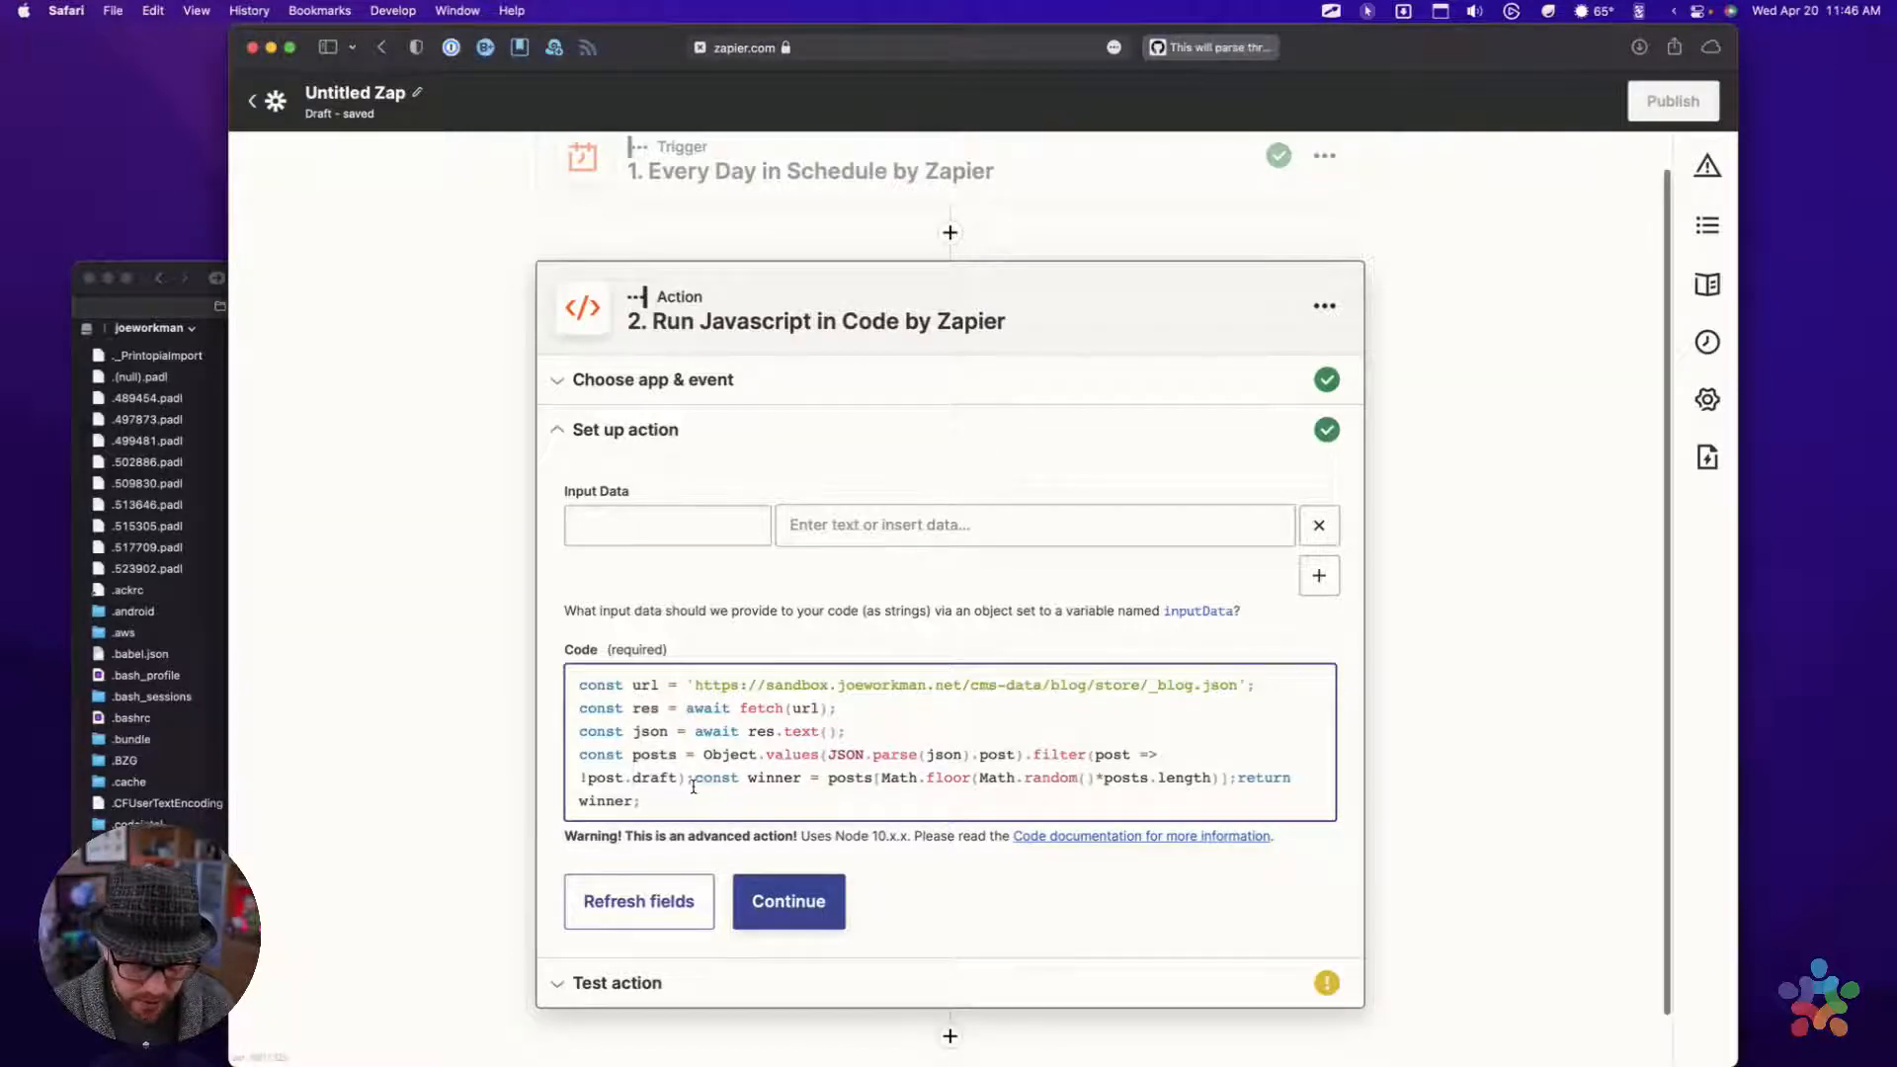
key(Return)
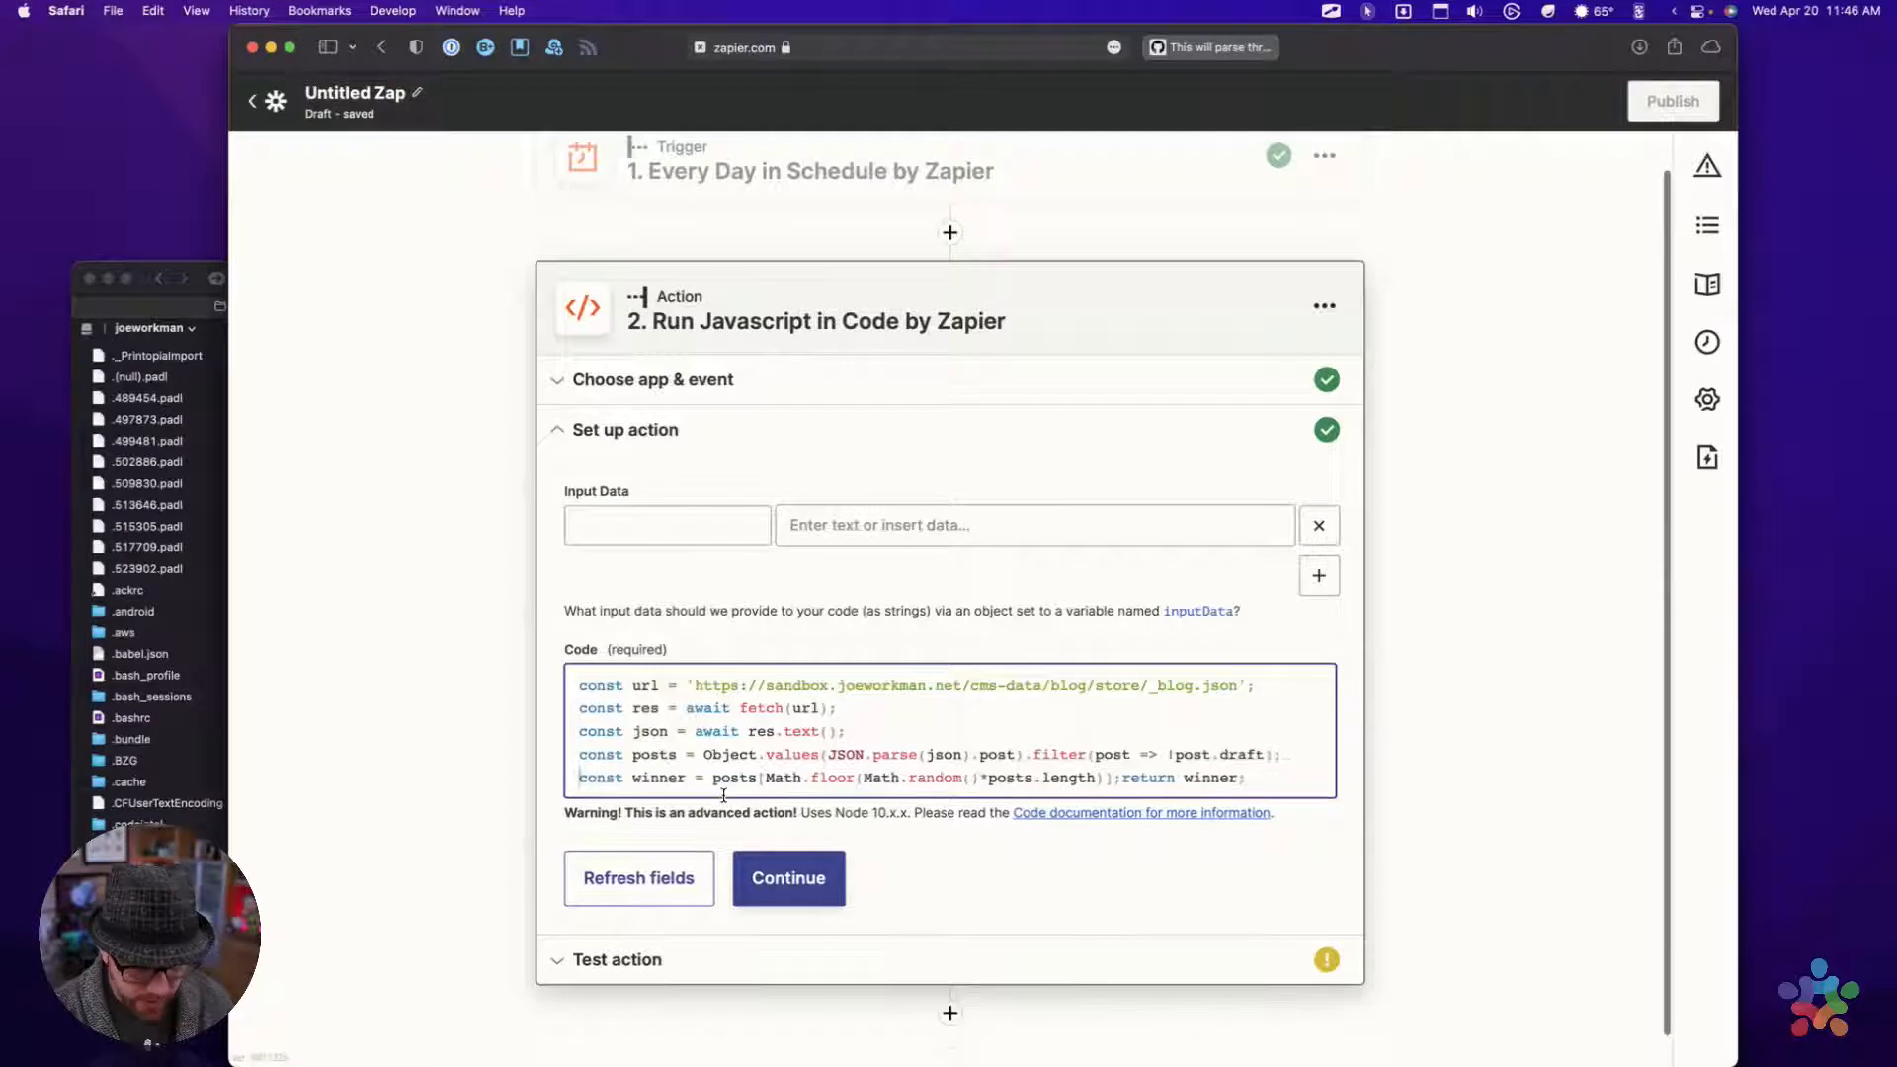
click(1120, 783)
key(Return)
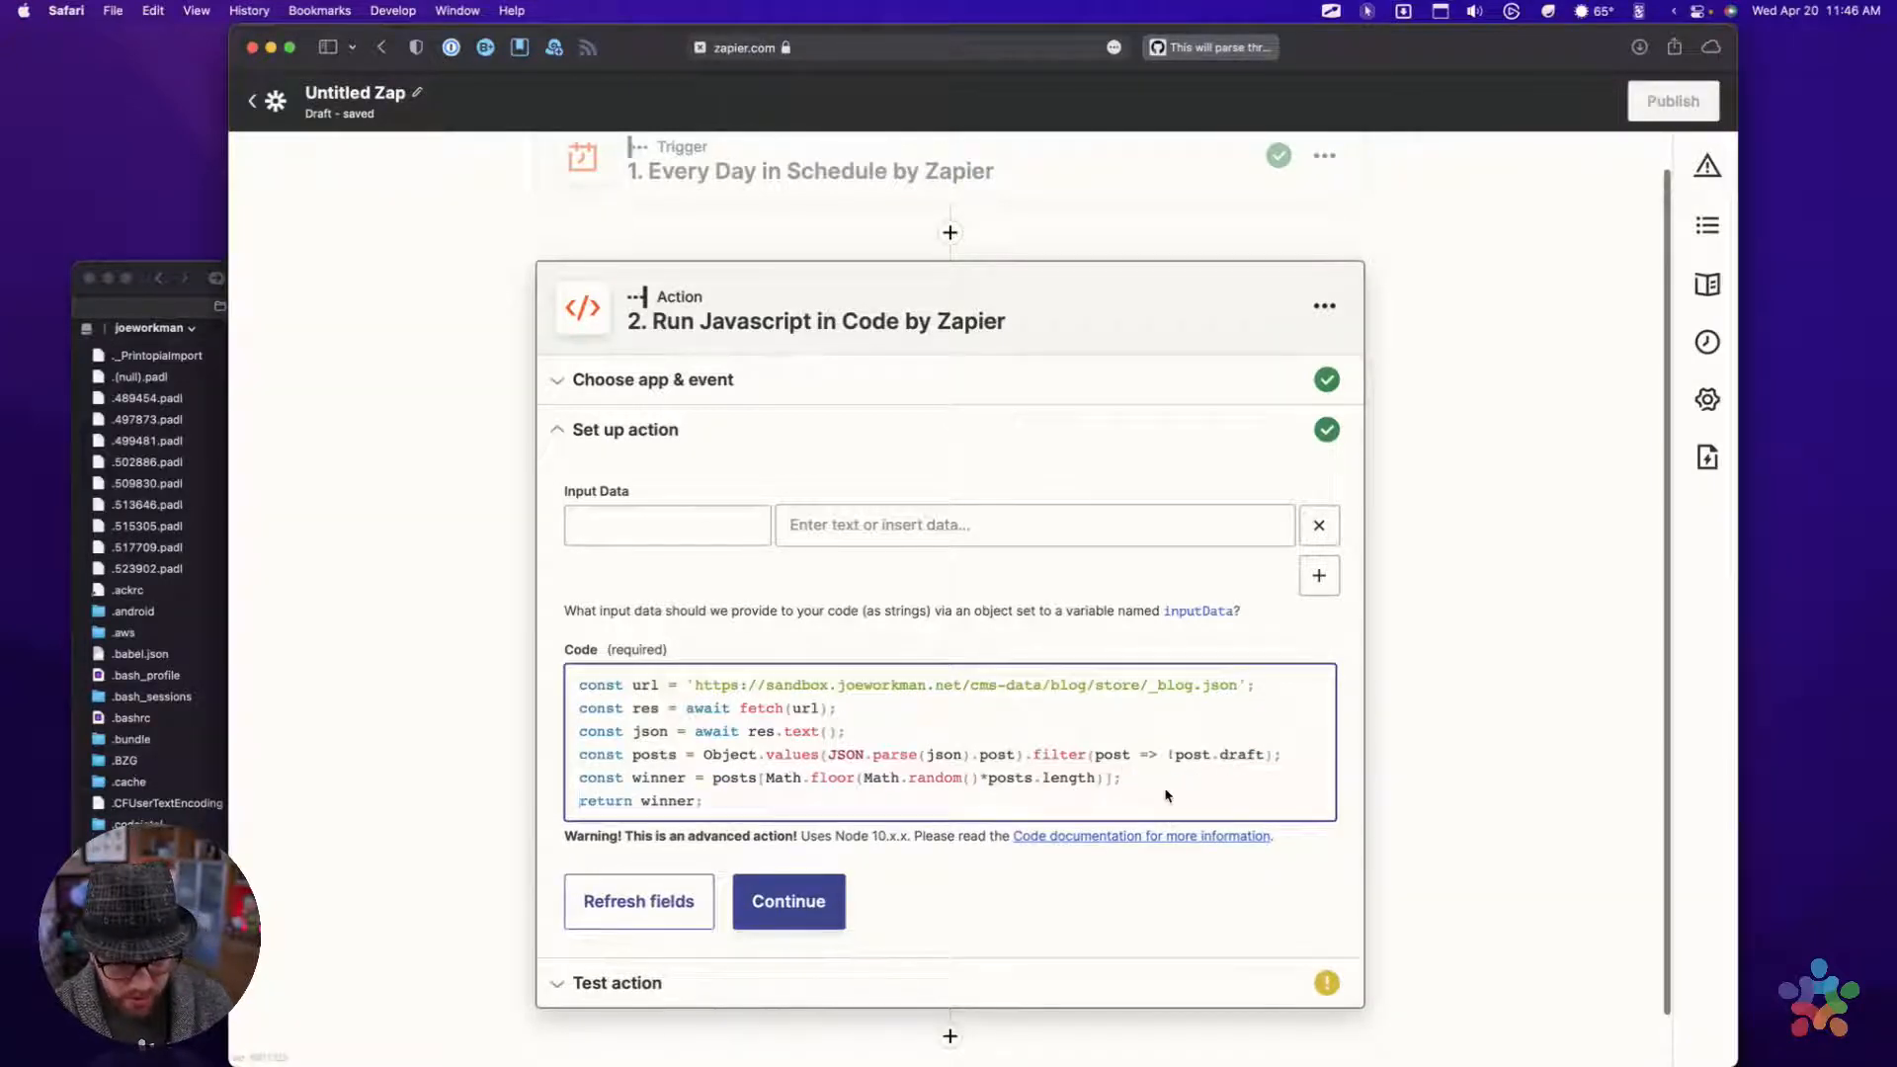
Review the JavaScript, highlighting the _blog.json URL and the filter on post.draft
click(743, 709)
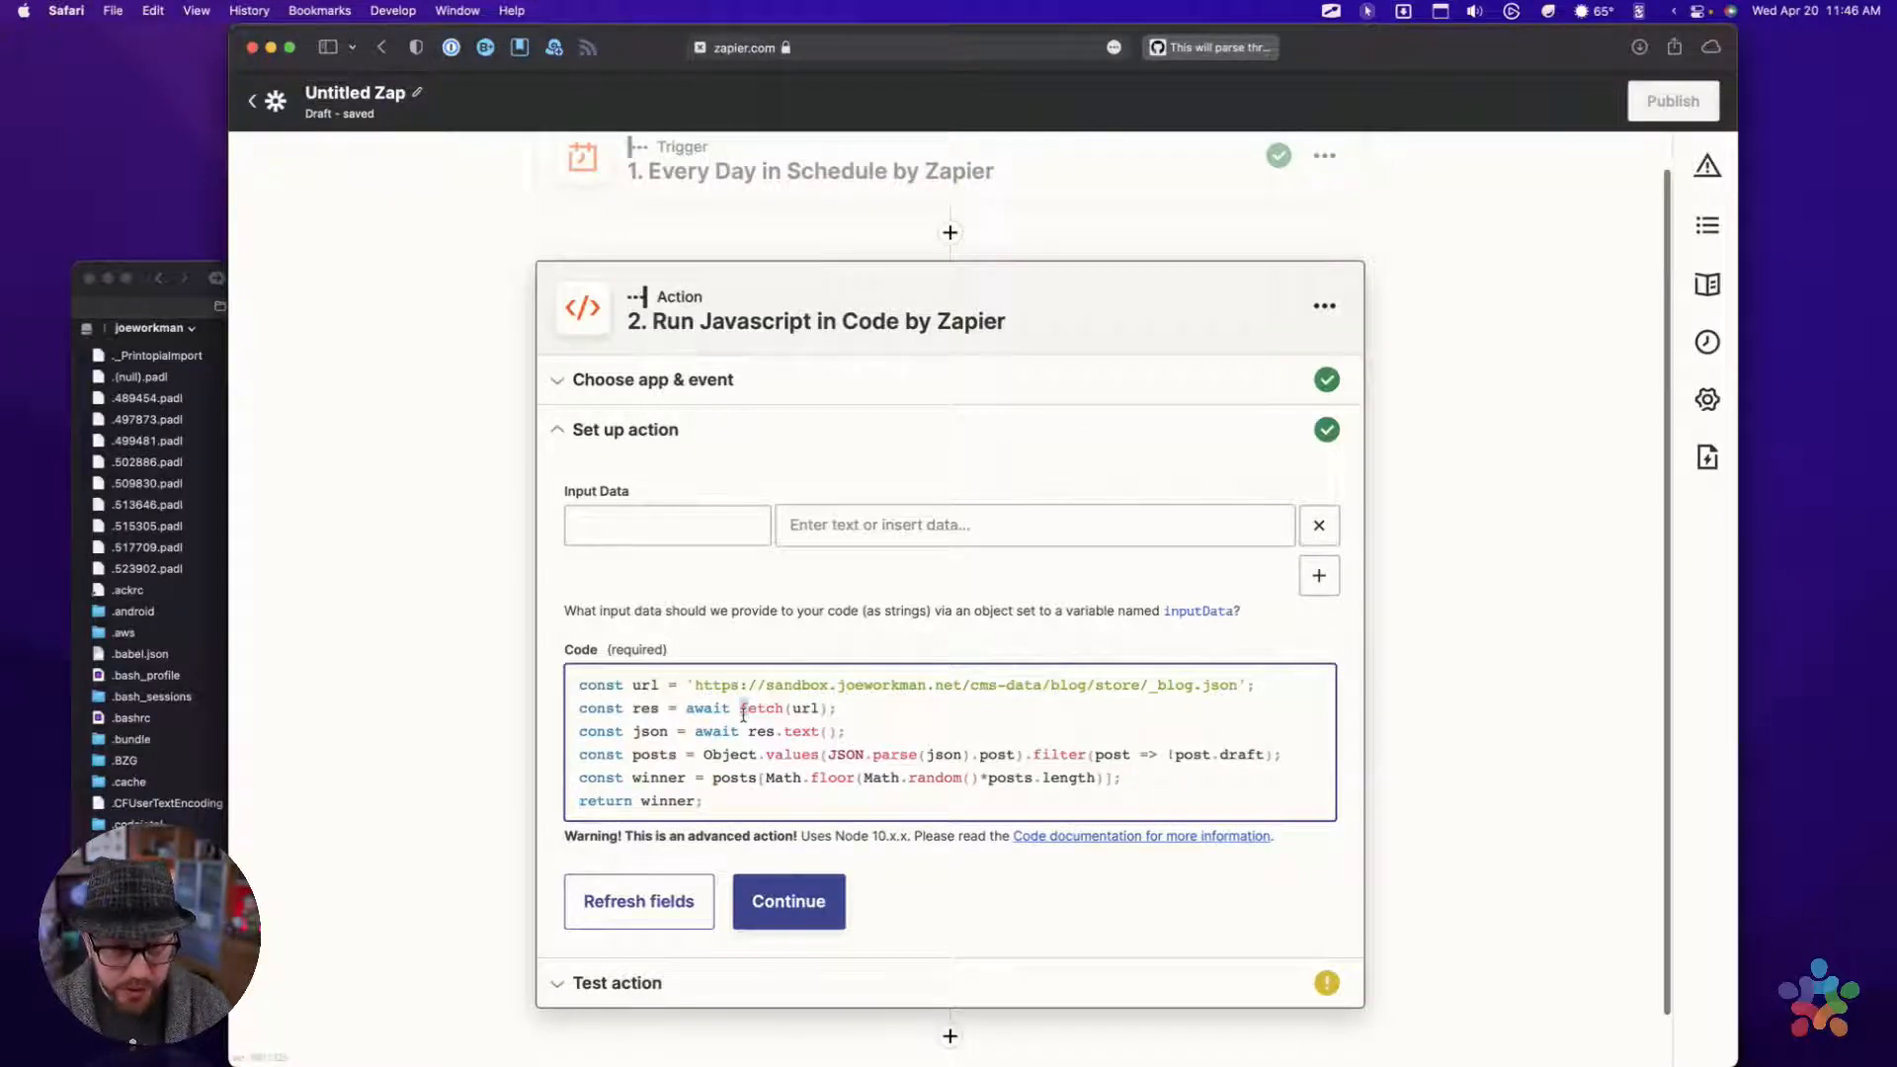
scroll(745, 716, down, 1)
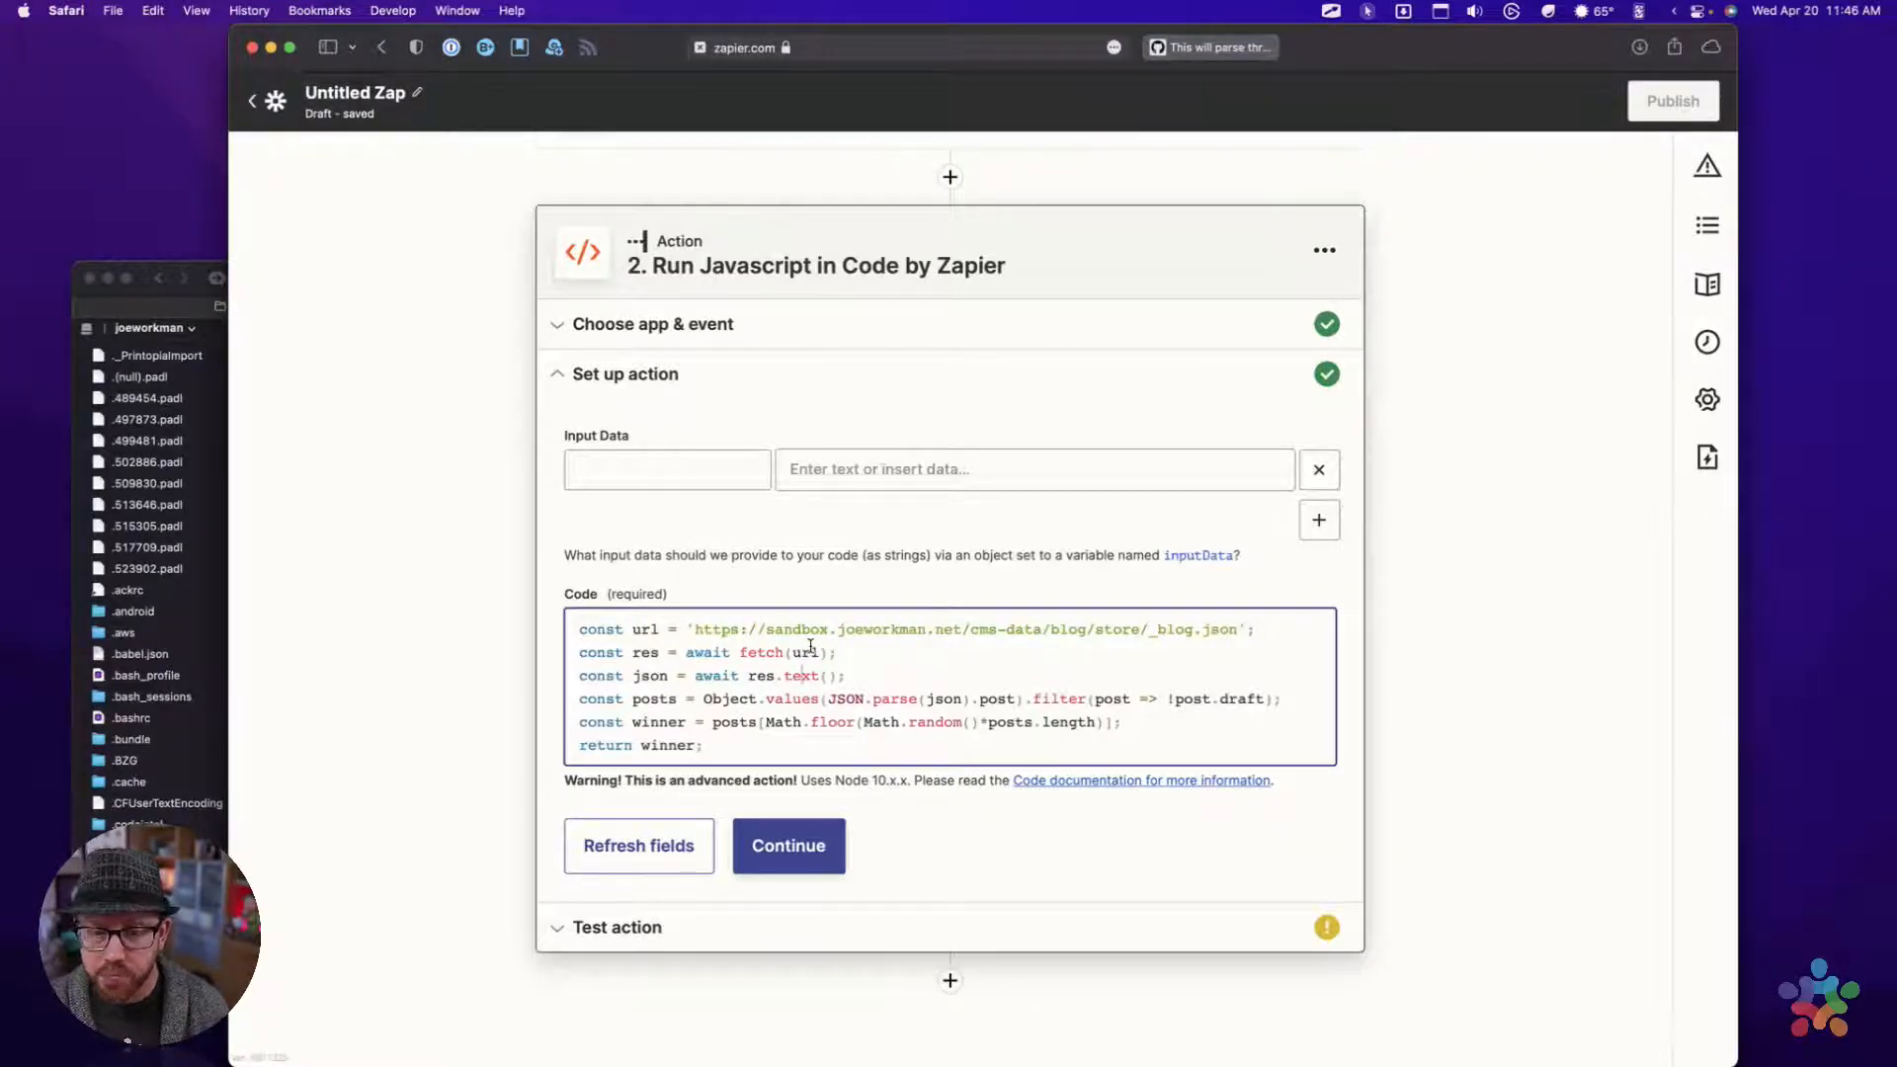
drag(693, 630, 1240, 637)
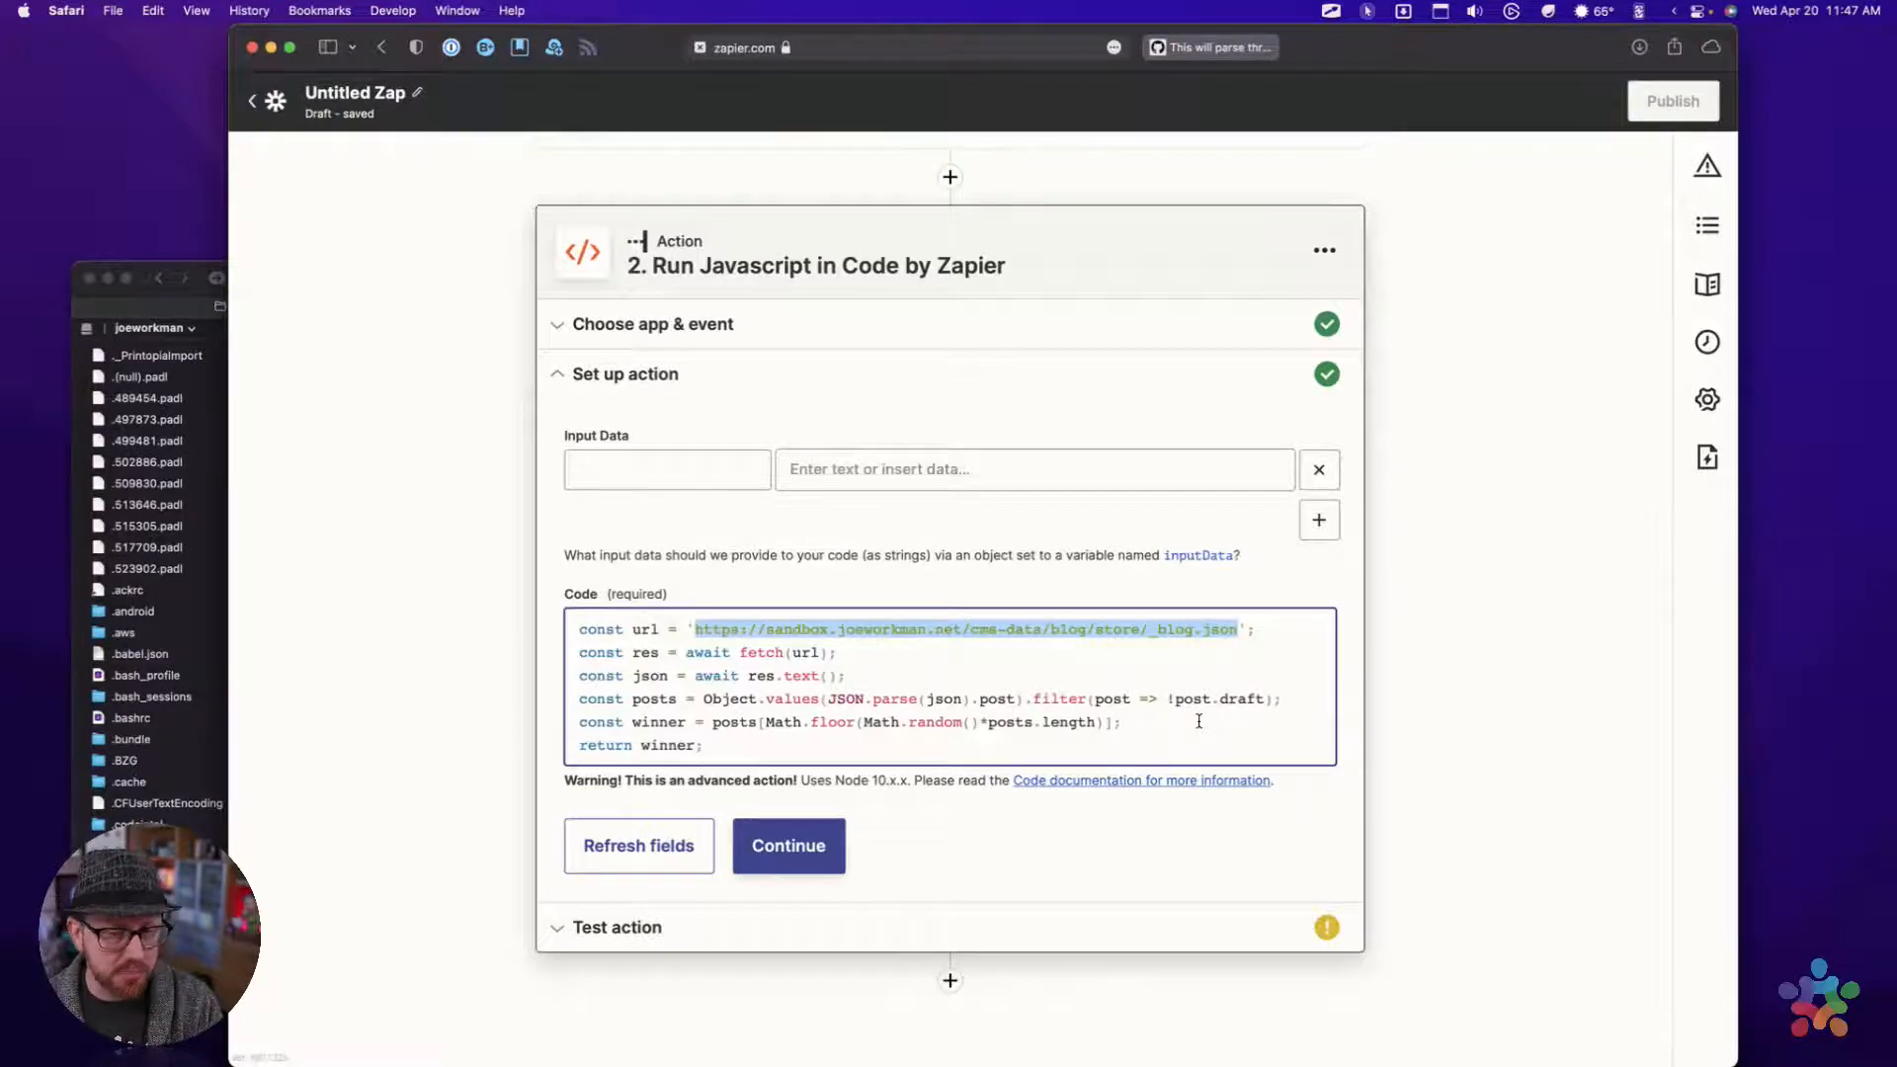
drag(1025, 699, 1276, 713)
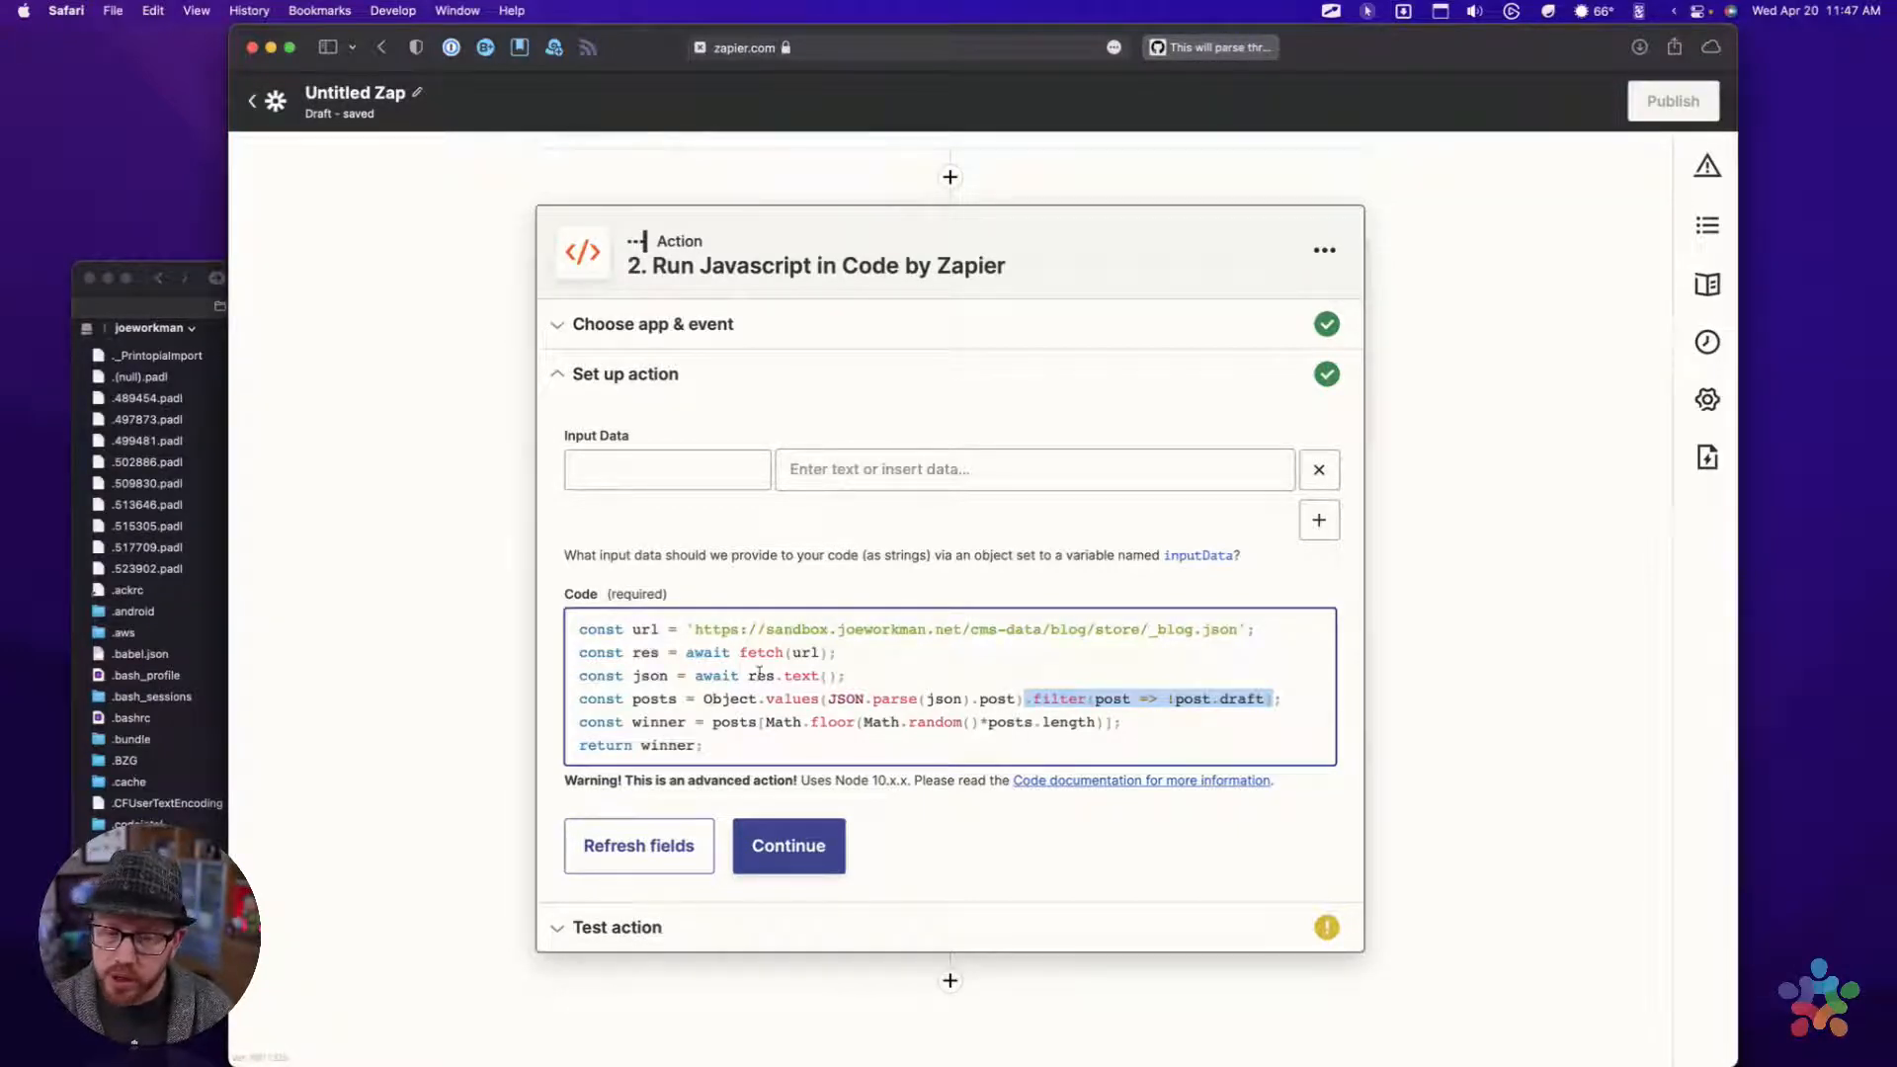
drag(695, 629, 1237, 640)
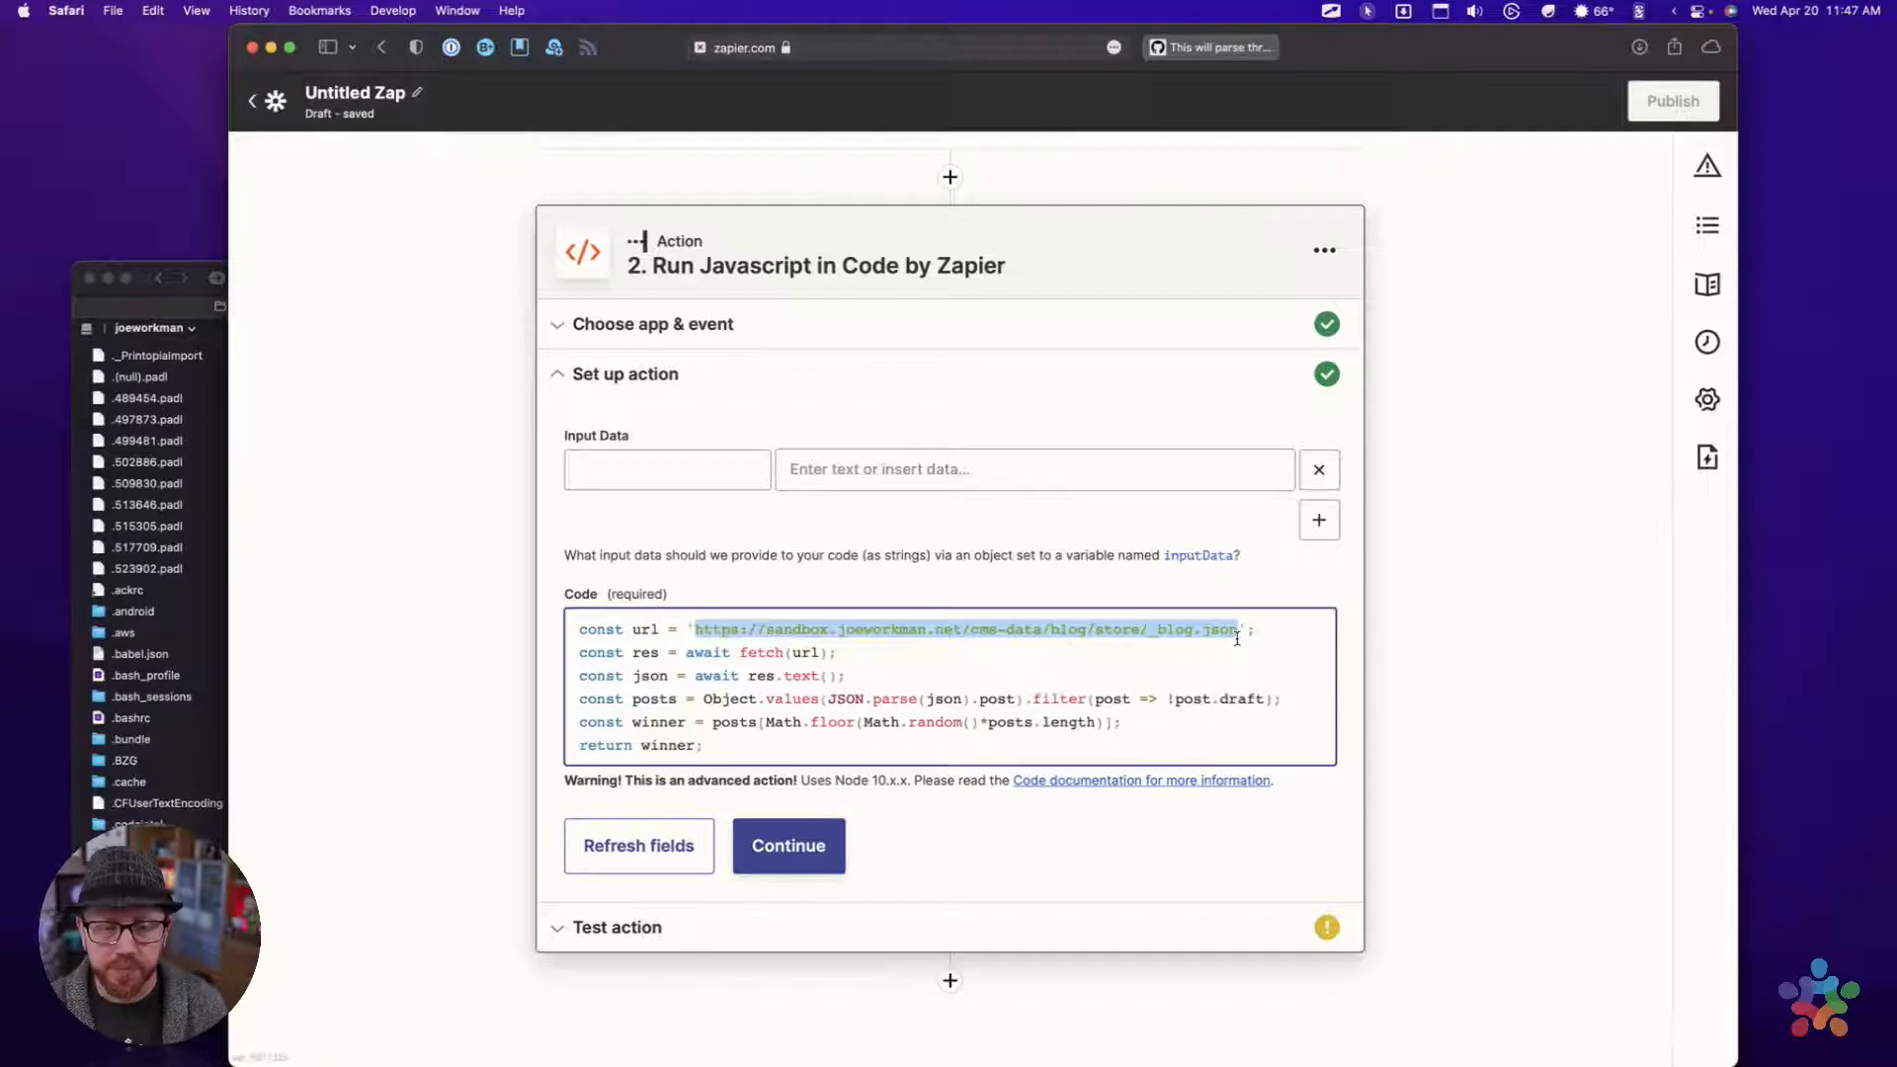
Review the rest of the JavaScript, highlighting the fetch and parse lines, the draft filter, the random winner selection and the return statement
click(1018, 640)
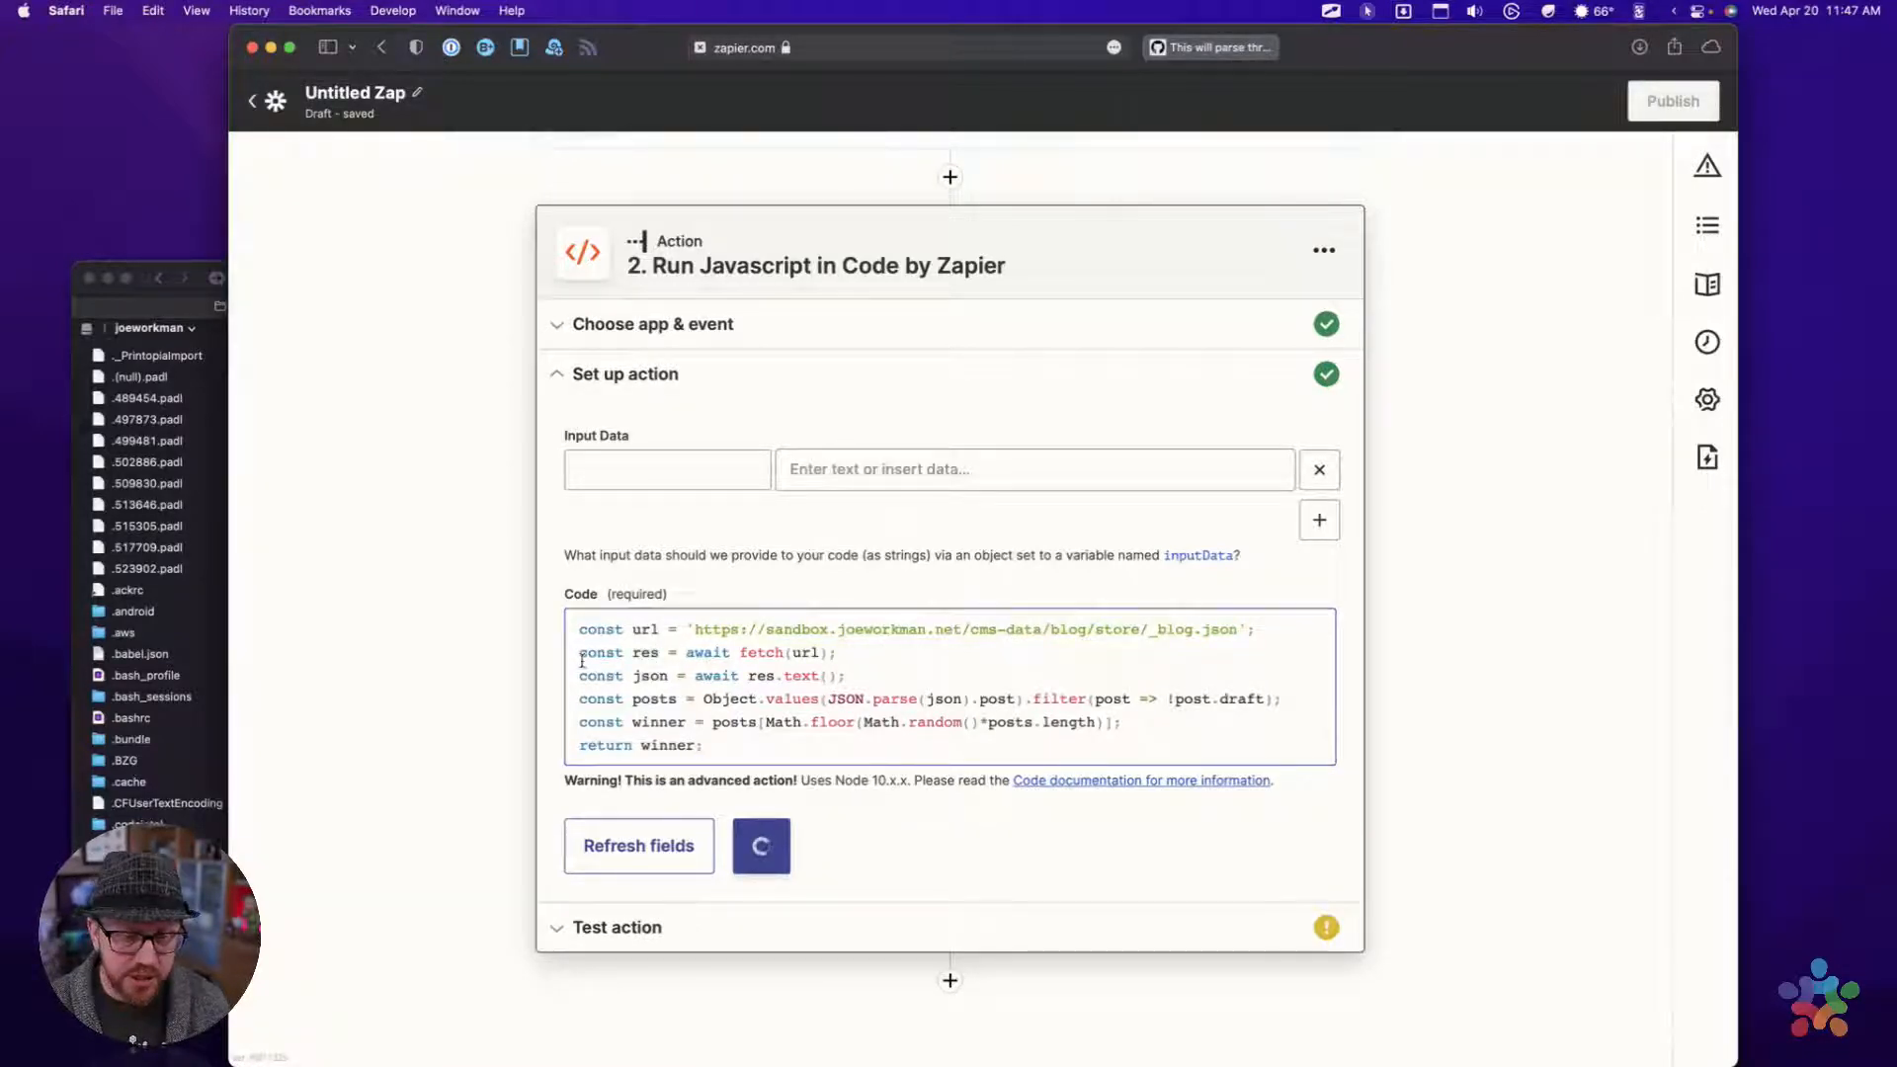
drag(578, 654, 1270, 707)
click(1260, 716)
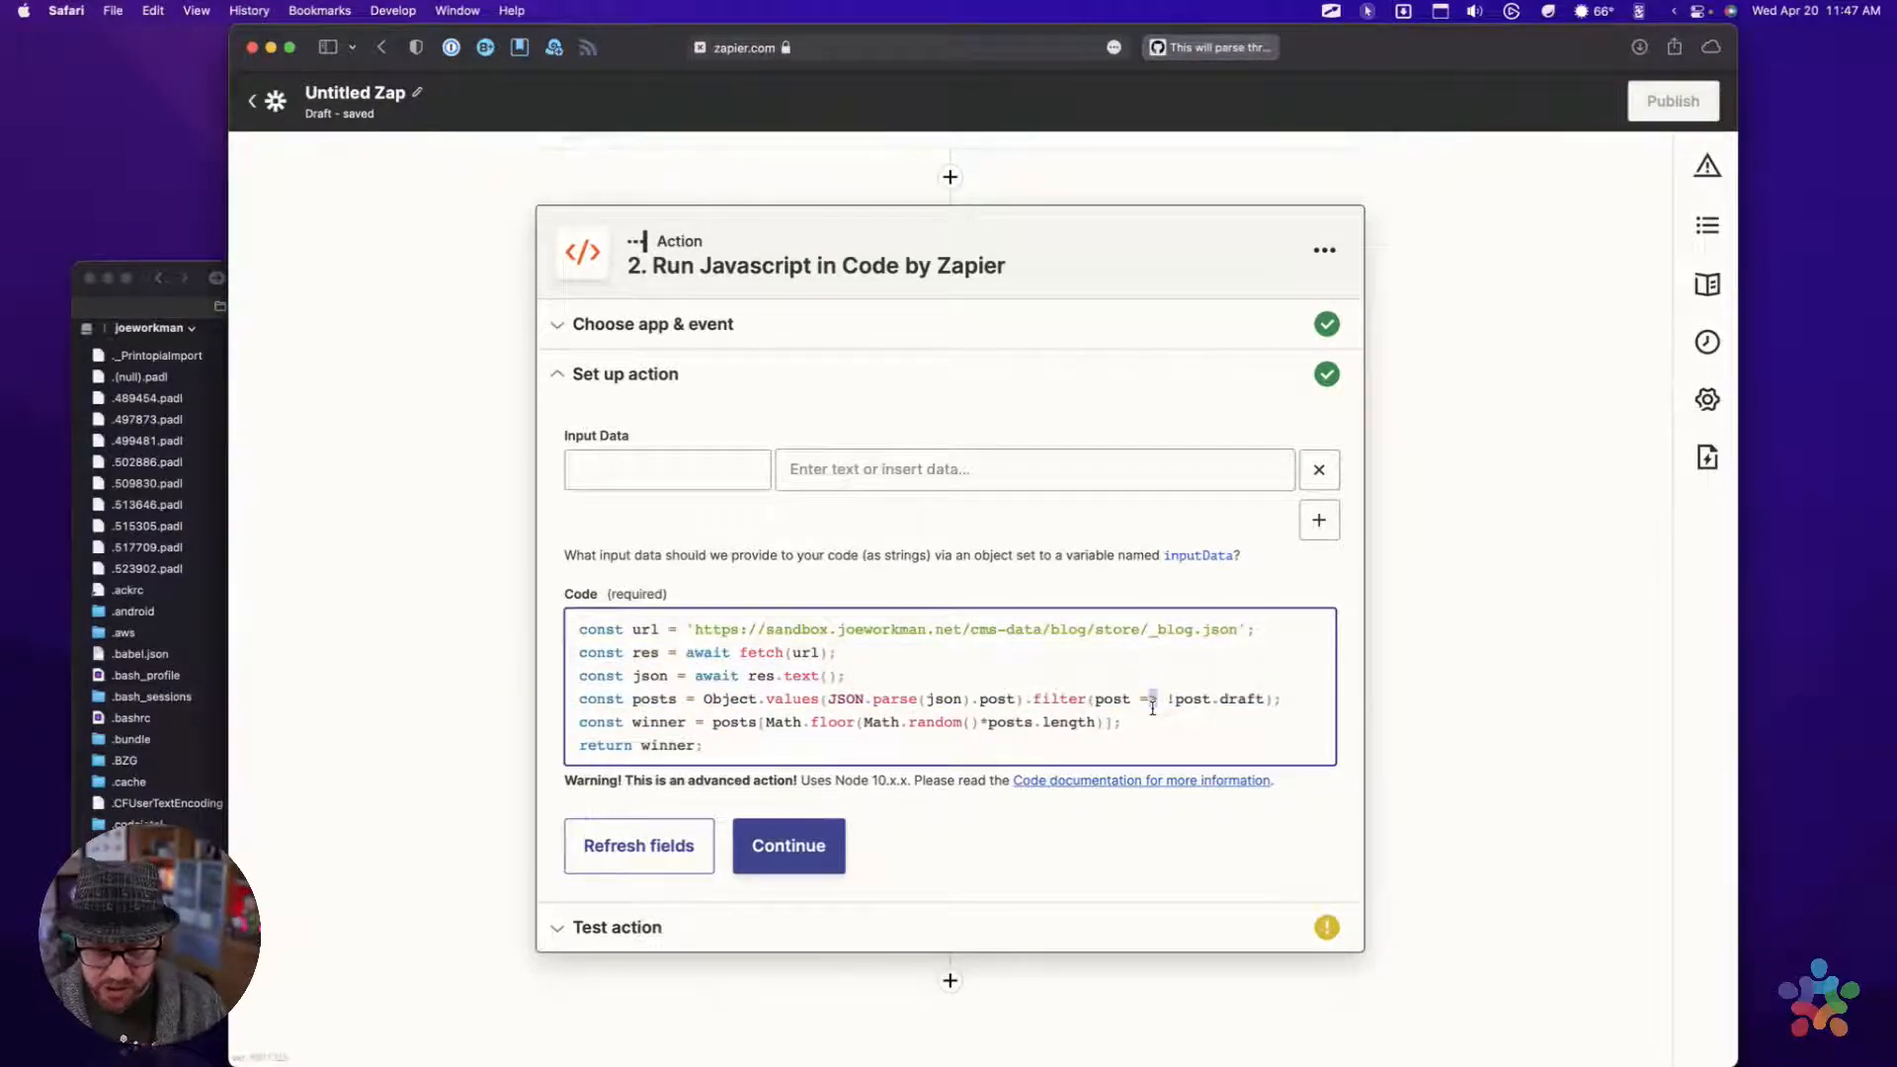
drag(1025, 701, 1277, 706)
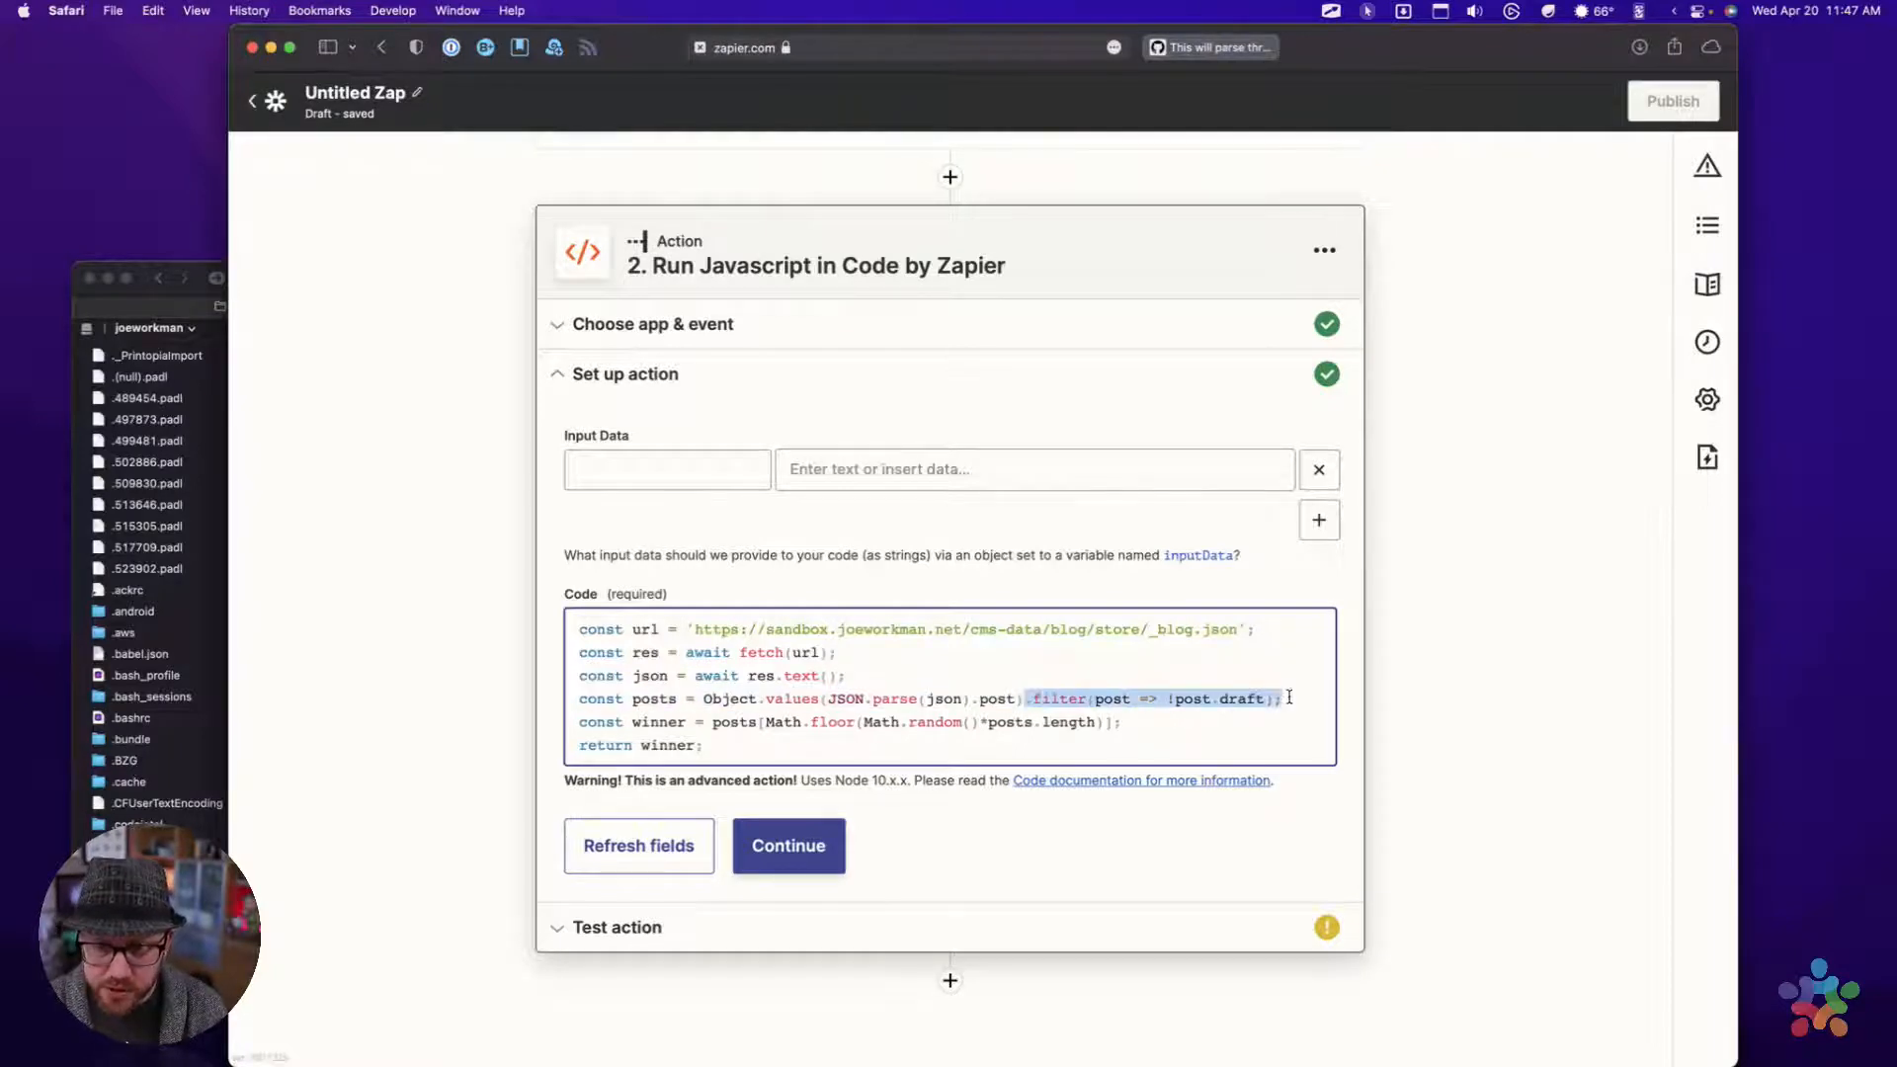
click(1252, 722)
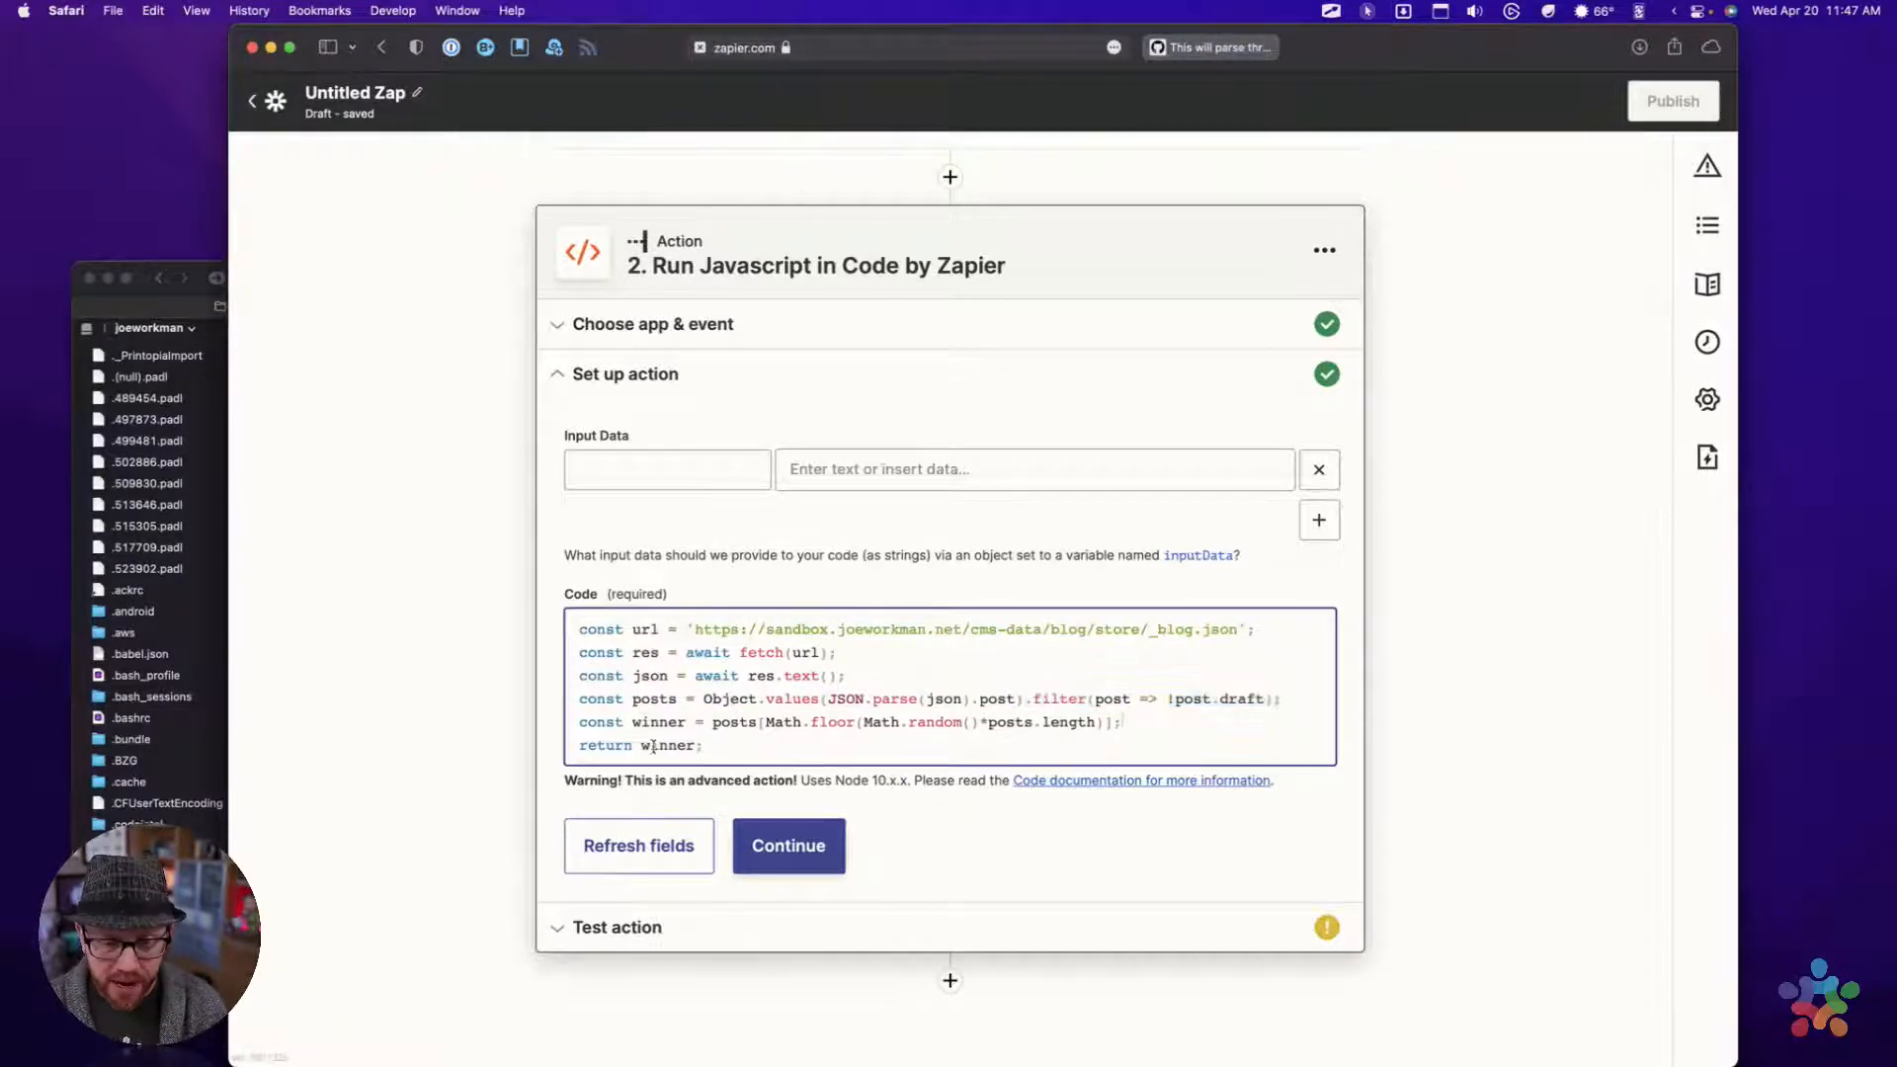
click(577, 723)
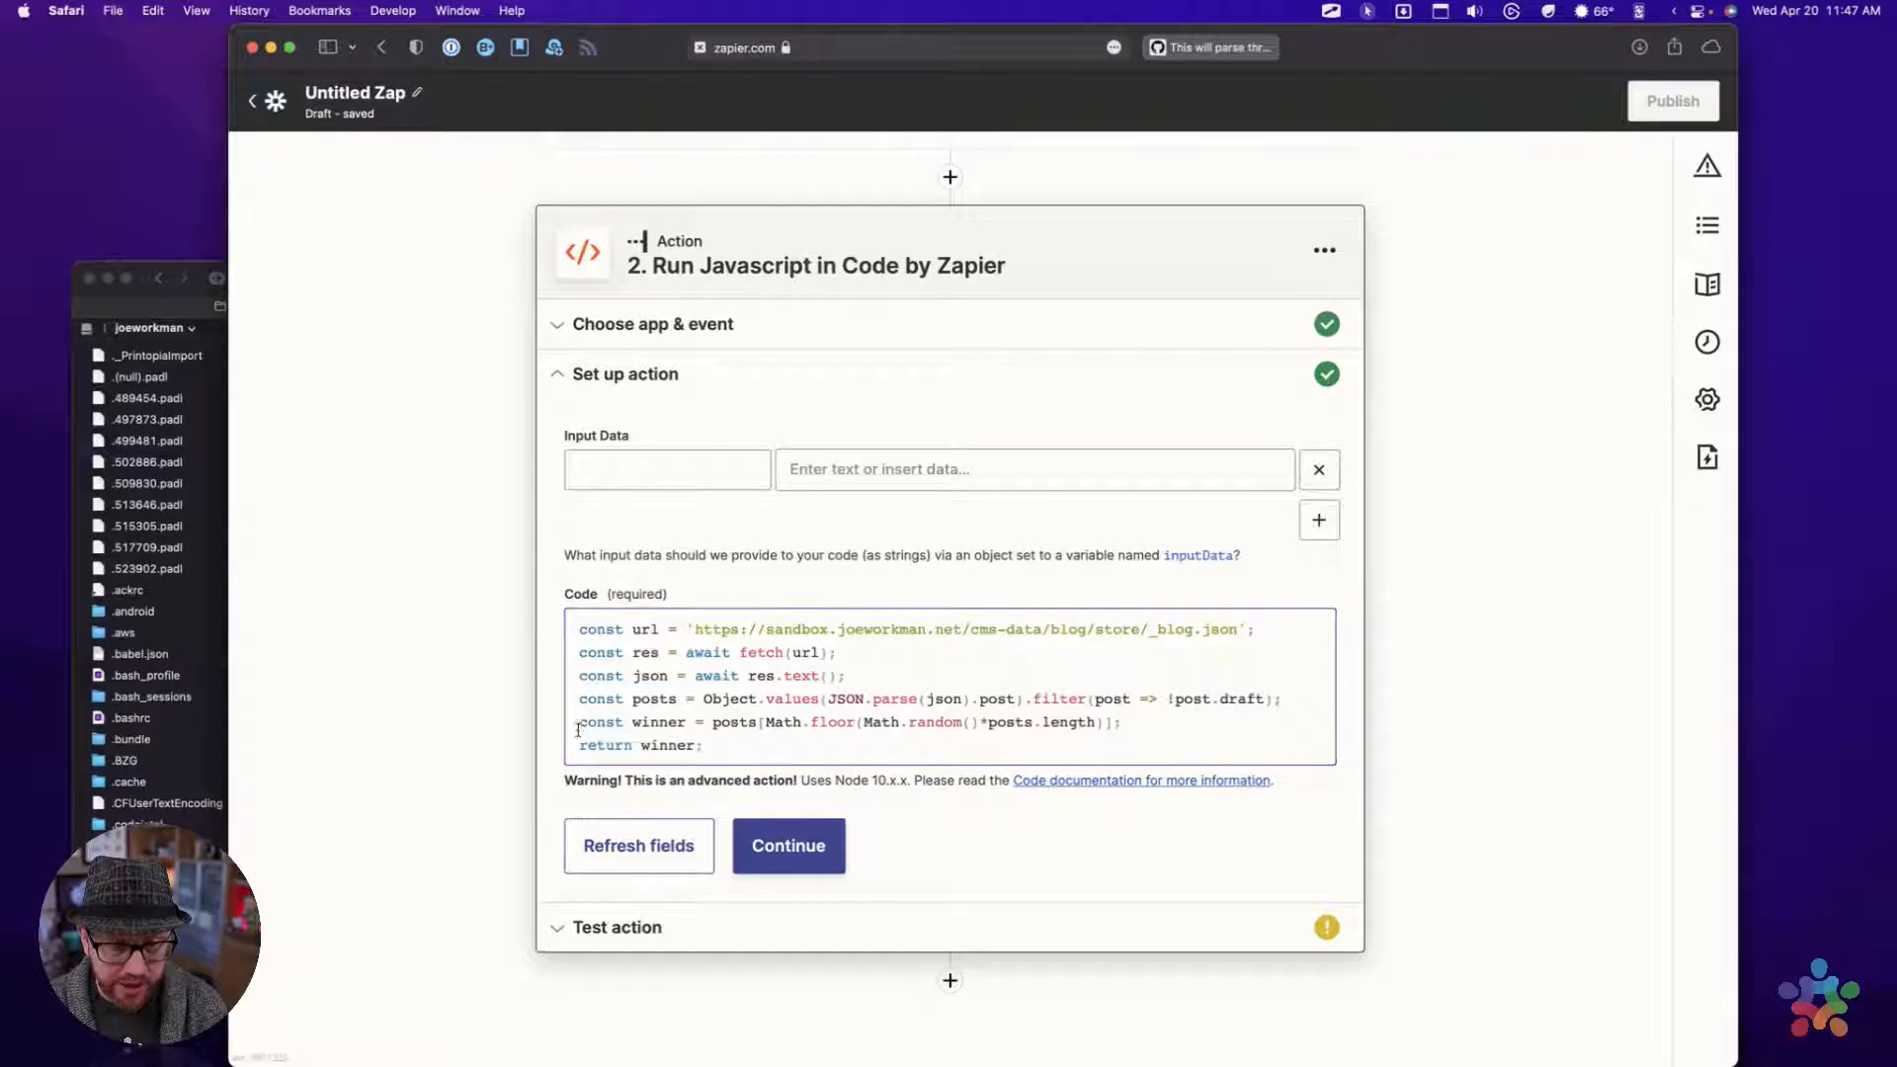
drag(578, 725, 1153, 730)
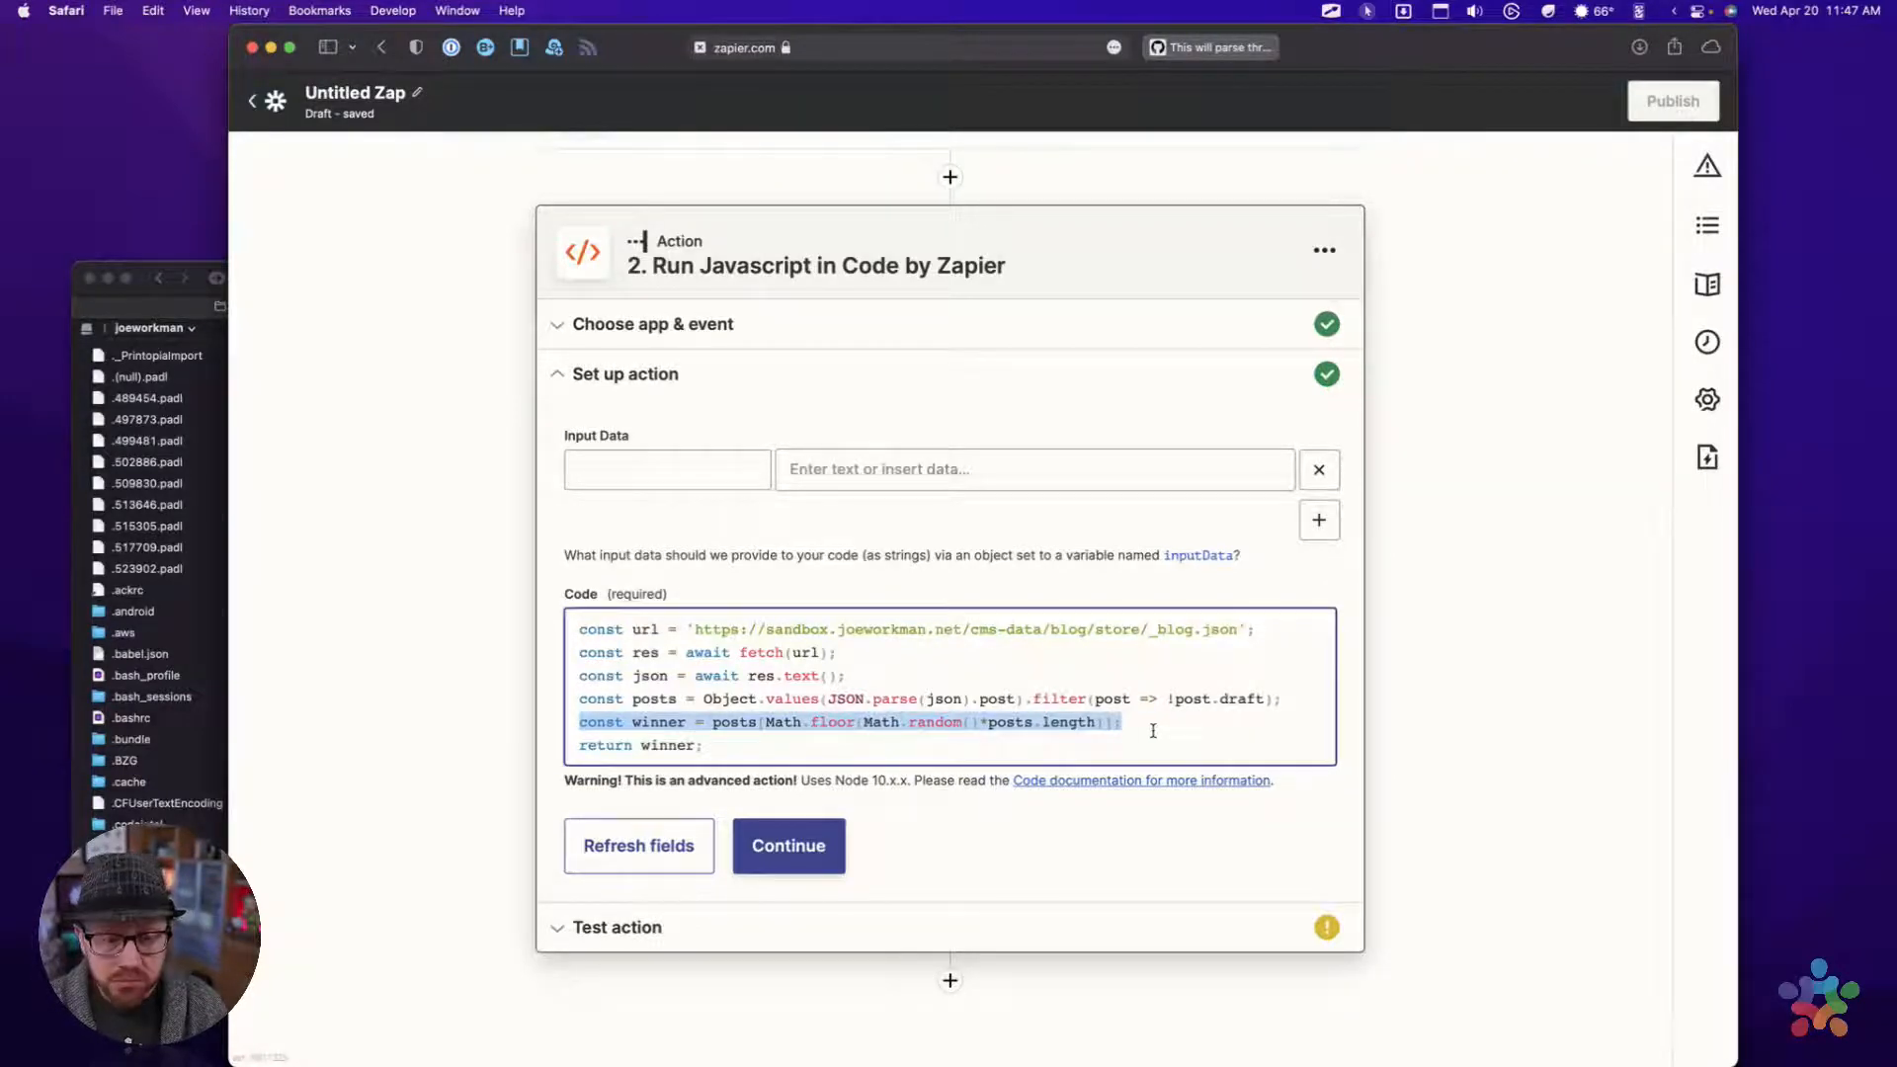
drag(720, 748, 434, 752)
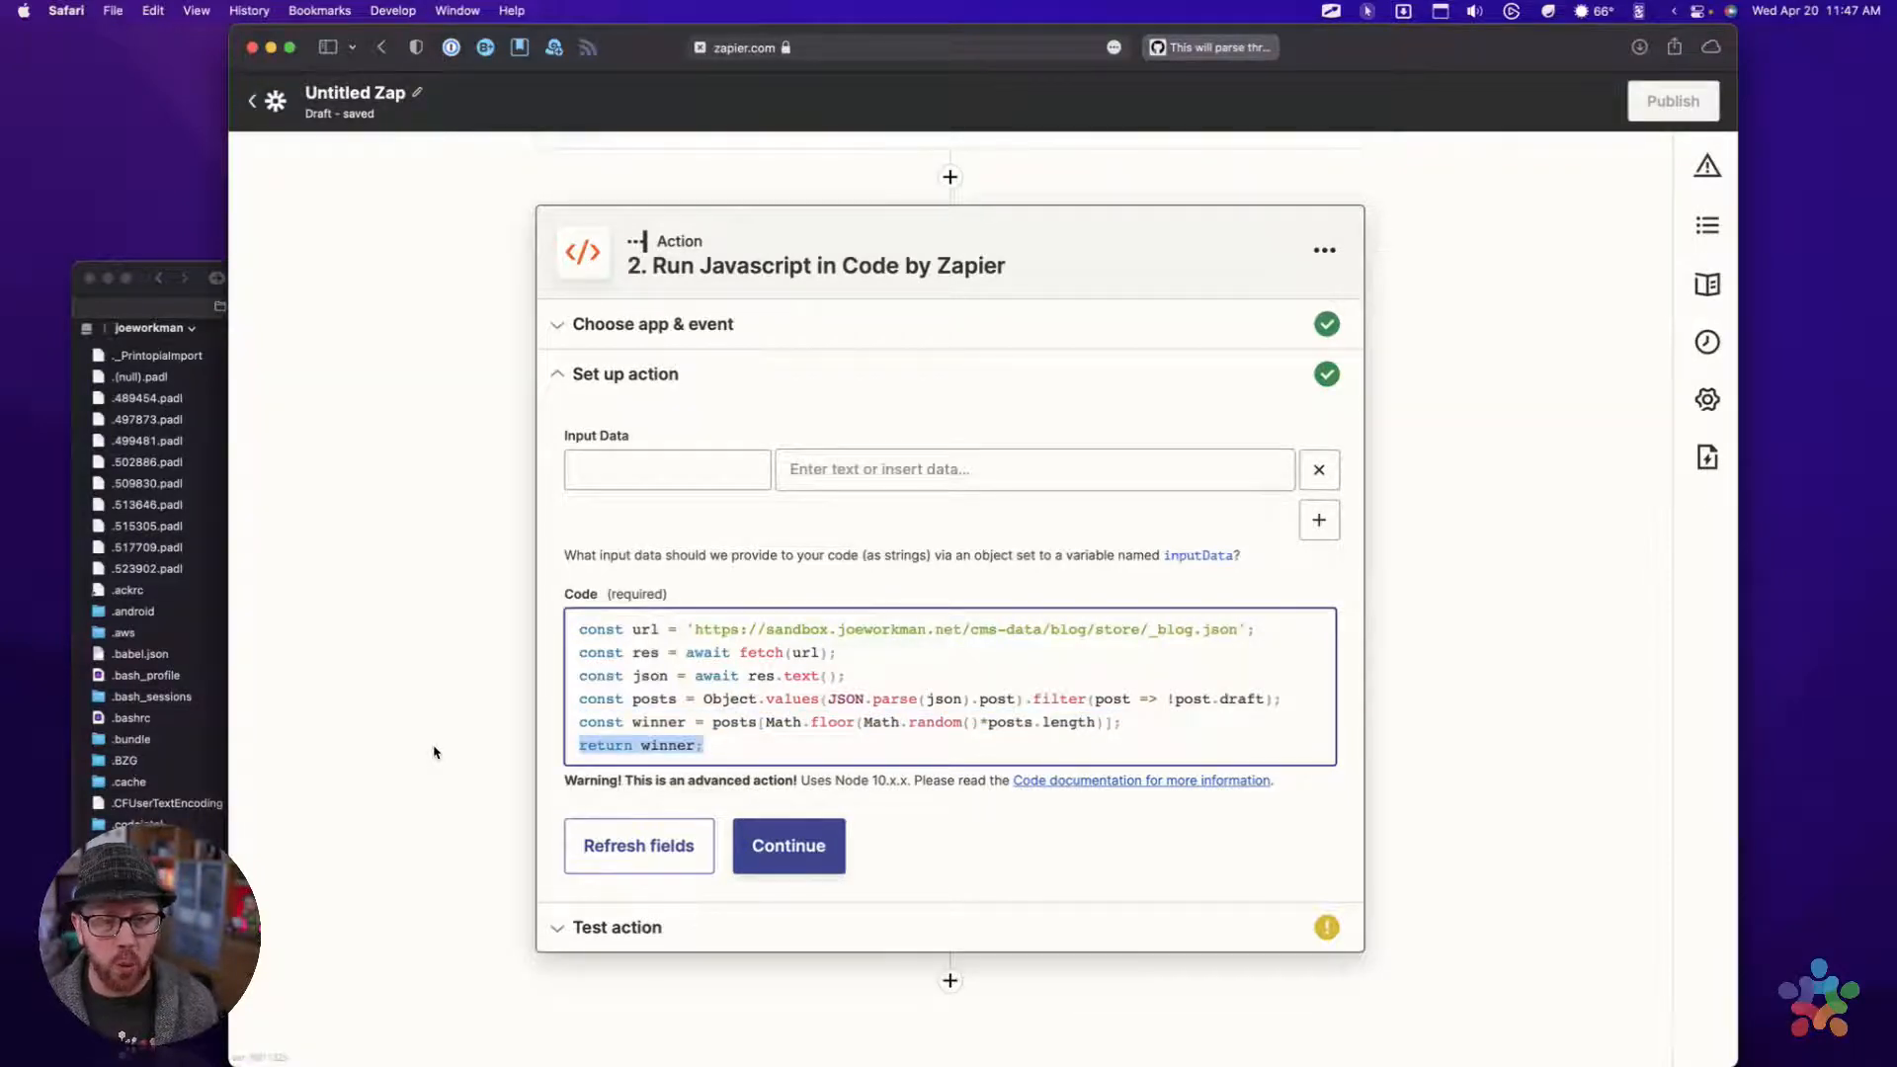
Continue to the test stage of the Run Javascript action and run the test for review
click(790, 838)
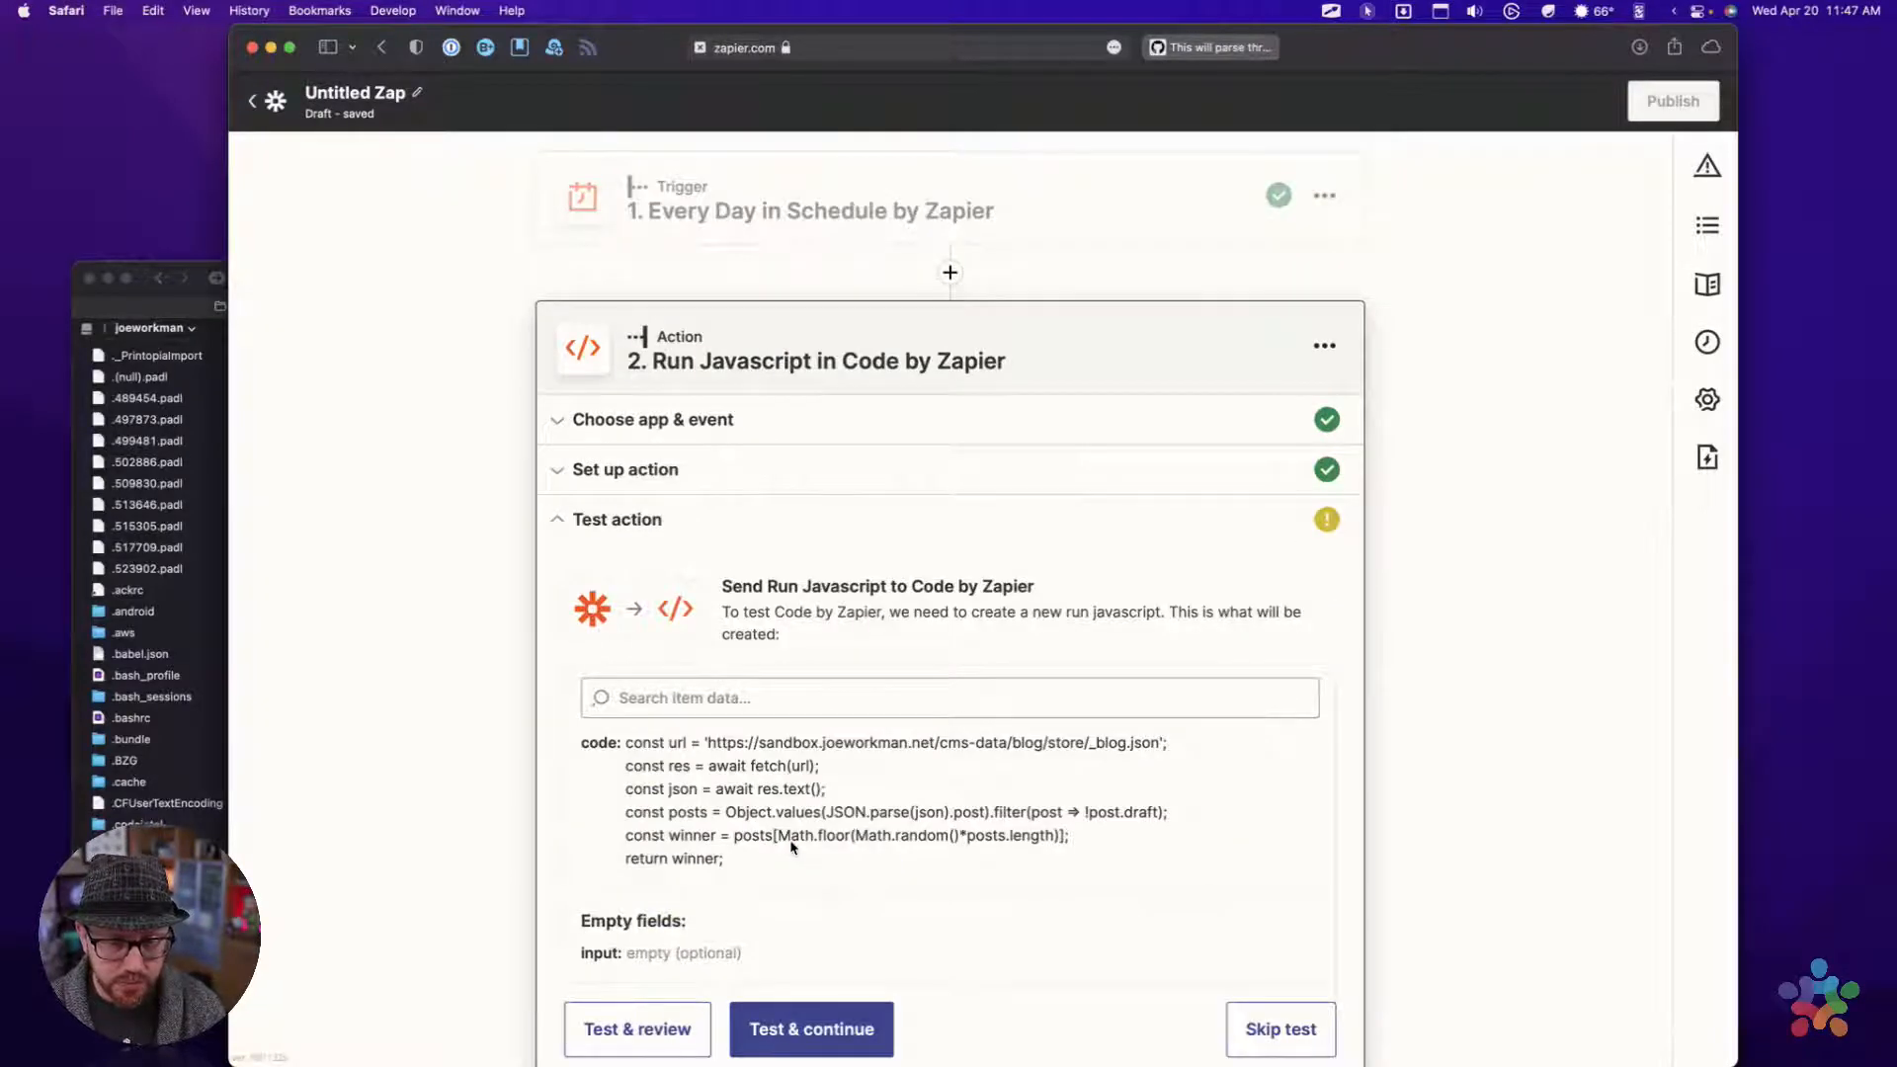
scroll(792, 847, down, 3)
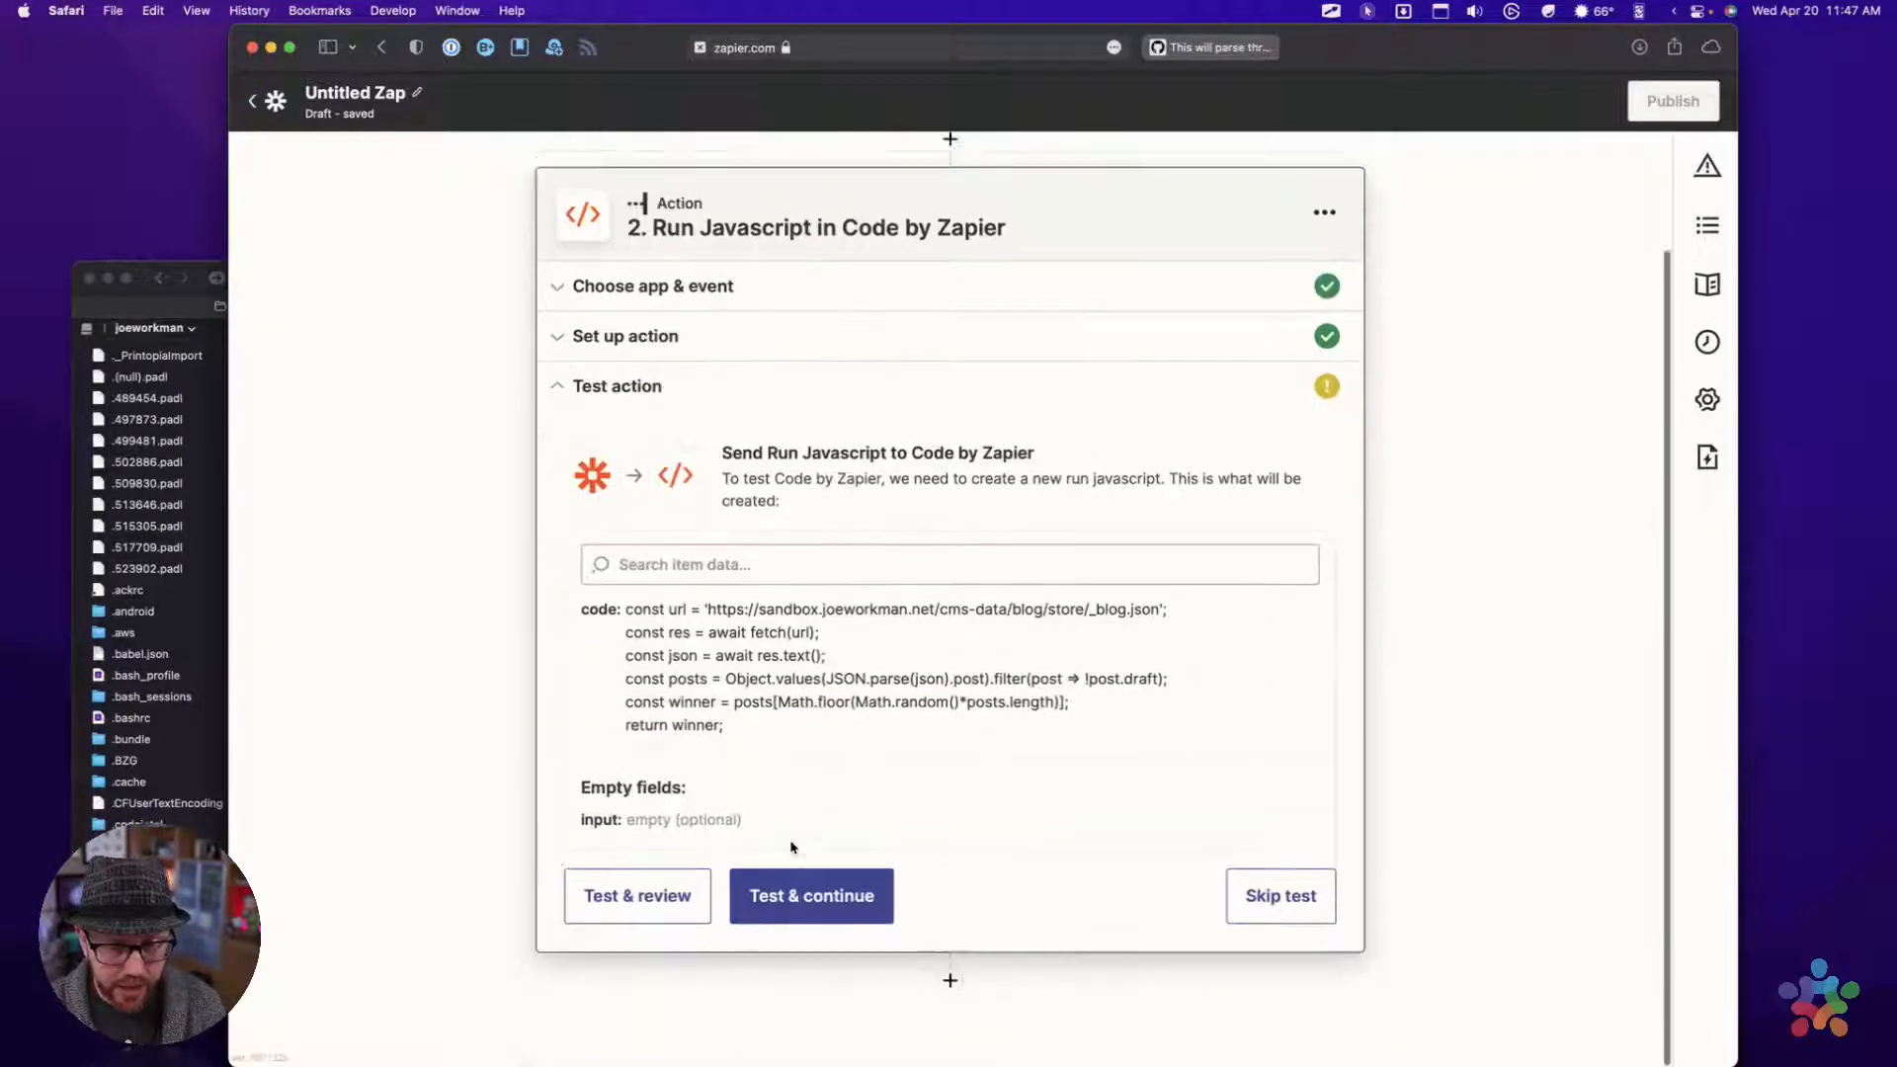
click(644, 896)
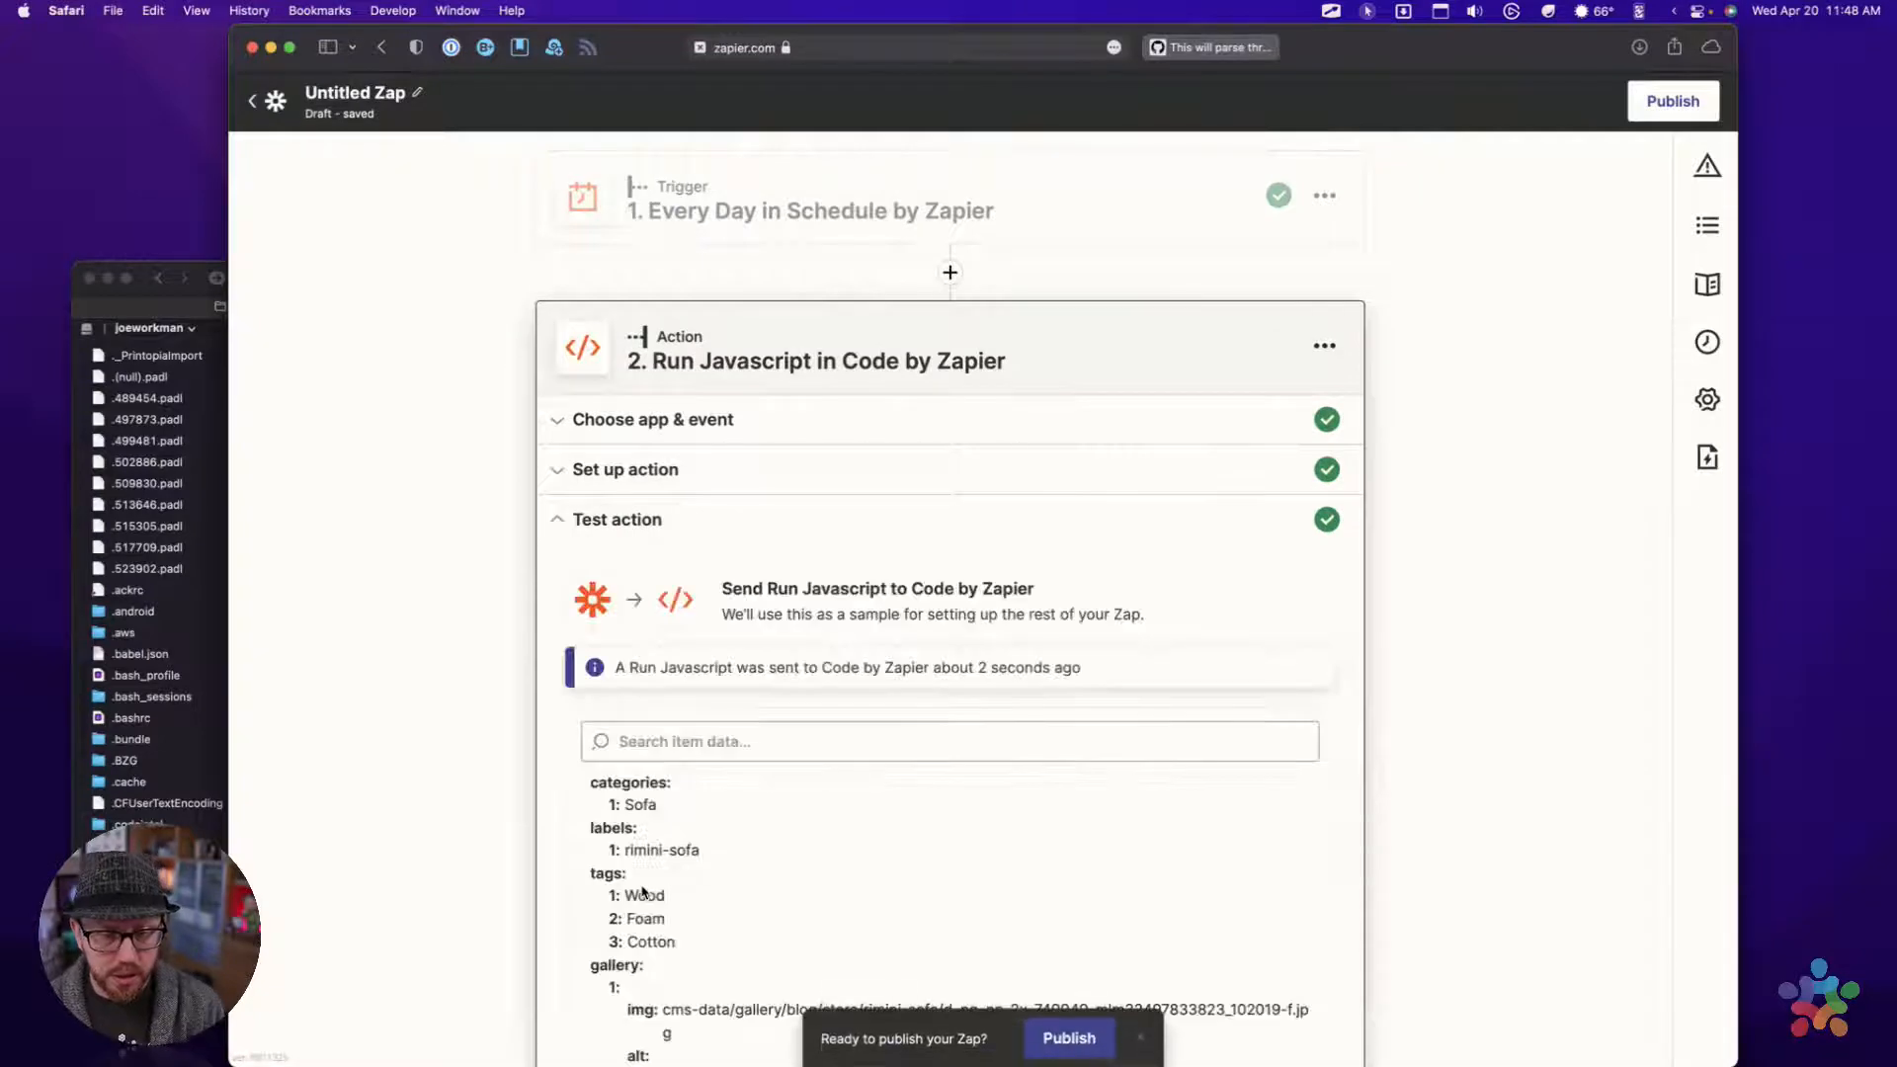
Examine the post data returned by the test, including the gallery, image, media, permalink and summary fields, and close the action
scroll(546, 744, down, 3)
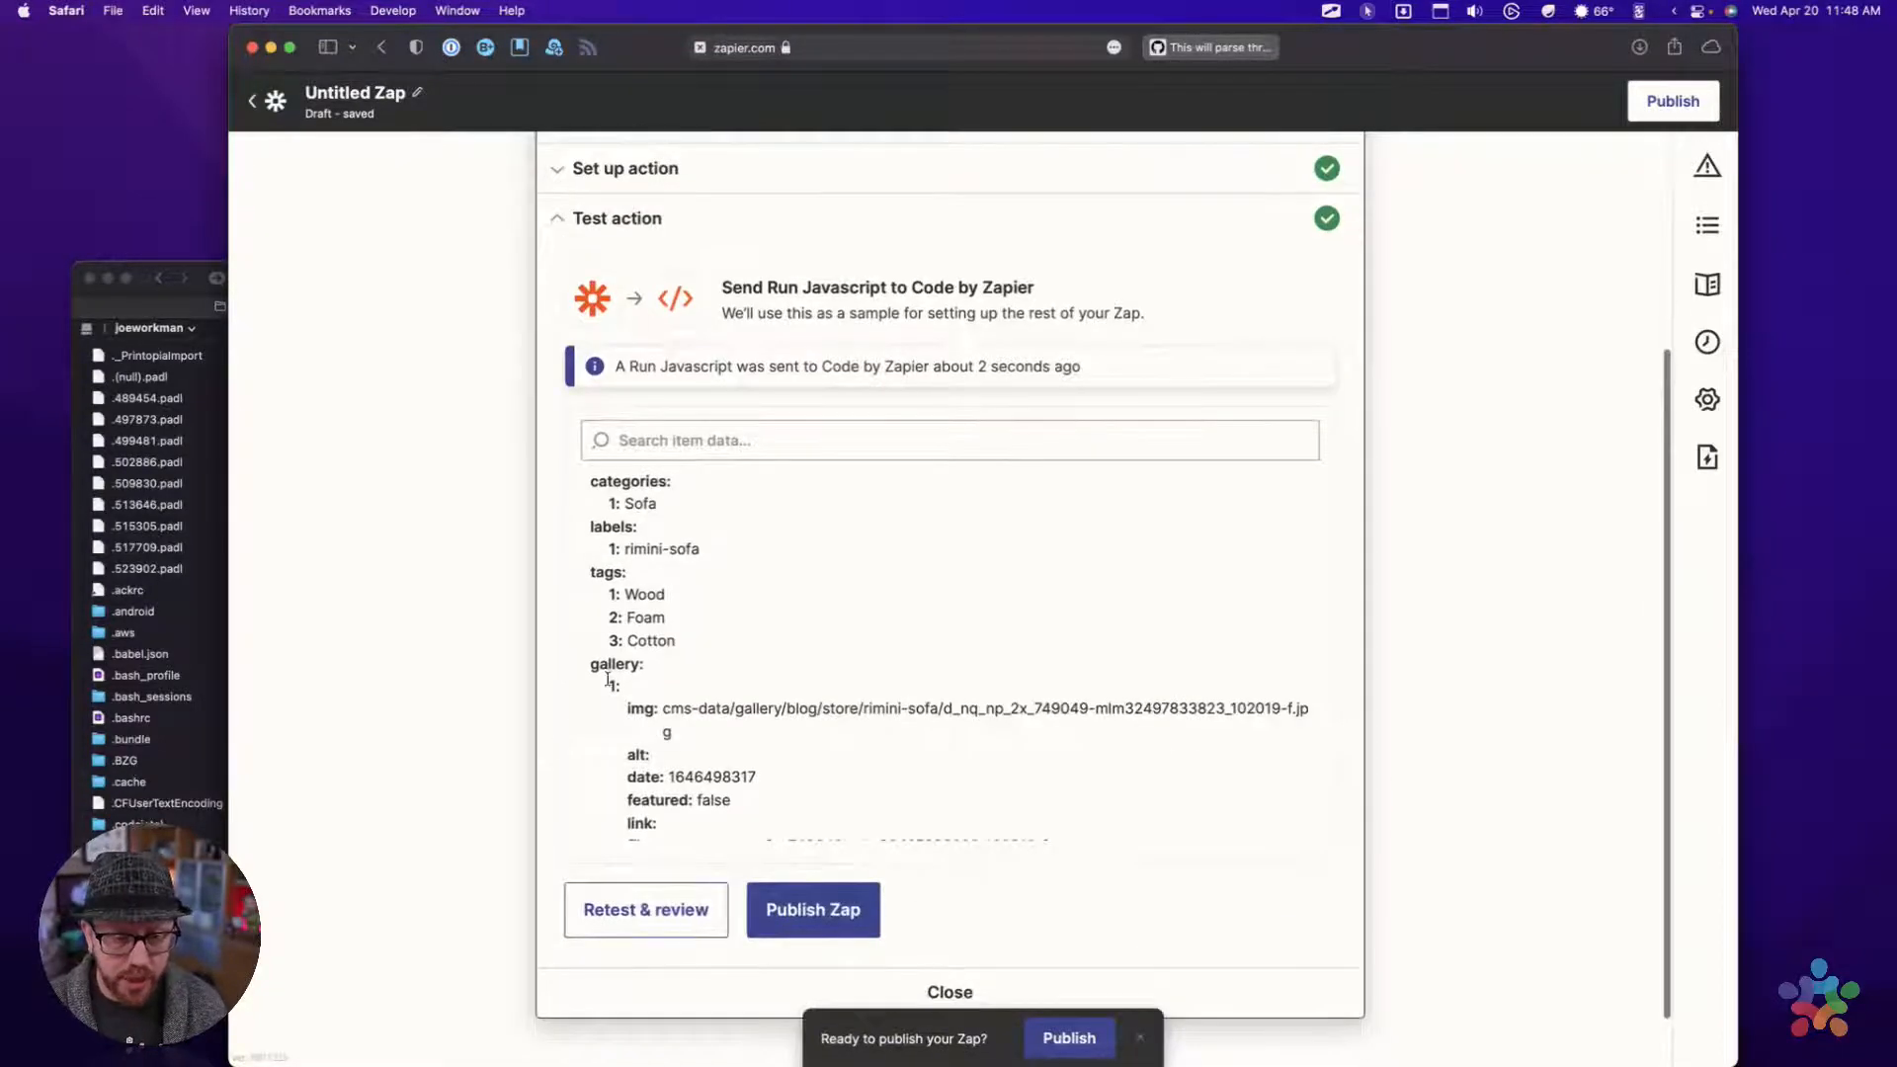
scroll(678, 645, down, 5)
scroll(679, 645, down, 3)
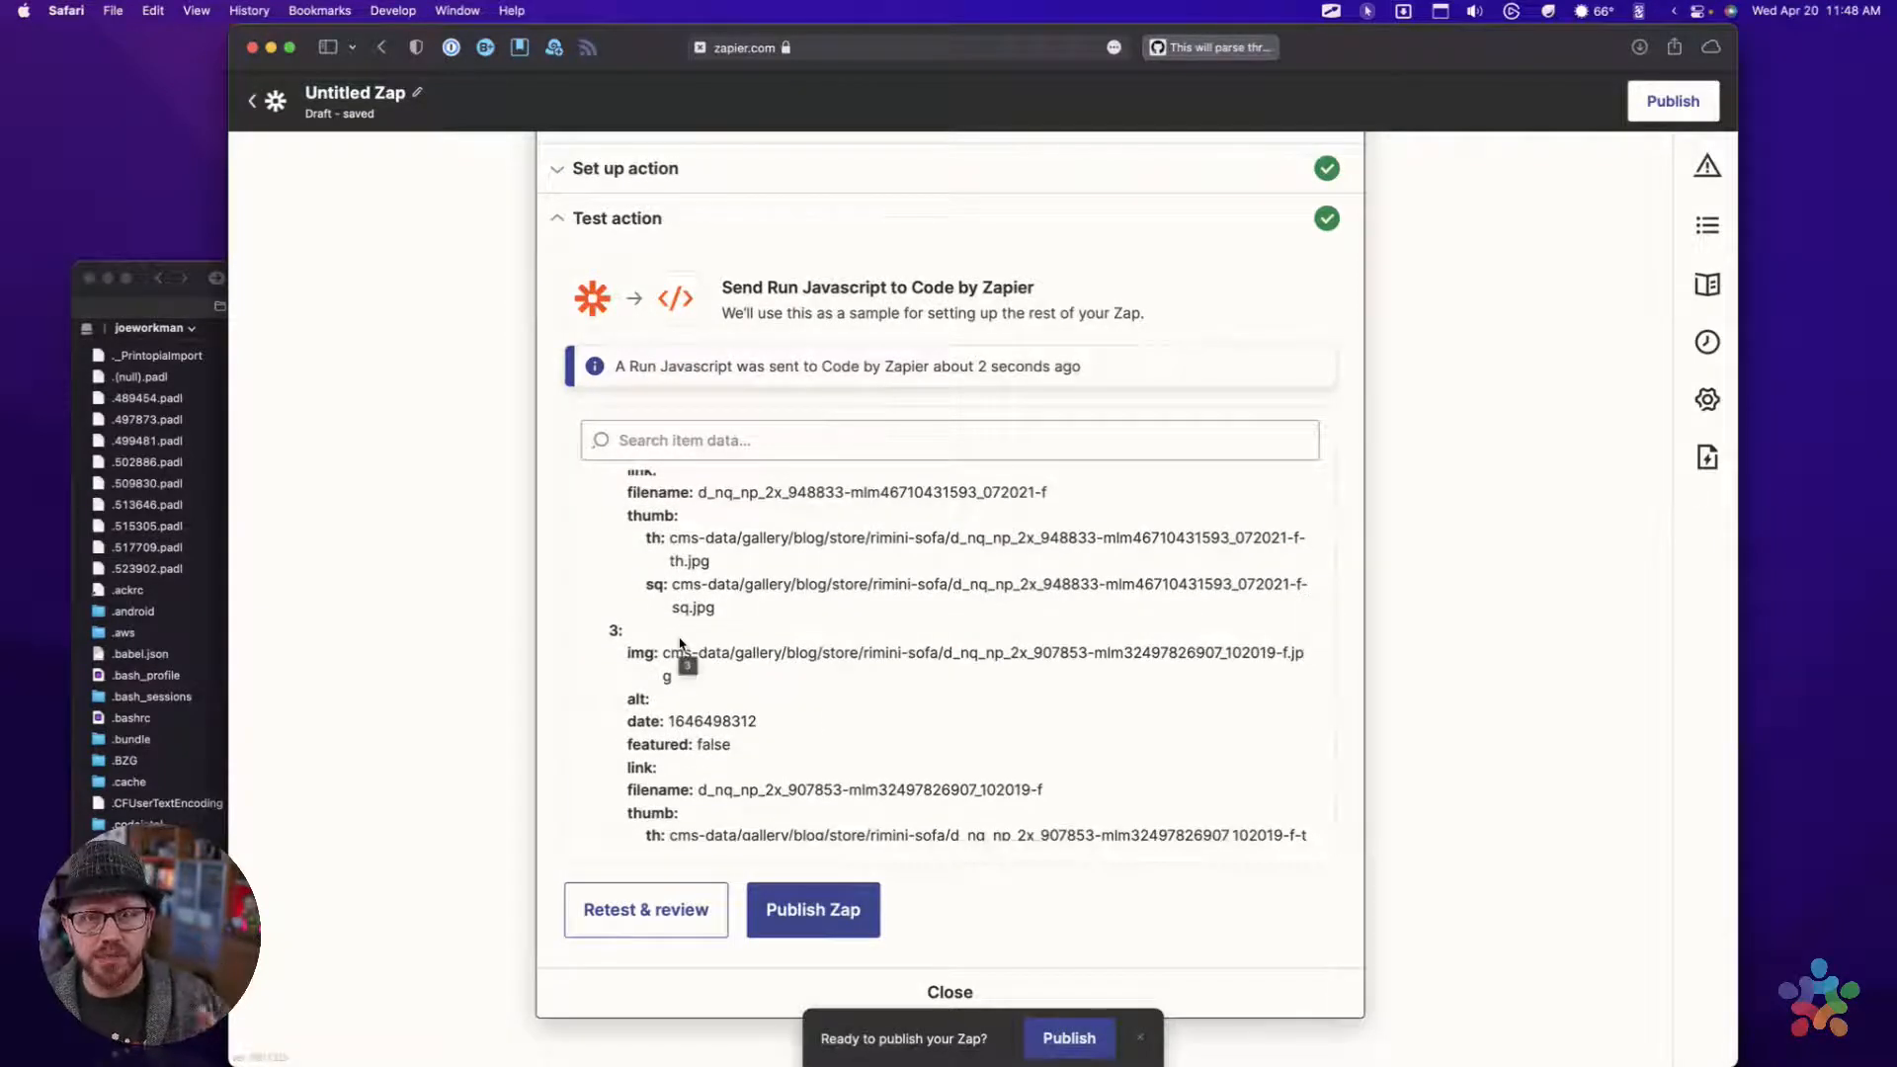
scroll(679, 644, down, 6)
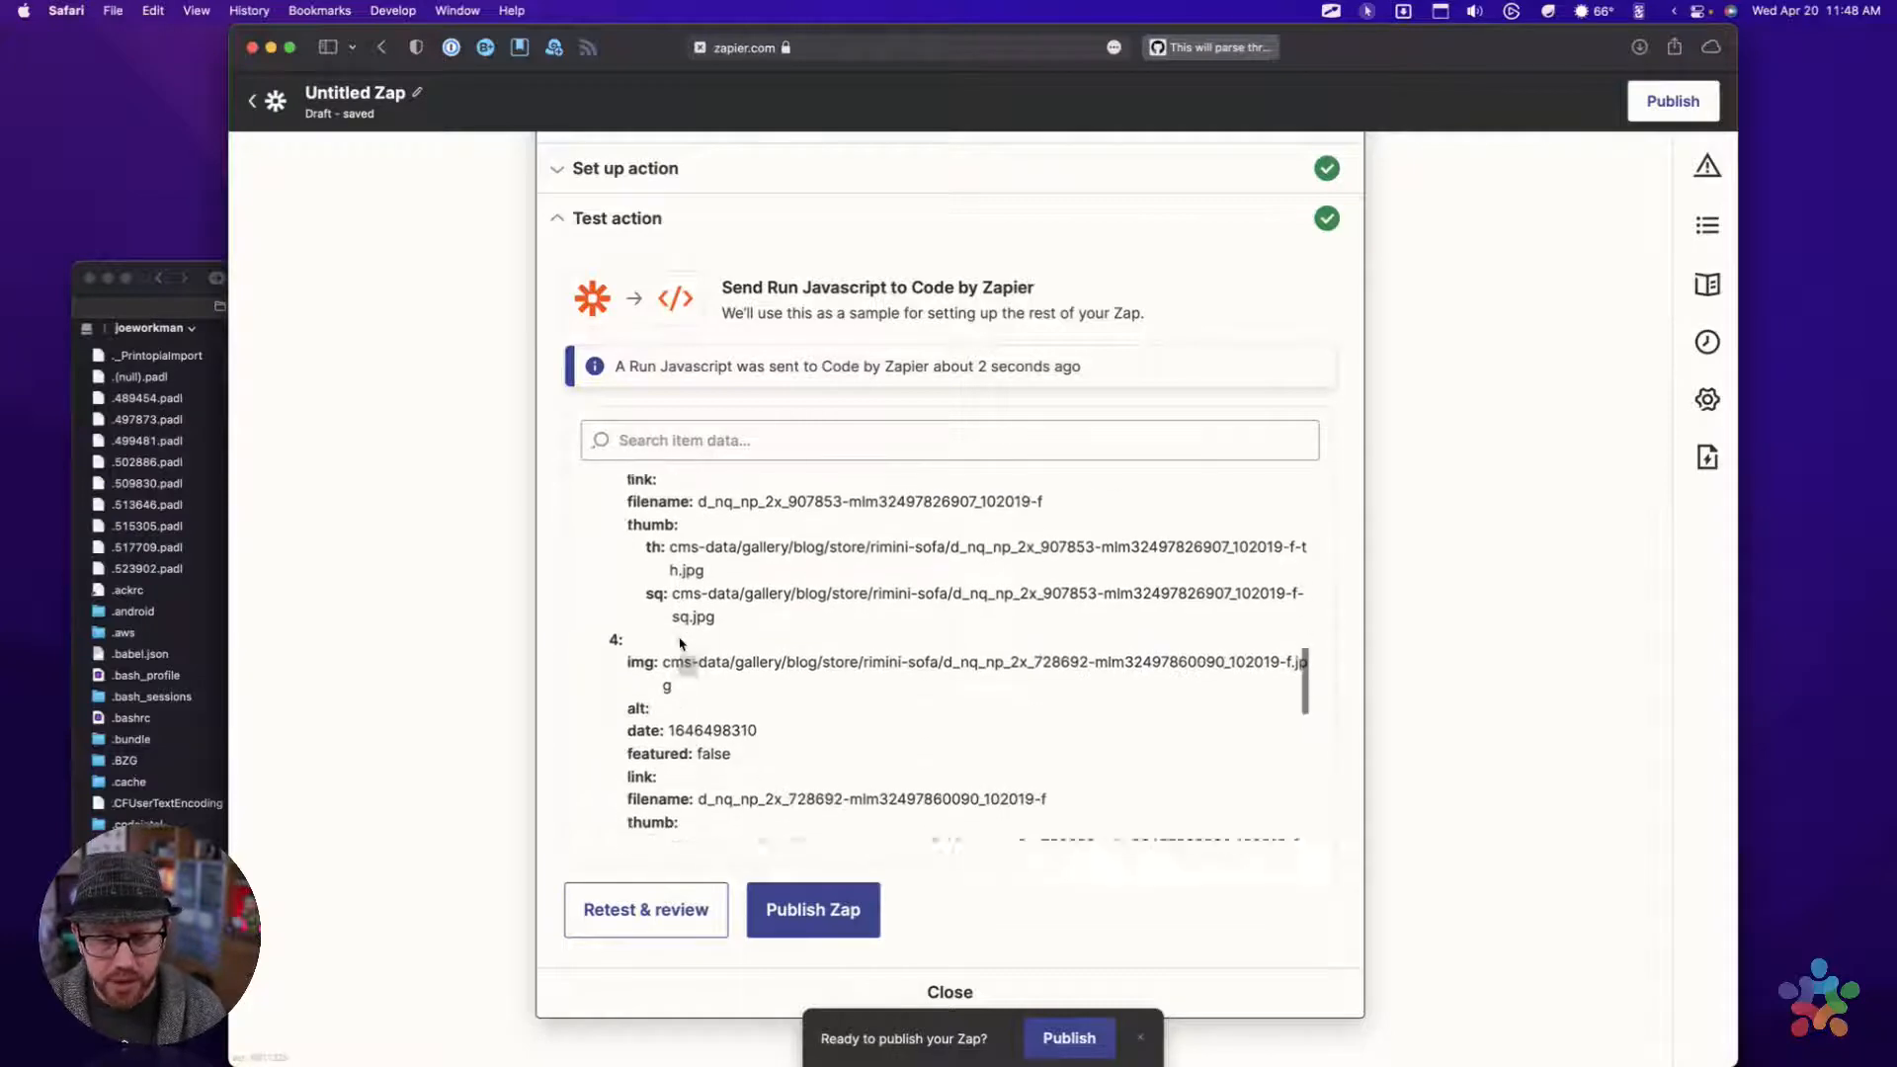
scroll(680, 645, down, 3)
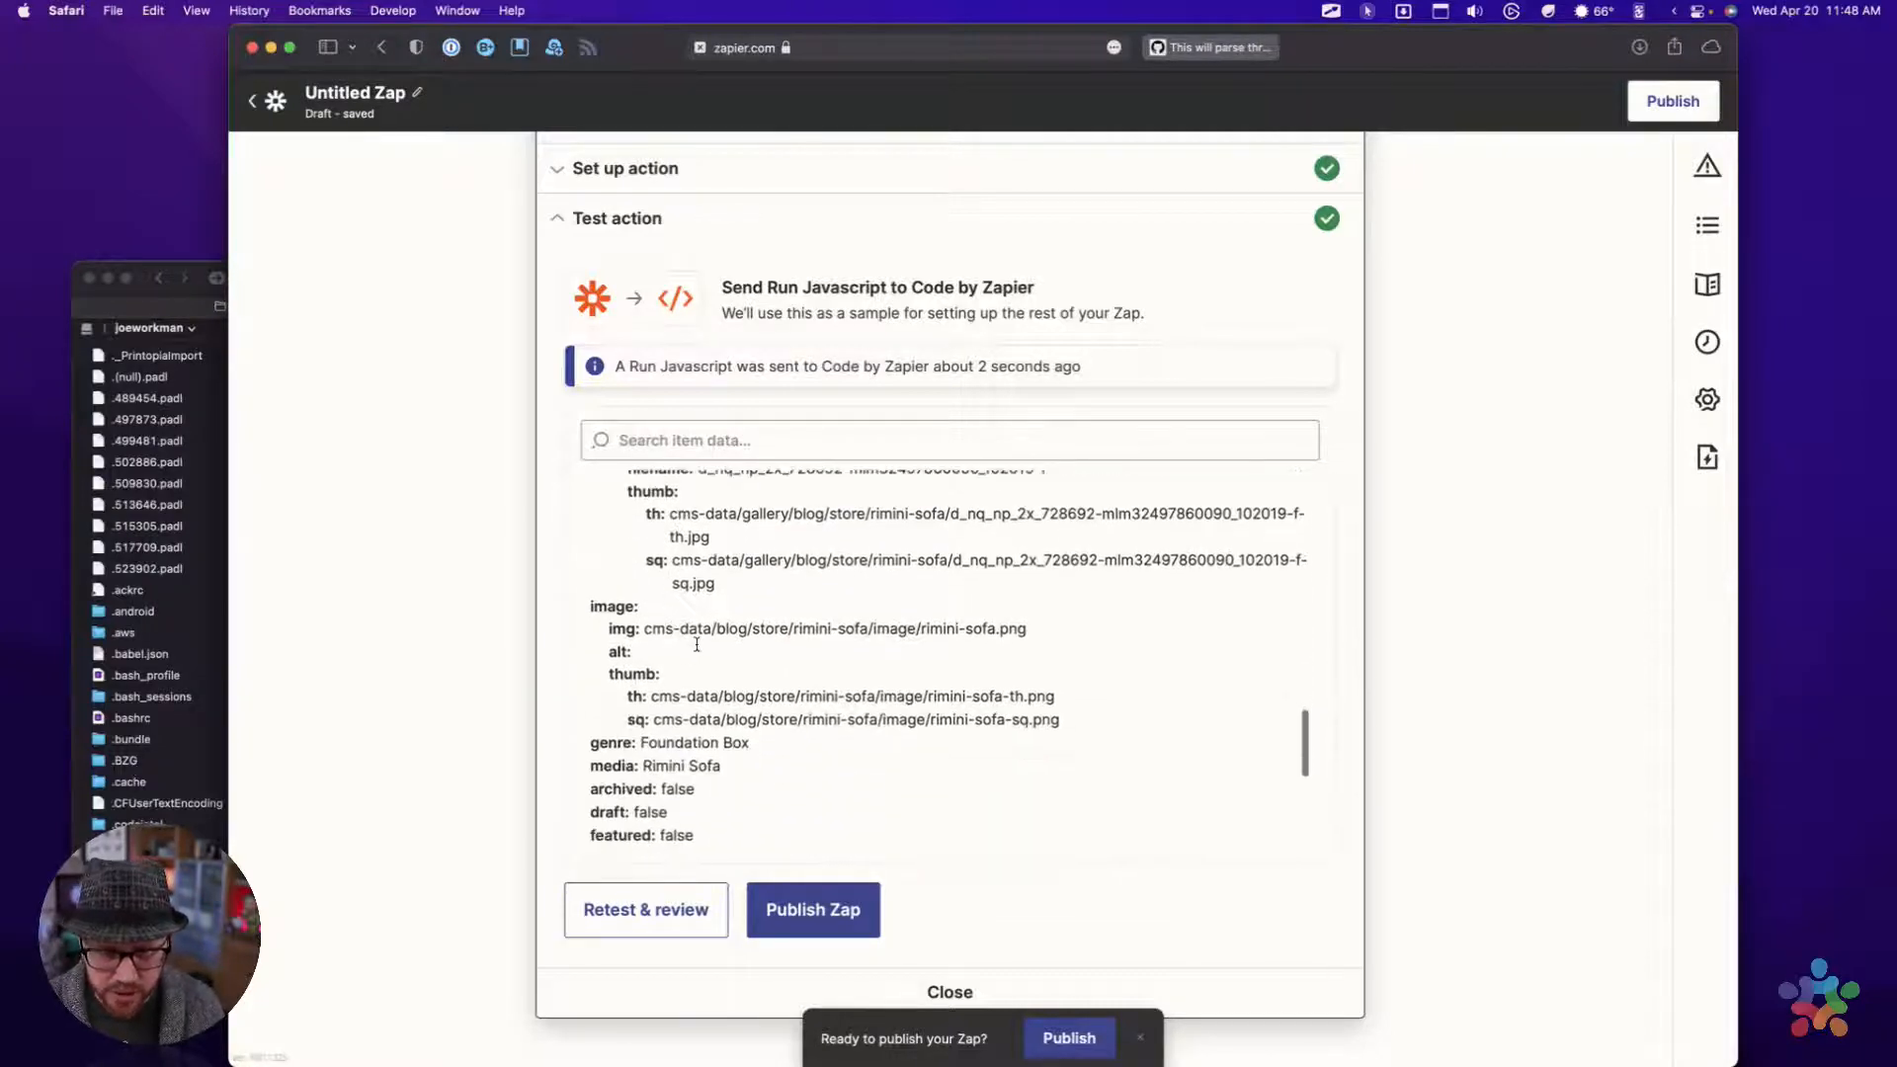
scroll(697, 644, up, 1)
scroll(696, 644, down, 5)
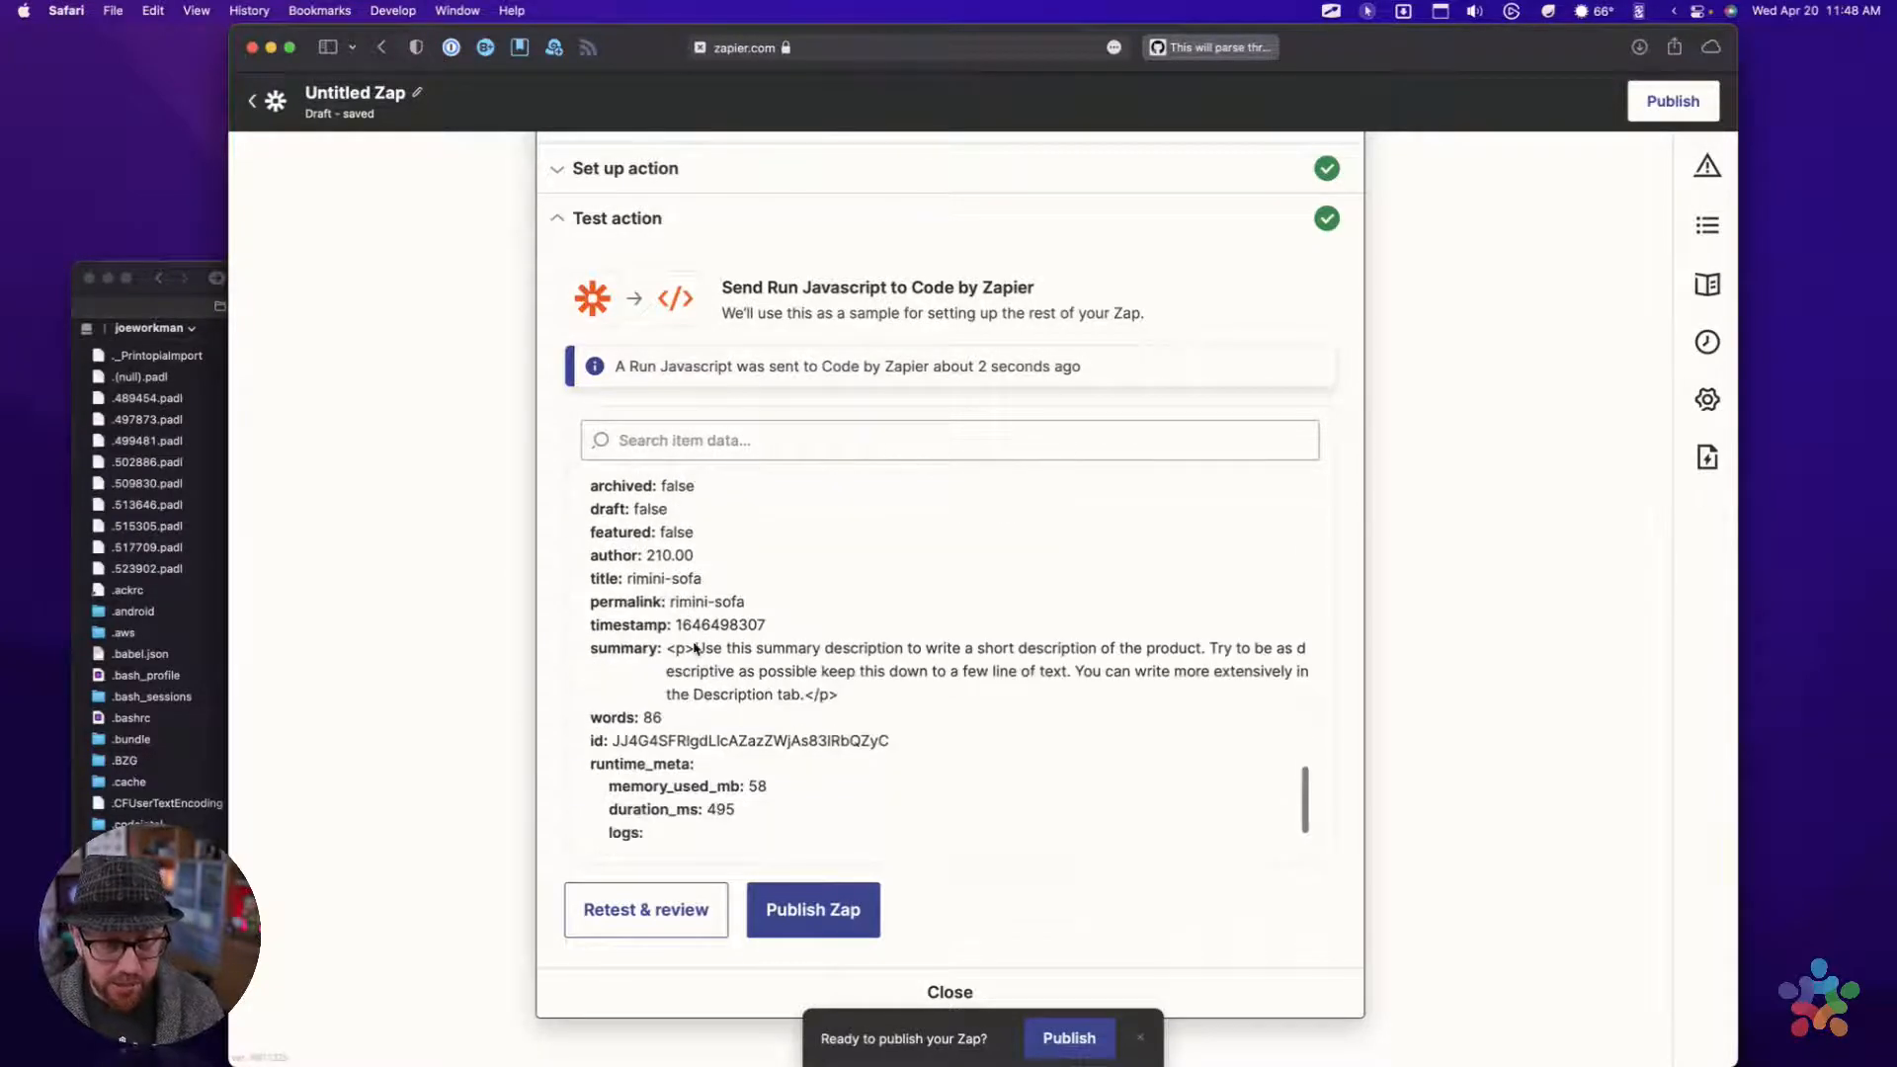
scroll(695, 649, up, 2)
scroll(693, 652, down, 3)
scroll(693, 655, up, 1)
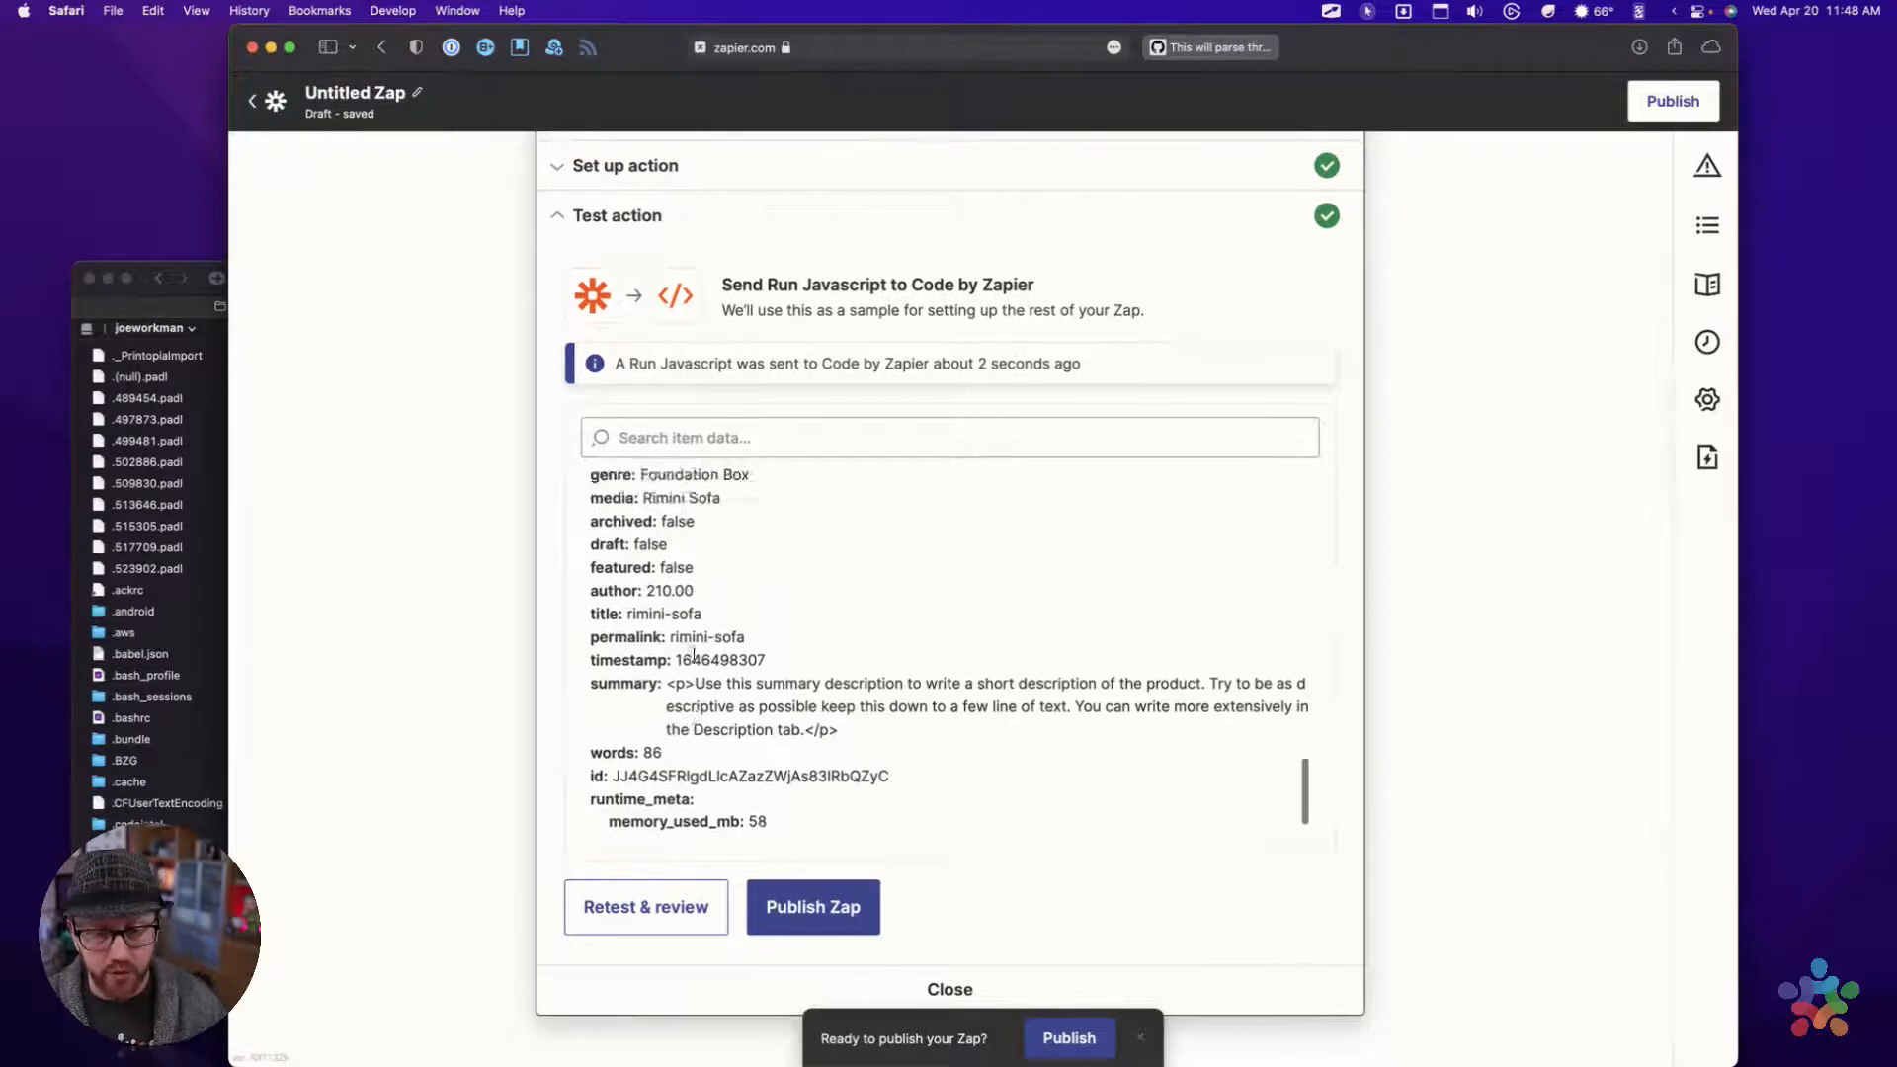
scroll(694, 654, up, 2)
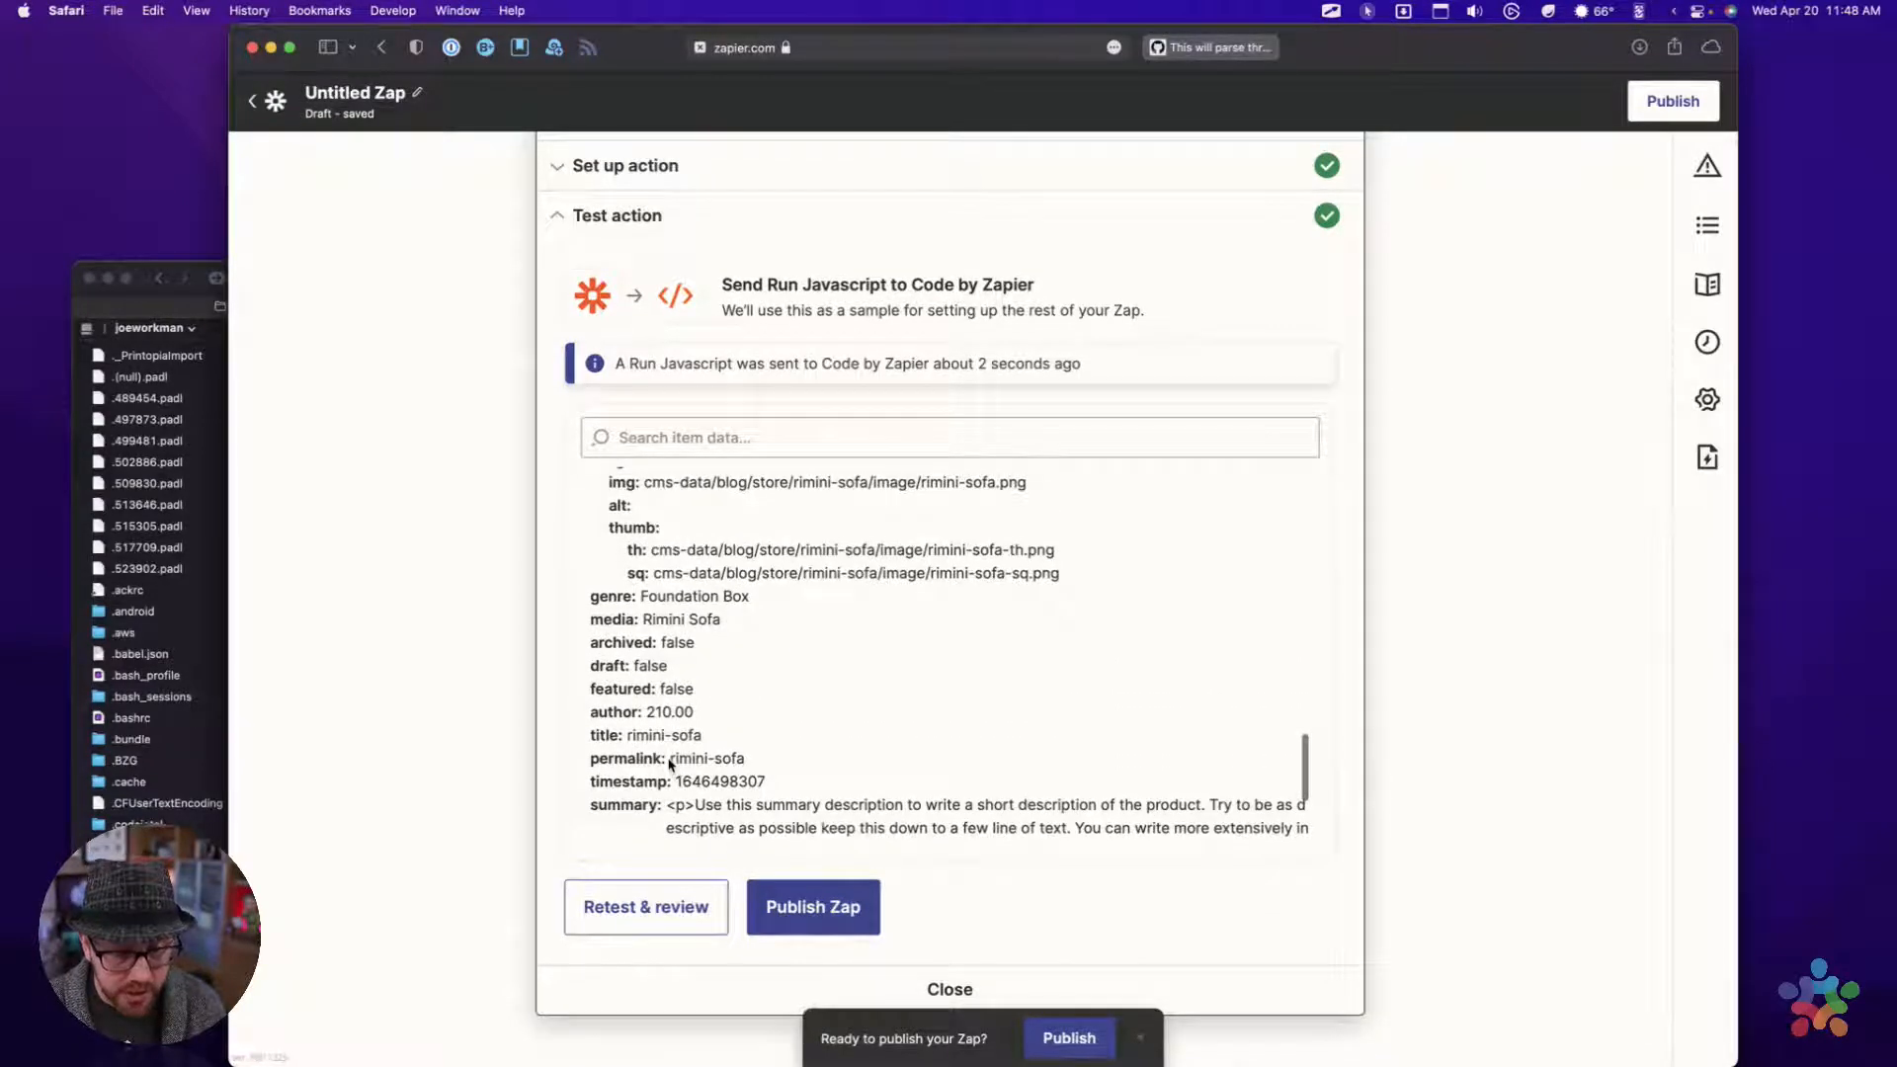
drag(643, 619, 766, 636)
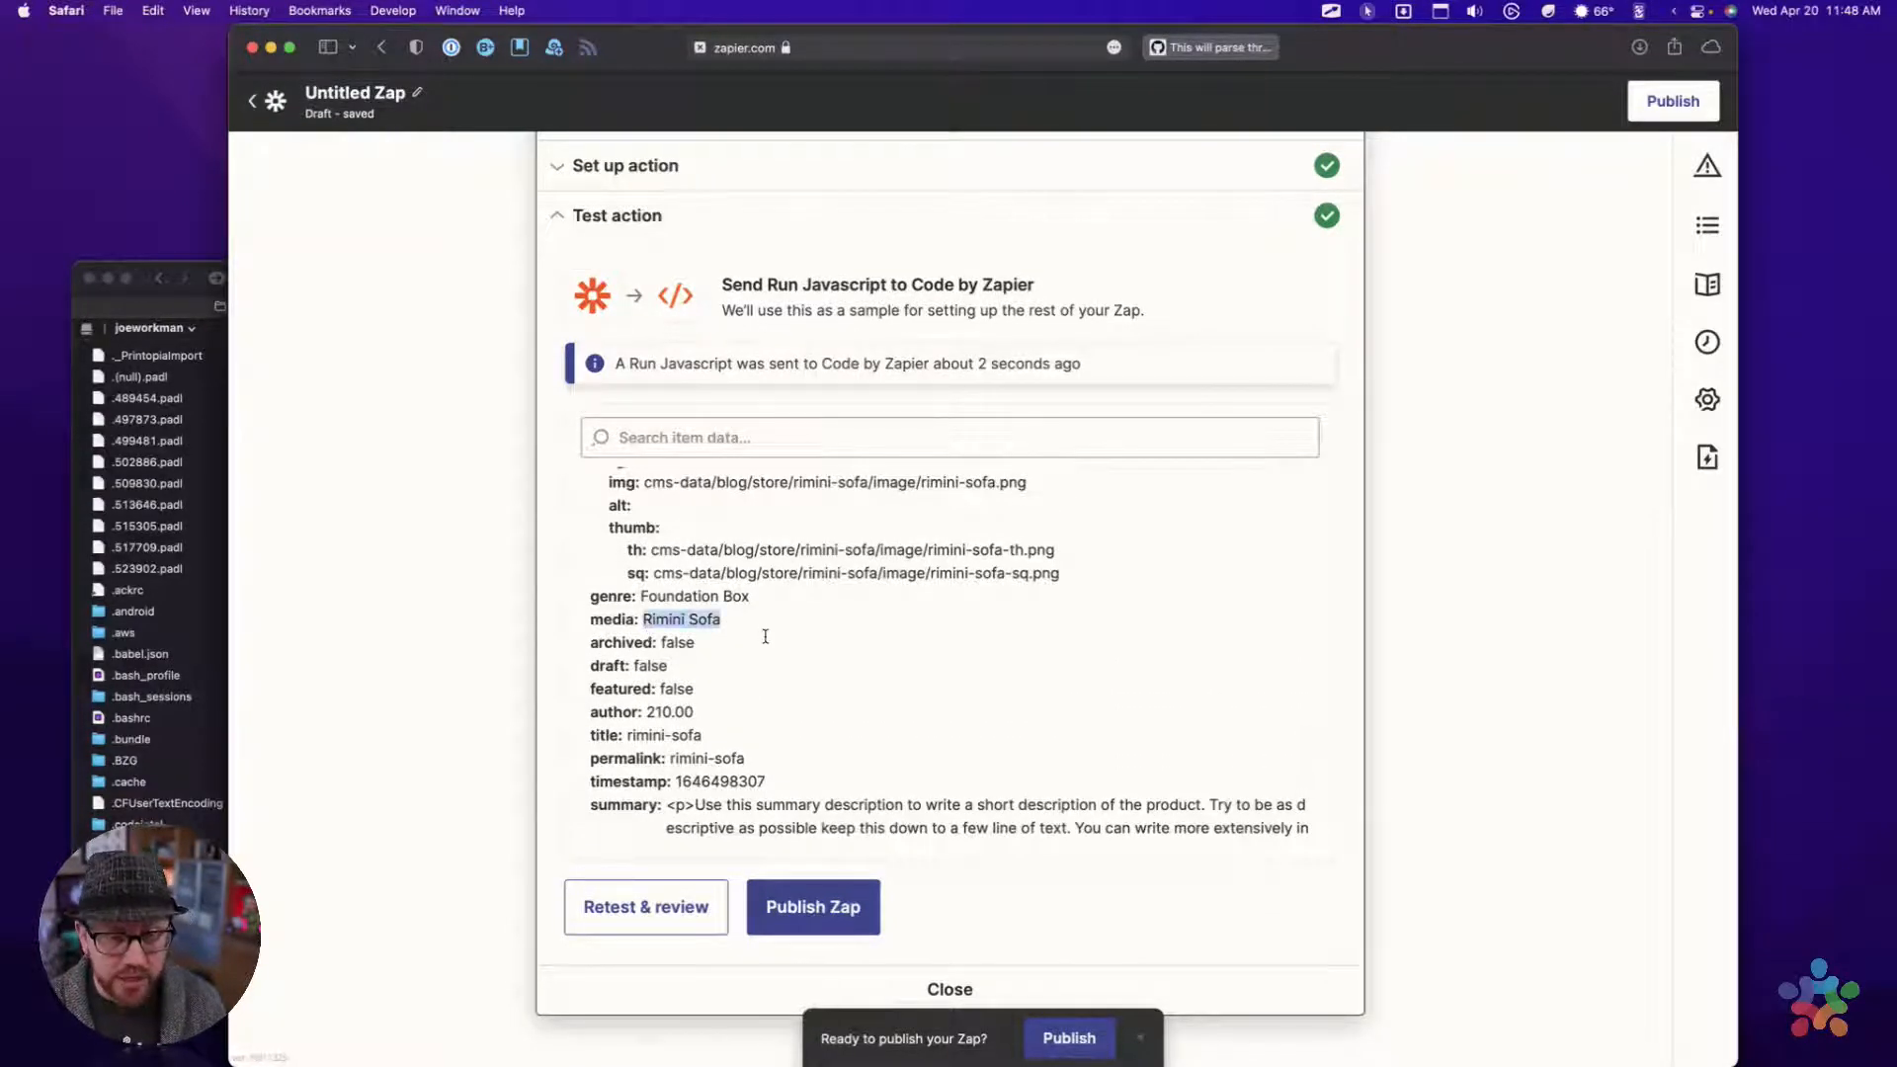
click(766, 629)
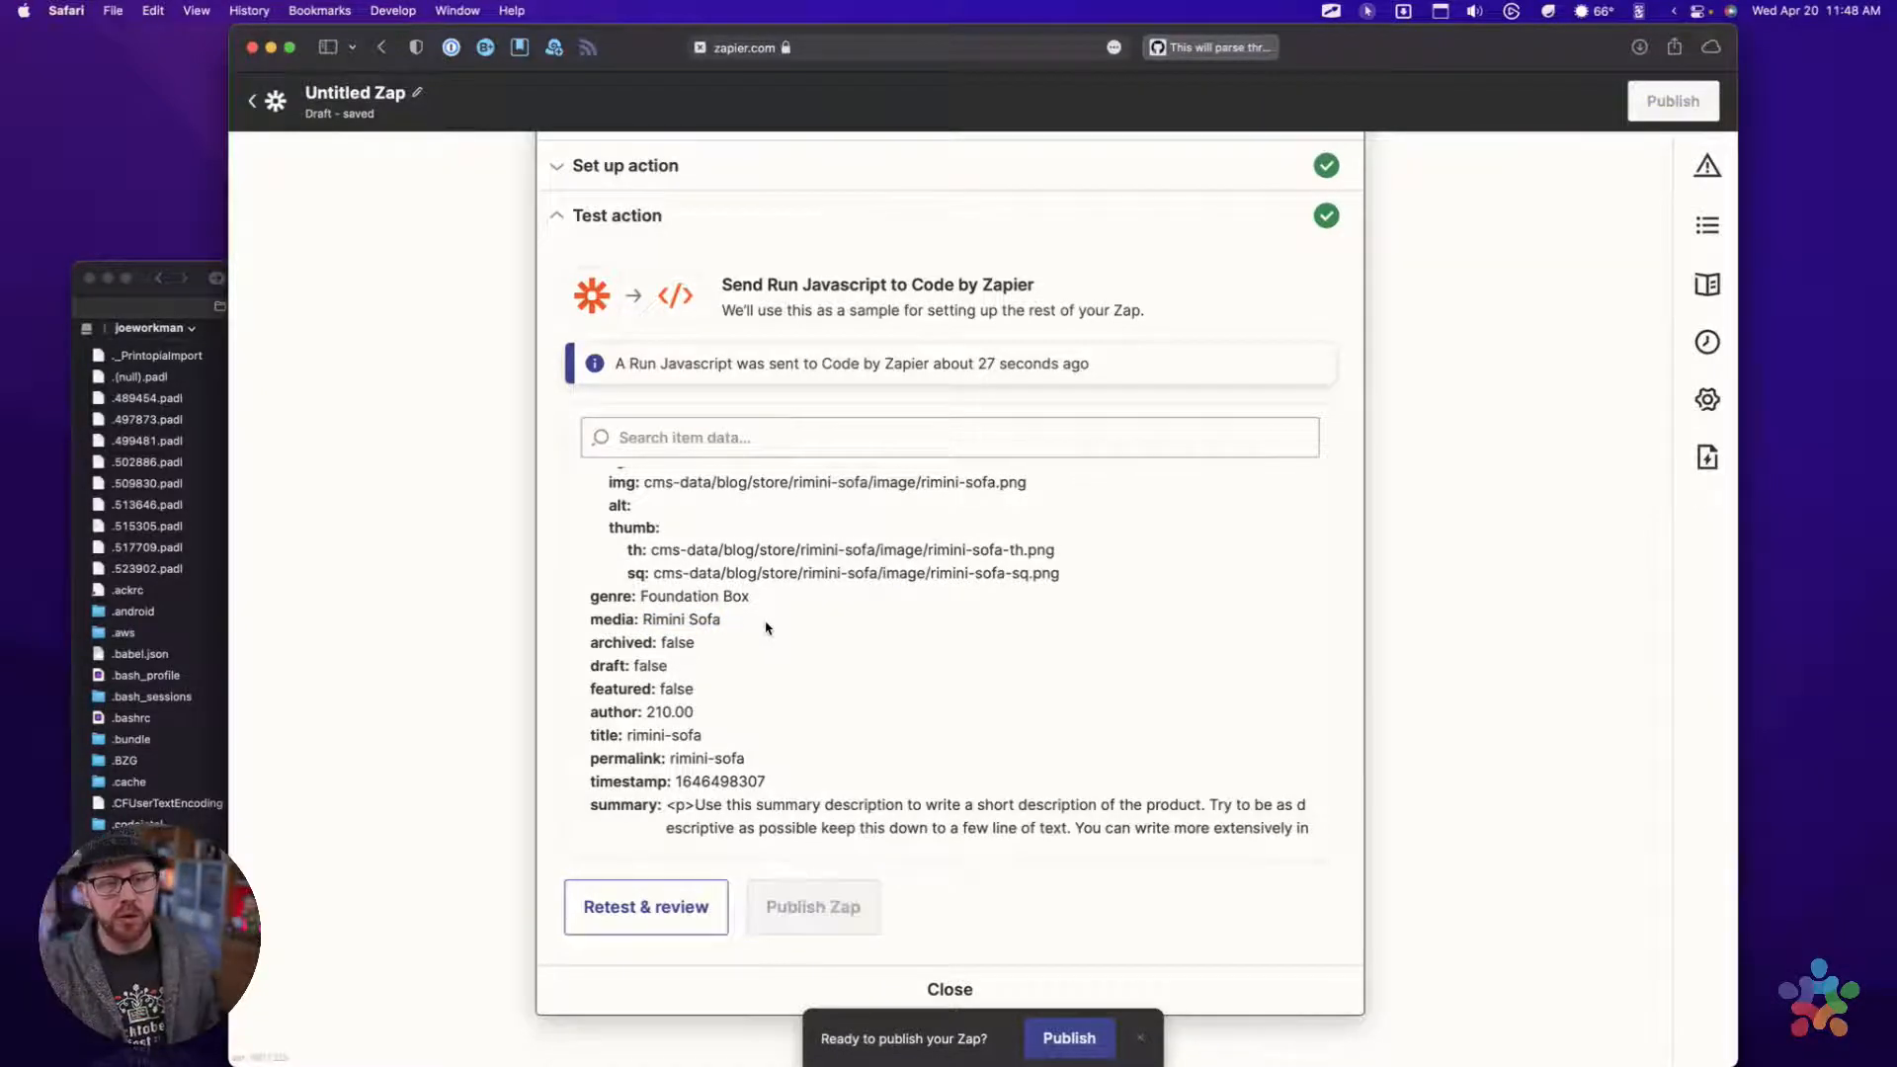
scroll(766, 628, down, 2)
scroll(765, 629, up, 2)
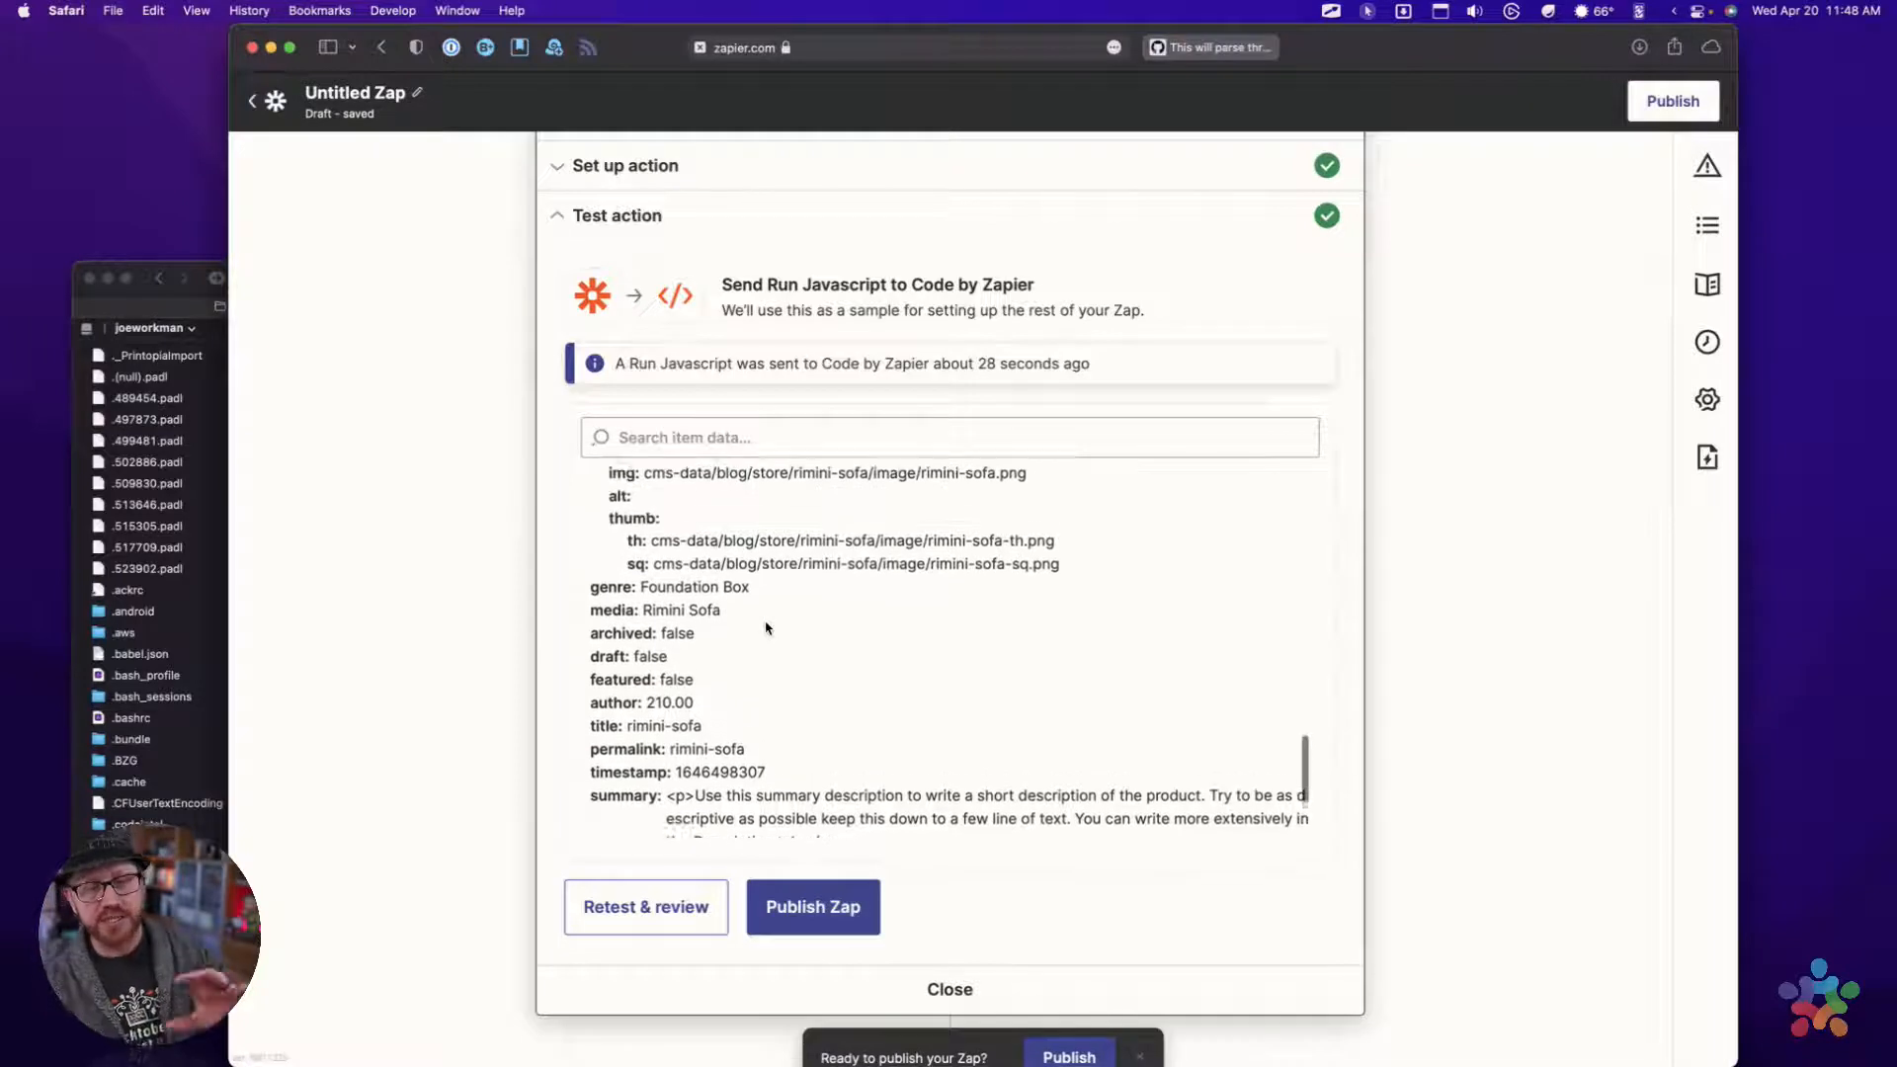
scroll(765, 629, up, 1)
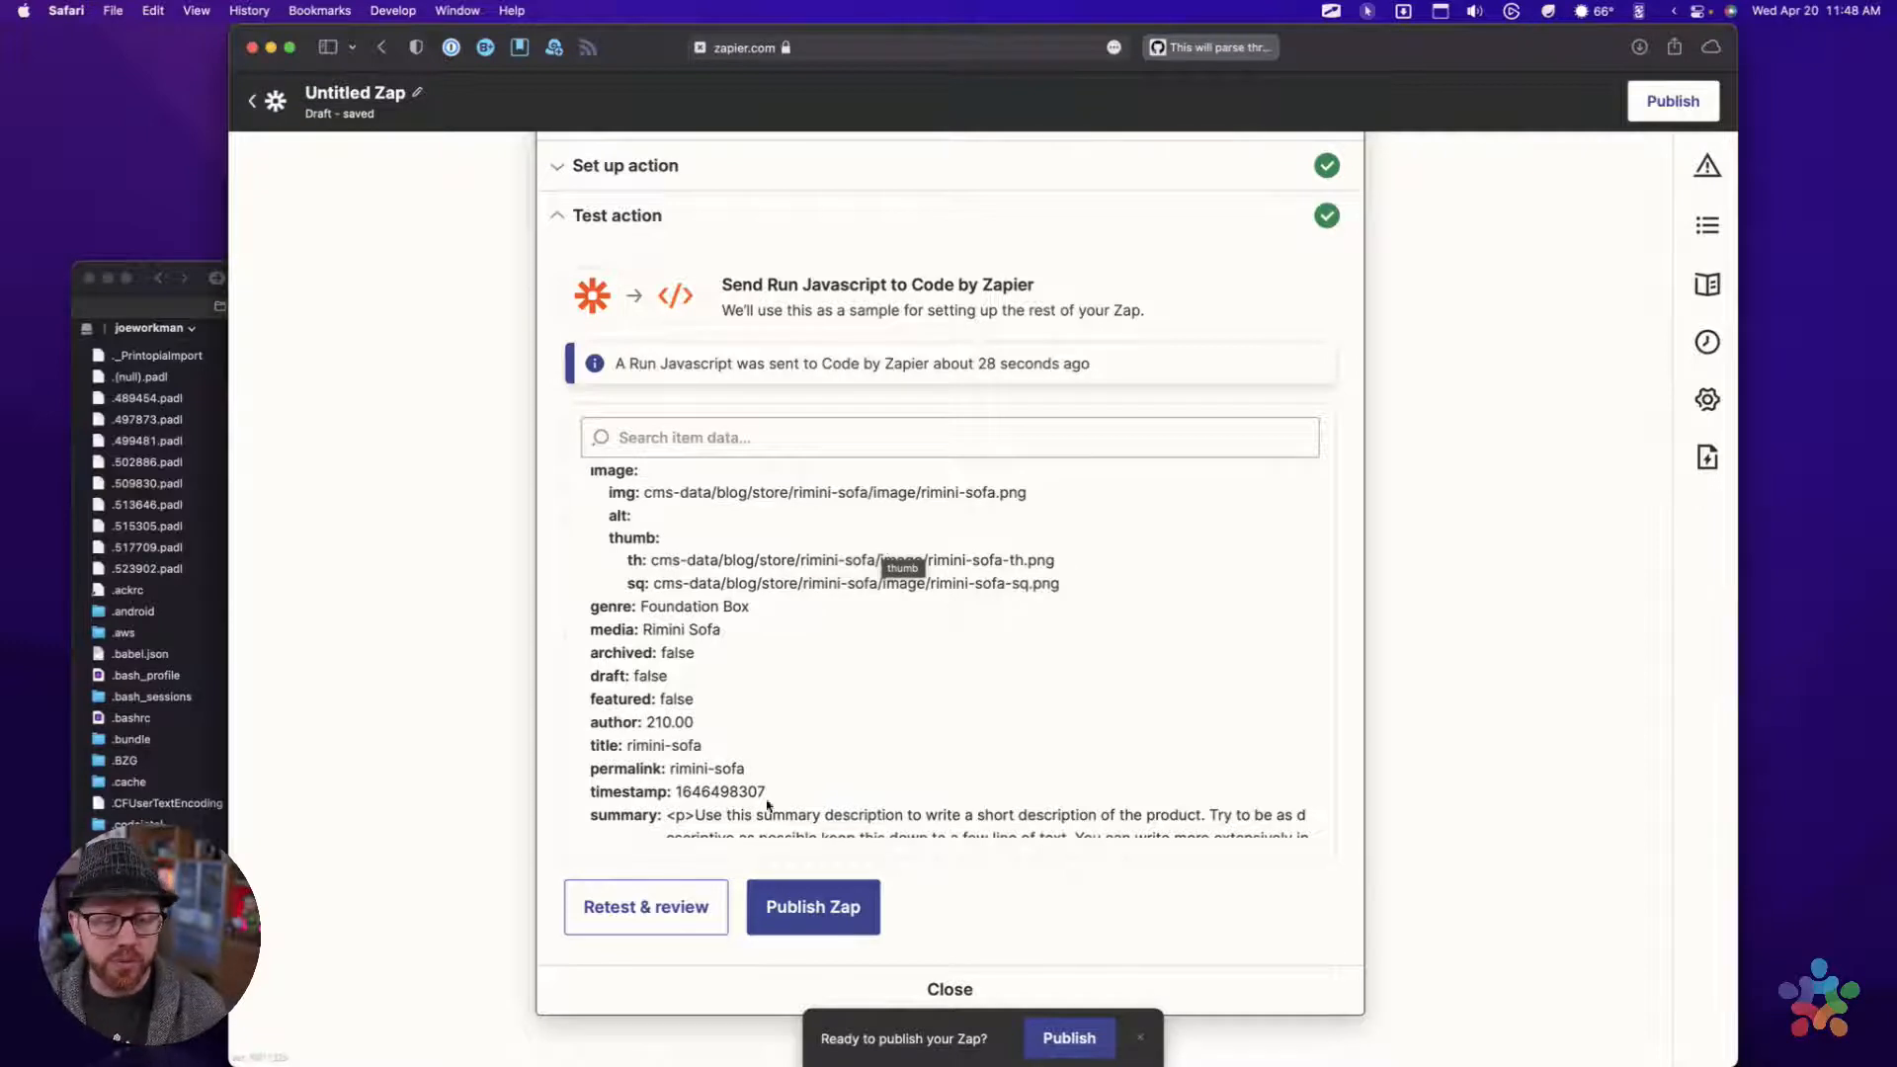
click(949, 987)
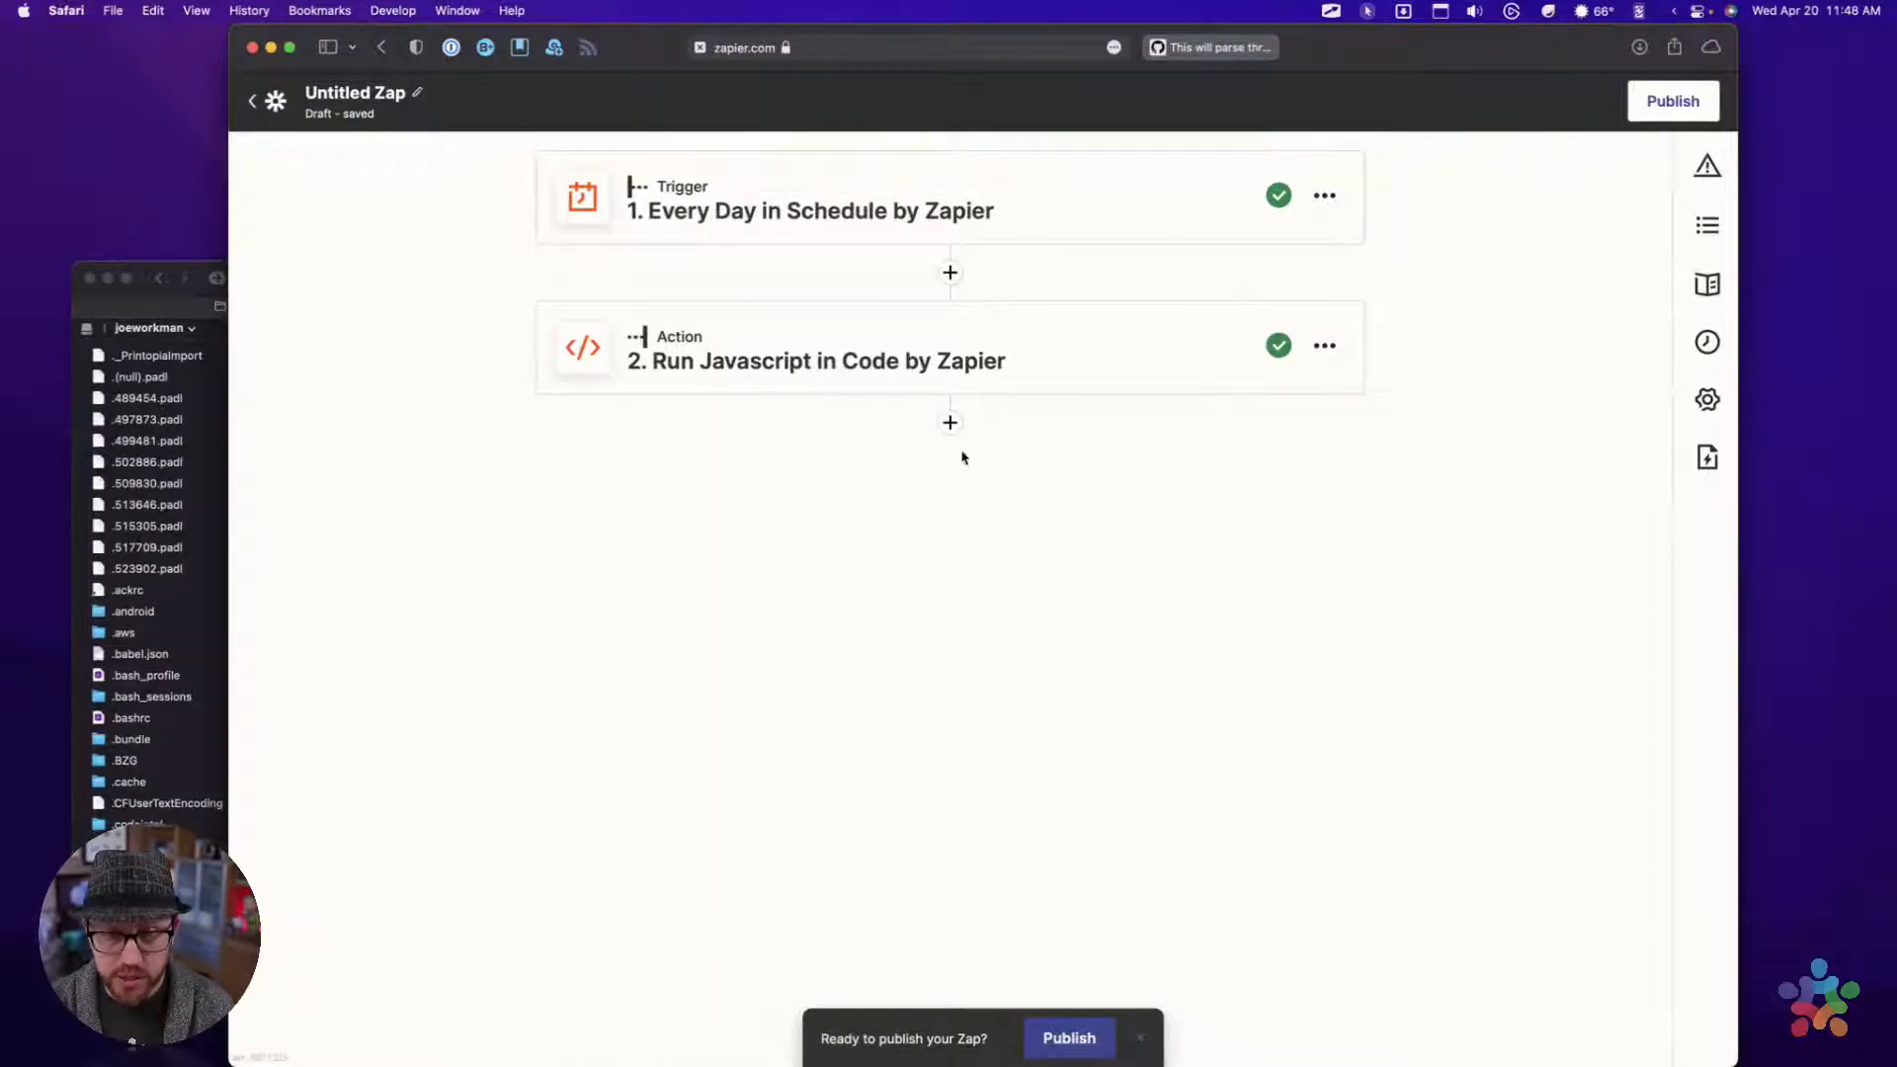
Add a third action to the end of the Zap using Twitter with the Create Tweet event
click(949, 423)
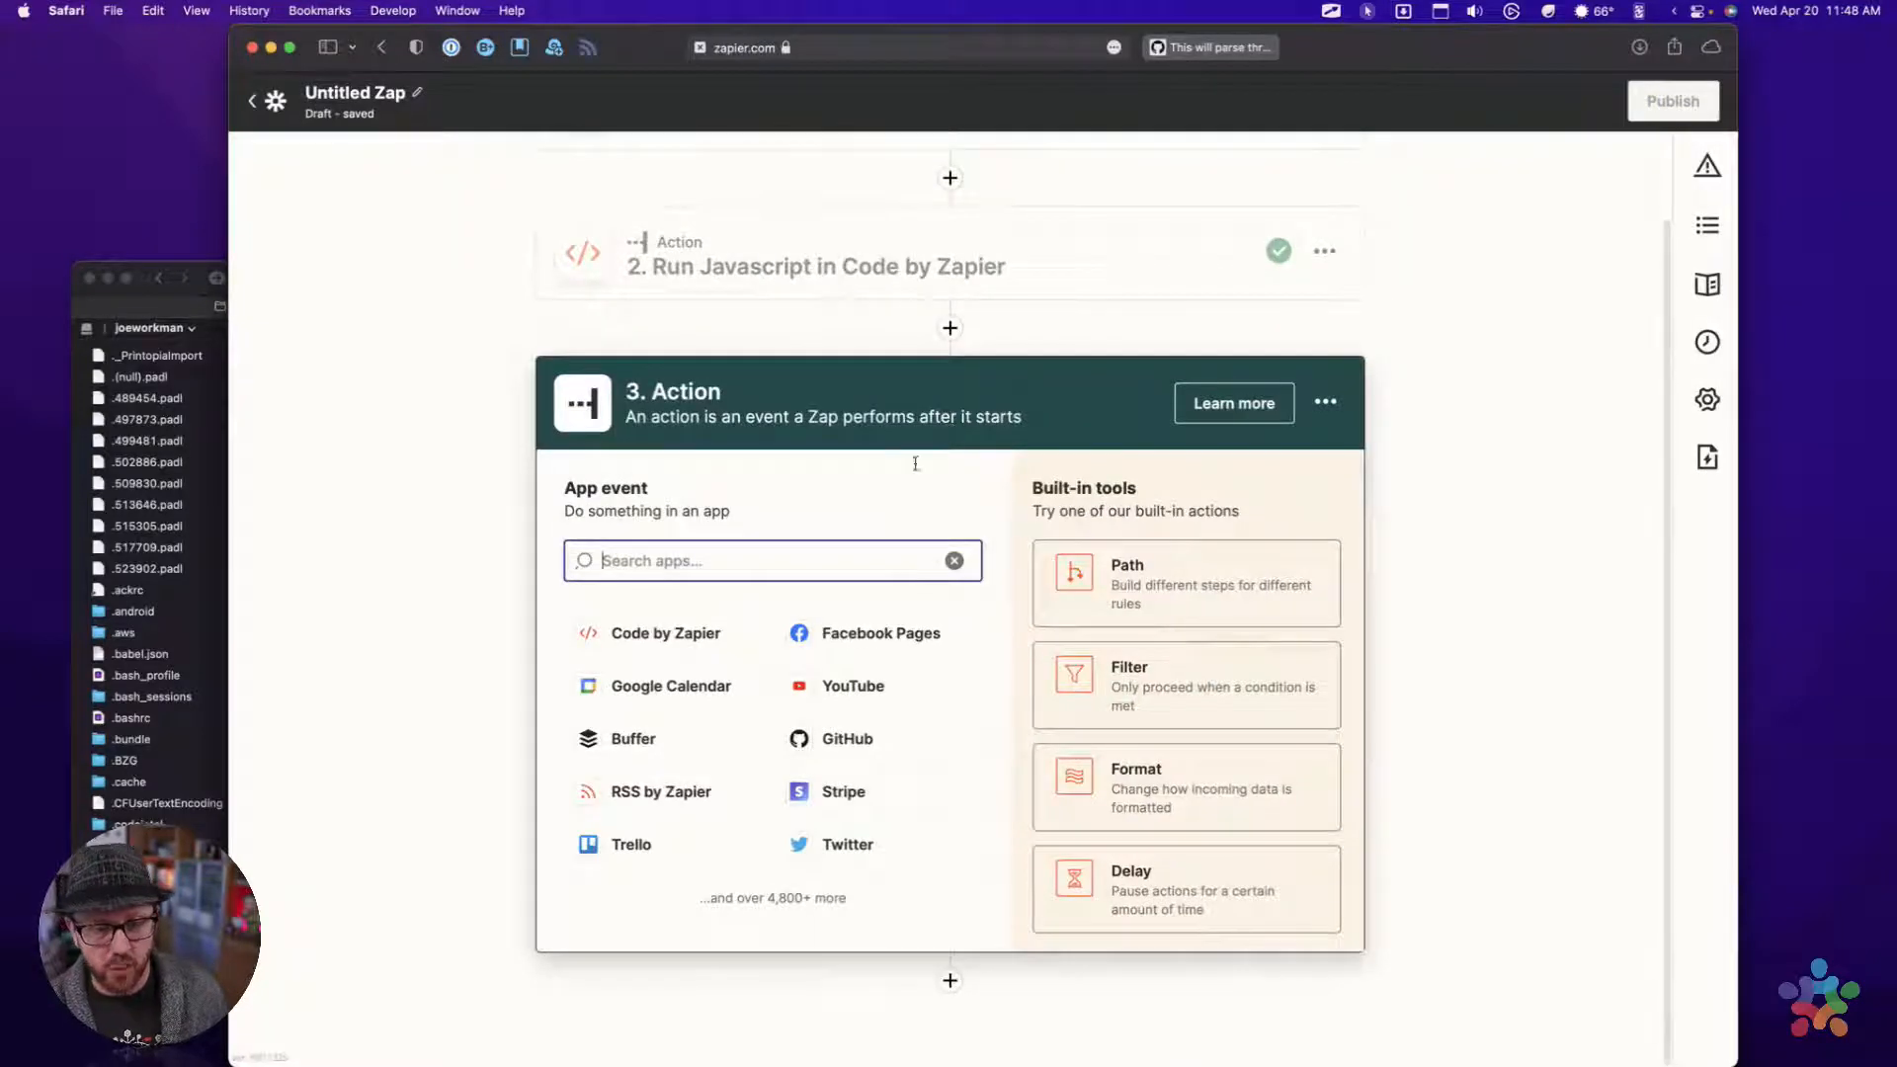
text(Tw)
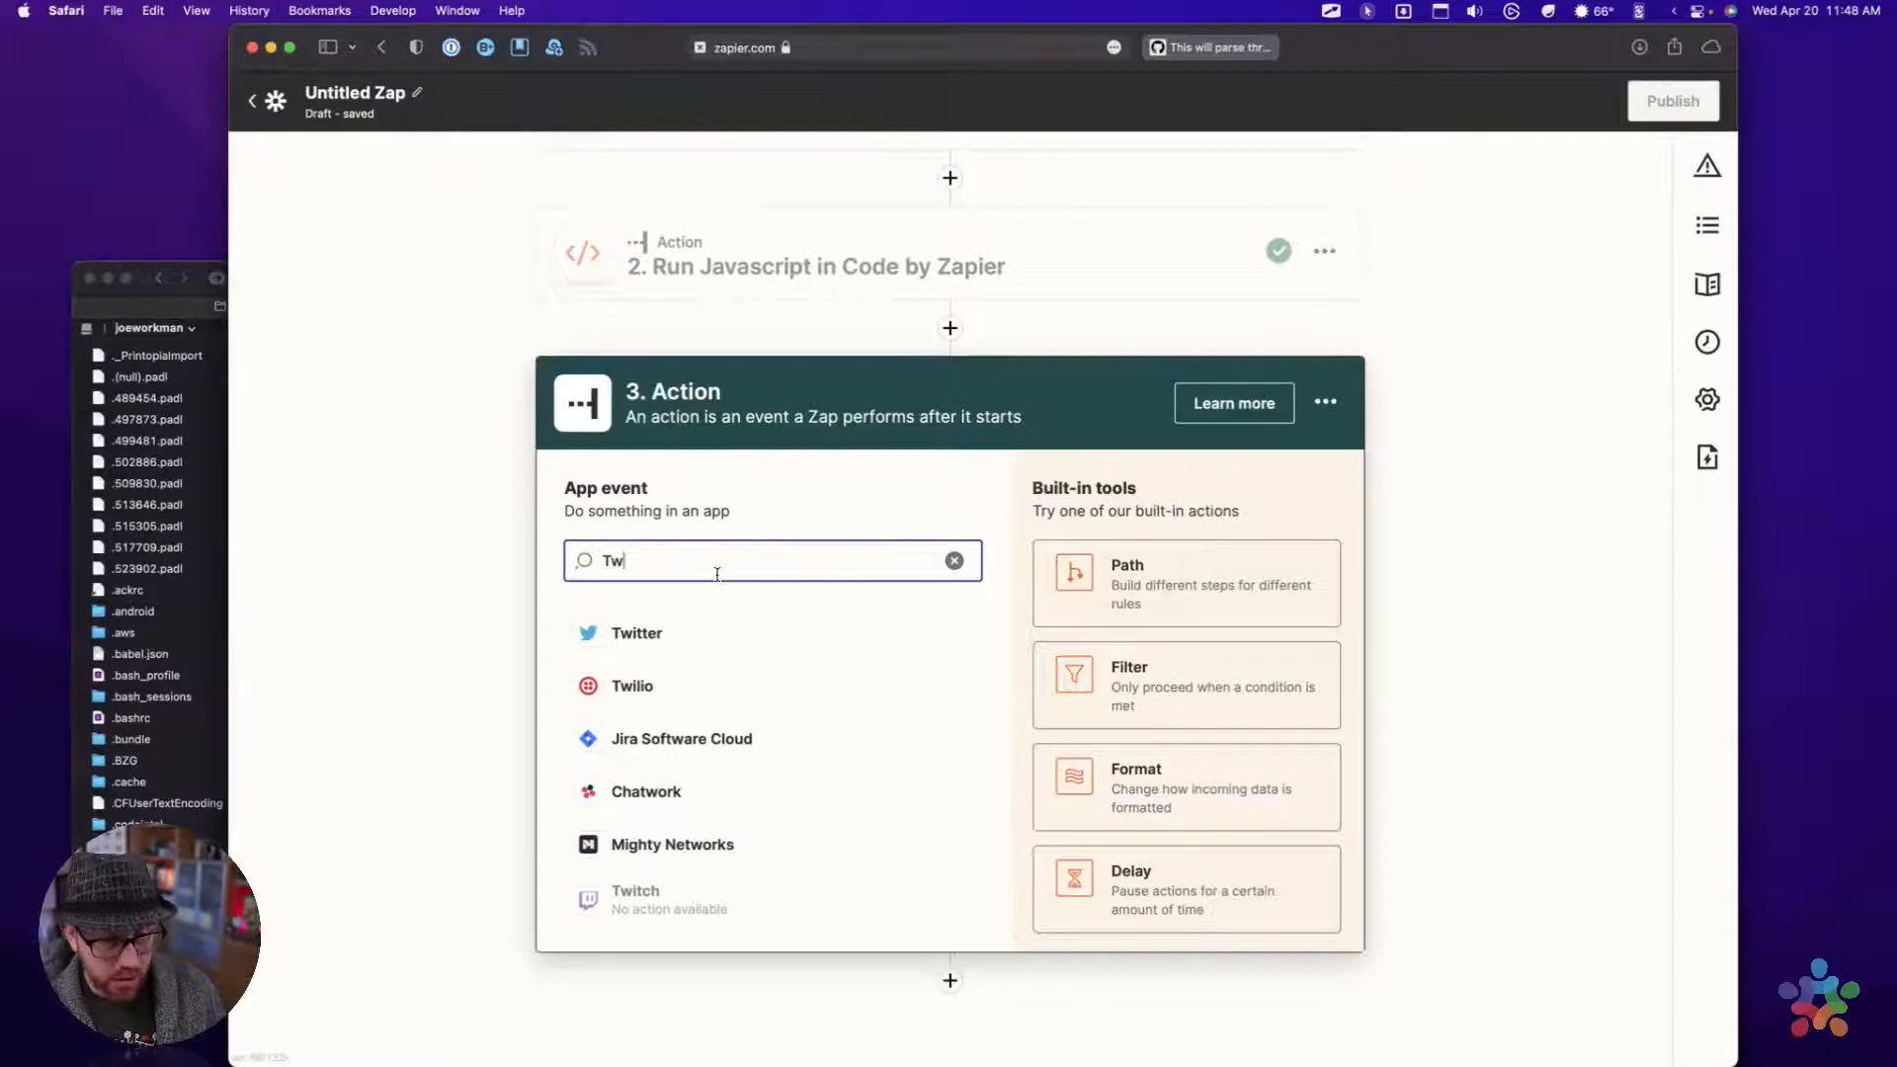
click(634, 637)
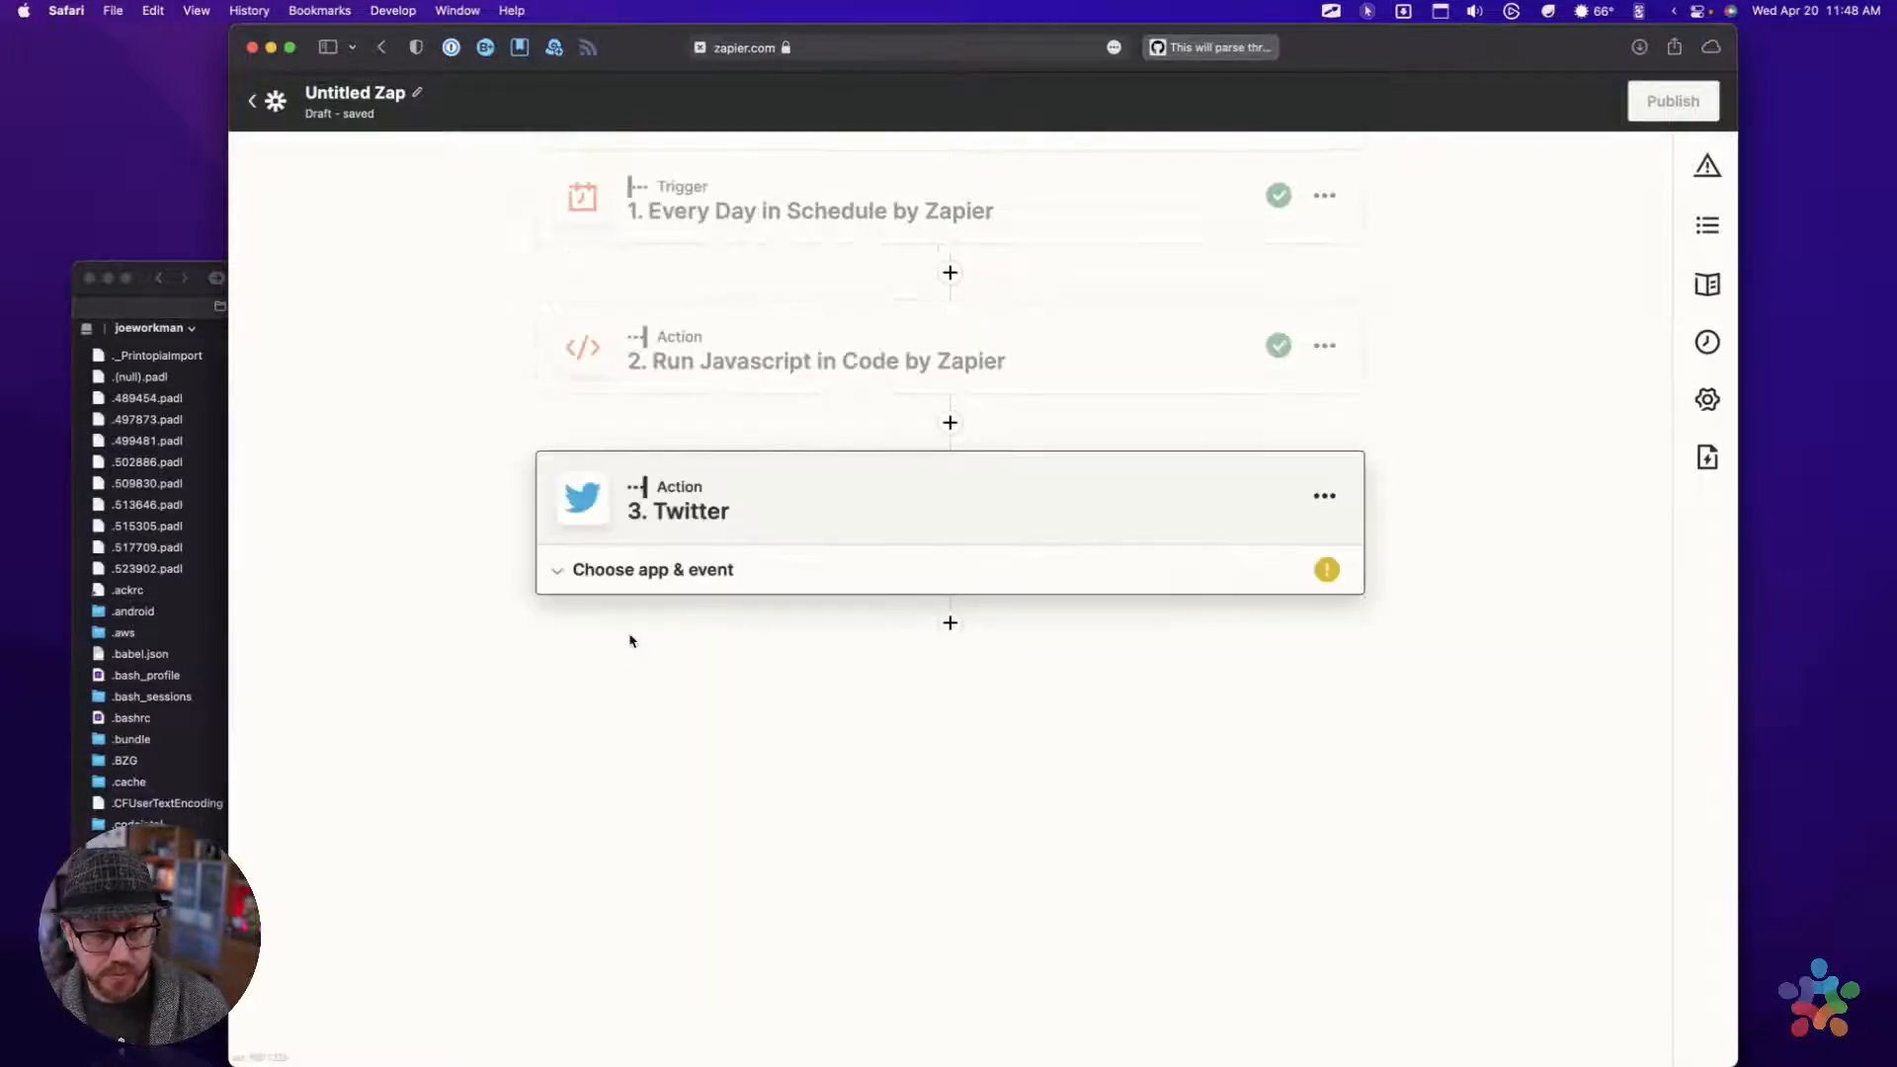
click(647, 741)
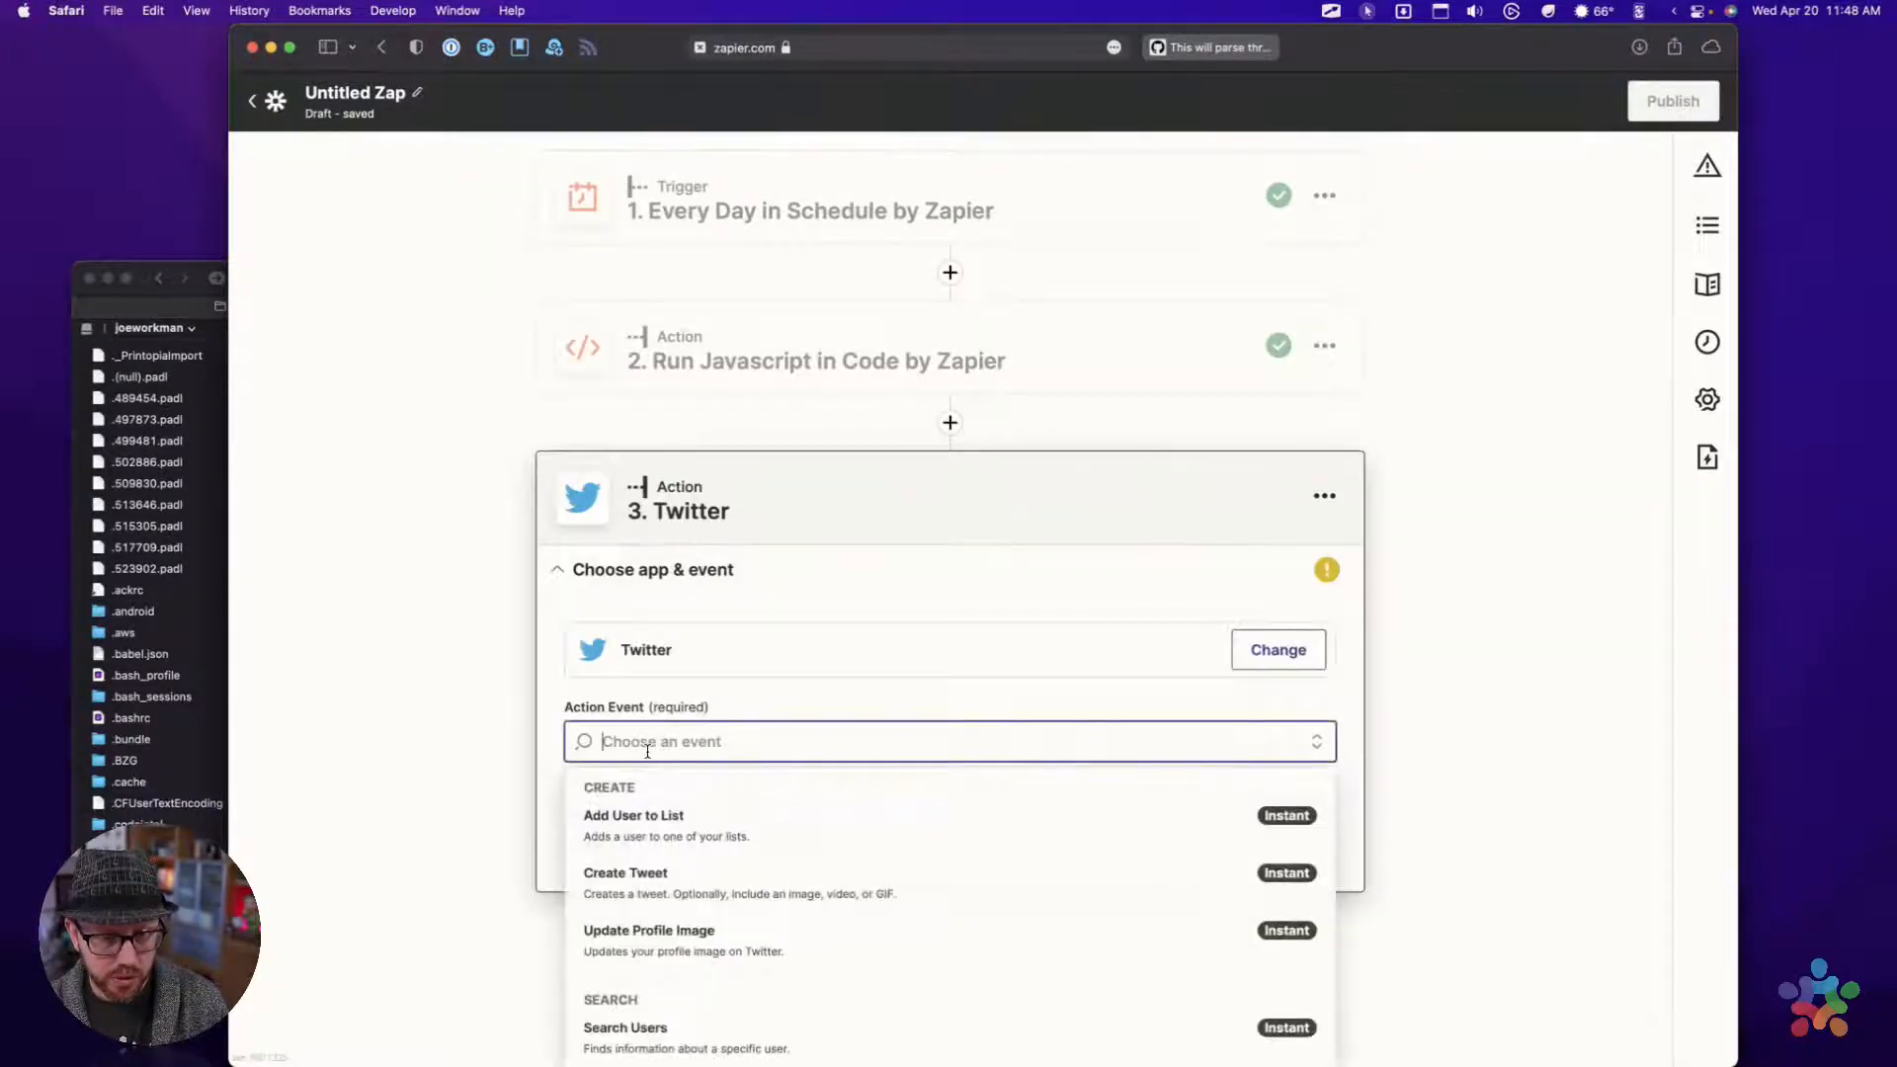
click(647, 902)
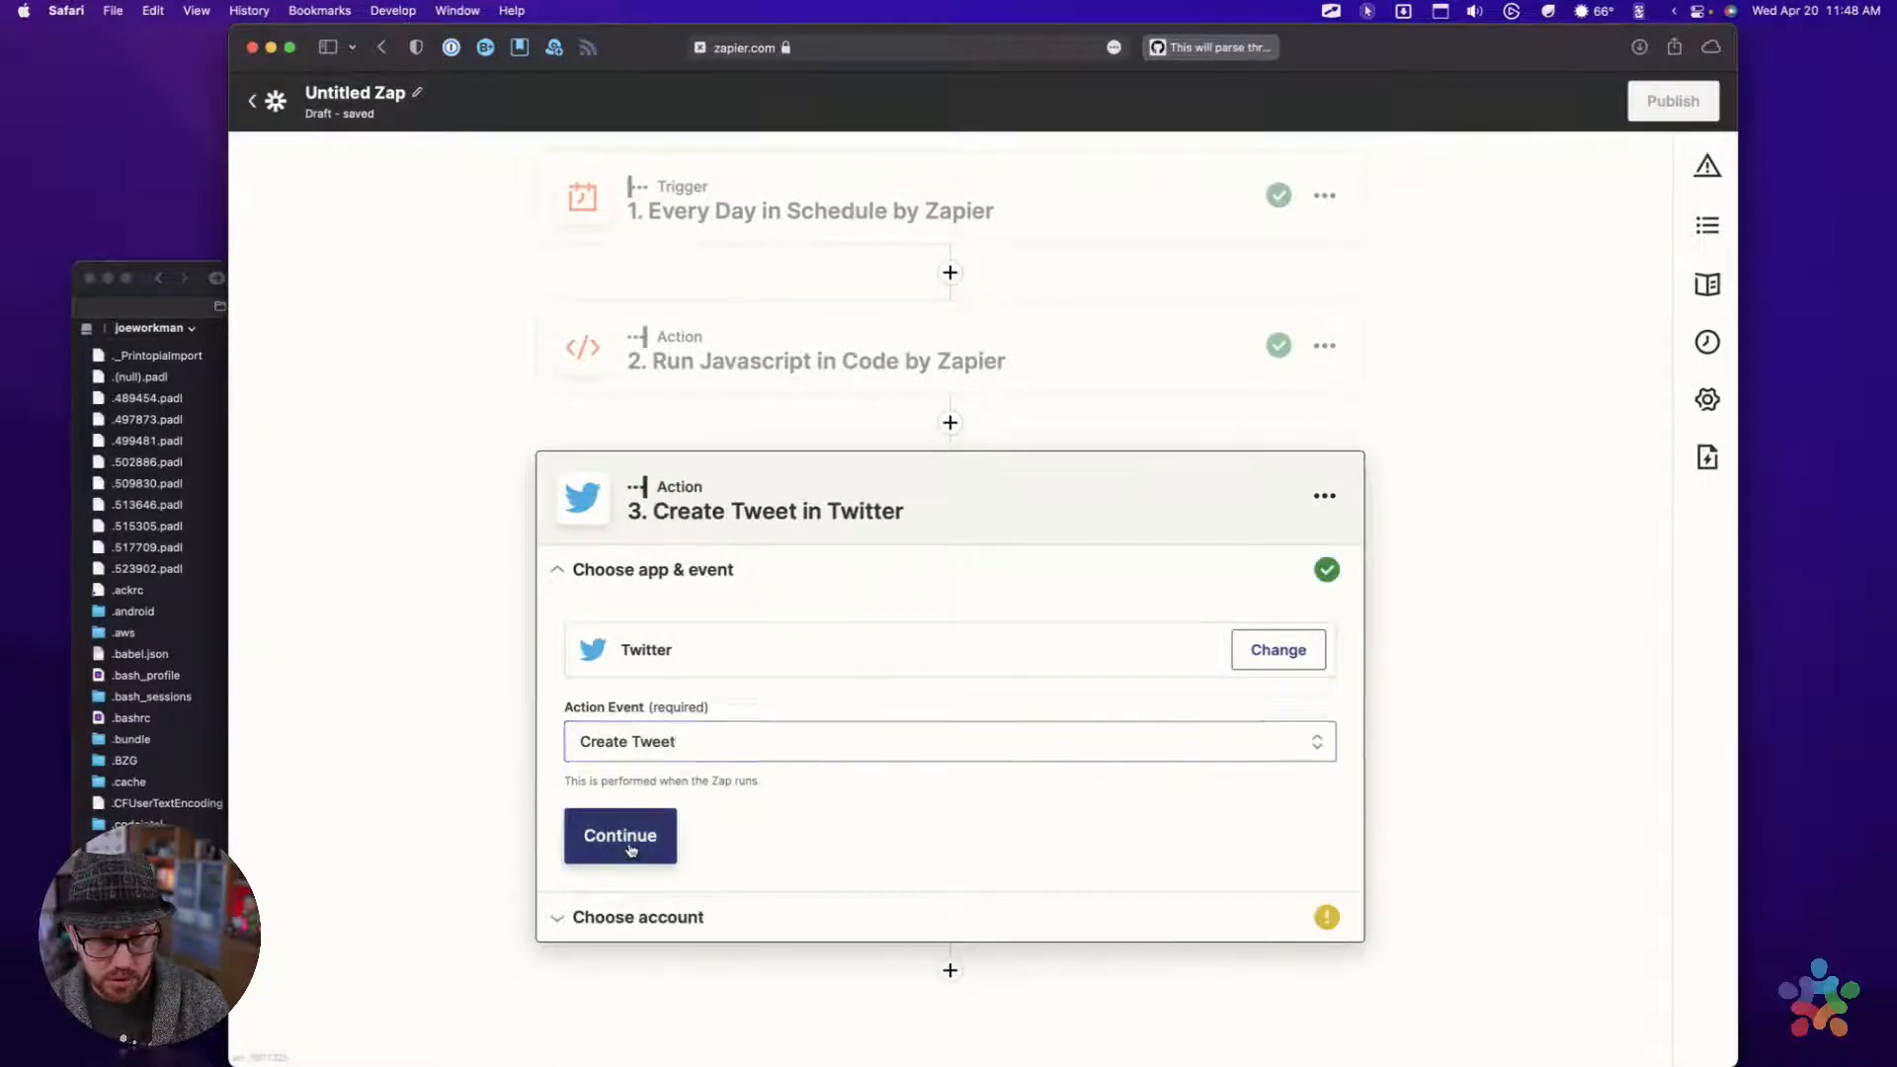
click(622, 835)
Choose the Twitter weaversspace account for the Create Tweet action and continue to the action setup
click(698, 710)
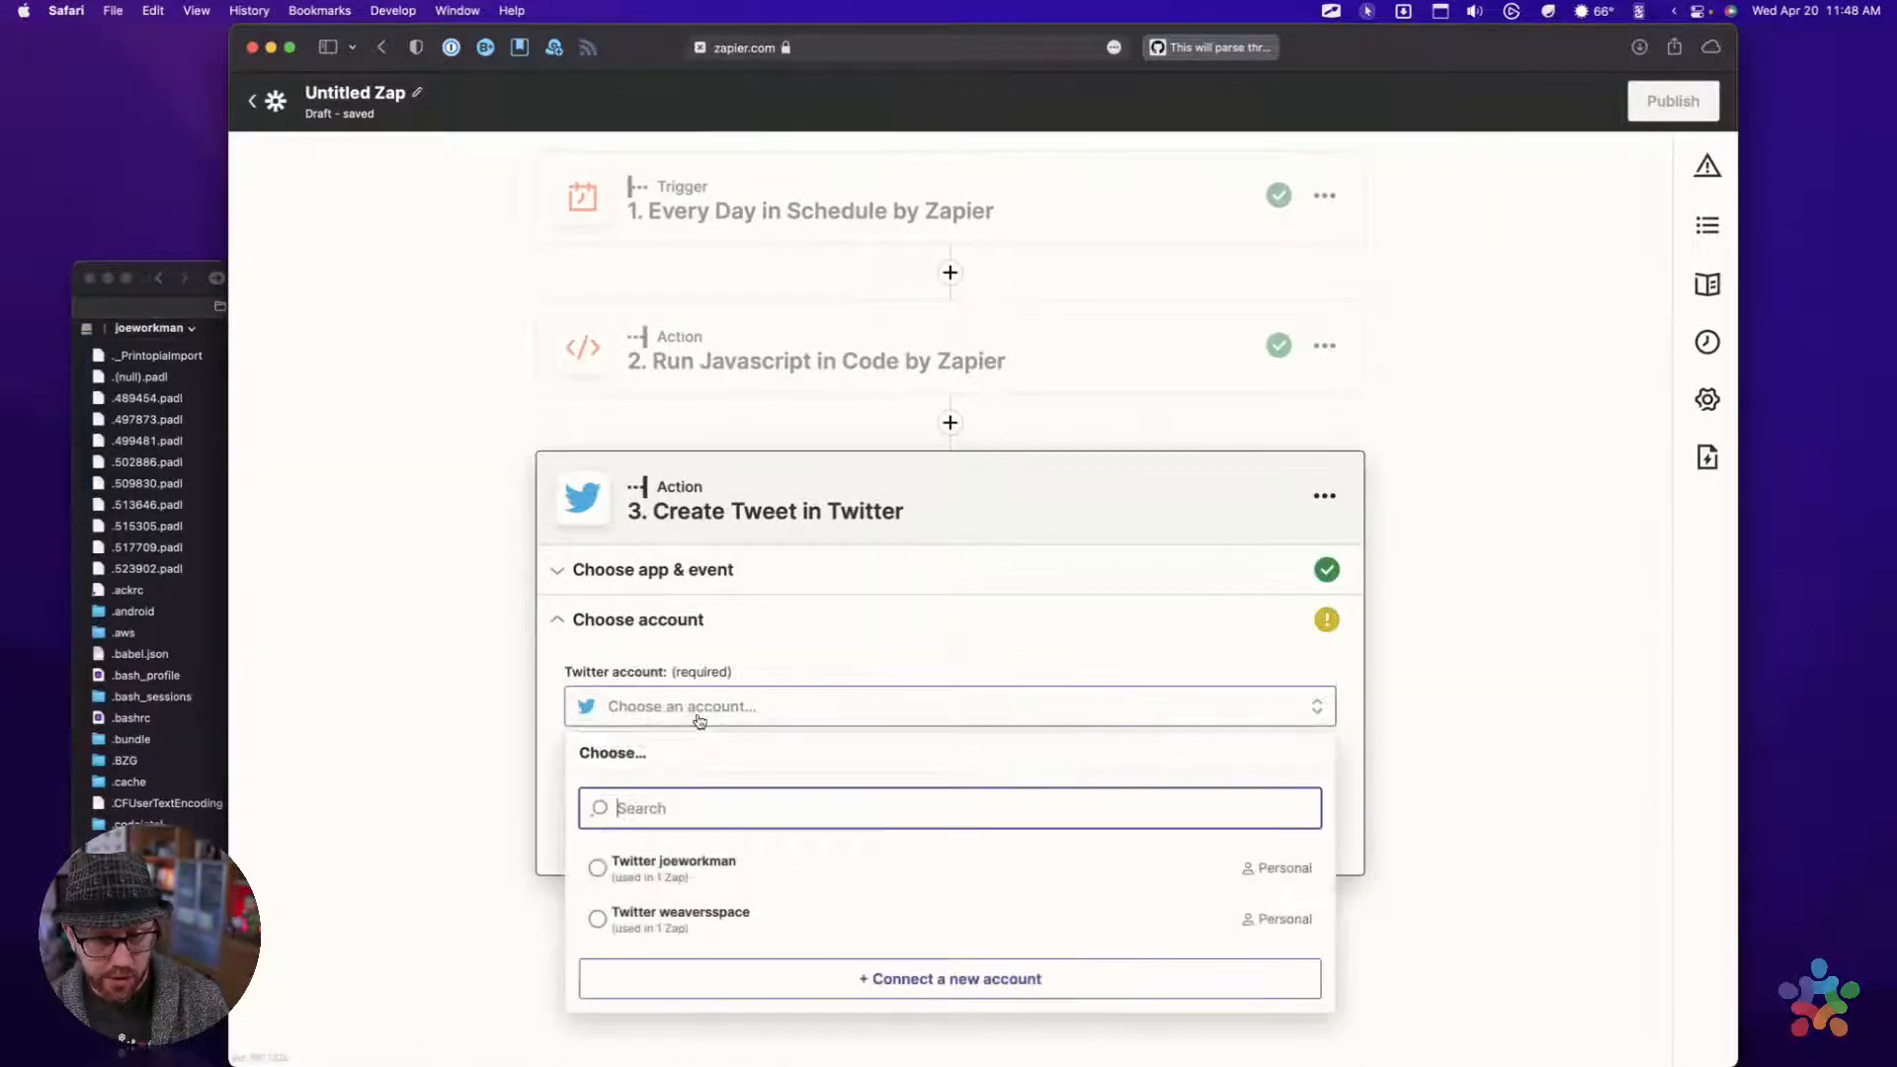
click(599, 921)
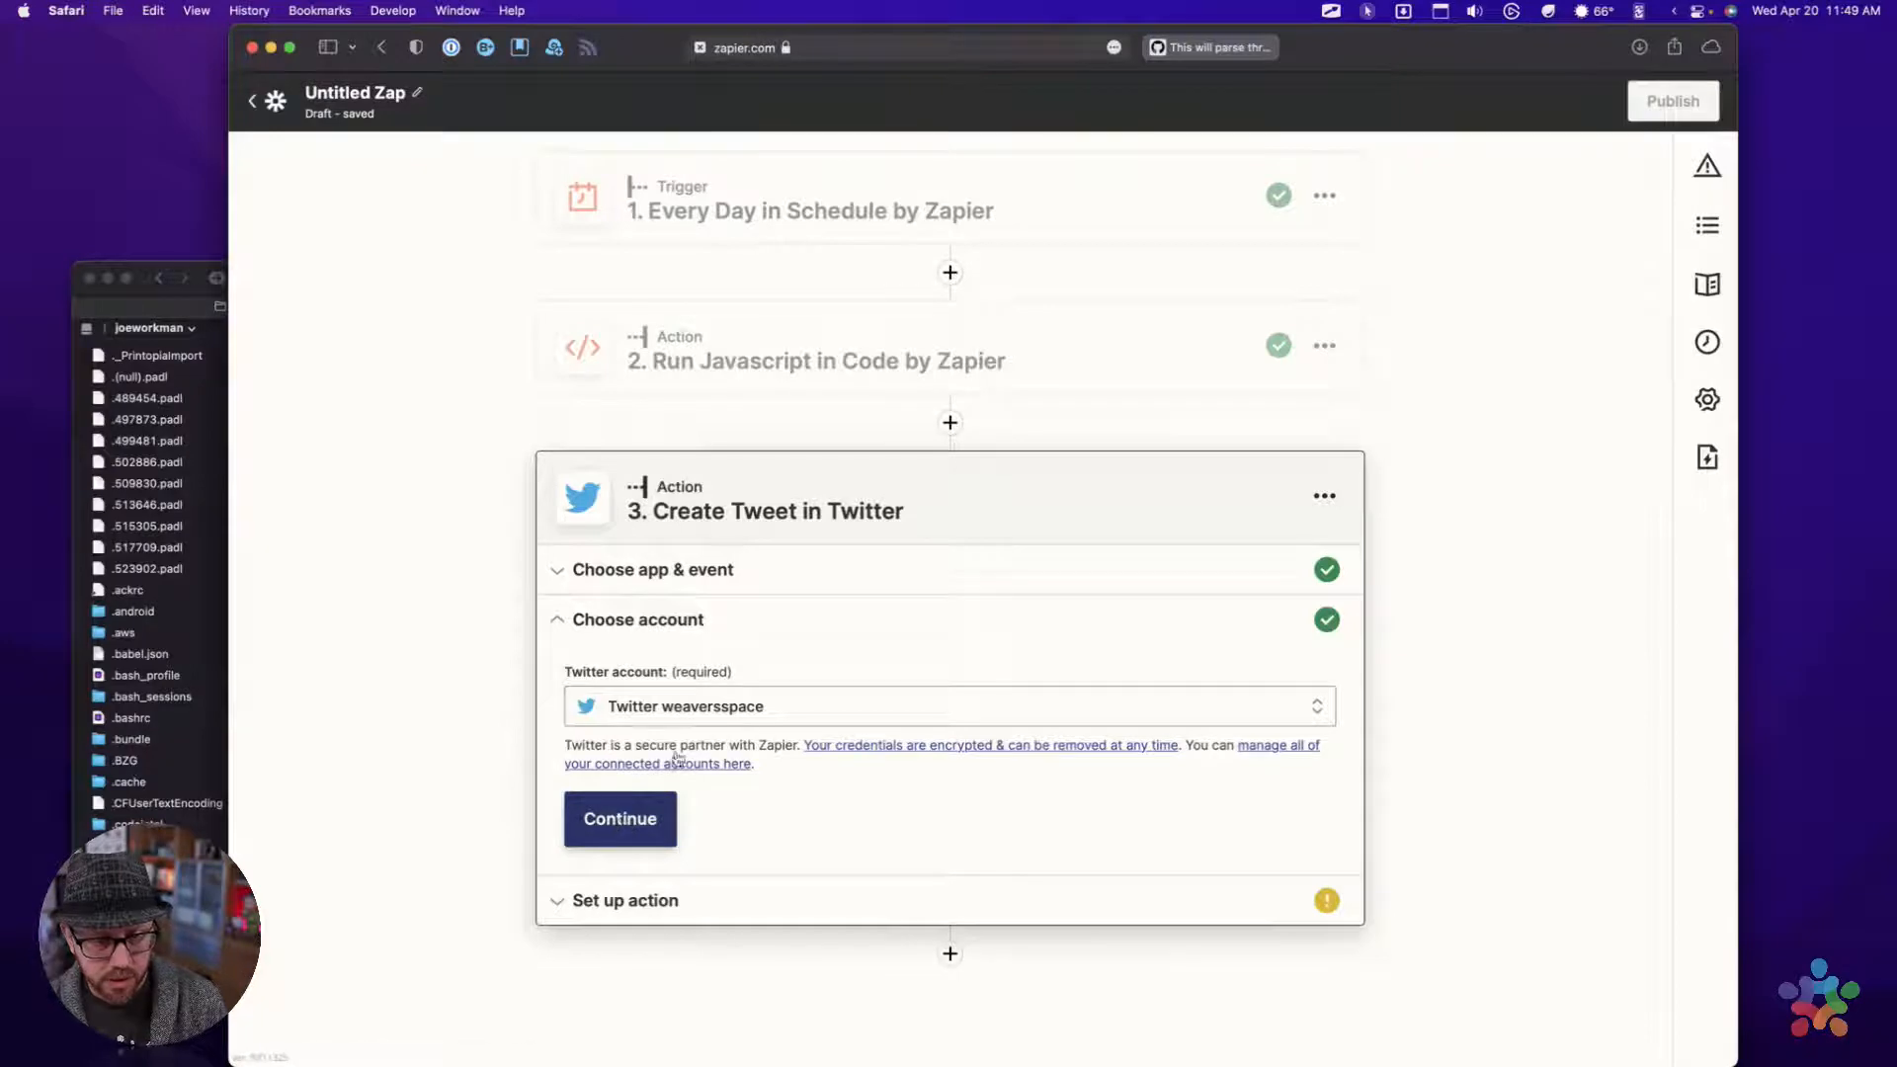
click(711, 719)
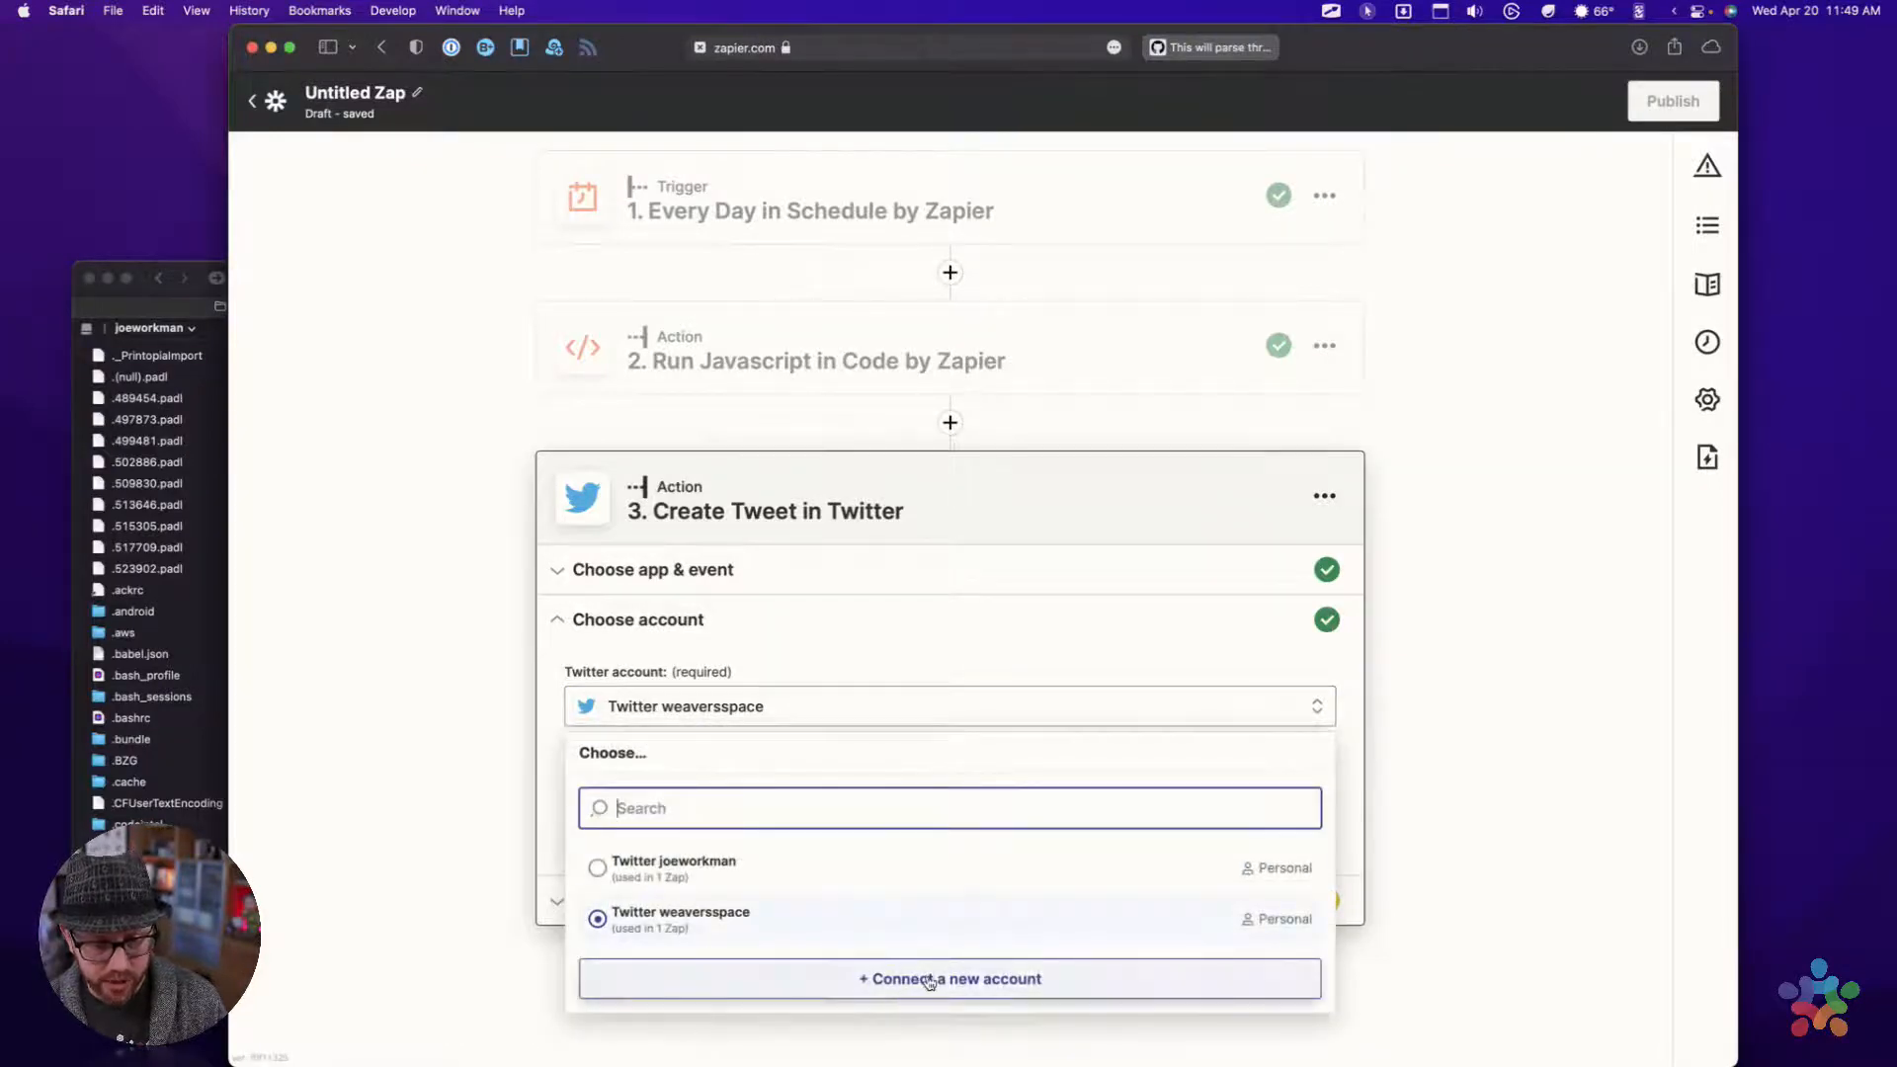
click(790, 640)
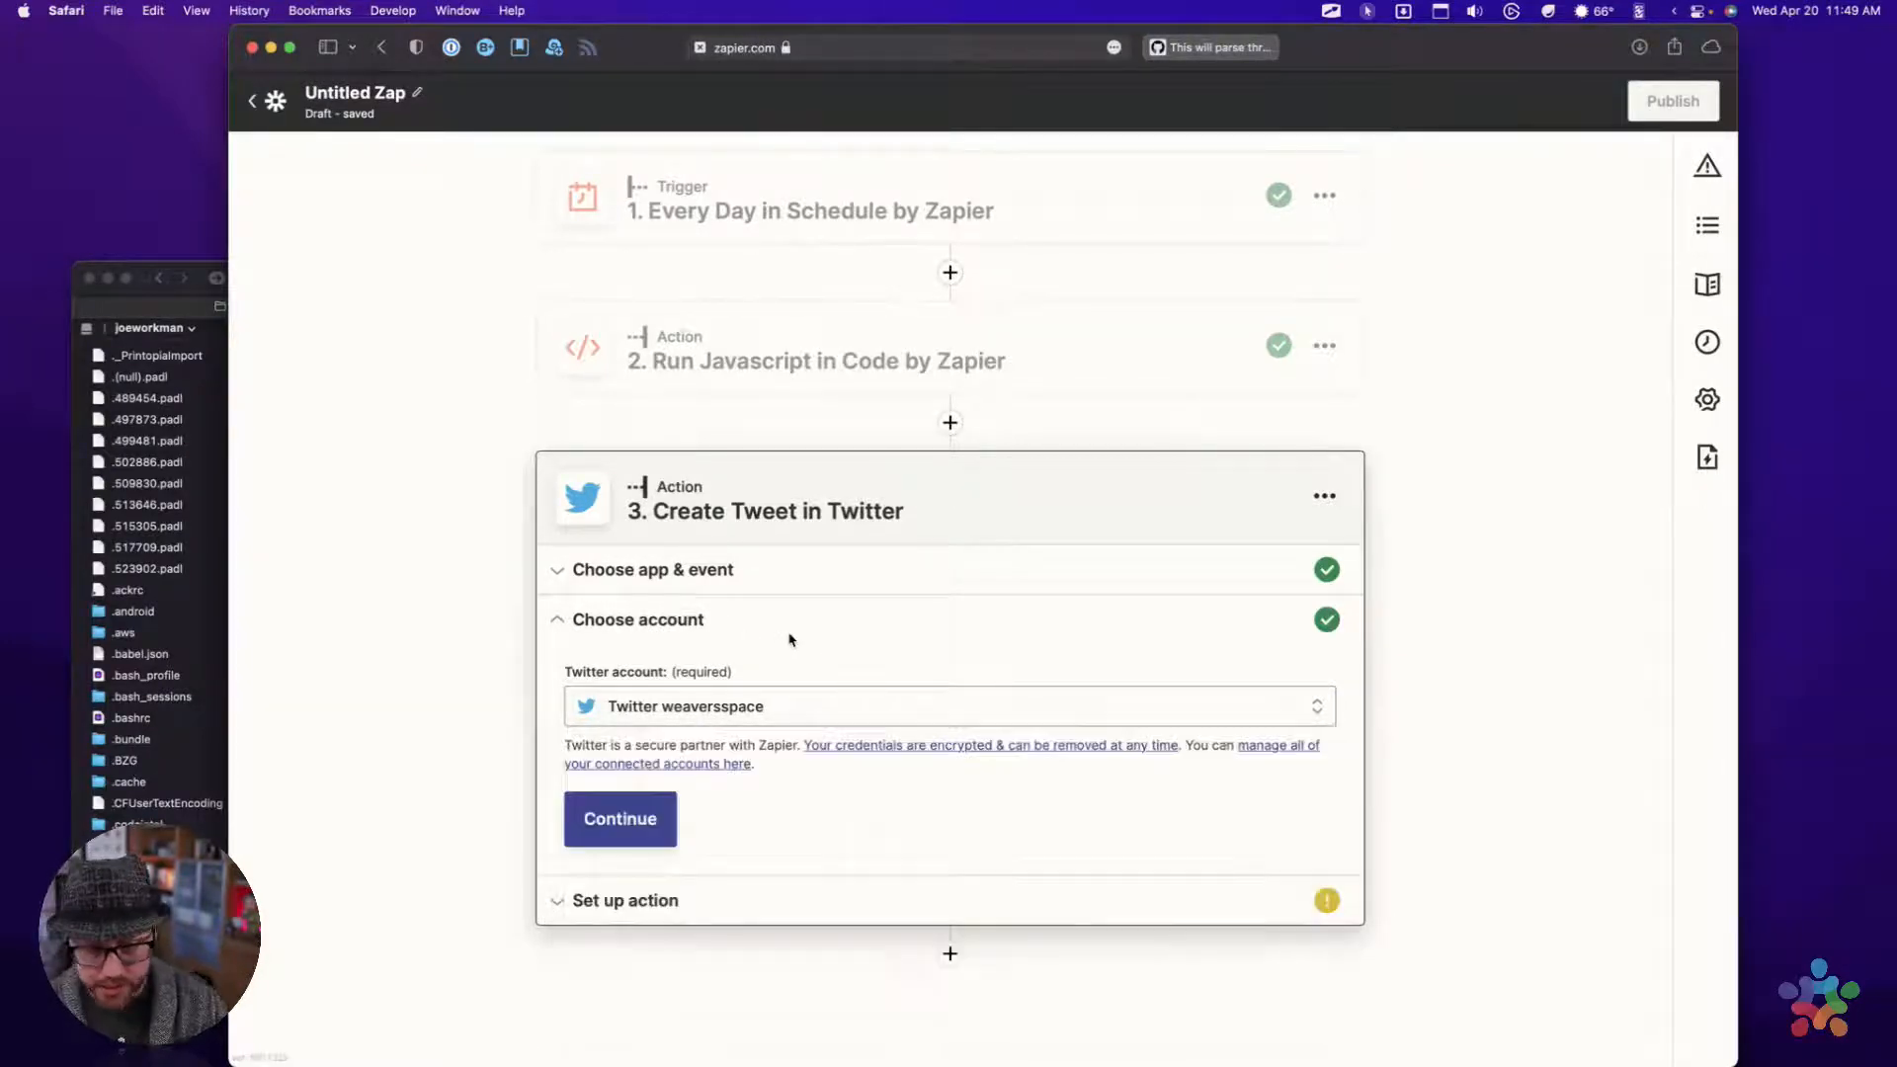
click(590, 841)
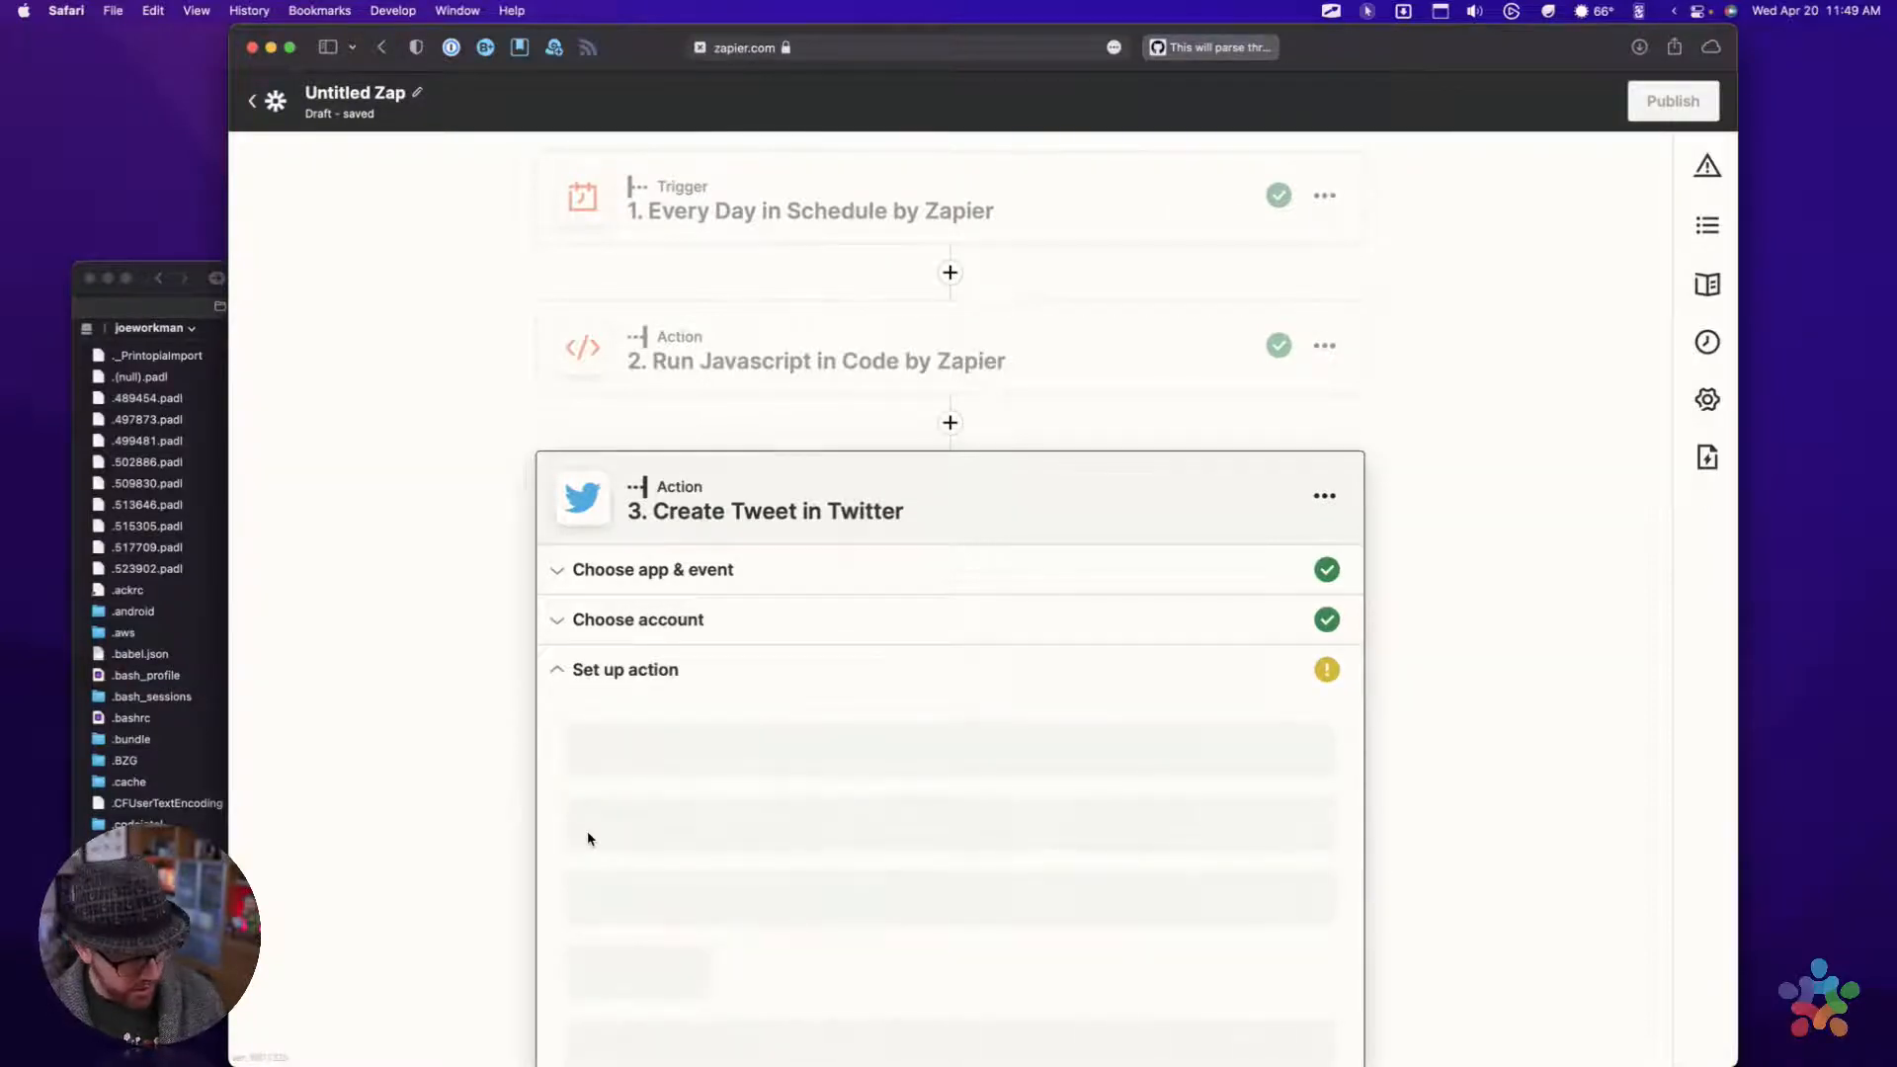
Switch to Tweetbot and bring up the weaversspace account's own tweets beside the Zap editor
key(ctrl+alt+shift+super+t)
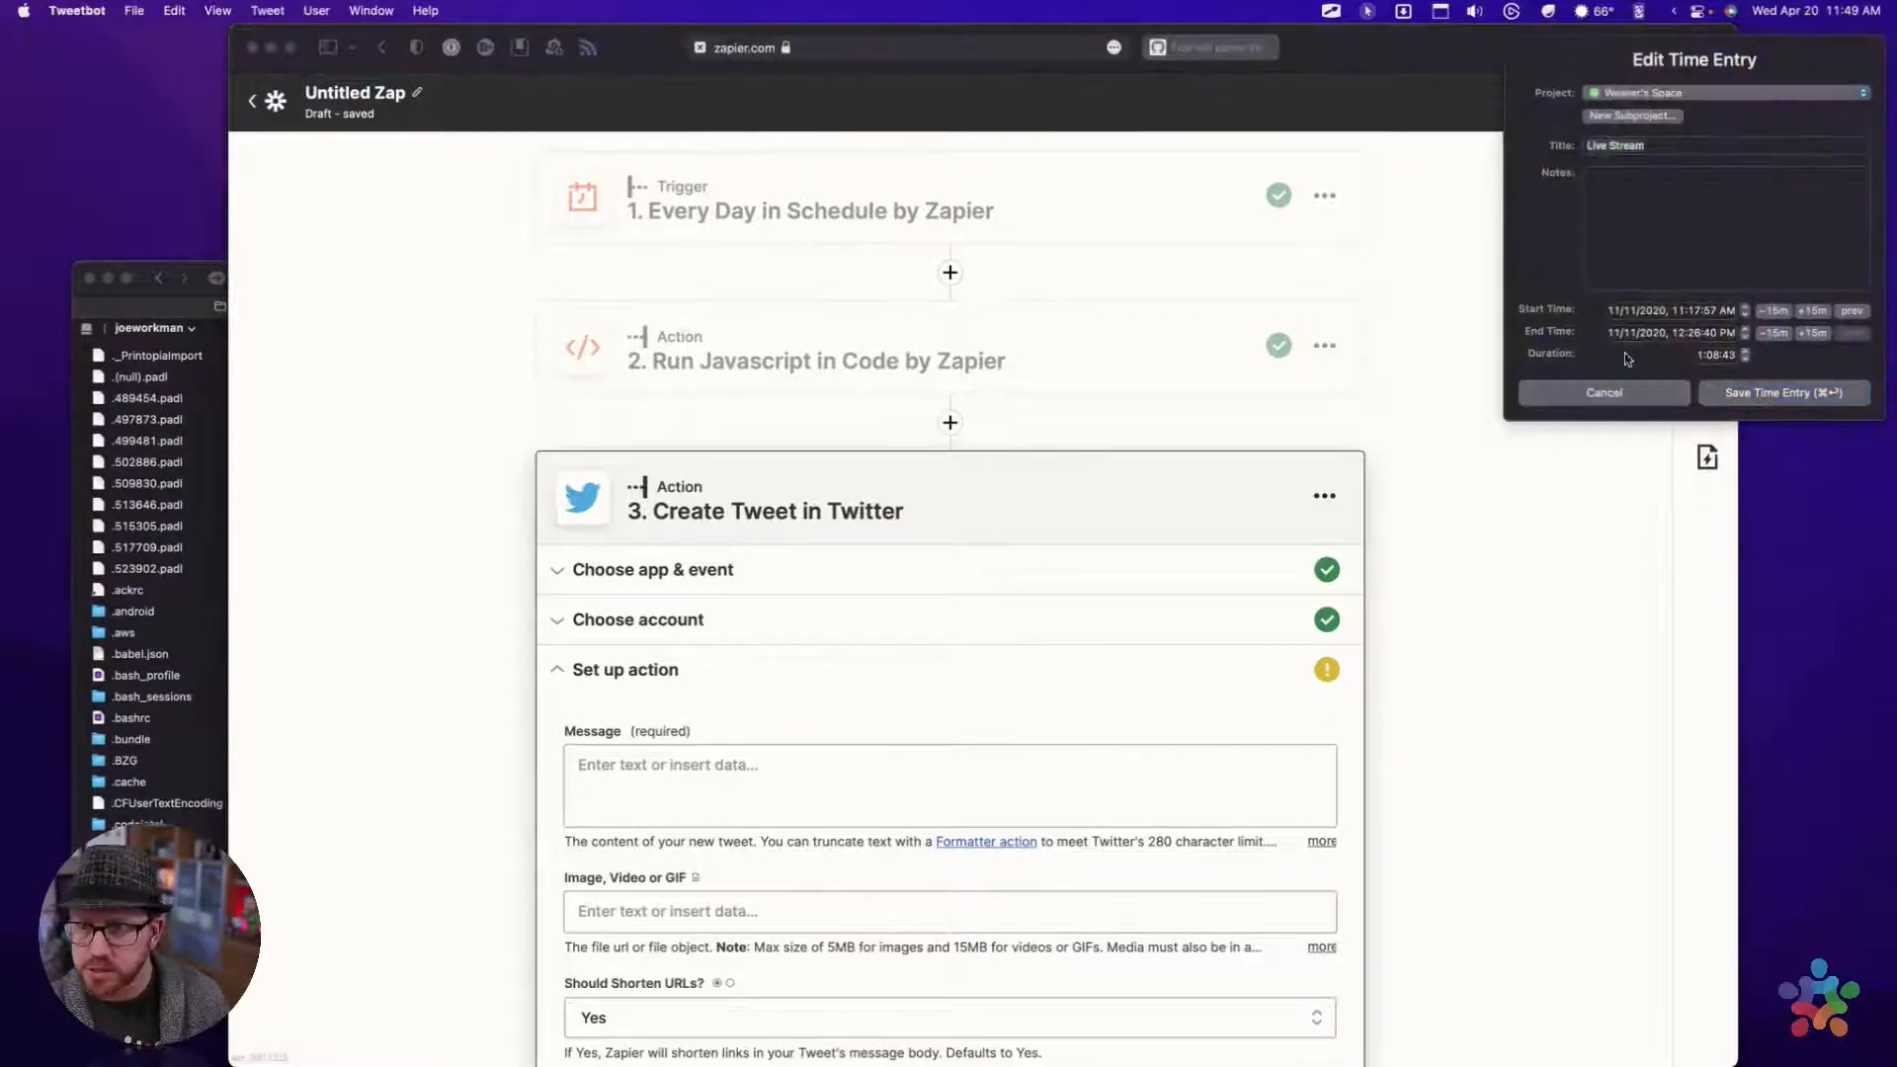
click(1592, 393)
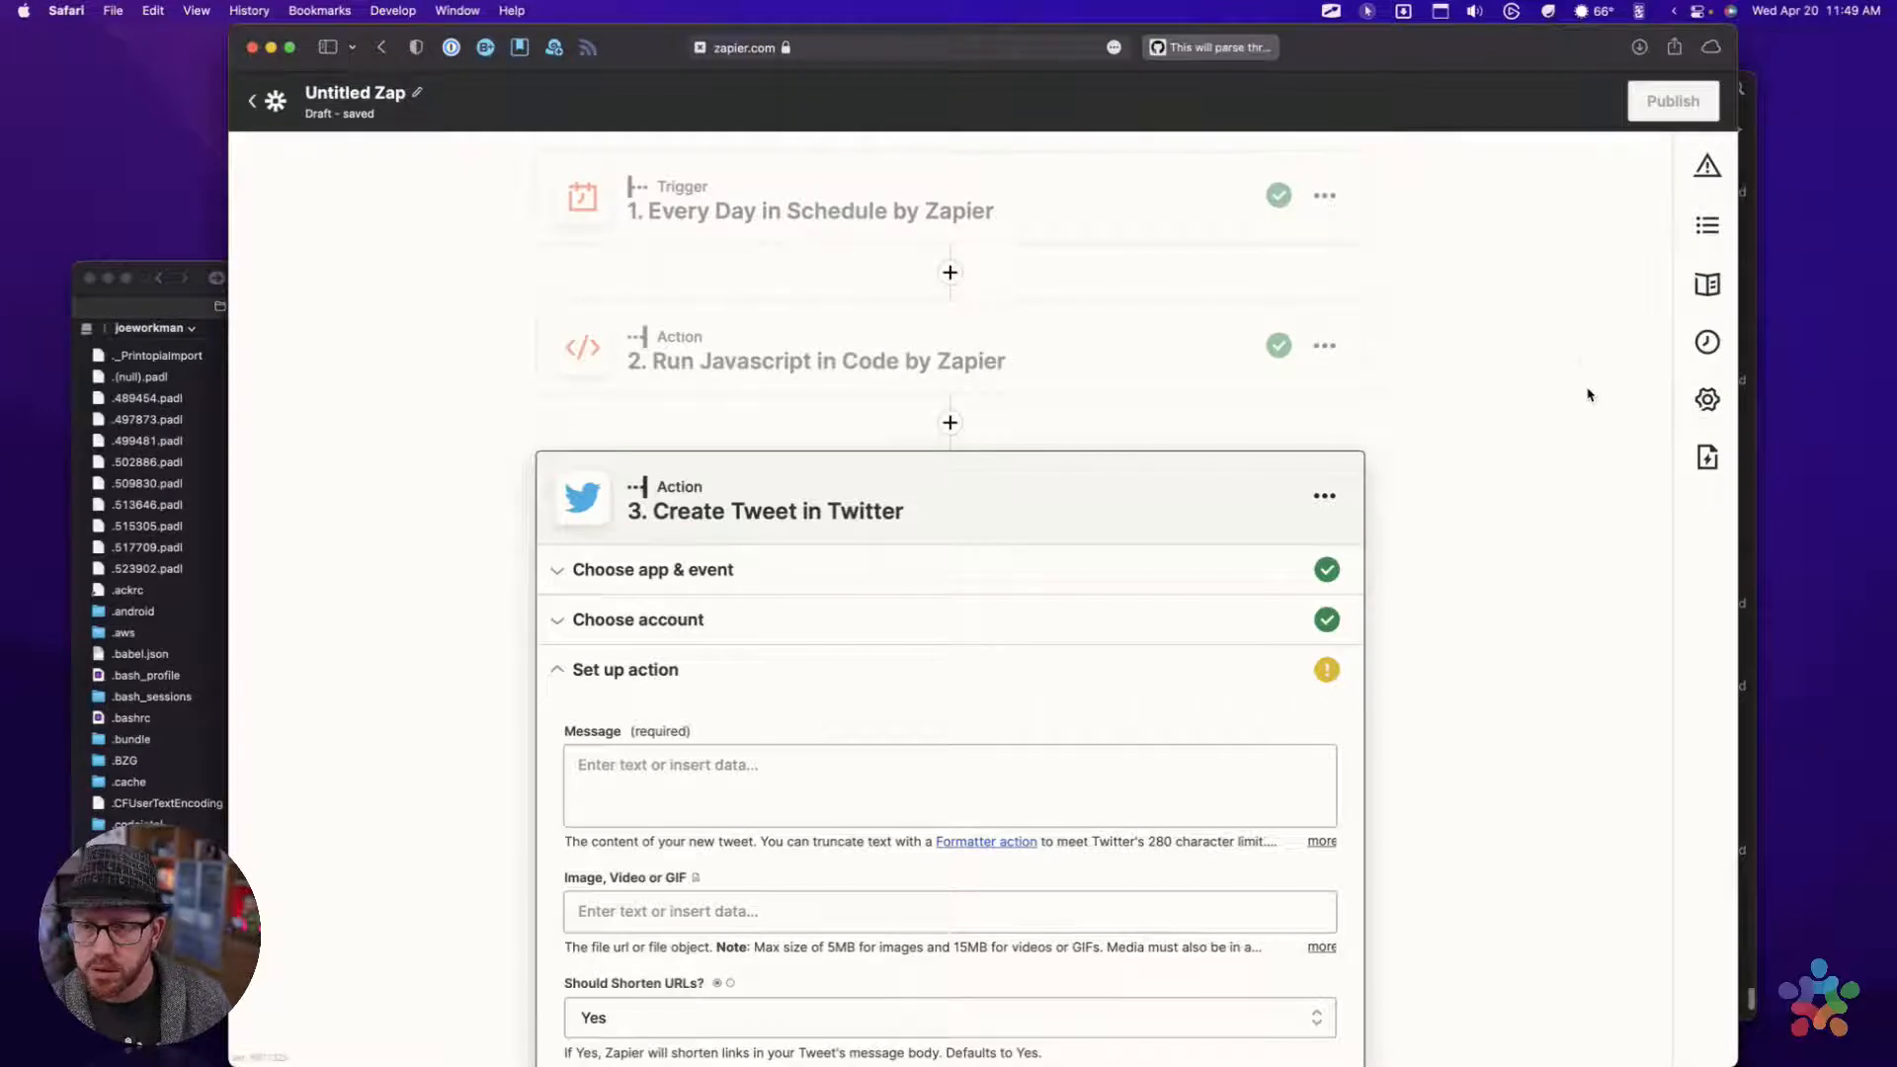
key(ctrl+Up)
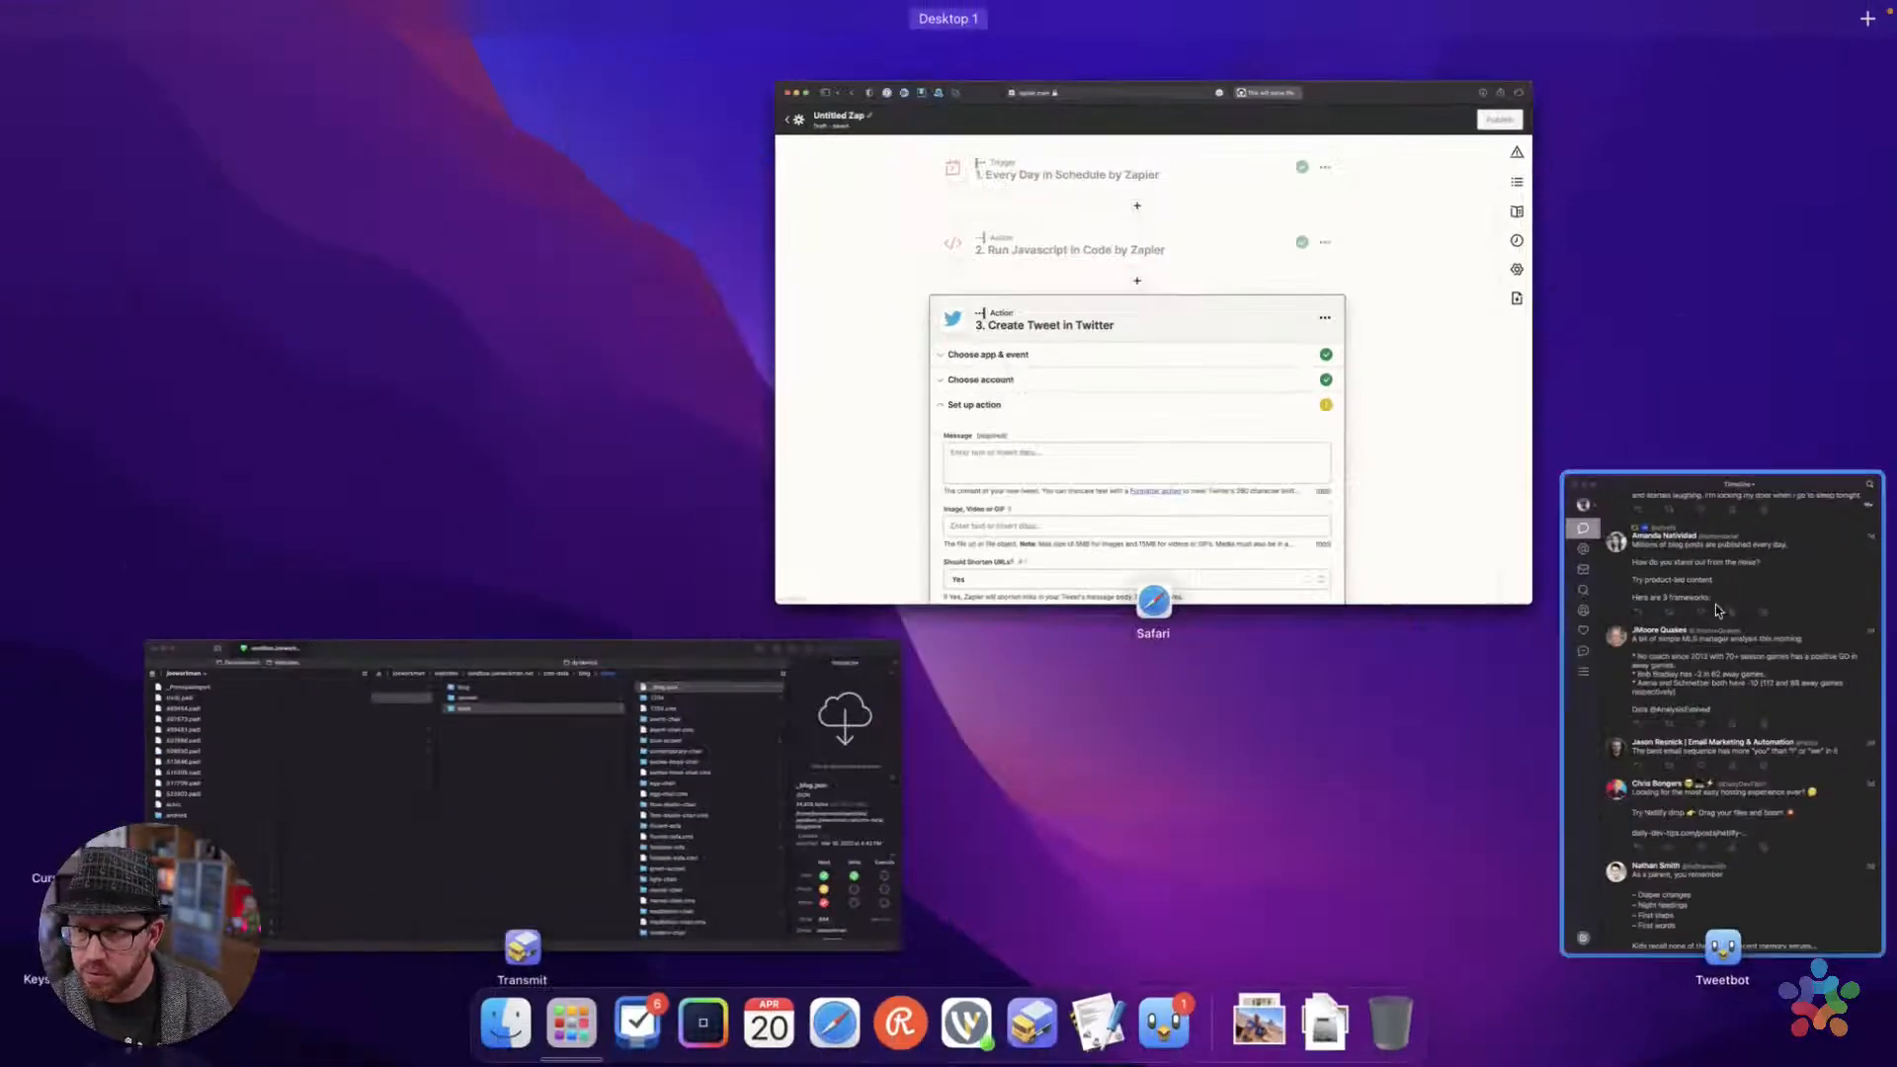
click(1717, 611)
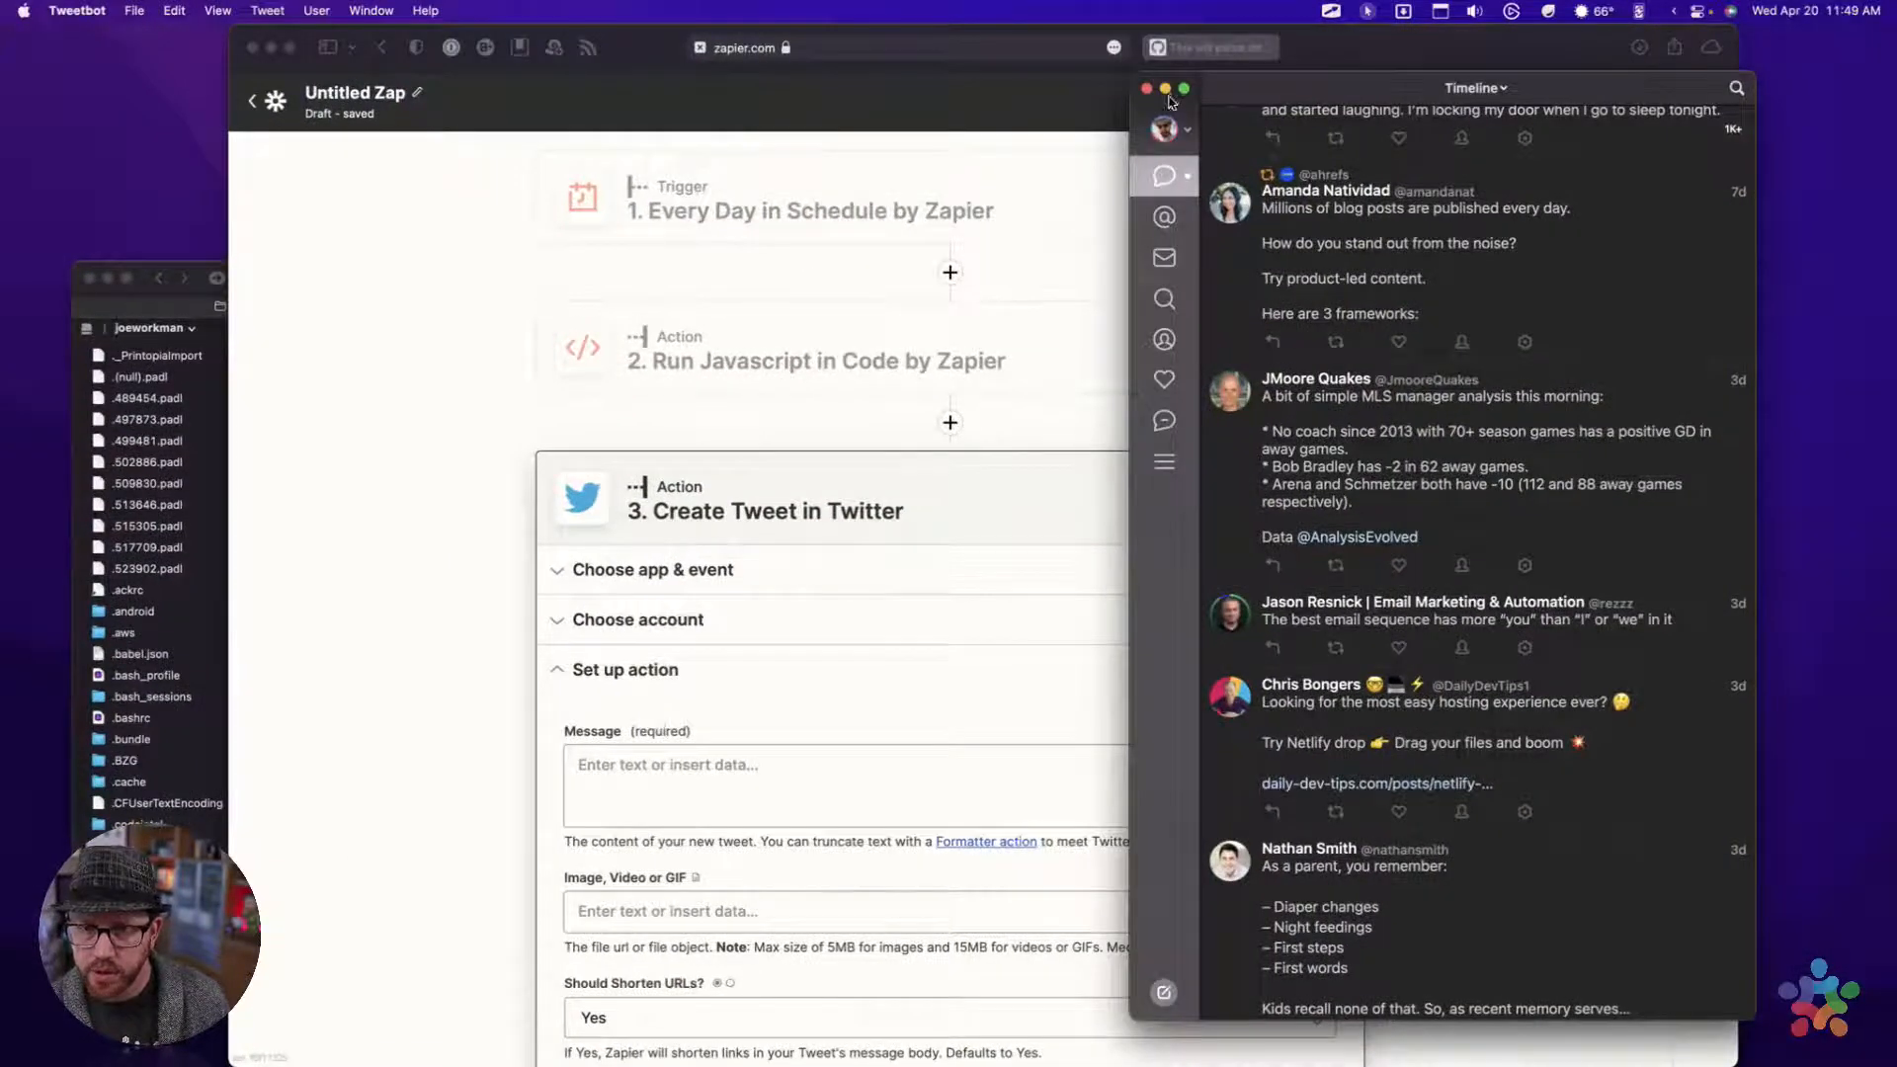
click(1164, 129)
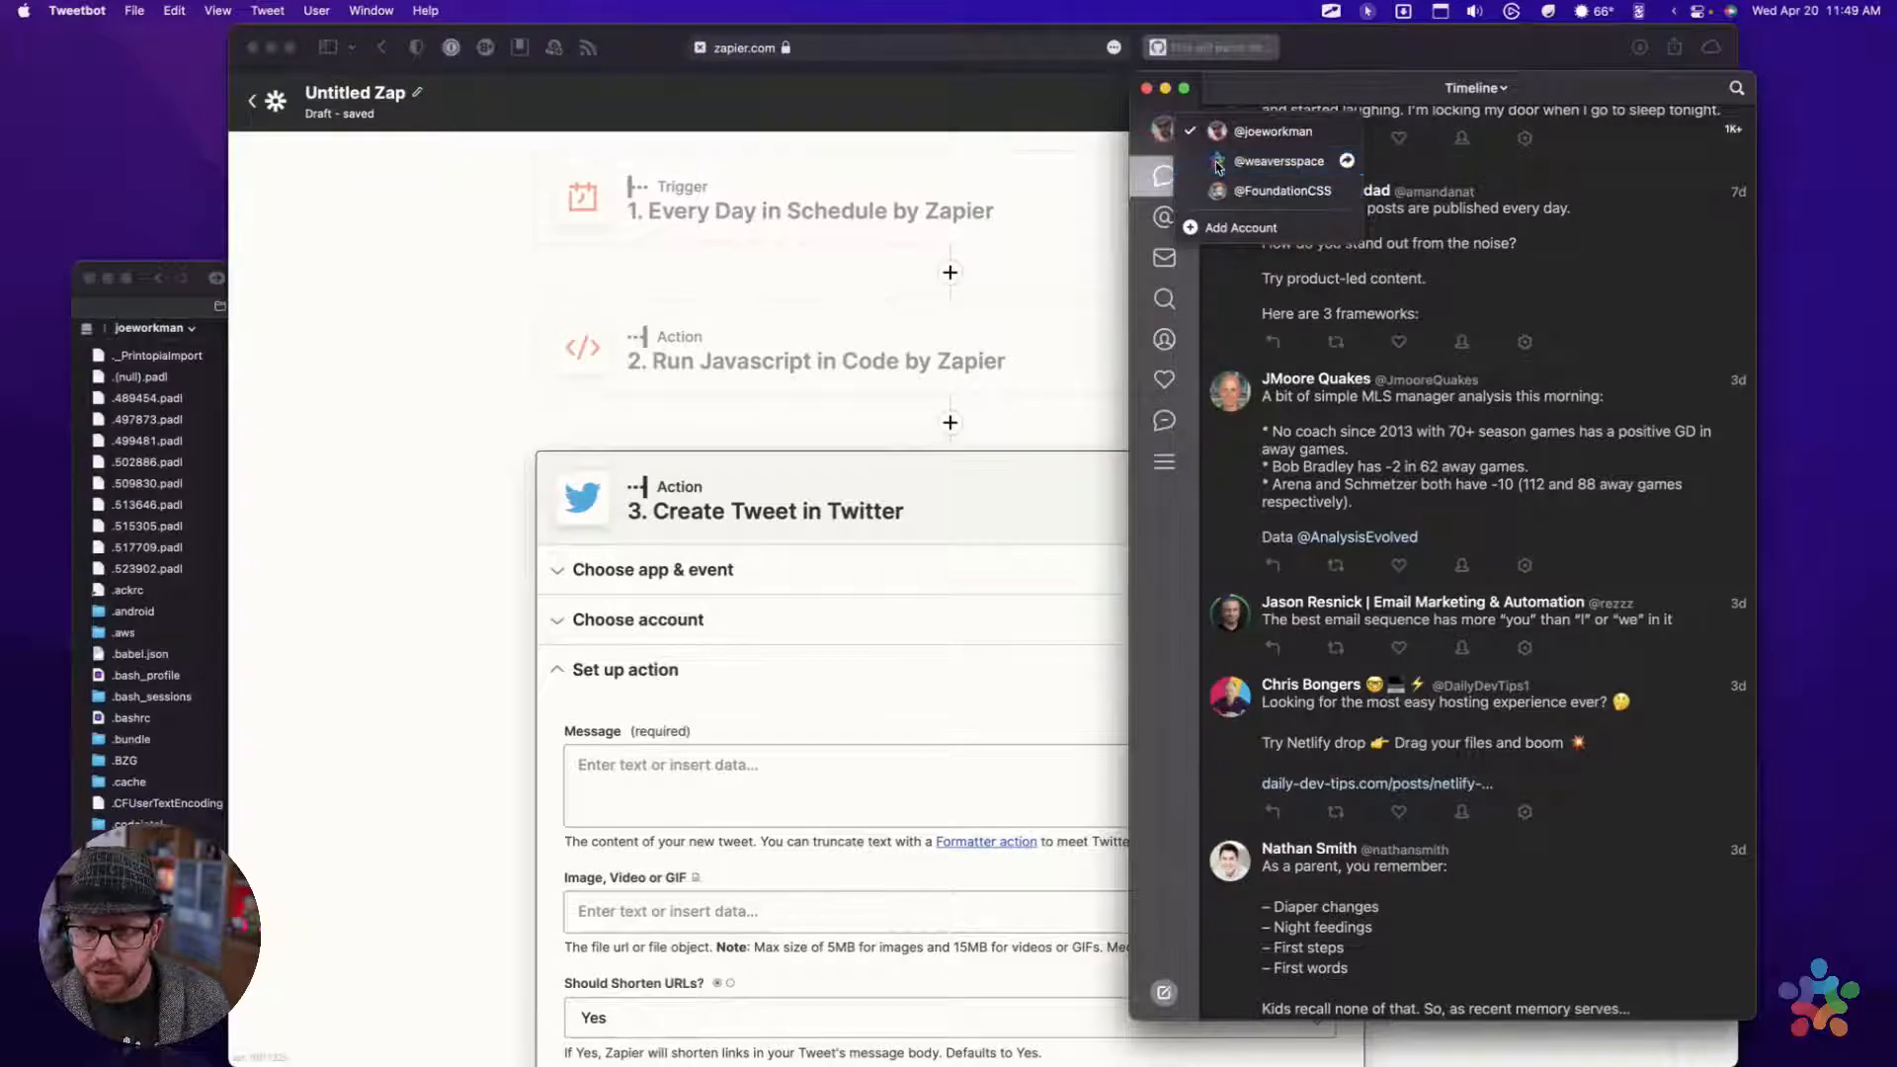
click(1218, 166)
click(1164, 339)
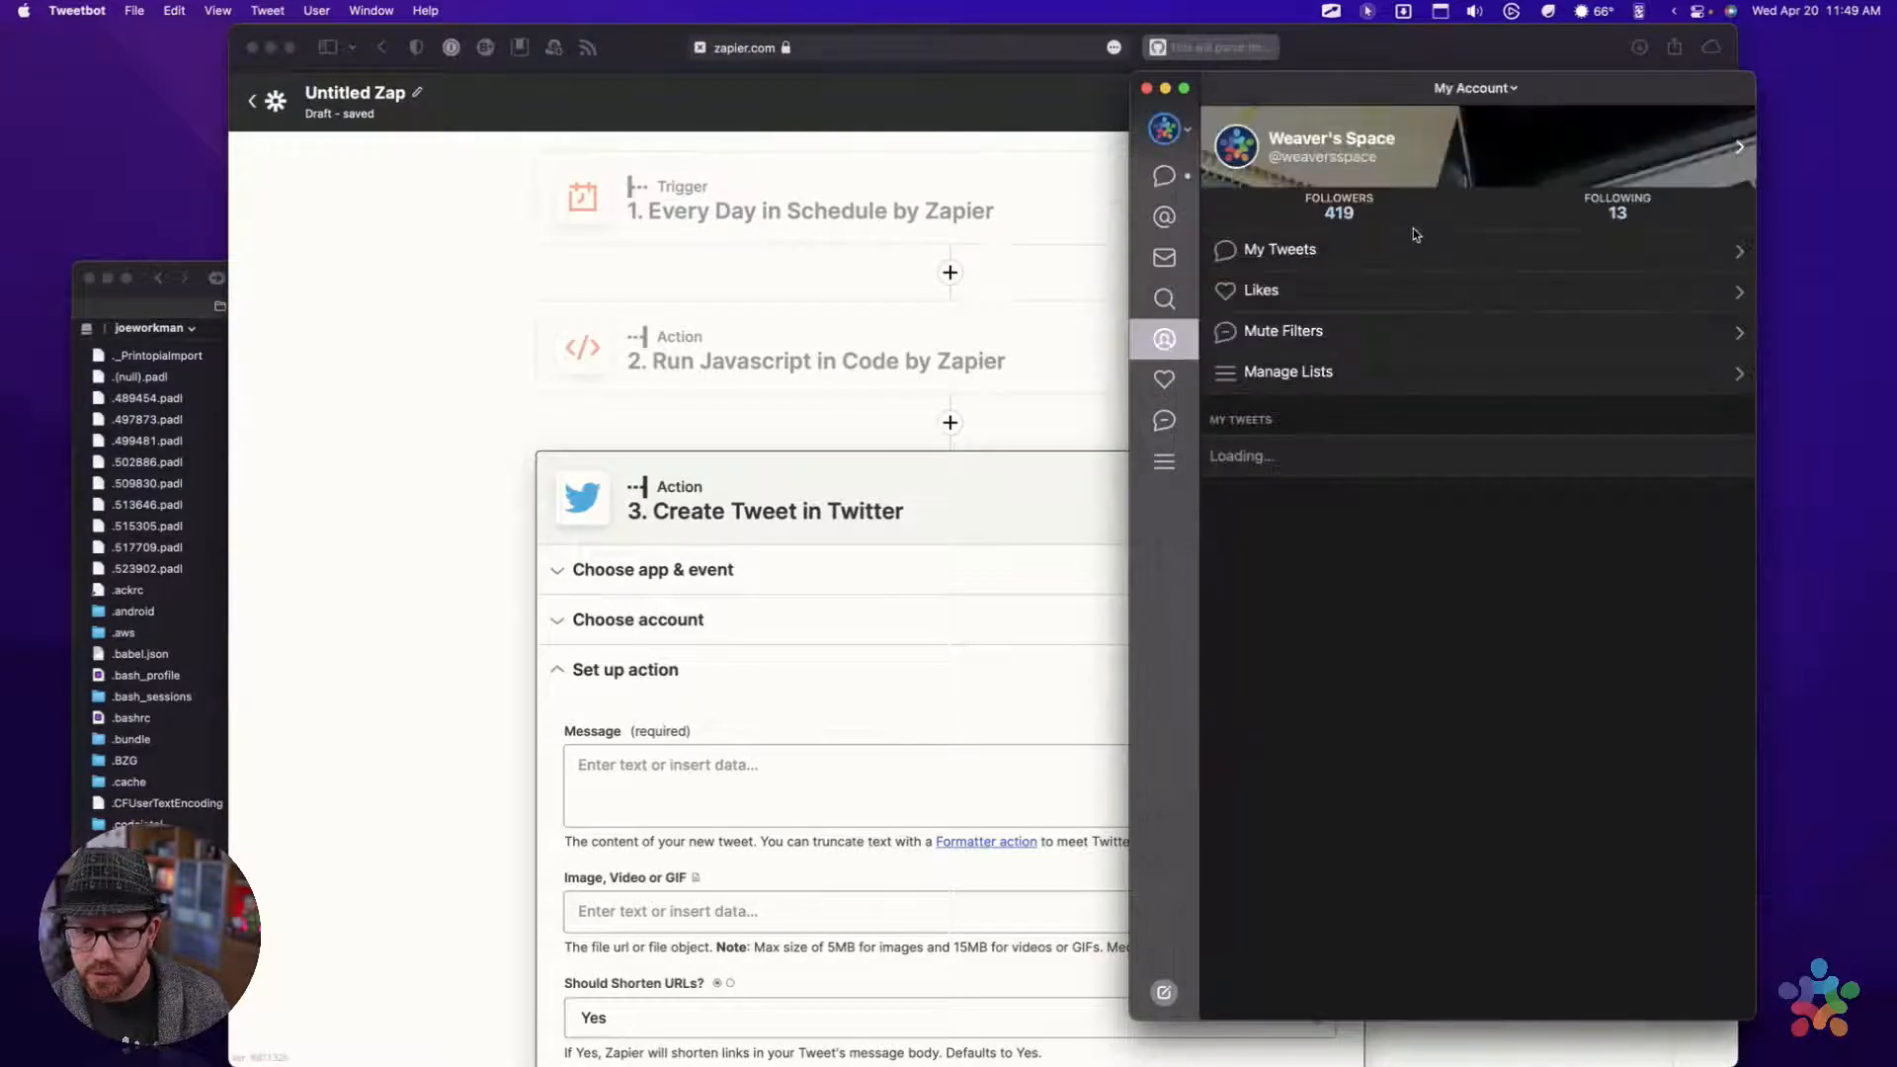
click(1383, 249)
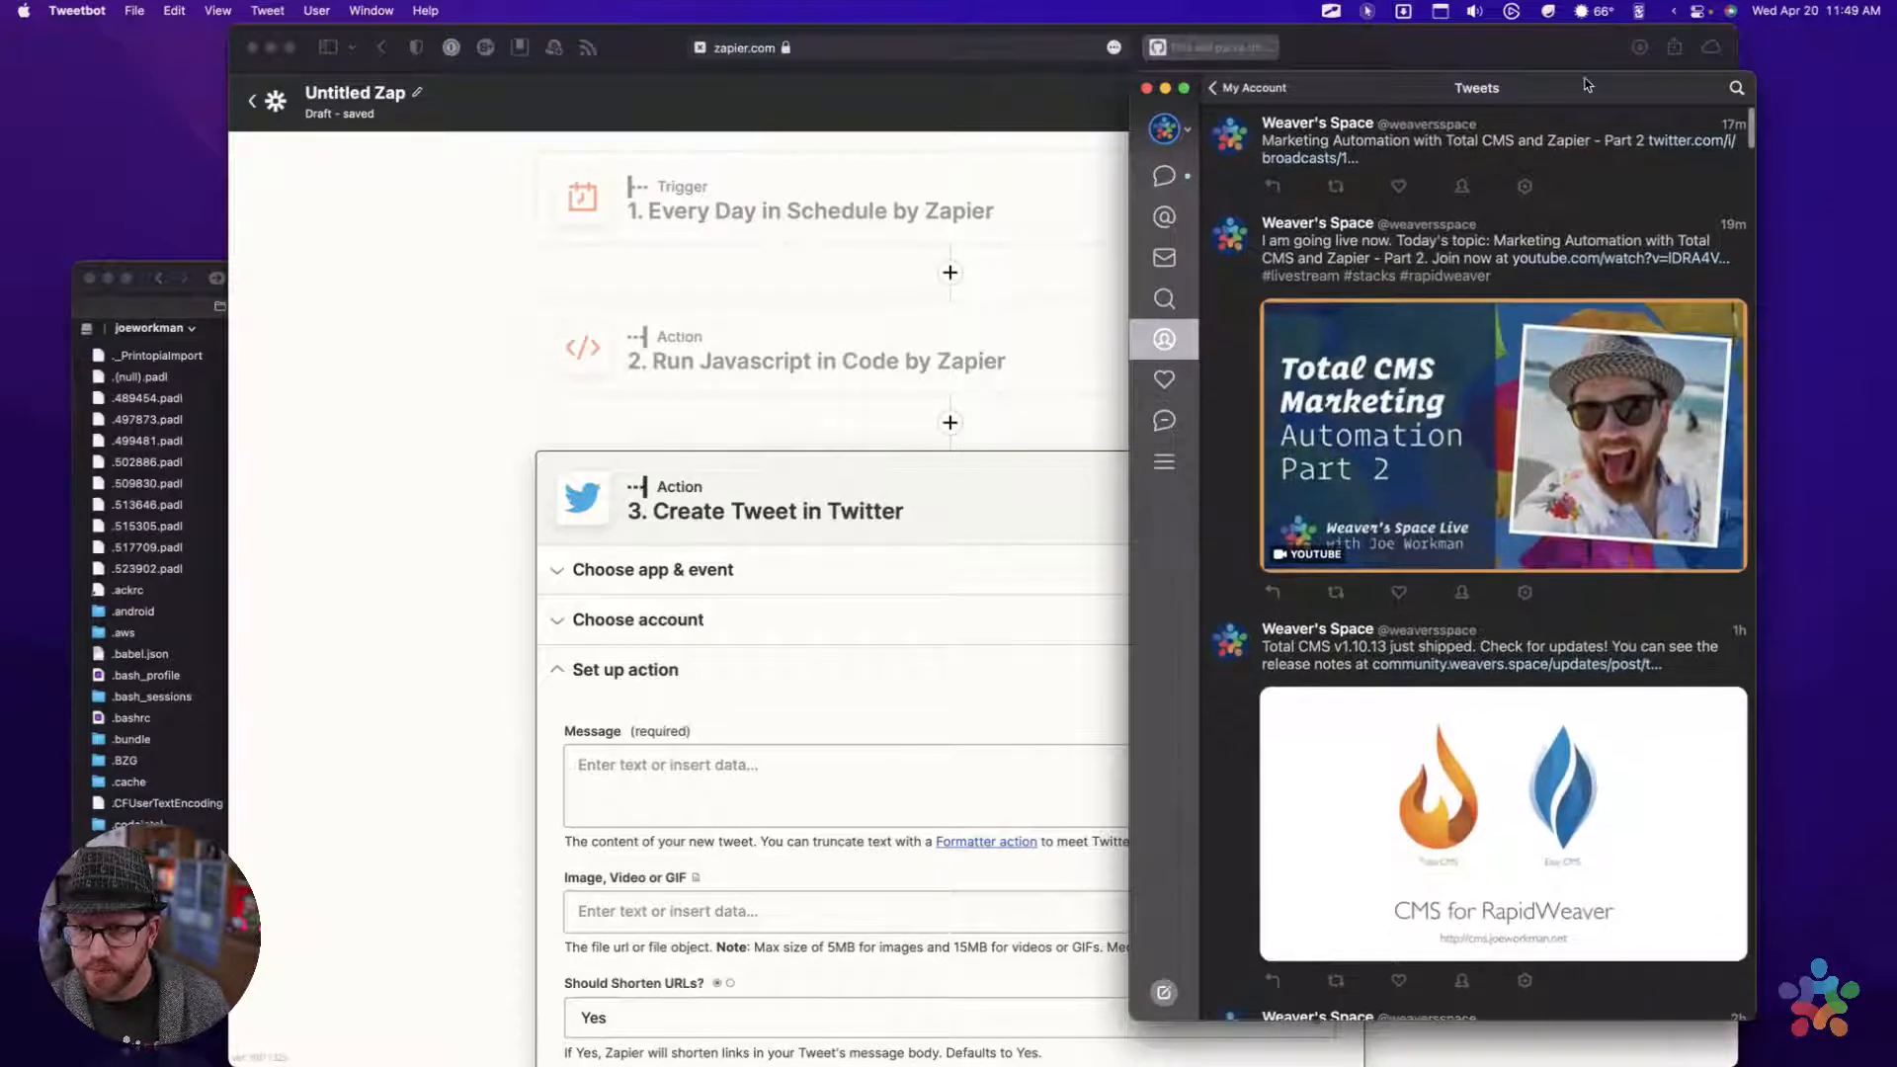
drag(1586, 84, 1699, 90)
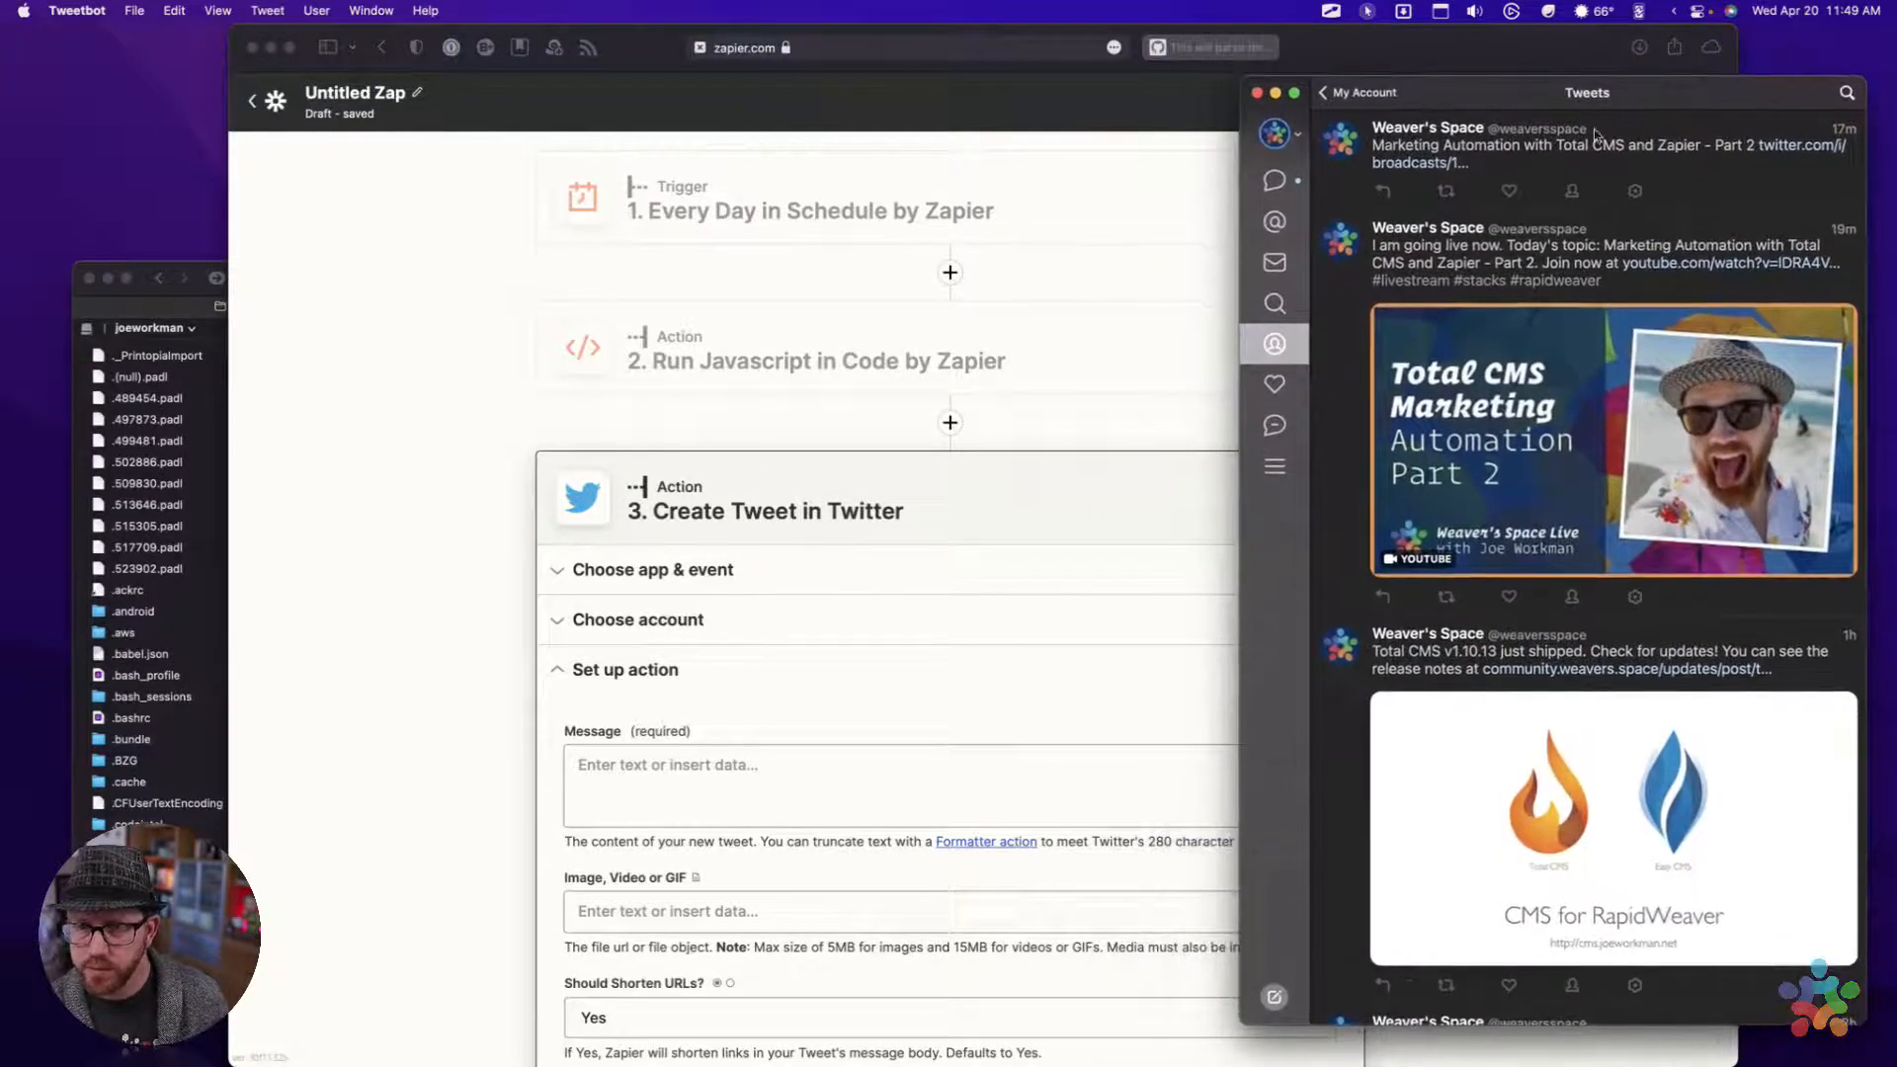
Return to the Zap editor in Safari and start the Create Tweet message with "Check out our "
click(1149, 341)
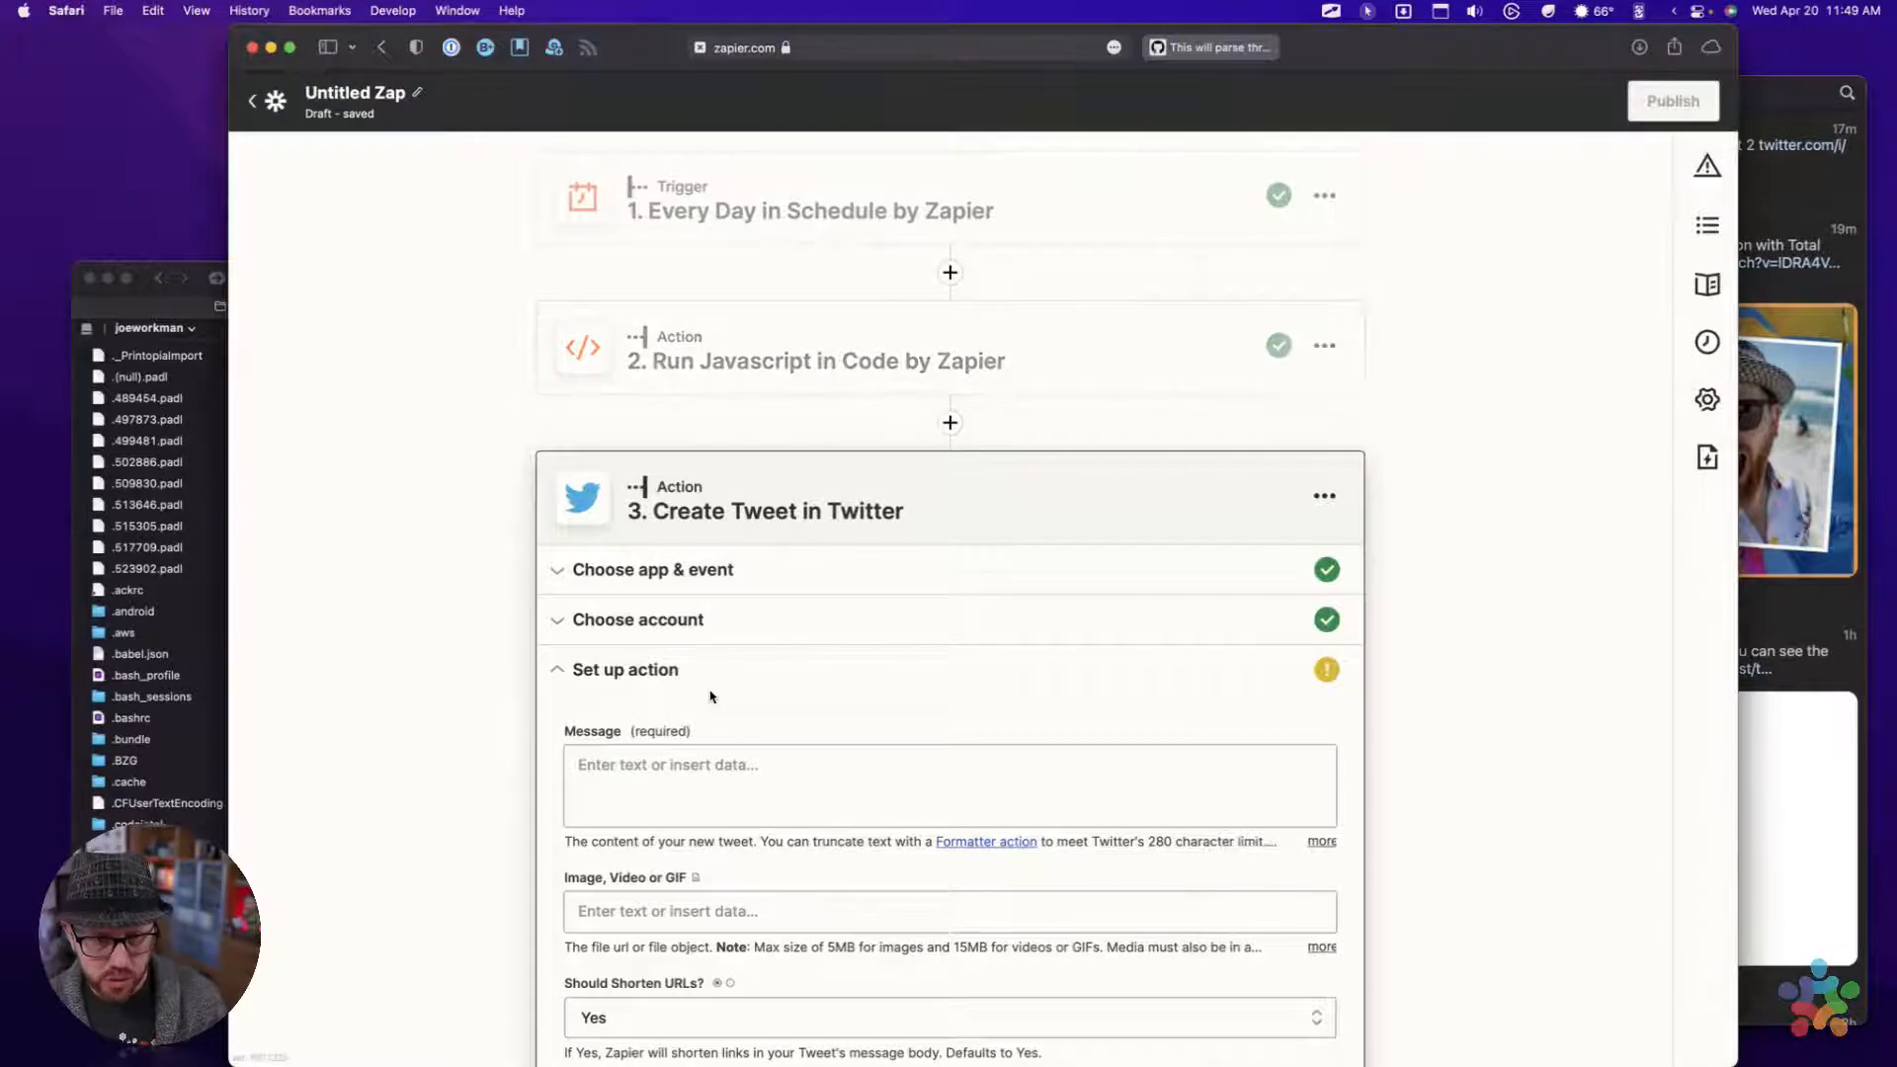
scroll(708, 698, down, 3)
click(666, 568)
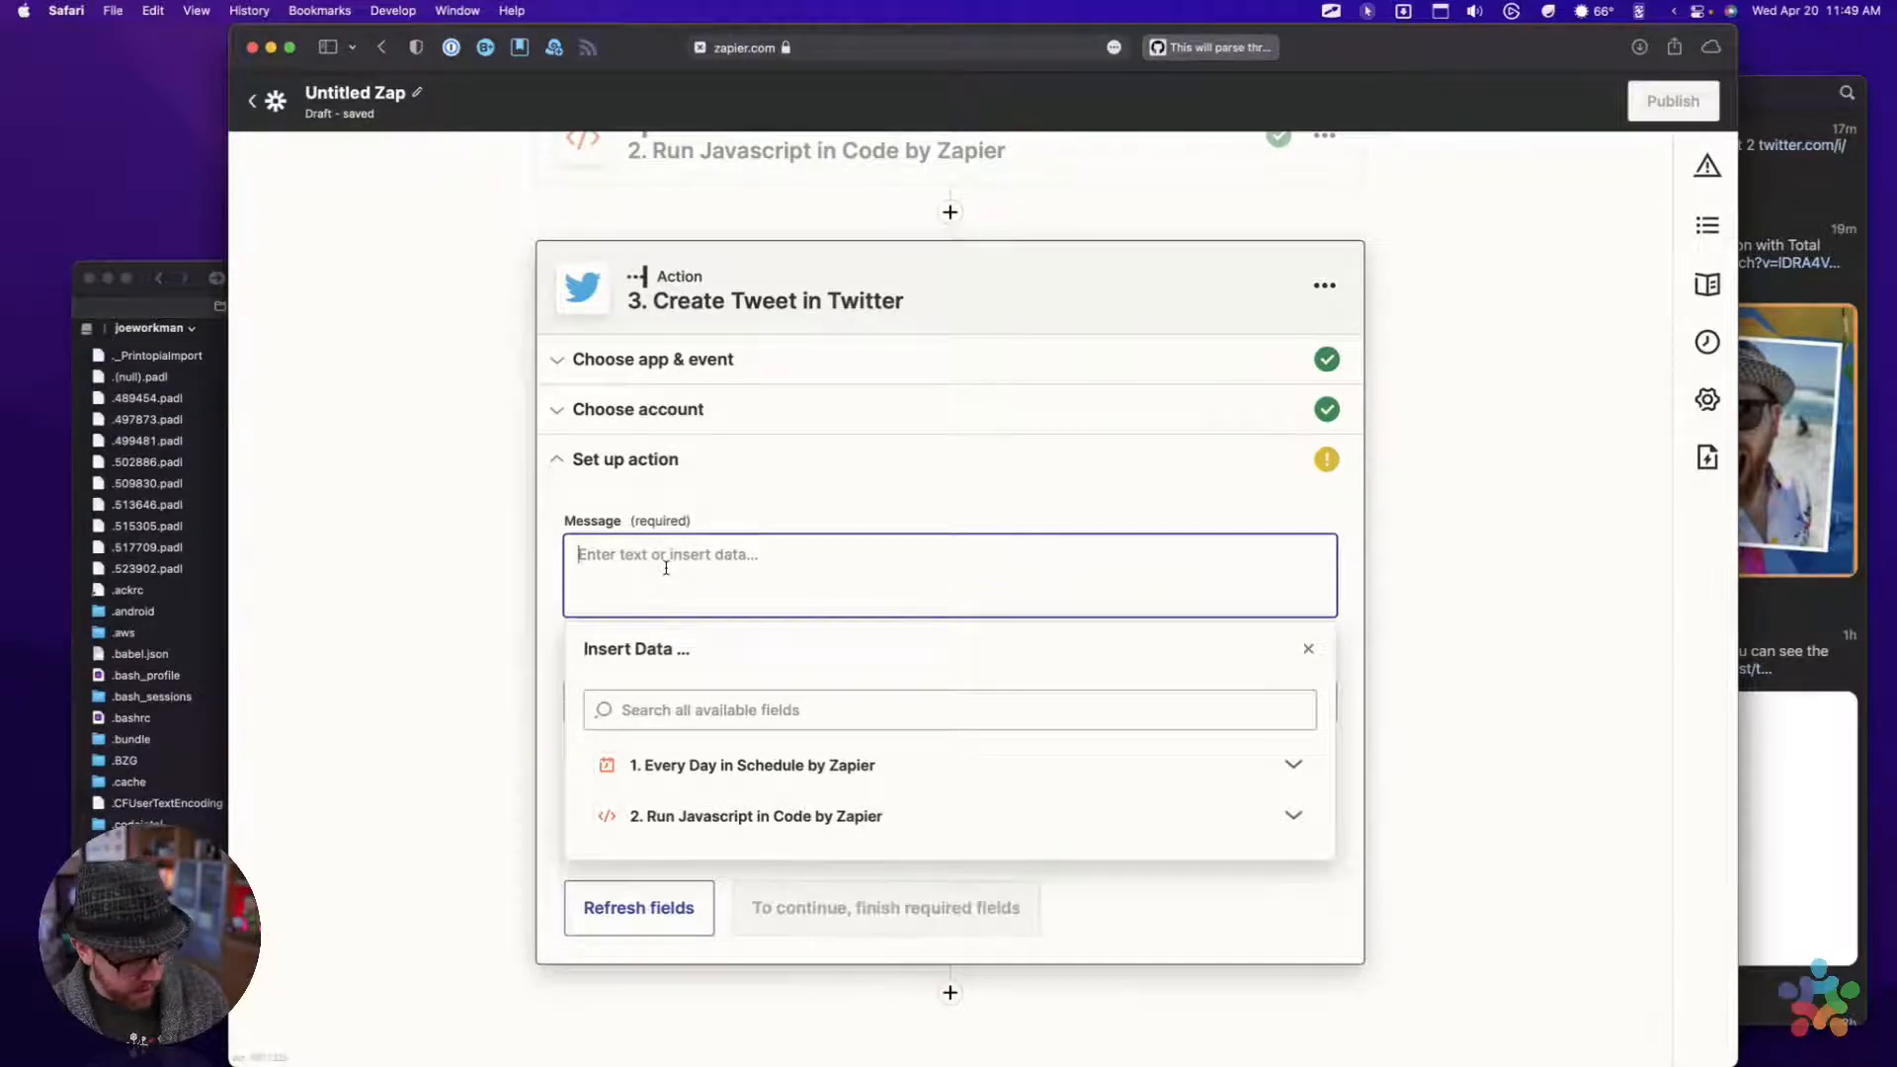
text(Check out our)
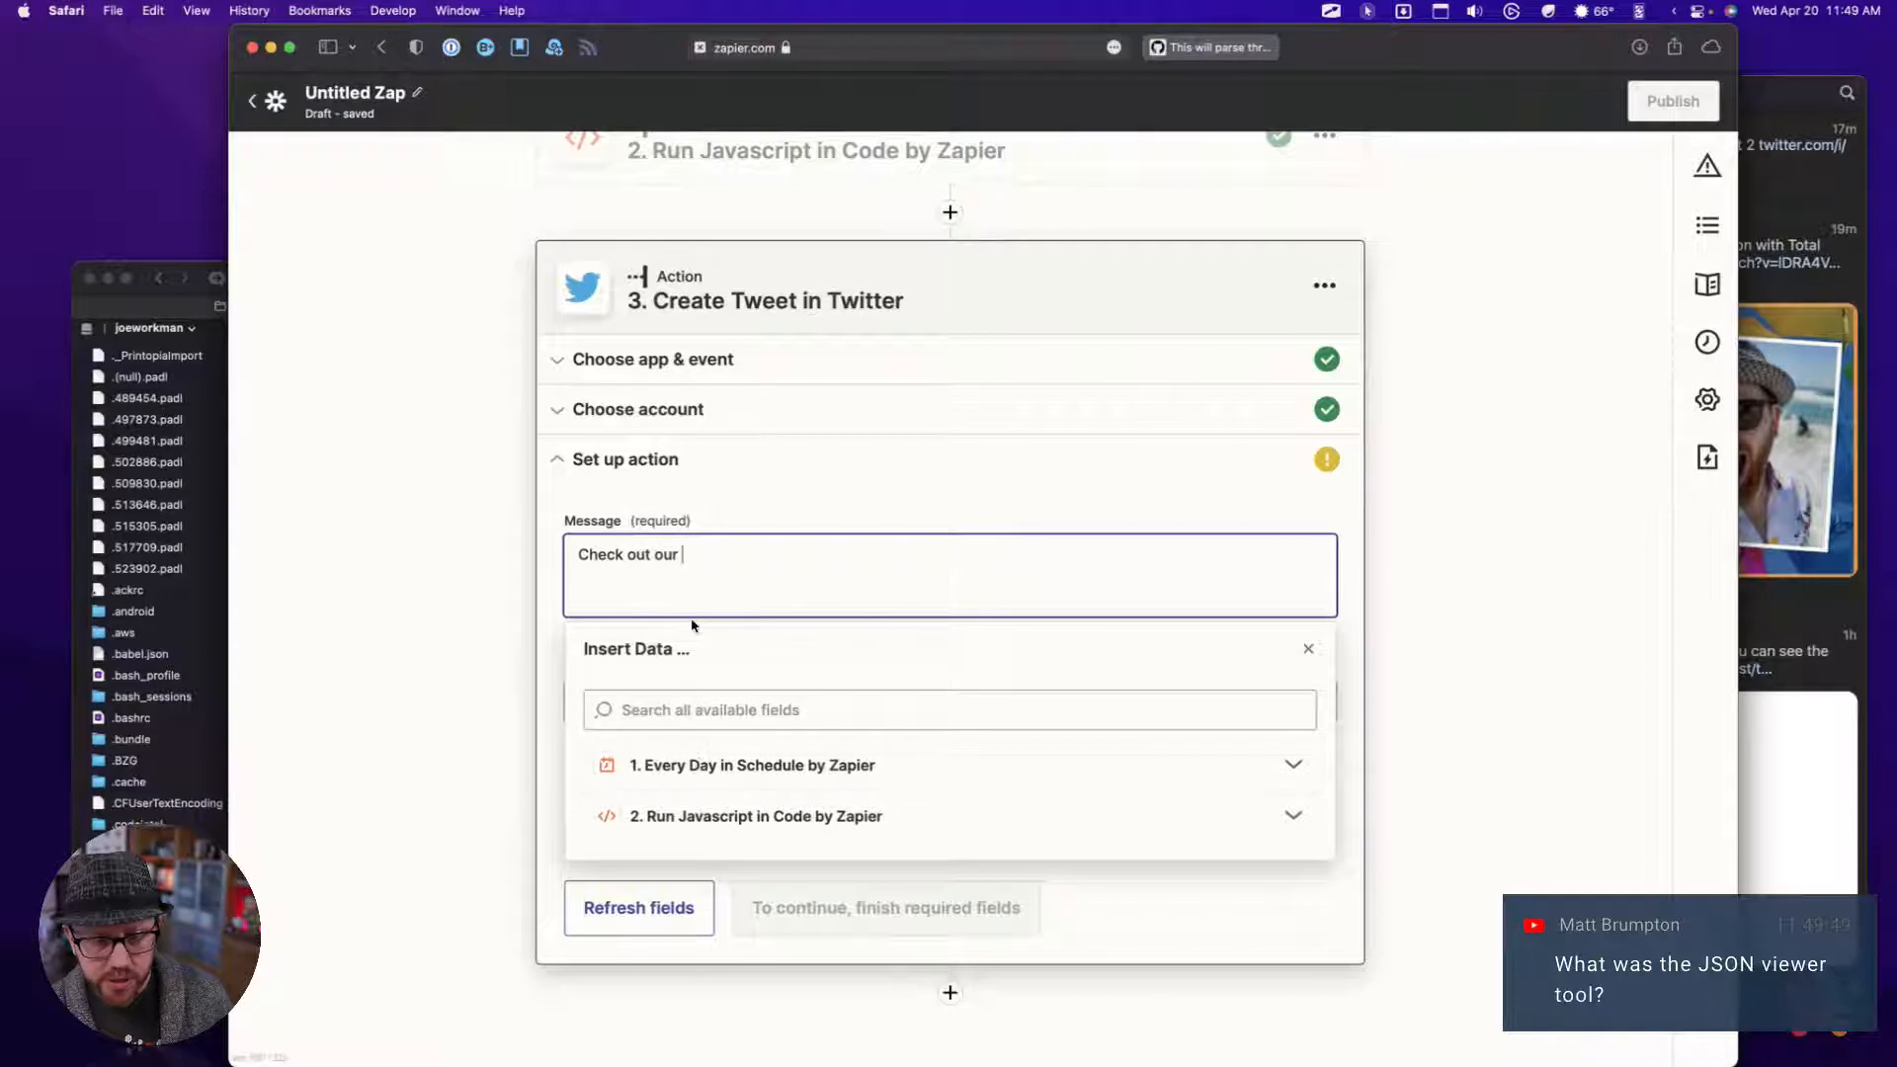
Look through the data fields that the Every Day in Schedule trigger offers for the tweet message
scroll(657, 553, down, 1)
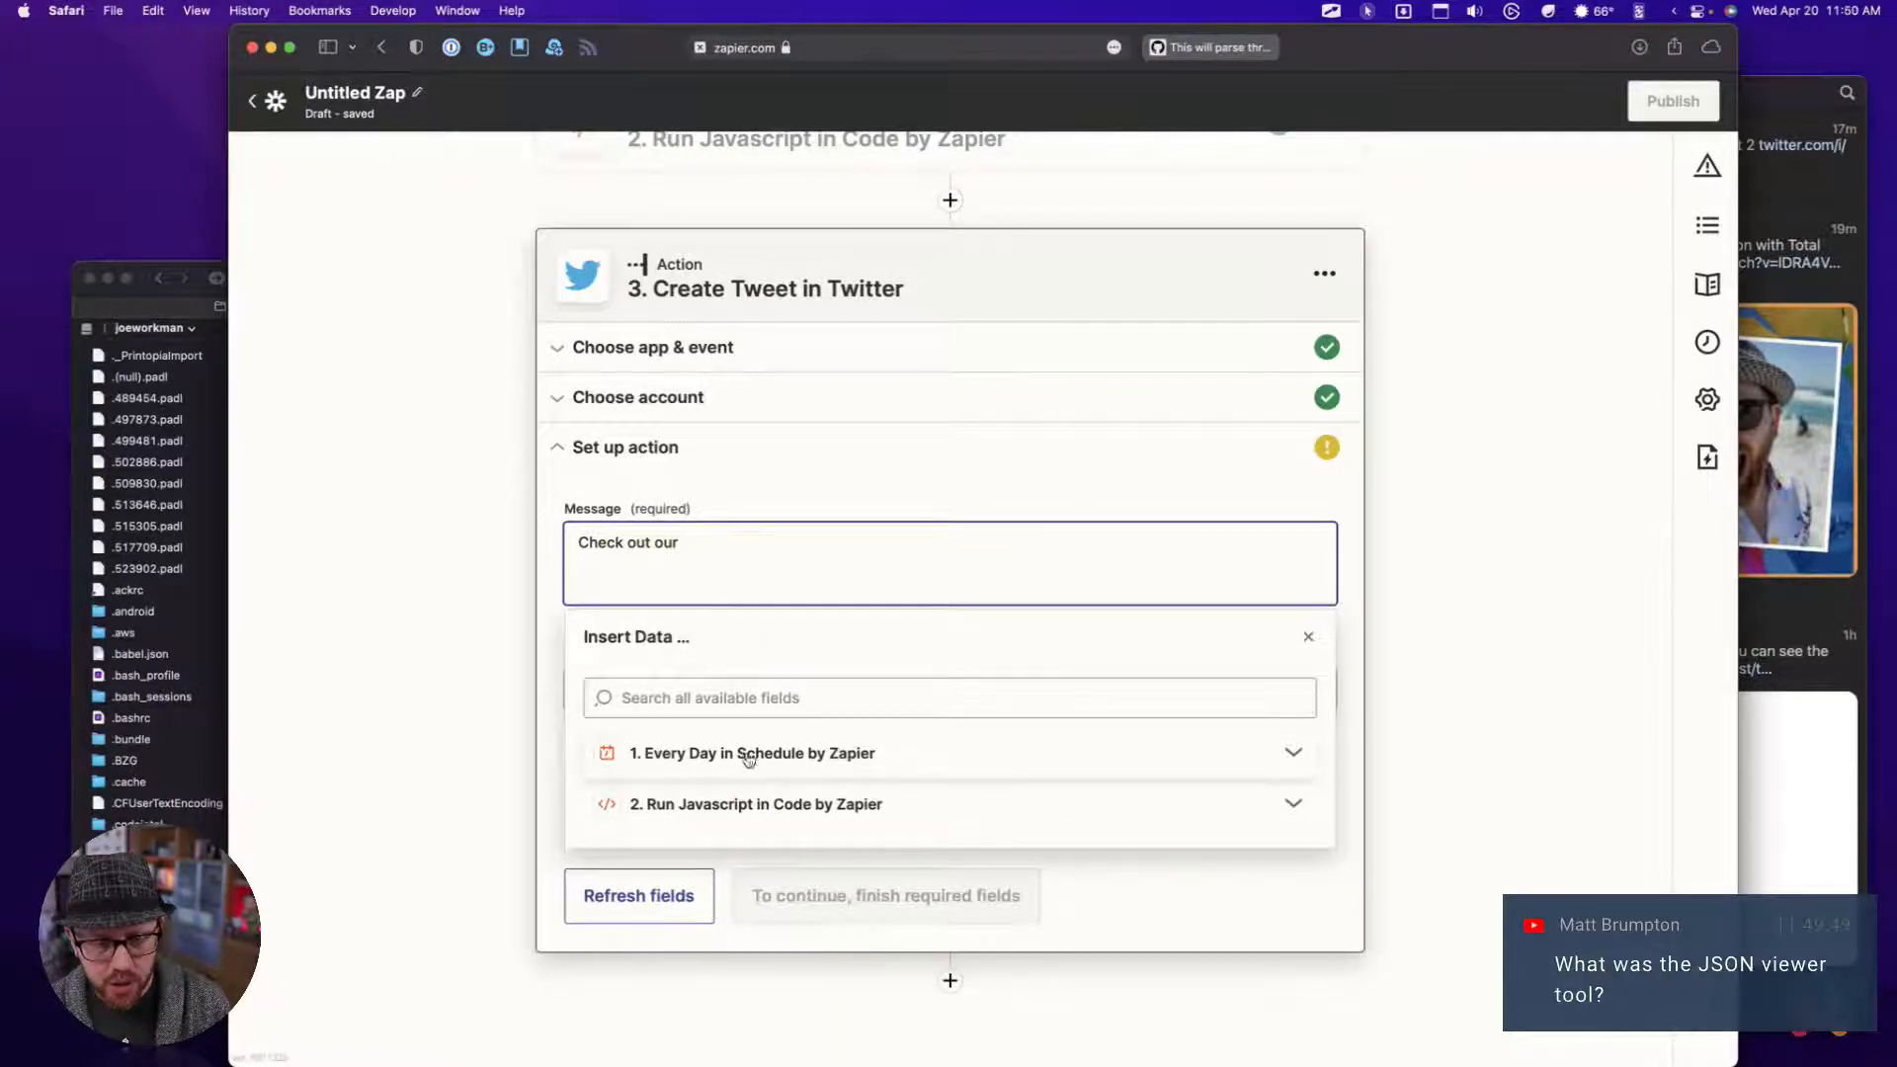
scroll(741, 458, up, 3)
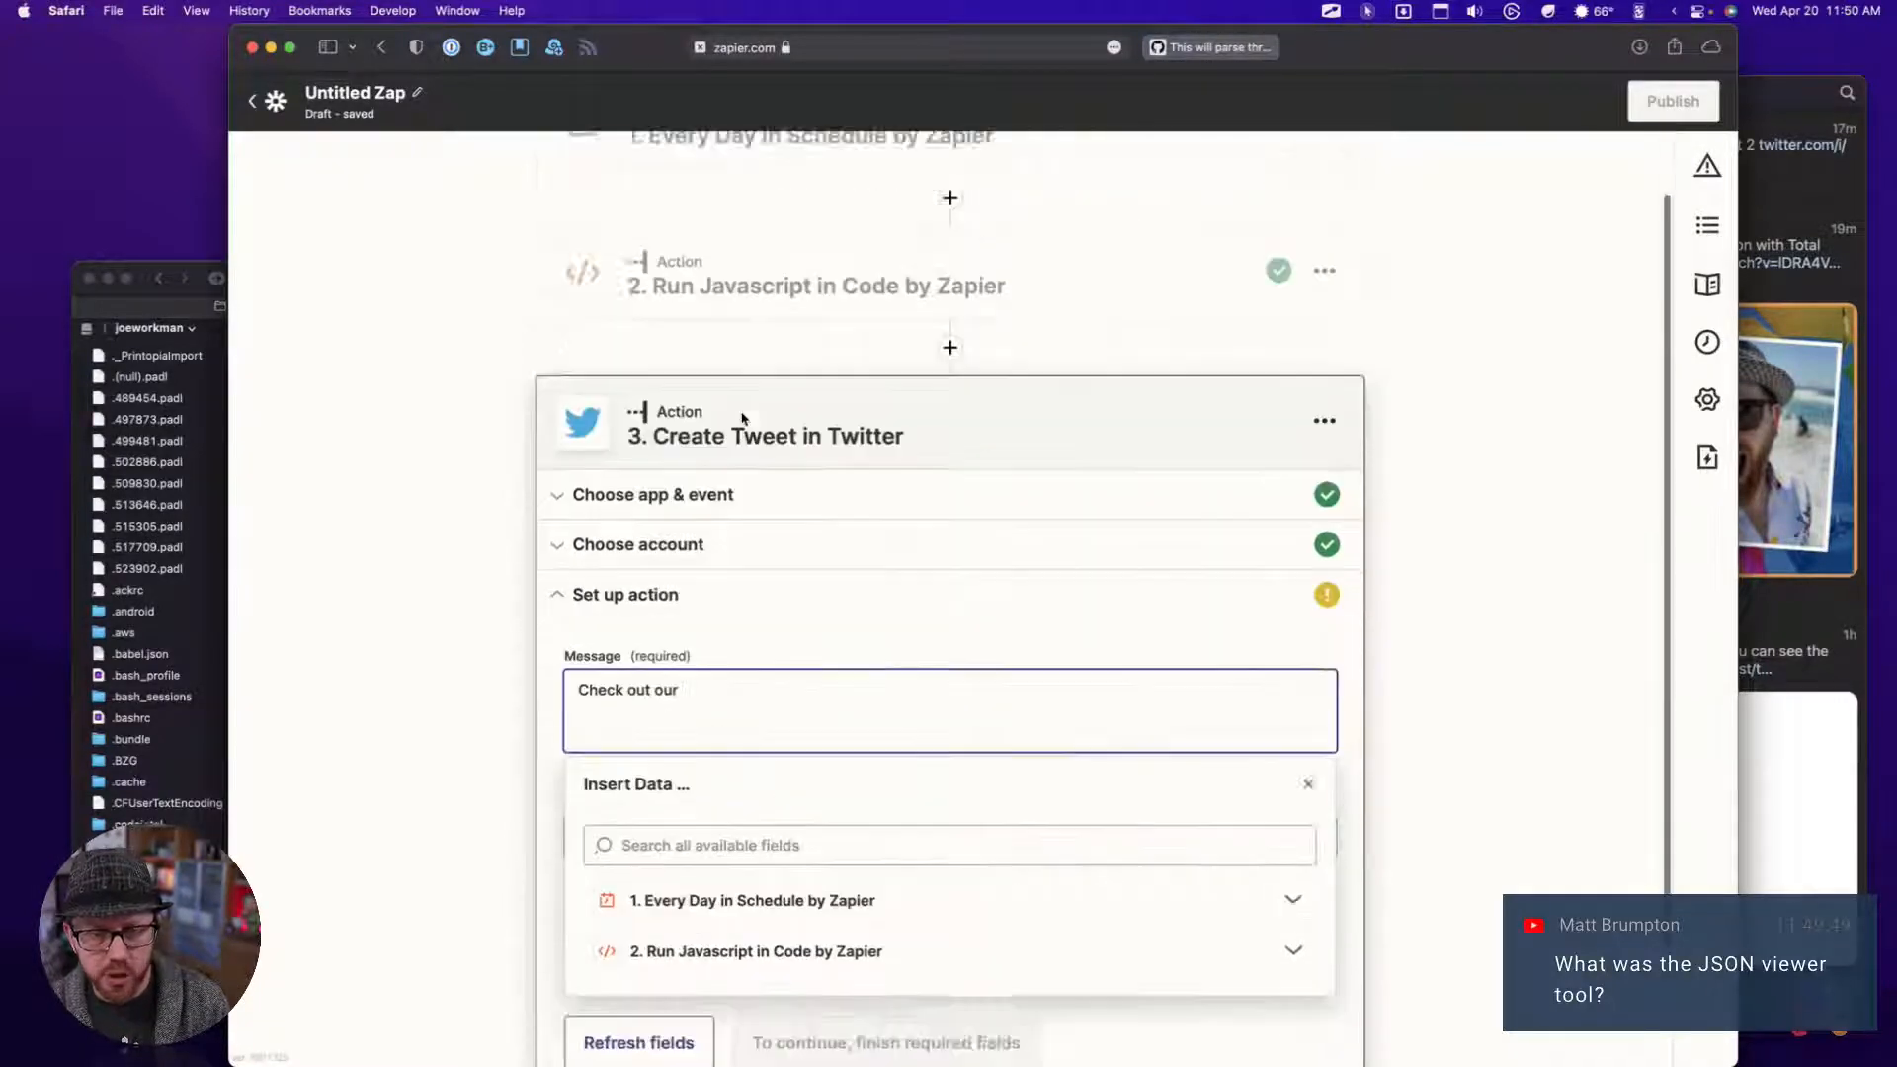
scroll(742, 418, down, 3)
click(720, 757)
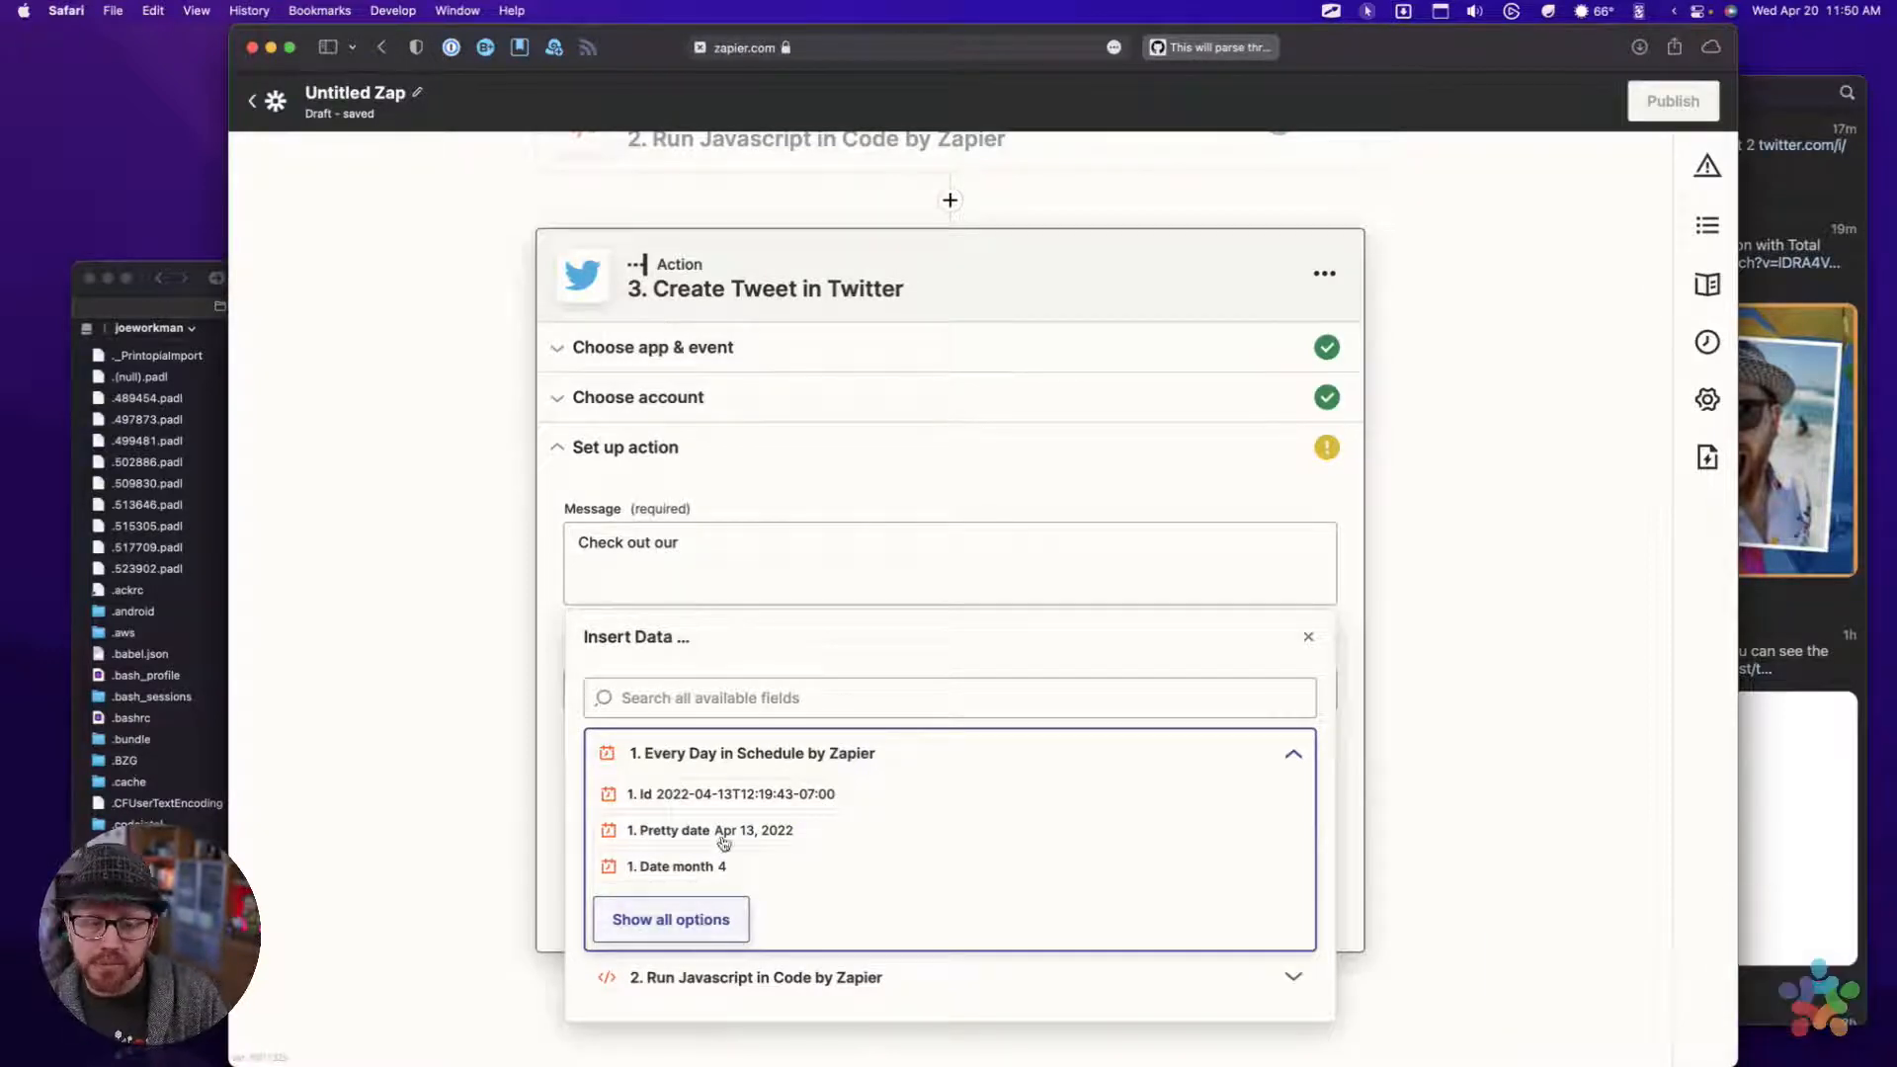
click(741, 578)
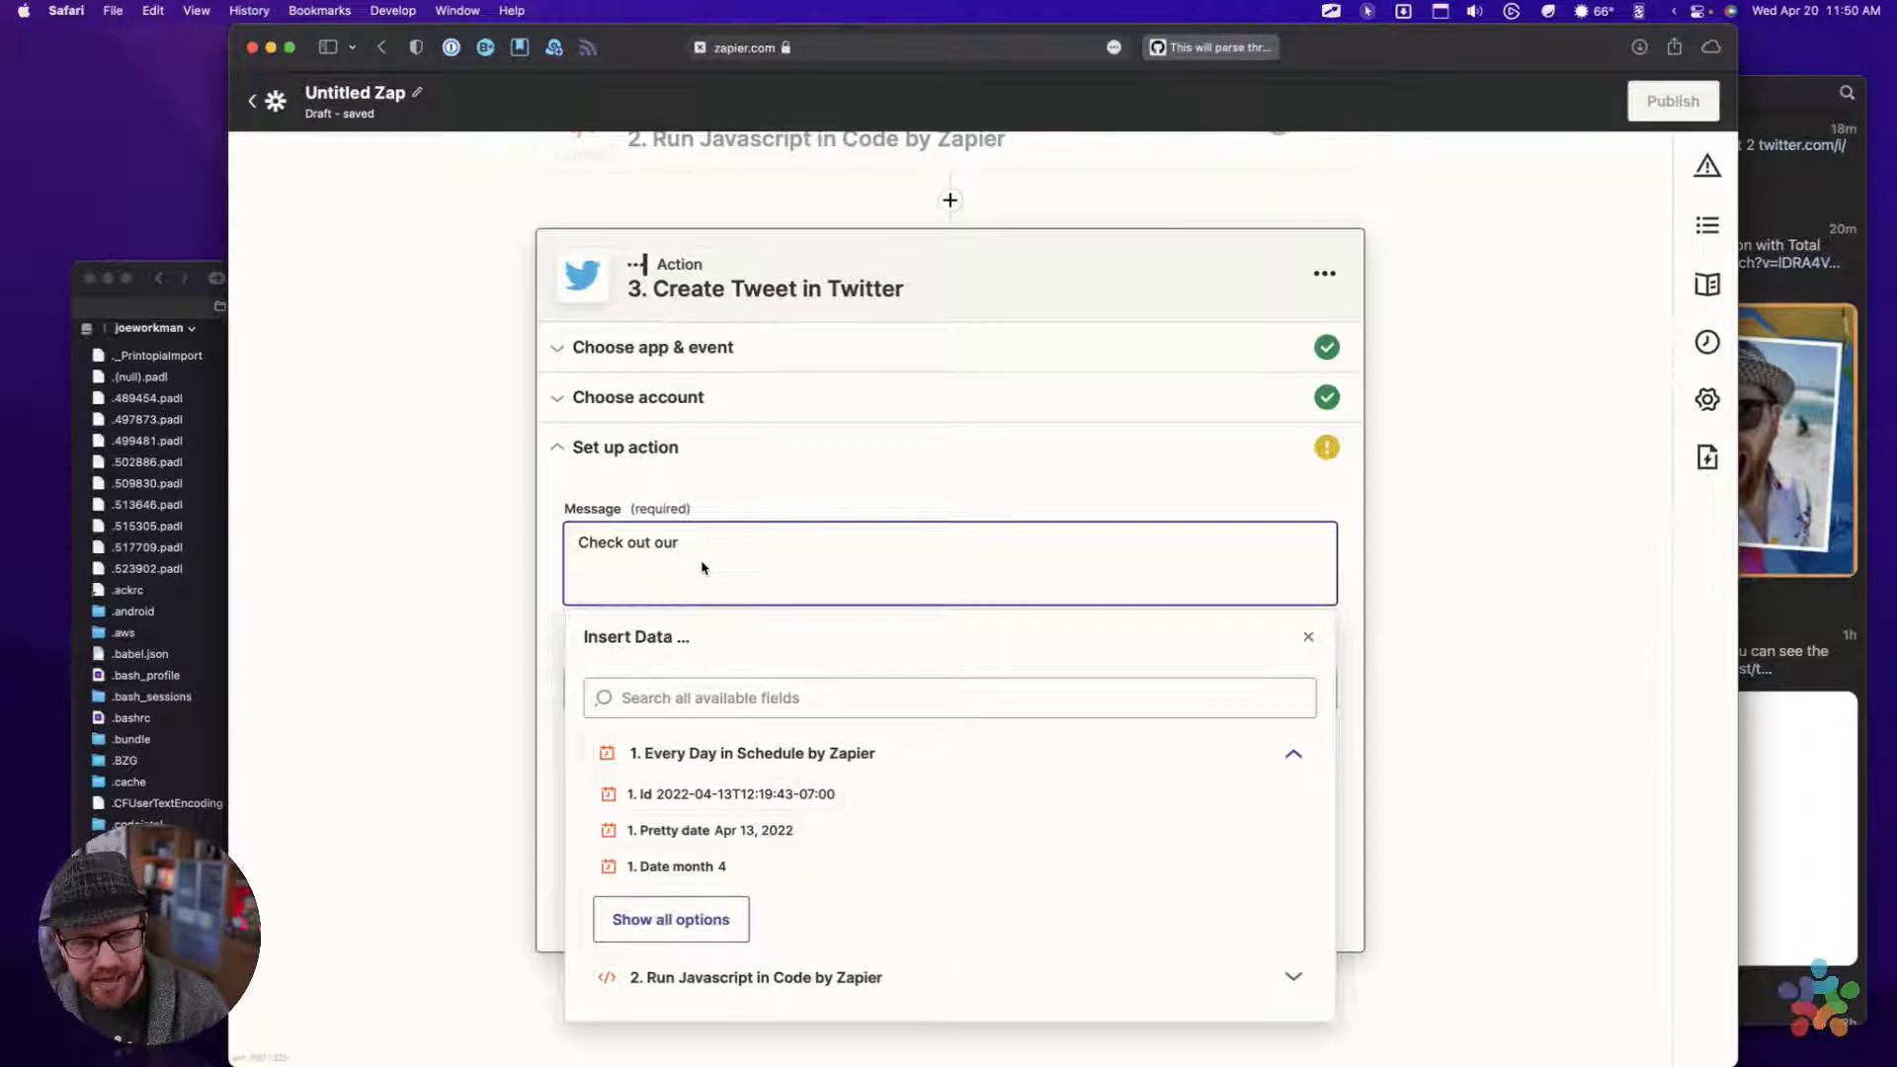
click(555, 655)
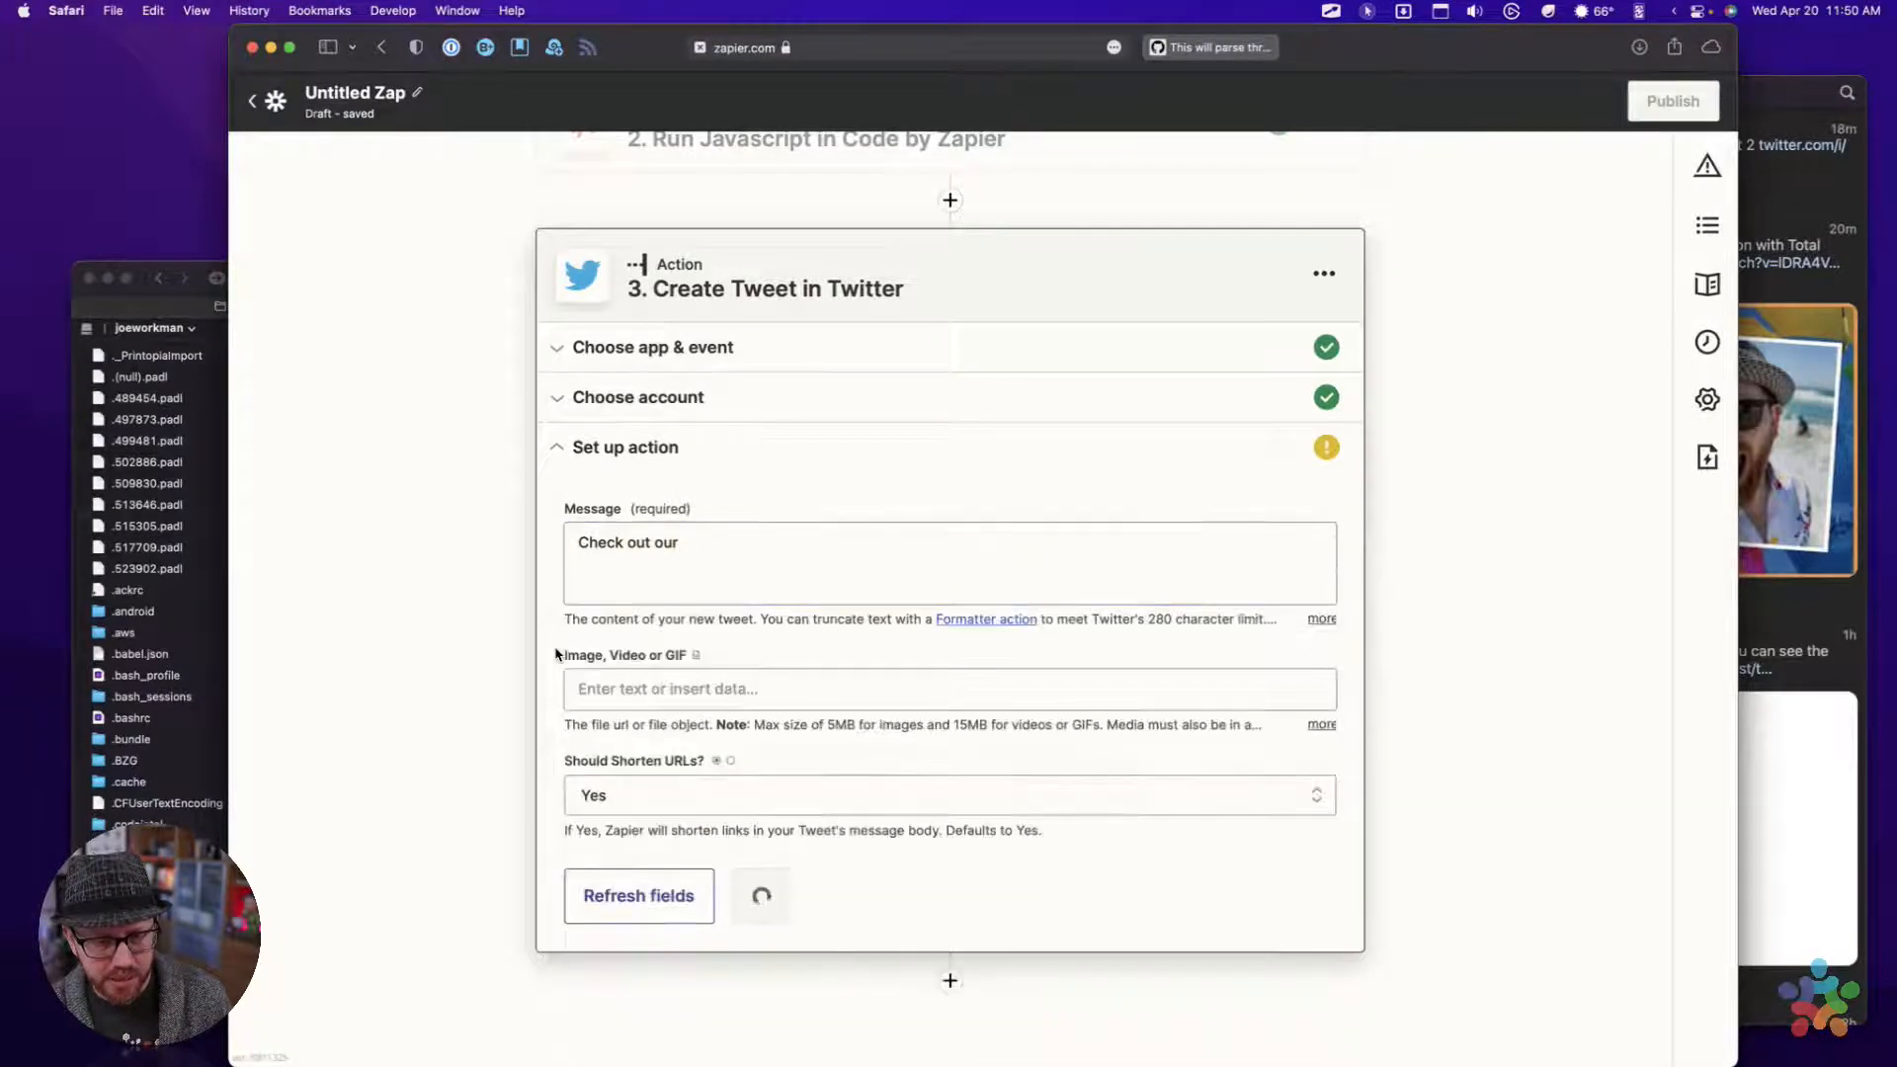
click(703, 556)
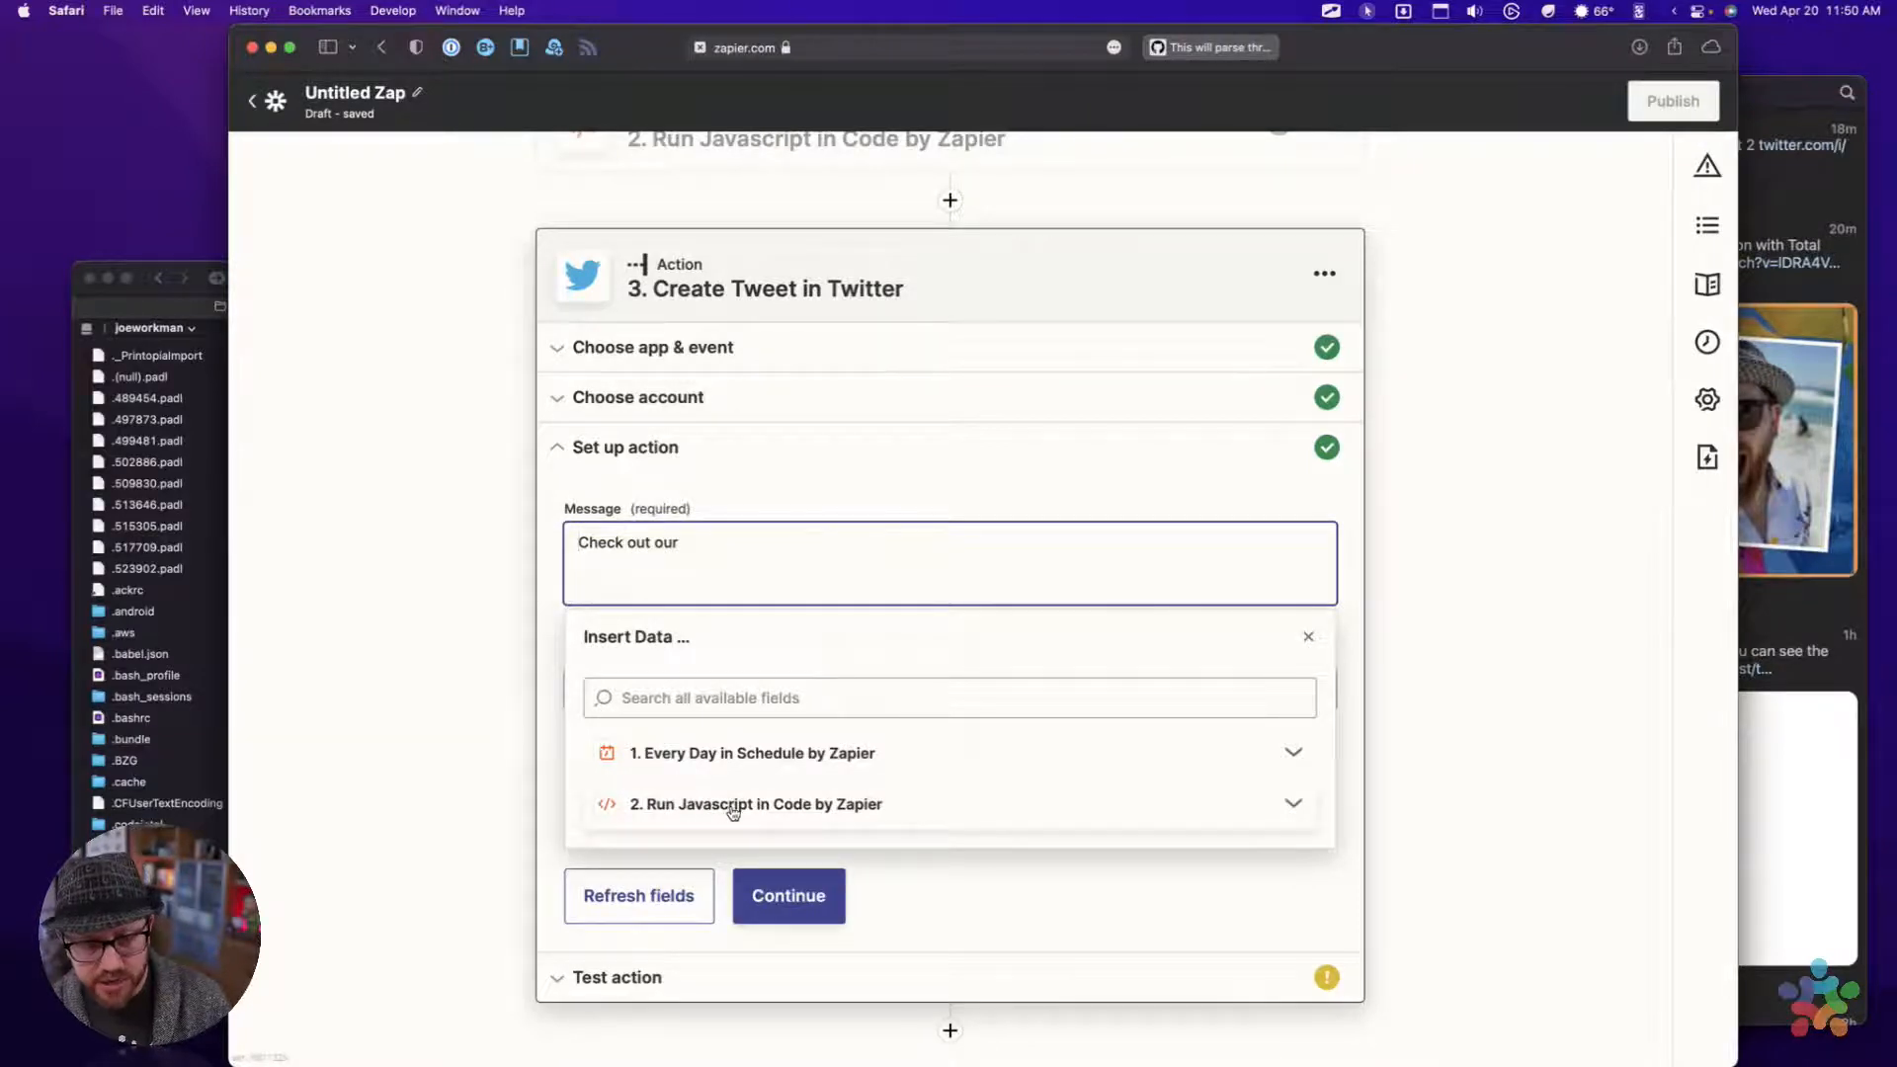
Rename the second action, Run Javascript in Code by Zapier, as "Get Random Furniture"
scroll(731, 553, up, 3)
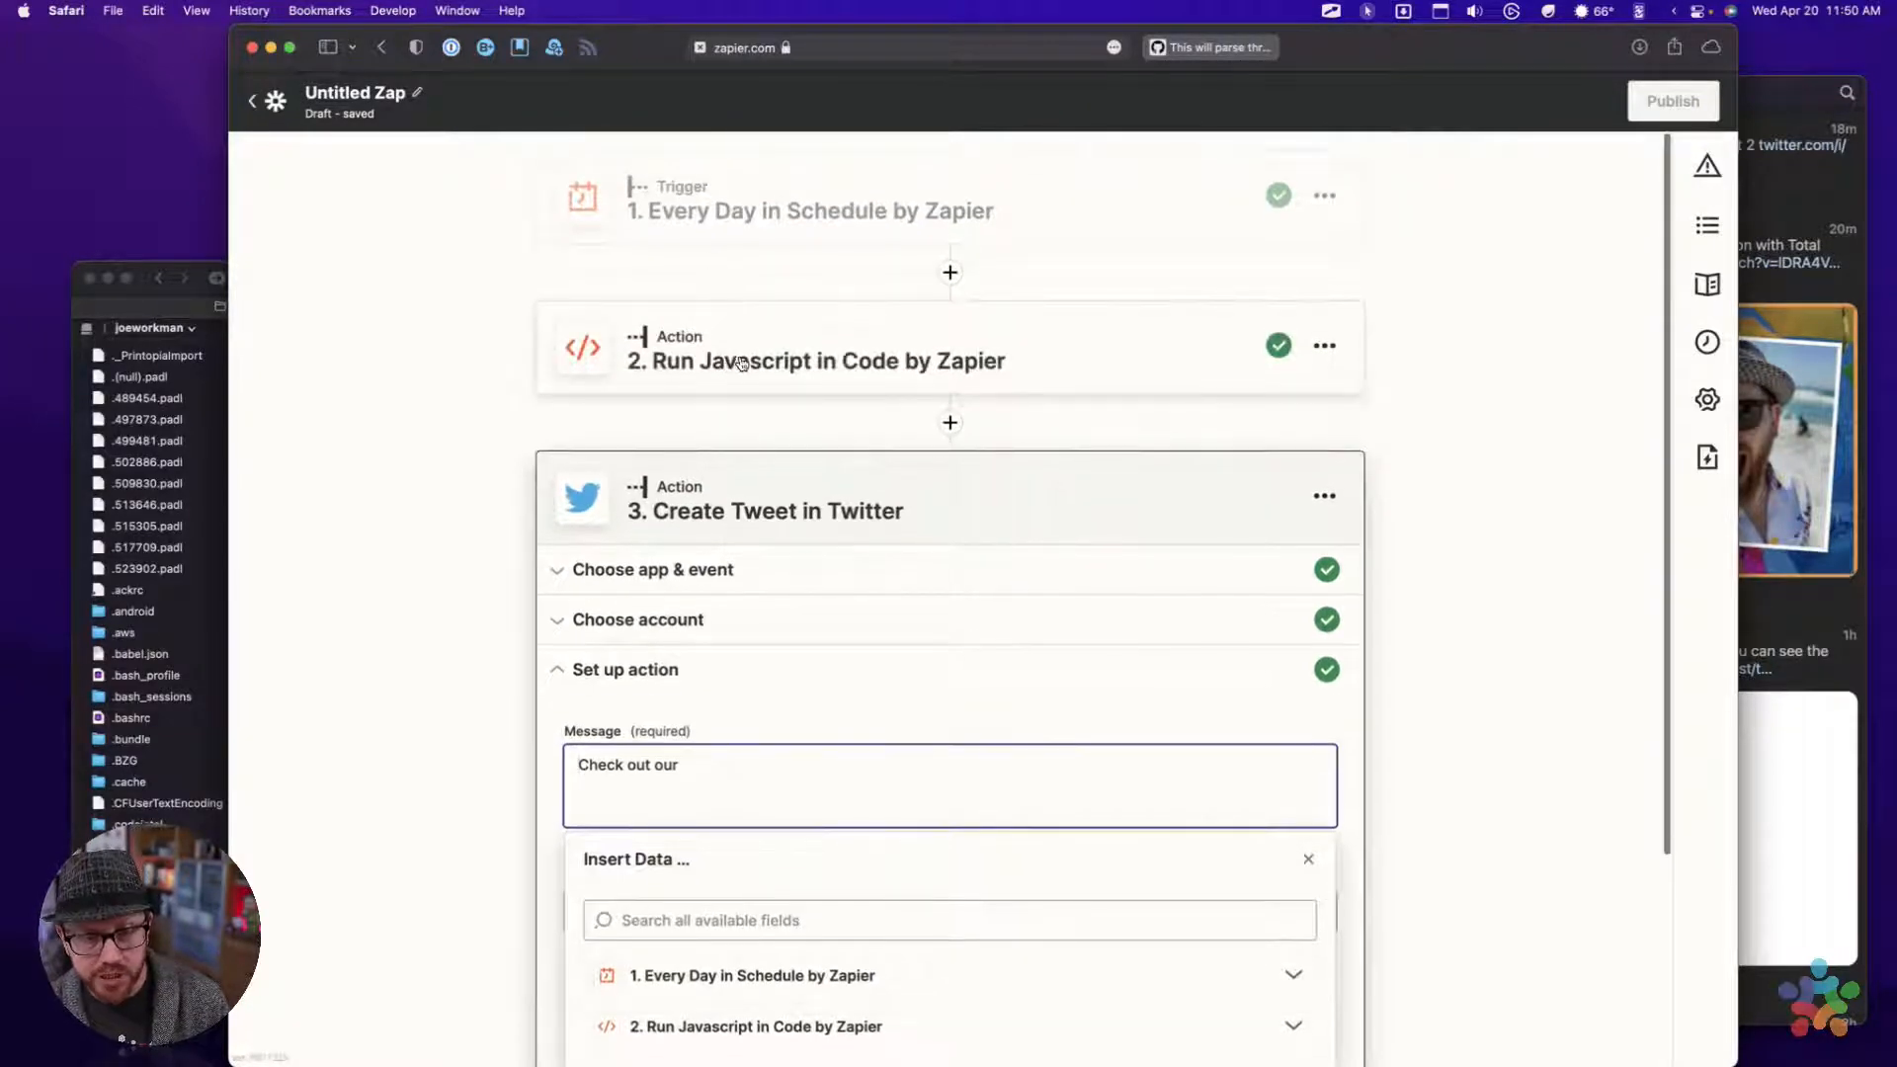
click(1327, 347)
click(1326, 347)
click(1223, 404)
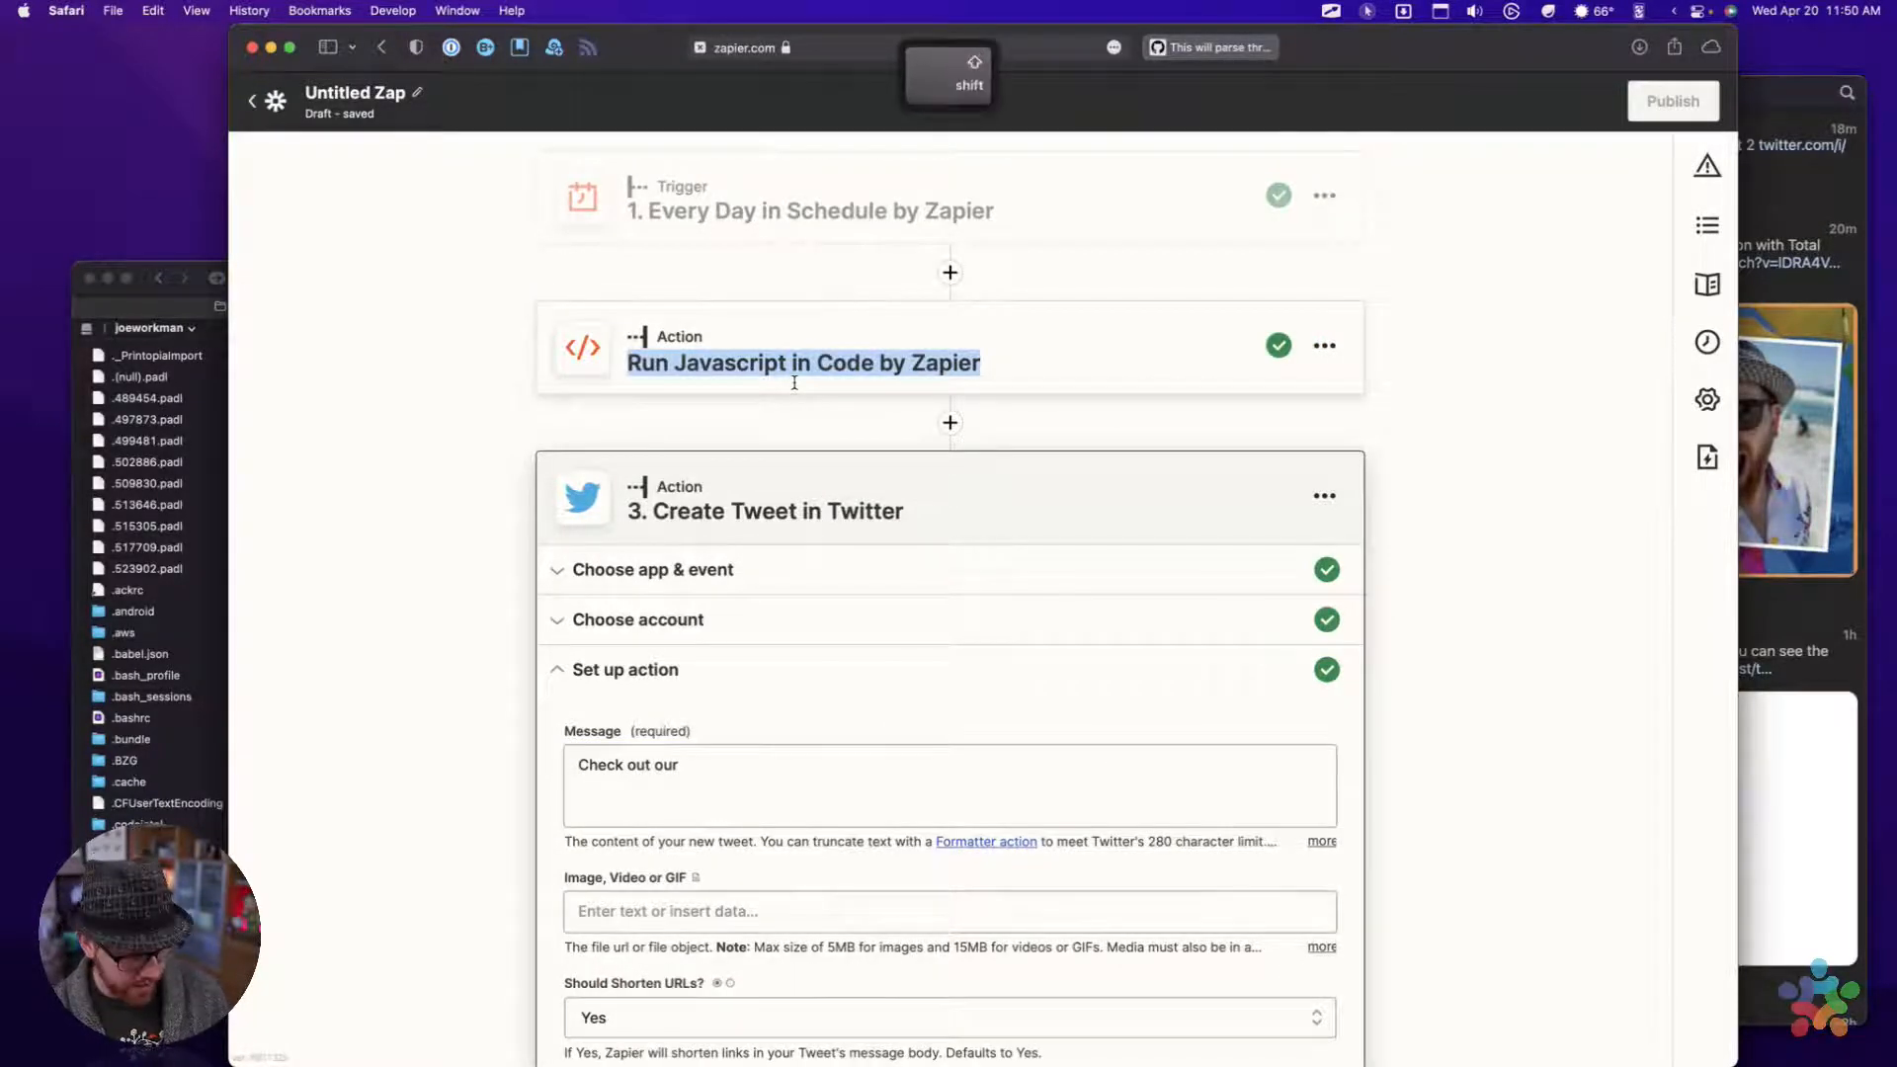
text(Get Randomn)
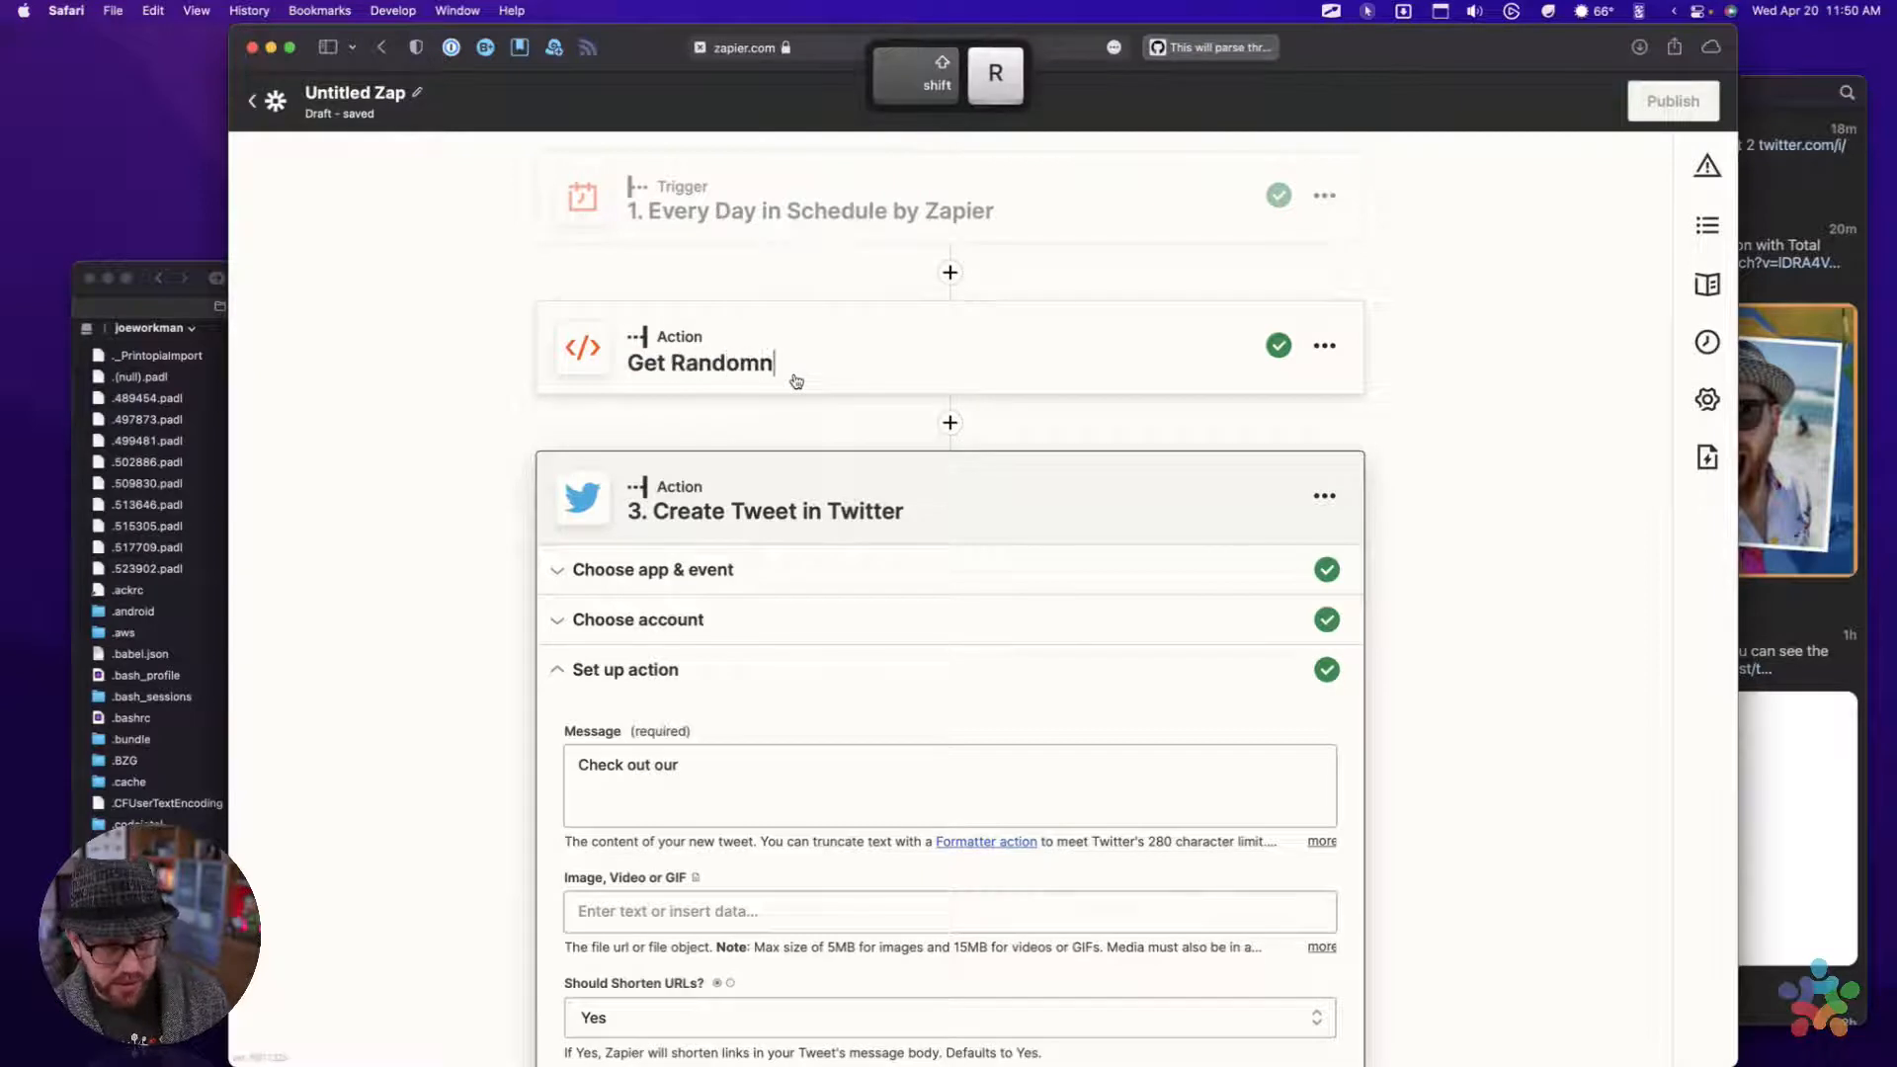
key(BackSpace)
key(BackSpace)
text(n)
key(BackSpace)
text(m)
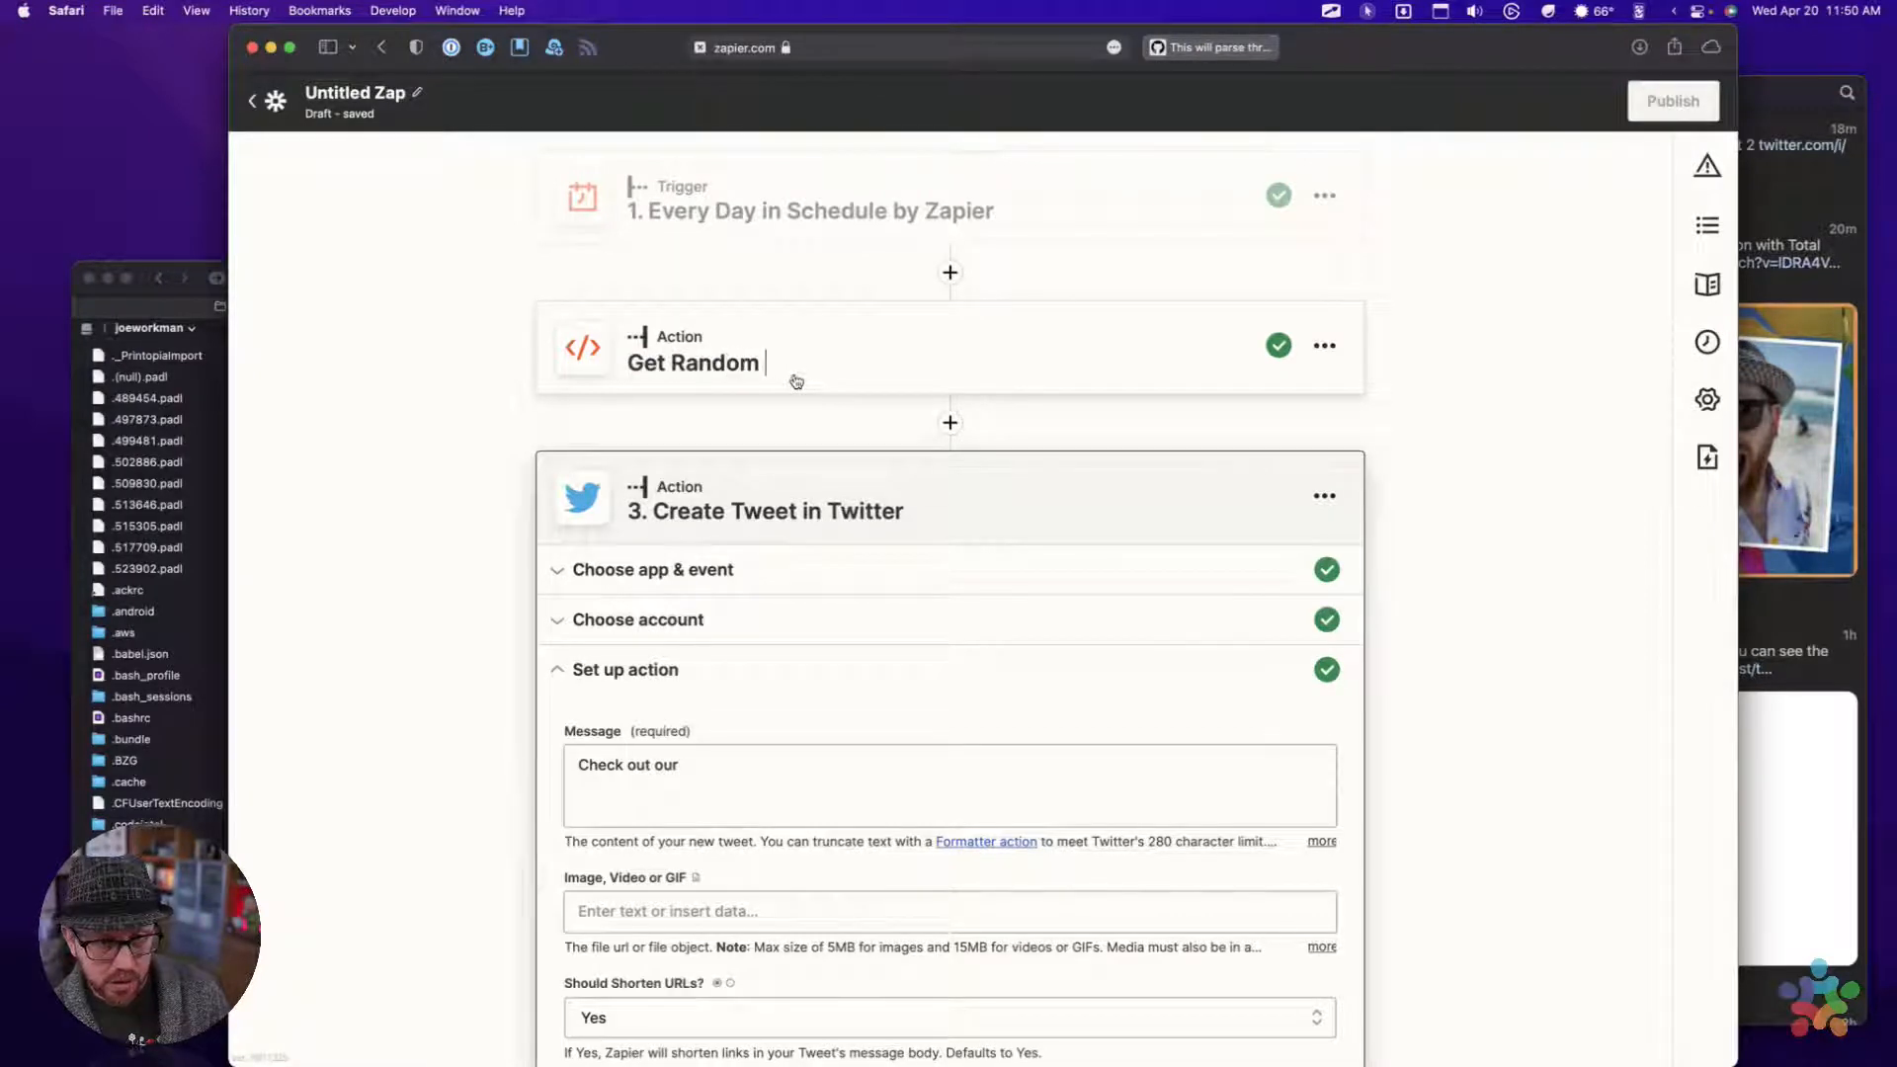
text( F)
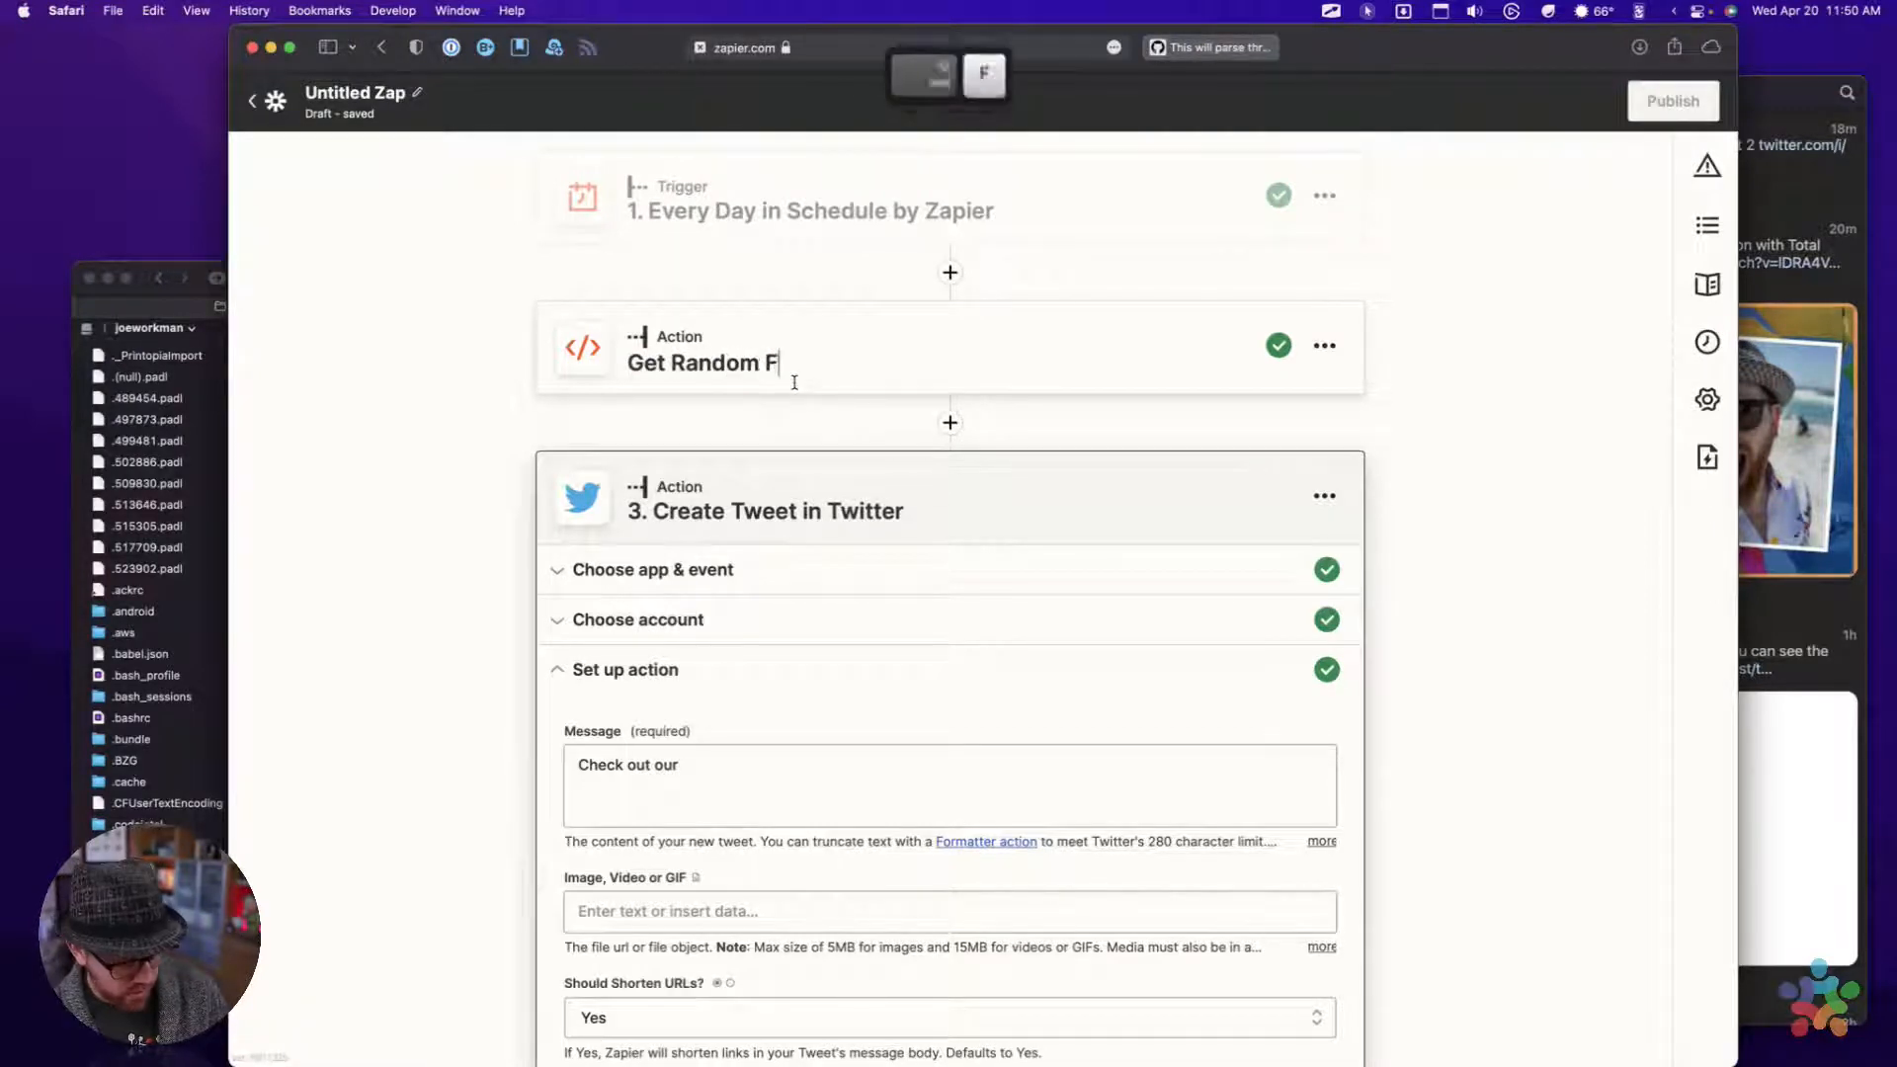
text(urnit)
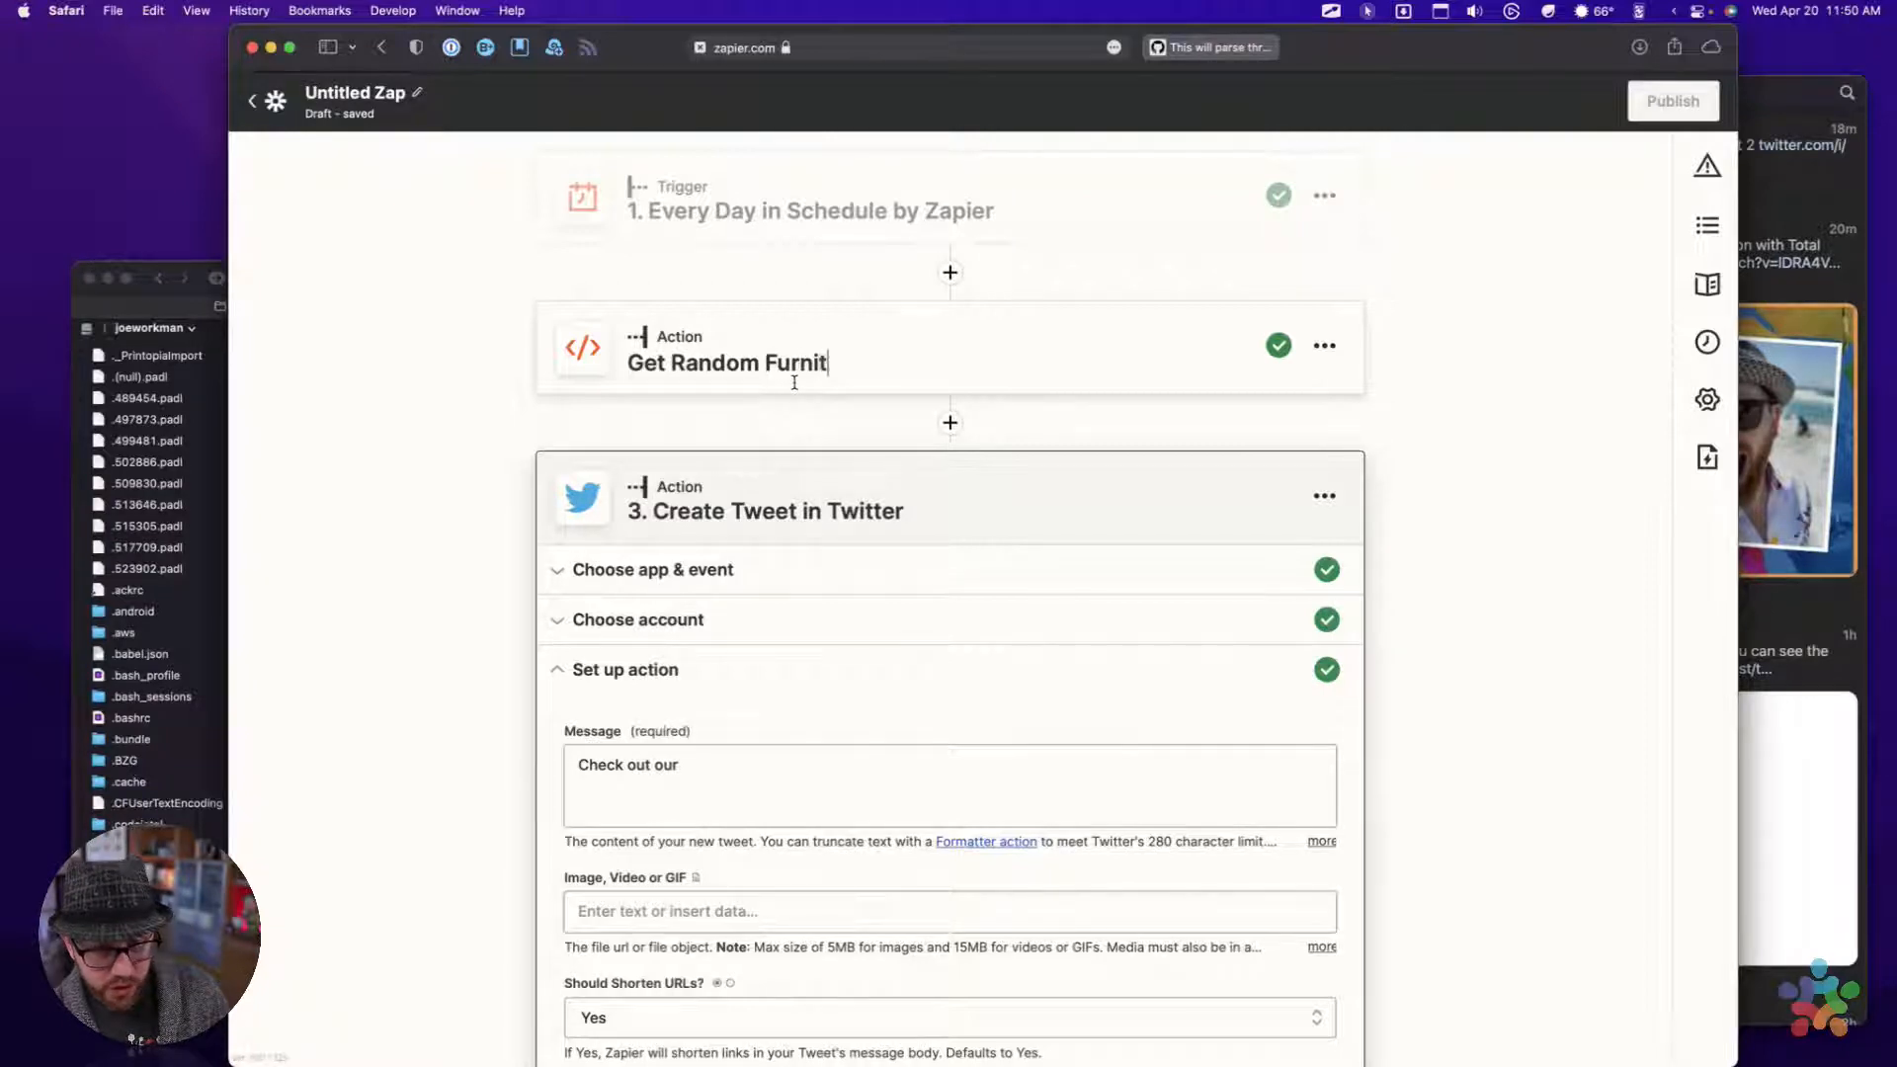
text(ure)
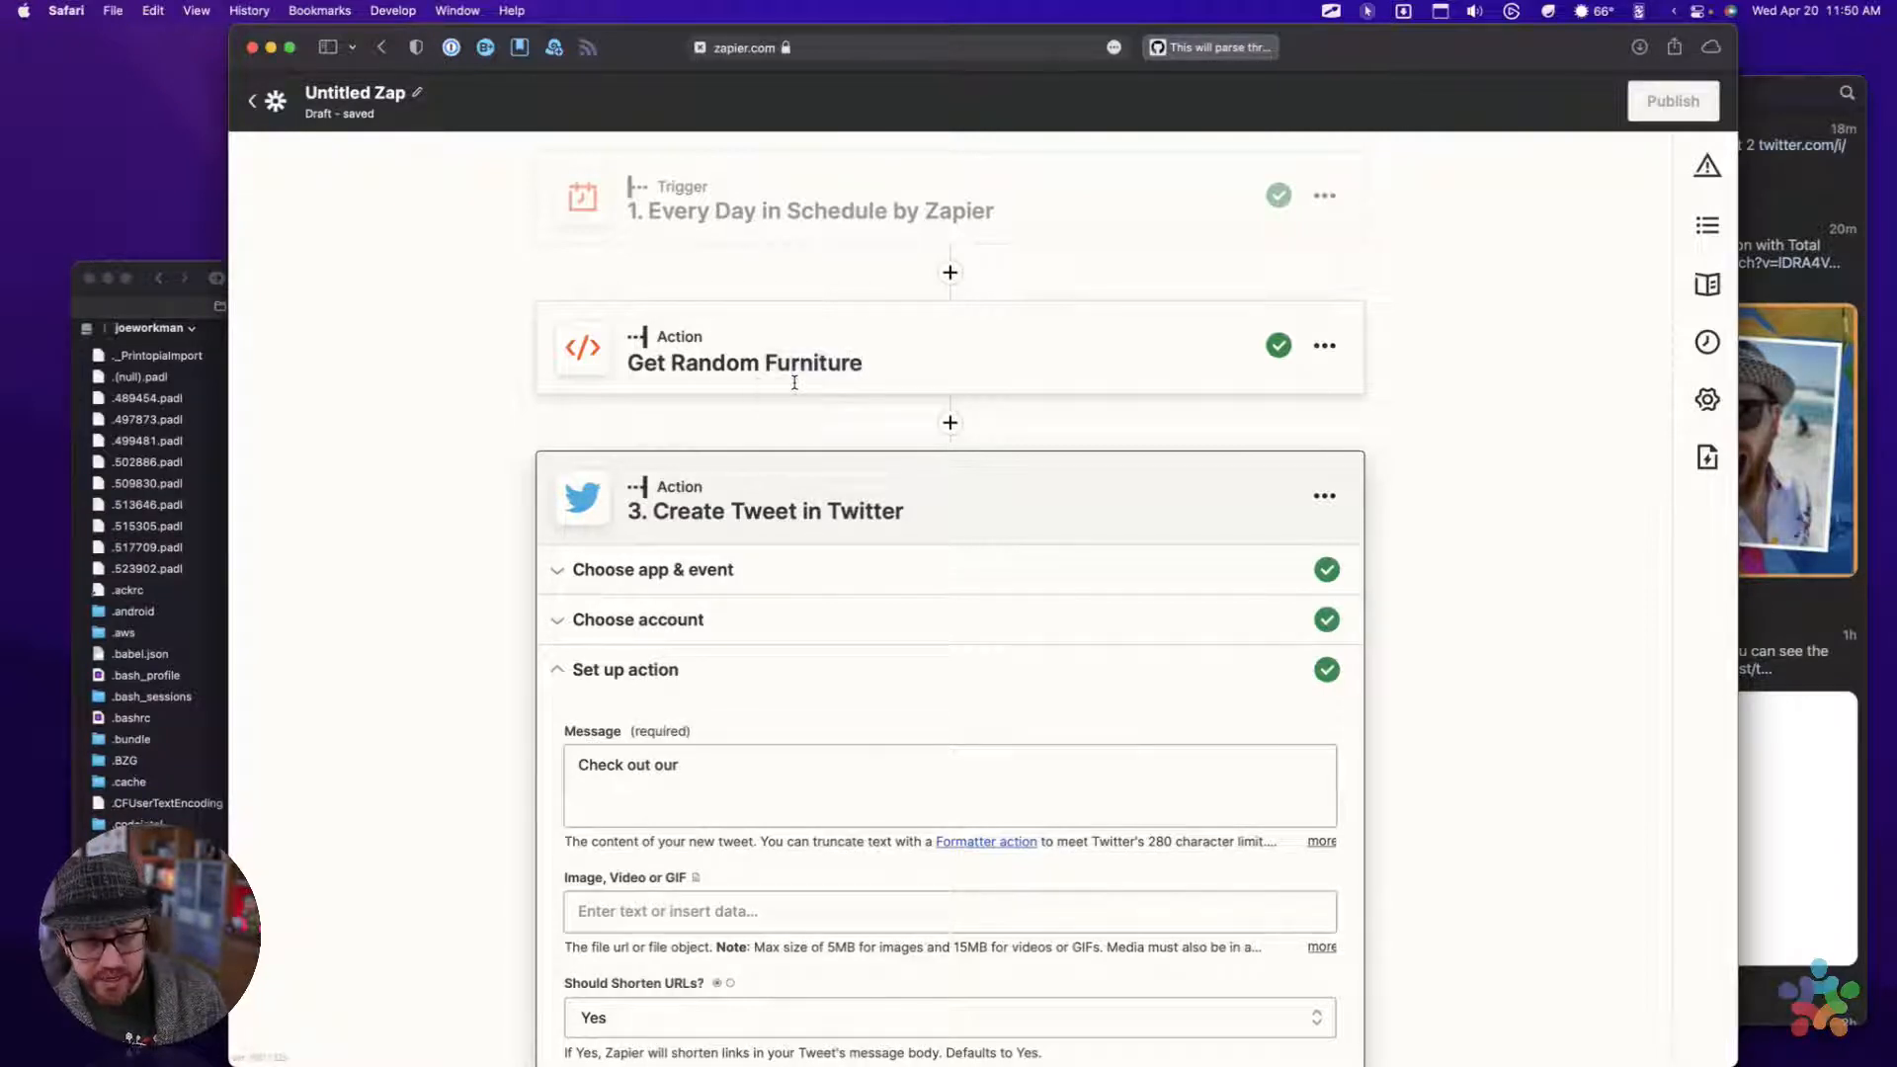
key(Return)
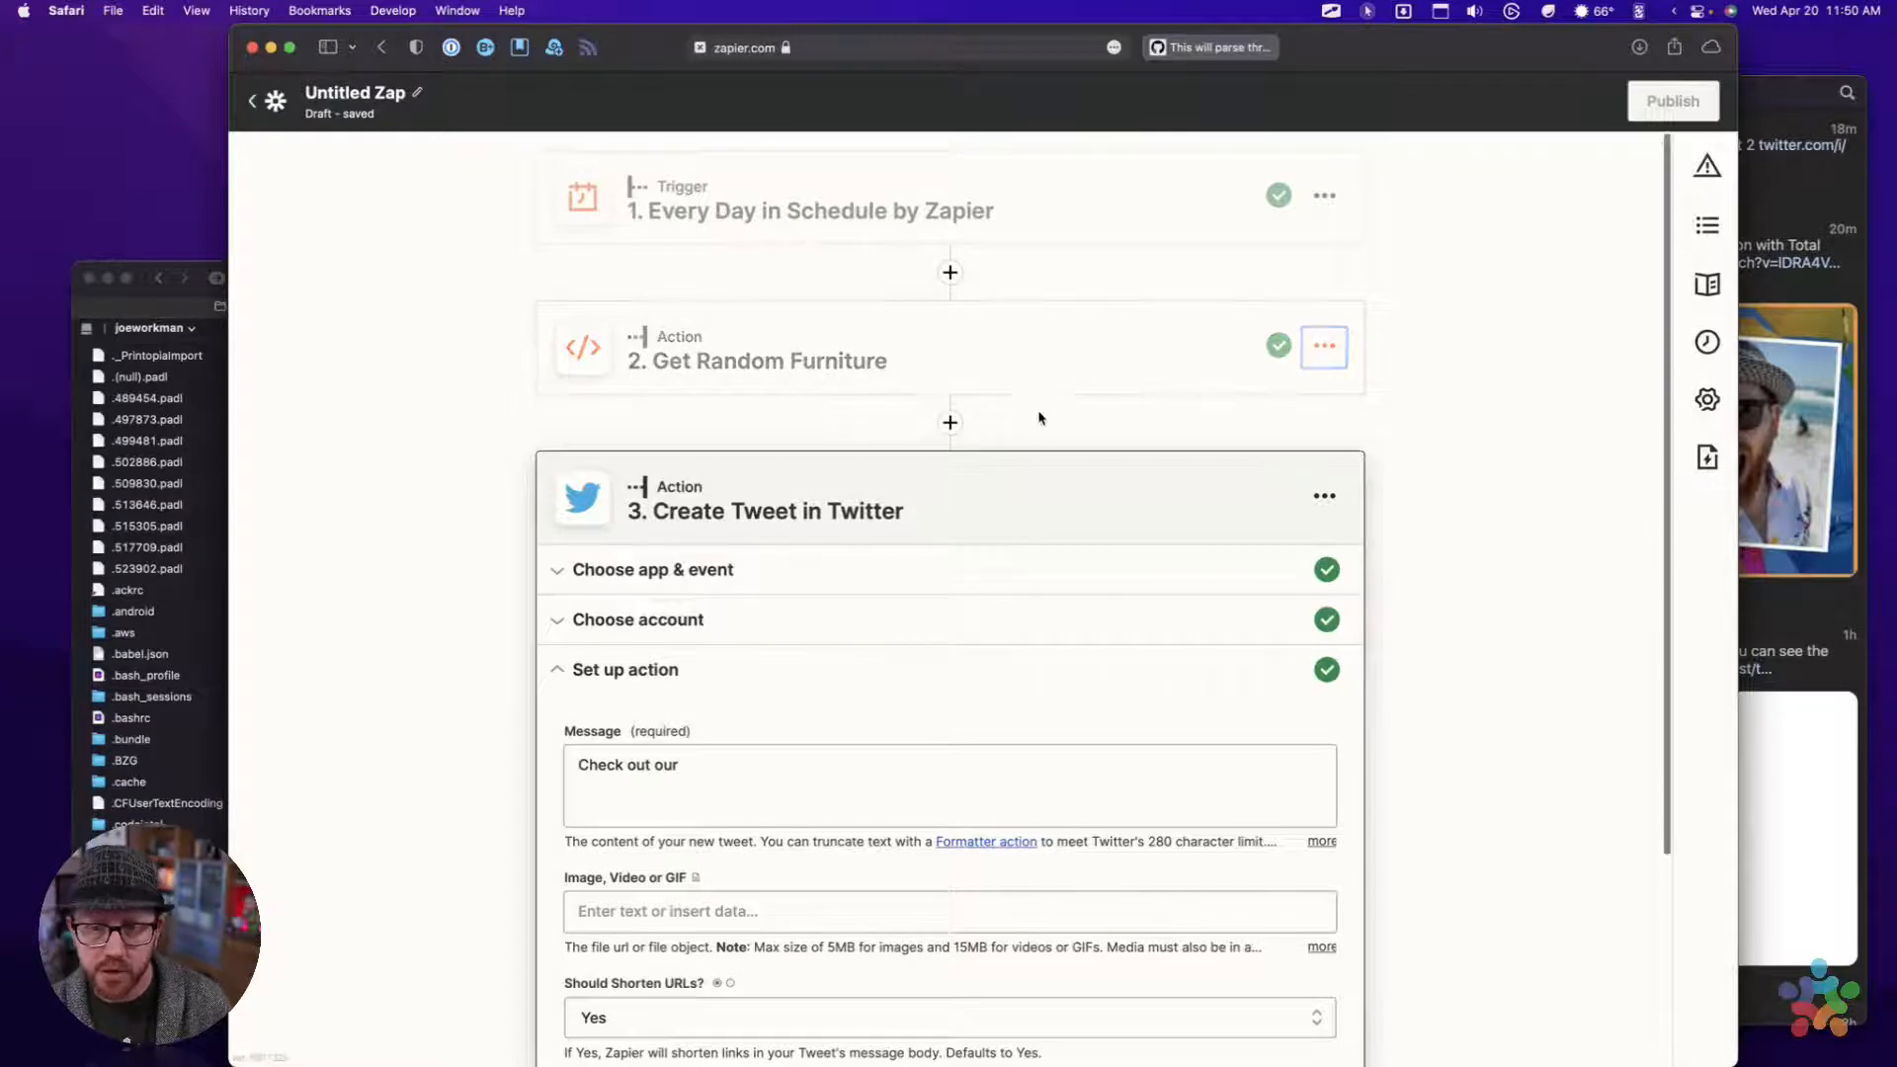
Insert the Media field from the full data options of Get Random Furniture after "Check out our" in the tweet message
scroll(1035, 420, down, 1)
scroll(1035, 424, down, 5)
click(713, 509)
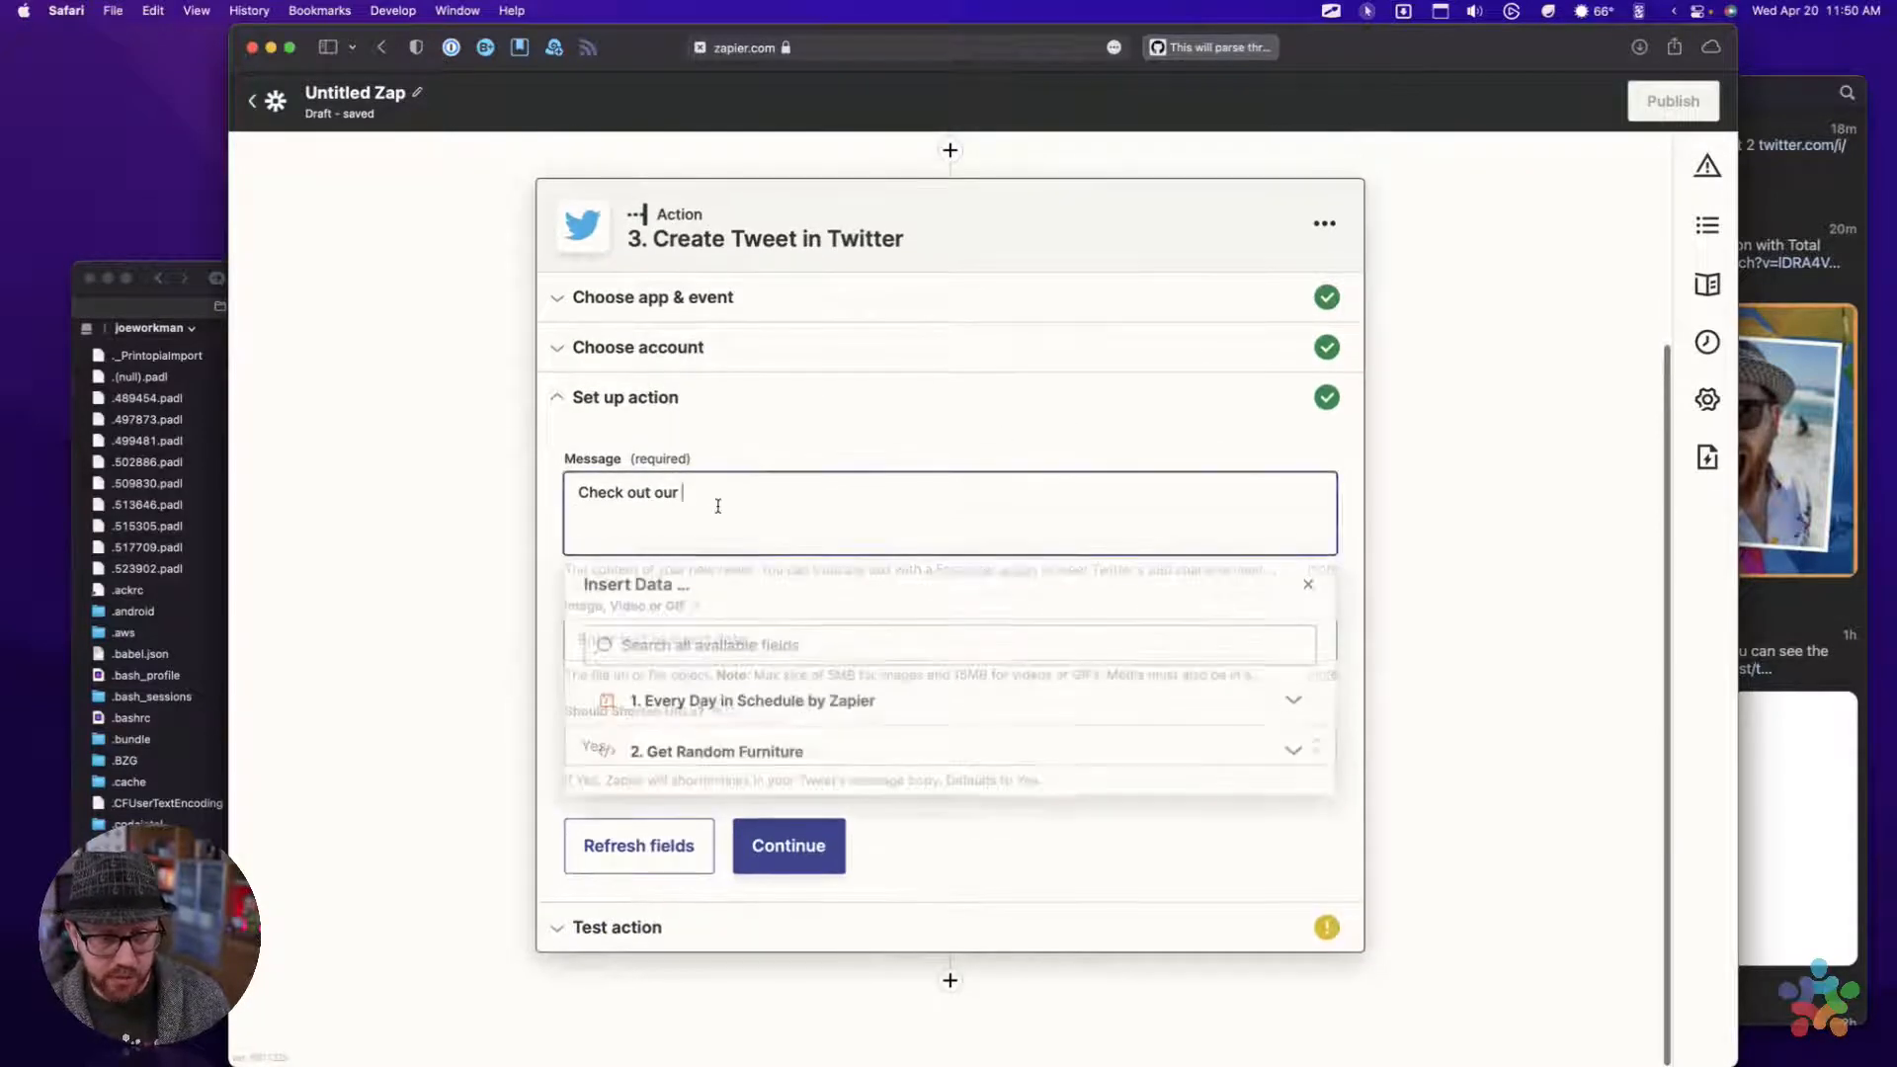
click(758, 756)
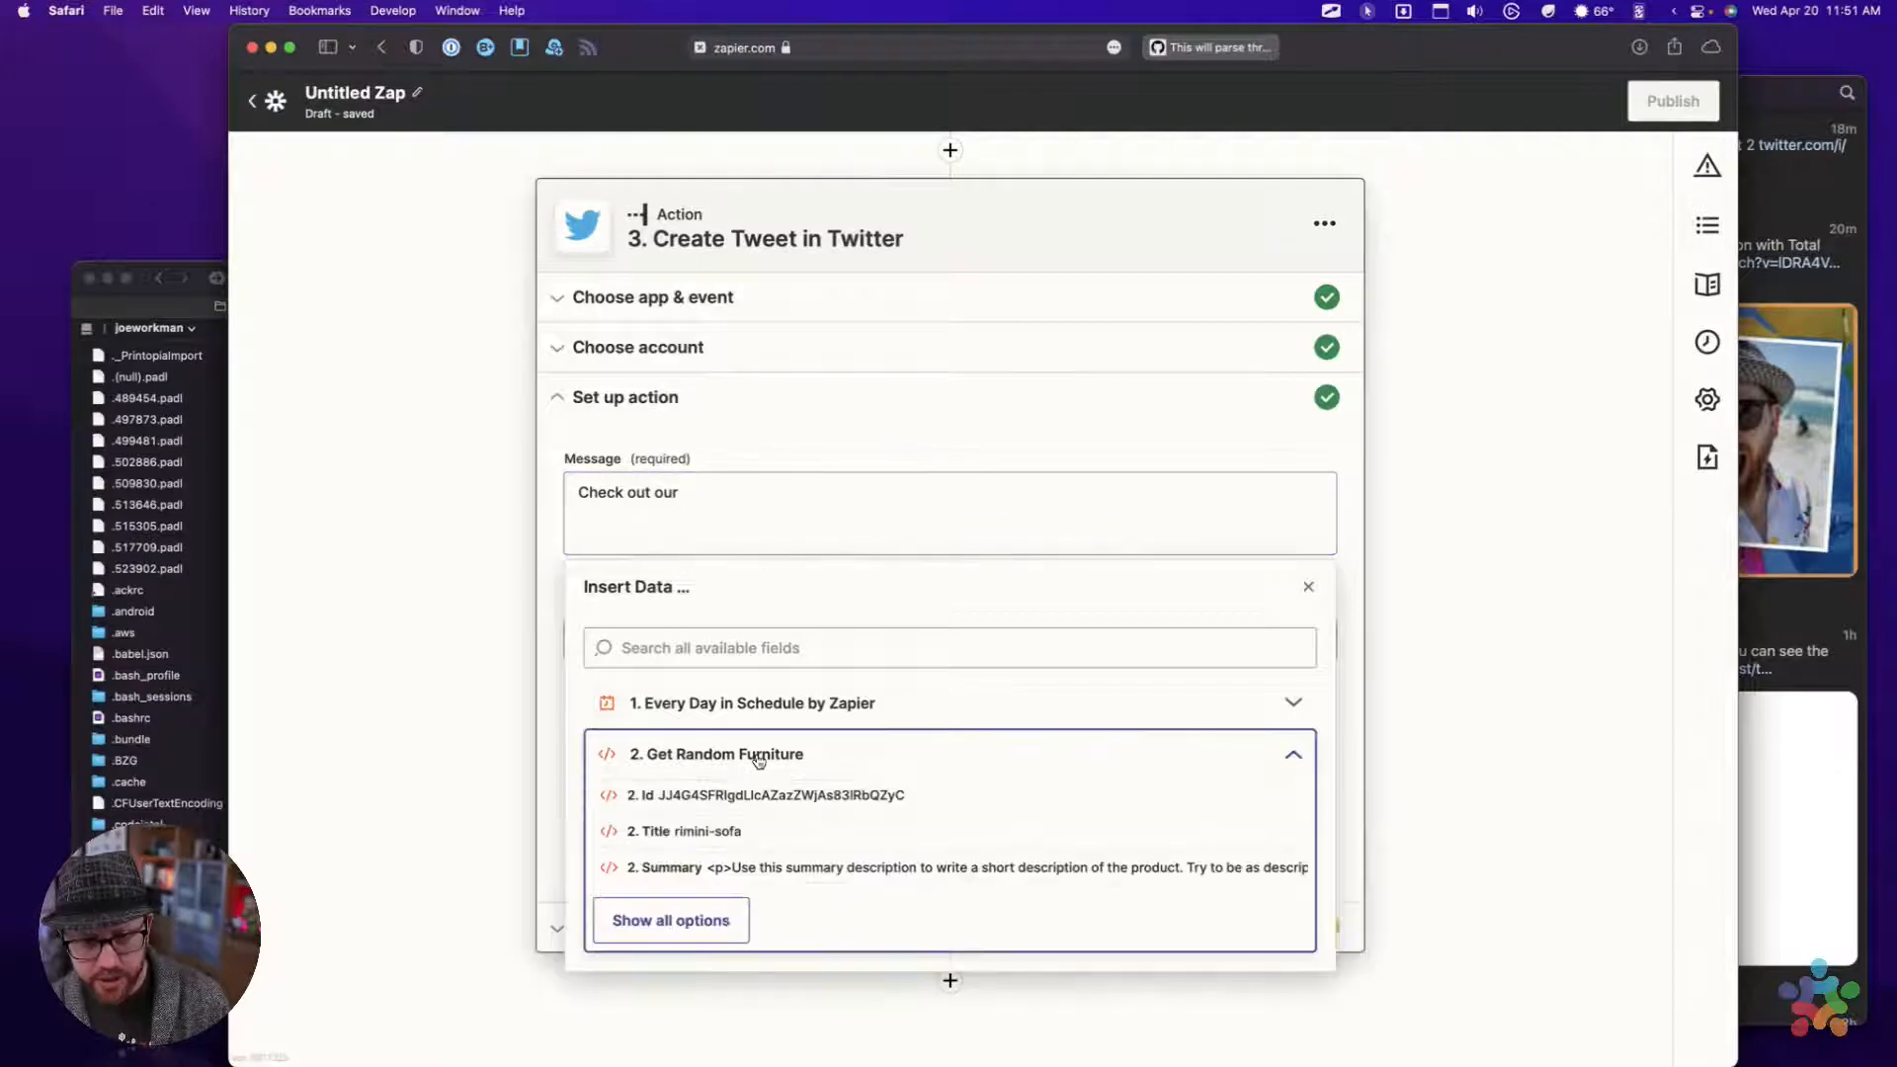
click(671, 922)
scroll(818, 860, down, 5)
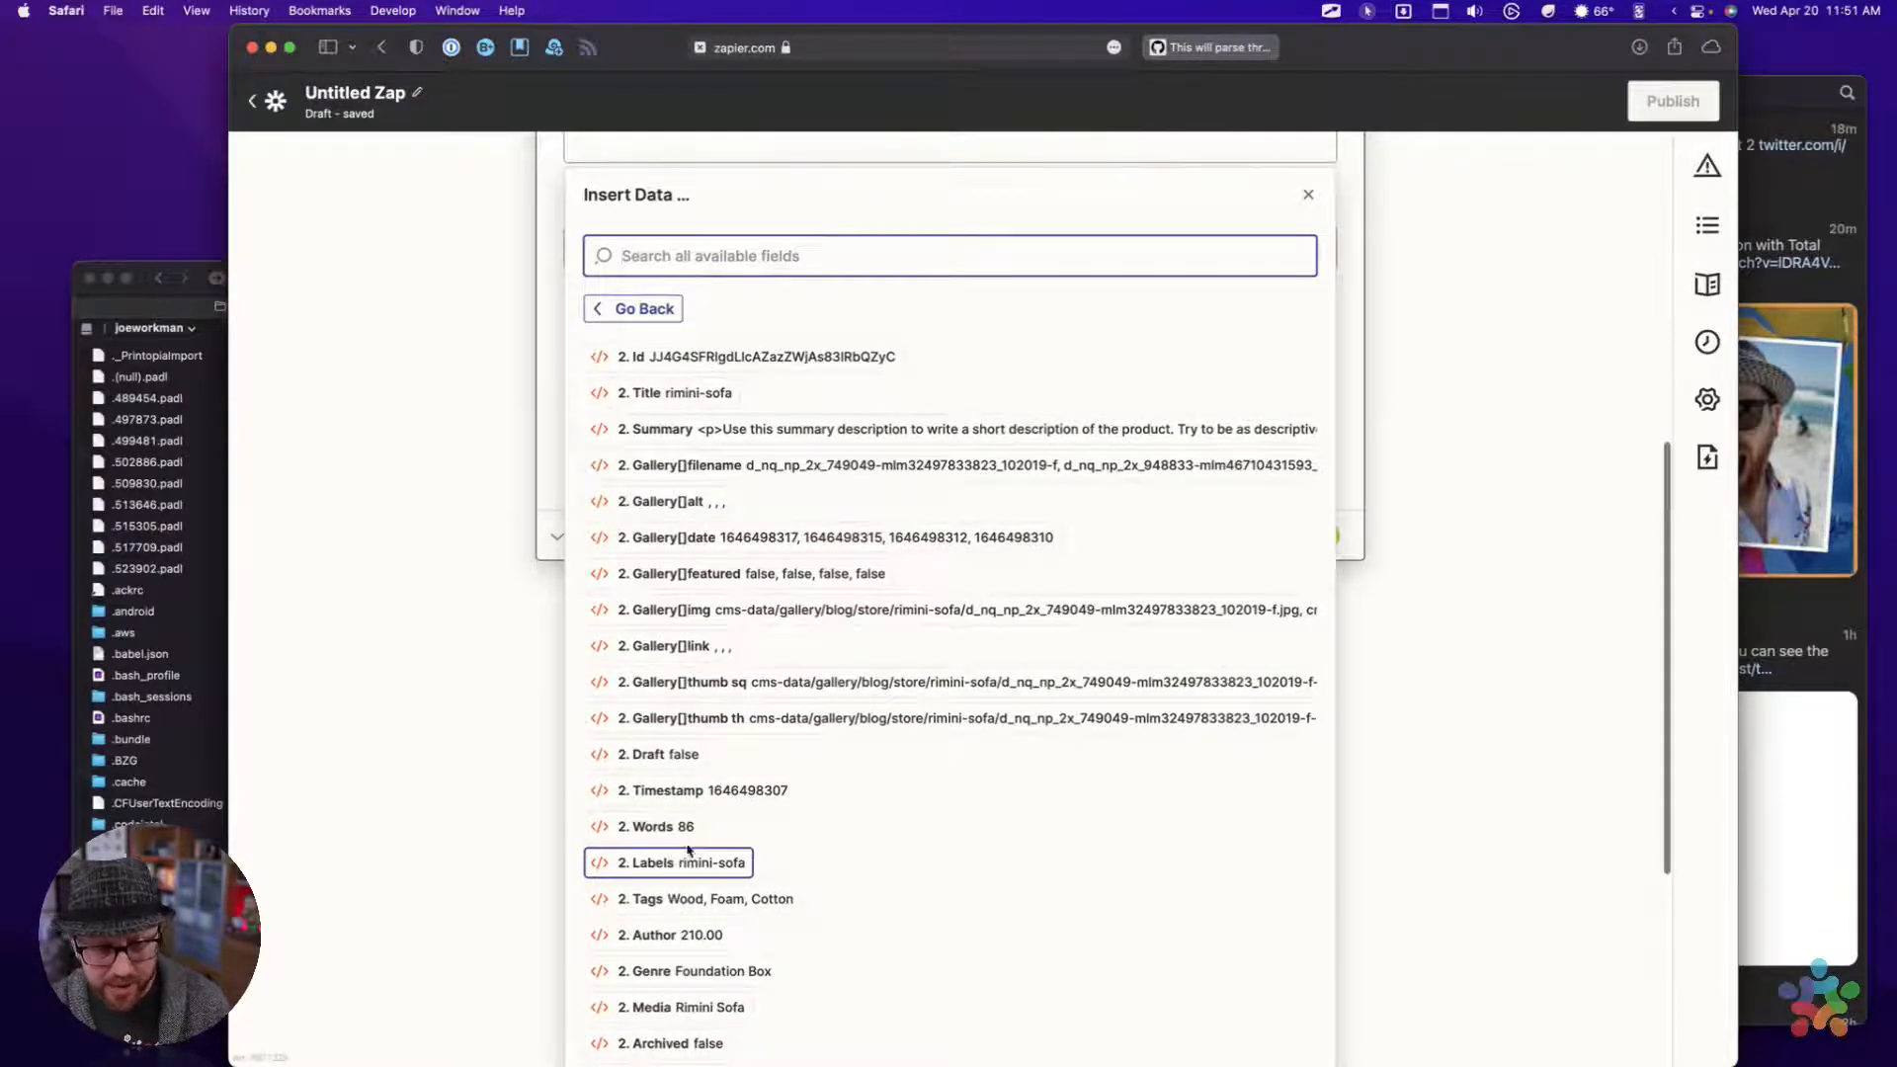
scroll(791, 751, down, 3)
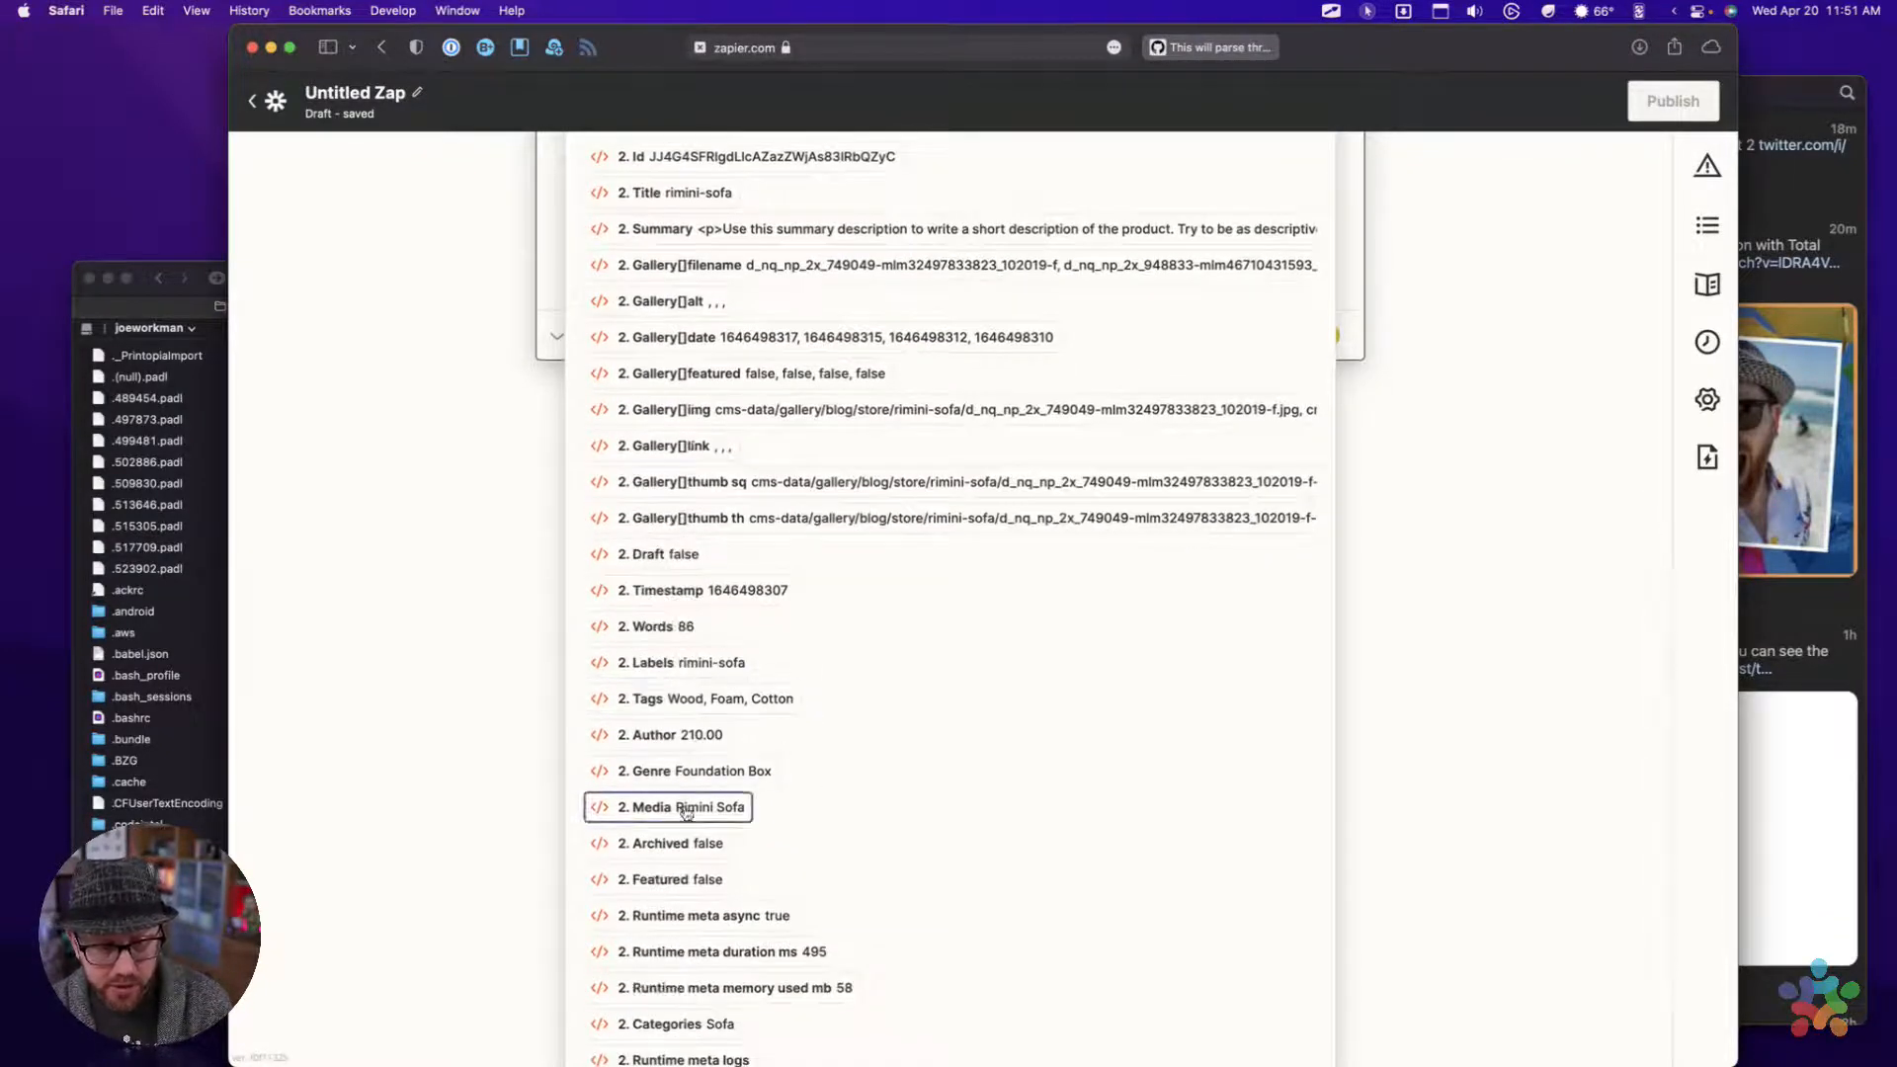
scroll(889, 699, down, 1)
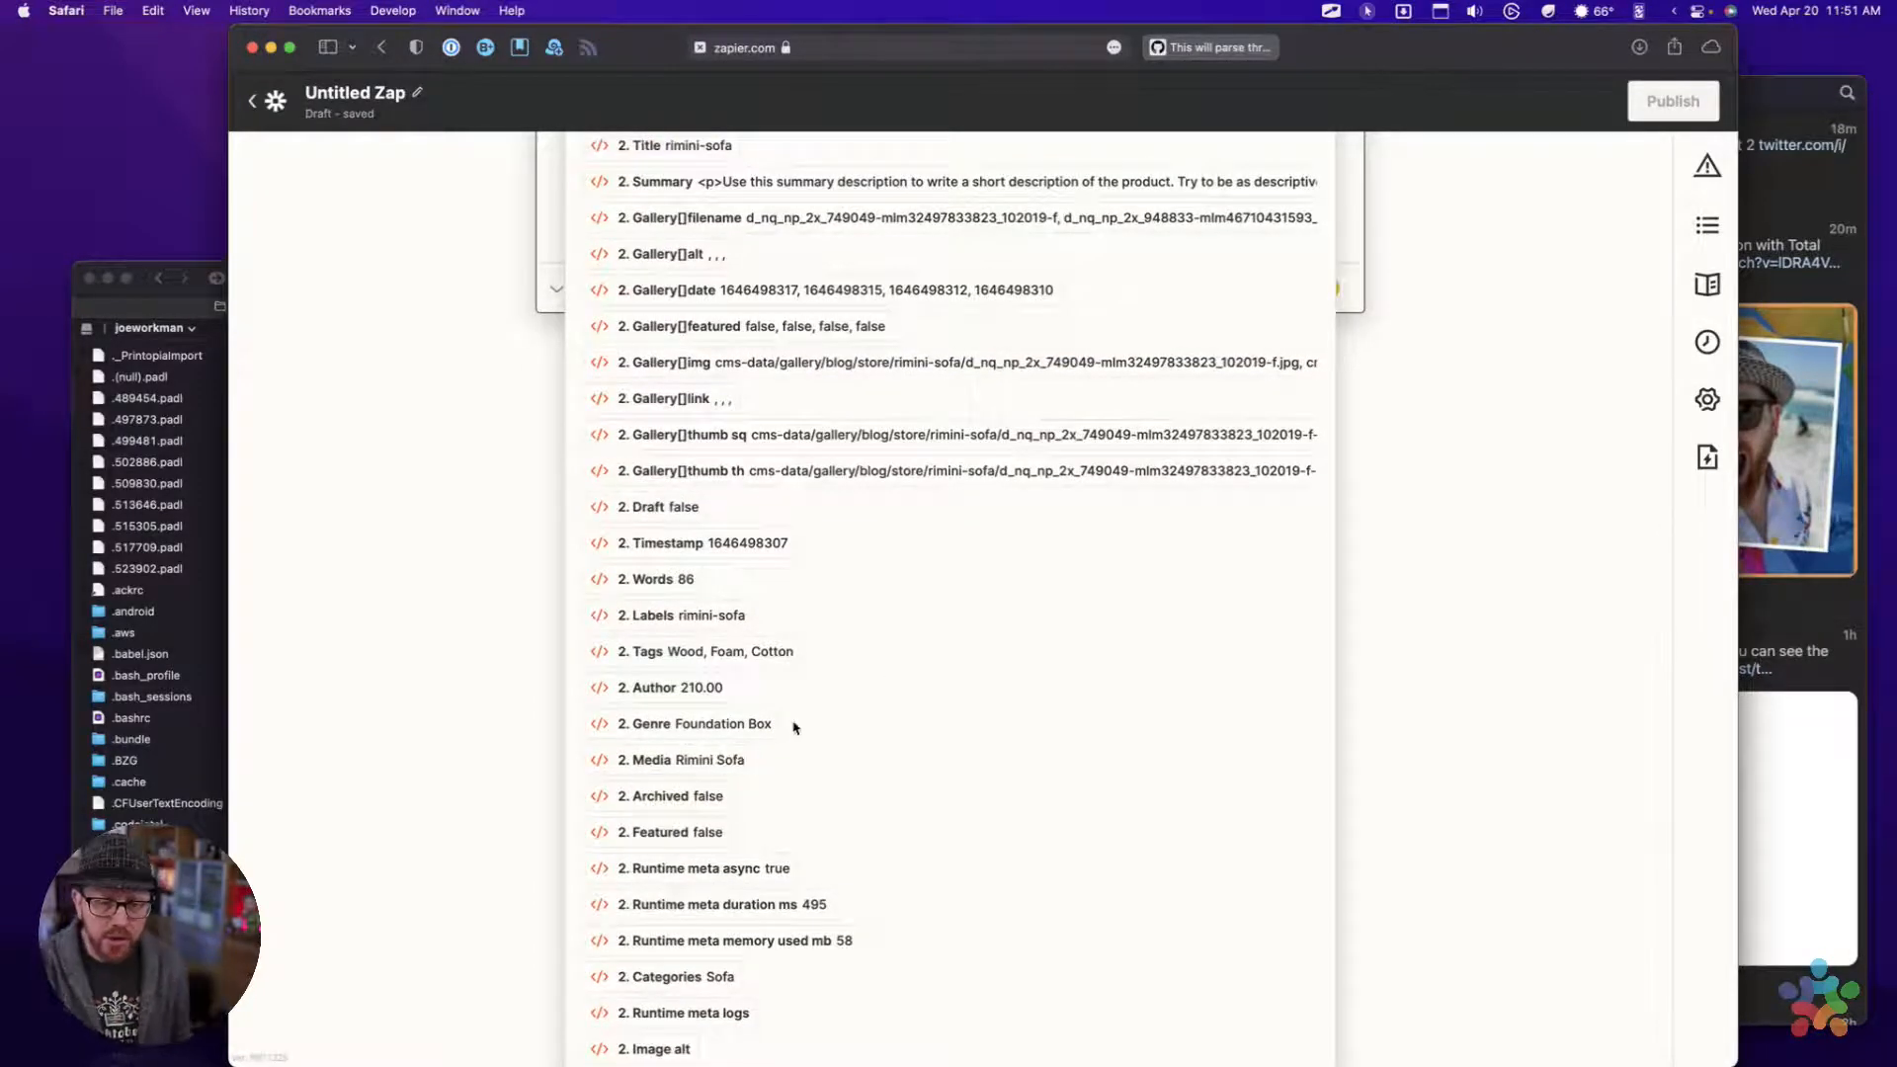
click(711, 761)
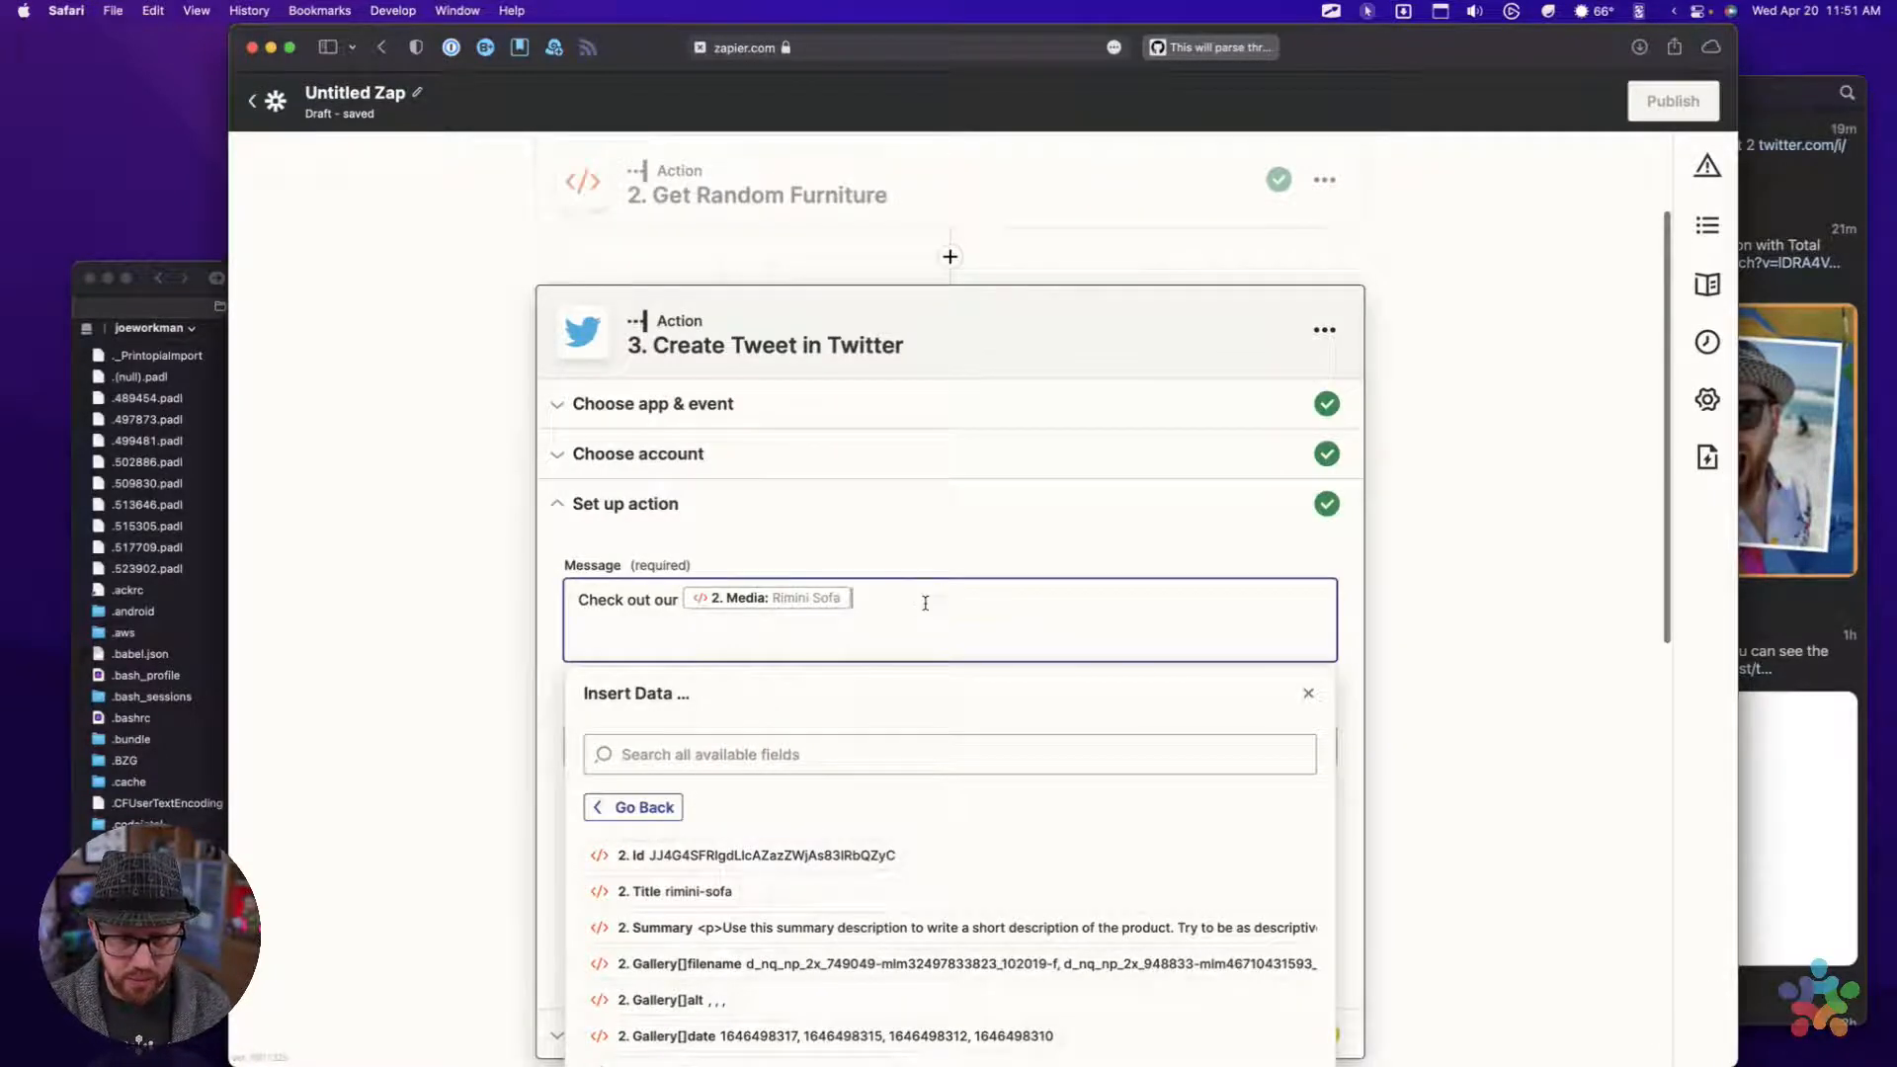
Continue the tweet message after the Media field with ". Its super luxurious!"
scroll(898, 624, down, 1)
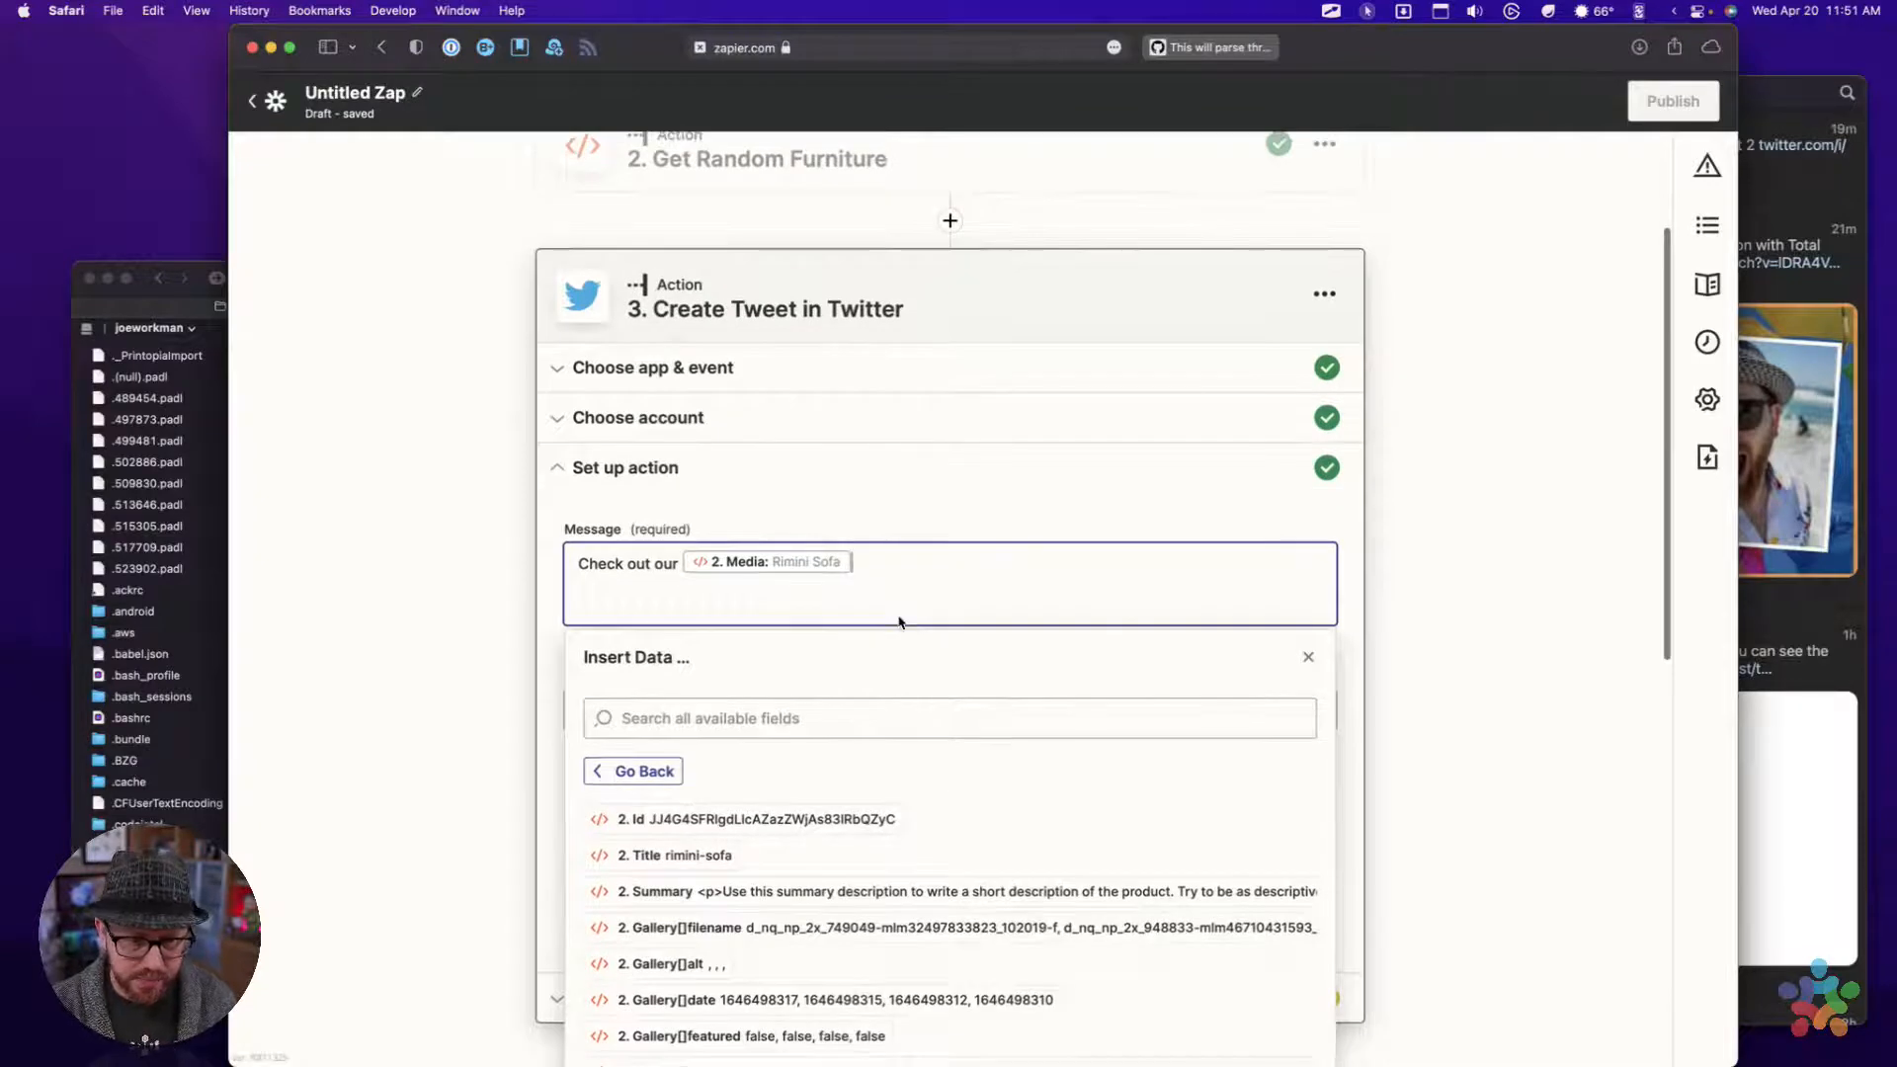
text(. I)
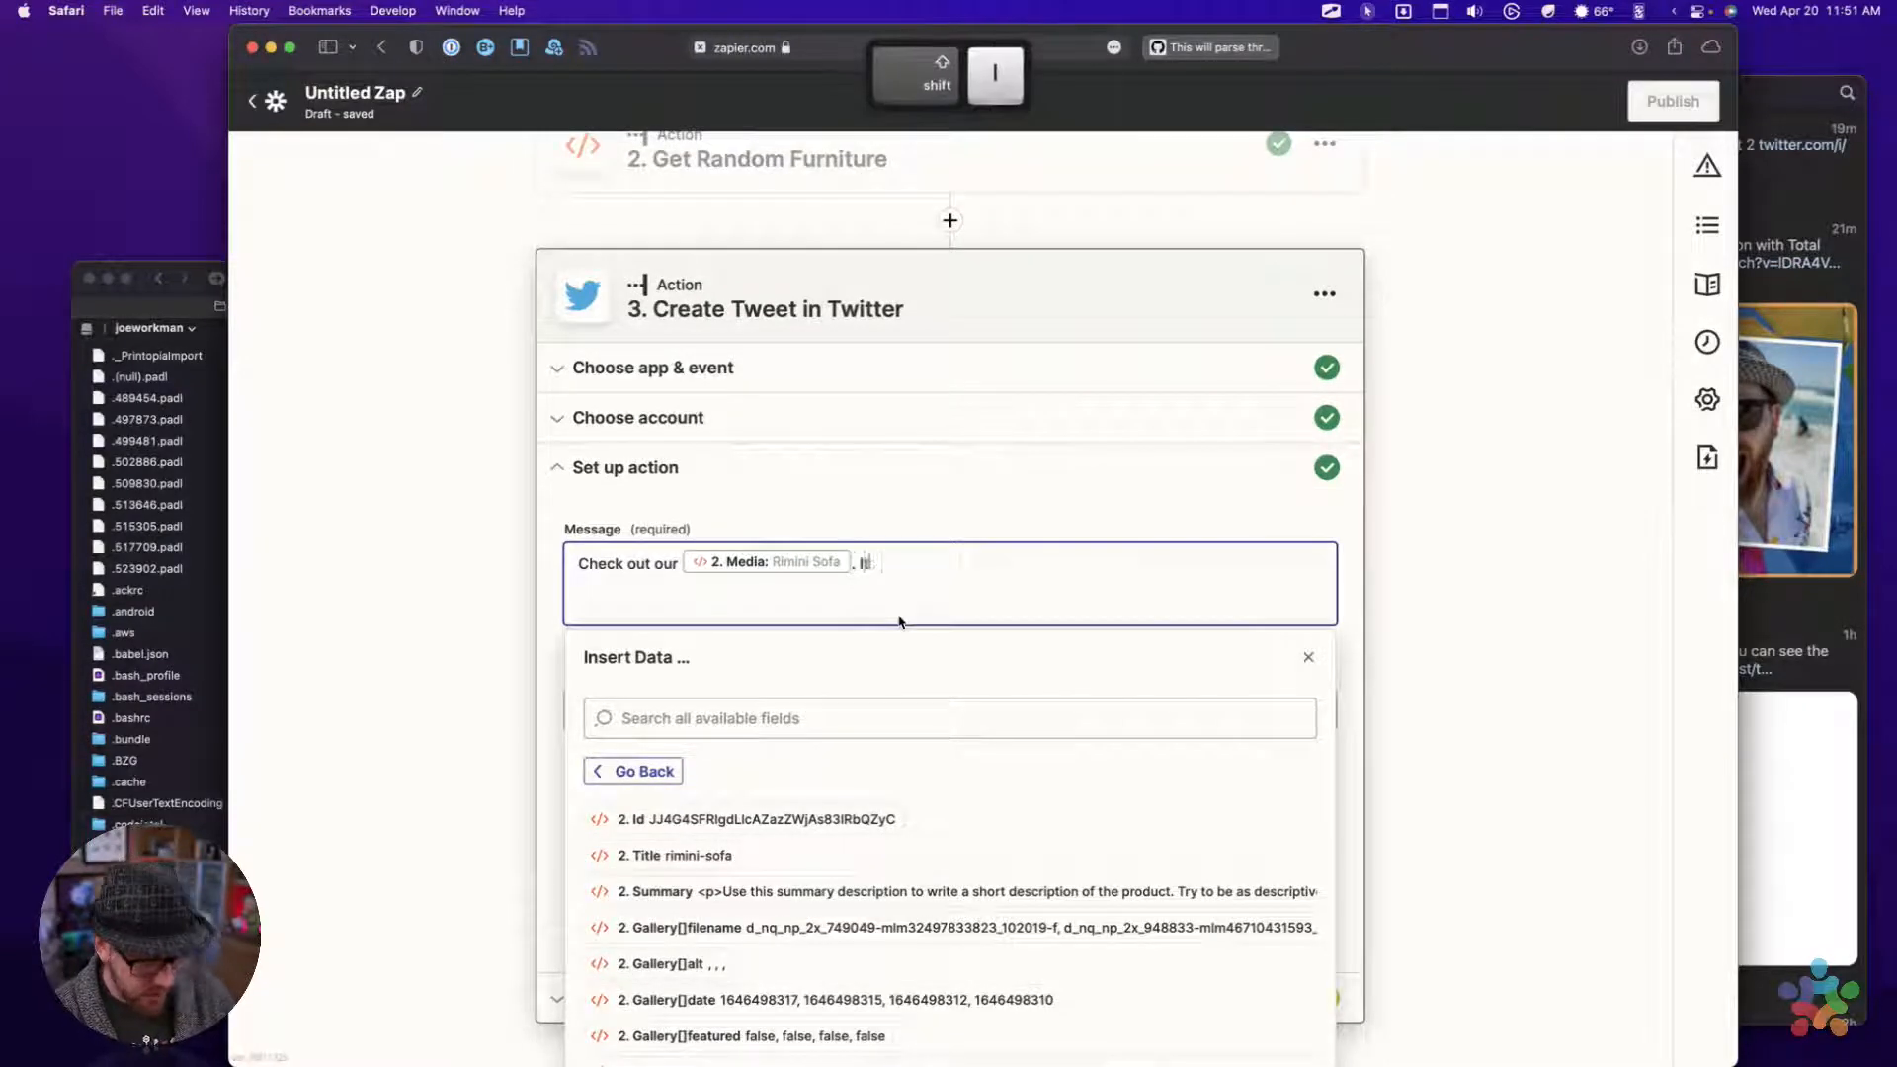
text(ts )
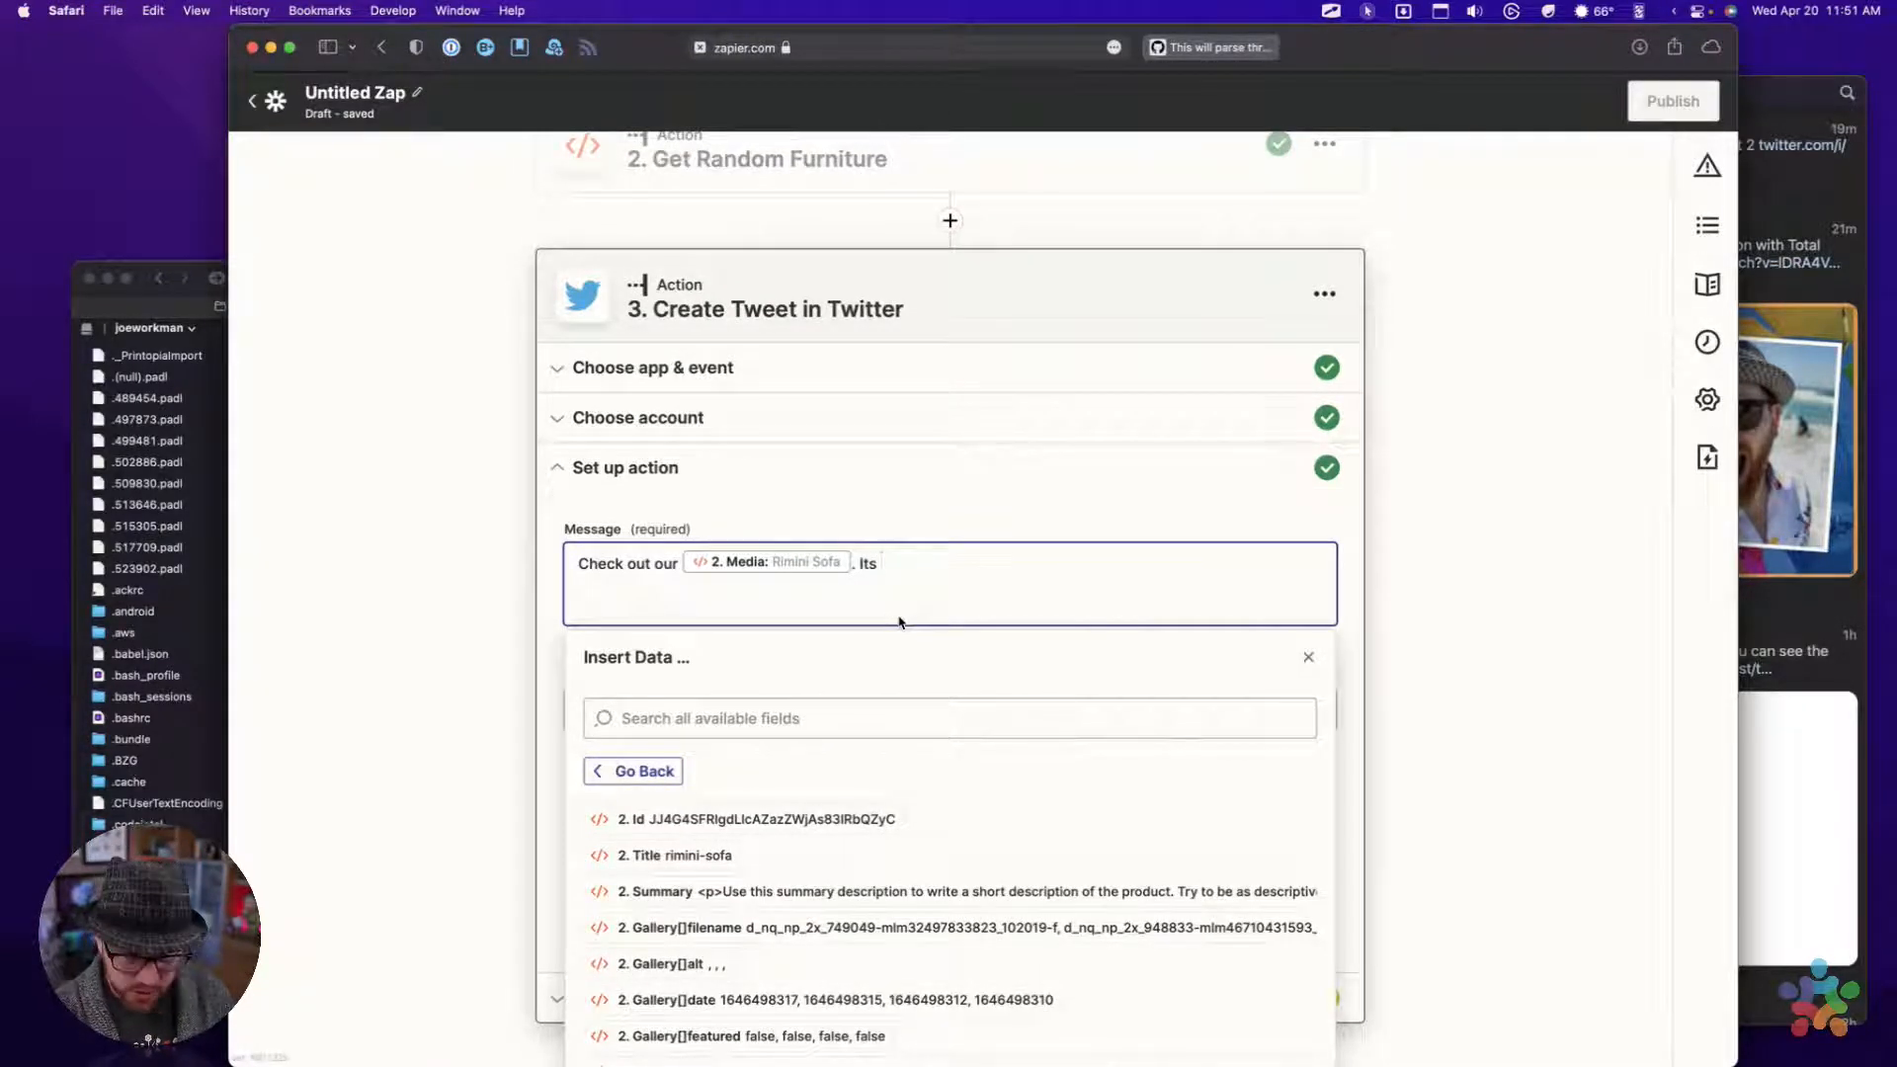
text(super lu)
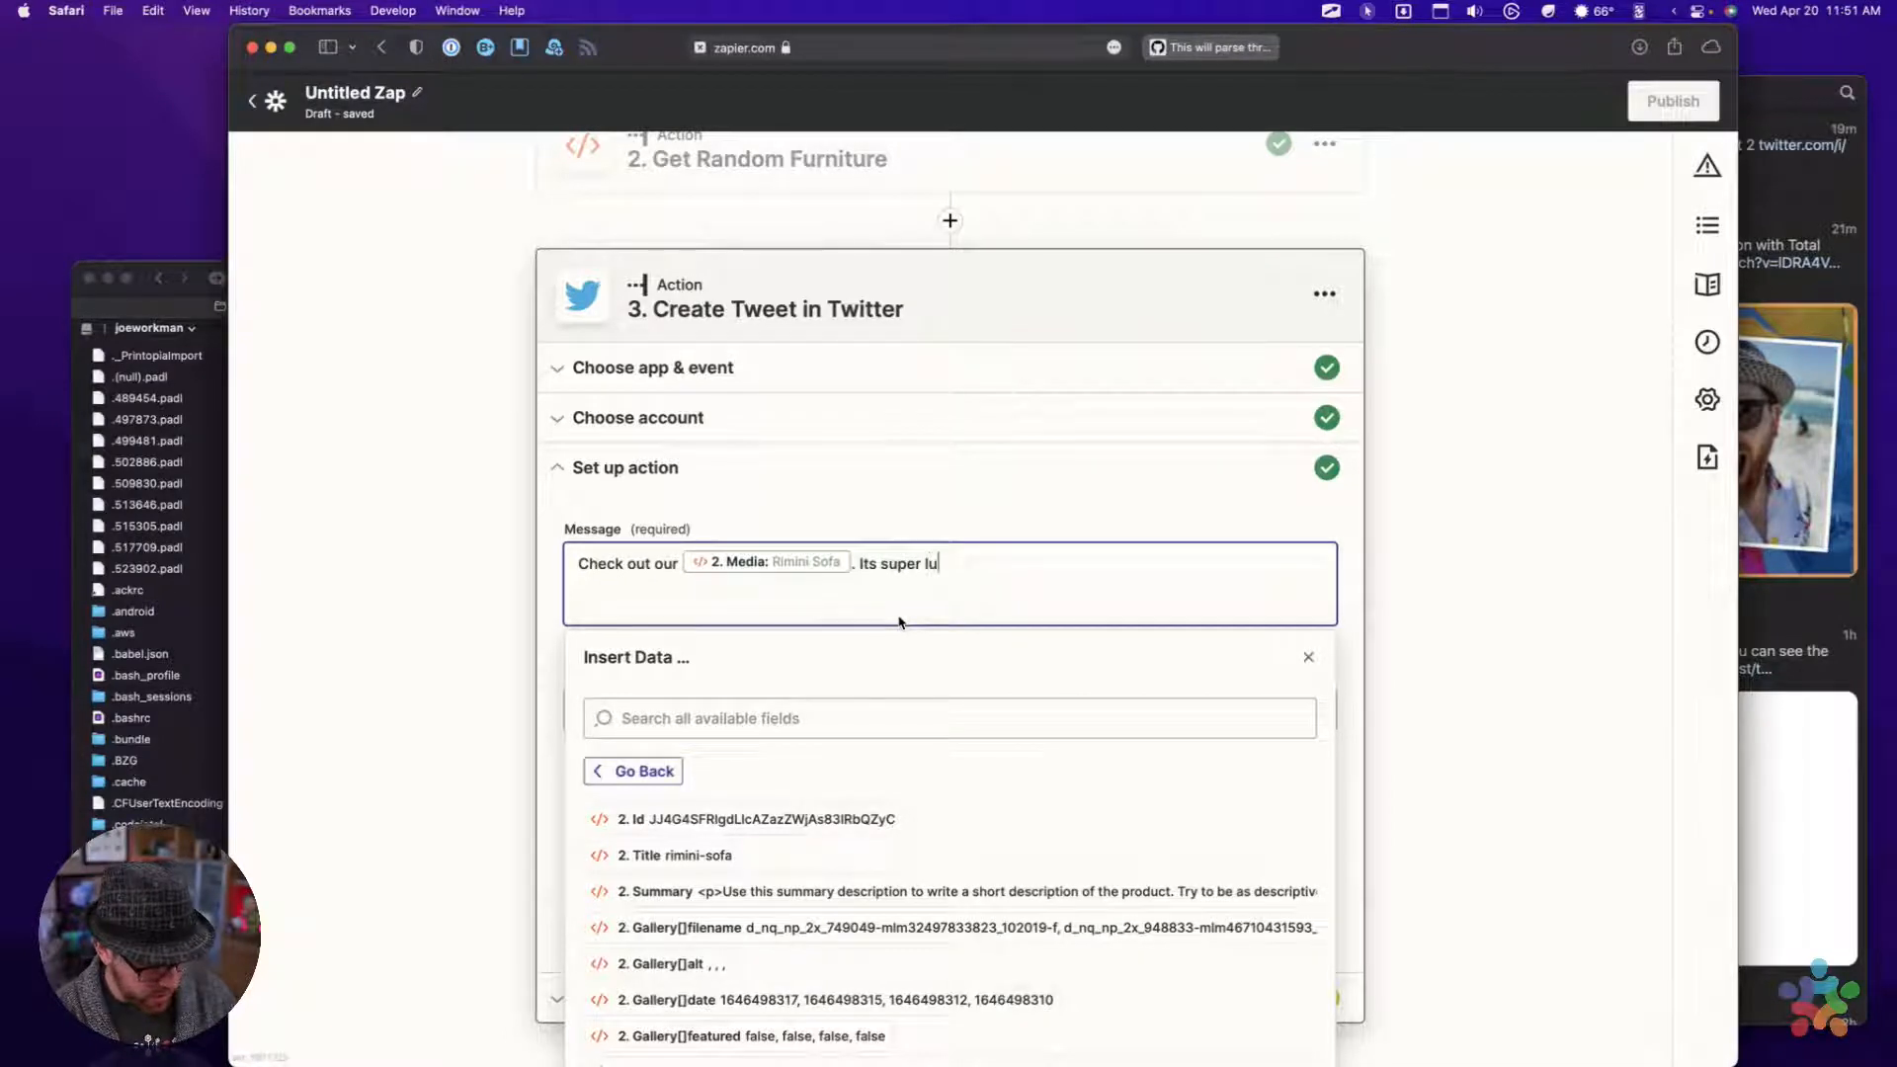
text(xurious)
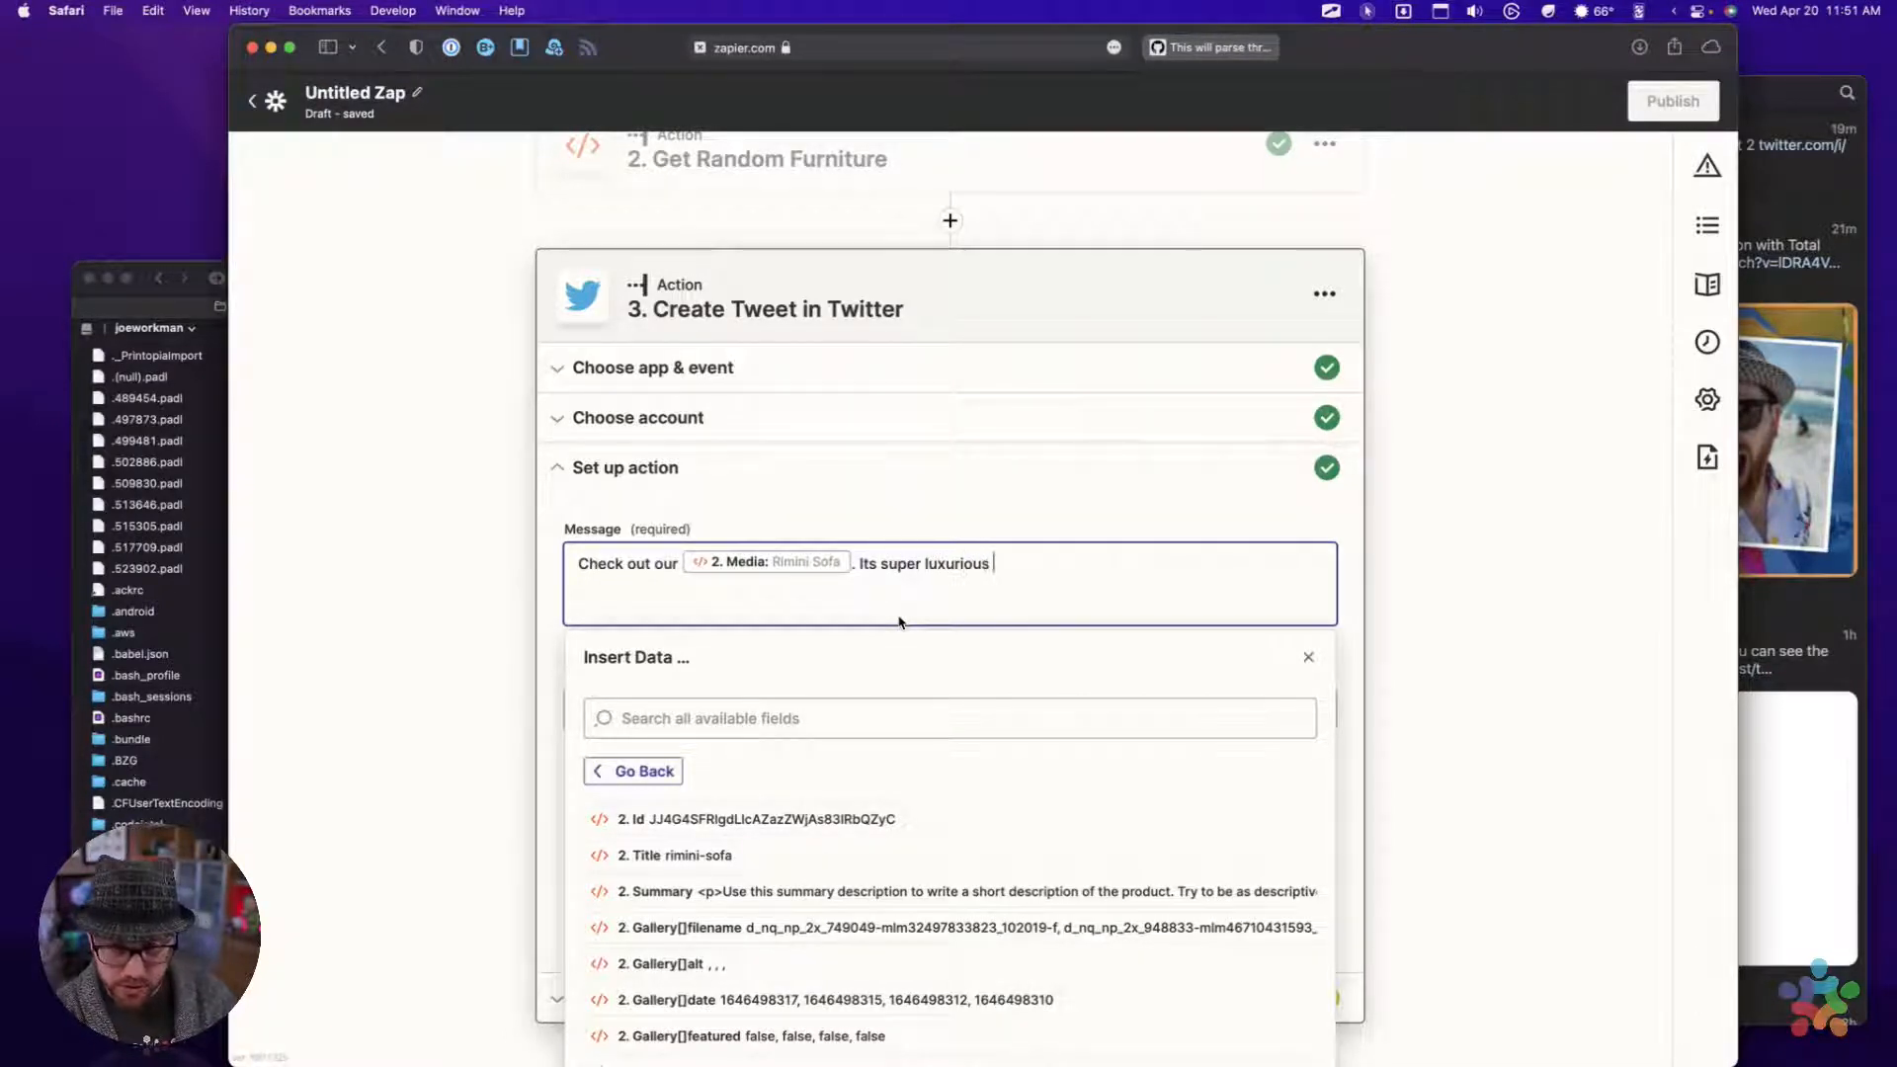
double_click(948, 566)
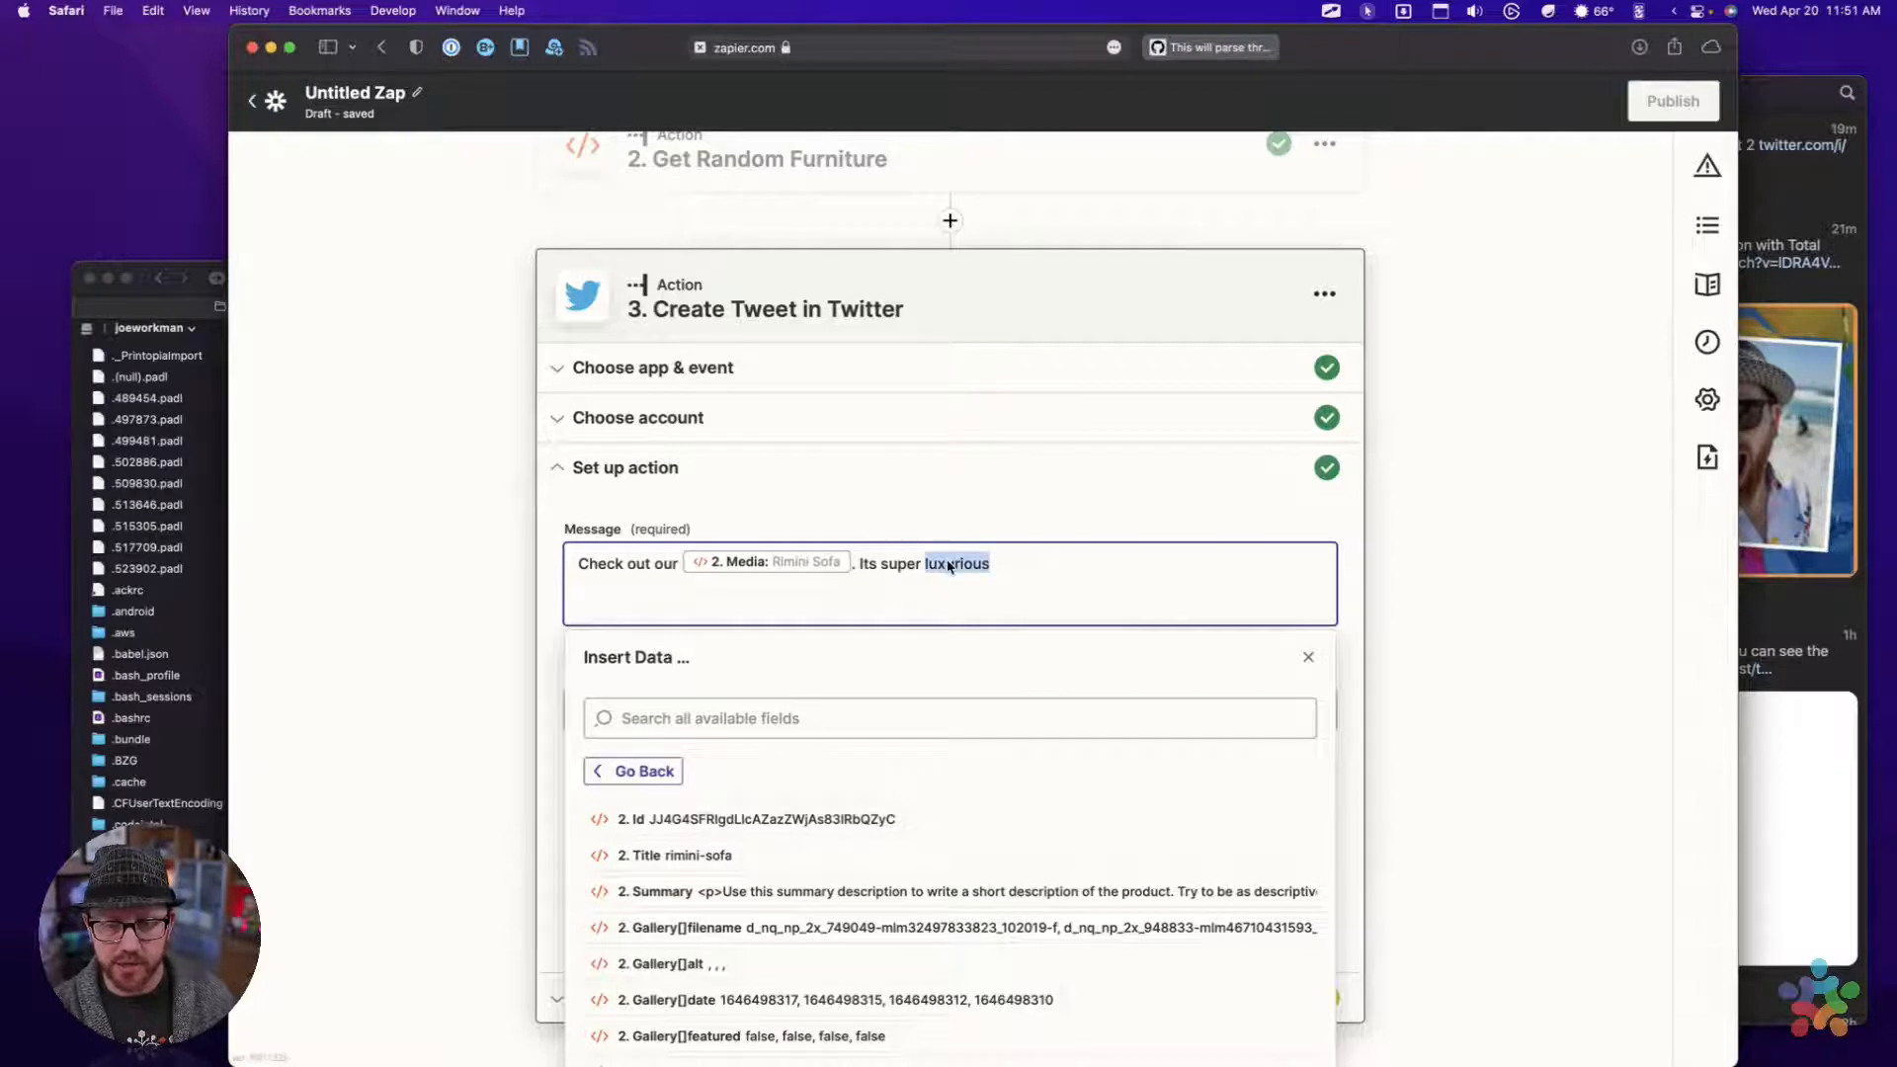
right_click(949, 566)
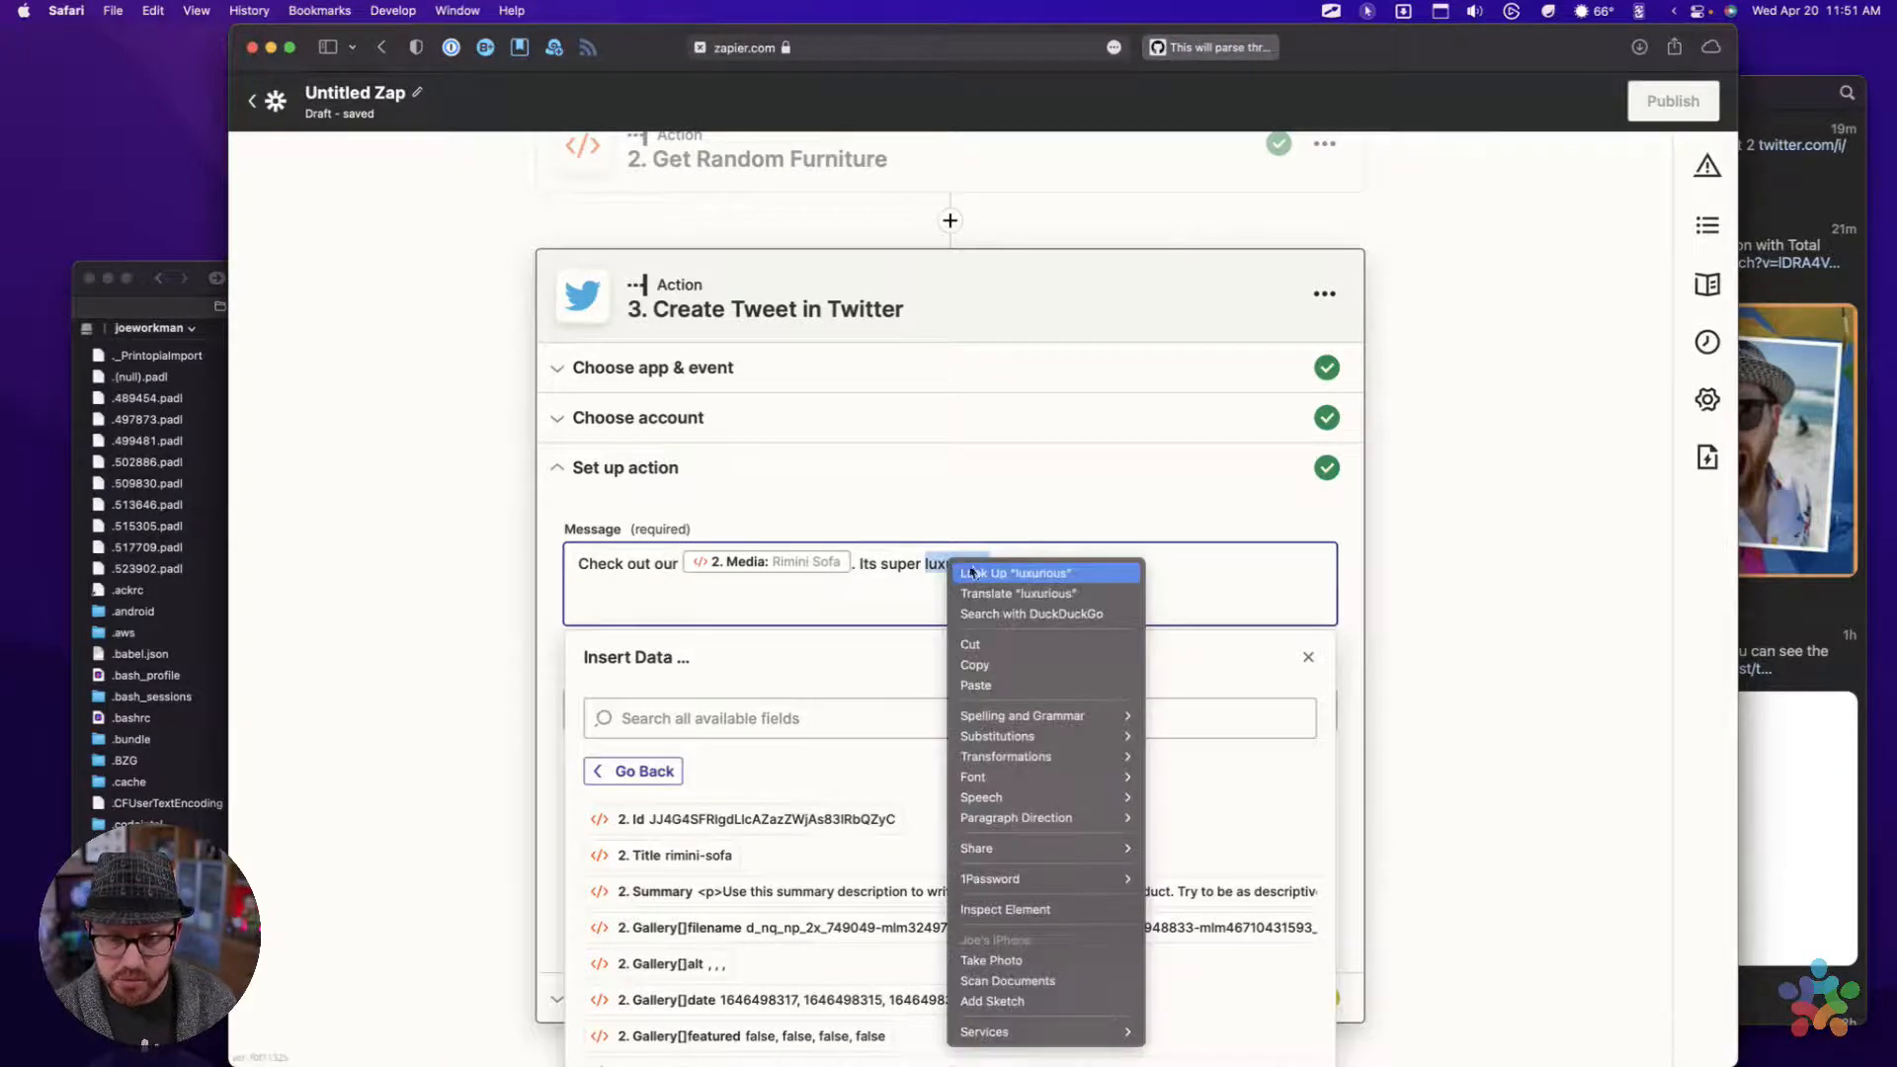
click(930, 601)
click(1017, 575)
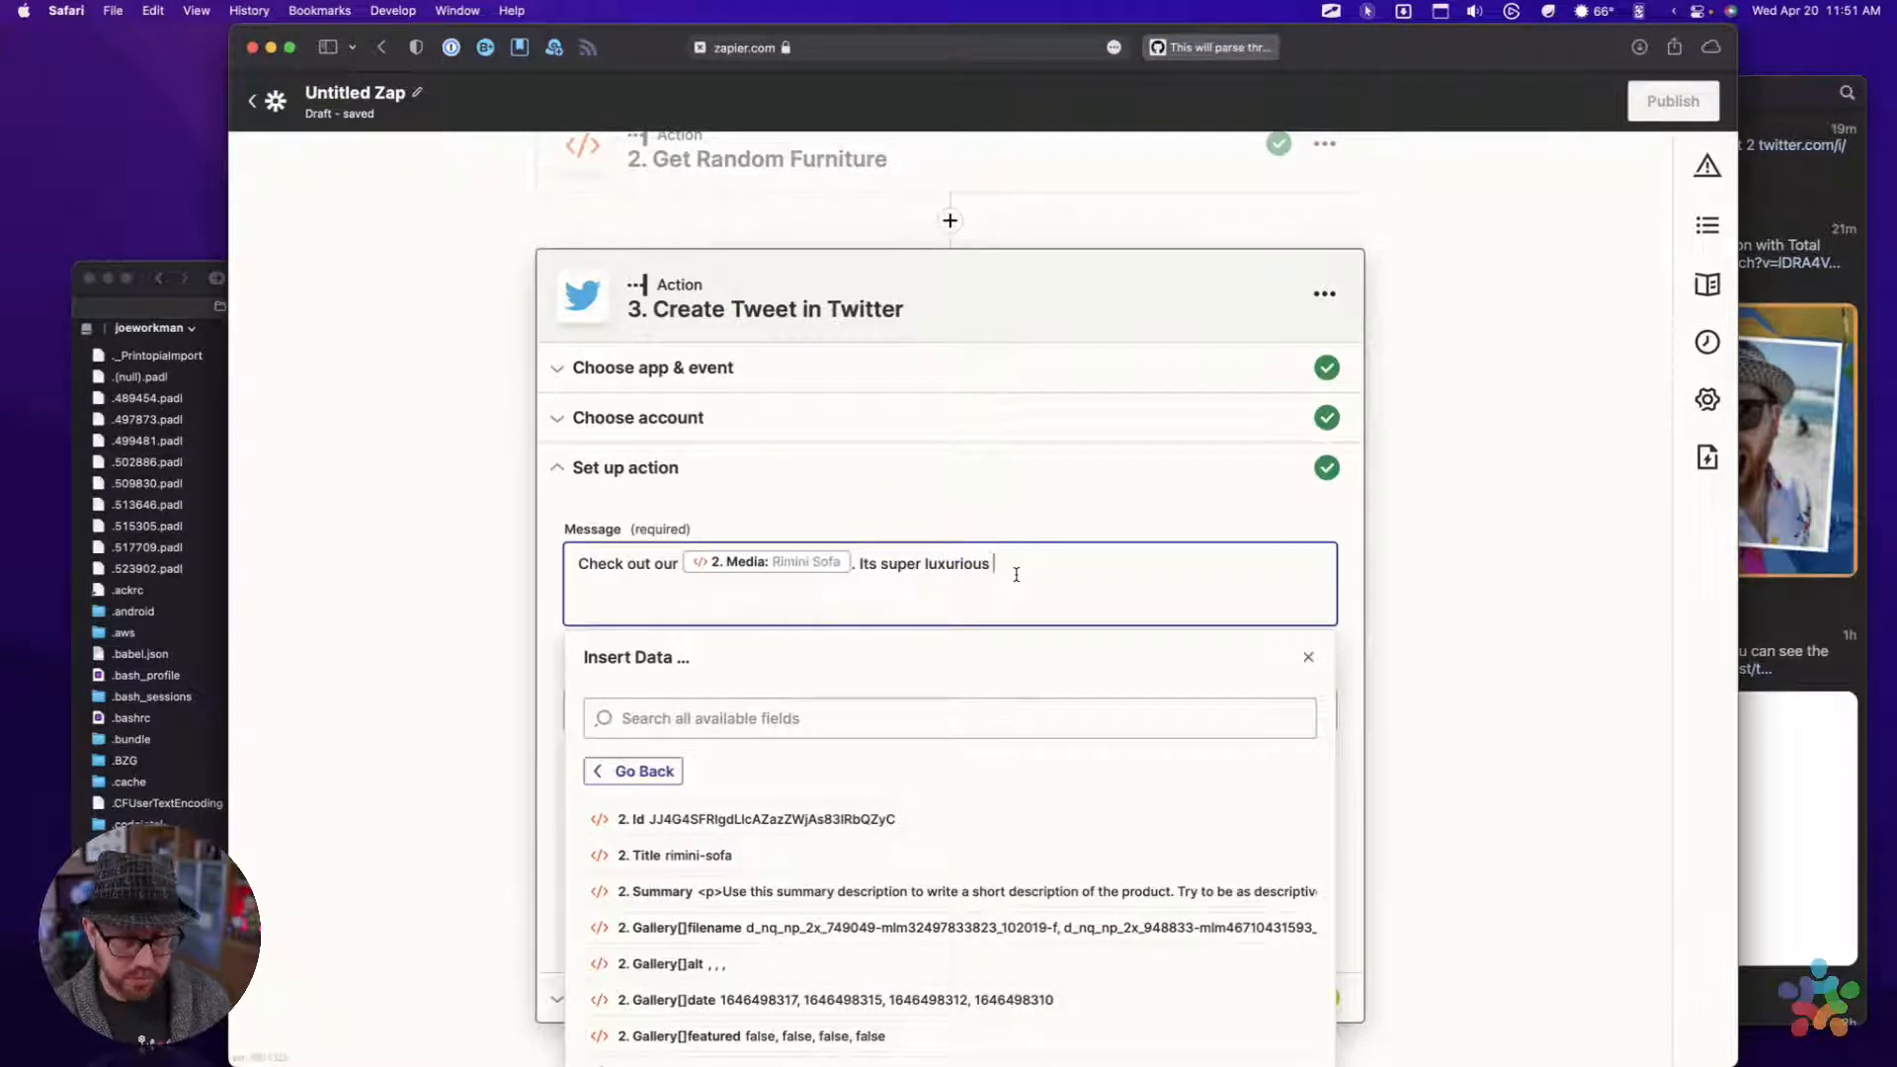
text(!)
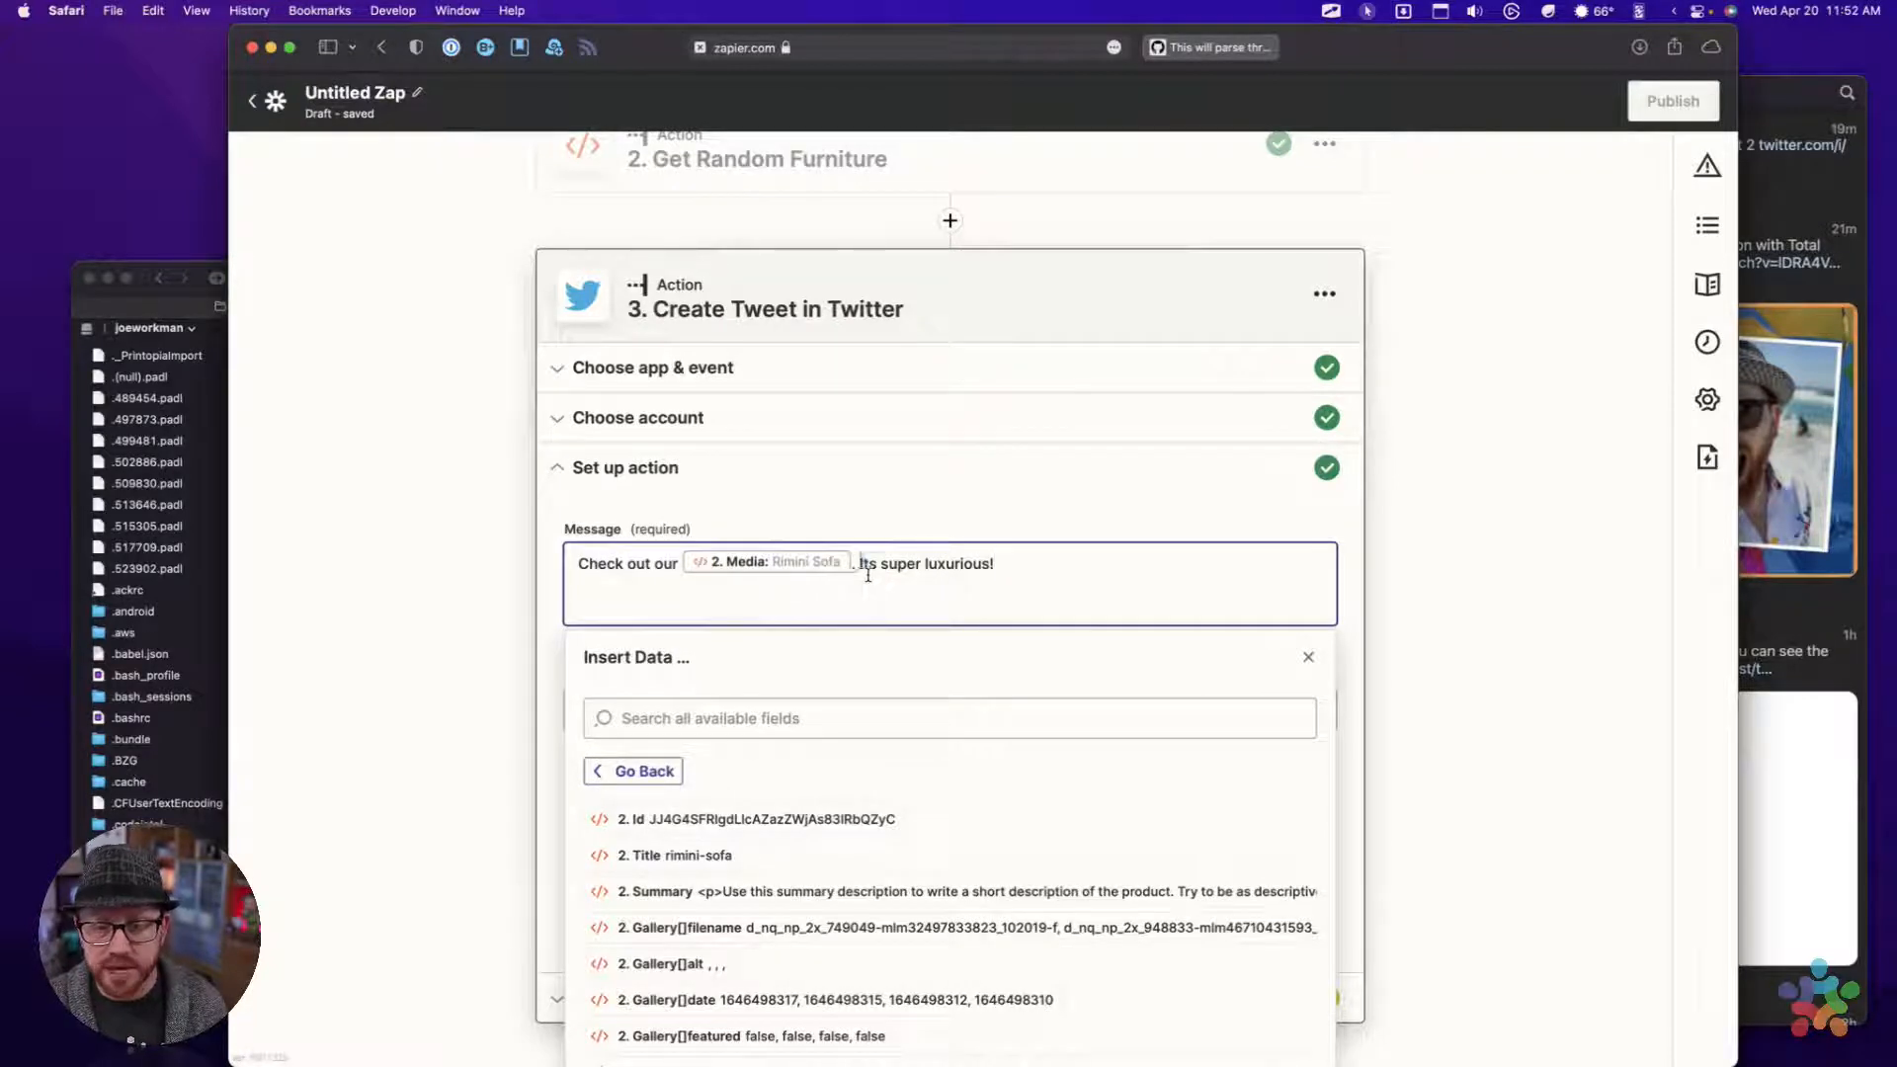
drag(858, 564, 1026, 592)
click(1021, 576)
Insert the Summary field of Get Random Furniture at the end of the tweet message
scroll(1021, 576, down, 3)
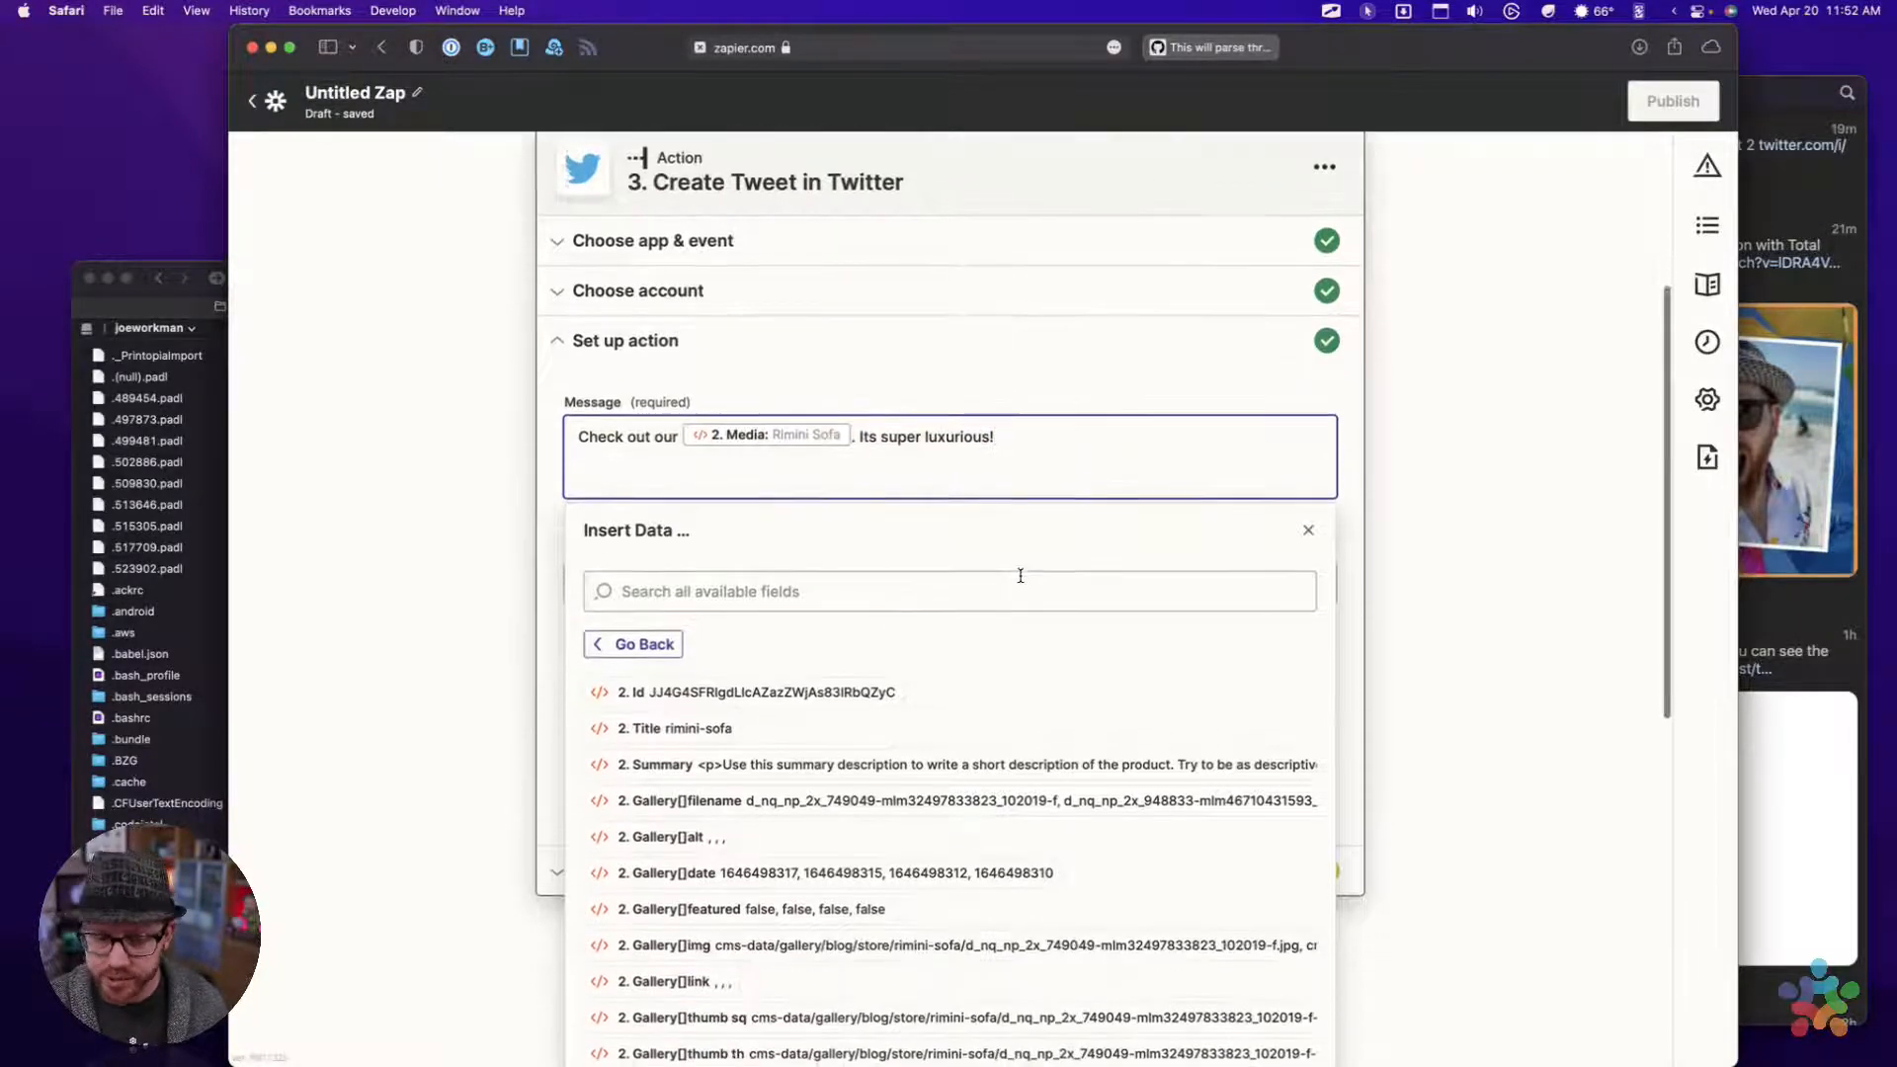
scroll(1020, 576, down, 10)
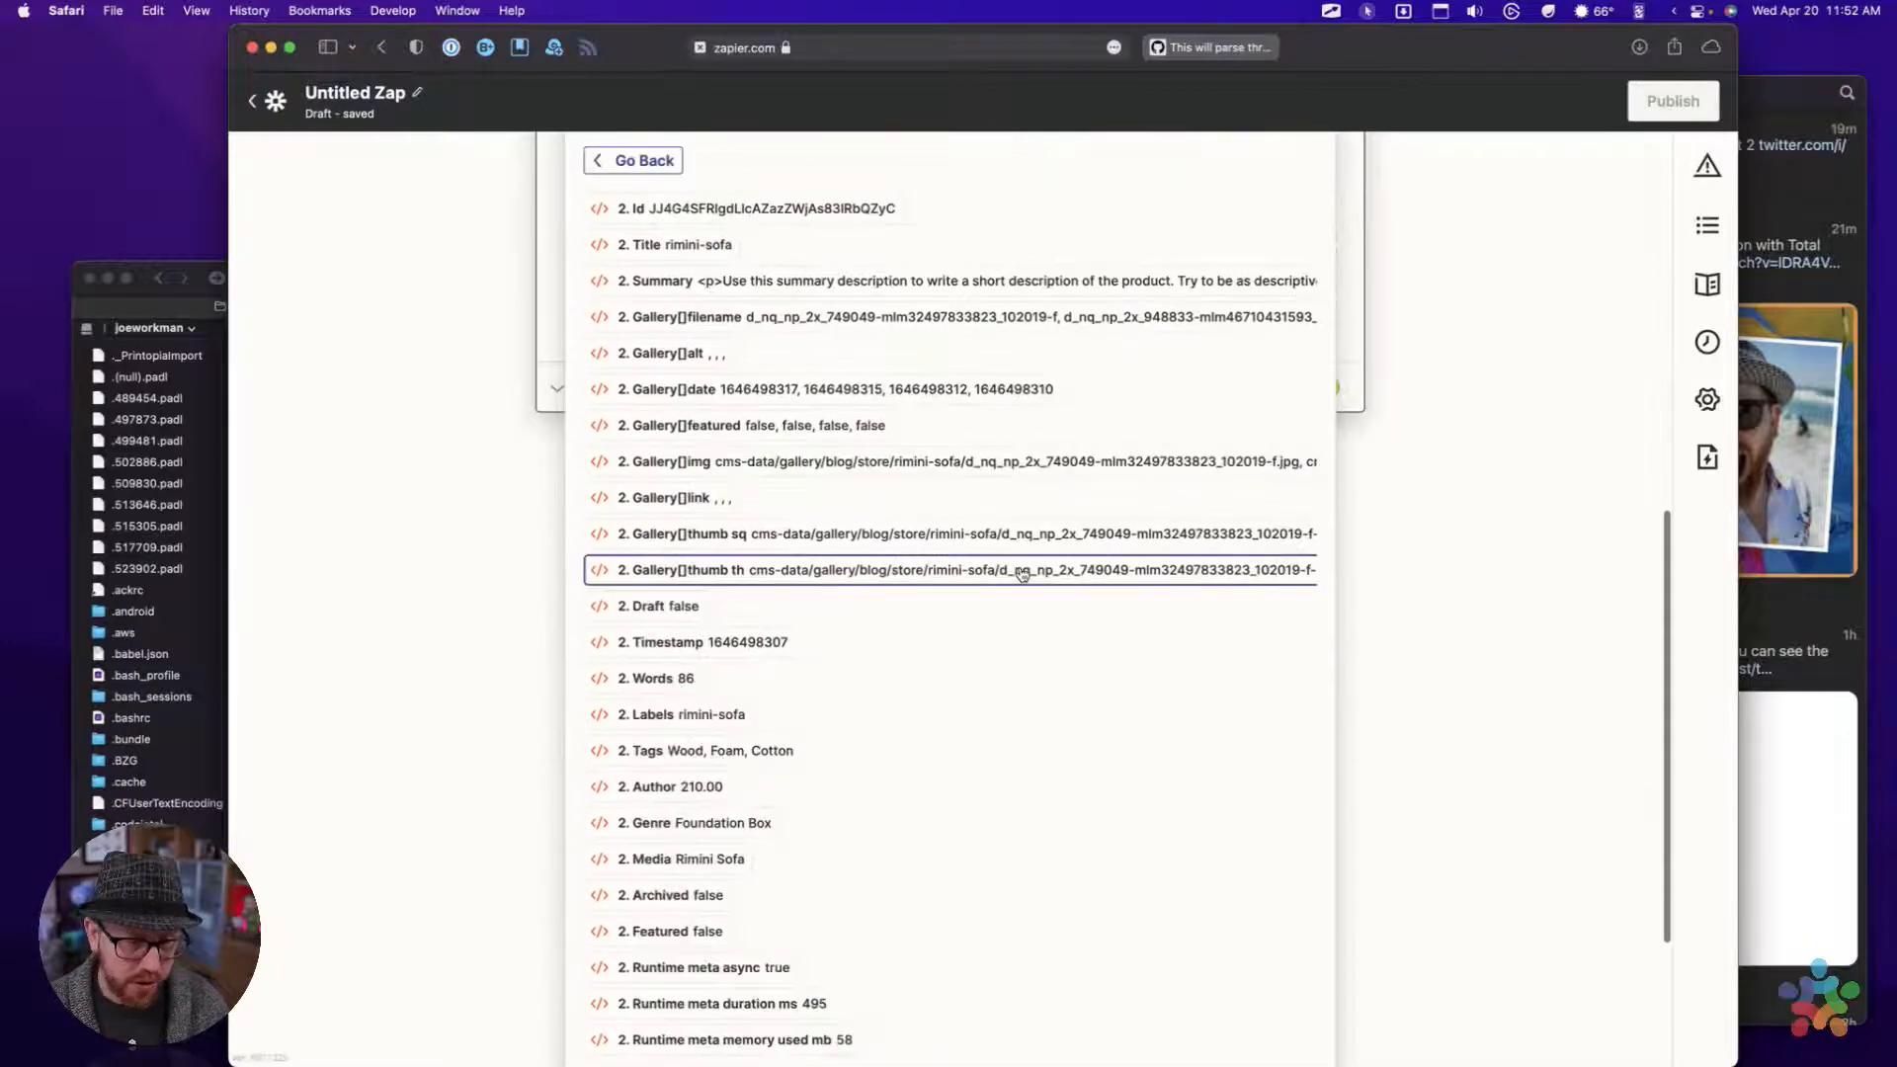
scroll(937, 557, up, 8)
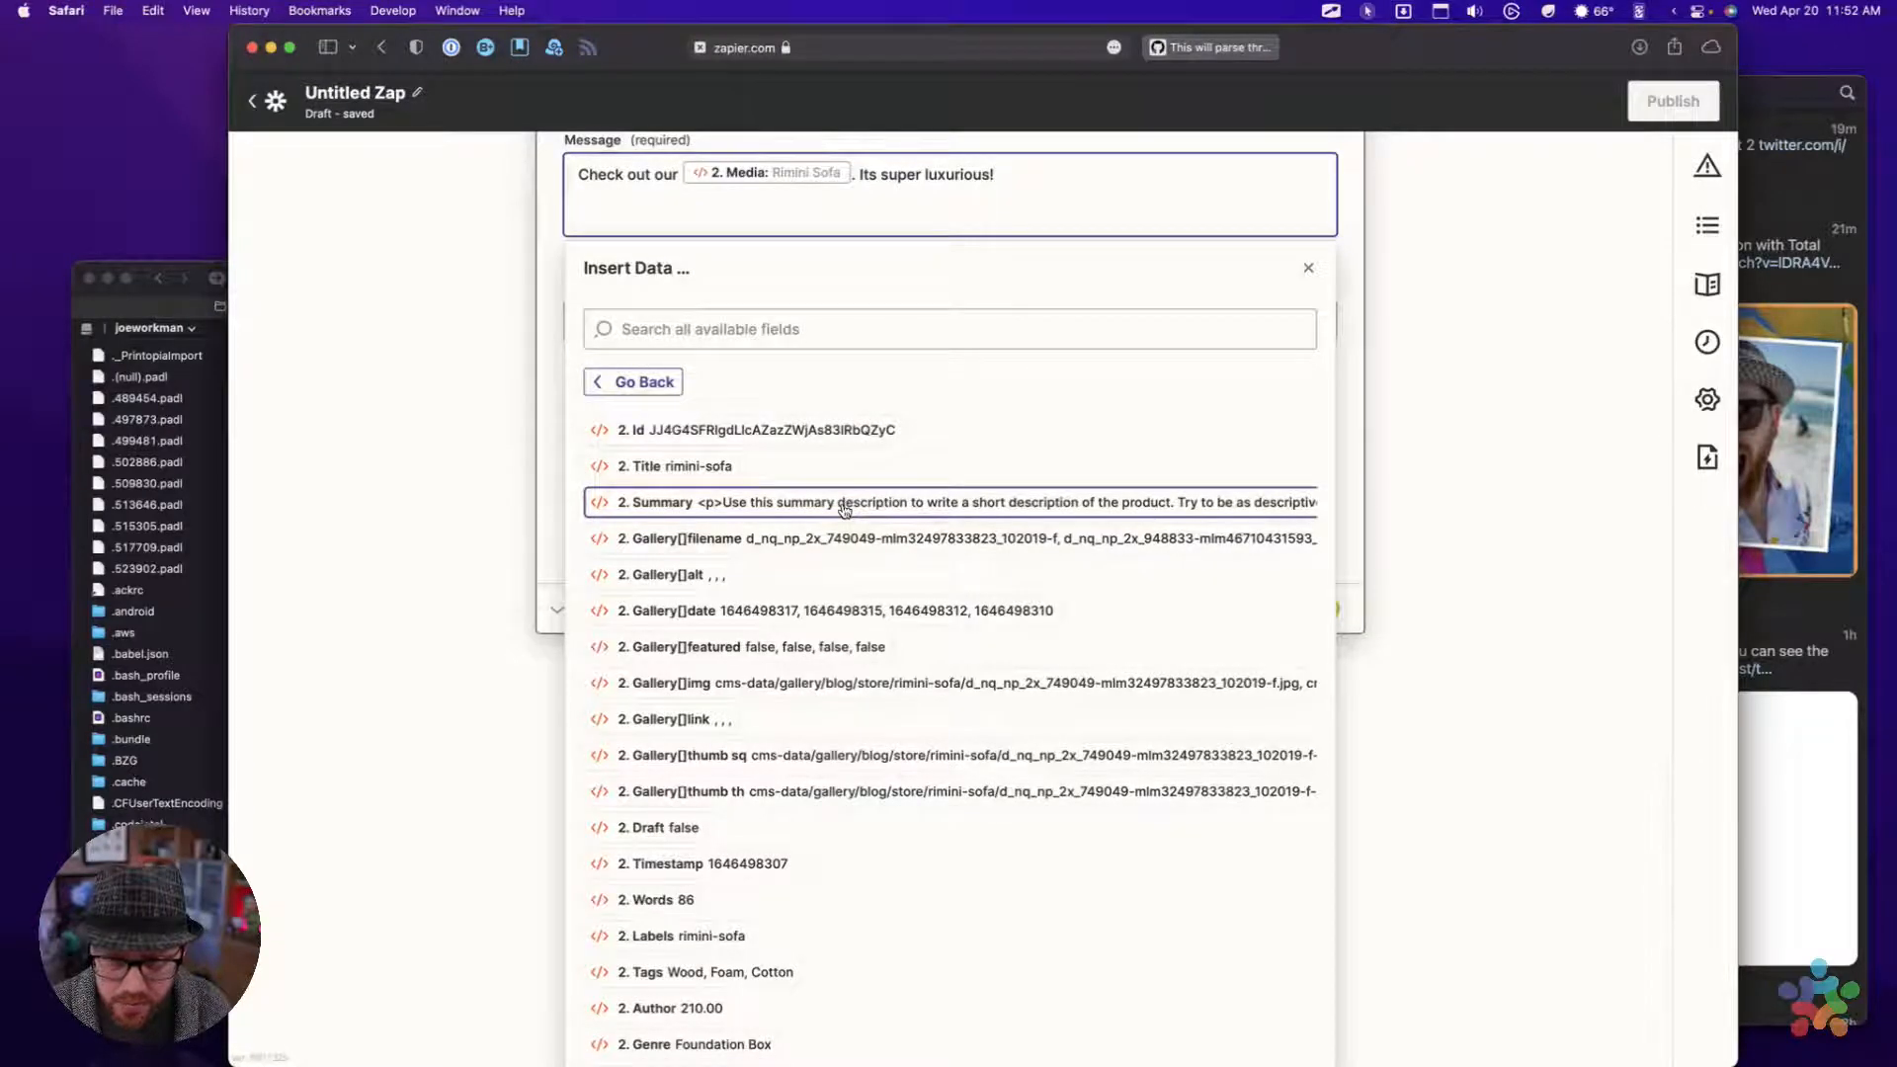
scroll(845, 510, down, 5)
scroll(845, 510, down, 3)
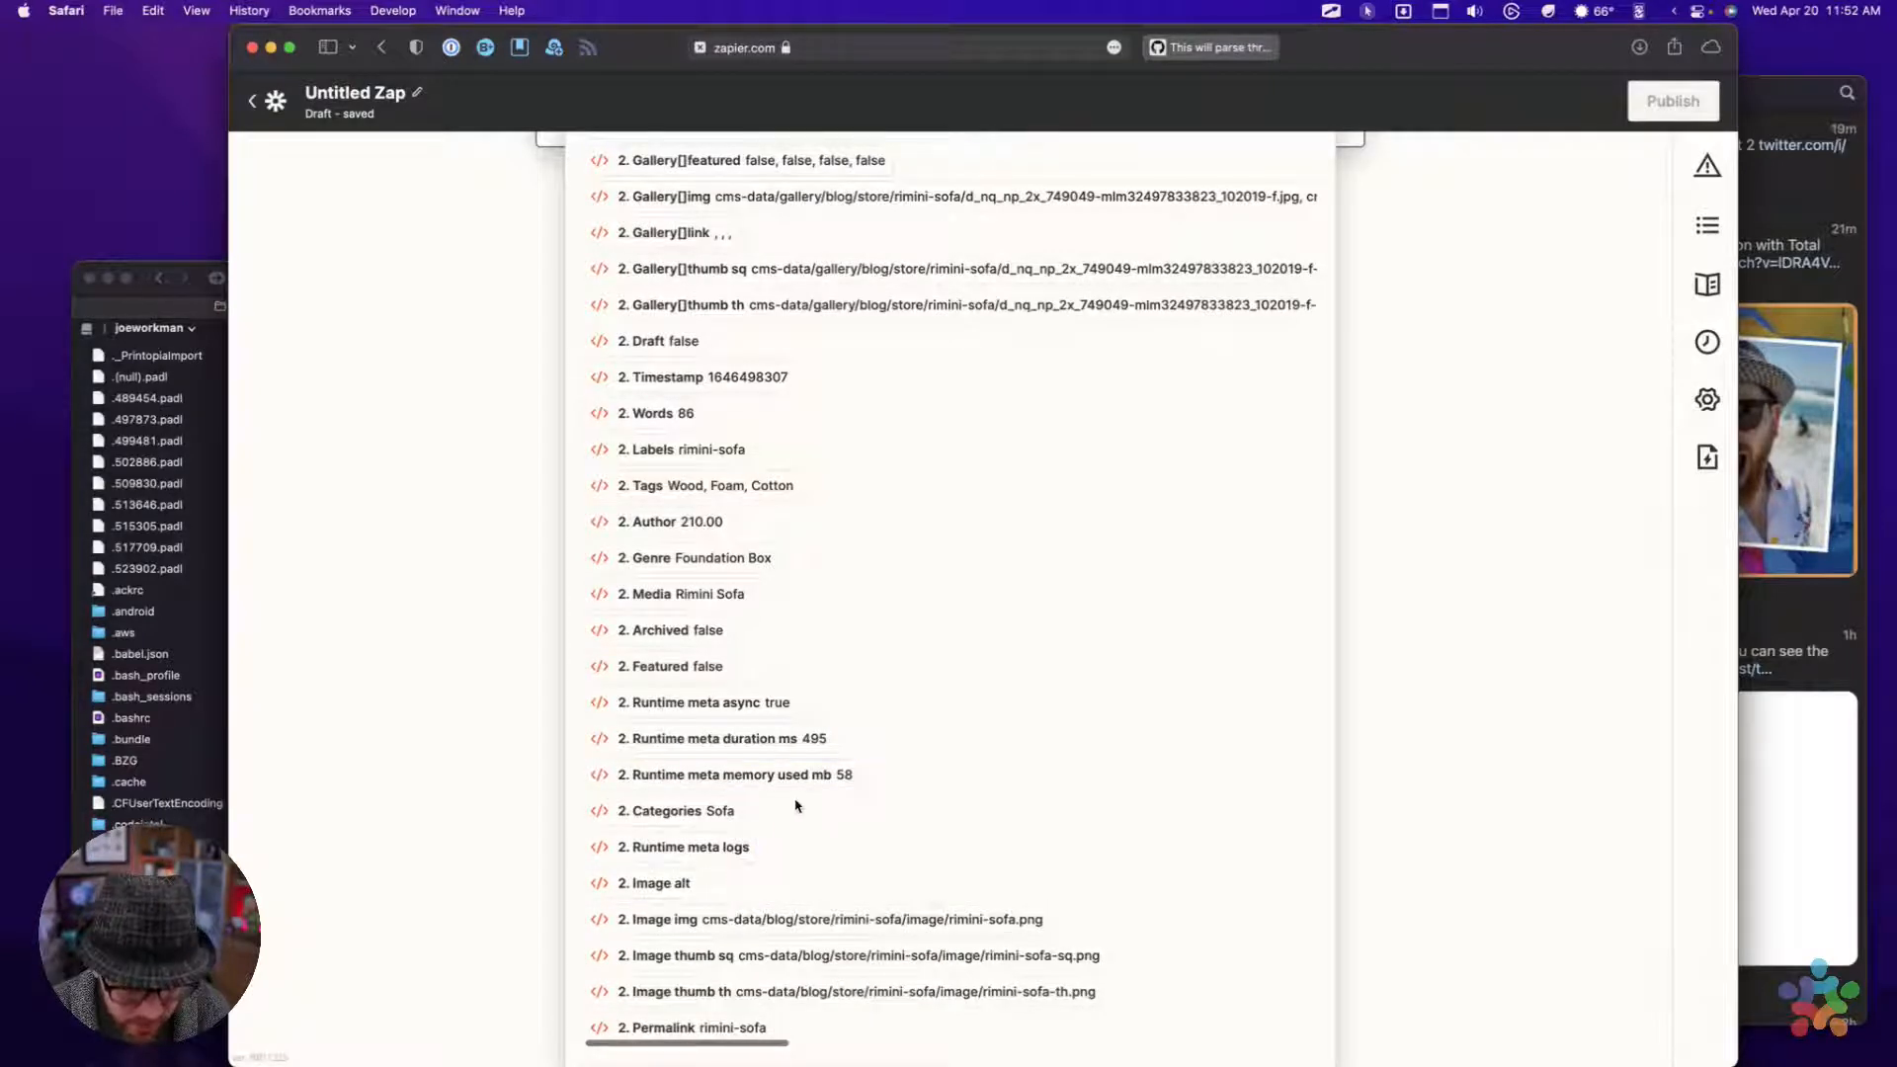
scroll(791, 804, up, 9)
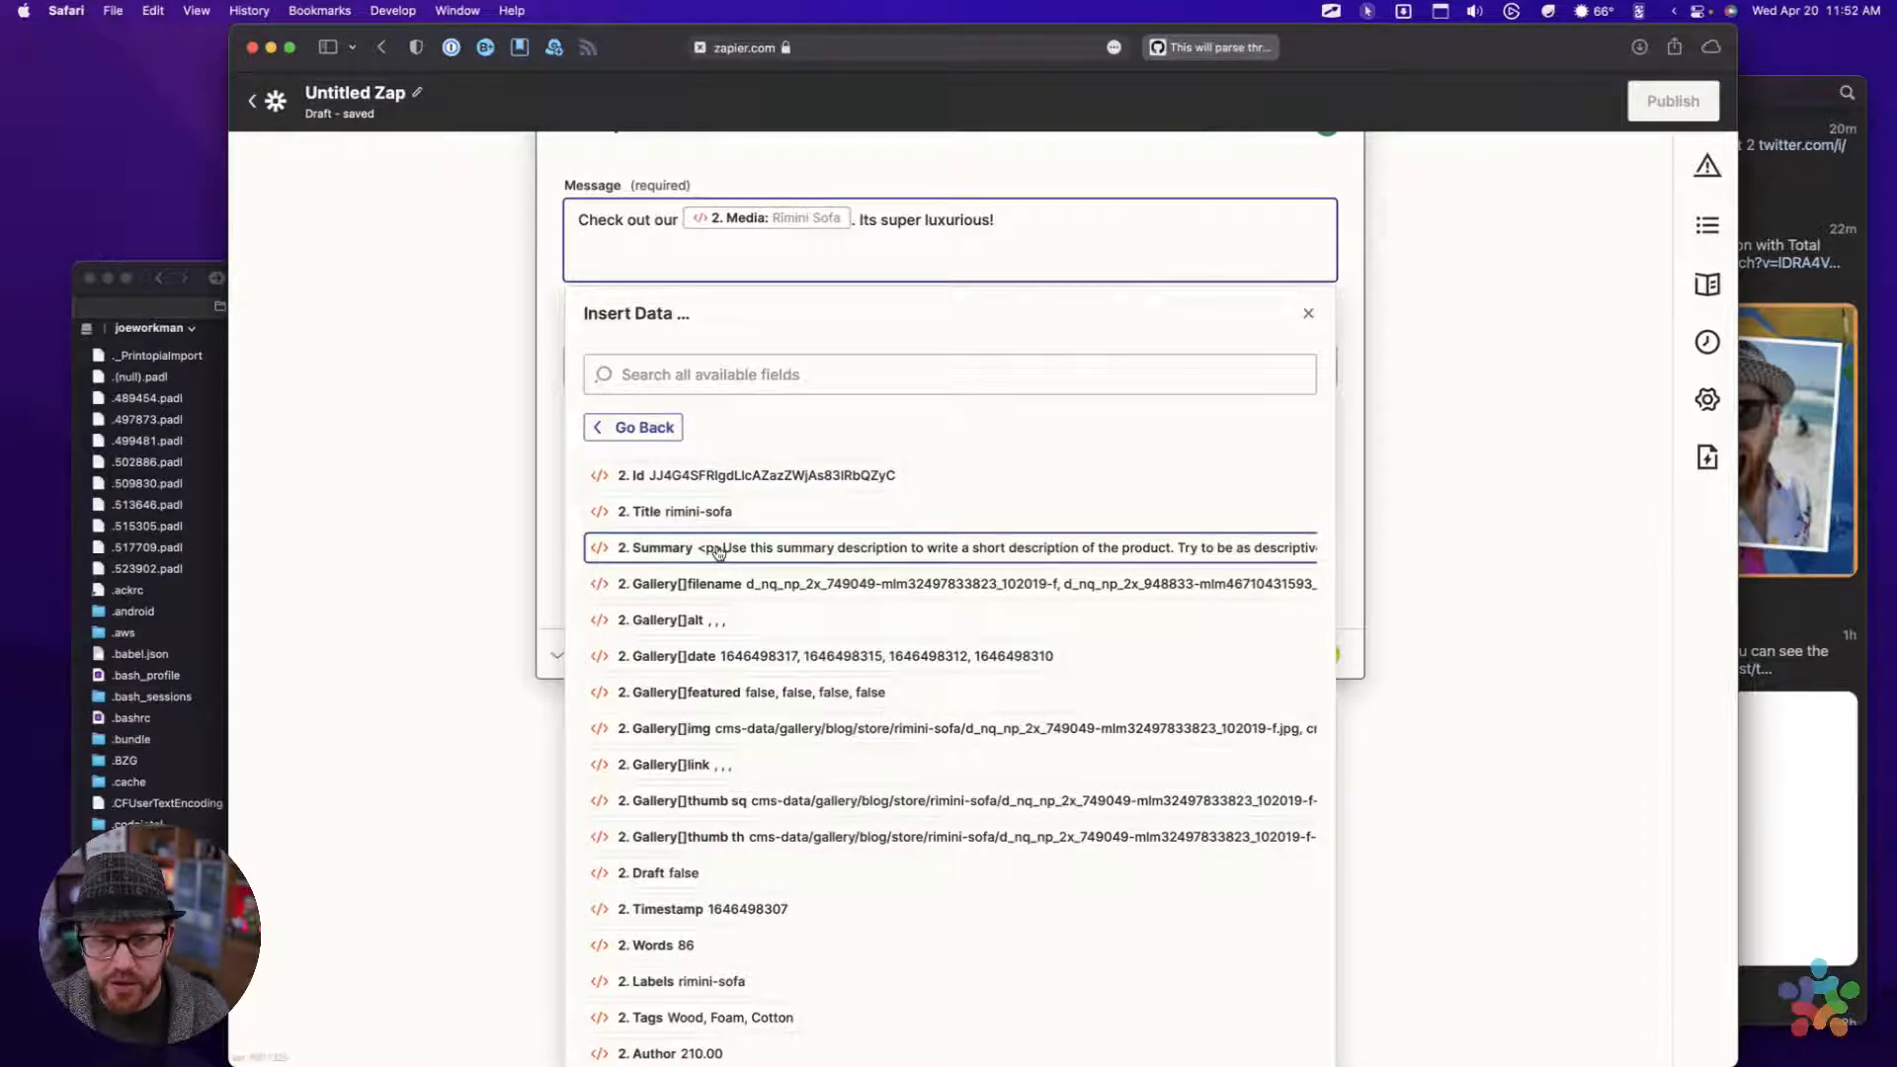
scroll(726, 558, down, 1)
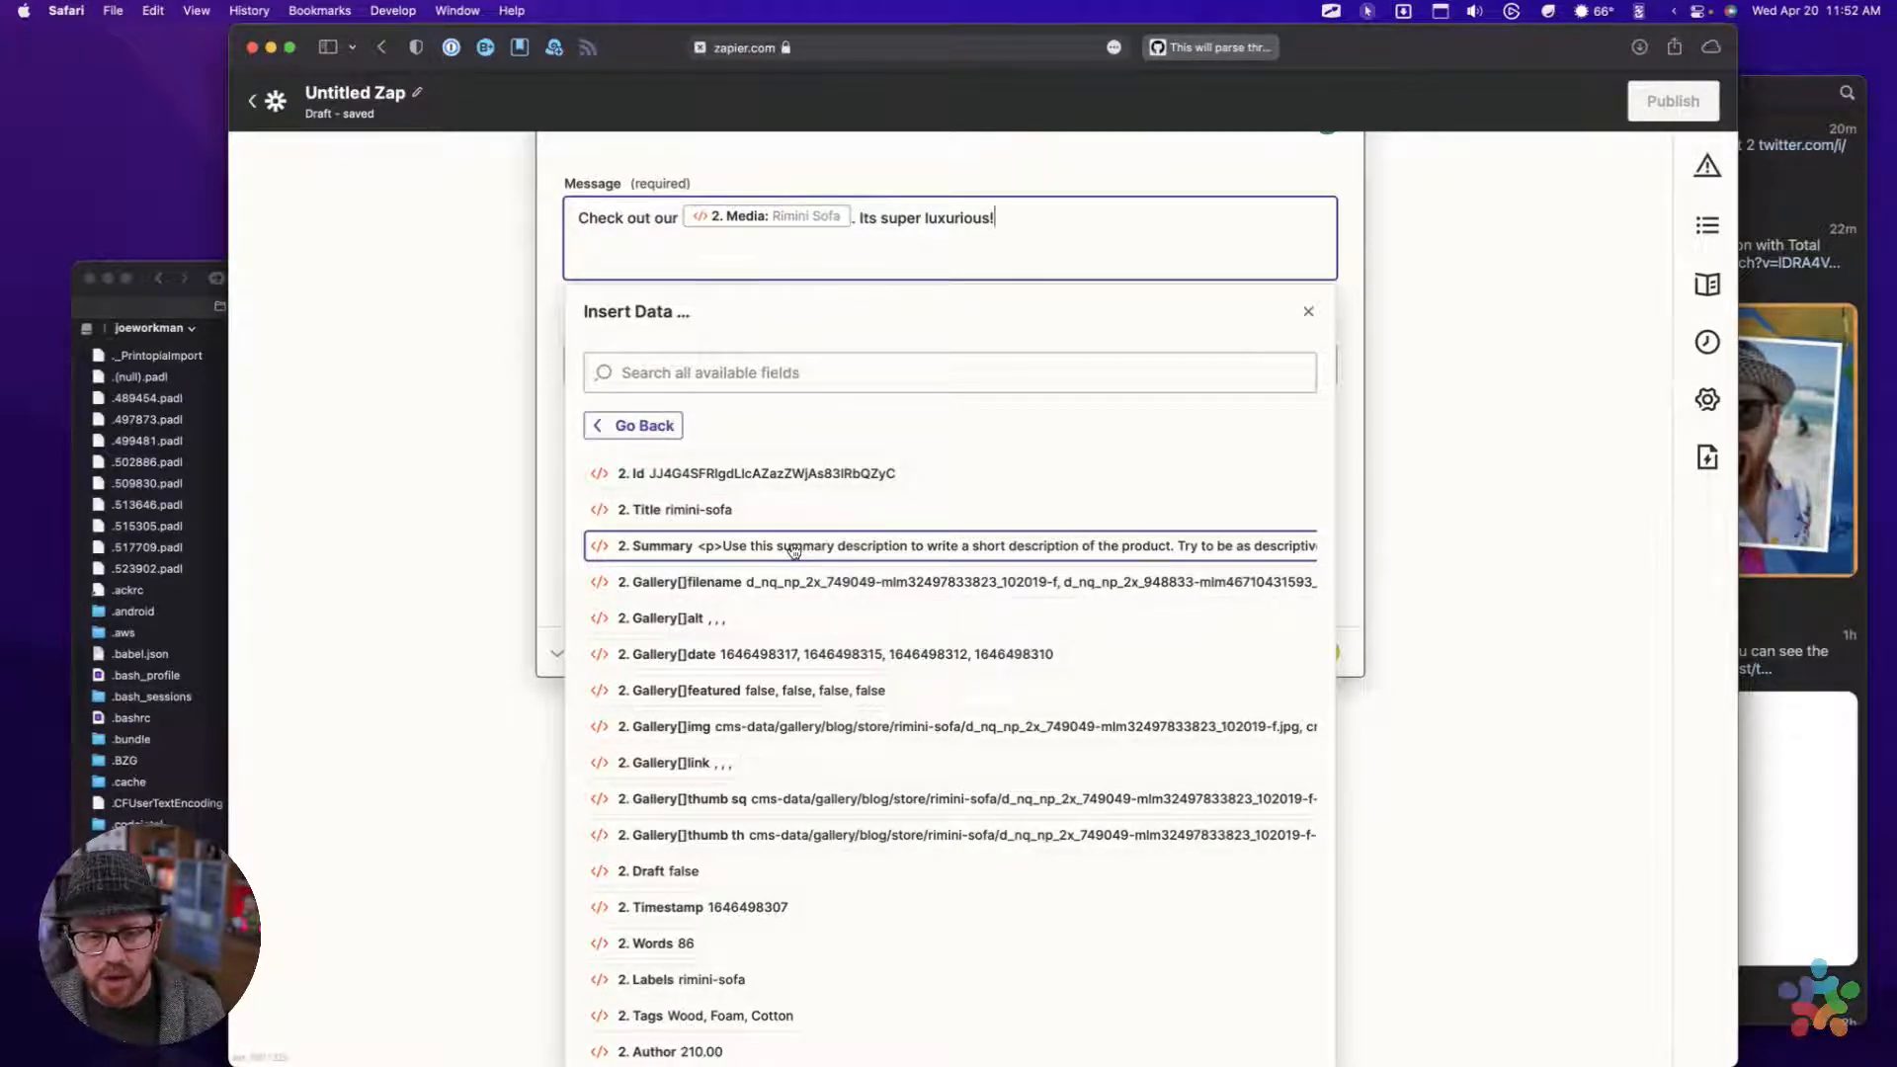
click(746, 550)
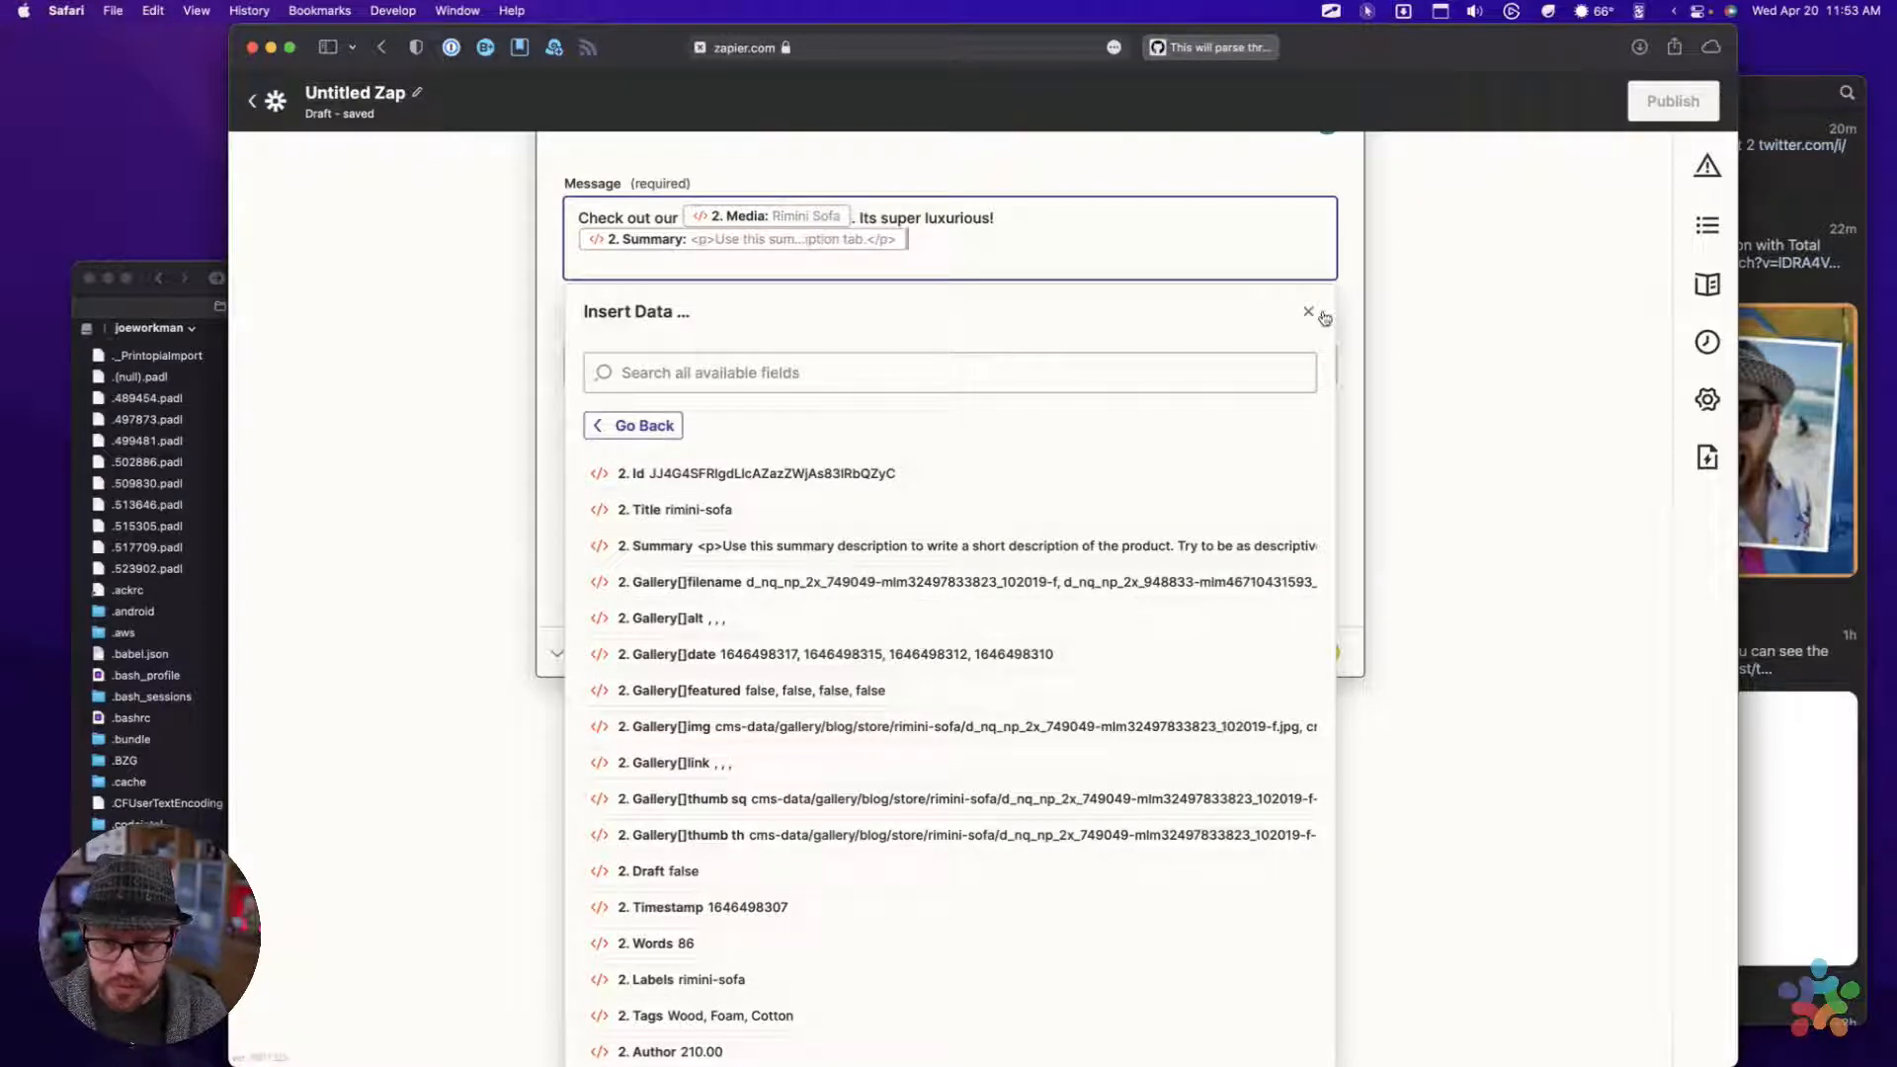
Look through the remaining Get Random Furniture fields for data to build the product's link
scroll(777, 454, down, 2)
scroll(776, 454, up, 2)
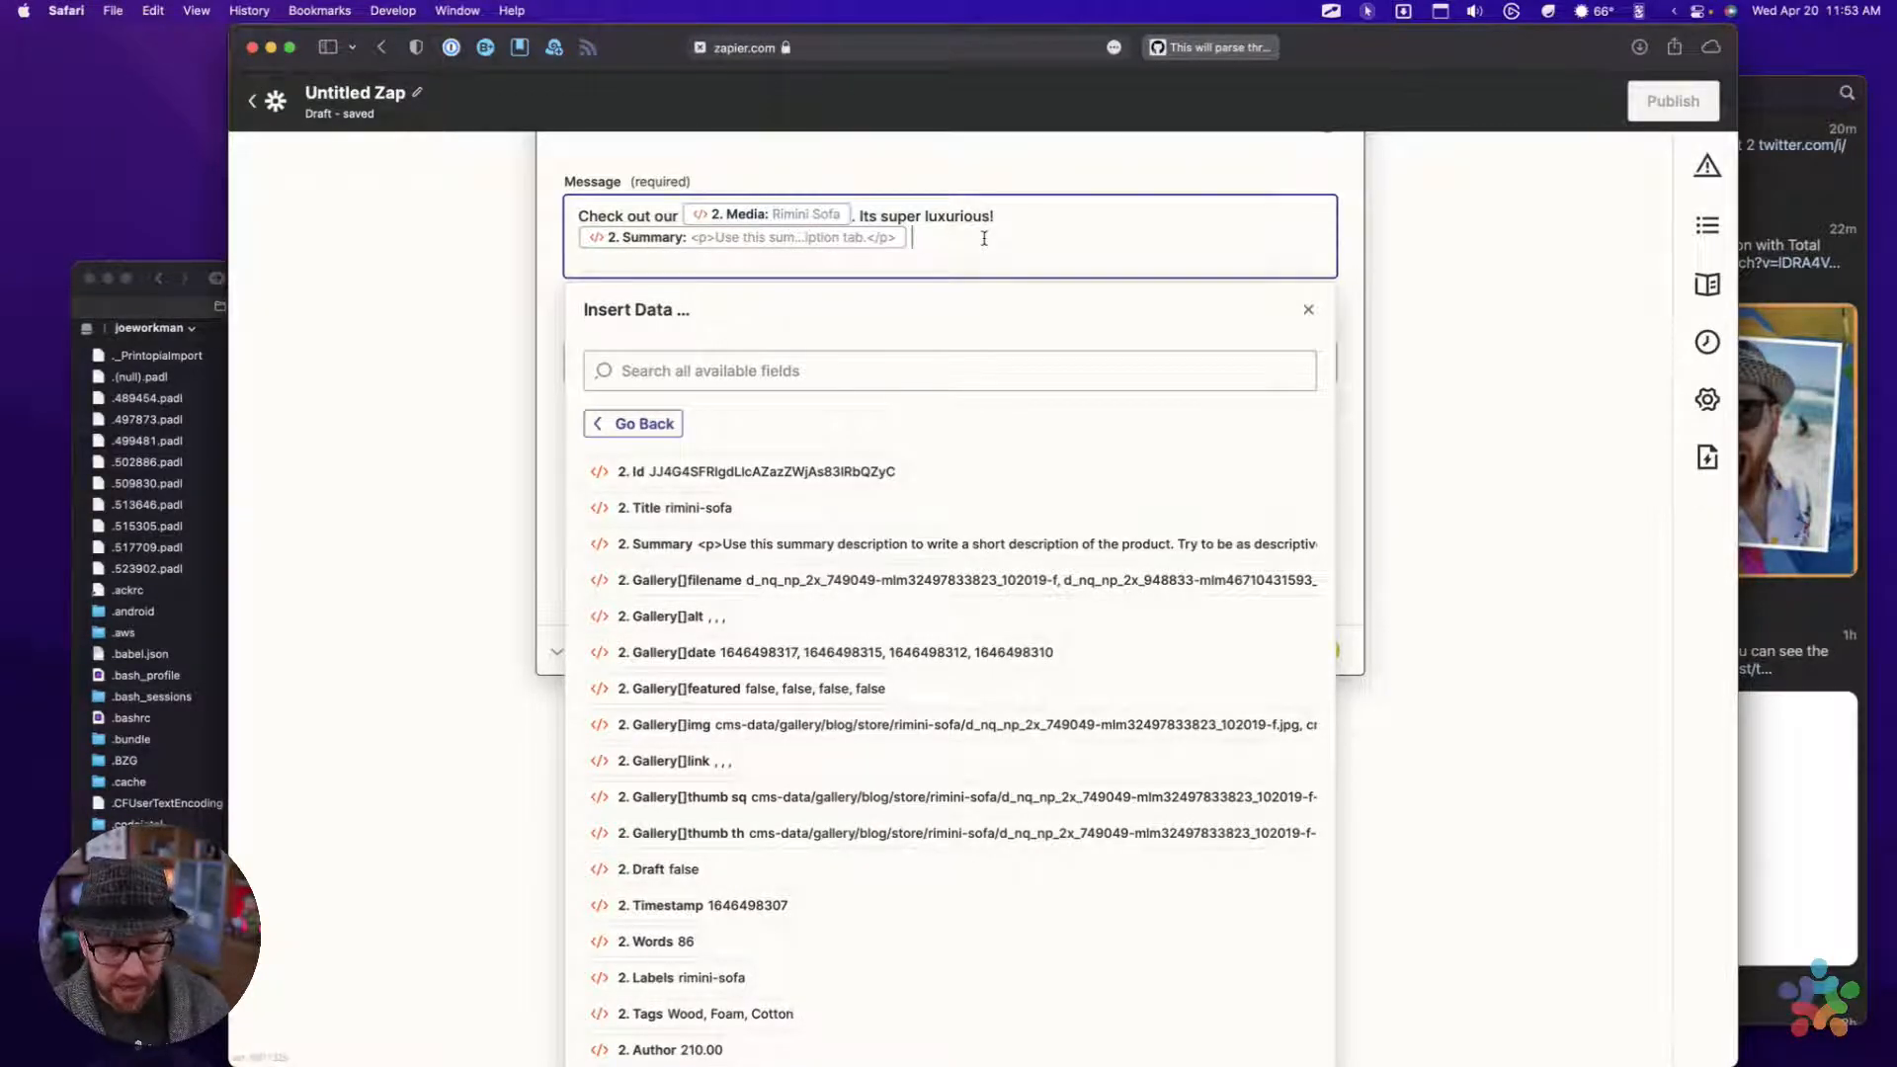
scroll(948, 474, down, 3)
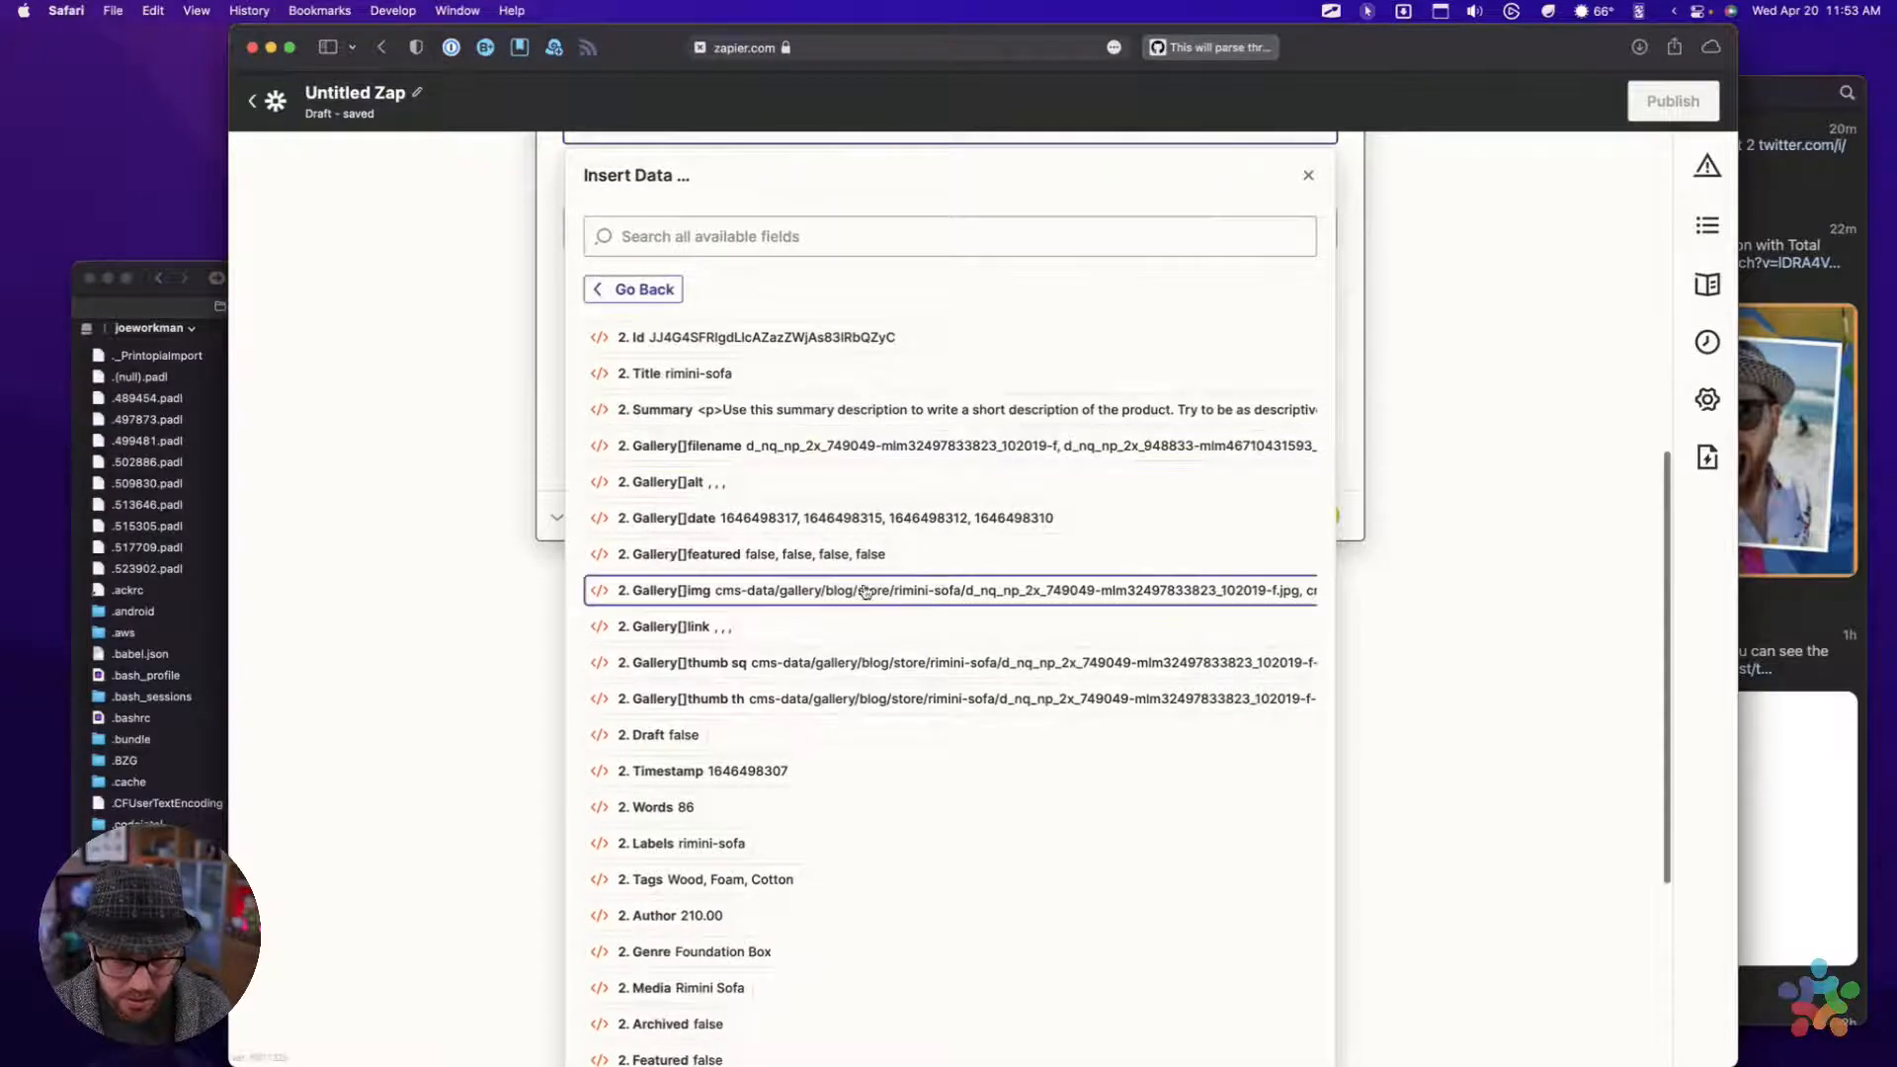
scroll(870, 588, up, 1)
scroll(859, 583, down, 5)
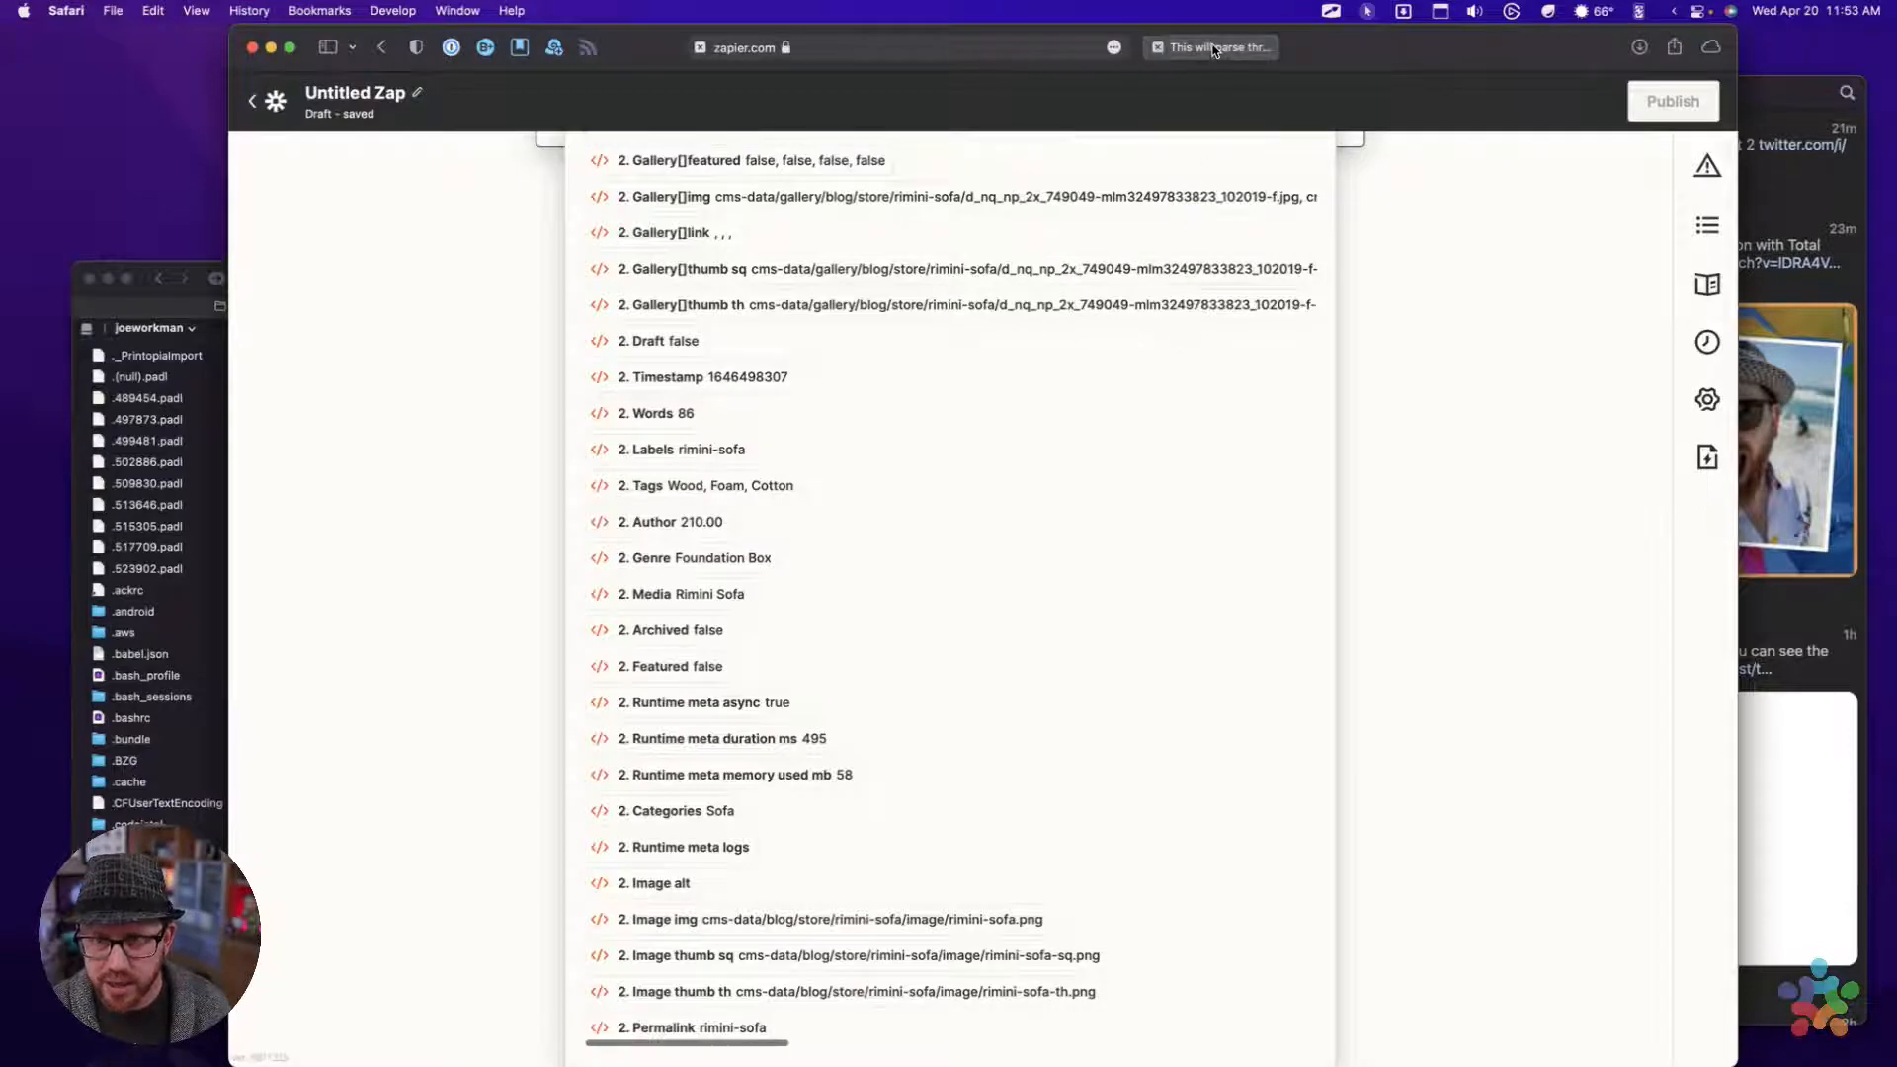
Switch to the Safari tab with the GitHub Gist and load the sandbox site's /store/ page there
click(1764, 92)
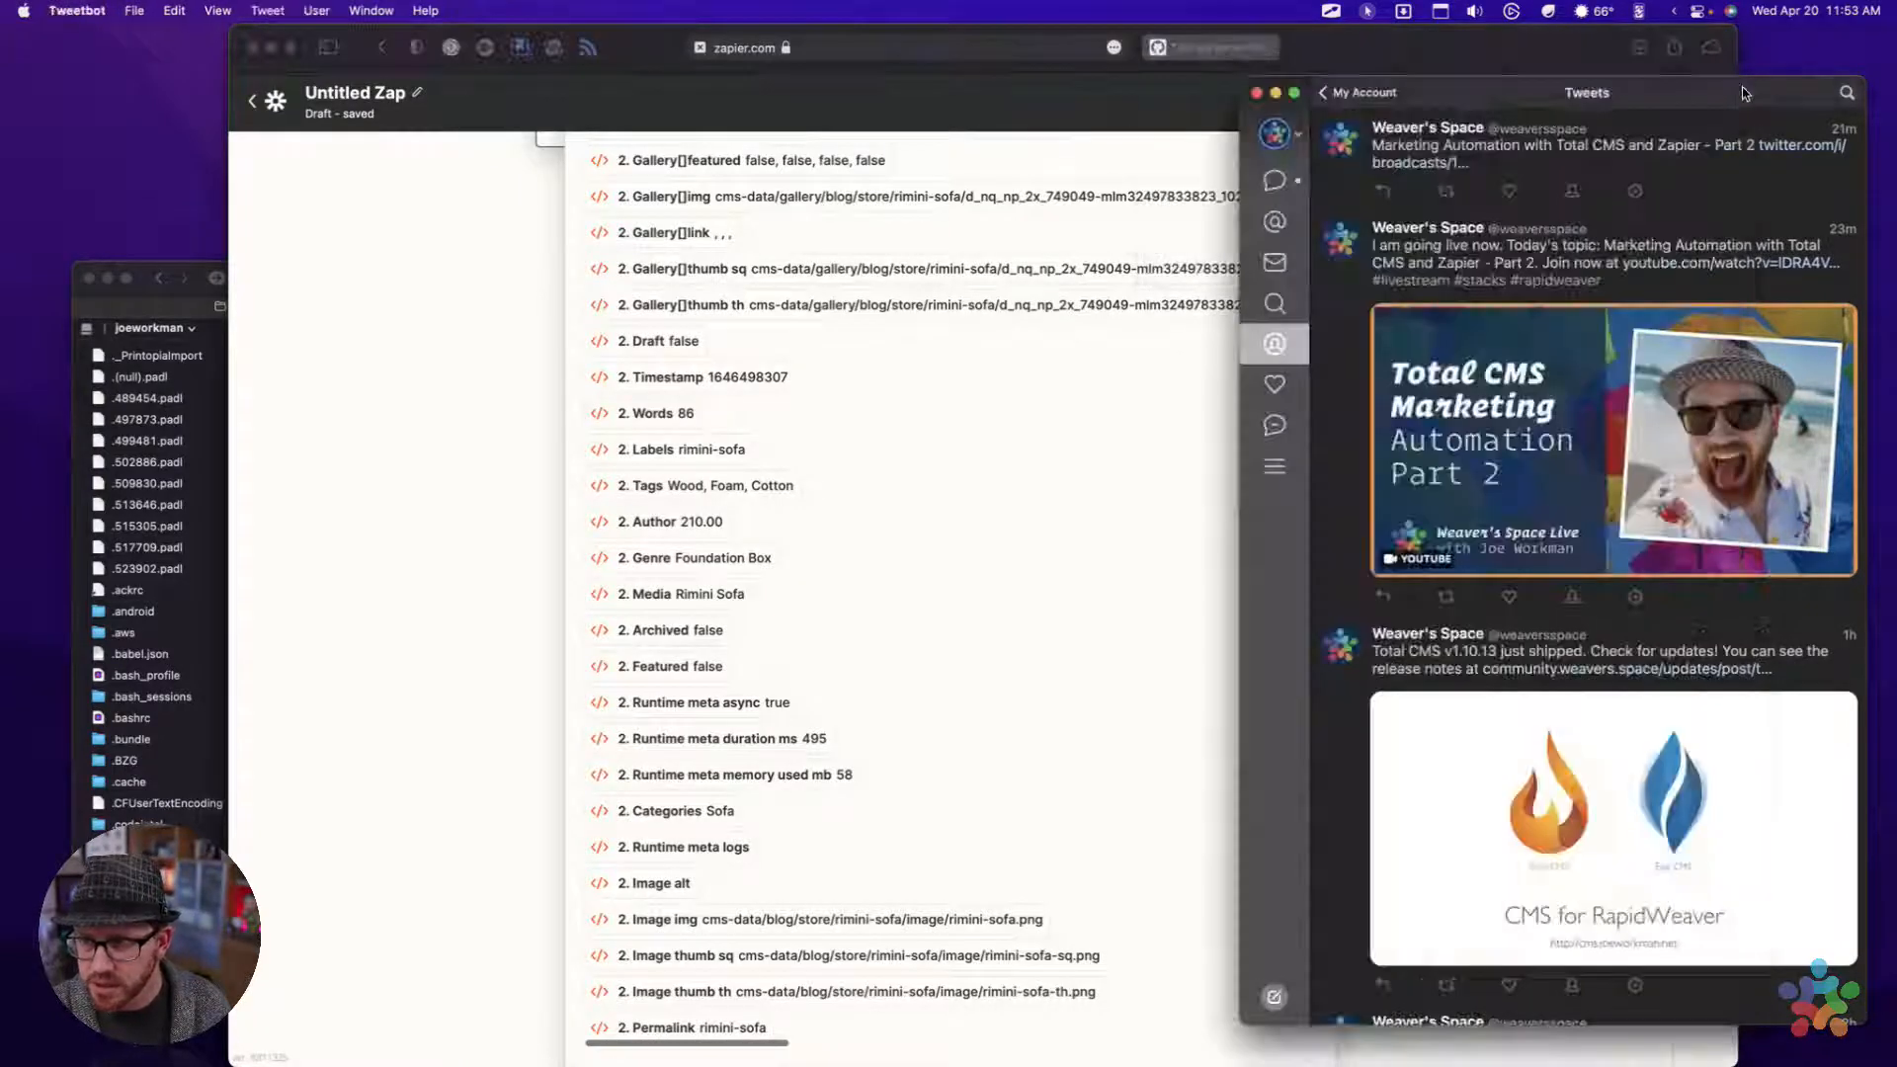
click(1374, 38)
click(1223, 47)
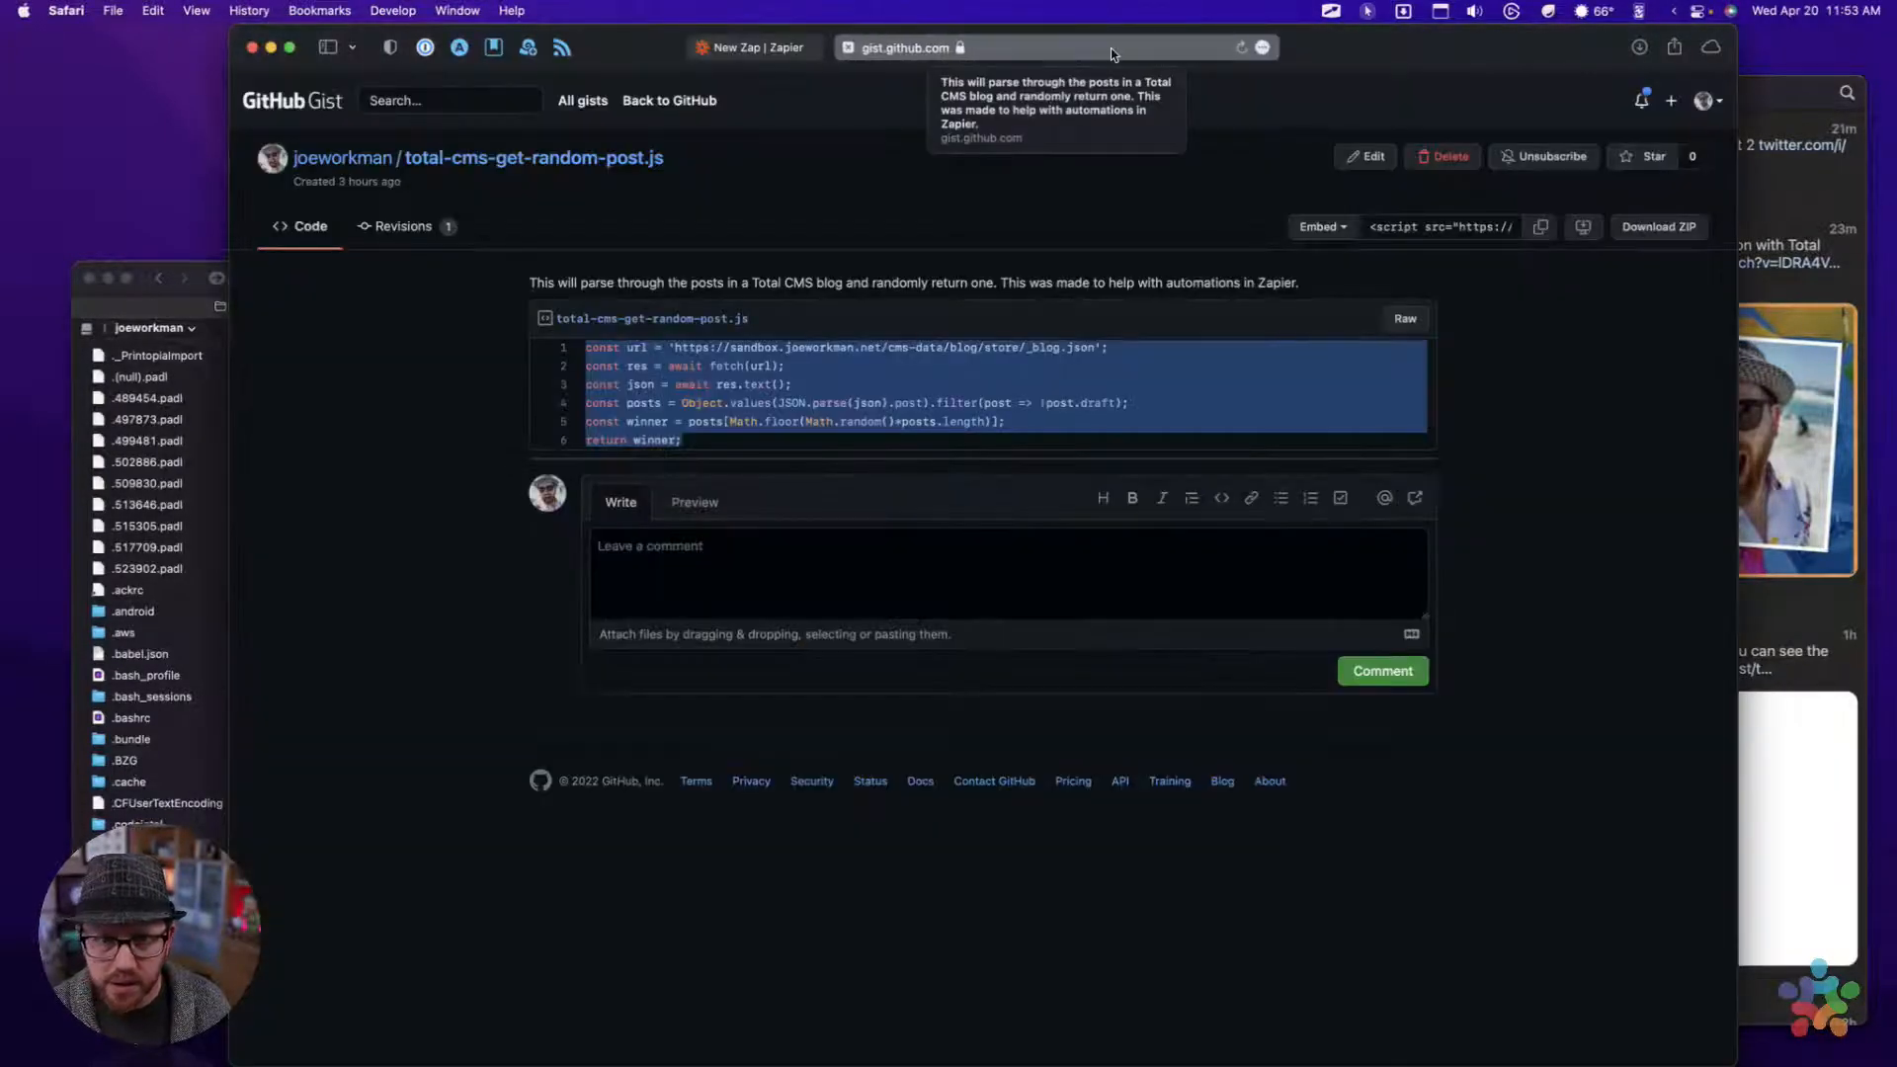
click(1087, 49)
text(san)
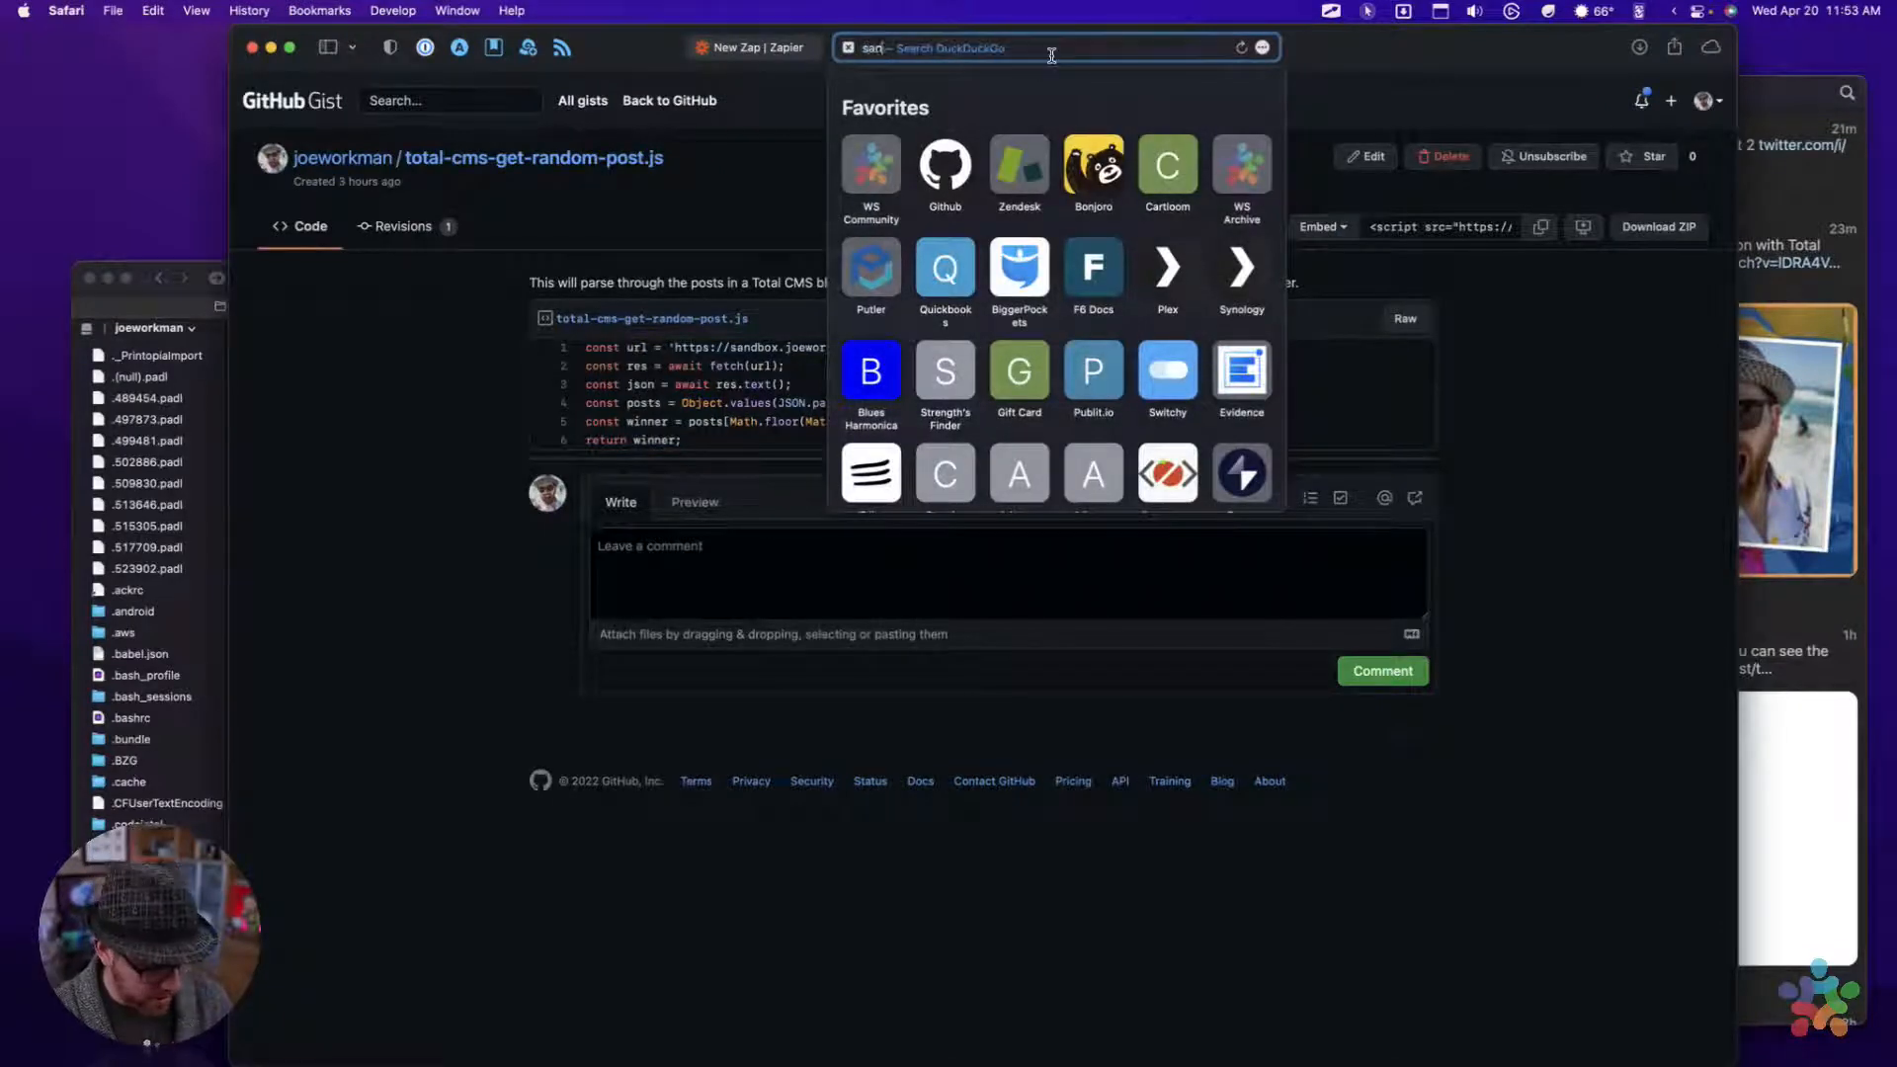
text(dbox.joeworkman.net/s)
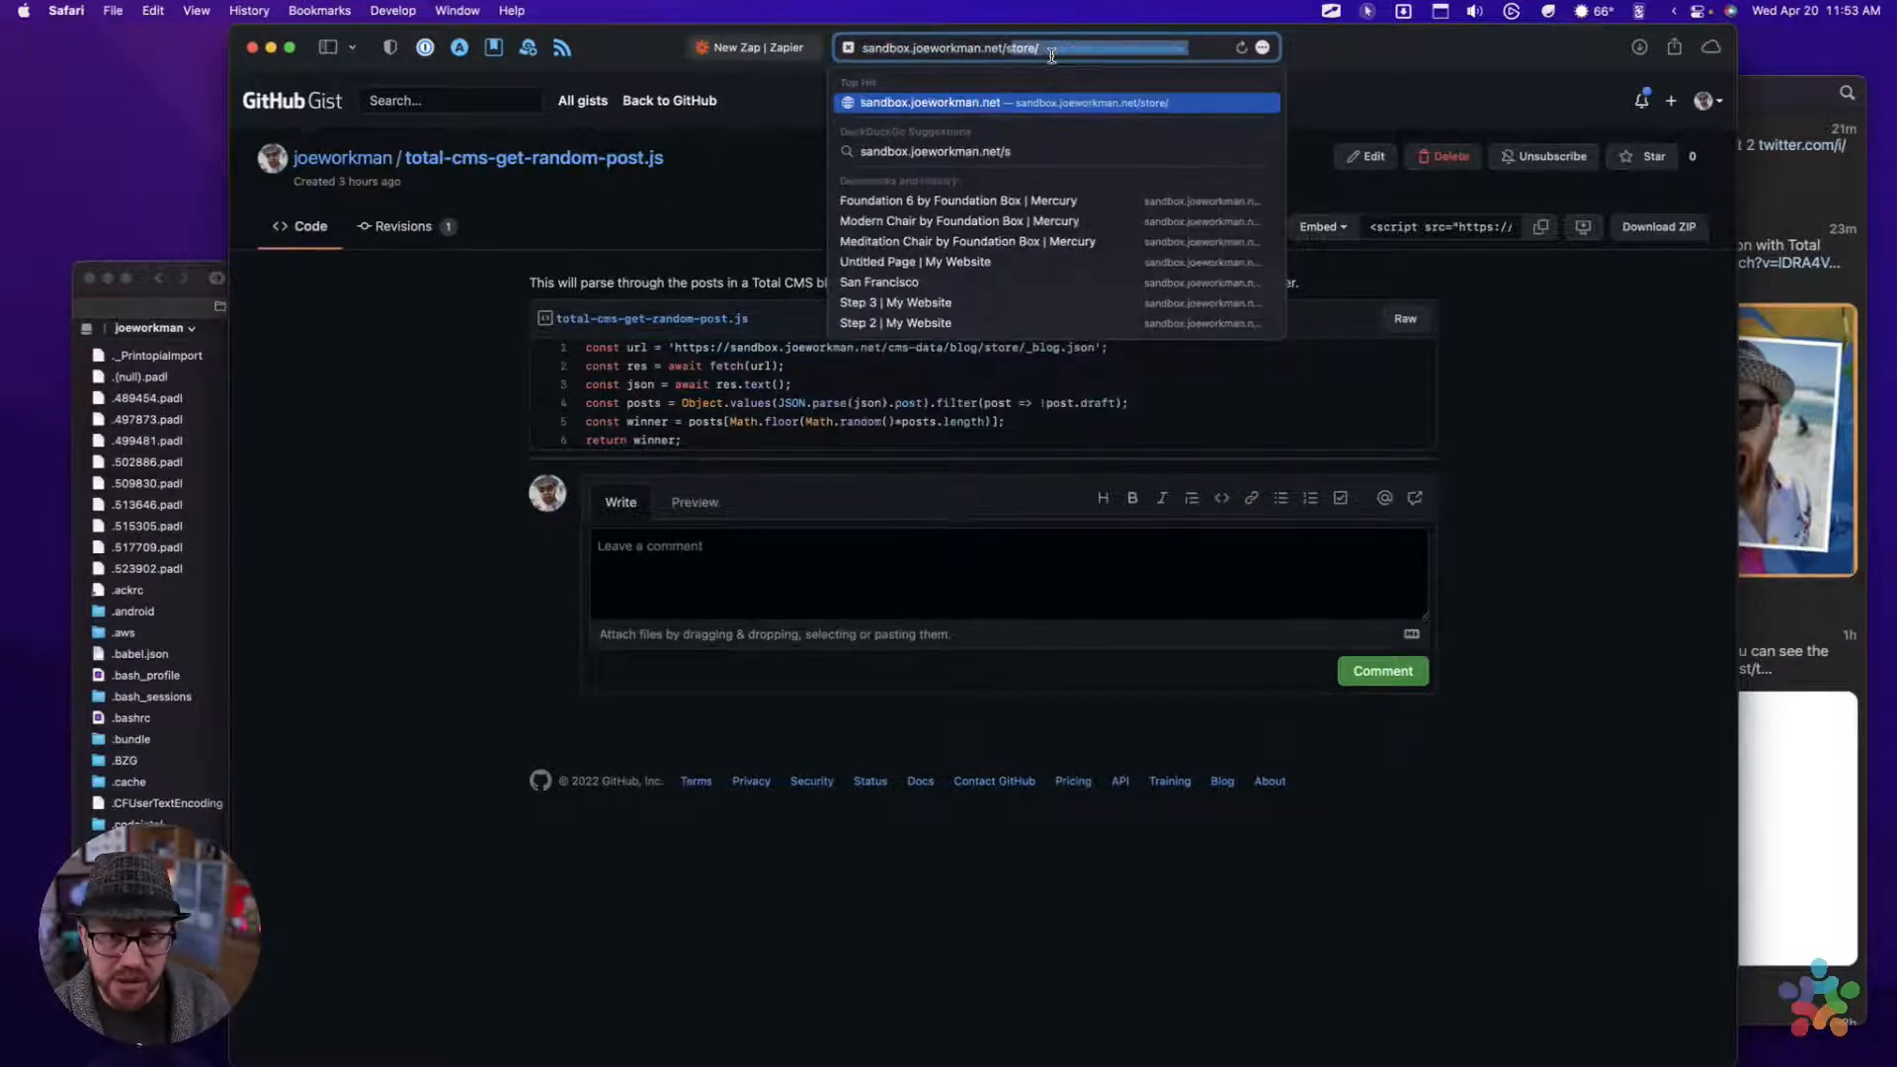
key(Return)
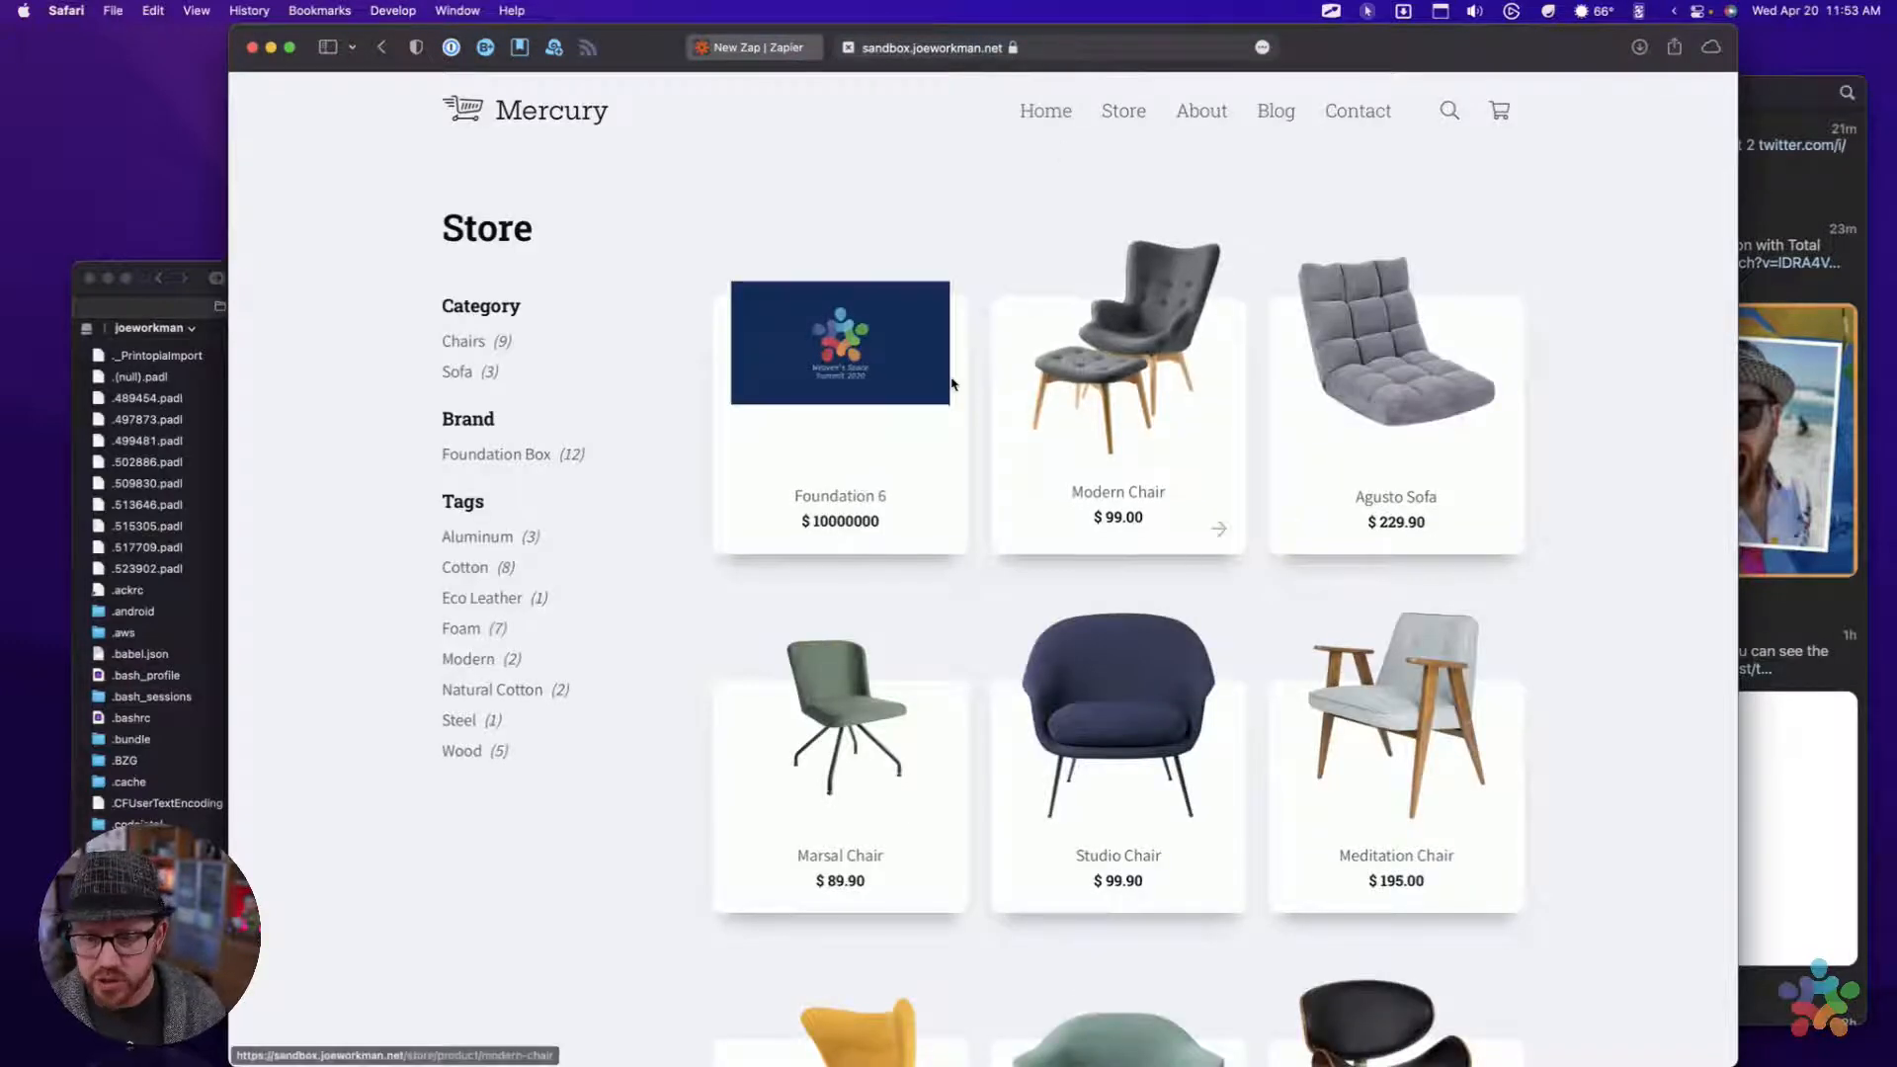
Open the Rimini Sofa product page from the Mercury store
scroll(951, 383, down, 10)
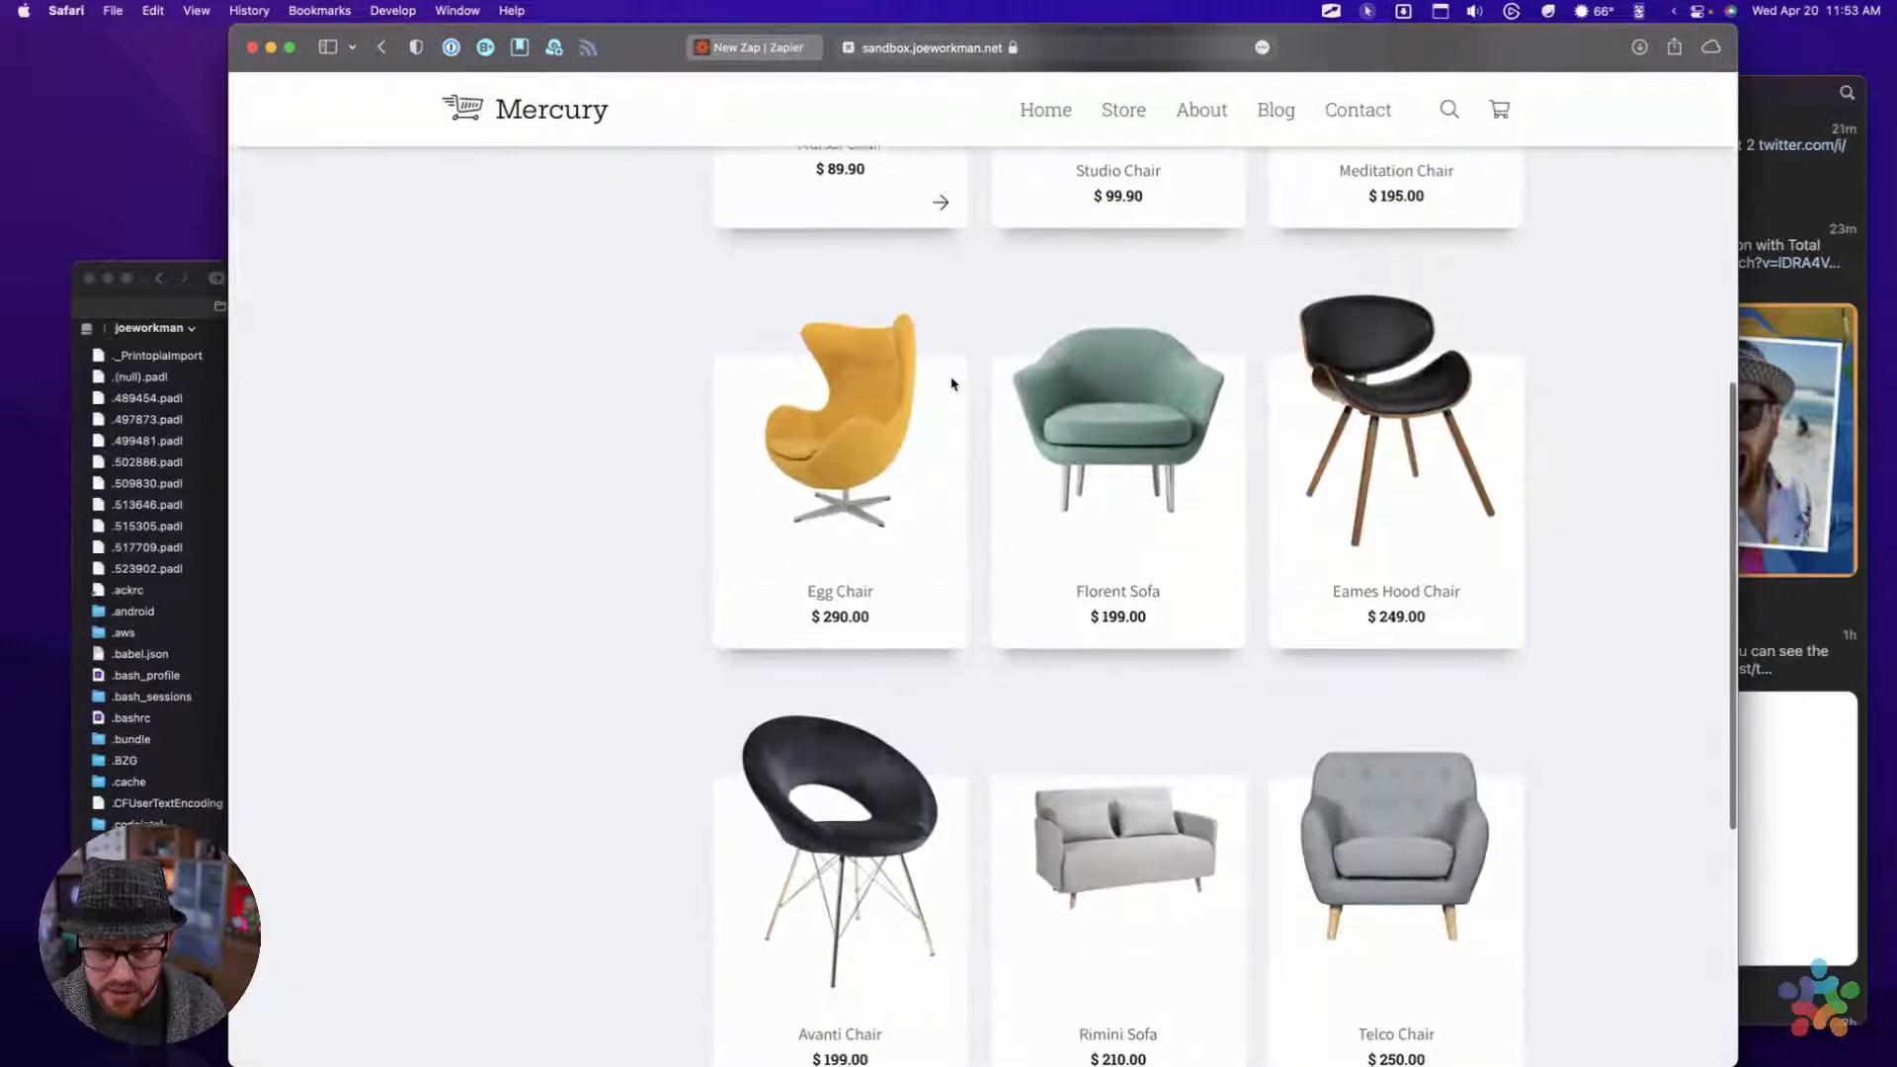
scroll(987, 573, down, 3)
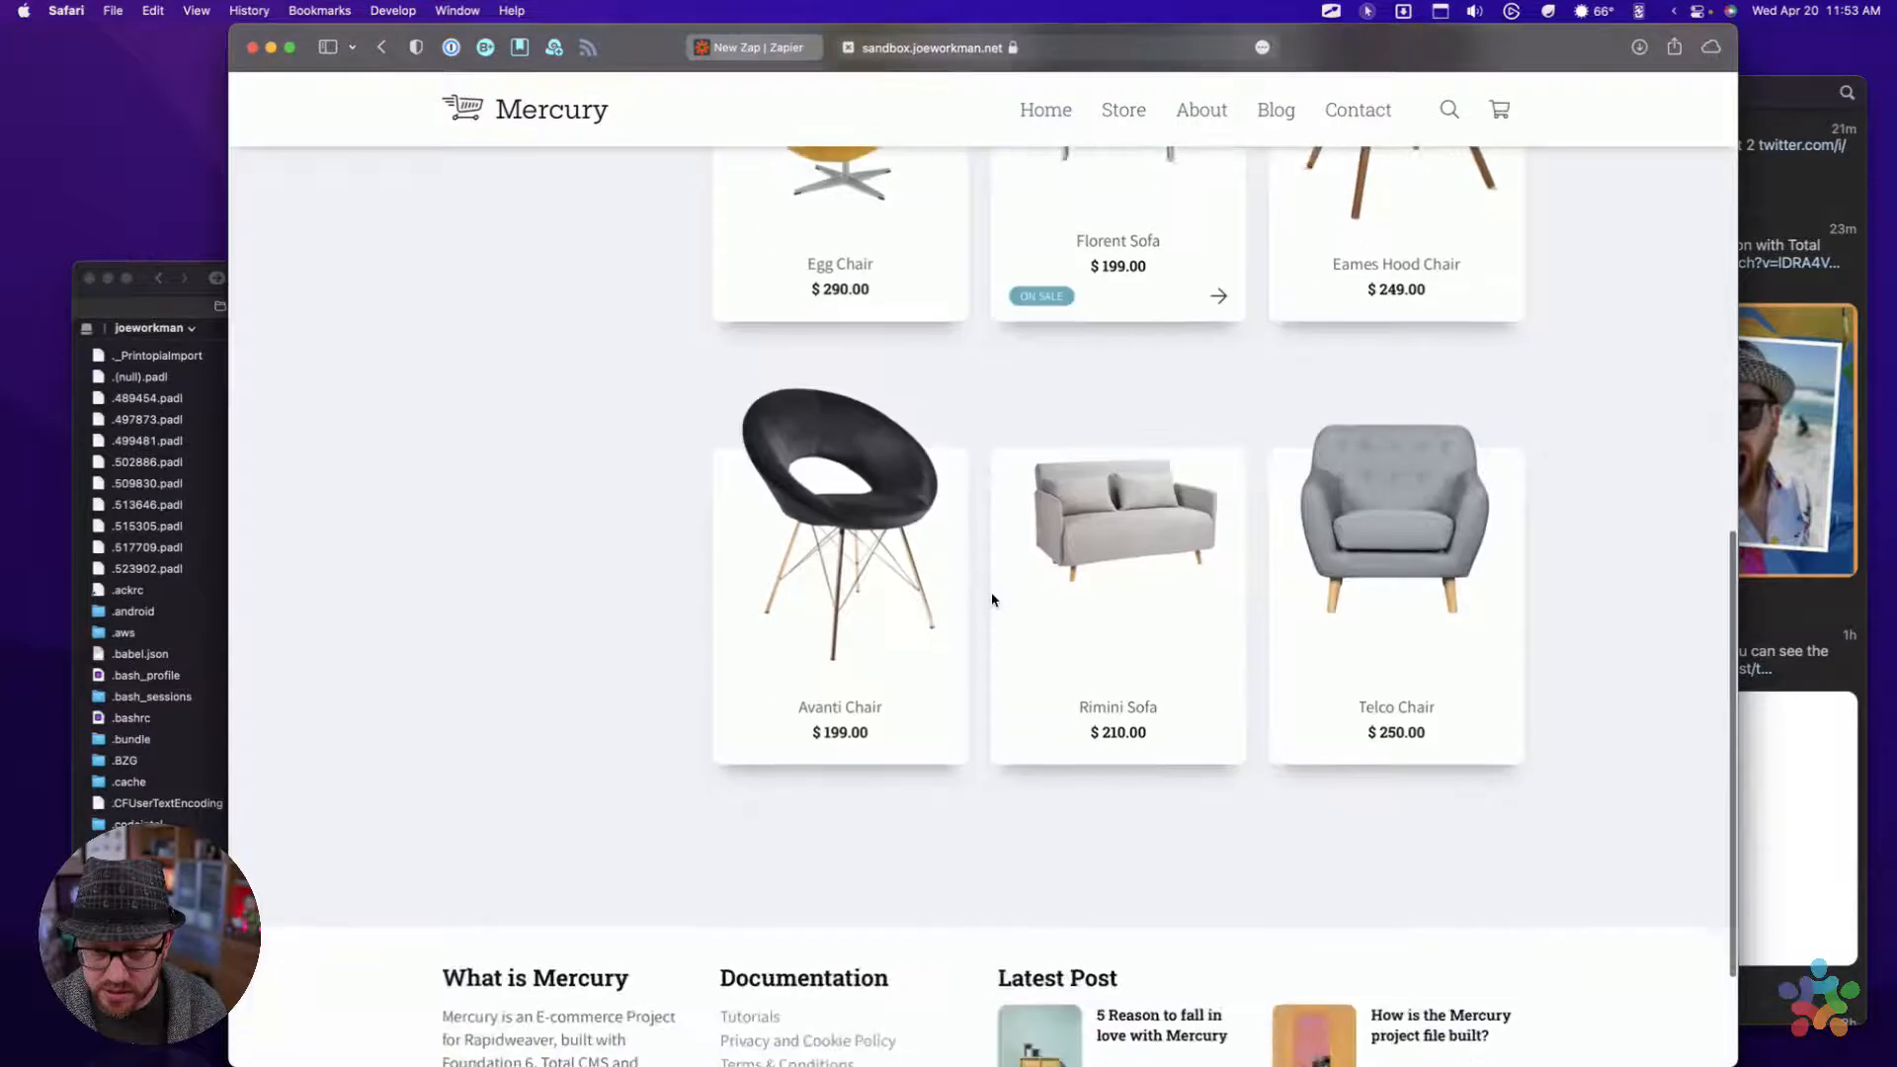
click(1099, 526)
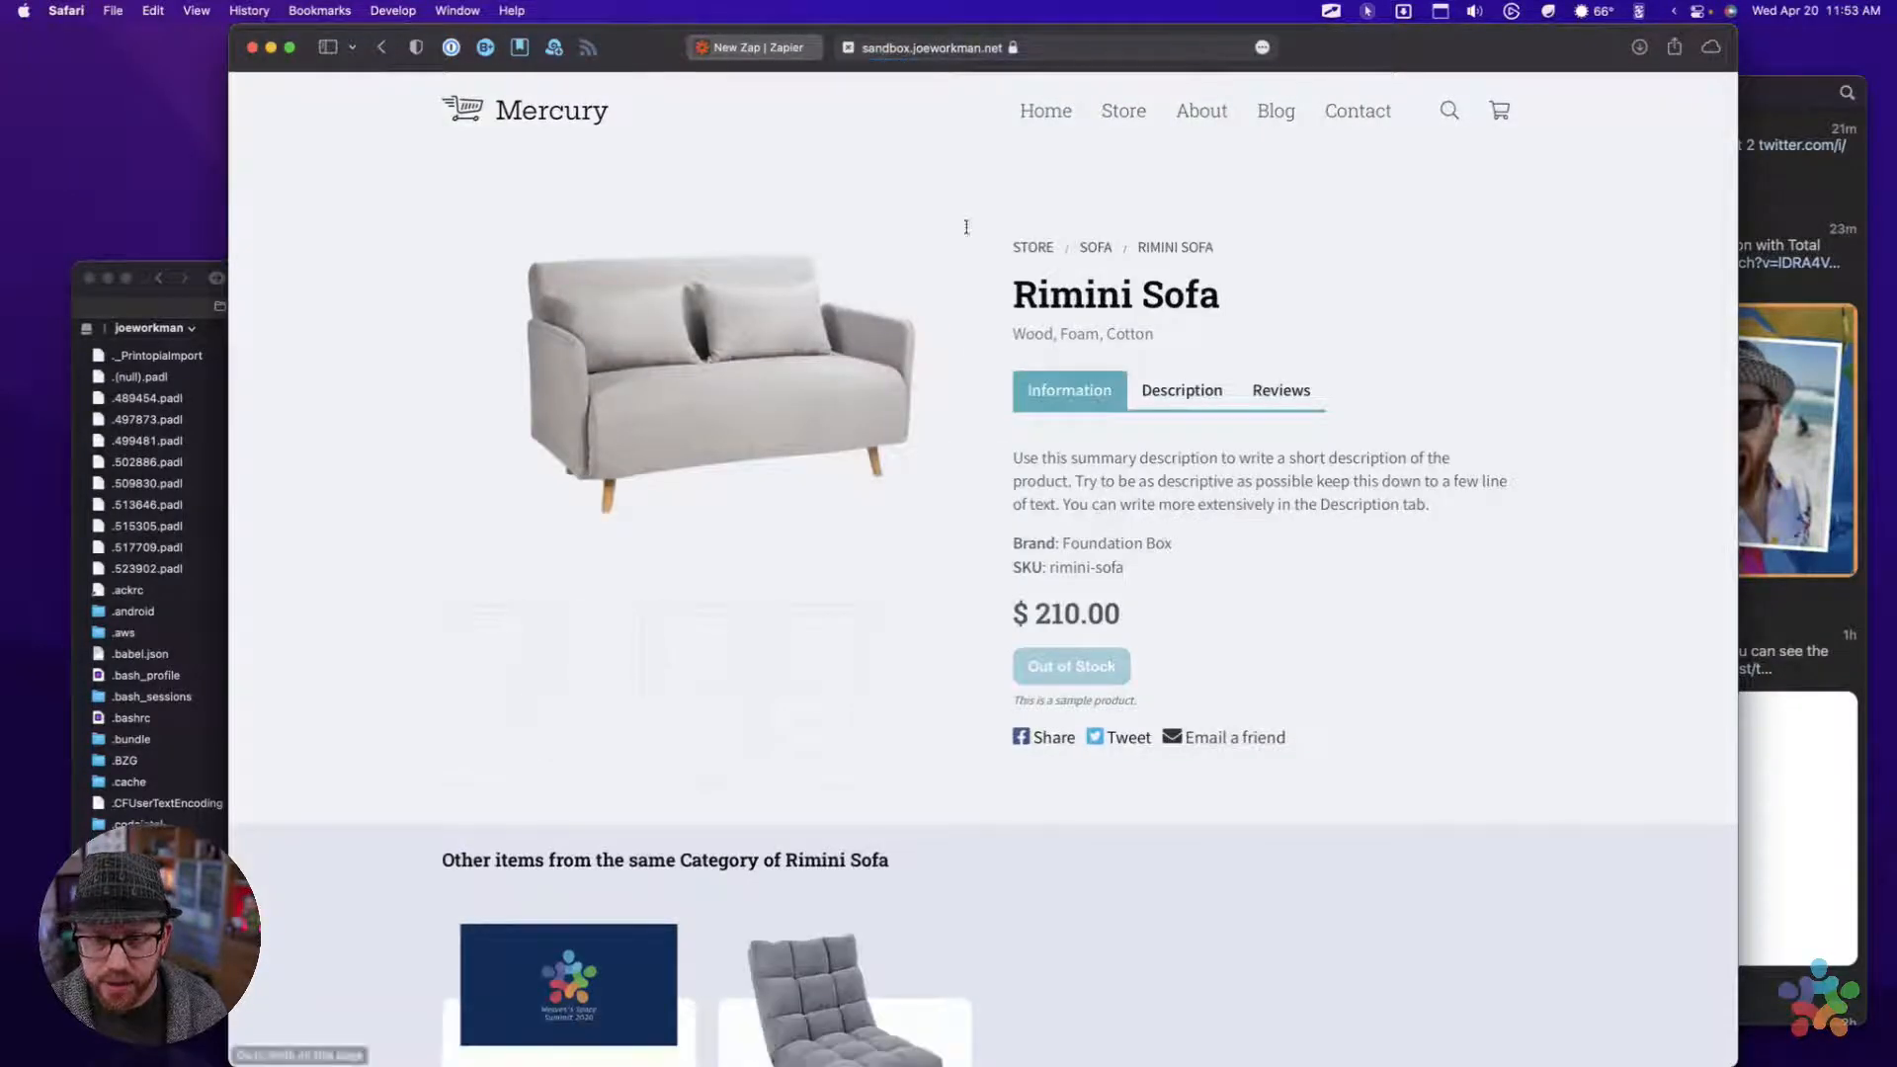
Copy the base part of the Rimini Sofa page's address up to "/store/product/", leaving out "rimini-sofa"
click(1156, 52)
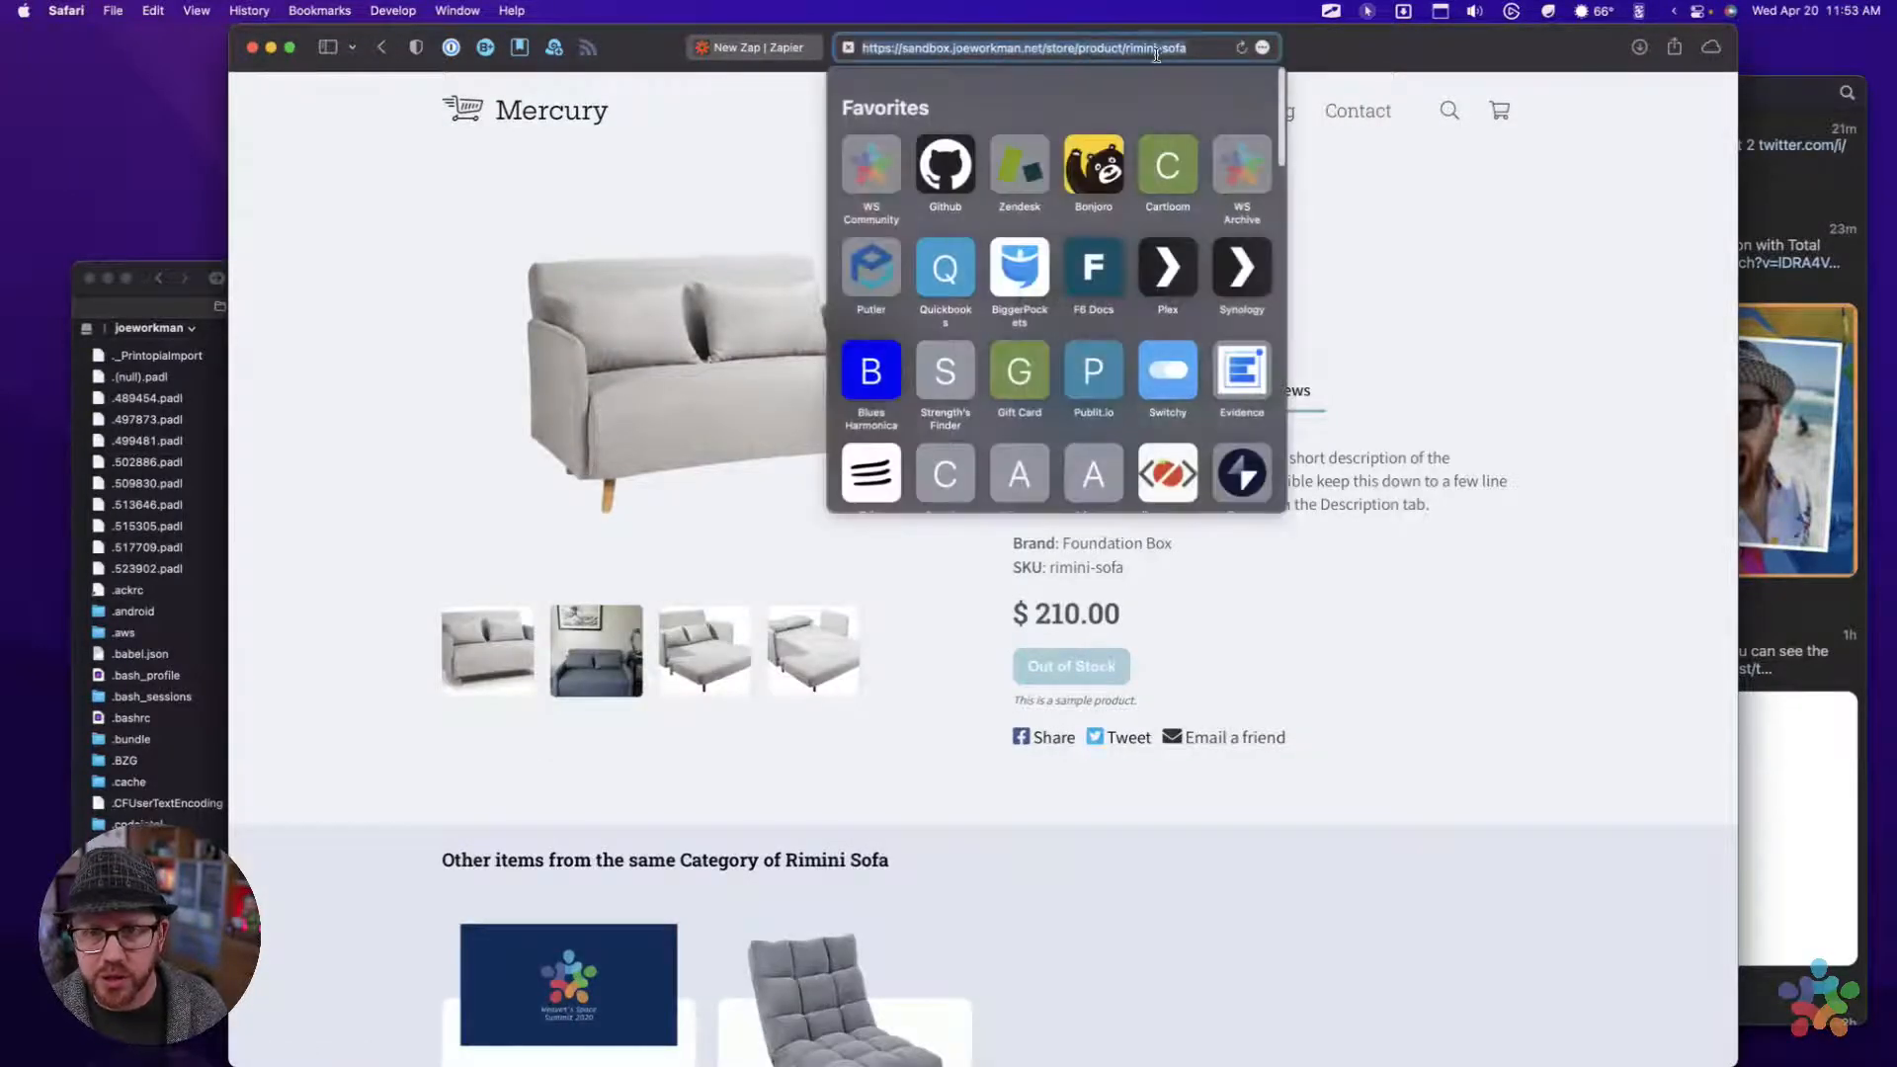
click(998, 58)
click(1200, 50)
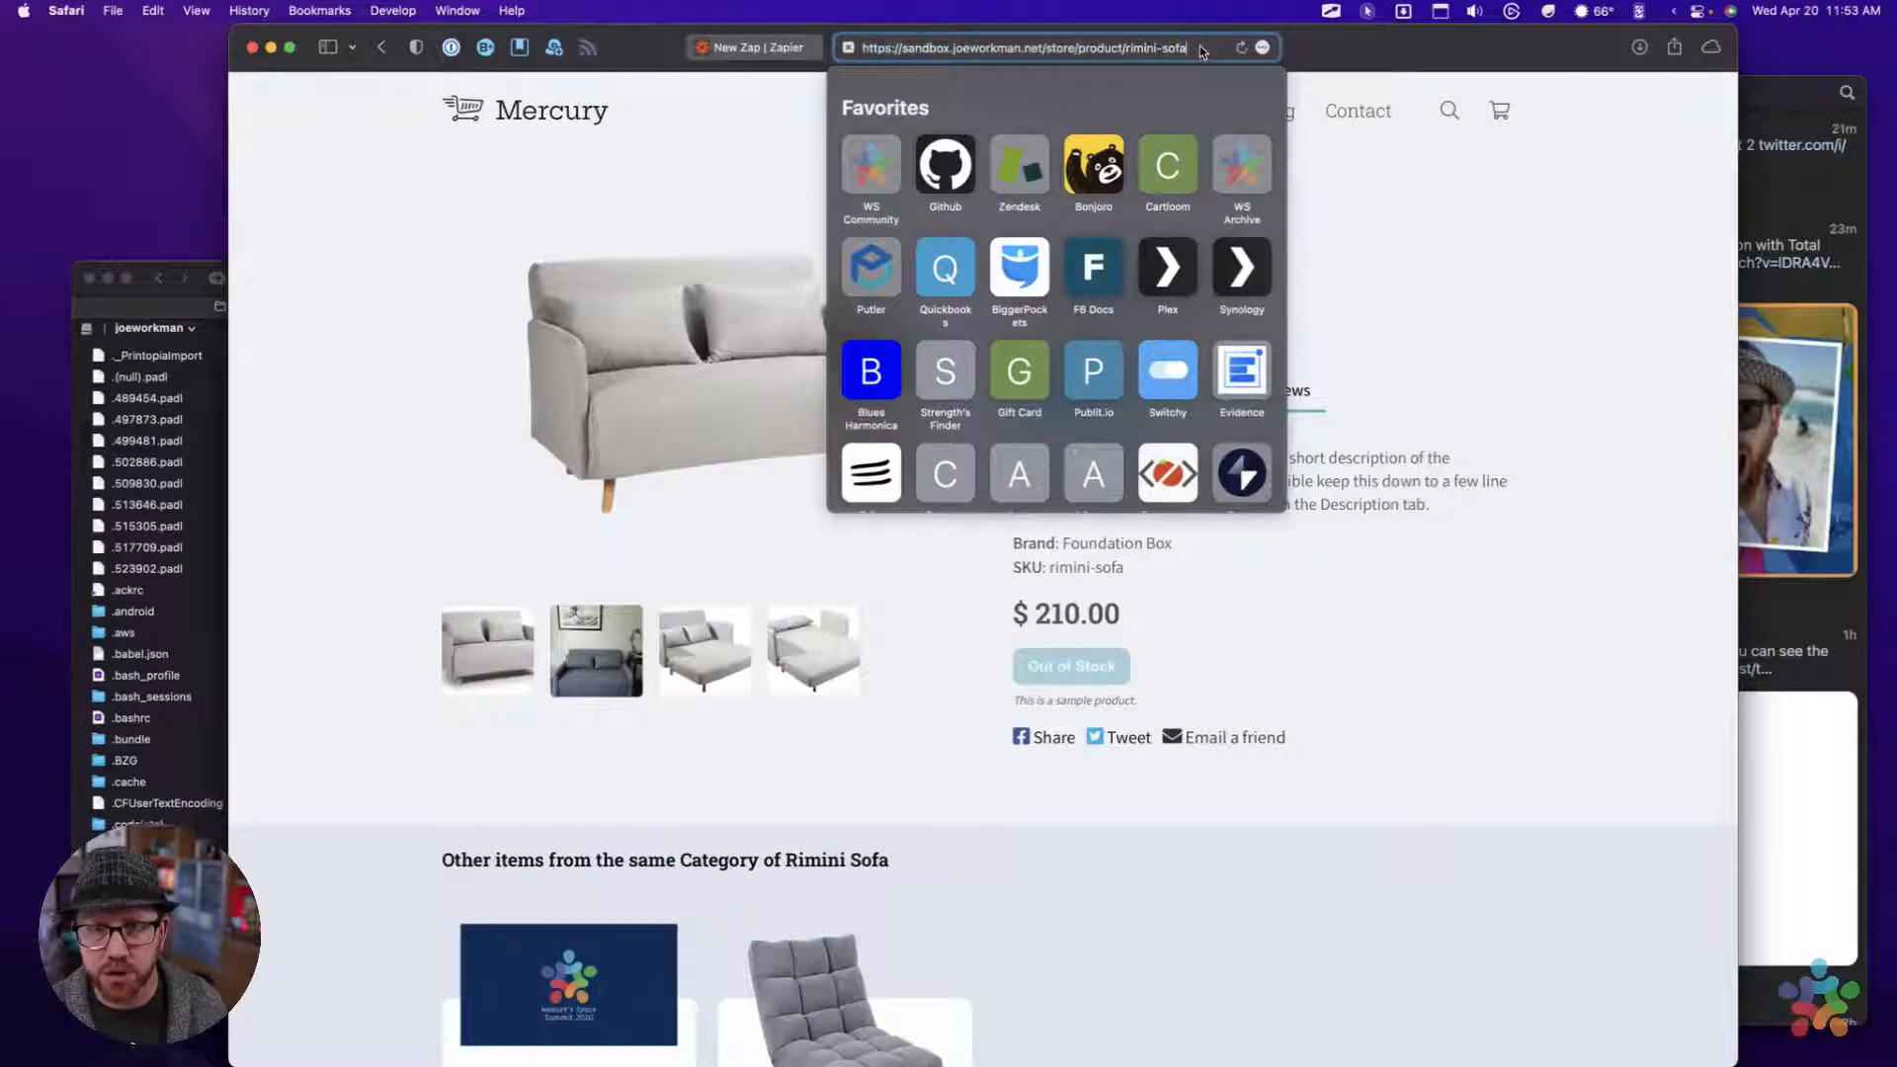
key(alt+Left)
key(alt+Left)
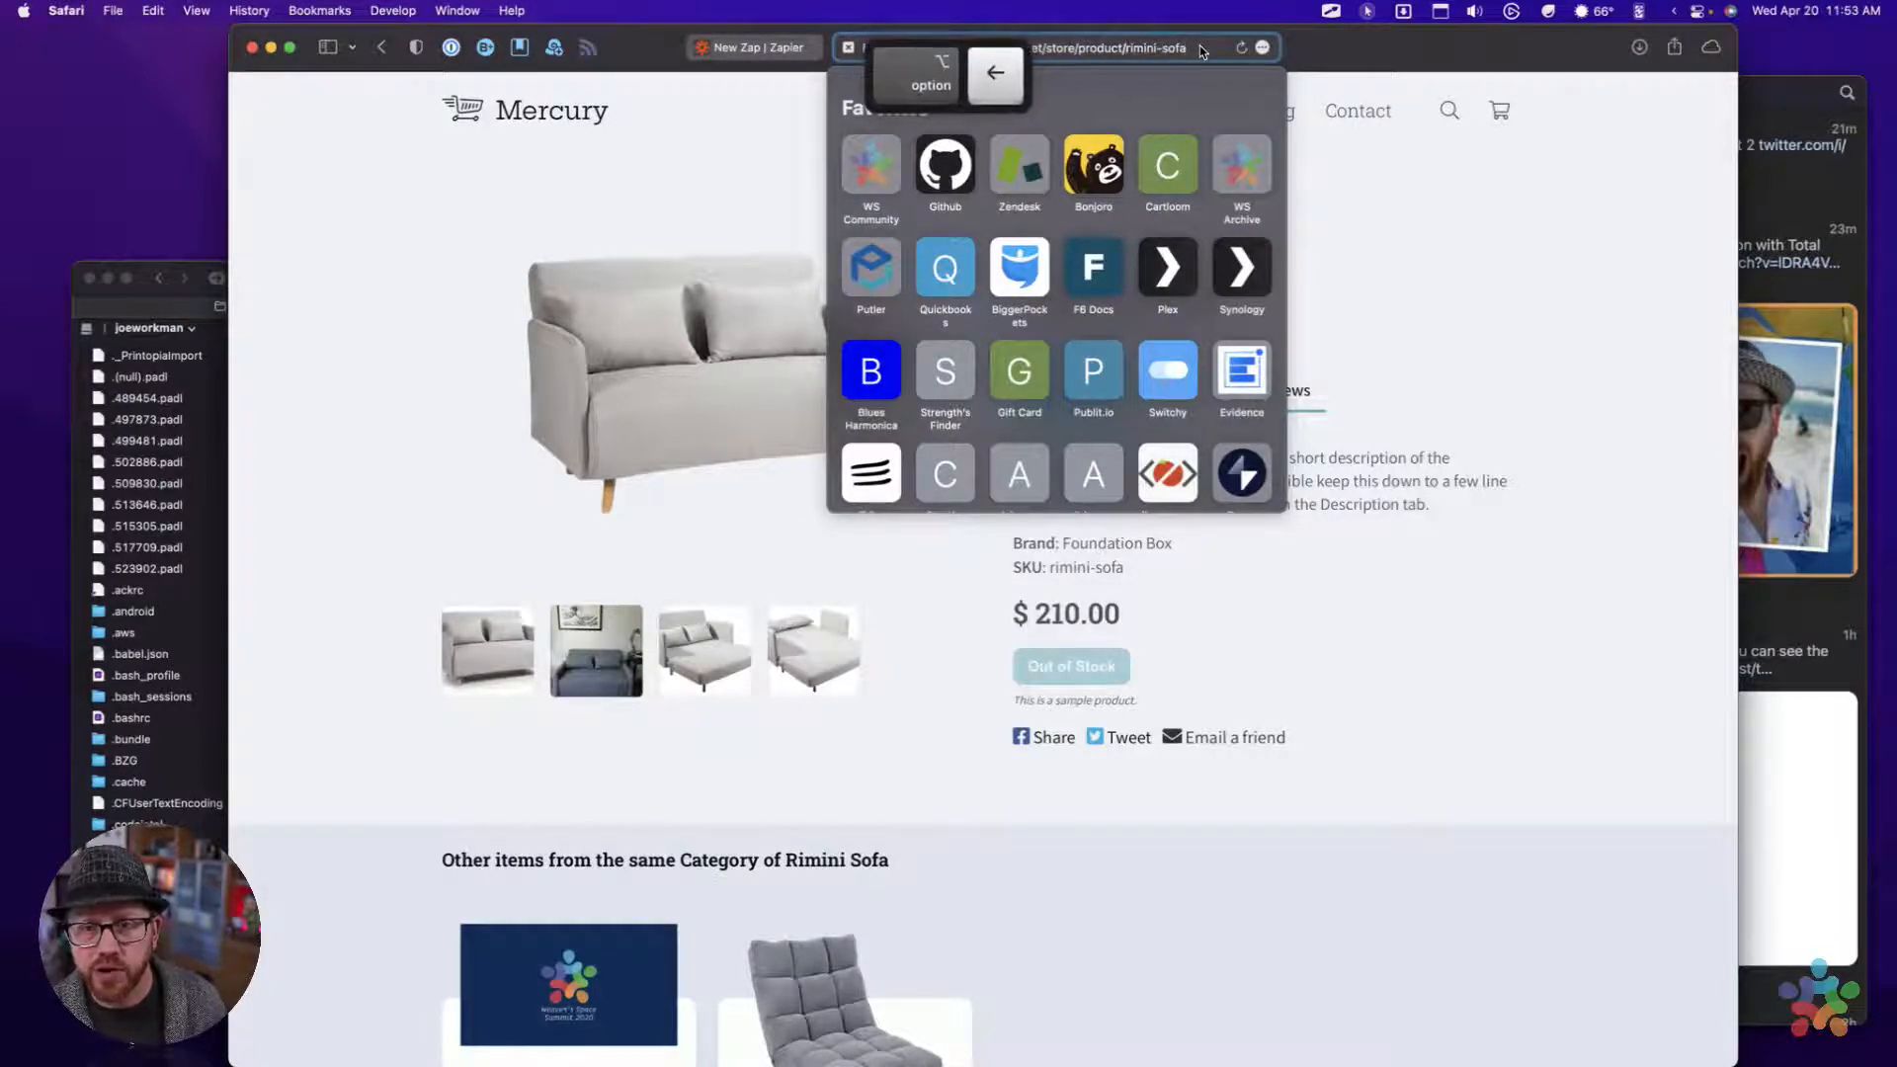
key(shift+super+Left)
key(super+c)
click(1203, 50)
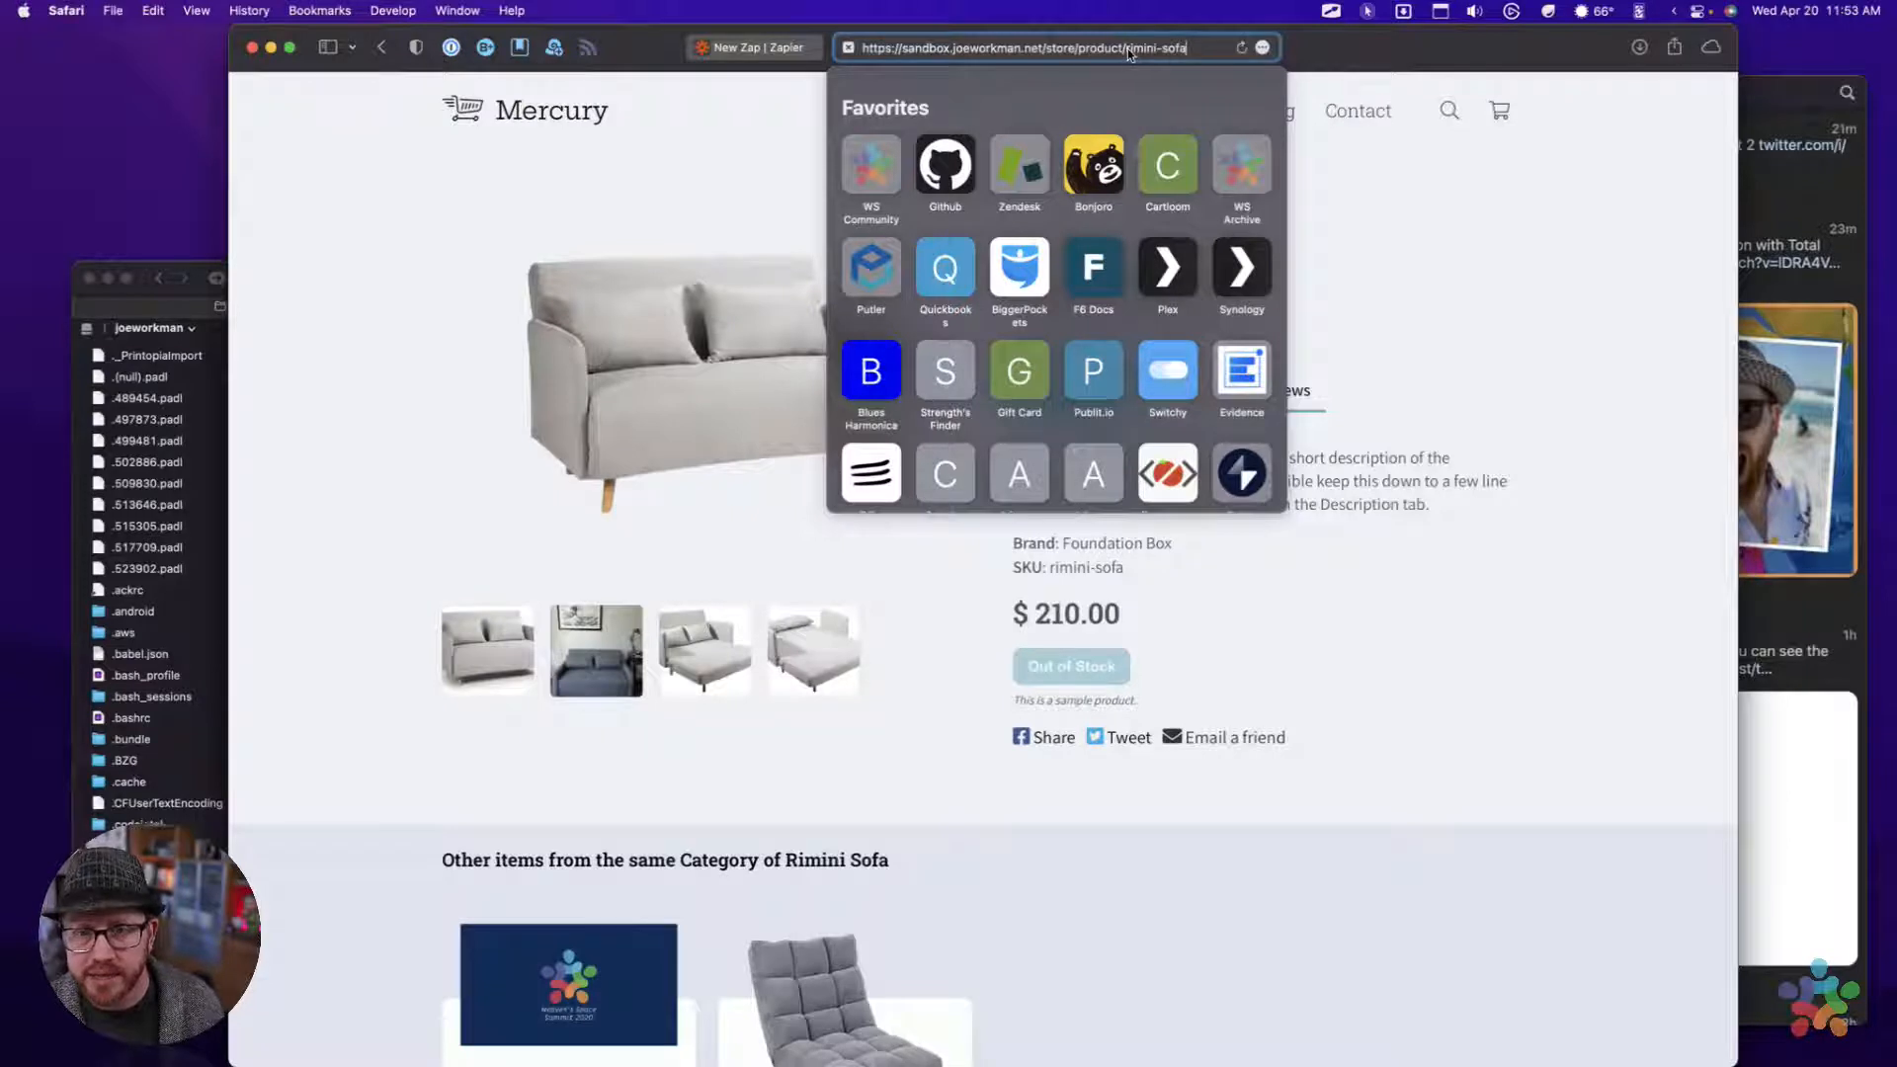
key(super+a)
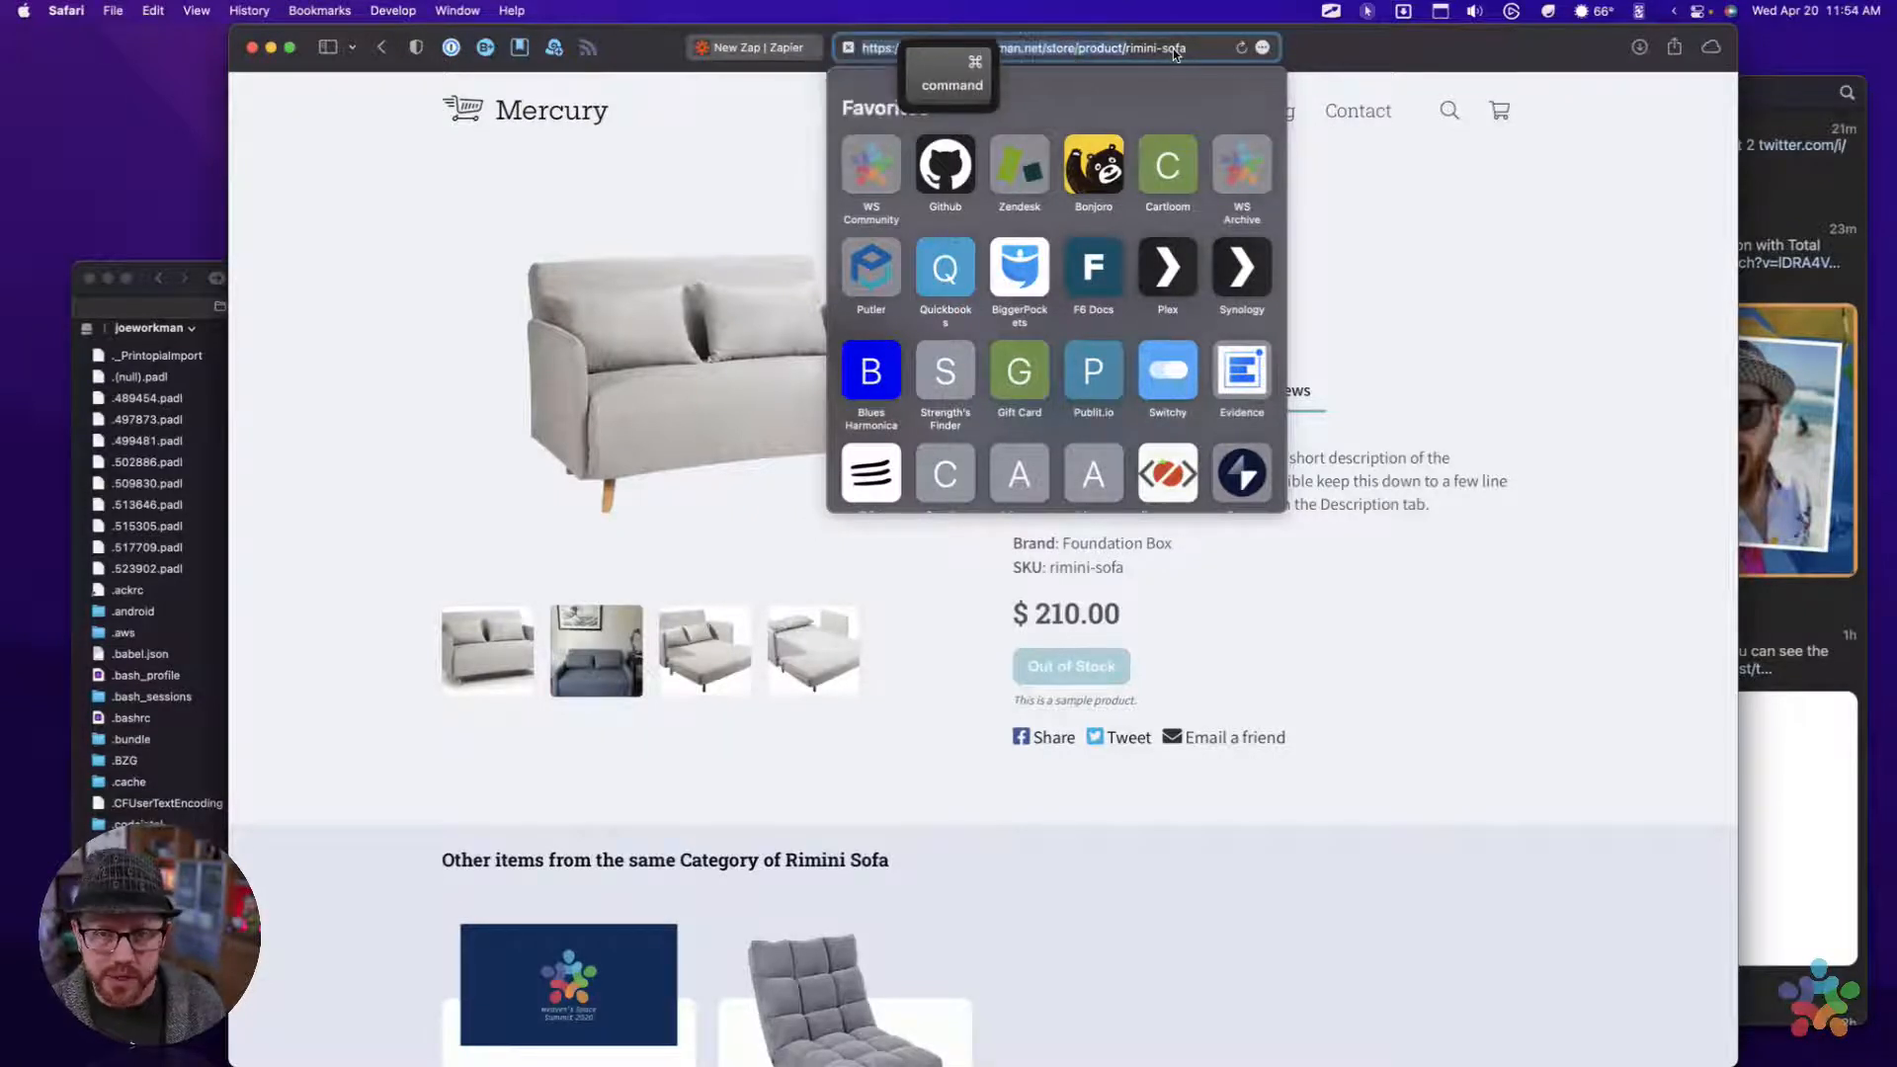
key(super+c)
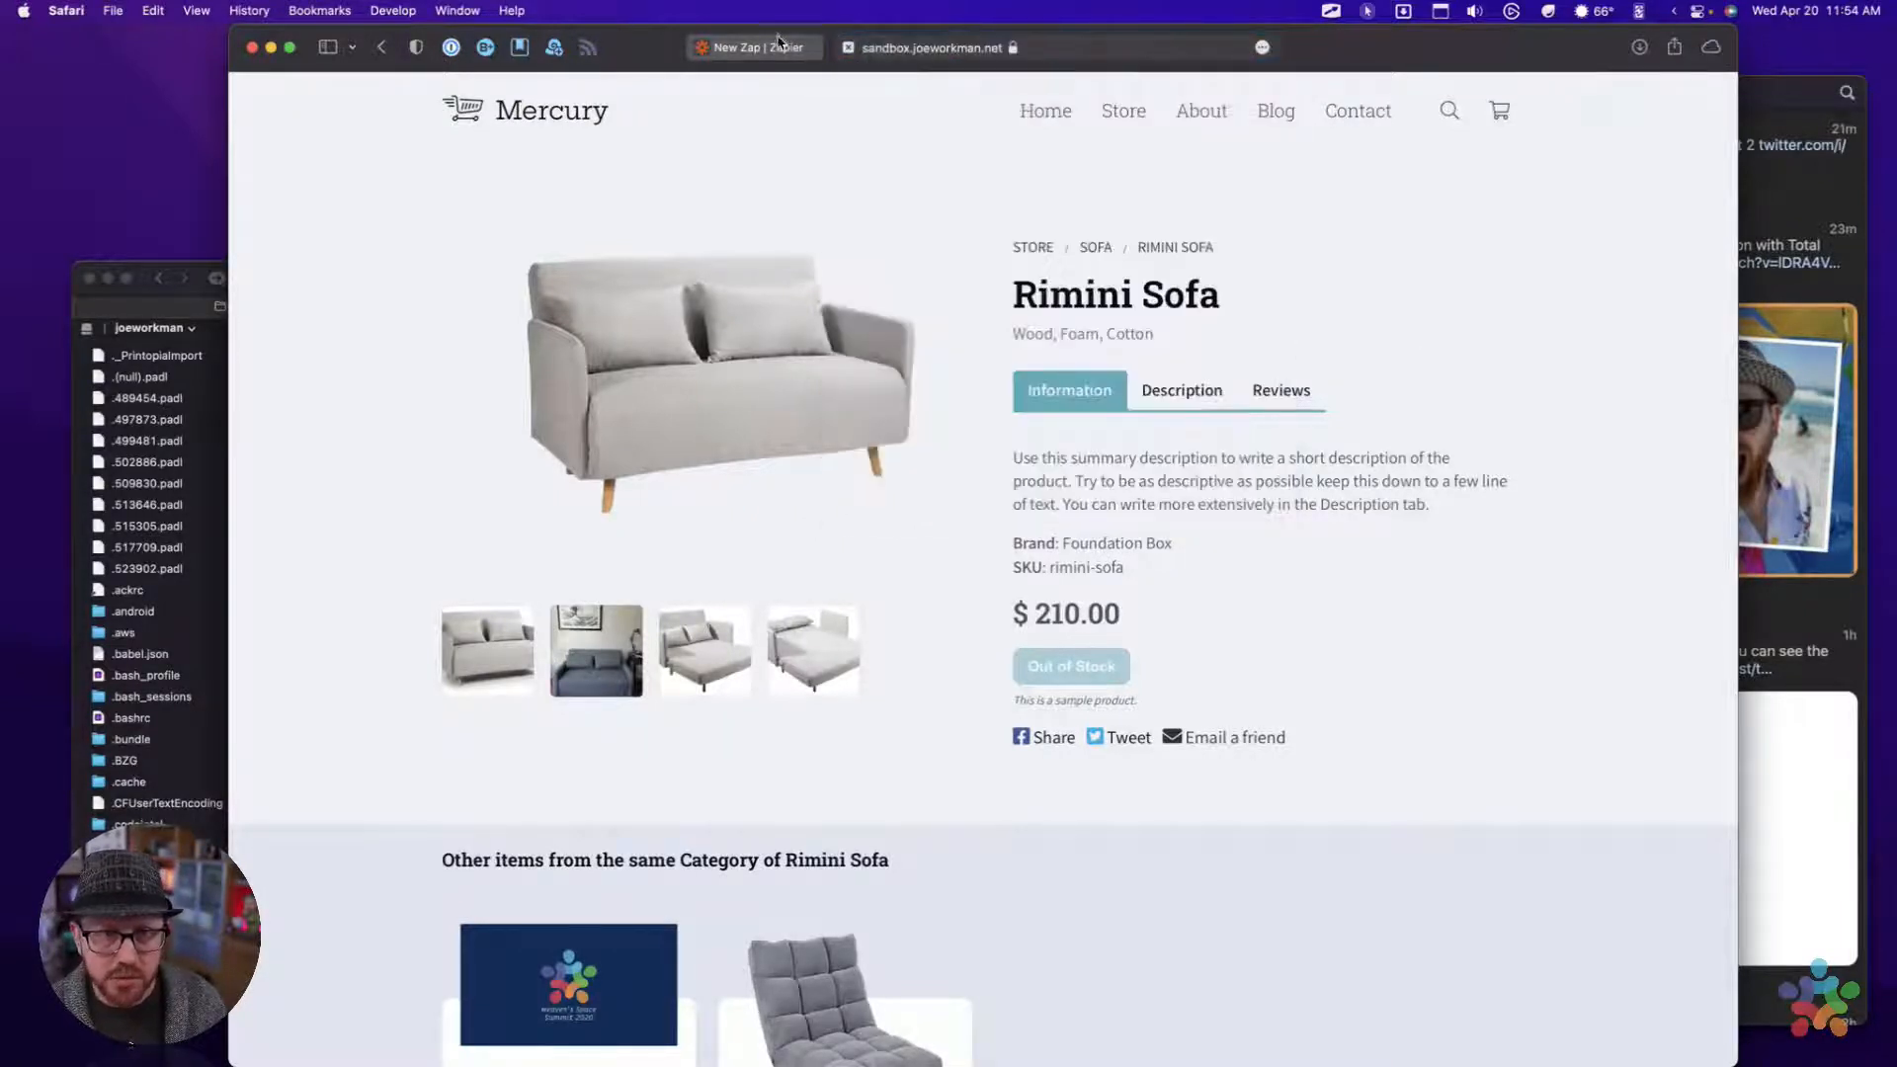
Return to the Zap editor and delete the Summary field from the end of the tweet message
click(775, 46)
scroll(889, 338, up, 10)
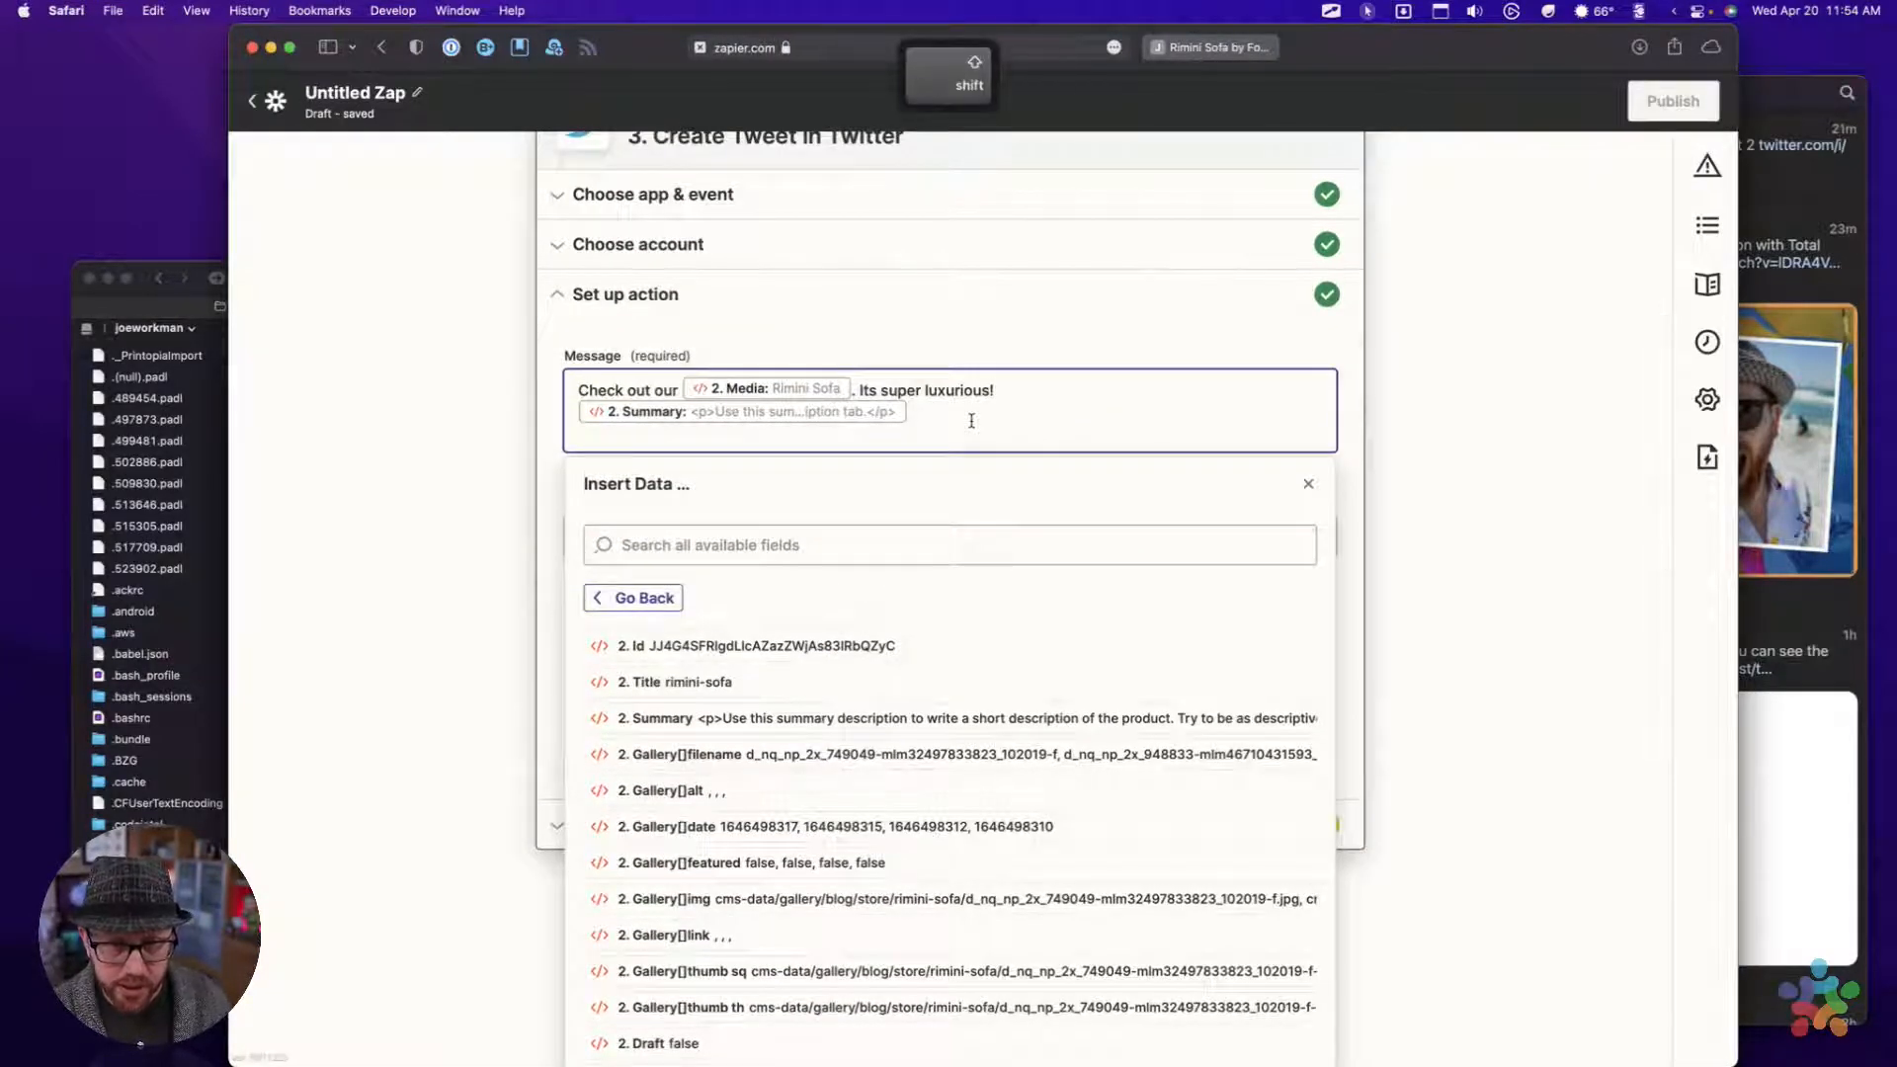
key(BackSpace)
key(BackSpace)
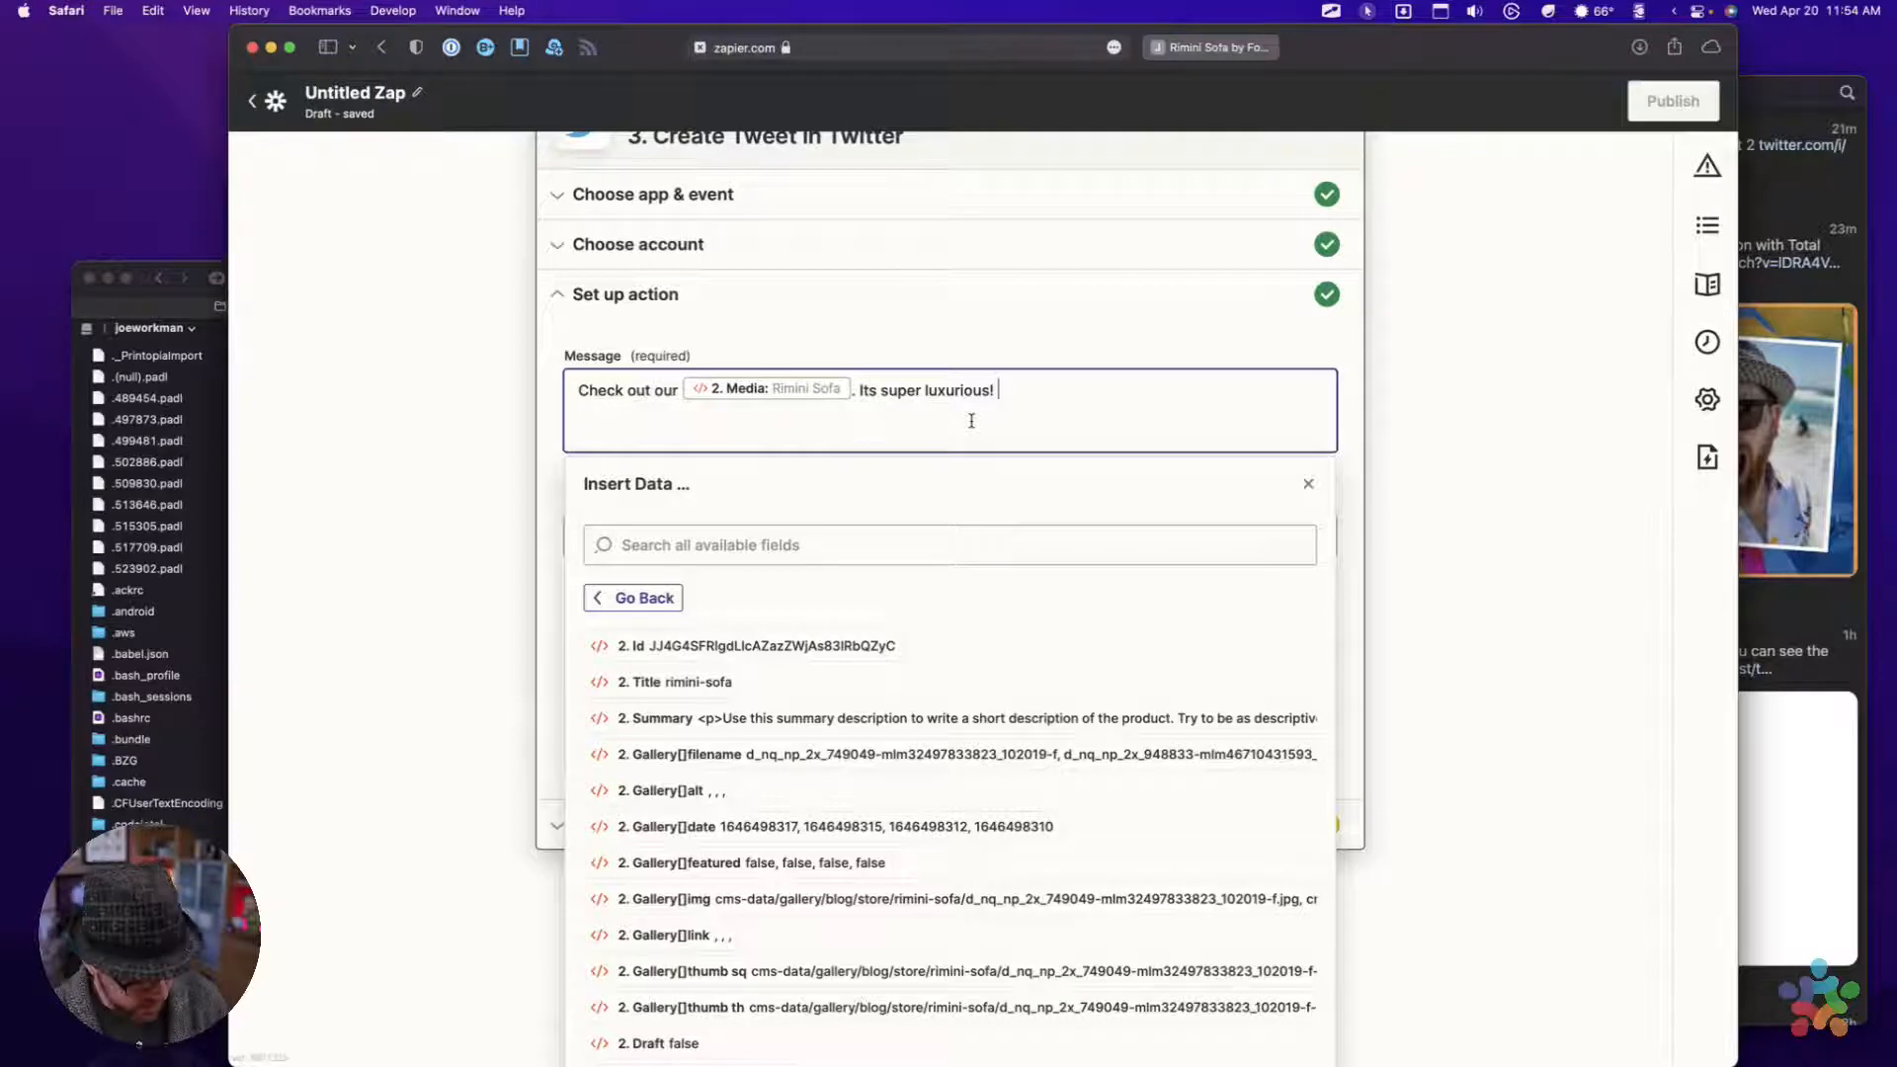
Append the copied "/store/product/" address and the Permalink field from Get Random Furniture to the end of the tweet message
key(super+v)
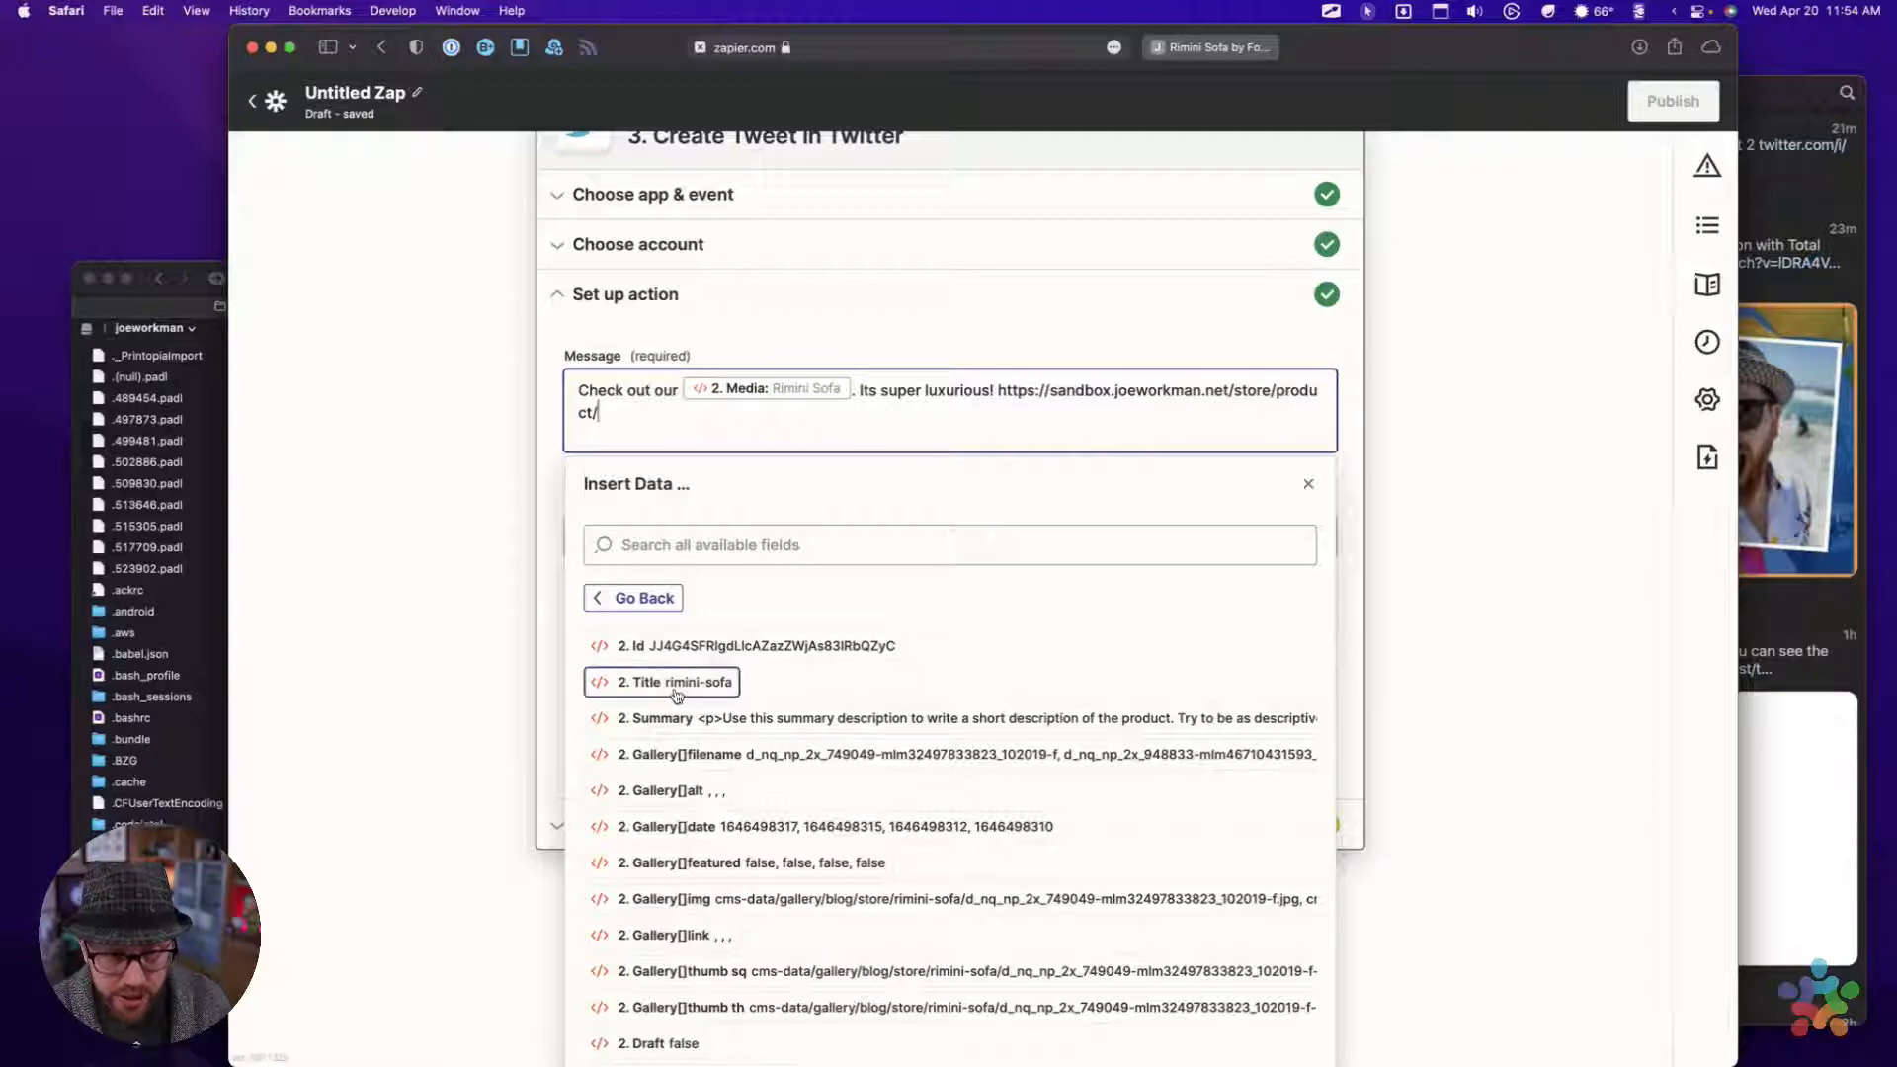
scroll(677, 691, down, 5)
scroll(677, 696, down, 5)
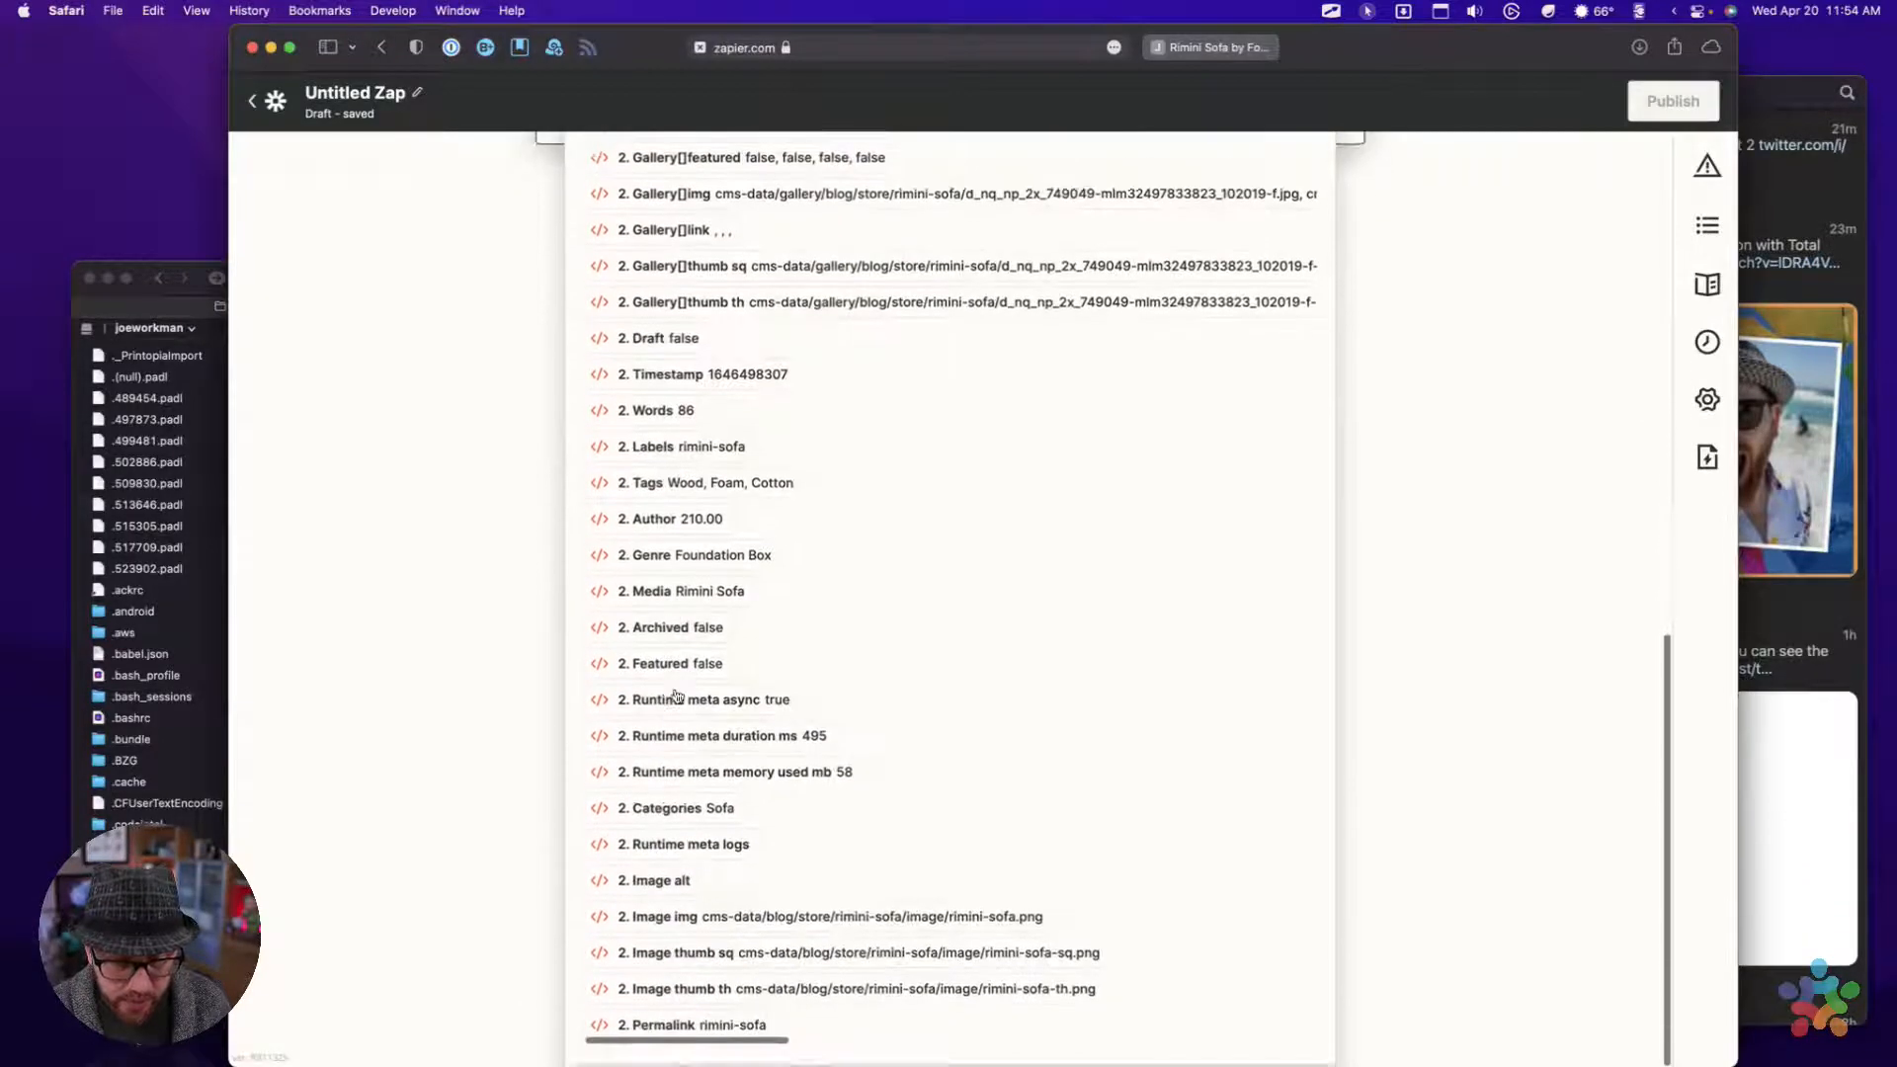
click(691, 1028)
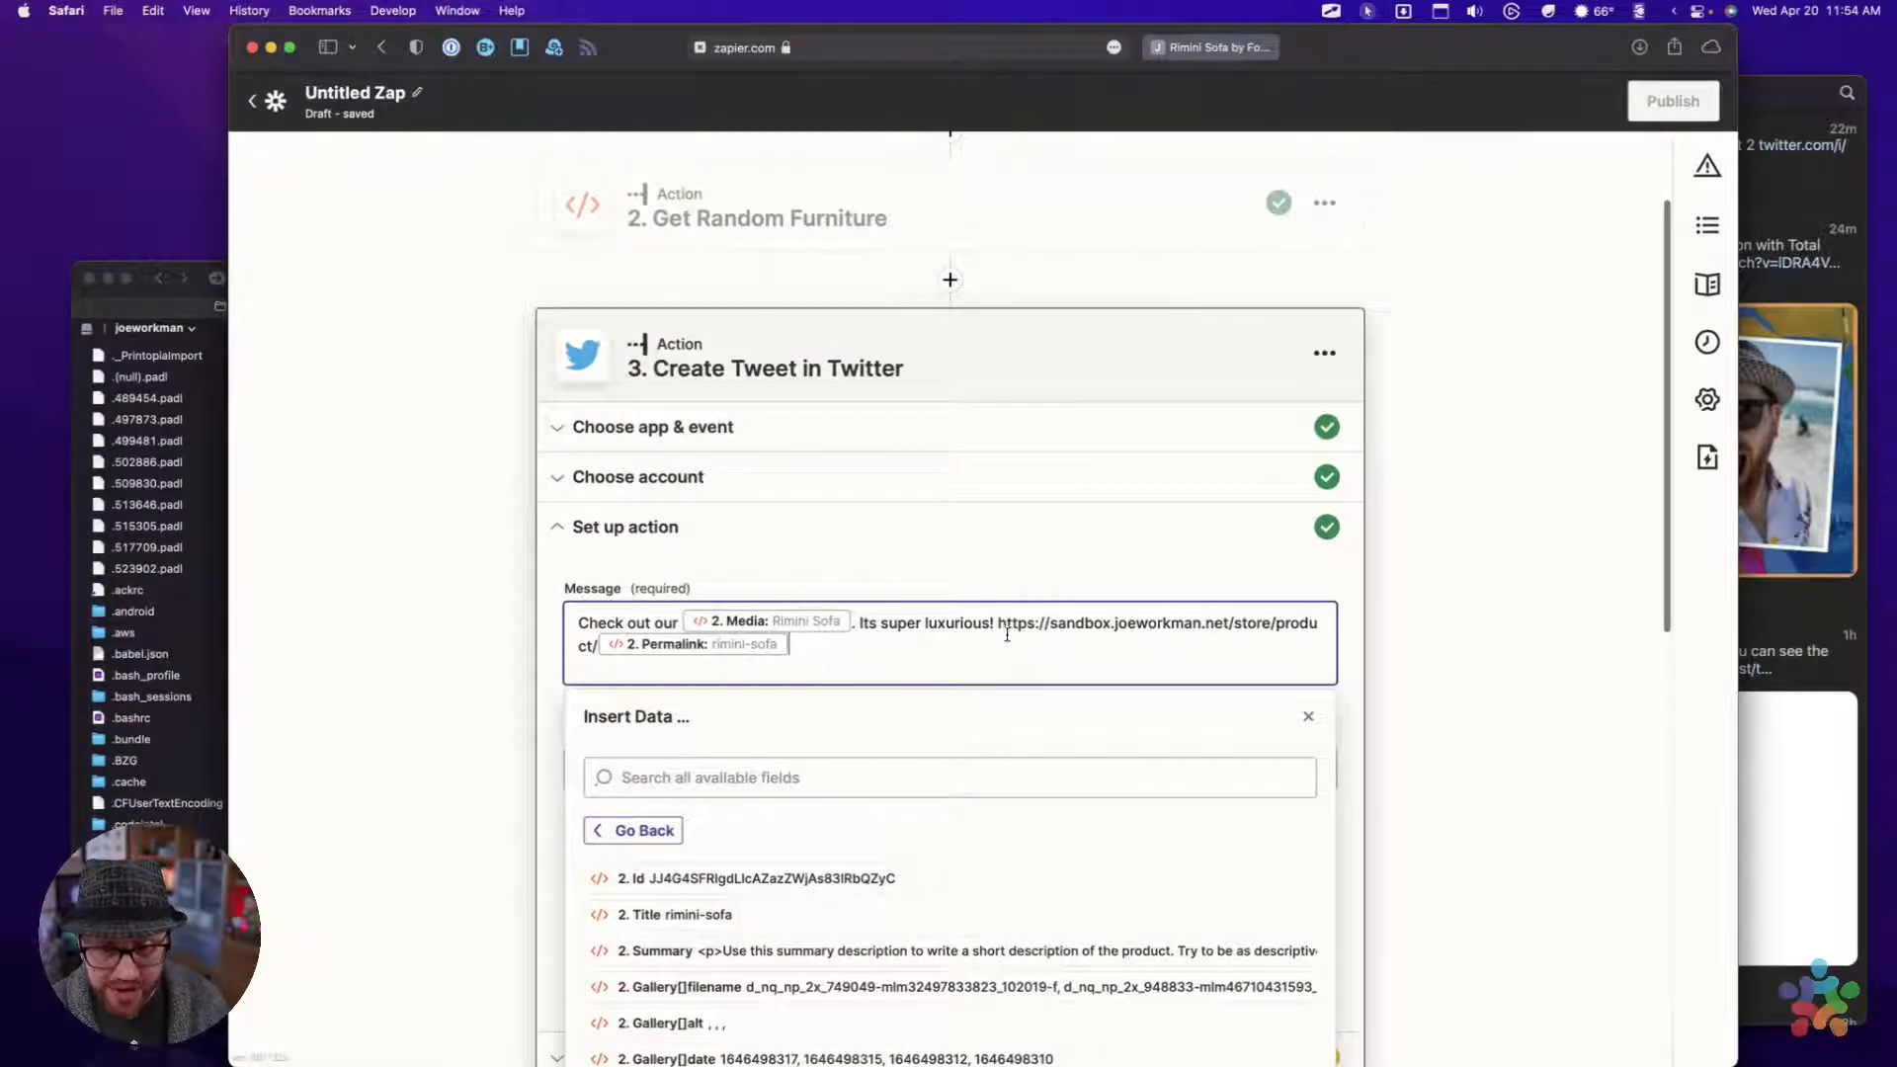
drag(999, 632, 1000, 667)
click(1000, 667)
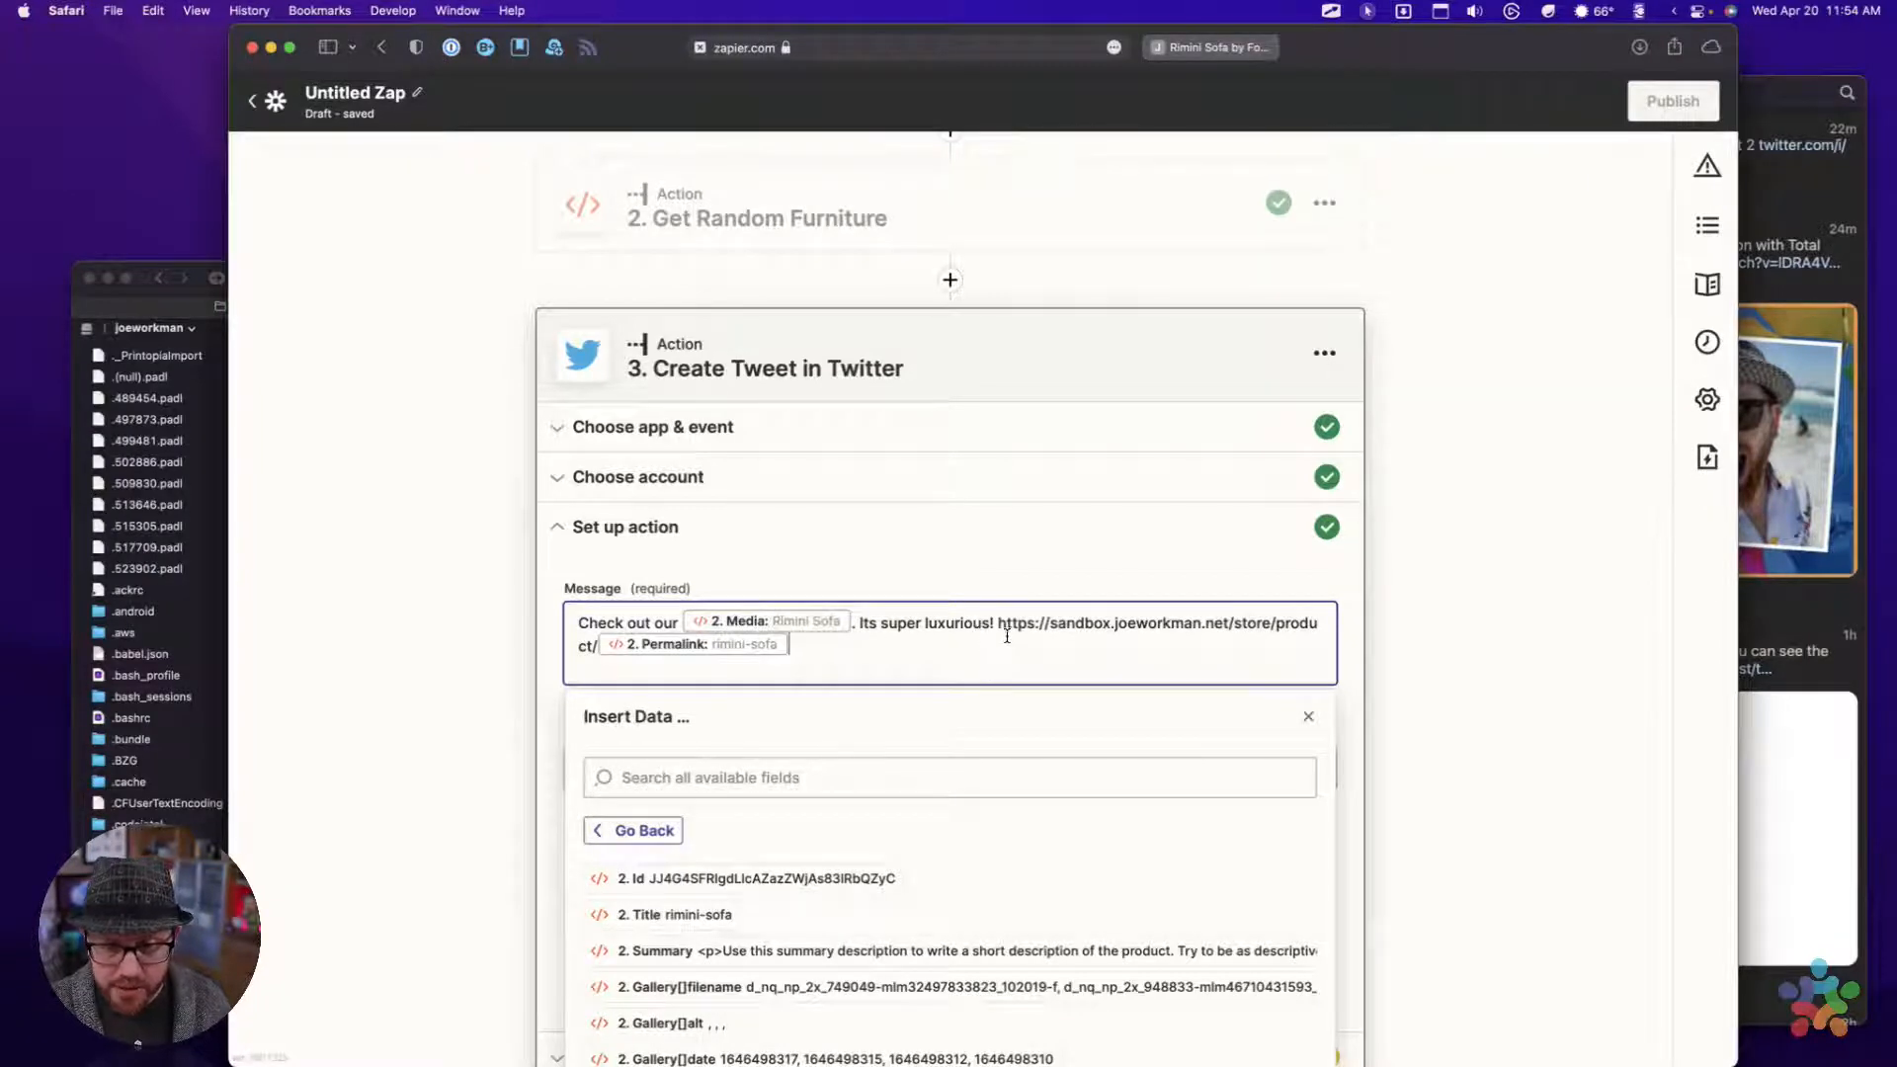
drag(999, 624, 999, 660)
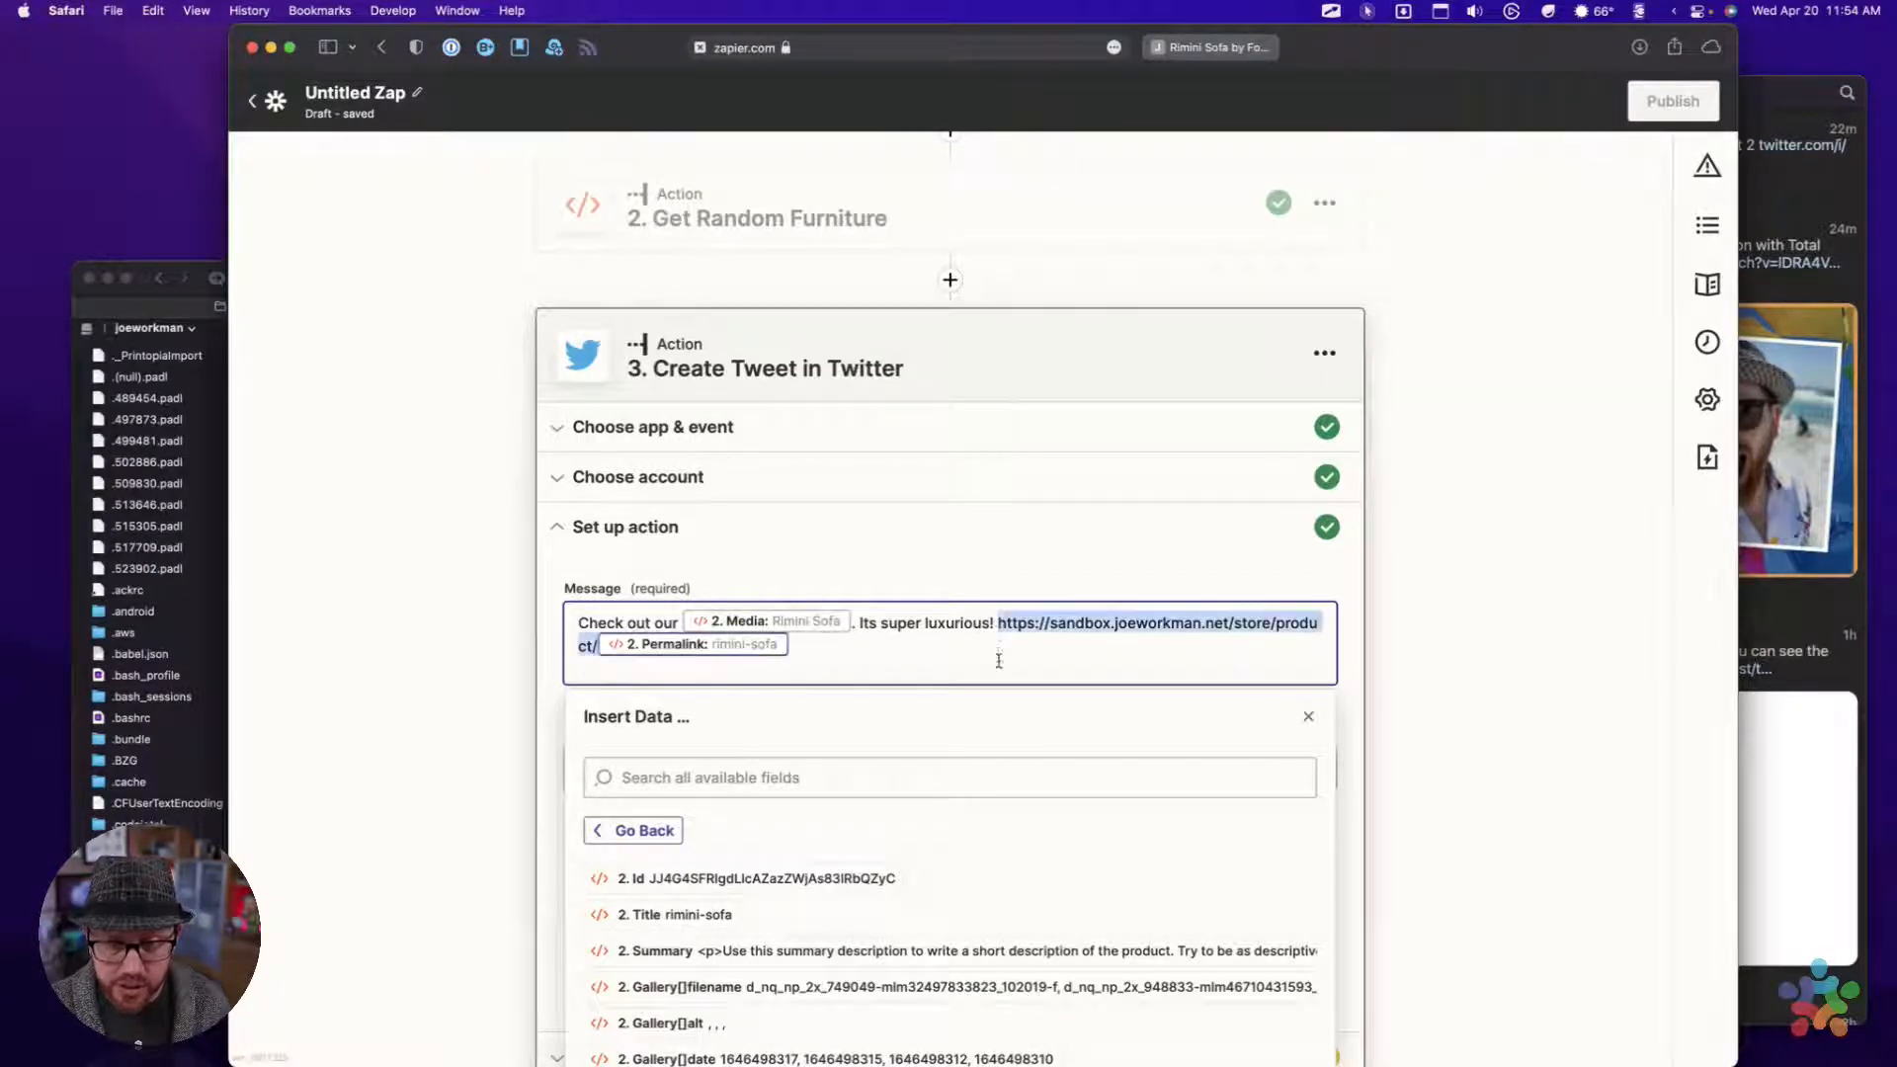
click(1308, 716)
Look through all Get Random Furniture fields offered for the Image, Video or GIF field to locate the main image path
click(641, 772)
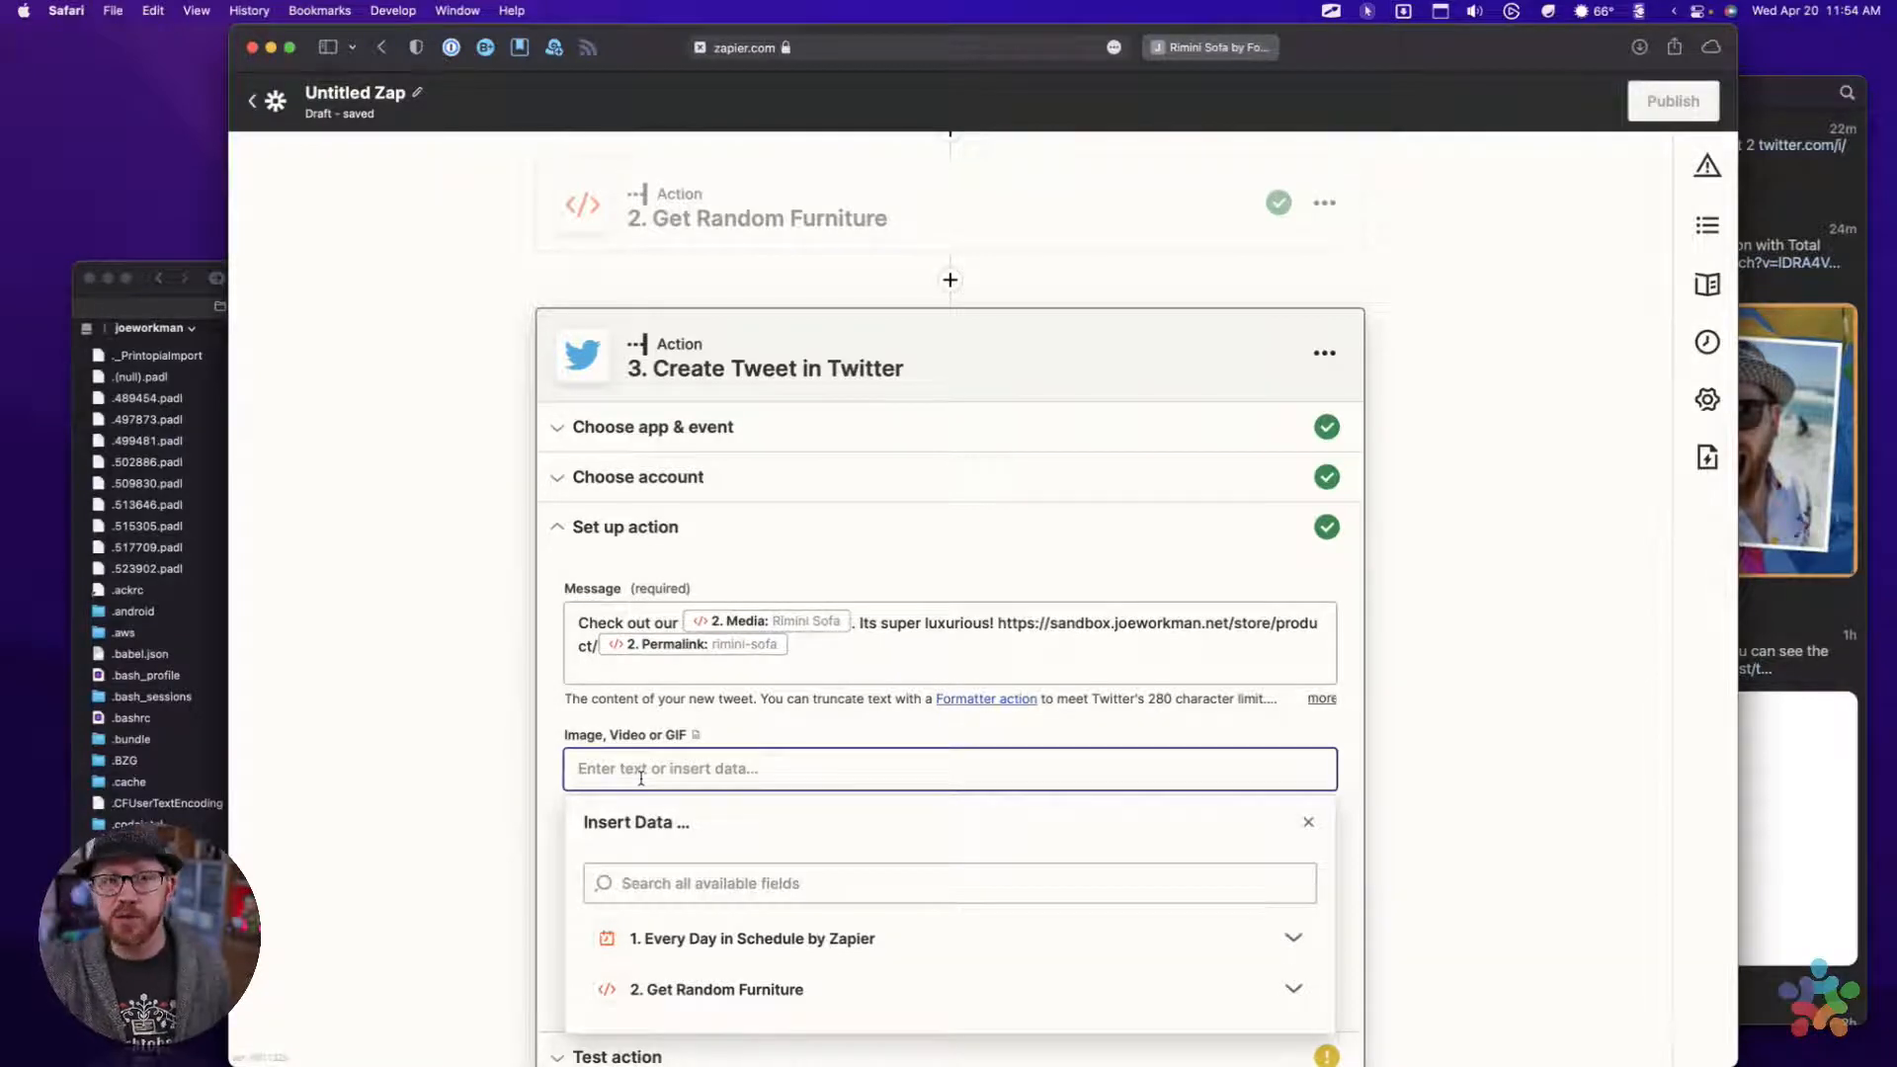
click(702, 988)
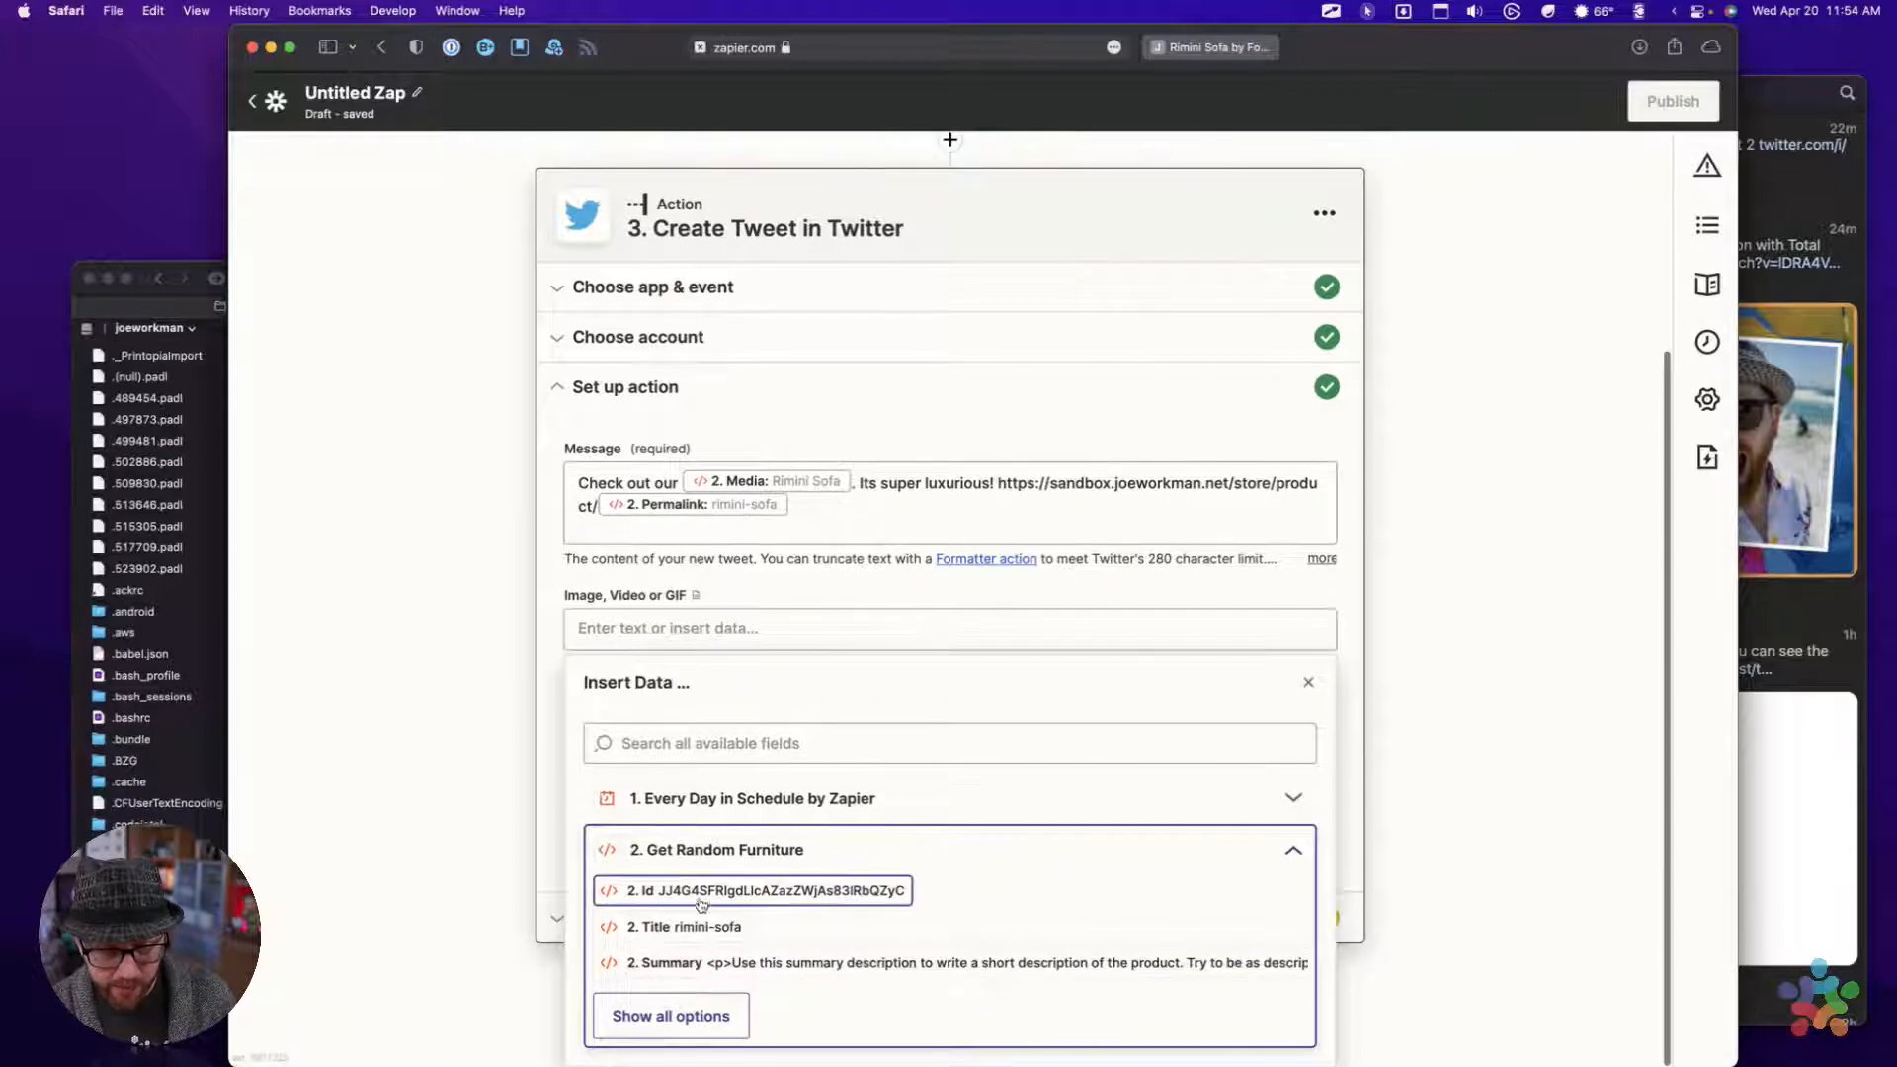
click(671, 1007)
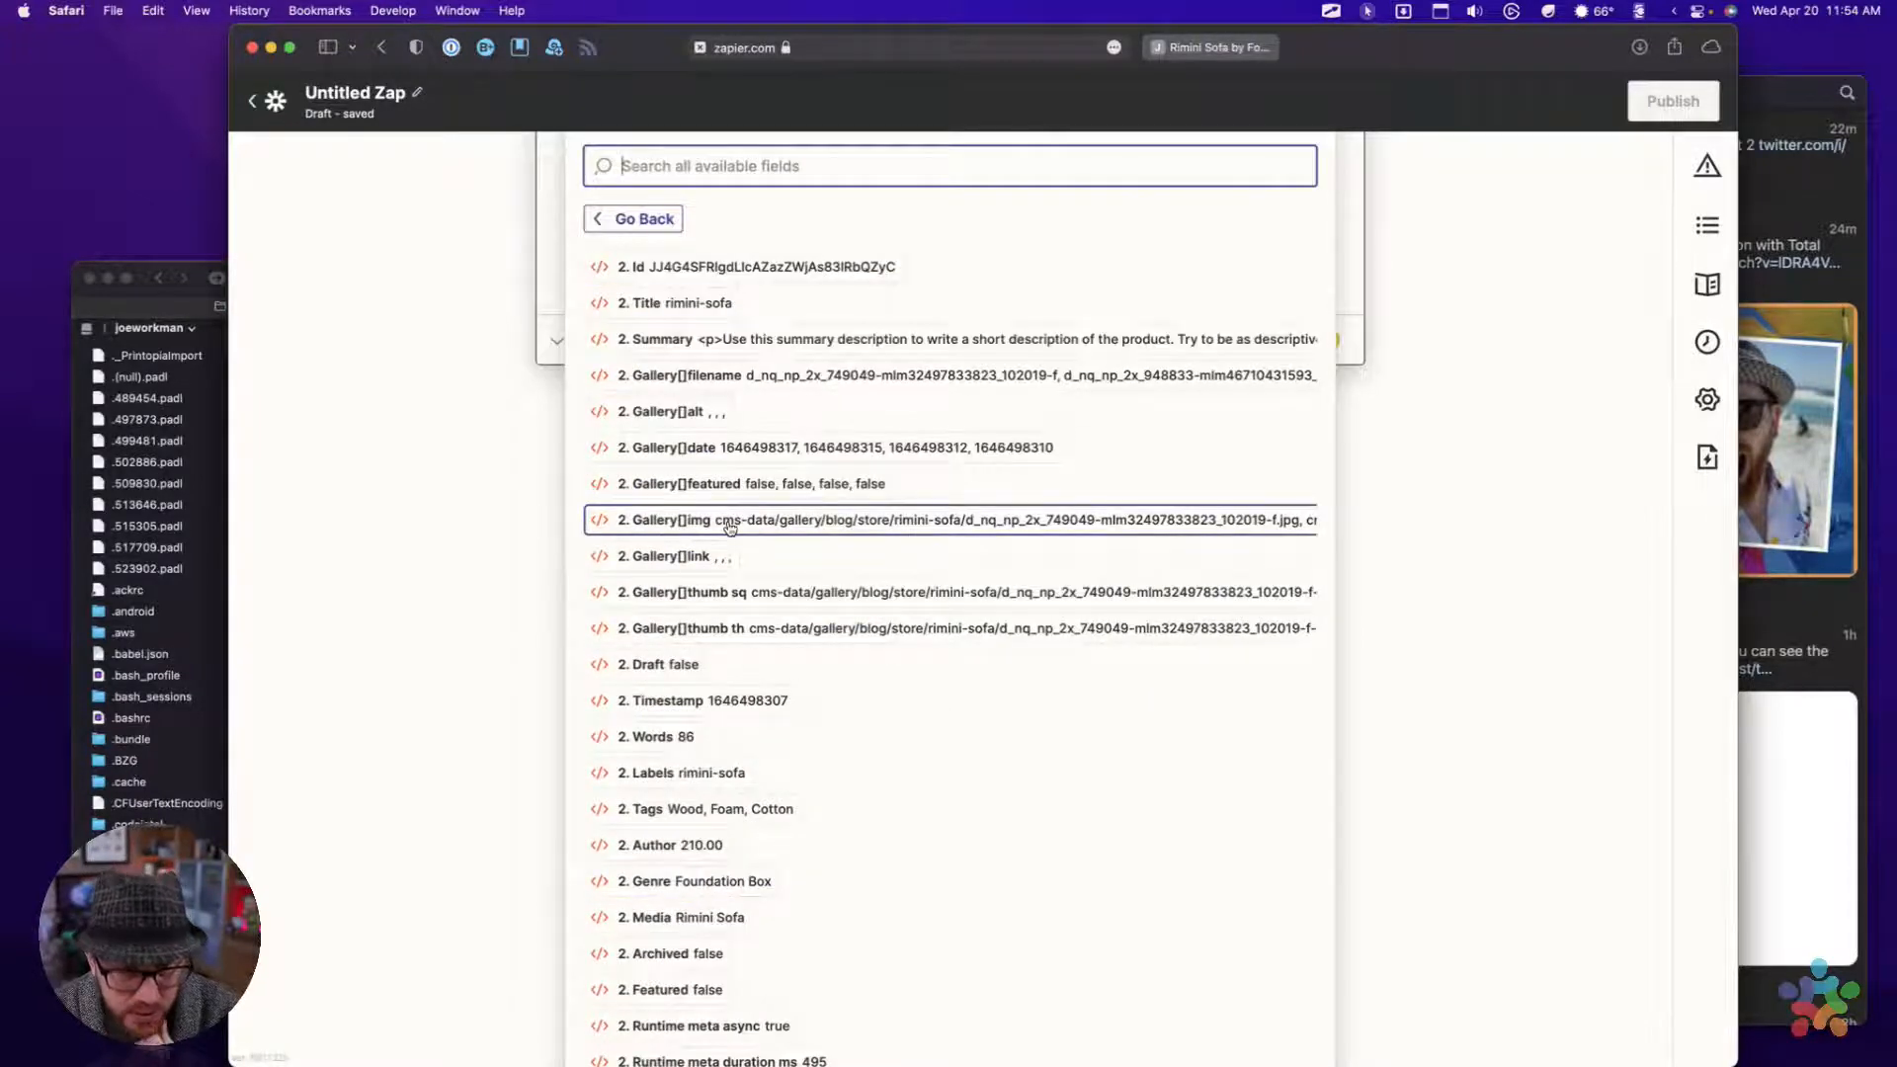
scroll(710, 642, down, 3)
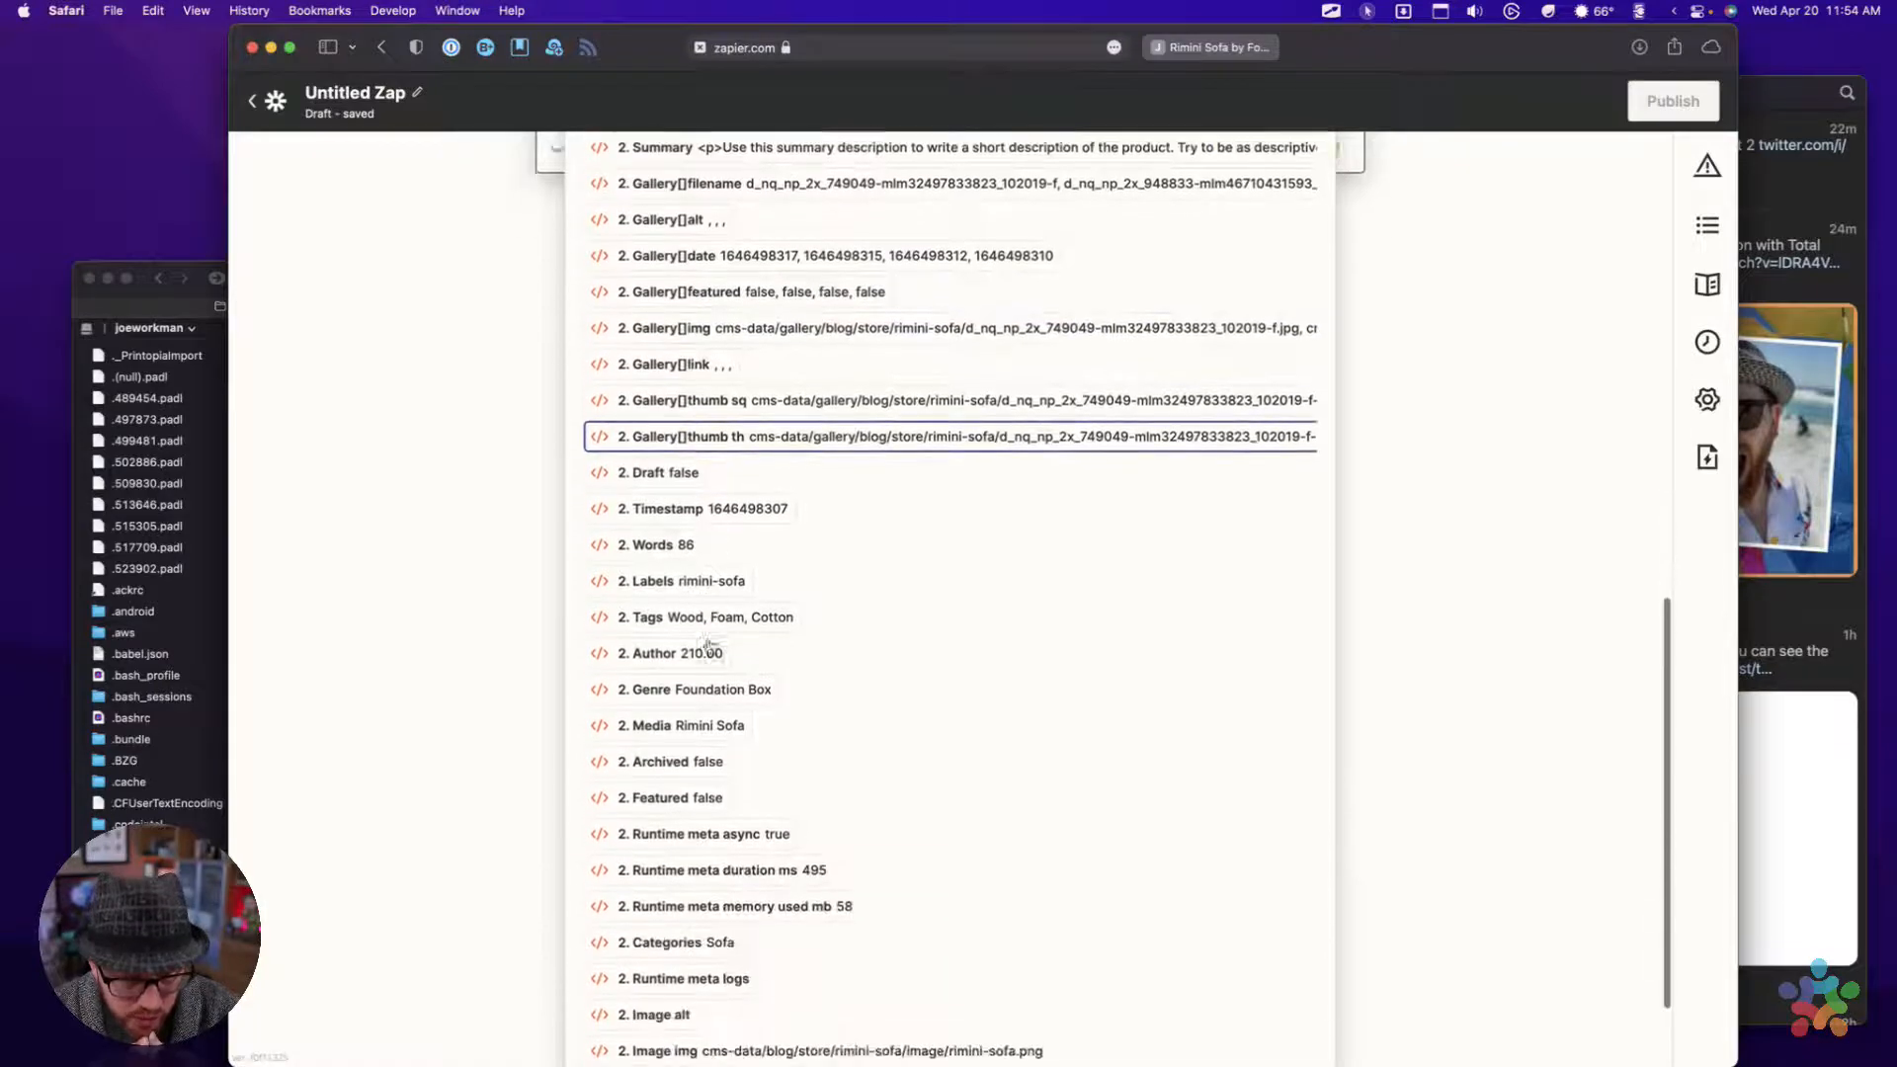
scroll(709, 642, down, 2)
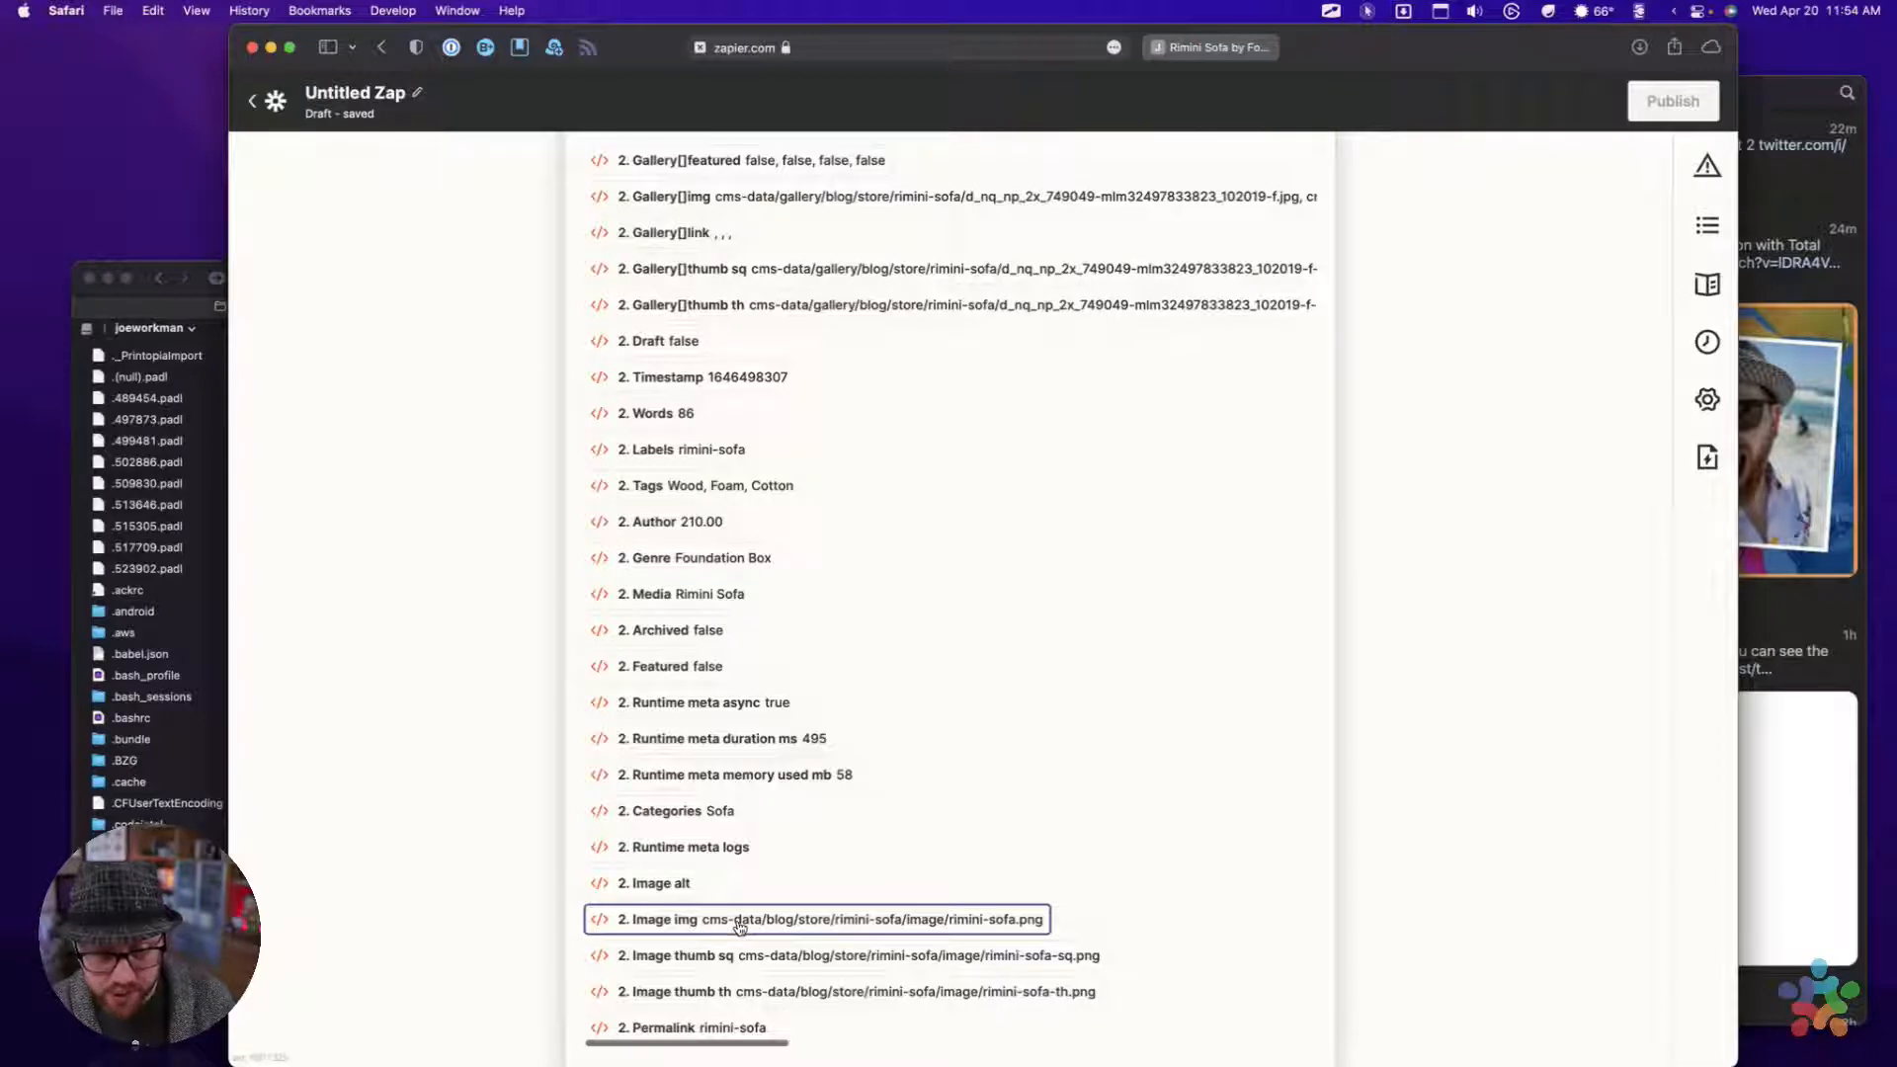
scroll(869, 305, up, 7)
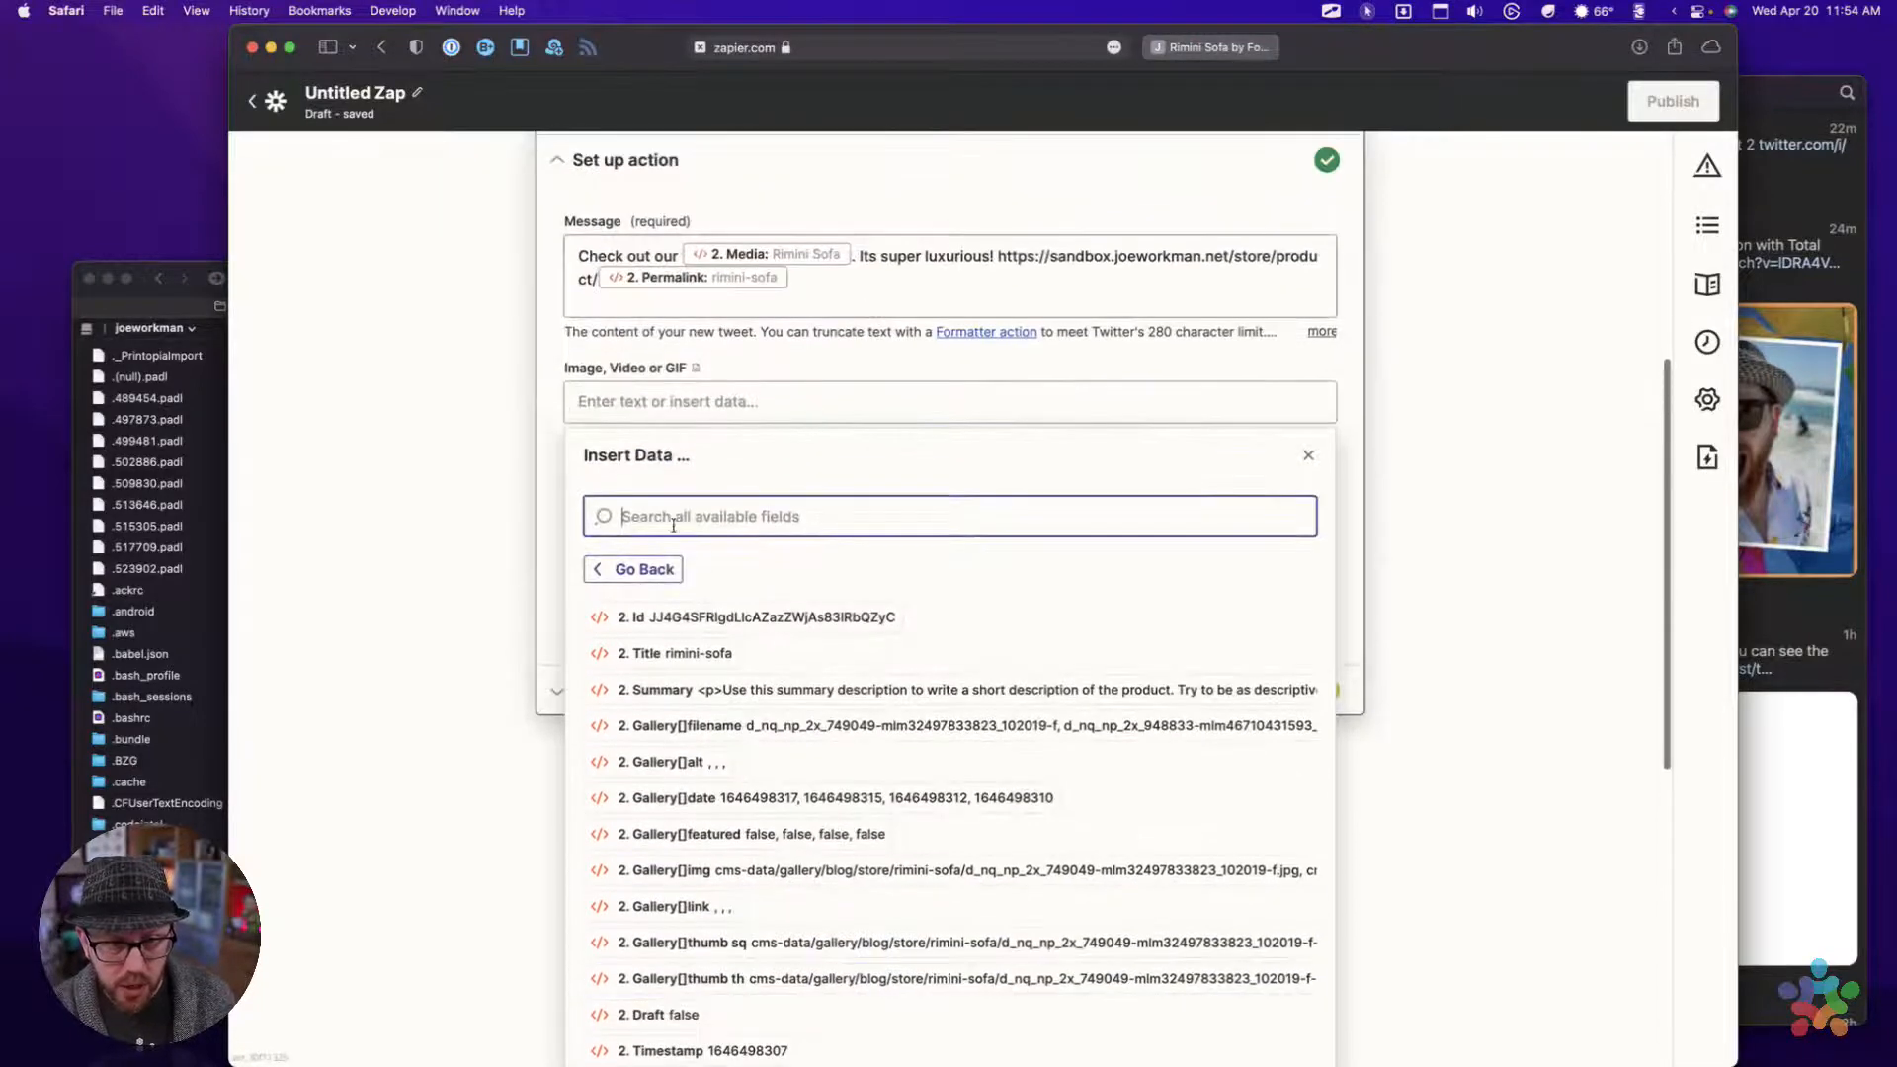
key(alt+super+space)
key(Down)
key(Return)
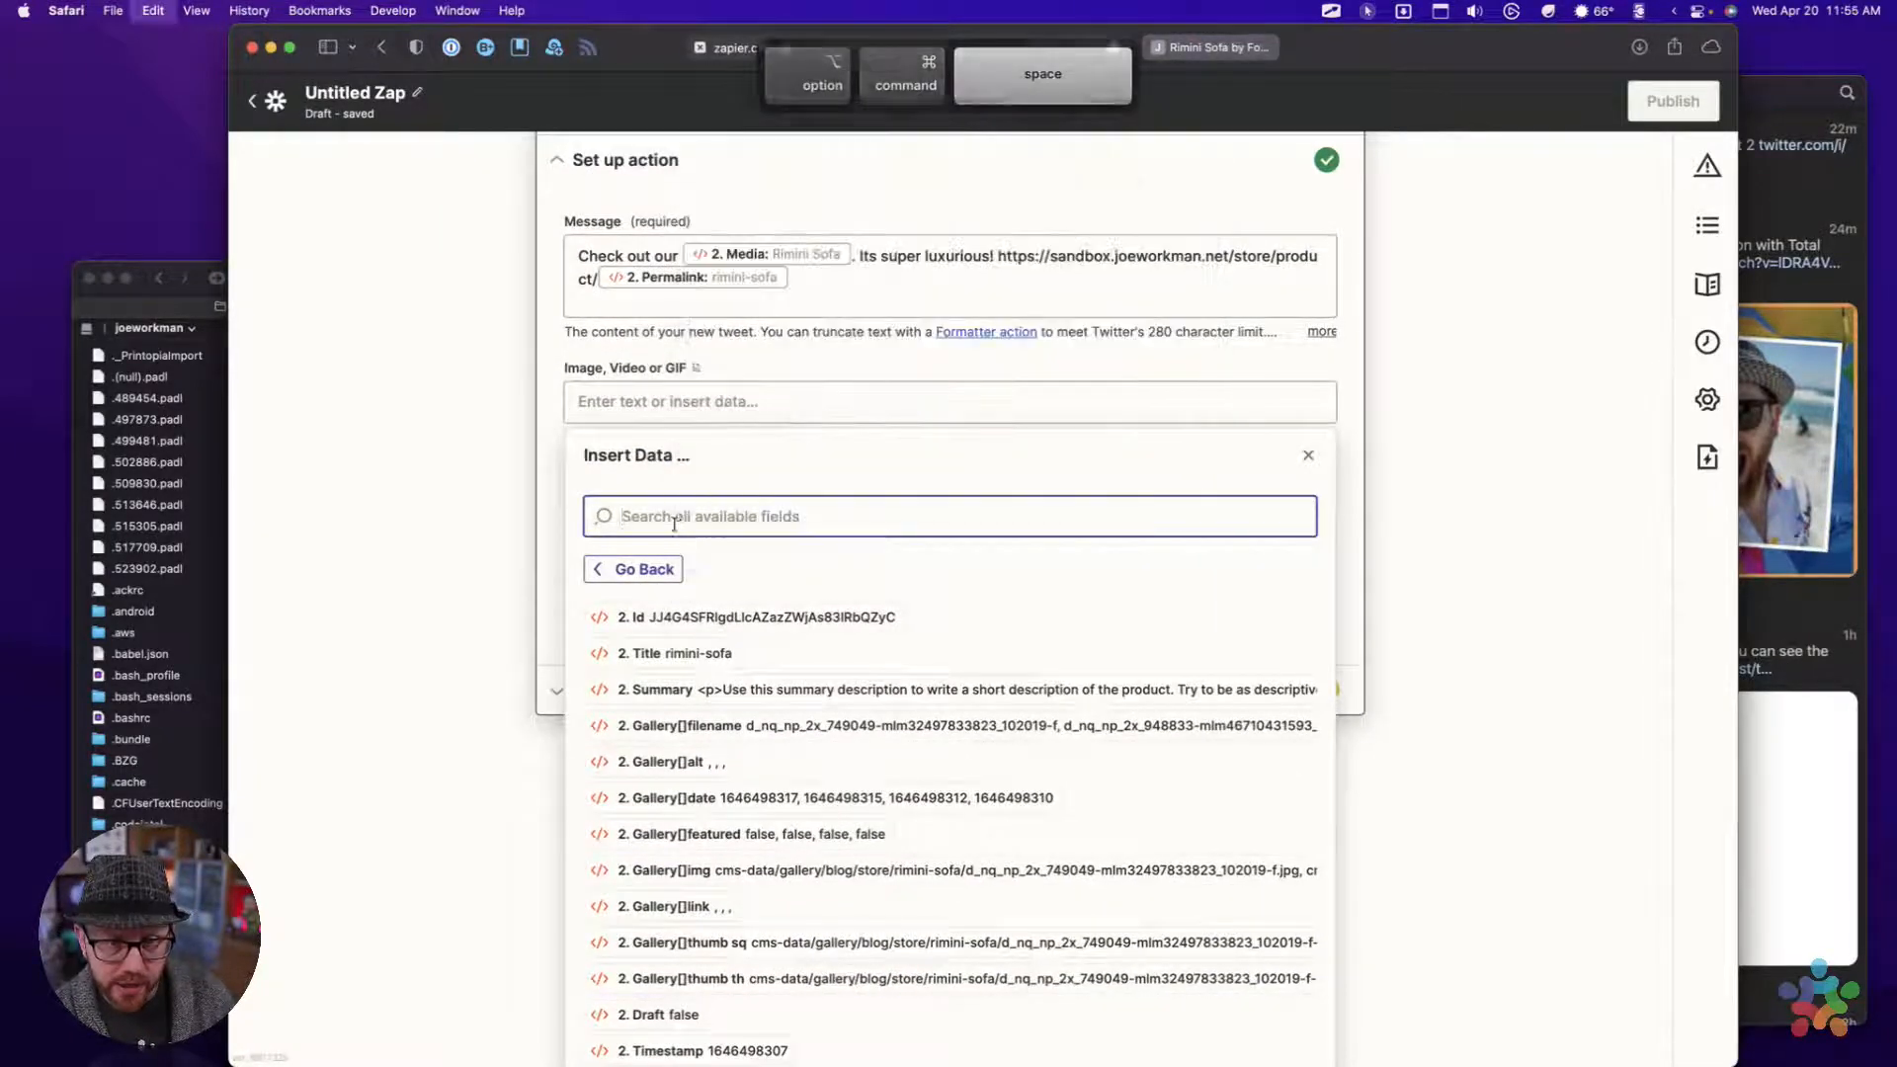
key(shift+alt+Left)
key(shift+alt+Left)
key(shift+alt+Left)
key(shift+alt+Left)
key(shift+alt+Left)
key(shift+alt+Left)
key(shift+alt+Right)
key(shift+alt+Right)
key(shift+alt+Right)
key(shift+alt+Right)
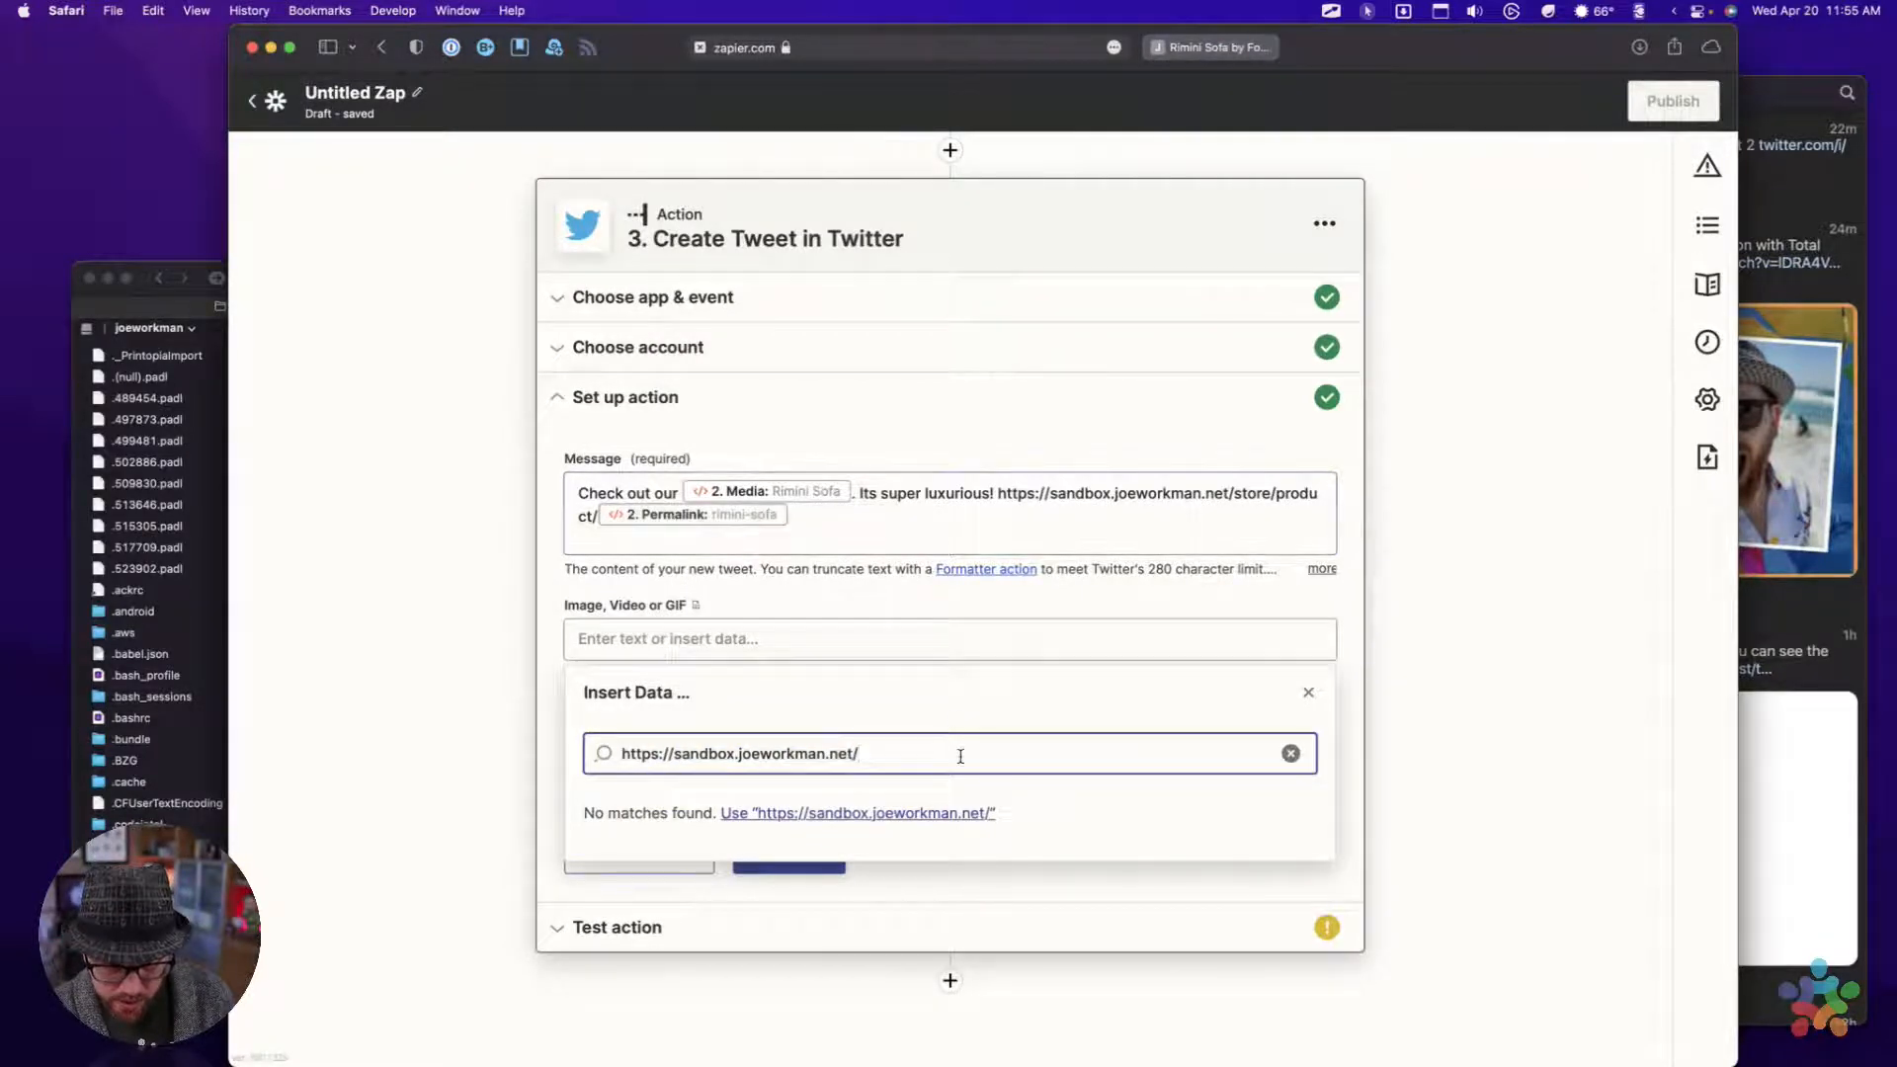
triple_click(890, 753)
key(BackSpace)
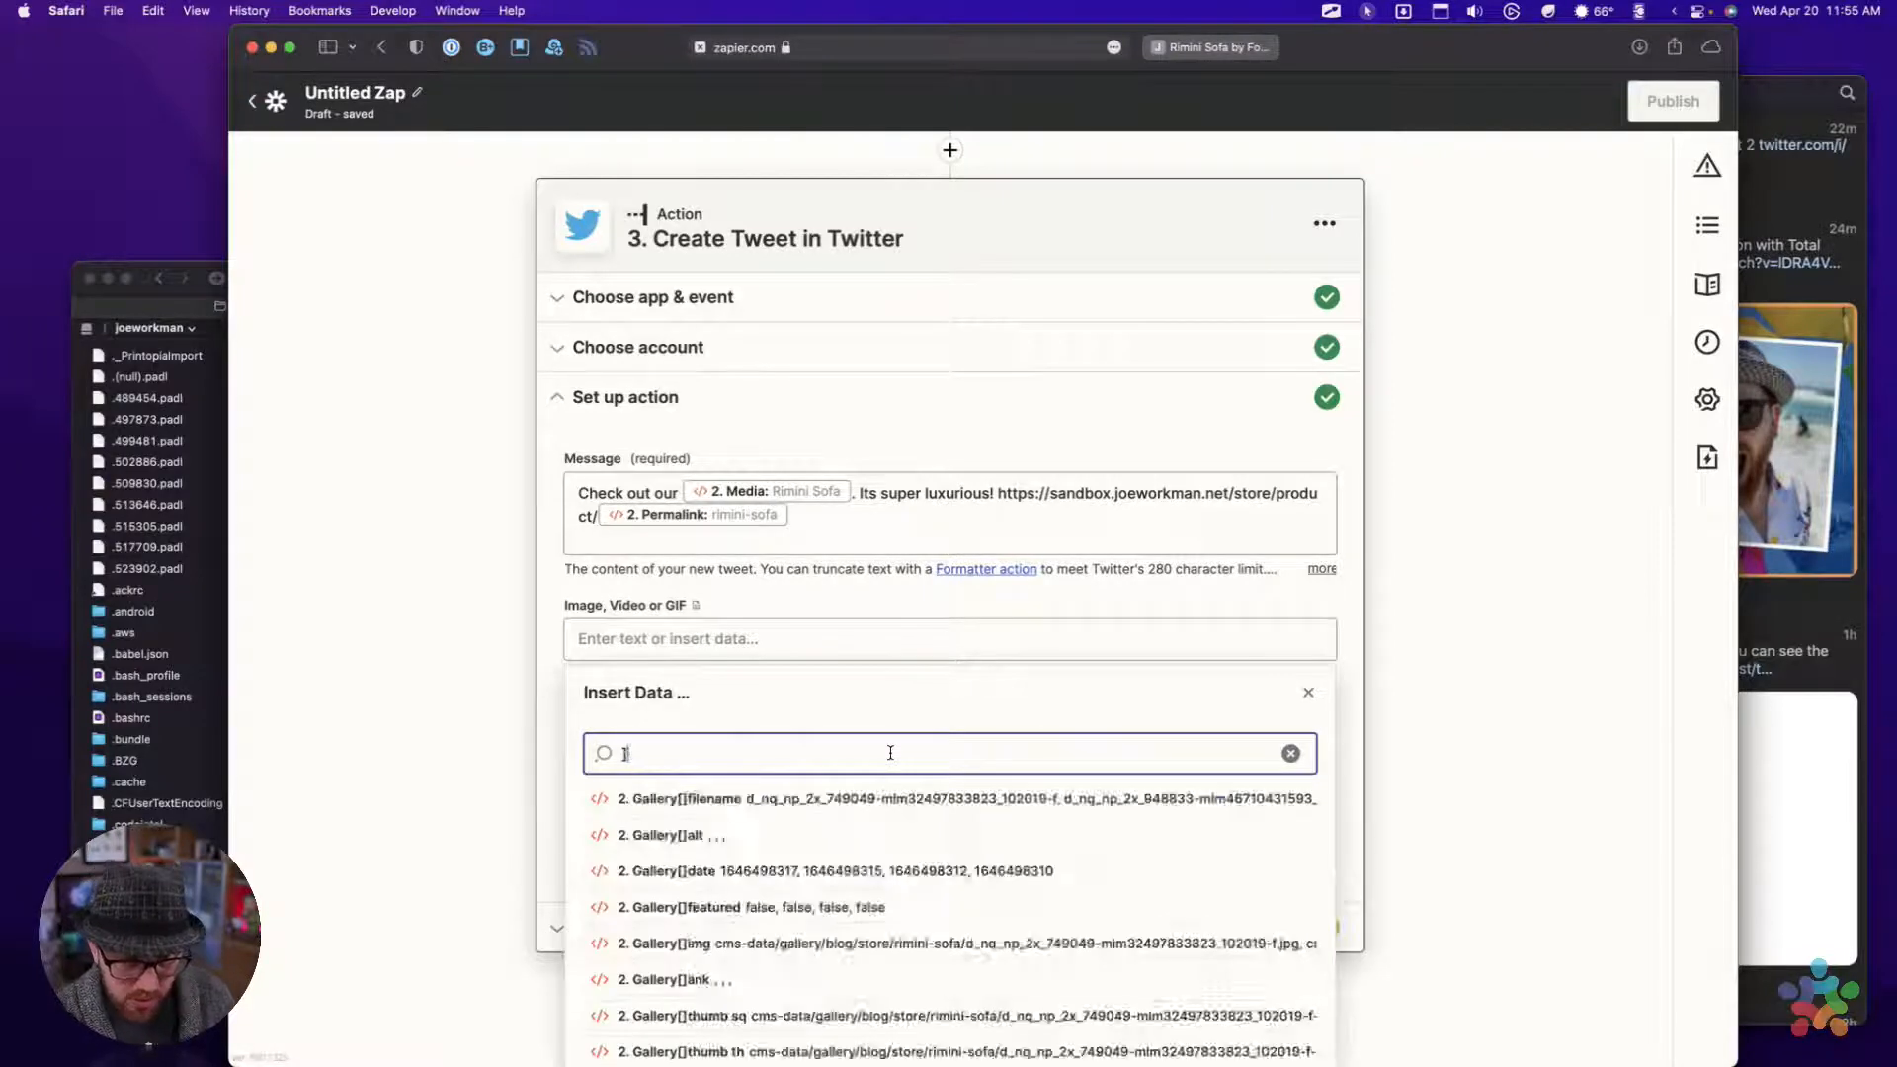
Enter the sandbox site's https address in the Image, Video or GIF field, removing "store/product" so only the root address remains
click(633, 658)
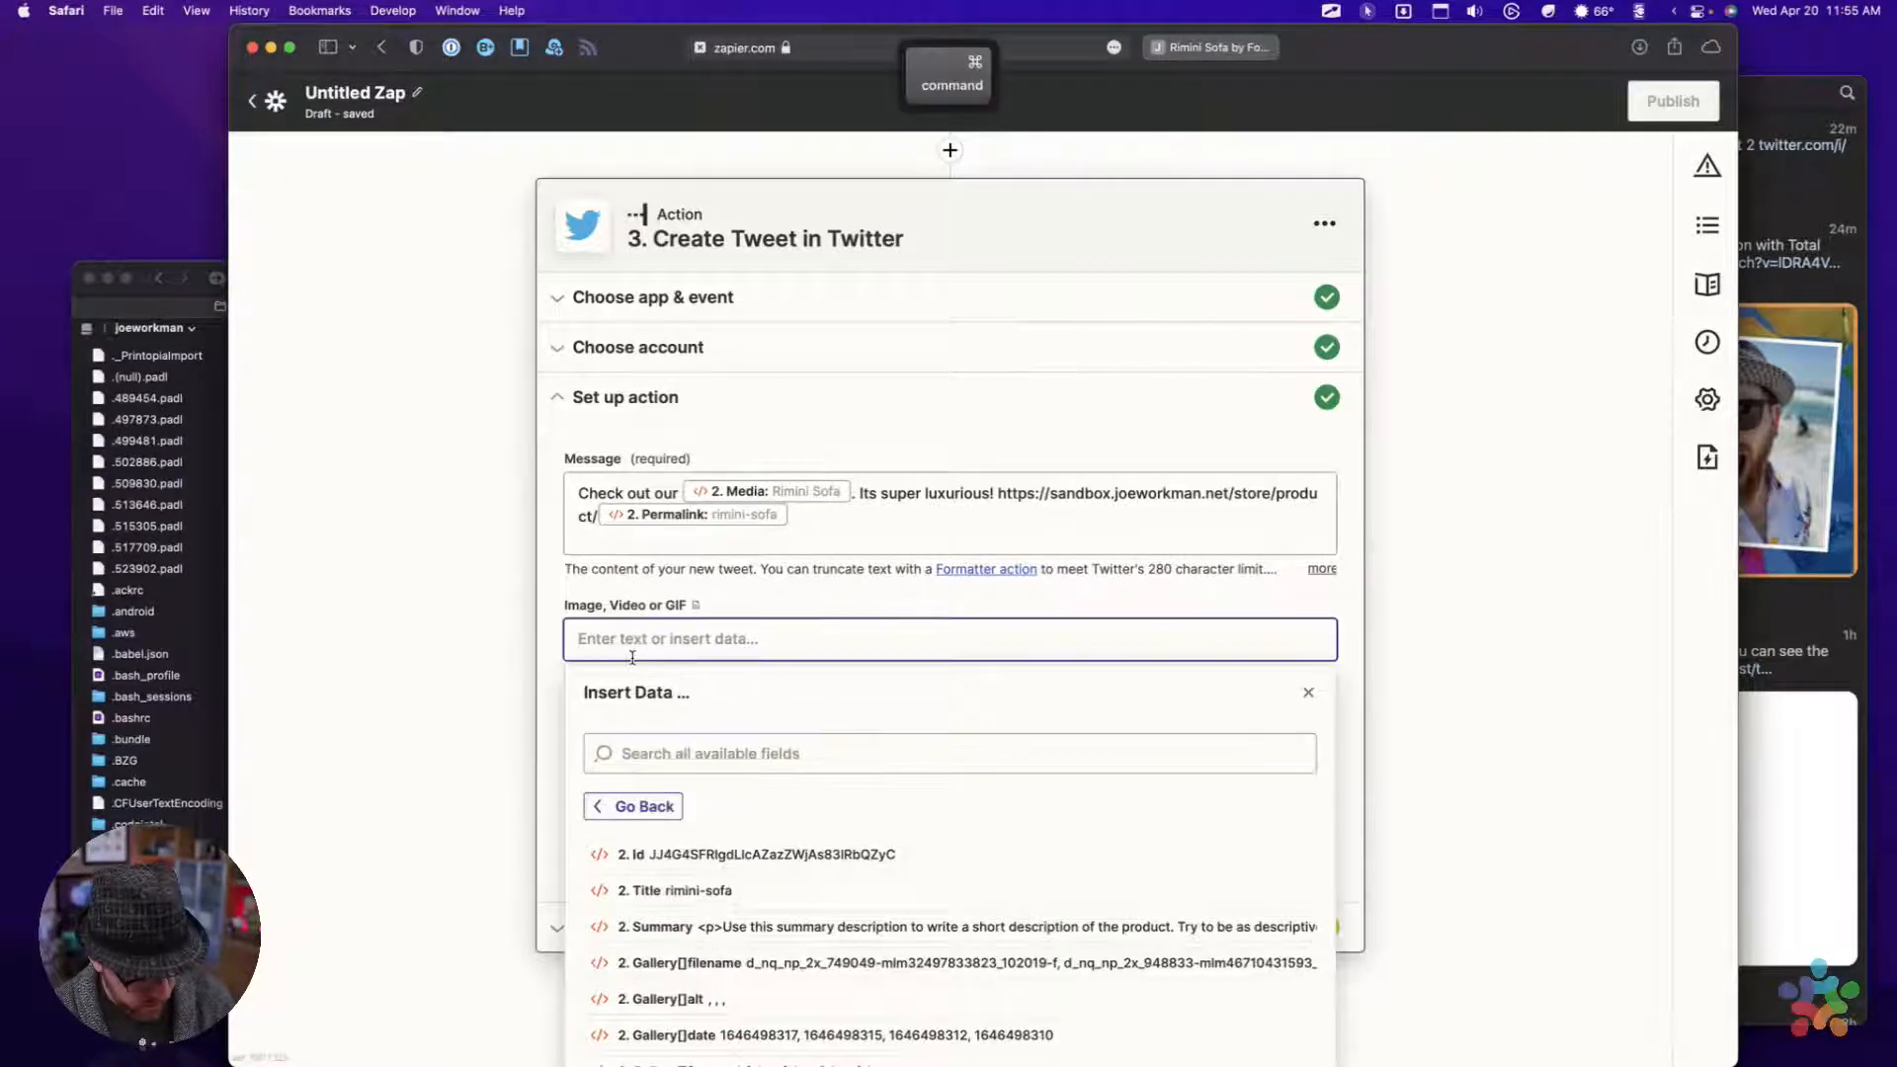
key(super+v)
key(shift+alt+Left)
key(shift+alt+Left)
key(BackSpace)
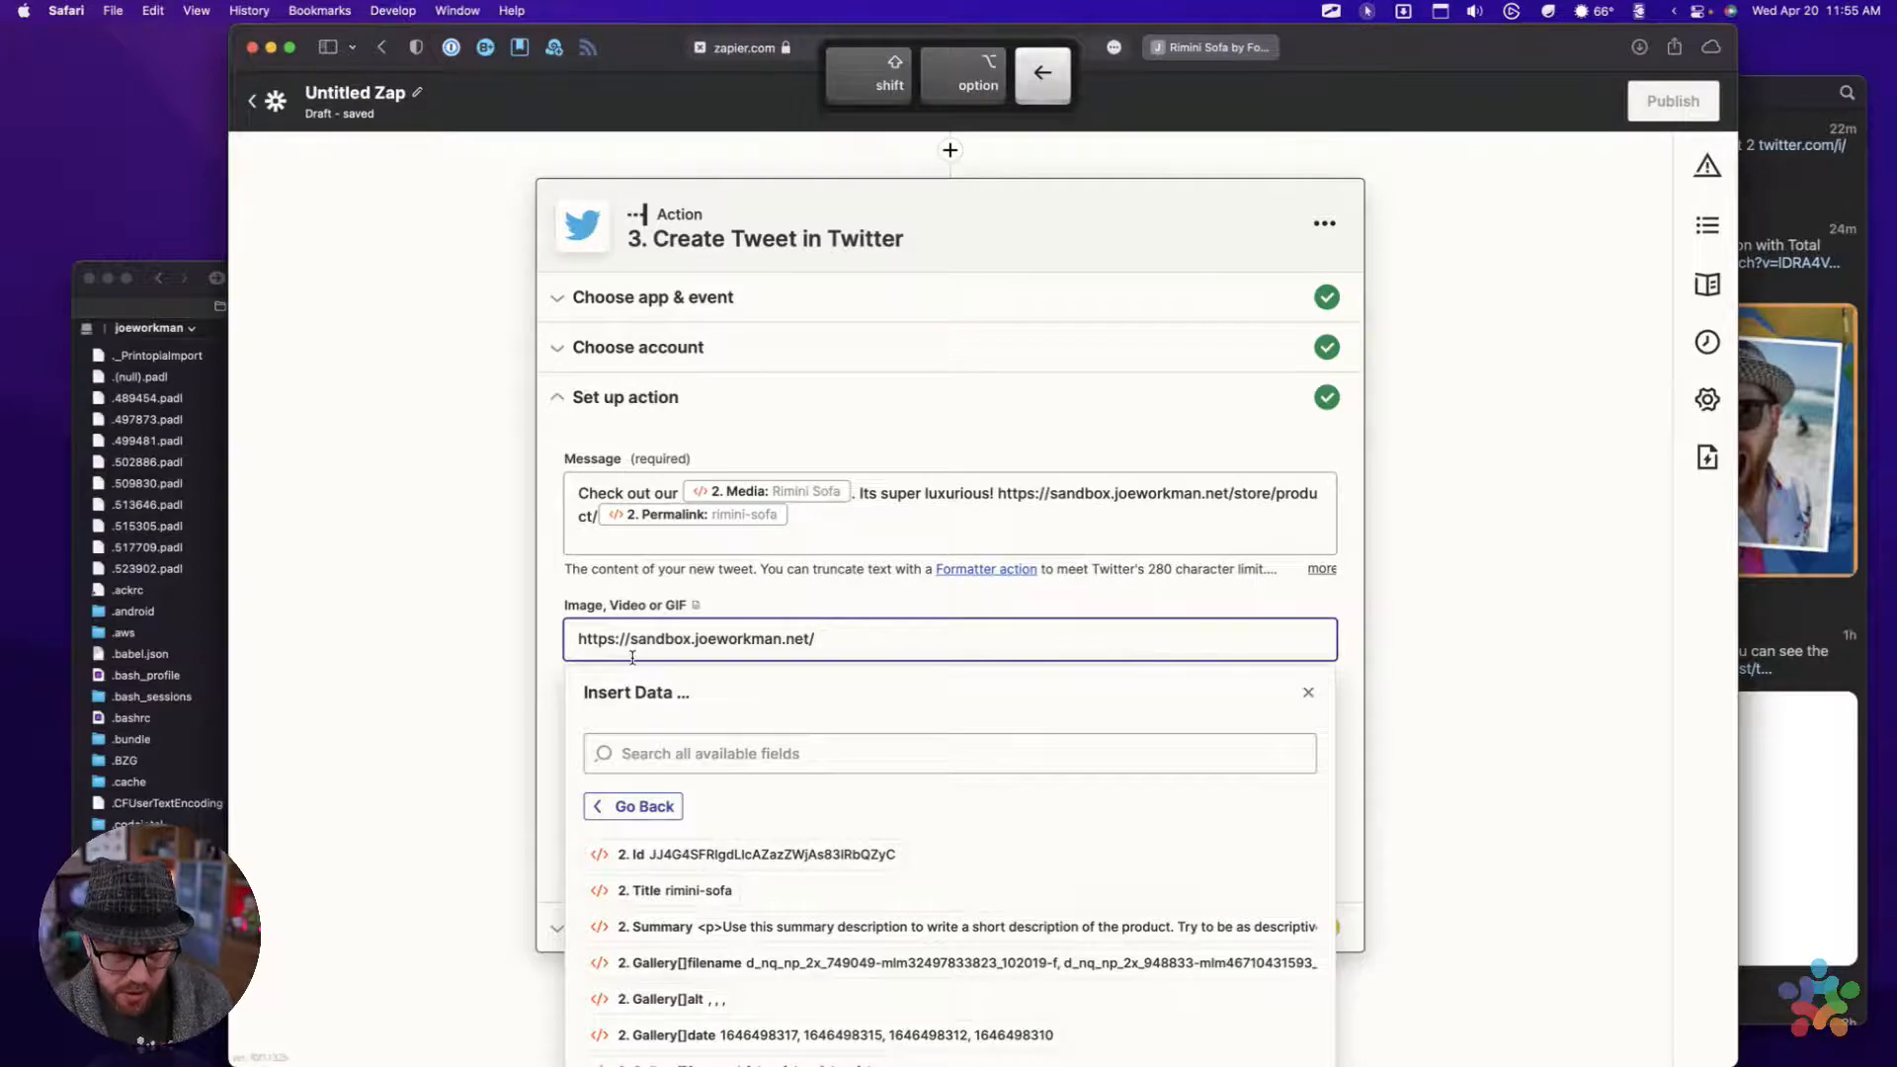
key(shift+super+backslash)
click(572, 309)
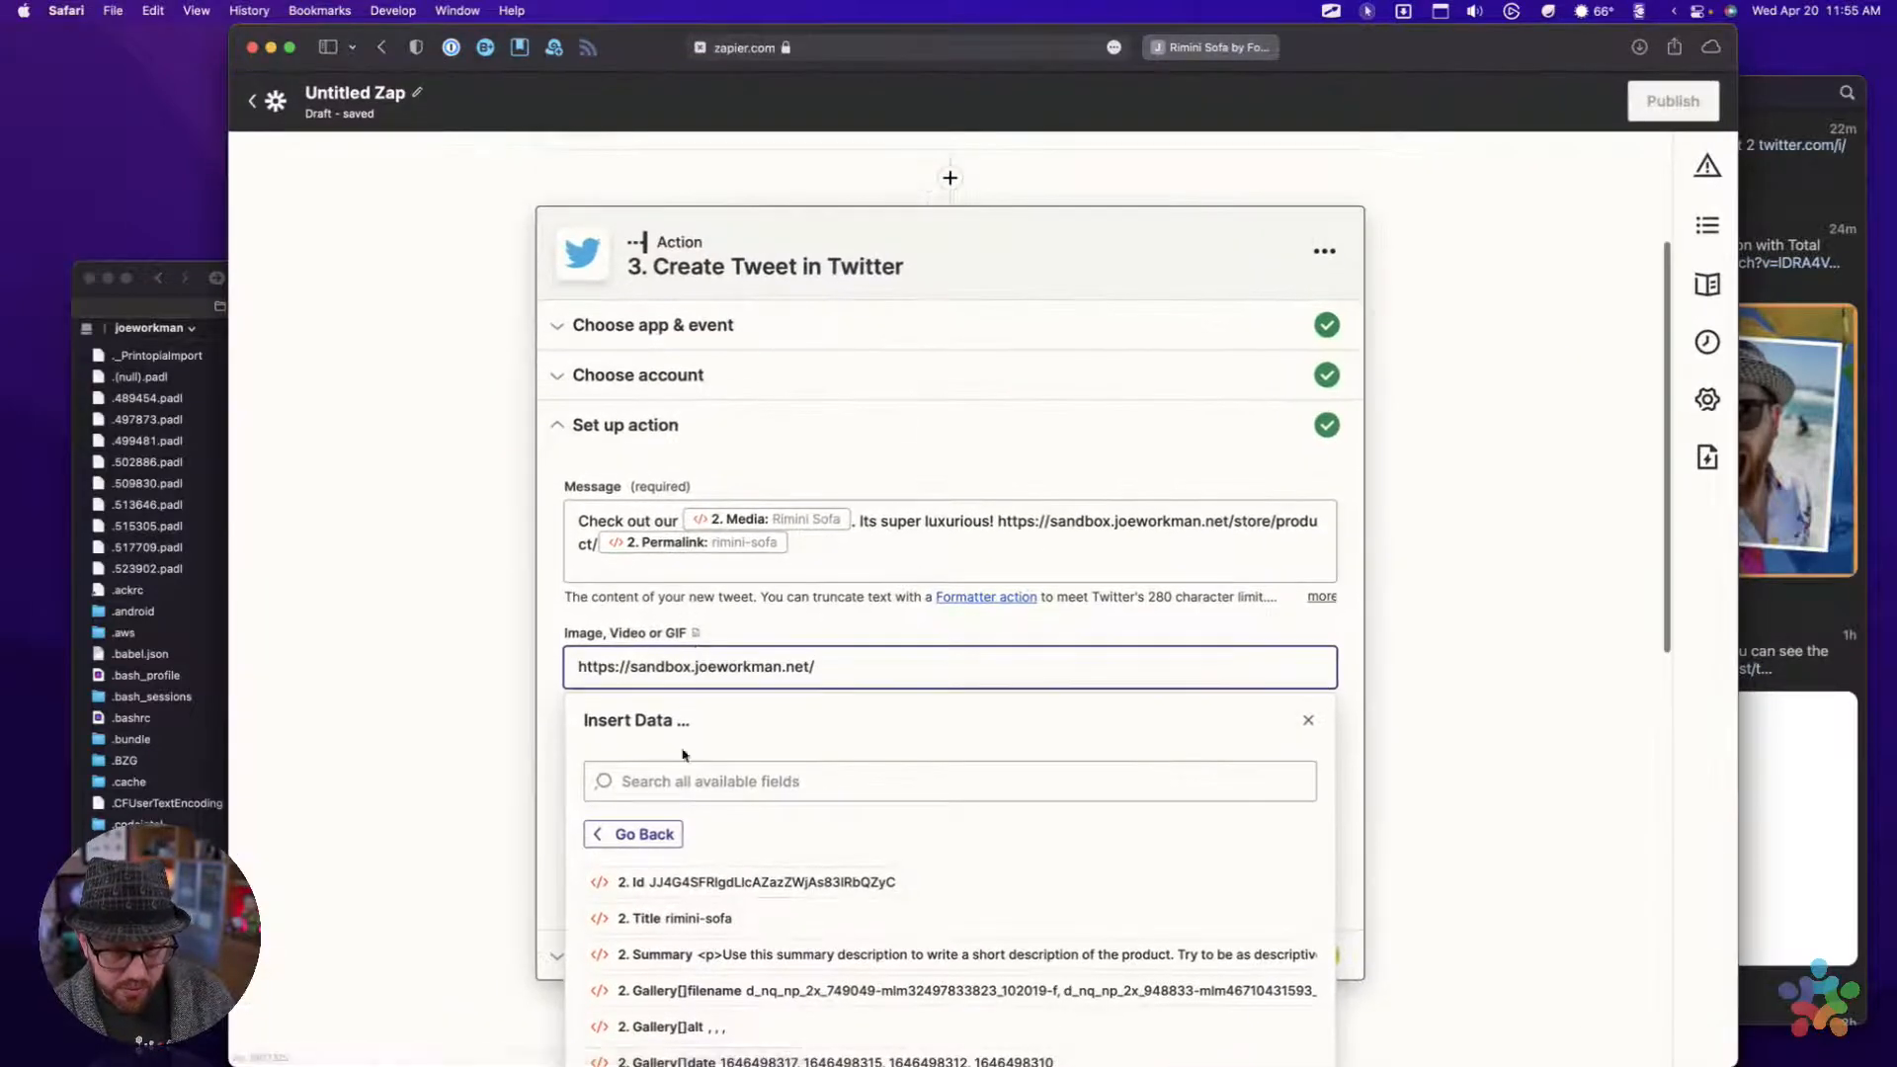
Find the "Image img" field with the search term "img" and place it directly after the site address in the image field
click(685, 784)
text(img)
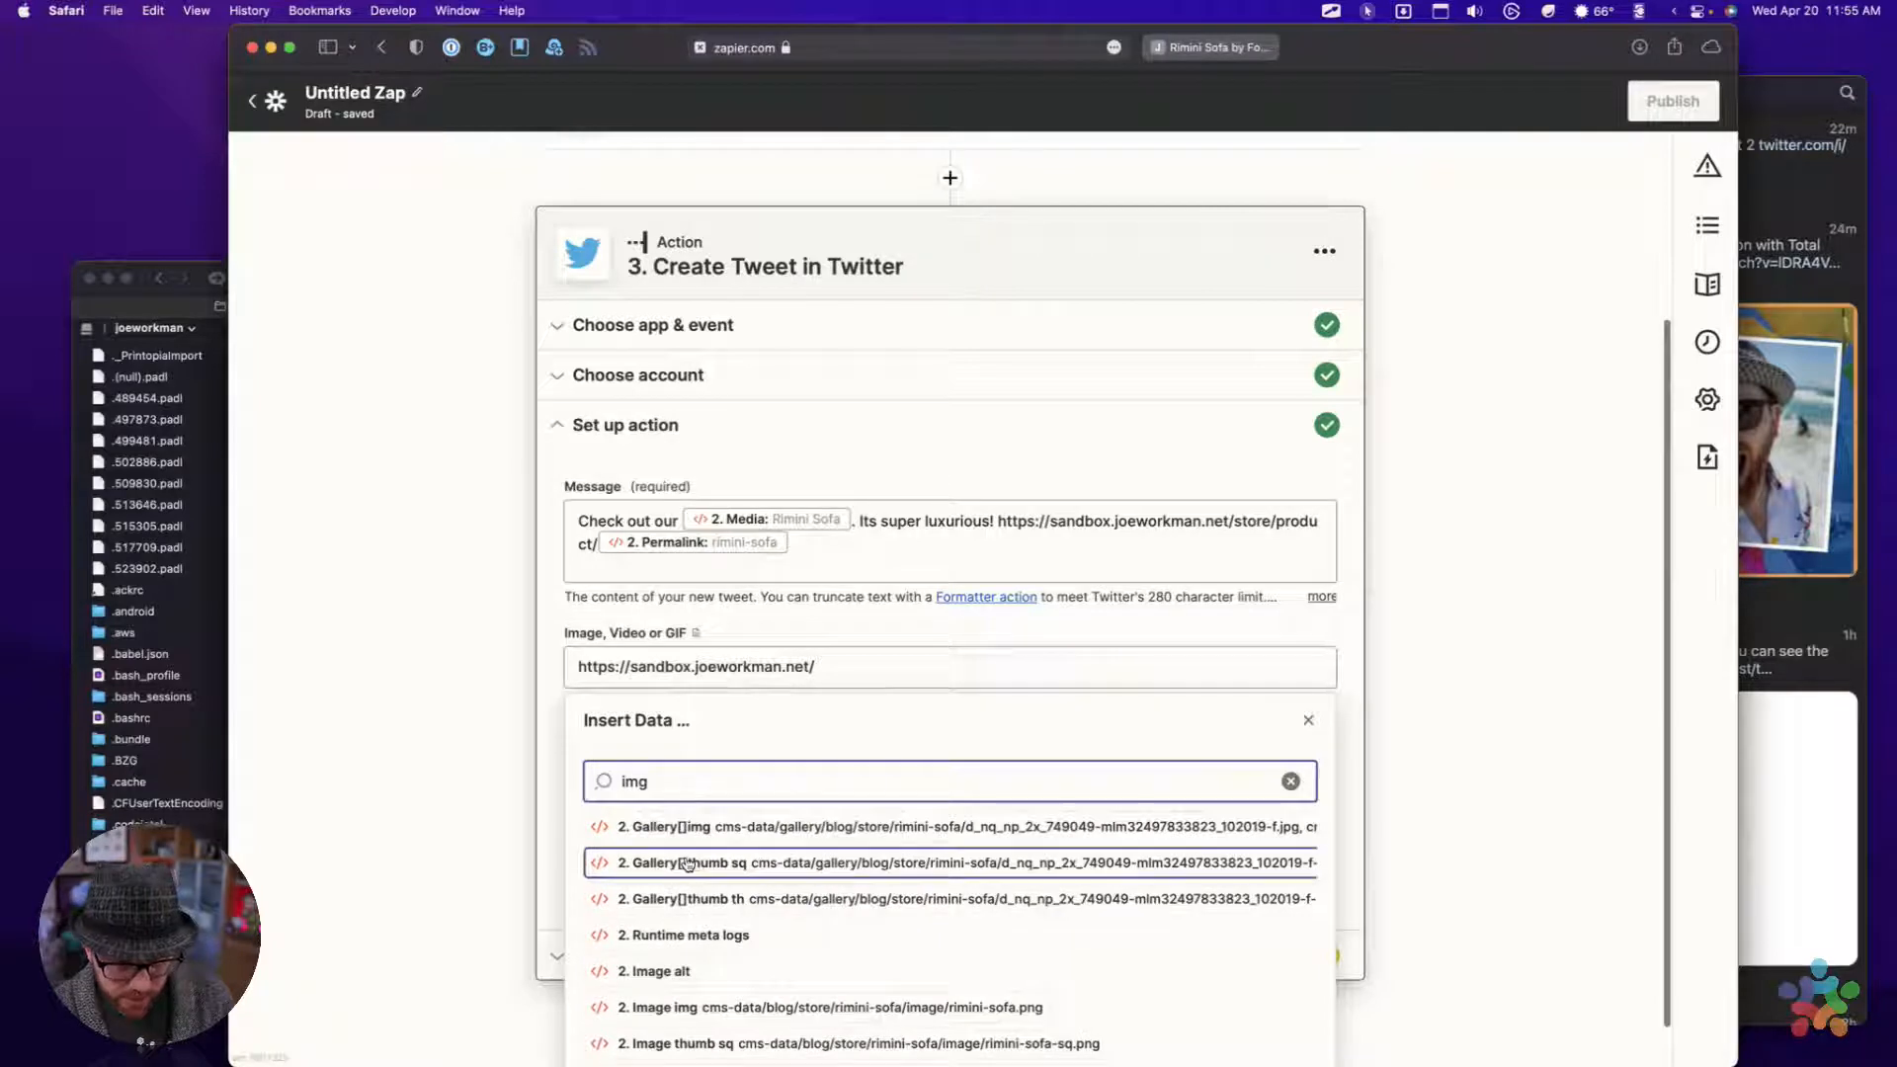
scroll(689, 865, down, 1)
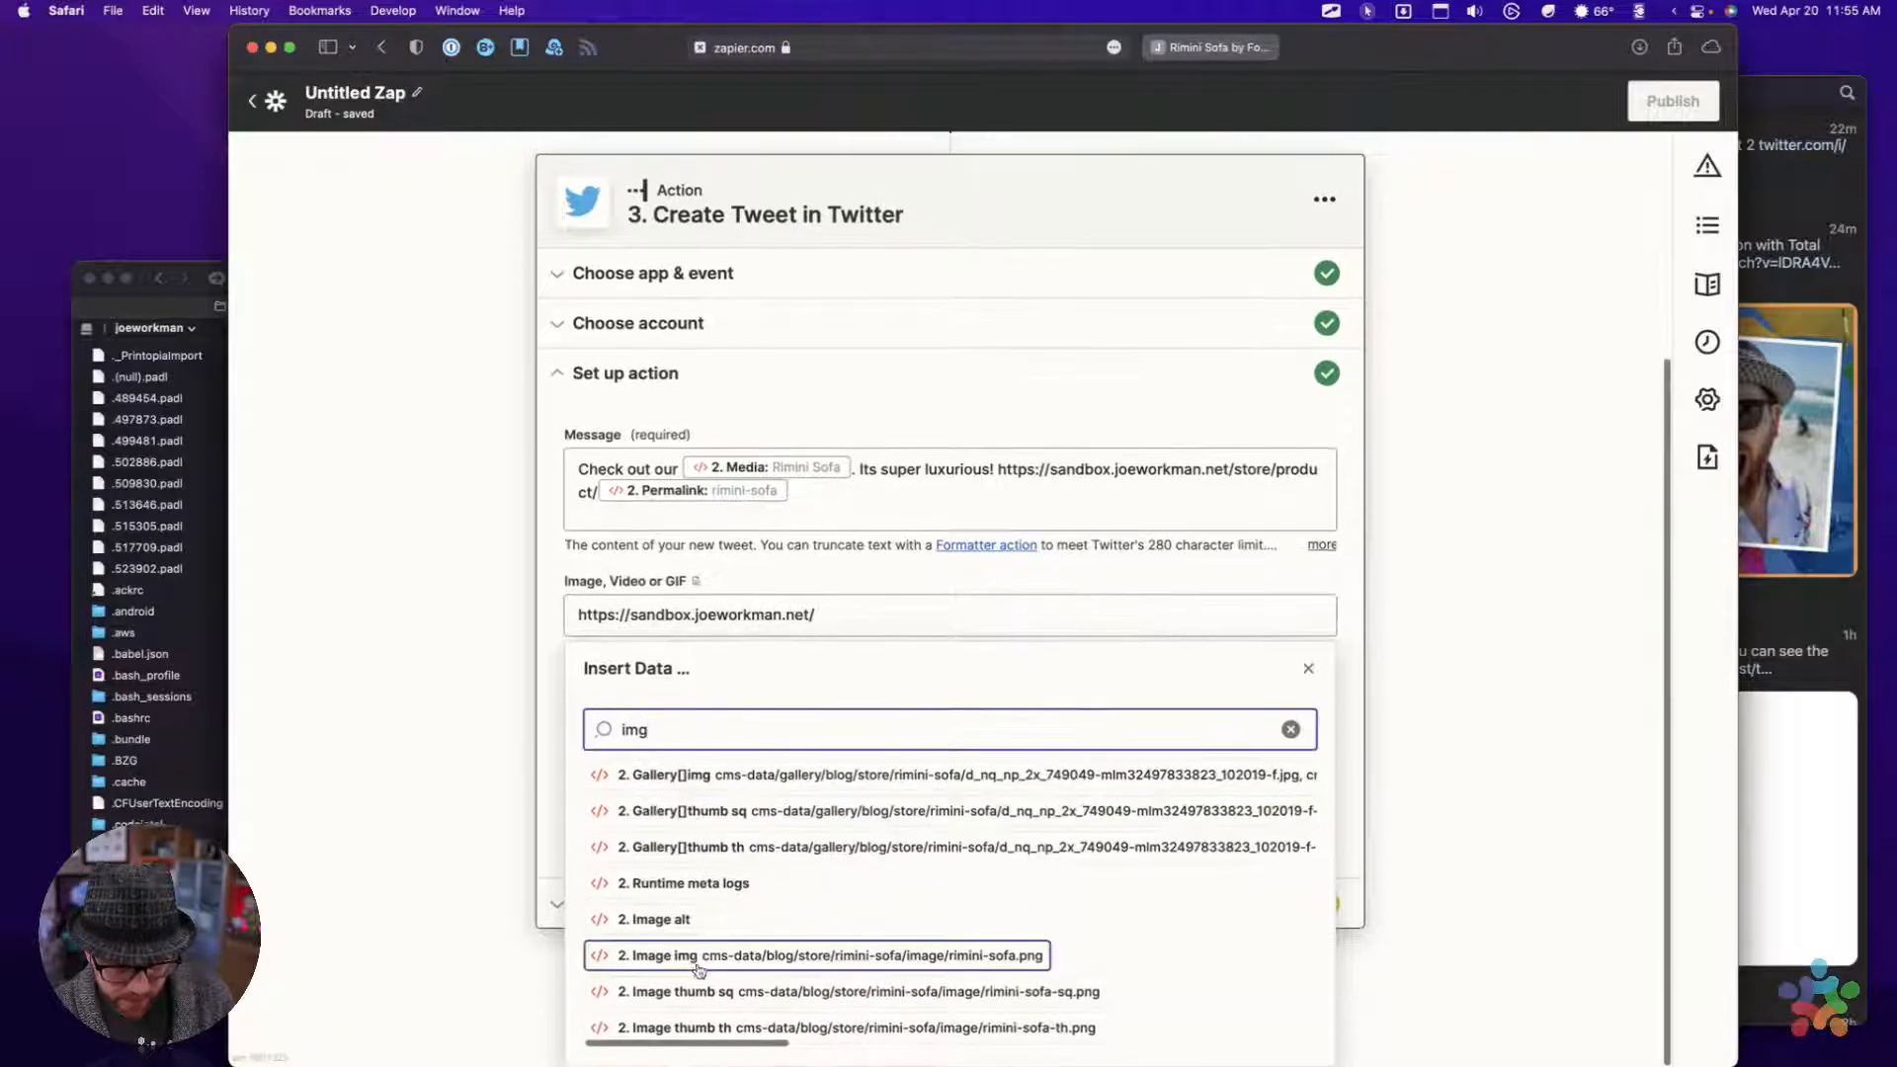
click(692, 944)
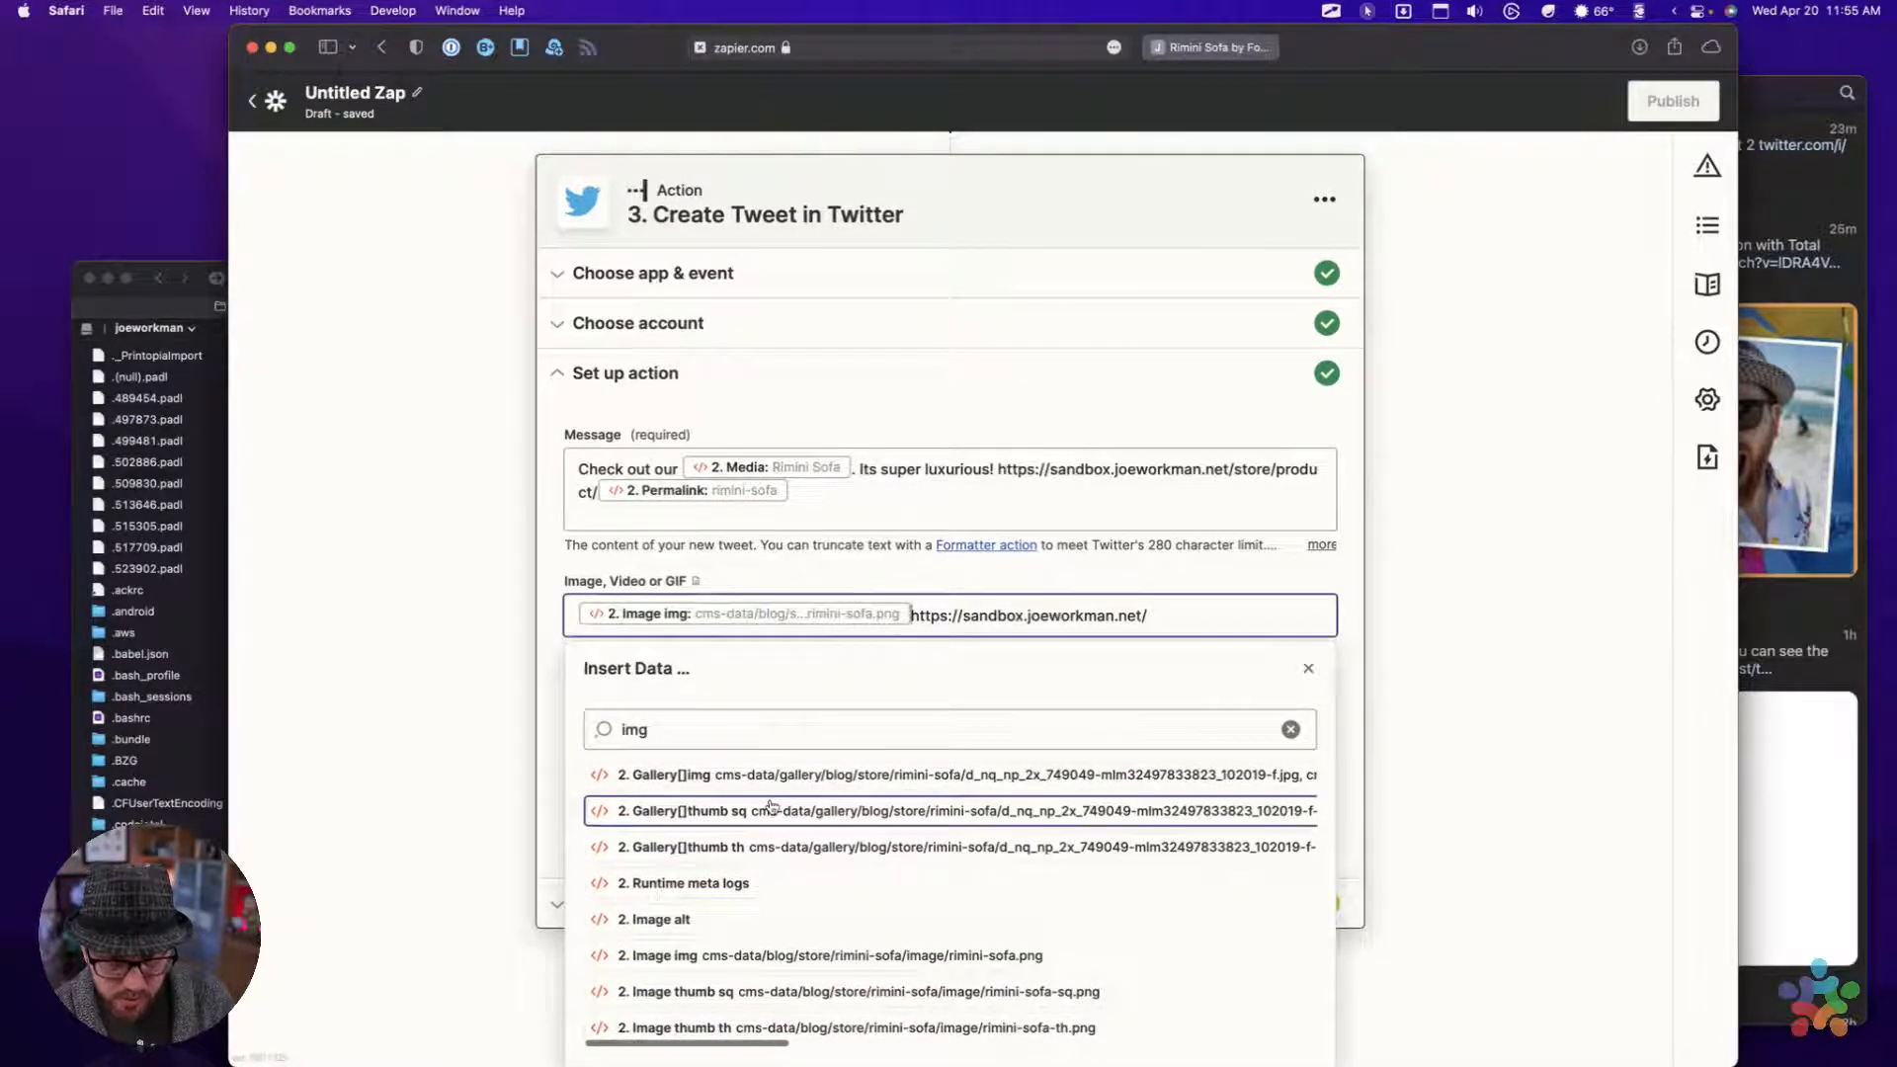
key(shift+super+Left)
key(super+x)
key(super+Right)
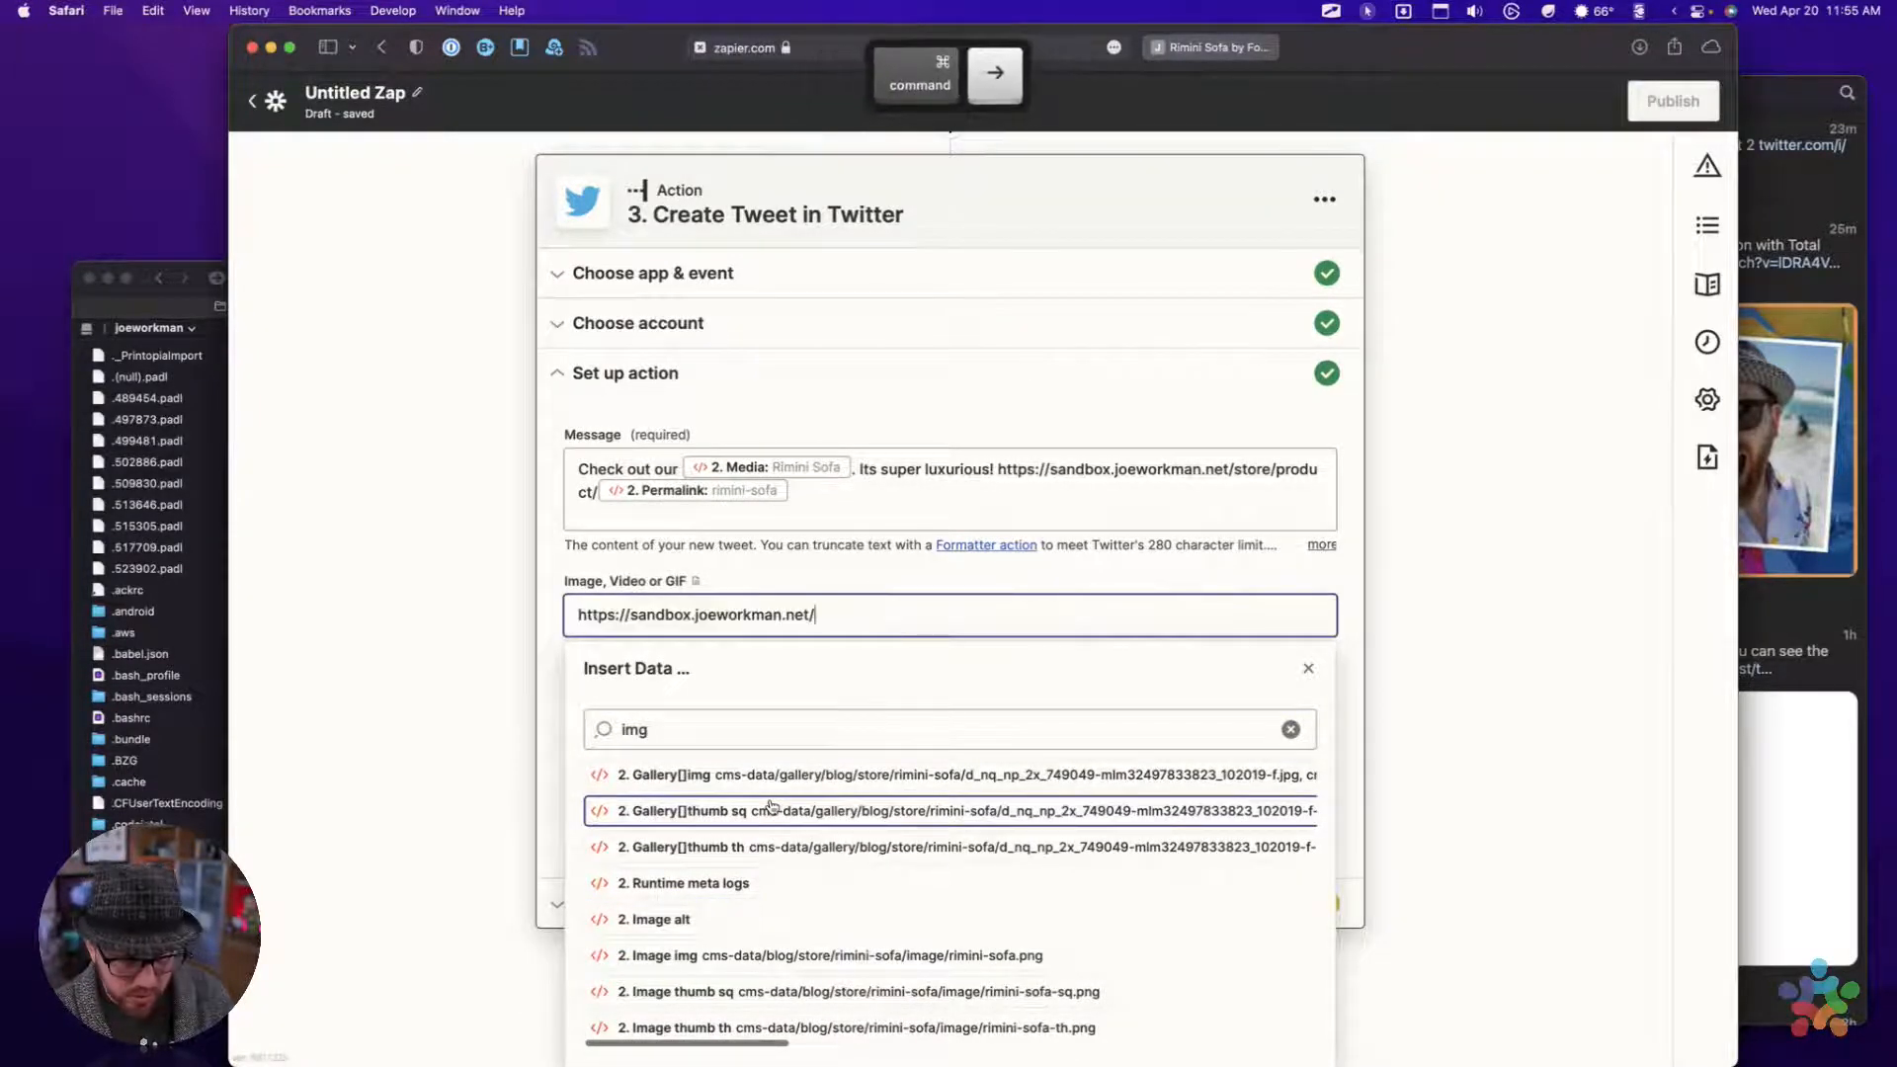
key(super+v)
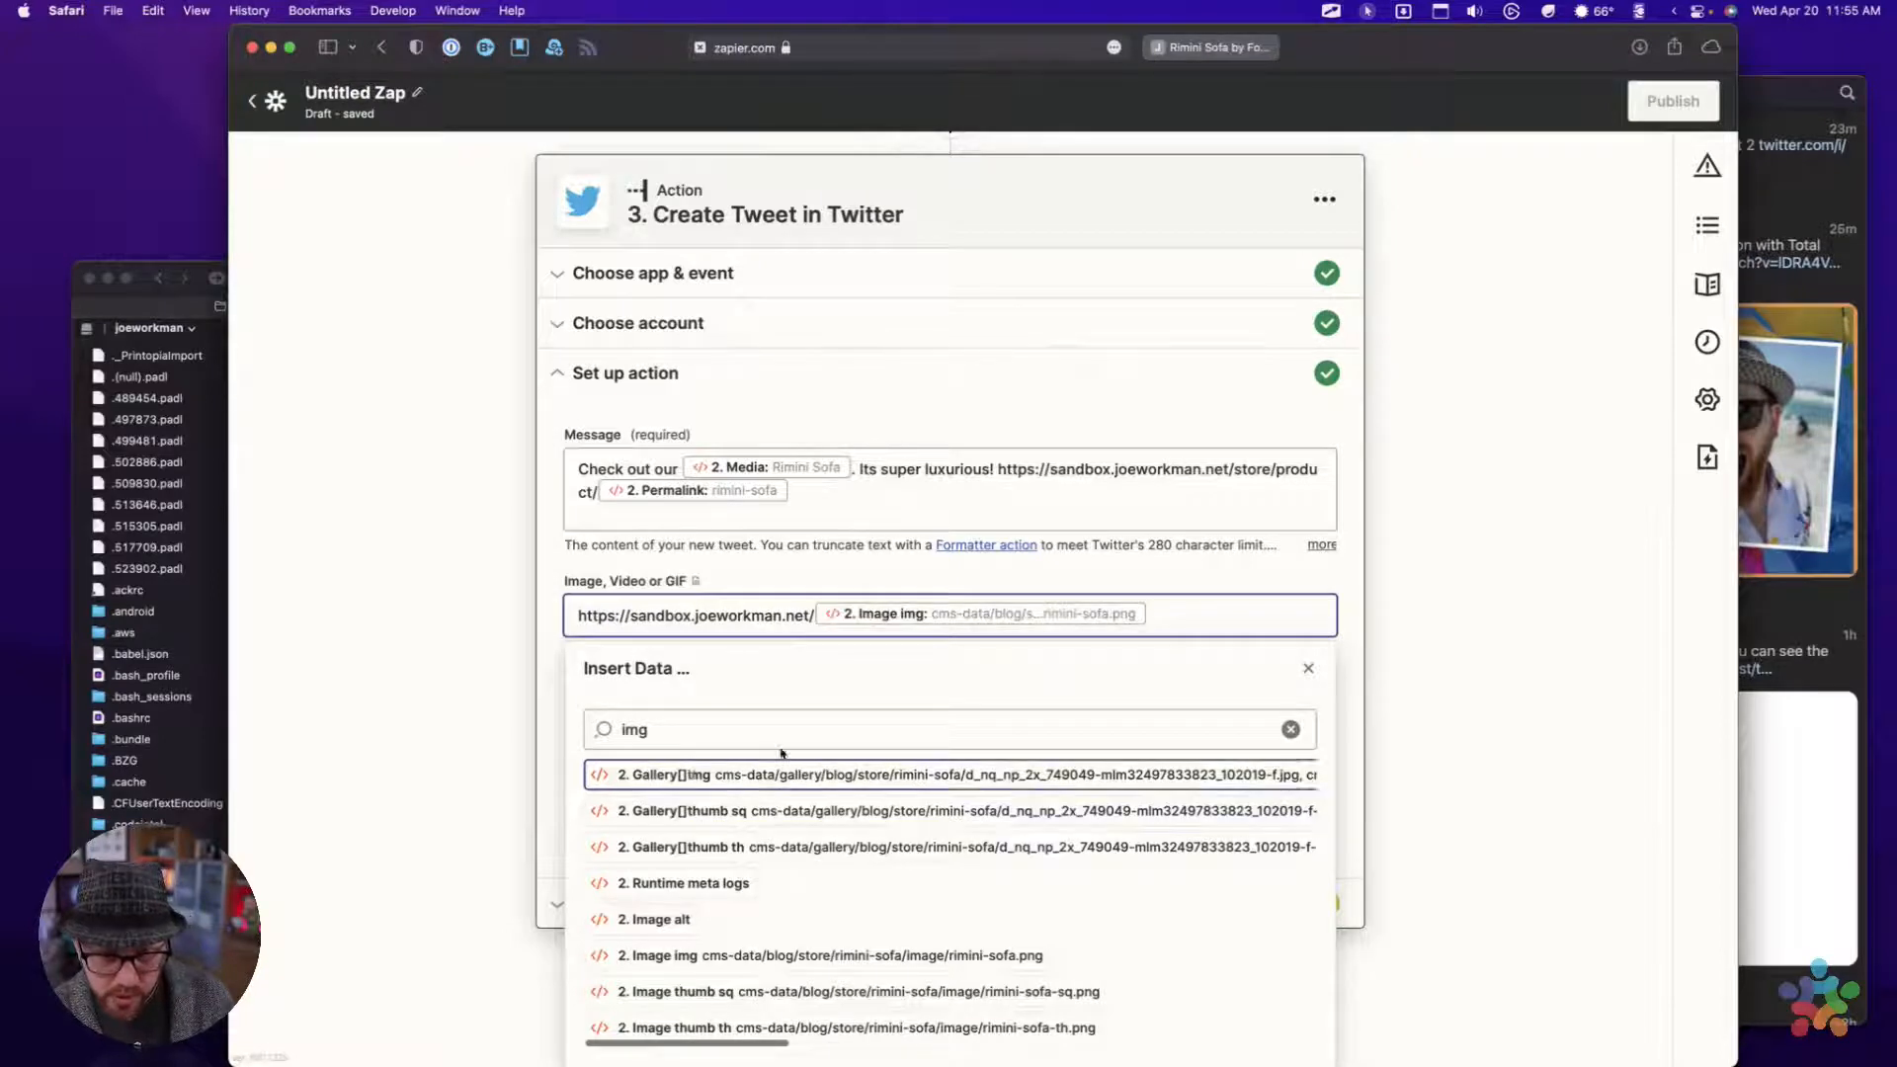
click(581, 627)
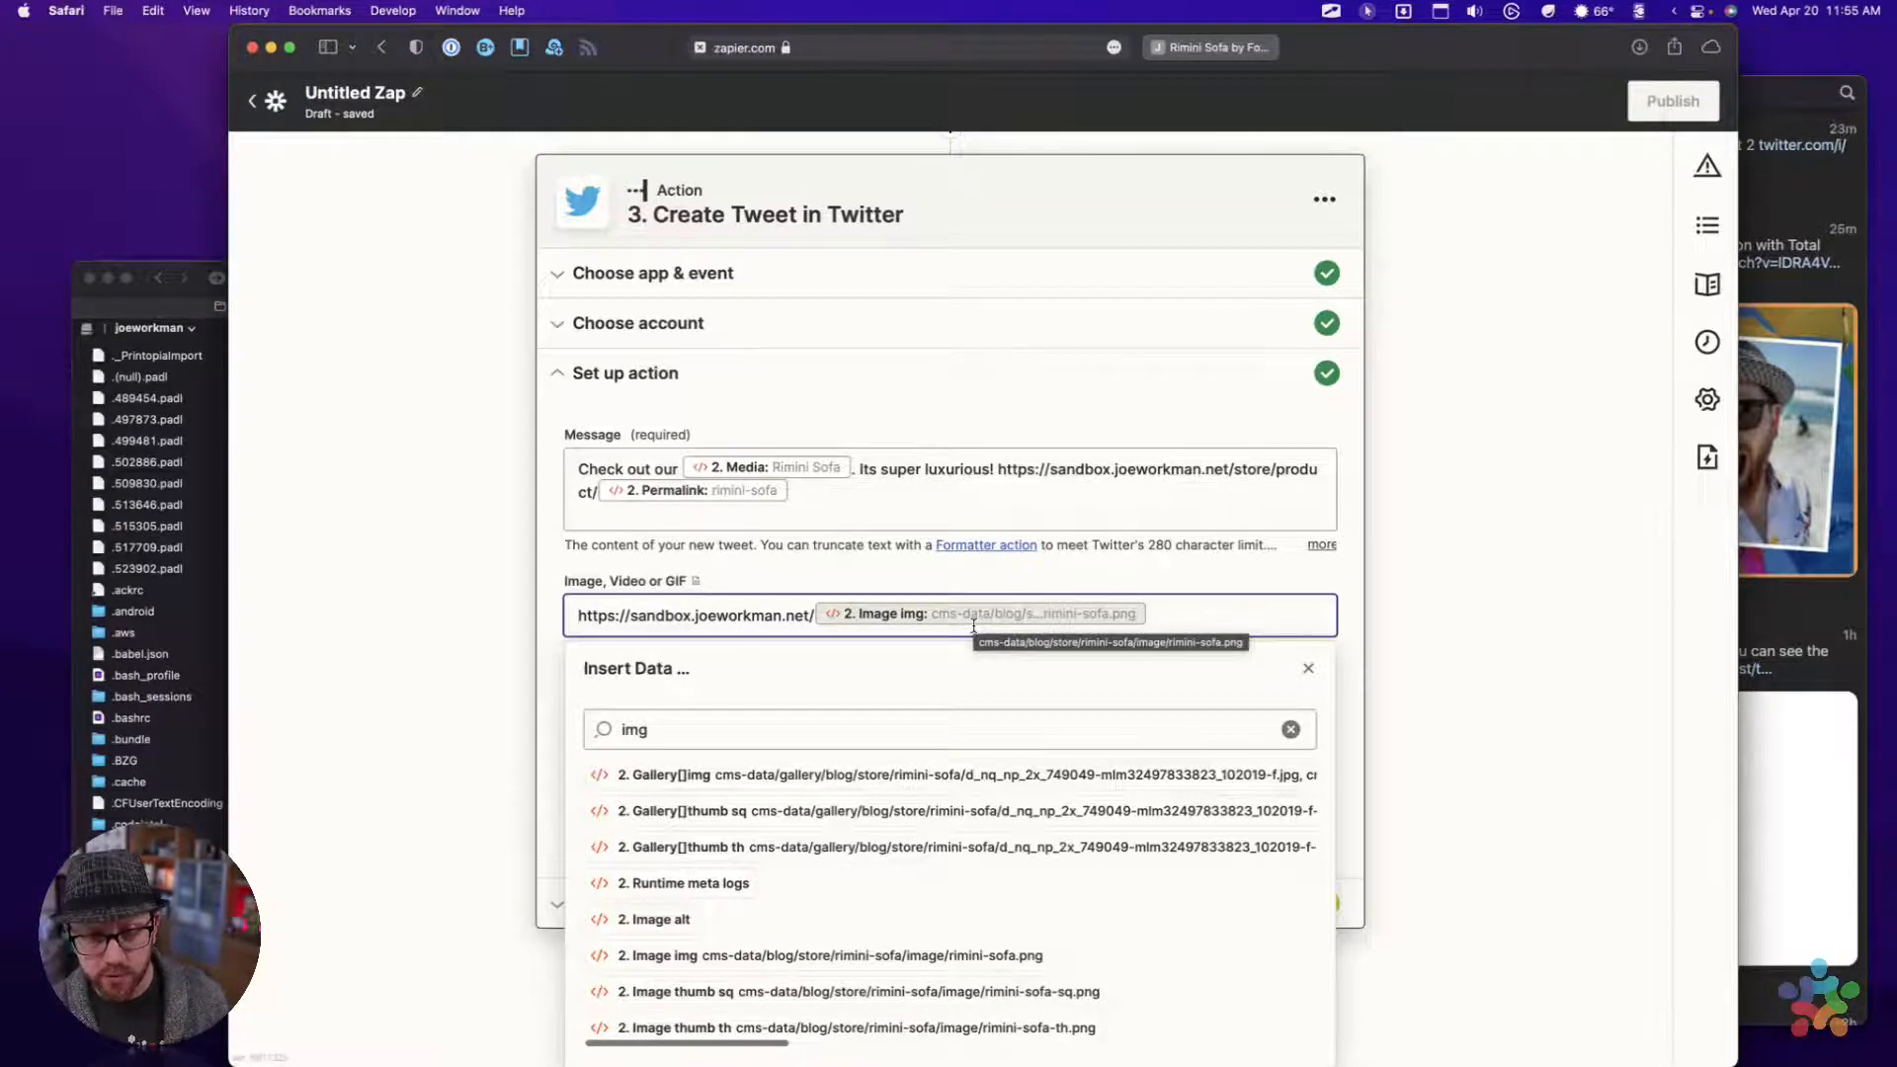
click(1308, 668)
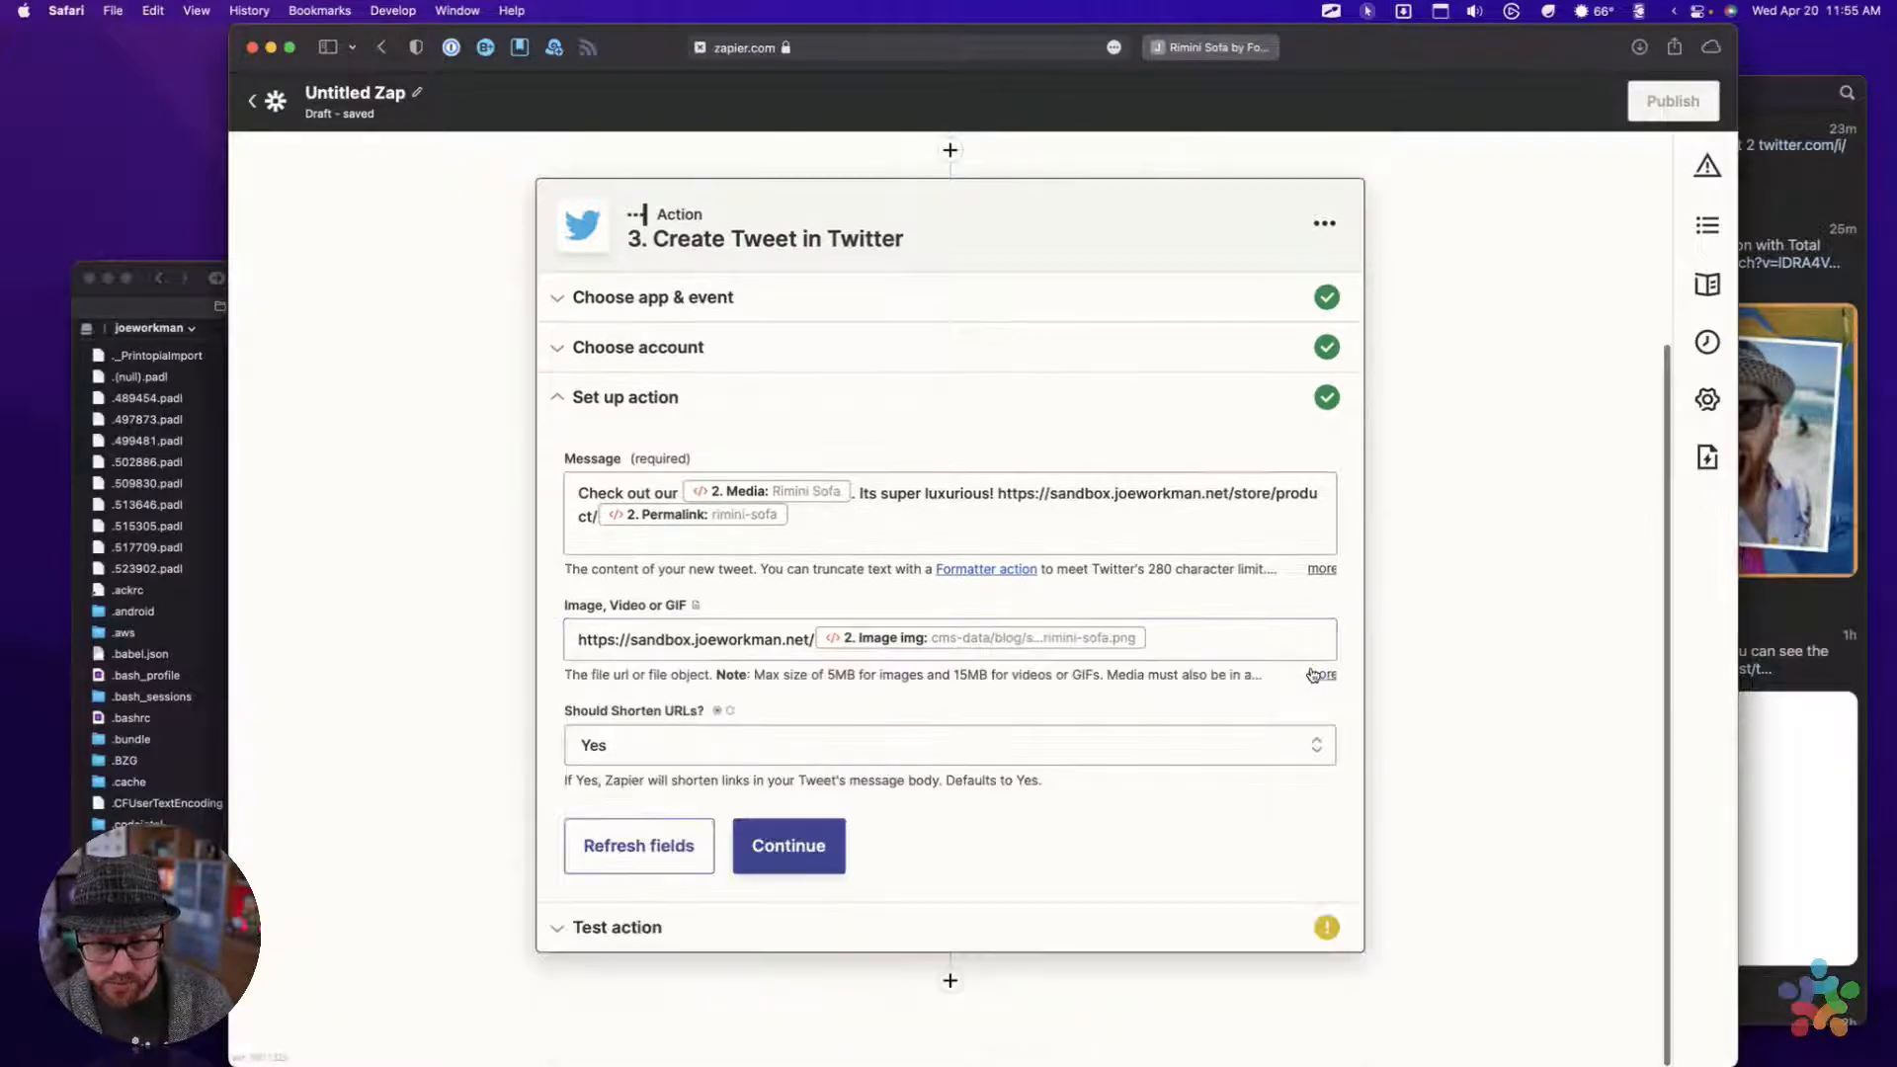
Set Should Shorten URLs to No and continue to the action's test
click(635, 751)
click(611, 956)
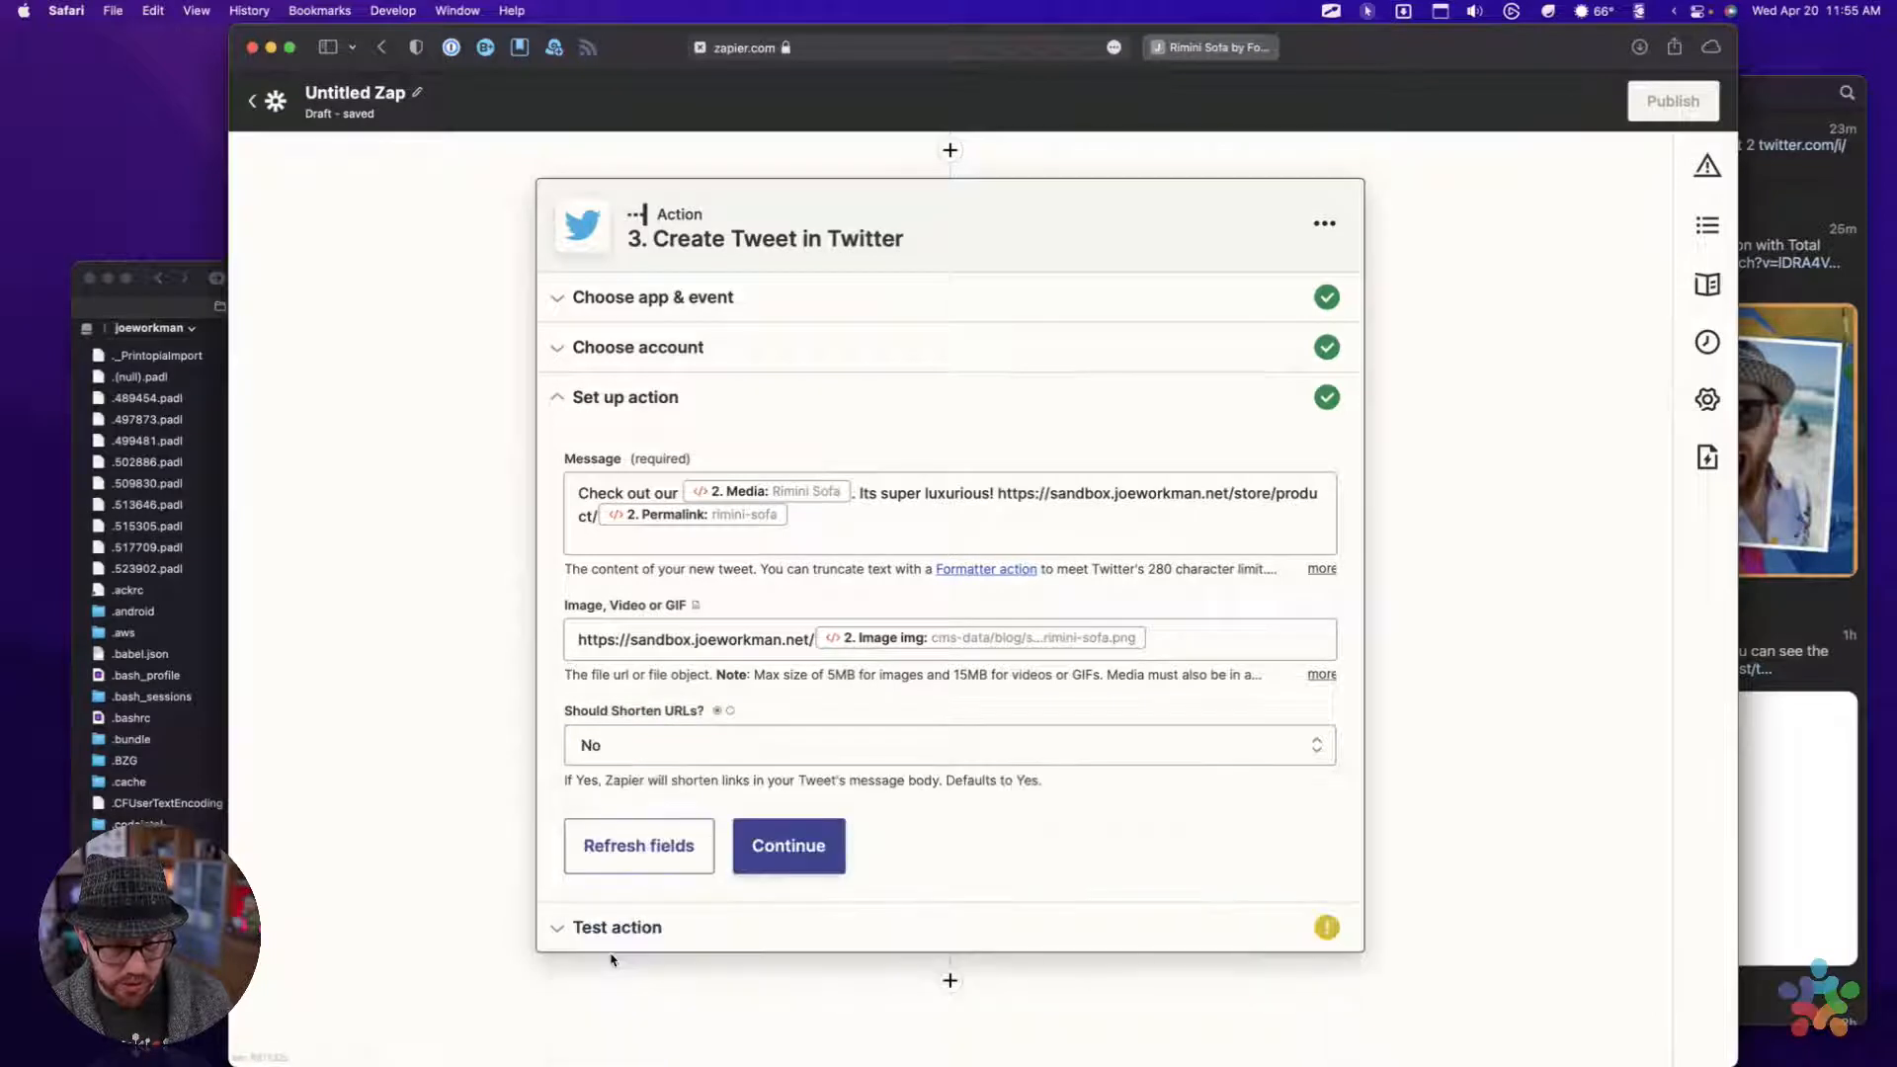
click(788, 831)
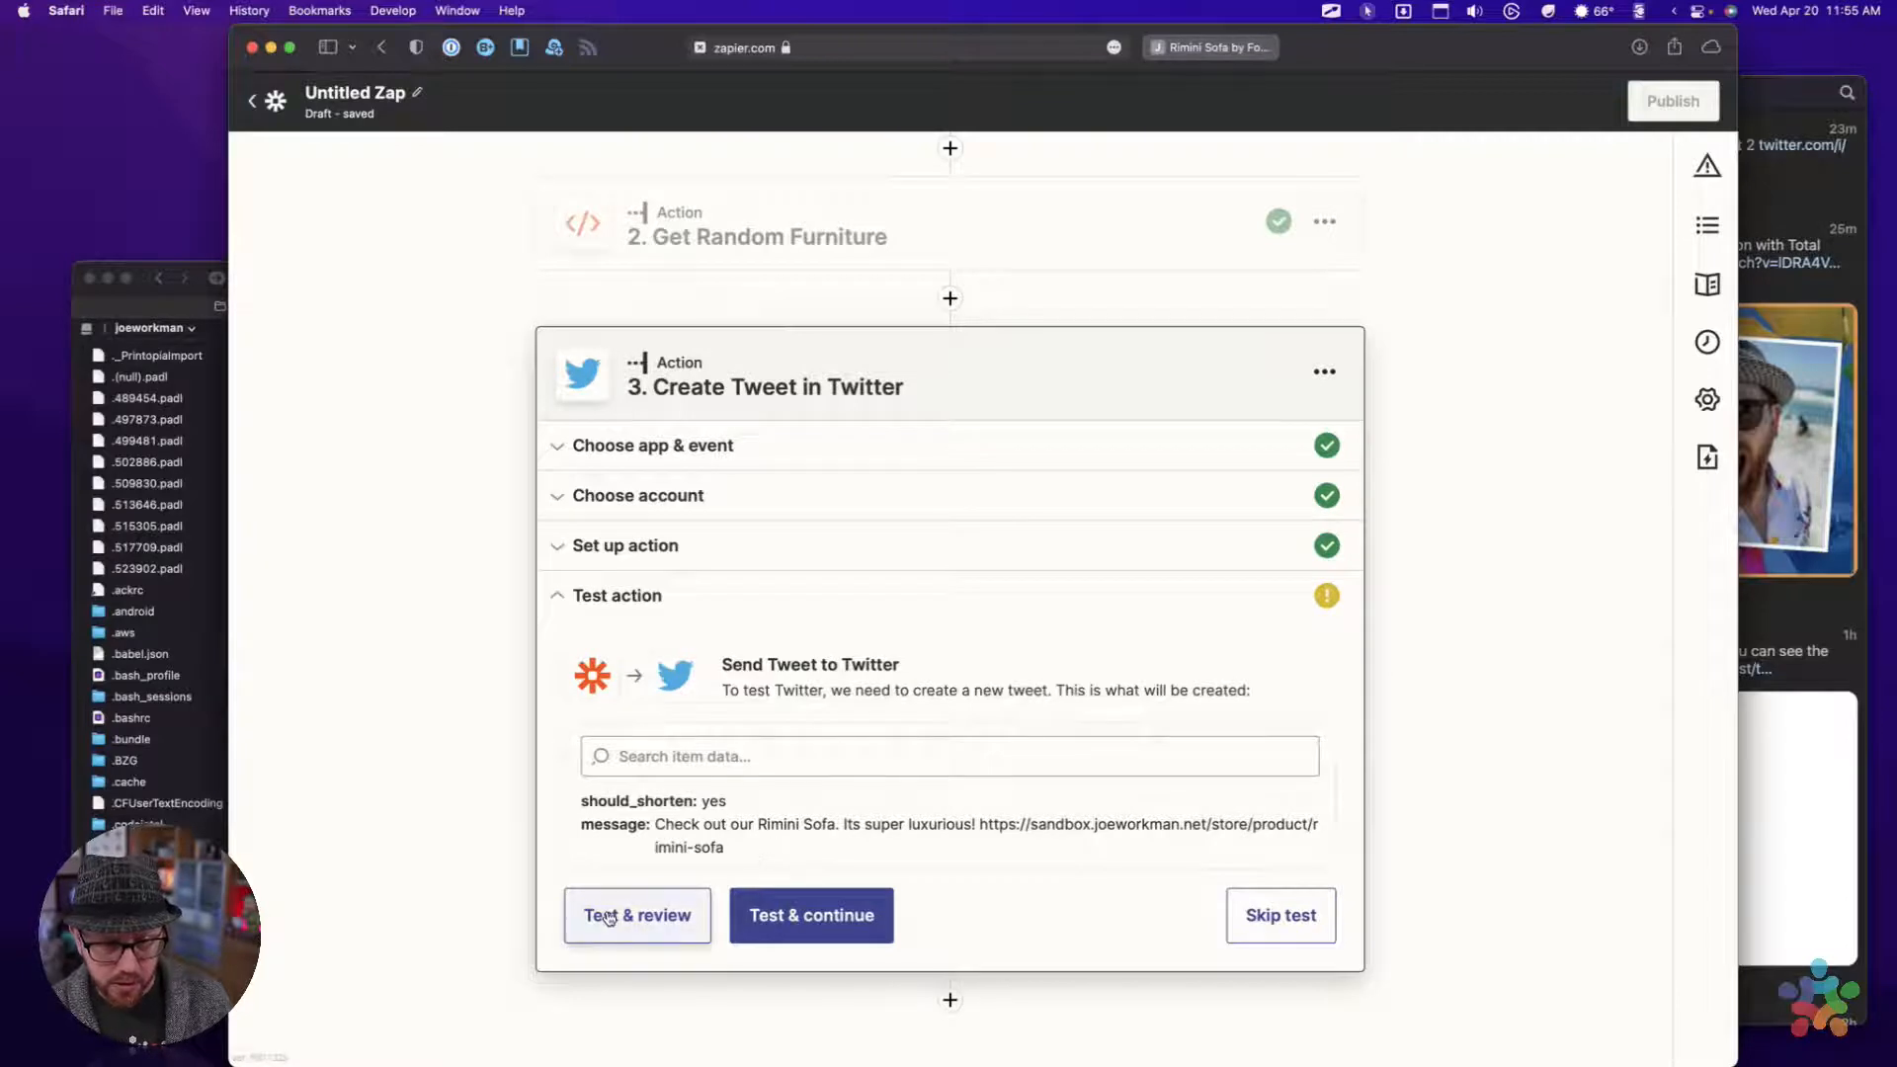
Reopen the action setup and add "This is a test from my live stream!" at the start of the tweet message
click(668, 544)
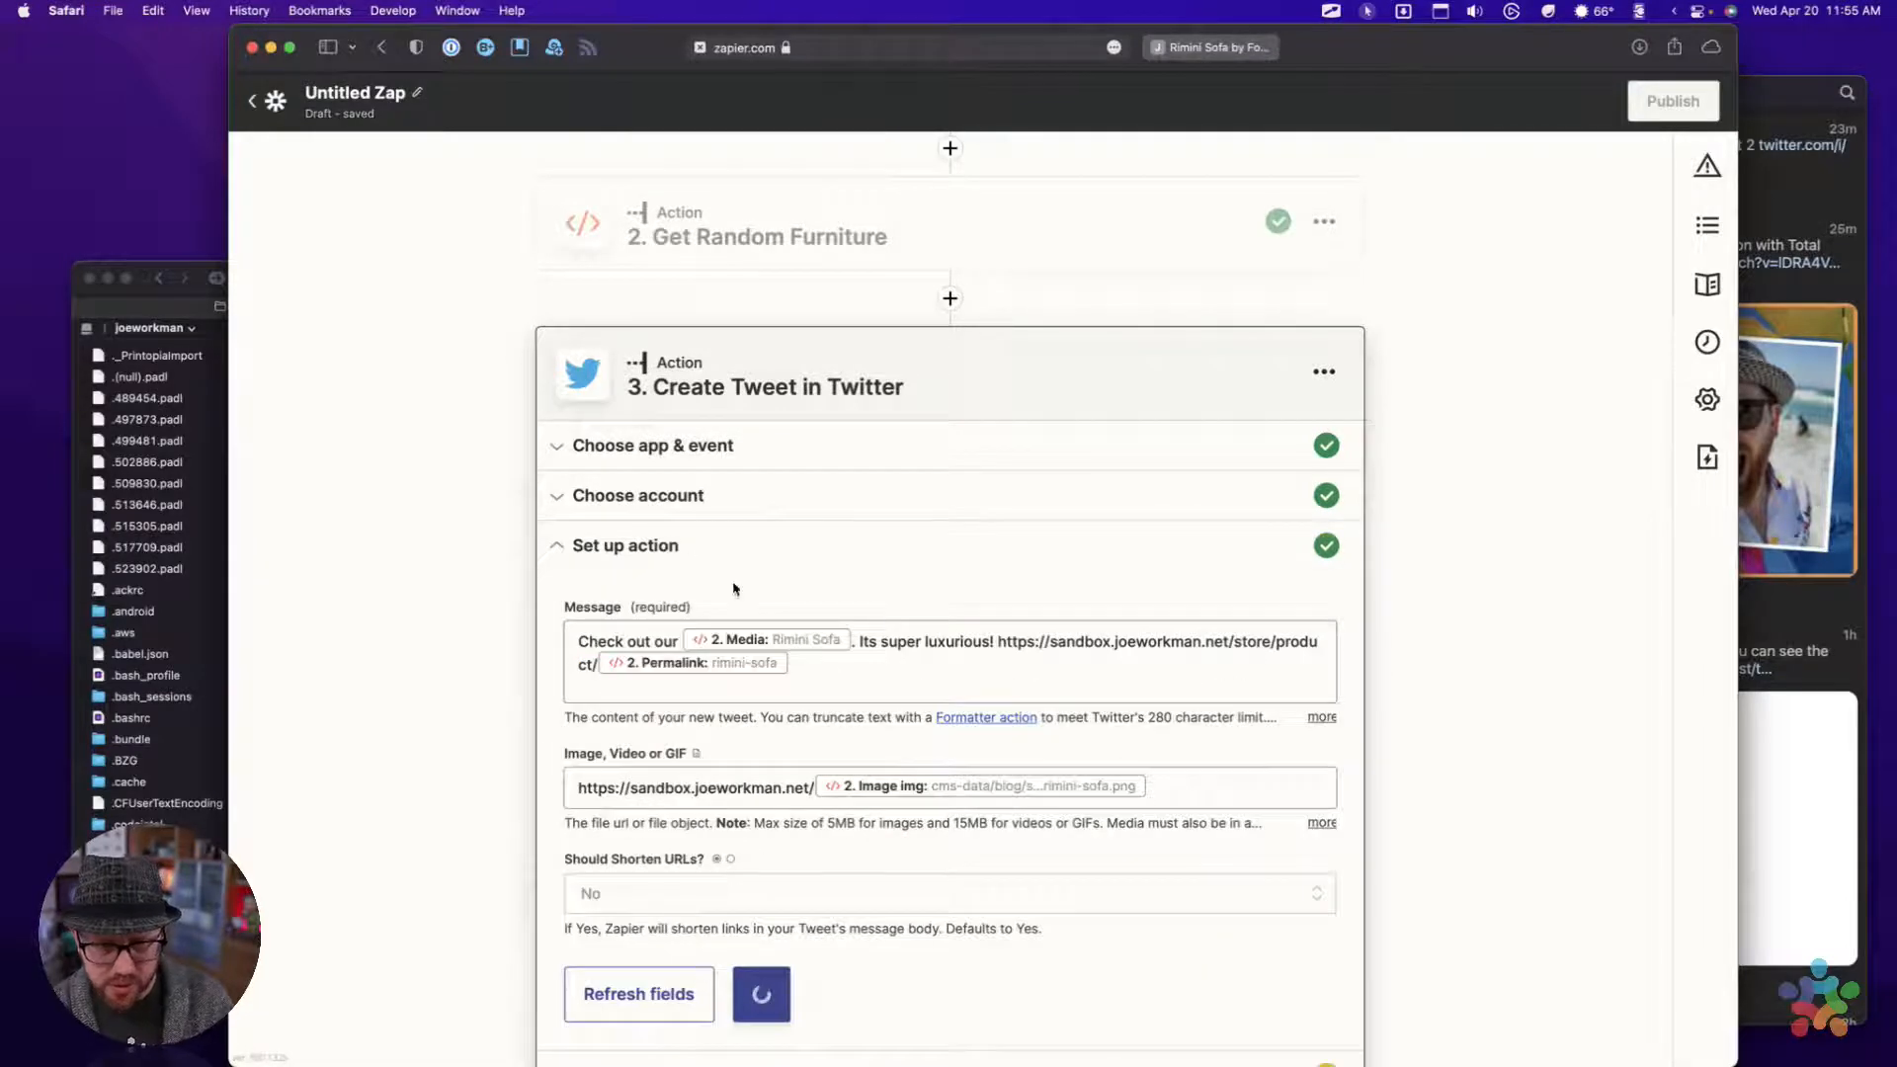
click(829, 678)
key(ctrl+Up)
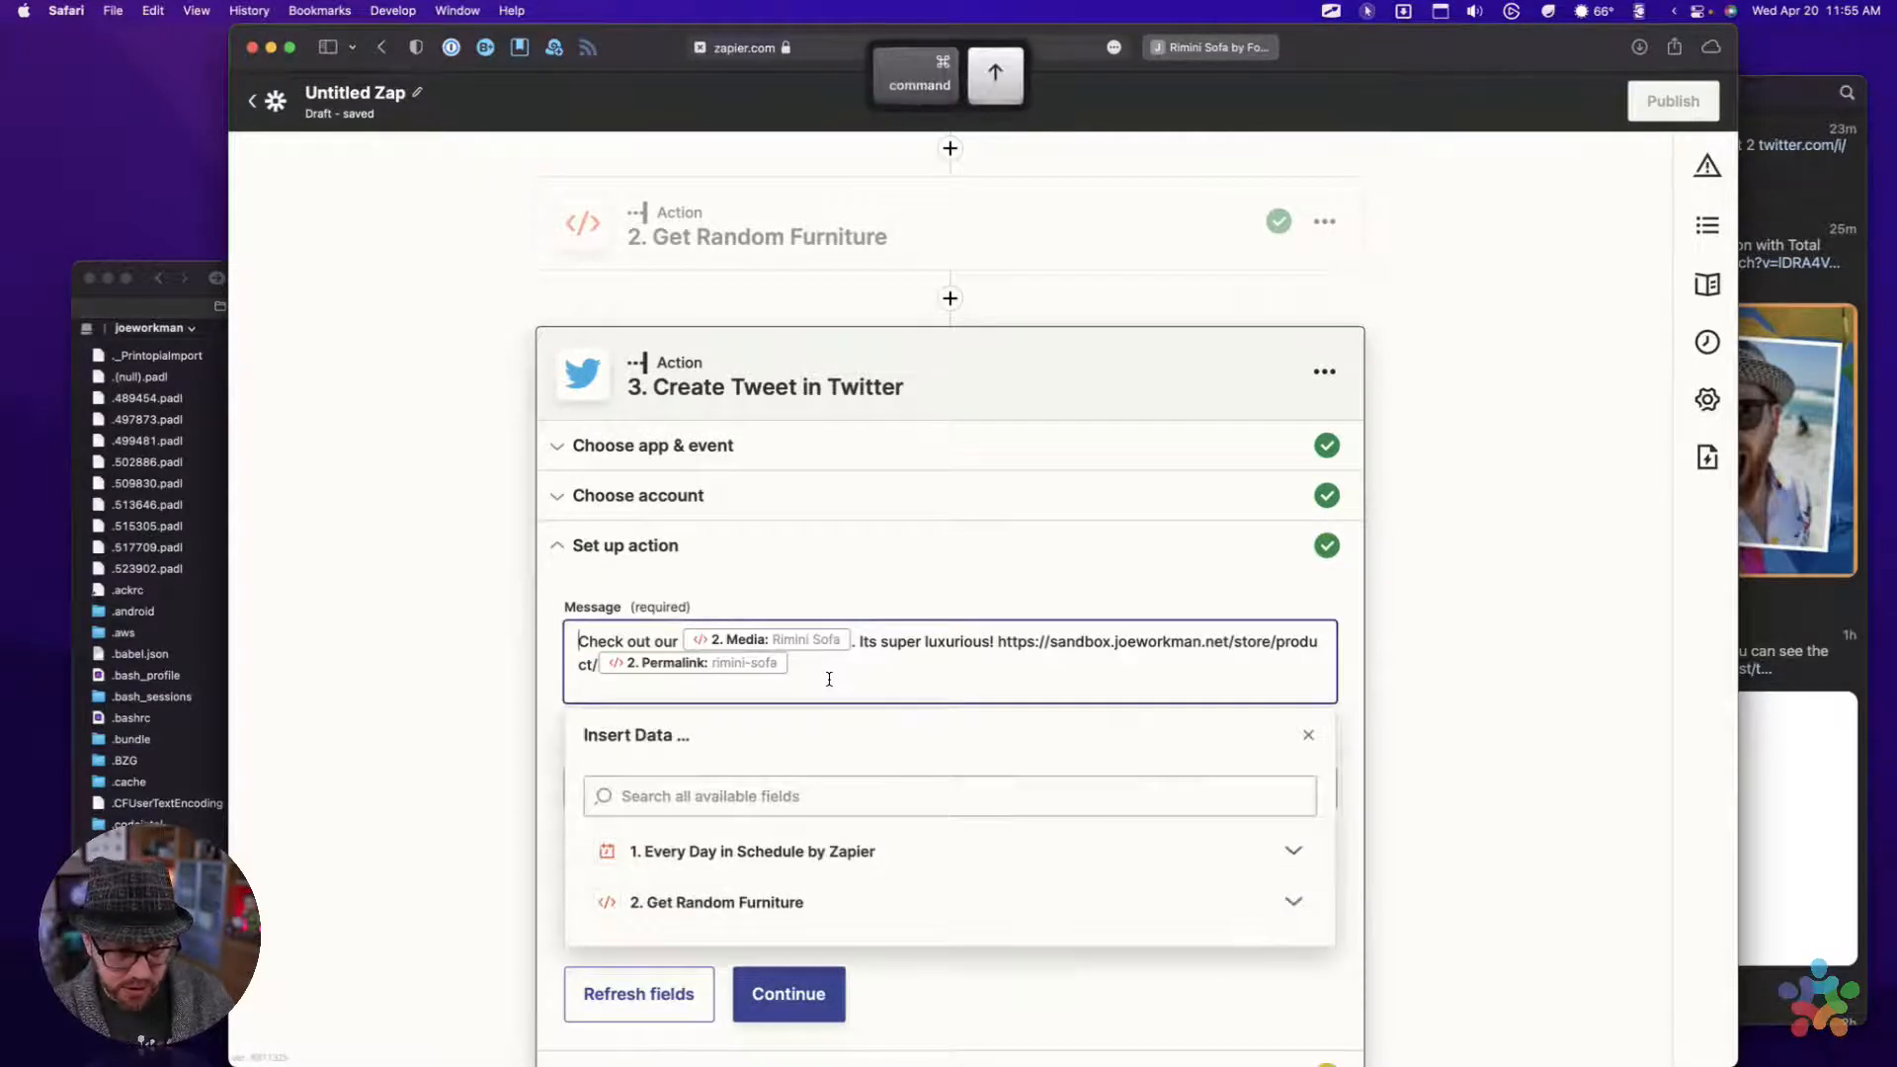
text(This is a test f)
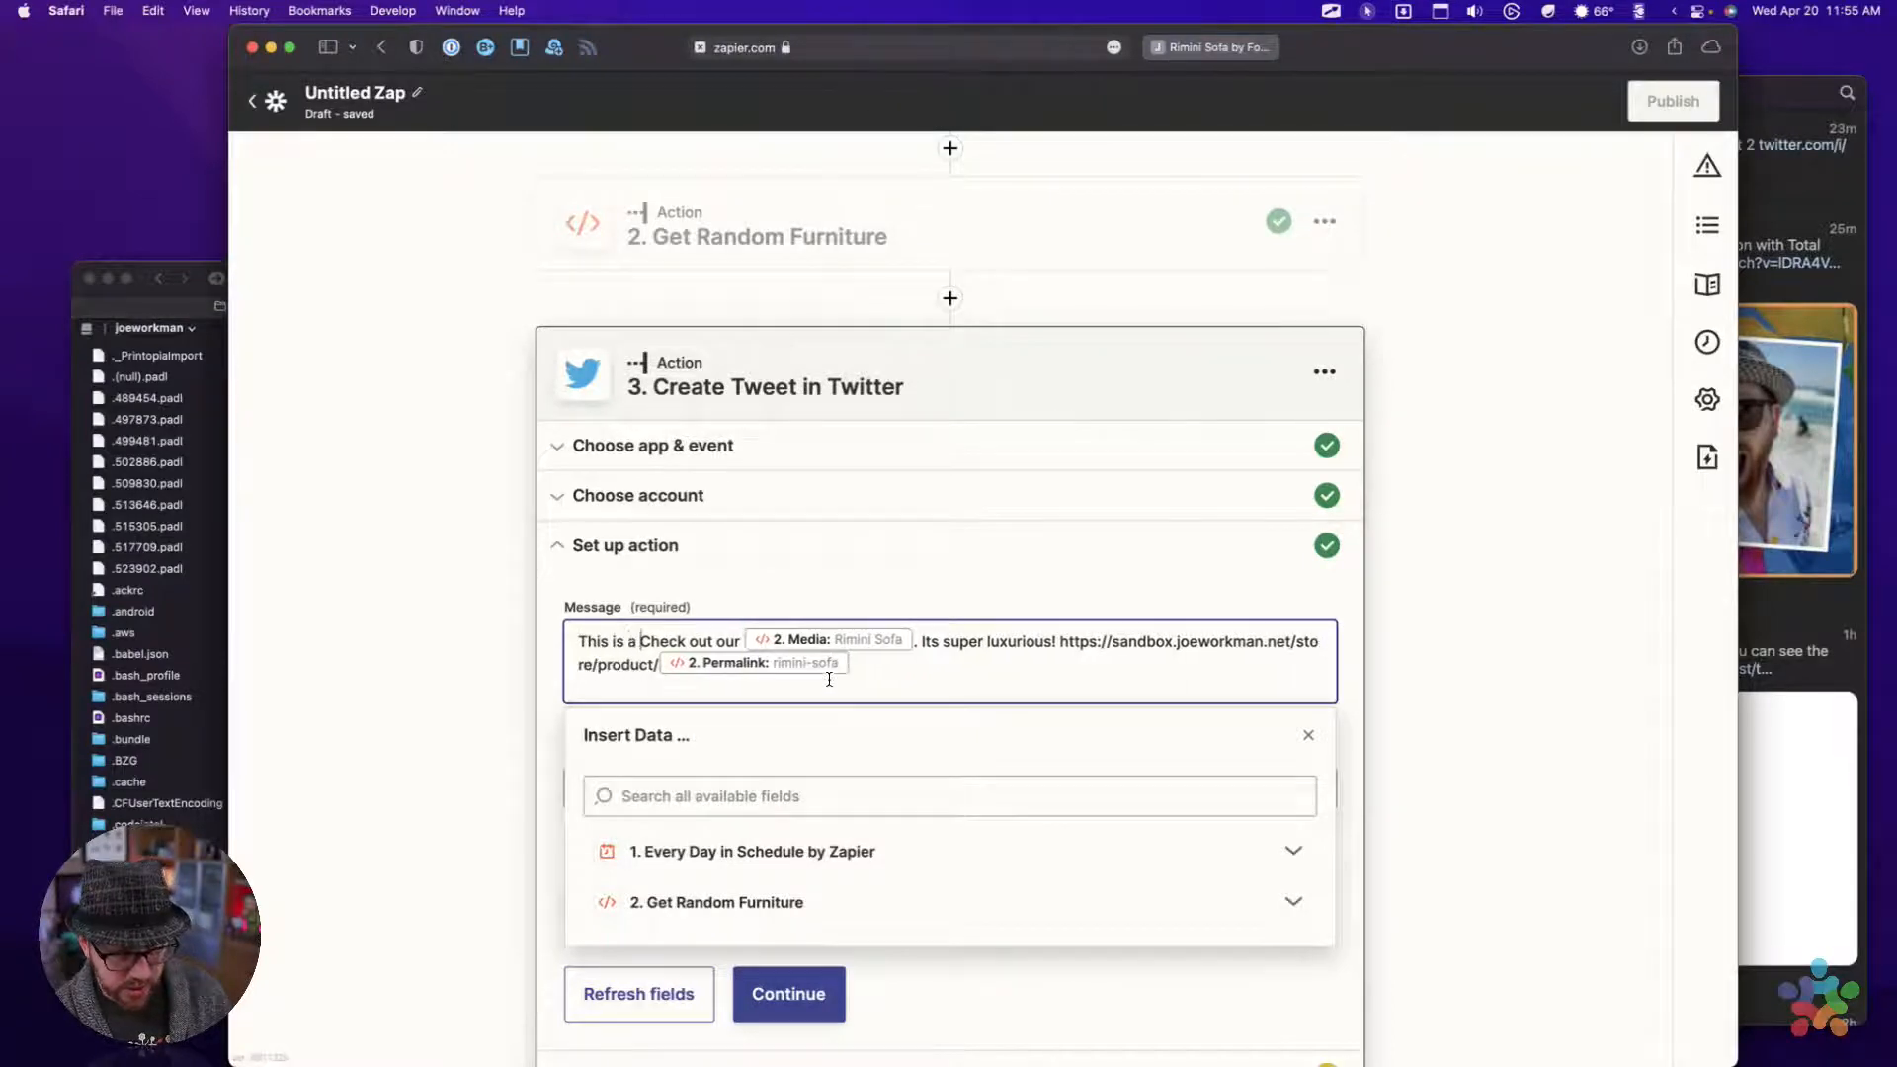
text(rom my live )
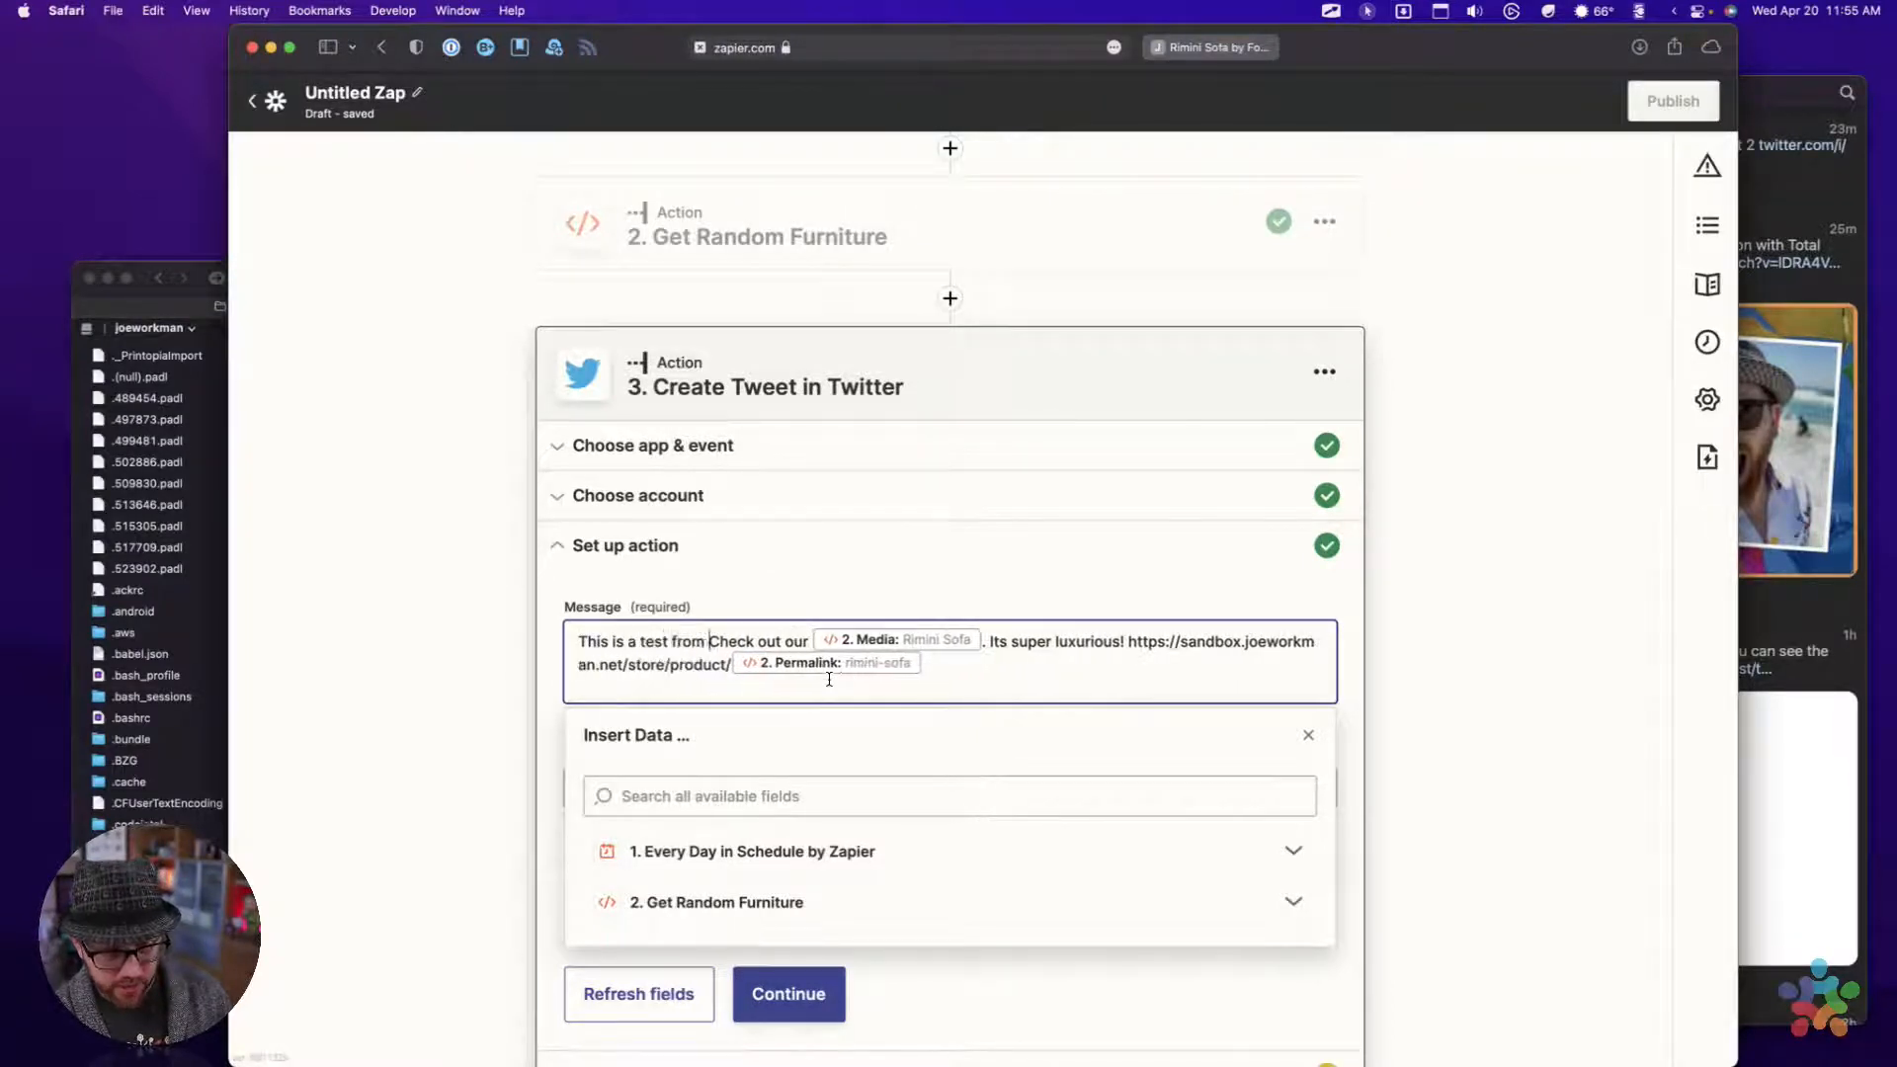
text(stream!)
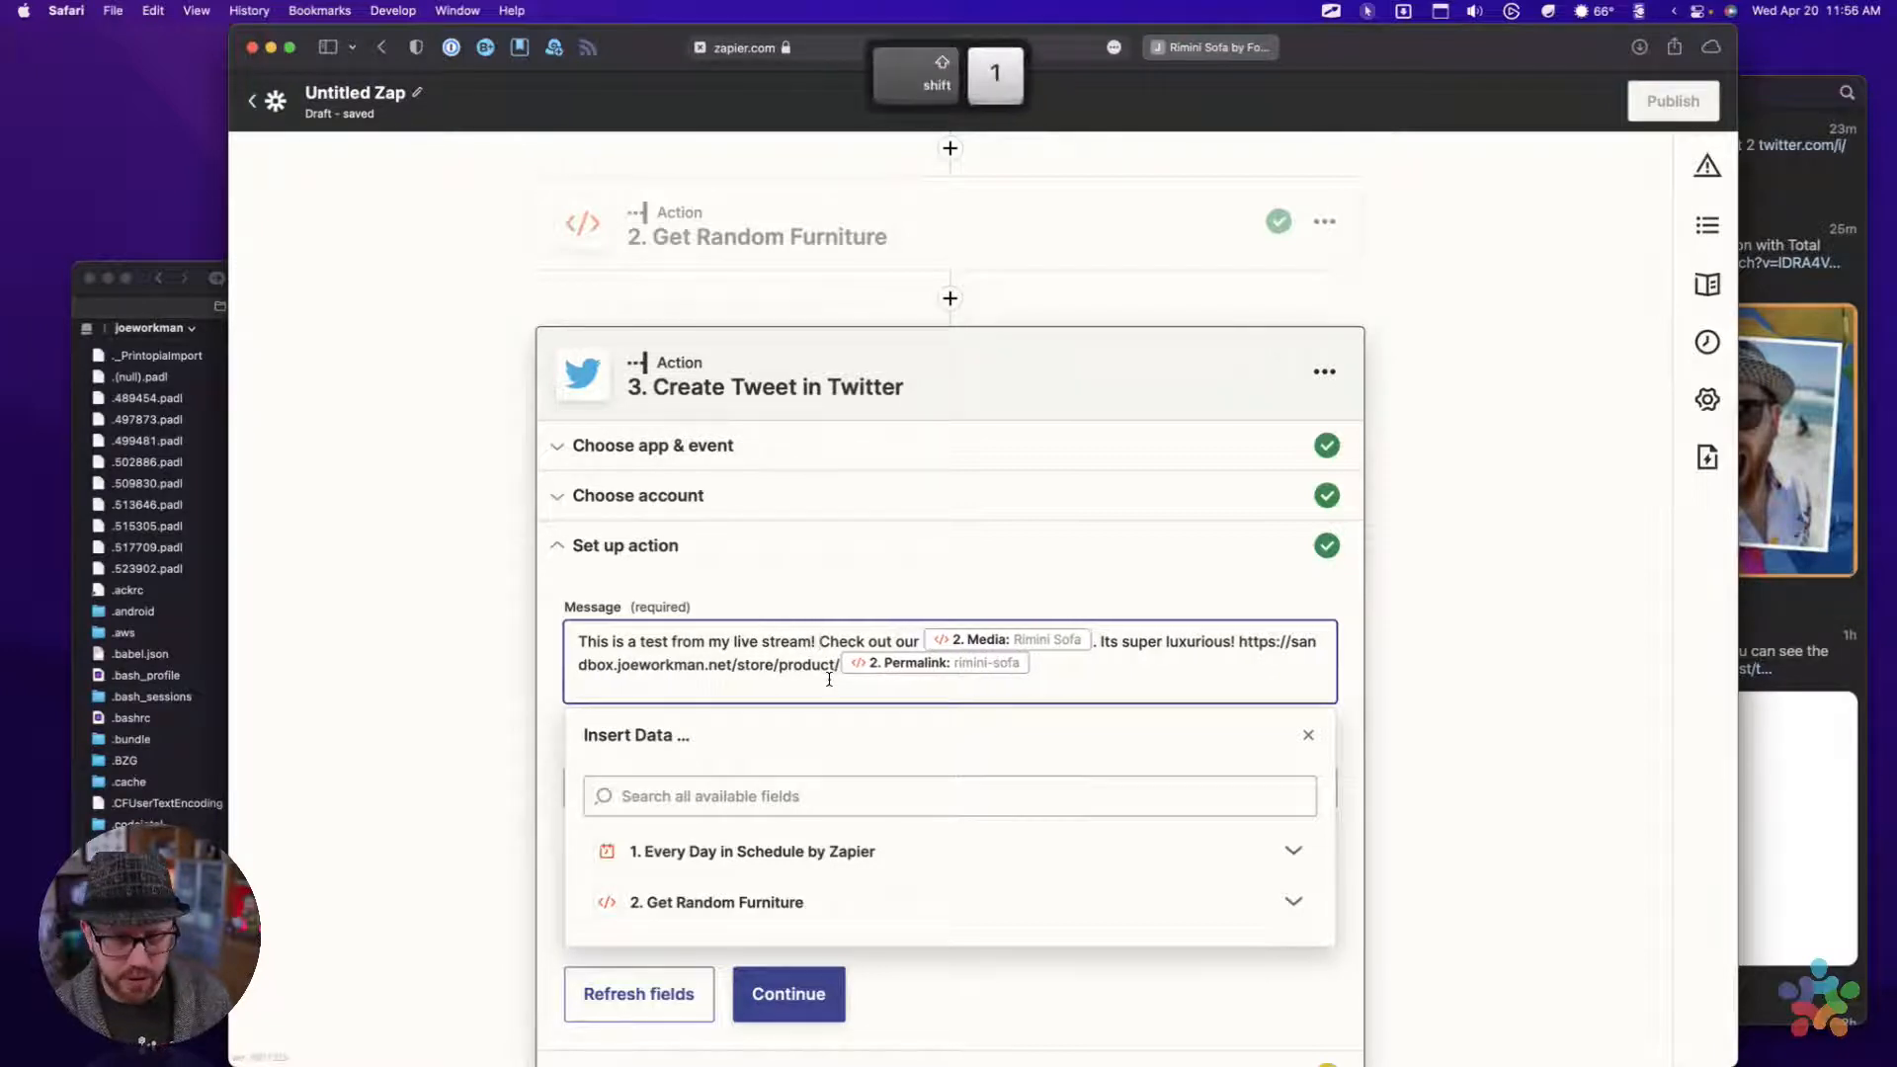
click(1356, 659)
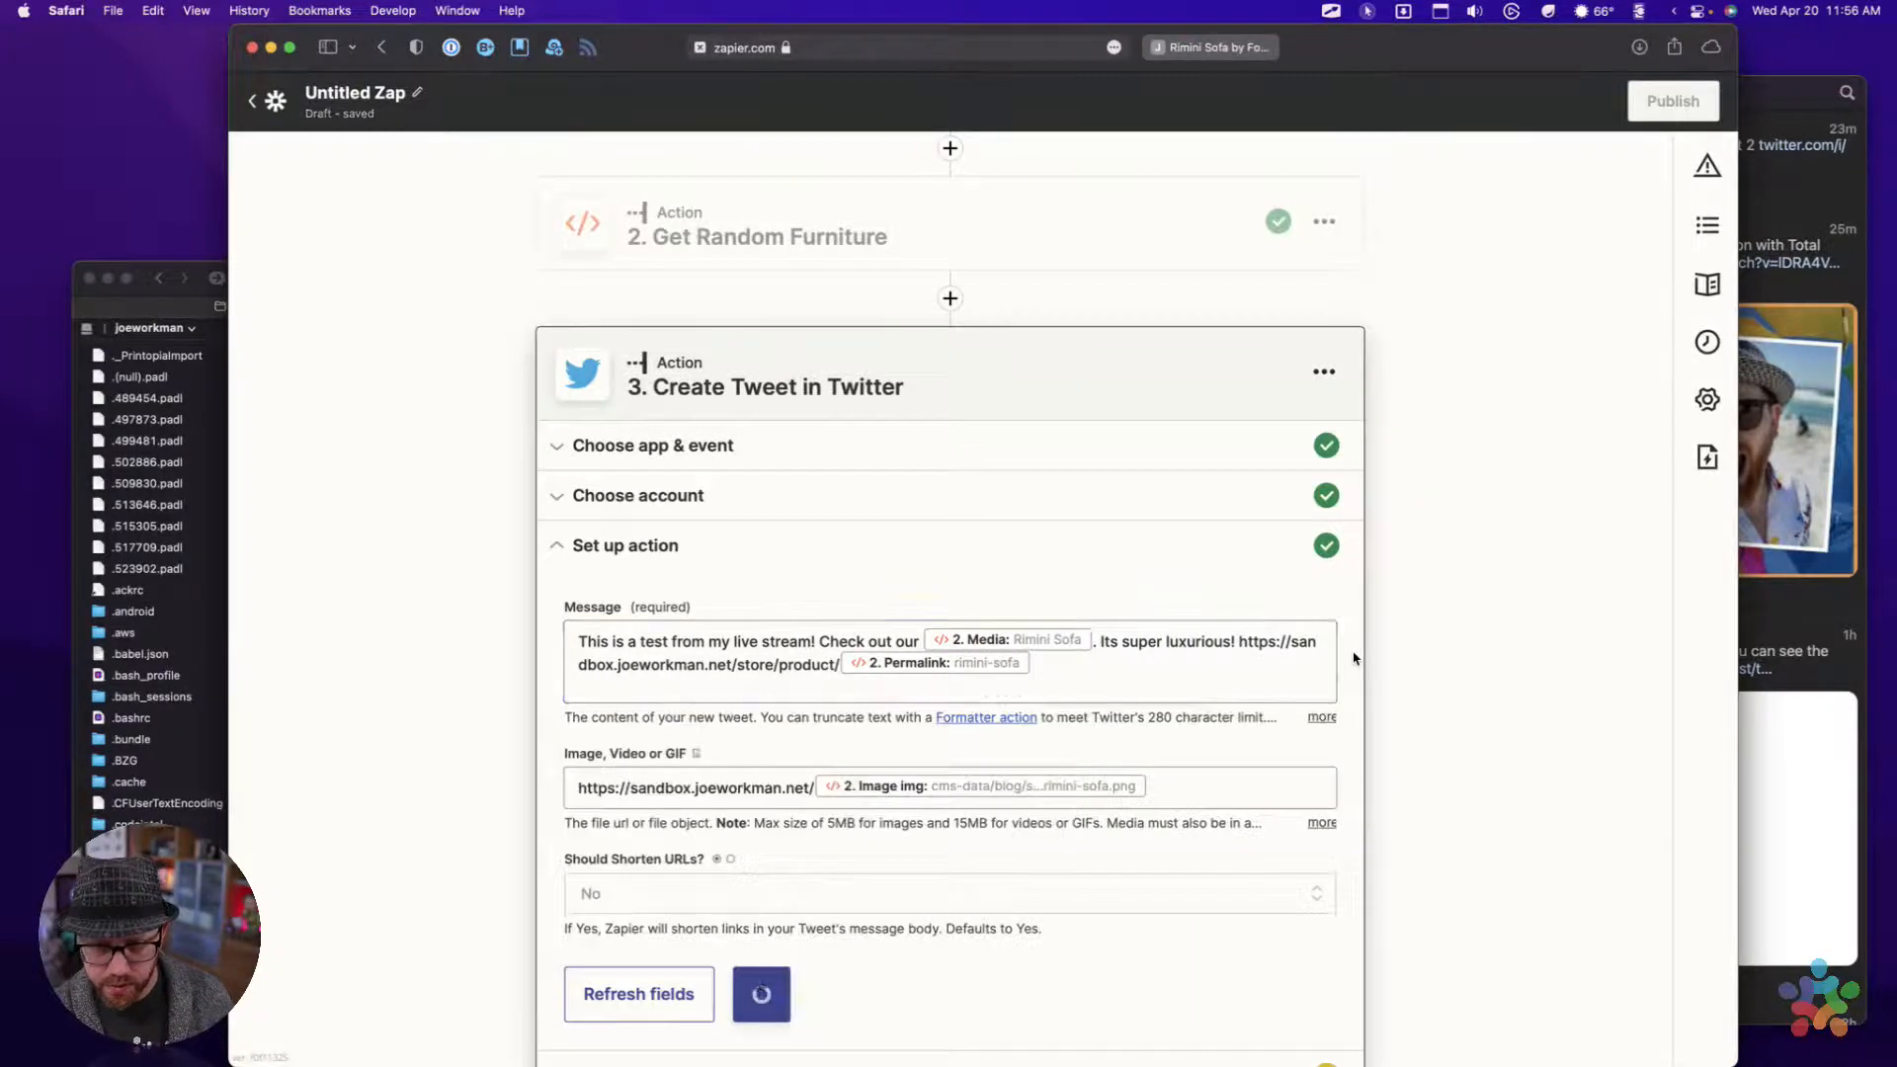
Continue to the Twitter action's test and send the test tweet for review
scroll(787, 664, down, 3)
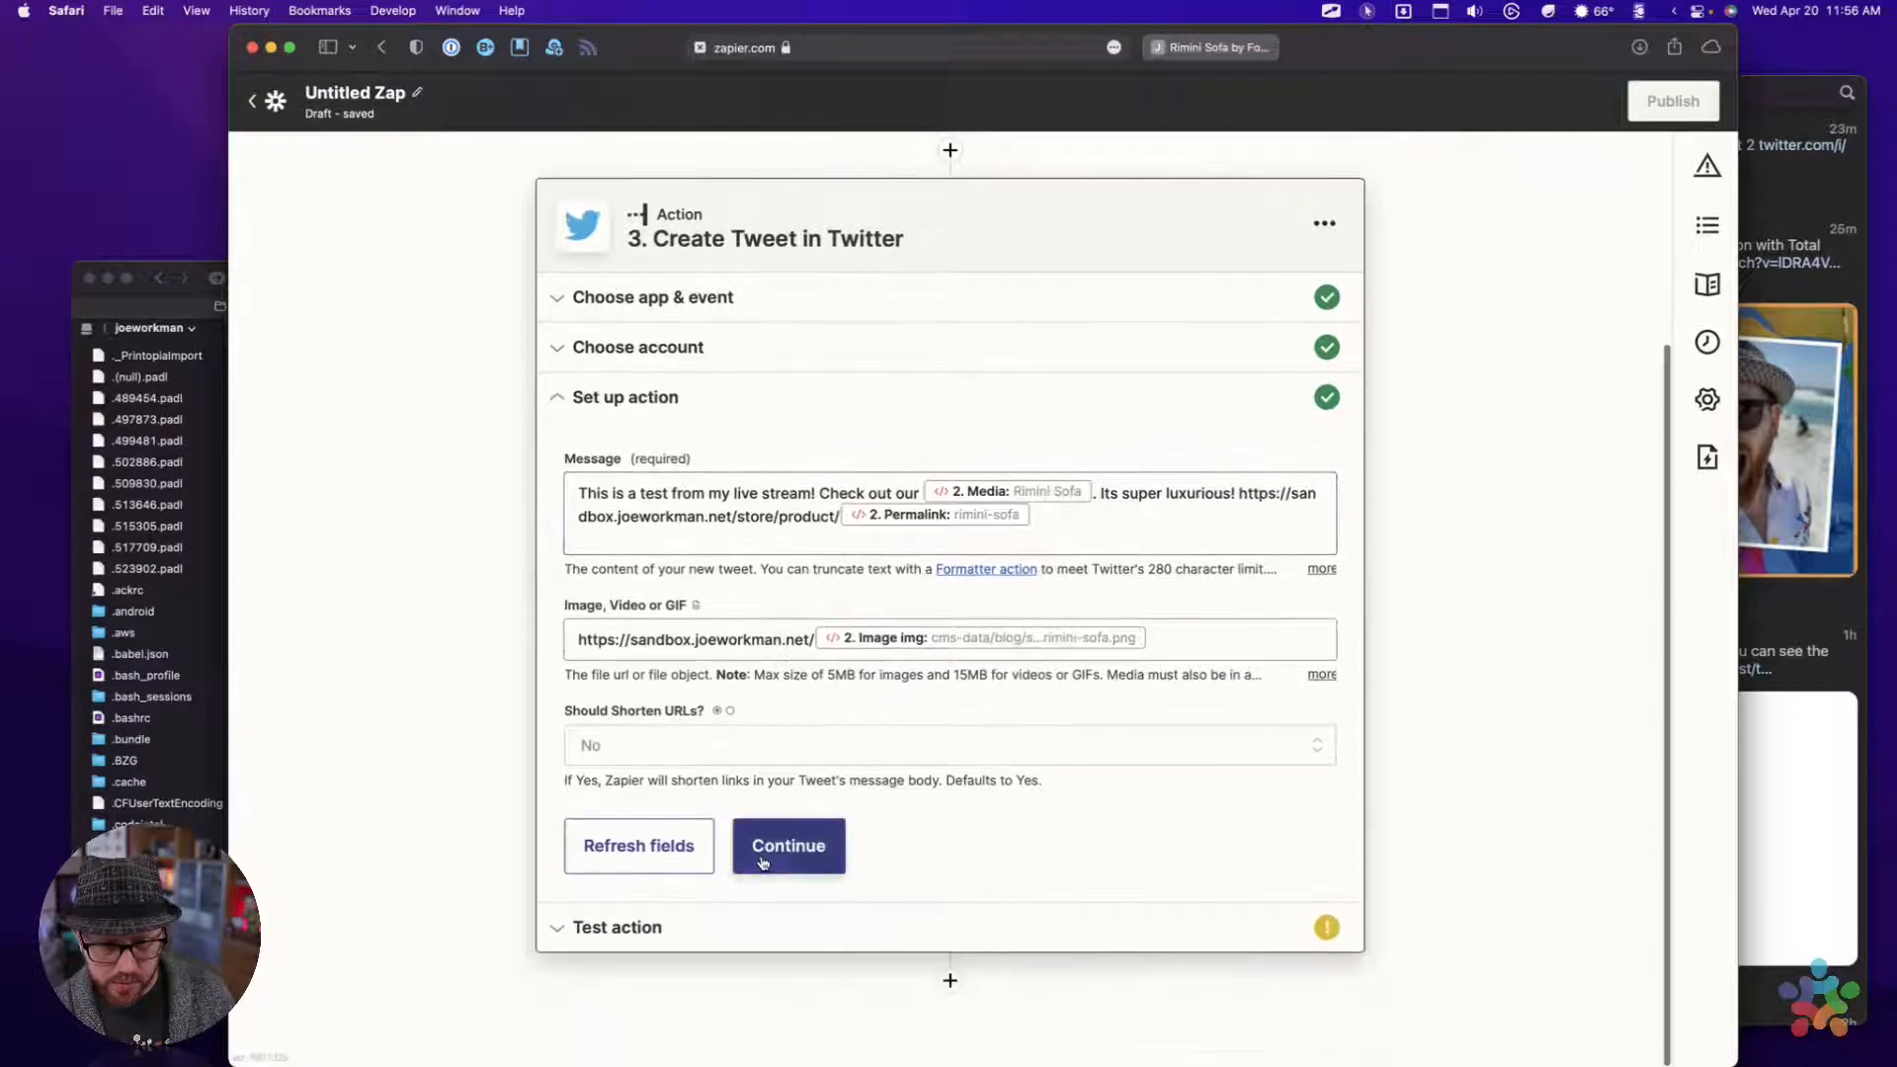
click(786, 845)
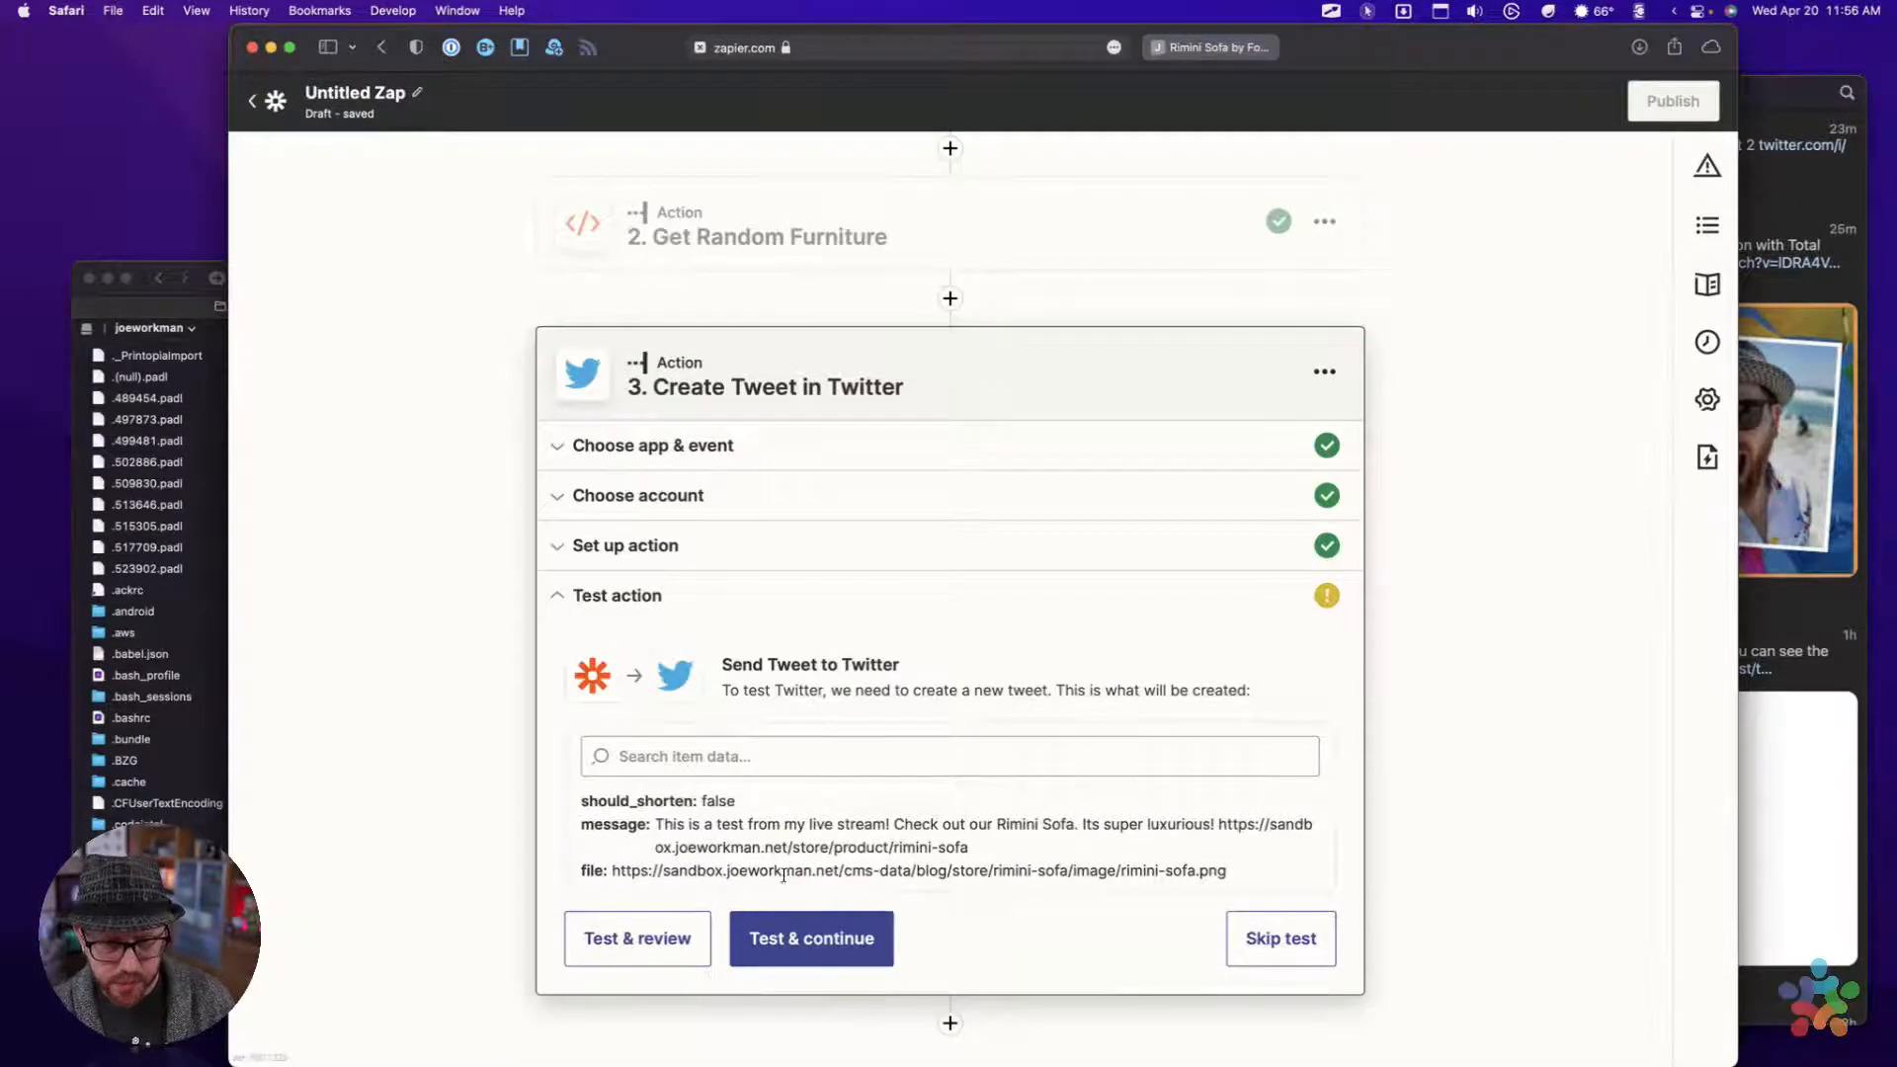
click(637, 939)
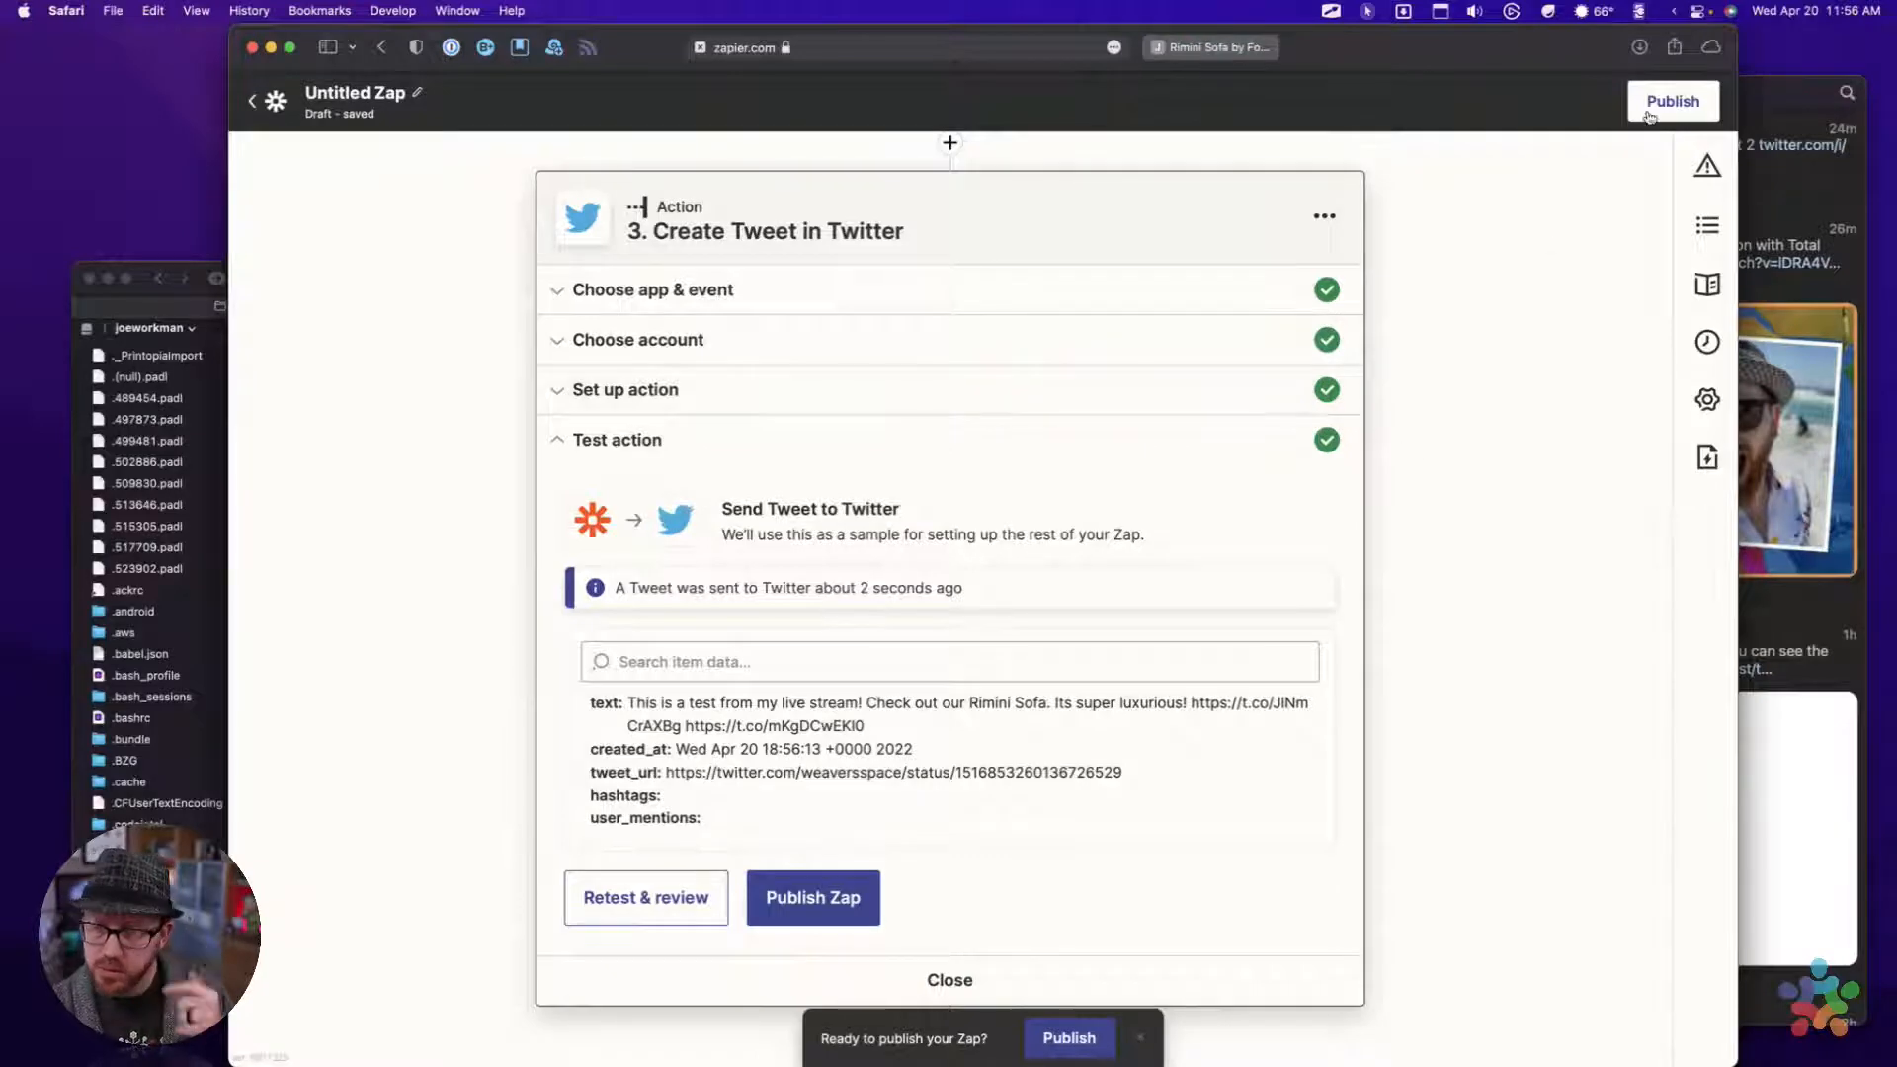
Switch to Tweetbot, check the newly posted test tweet, open its product link in the browser, and return to the Zap editor
click(1779, 89)
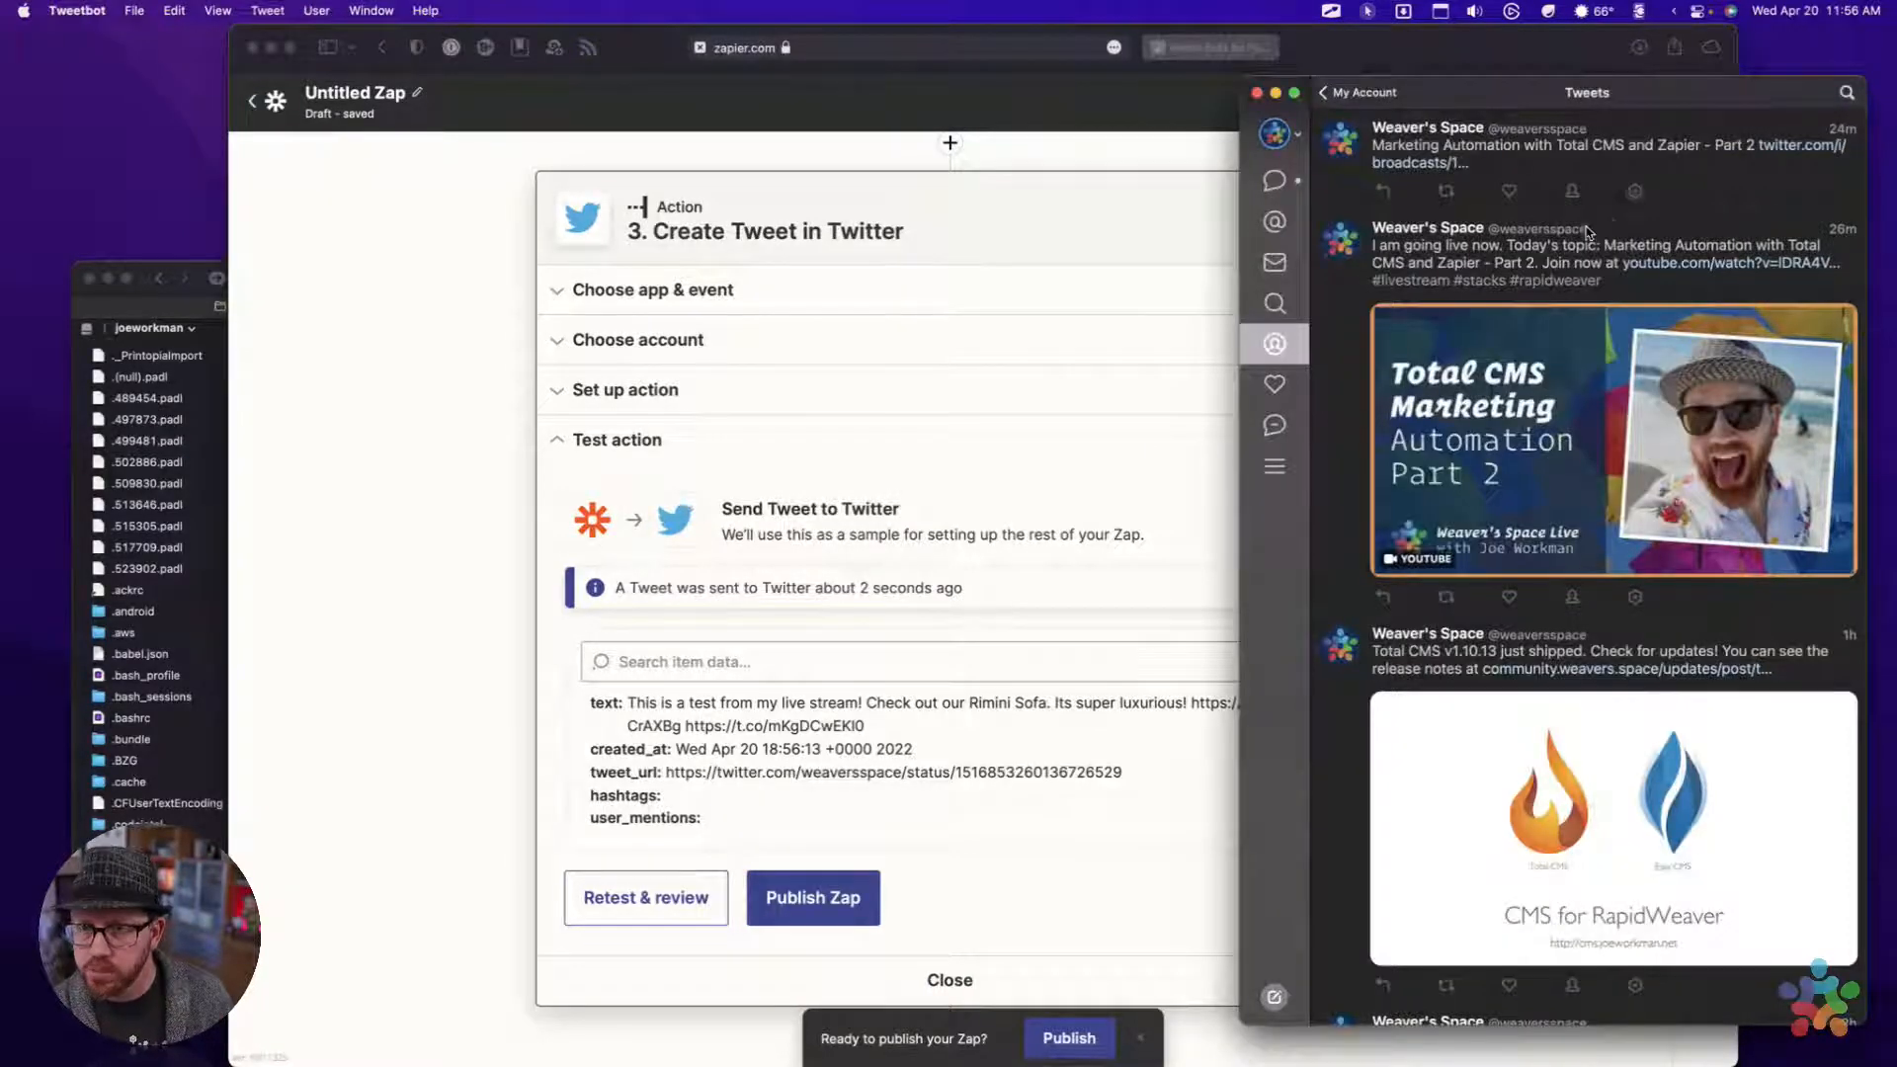
scroll(1588, 233, up, 3)
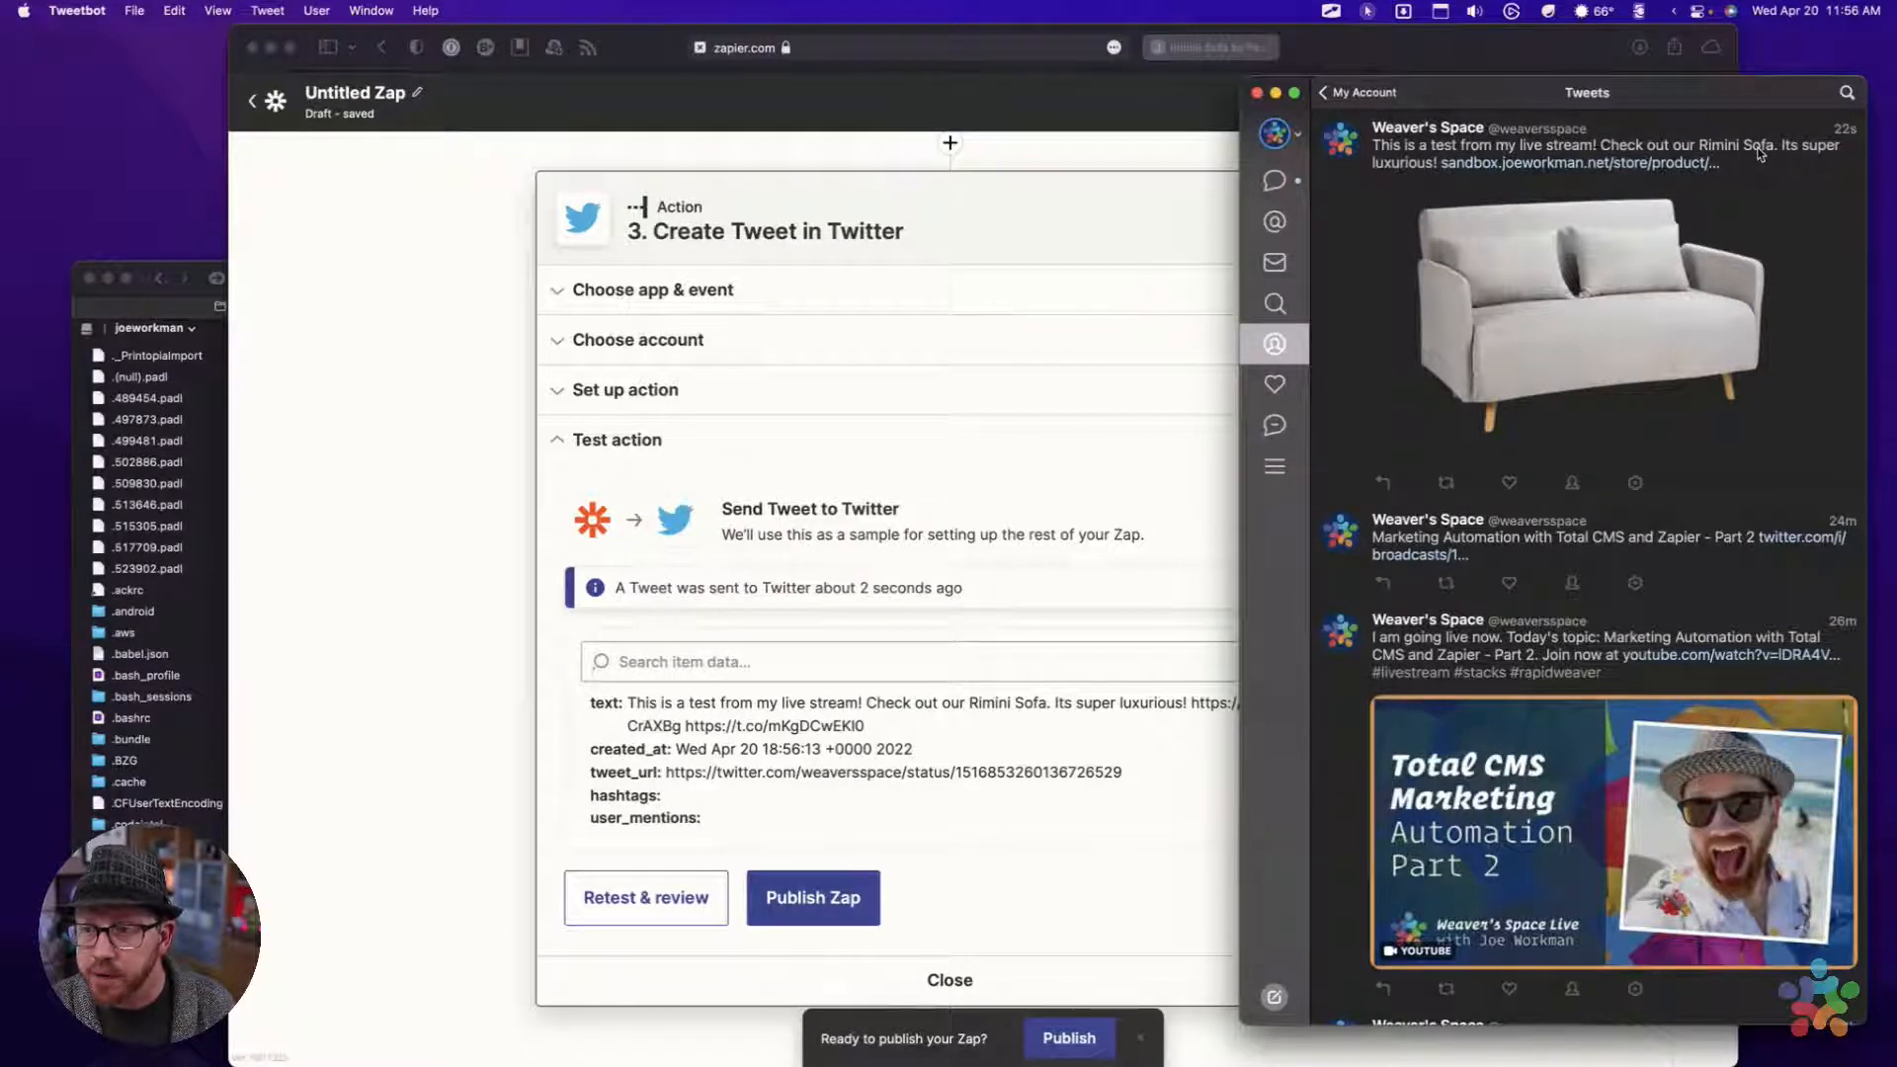
click(1492, 164)
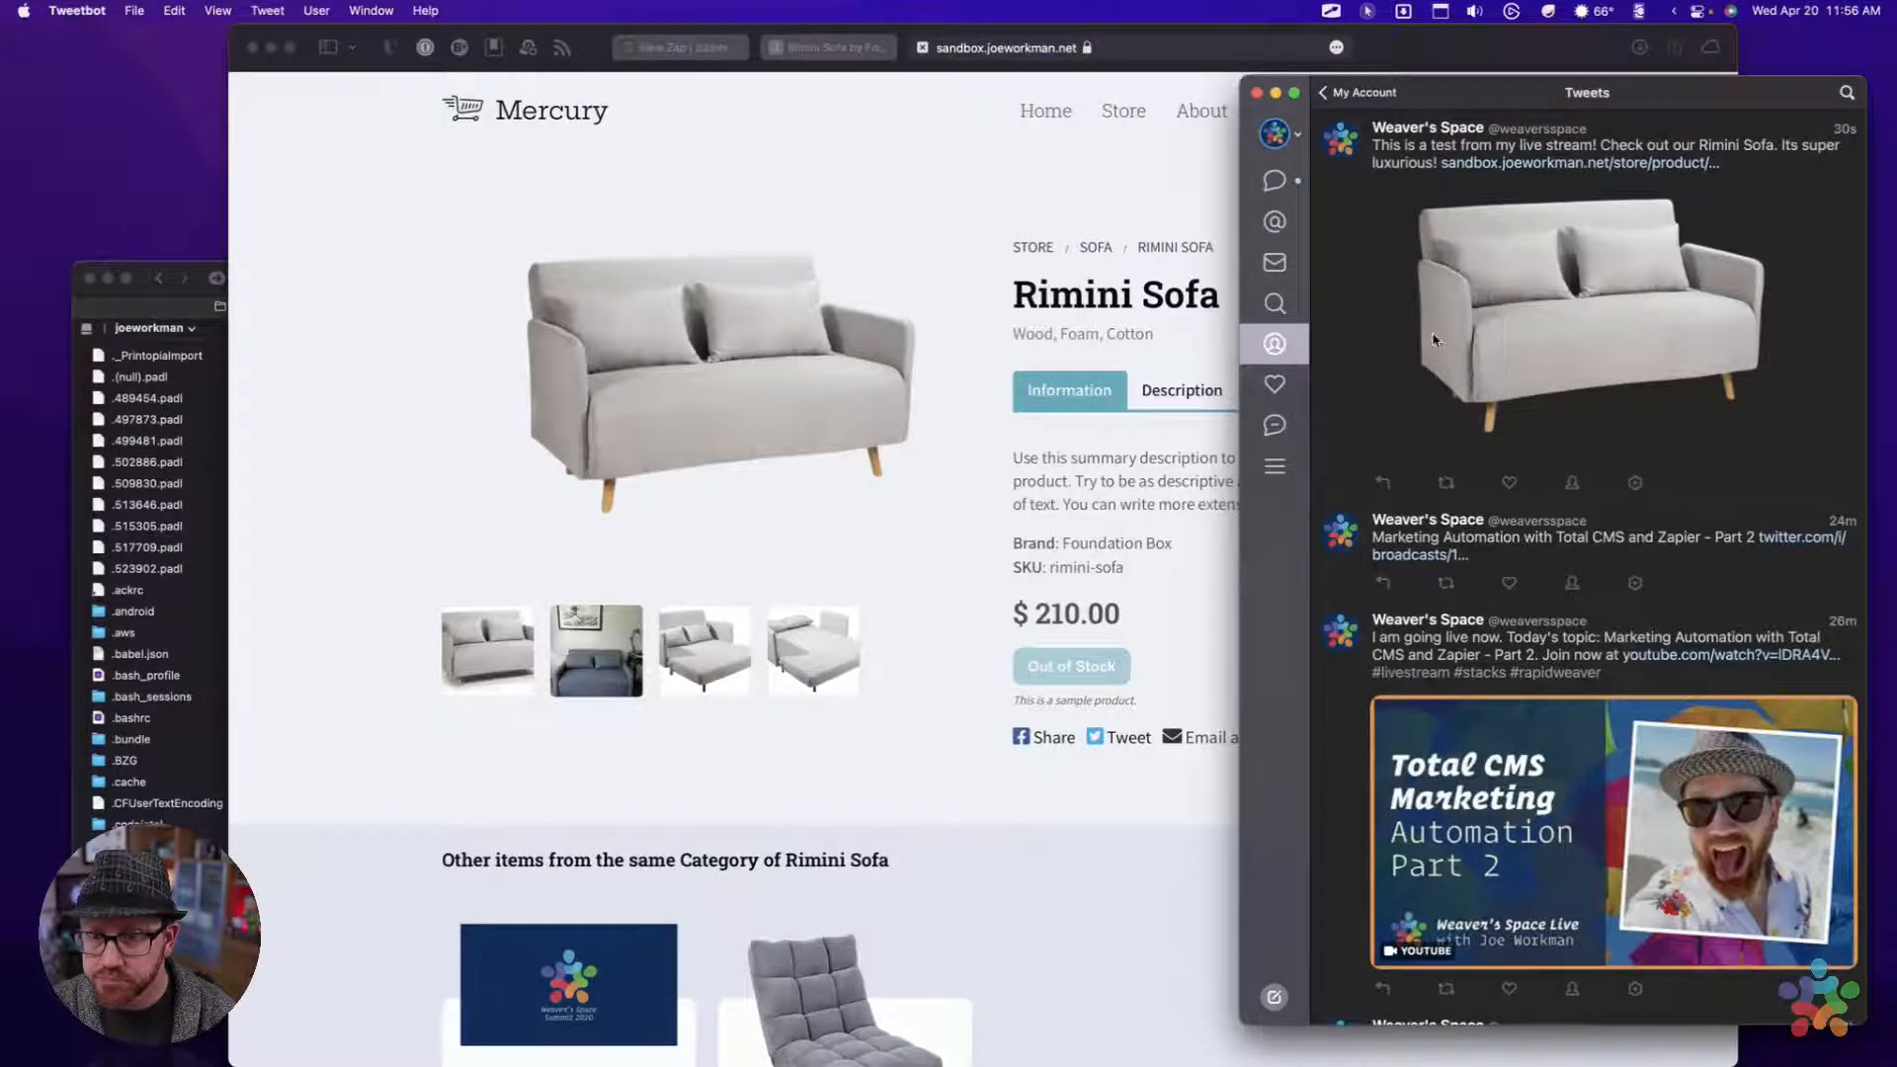
click(1096, 492)
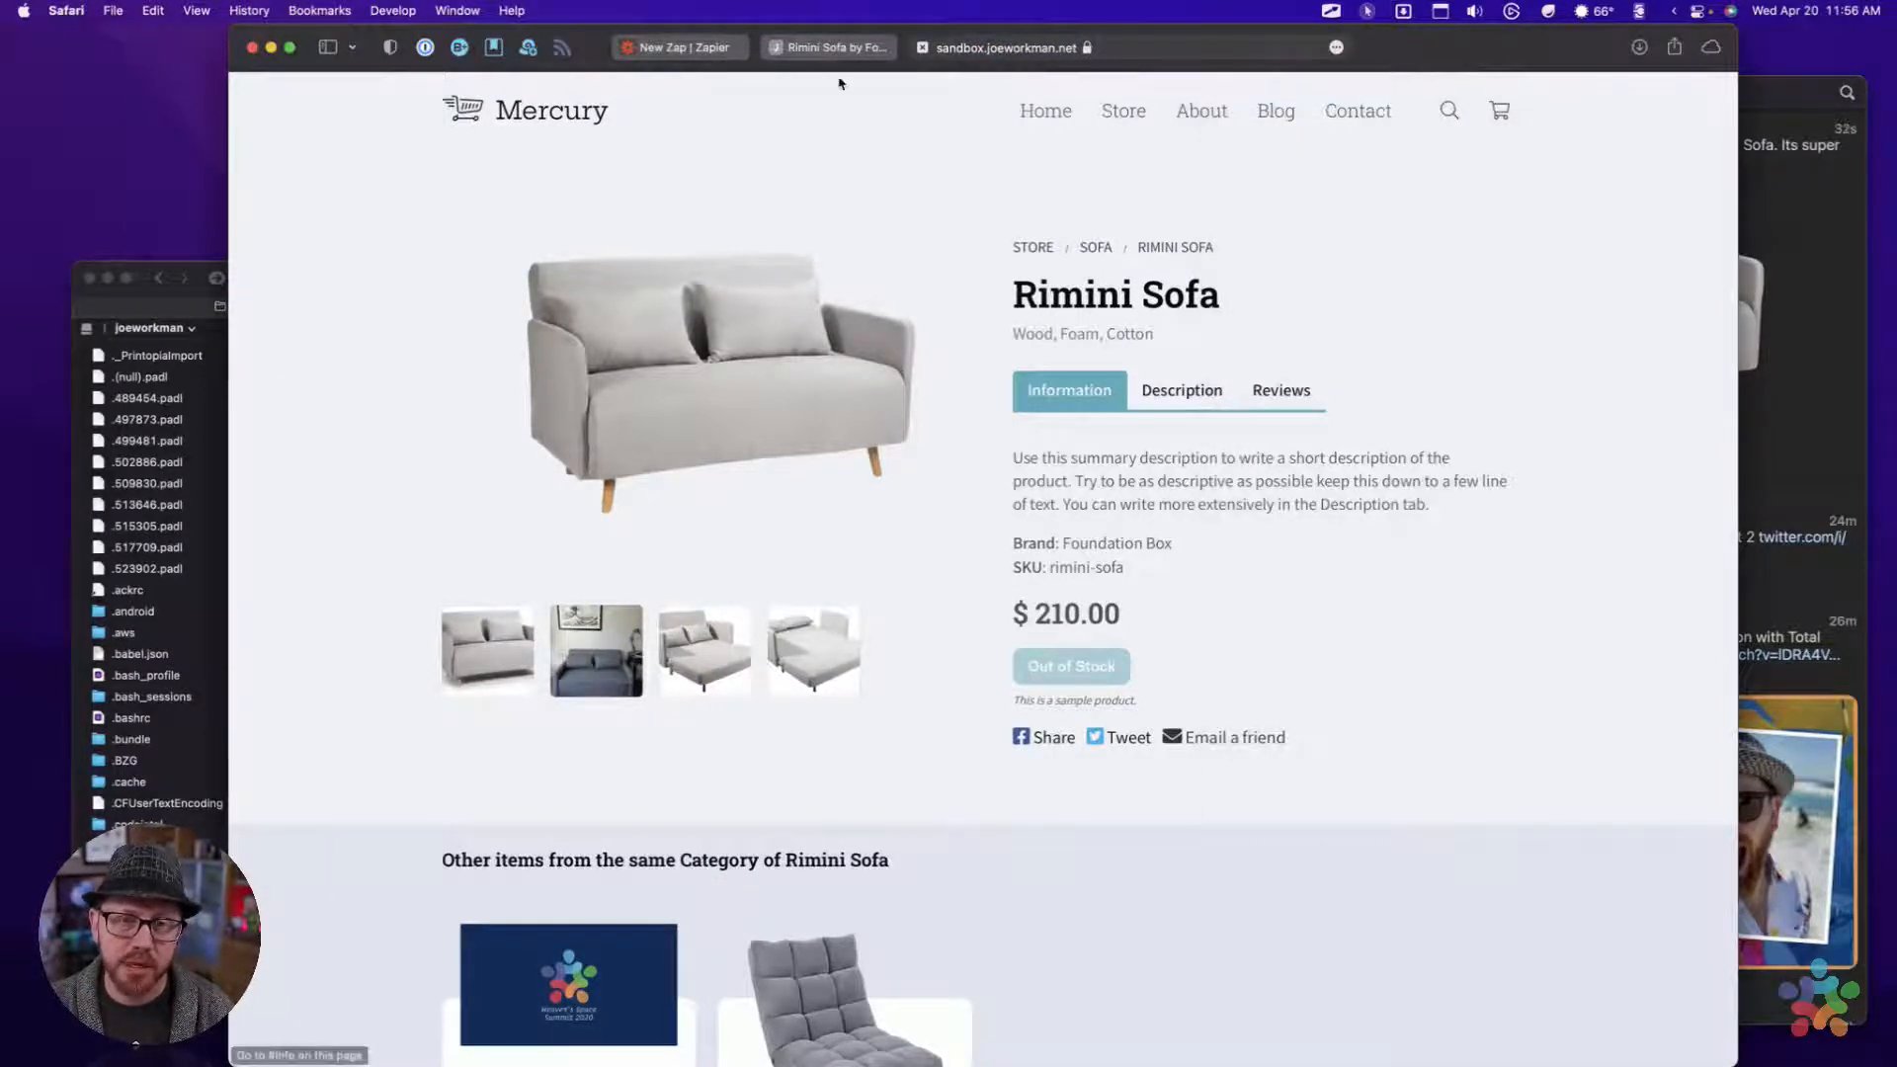
click(830, 47)
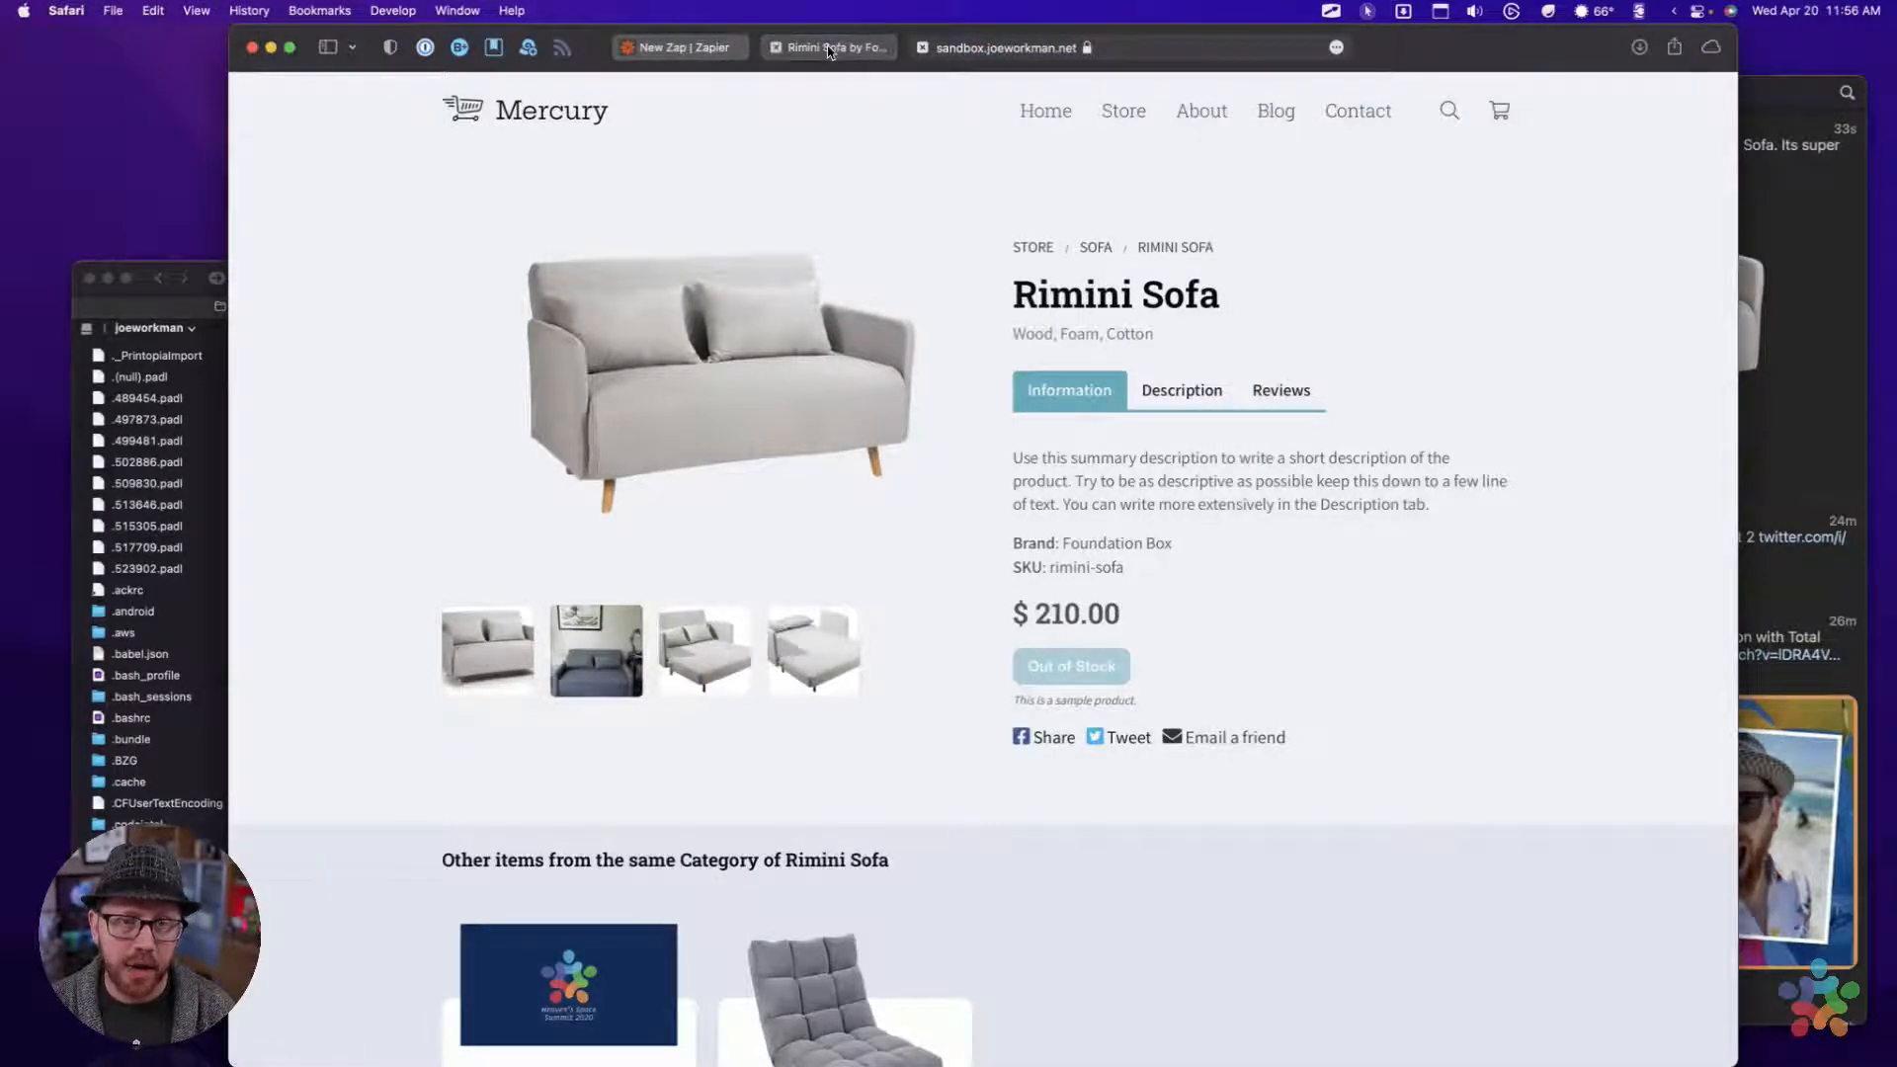
click(721, 46)
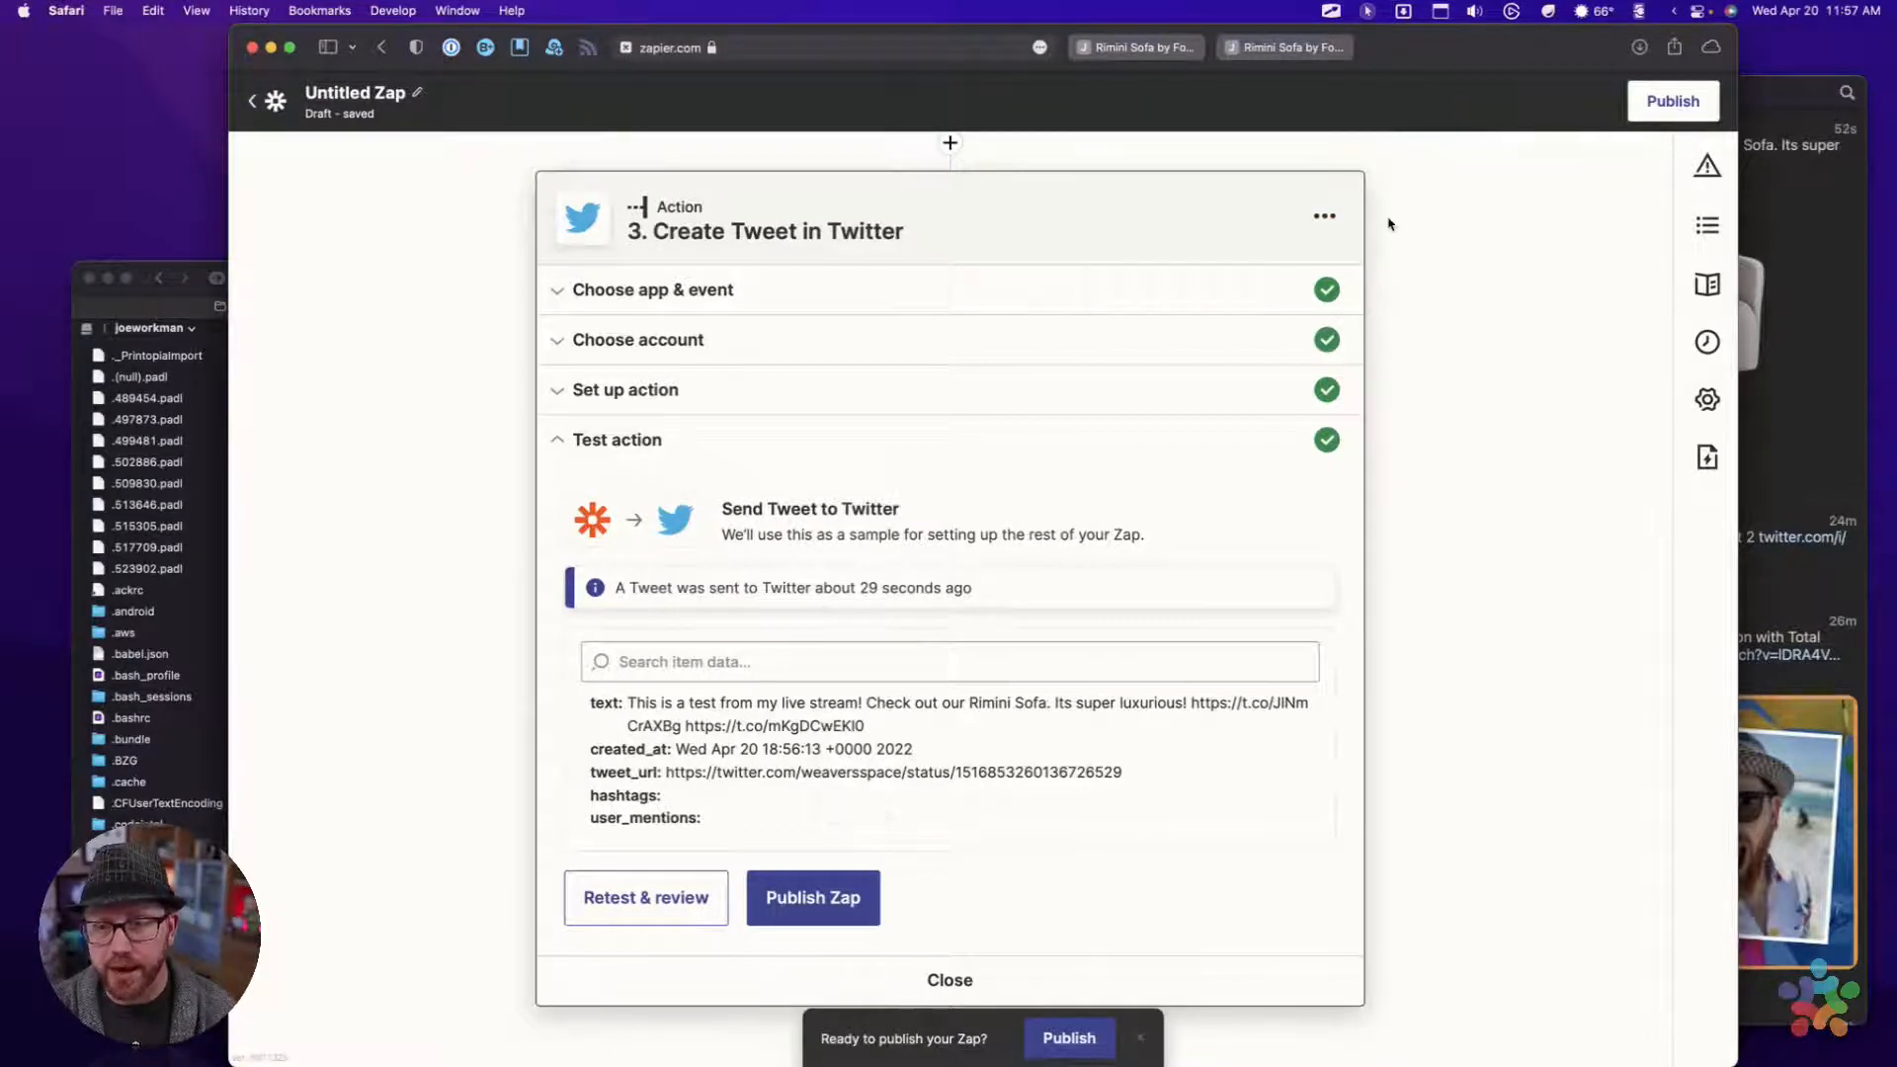
Switch to Tweetbot and delete the live-stream test tweet about the Rimini Sofa
click(1834, 258)
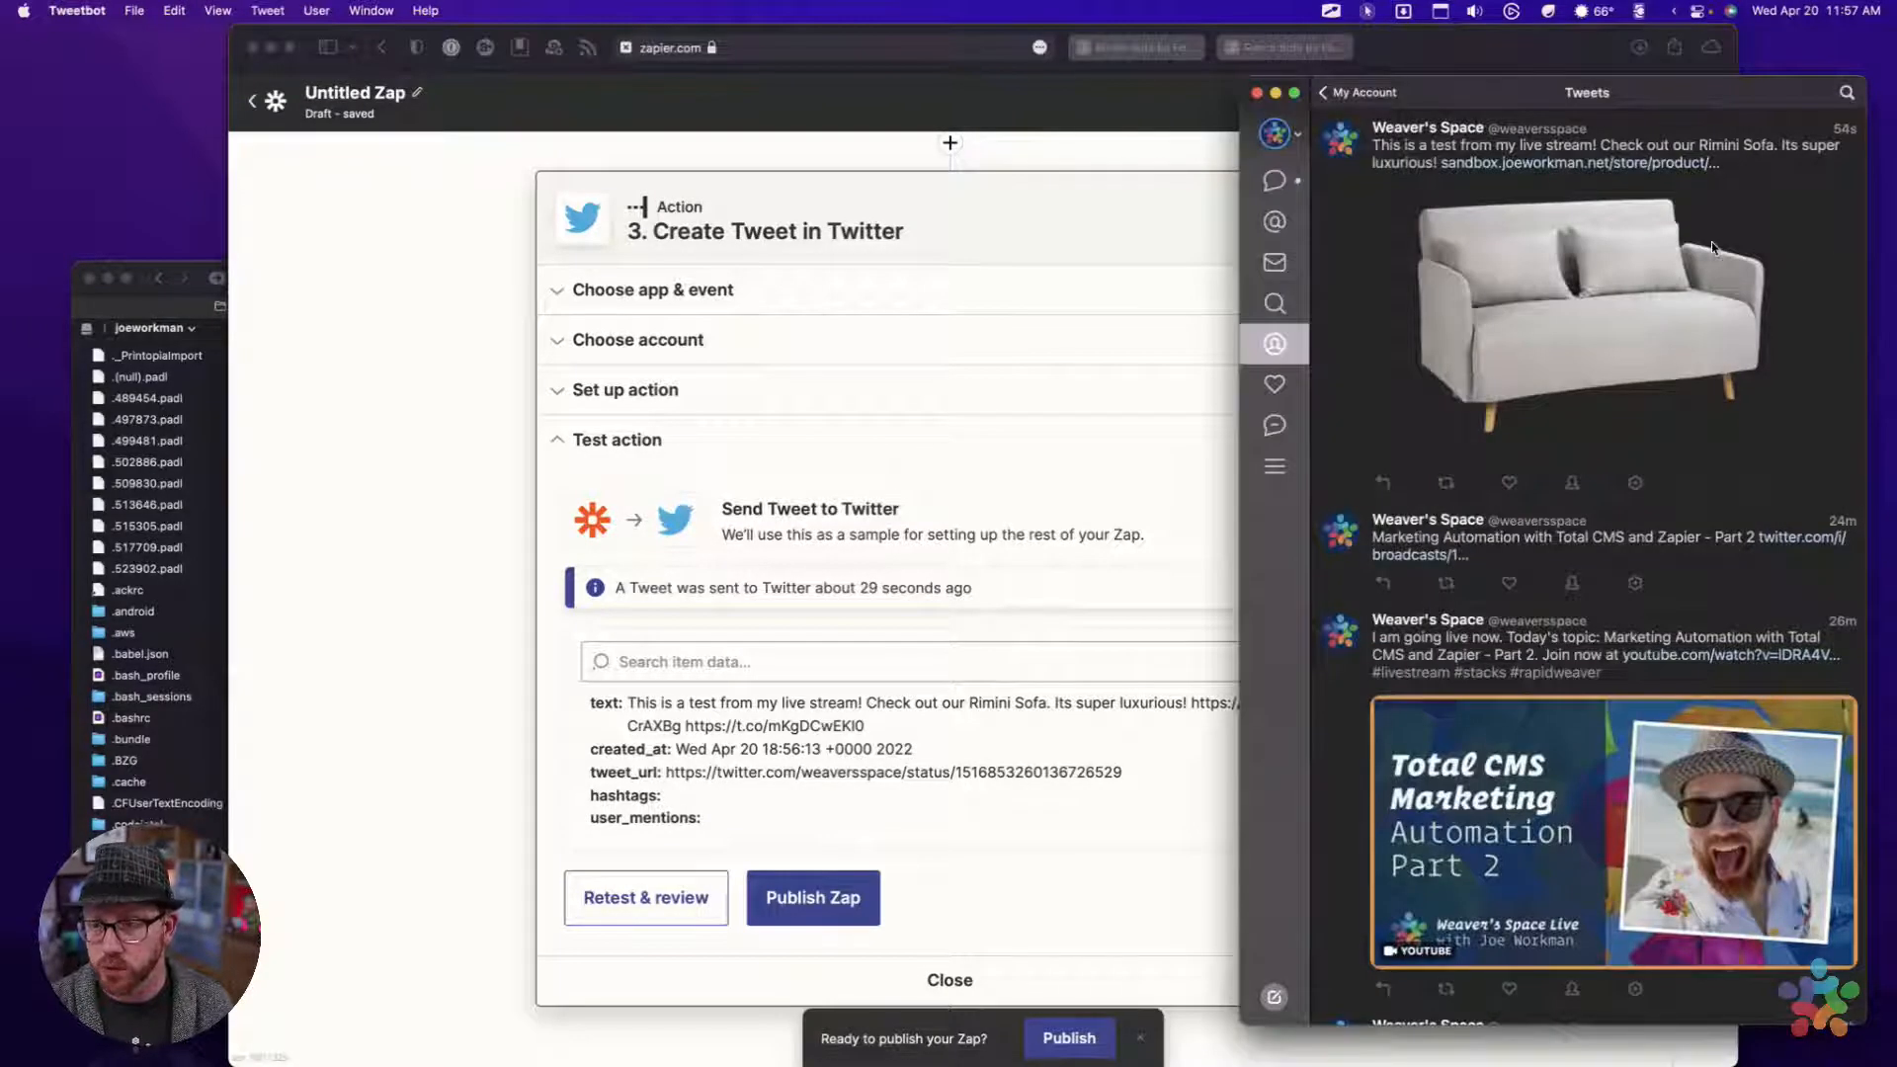
click(1637, 484)
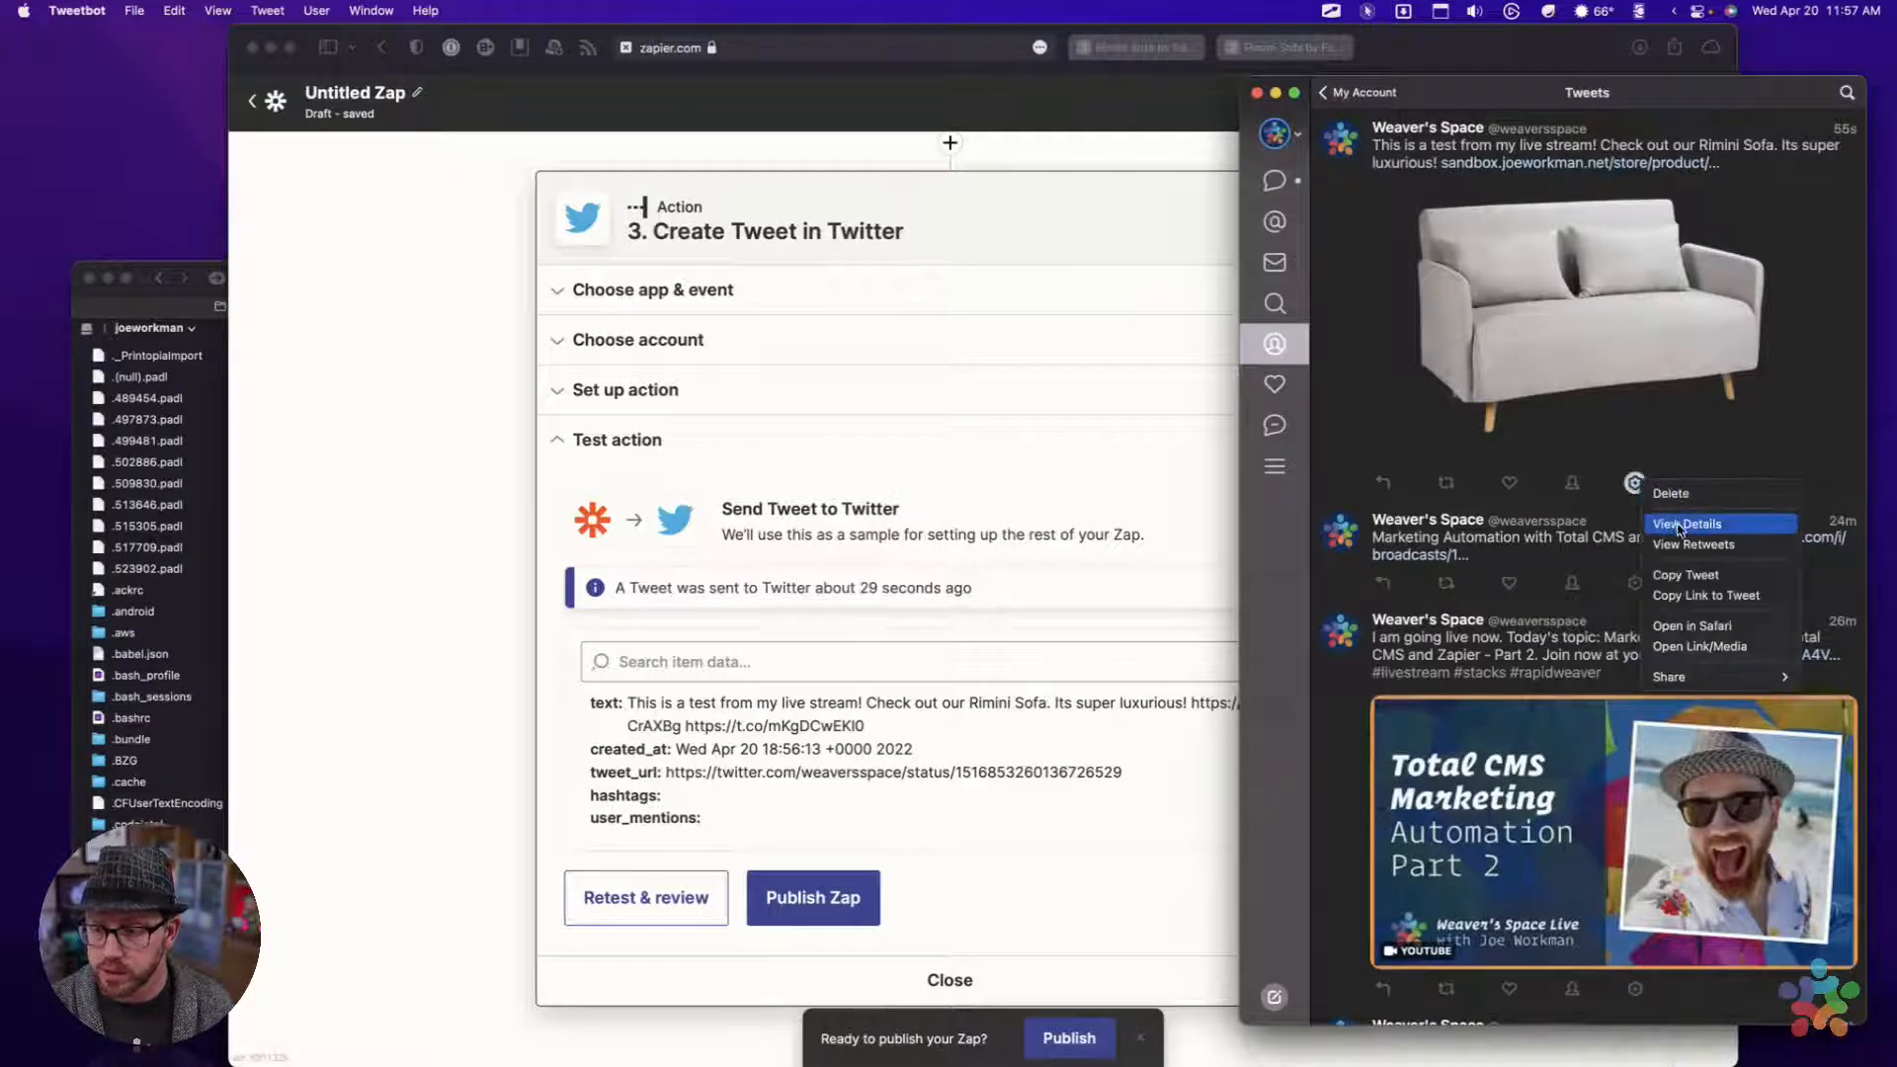
click(1684, 497)
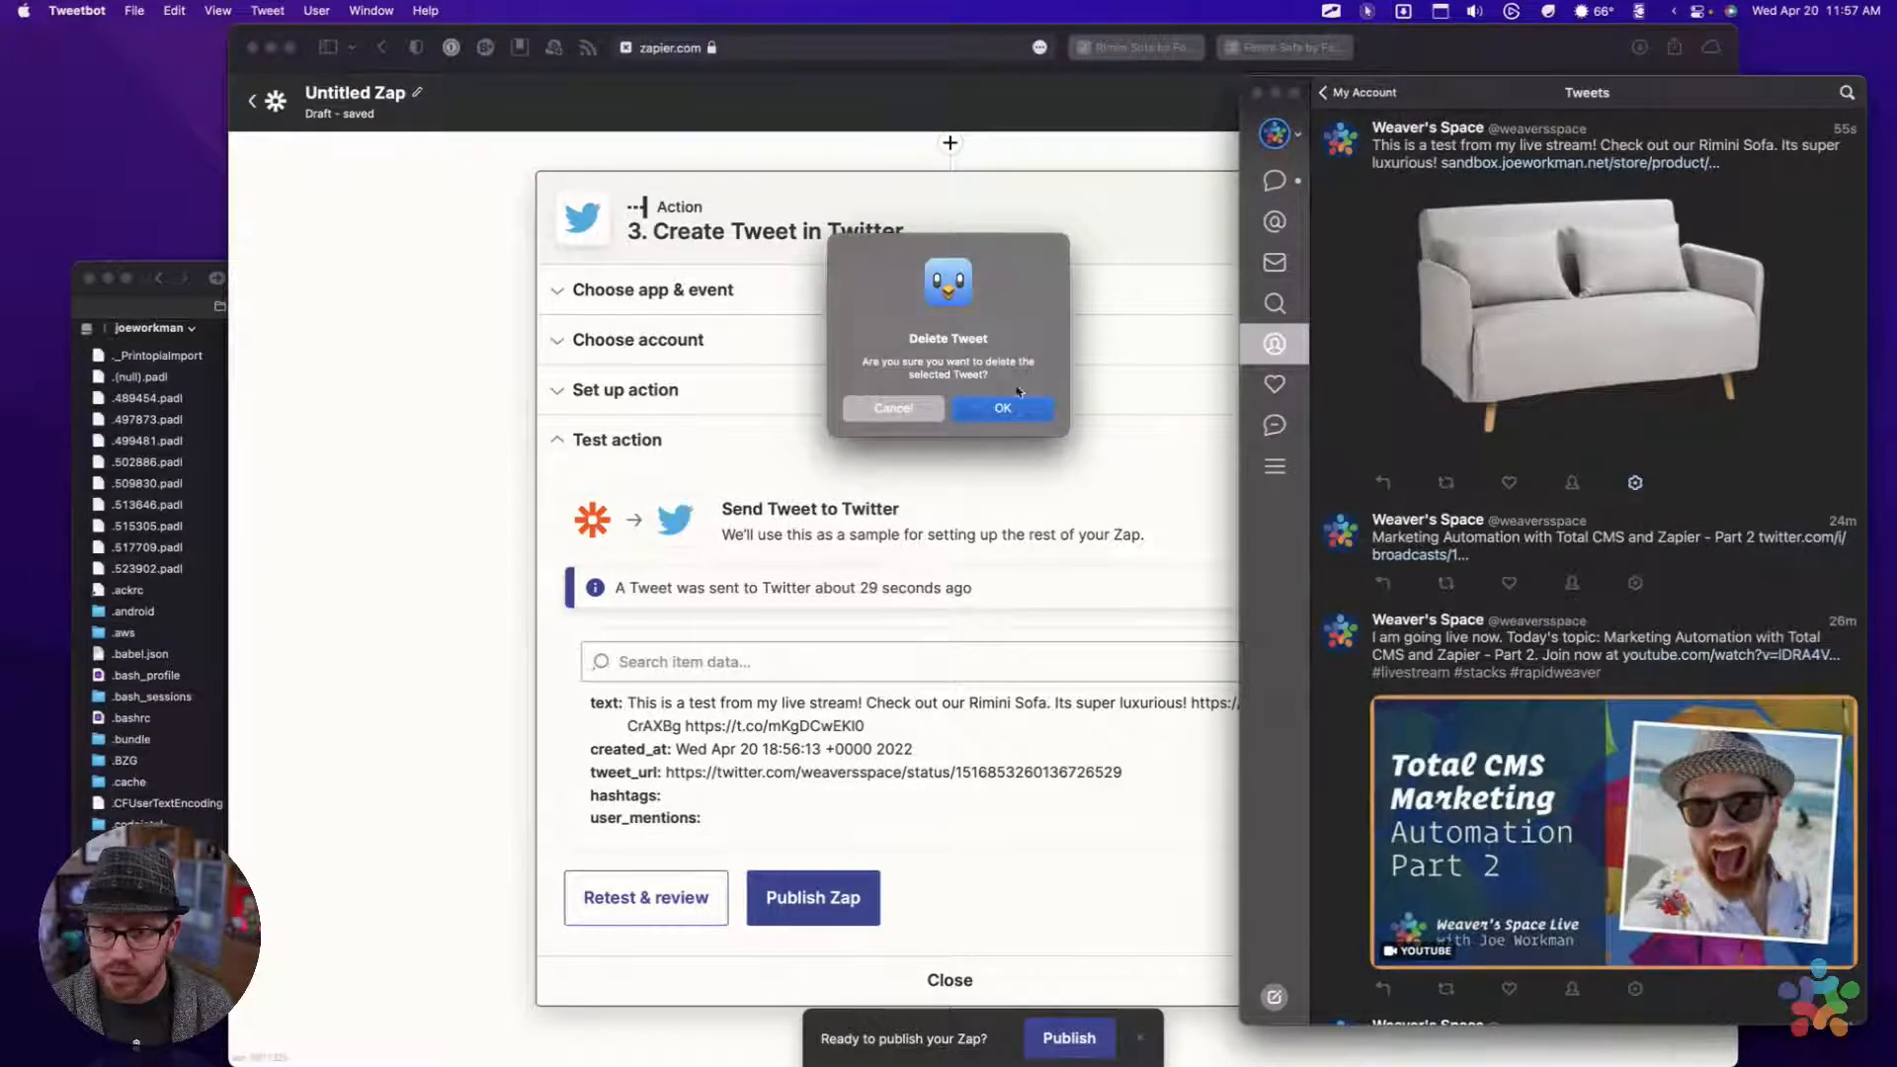
click(1008, 405)
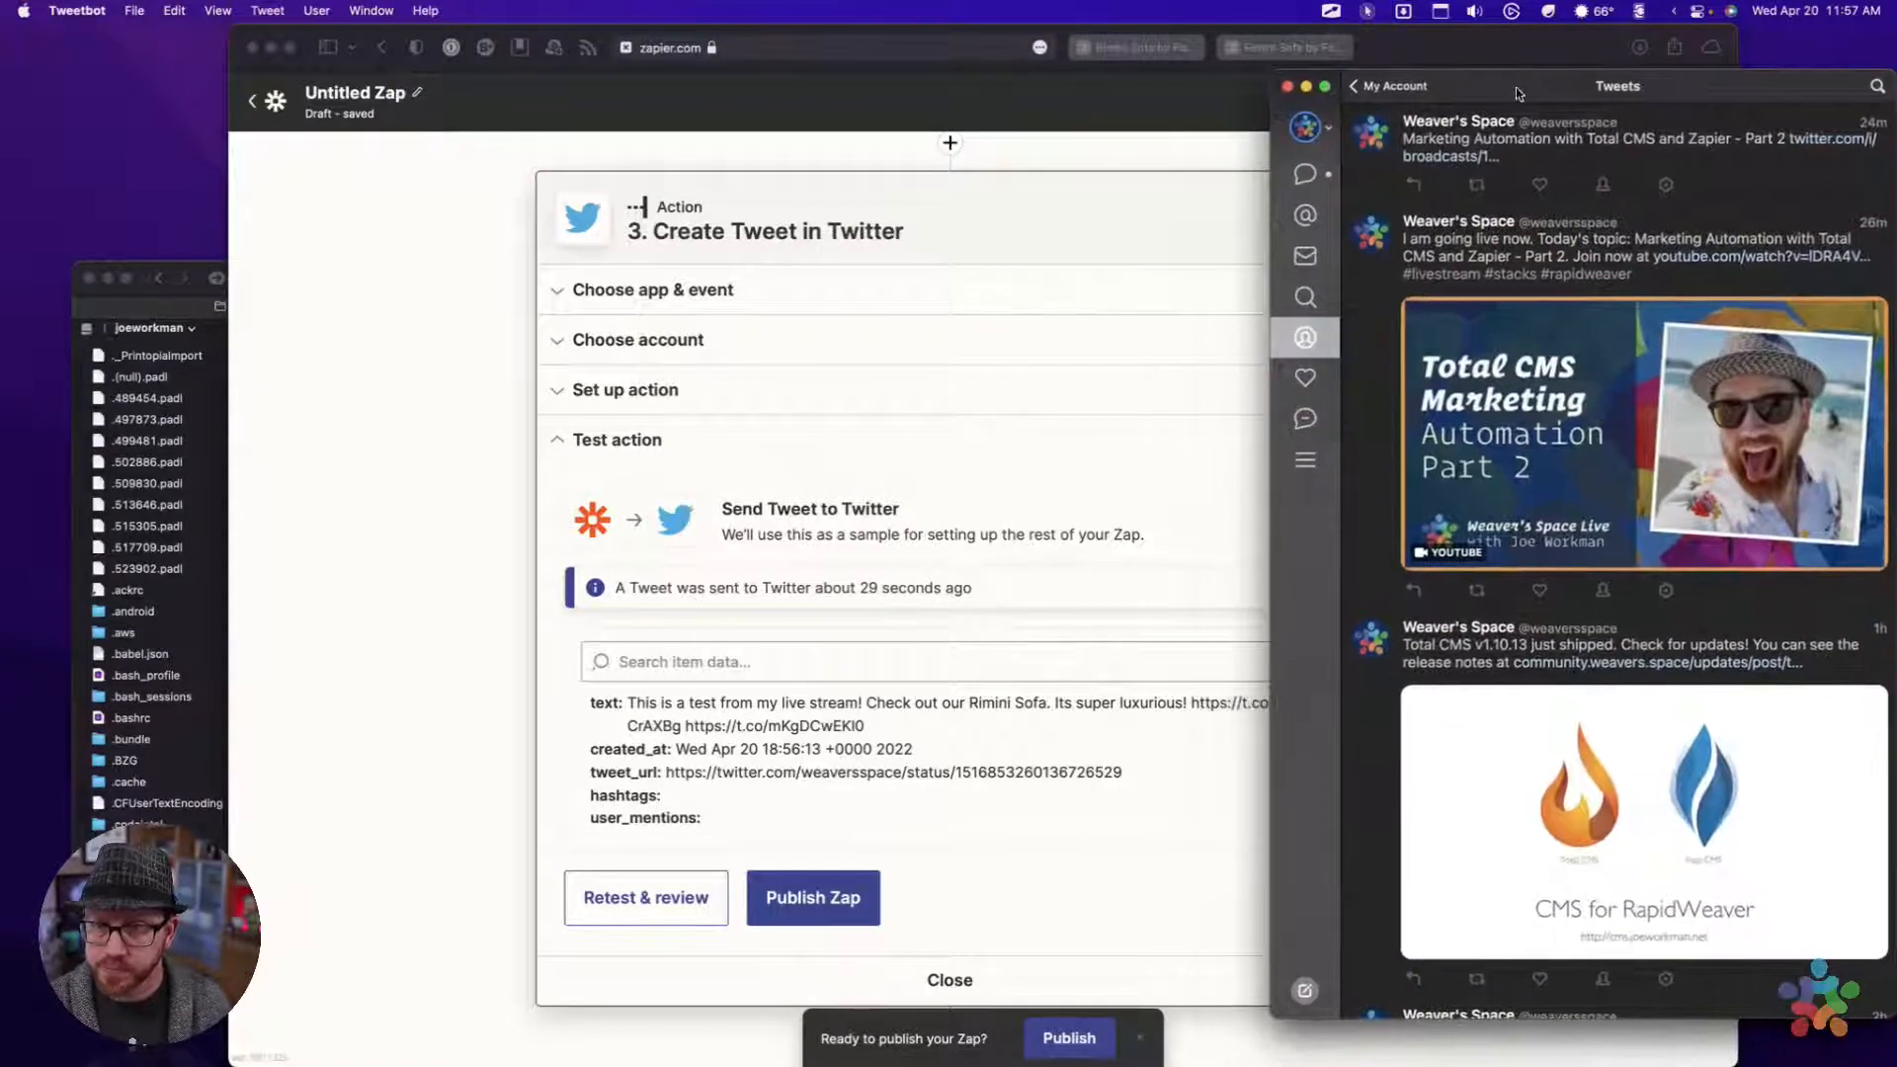
Return to the Zap editor in Safari and close the Create Tweet in Twitter action
click(1179, 415)
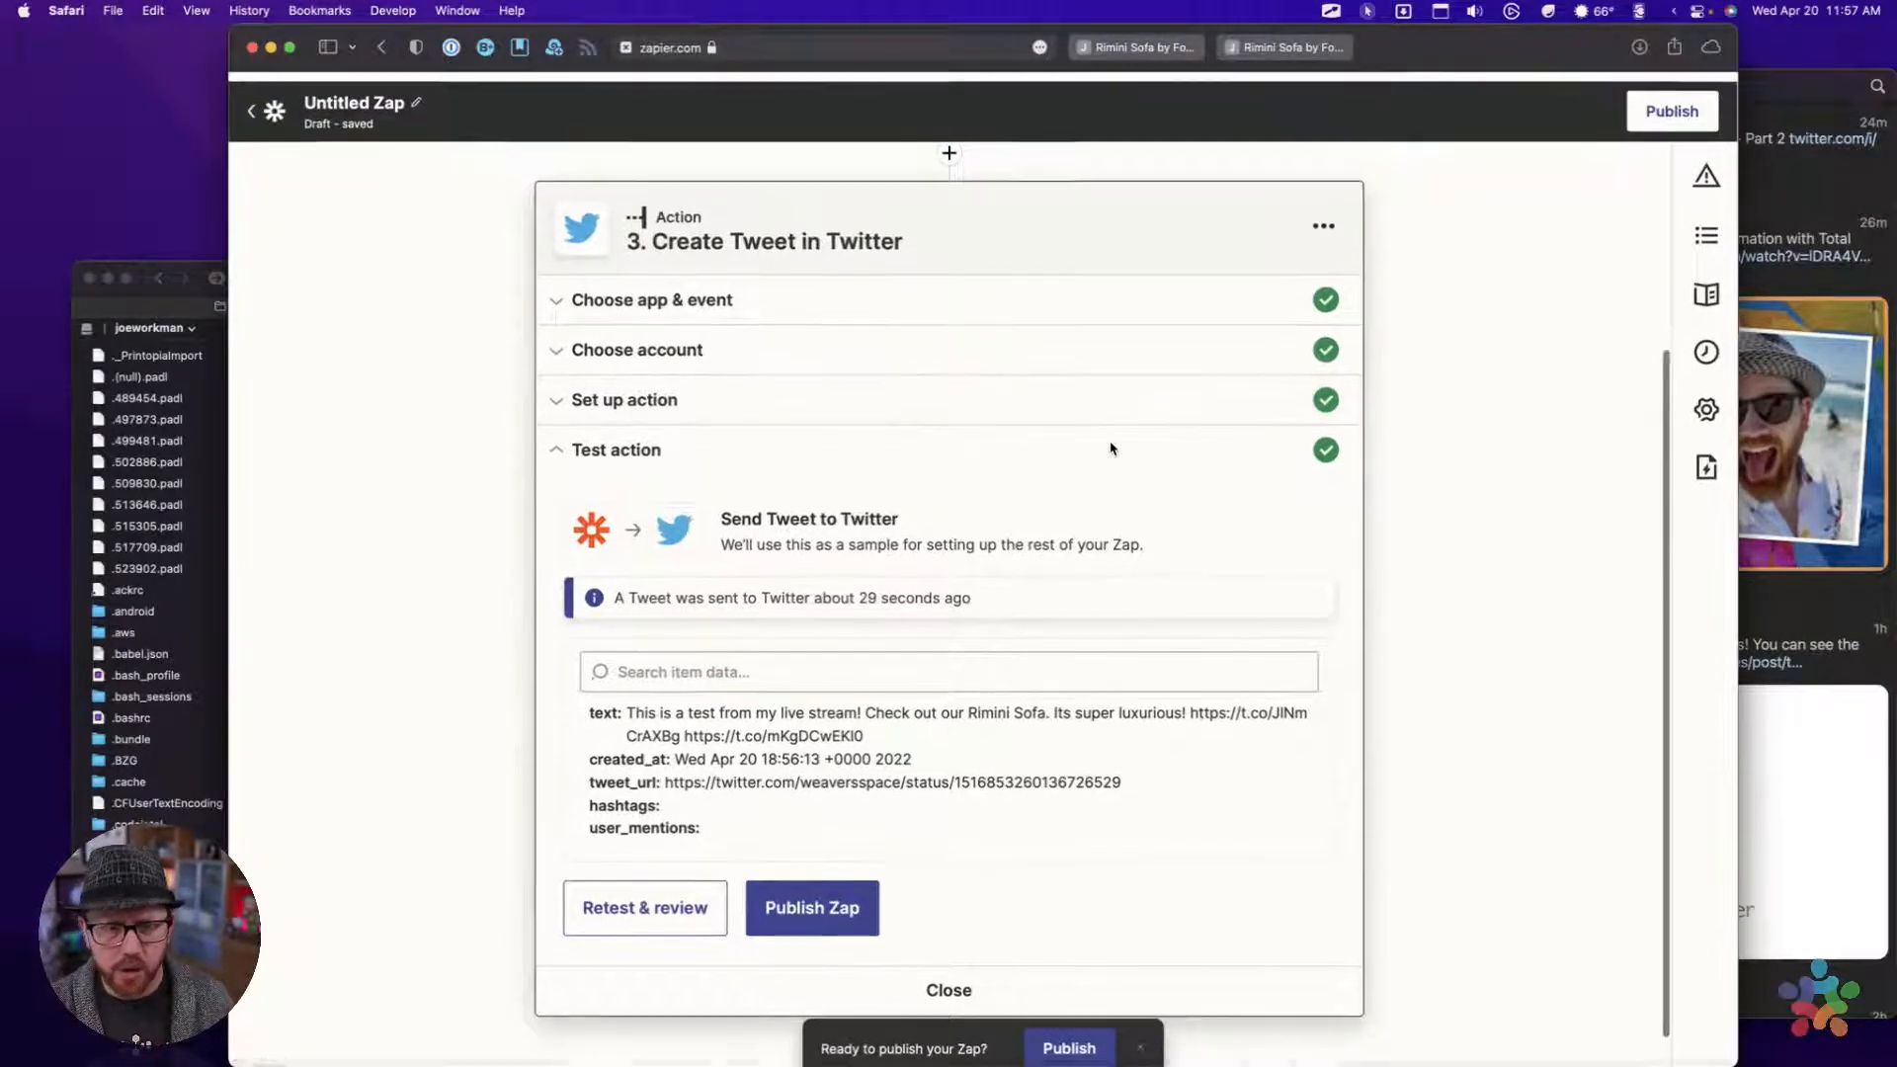
scroll(998, 691, down, 2)
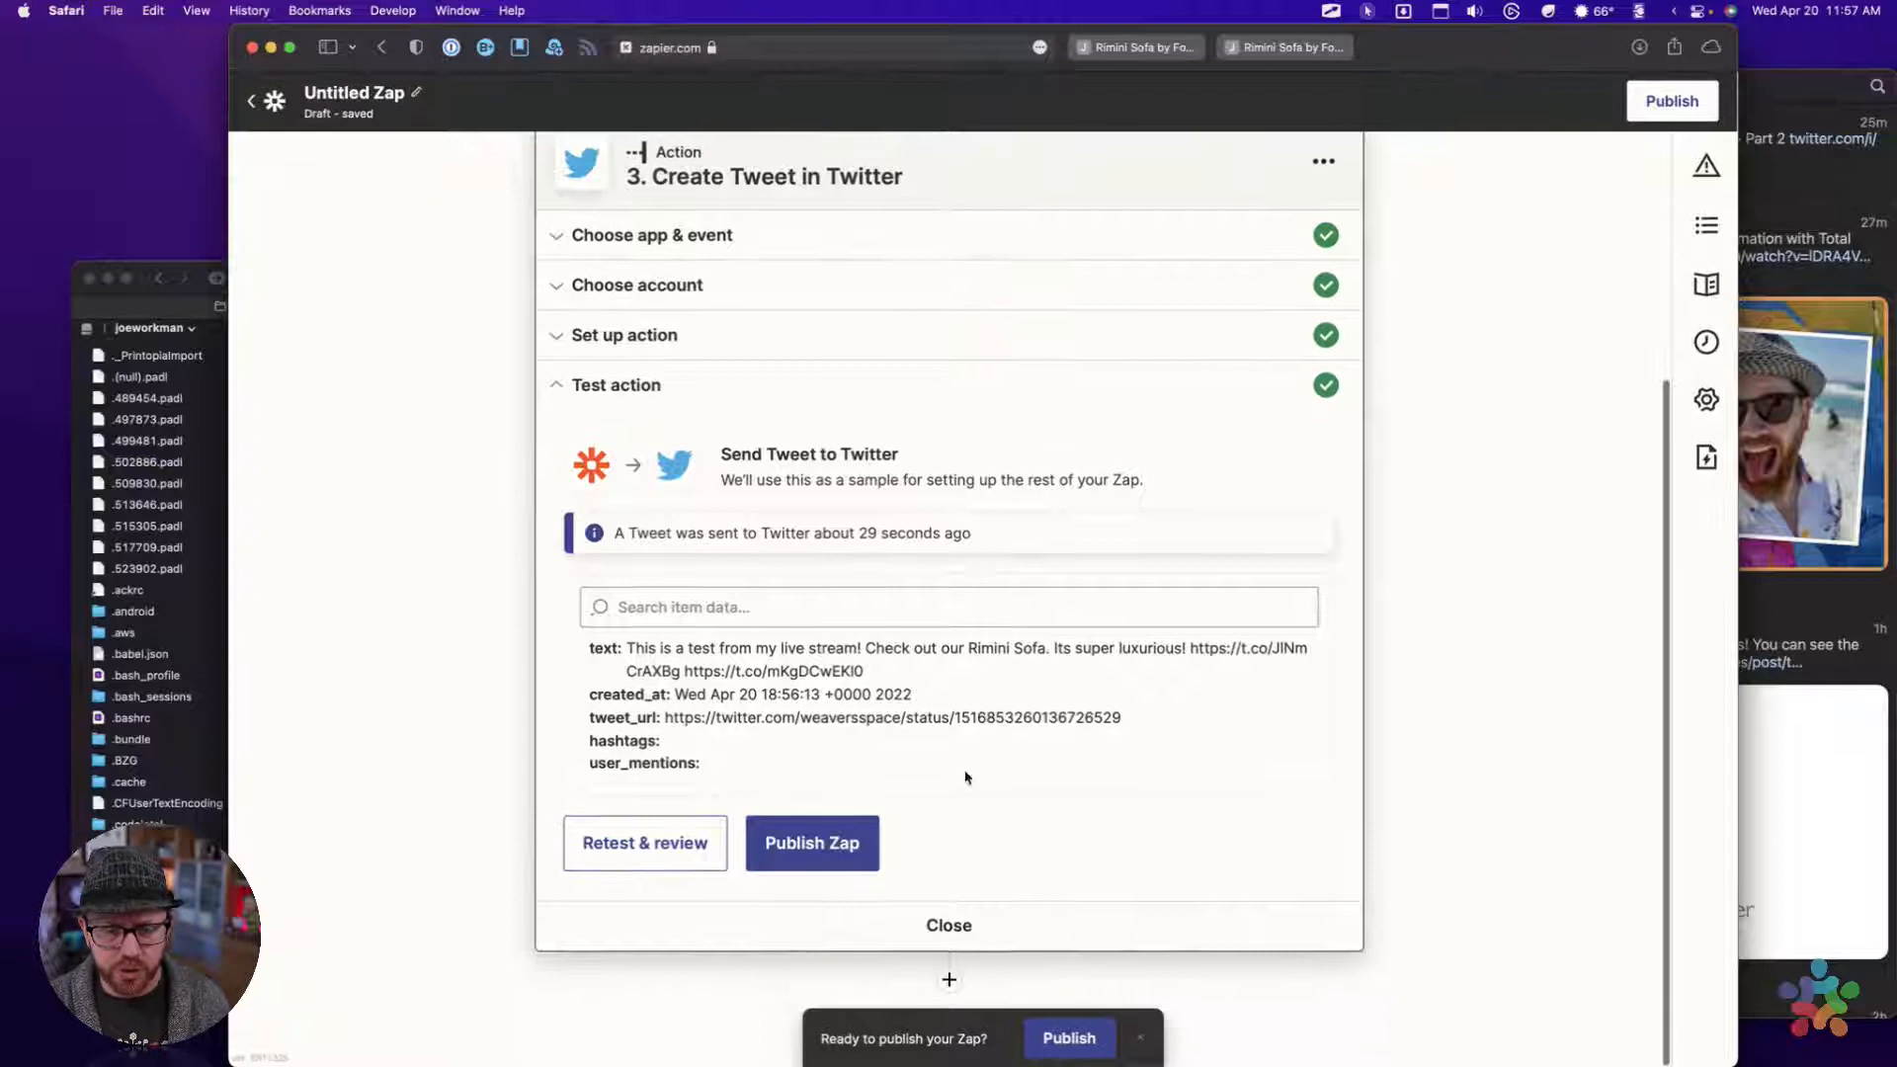
click(947, 921)
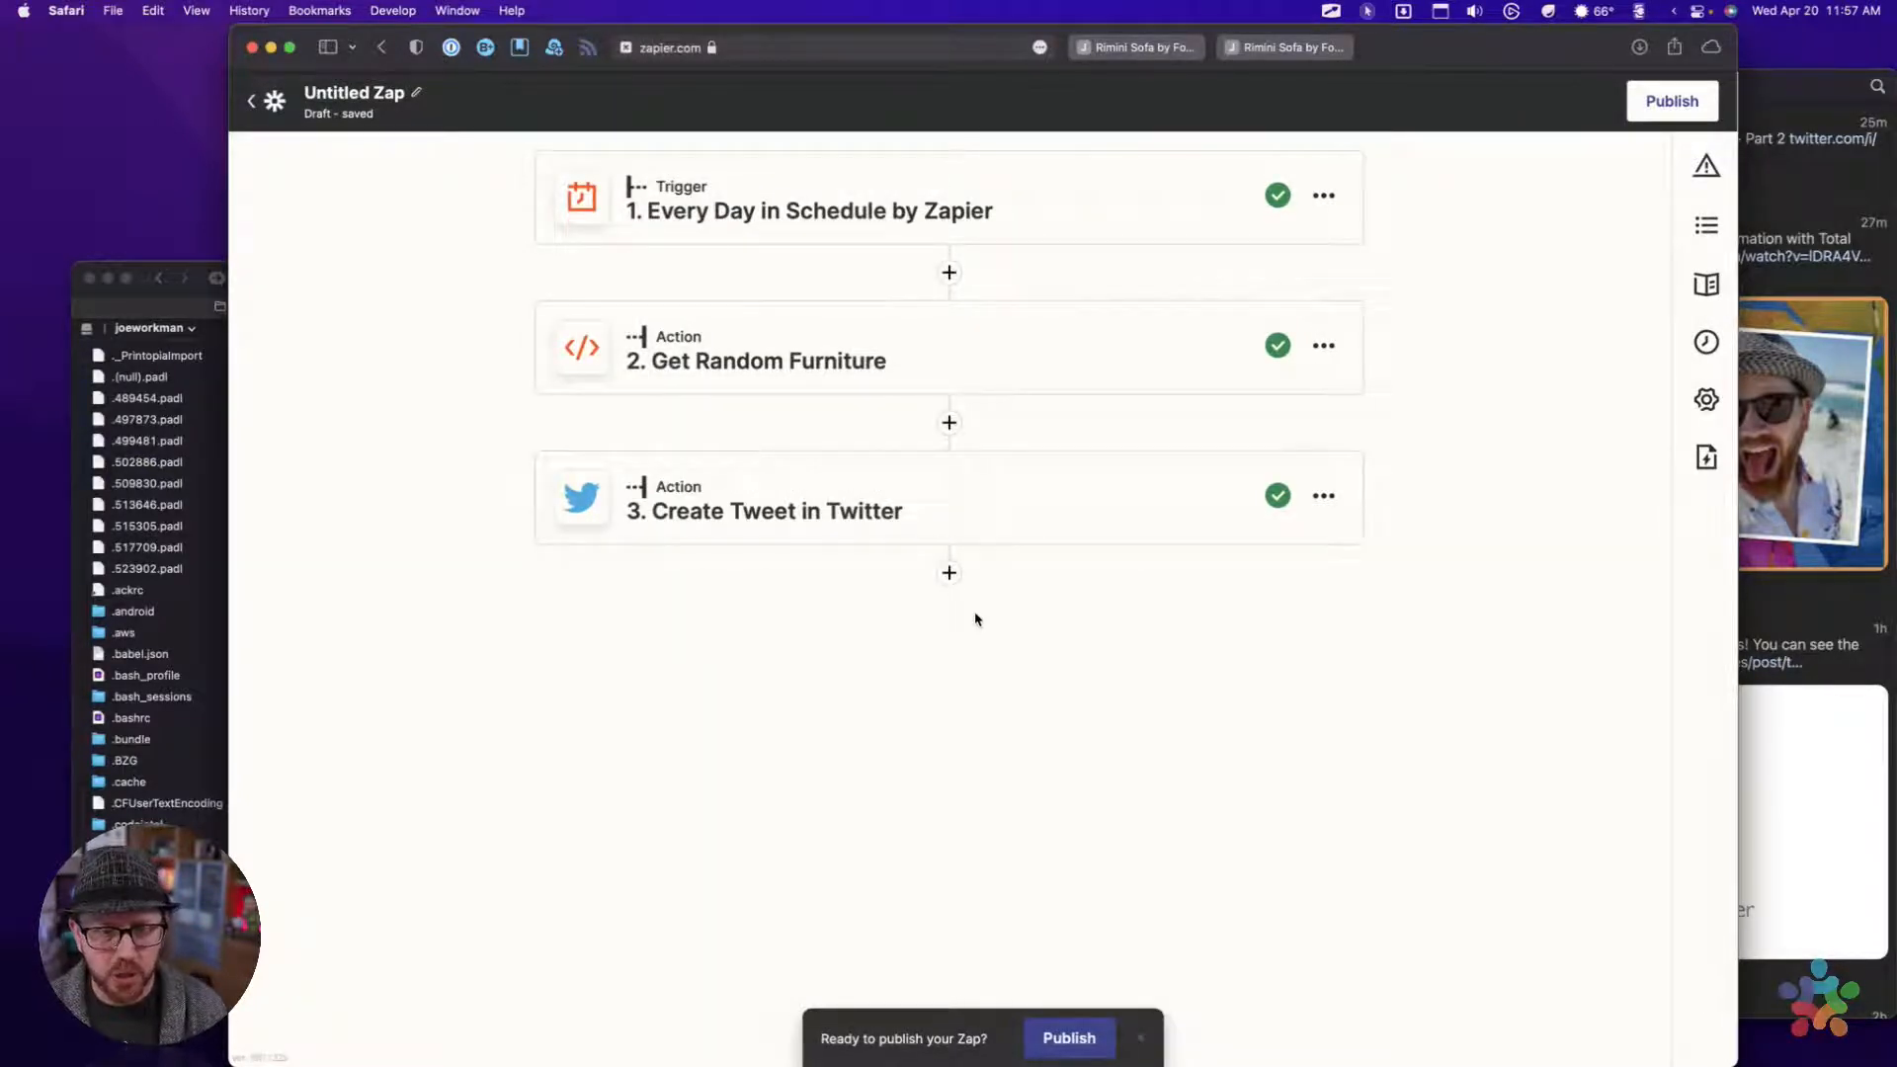
Open the test results of the Get Random Furniture action and examine the returned item data through to the summary field
click(925, 363)
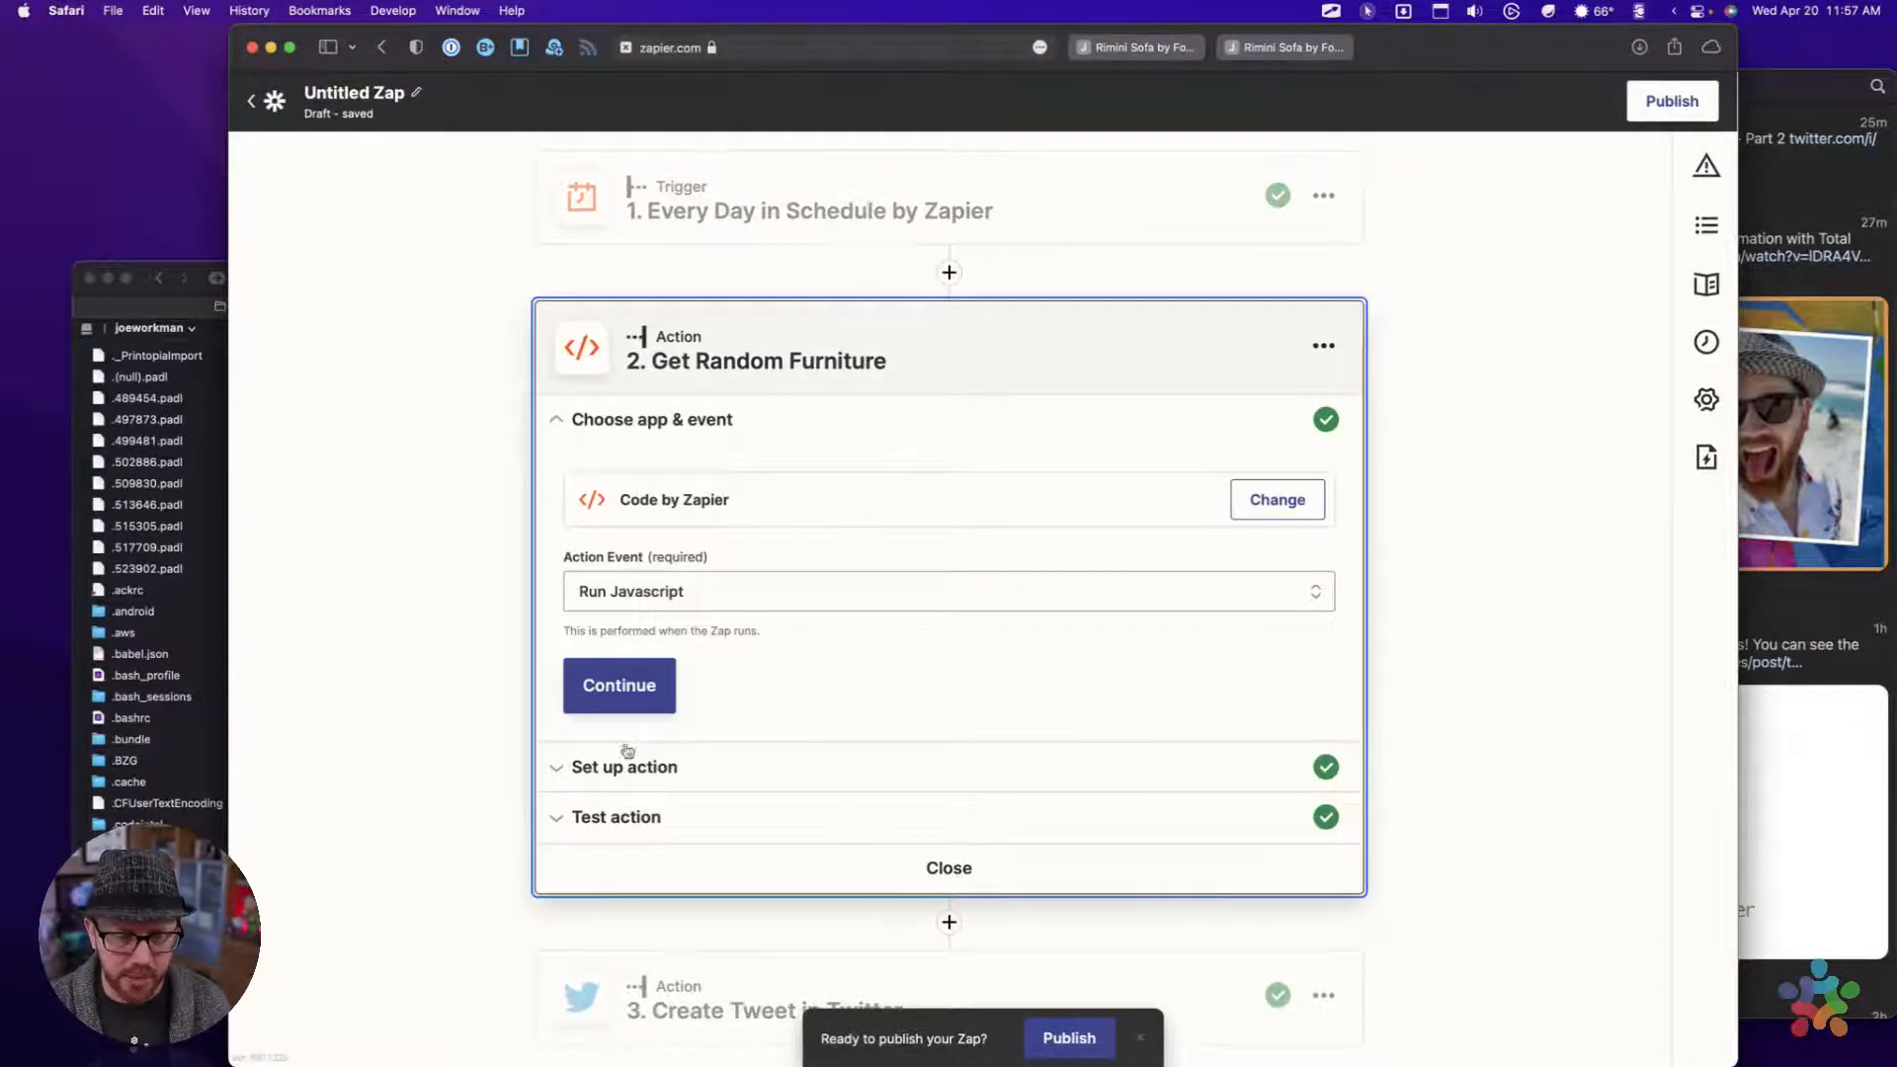
click(625, 808)
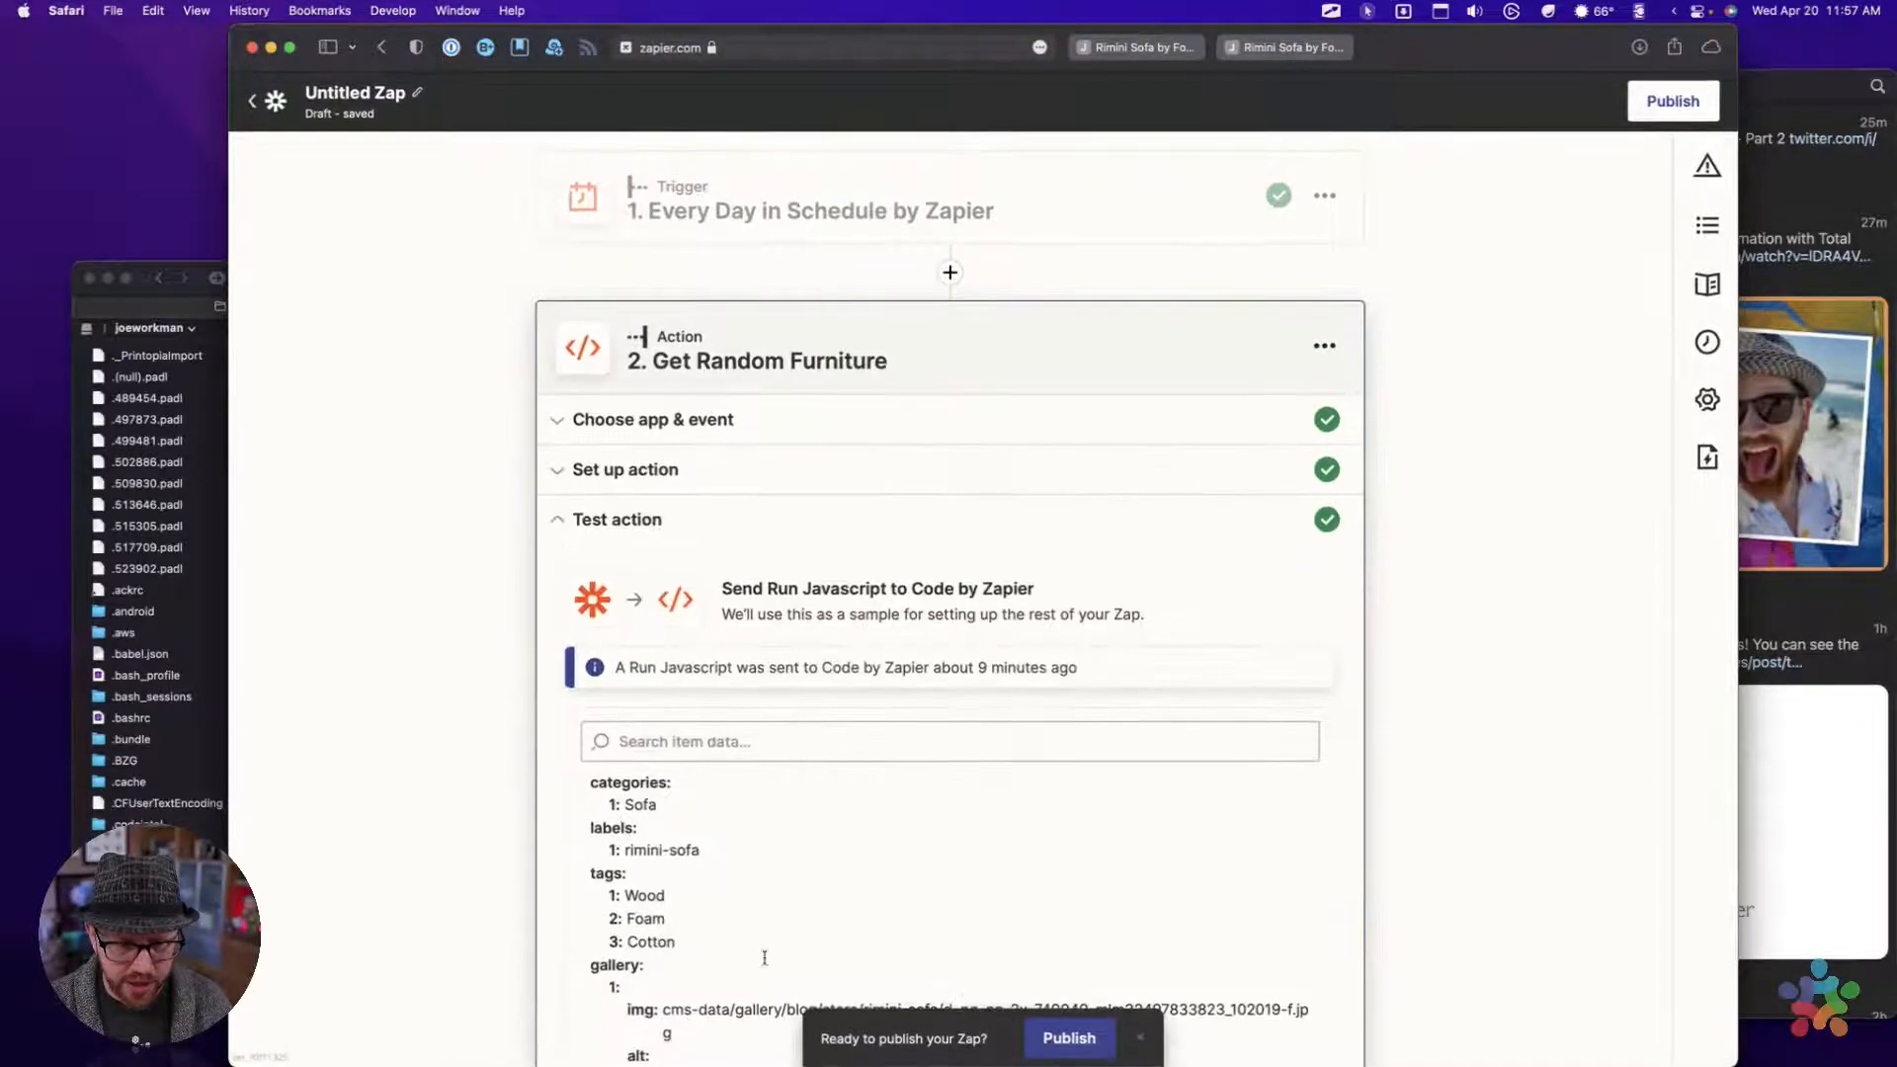
scroll(764, 957, down, 5)
scroll(1600, 792, down, 5)
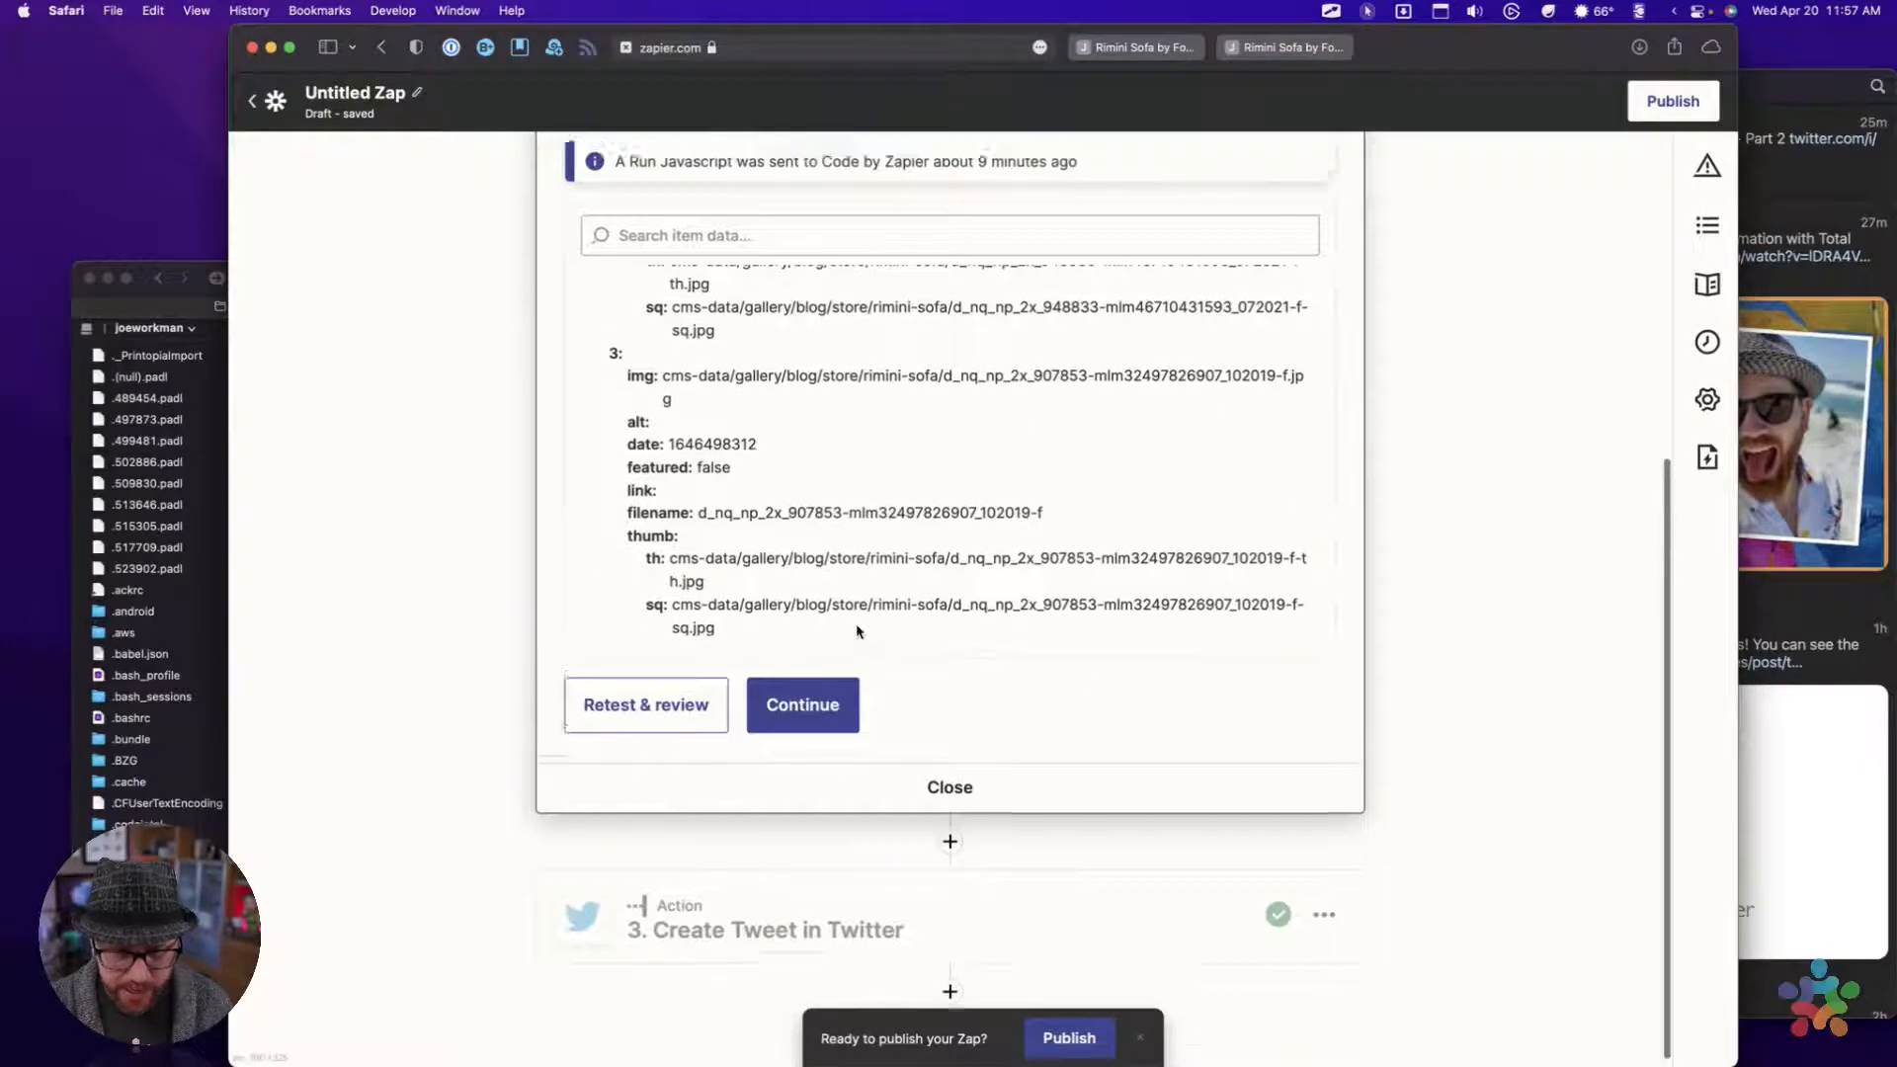
scroll(856, 631, up, 5)
scroll(856, 627, down, 3)
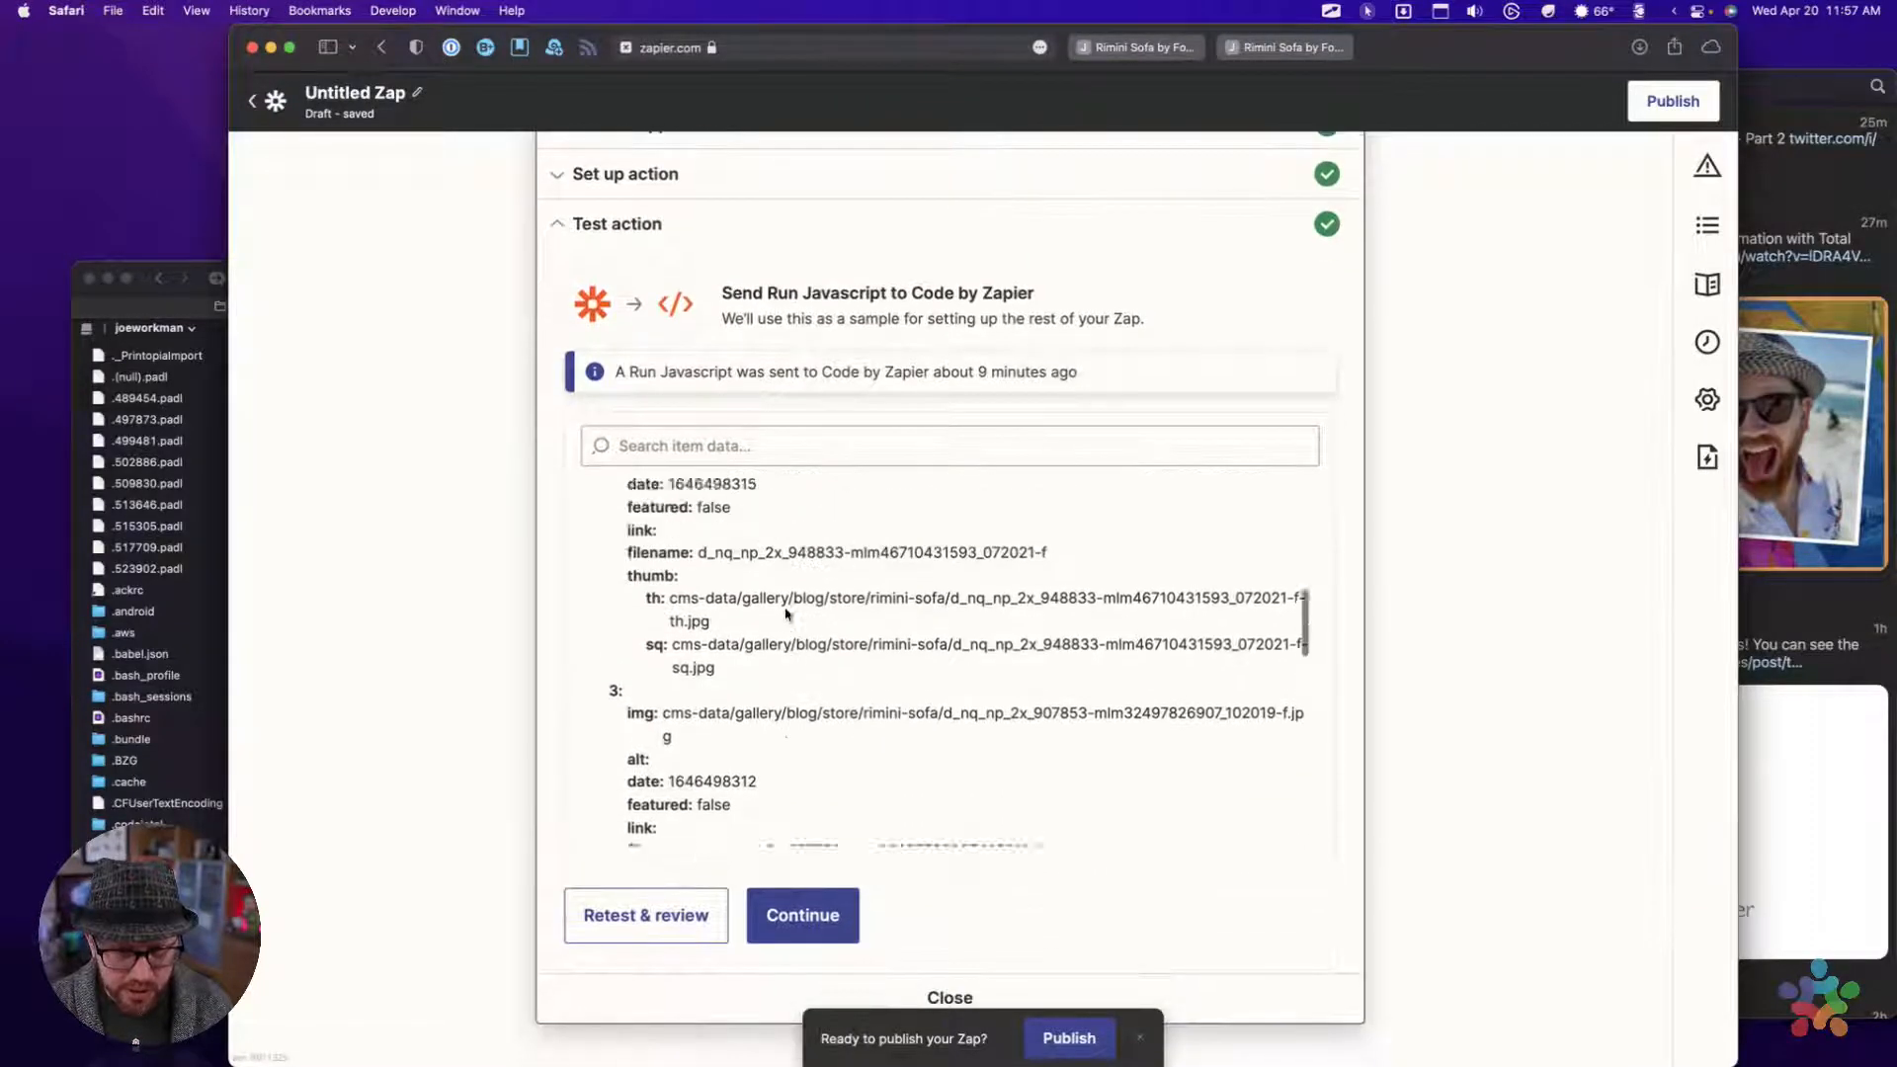
scroll(786, 614, up, 10)
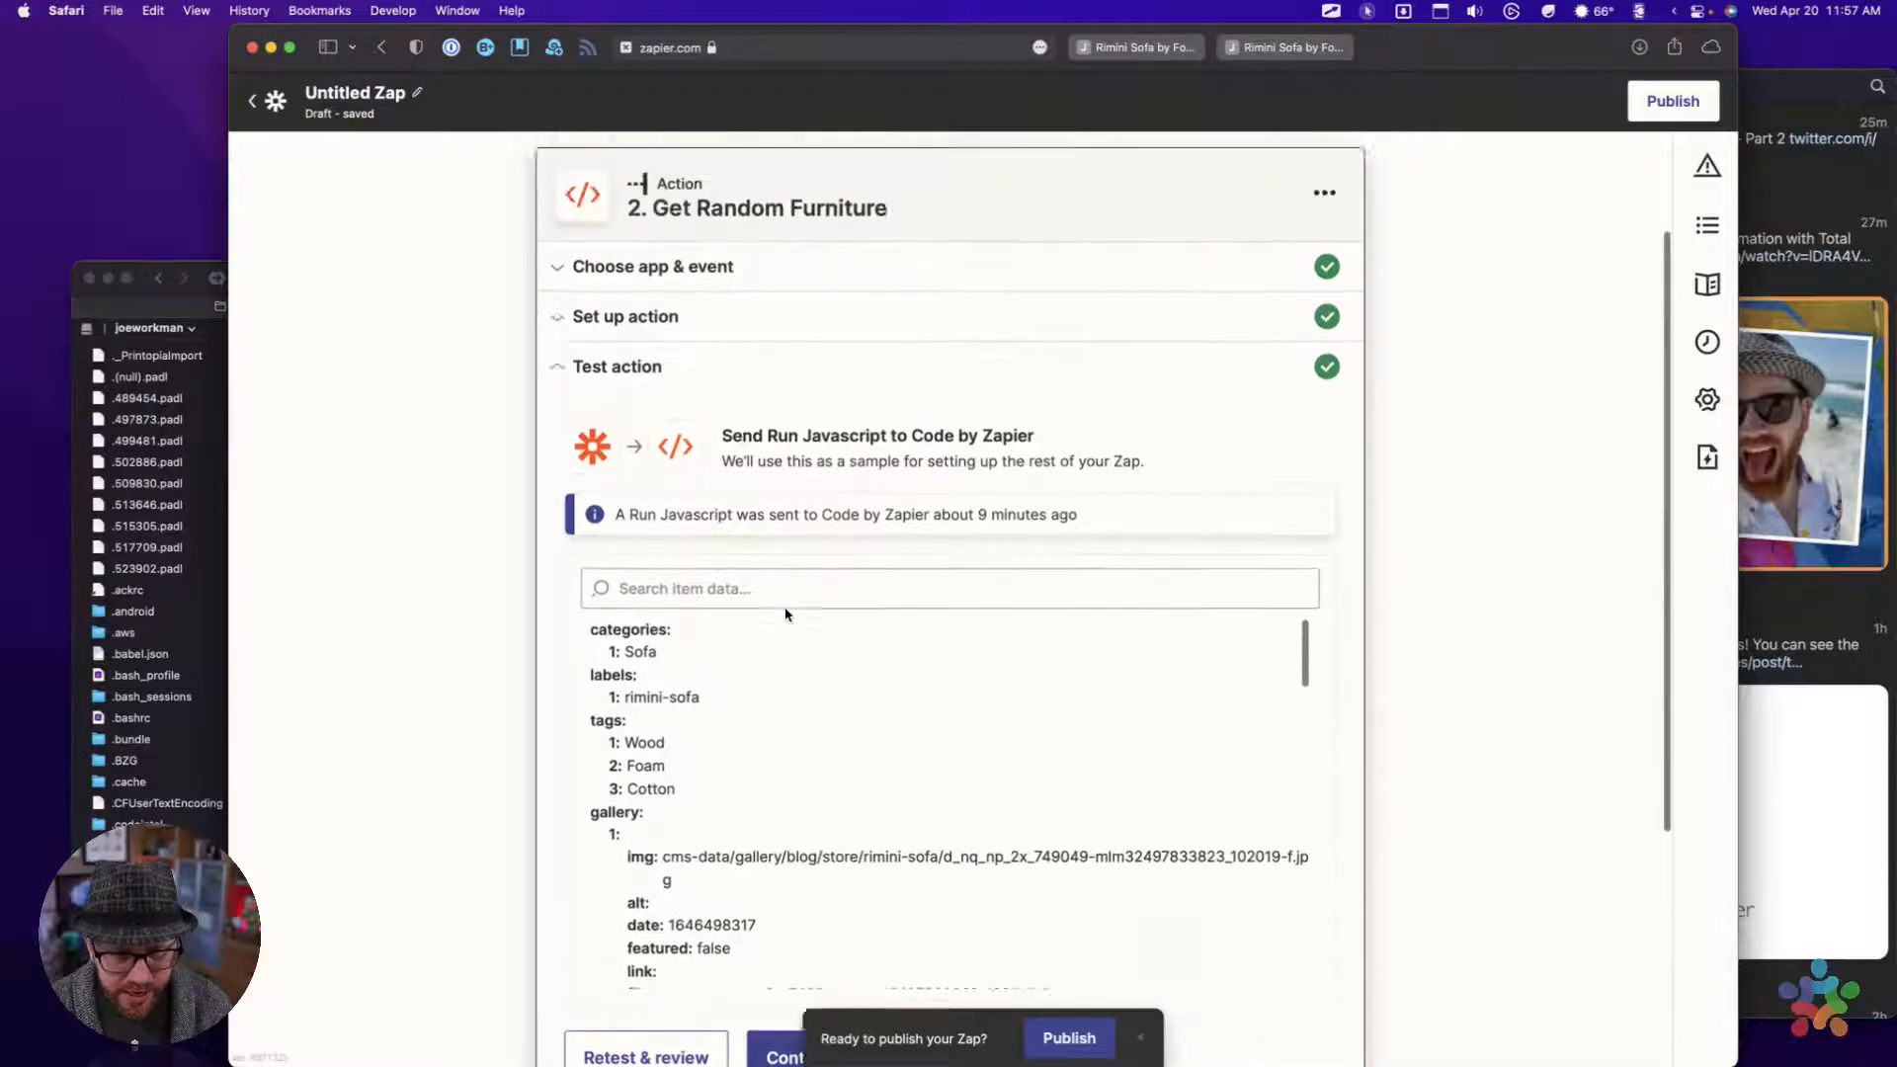
scroll(785, 615, down, 10)
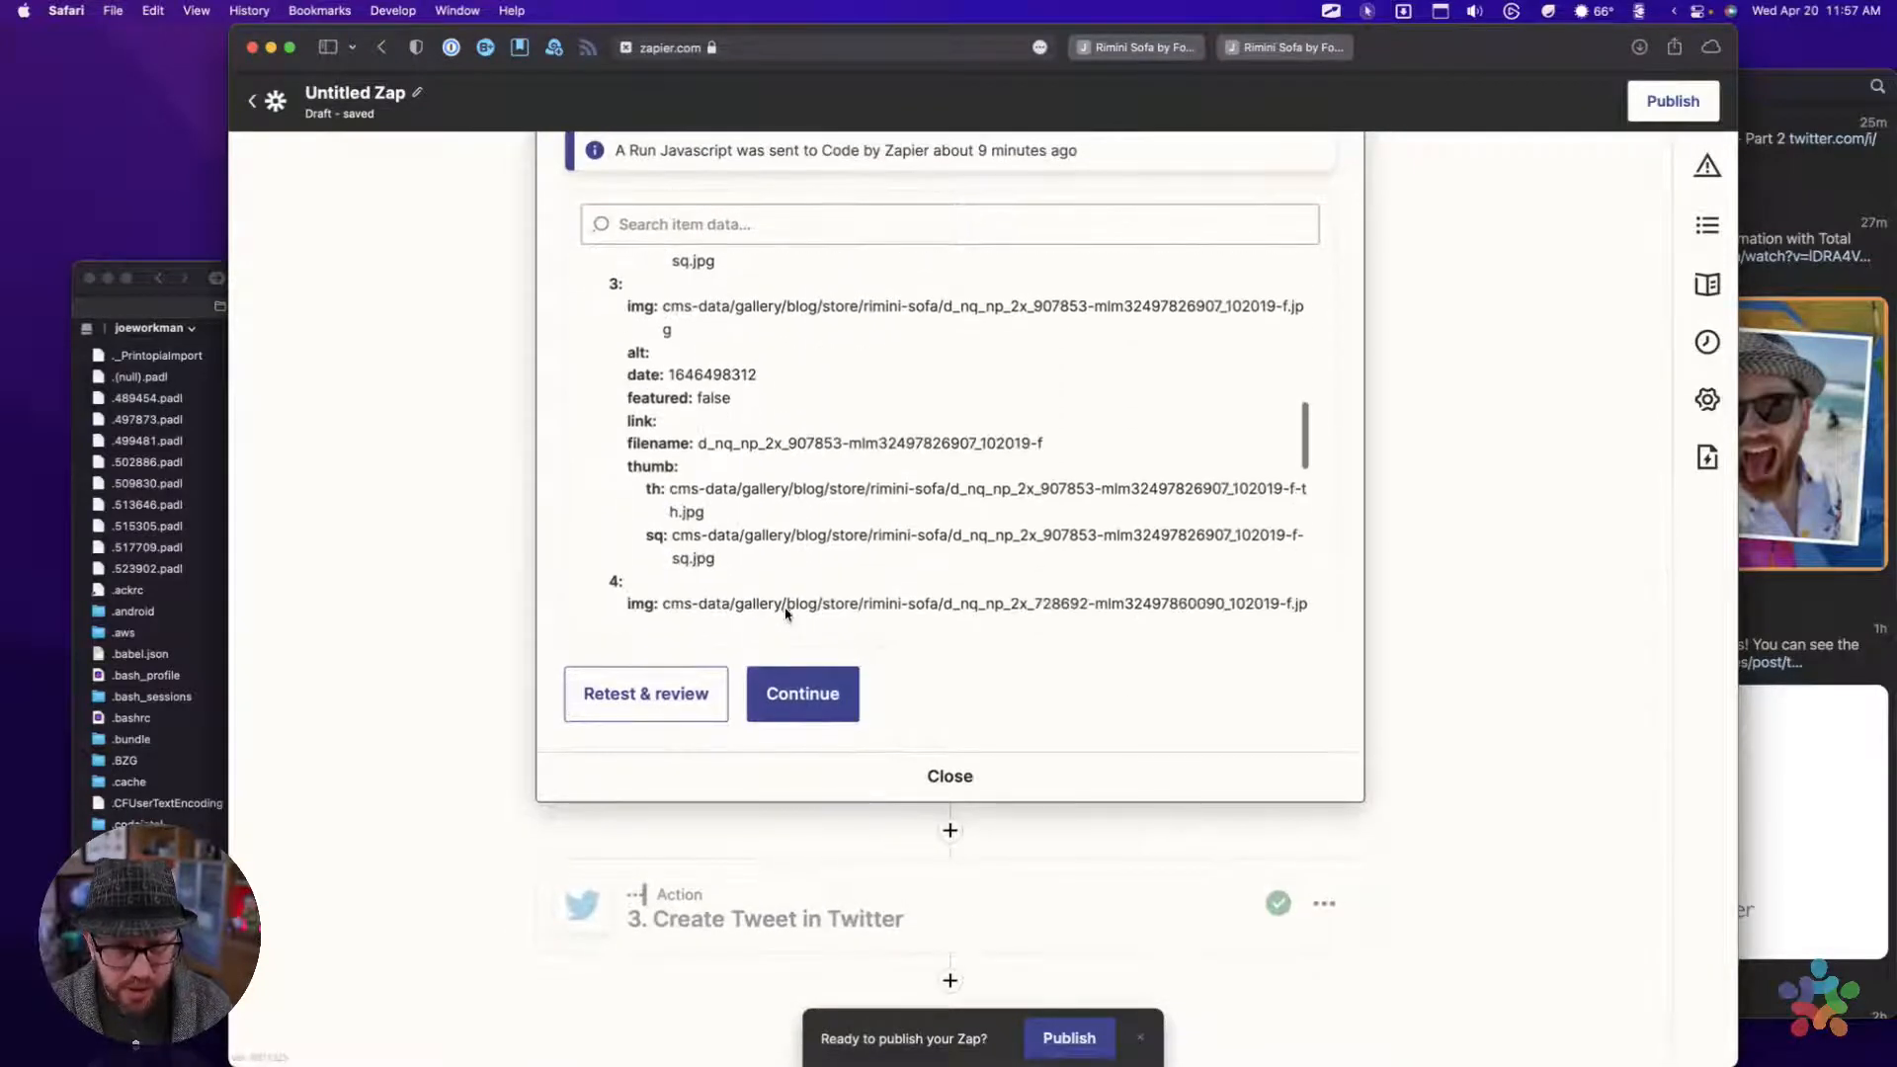
scroll(787, 613, down, 15)
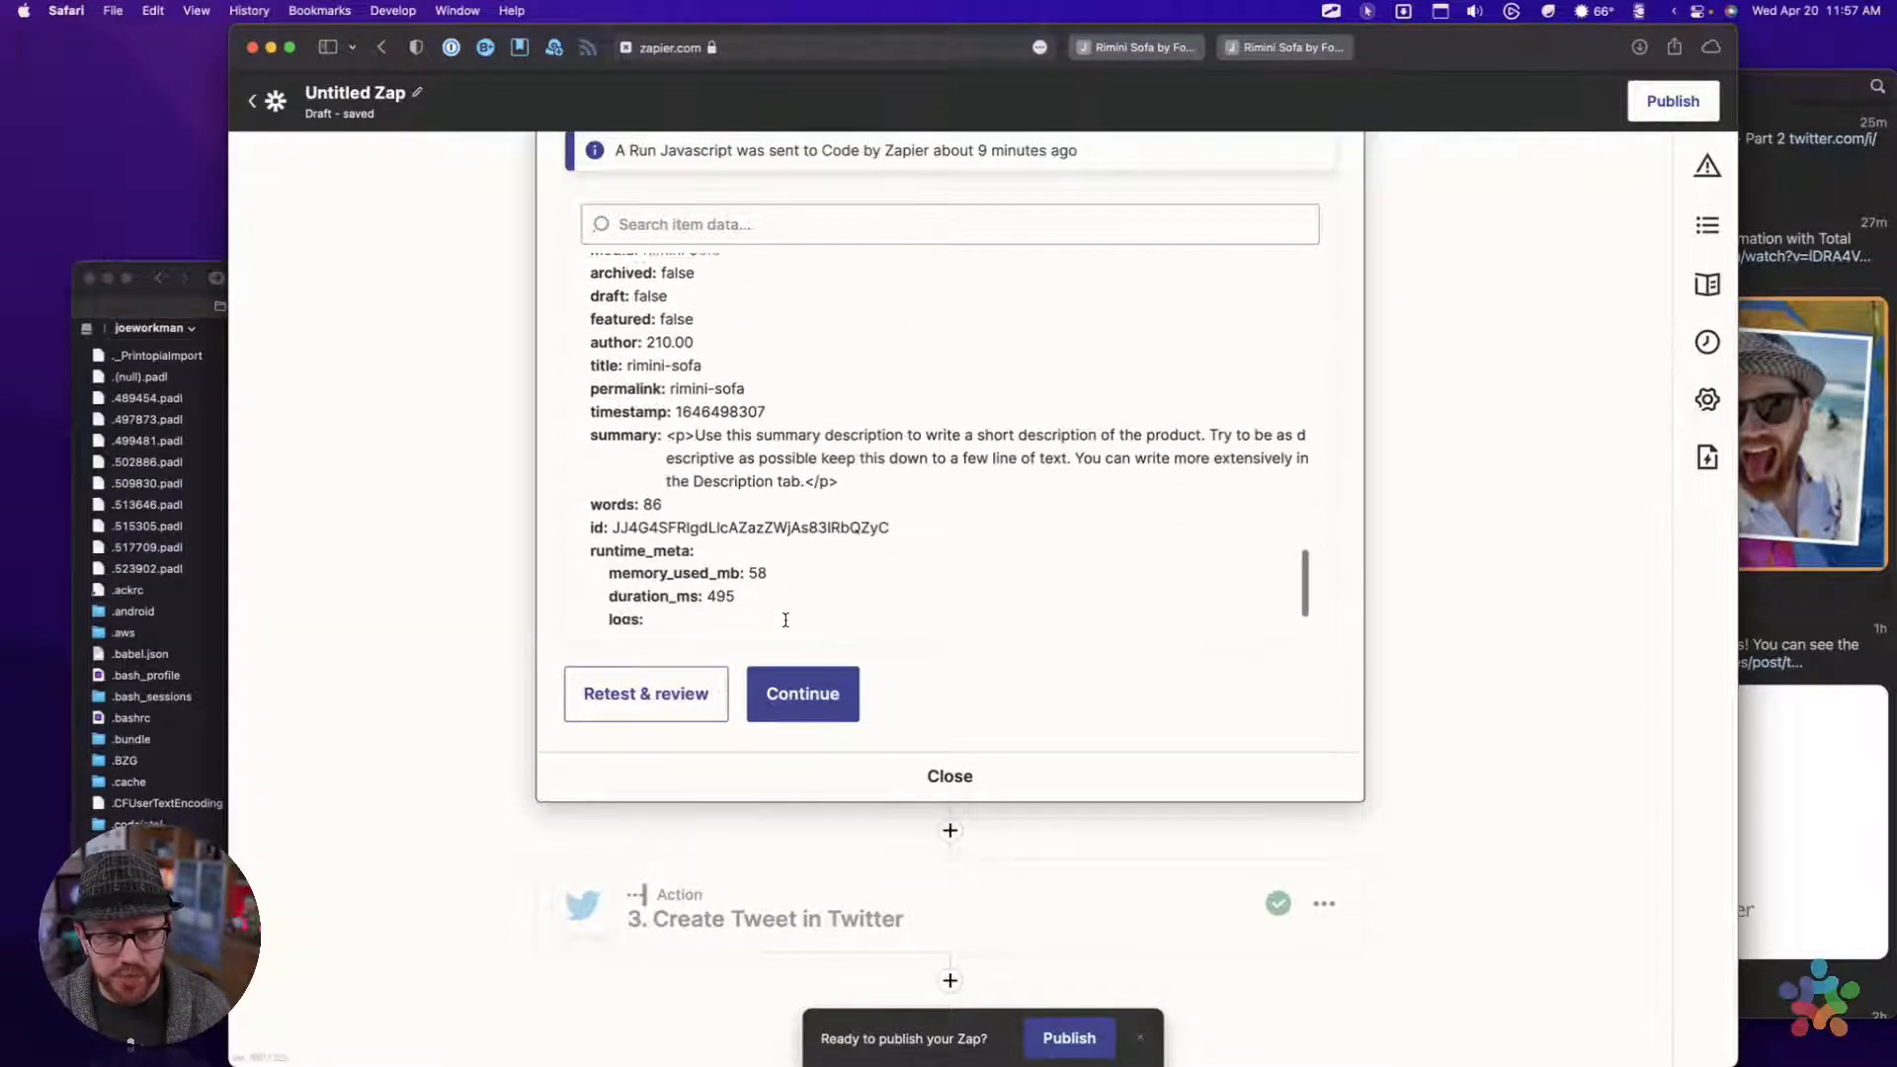
scroll(785, 621, down, 1)
Highlight the summary value in the test data, including its opening and closing paragraph tags
drag(671, 419, 849, 461)
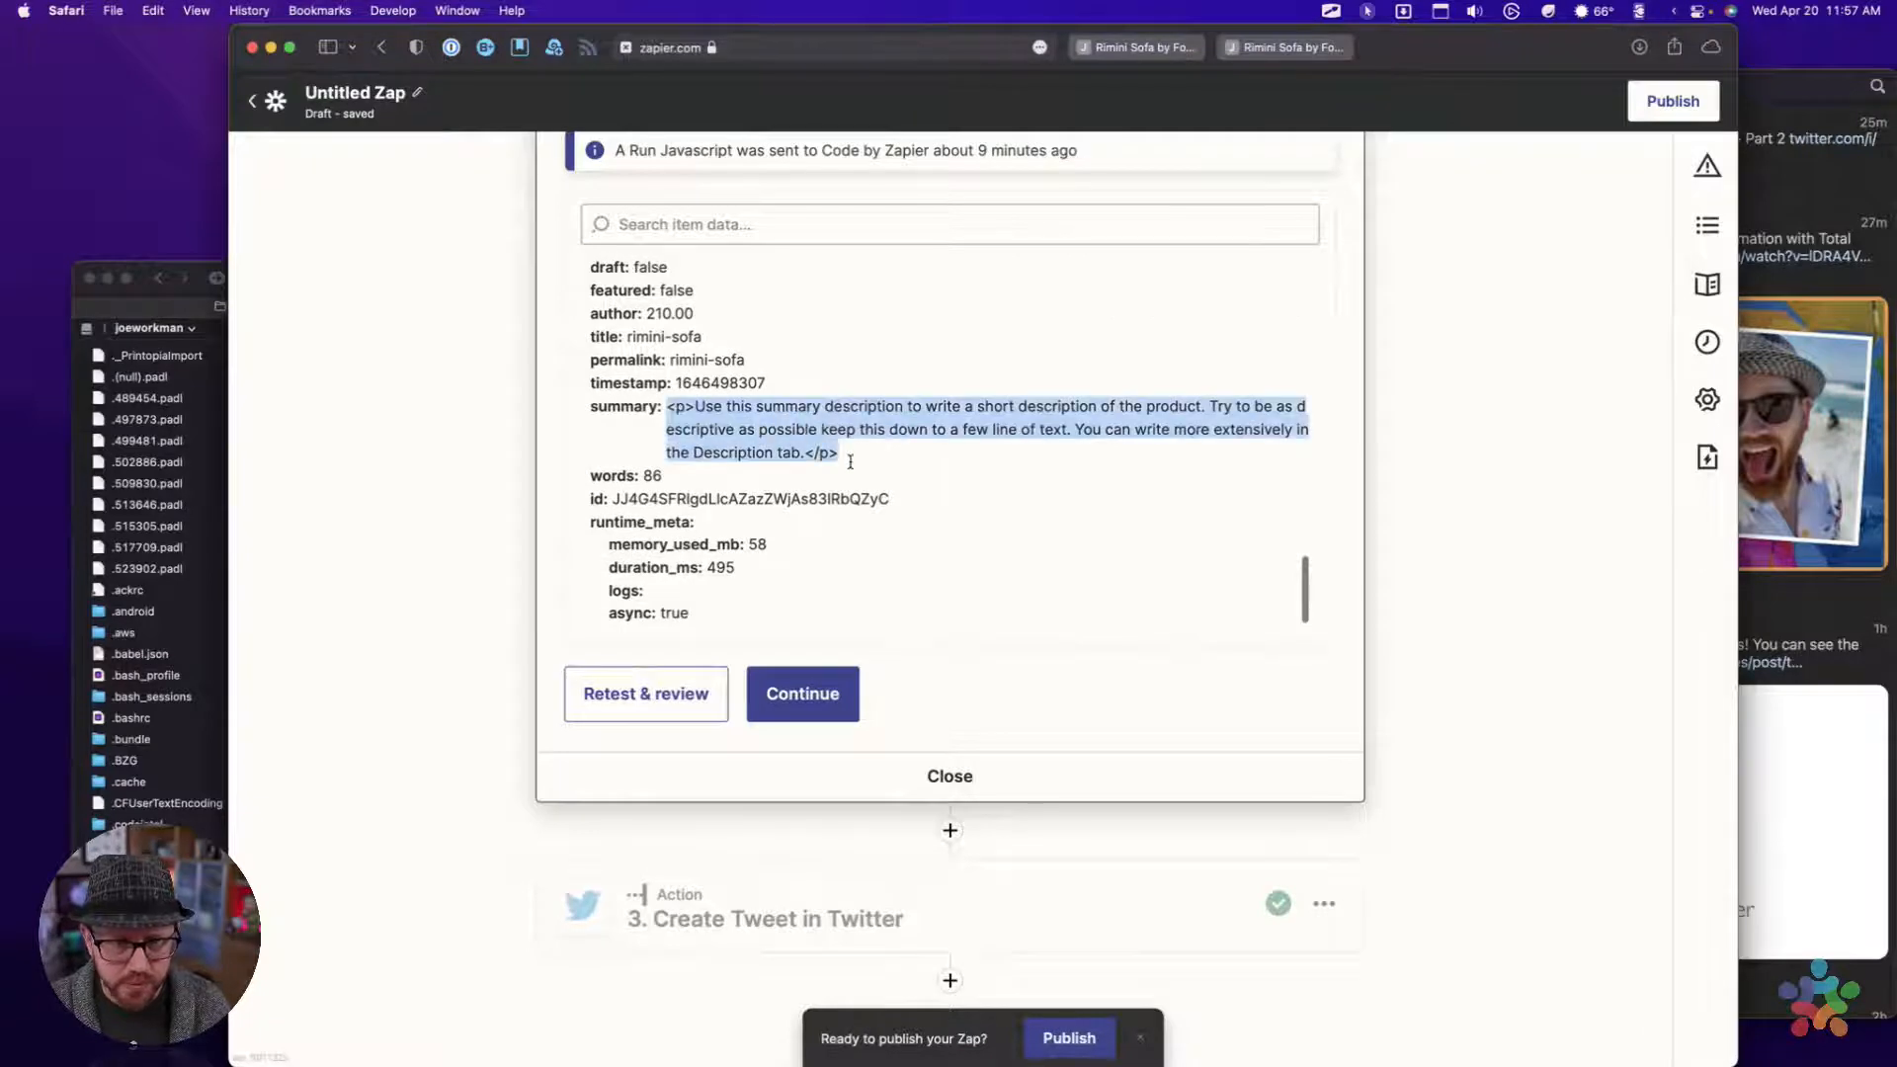
click(677, 418)
drag(665, 418, 689, 418)
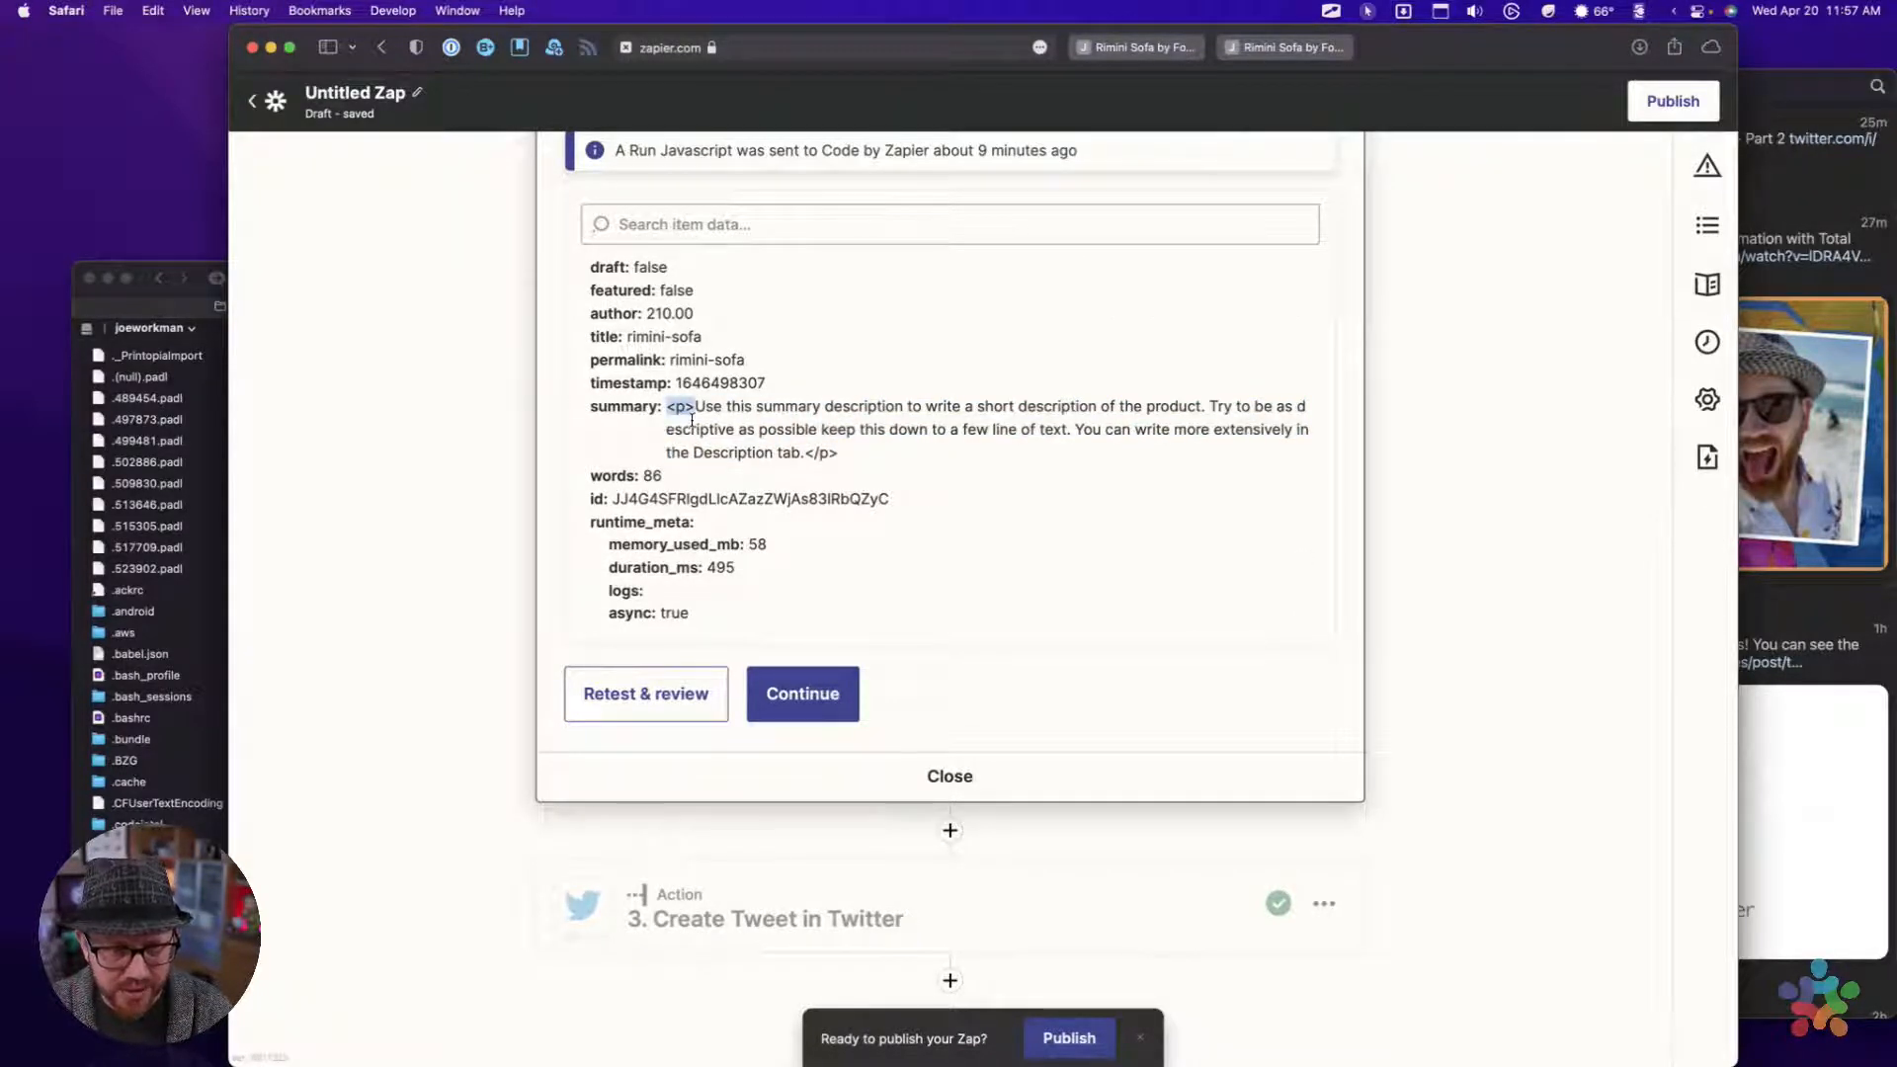
drag(804, 457, 852, 463)
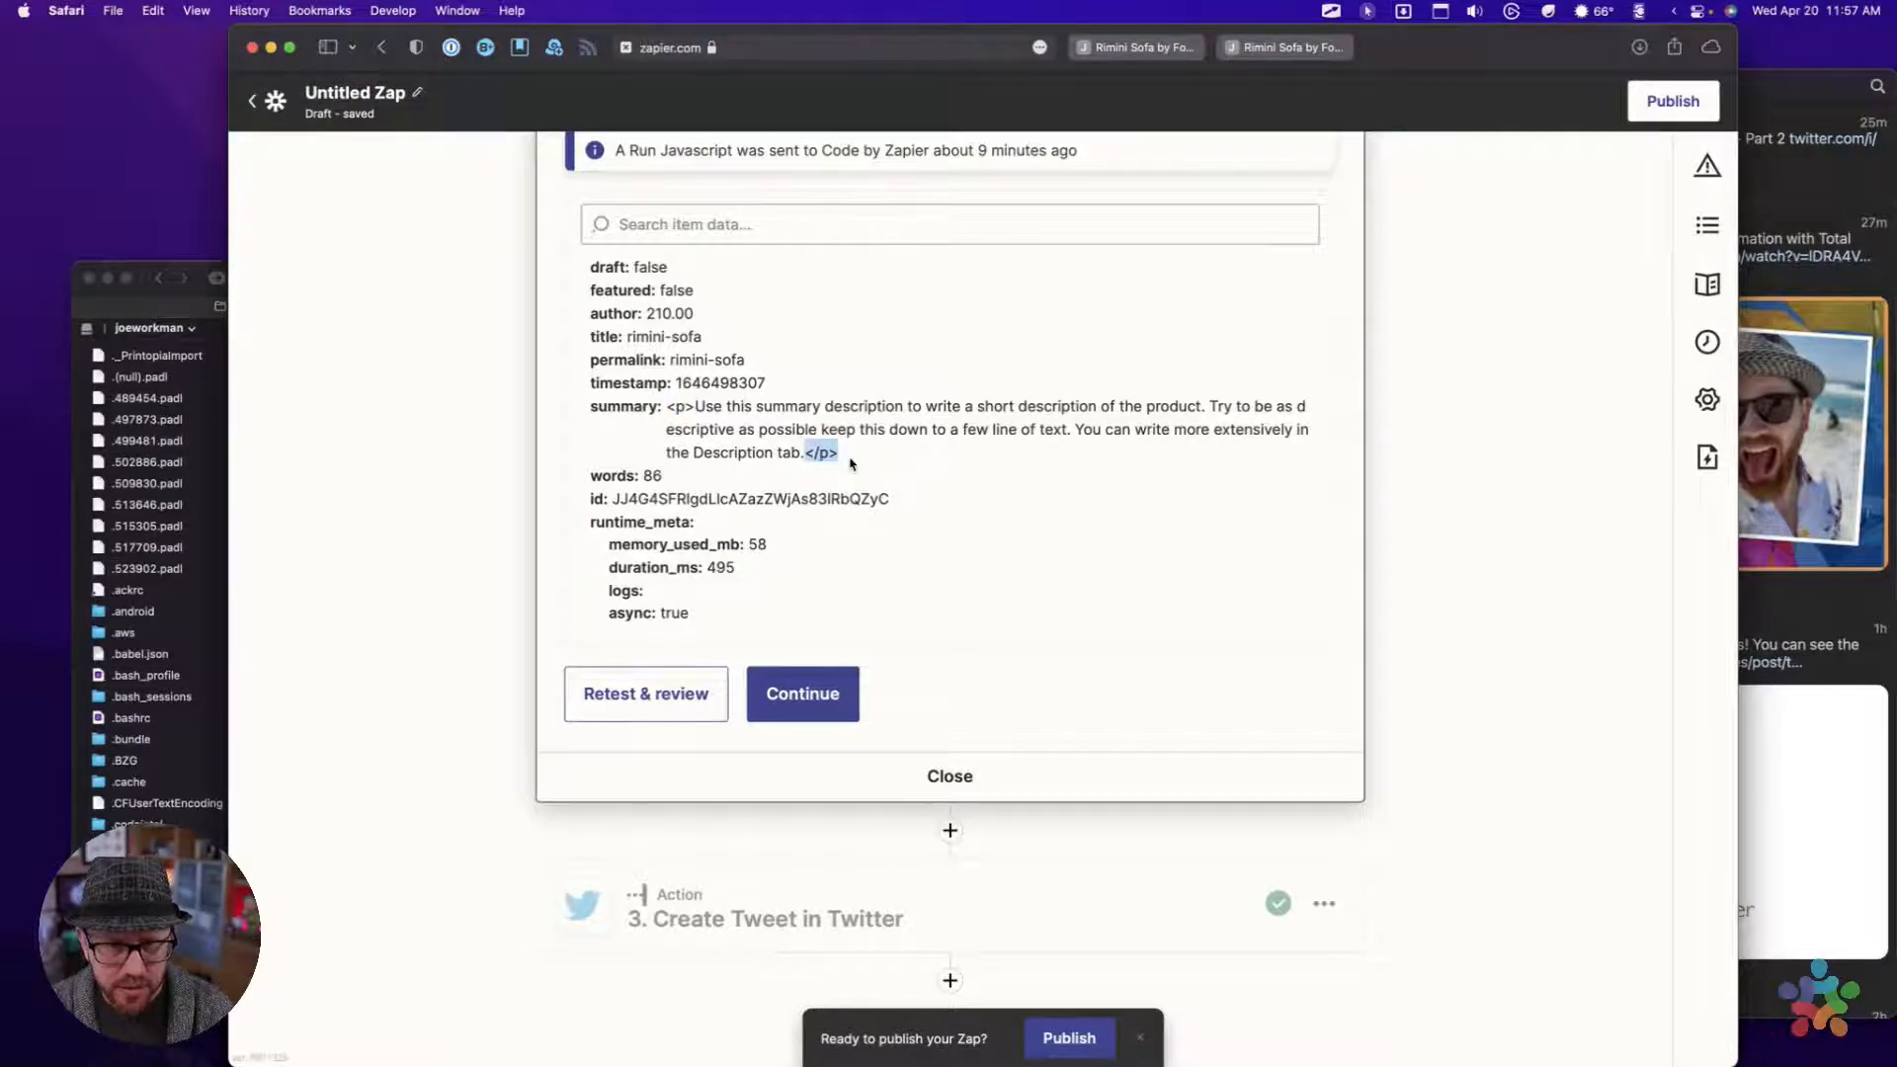
click(852, 463)
triple_click(693, 422)
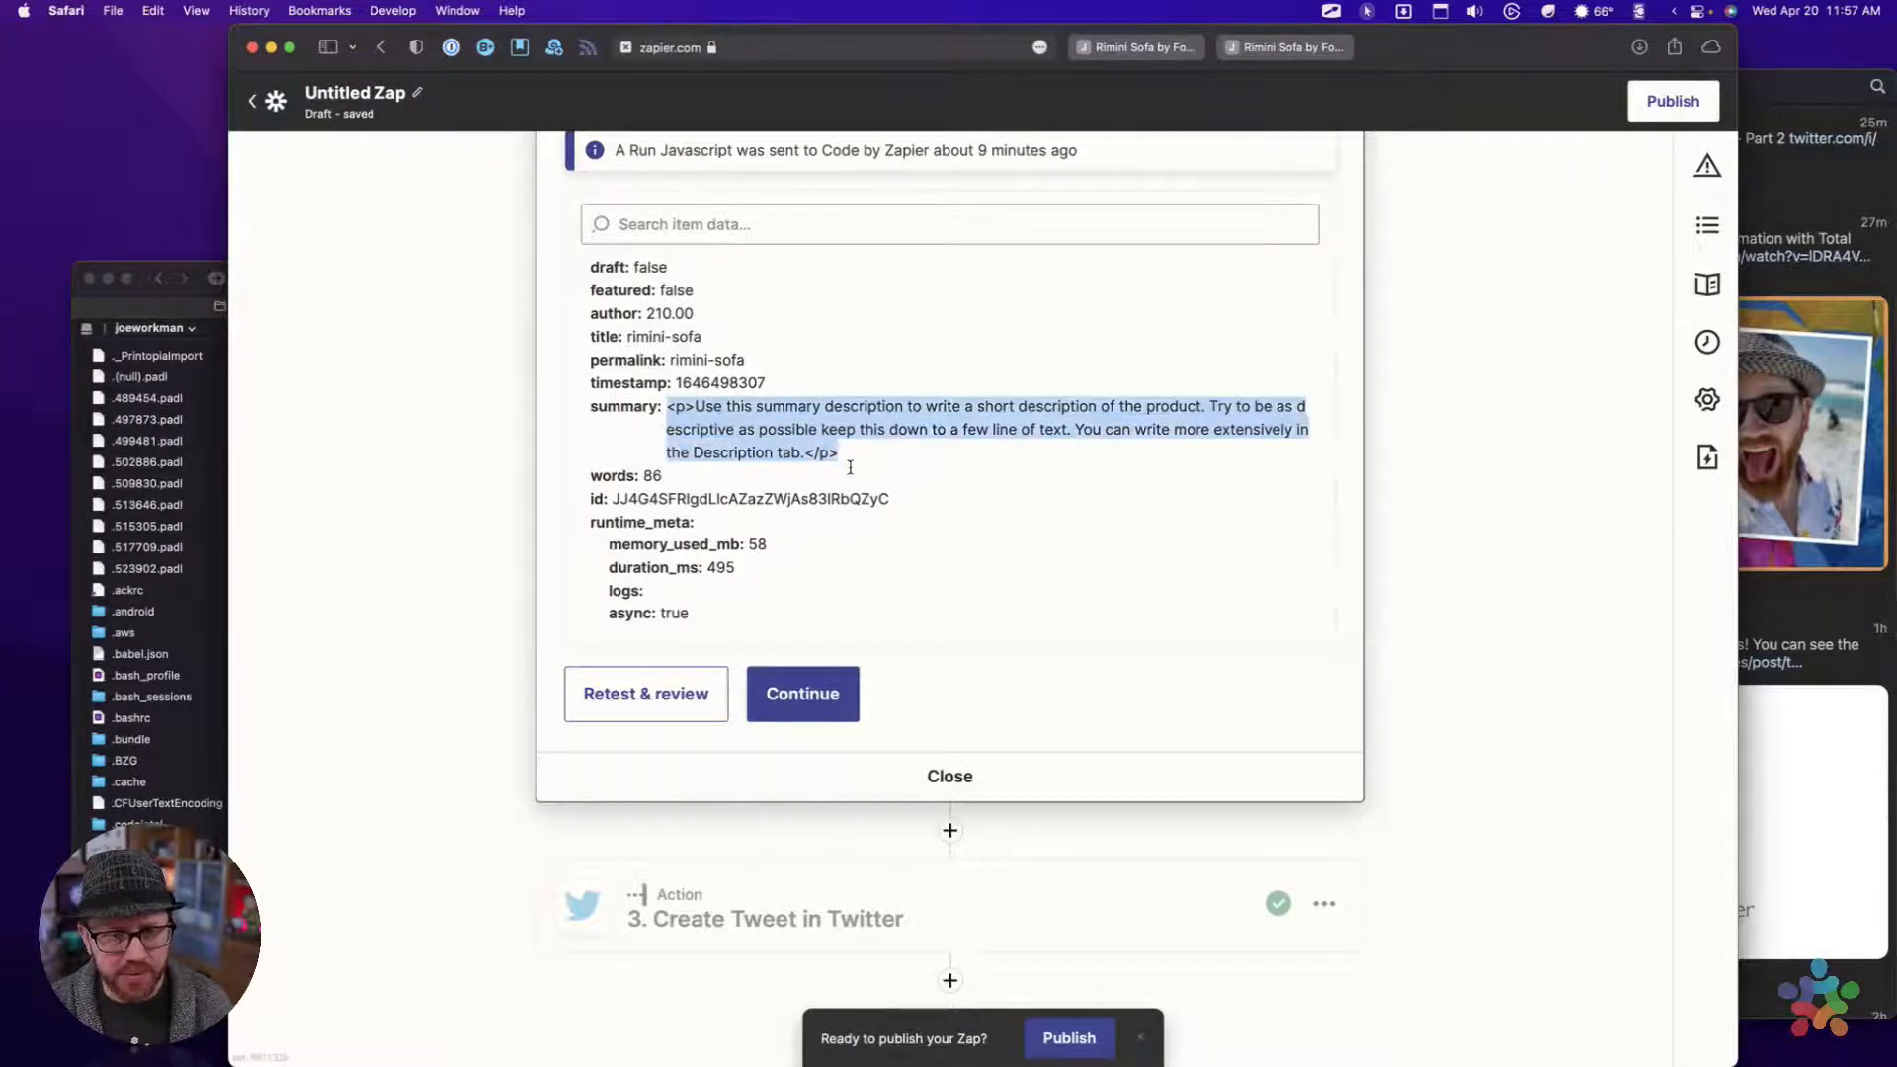
Insert a Formatter by Zapier action after Get Random Furniture, set its event to Text, and continue to the action setup
click(951, 832)
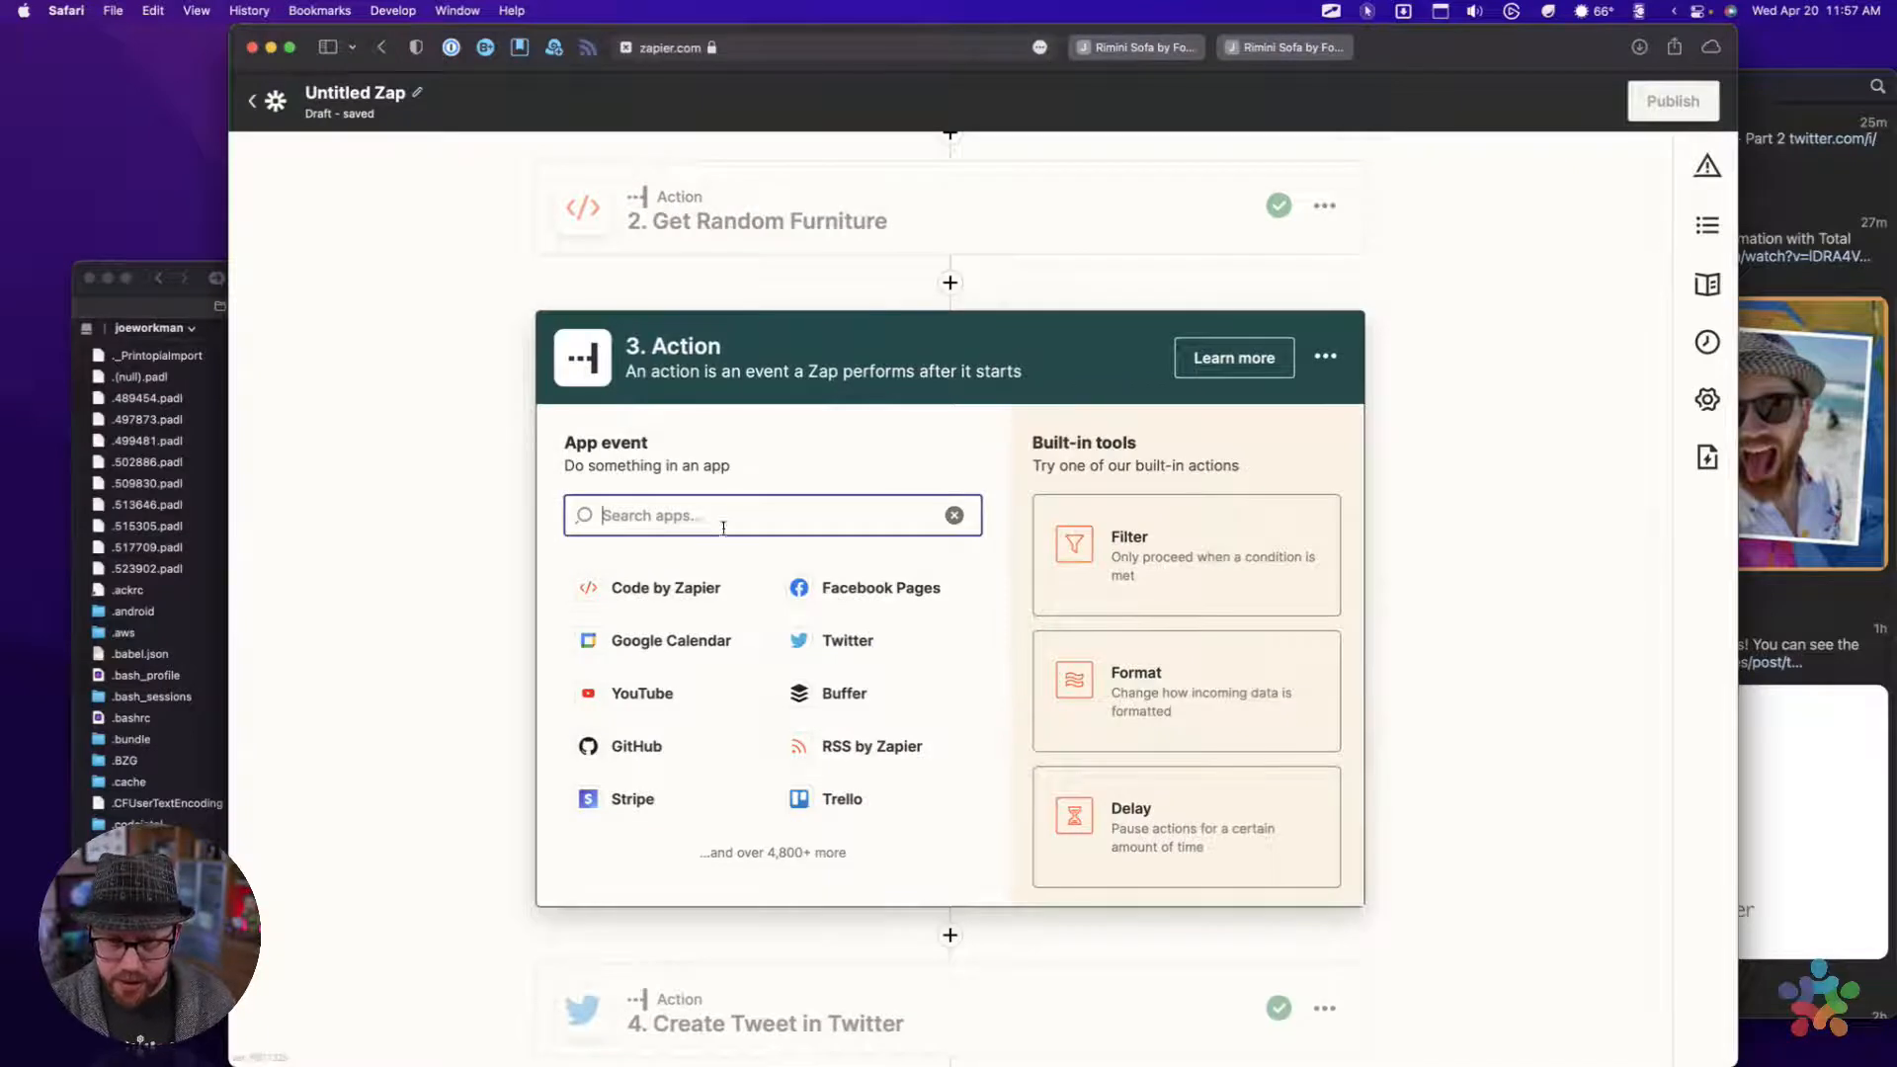
click(1181, 695)
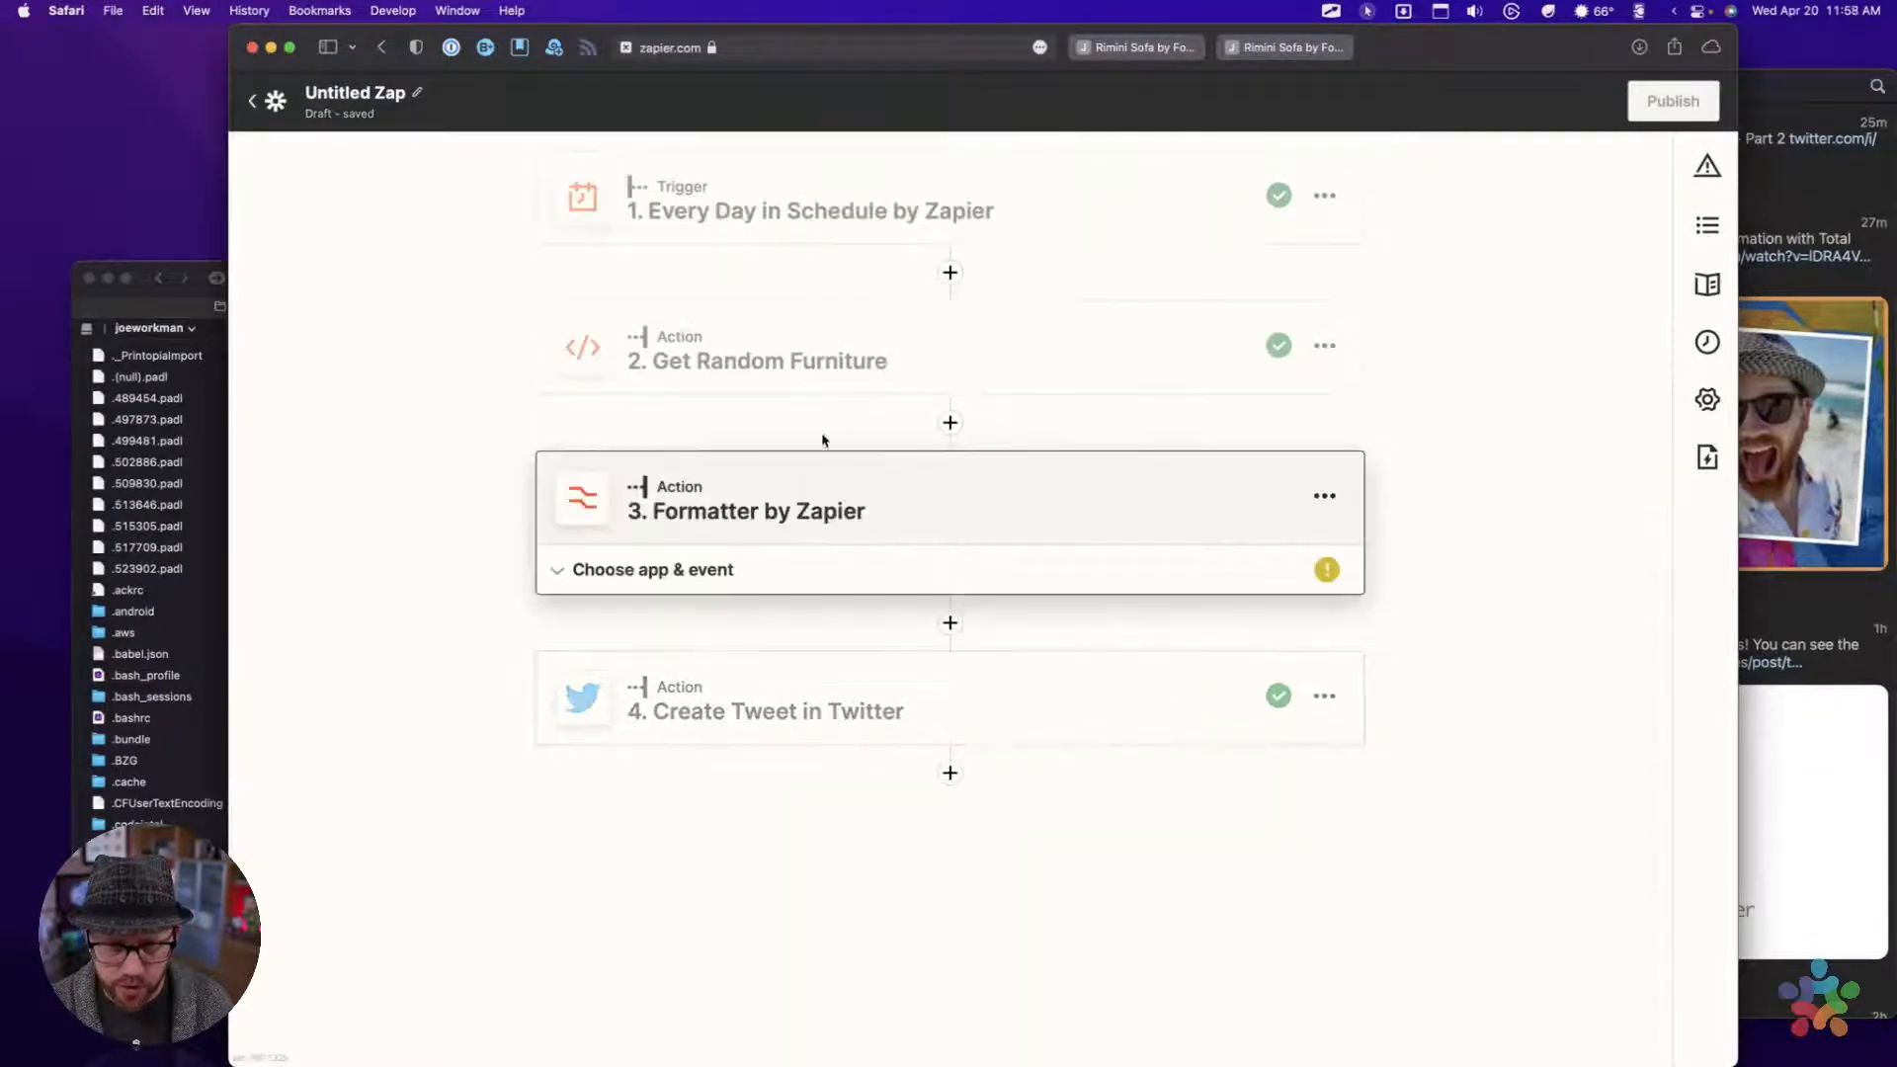
click(727, 571)
click(677, 742)
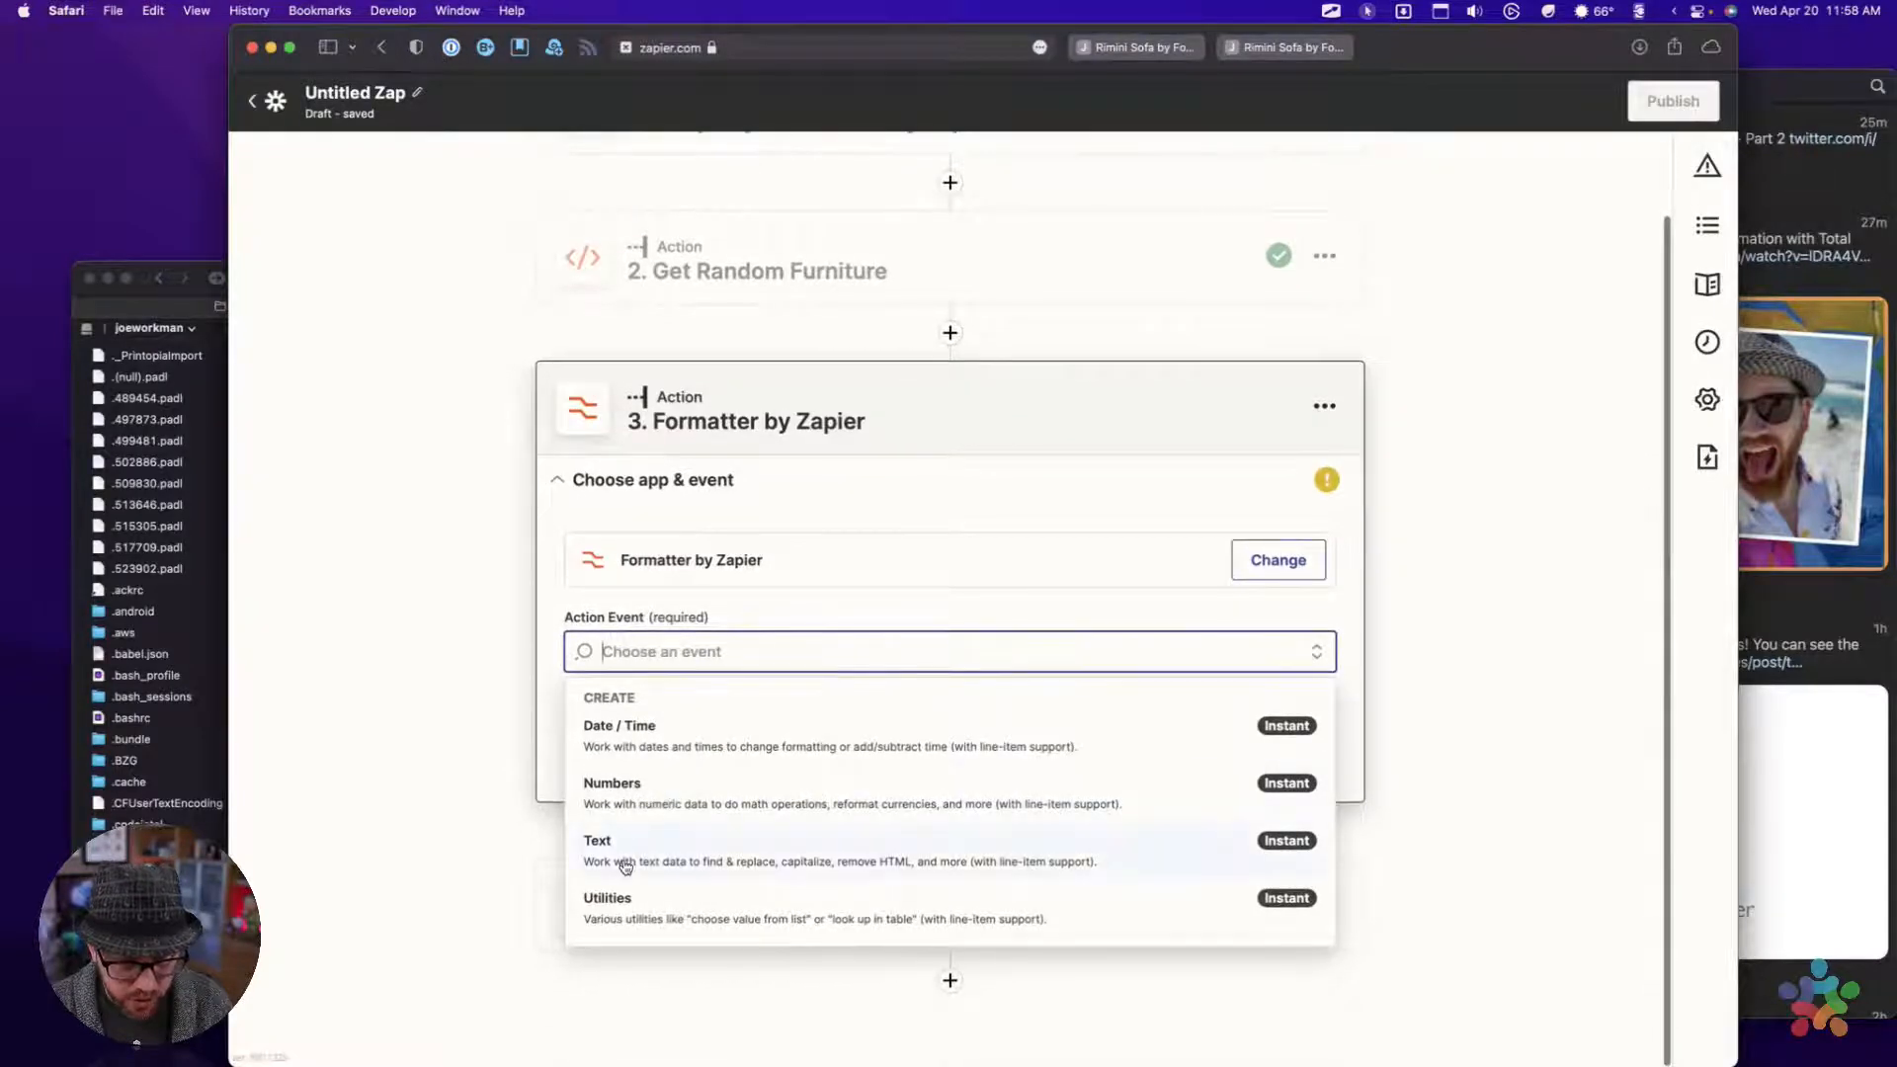
click(626, 860)
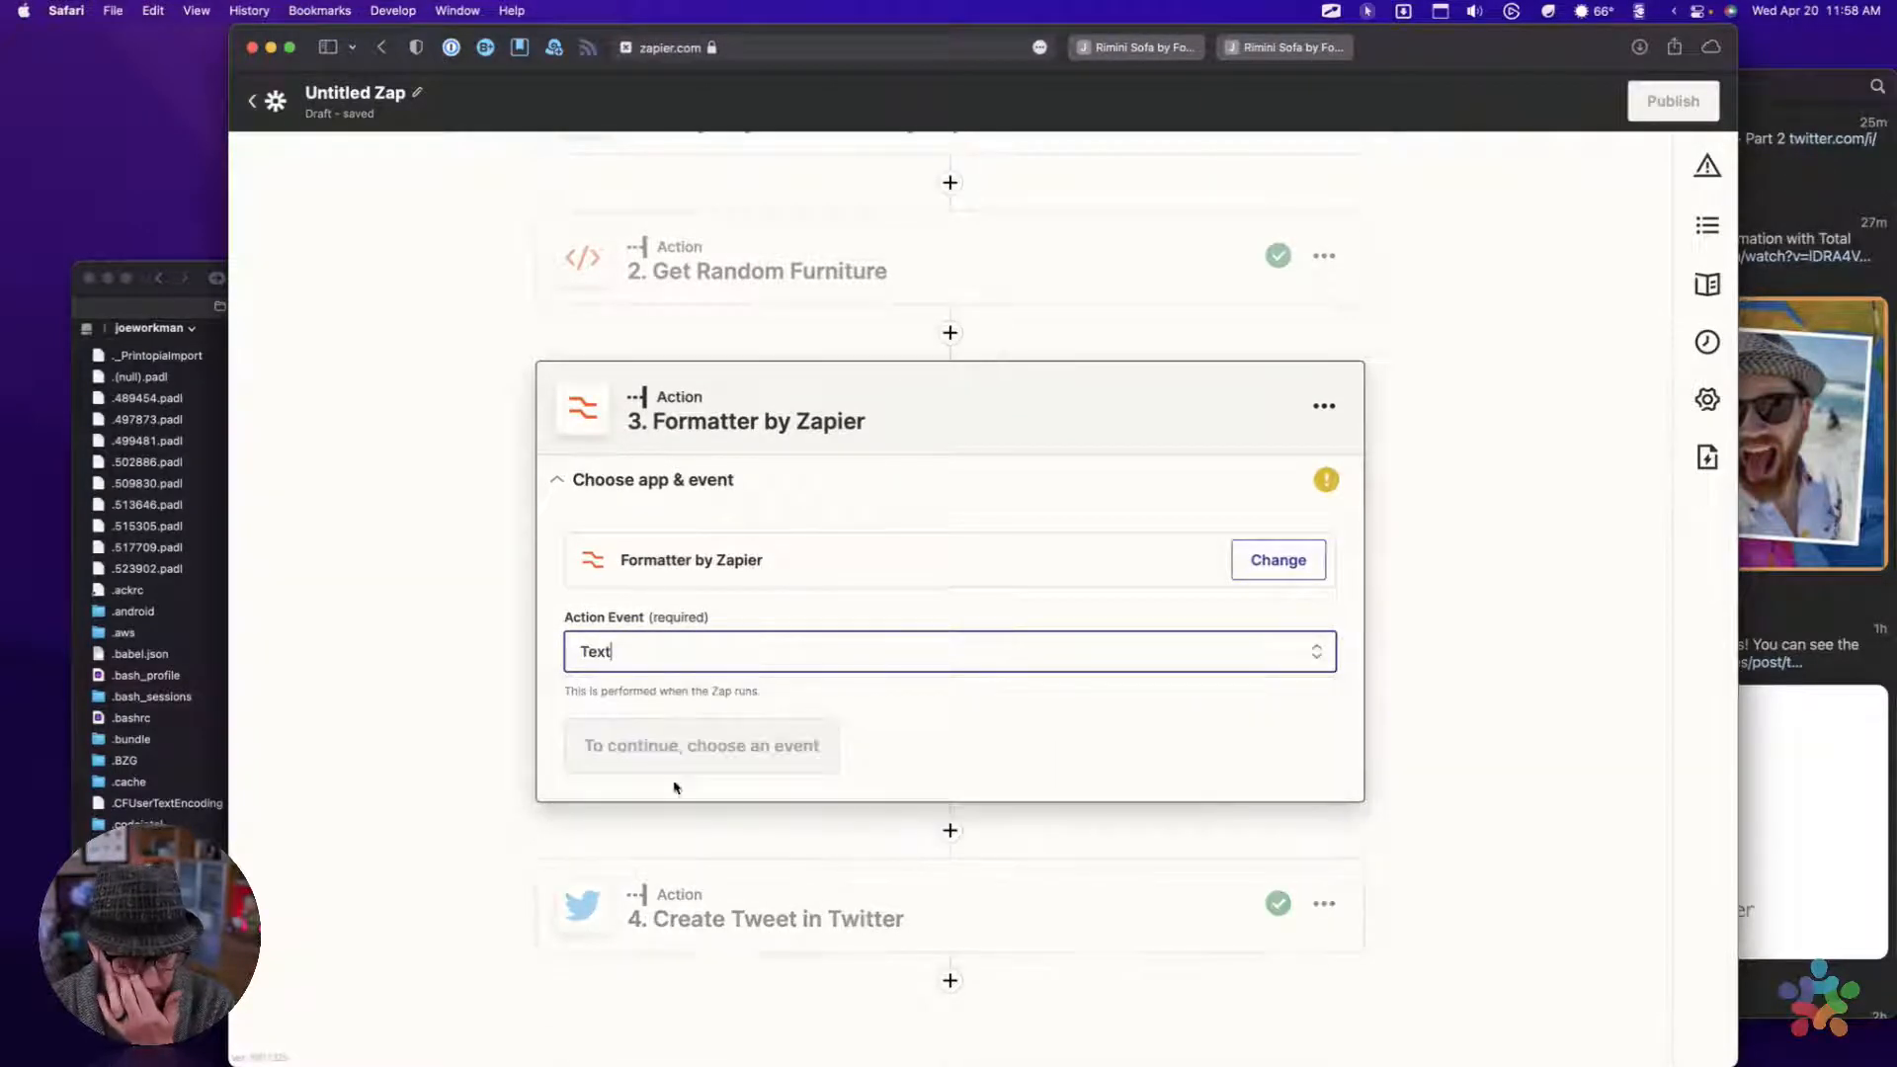
click(642, 670)
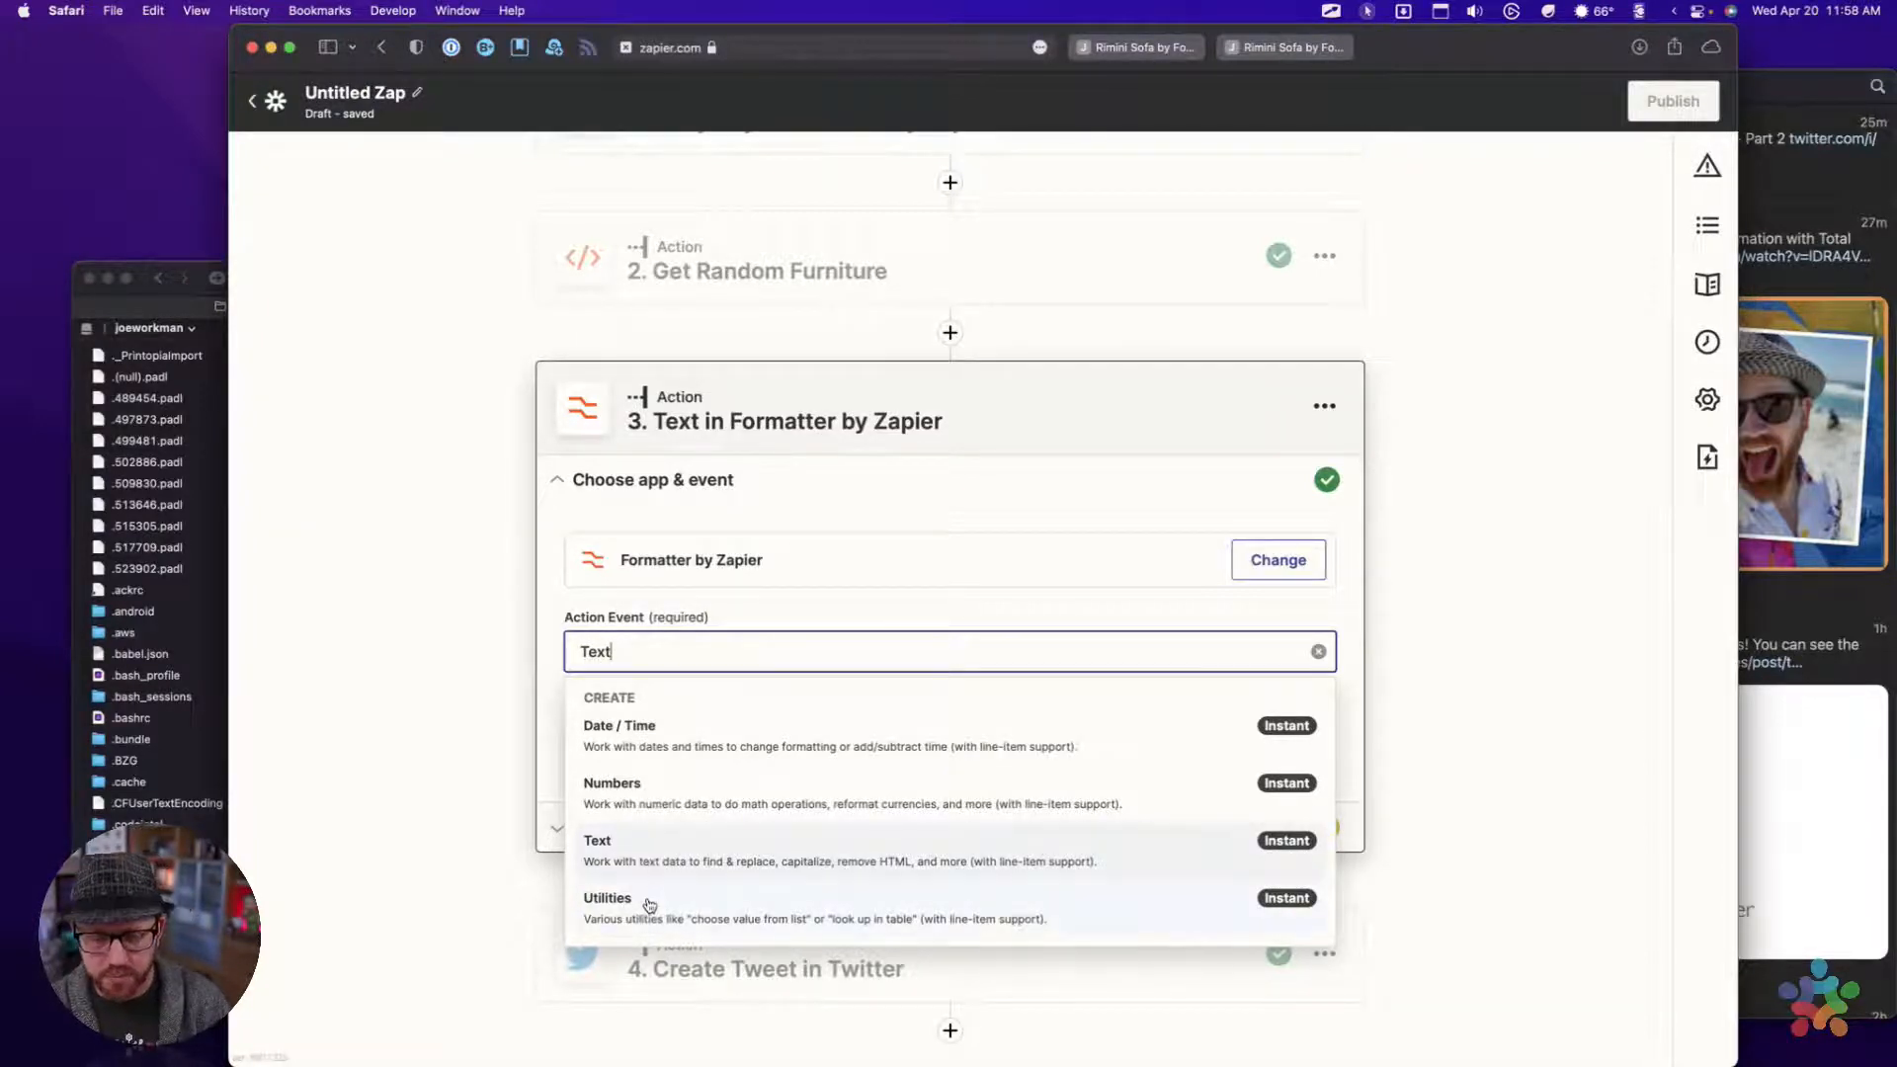
click(660, 846)
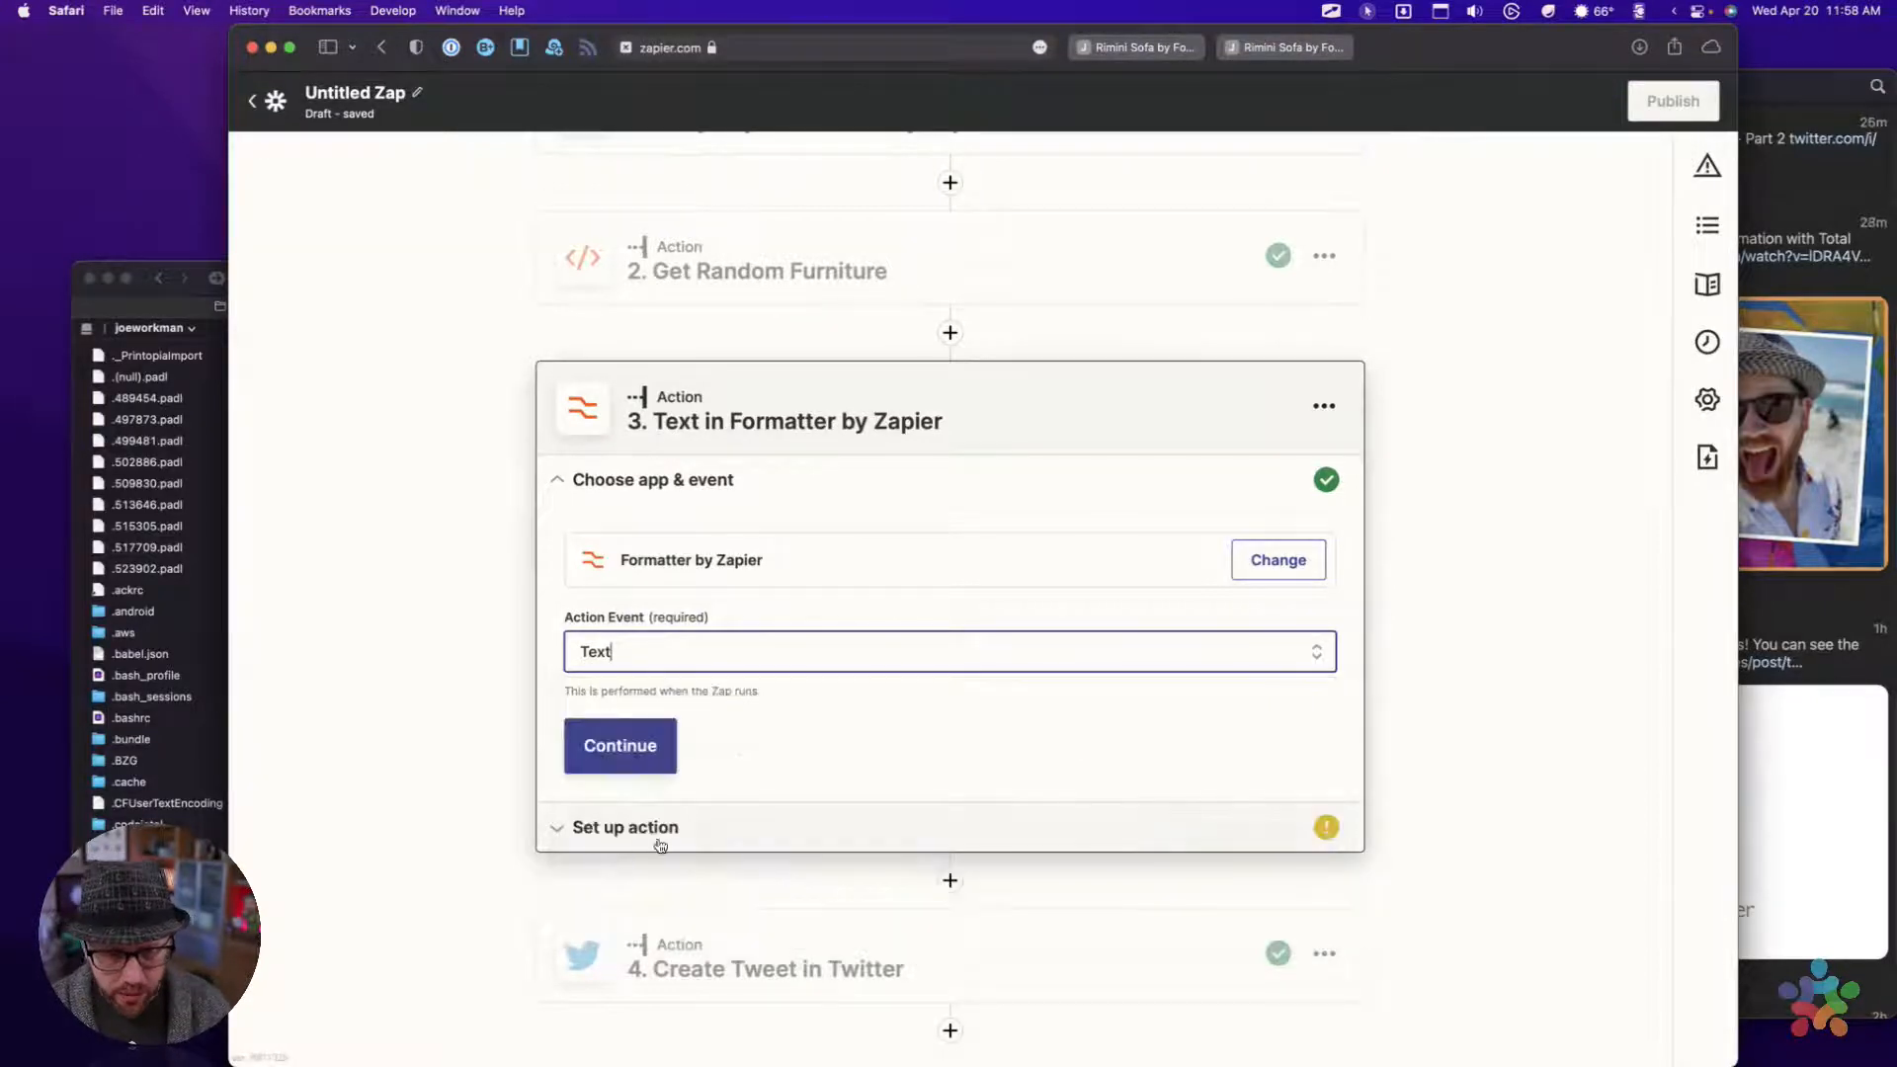
click(623, 746)
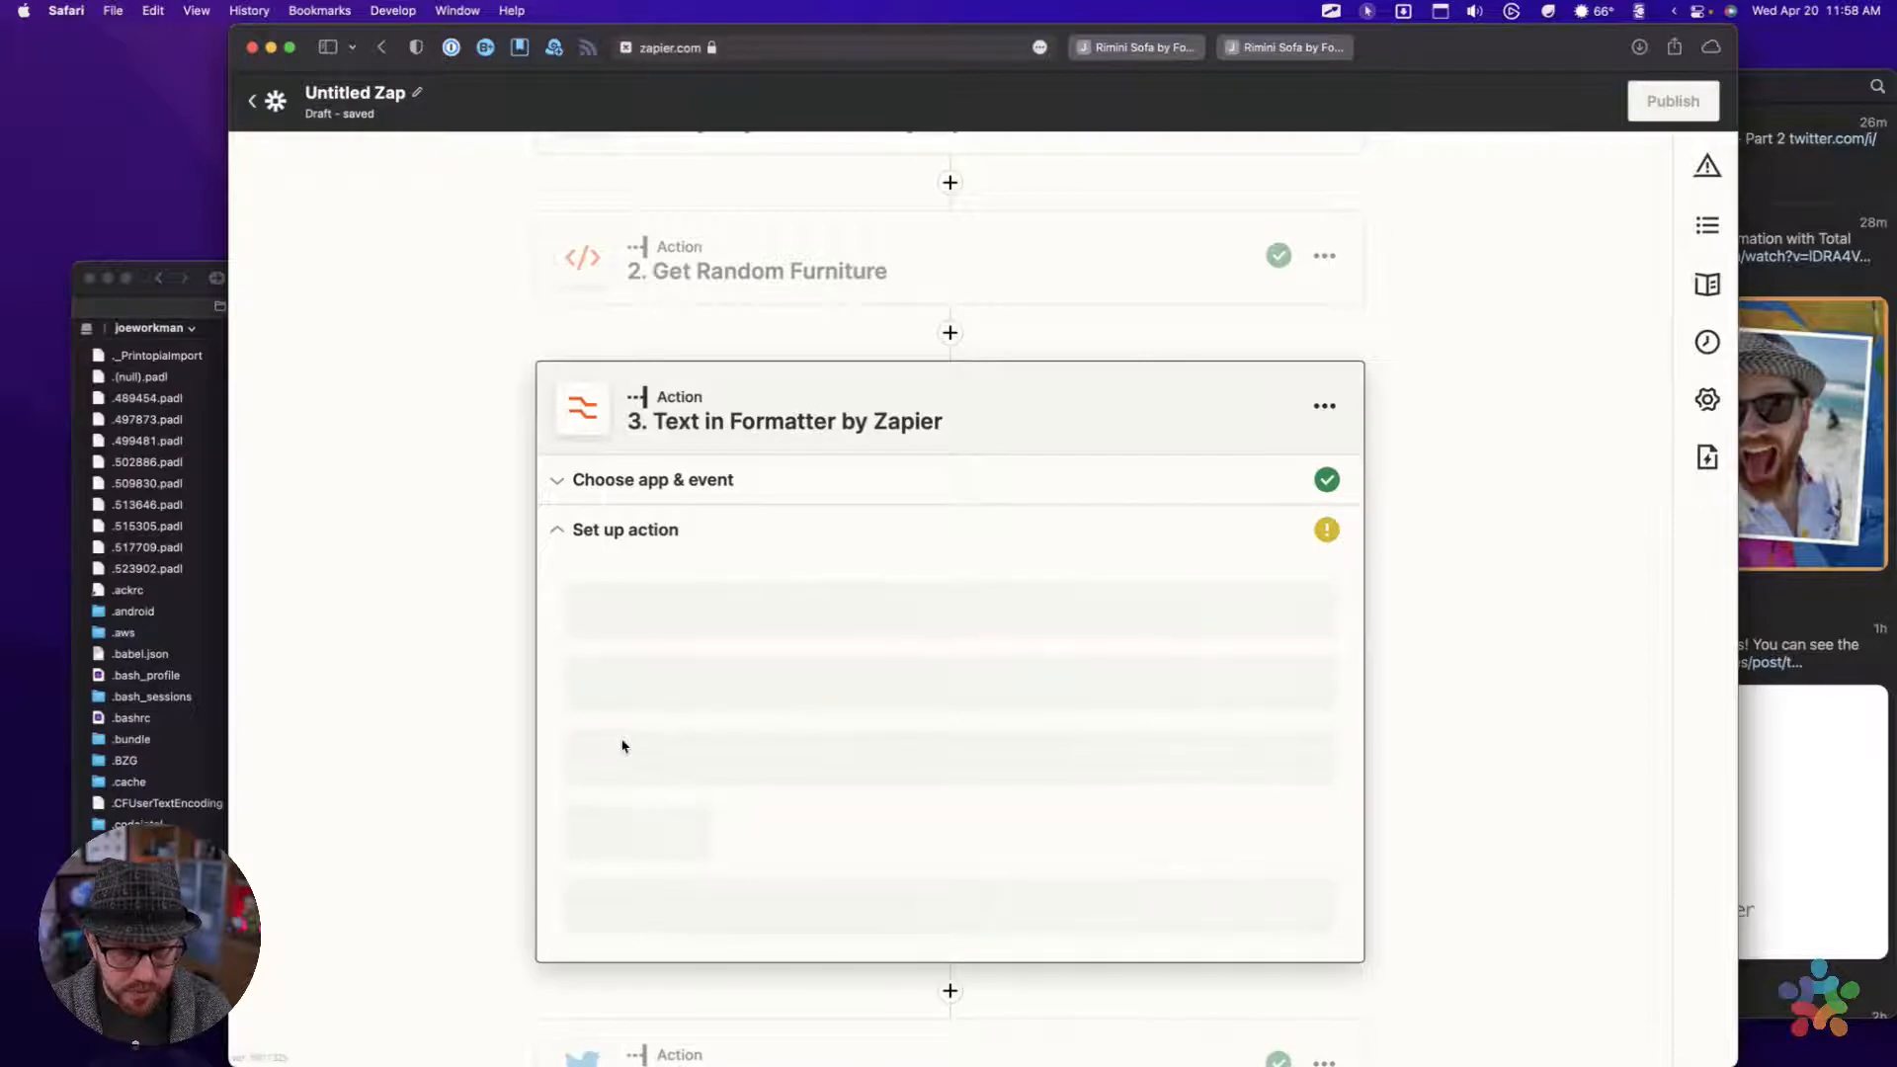
Set the Formatter action's transform to Remove HTML Tags
click(628, 666)
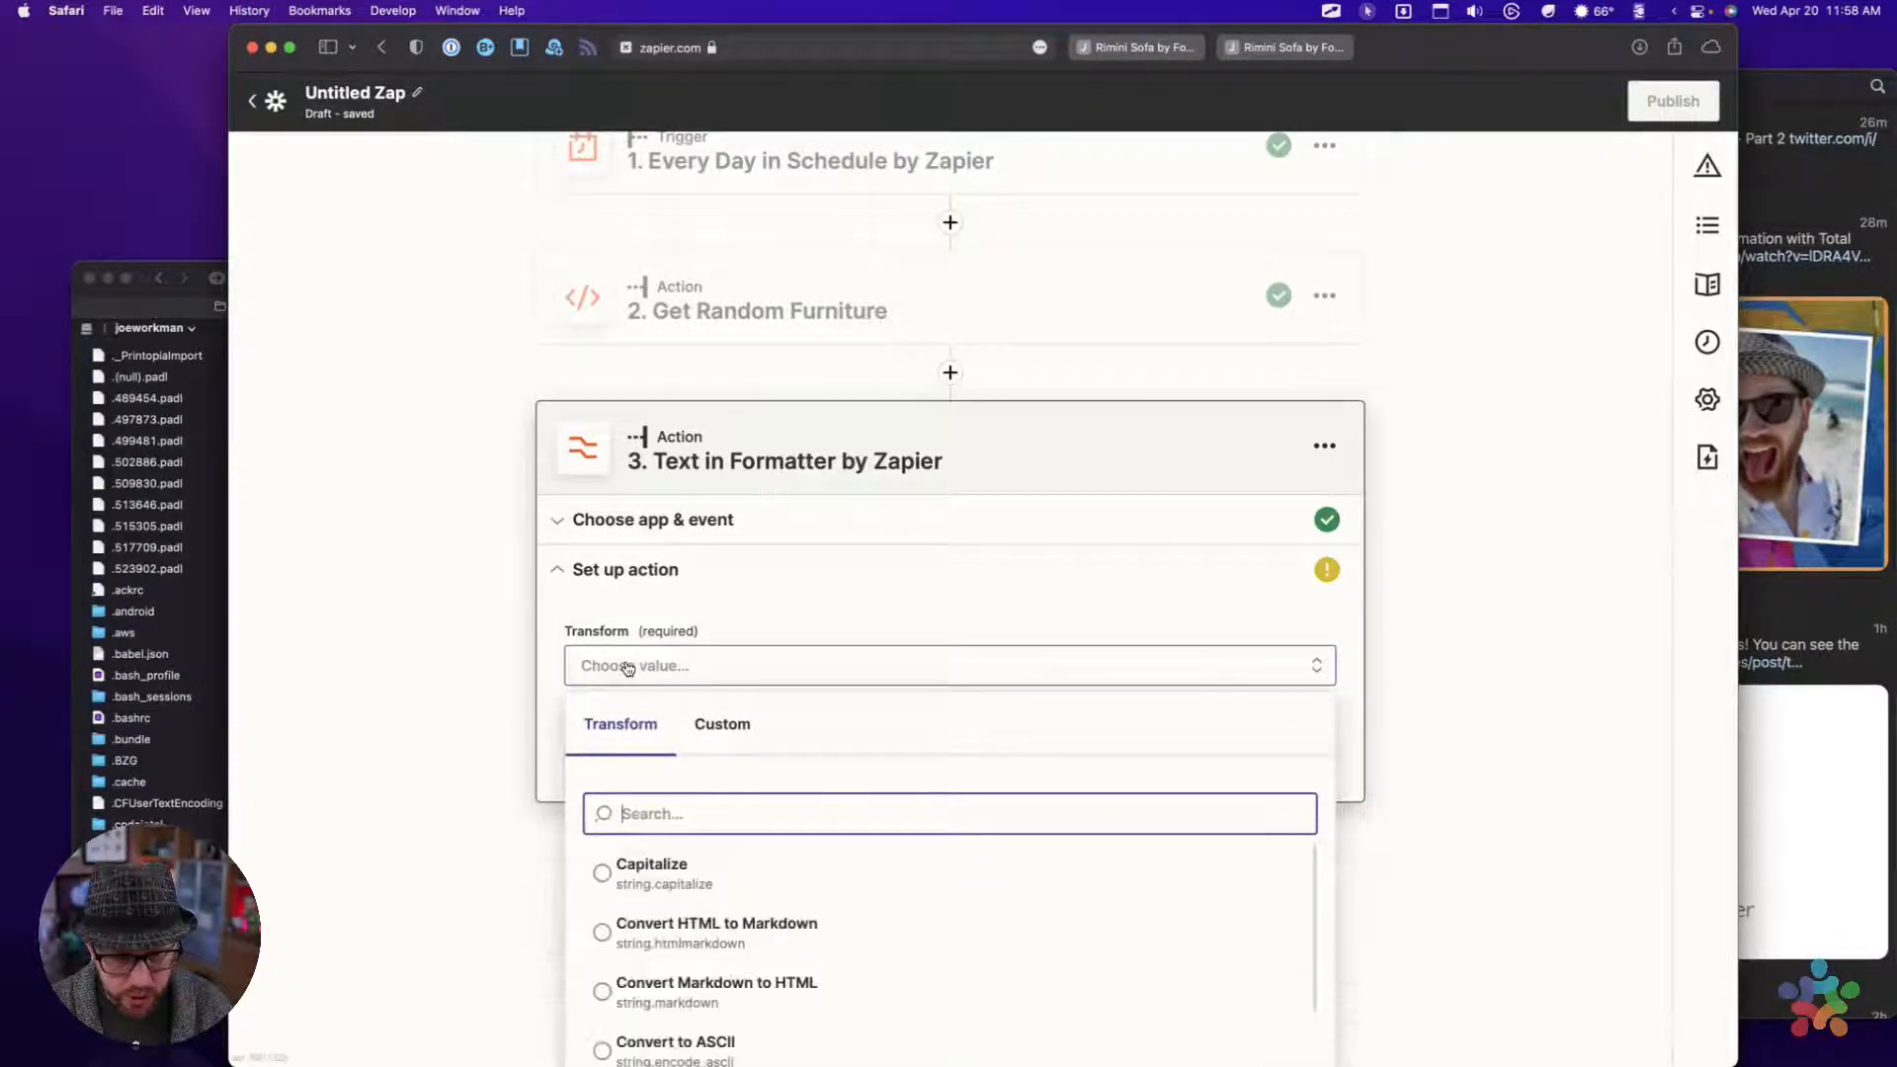
scroll(579, 704, down, 2)
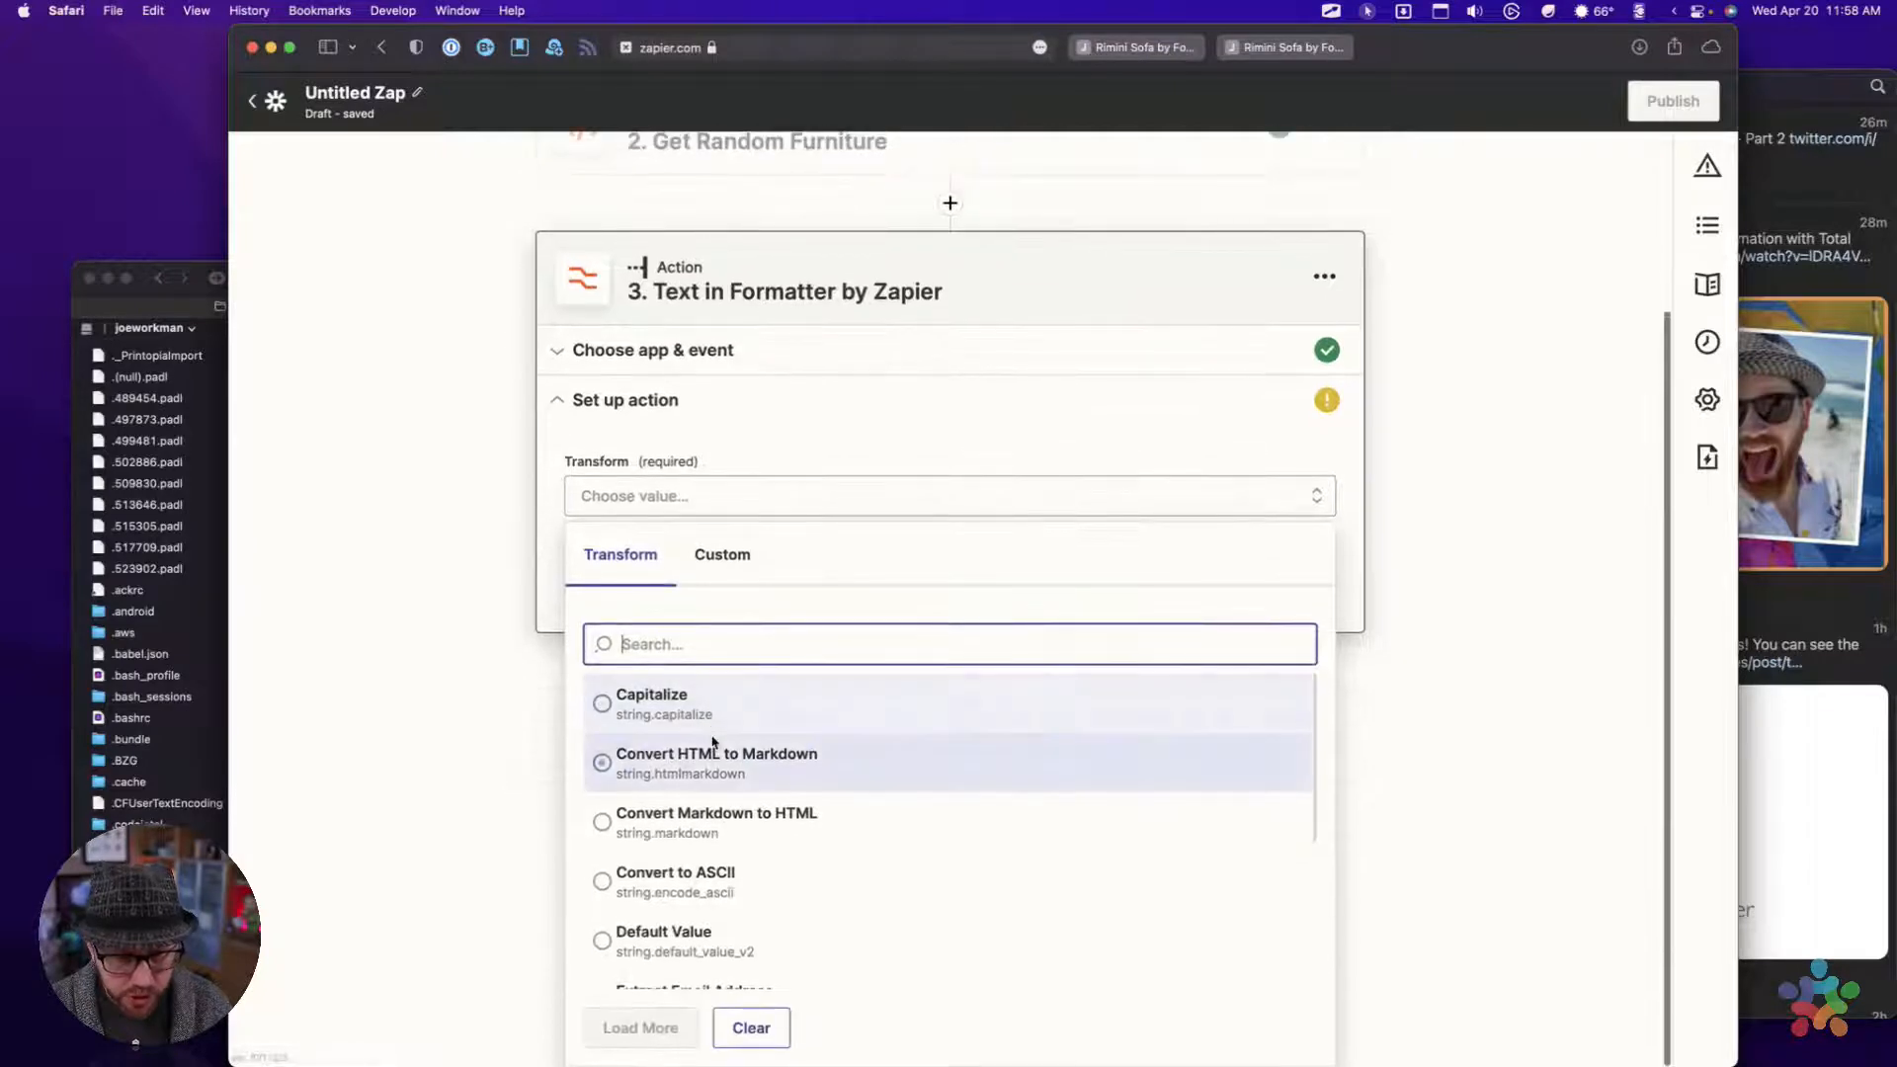
scroll(713, 741, down, 1)
scroll(713, 741, down, 1)
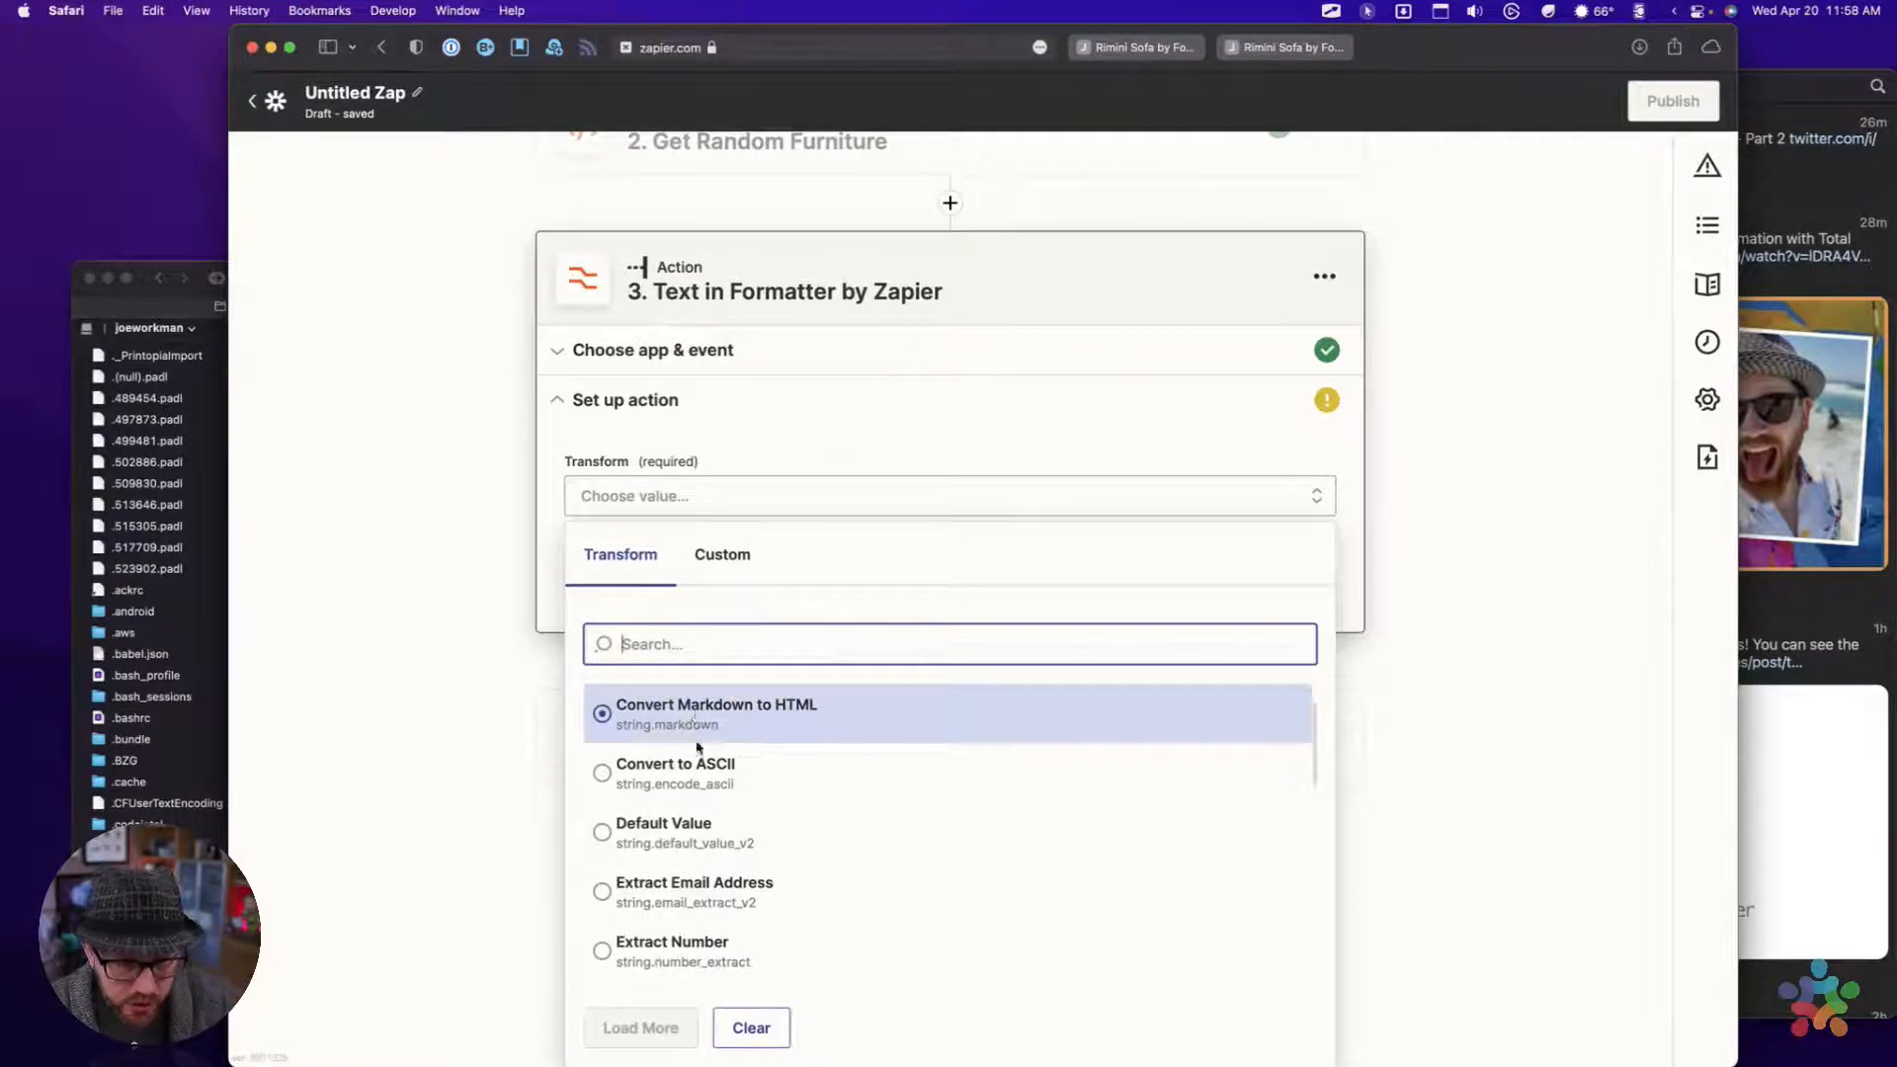
scroll(698, 848, down, 5)
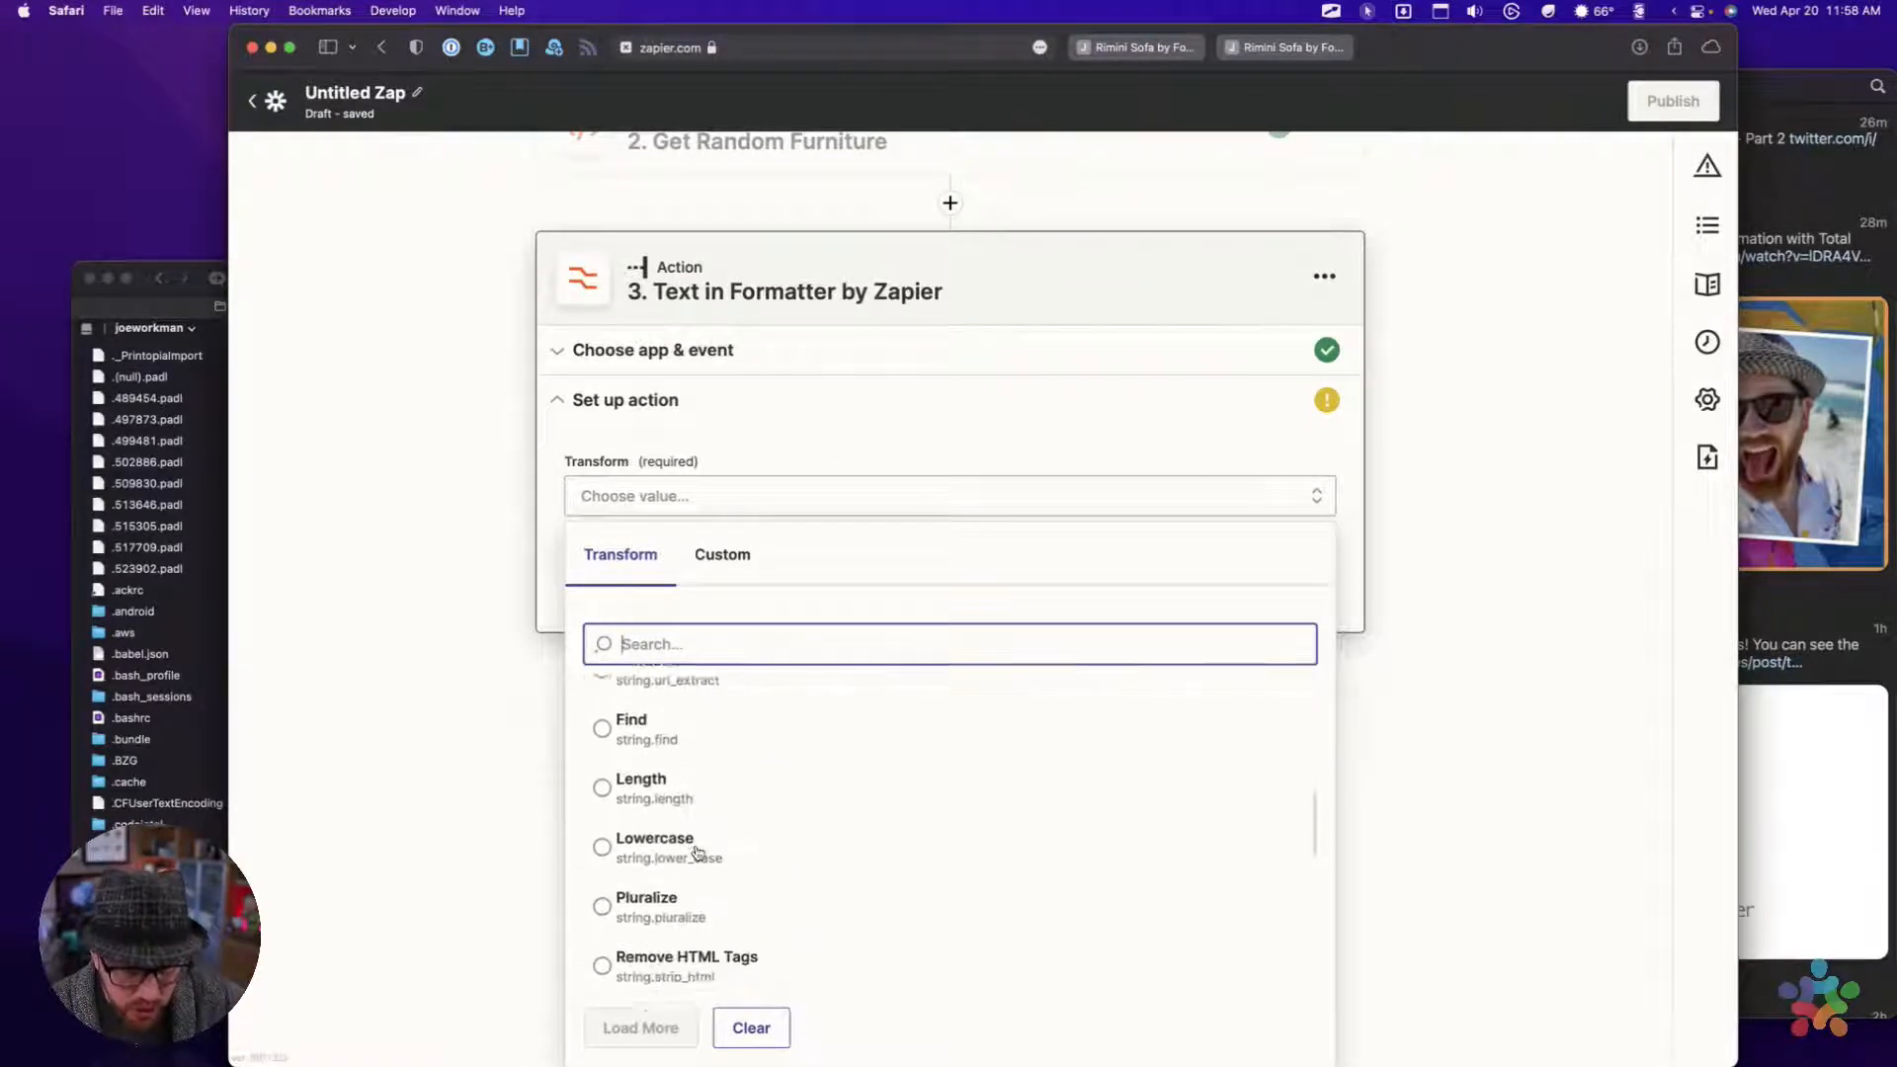
scroll(698, 851, down, 3)
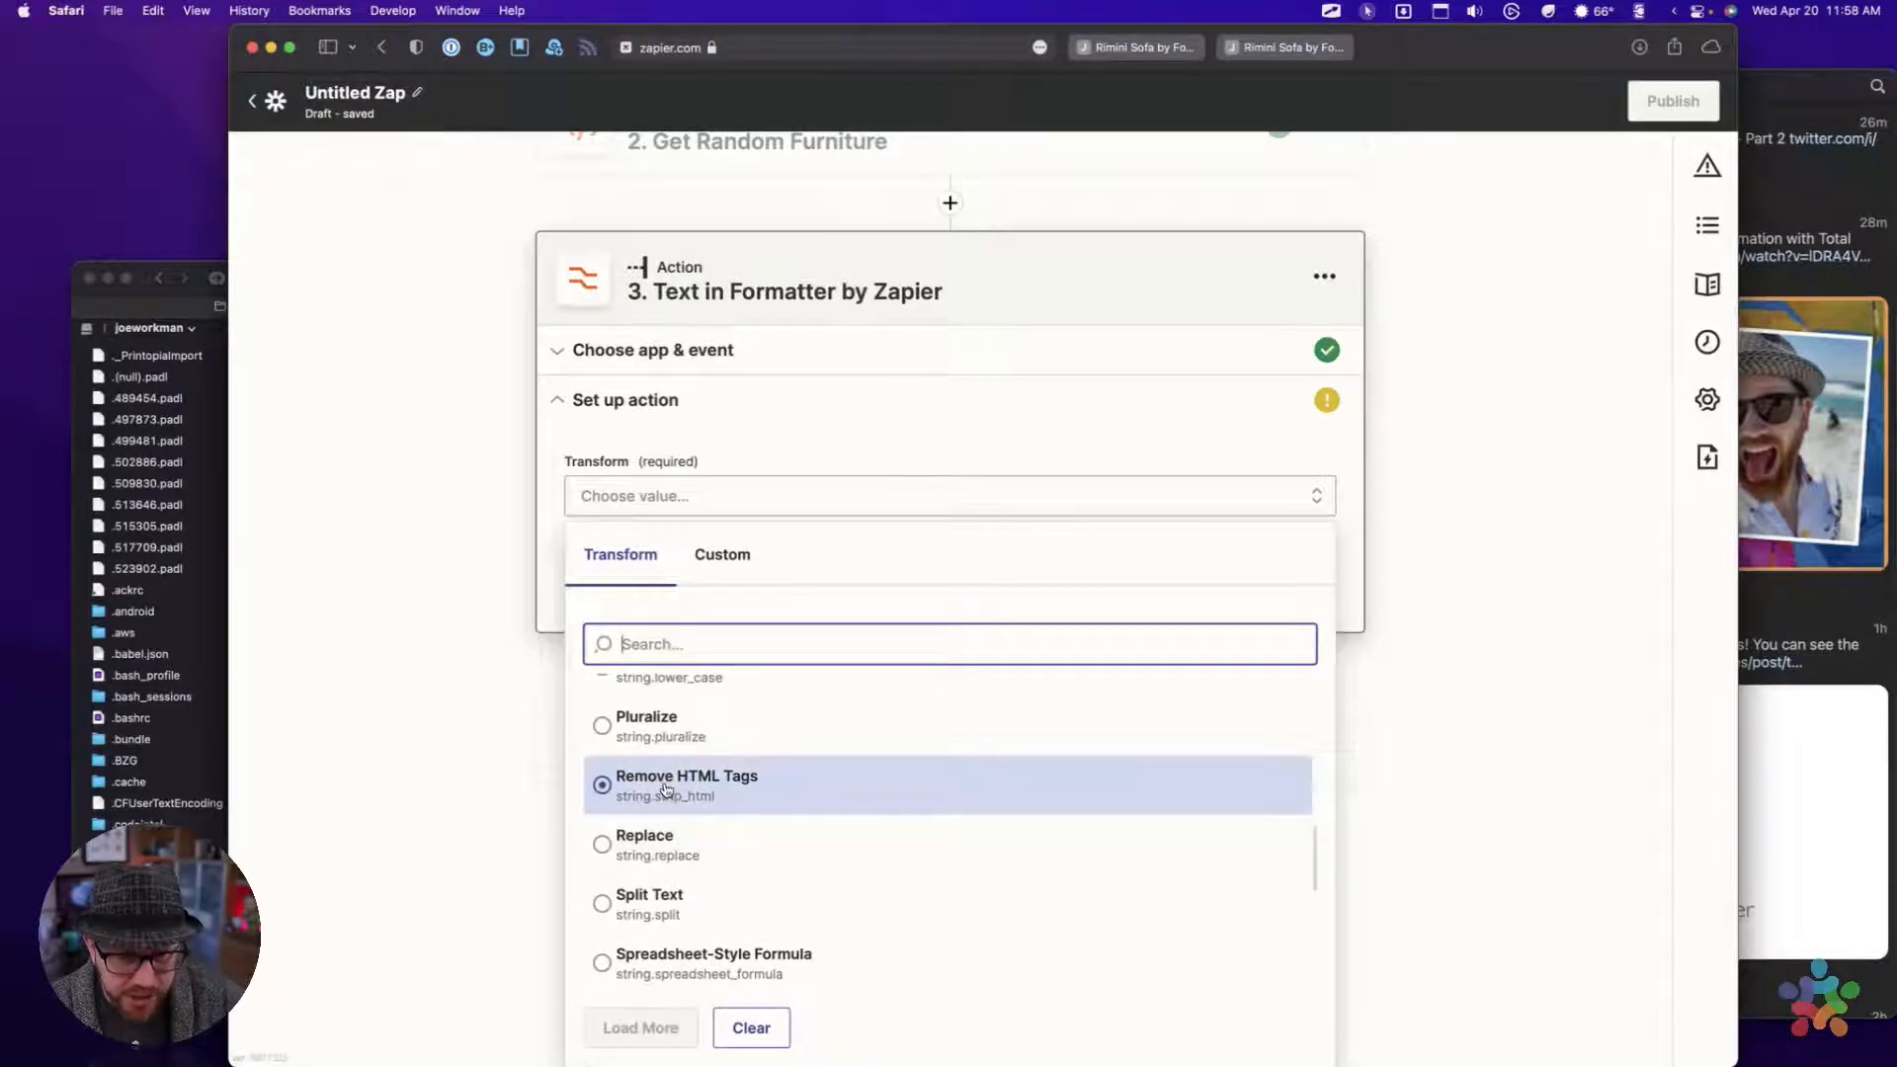
click(665, 788)
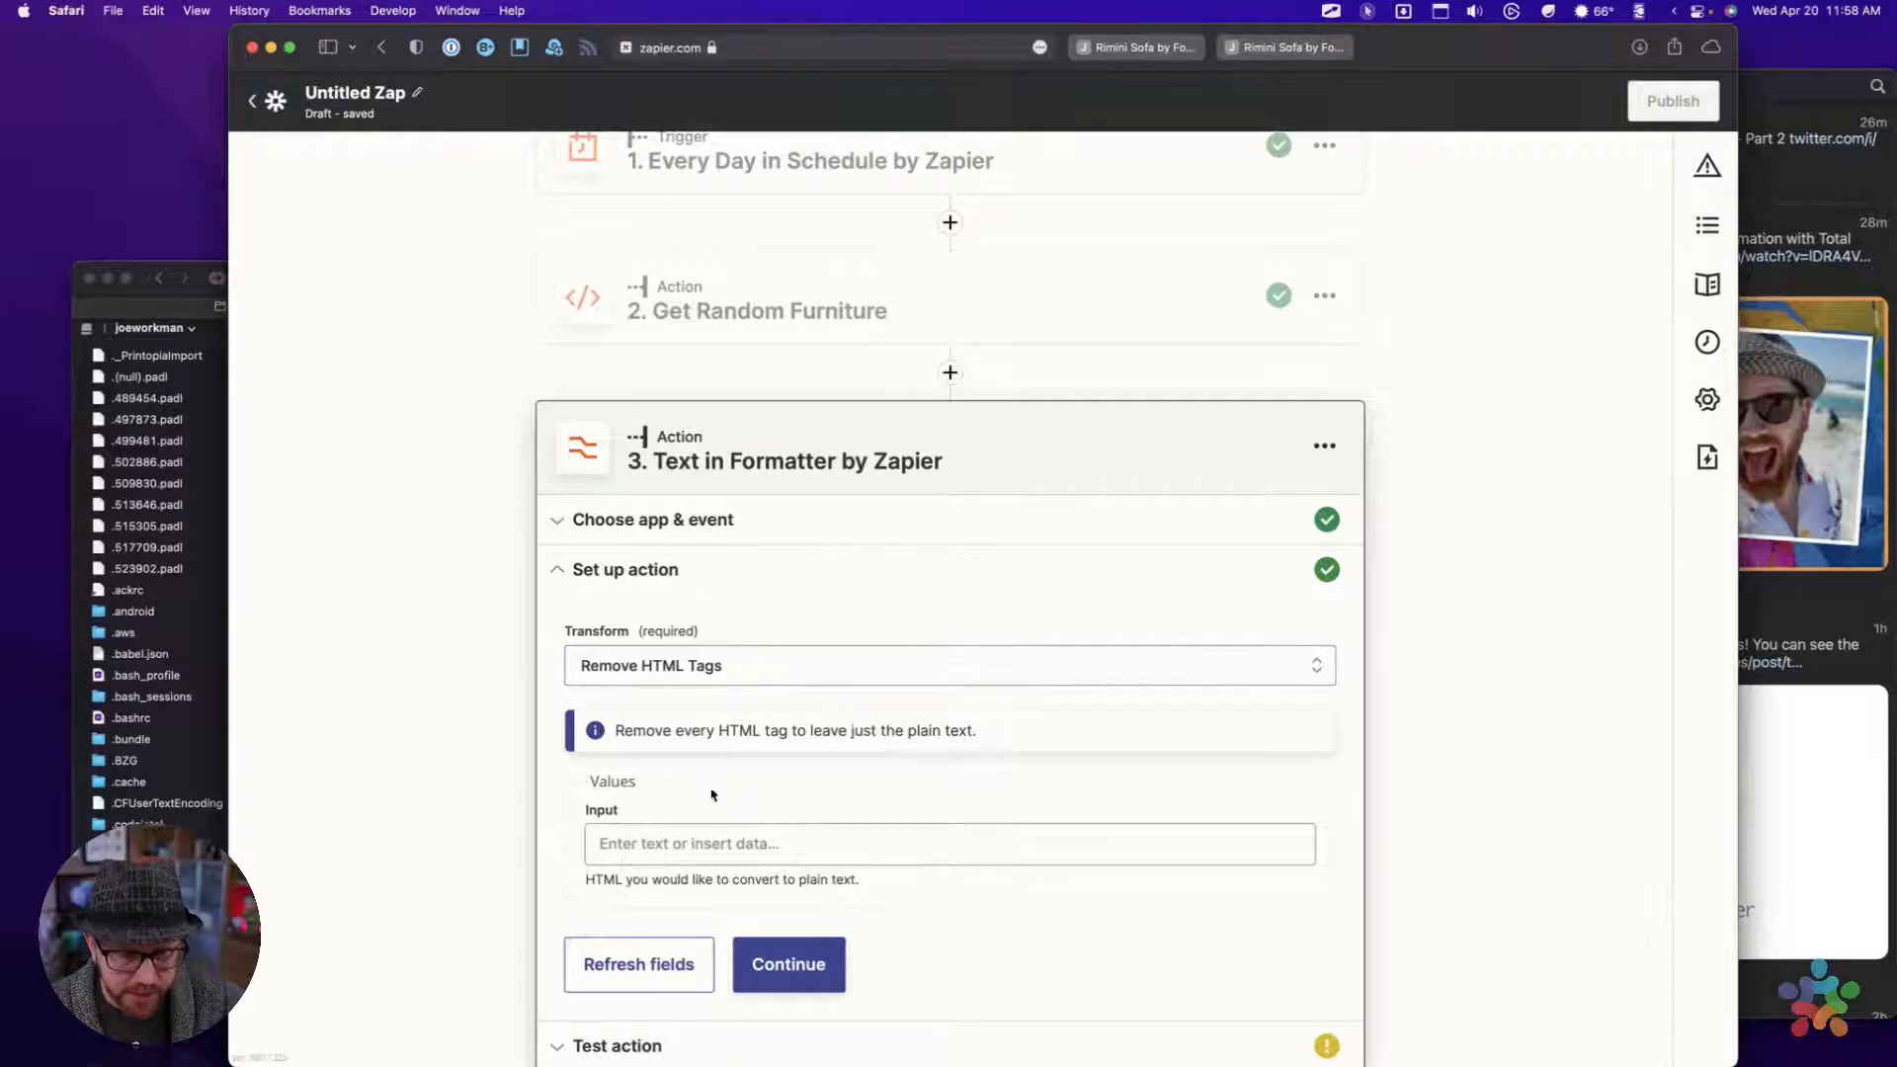
Insert the Summary field from Get Random Furniture as the Formatter's input value
click(682, 848)
scroll(682, 851, down, 3)
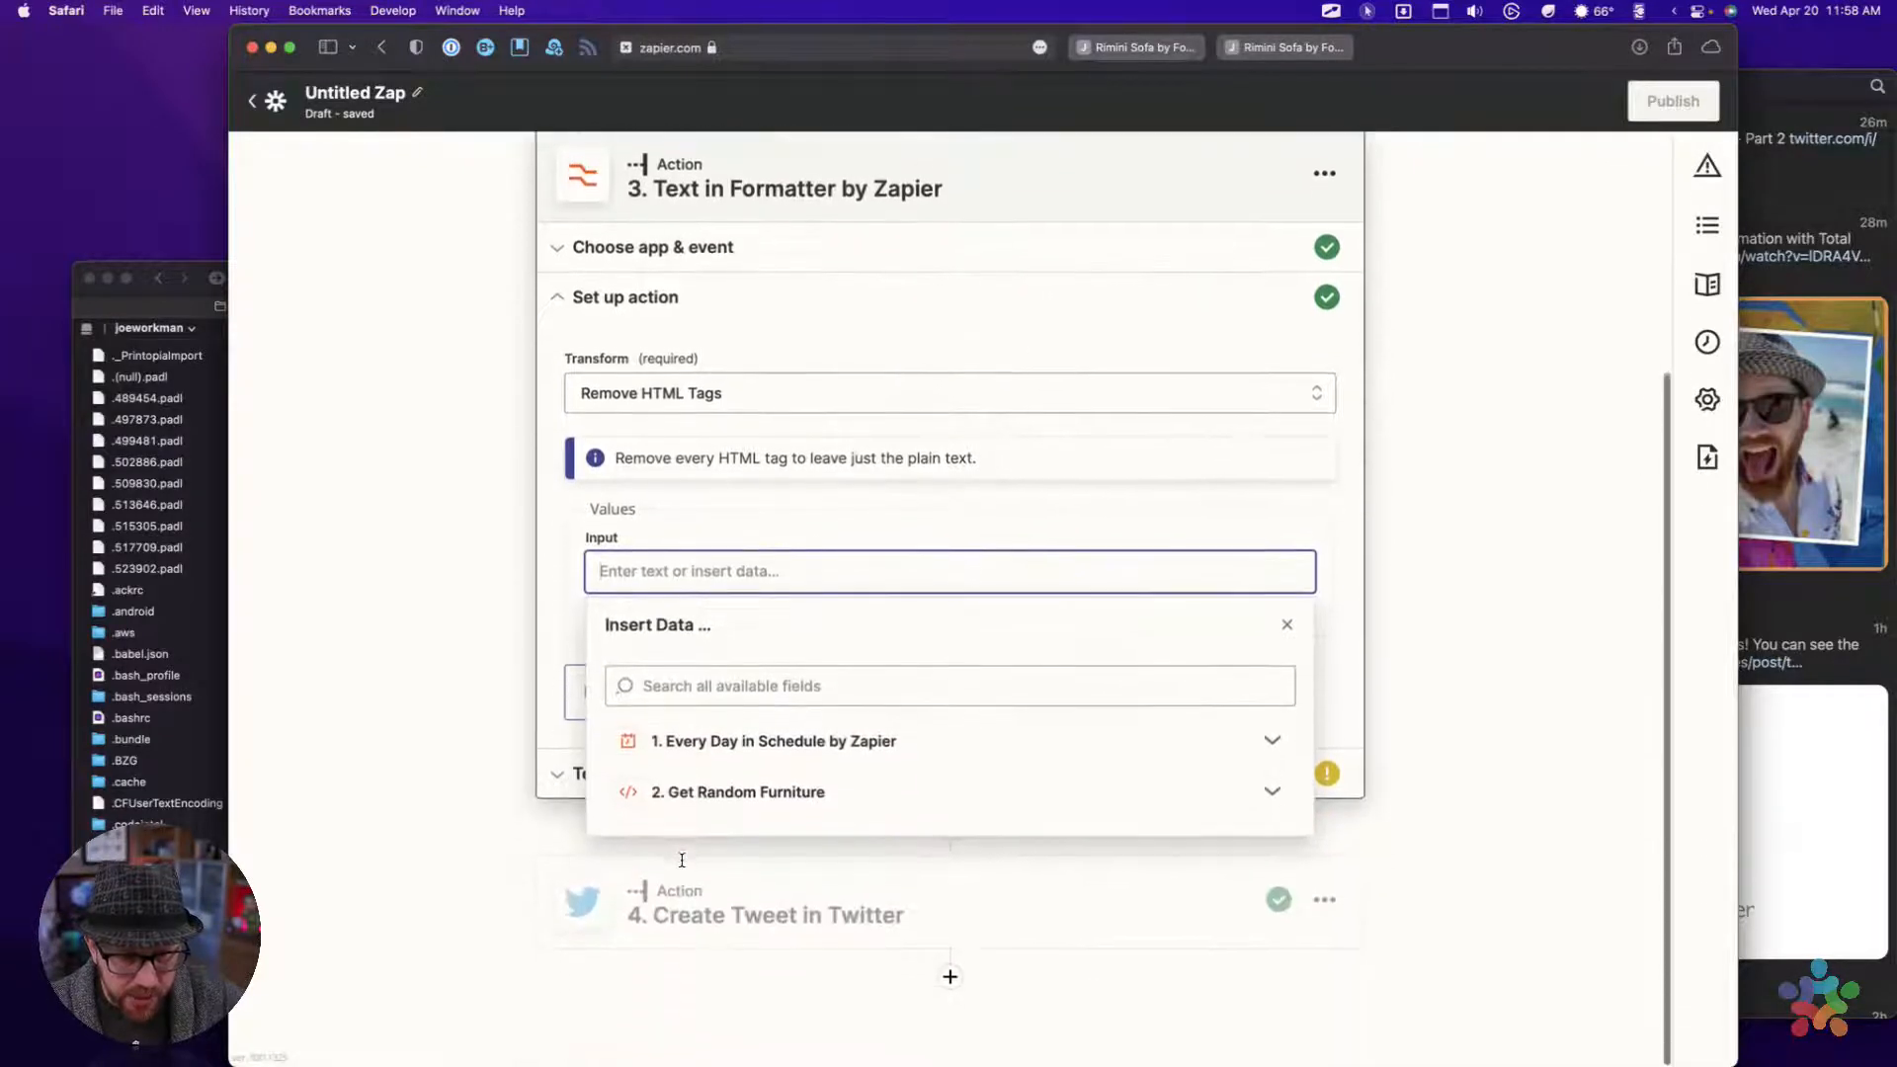
click(698, 797)
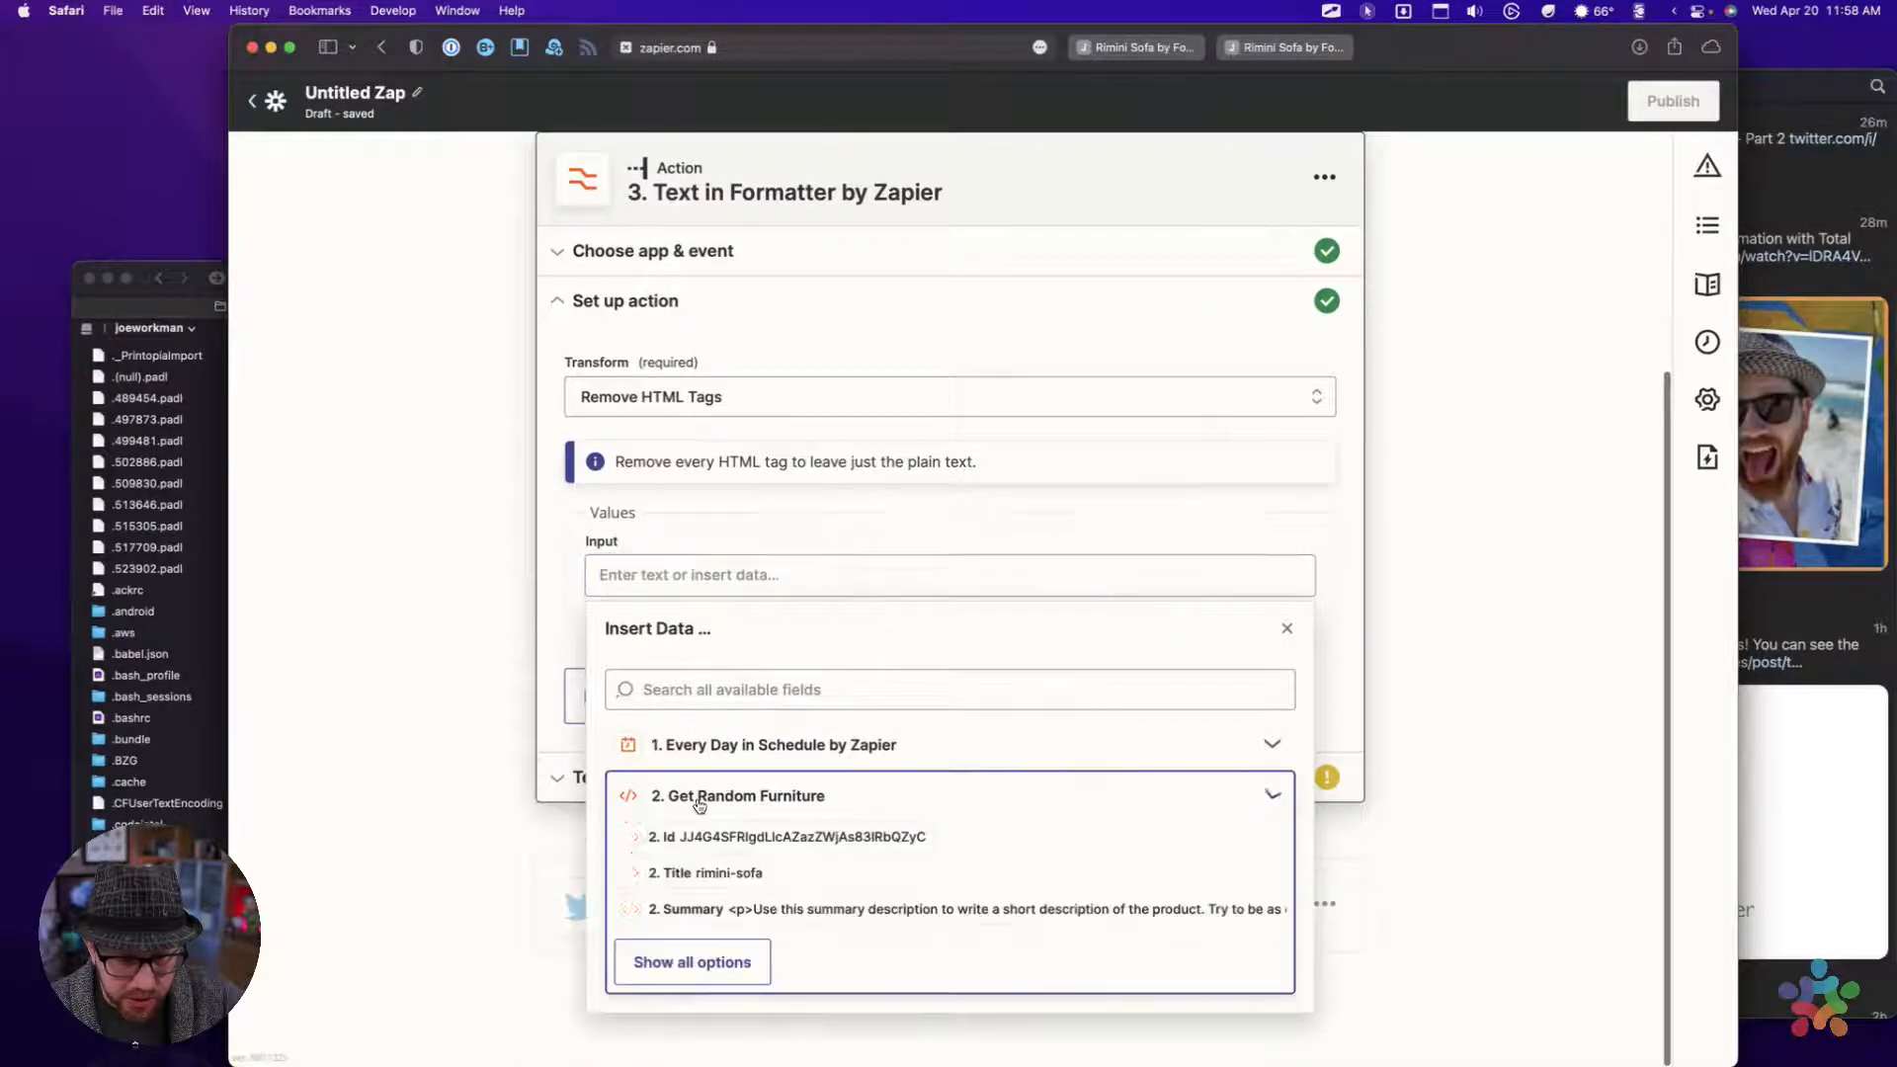
click(703, 911)
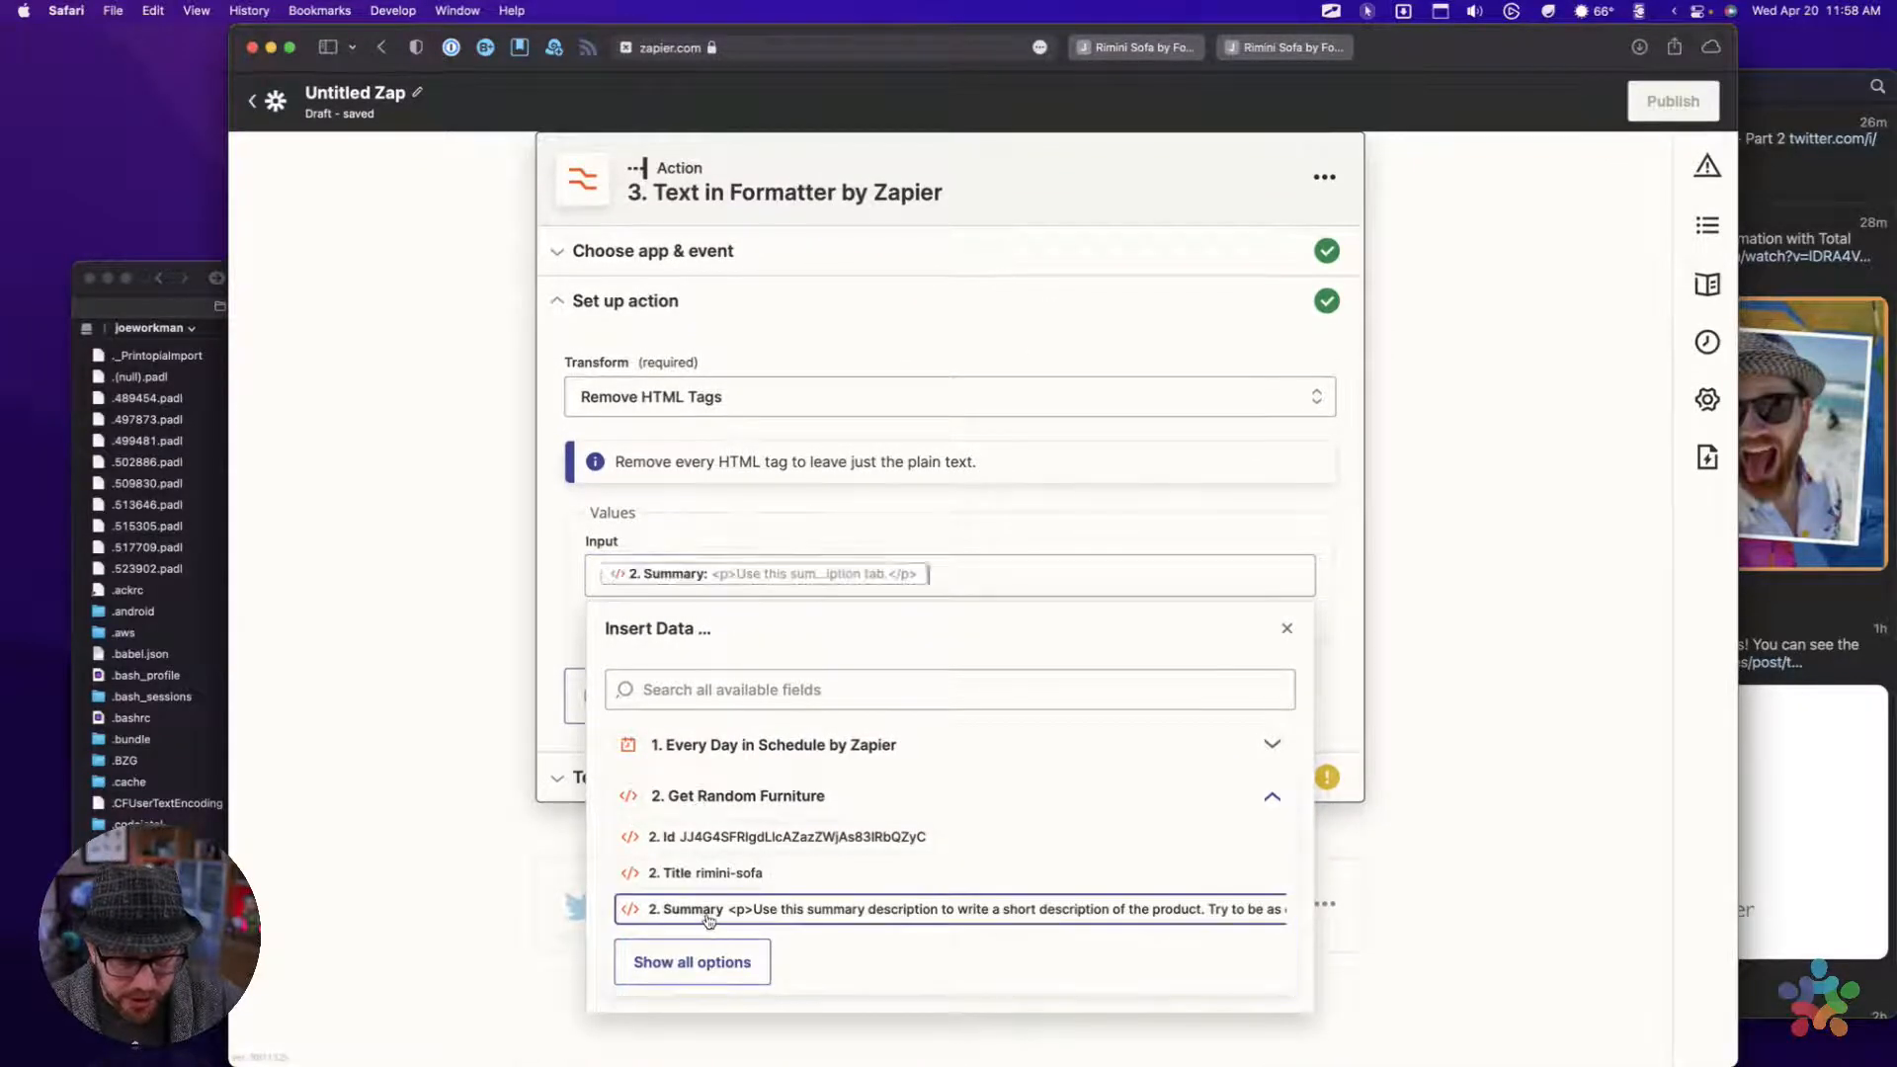
click(542, 621)
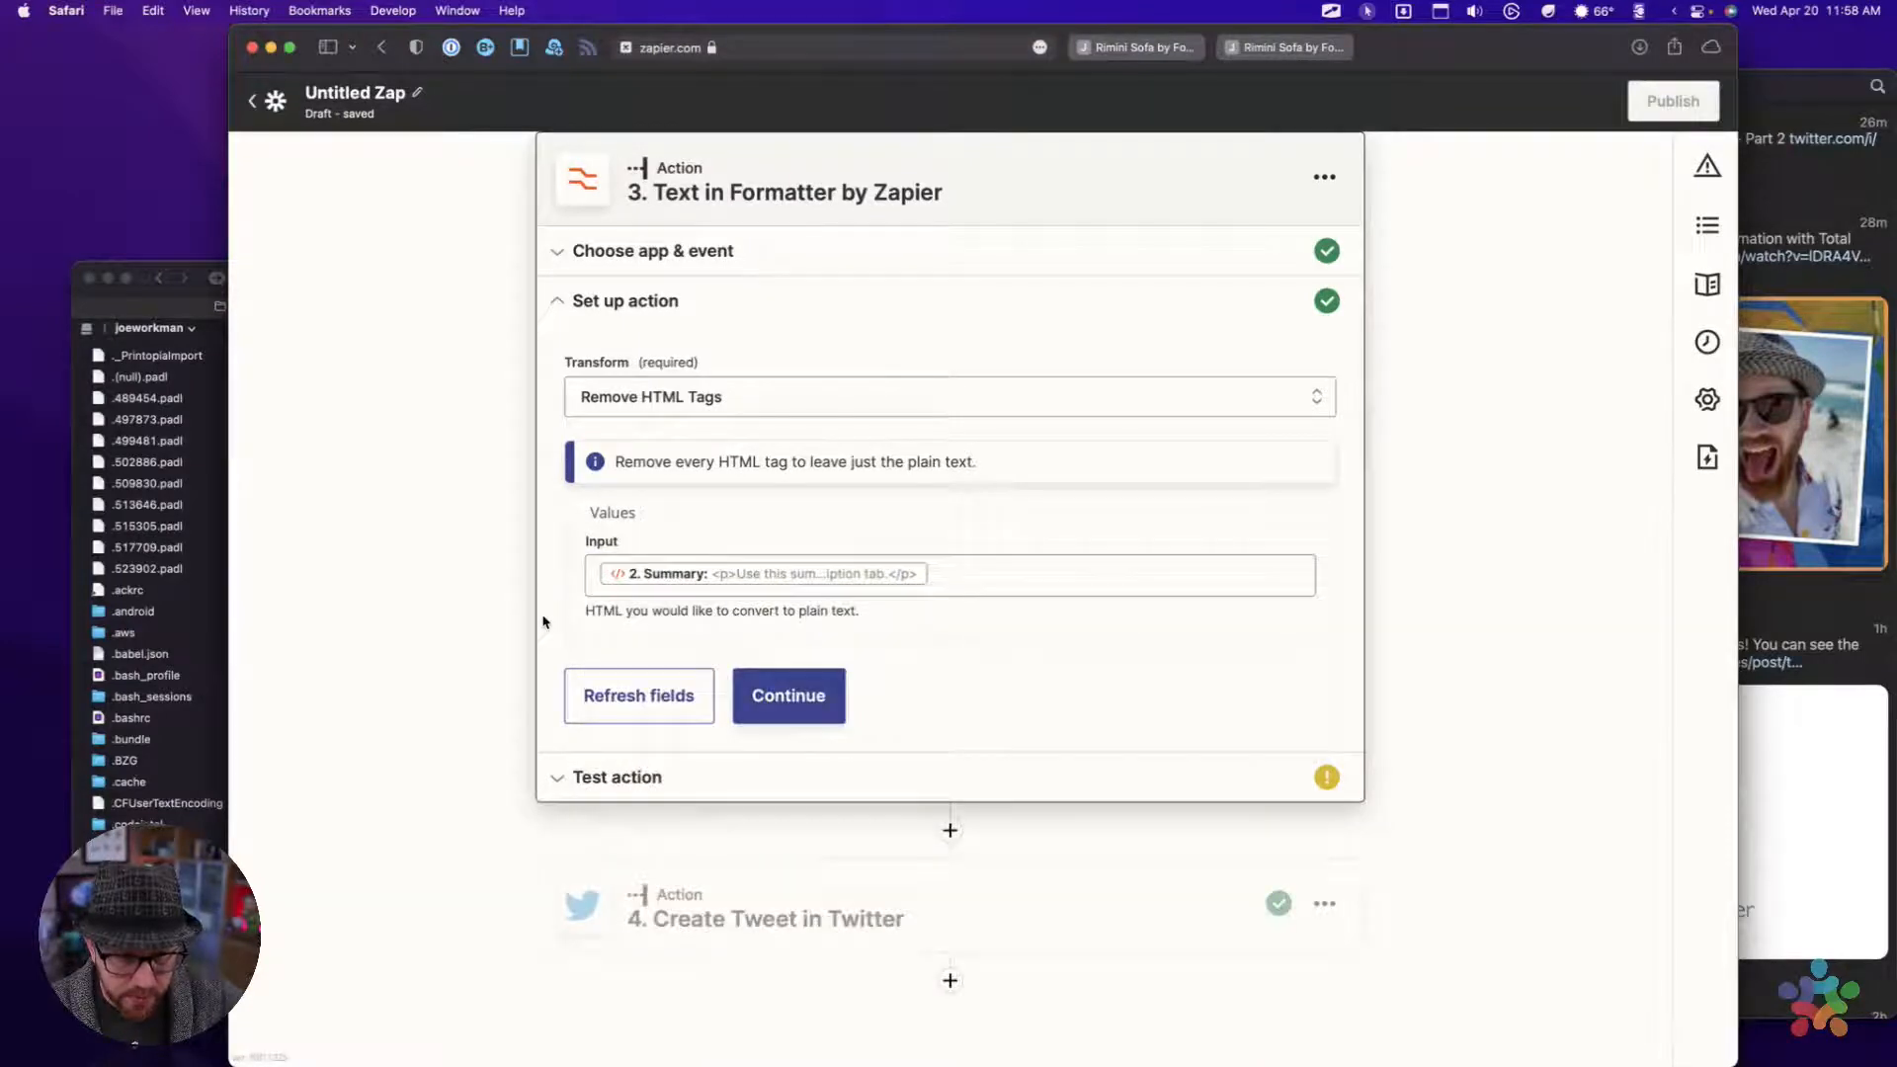
Continue to the Formatter's test, run it for review, and highlight the output text
click(801, 703)
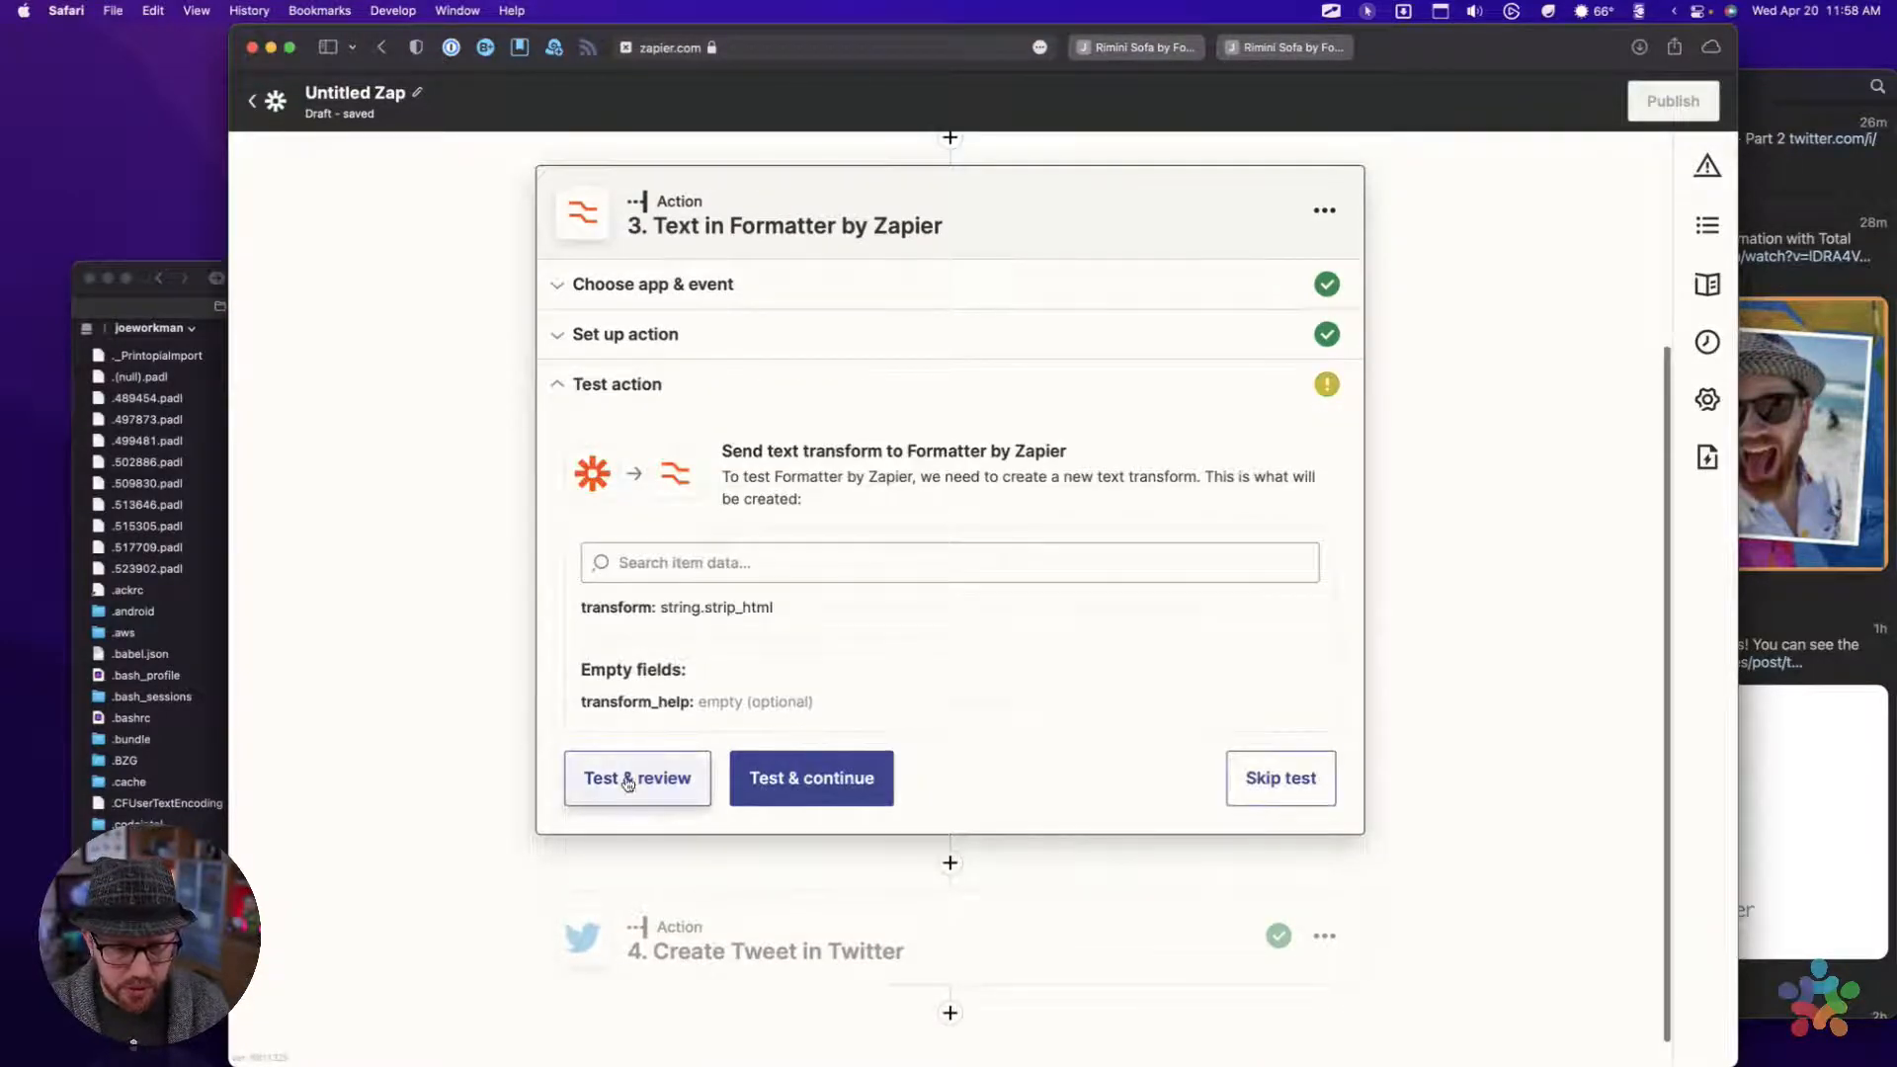
click(628, 780)
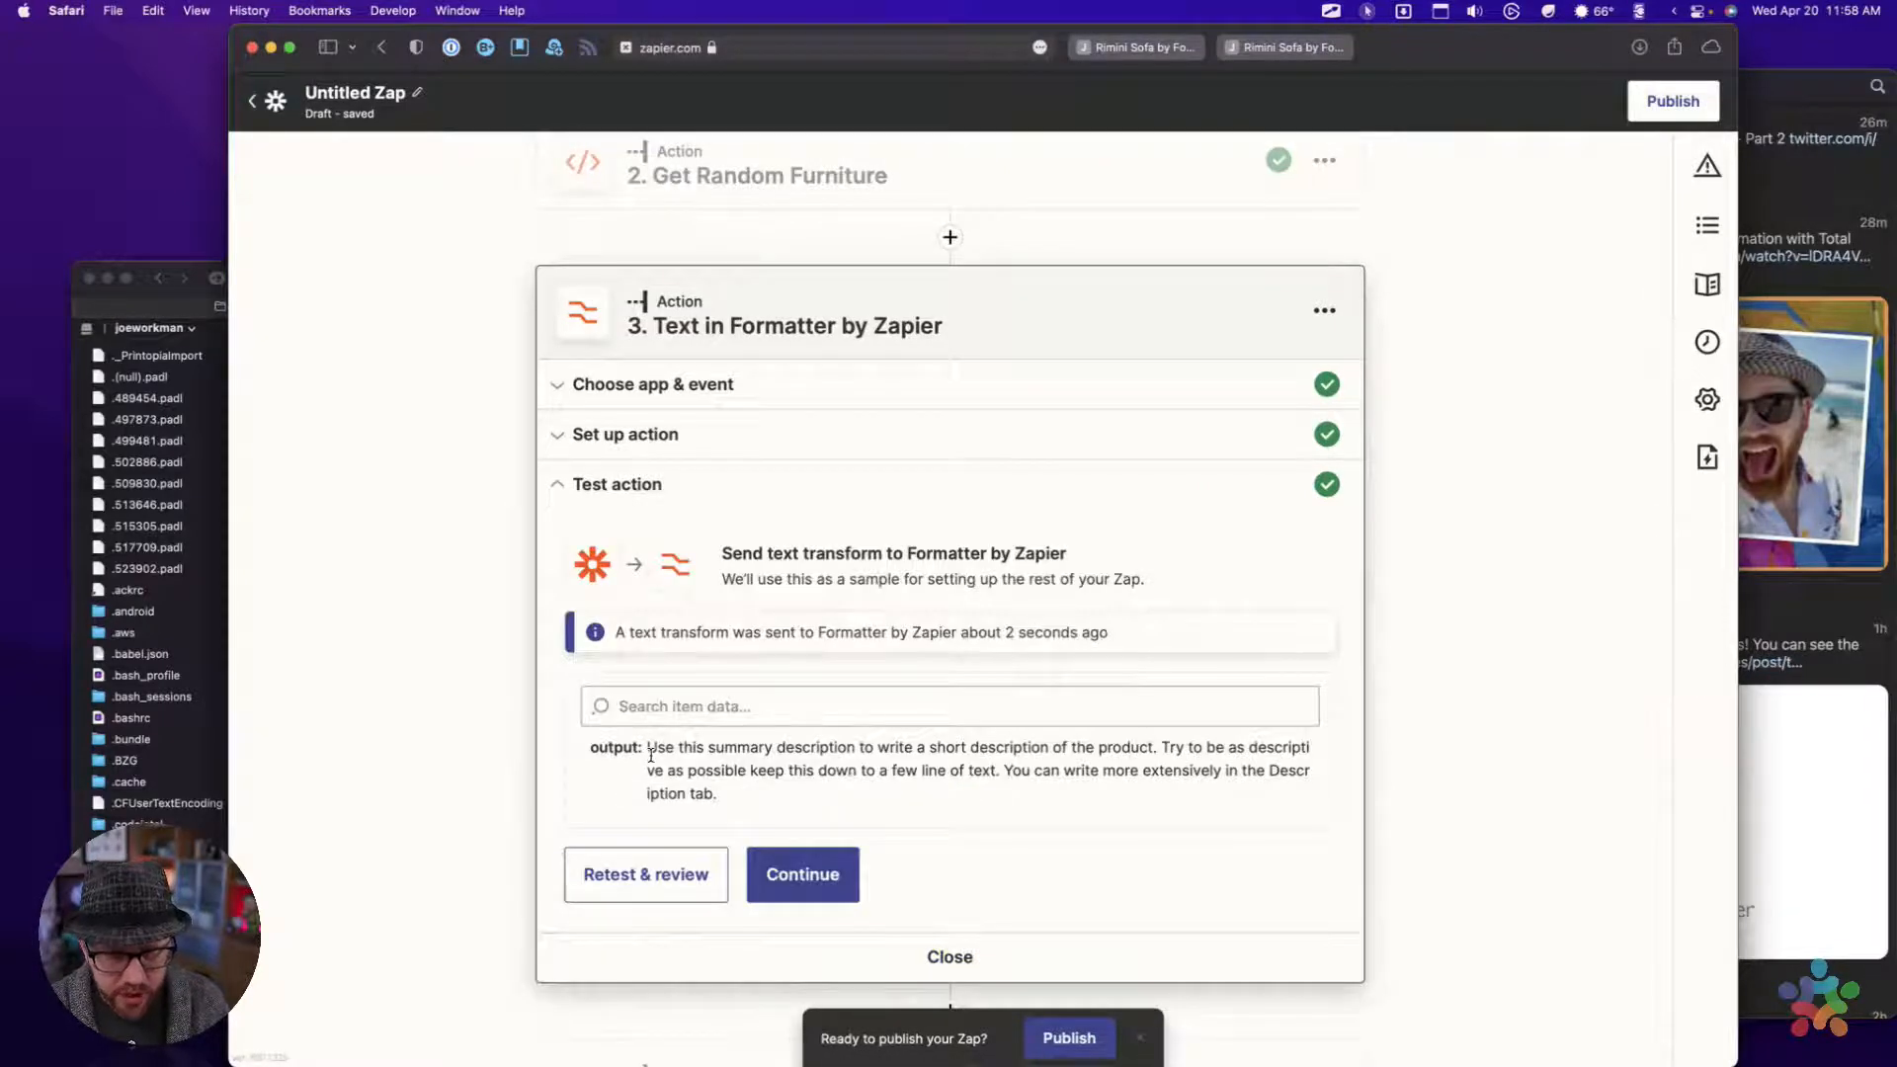
drag(651, 756, 741, 809)
click(741, 810)
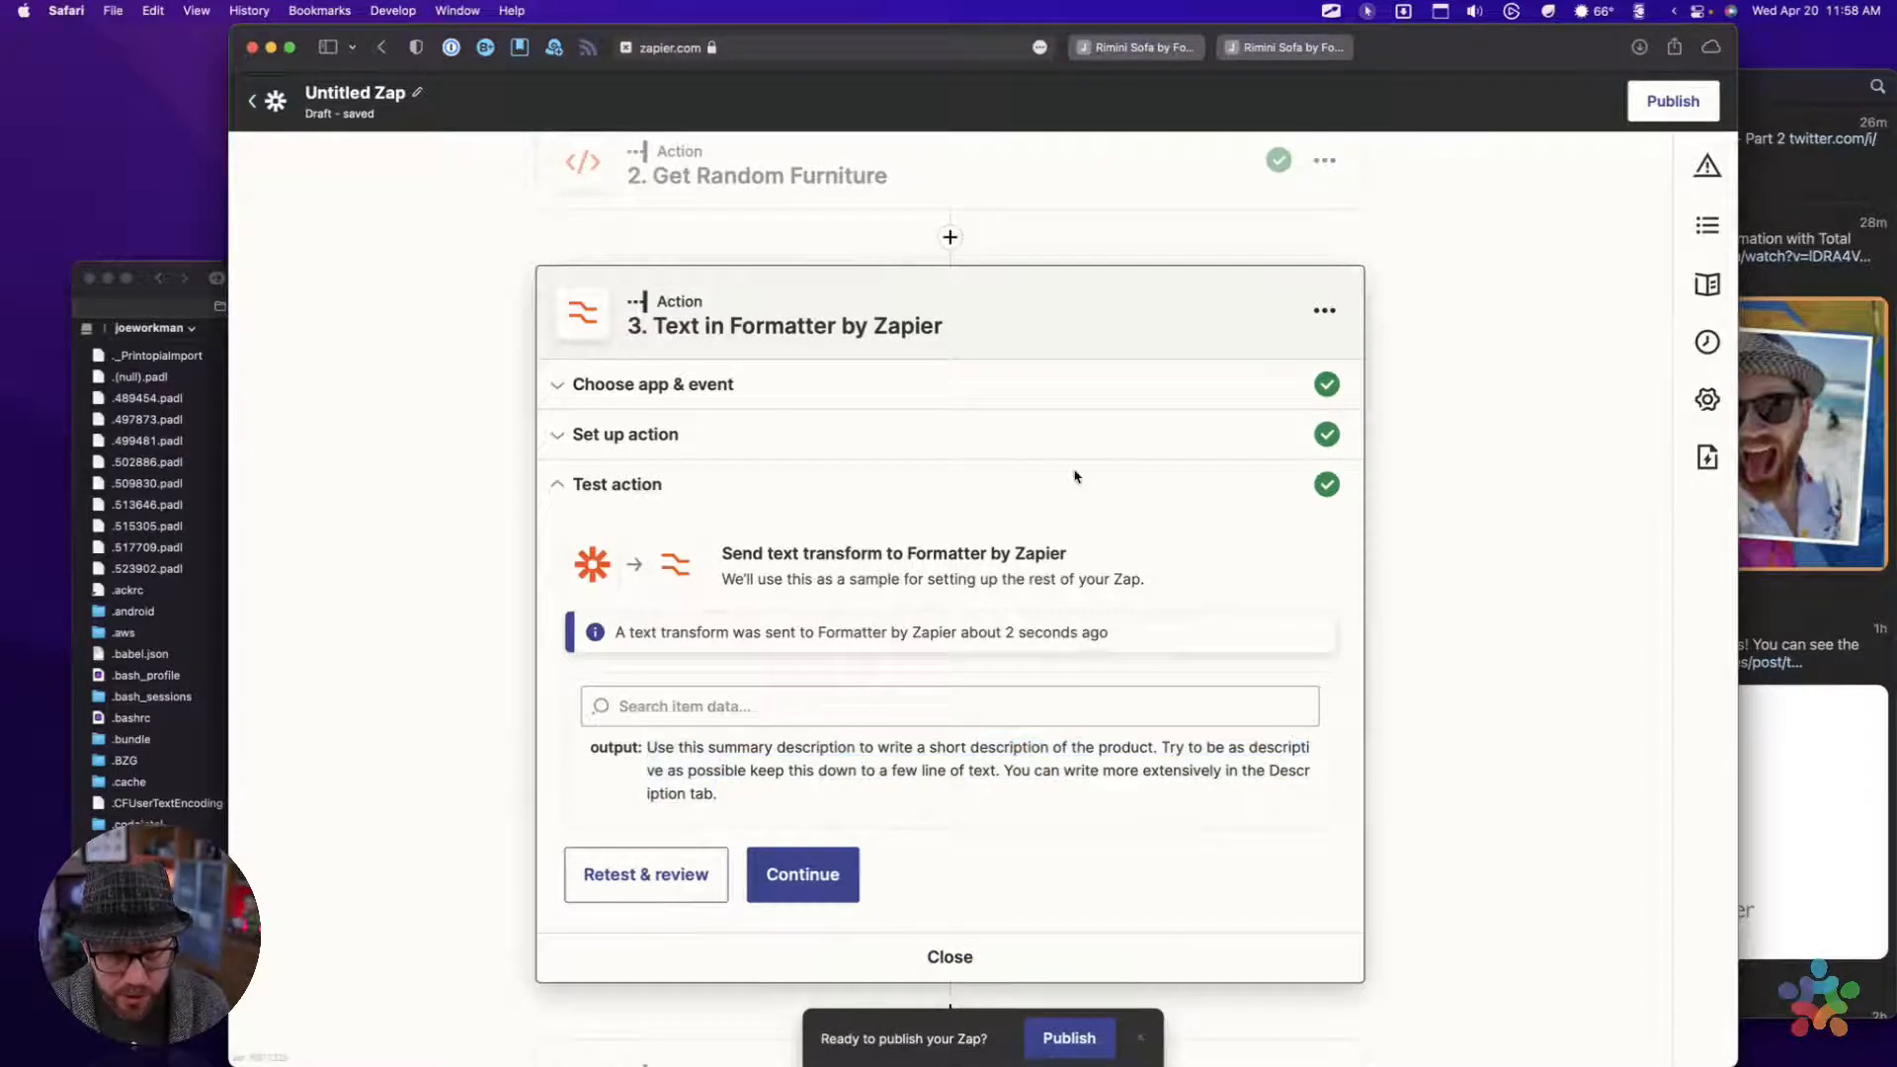
Rename the Formatter action as Format Summary and highlight the start of its test output
click(1324, 312)
click(1225, 363)
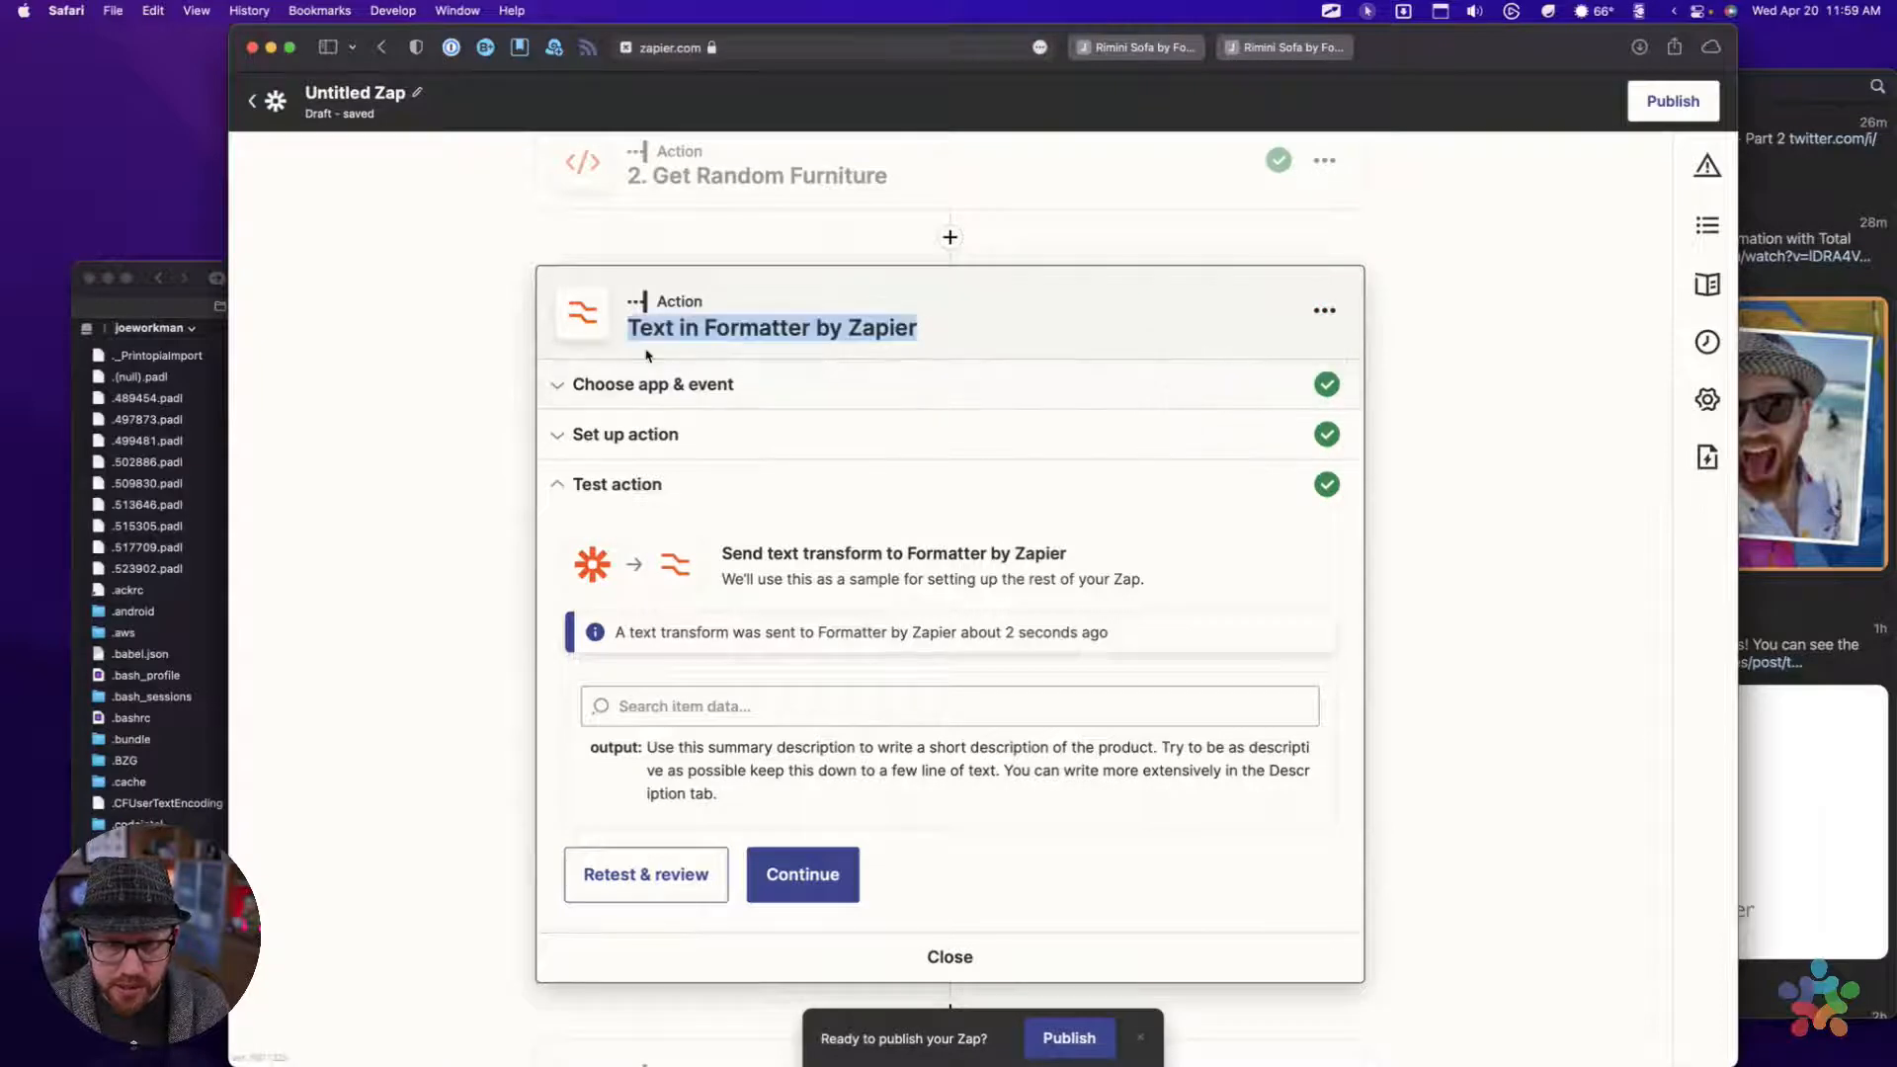
key(shift)
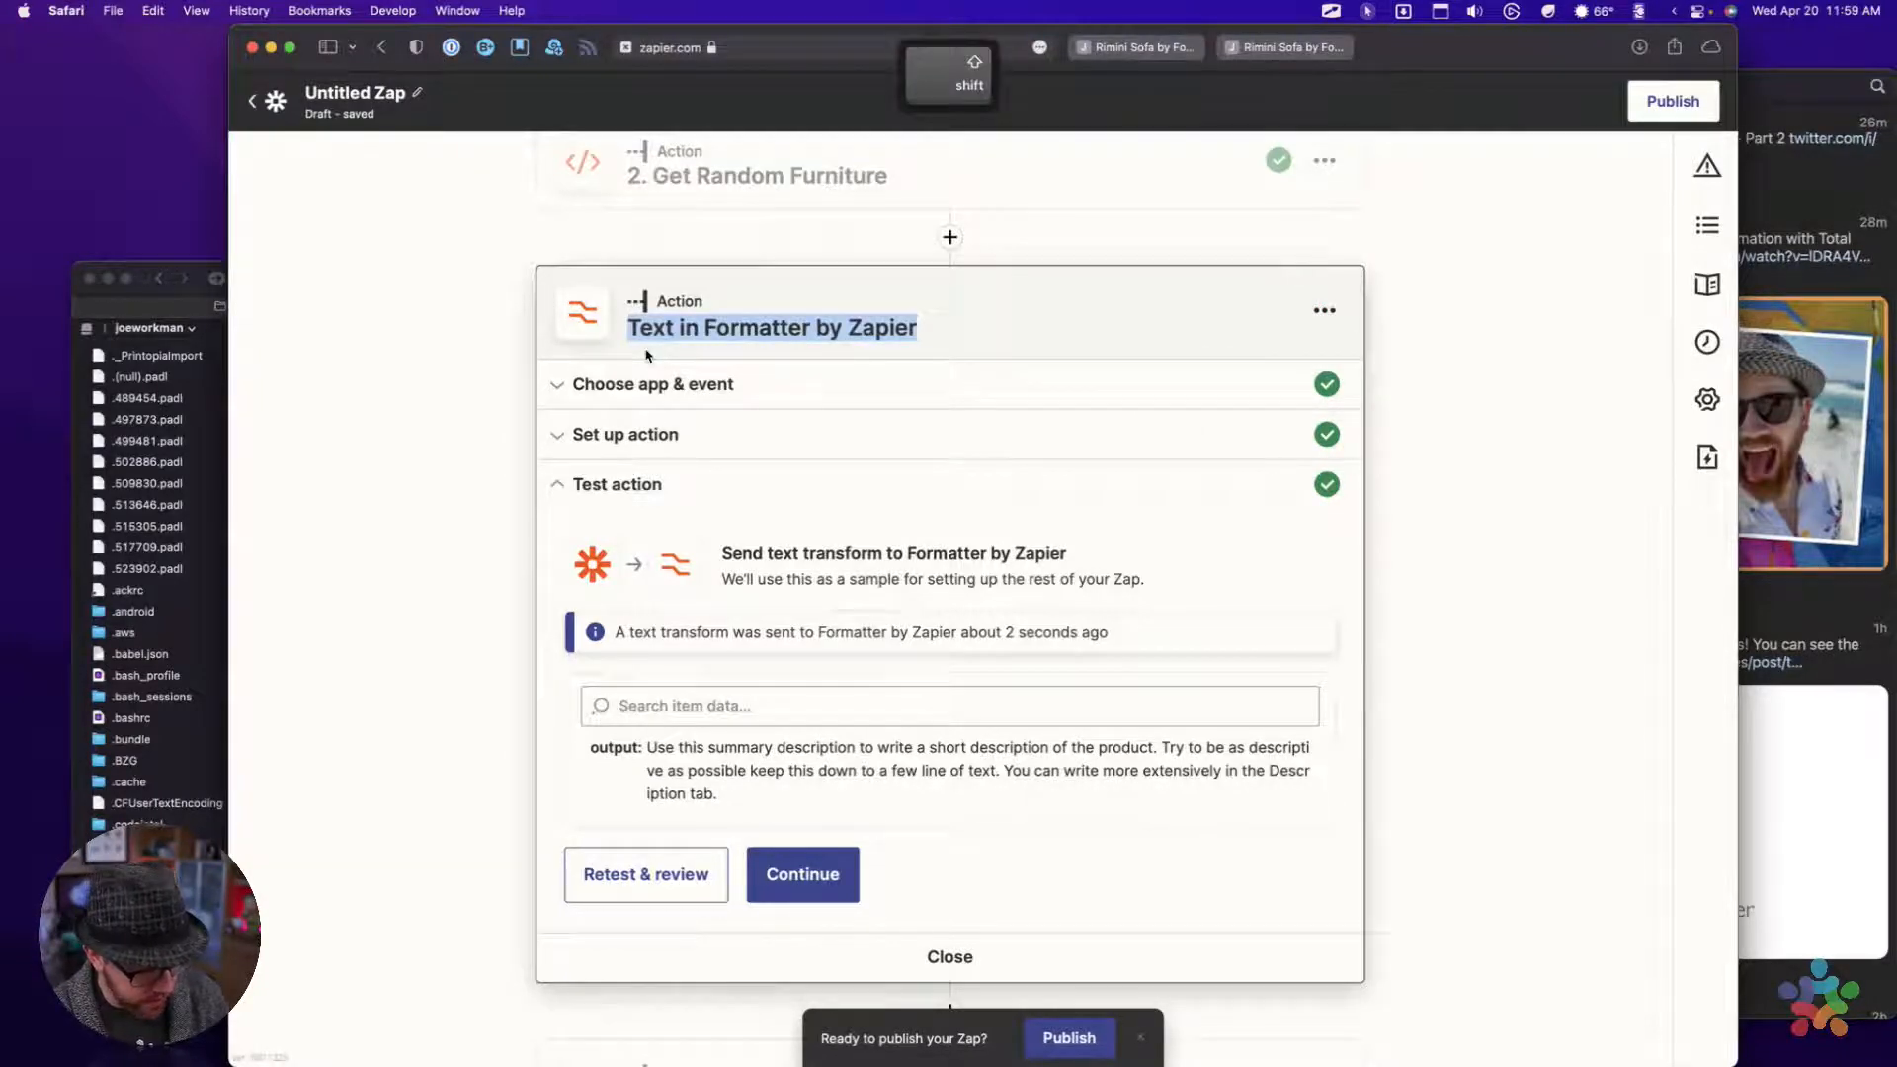
text(Format Su)
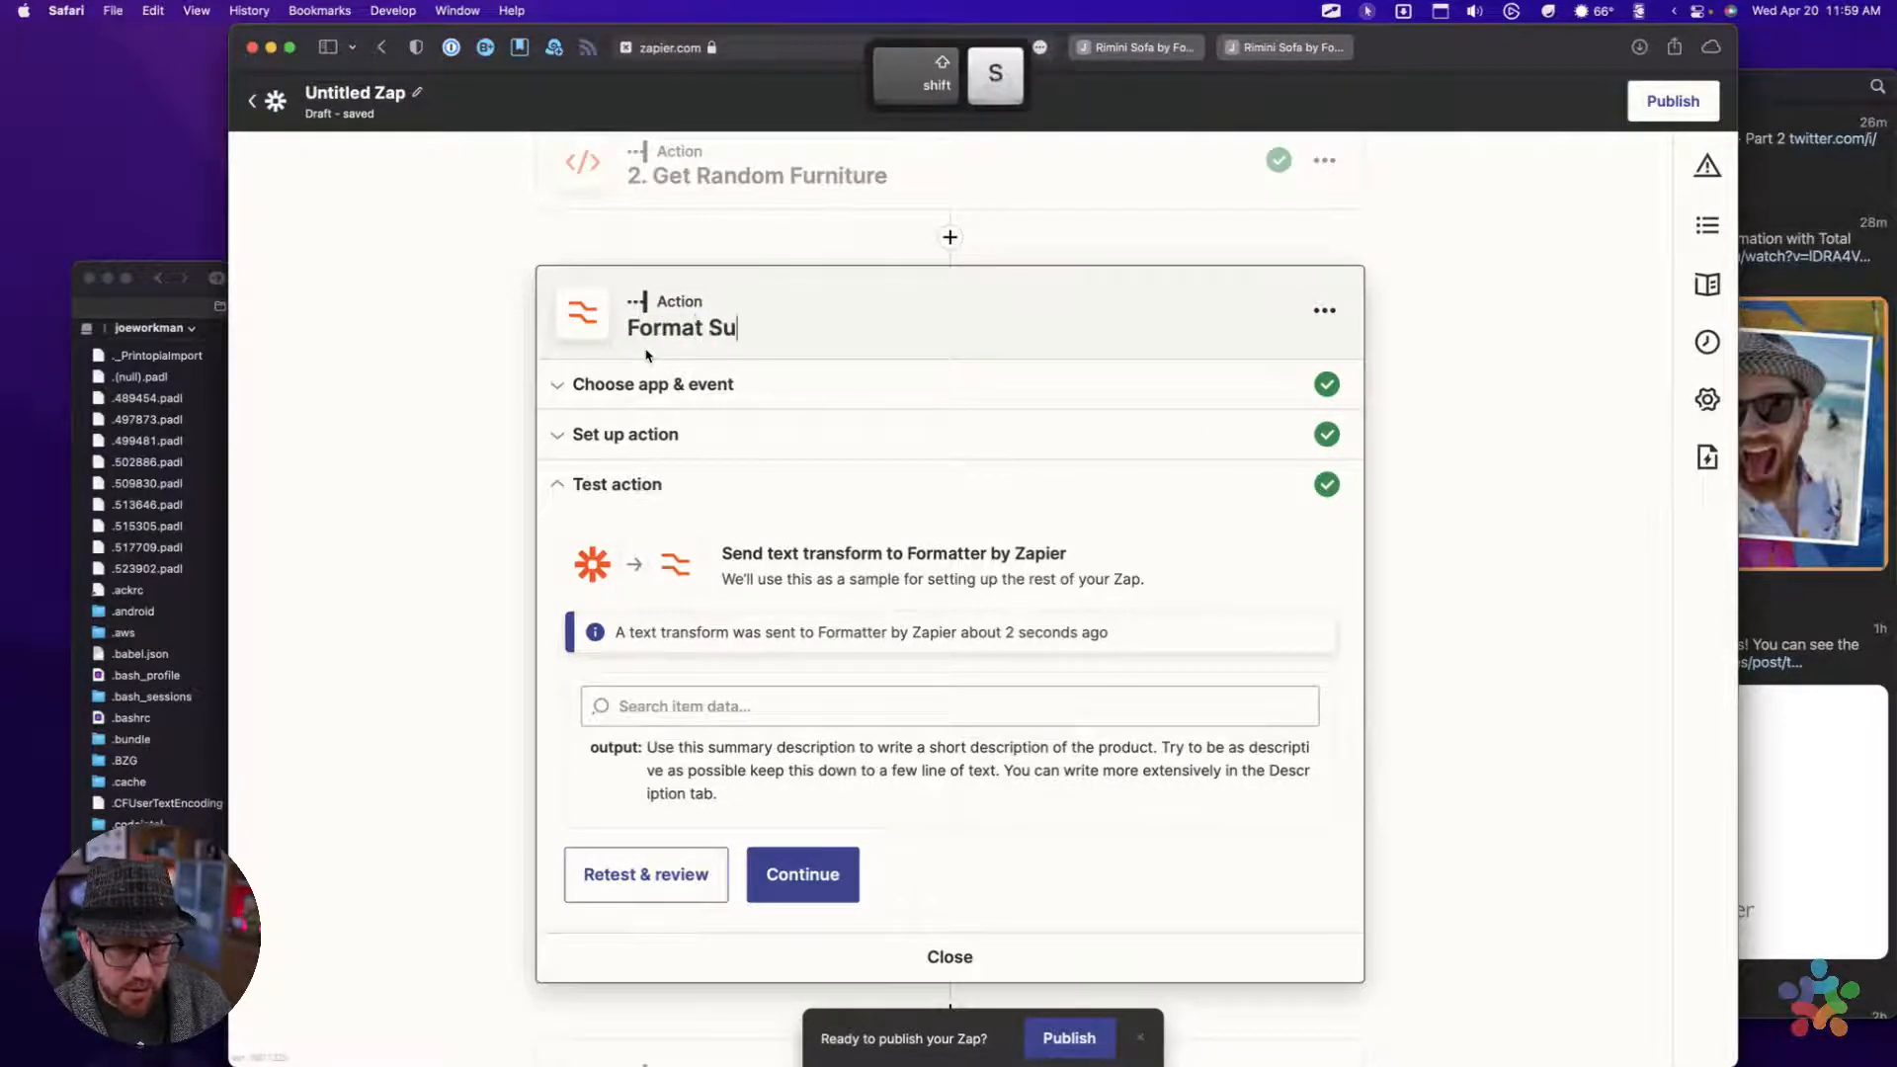
text(mmary)
key(Tab)
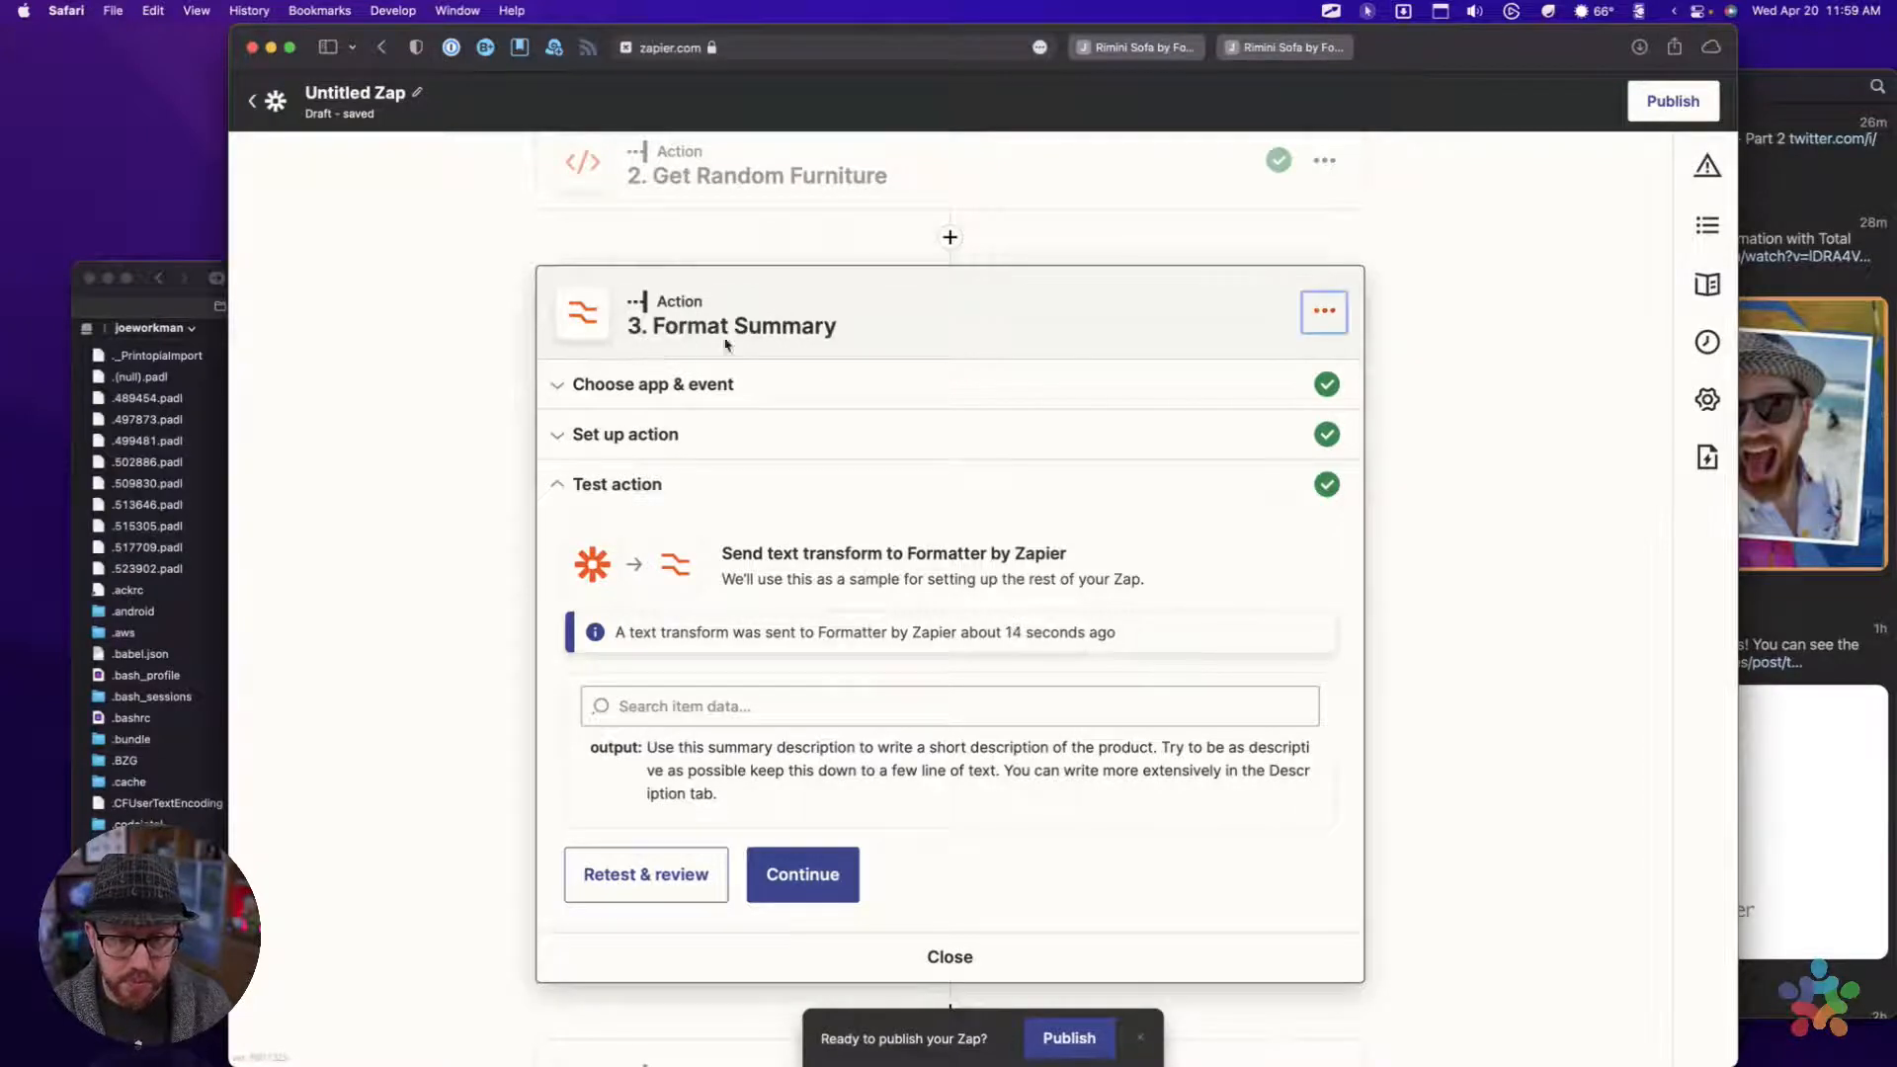
click(838, 798)
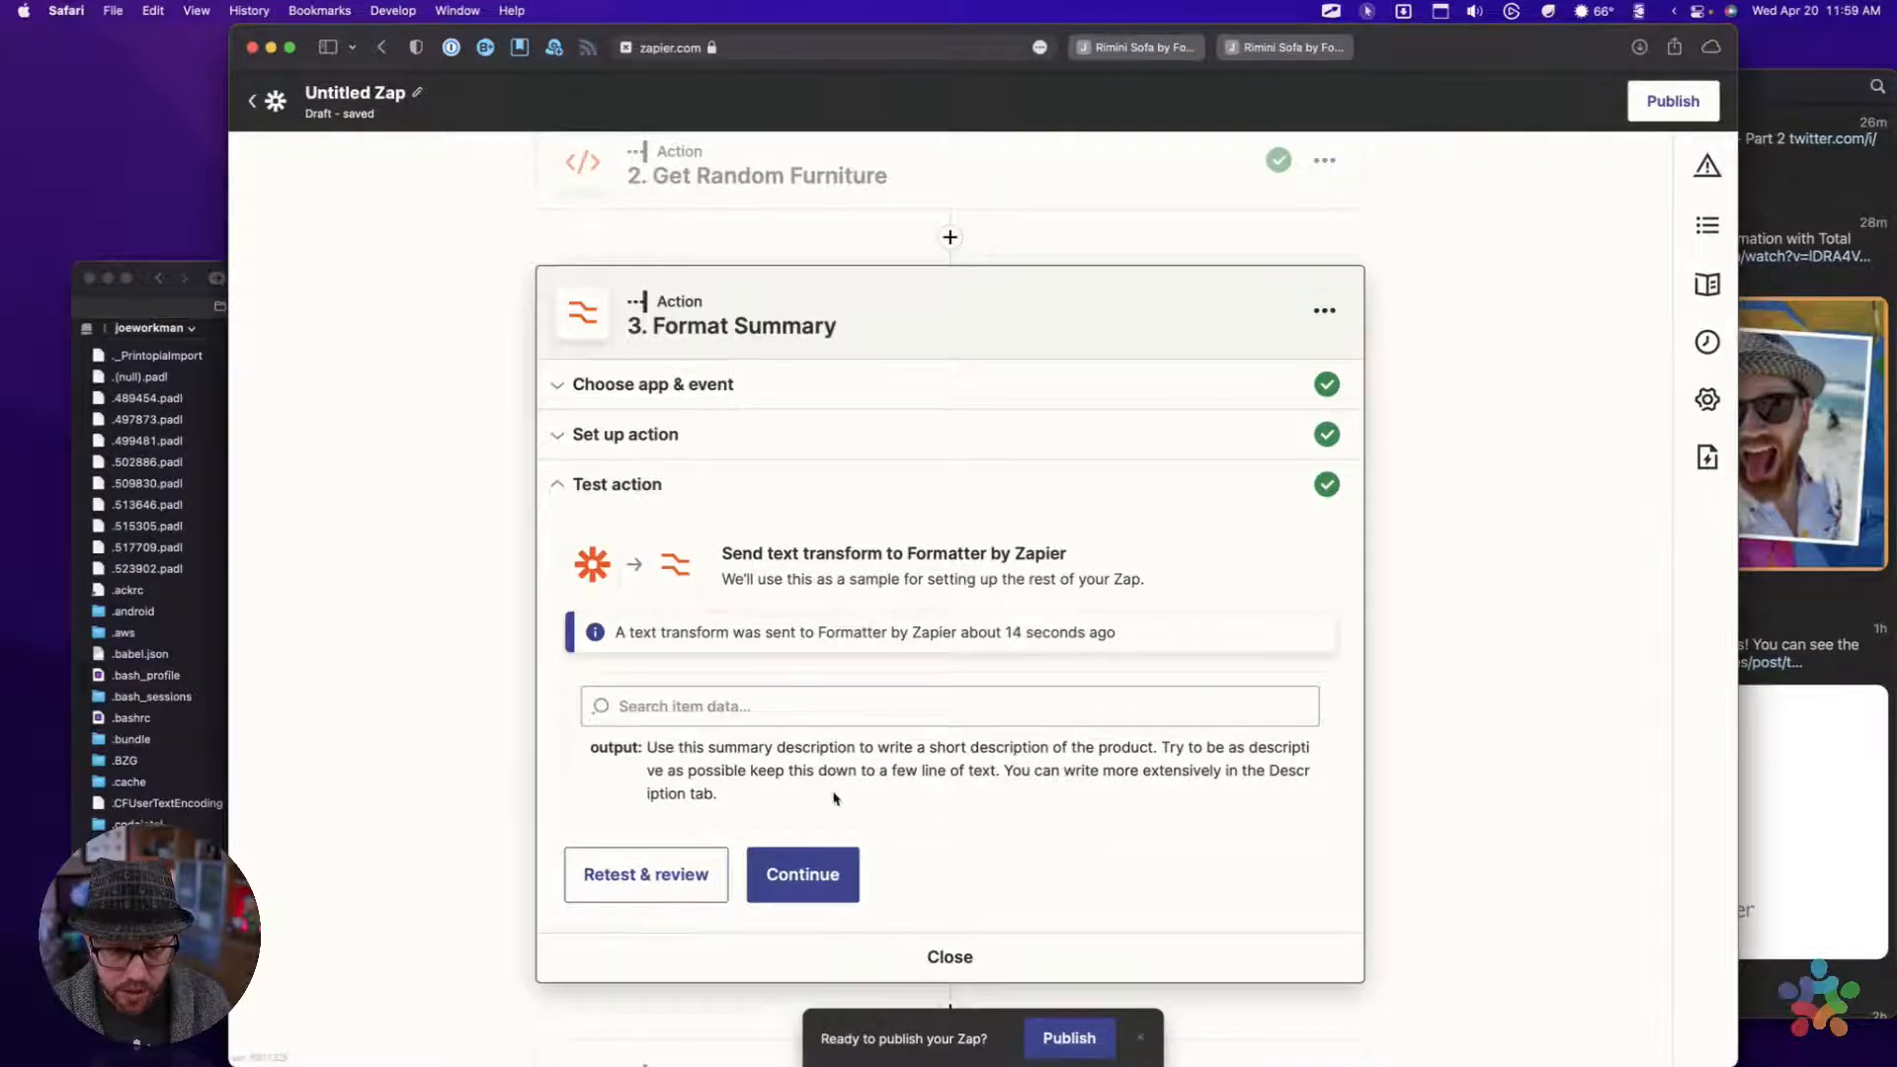
mouse_move(648, 749)
mouse_down()
mouse_move(699, 753)
mouse_move(748, 800)
mouse_move(631, 766)
mouse_up()
click(660, 763)
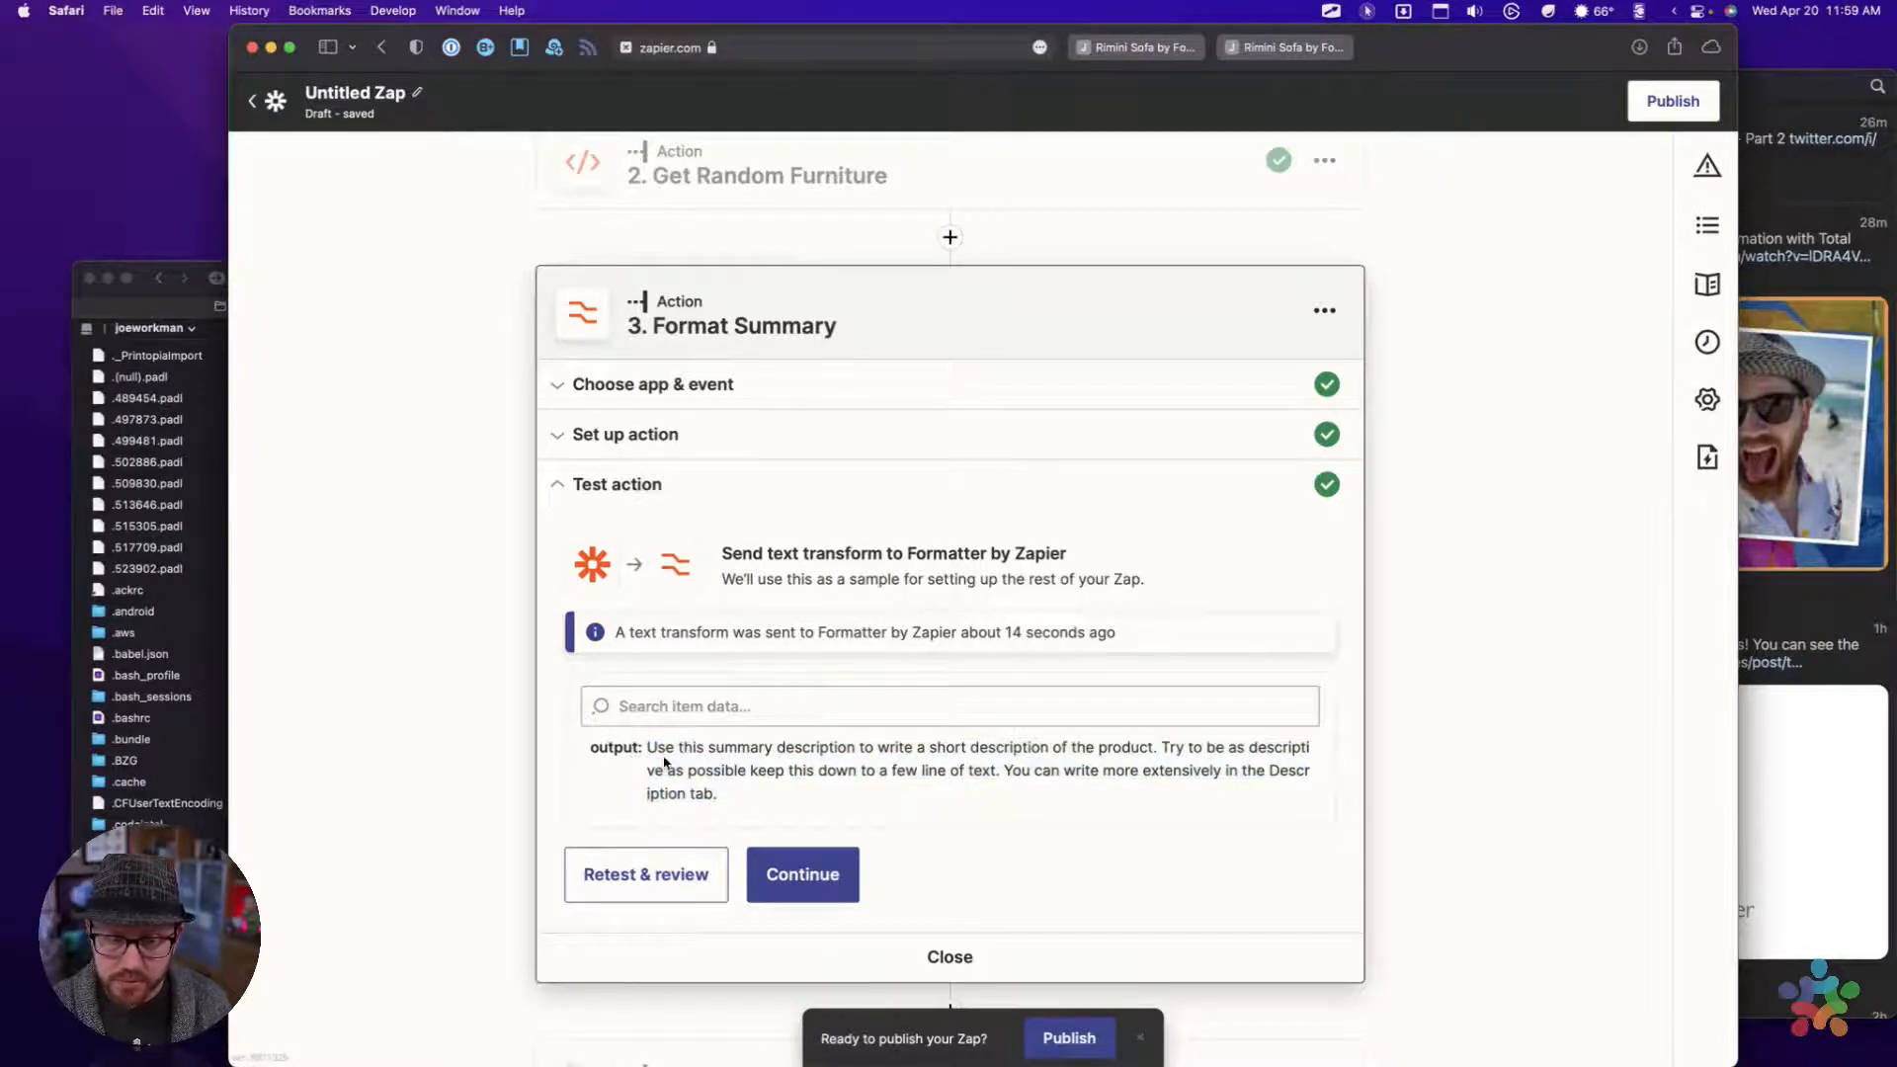
In the Create Tweet action's message, replace "Its super luxurious!" with the Output field from Format Summary
scroll(660, 763, down, 3)
click(803, 694)
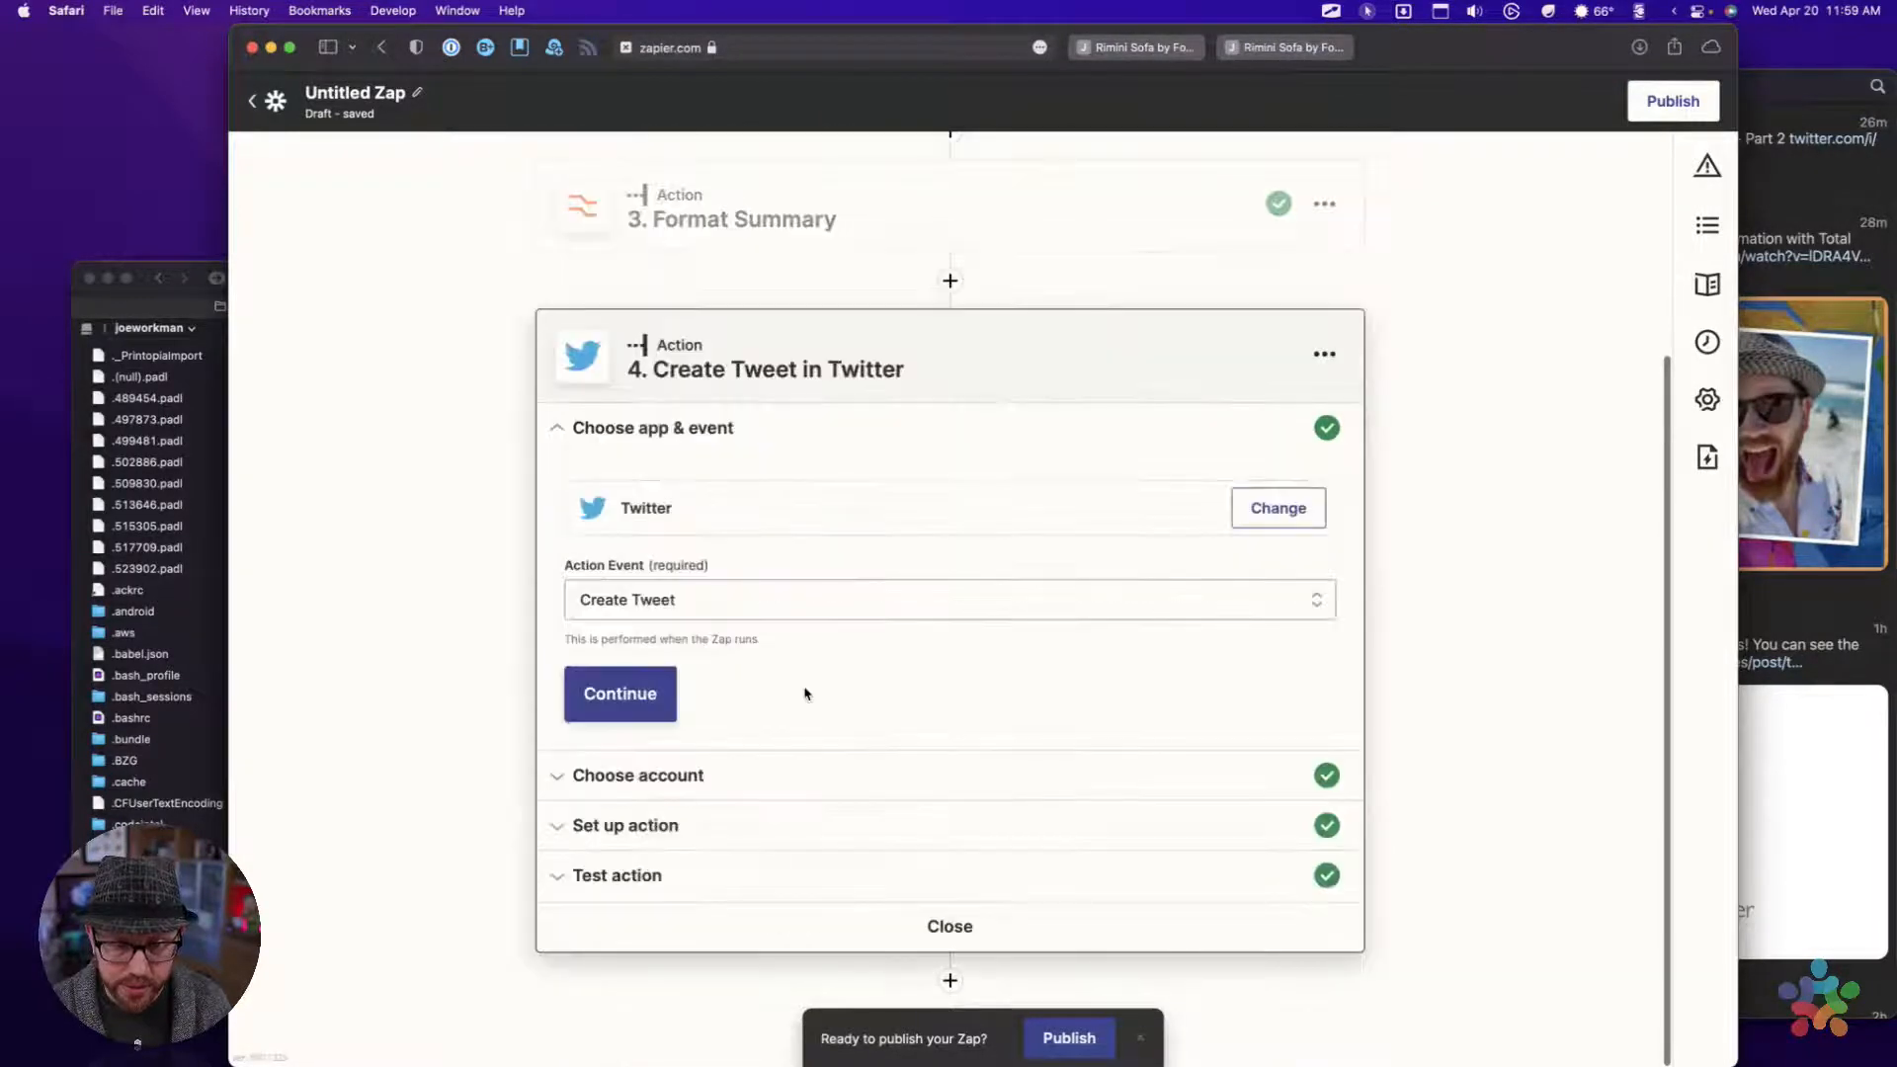
click(642, 828)
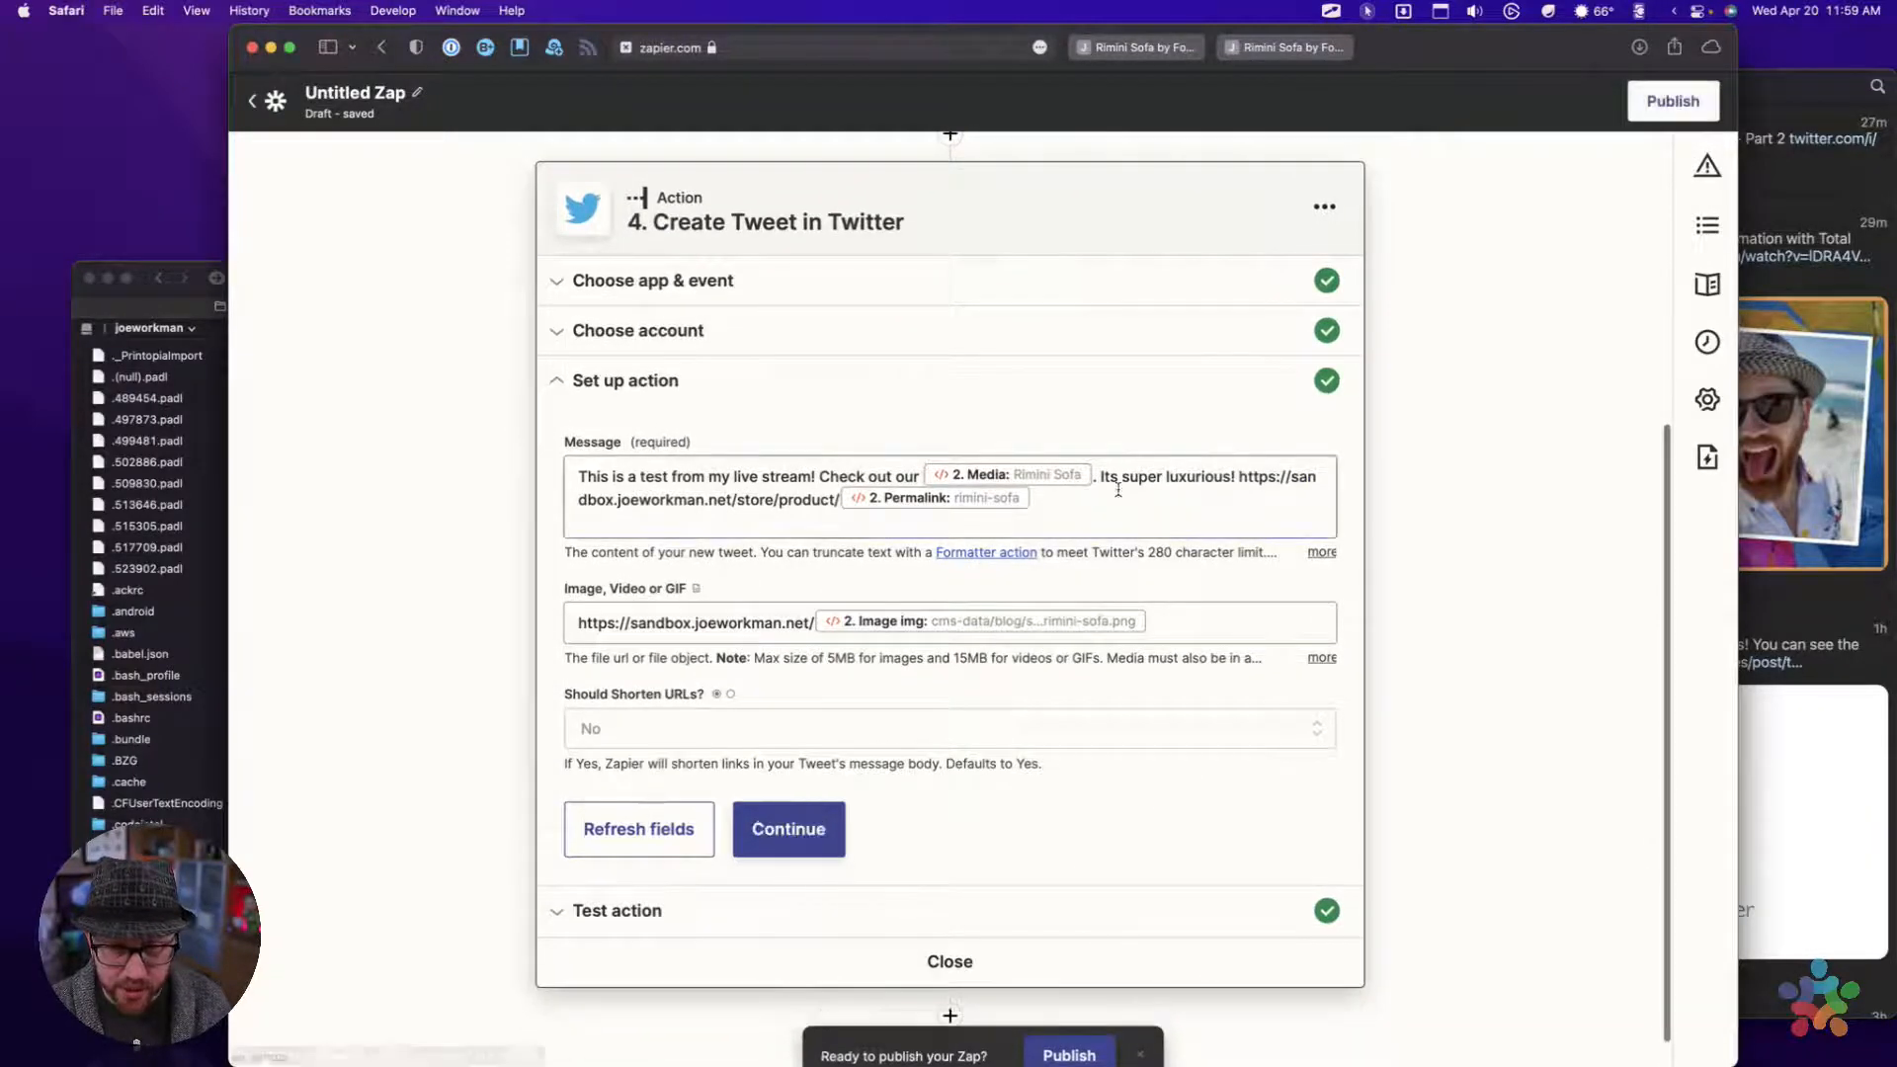
click(1105, 486)
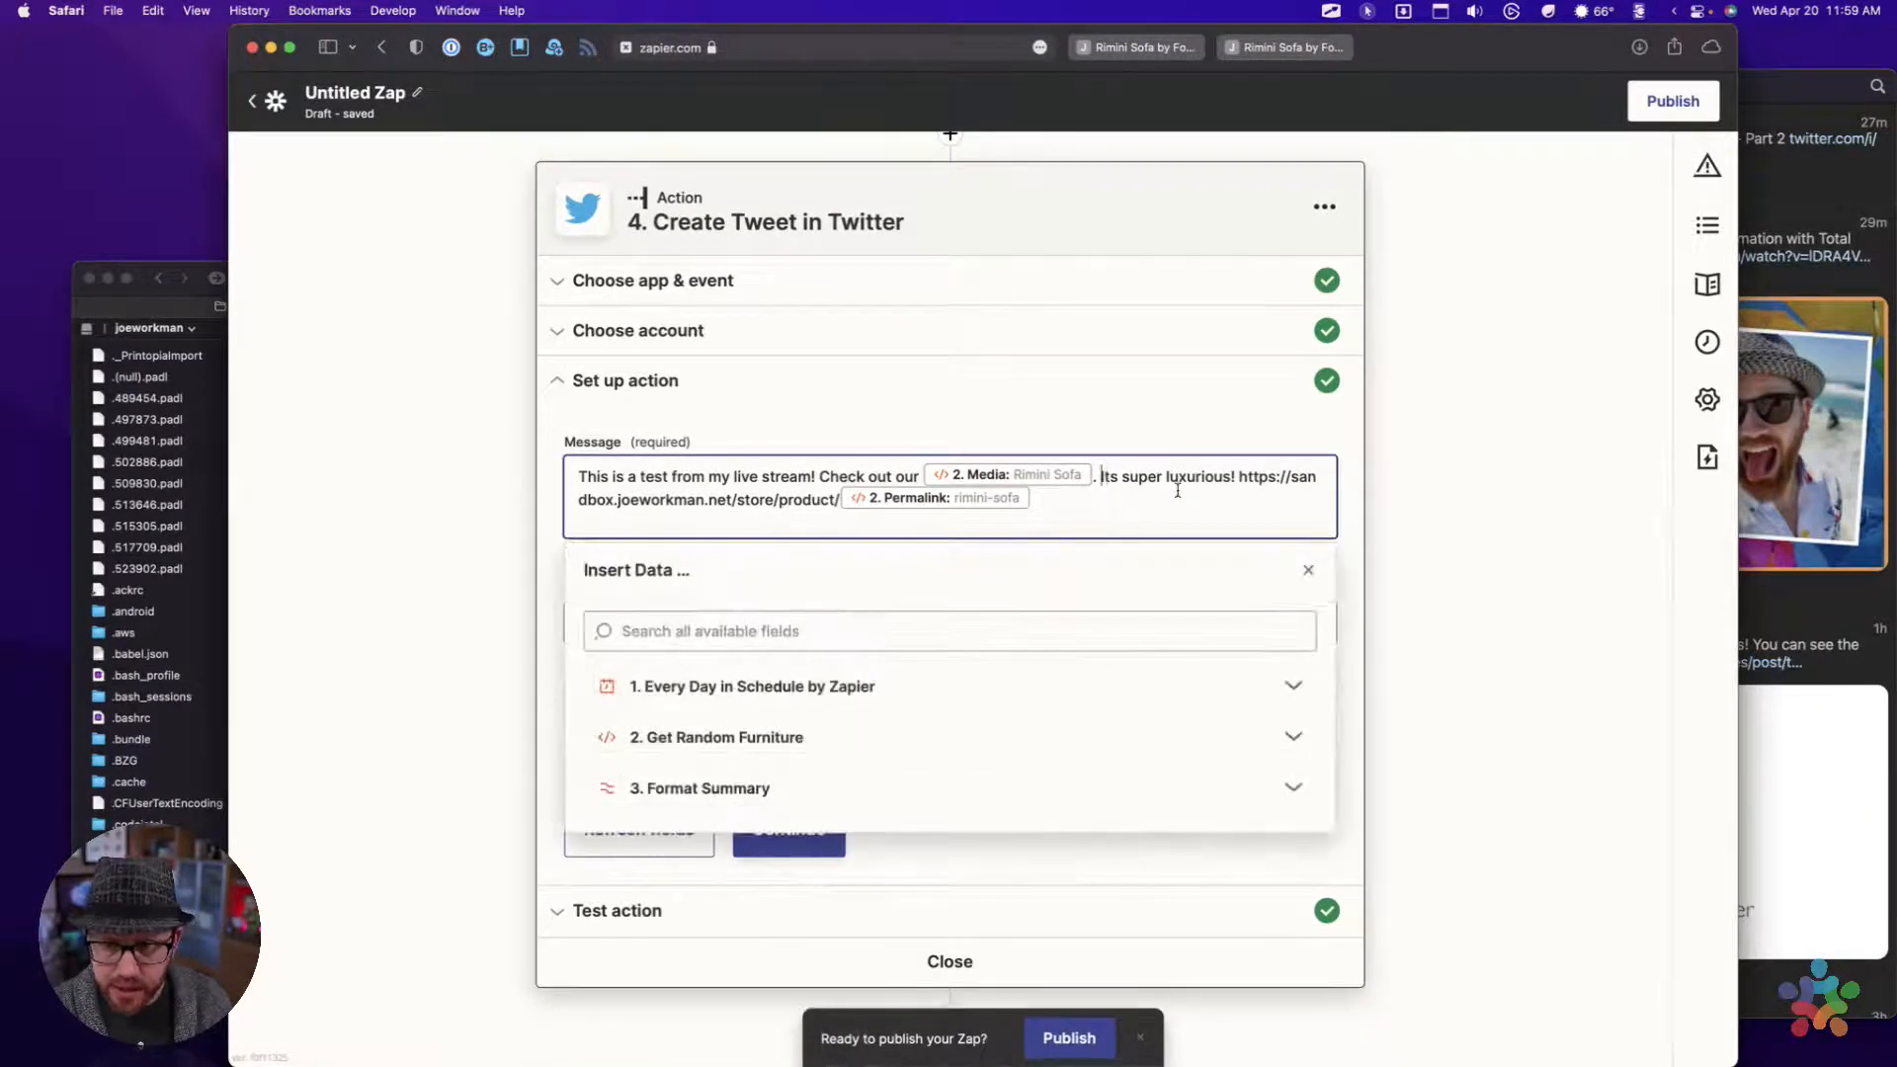
key(shift+Right)
key(shift+Right)
key(shift+Right)
key(shift+Right)
key(shift+Right)
key(shift+Right)
key(shift+Right)
key(shift+Right)
key(shift+Right)
key(shift+Right)
key(shift+Right)
key(shift+Right)
key(shift+Right)
key(shift+Right)
key(shift+Right)
key(shift+Right)
key(shift+Right)
key(shift+Right)
key(shift+Right)
key(shift+Right)
key(BackSpace)
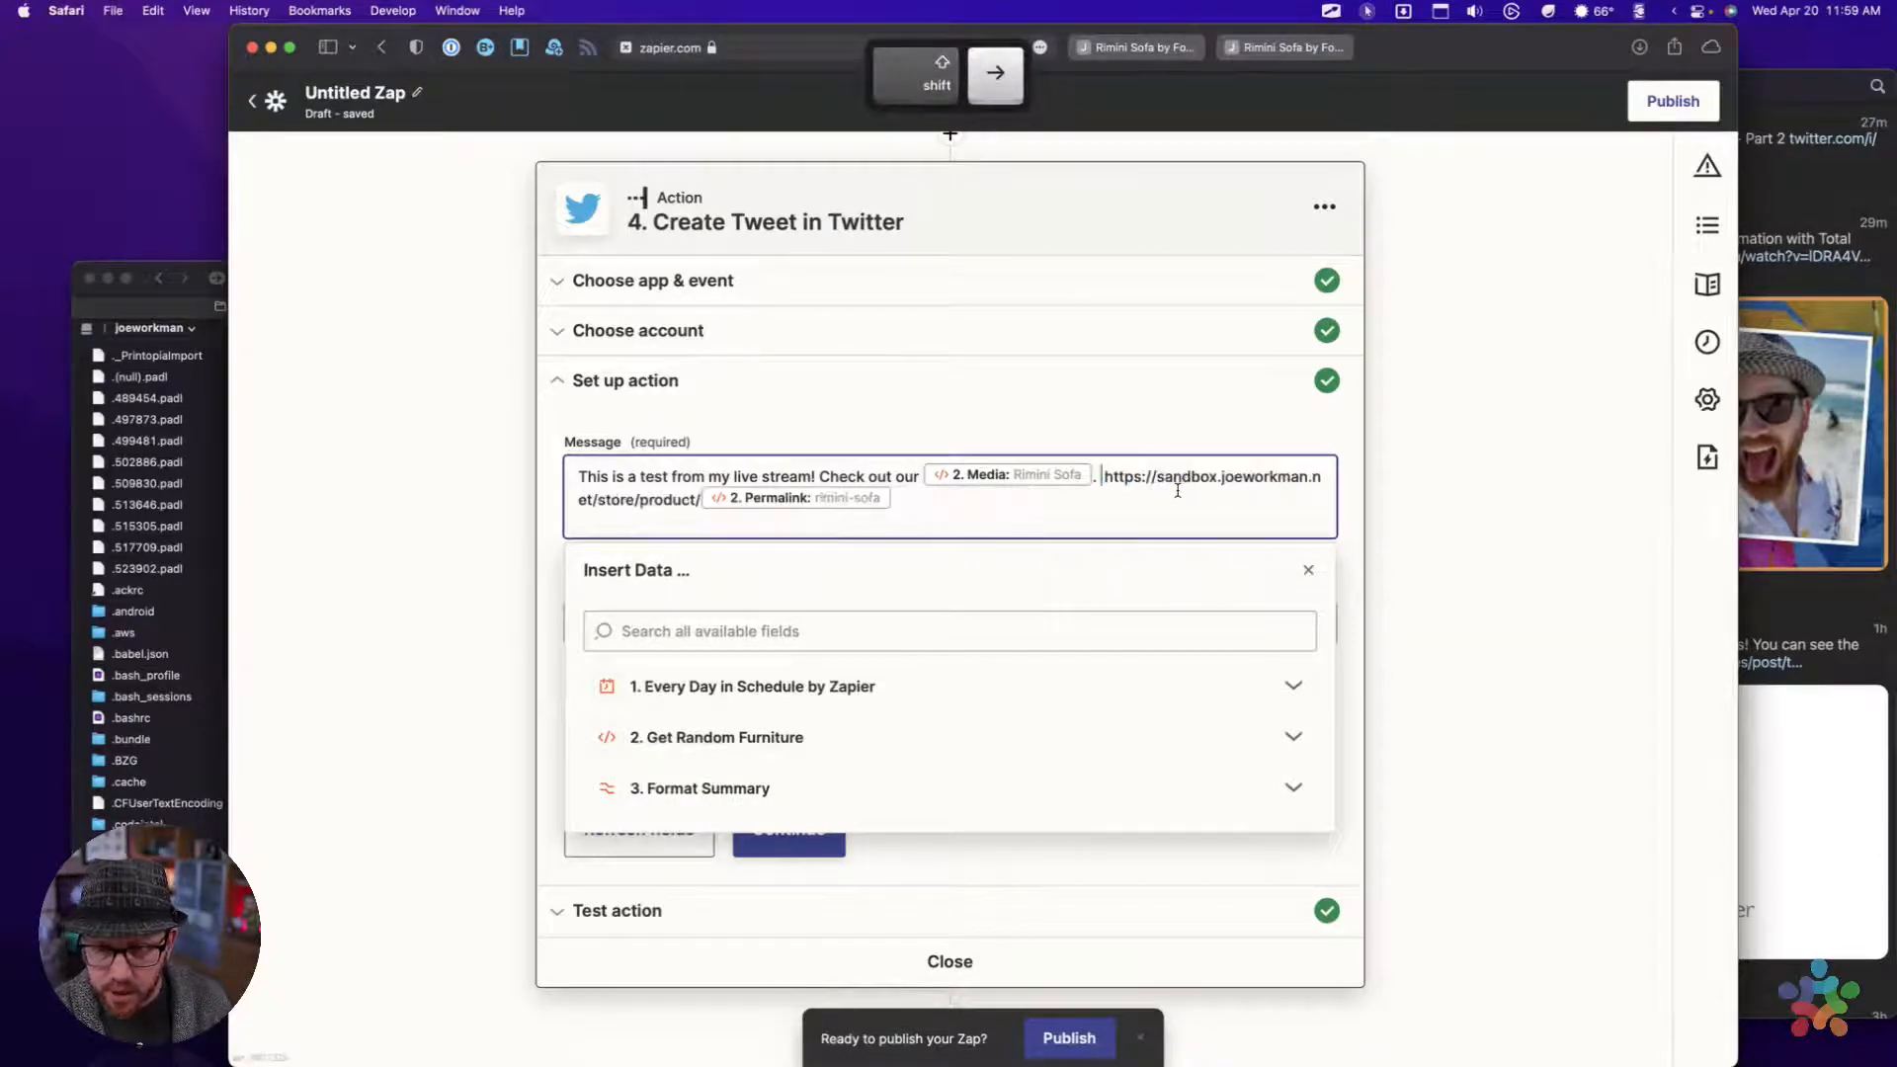
click(718, 792)
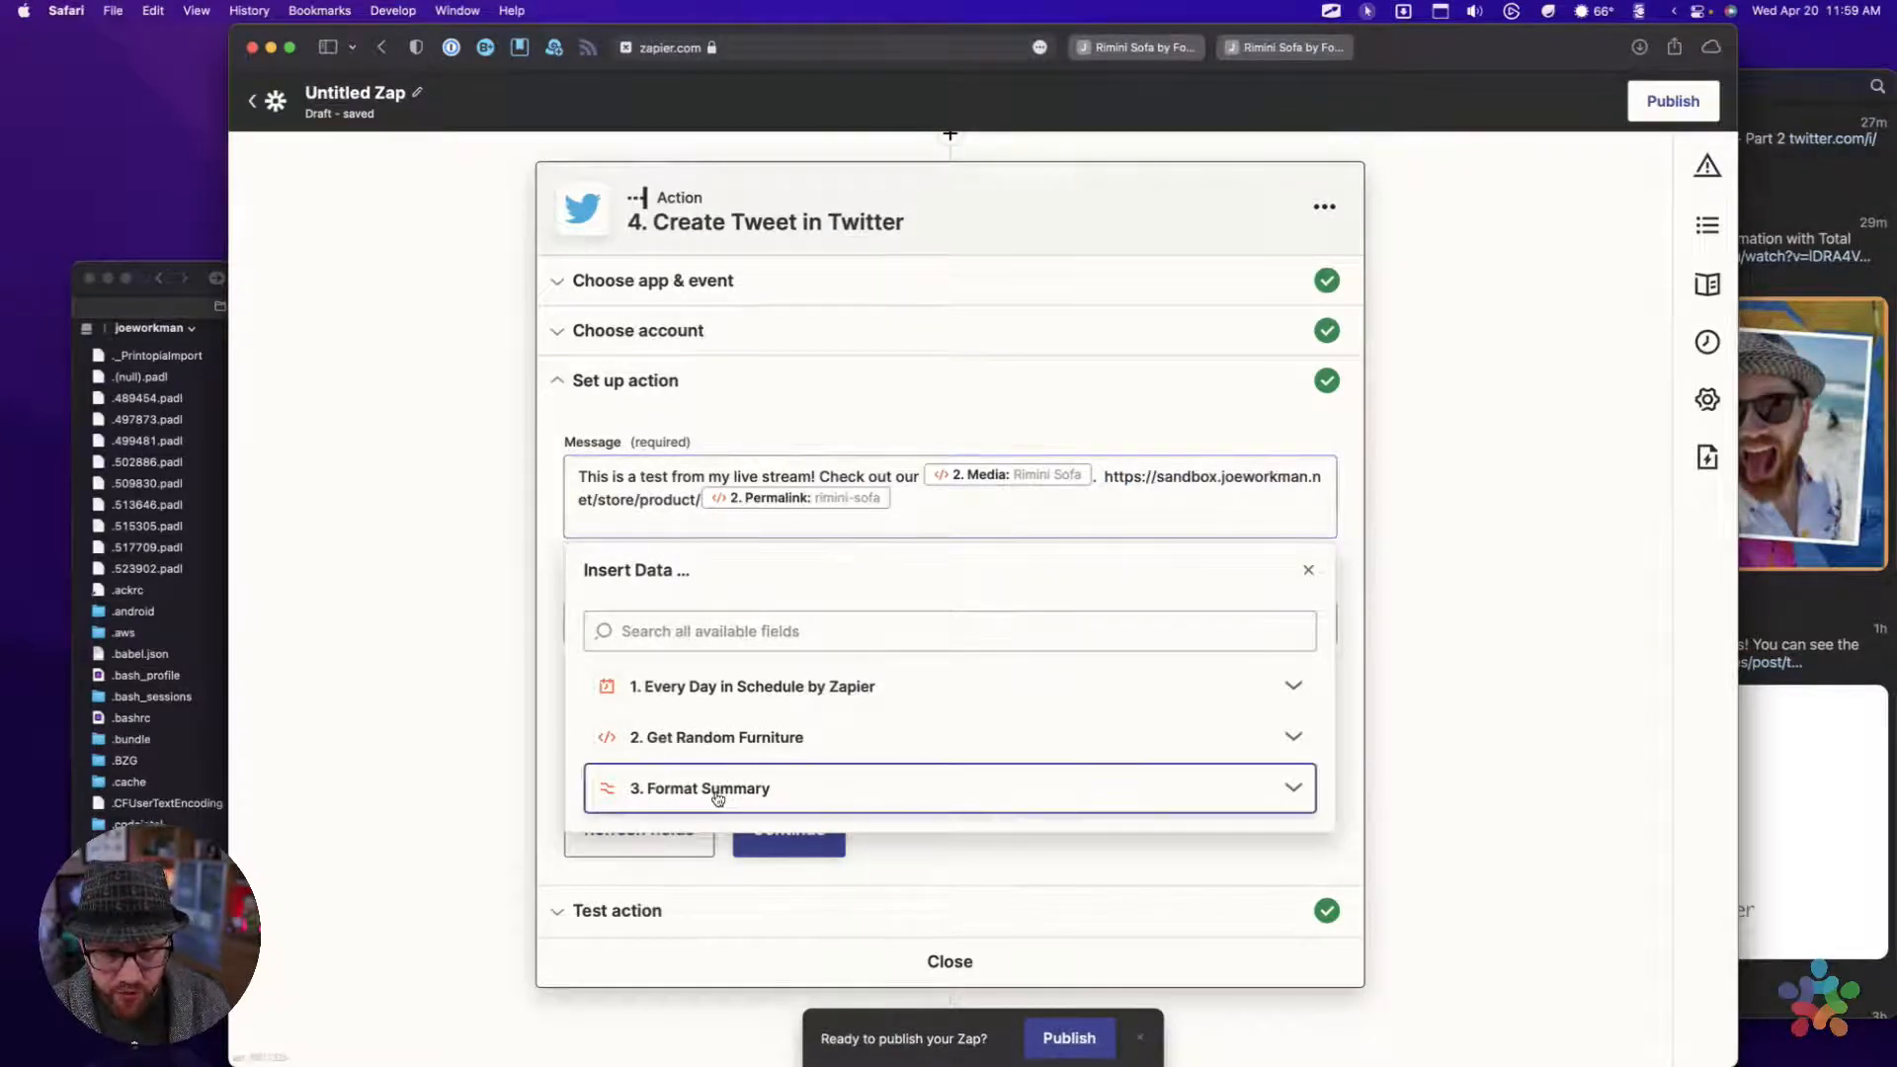
click(679, 867)
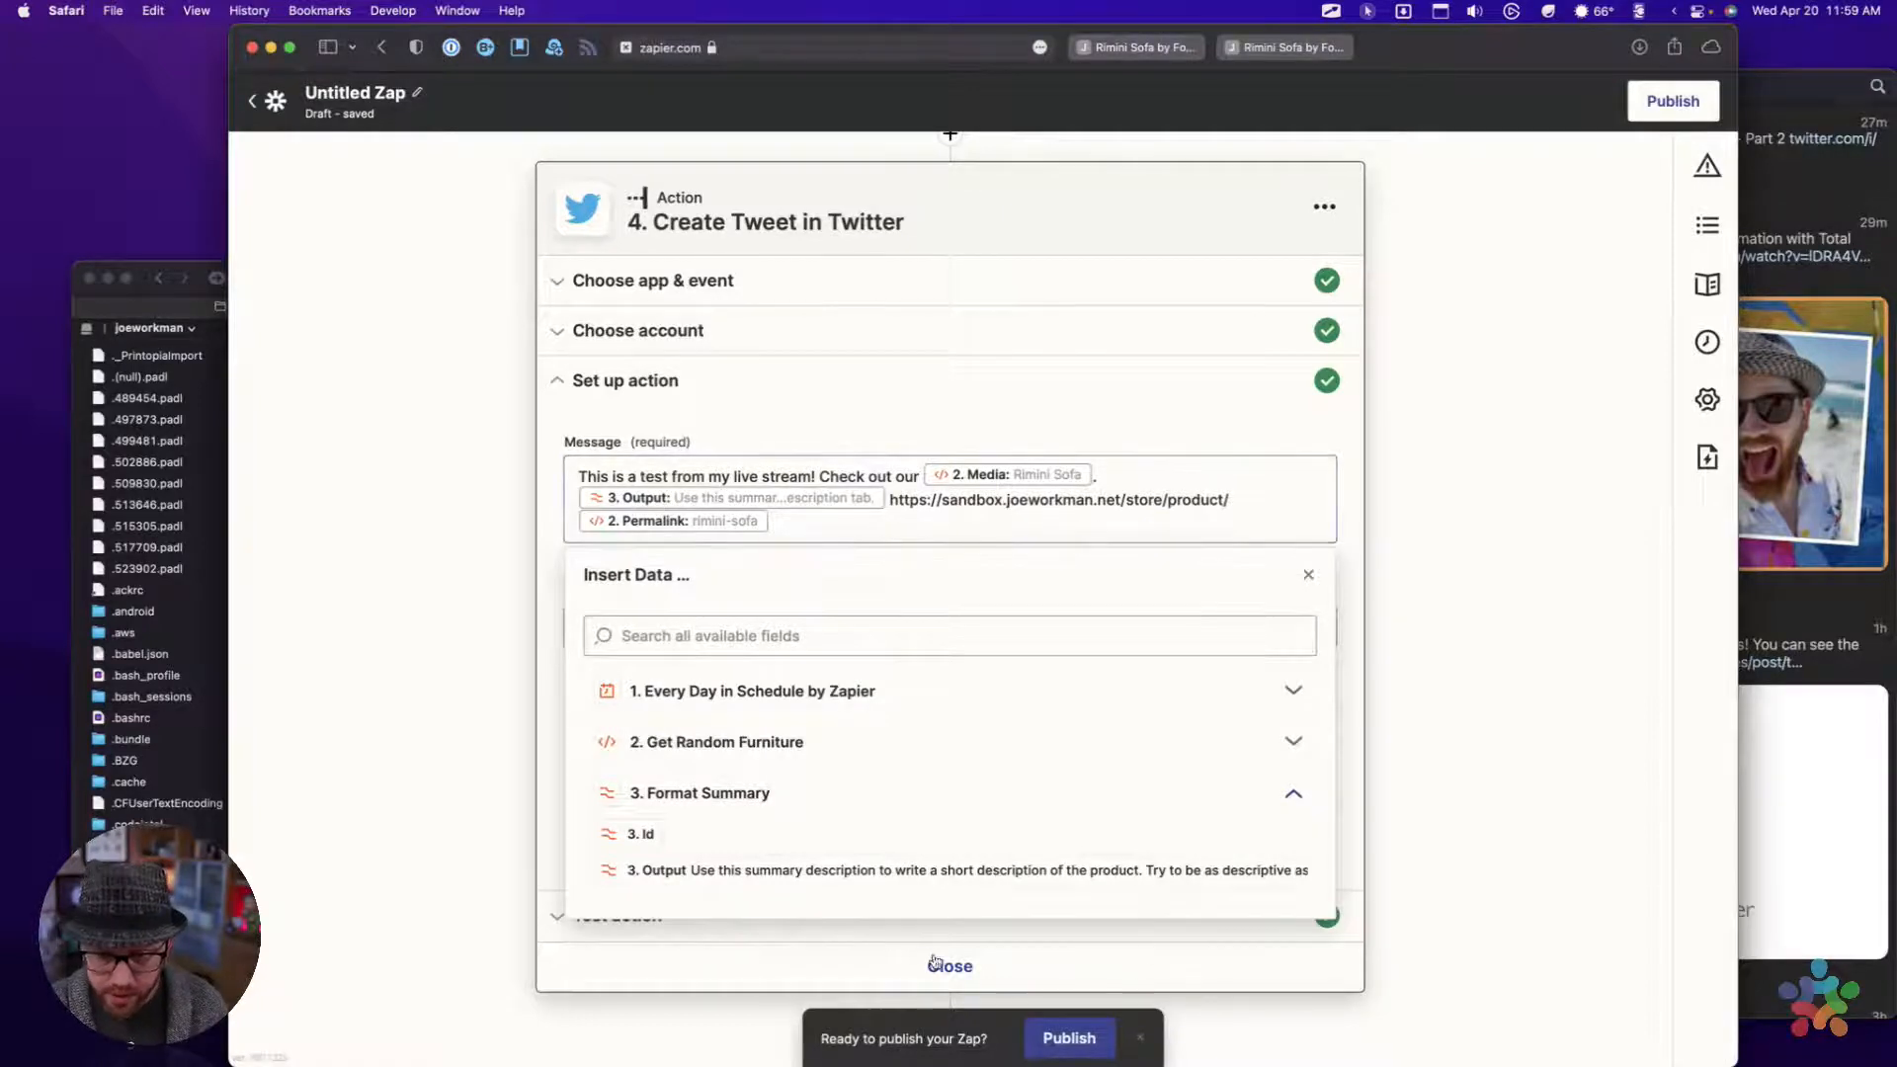
Open the Create Tweet action's test and rerun it to send a tweet with the revised message
click(836, 934)
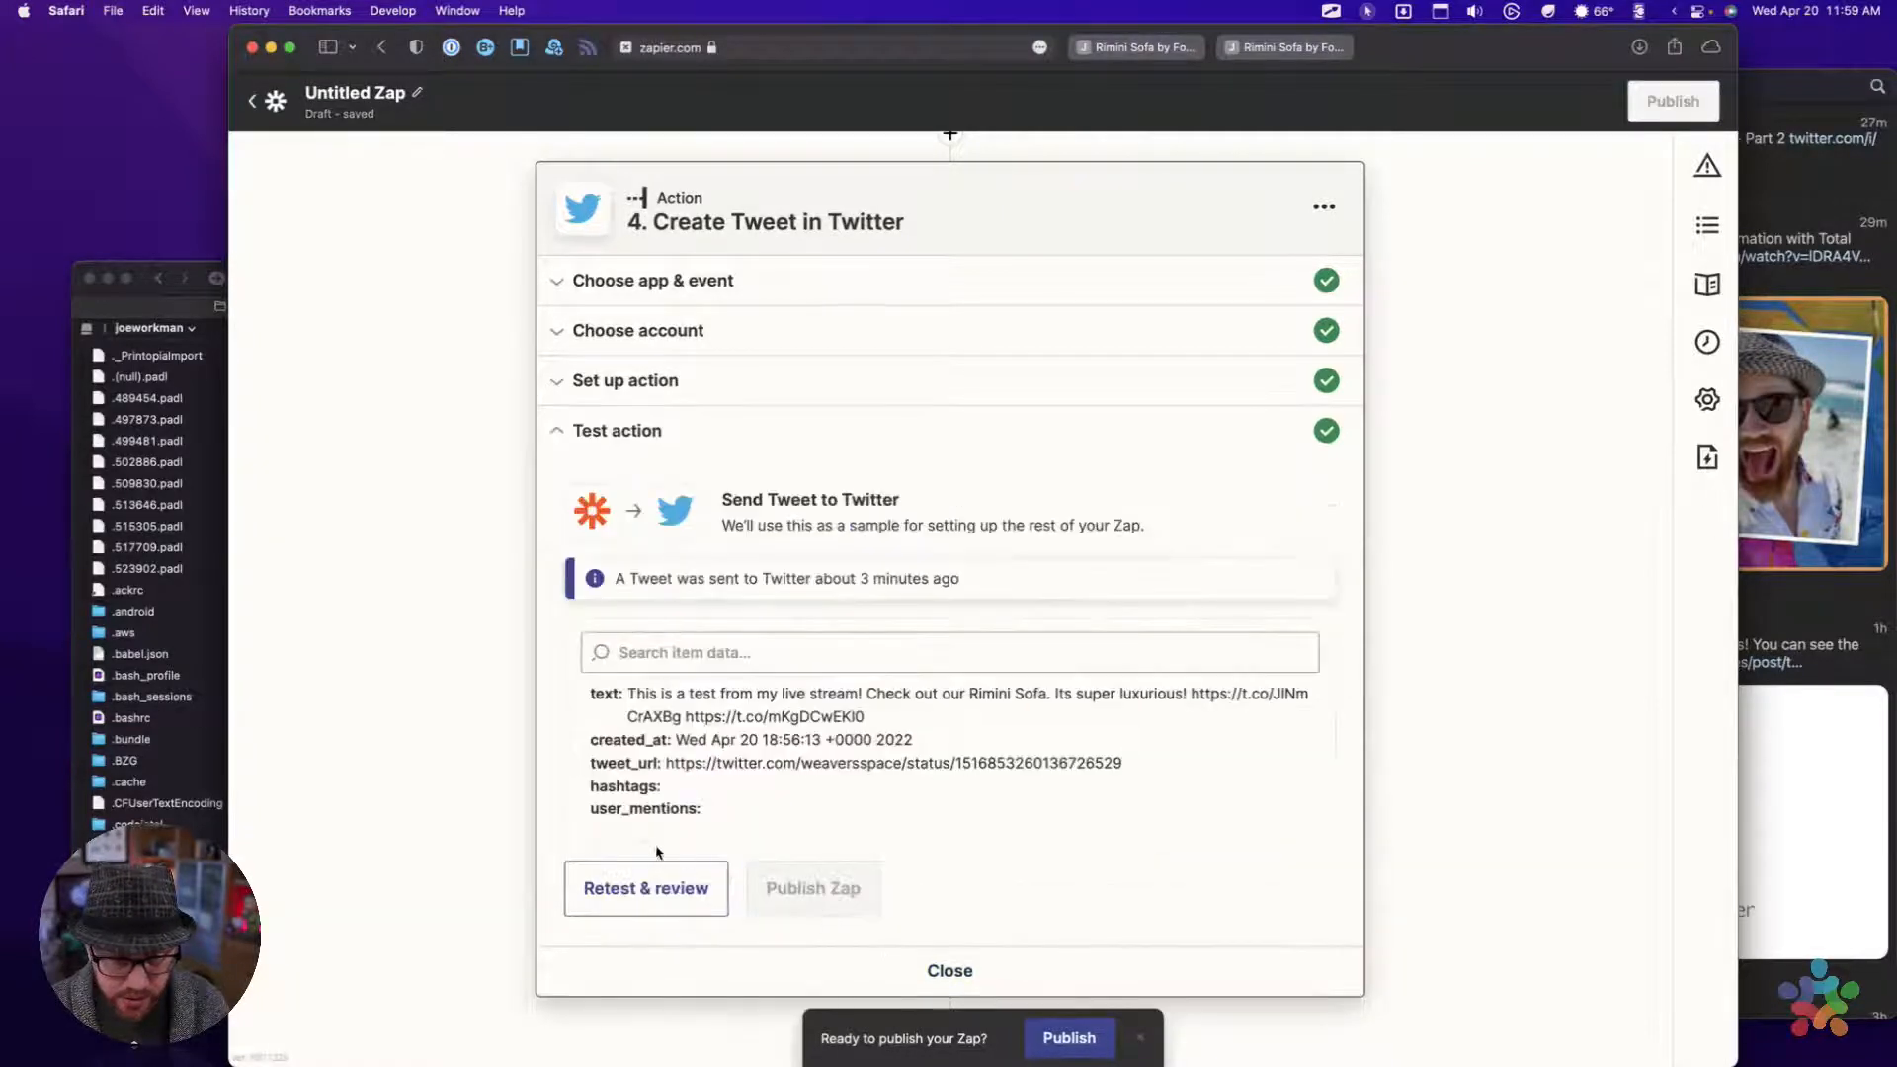
click(640, 886)
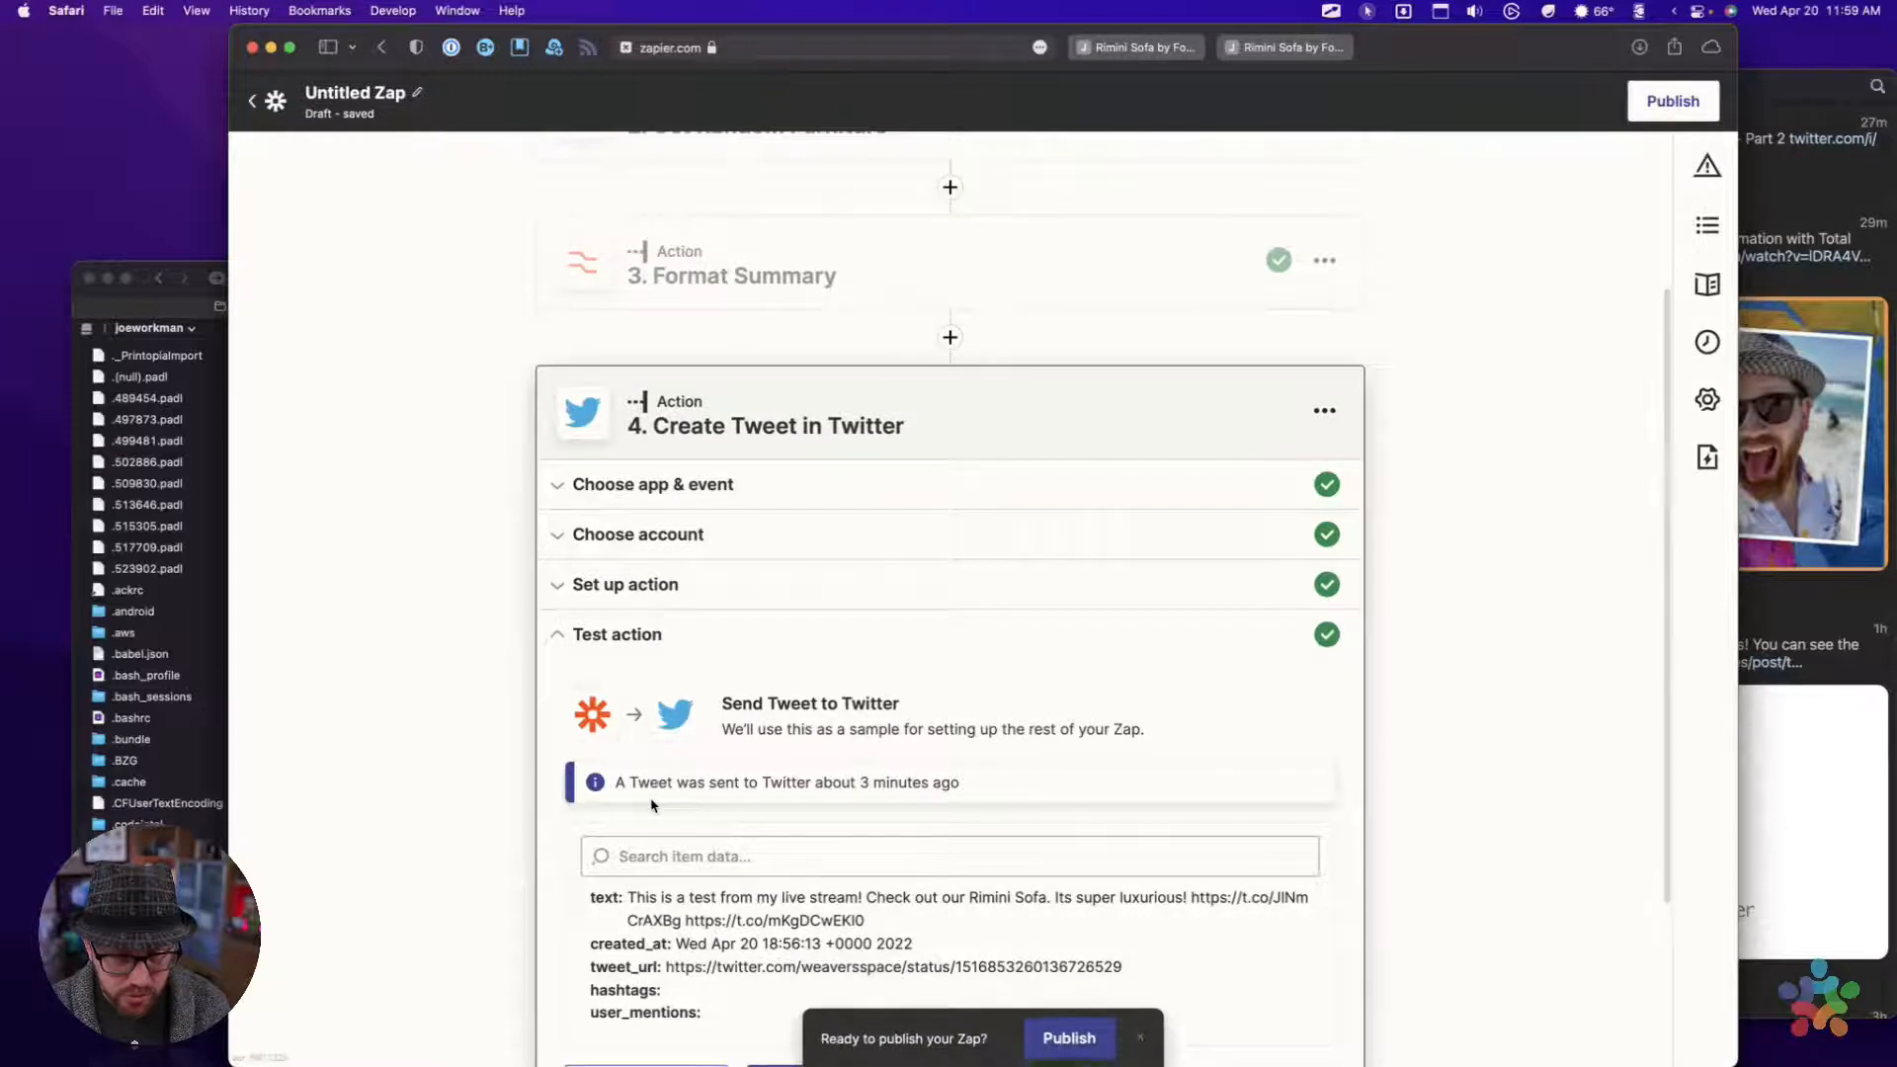
click(636, 873)
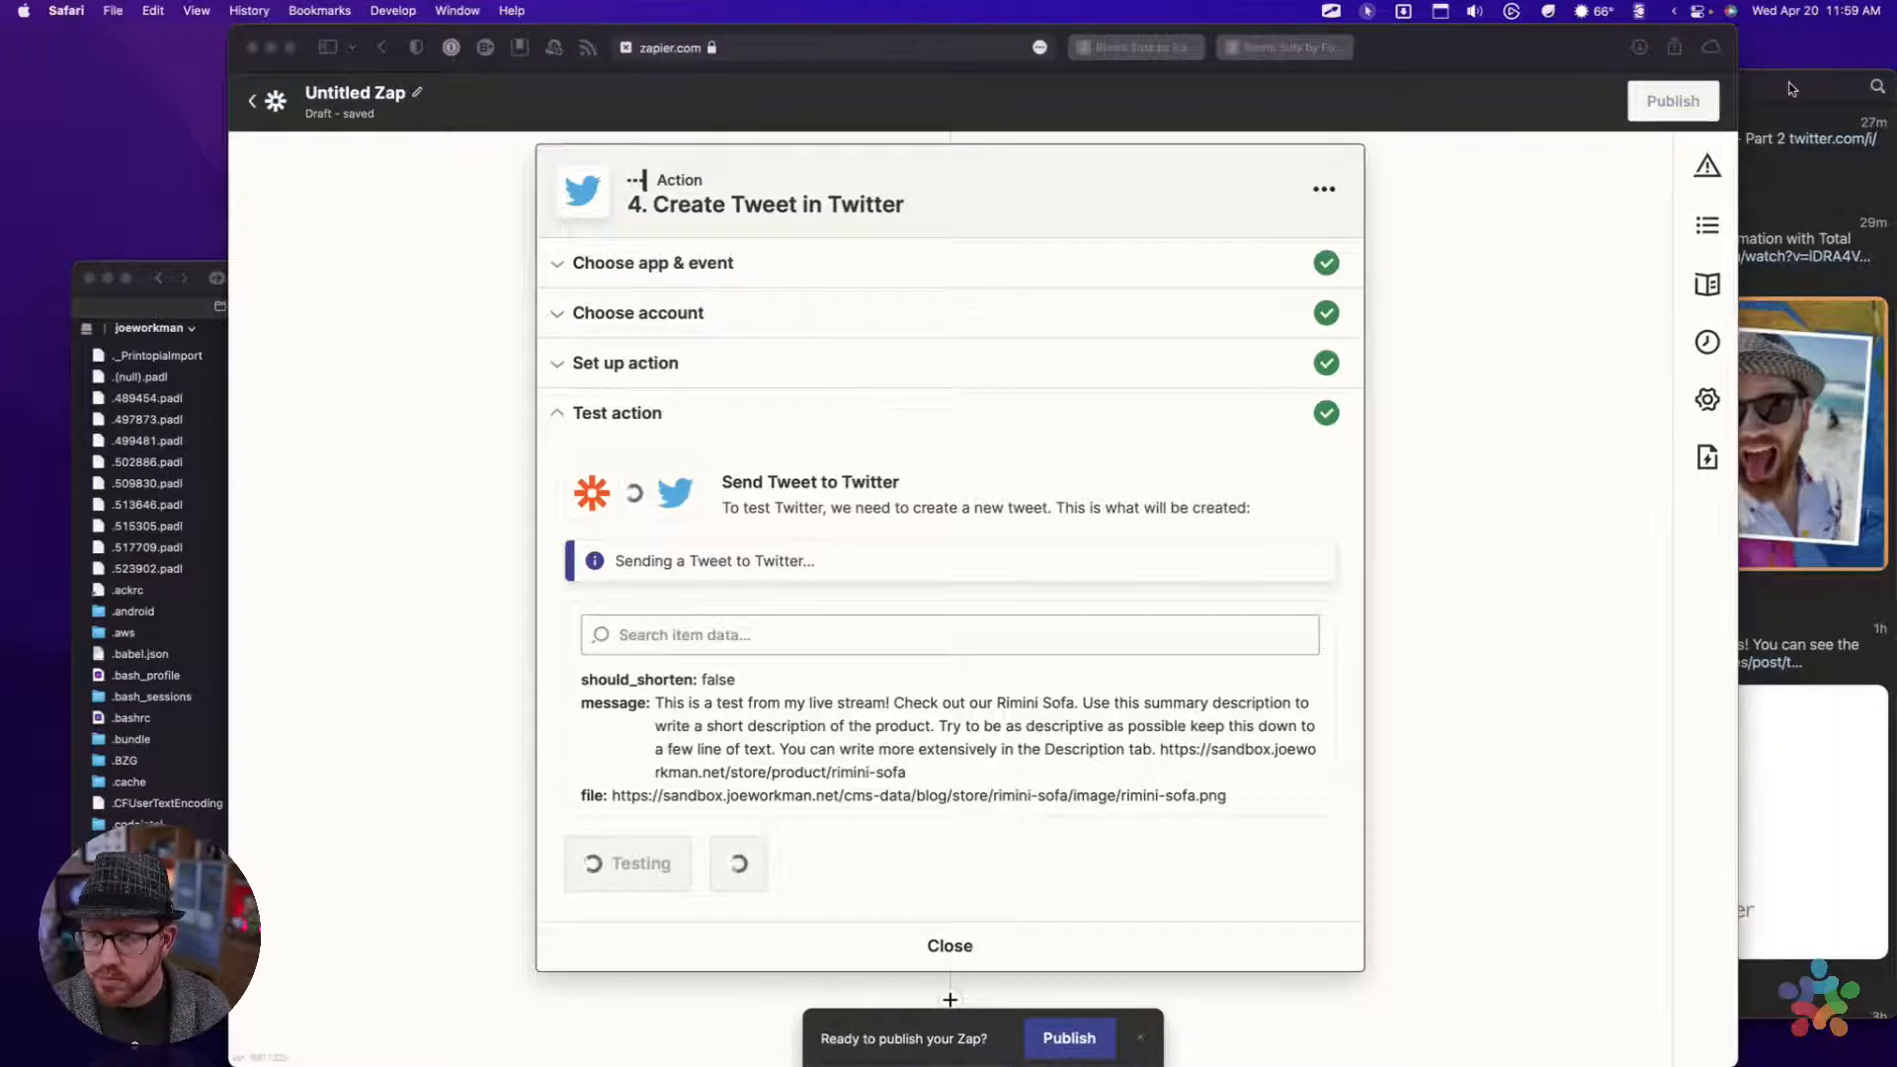
Switch to Tweetbot, refresh the account's tweets, and examine the newly posted test tweet's summary text and link
click(1844, 123)
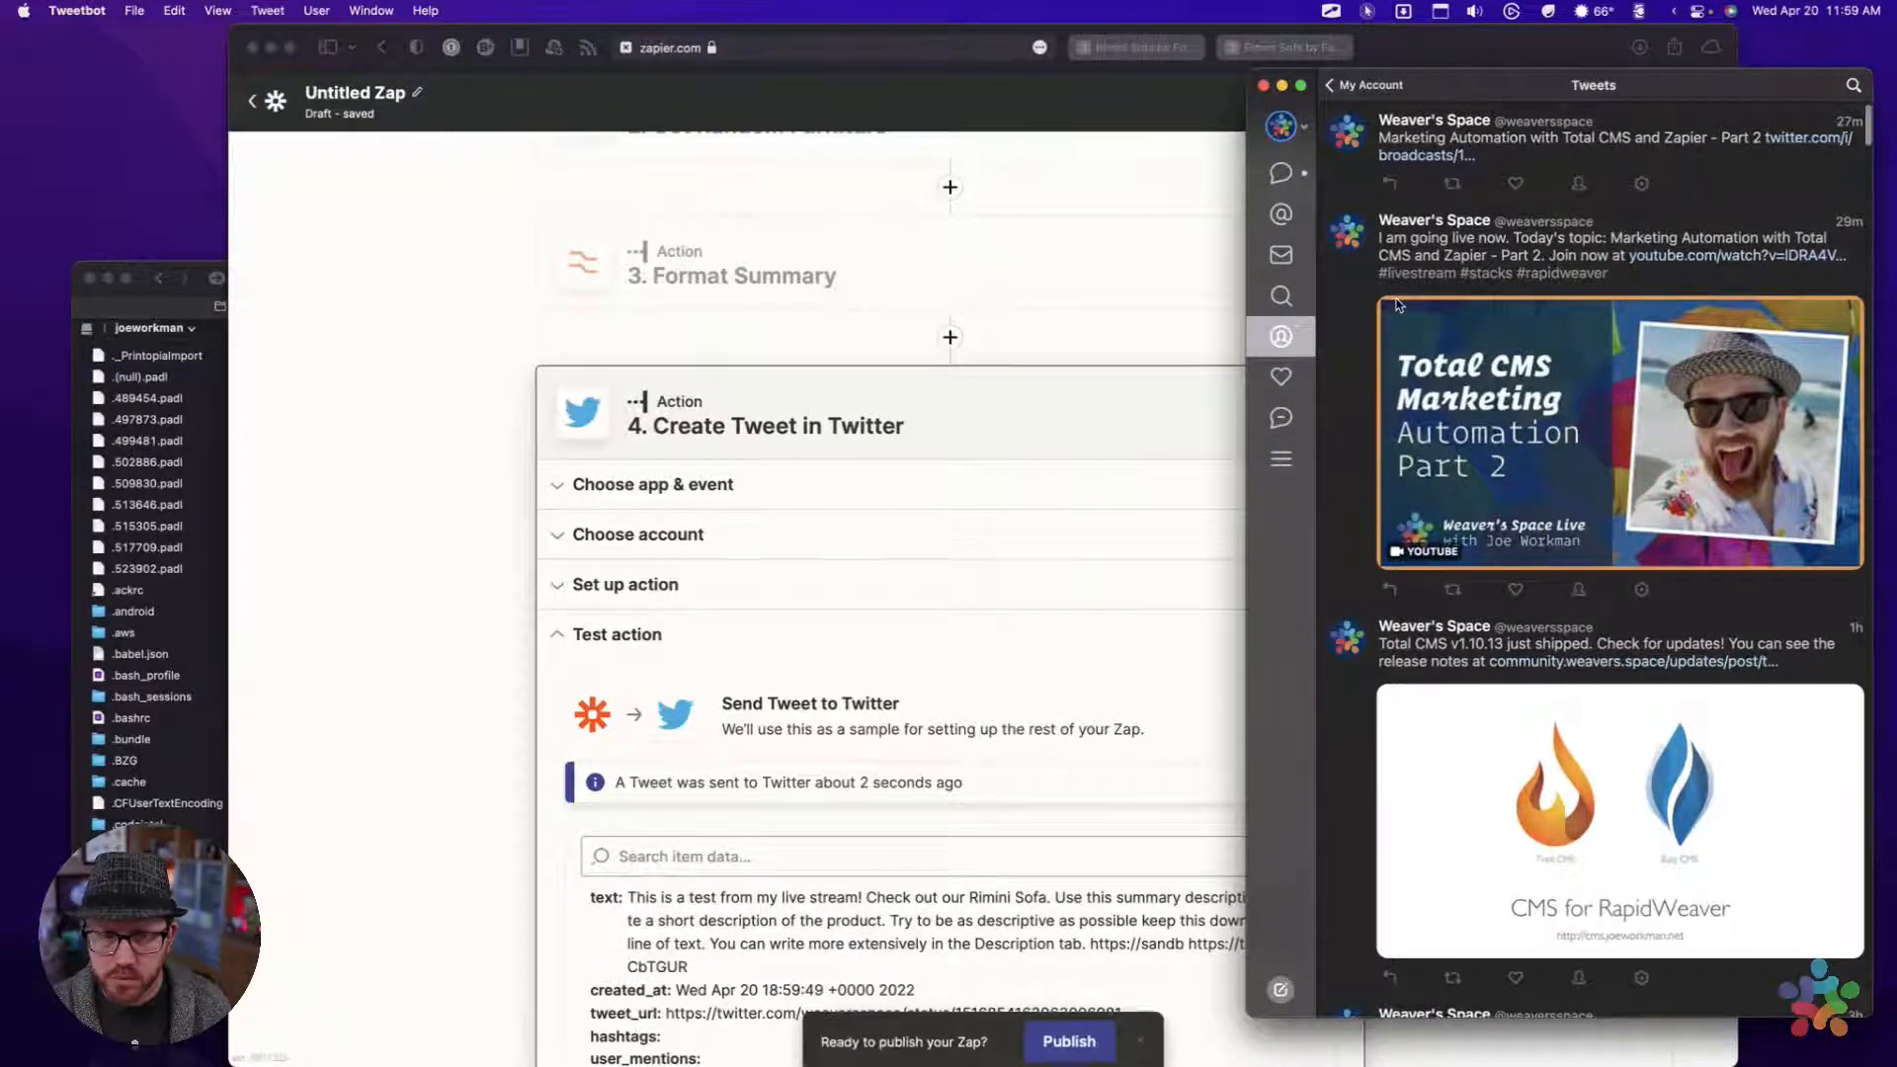
scroll(1398, 304, up, 3)
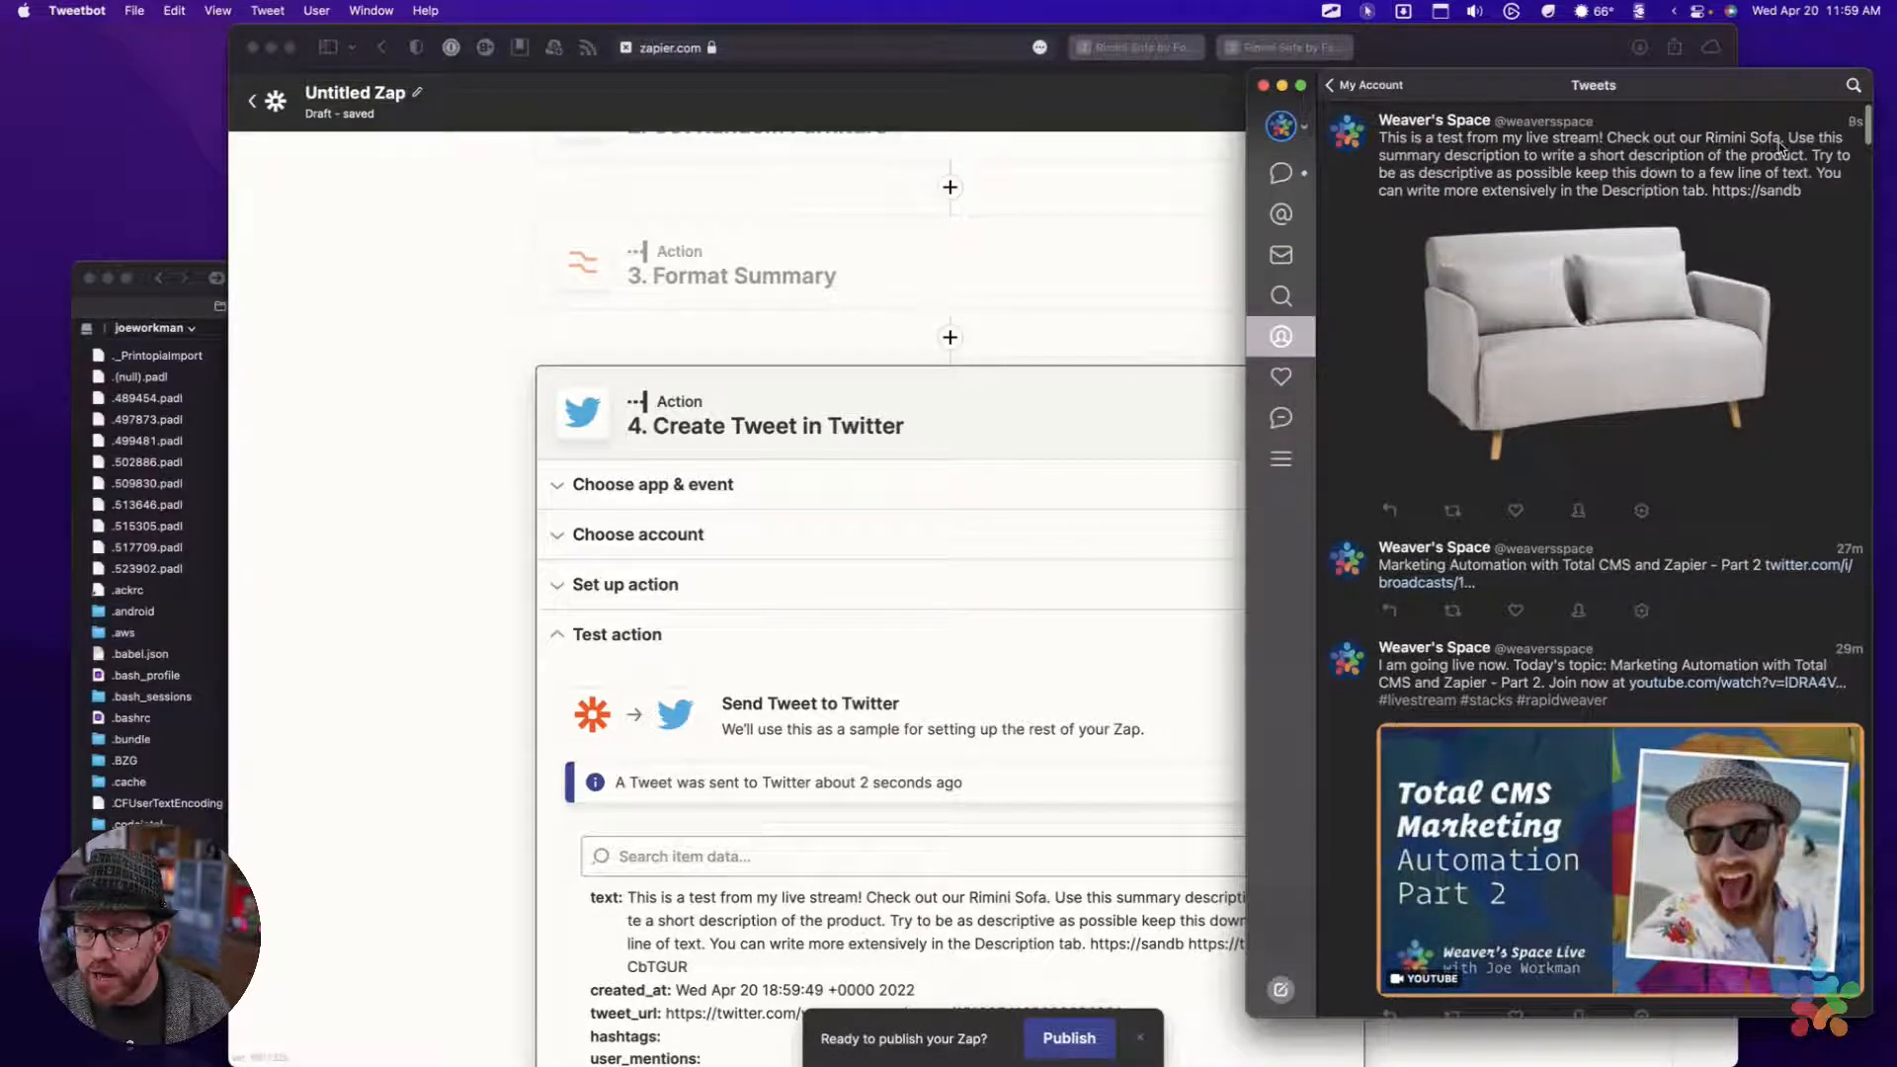
click(1794, 143)
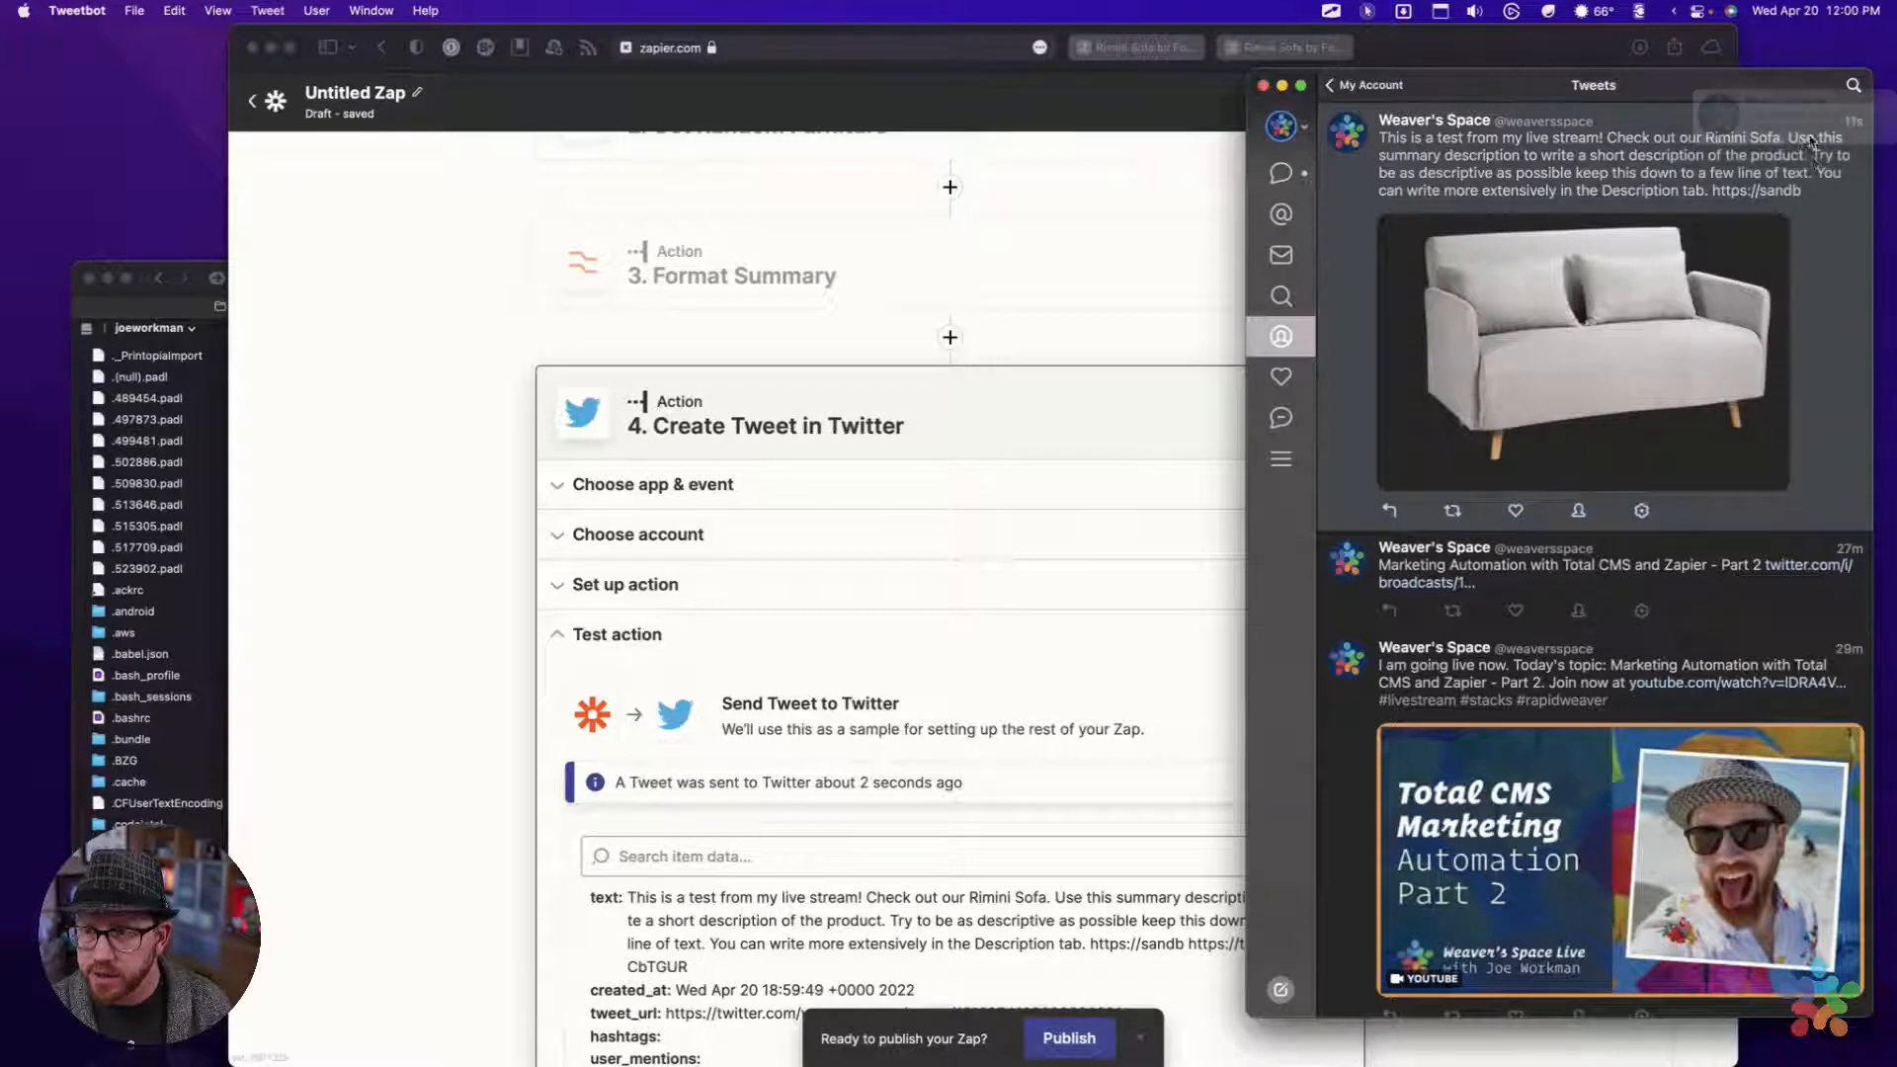
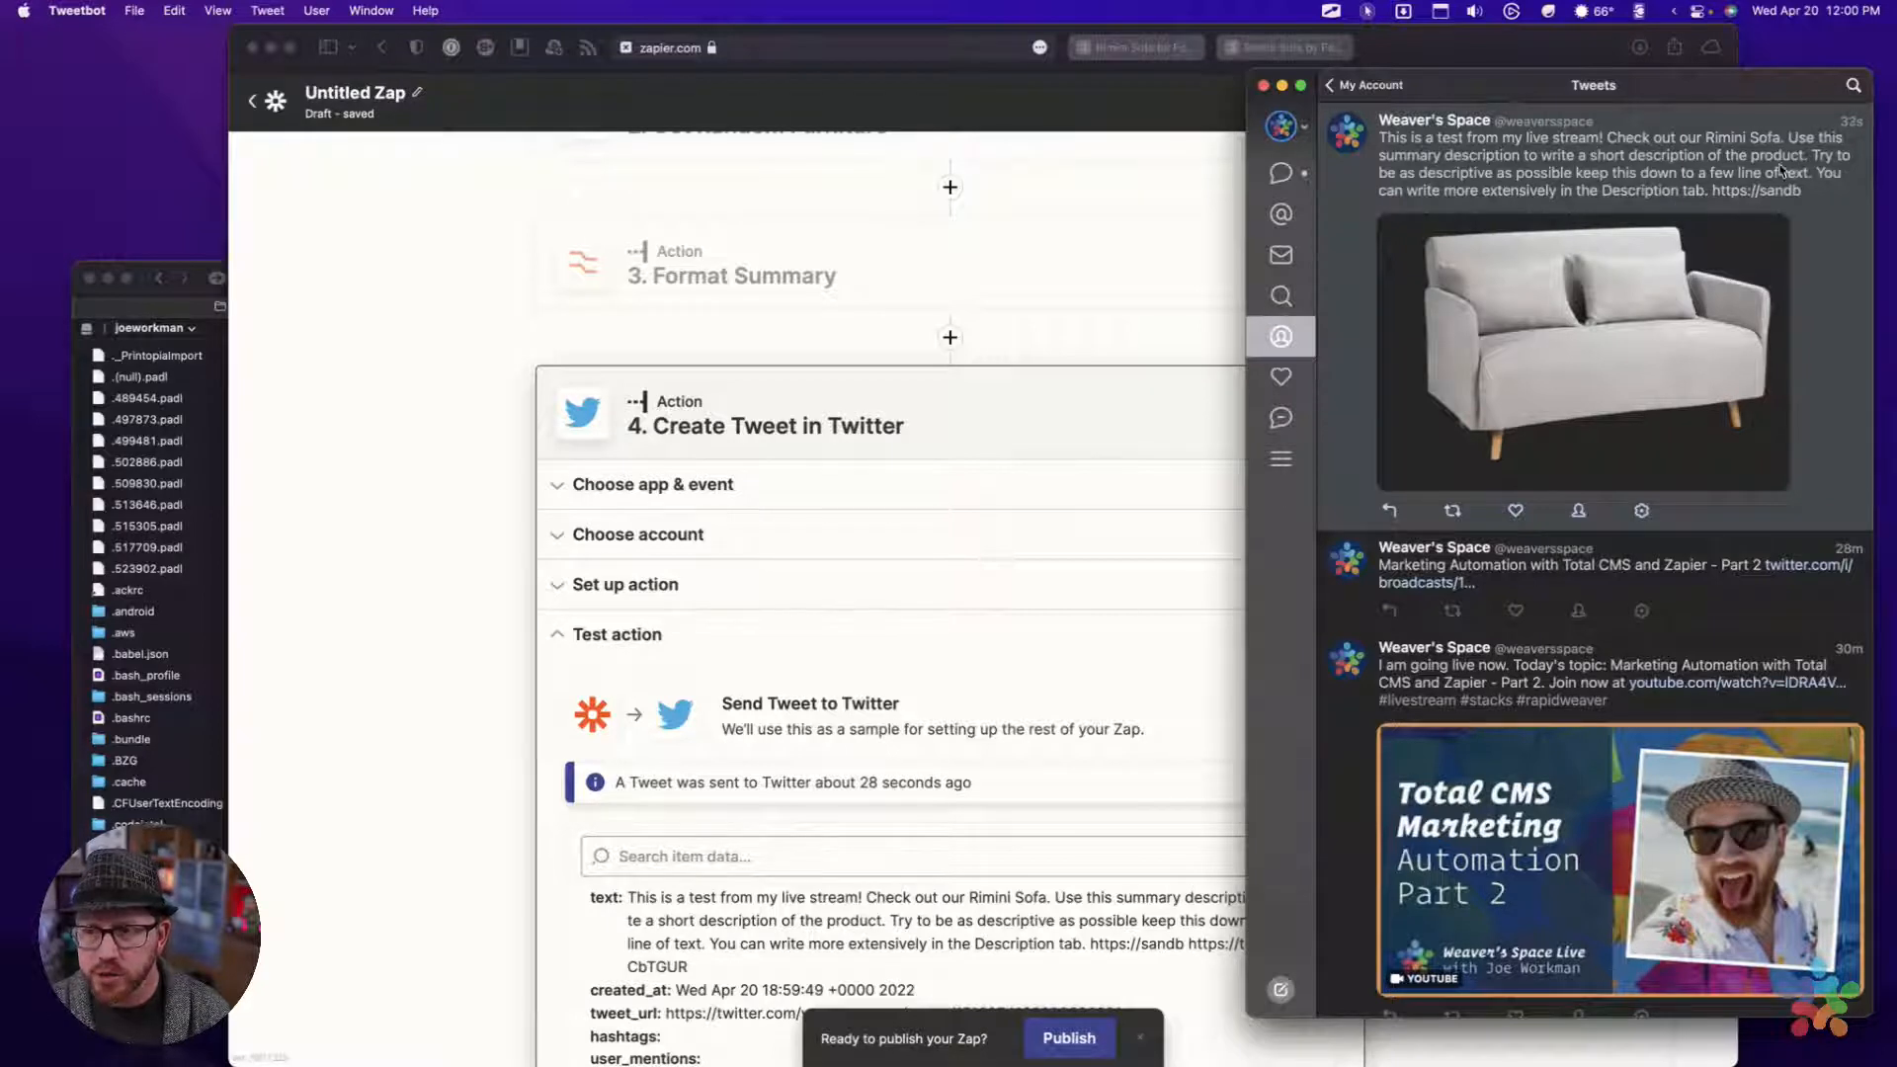
Switch back to the Zap in Safari and add a new action between Format Summary and Create Tweet
click(910, 259)
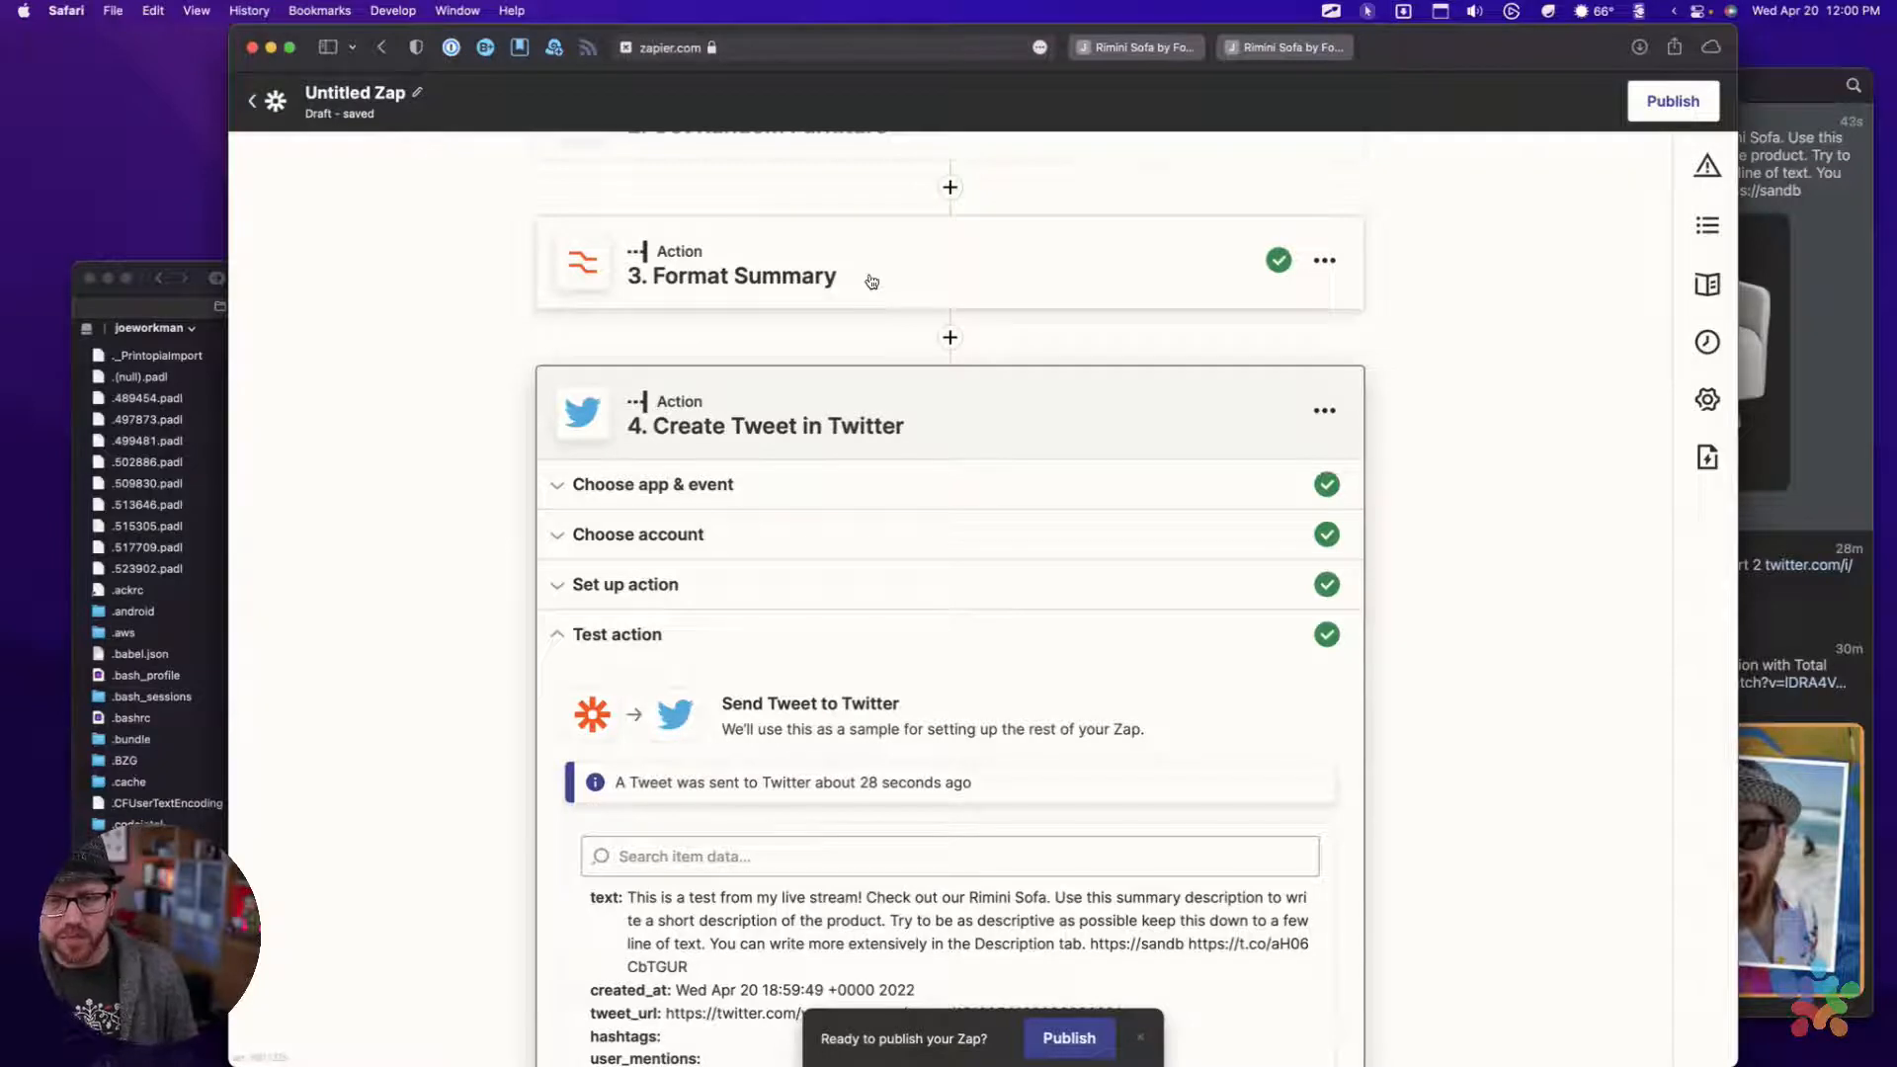
click(950, 338)
click(1853, 253)
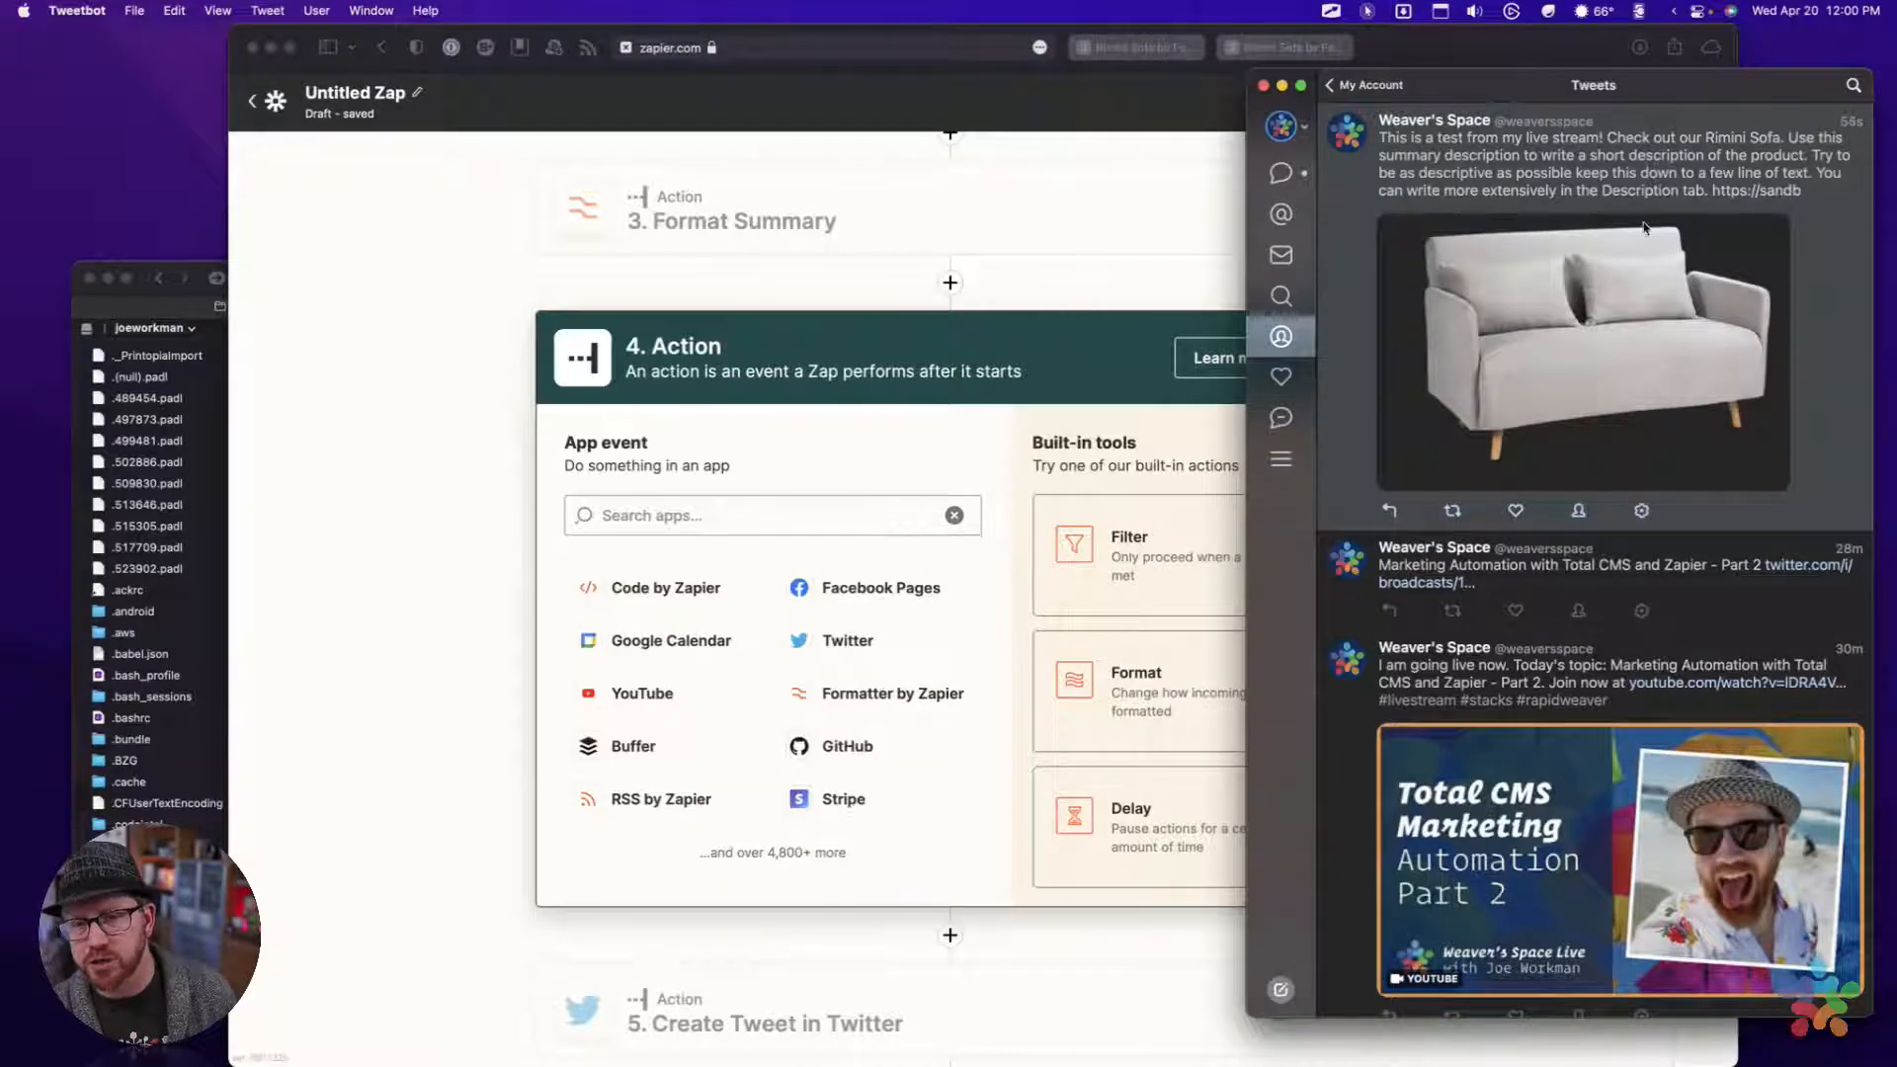
click(1022, 355)
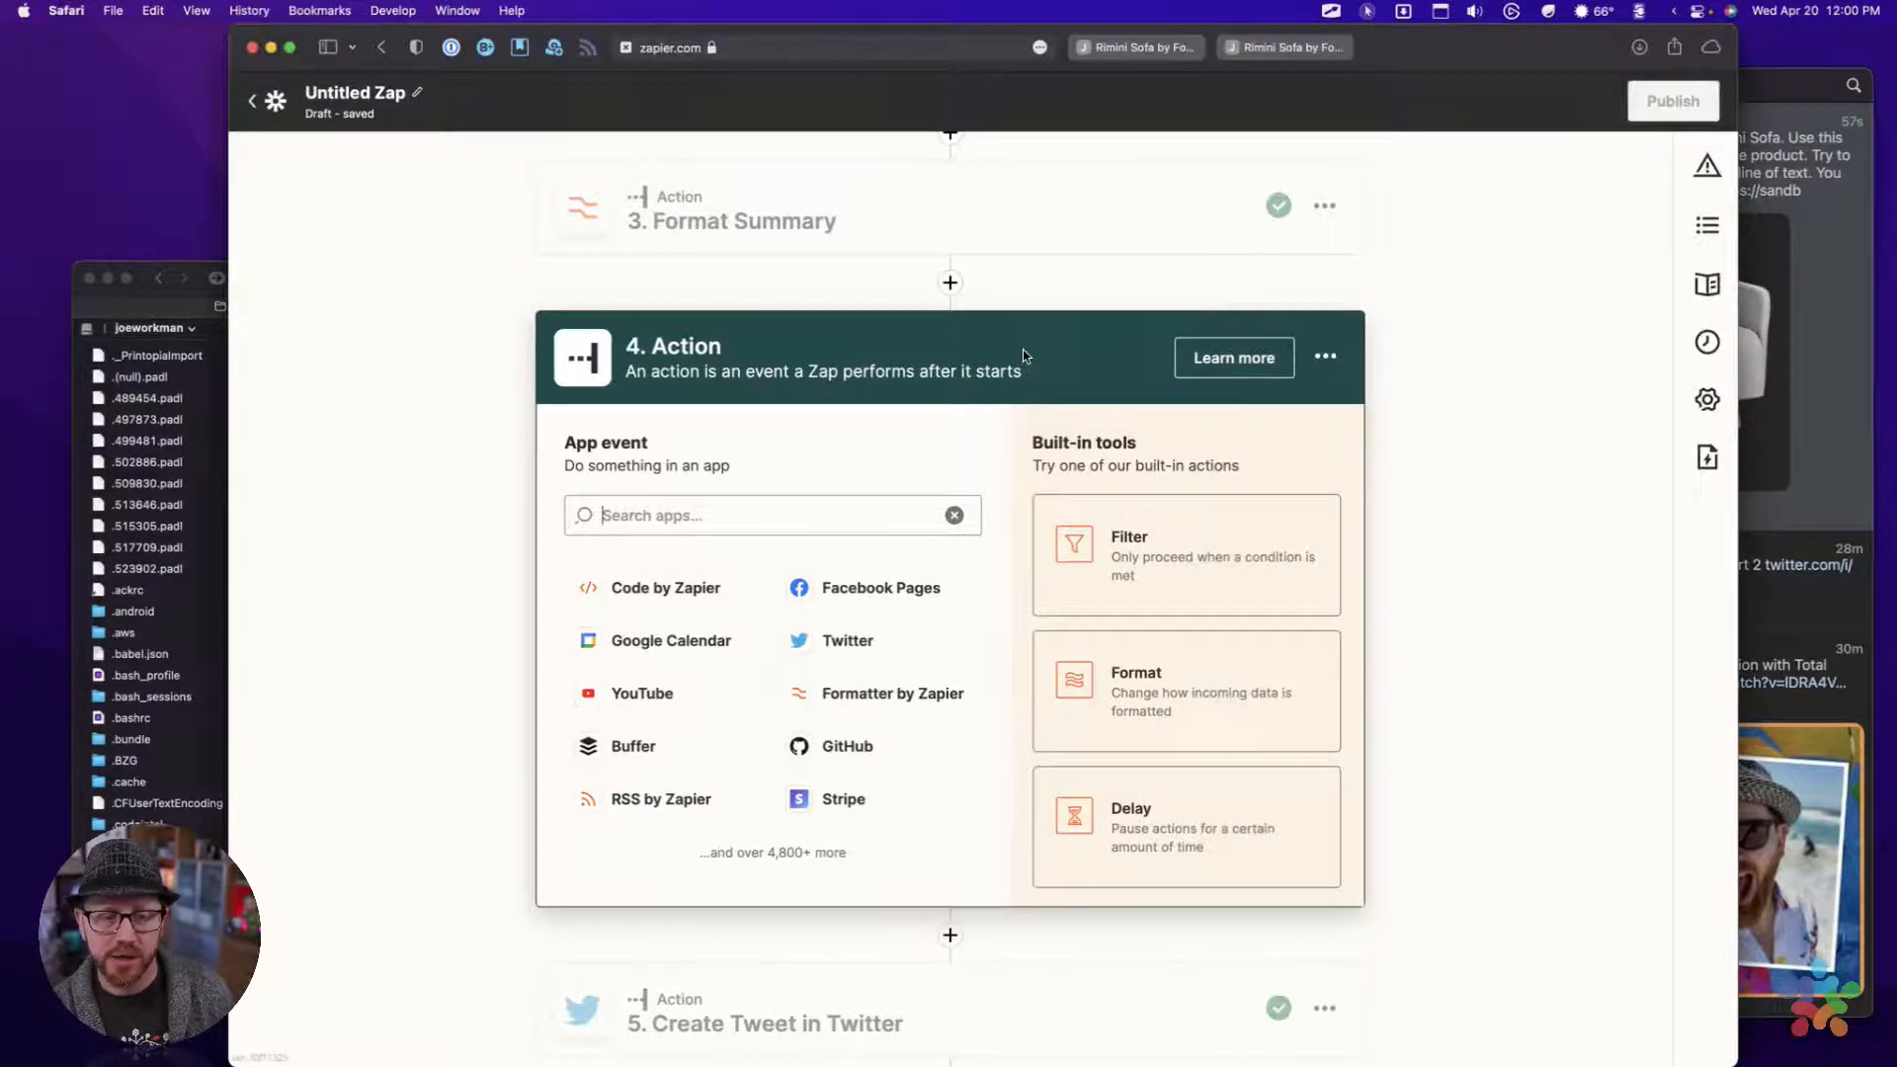
click(1869, 300)
click(756, 471)
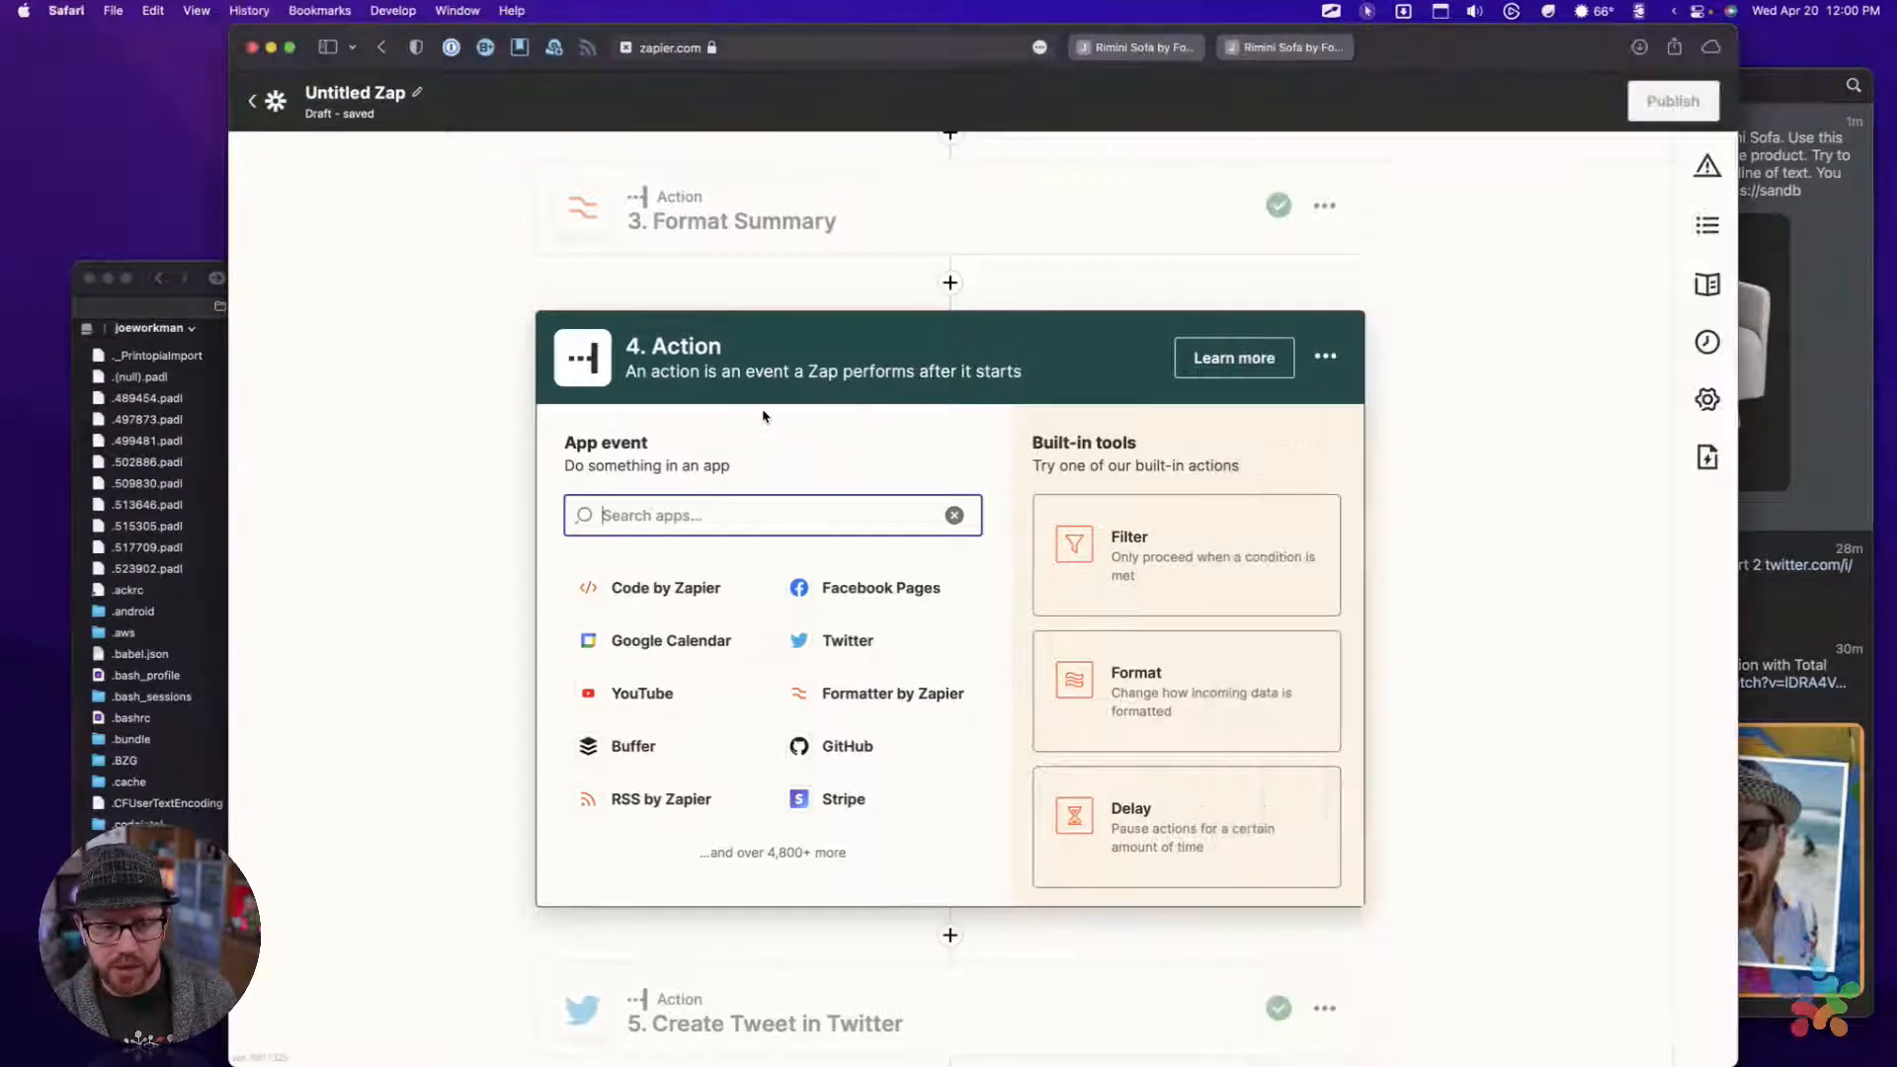
Delete the Rimini Sofa test tweet in Tweetbot and return to the Zap in Safari
click(1800, 179)
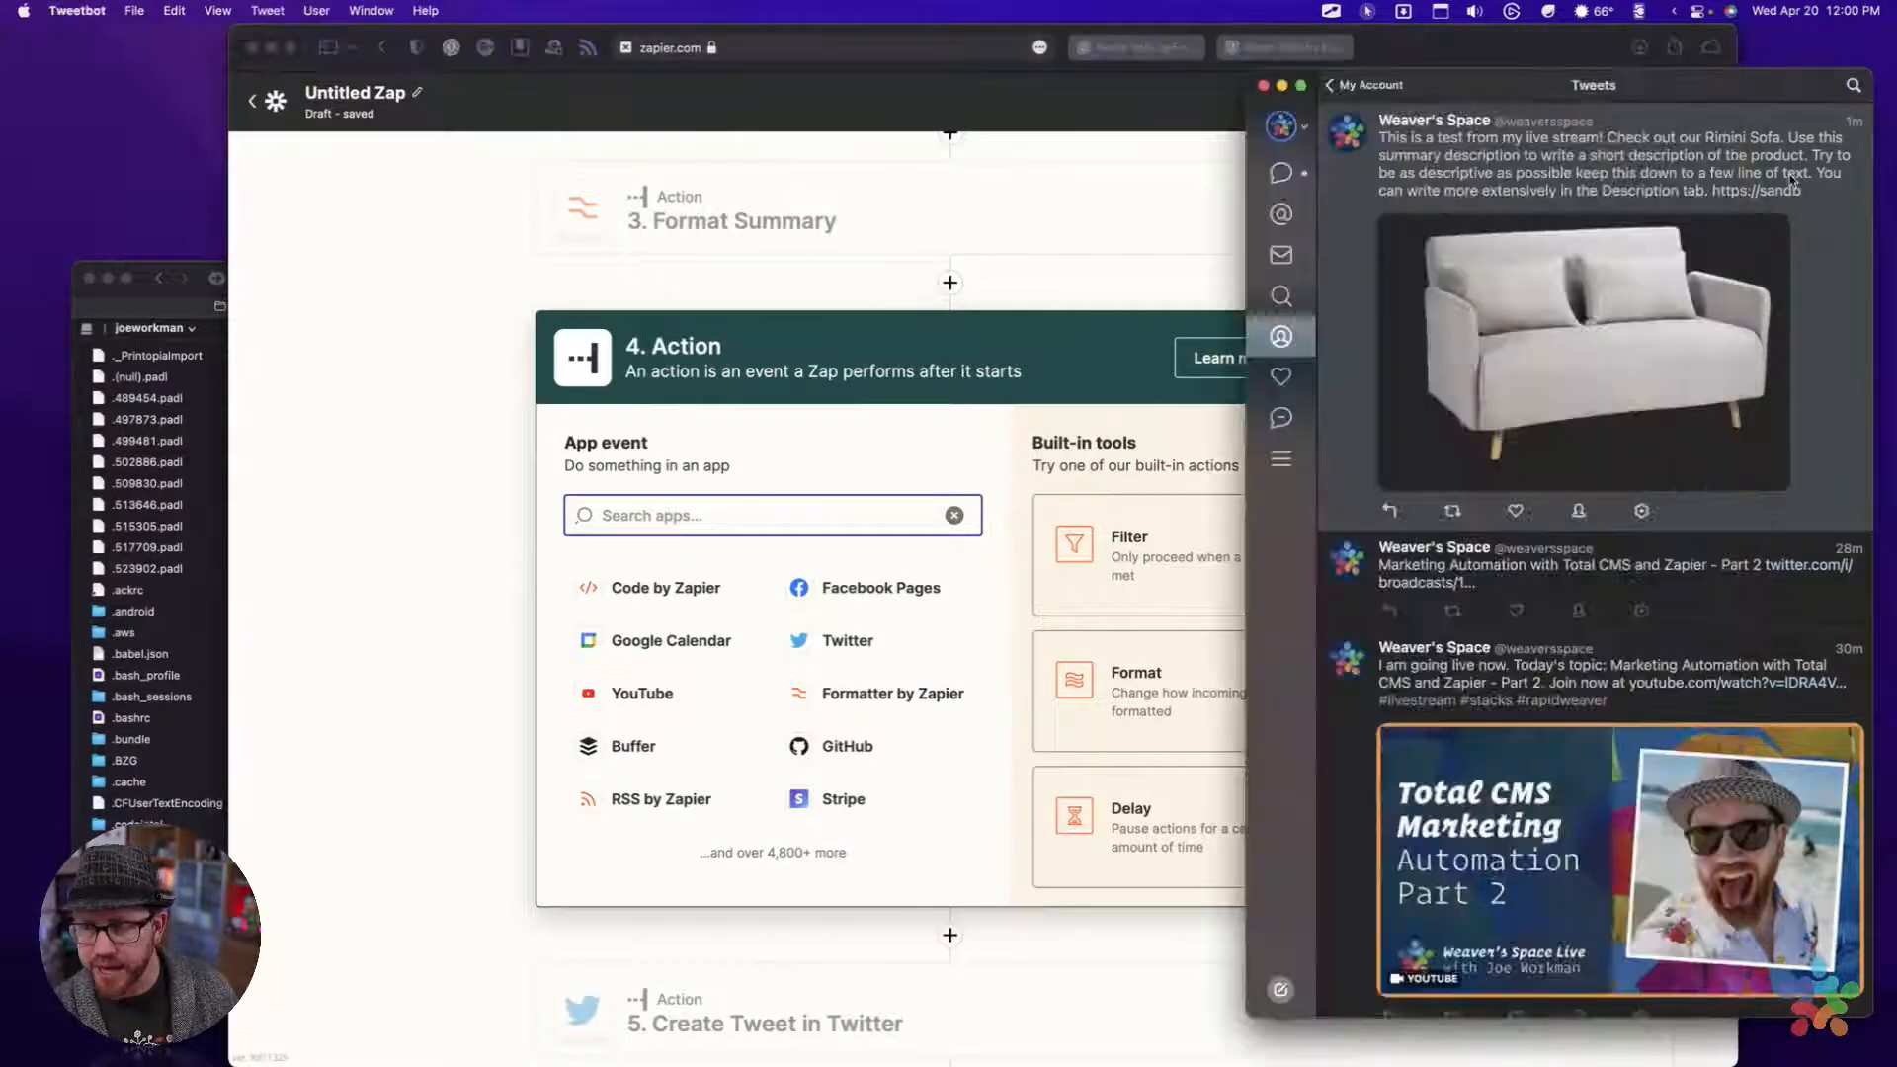
click(1641, 511)
click(1675, 517)
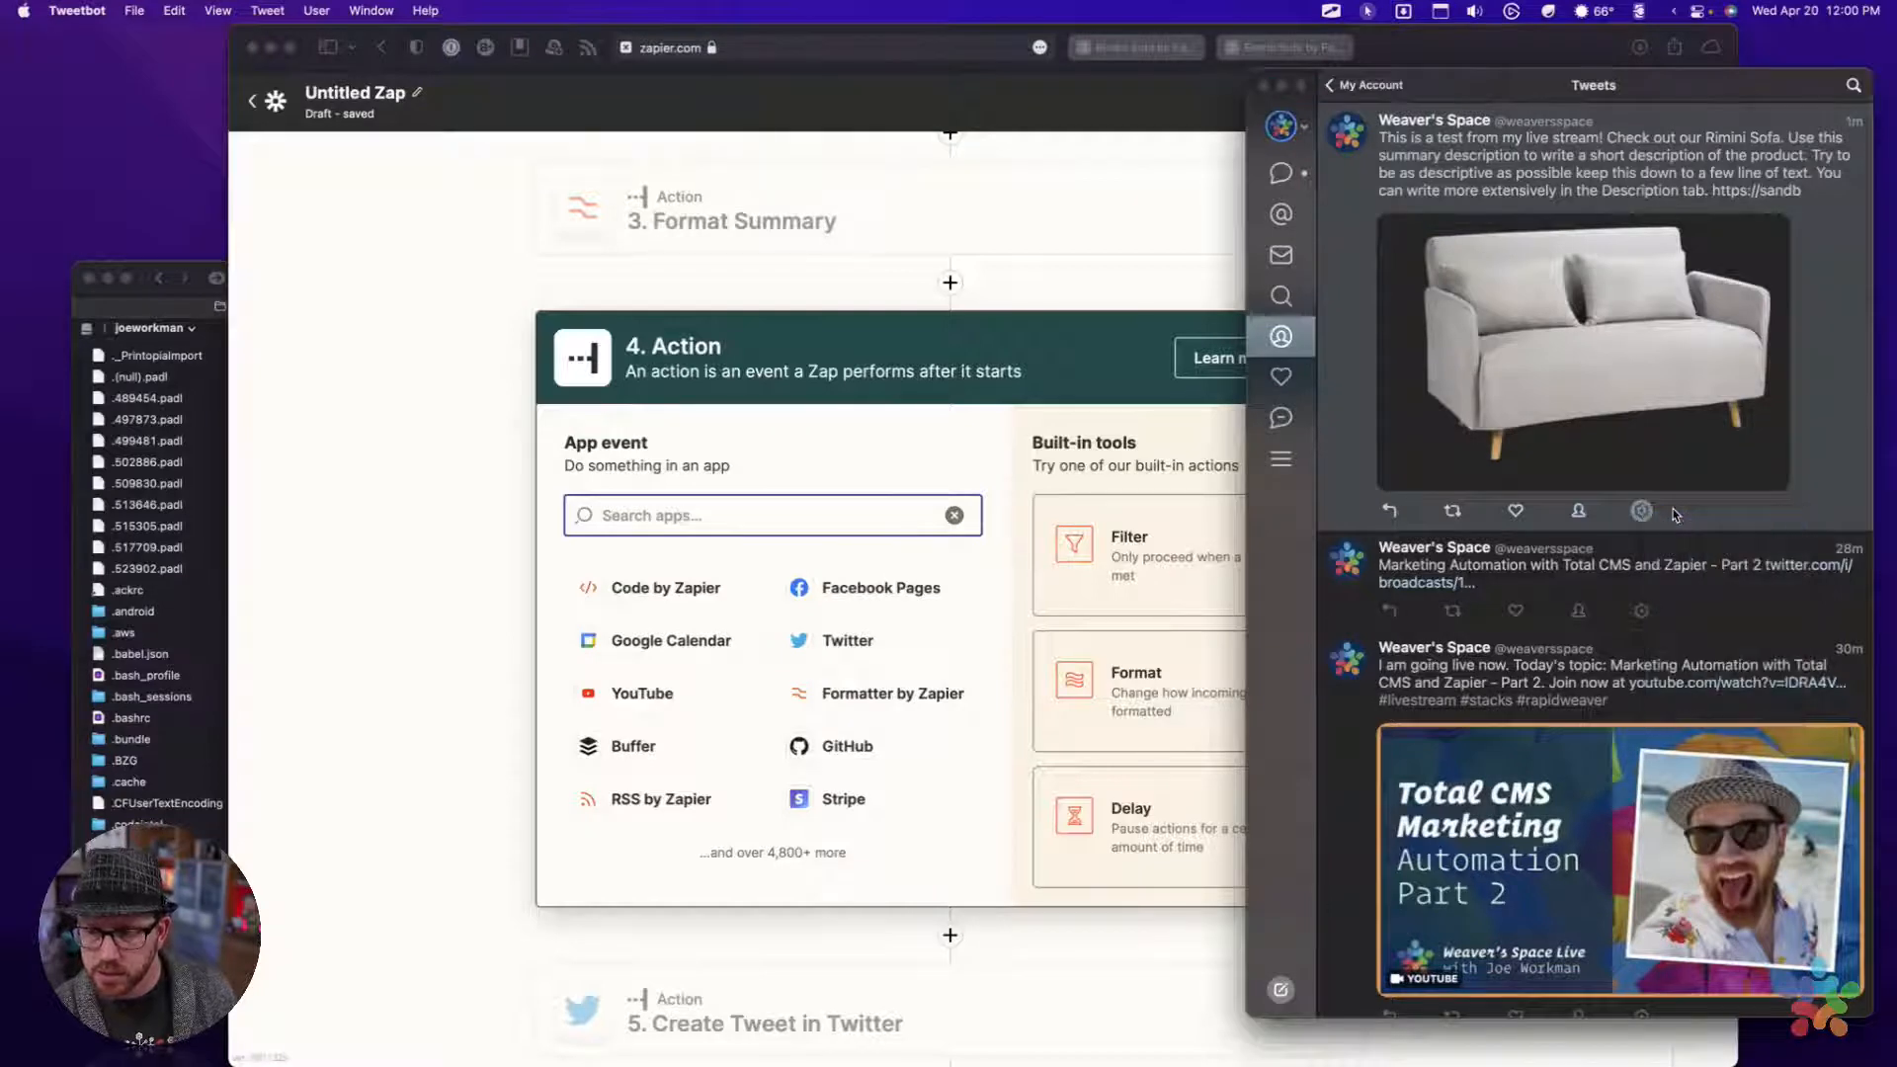
click(993, 411)
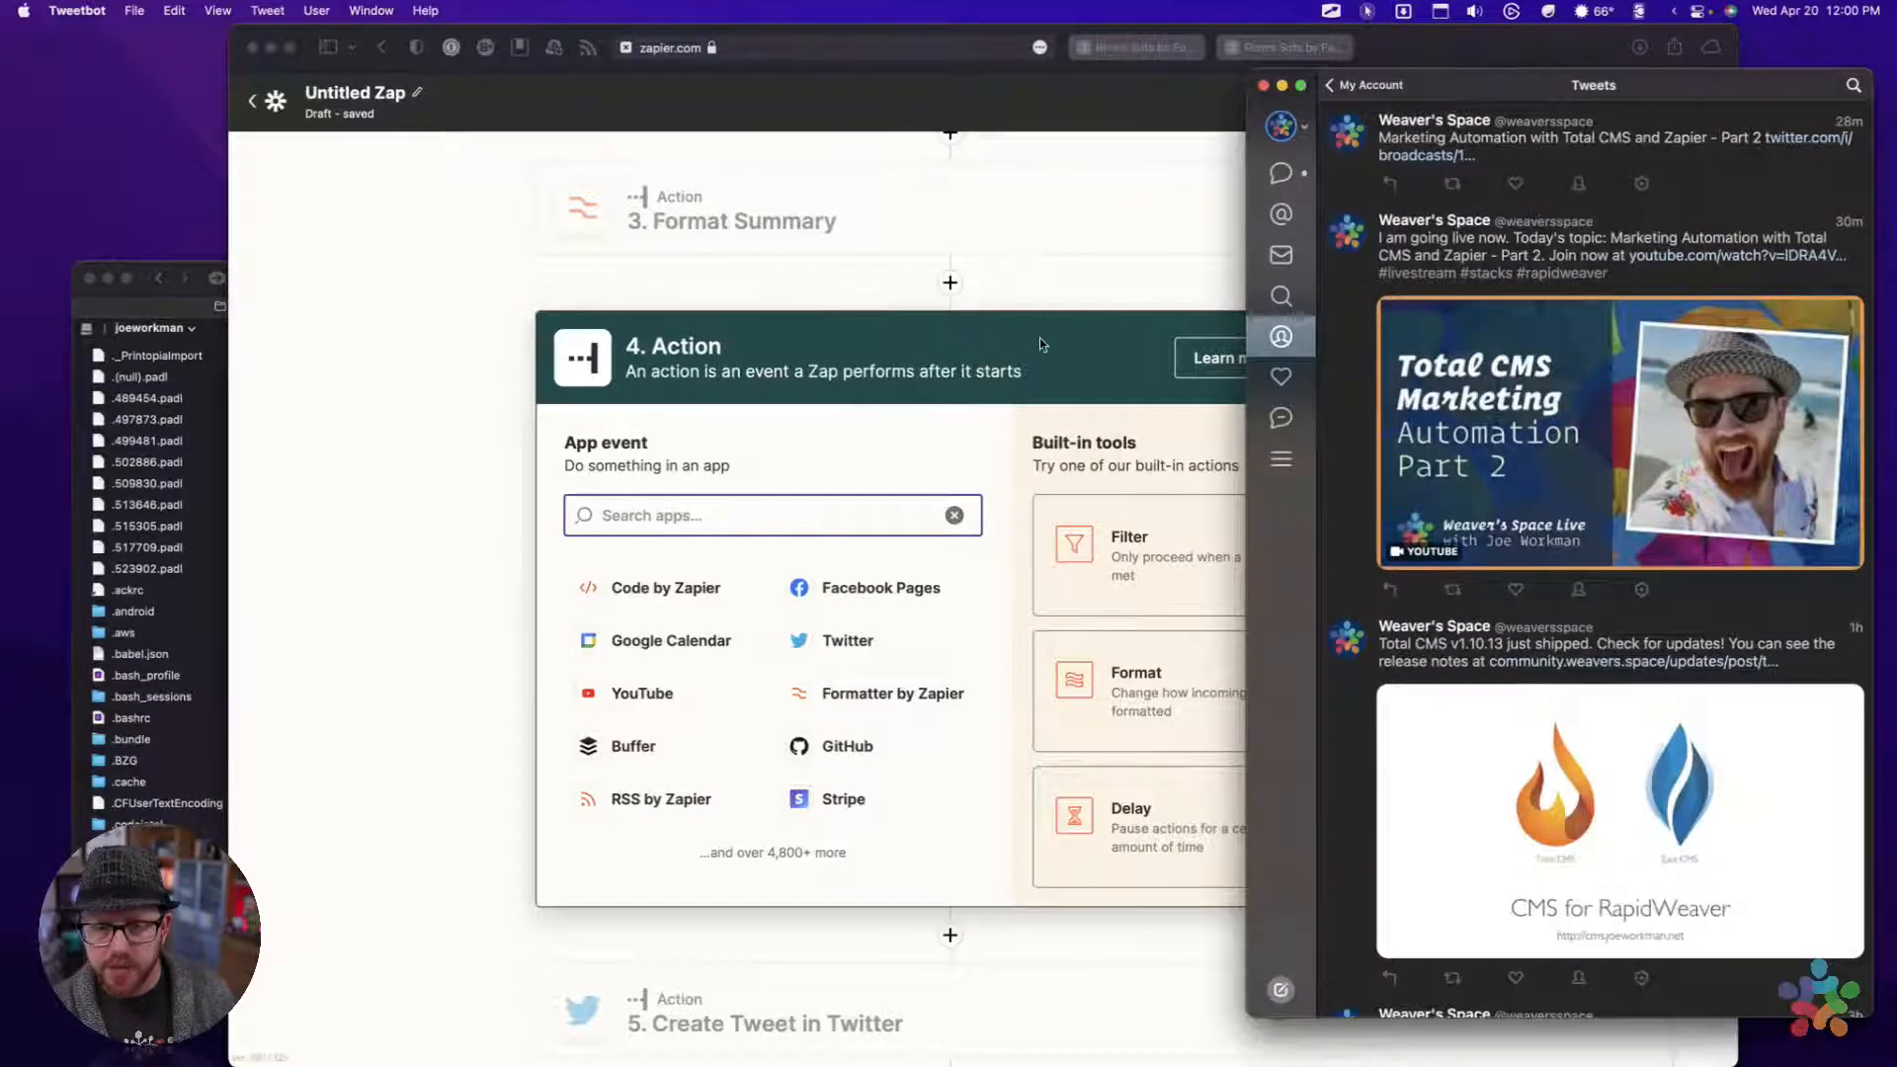
click(1049, 322)
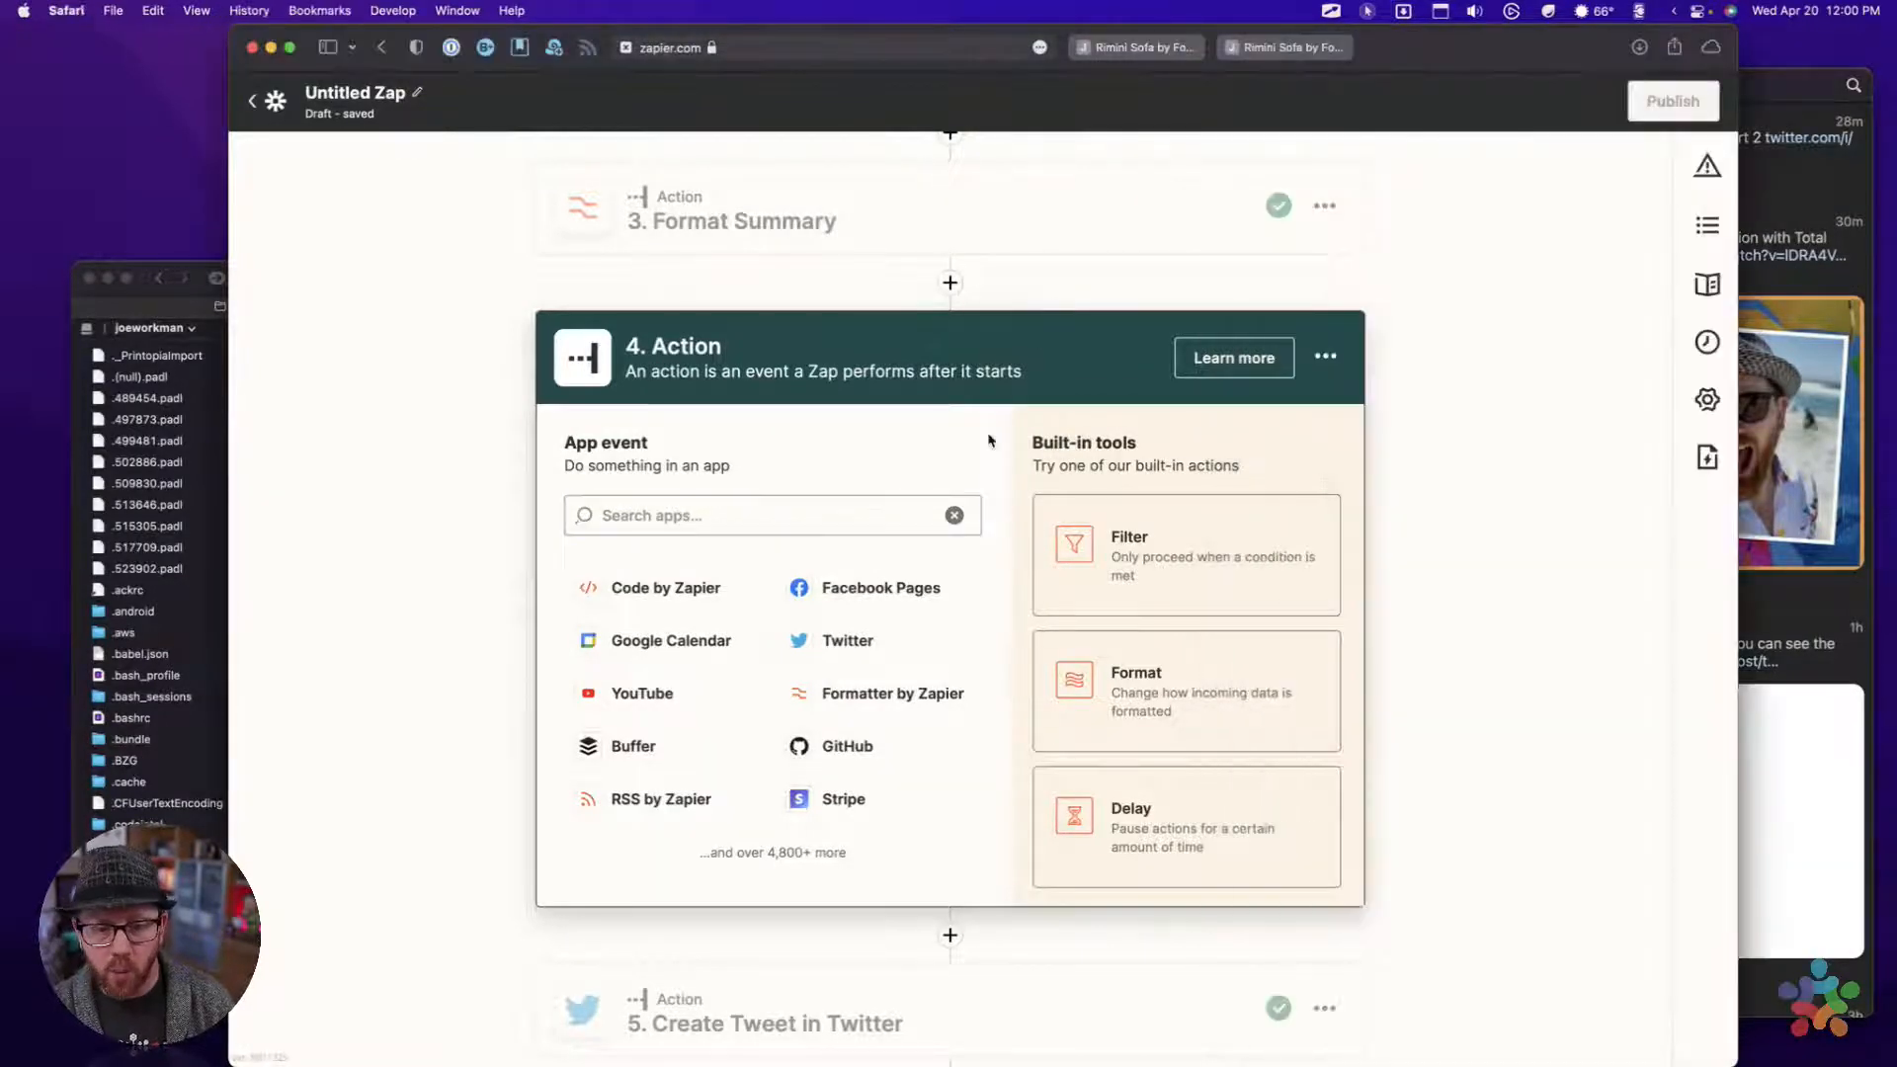
Make the new fourth action a Formatter by Zapier step with Text as its action event, and continue to its setup
scroll(989, 435, down, 2)
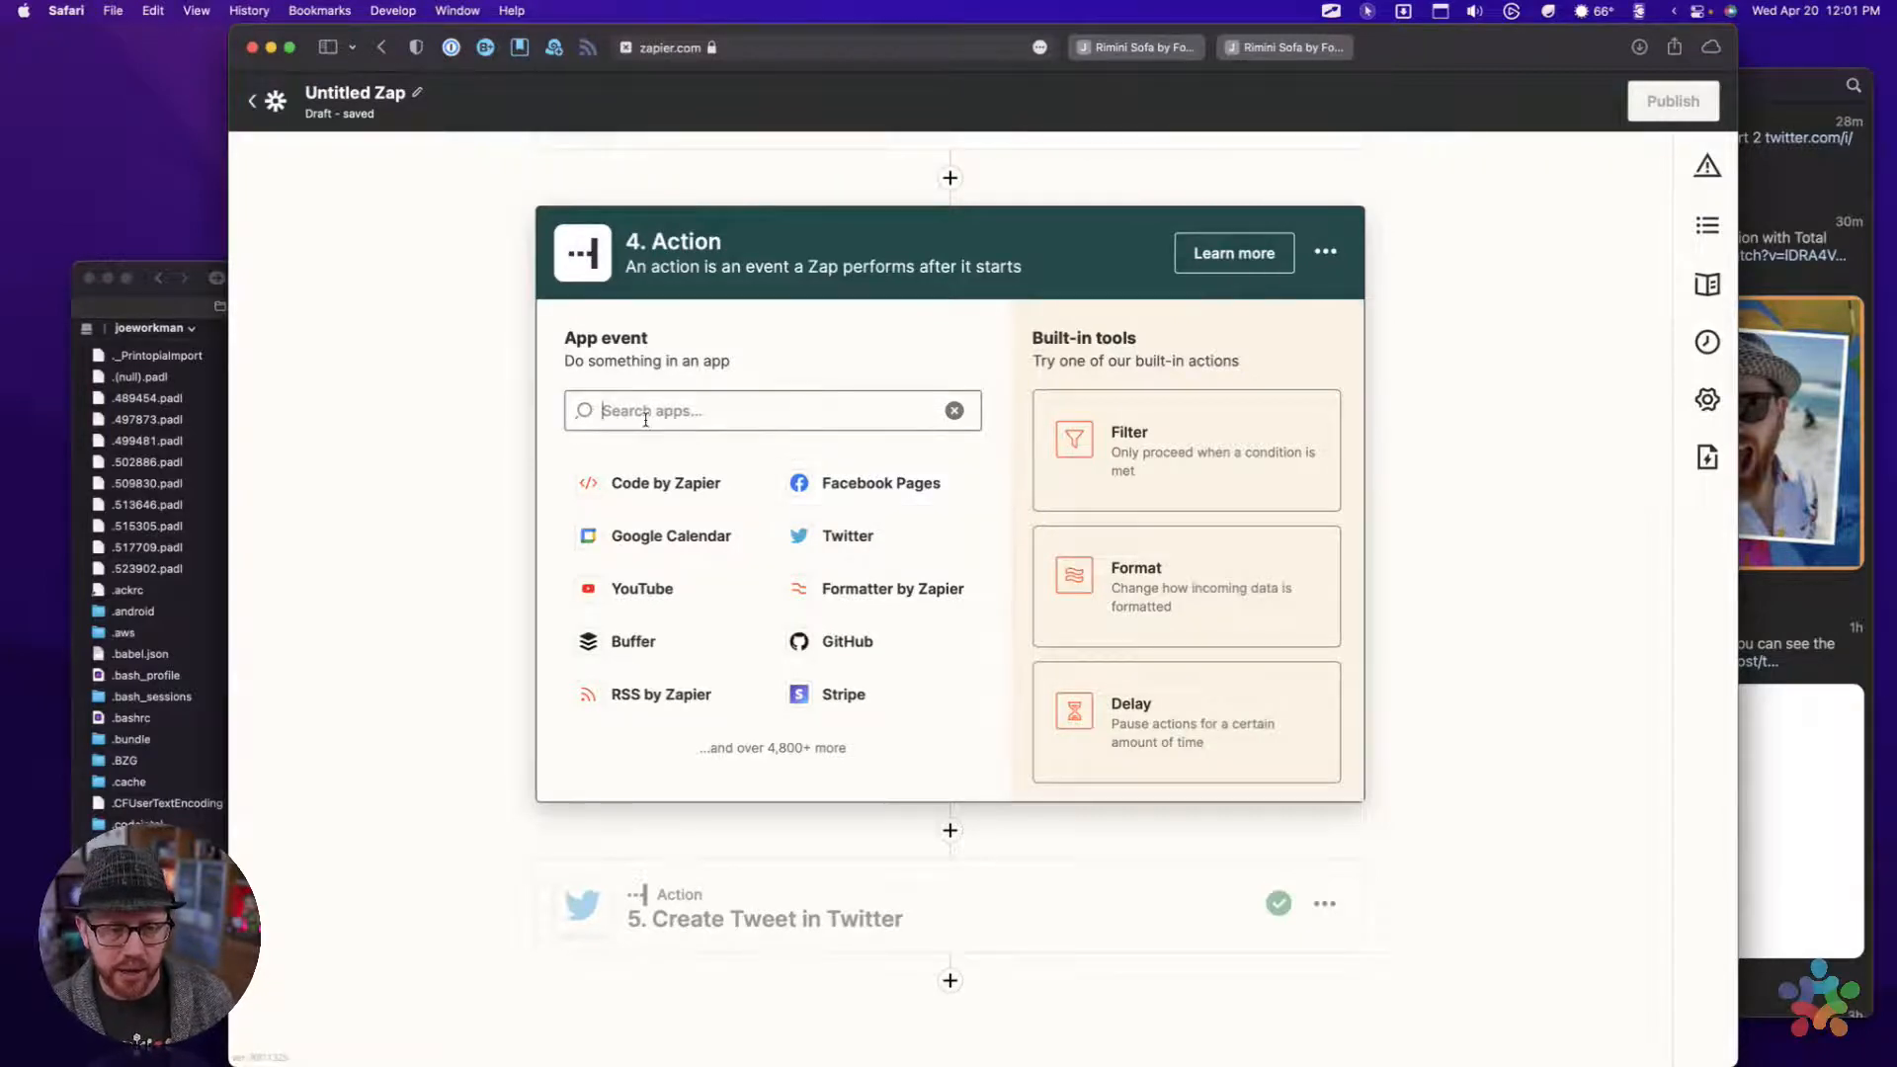
click(1165, 561)
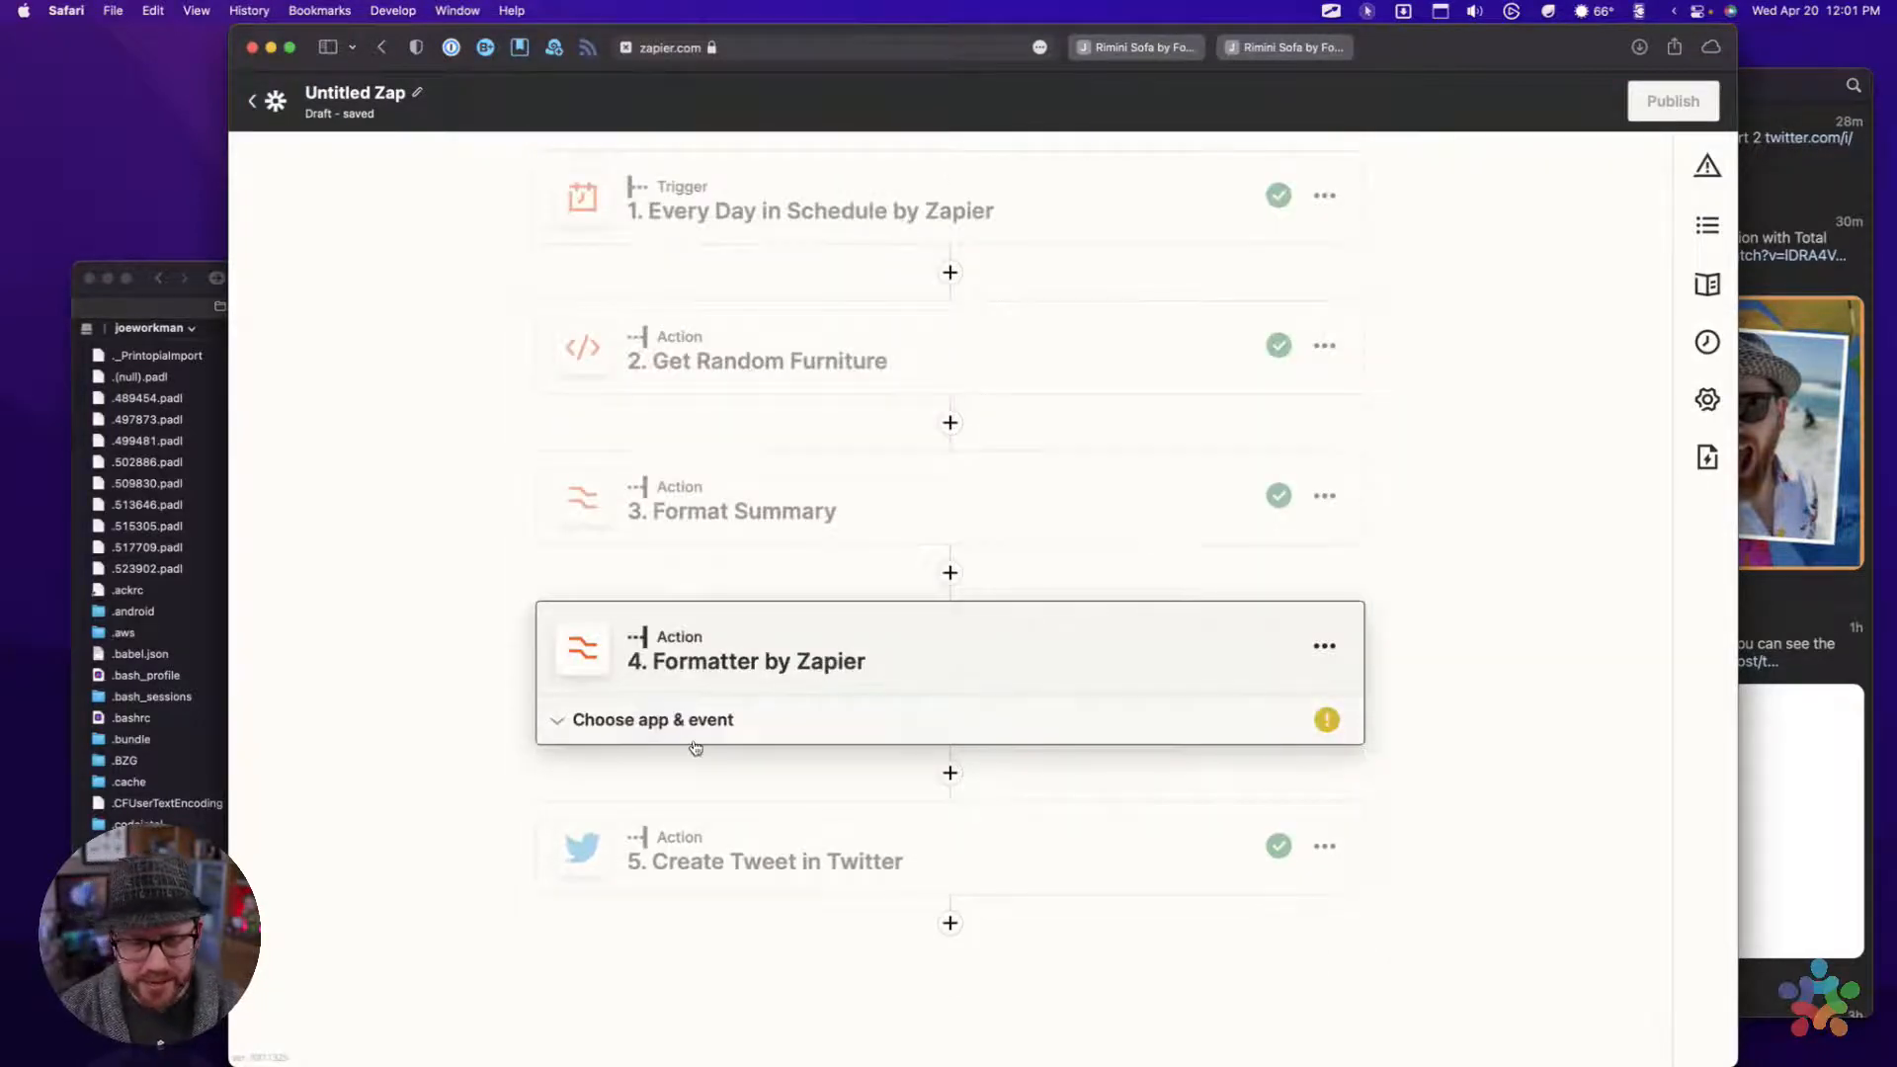
click(656, 800)
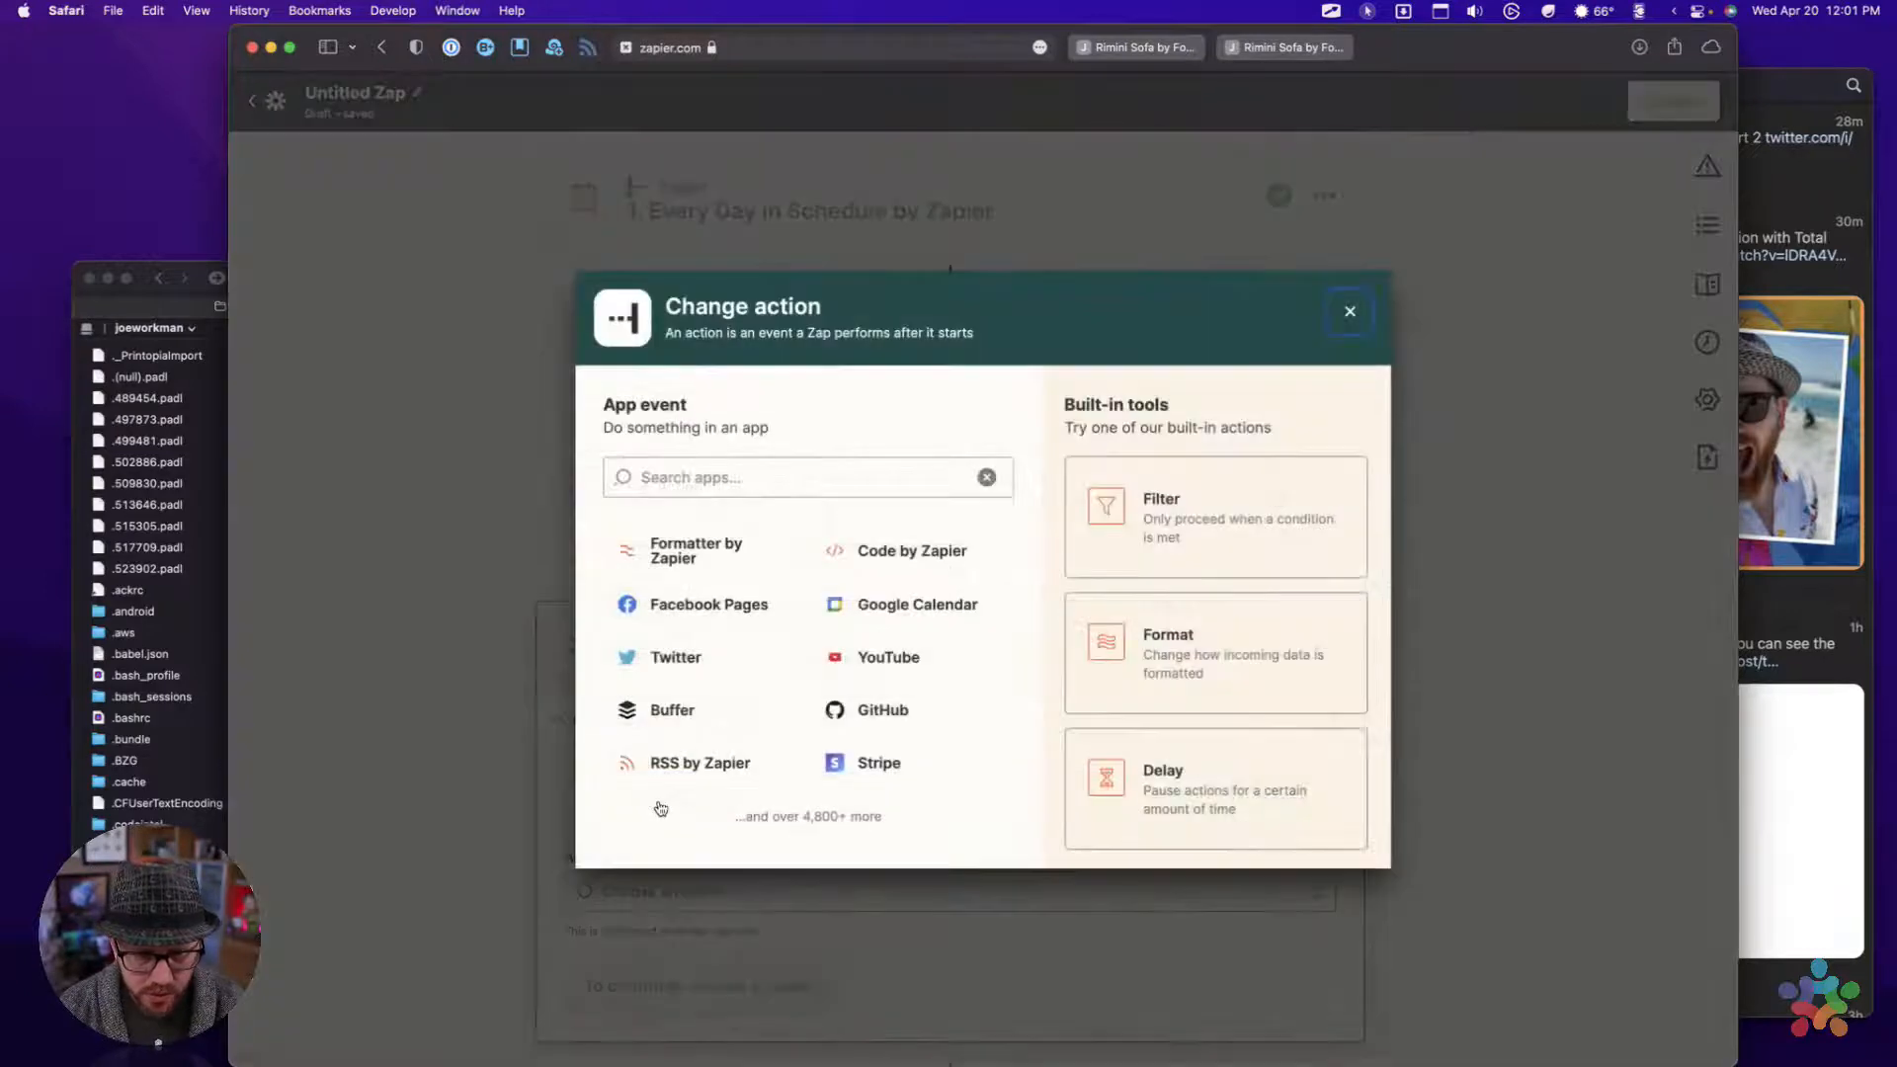
click(513, 548)
click(682, 892)
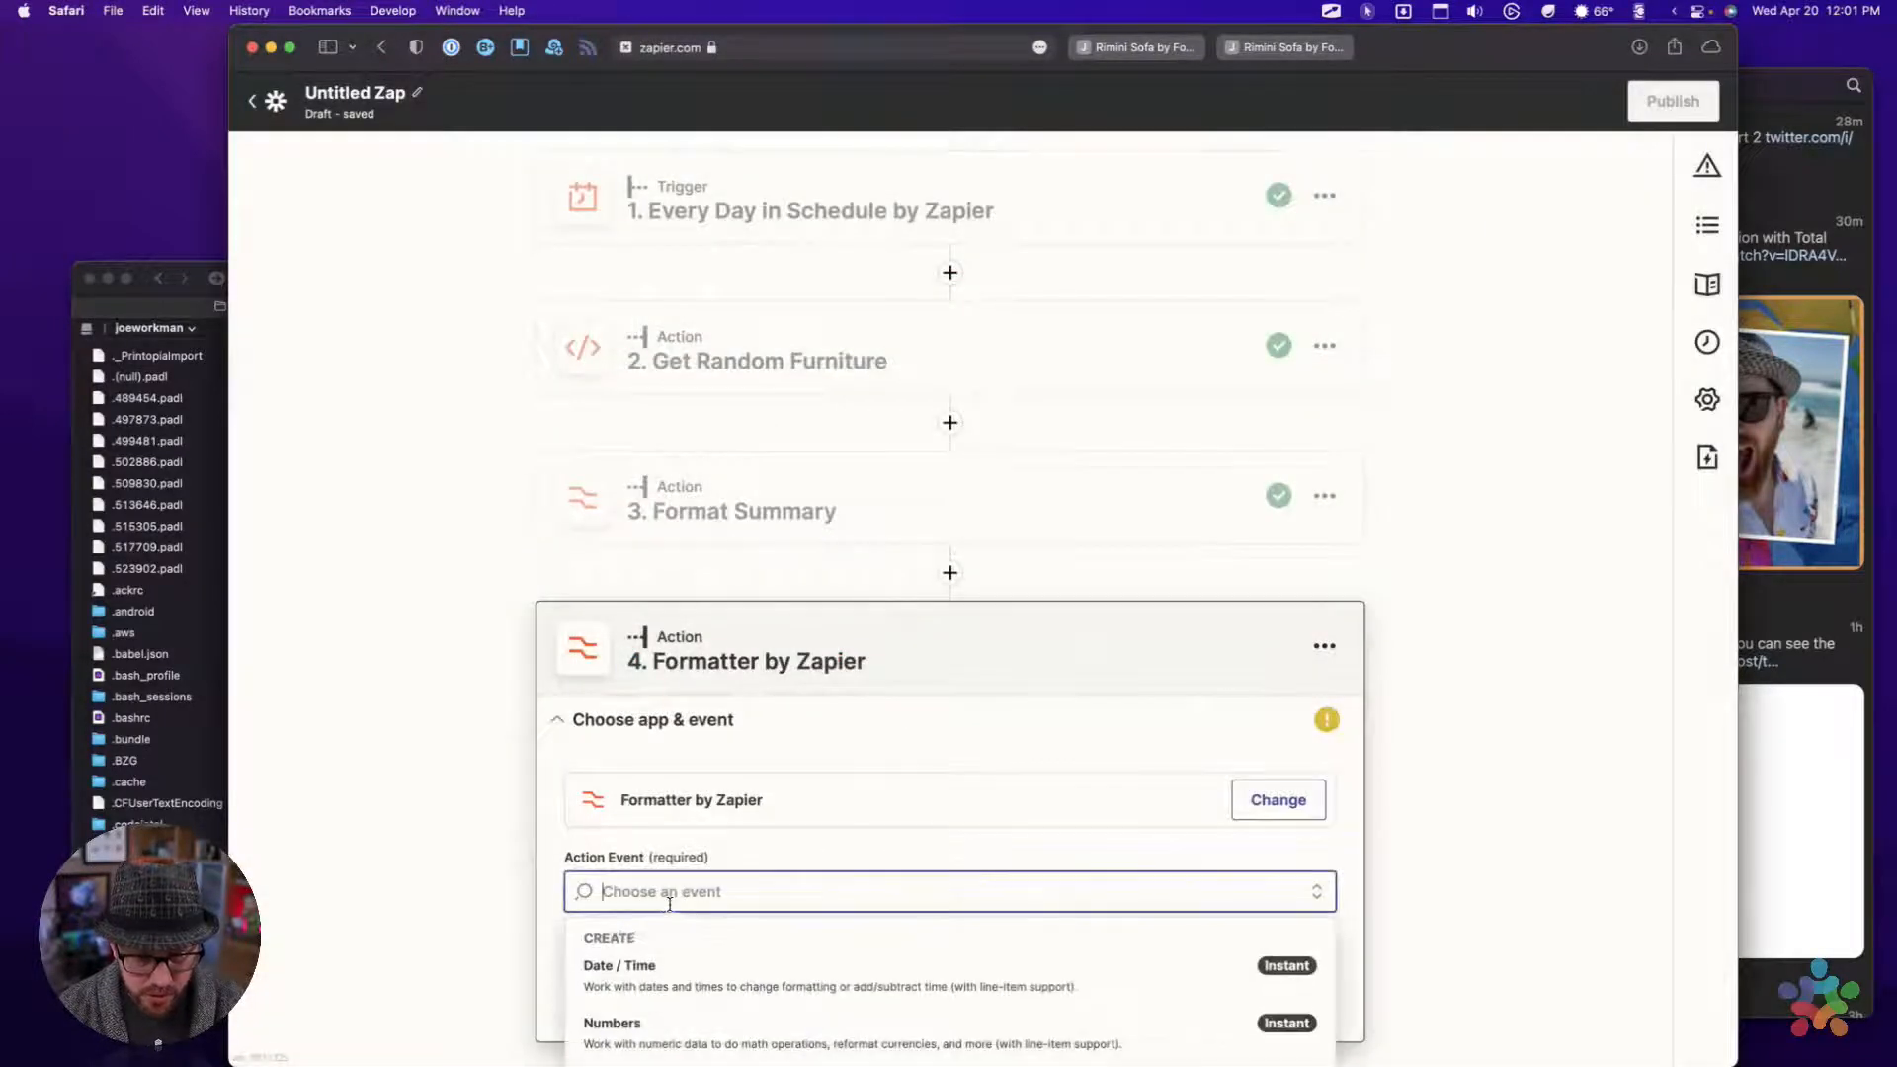
scroll(655, 979, down, 3)
click(648, 839)
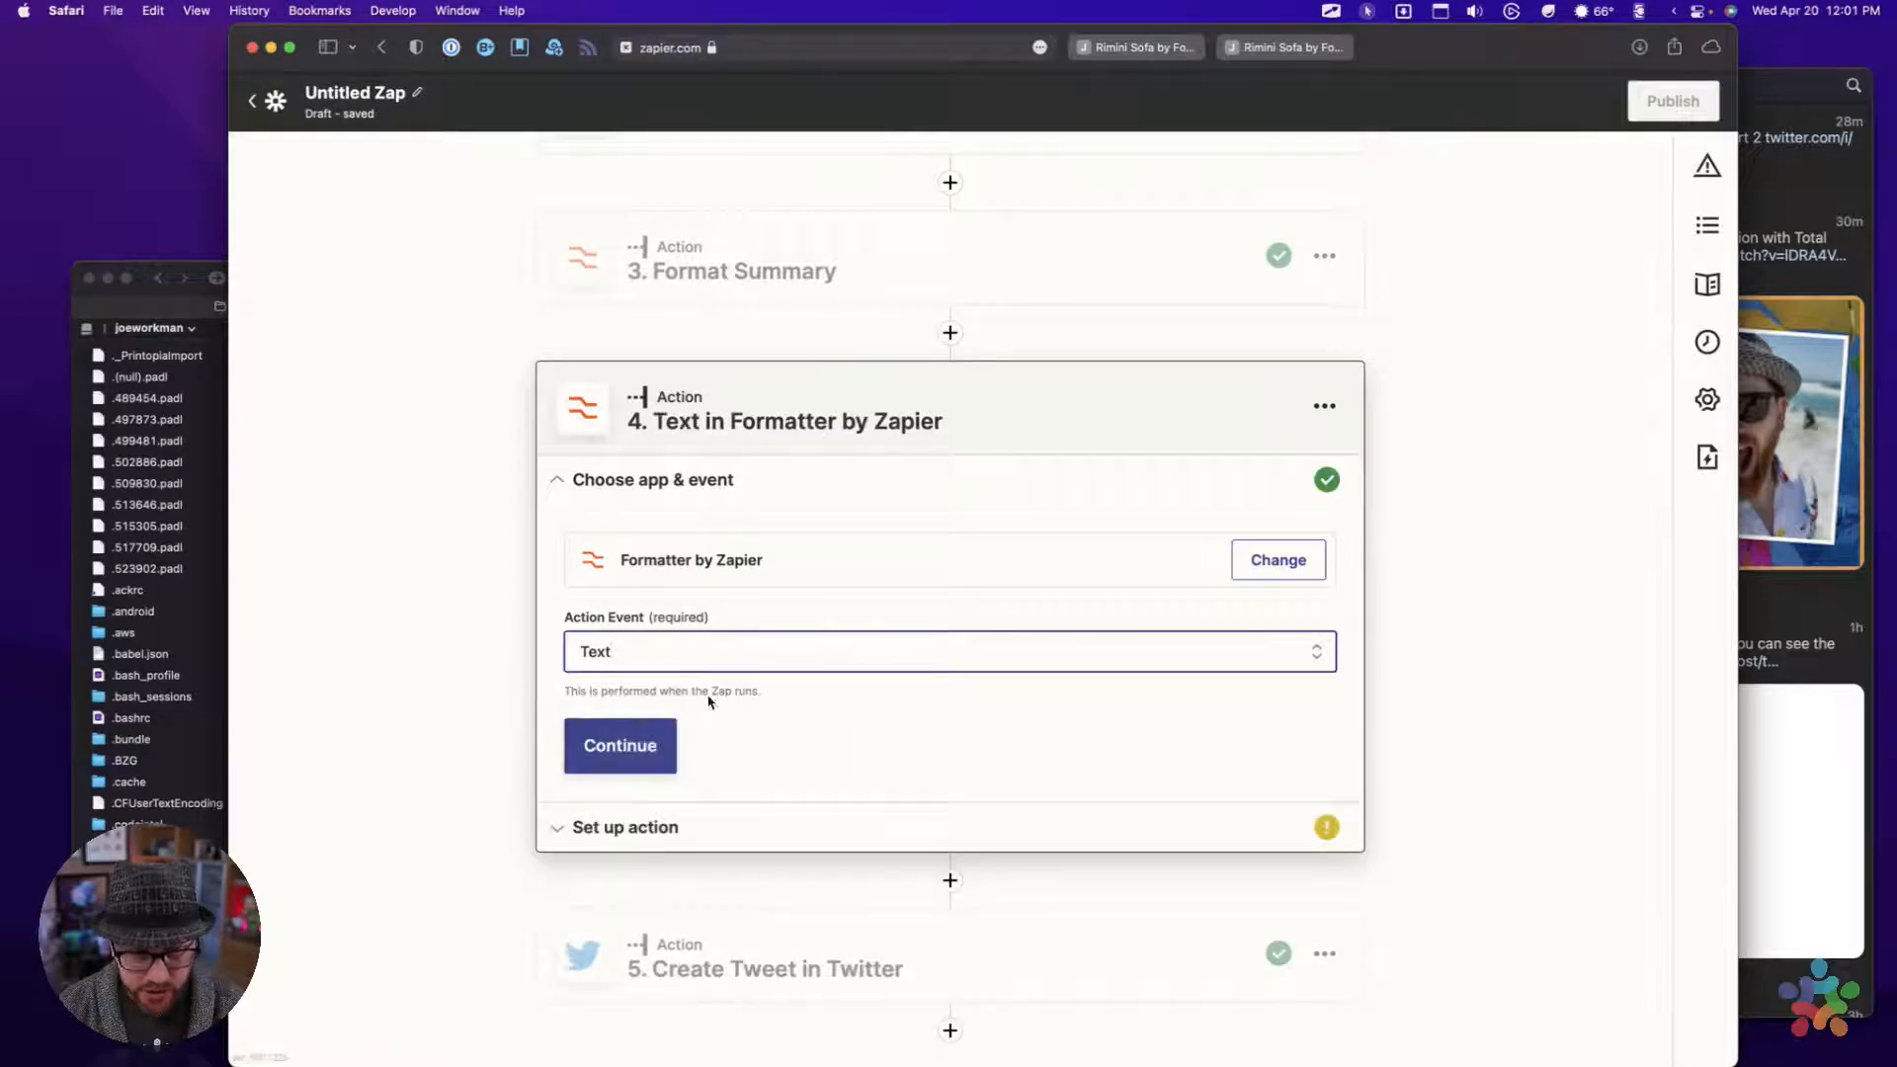
click(637, 757)
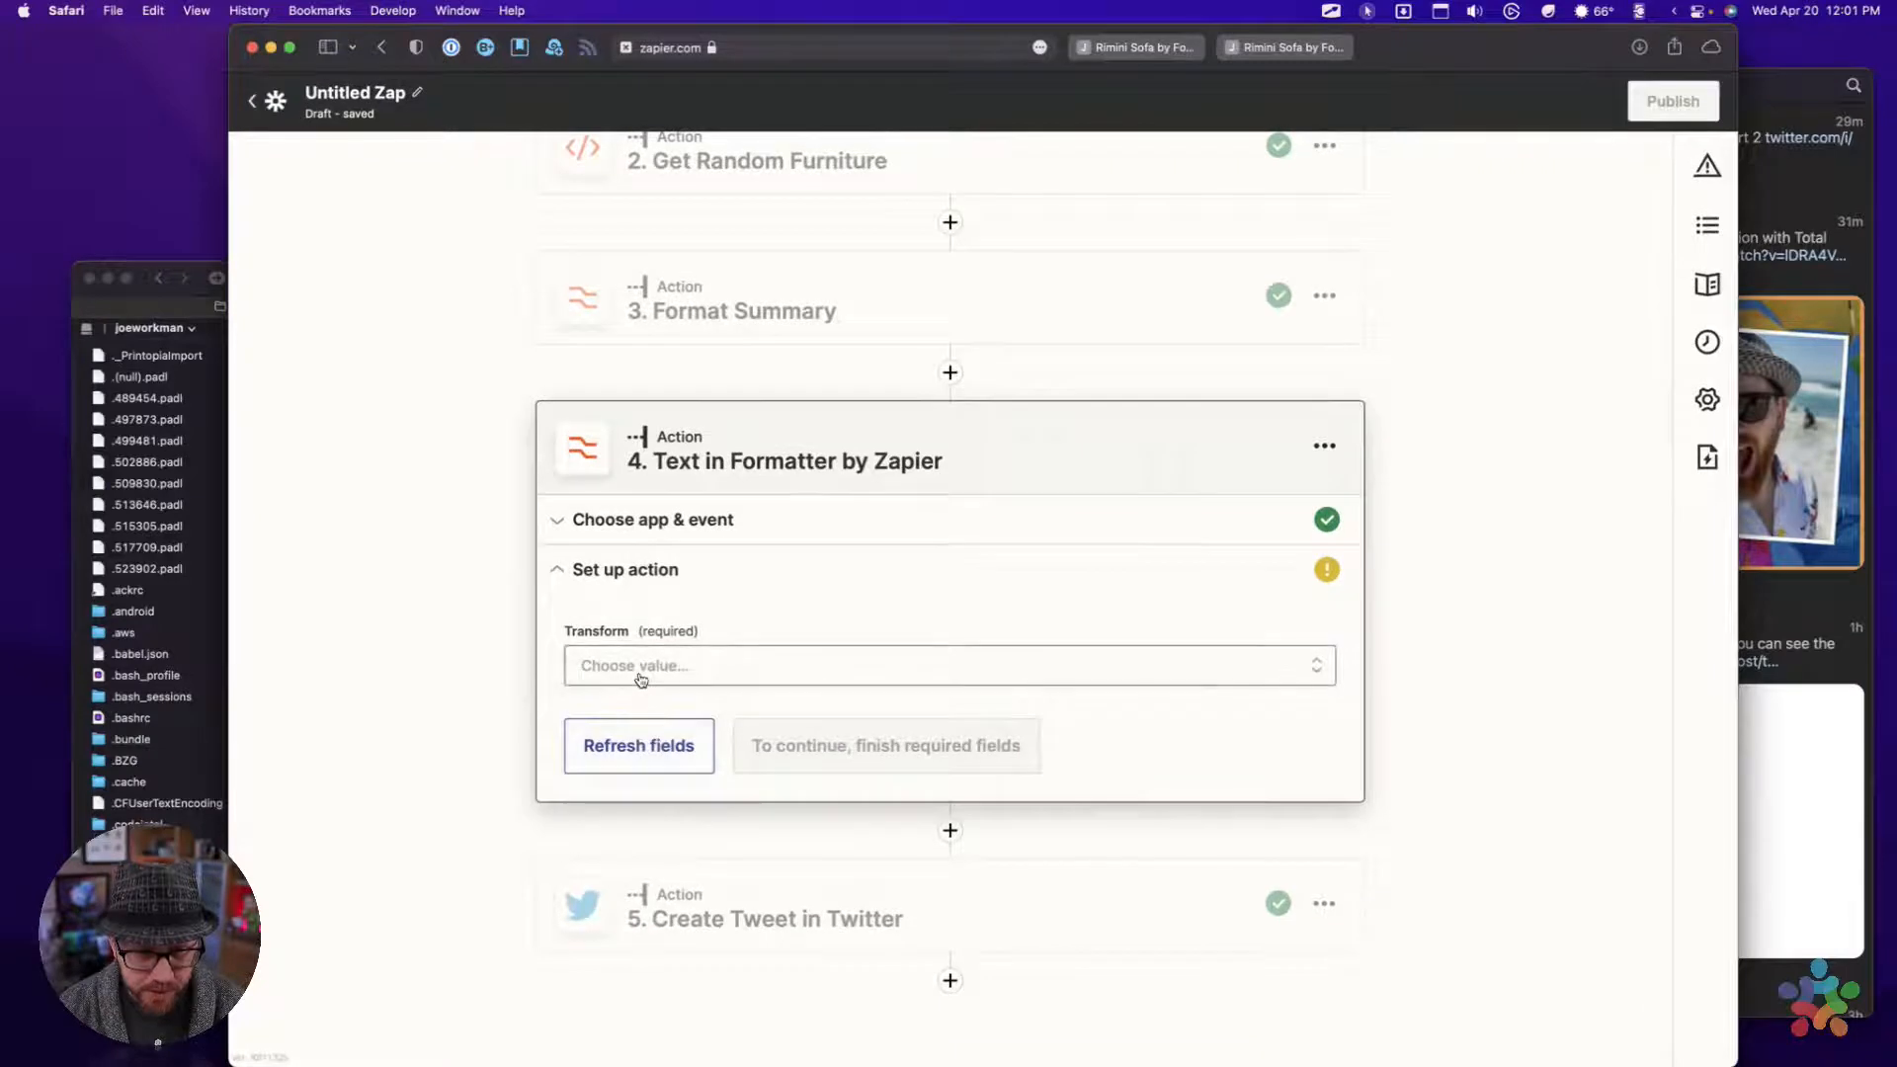
Try Length as the Formatter action's transform and review its fields
click(640, 680)
scroll(643, 691, down, 3)
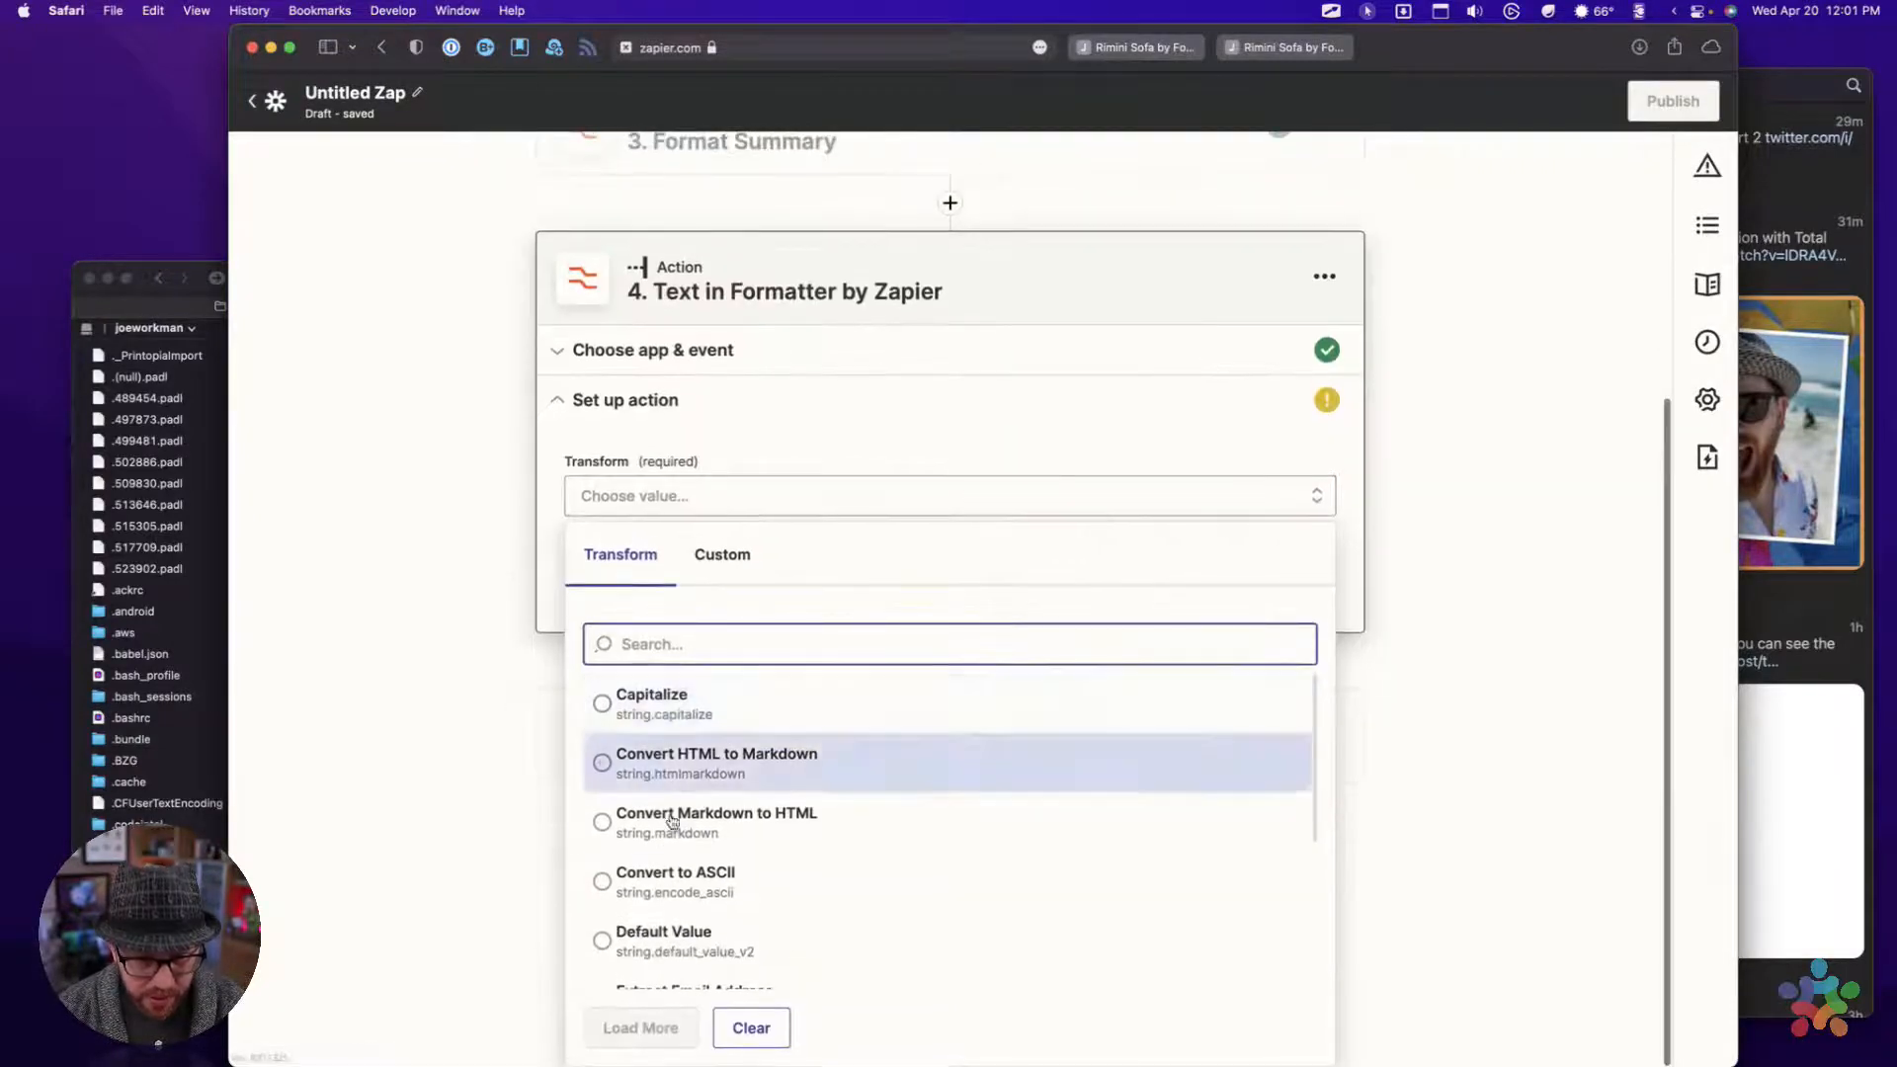
scroll(682, 828, down, 4)
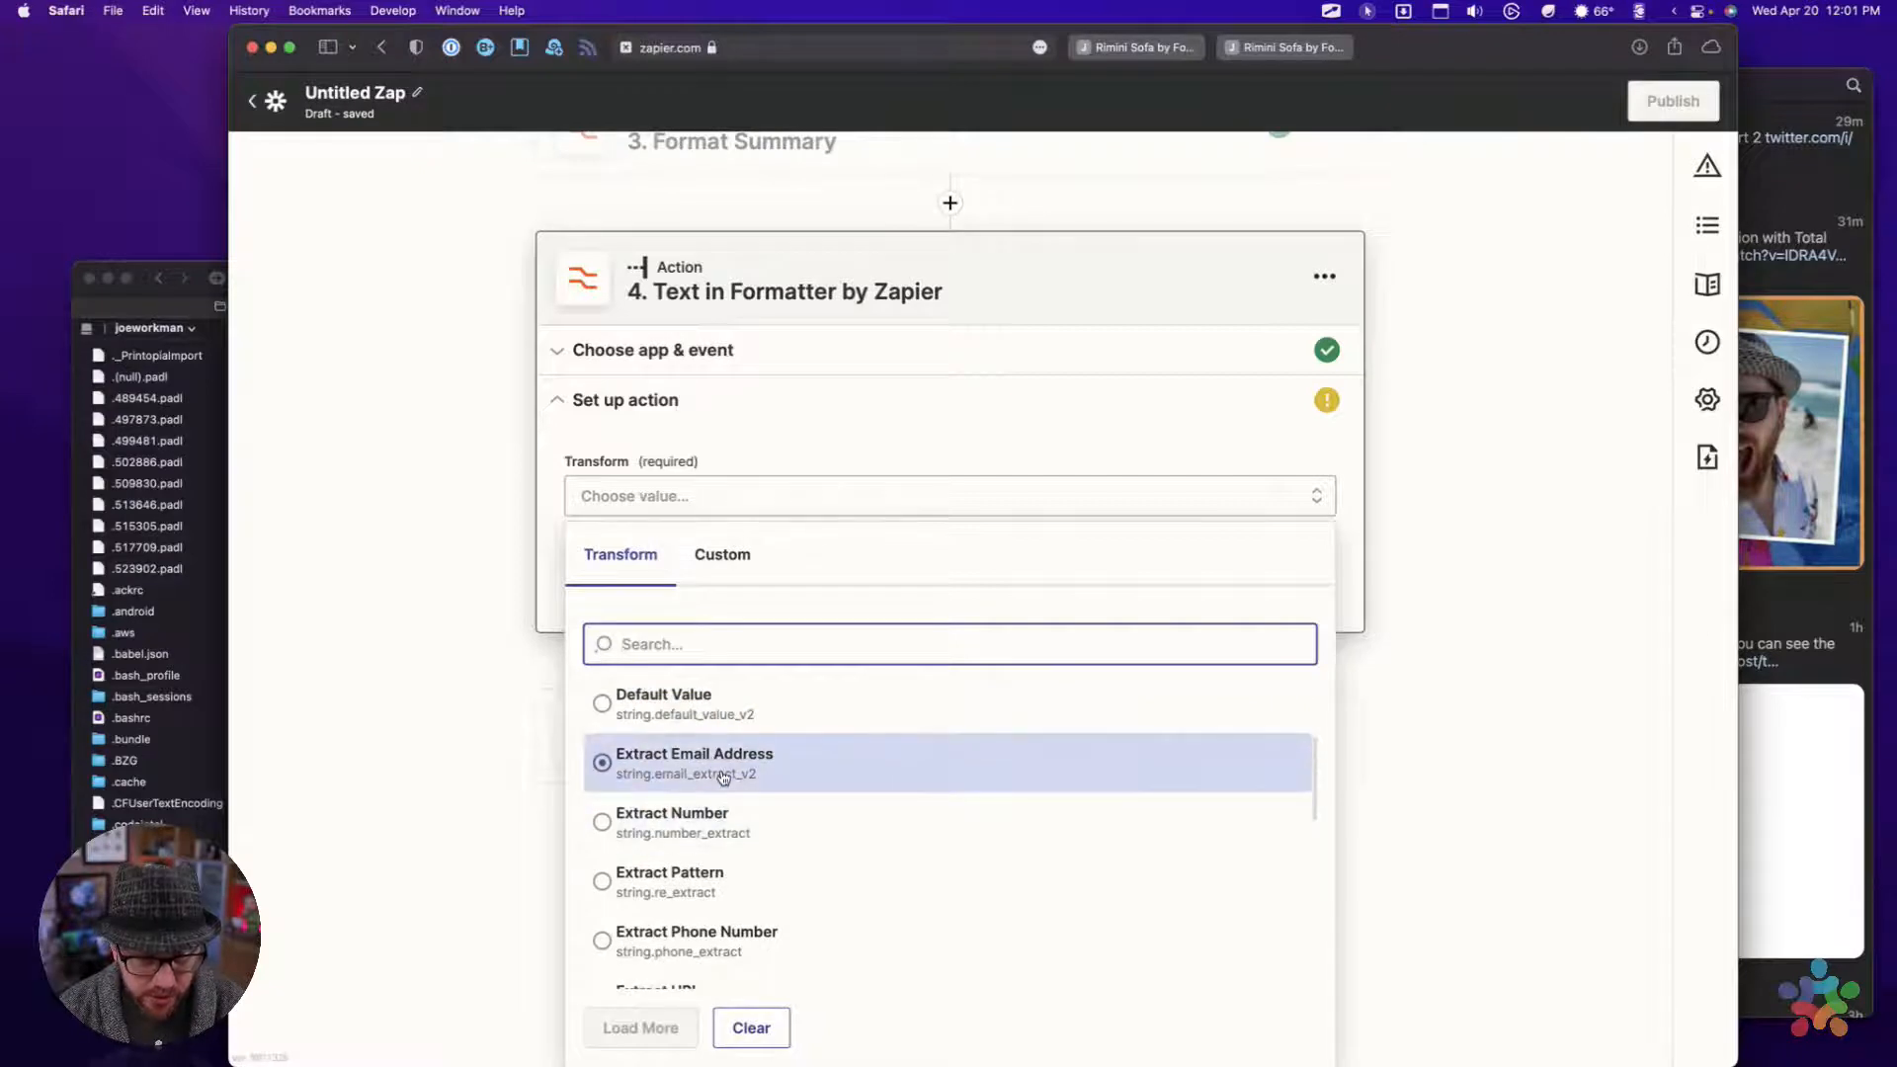
scroll(734, 831, down, 3)
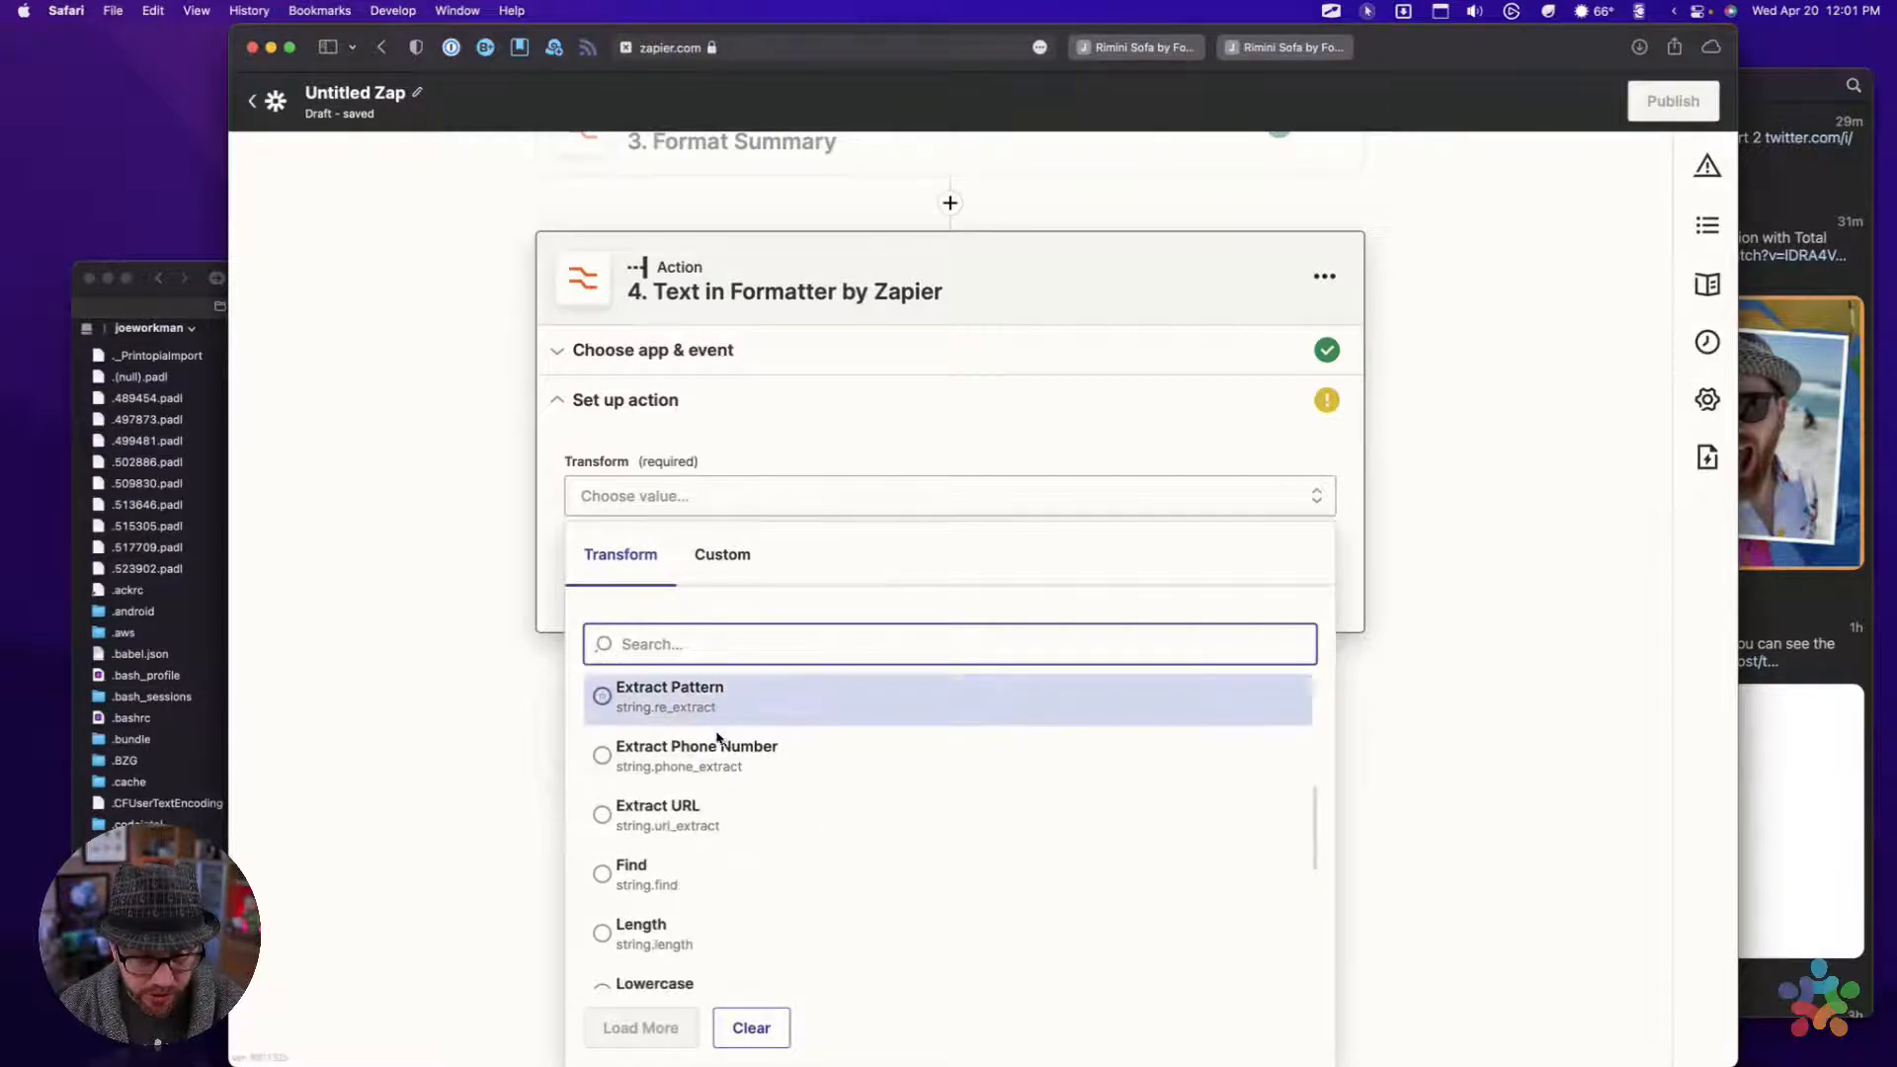
scroll(717, 842, down, 1)
scroll(716, 848, down, 2)
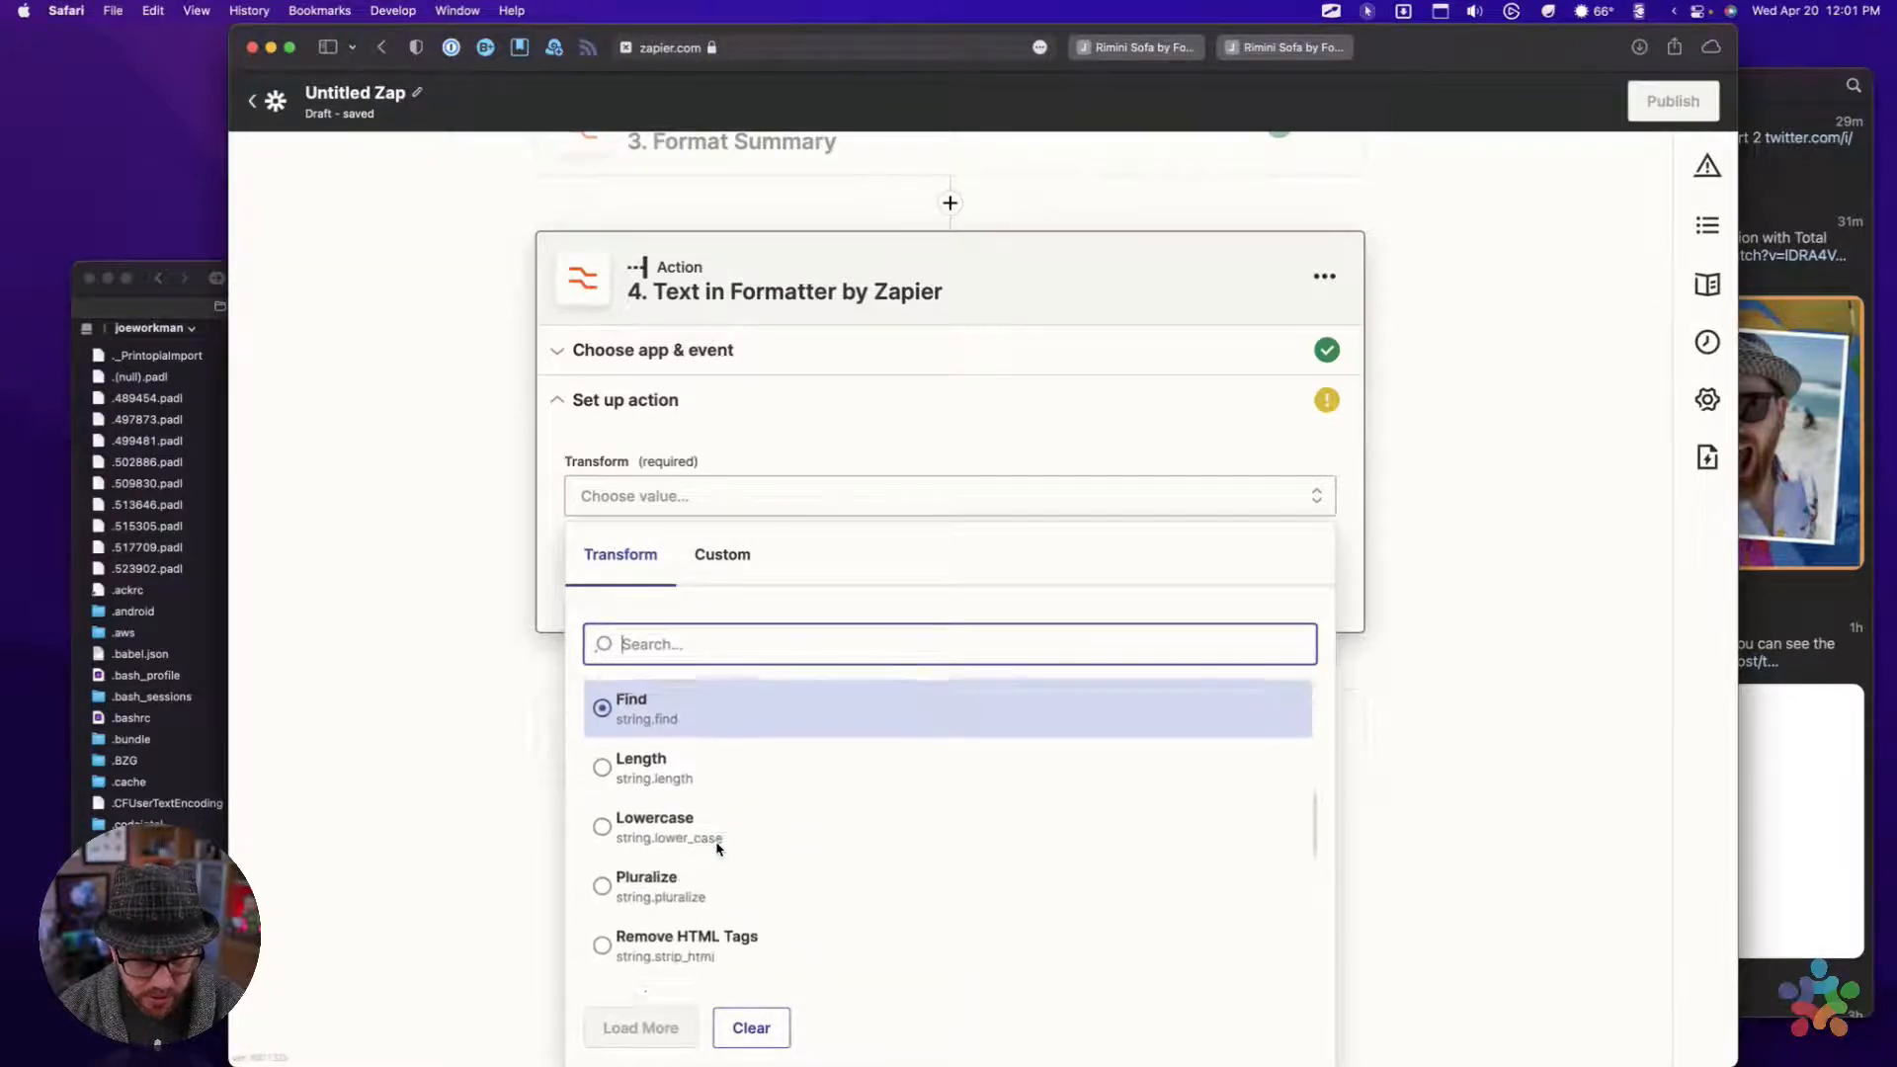
click(689, 773)
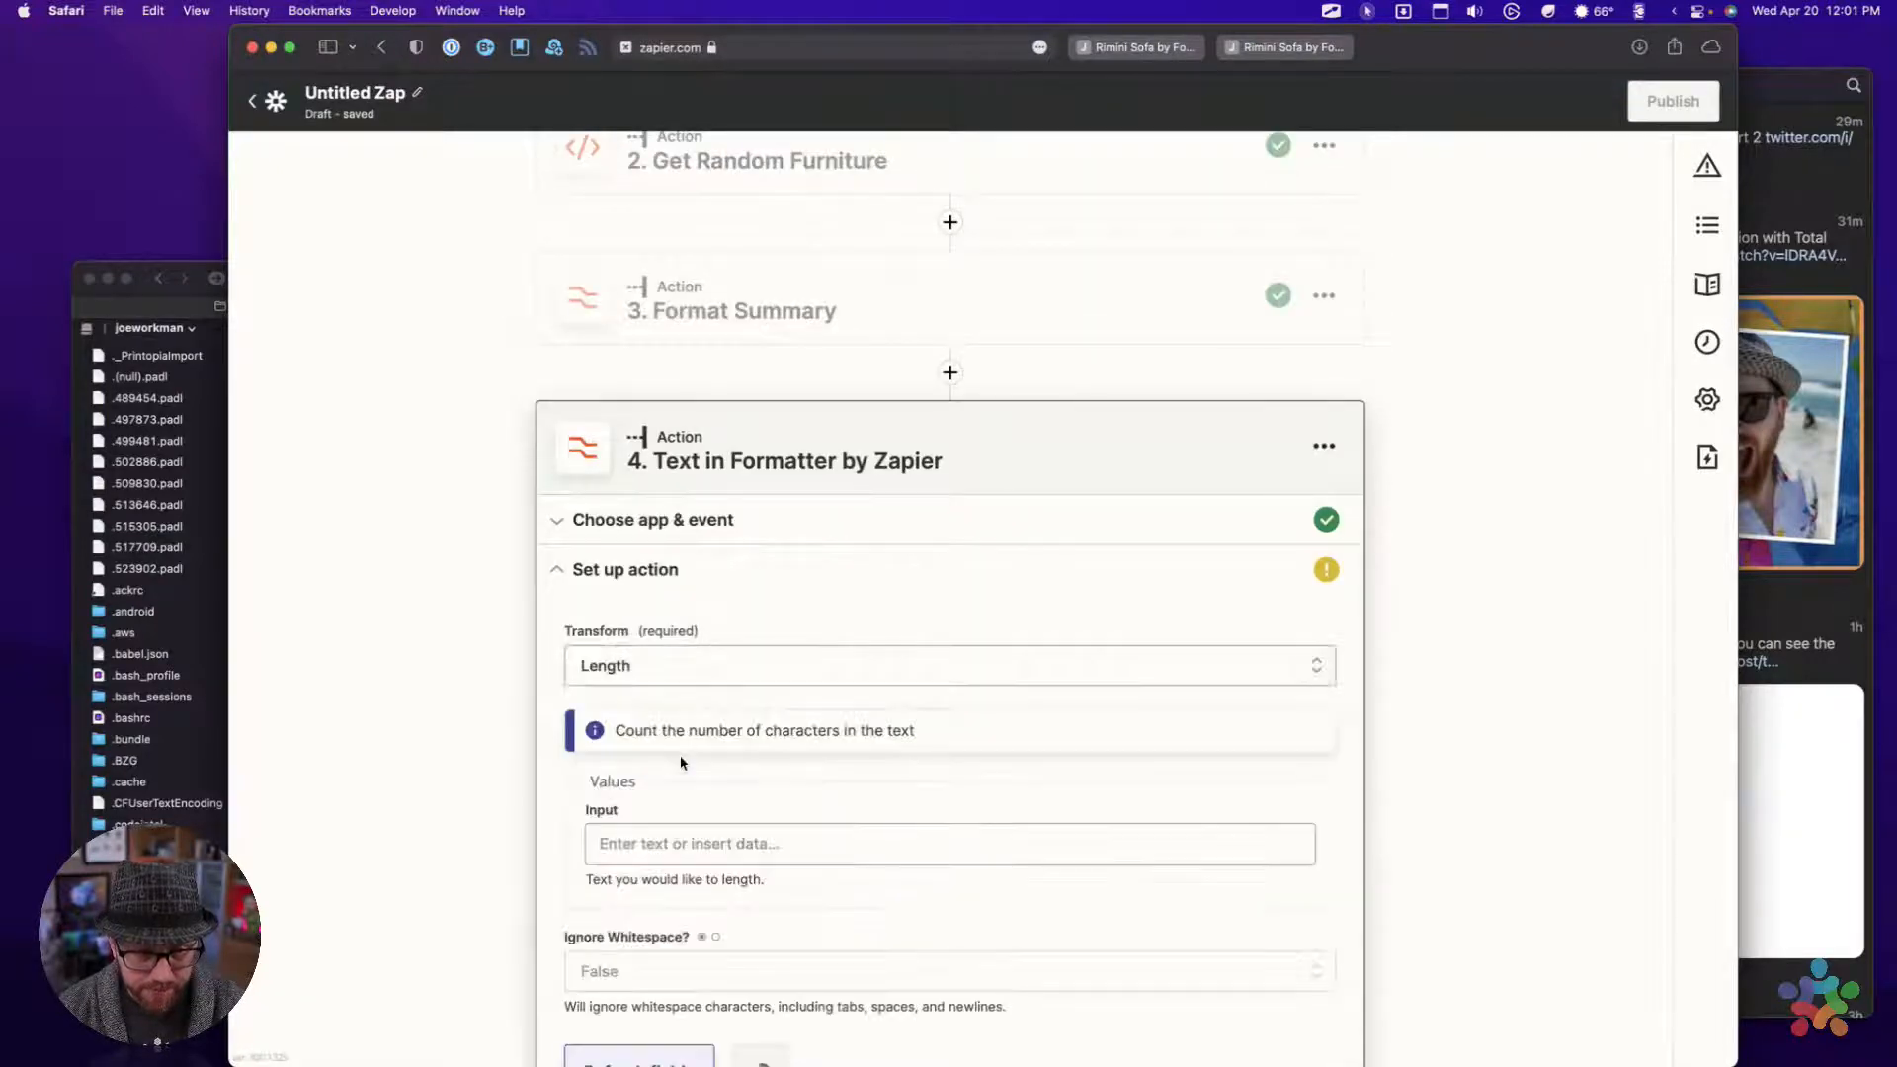
scroll(681, 763, down, 1)
scroll(681, 763, down, 3)
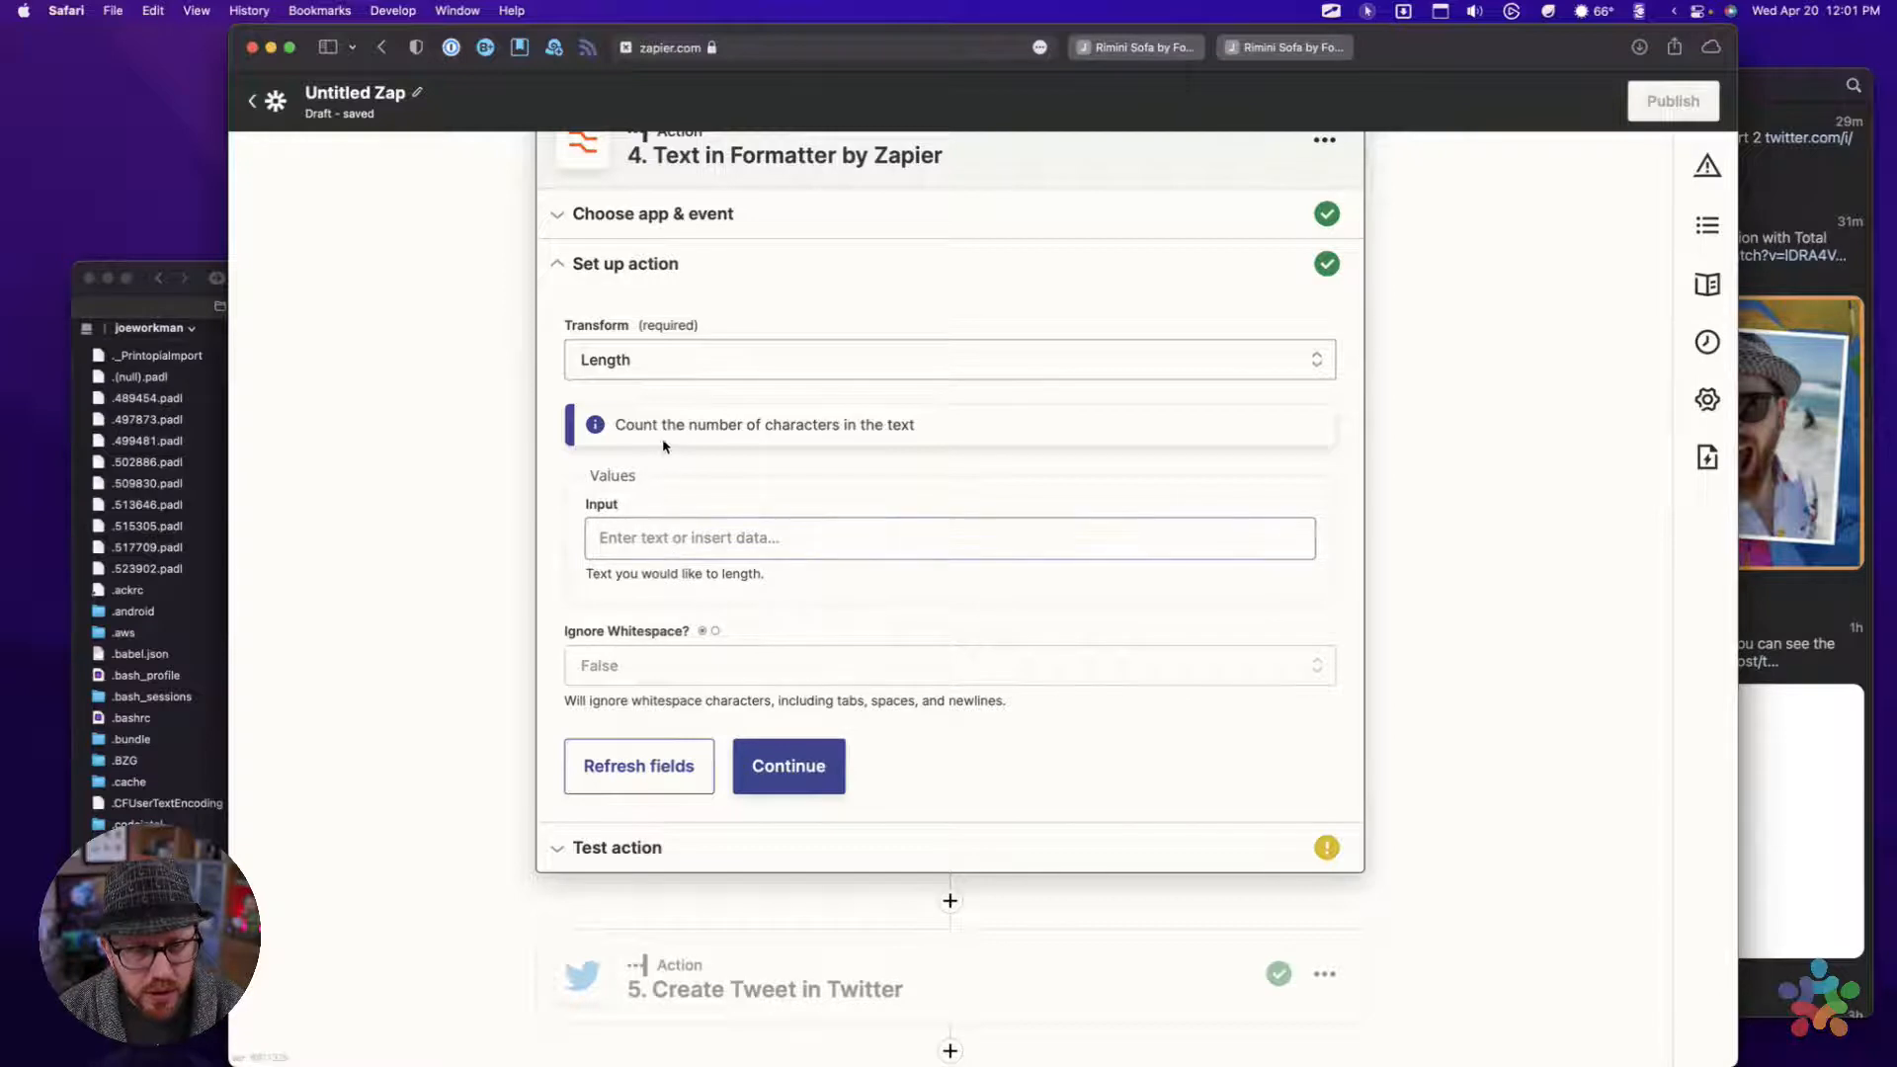
click(737, 357)
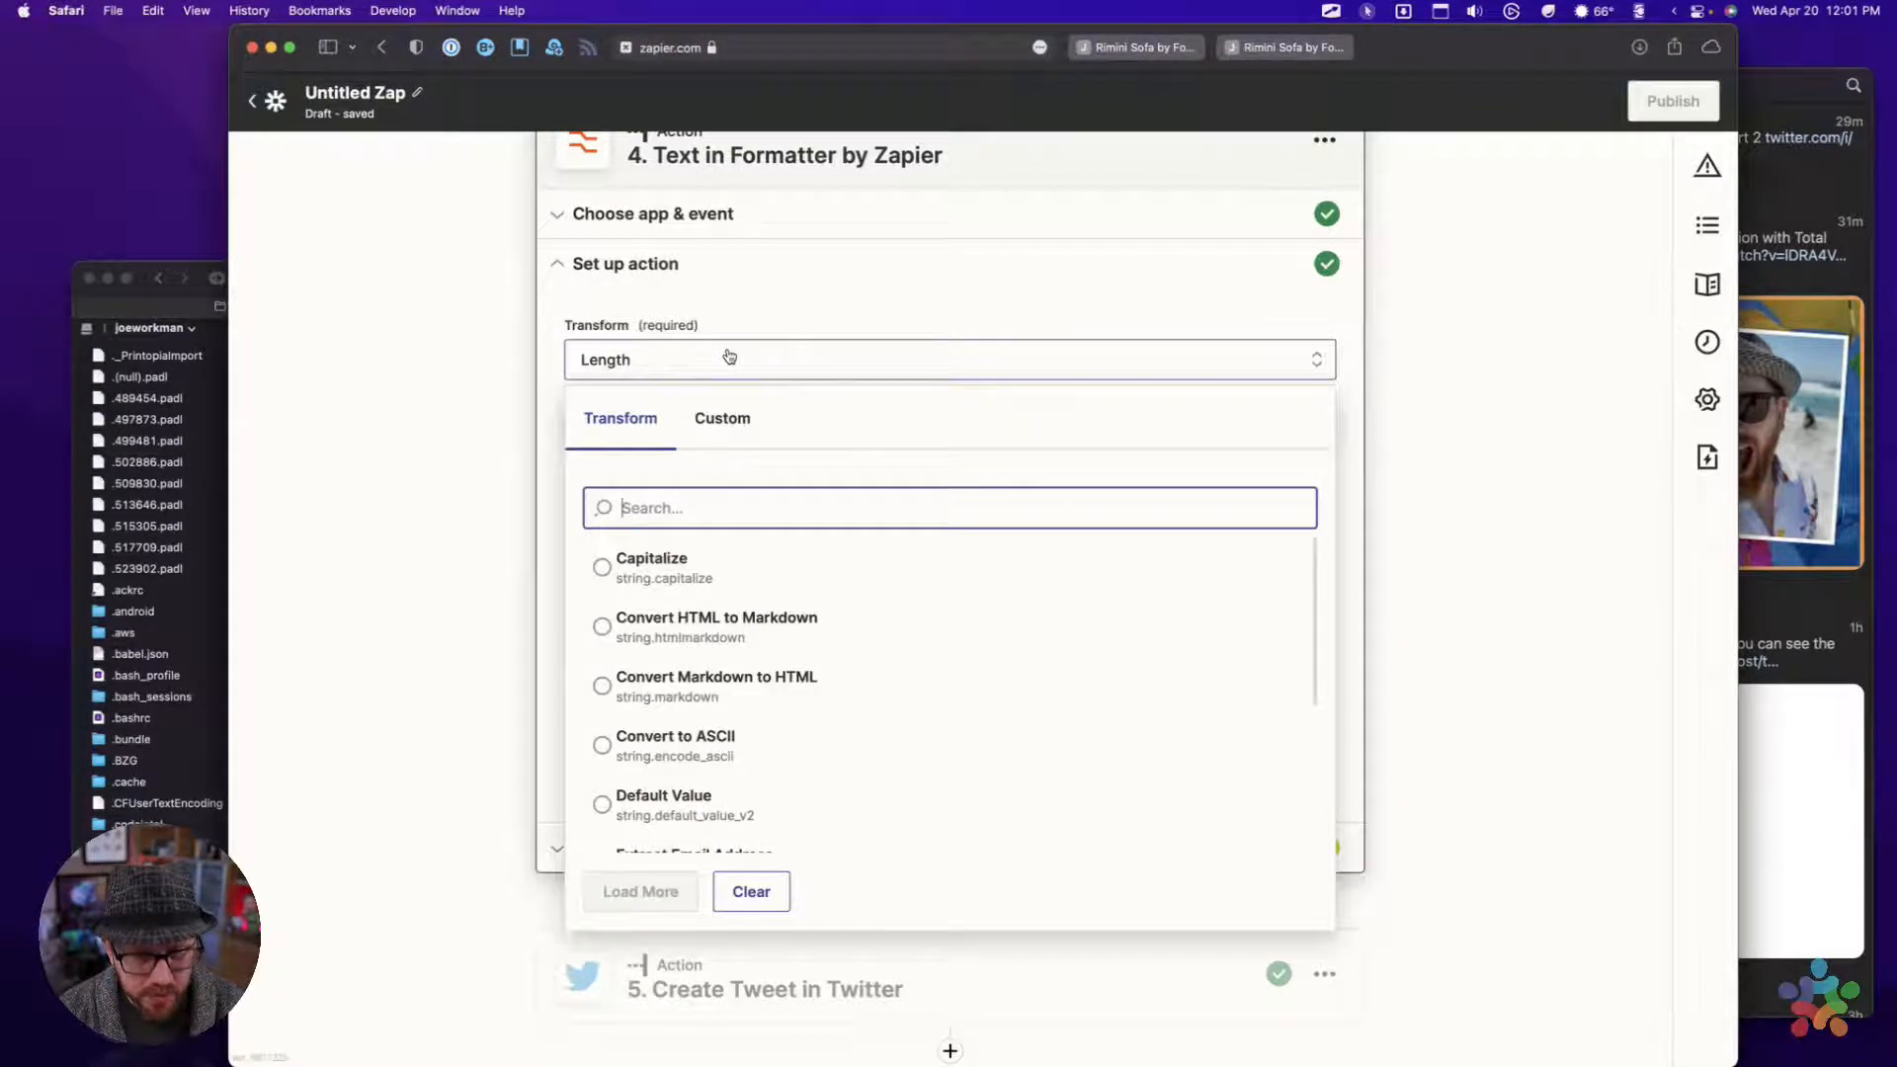
click(745, 292)
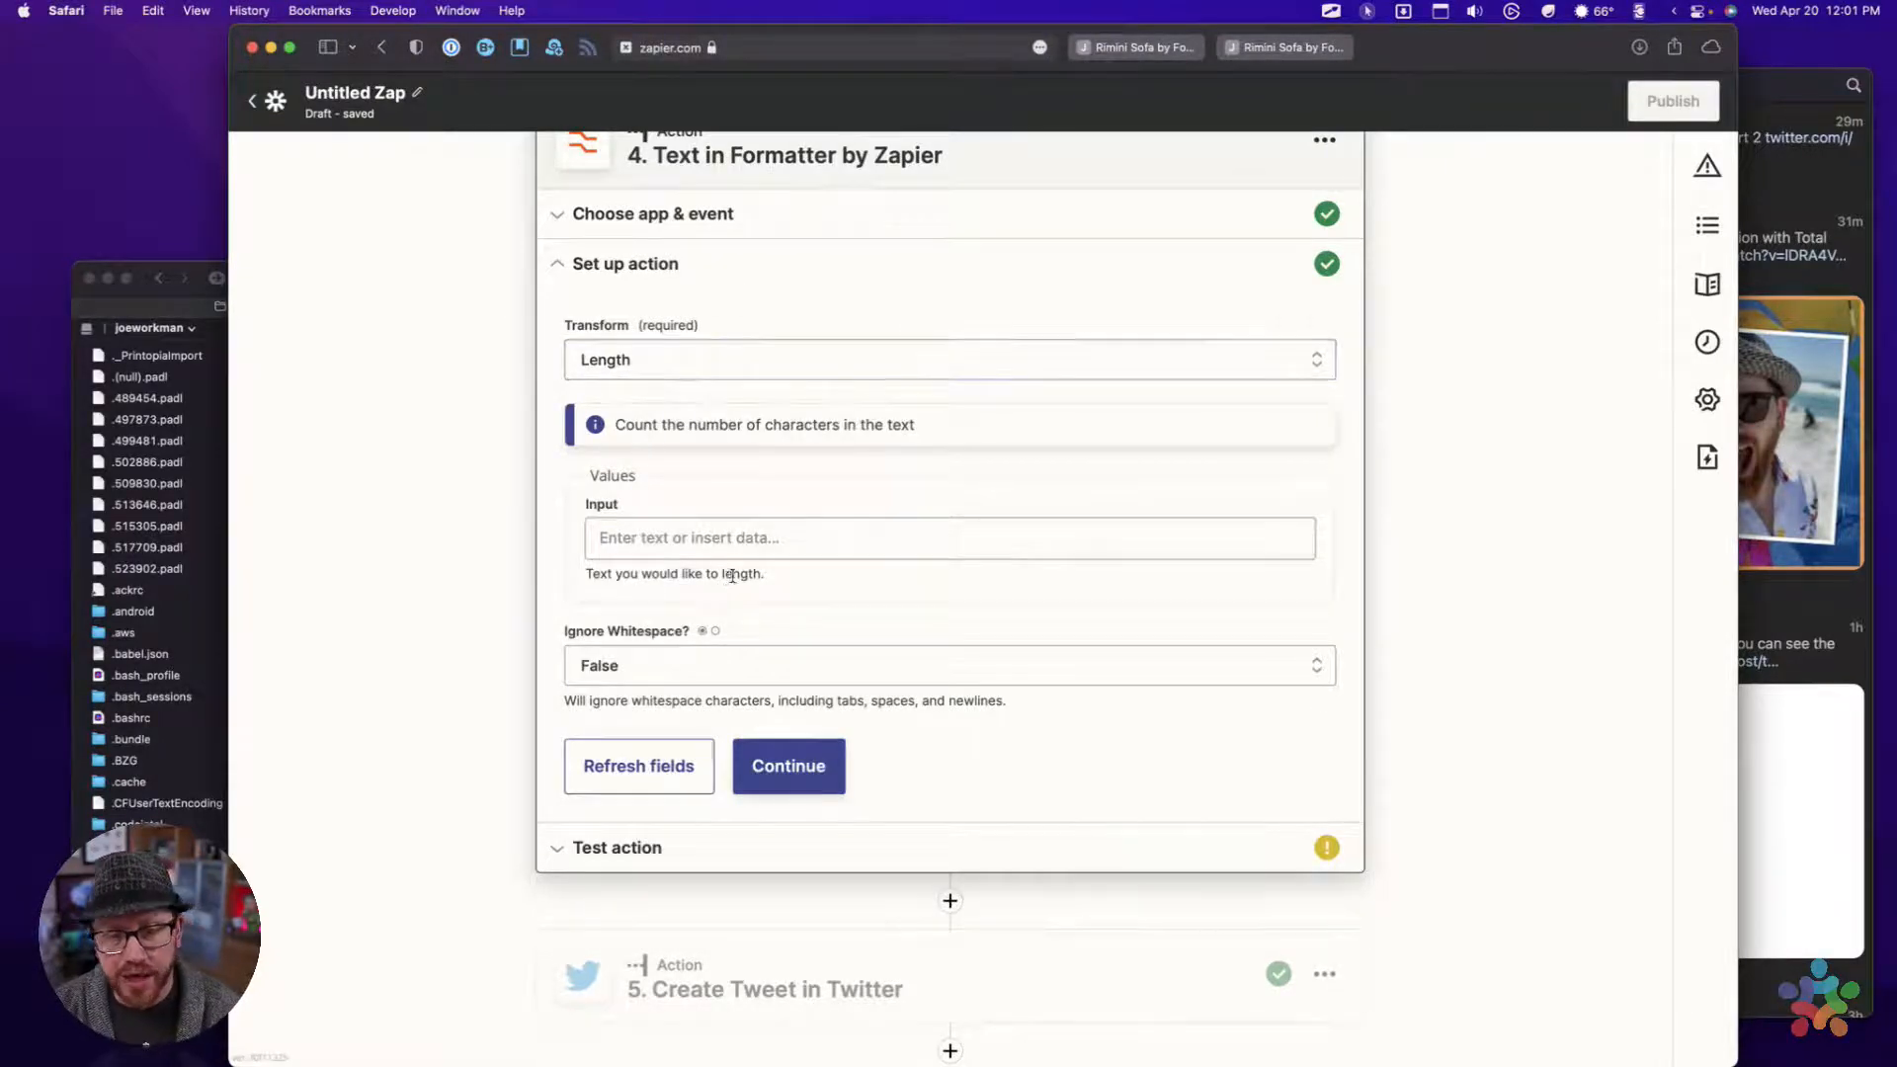
Set the fourth action's transform to Truncate
scroll(790, 879, down, 1)
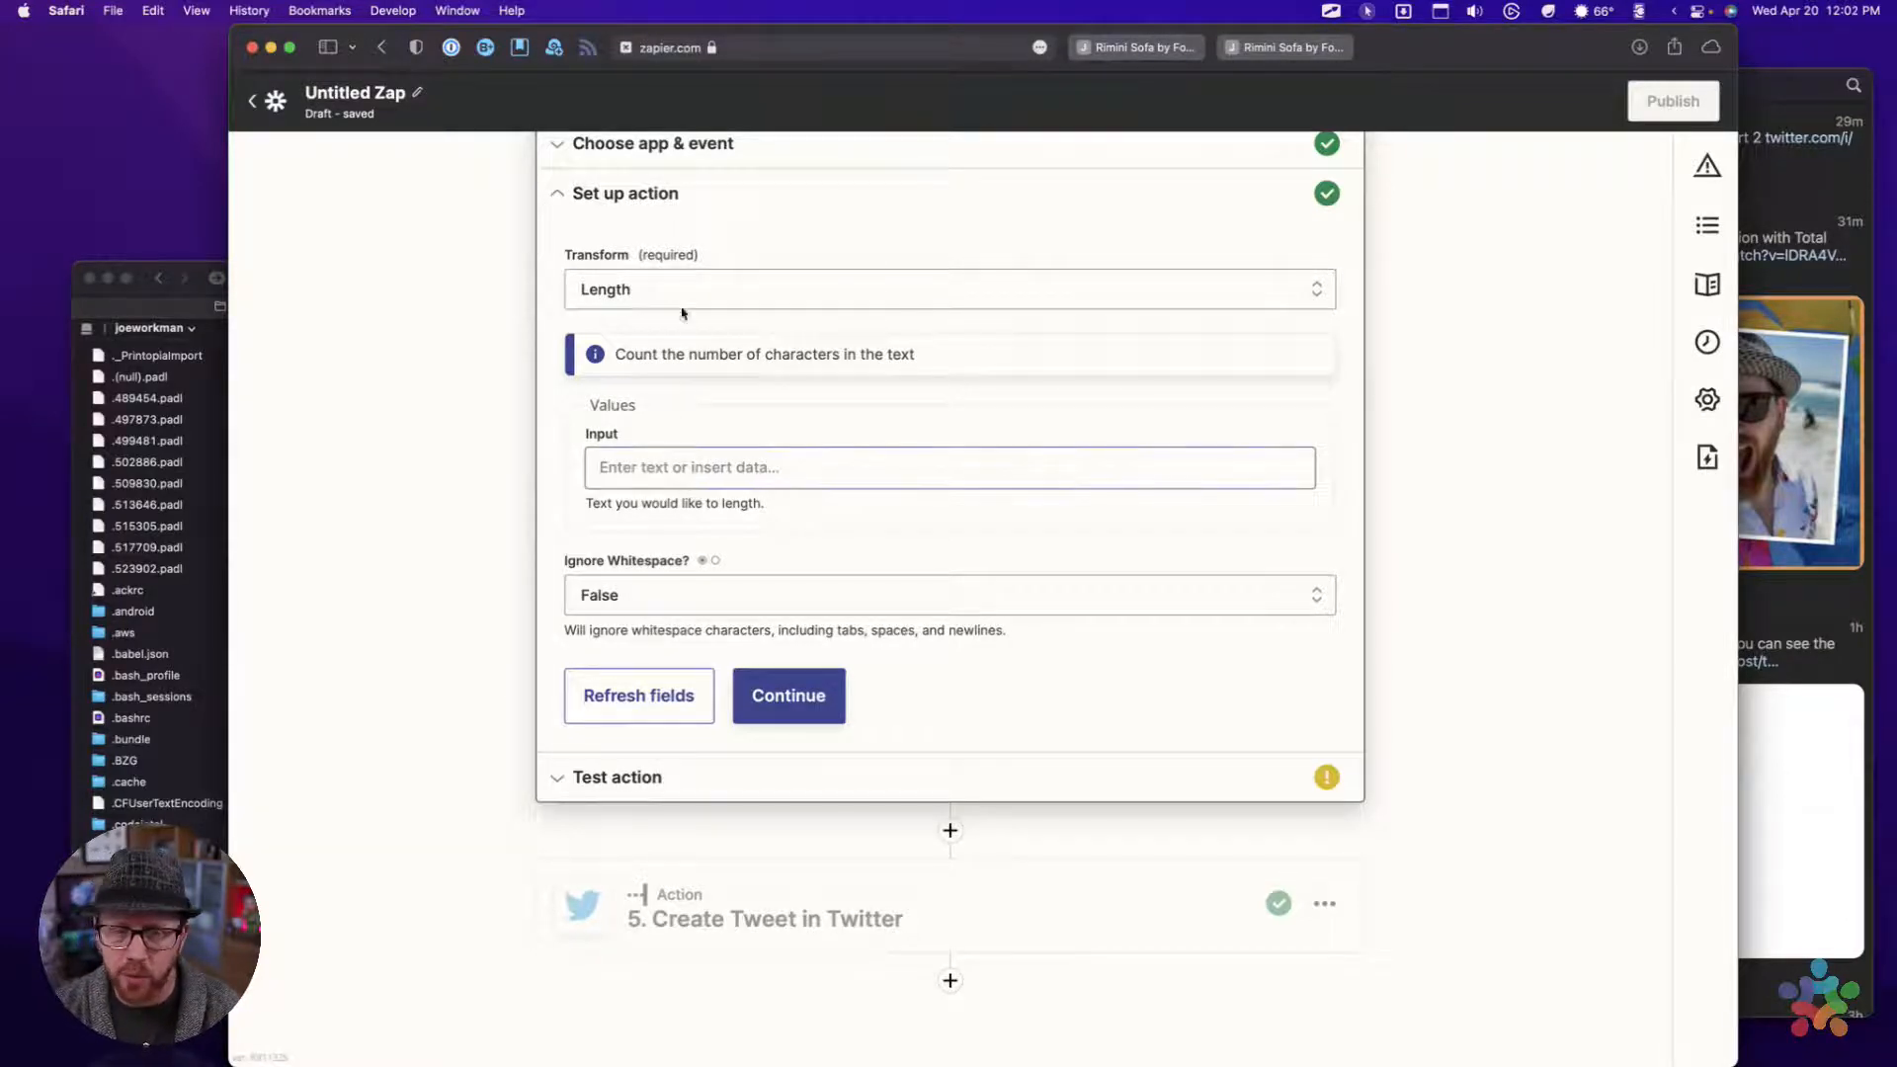
click(648, 290)
scroll(691, 720, down, 3)
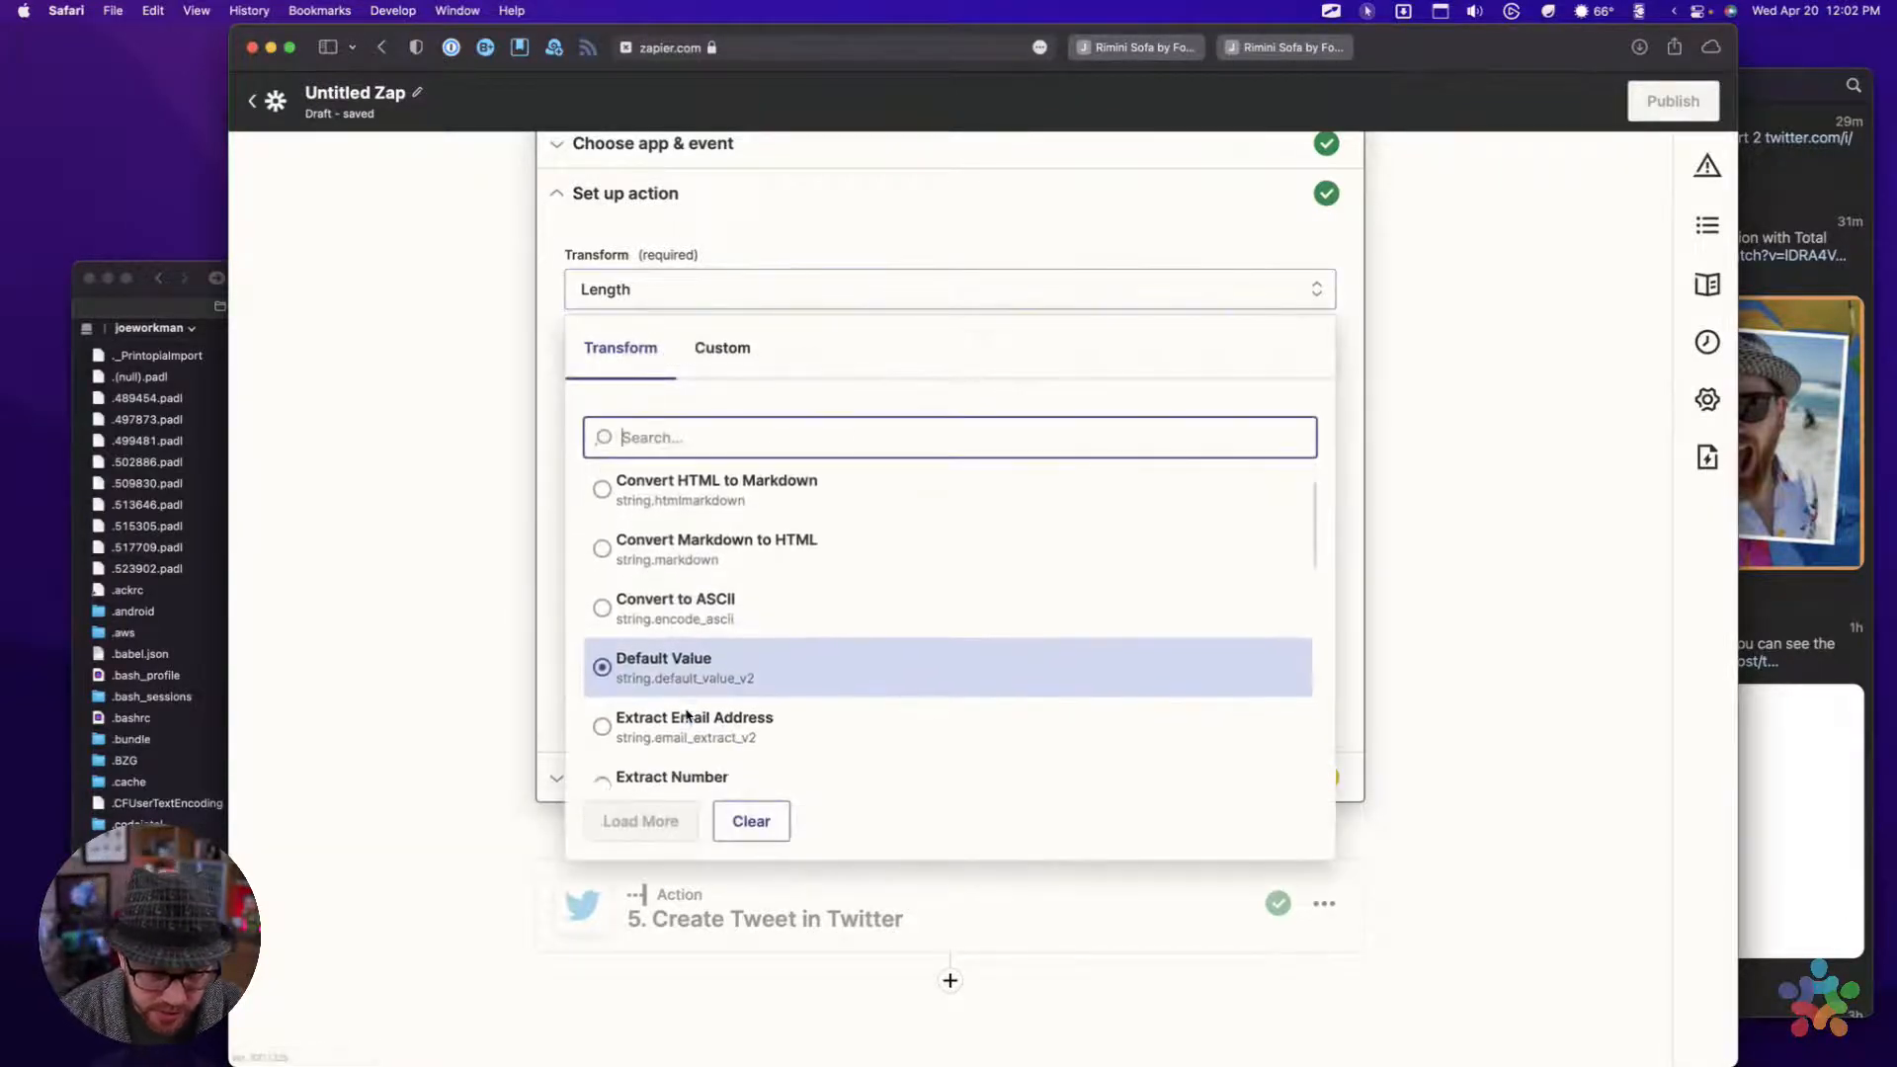
scroll(689, 715, down, 5)
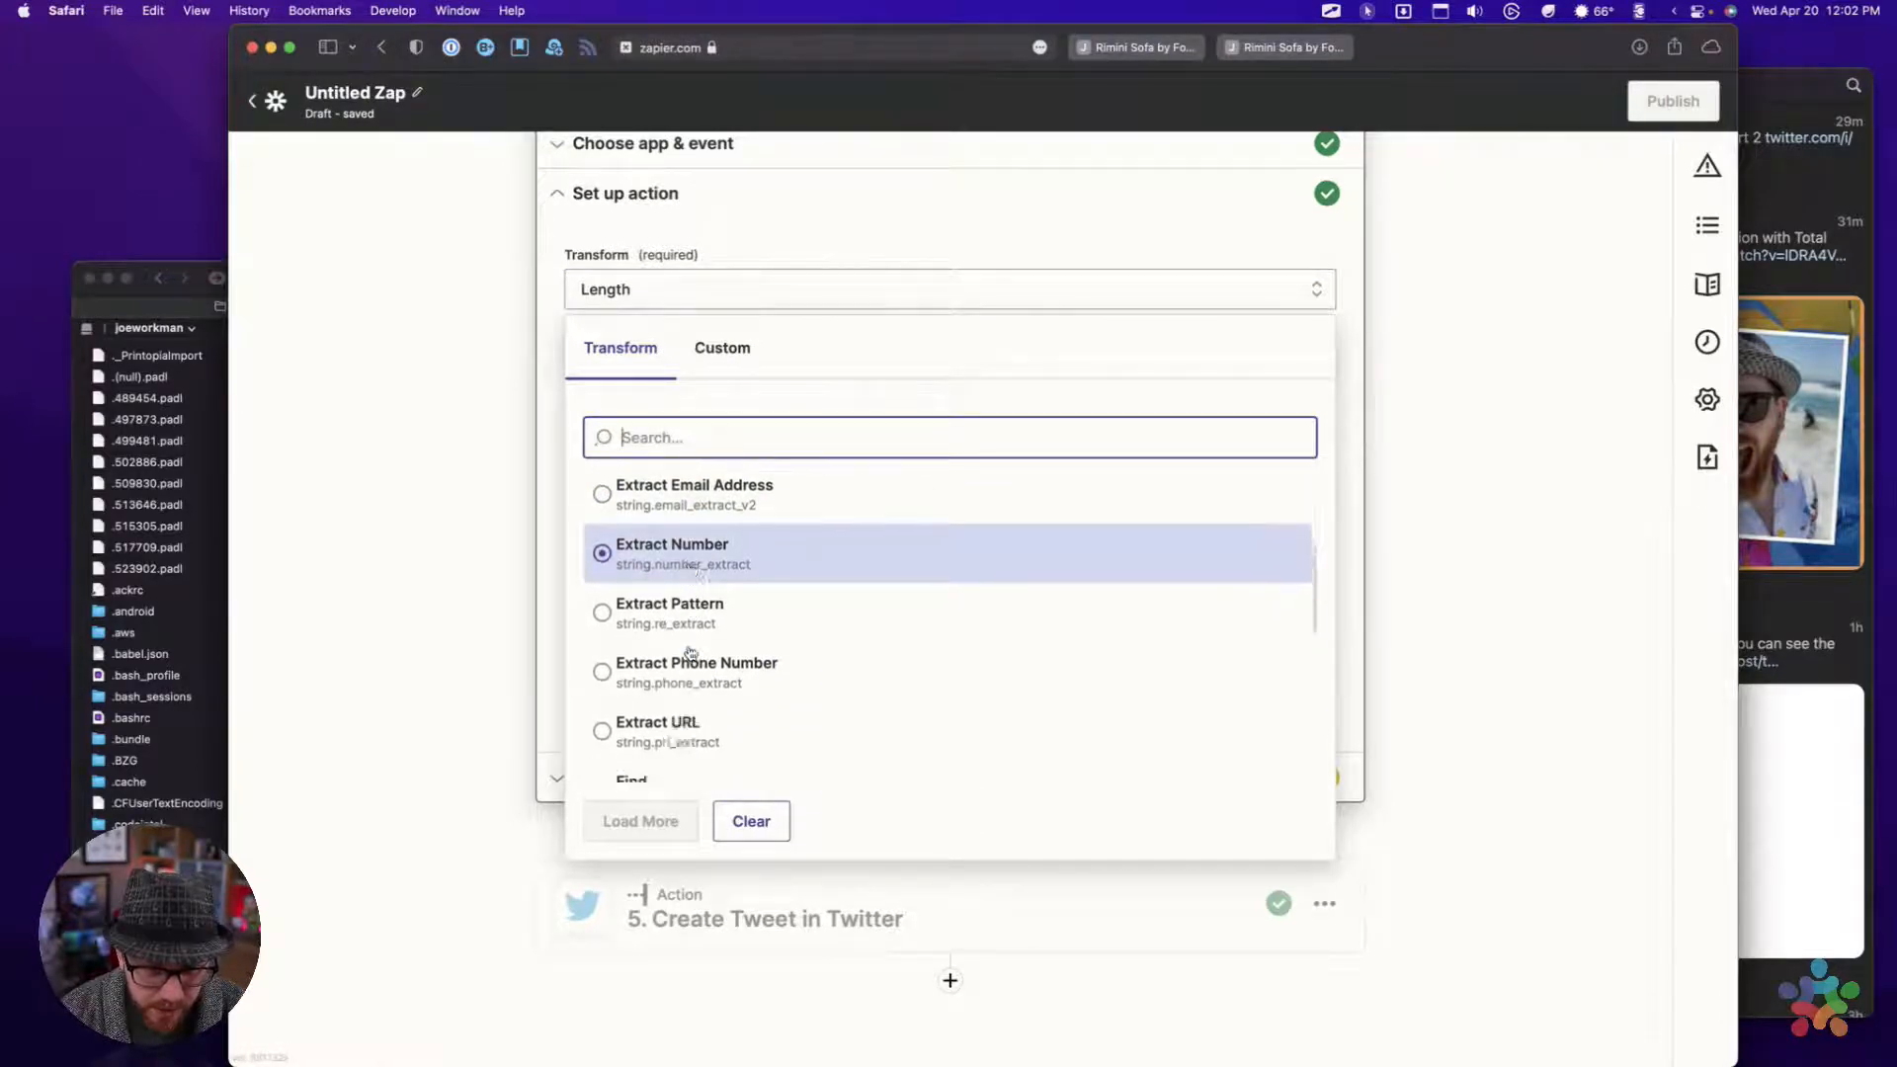
scroll(691, 653, down, 3)
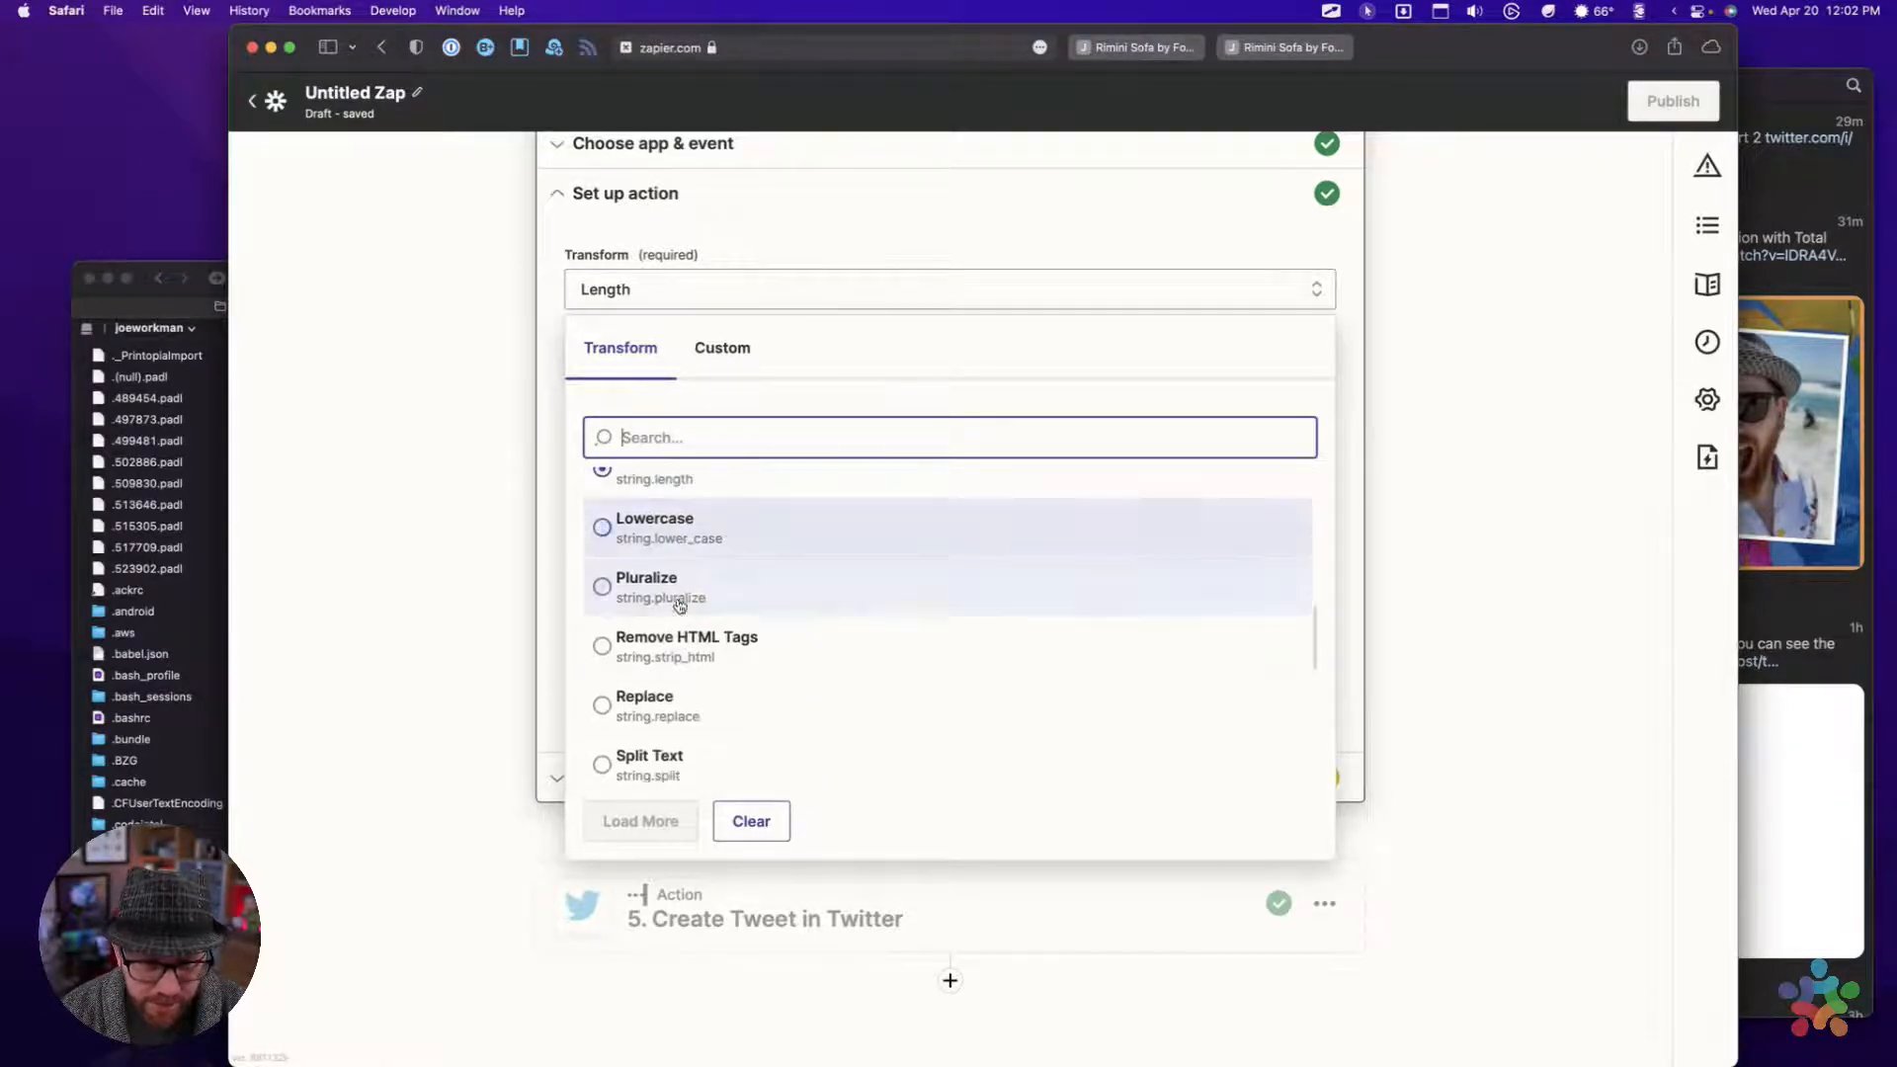
scroll(674, 621, down, 3)
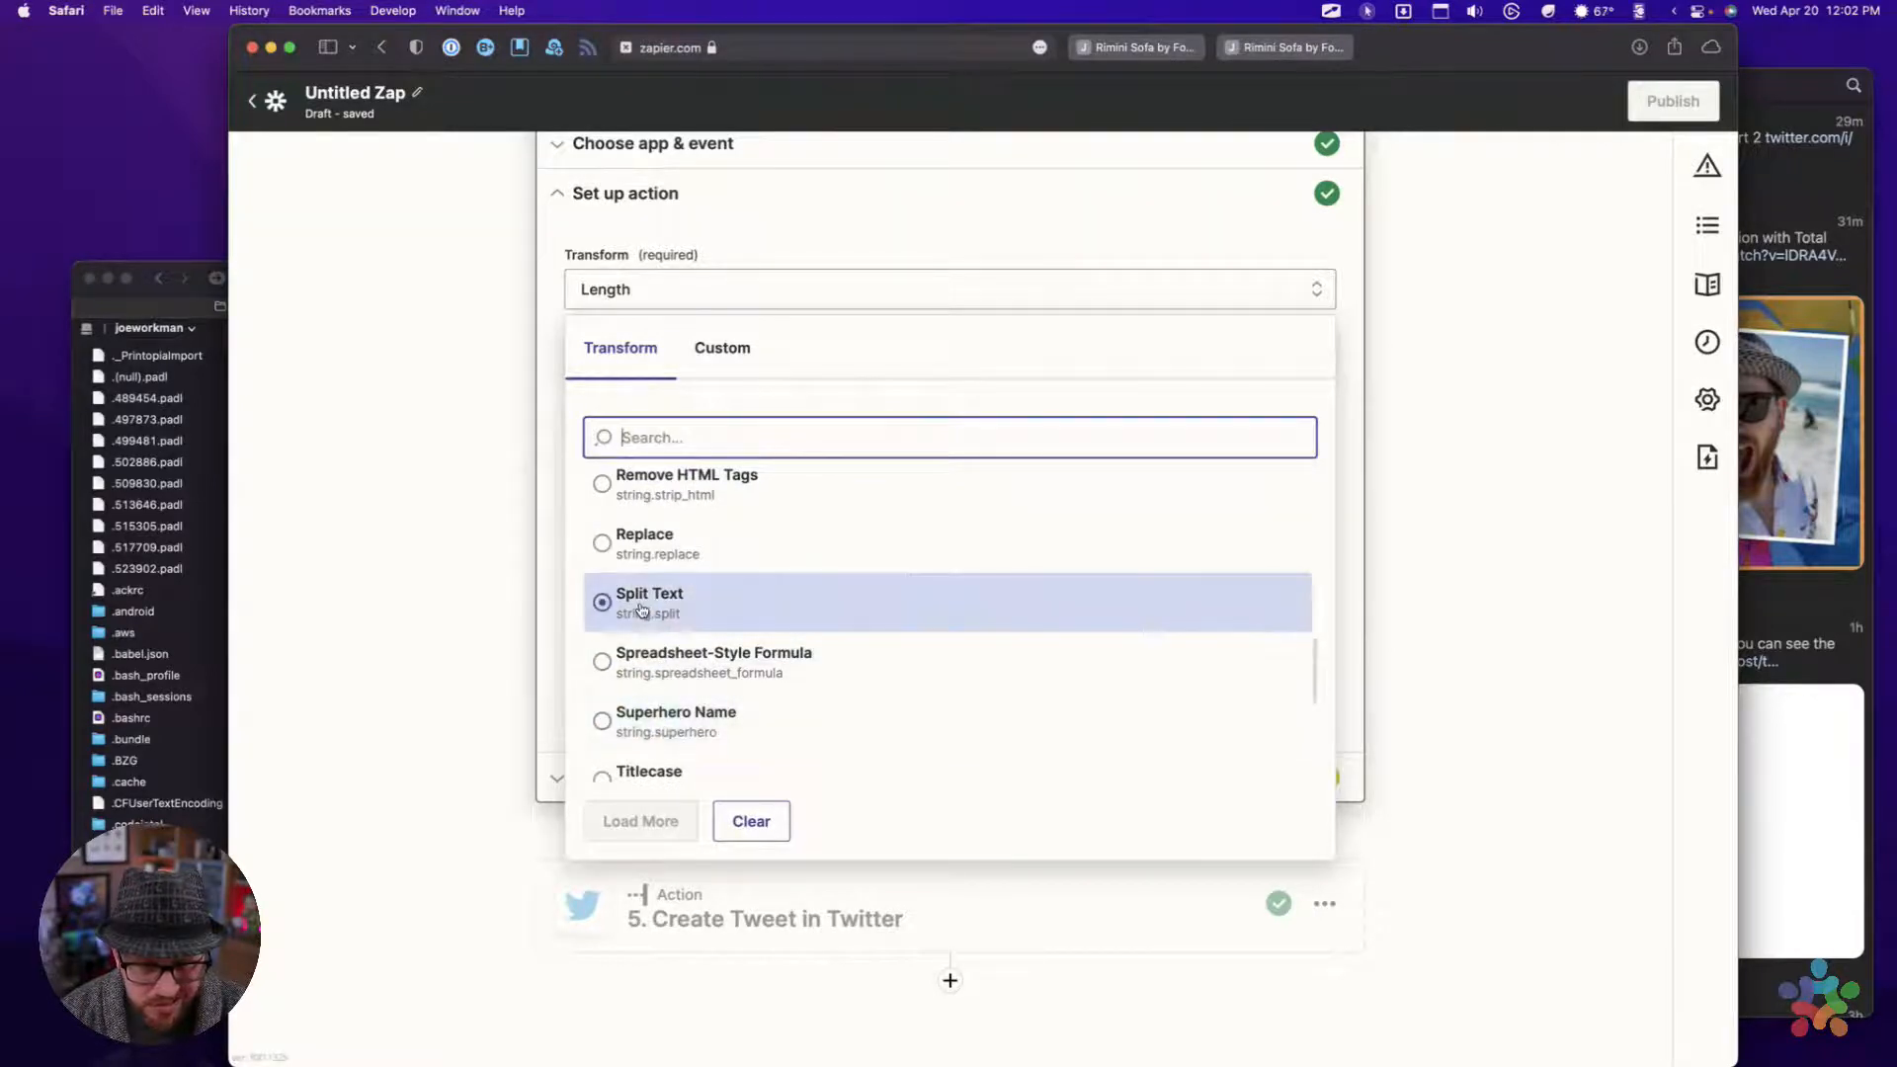
scroll(642, 610, down, 5)
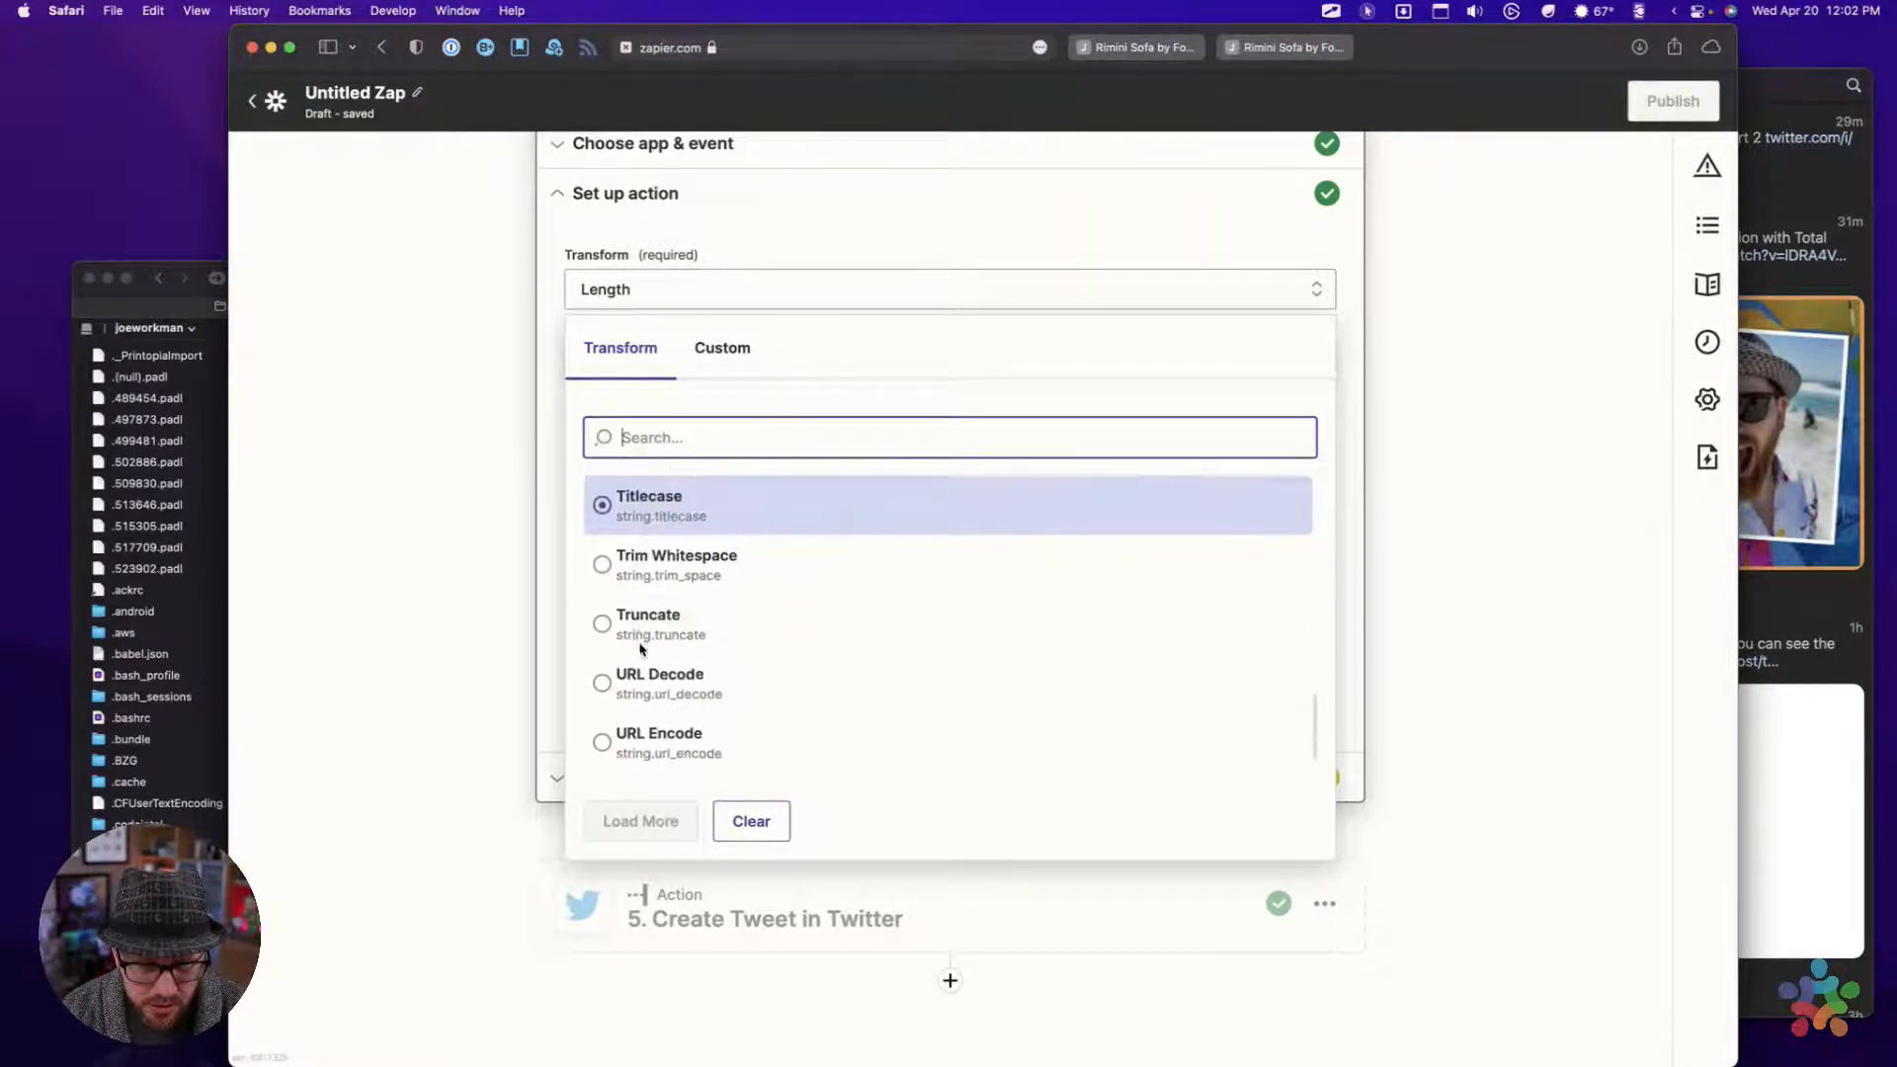
click(641, 635)
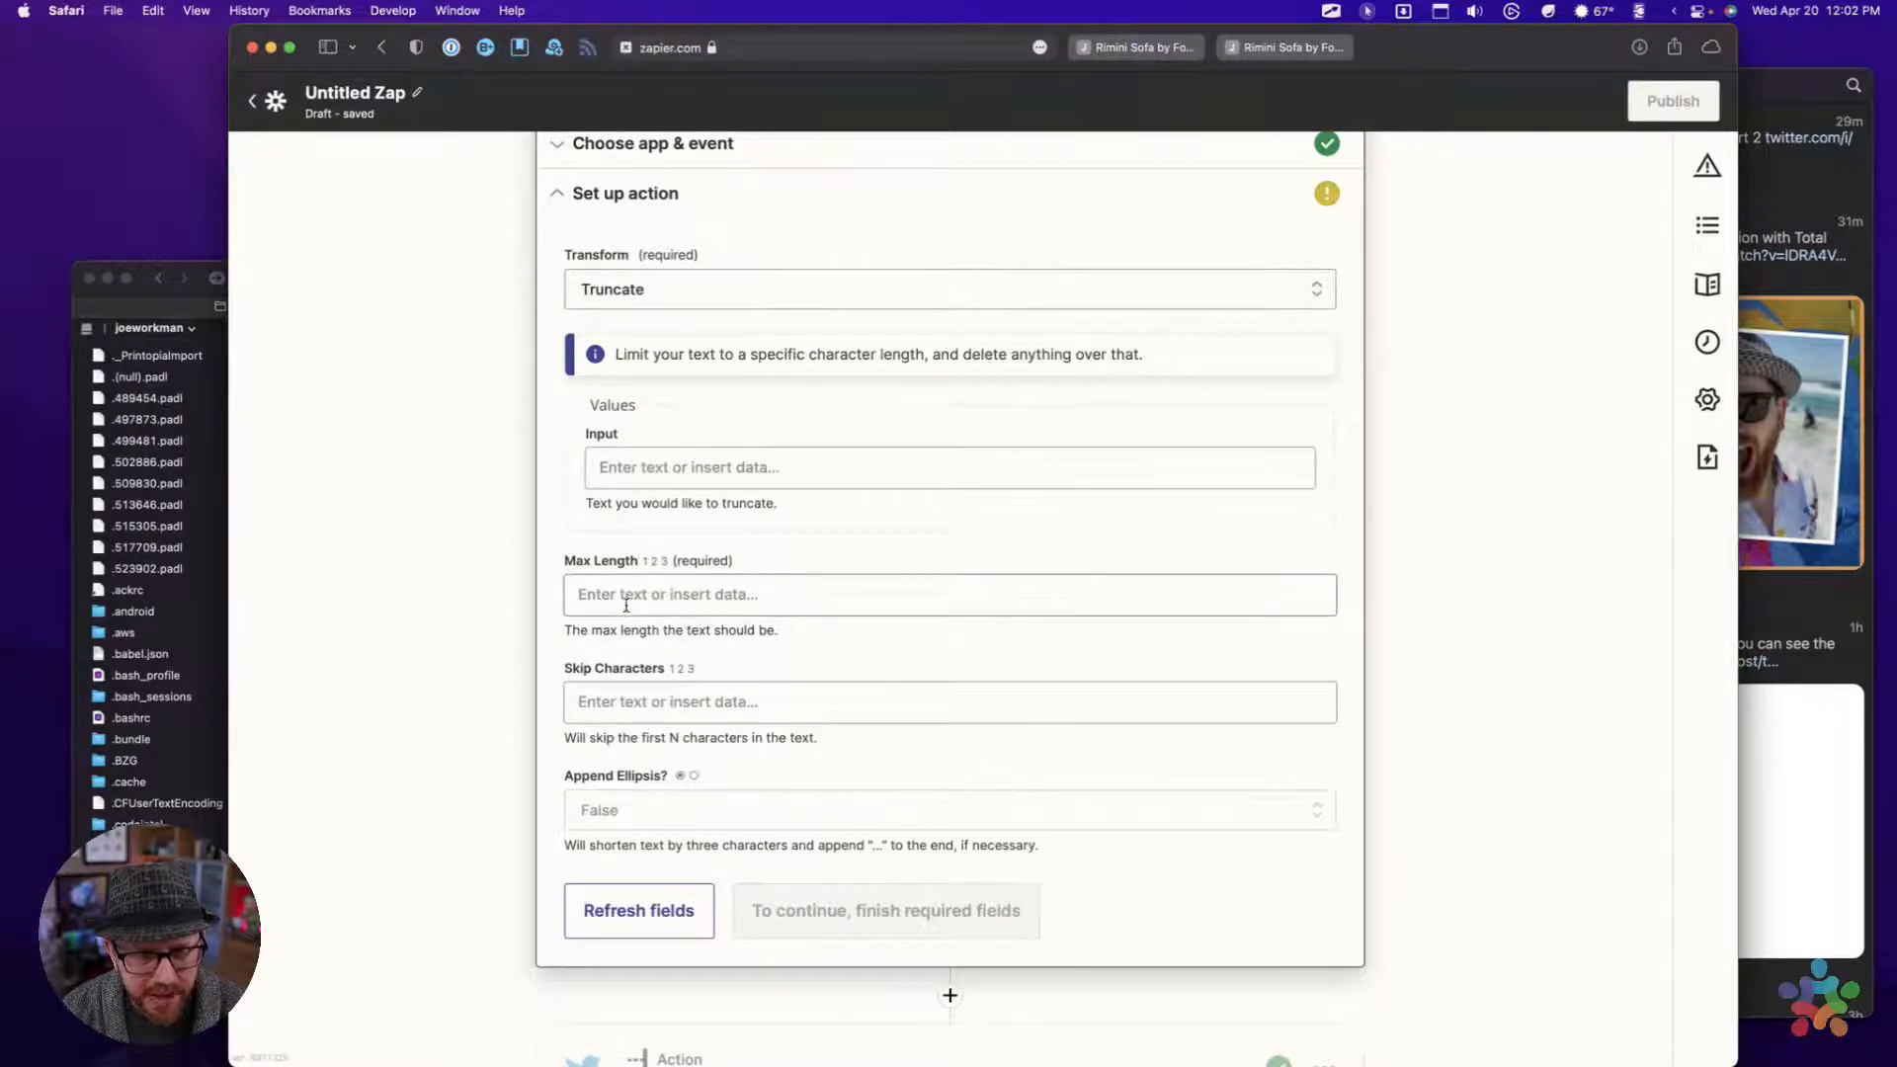
Use the Output field from Format Summary as the Truncate input and set Max Length to 75
click(664, 477)
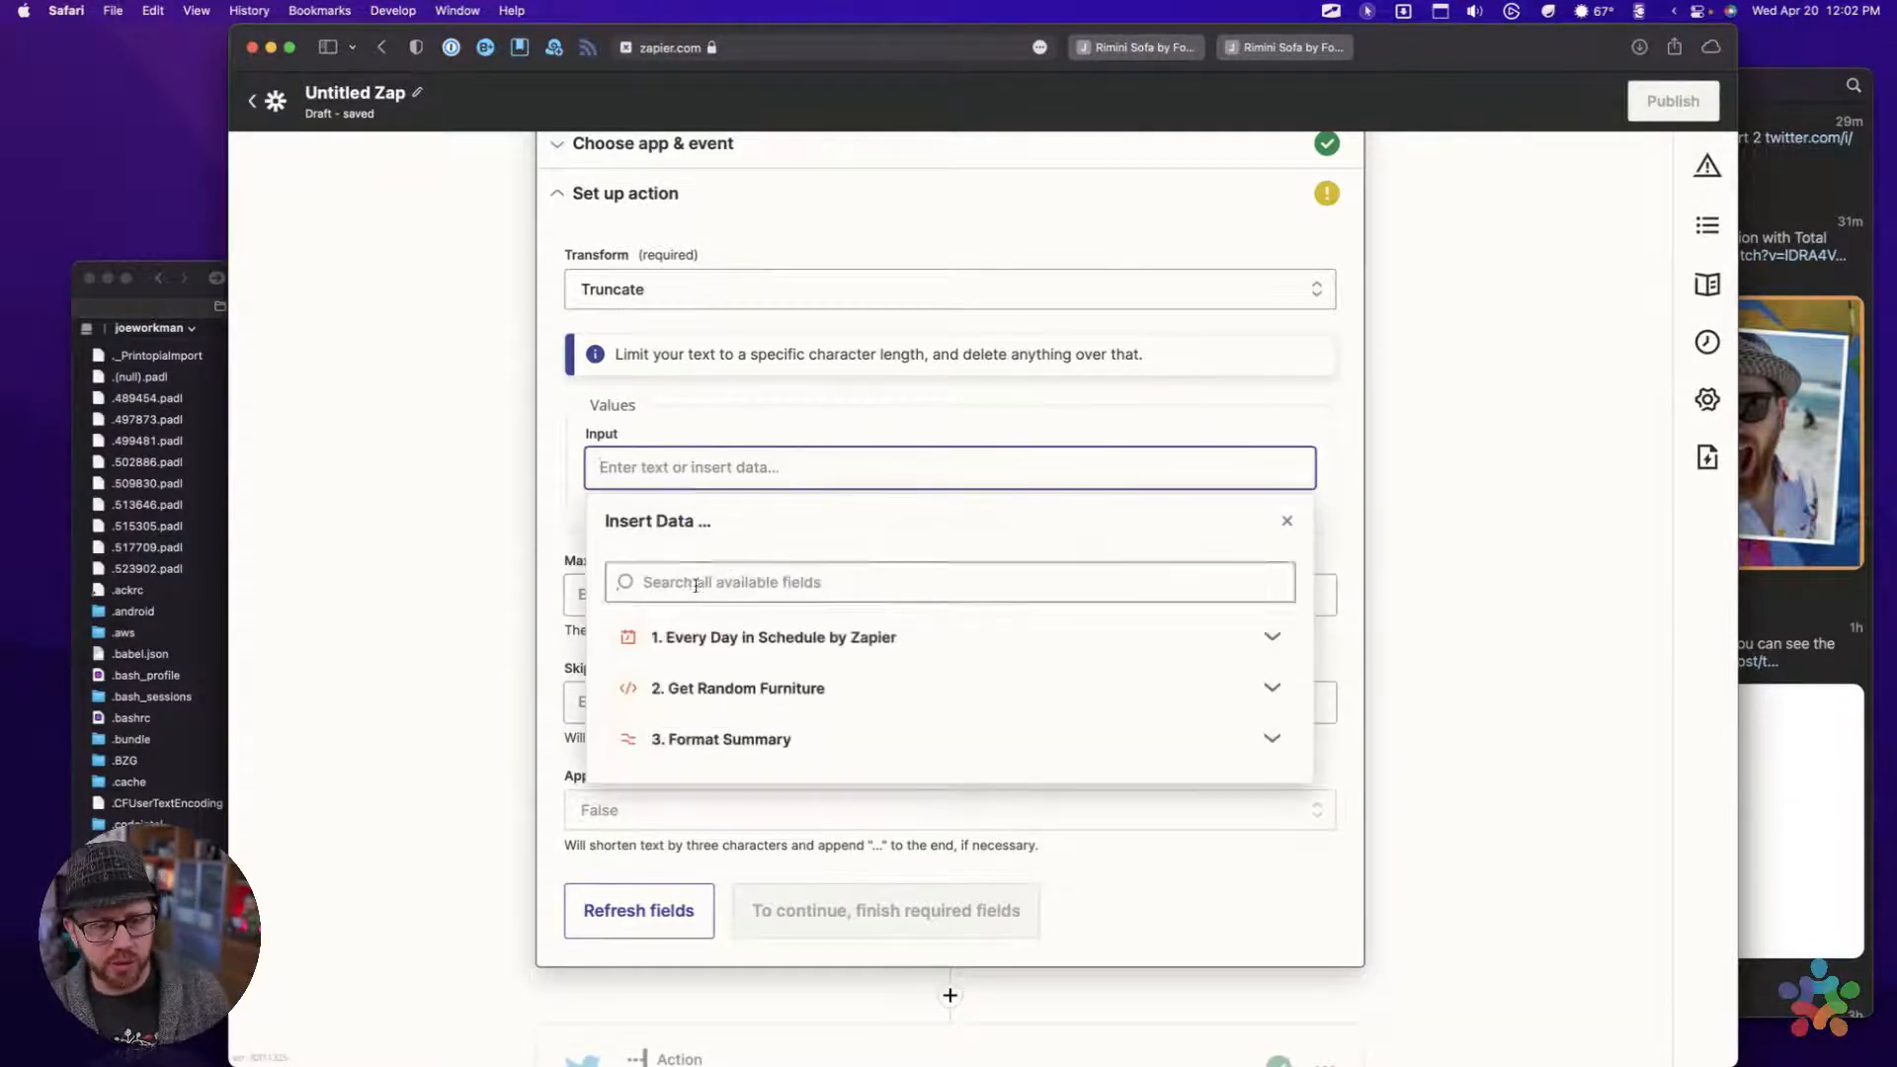
click(698, 741)
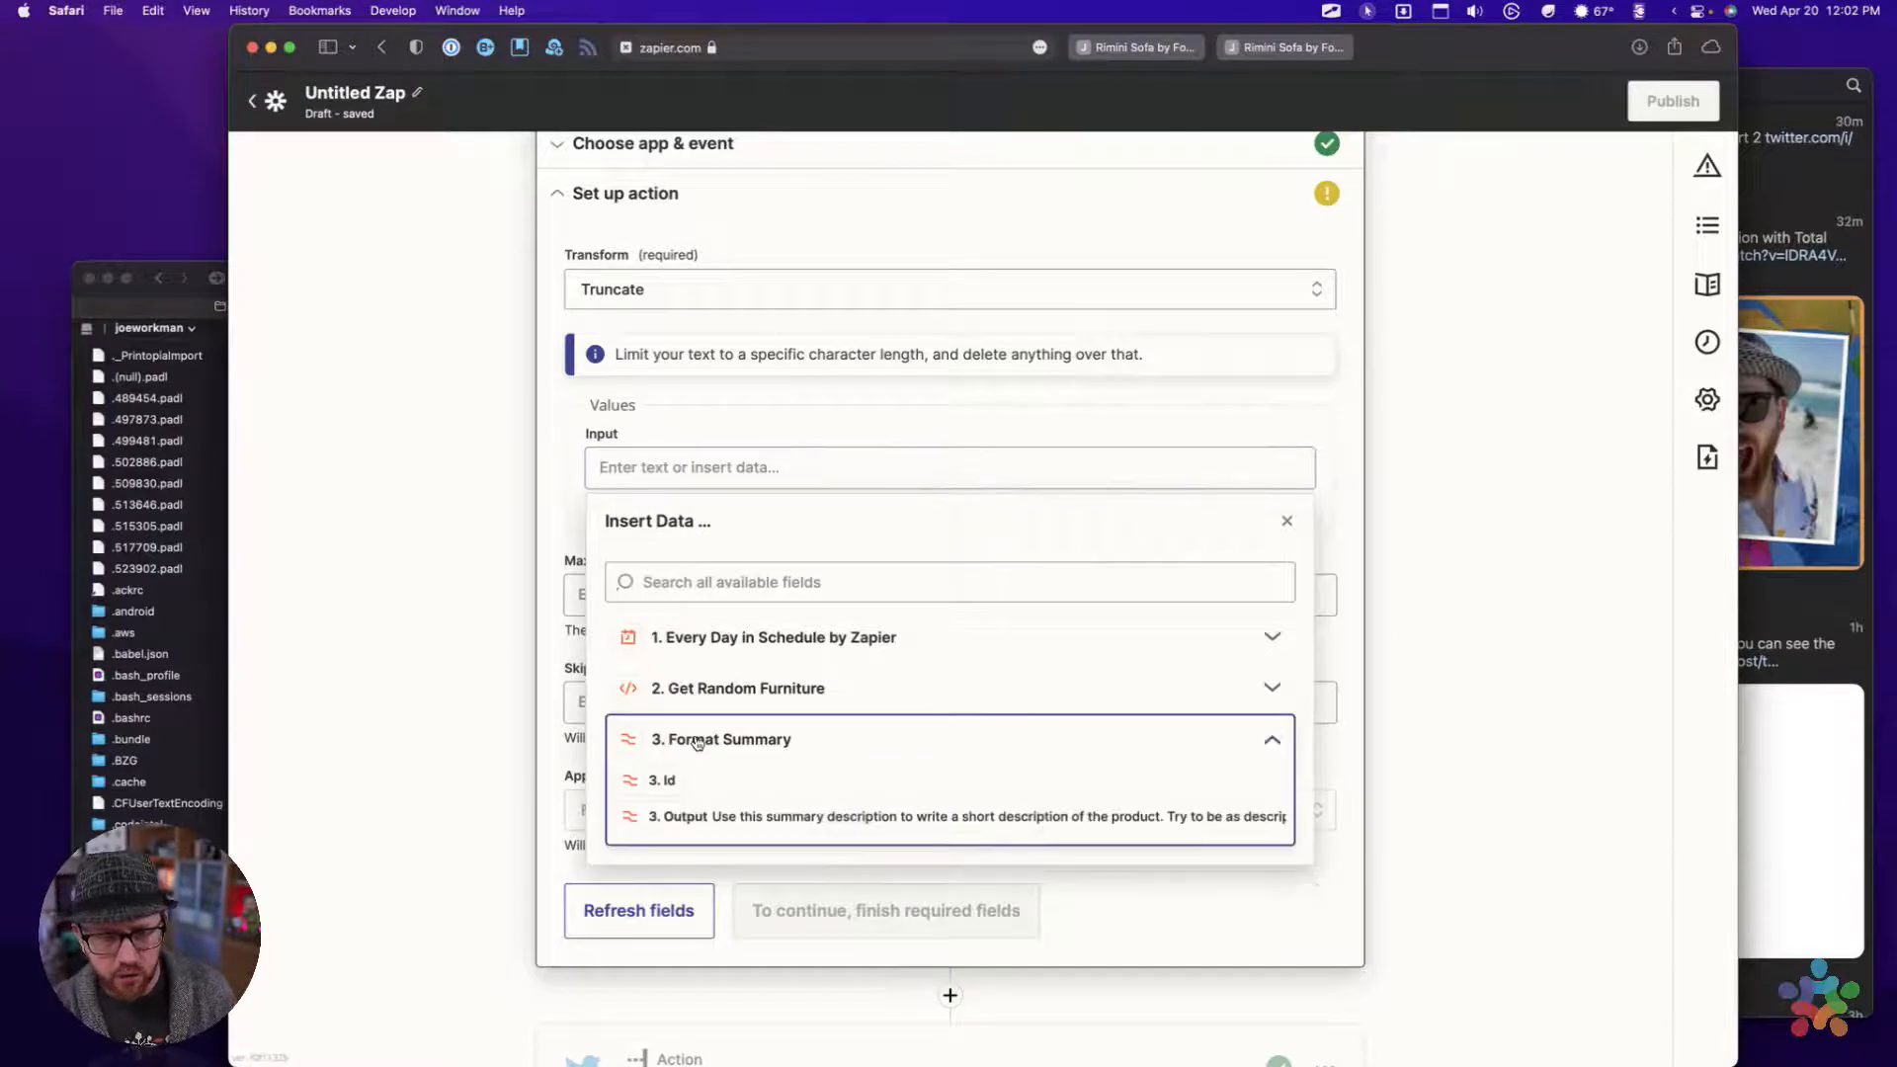
click(678, 816)
click(563, 494)
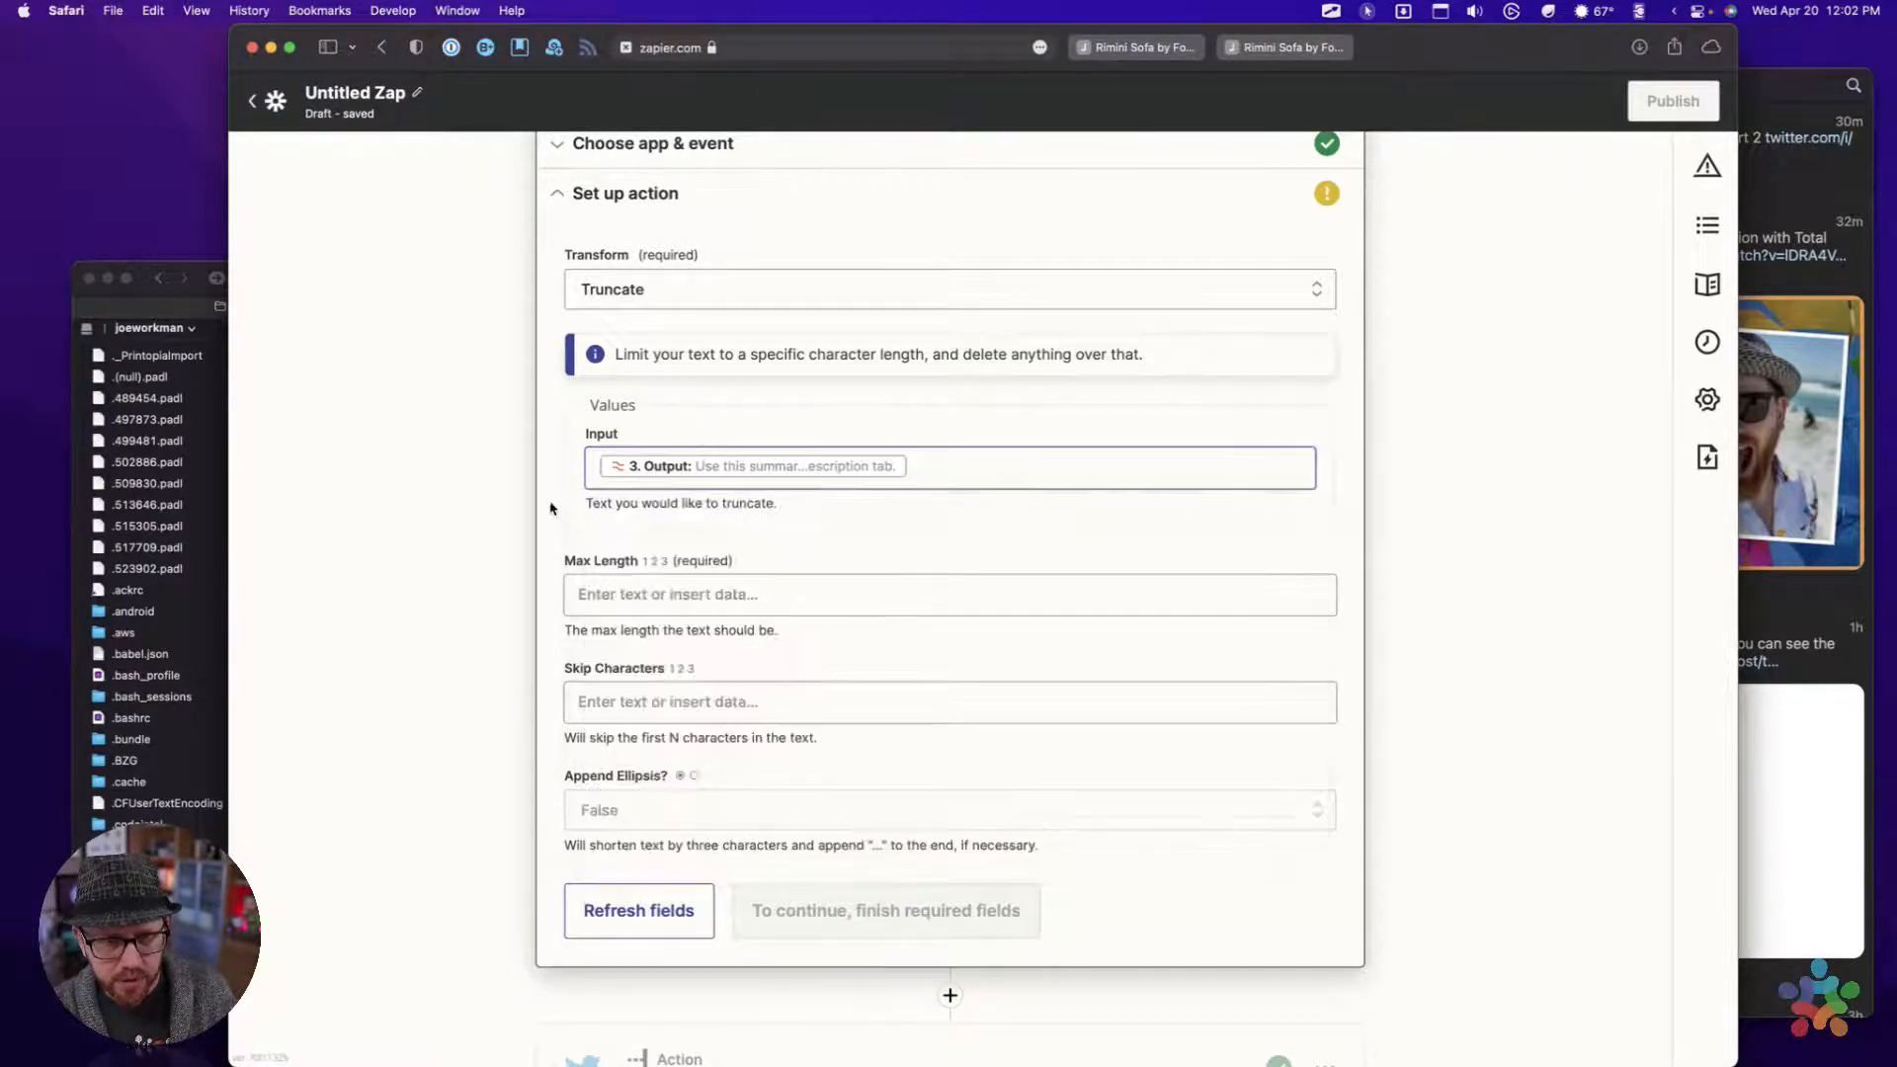
click(706, 611)
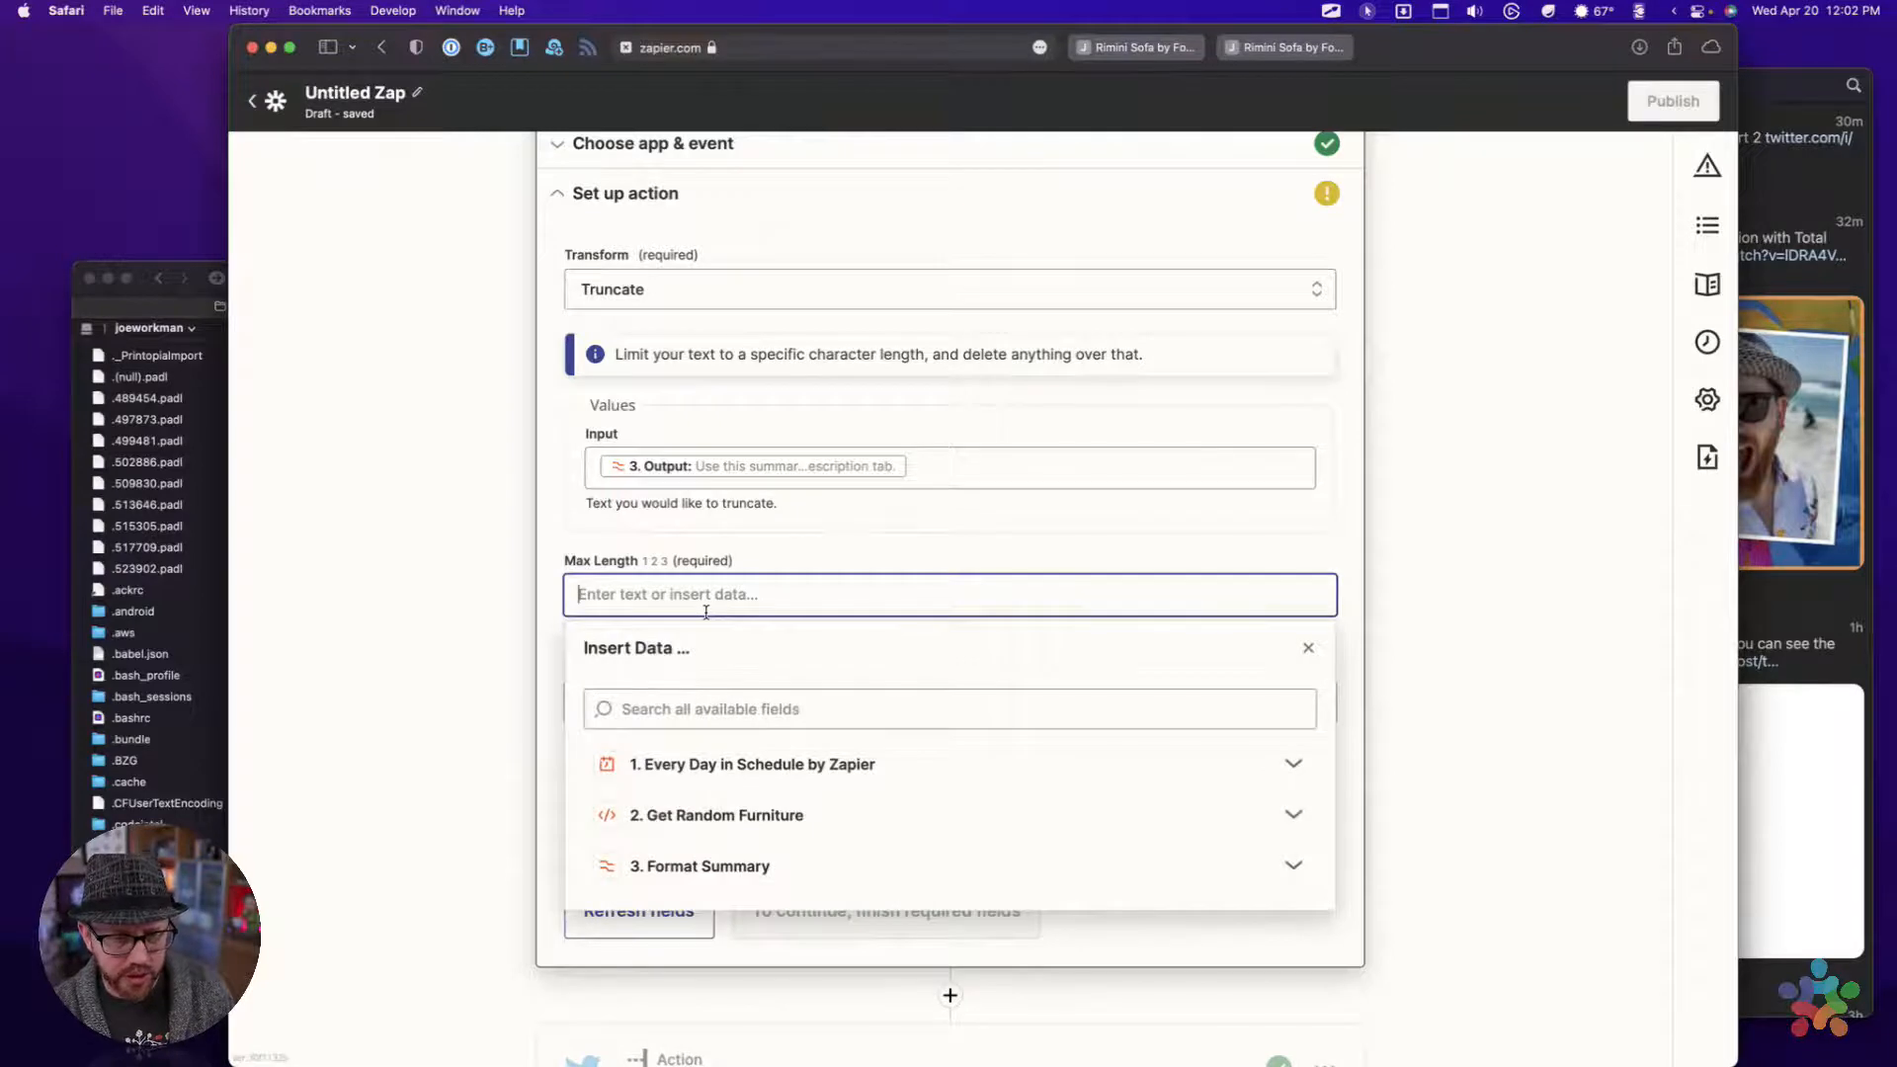
text(50)
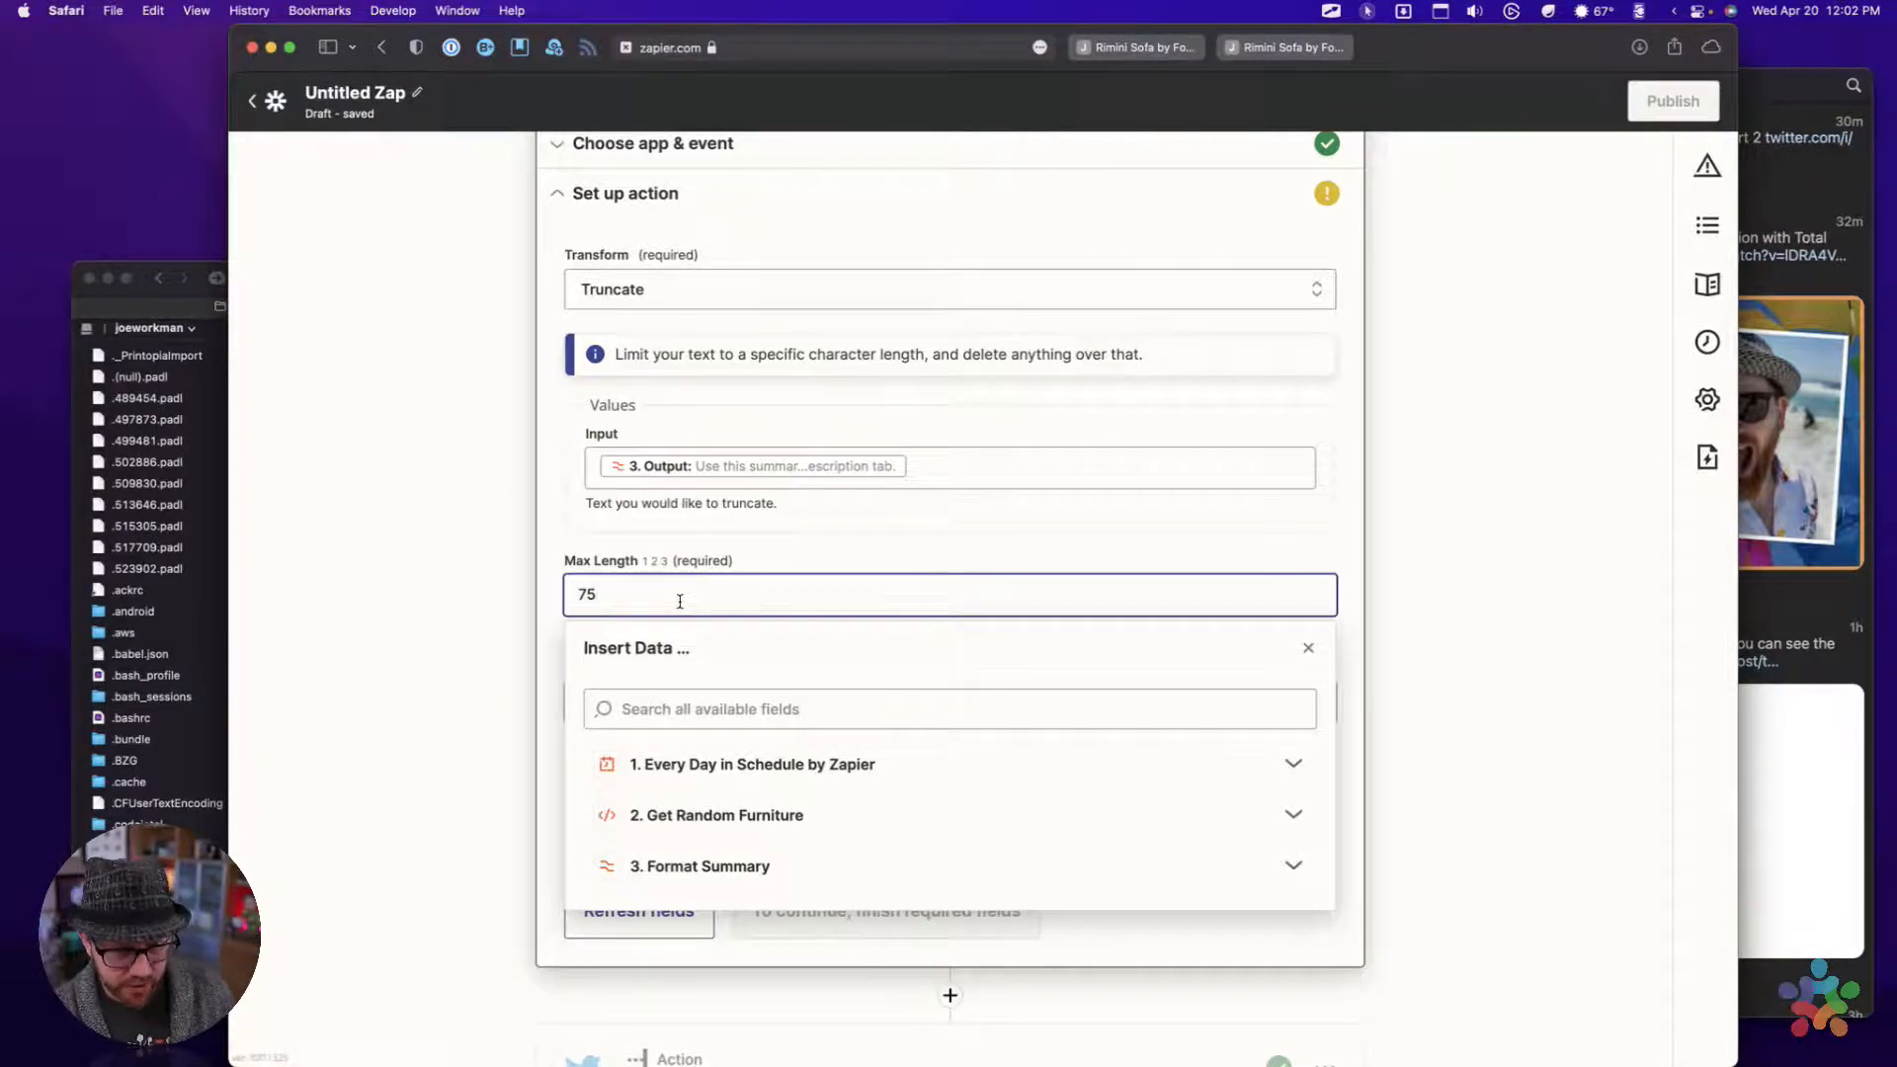
key(Tab)
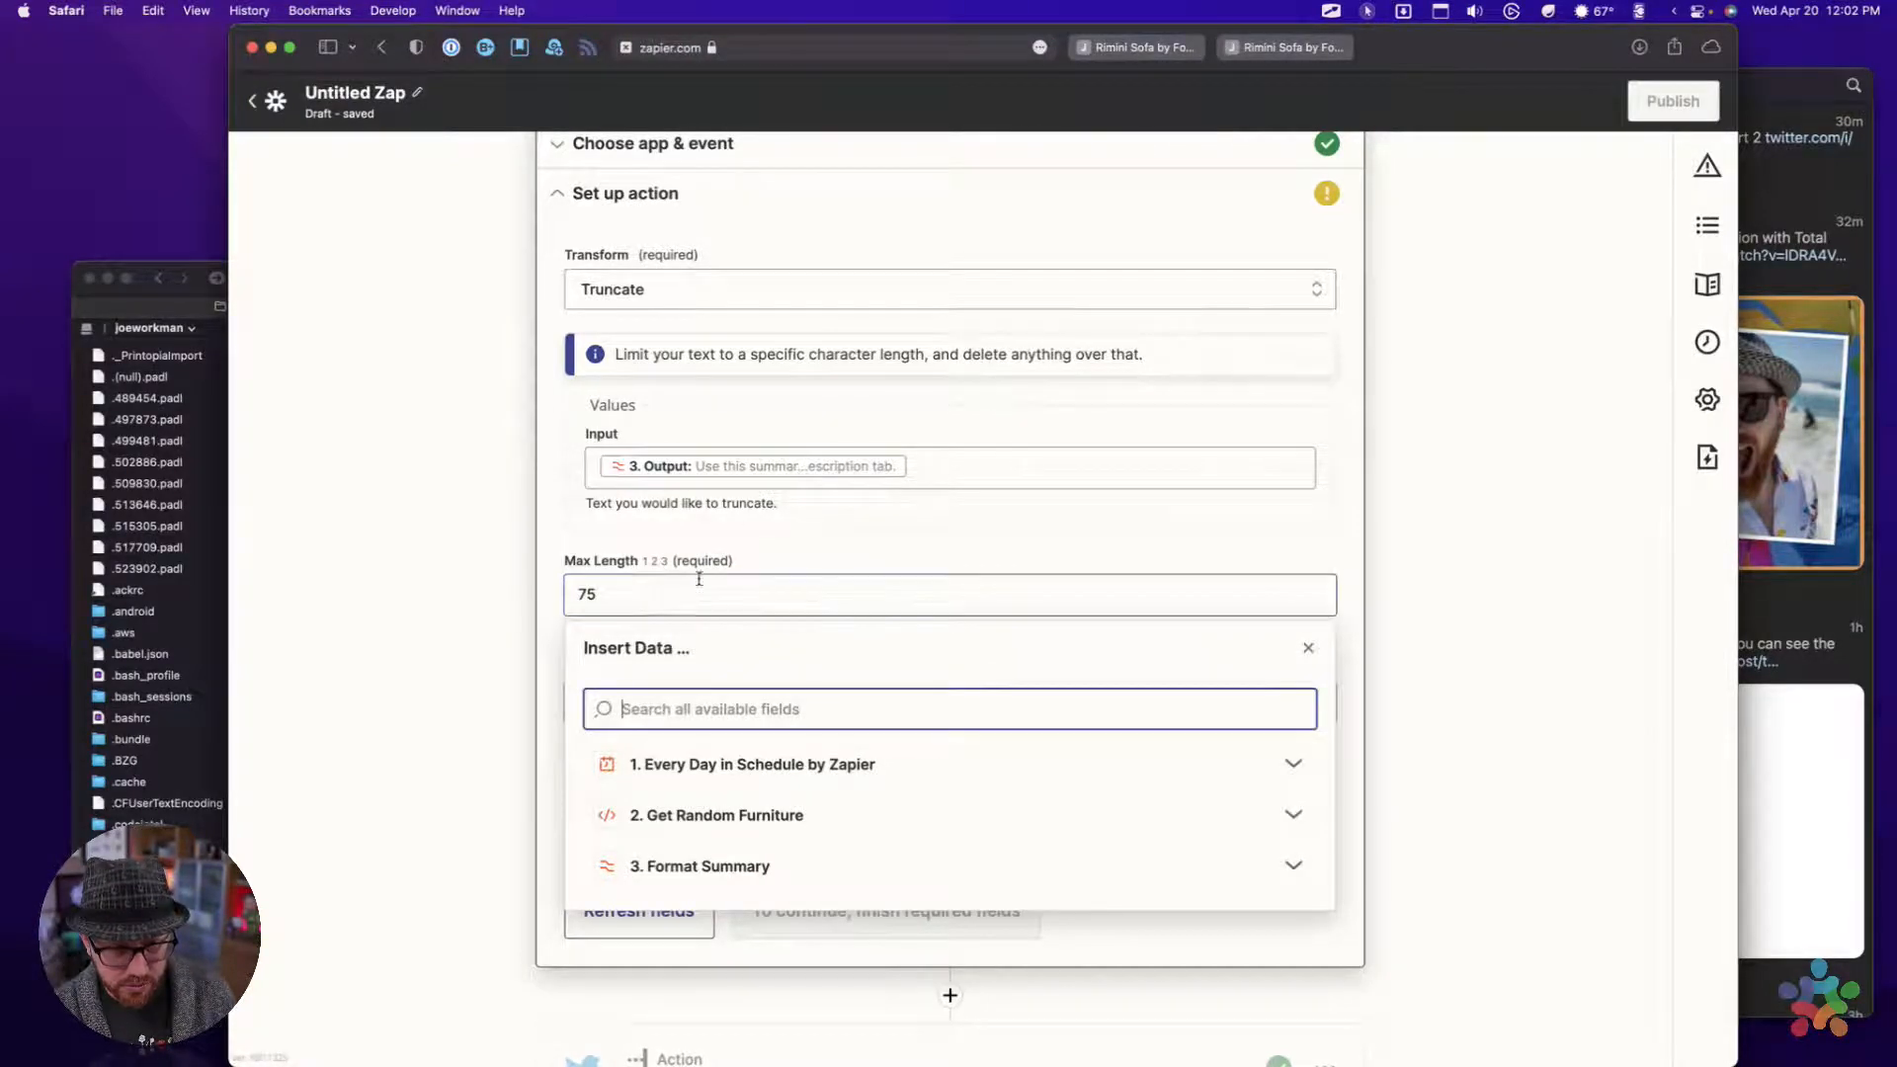
Leave Skip Characters empty and set Append Ellipsis to True for the fourth action's Truncate transform
click(652, 605)
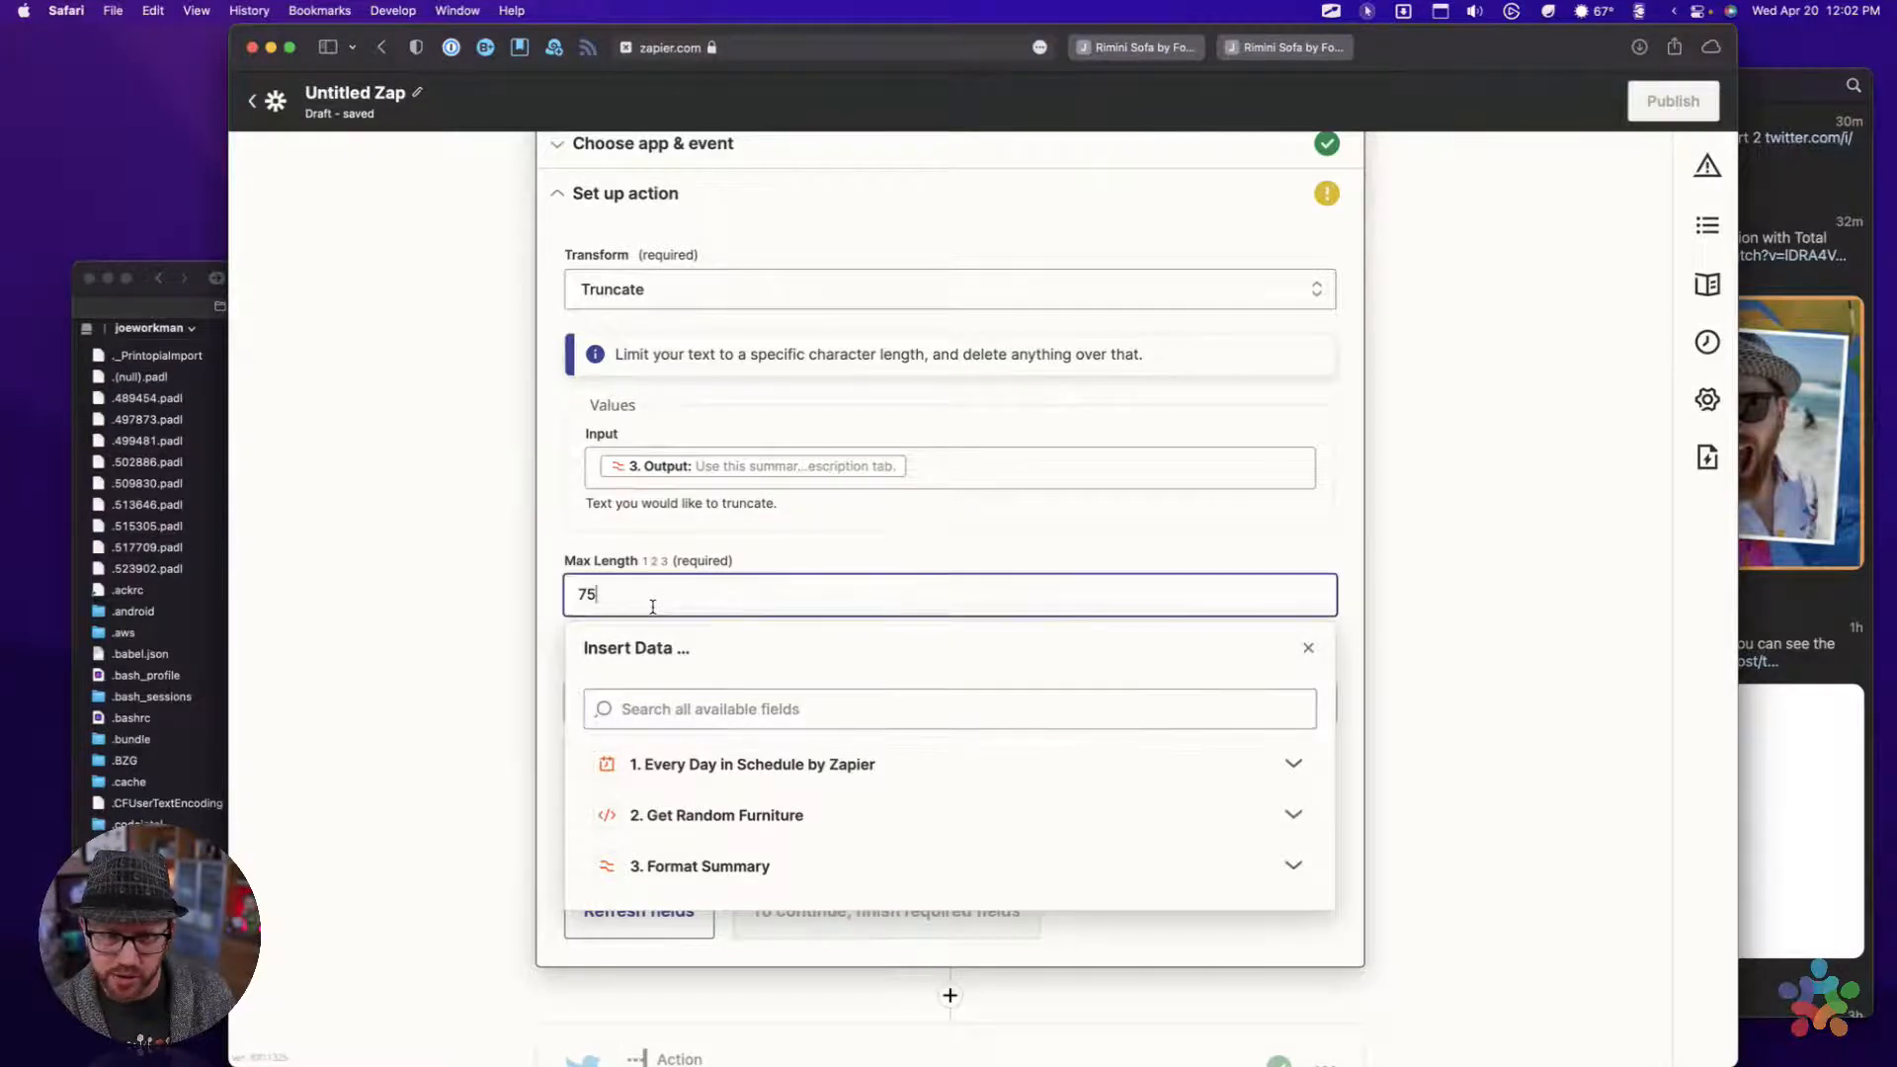
click(508, 637)
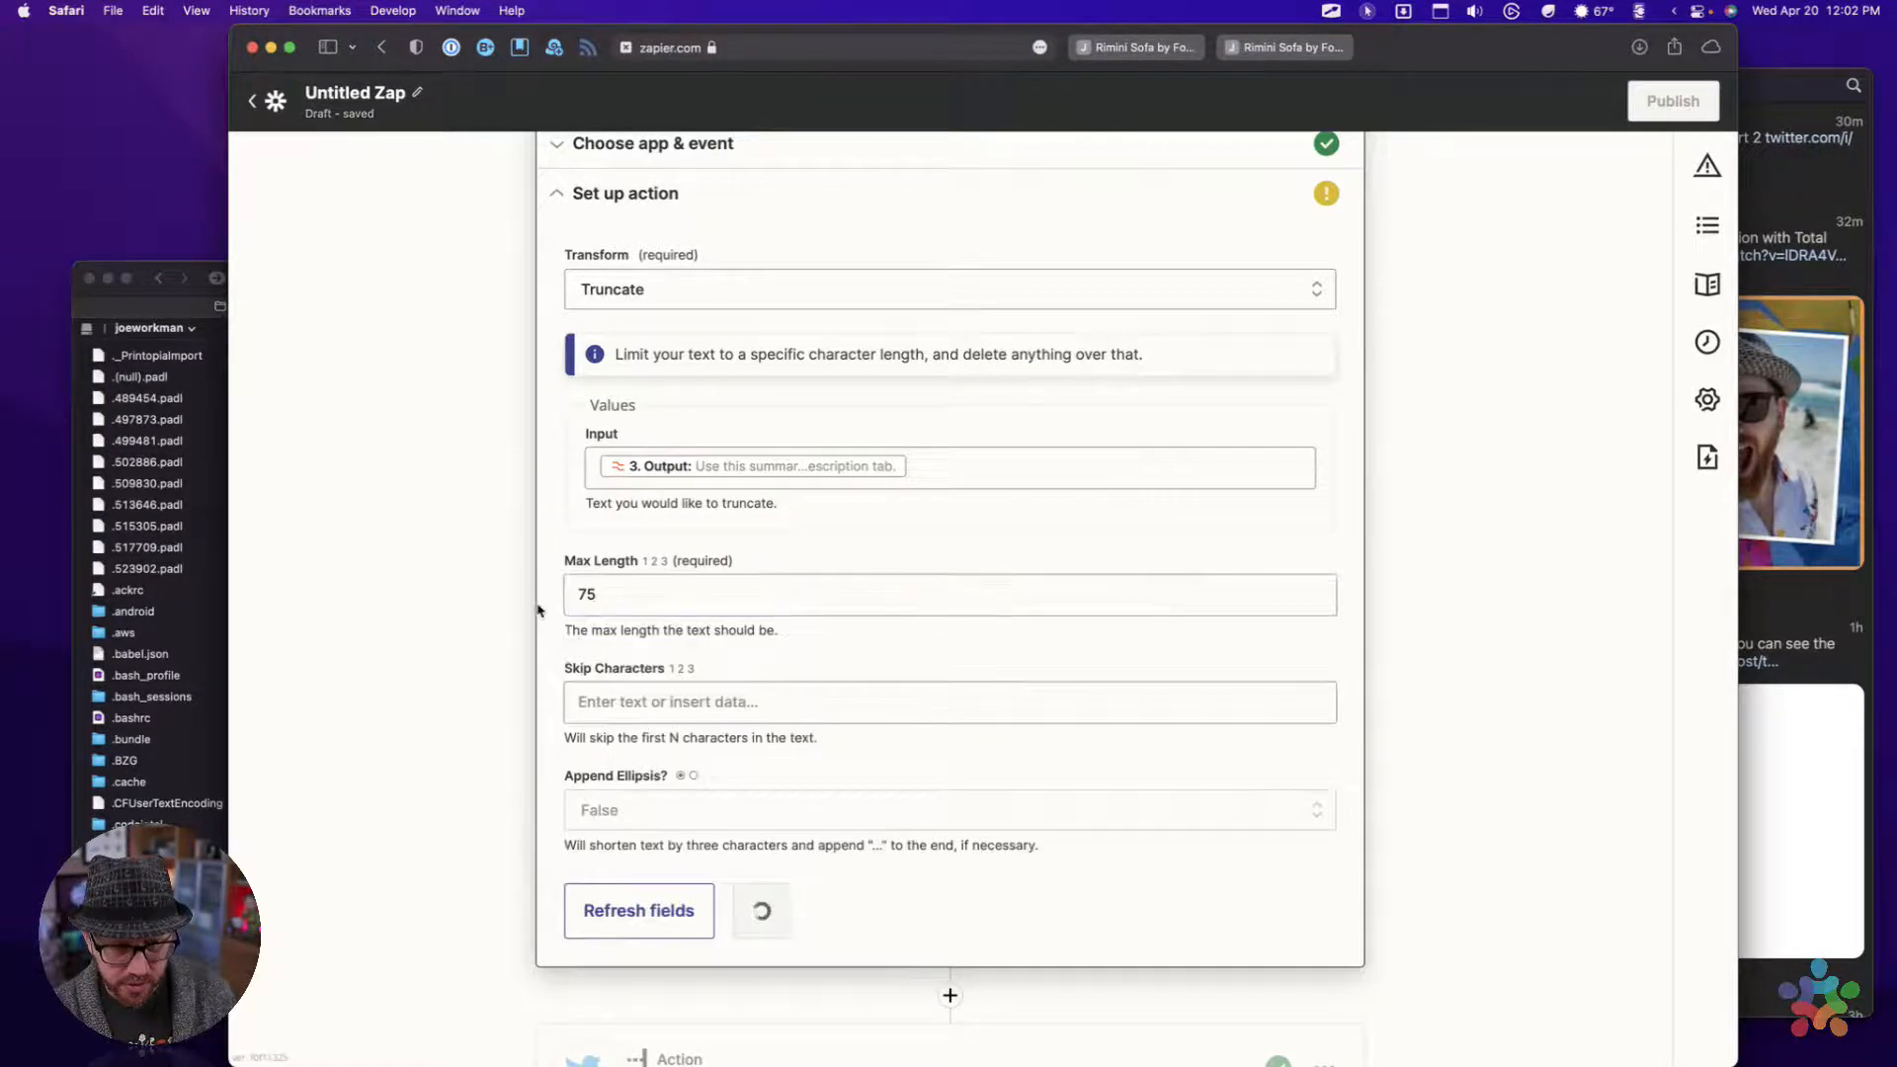
click(612, 710)
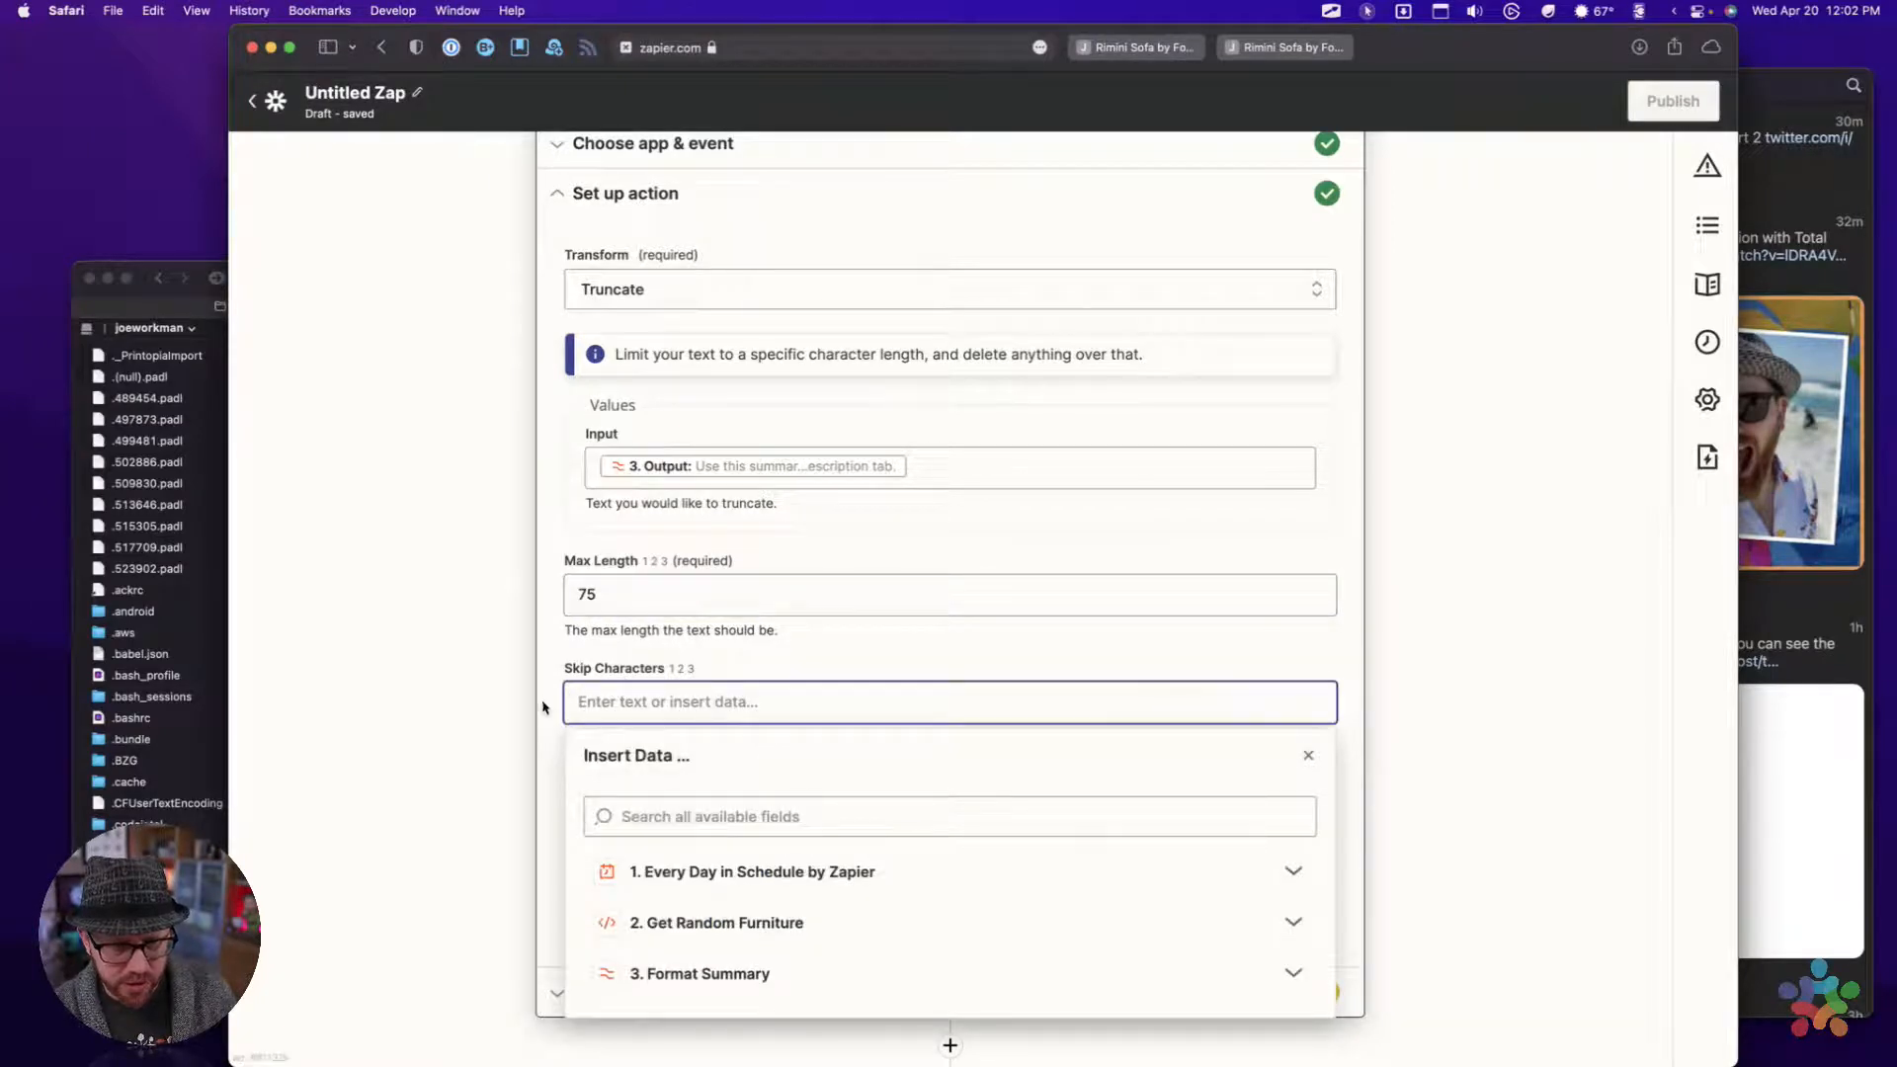
click(497, 708)
scroll(582, 703, down, 2)
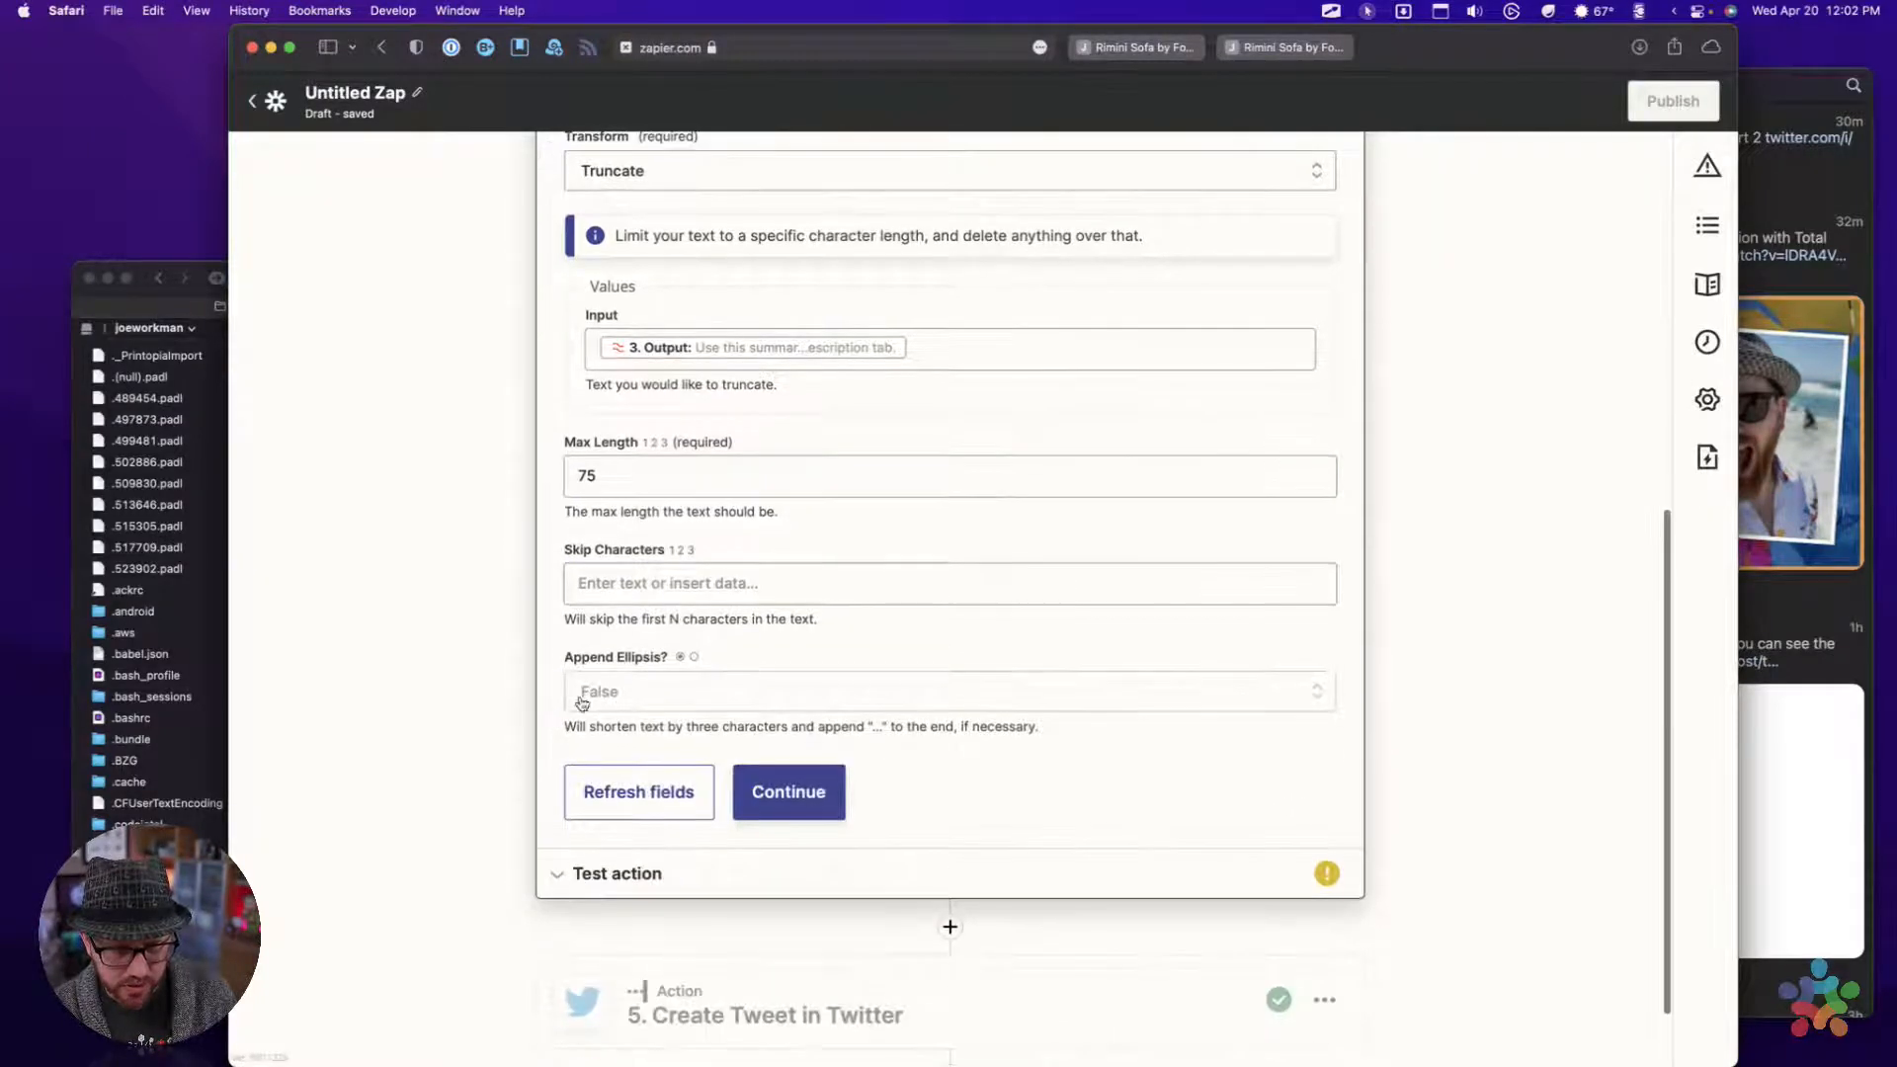
click(665, 695)
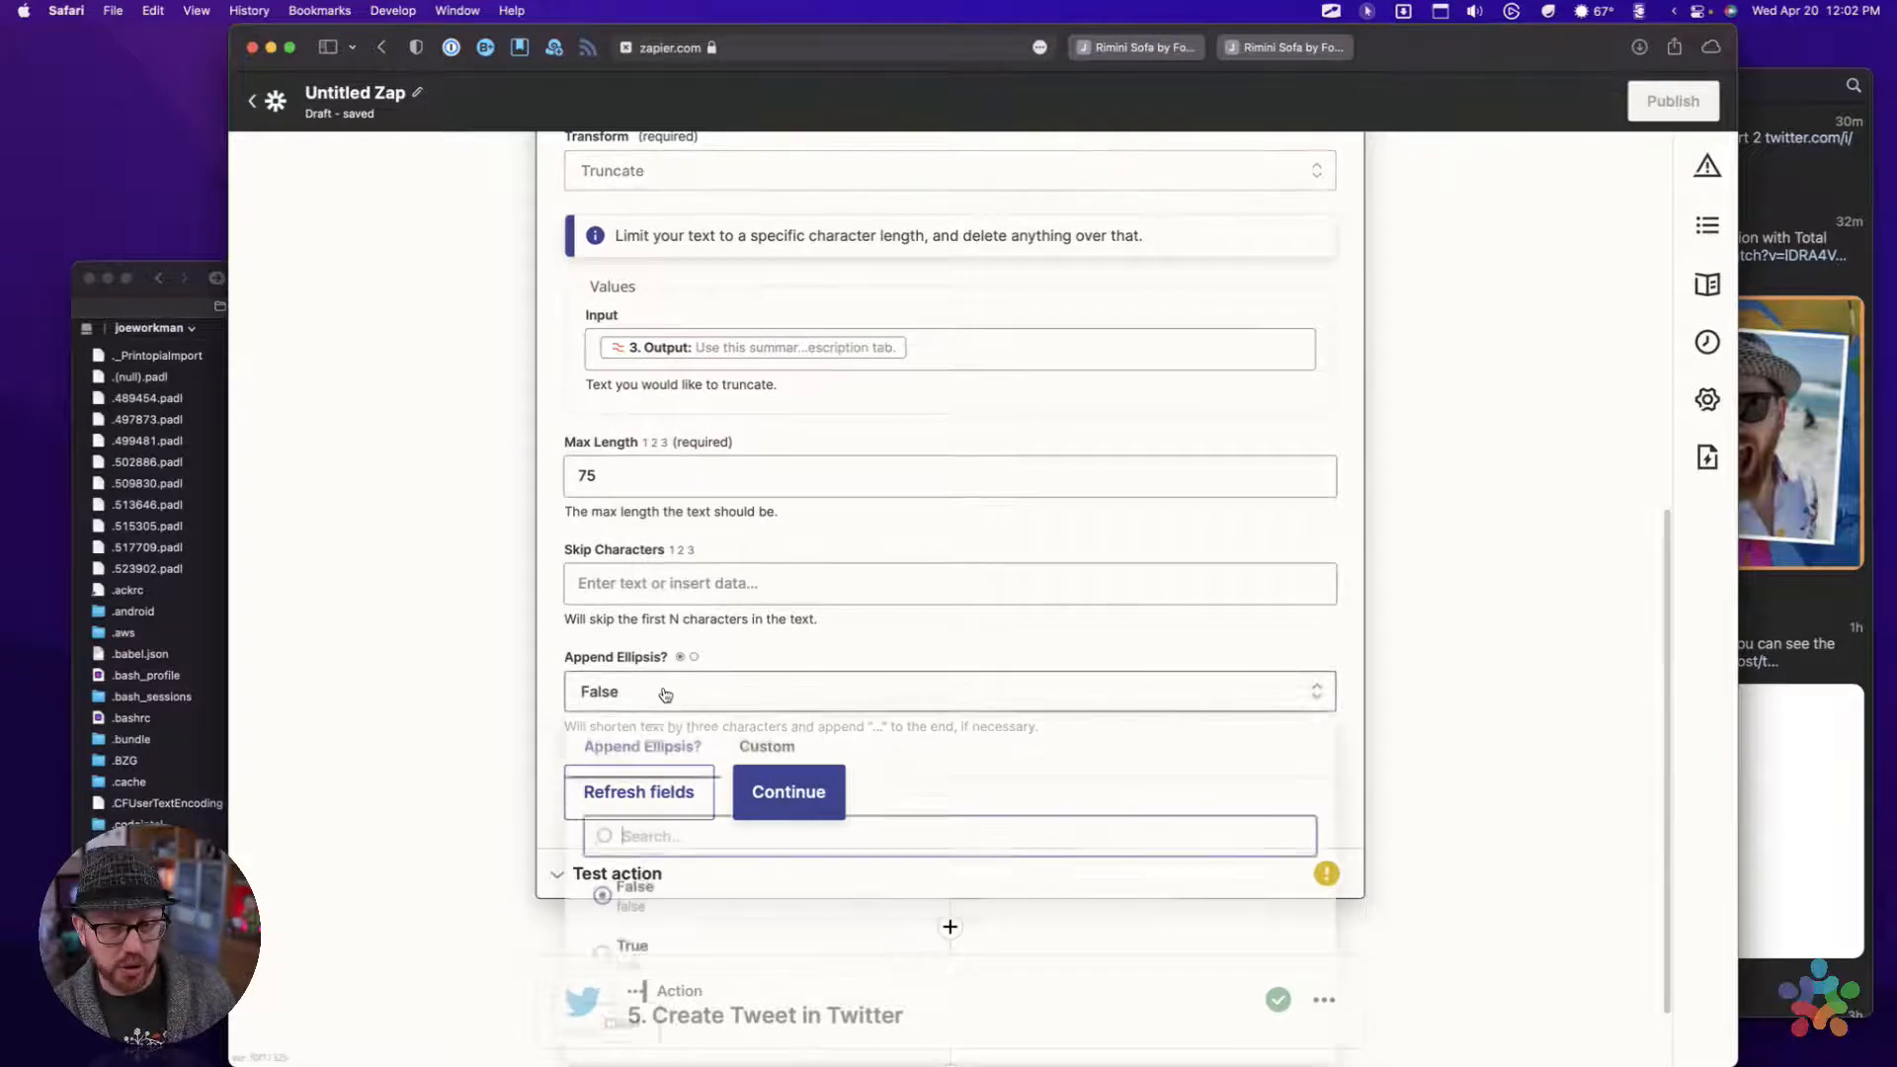
click(610, 965)
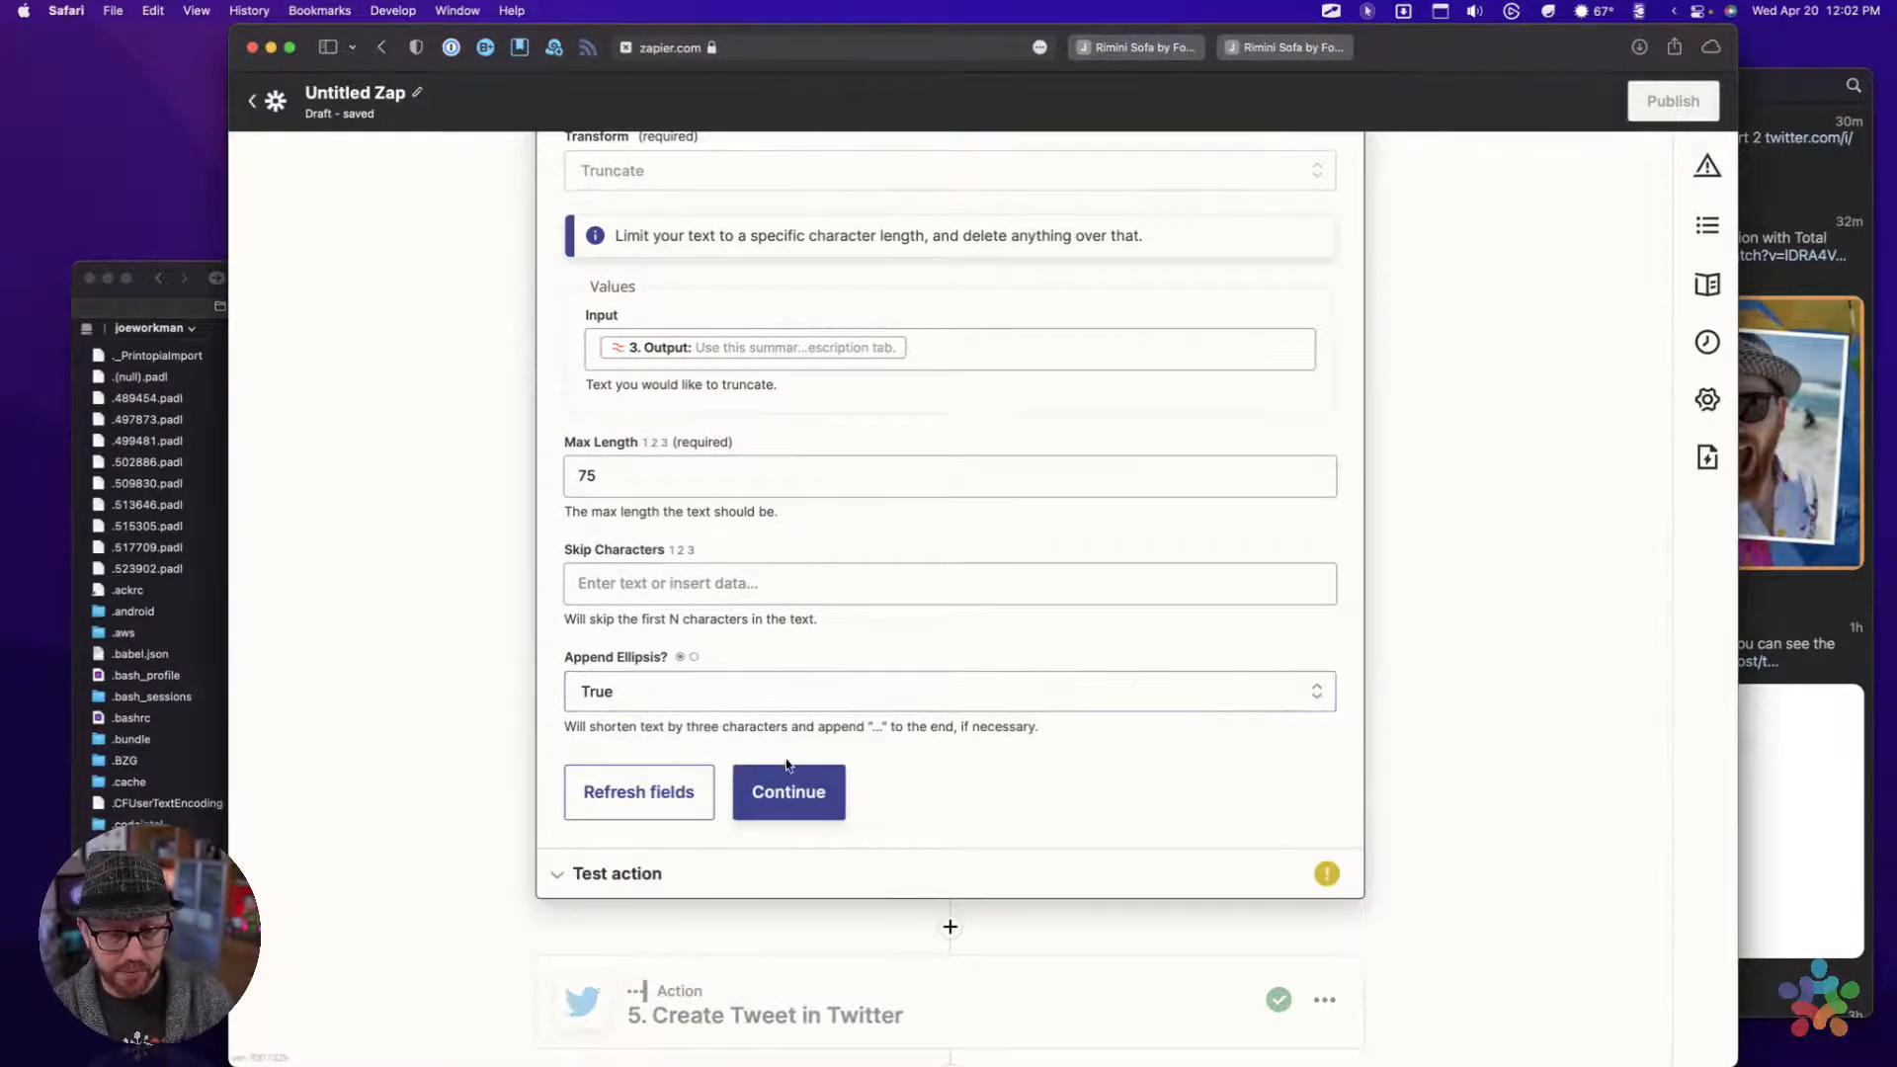
Rename the fourth action as Truncate Summary
scroll(745, 538, up, 5)
click(1325, 330)
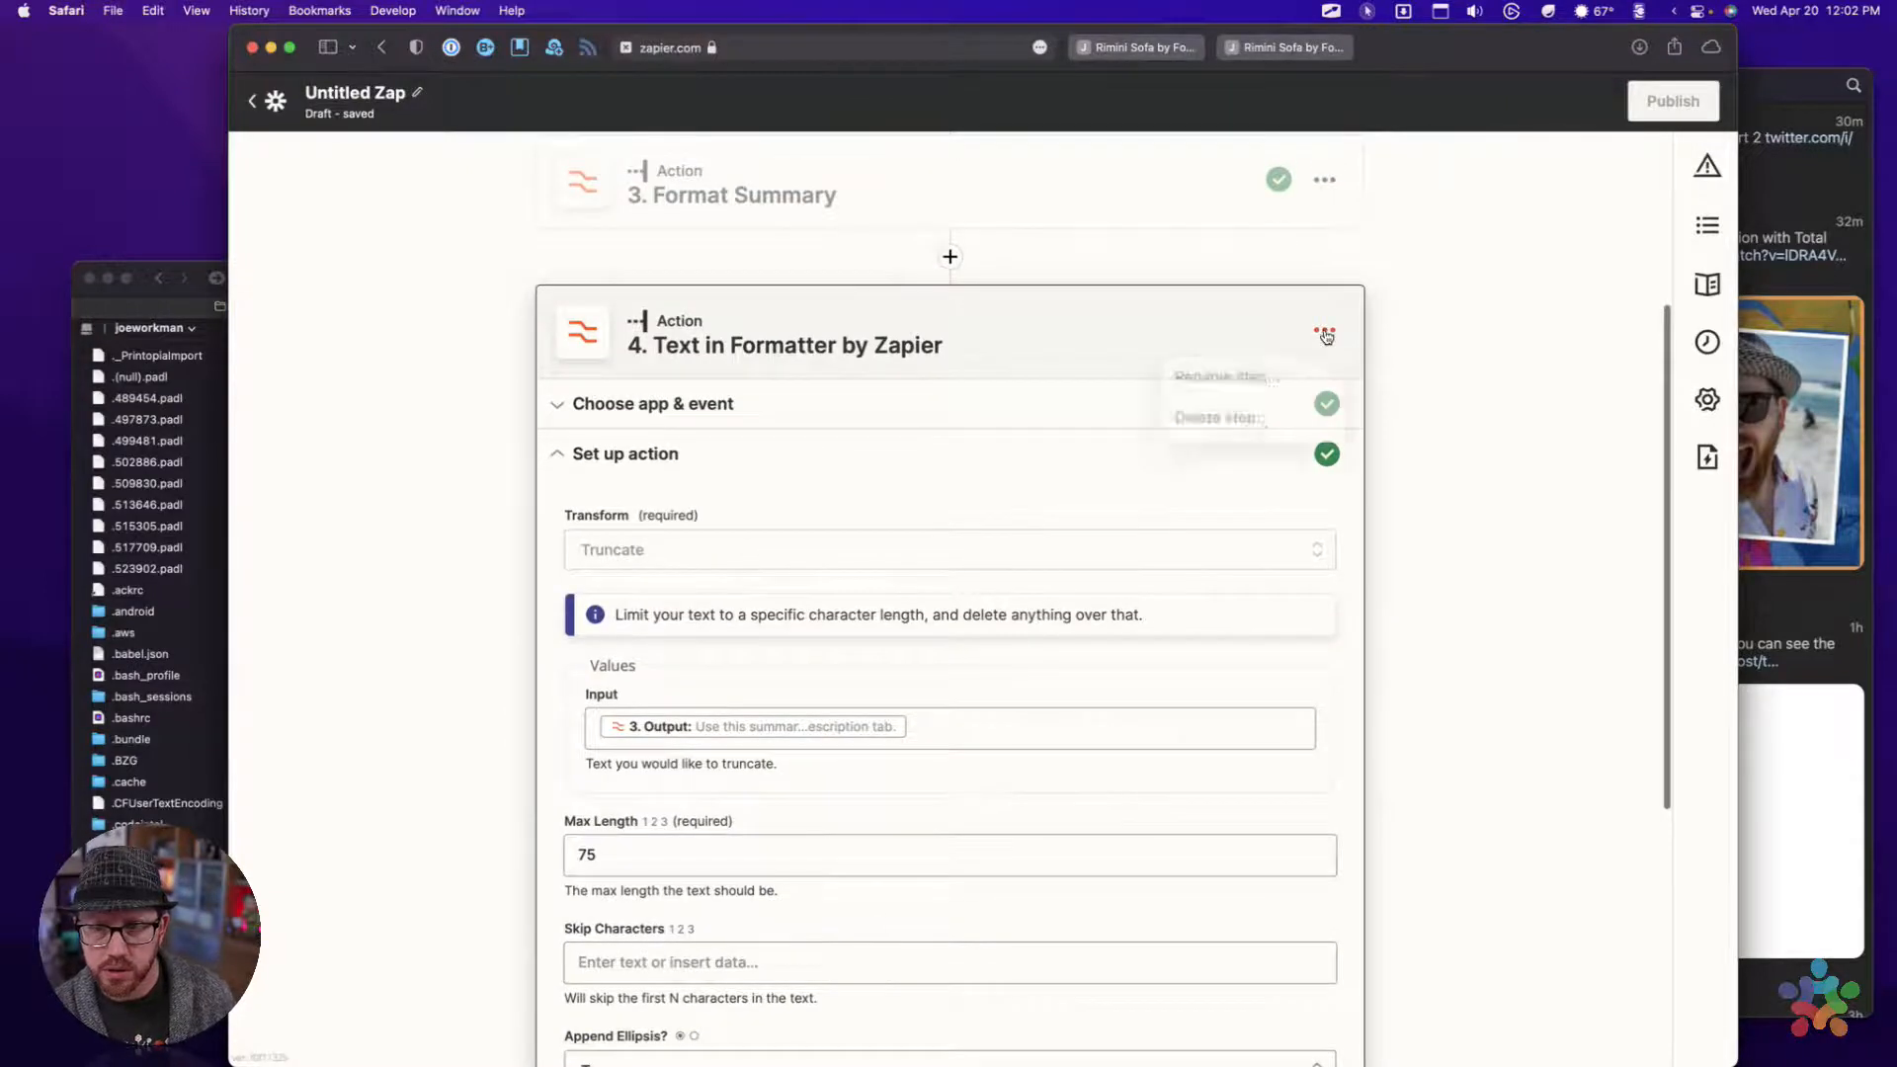
click(1235, 378)
text(Tr)
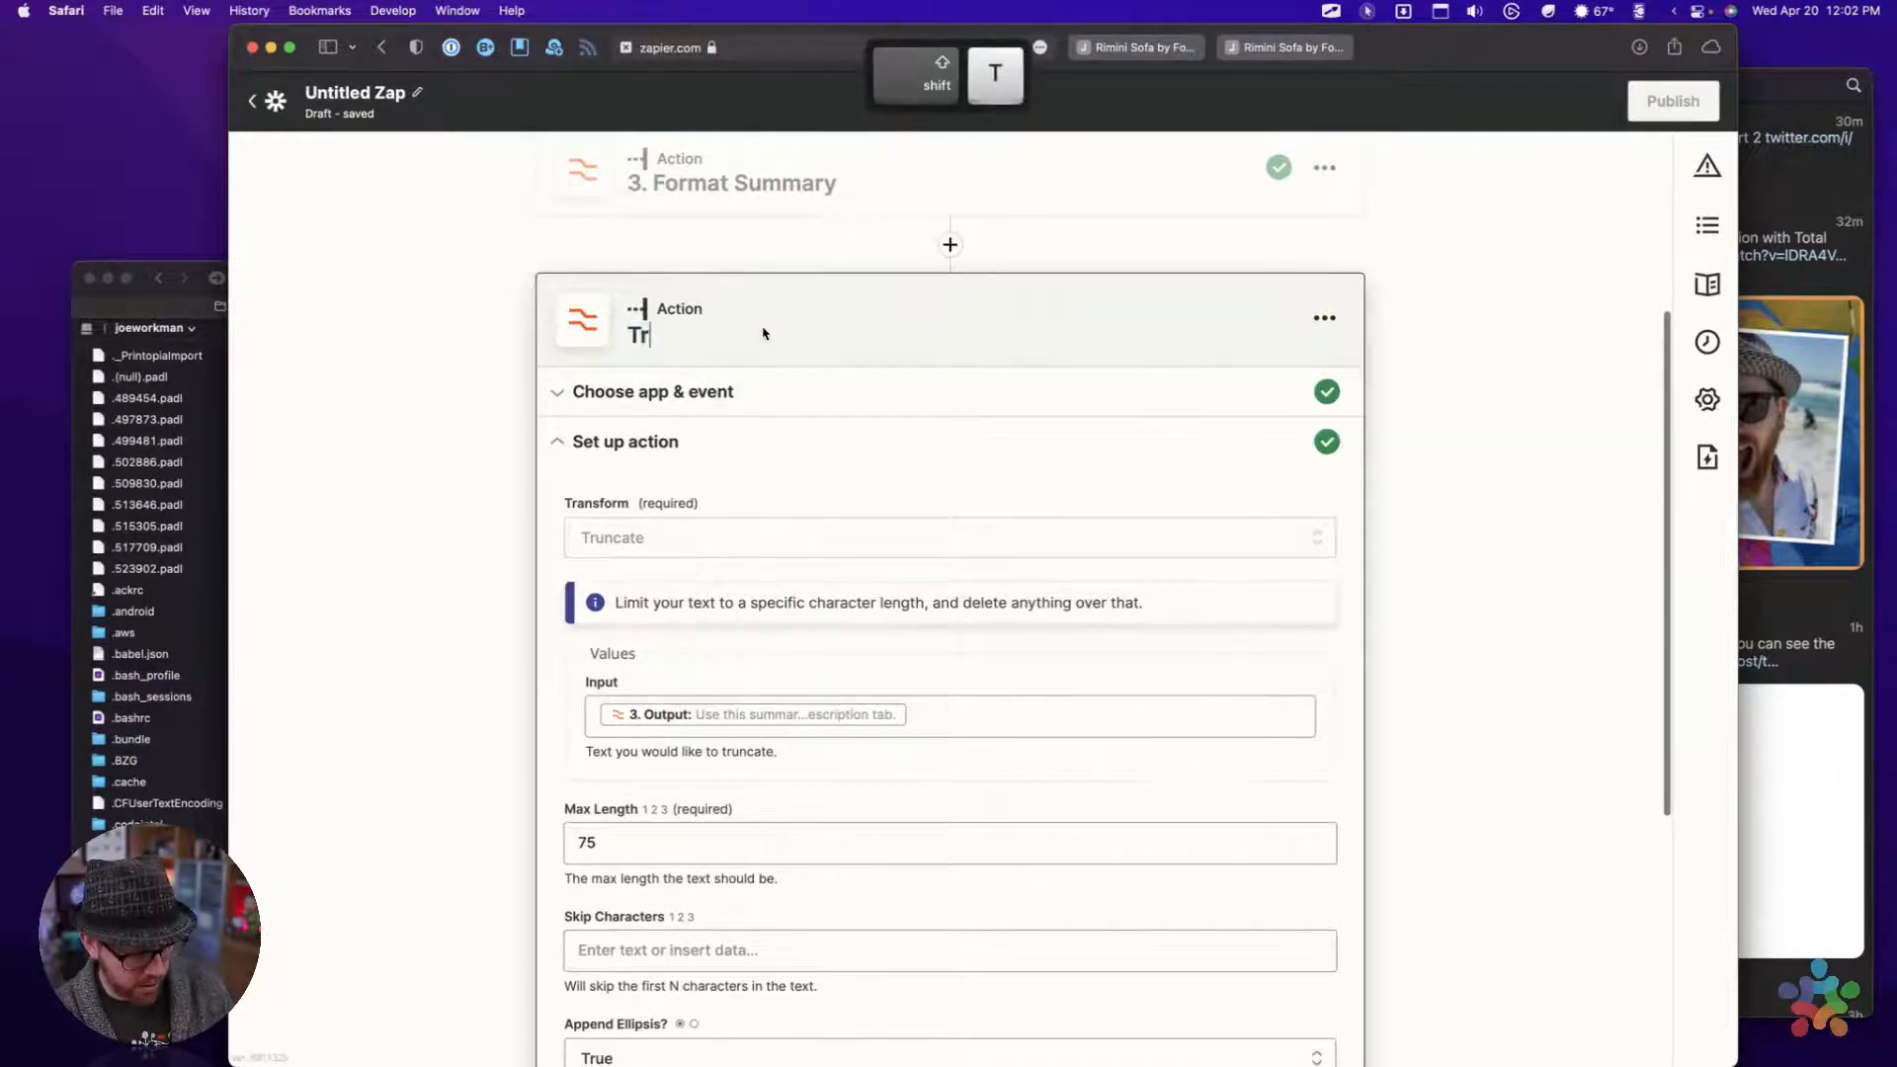
text(uncate Summary)
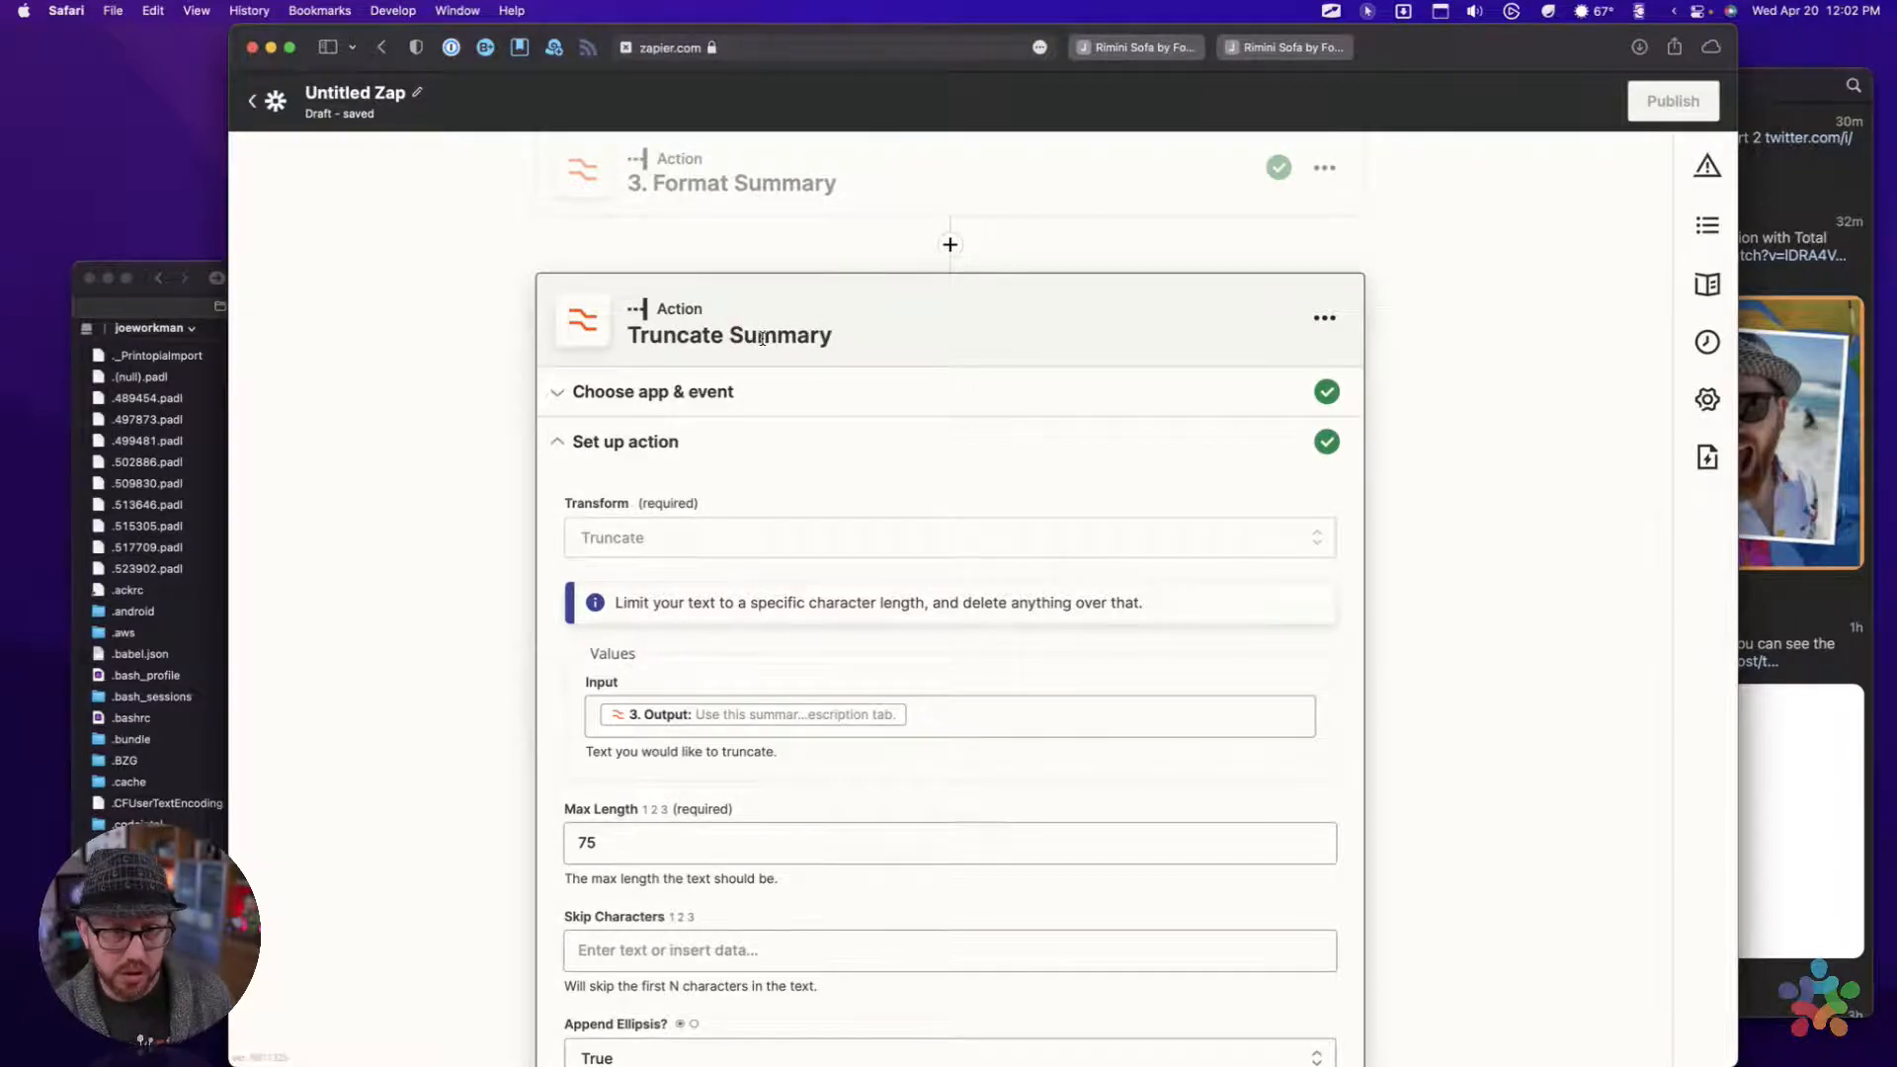
key(Return)
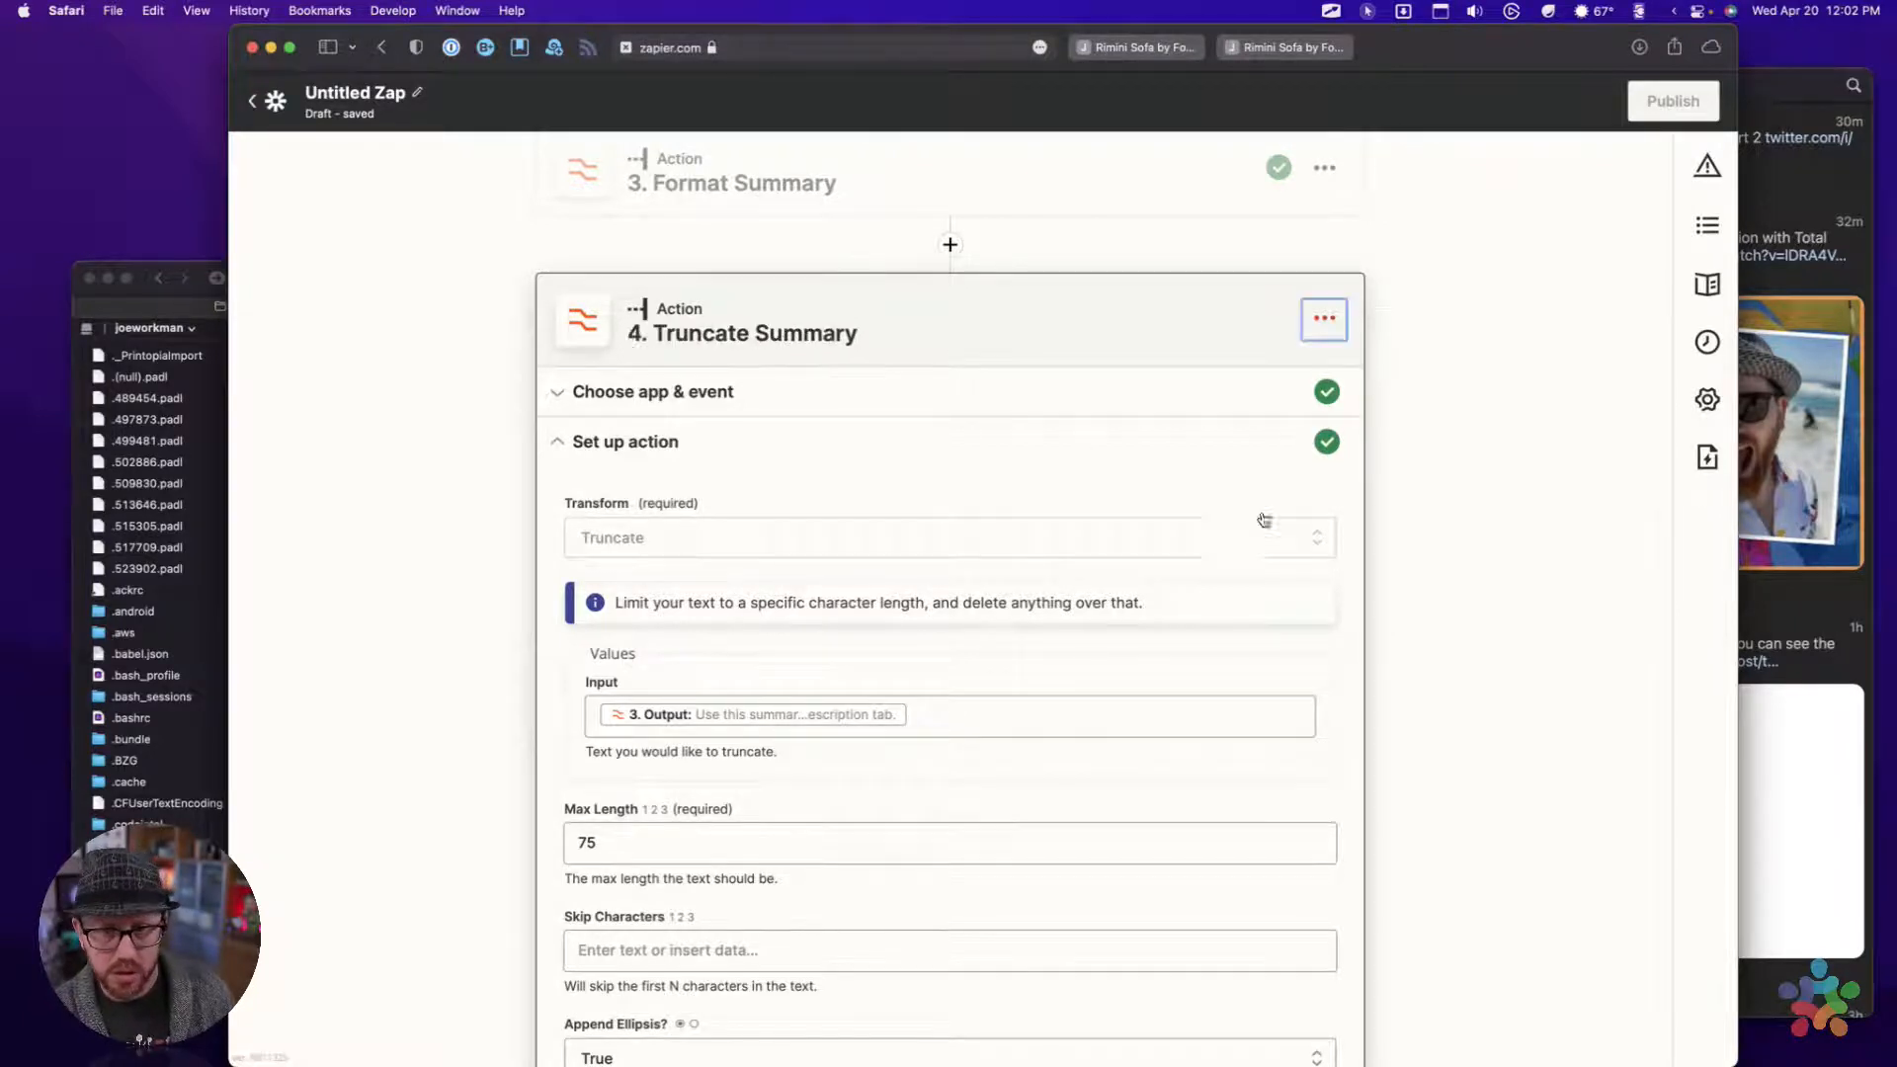
Continue to the Truncate Summary test, run it with review, and examine the truncated output text
scroll(1146, 449, down, 5)
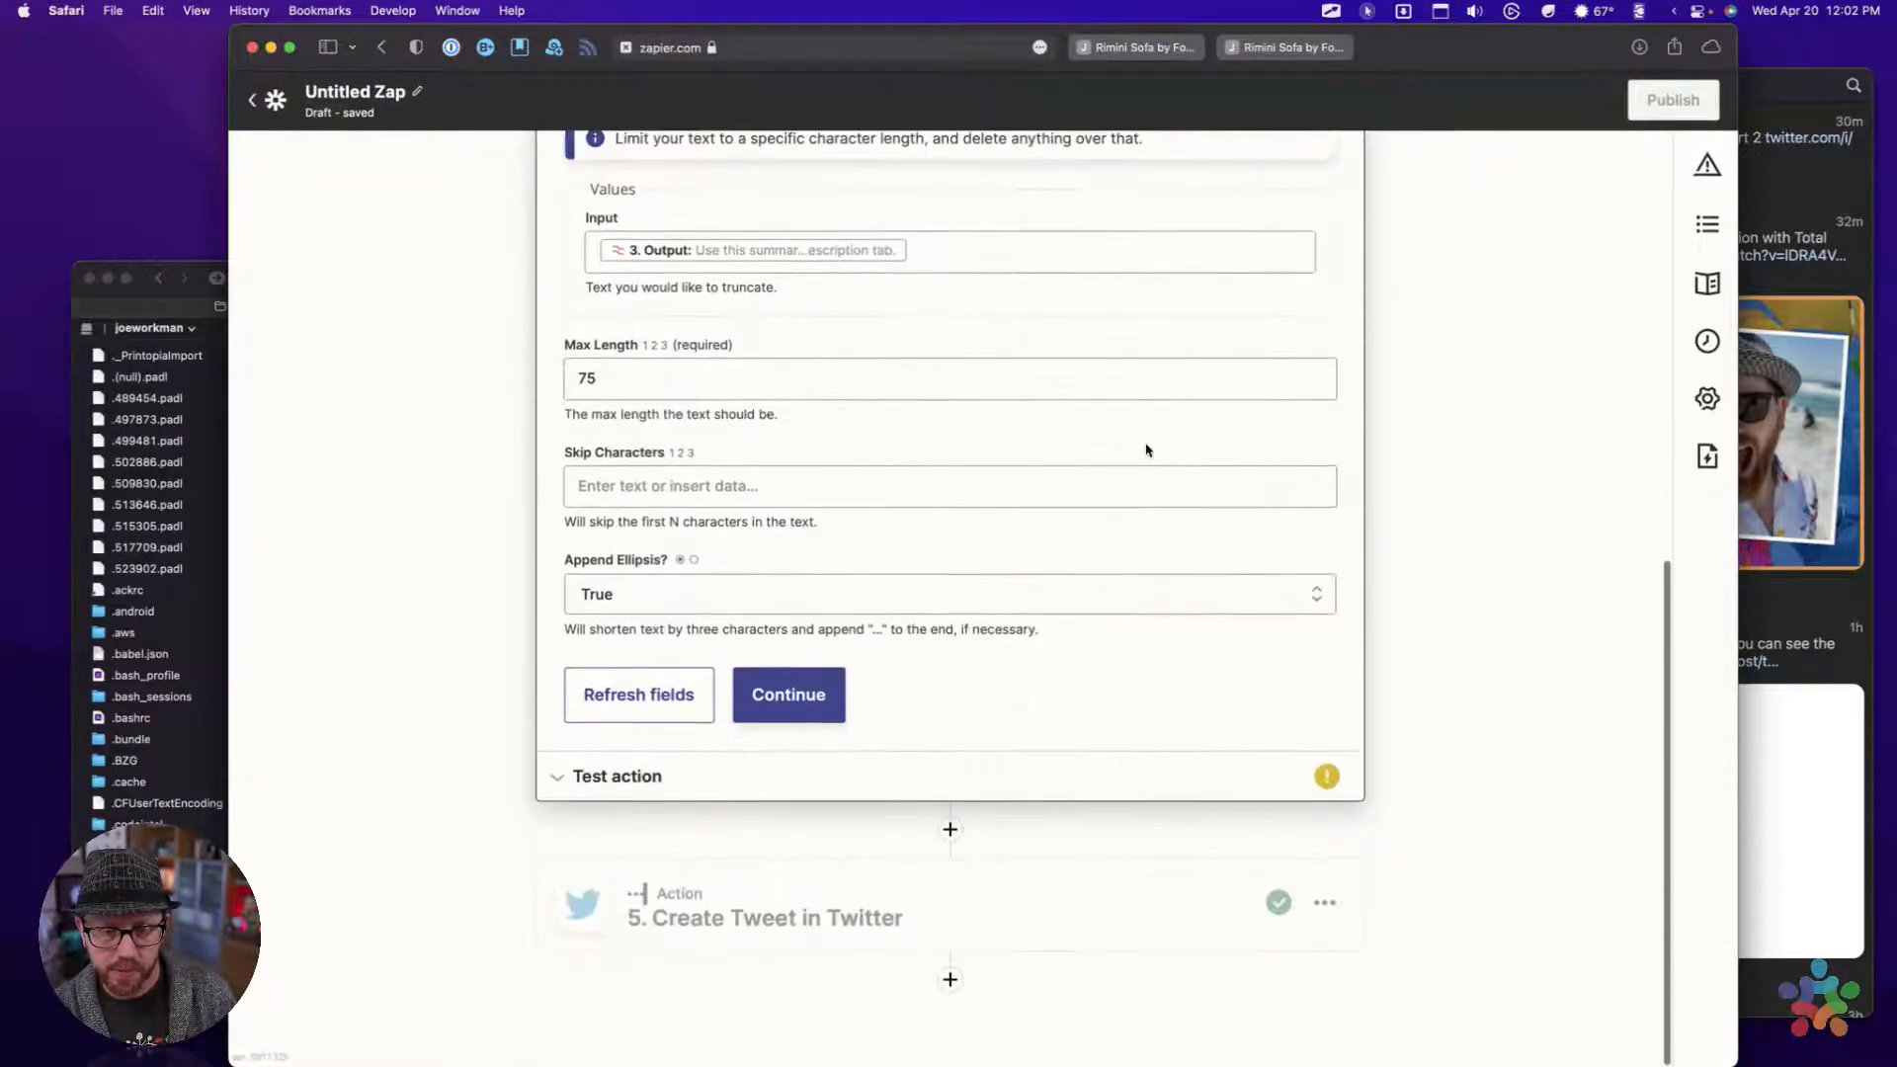
click(812, 696)
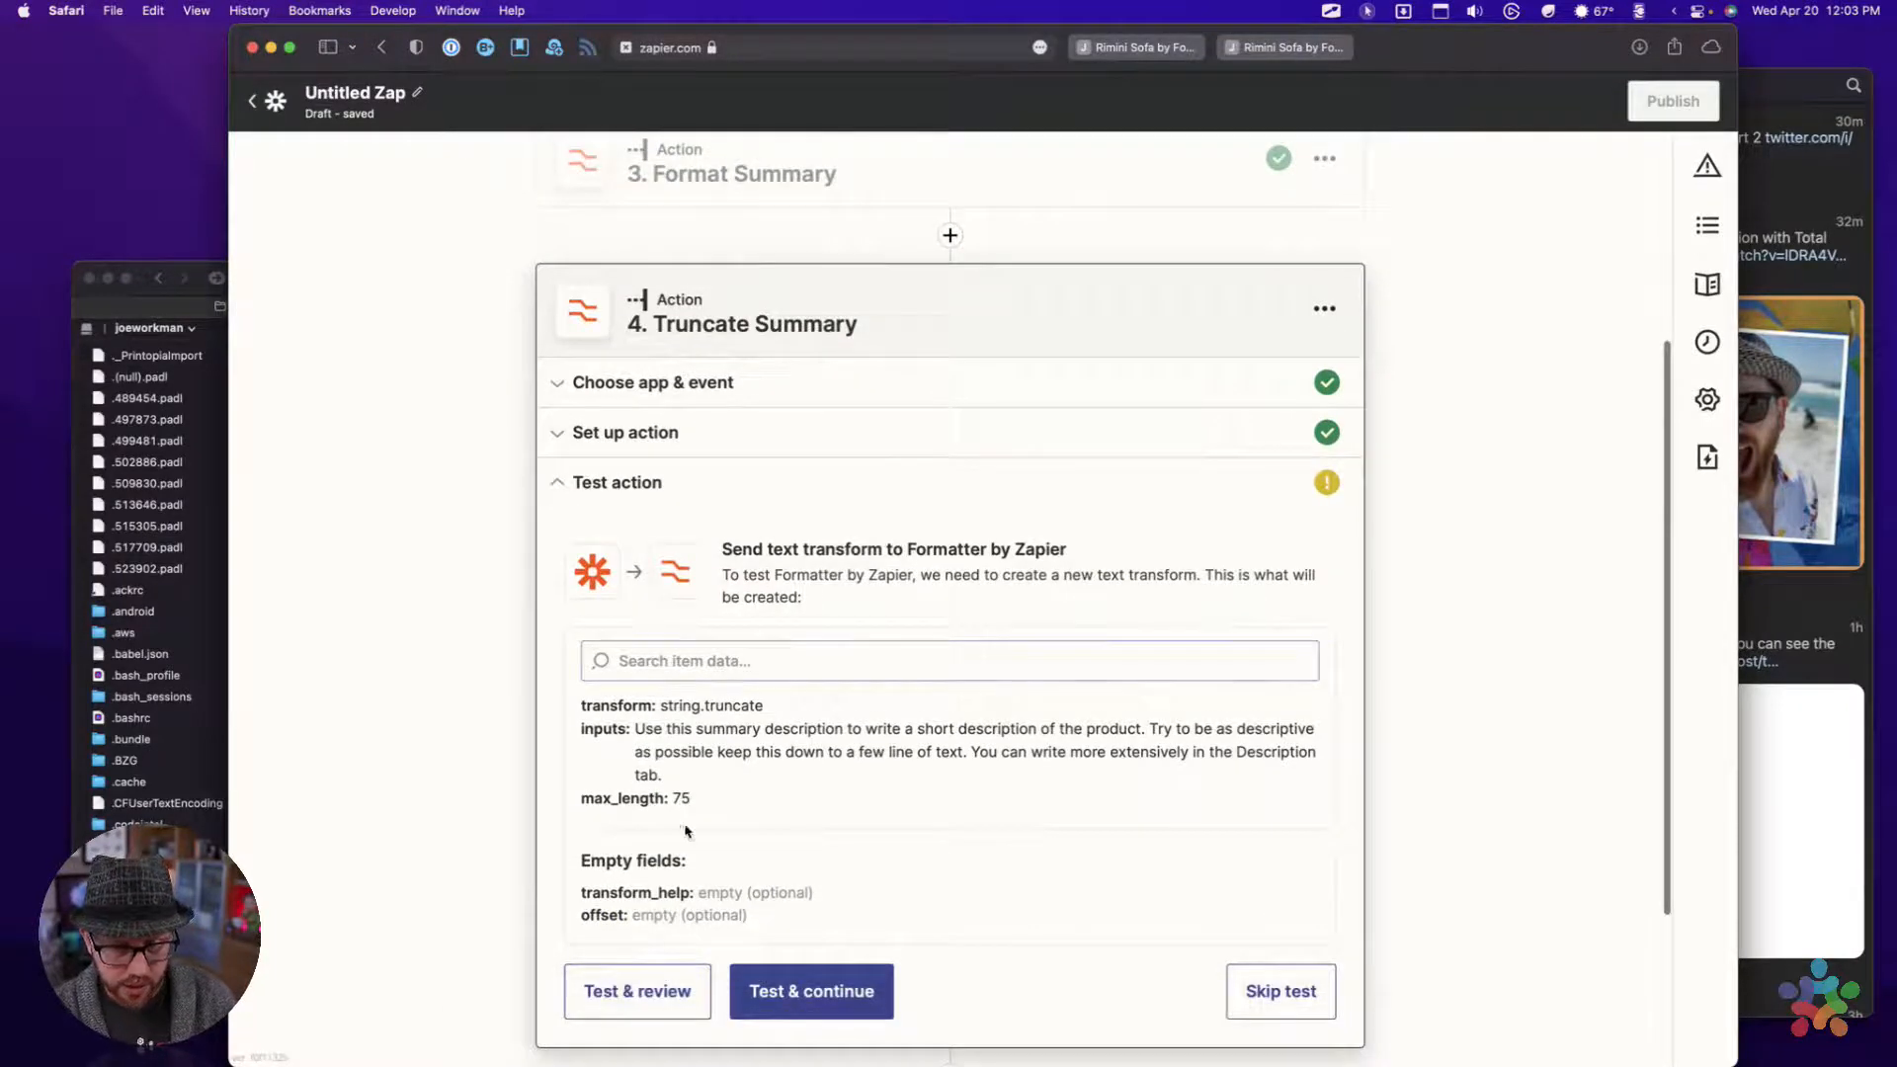
click(645, 1000)
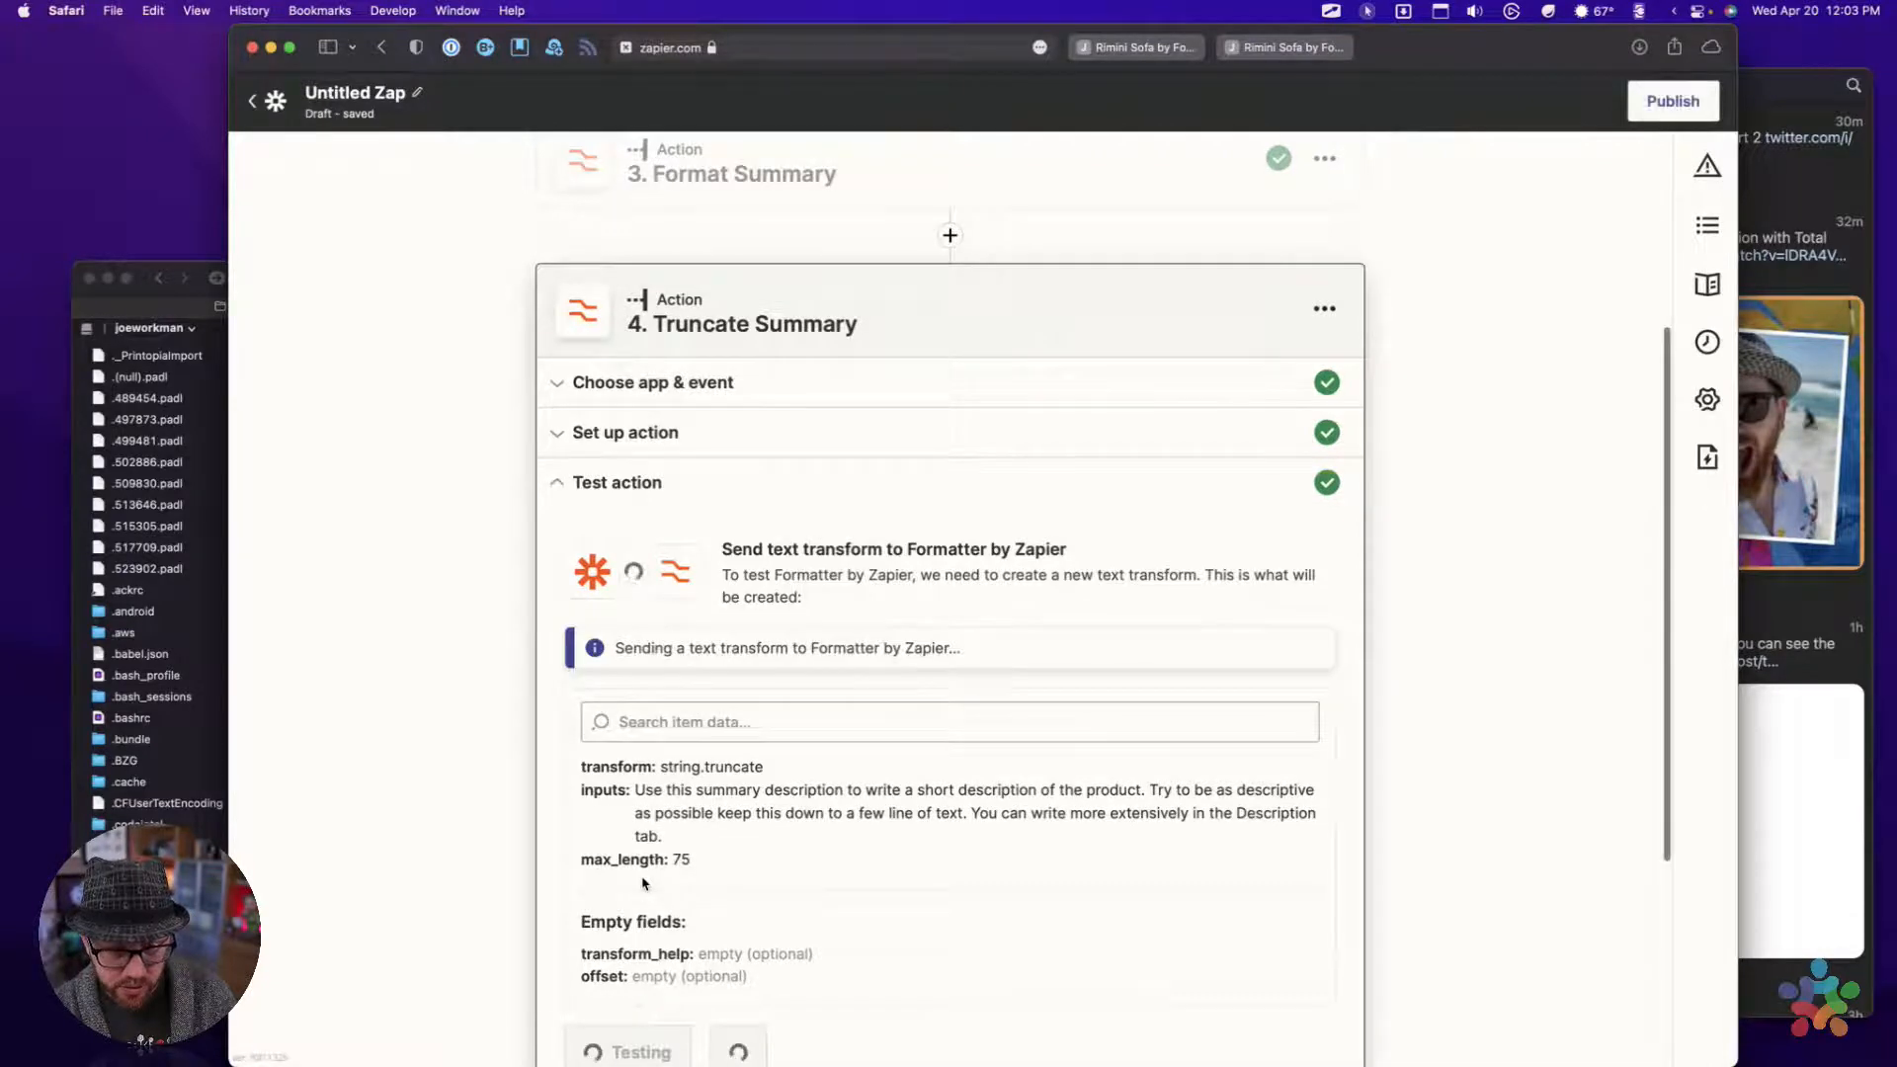
scroll(643, 885, down, 2)
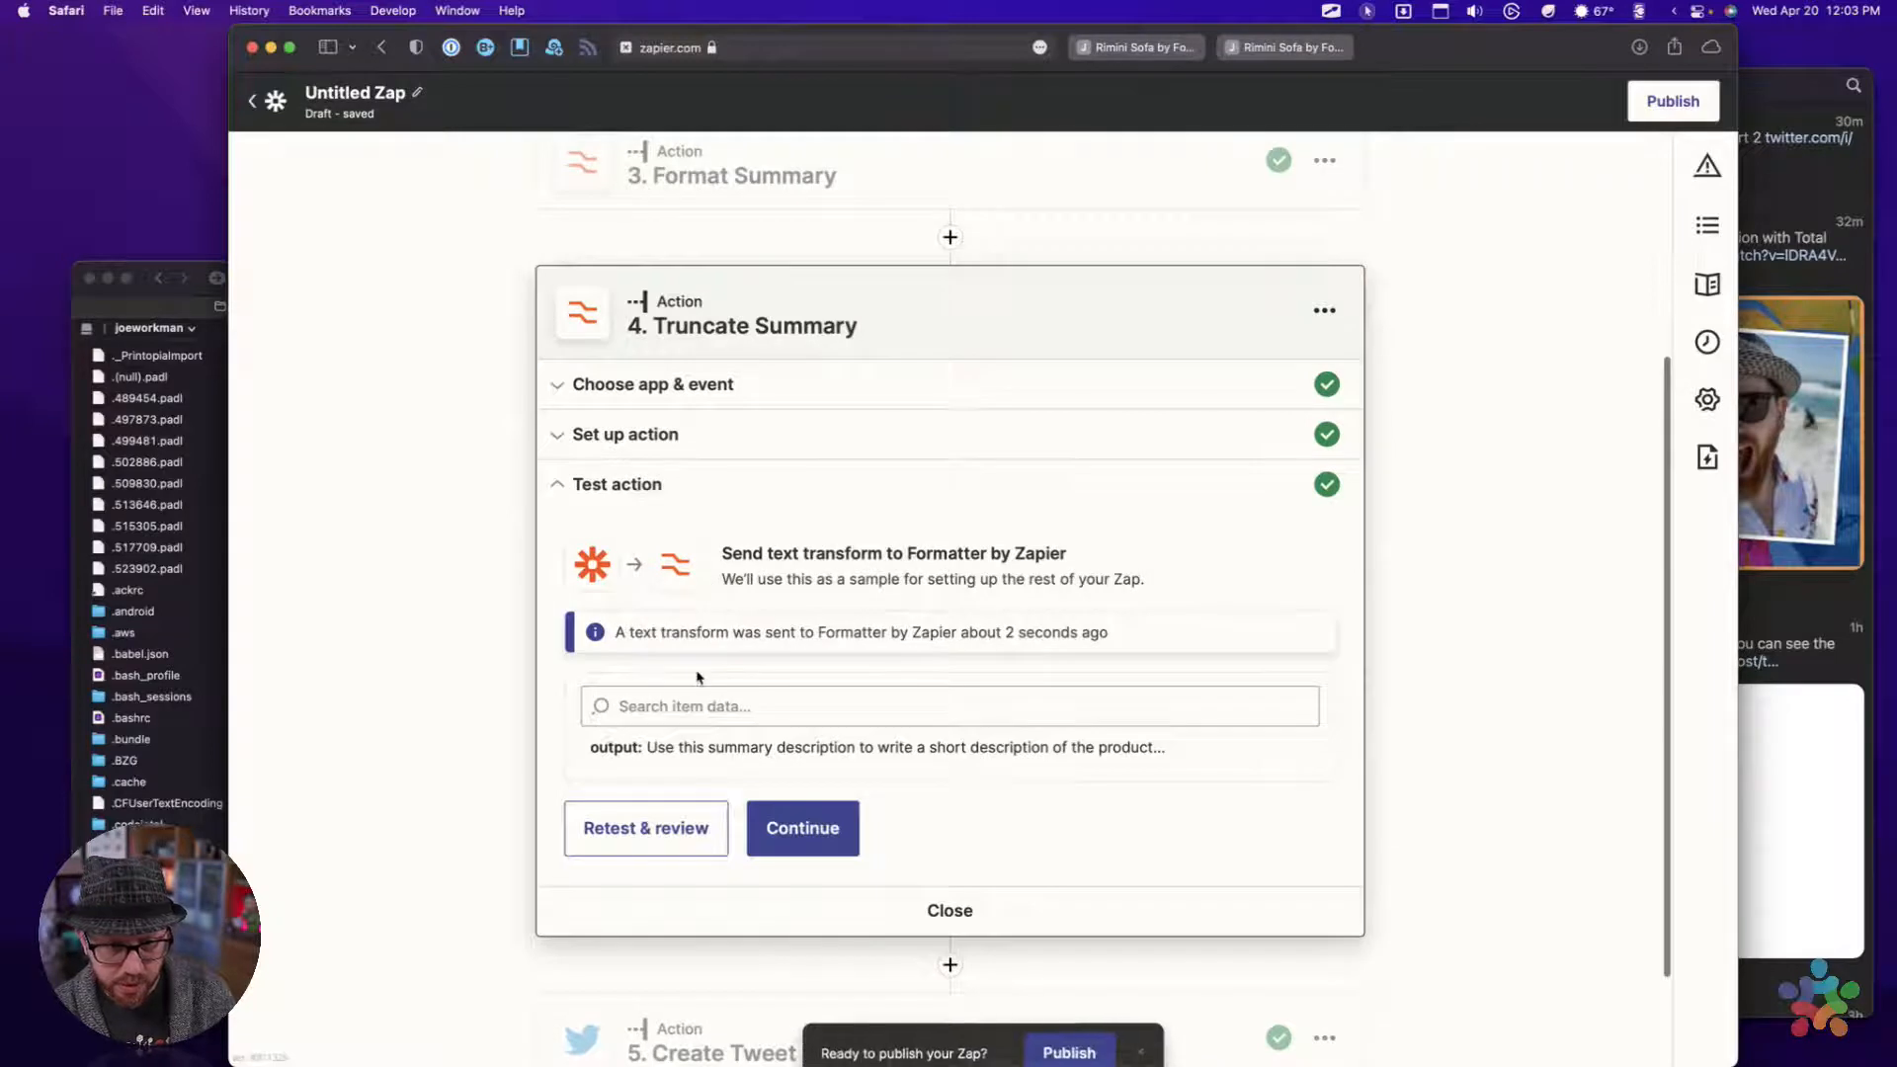
scroll(697, 677, down, 2)
drag(648, 620, 1196, 628)
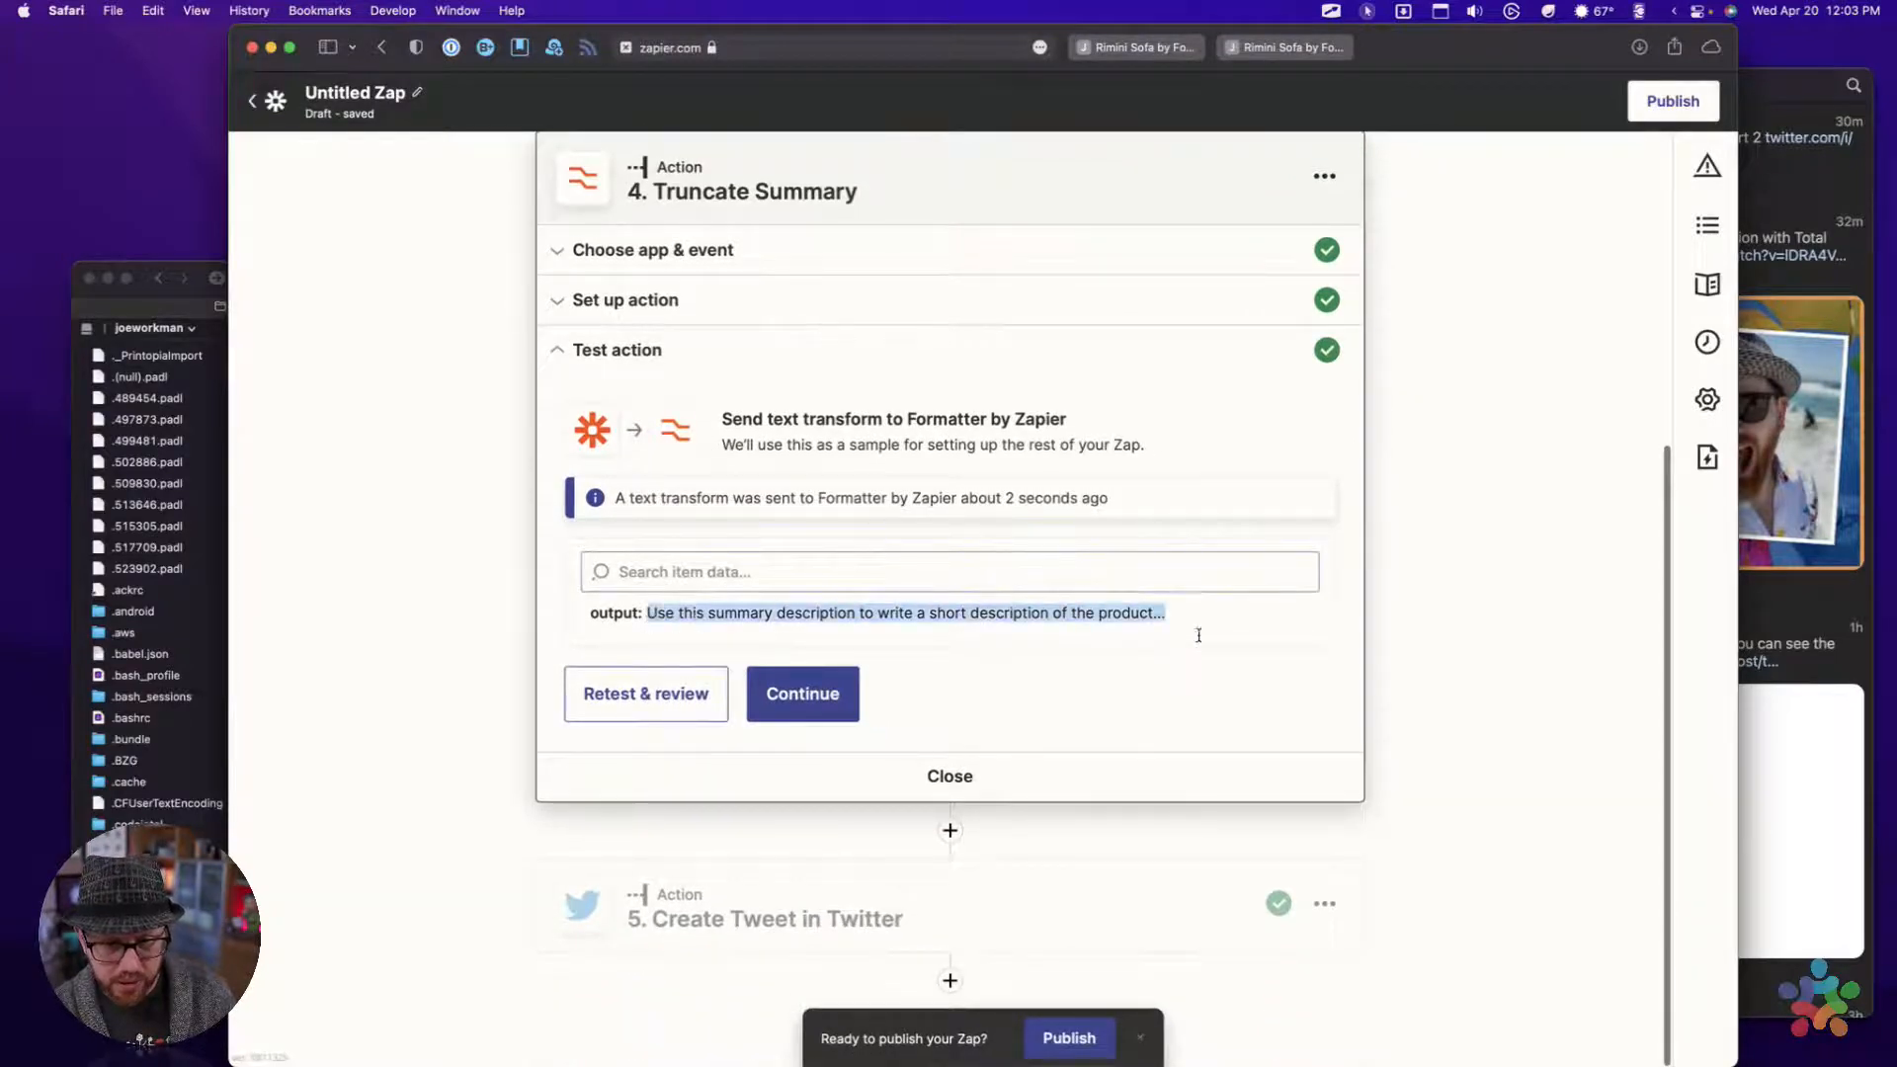
click(1145, 628)
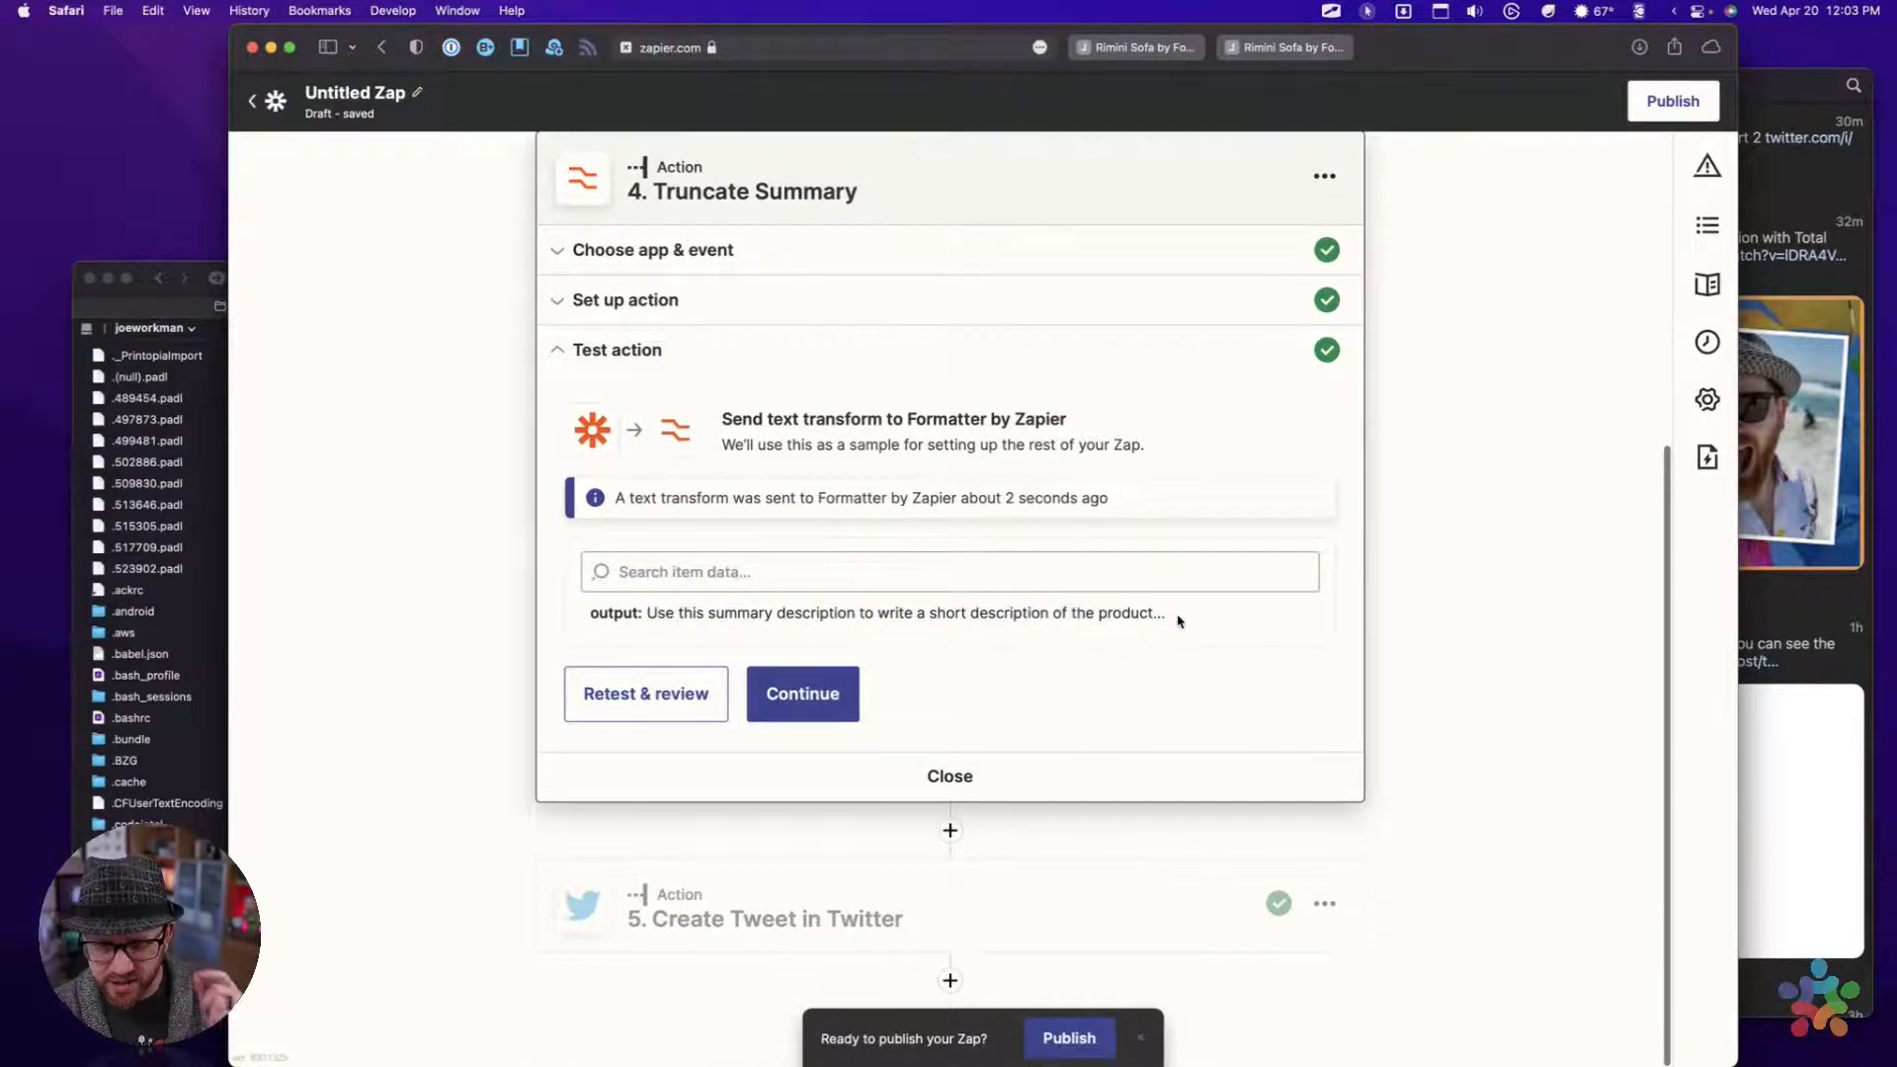
Reopen the Truncate Summary setup, set Max Length to 100, and continue to its test
click(656, 301)
click(620, 707)
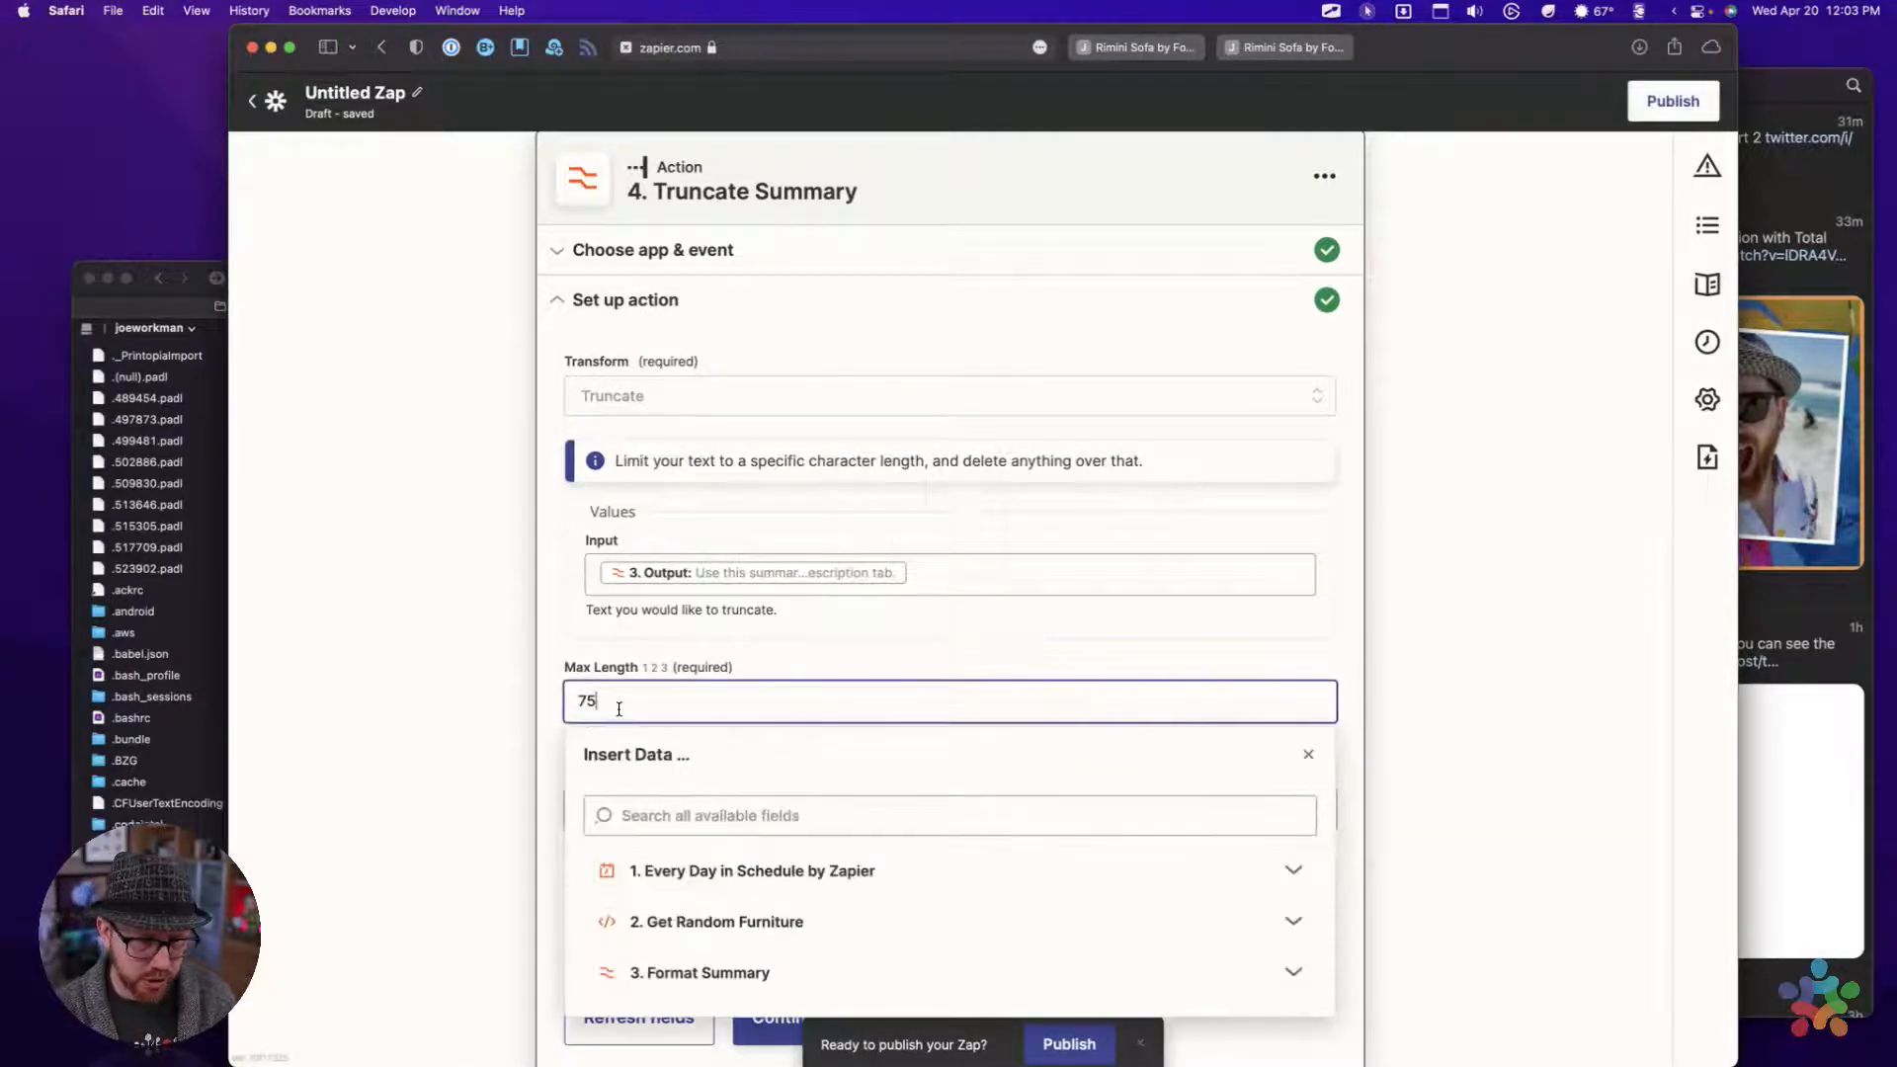
key(BackSpace)
key(BackSpace)
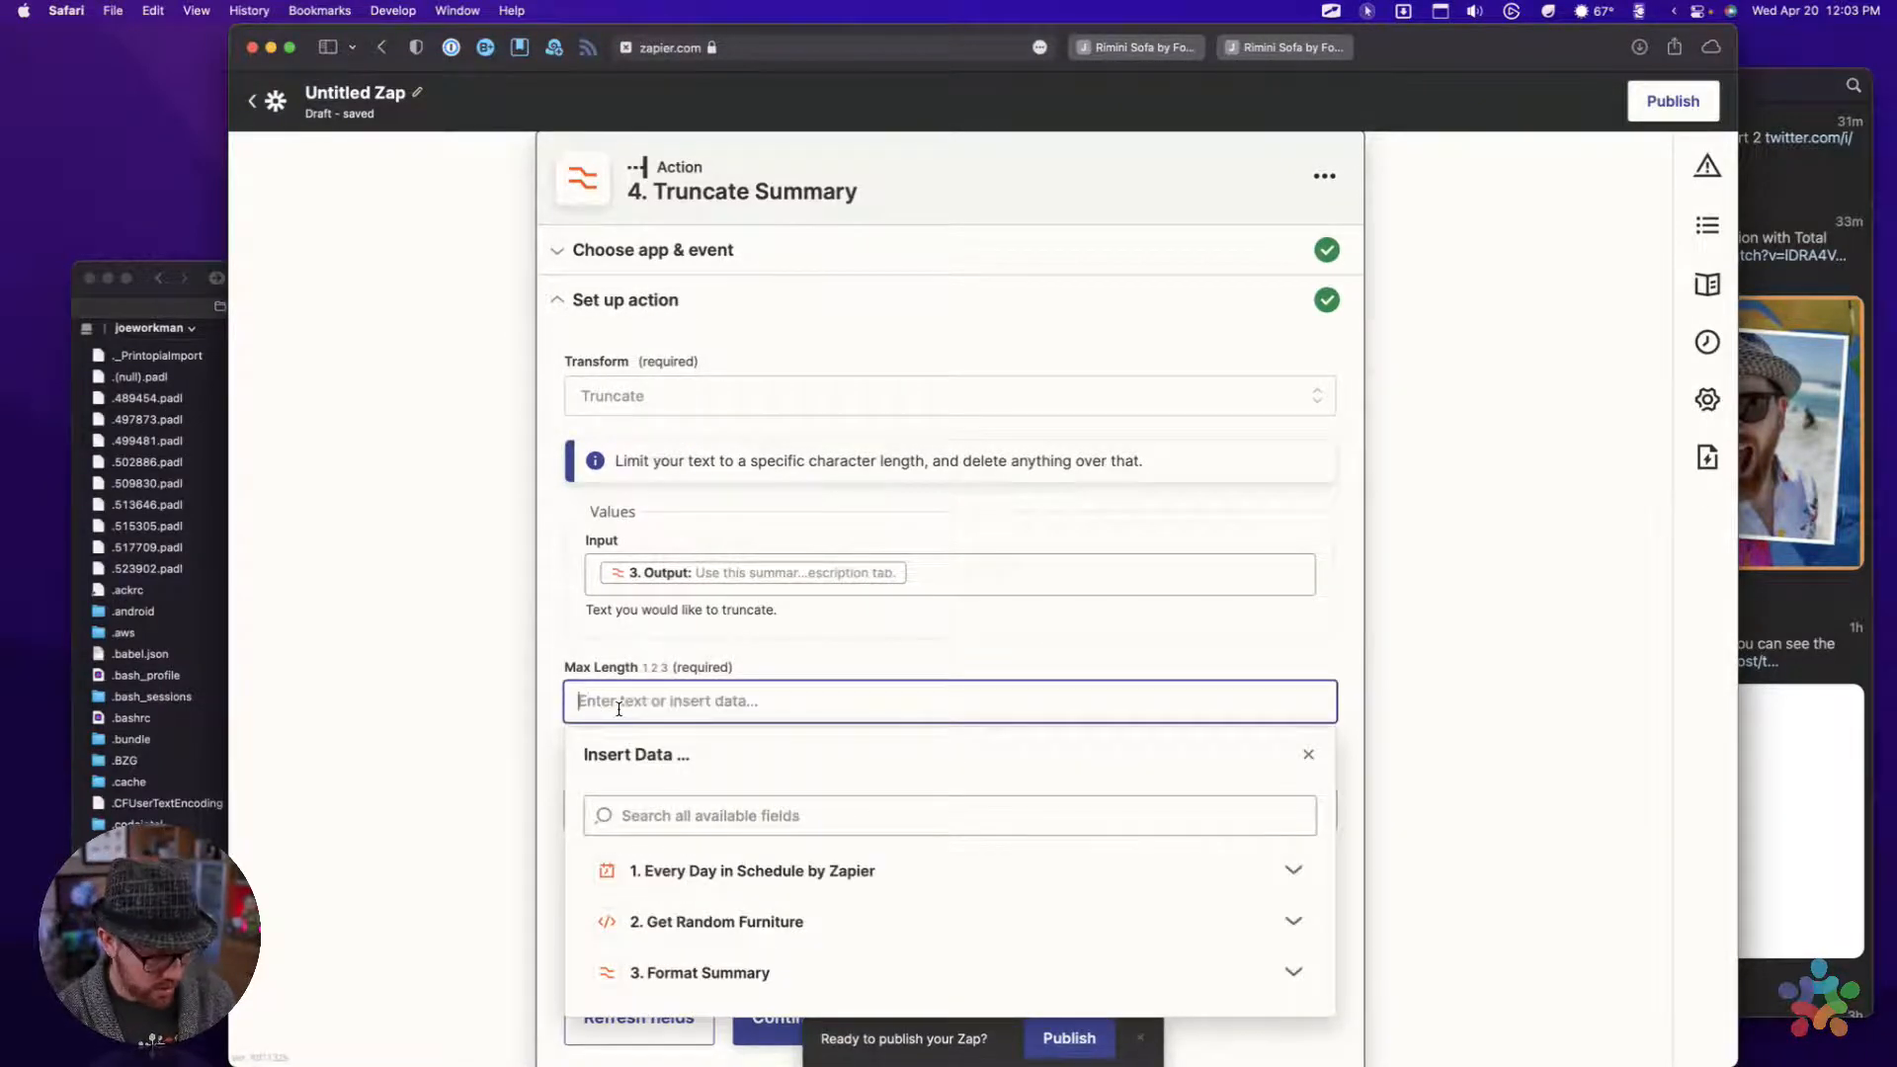
text(100)
click(530, 724)
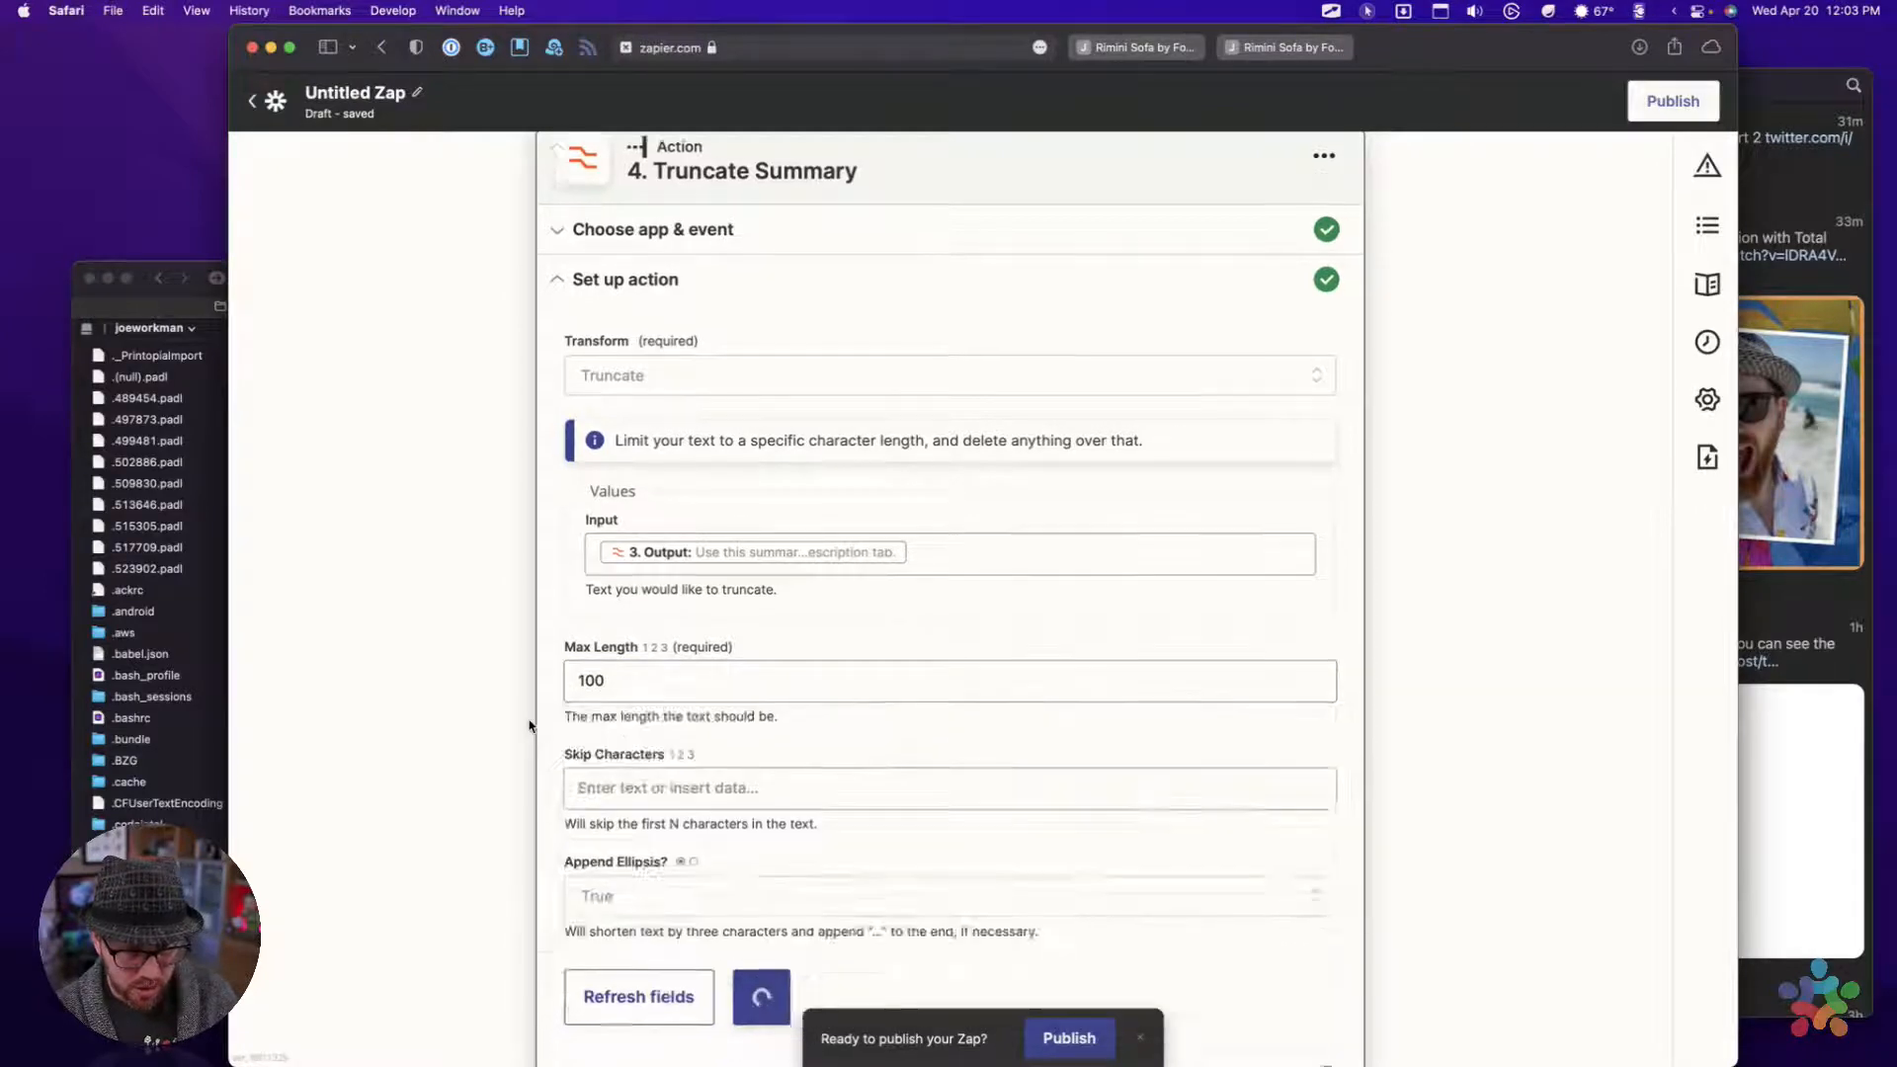
scroll(530, 726, down, 2)
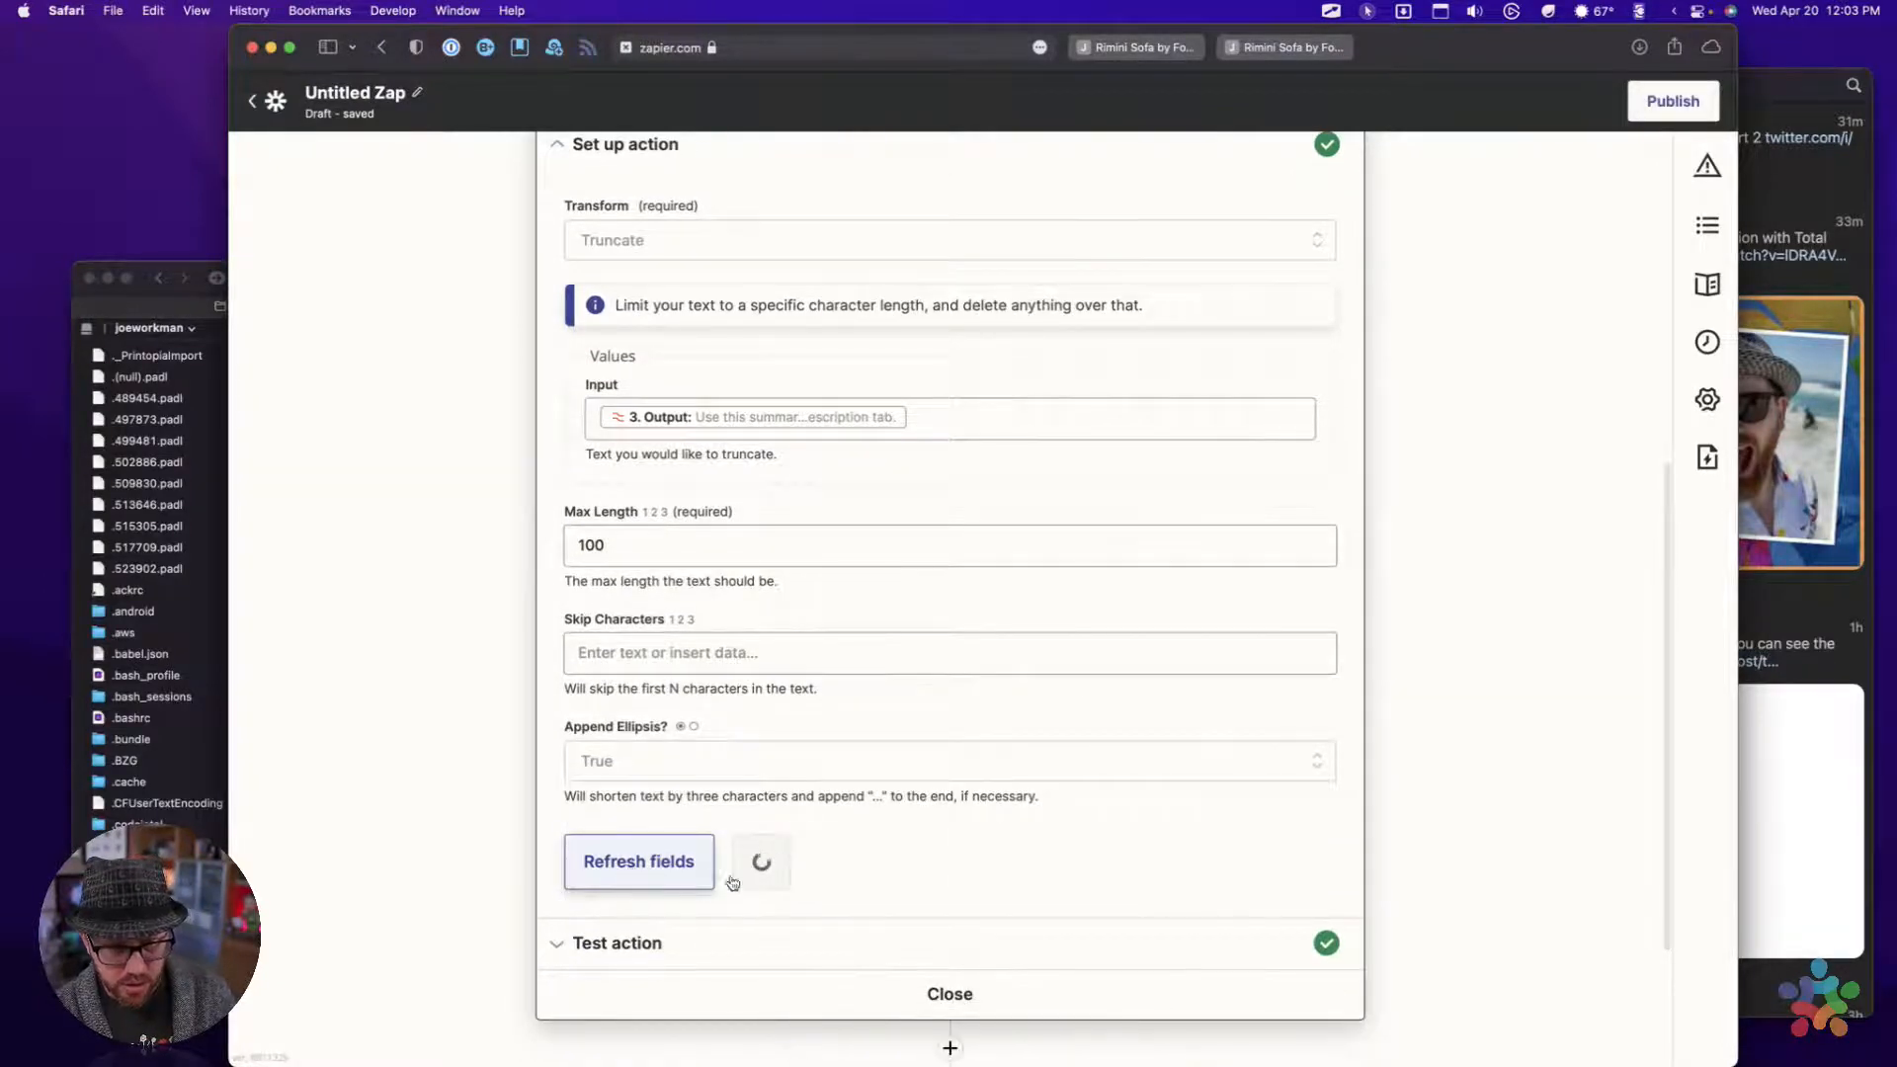
click(768, 870)
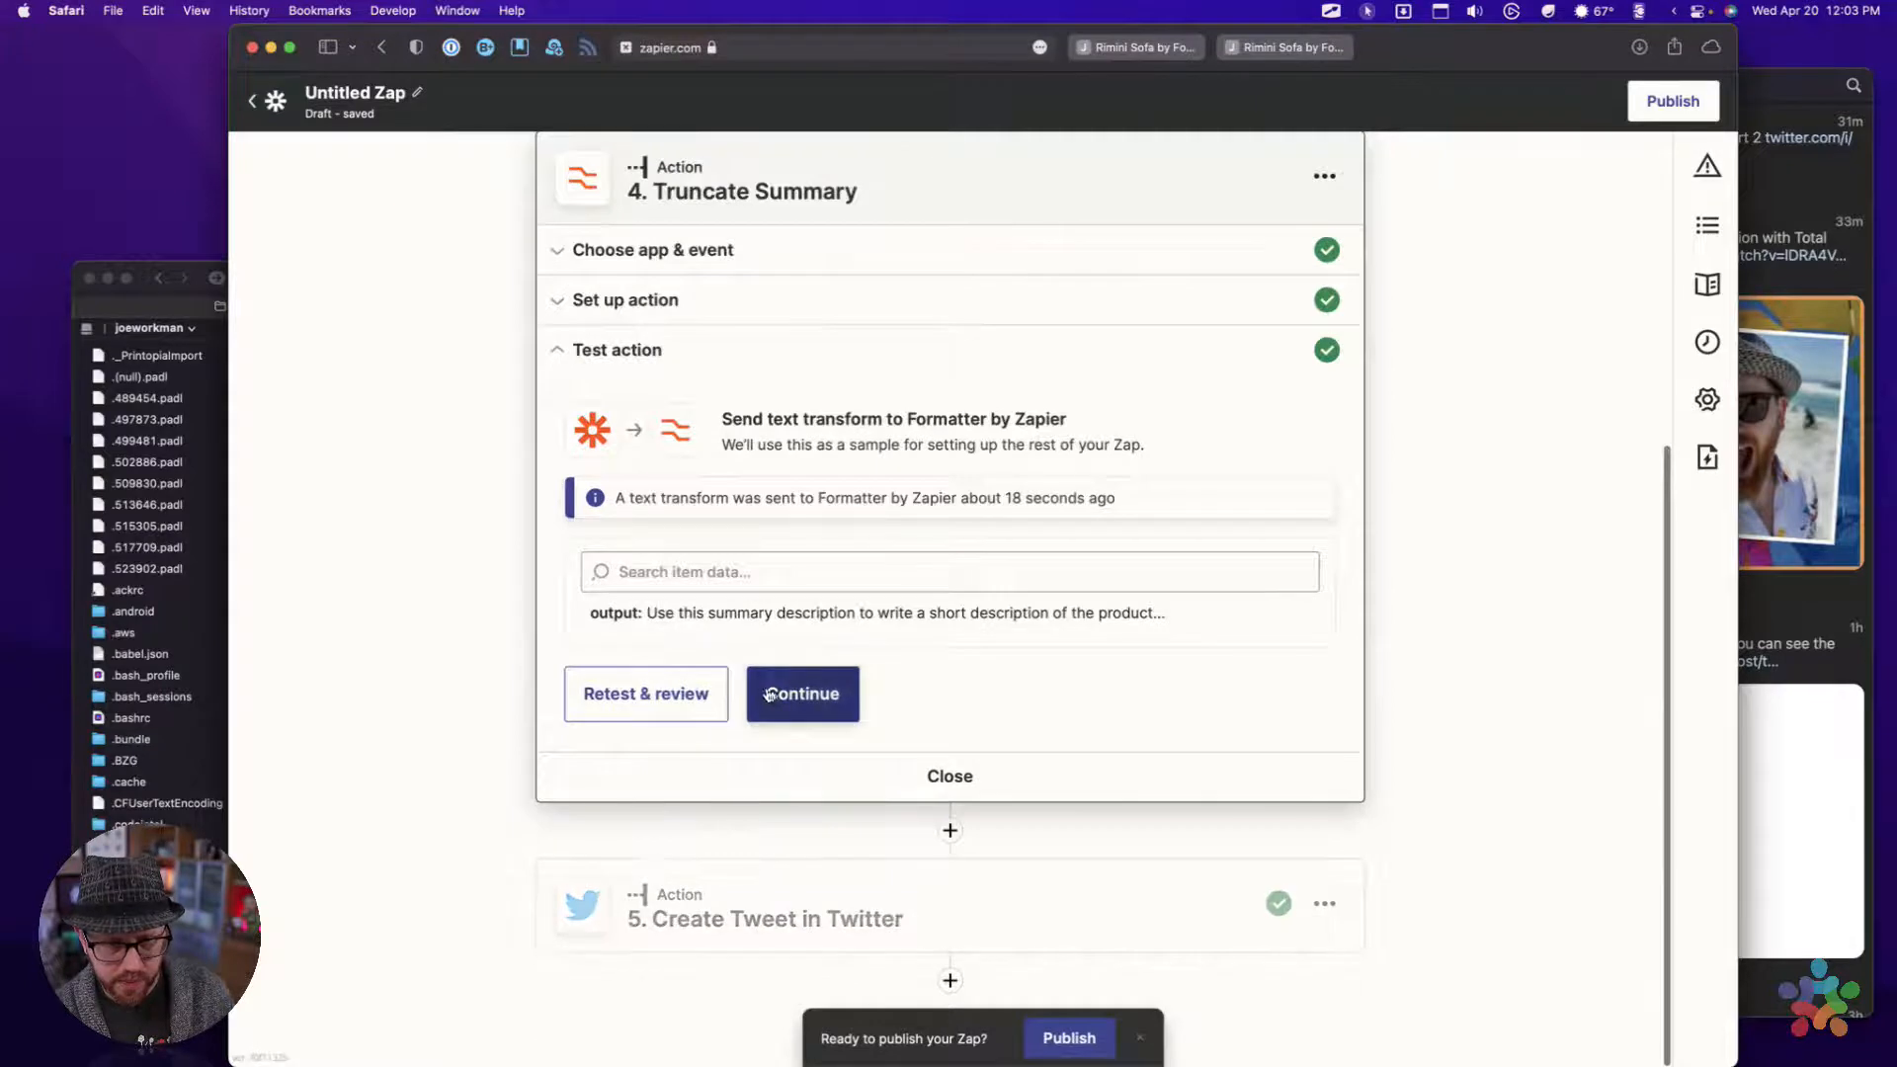
Retest the Truncate Summary action and review where the output text is cut off
click(645, 692)
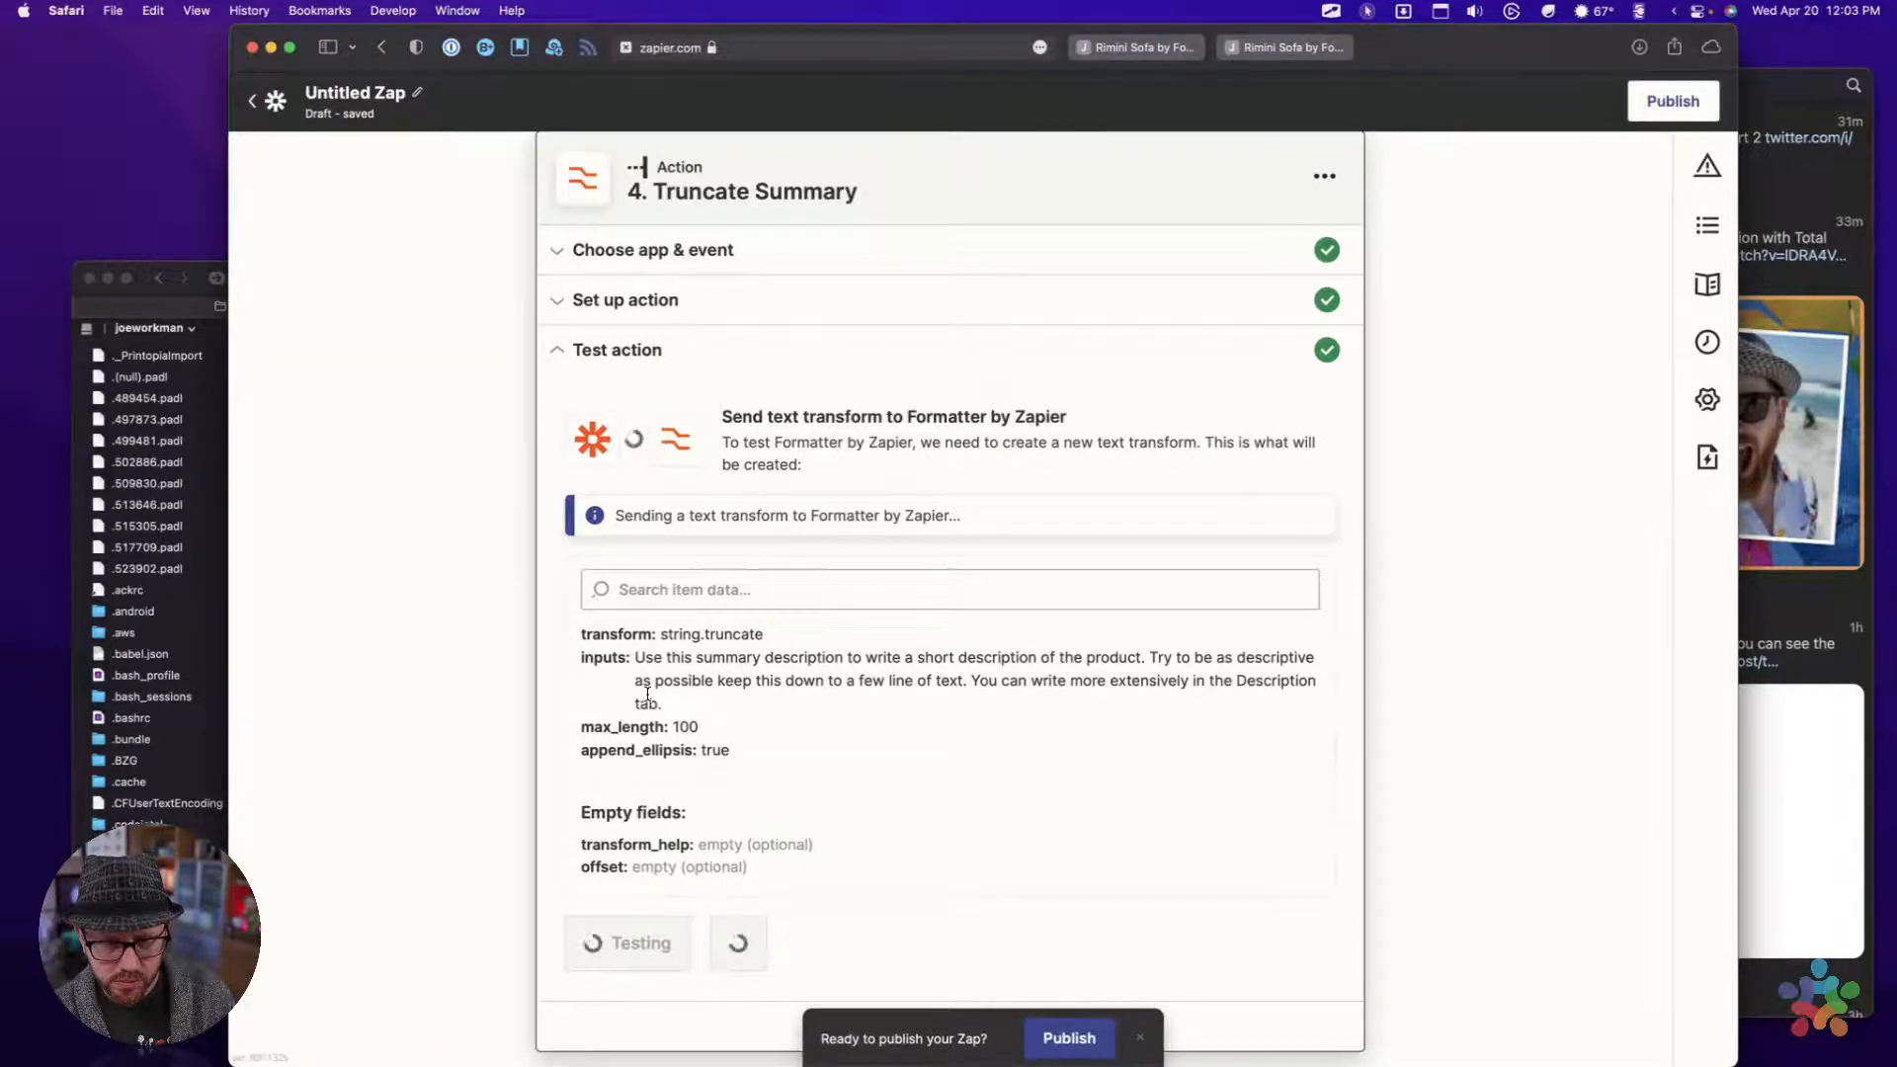
scroll(648, 693, down, 3)
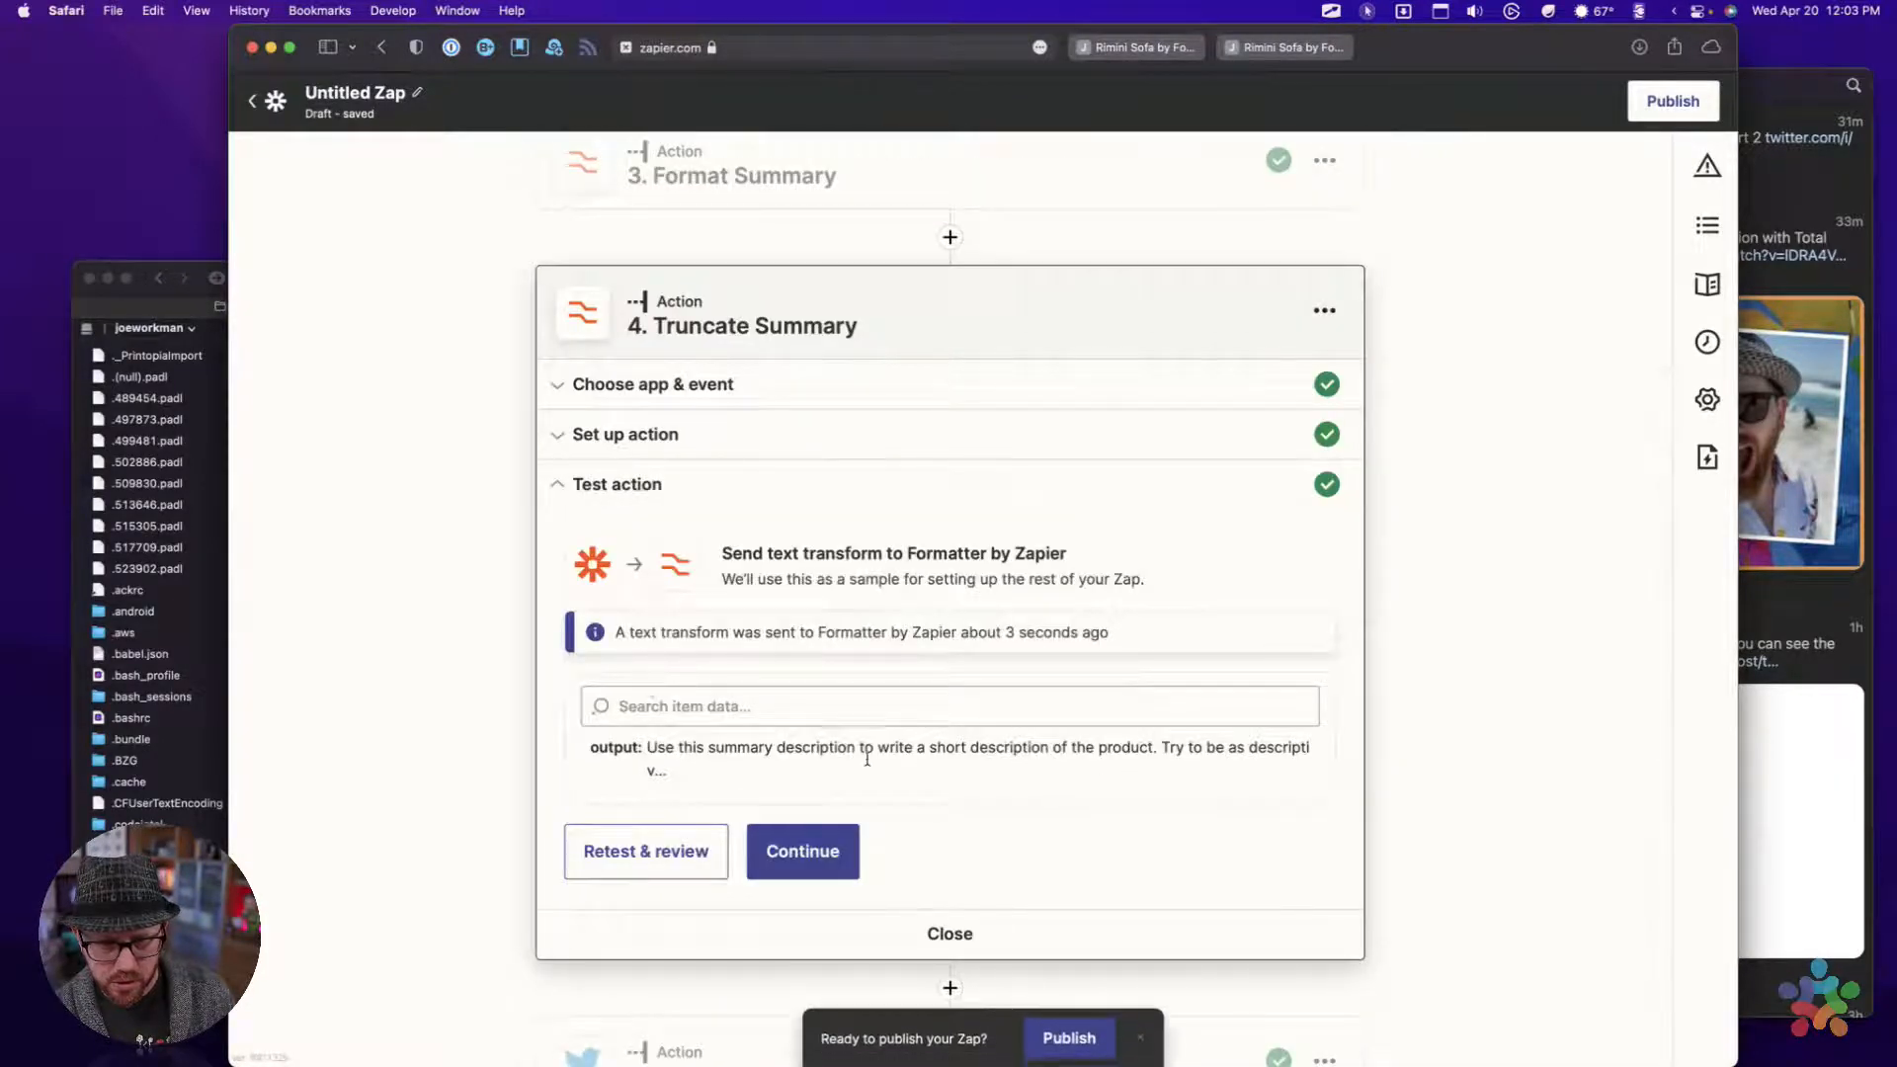
drag(650, 759, 683, 774)
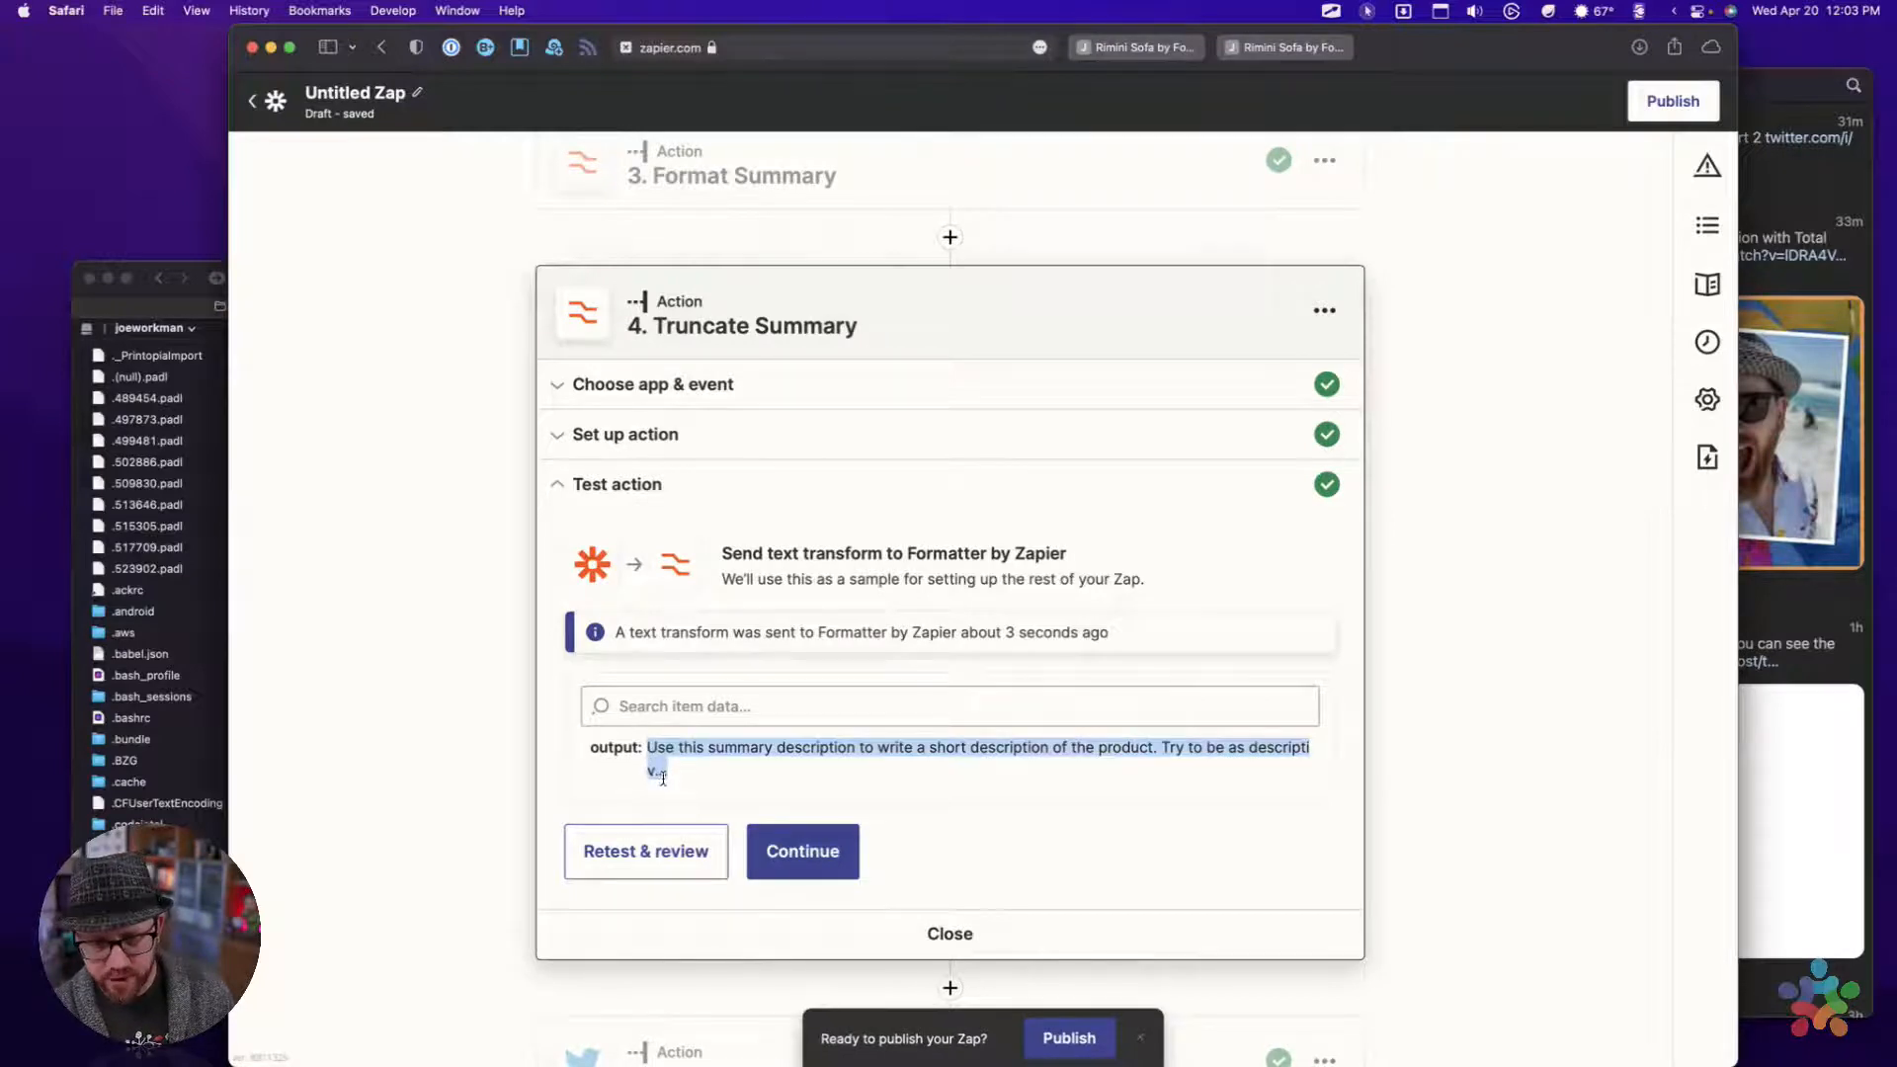
click(669, 771)
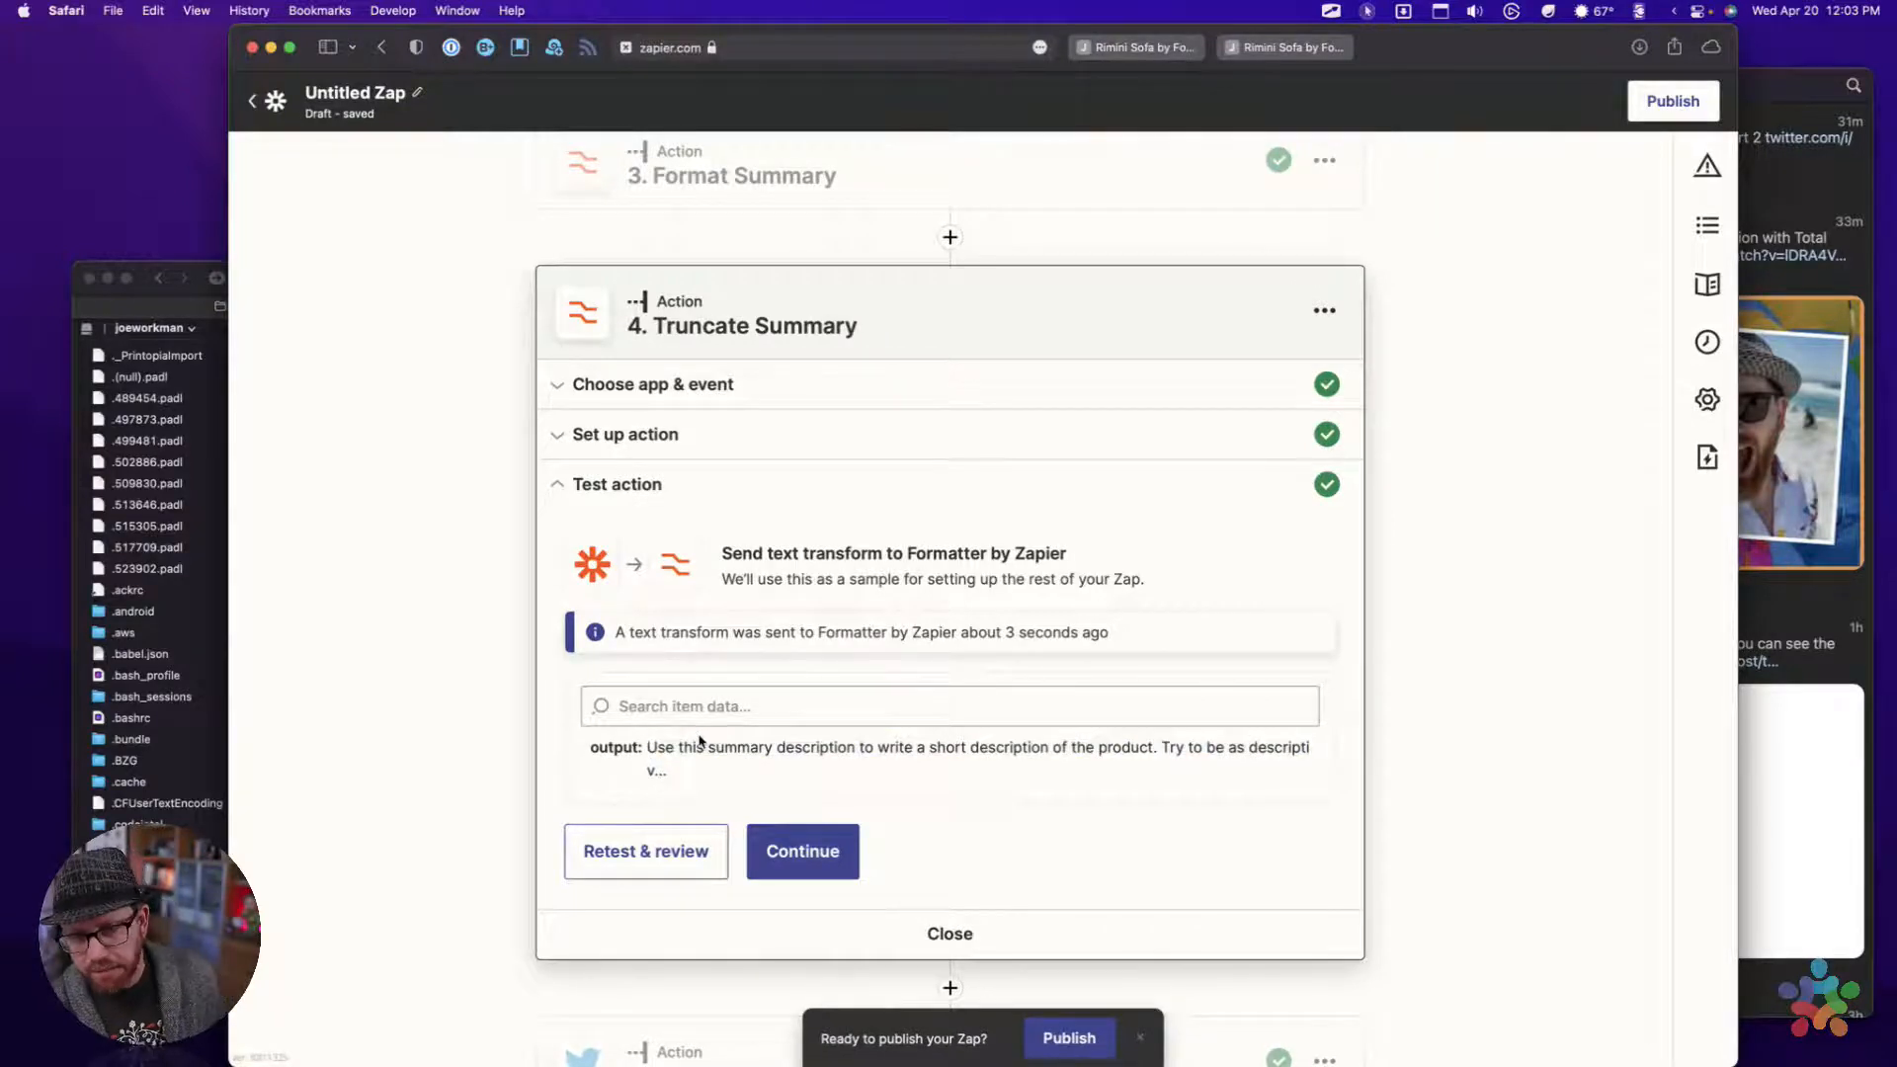
scroll(705, 734, down, 3)
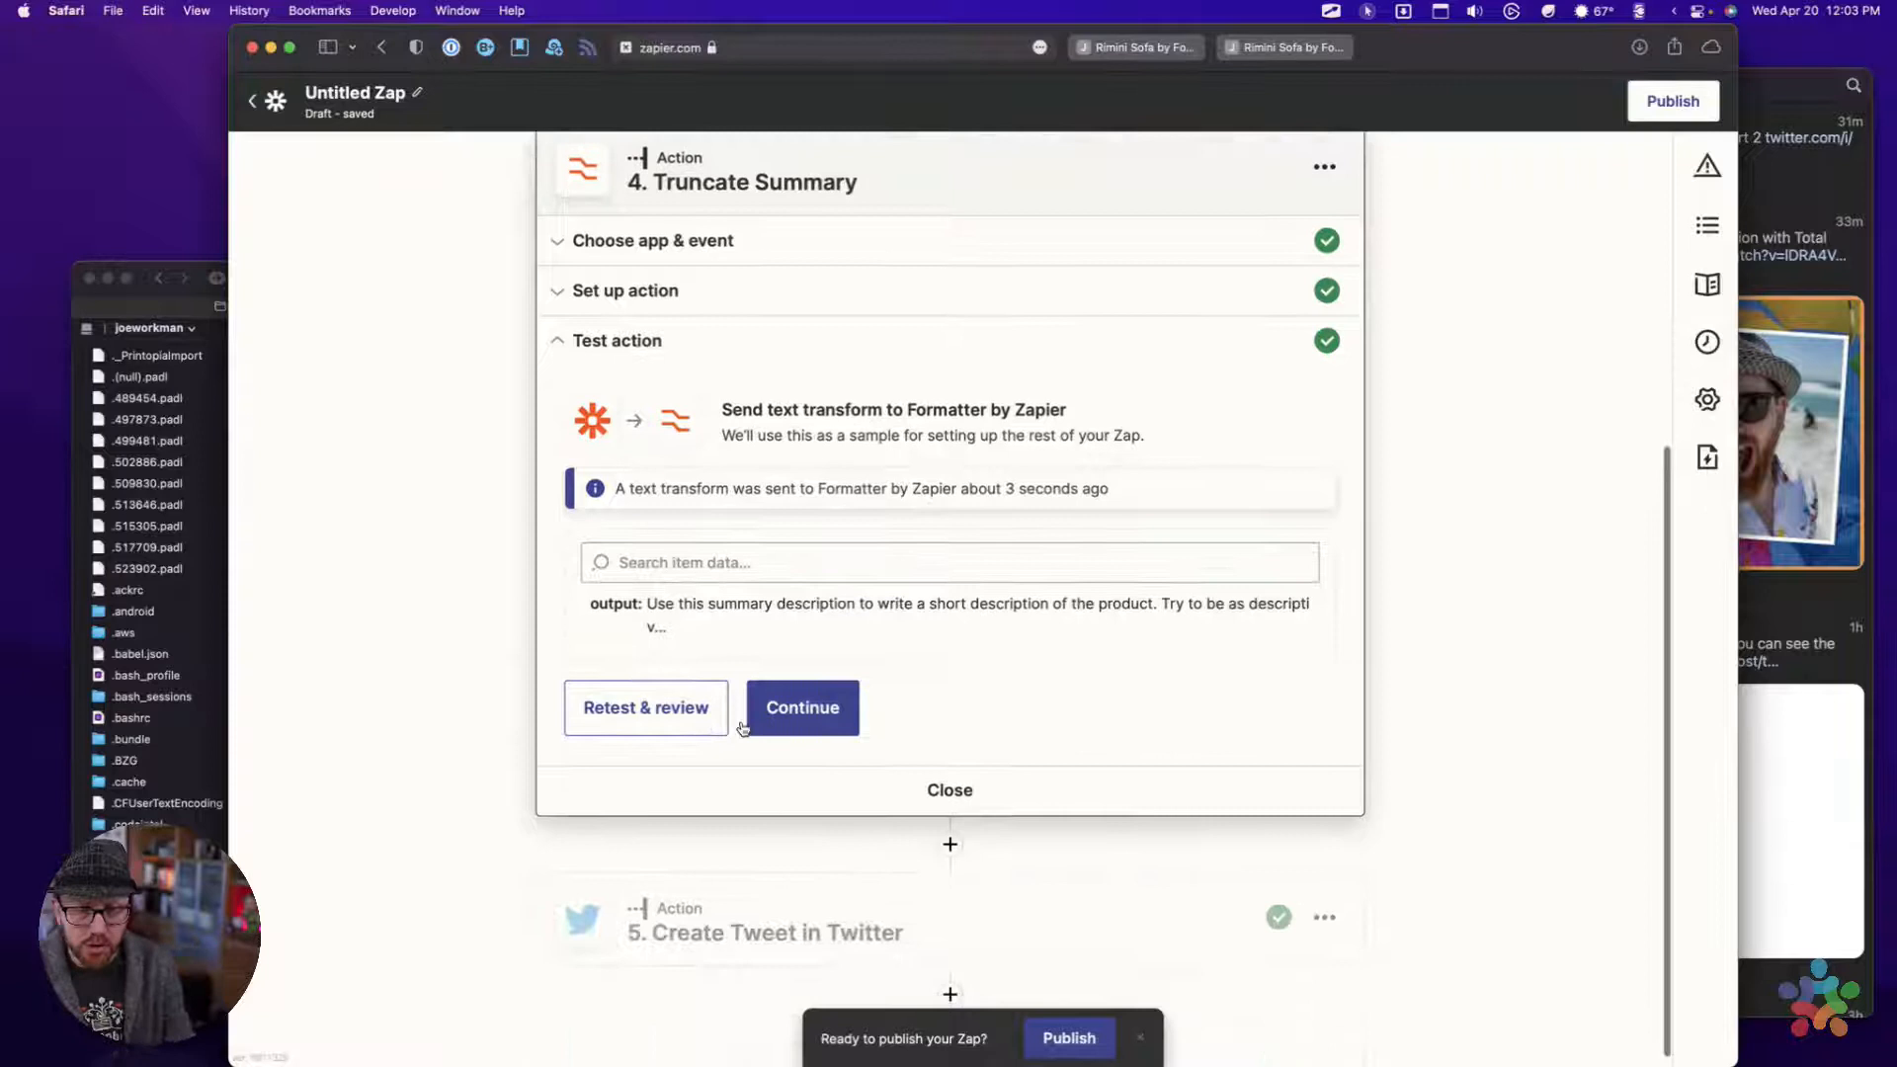
In the Create Tweet message, replace the Format Summary output with the Output field from Truncate Summary
click(809, 701)
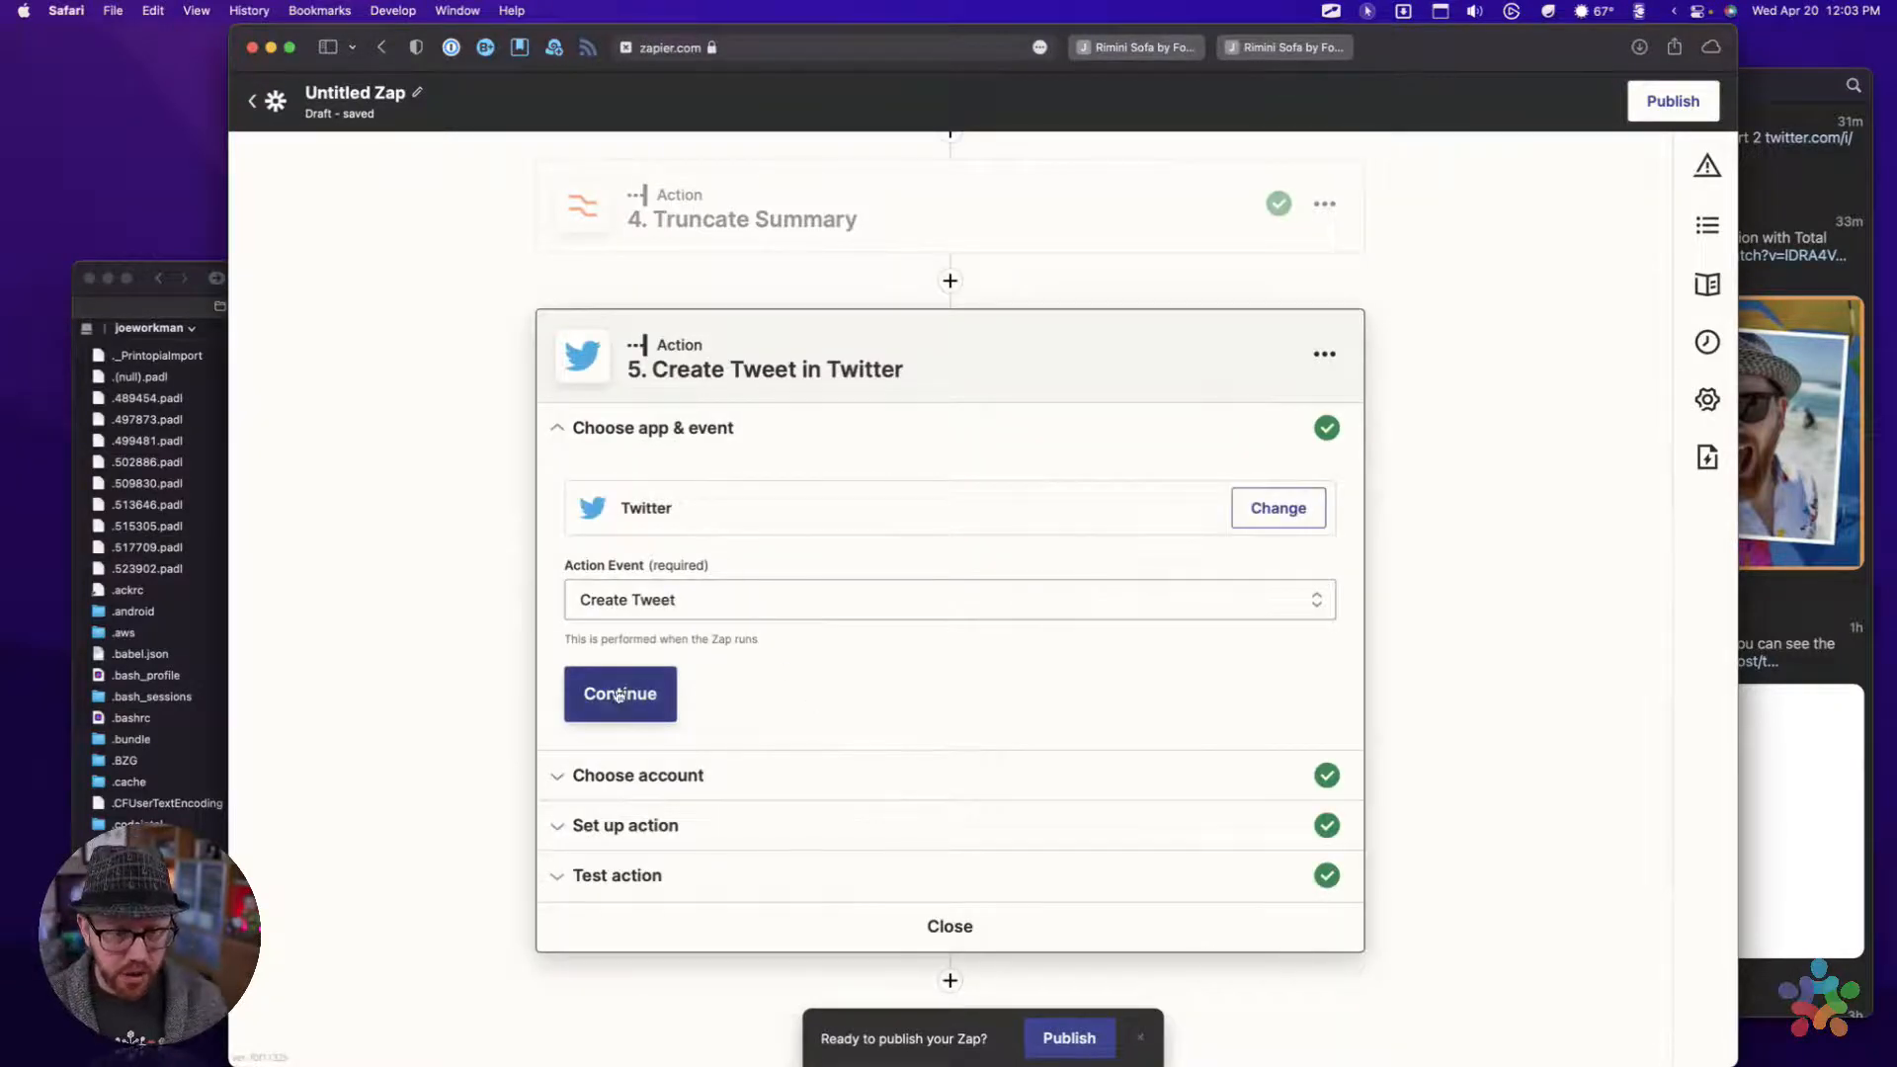
click(647, 823)
scroll(834, 618, down, 3)
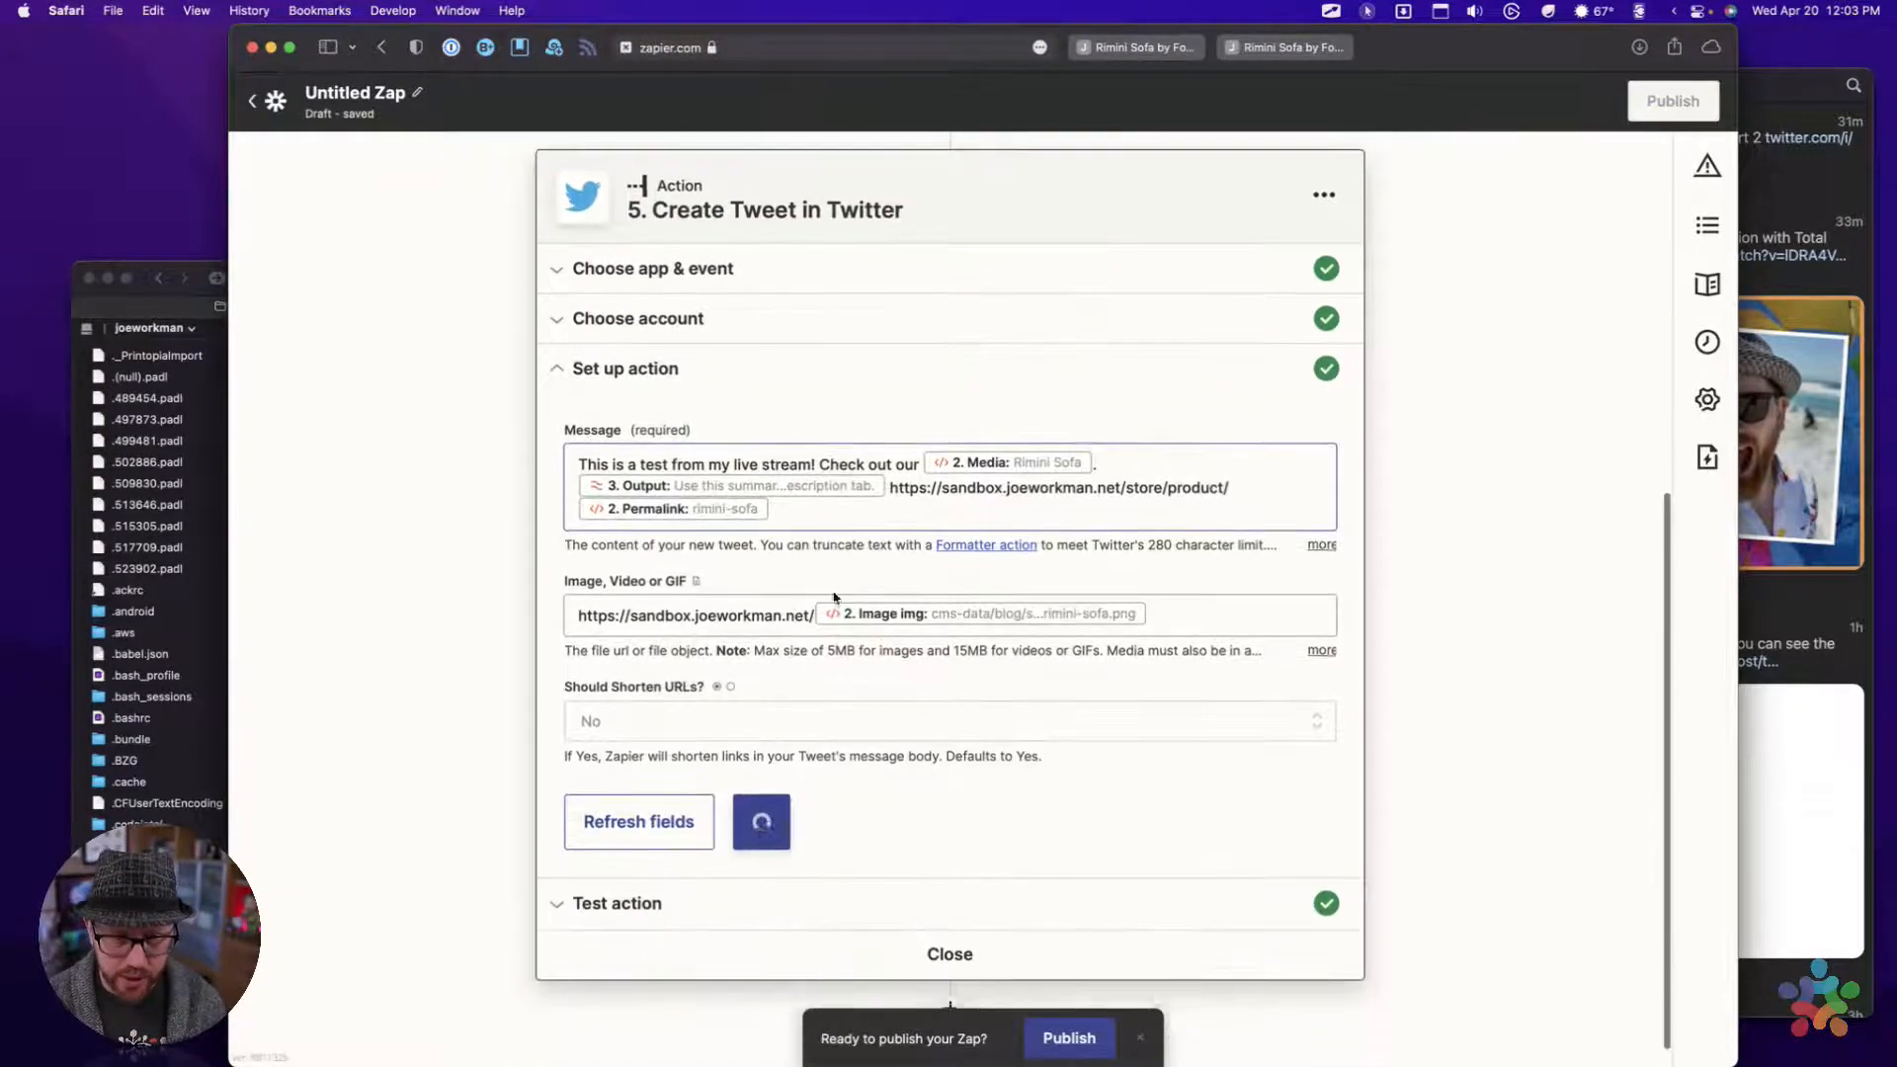
click(878, 486)
click(949, 501)
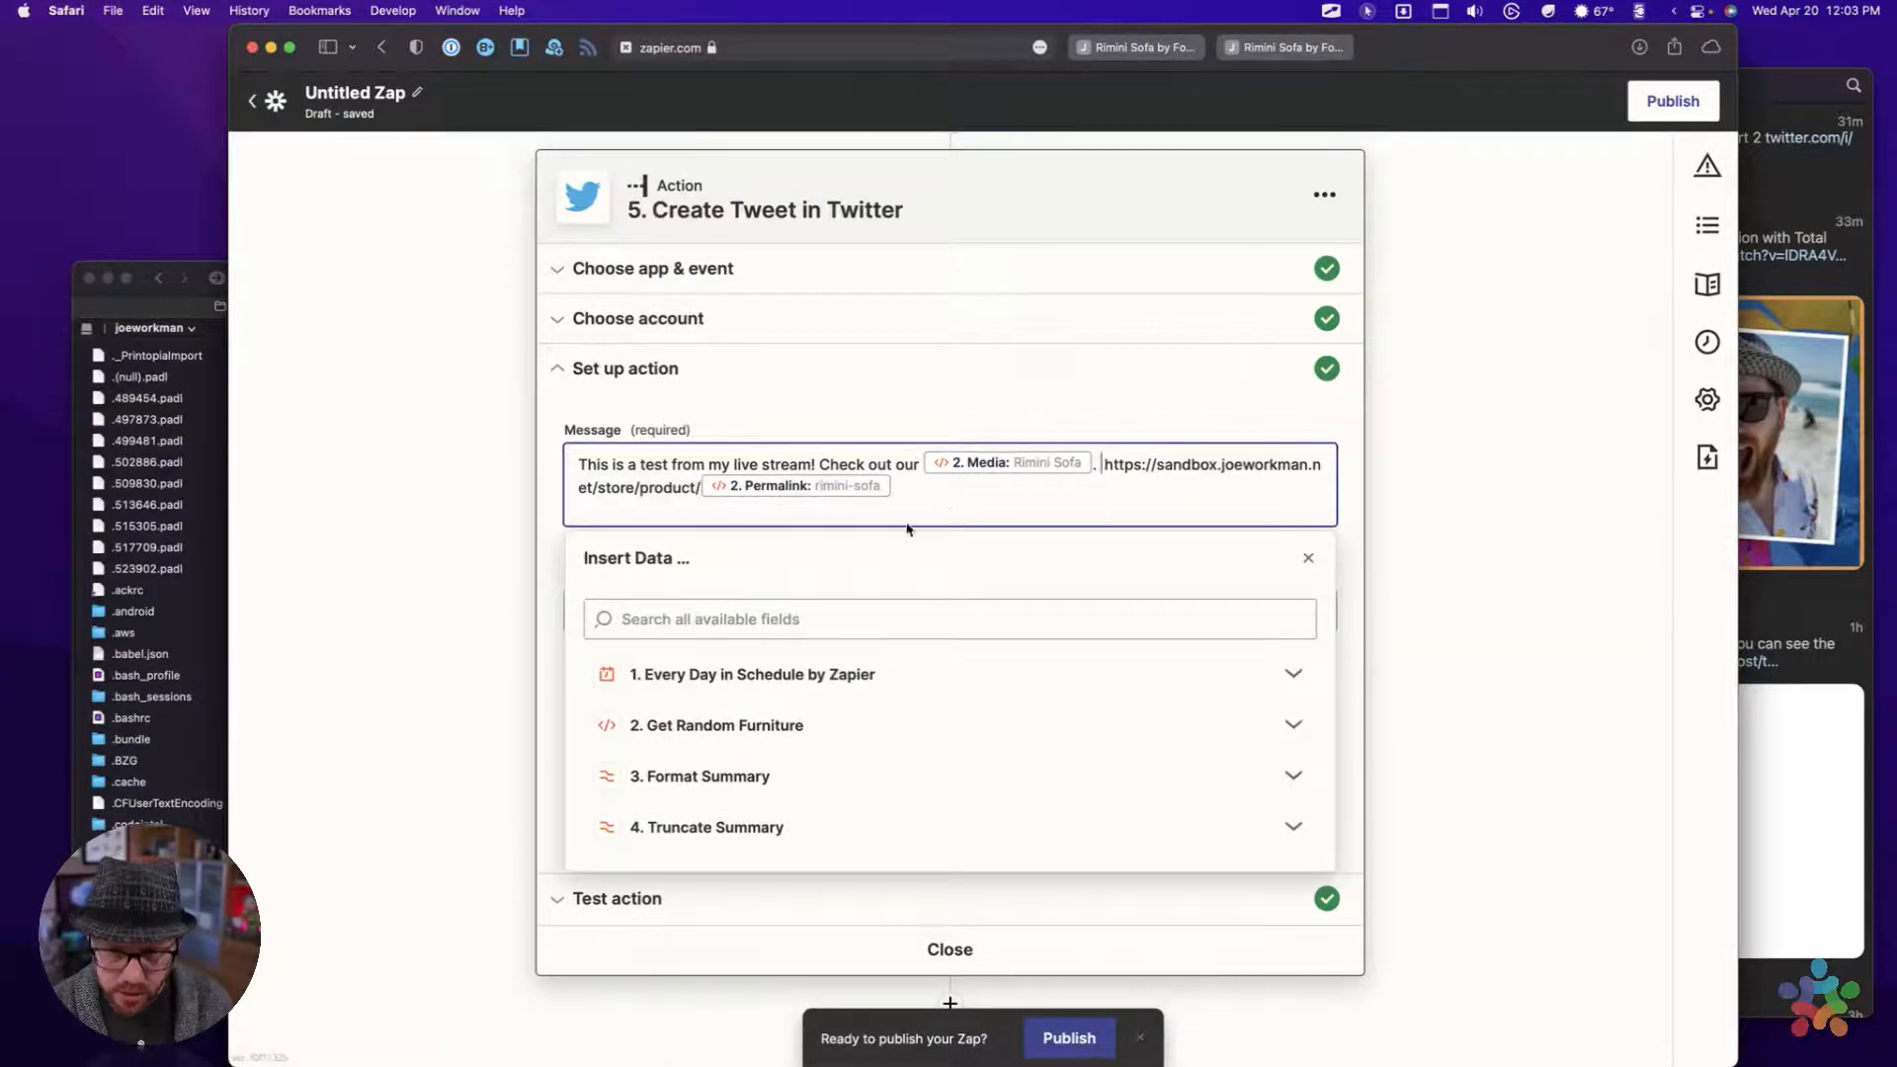
click(677, 828)
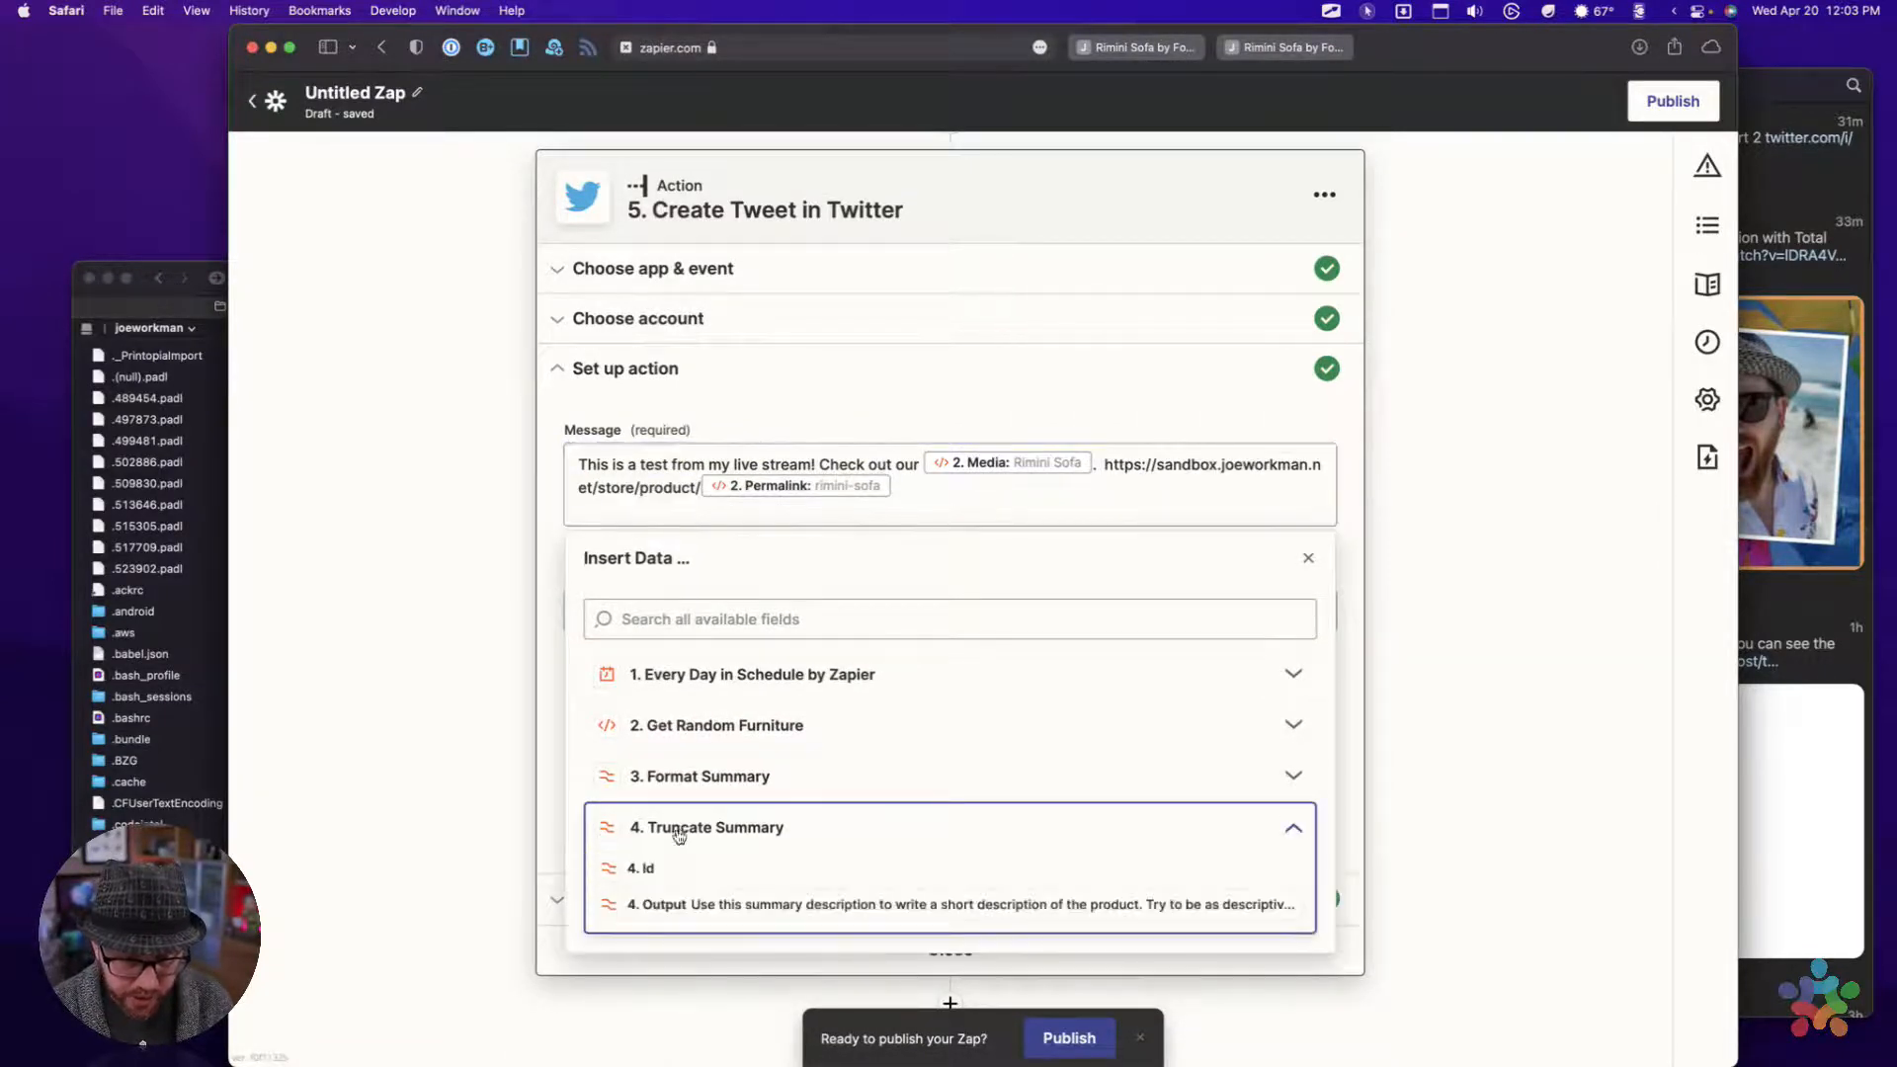
click(673, 906)
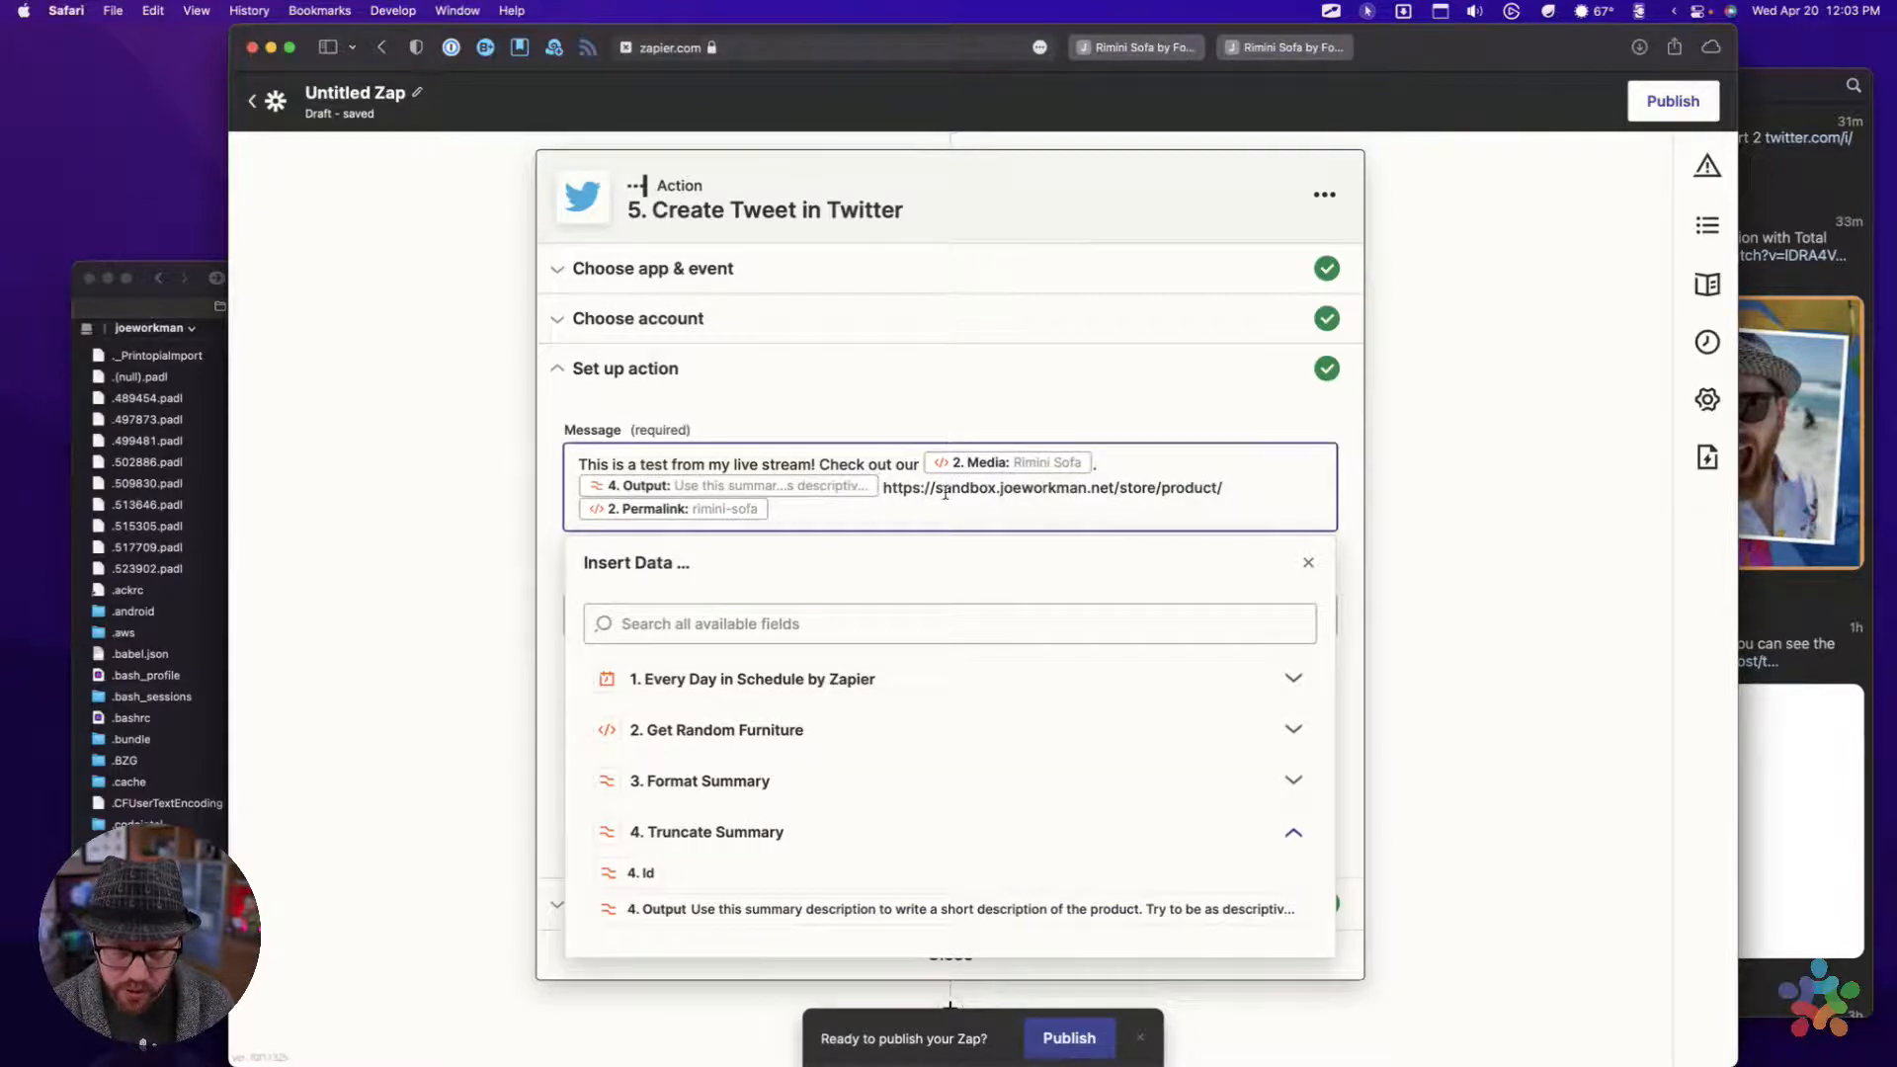
click(1350, 534)
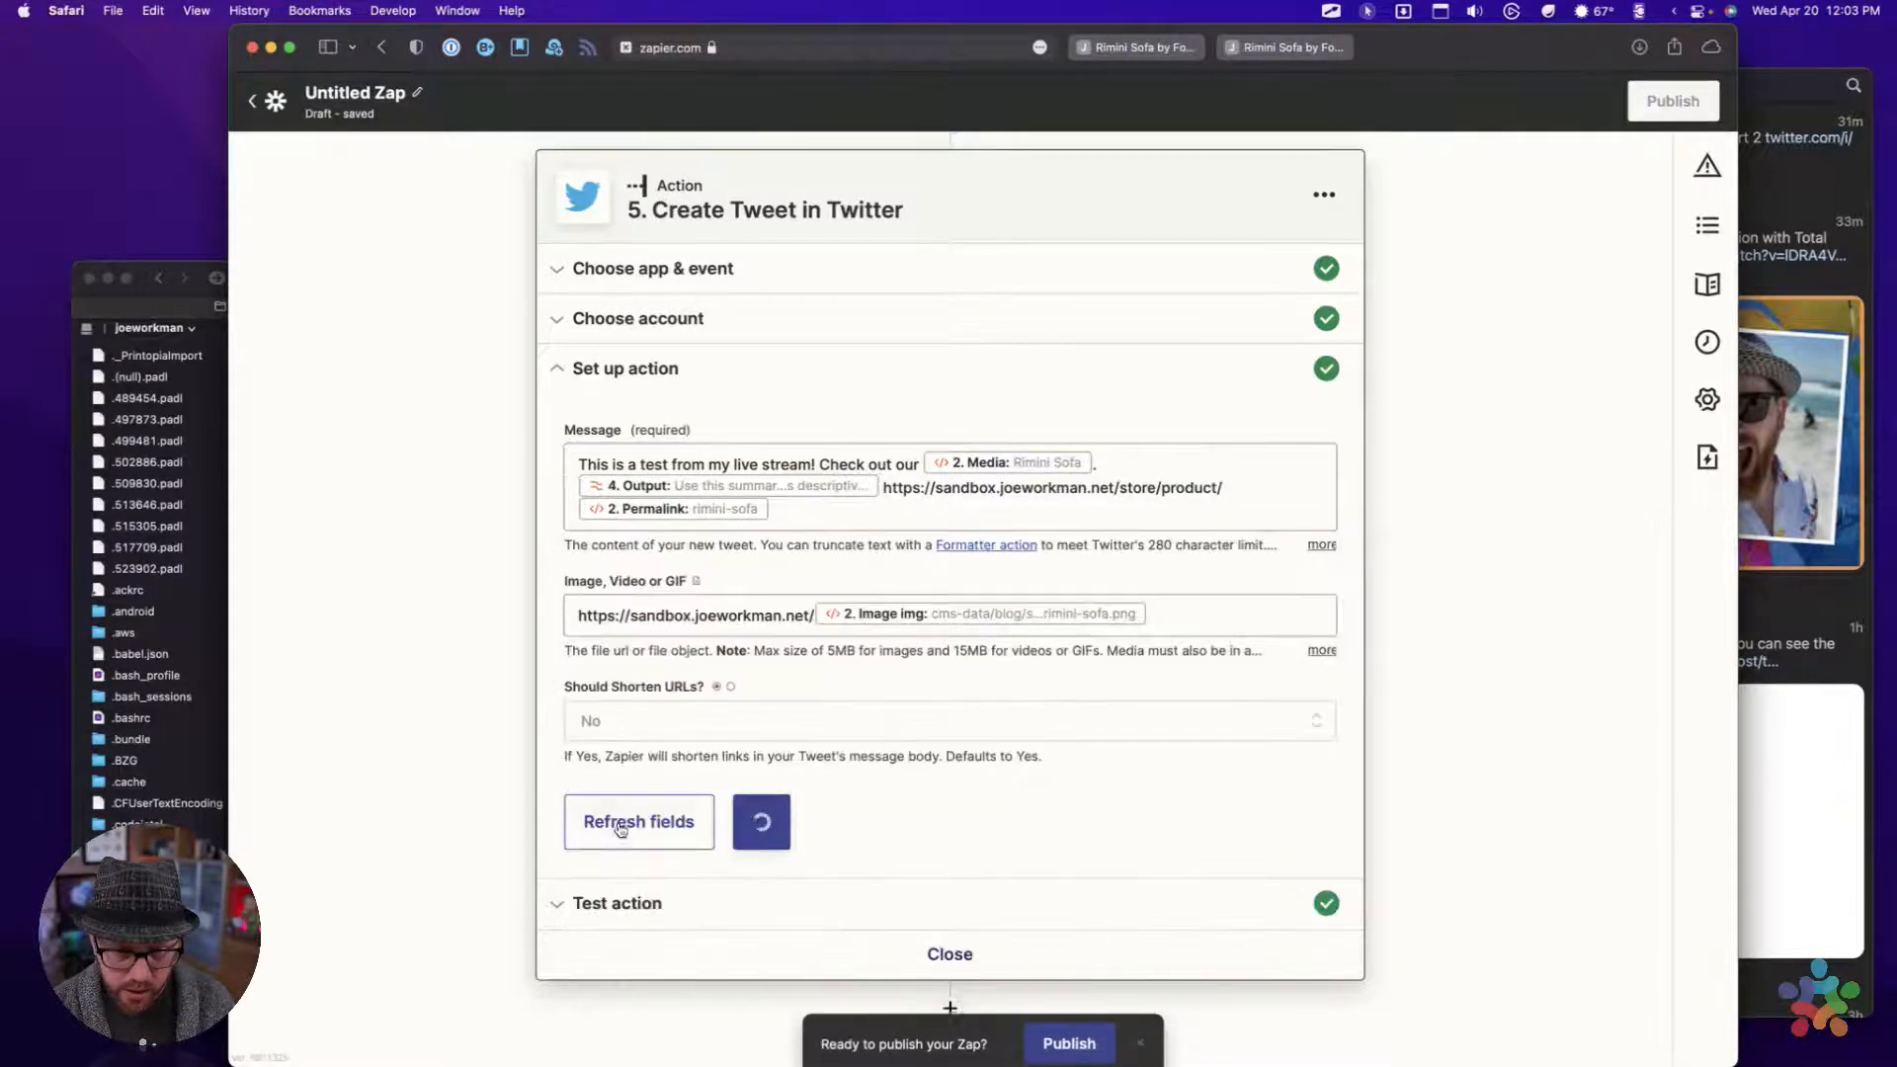
Continue to the Create Tweet test, resend the tweet, and switch to Tweetbot to check the posted result
click(778, 828)
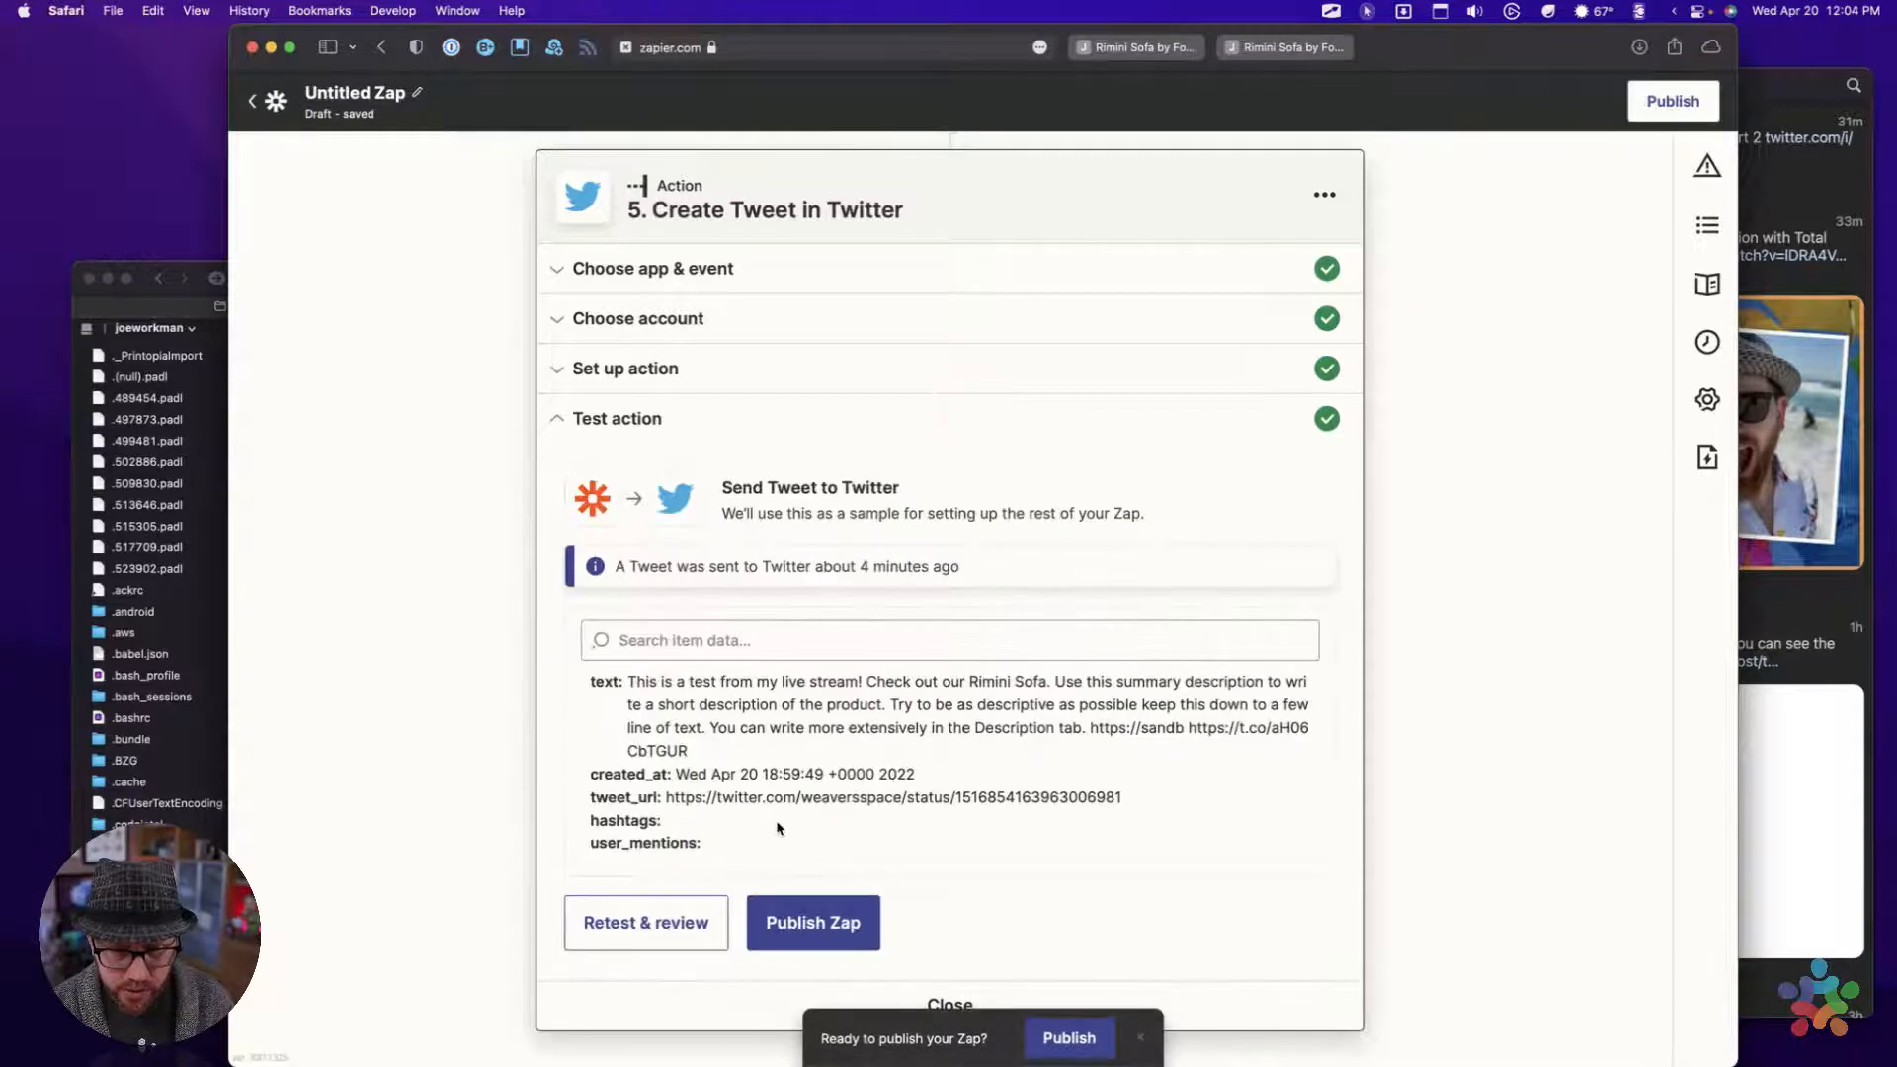
click(638, 938)
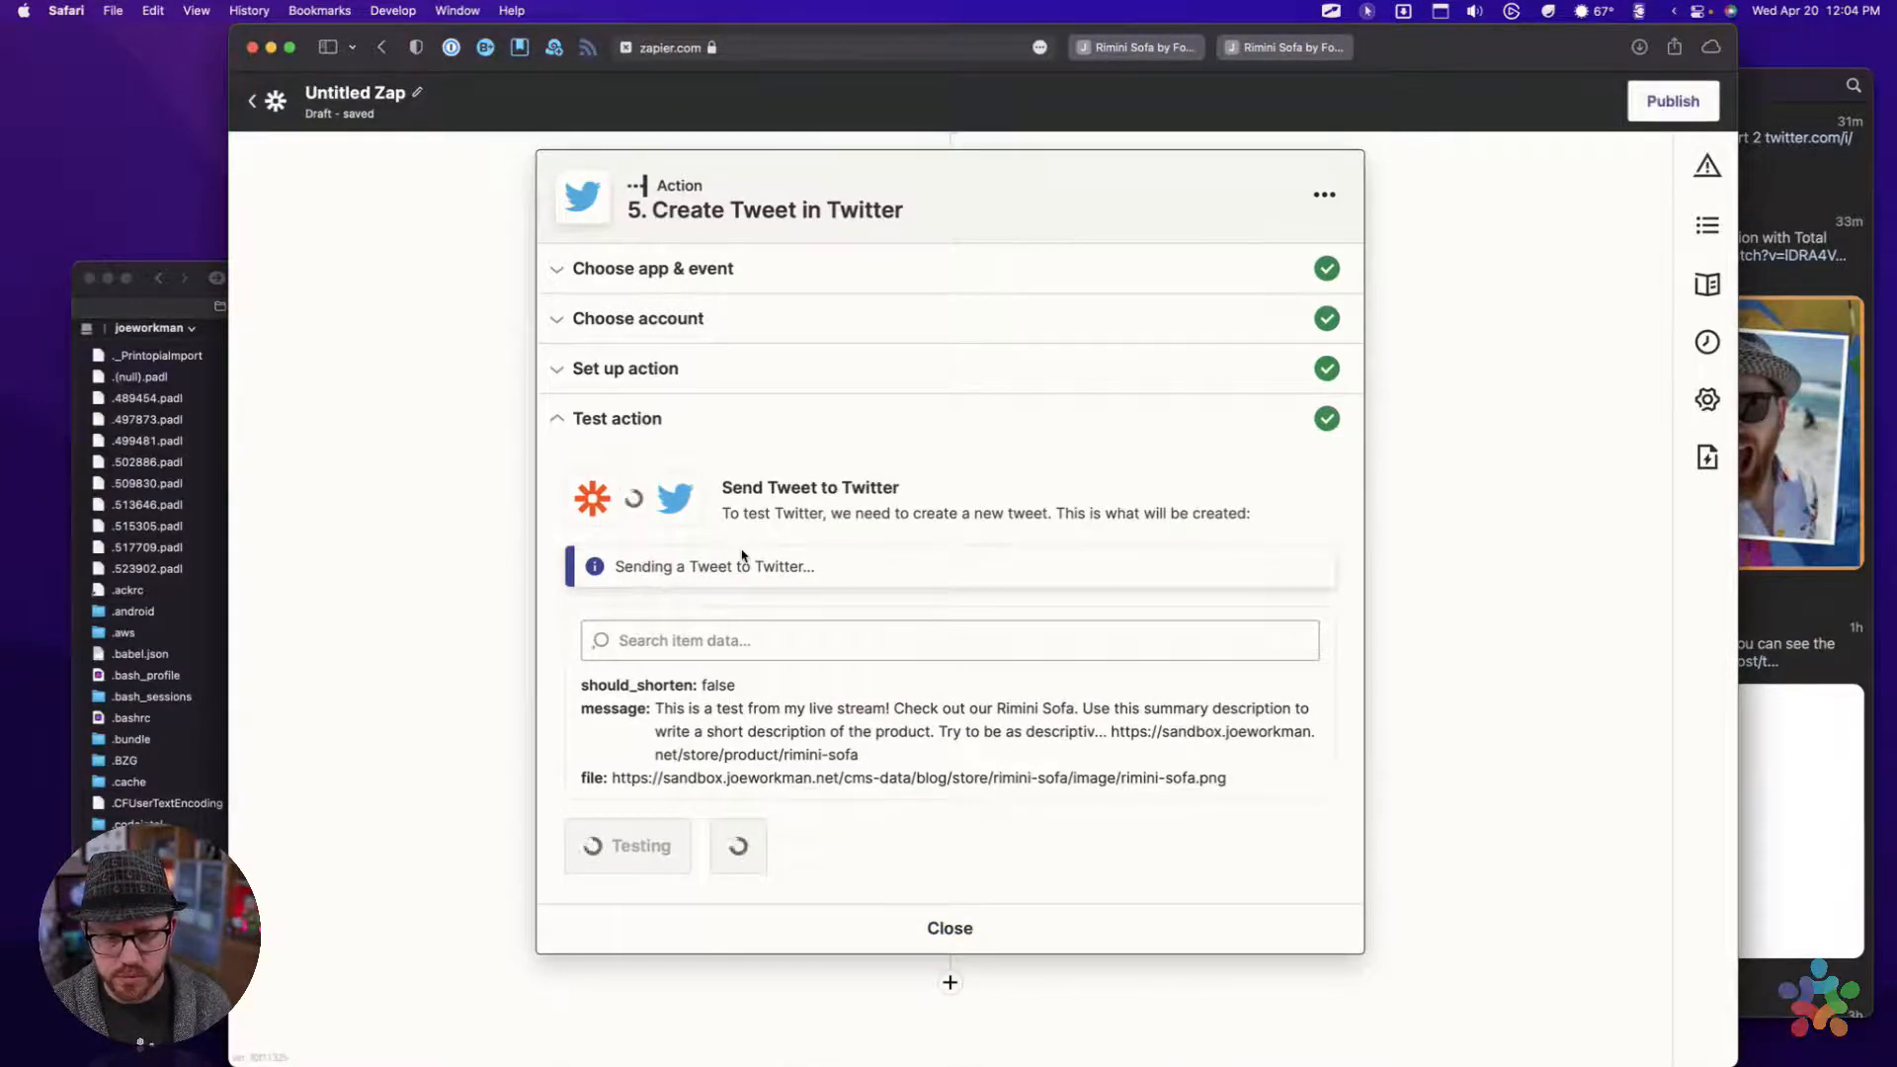
click(1775, 77)
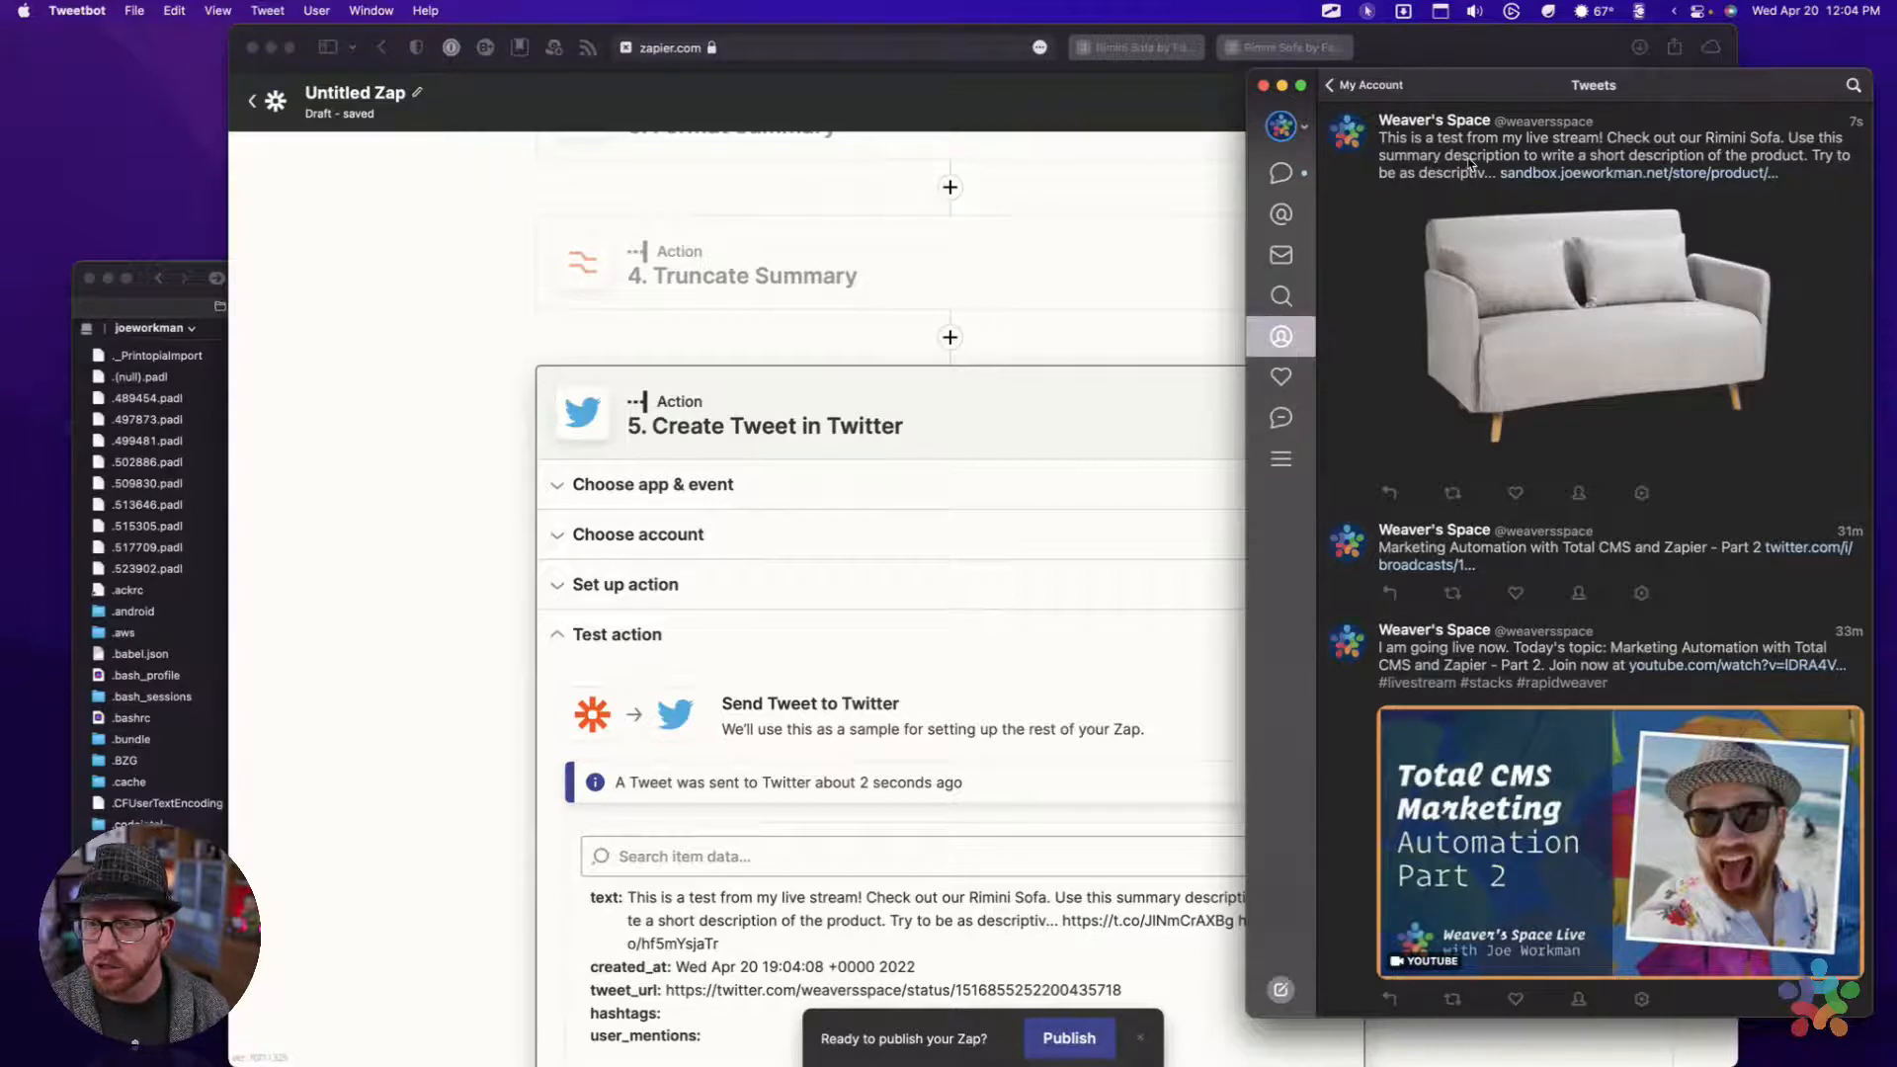
Open the store link in the newest test tweet to check the Rimini Sofa product page
click(1568, 170)
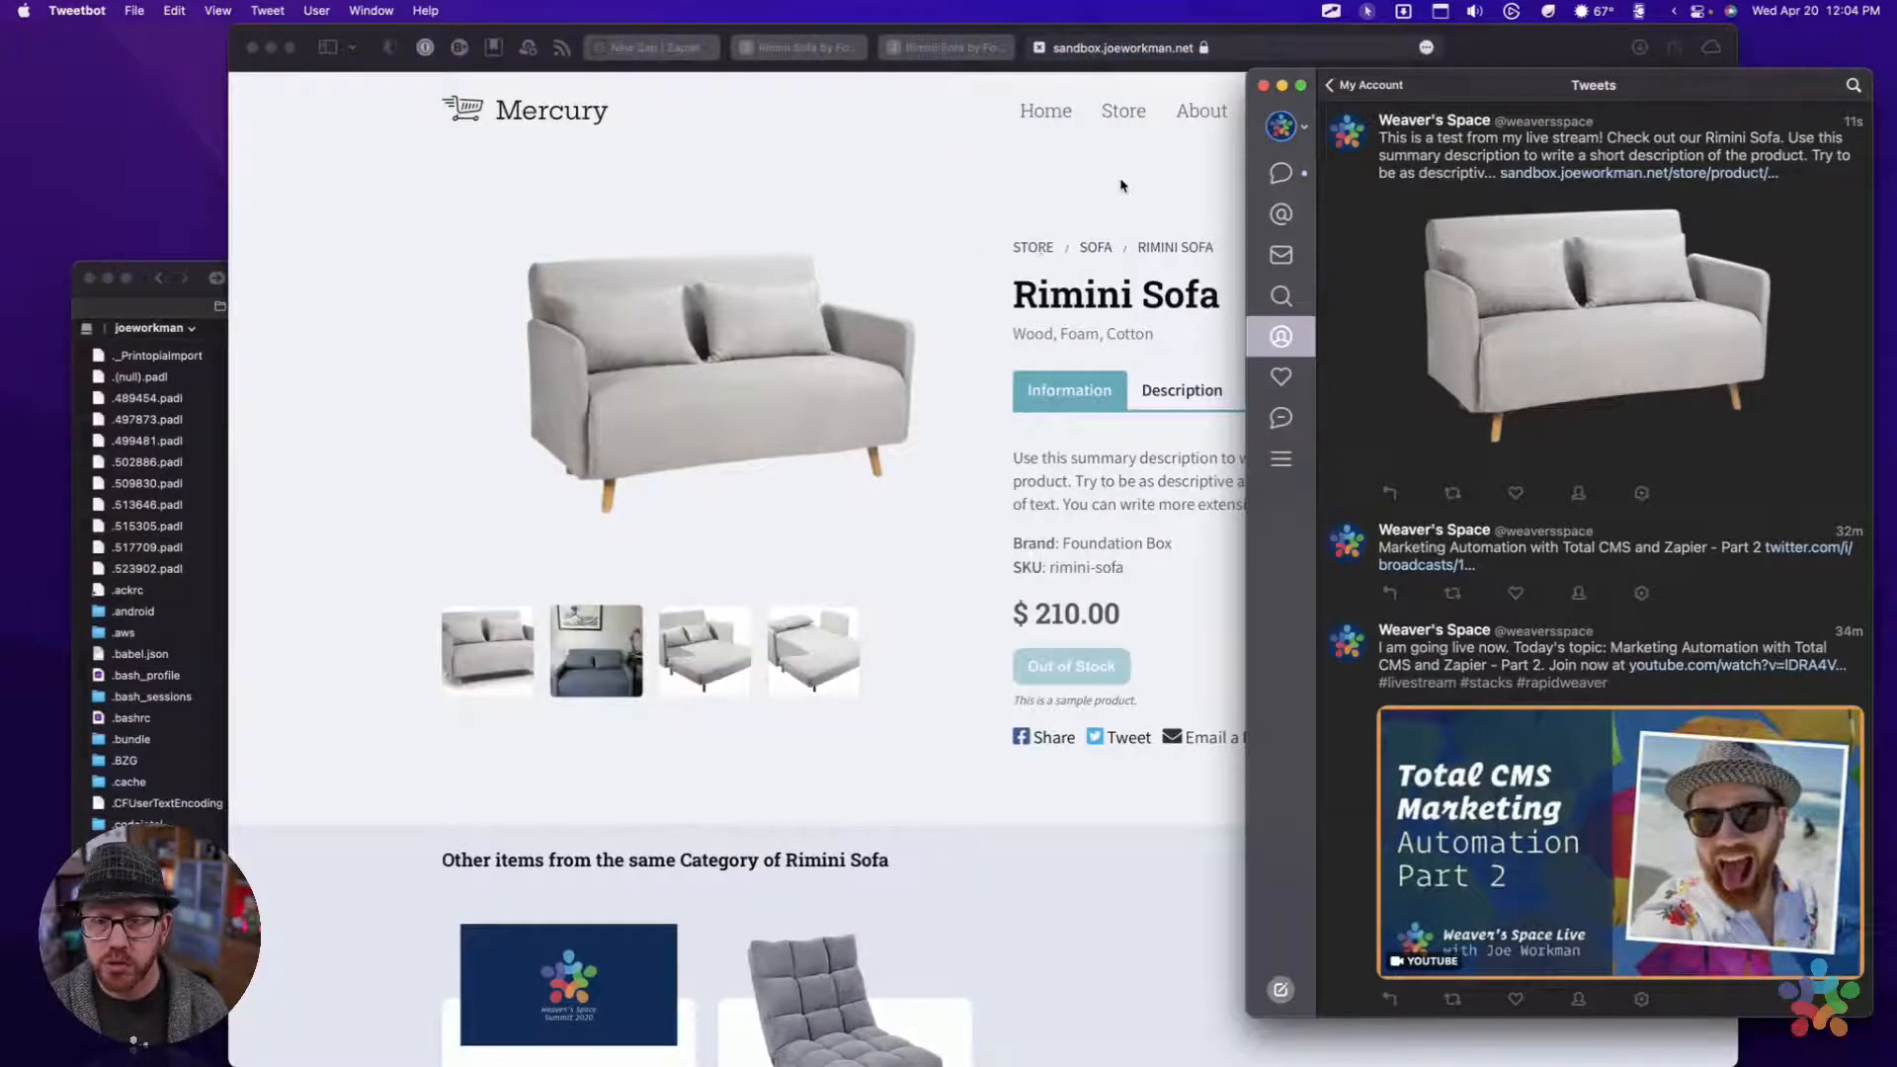
click(1392, 289)
click(1442, 238)
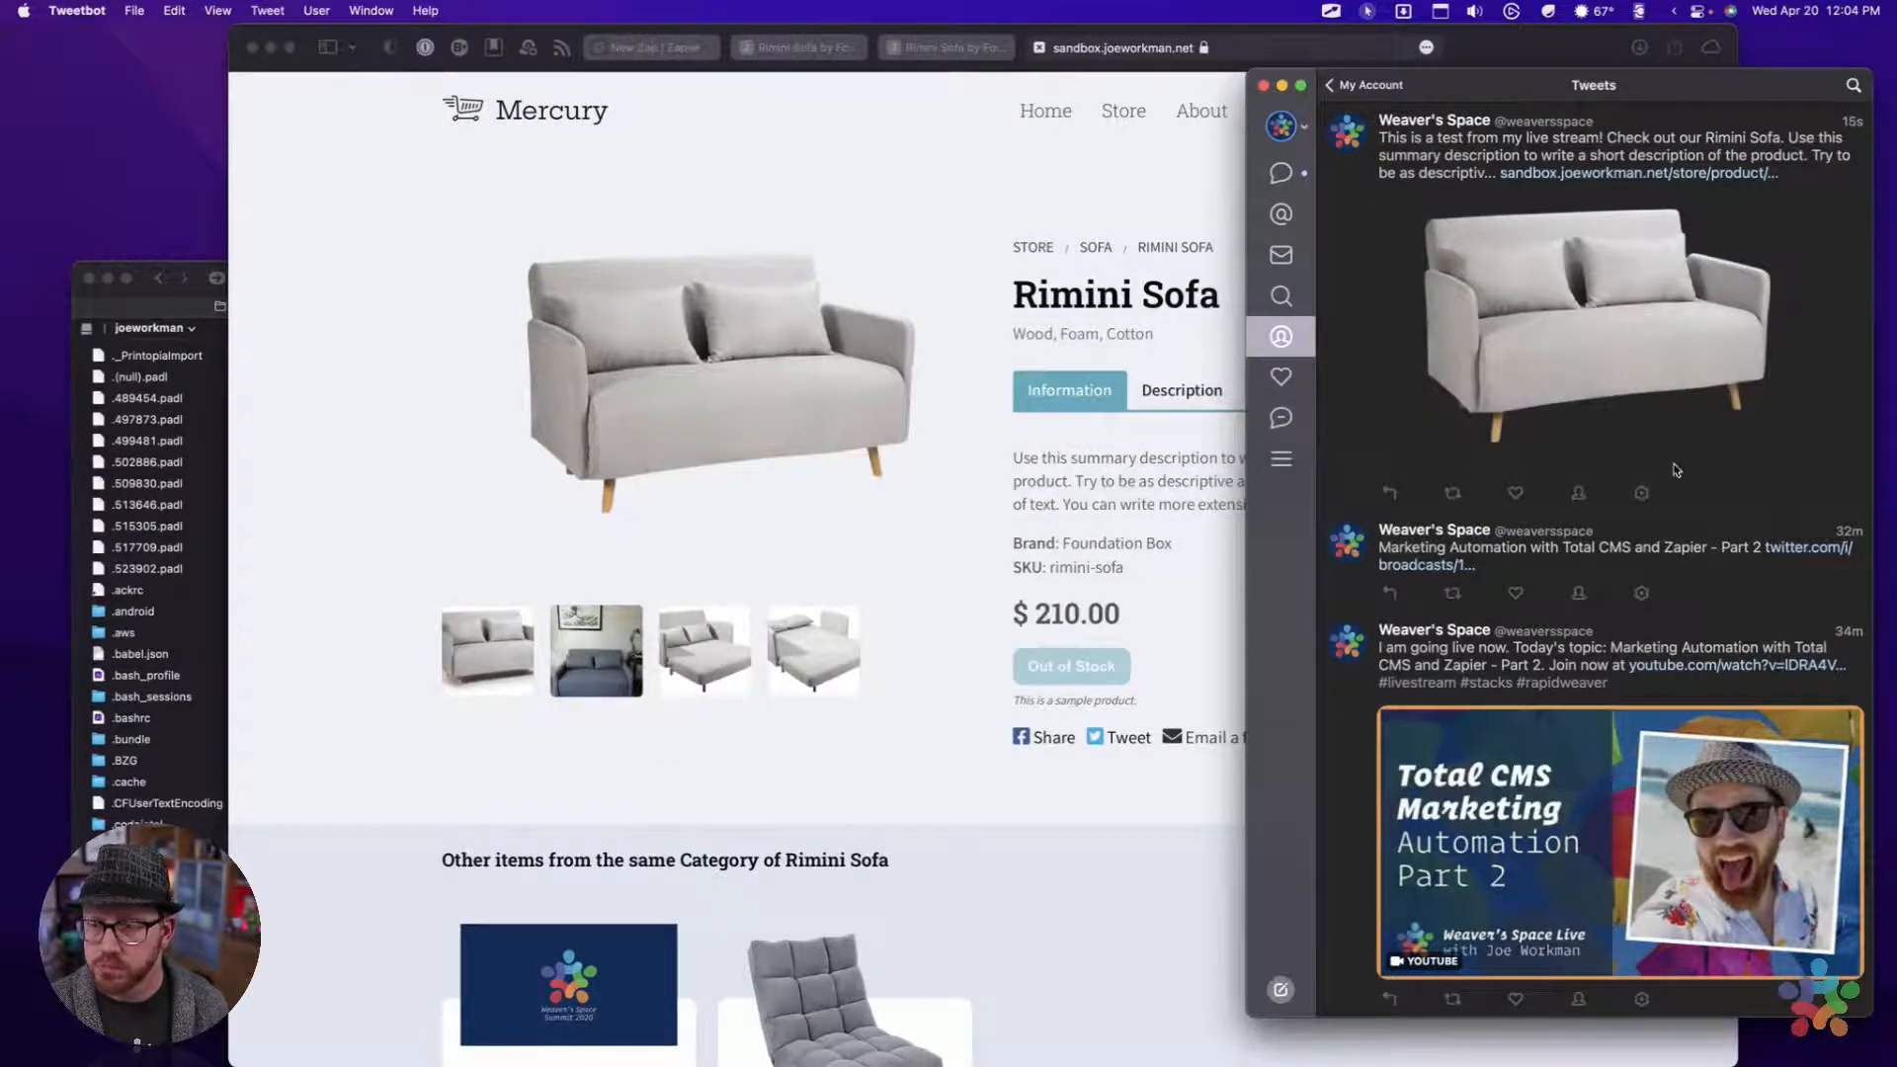
Delete the Rimini Sofa test tweet from the Tweetbot timeline and switch back to Safari
click(1640, 493)
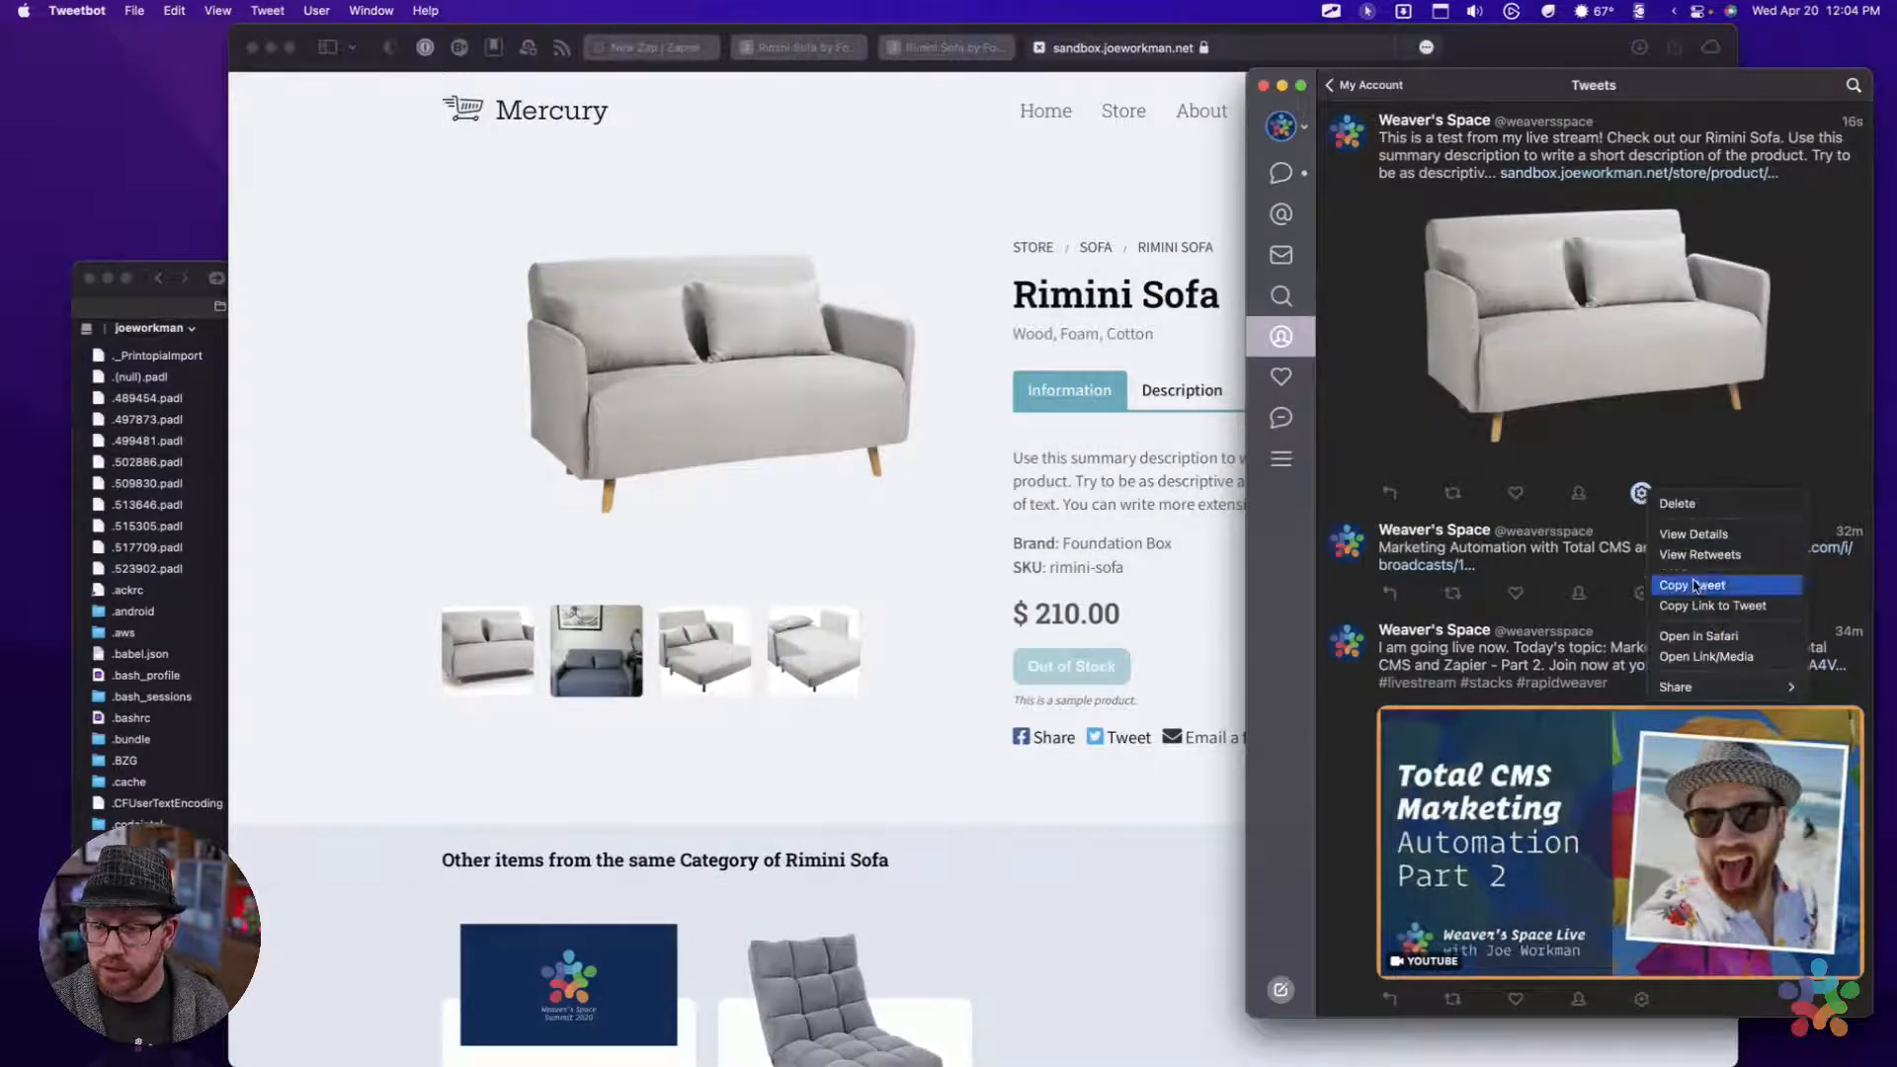
click(1692, 506)
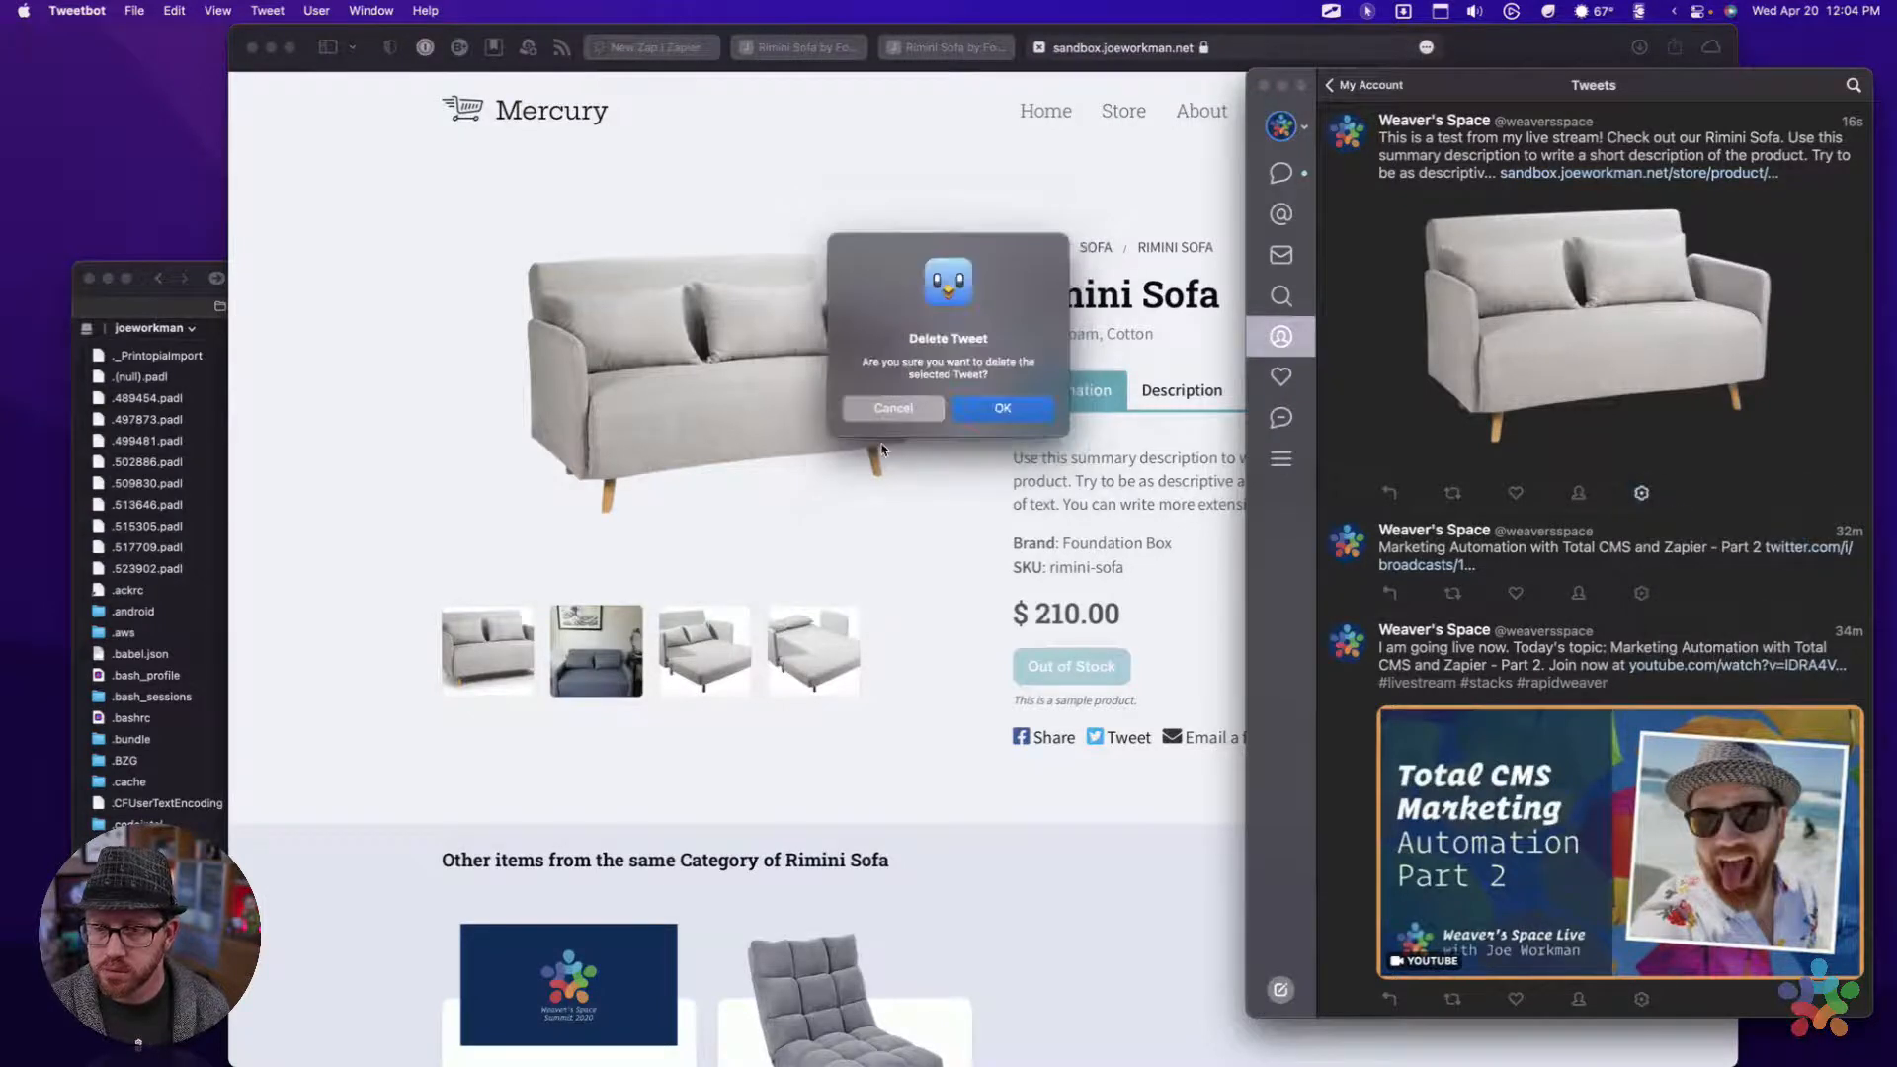
click(1010, 405)
click(986, 363)
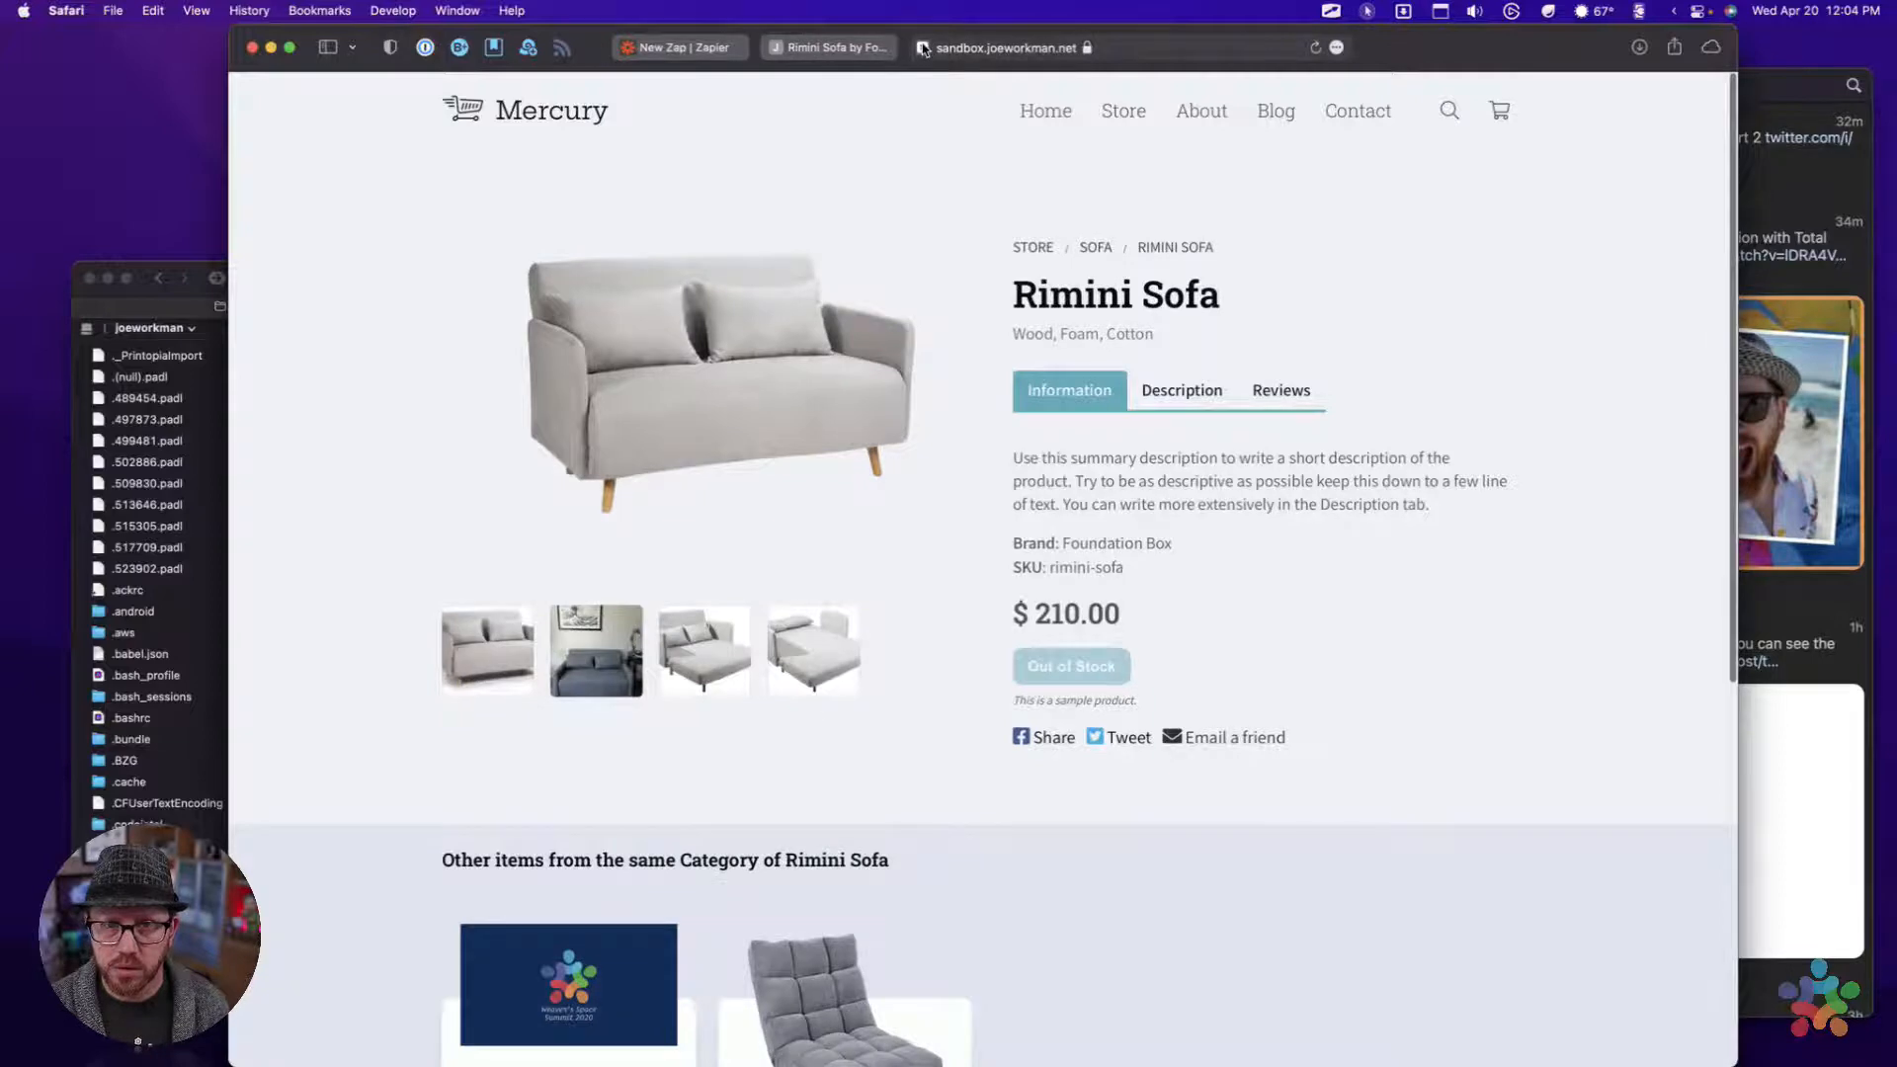
Close both Rimini Sofa product page tabs and return to the Zap's list of steps
click(923, 47)
click(852, 47)
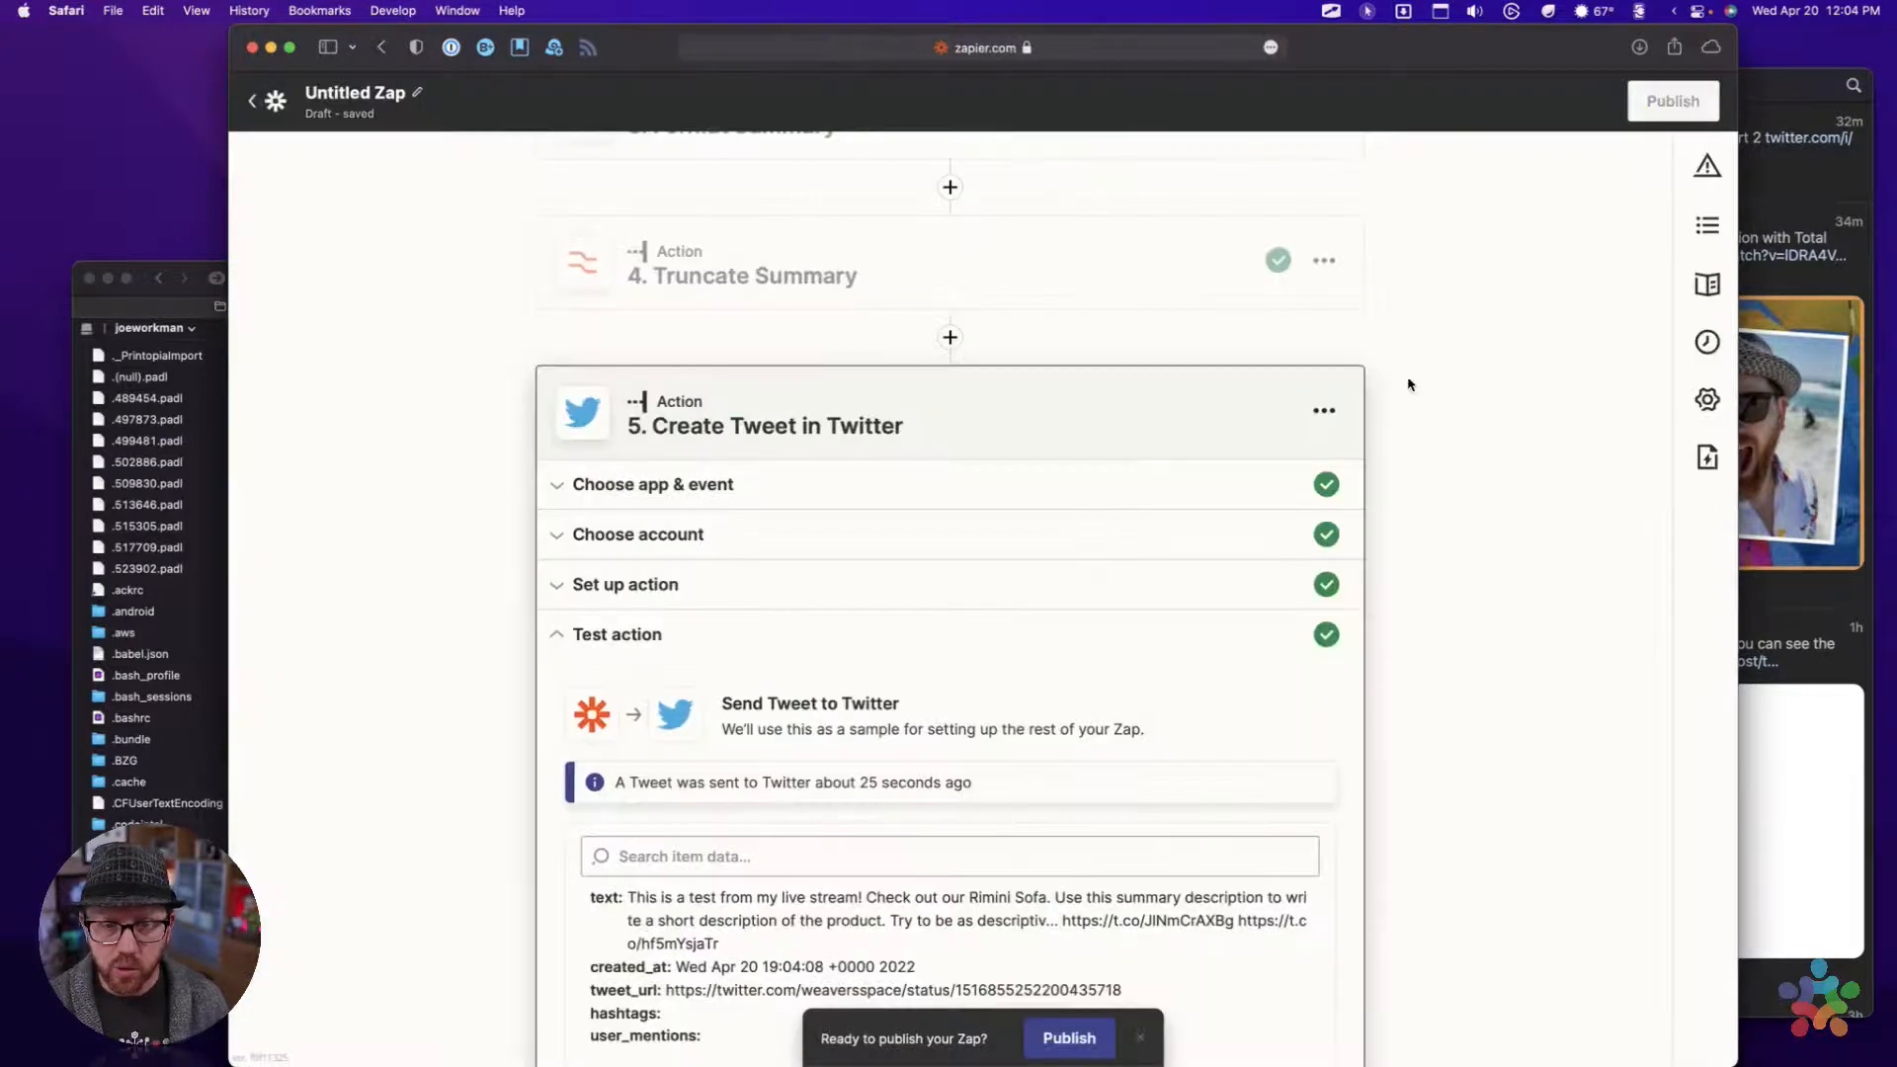
scroll(1487, 537, down, 3)
scroll(1487, 538, up, 7)
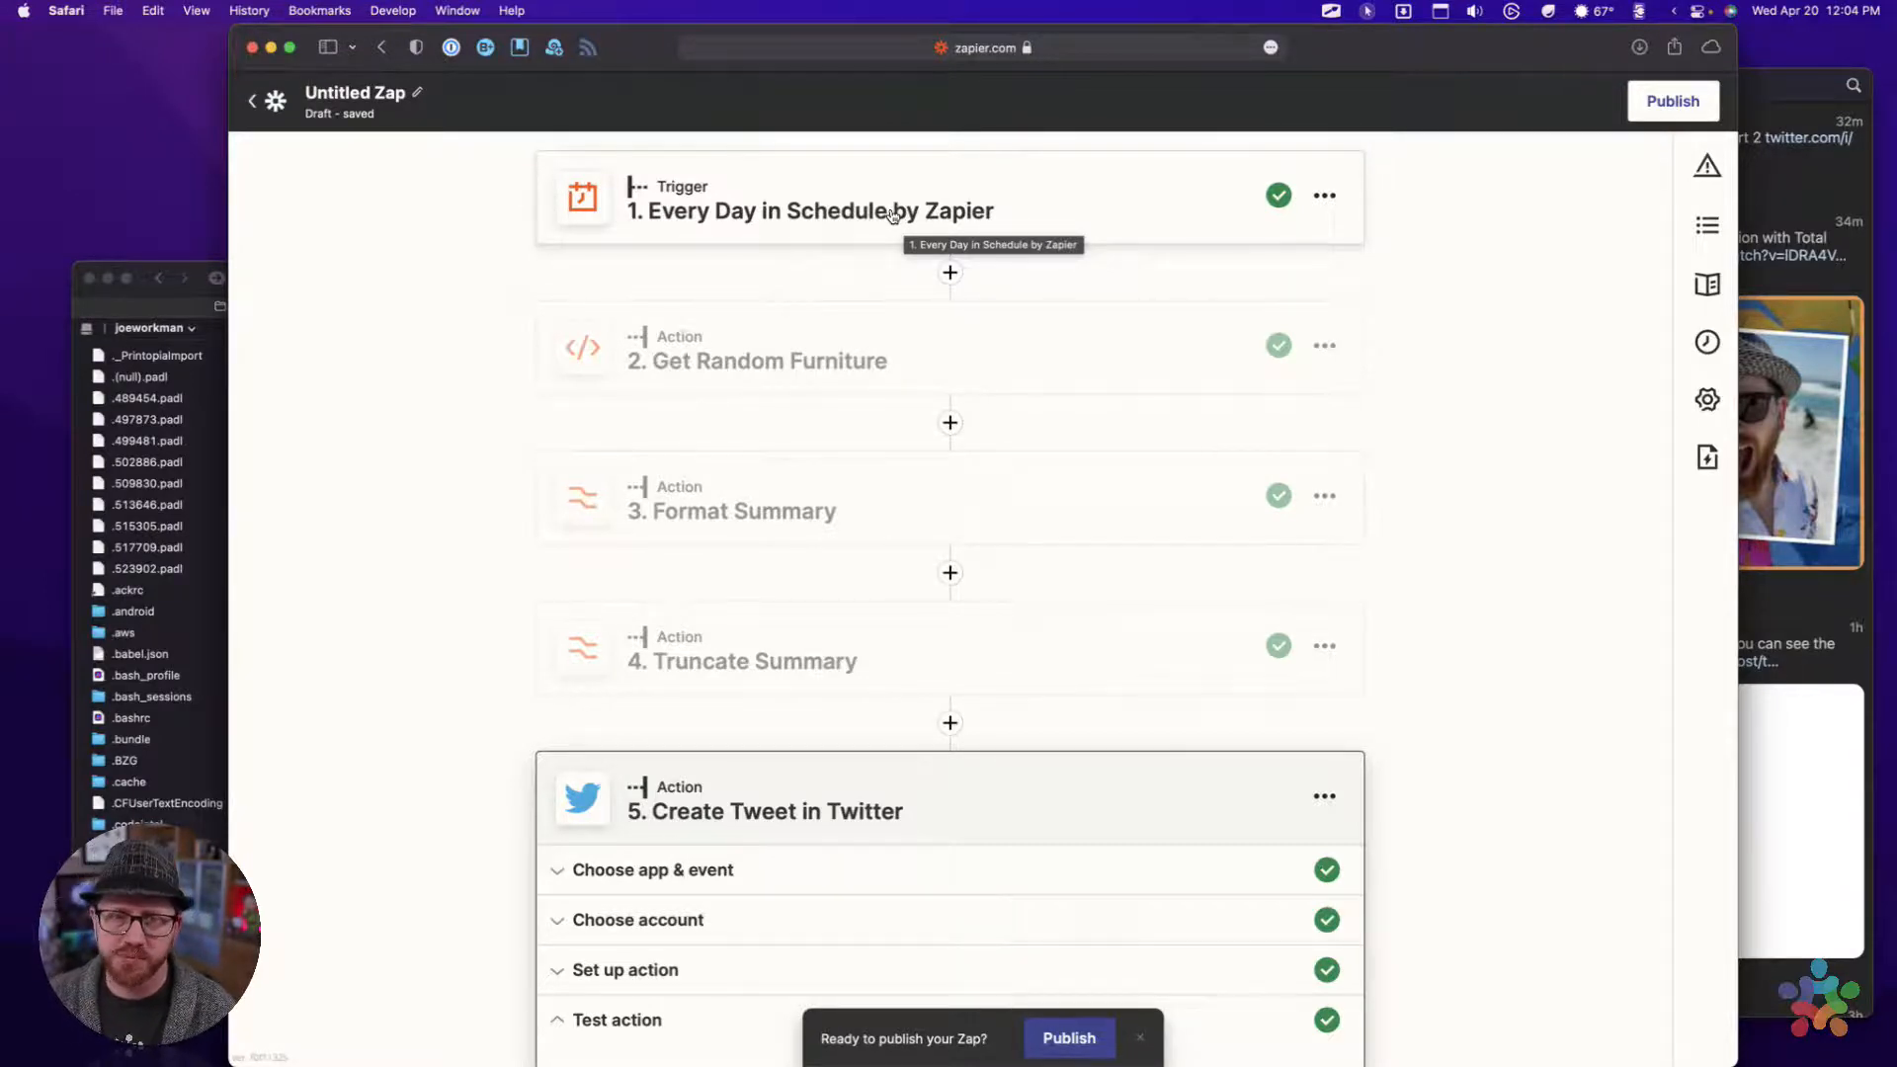
Expand the Every Day trigger and the Get Random Furniture action to review their app and event choices
click(812, 355)
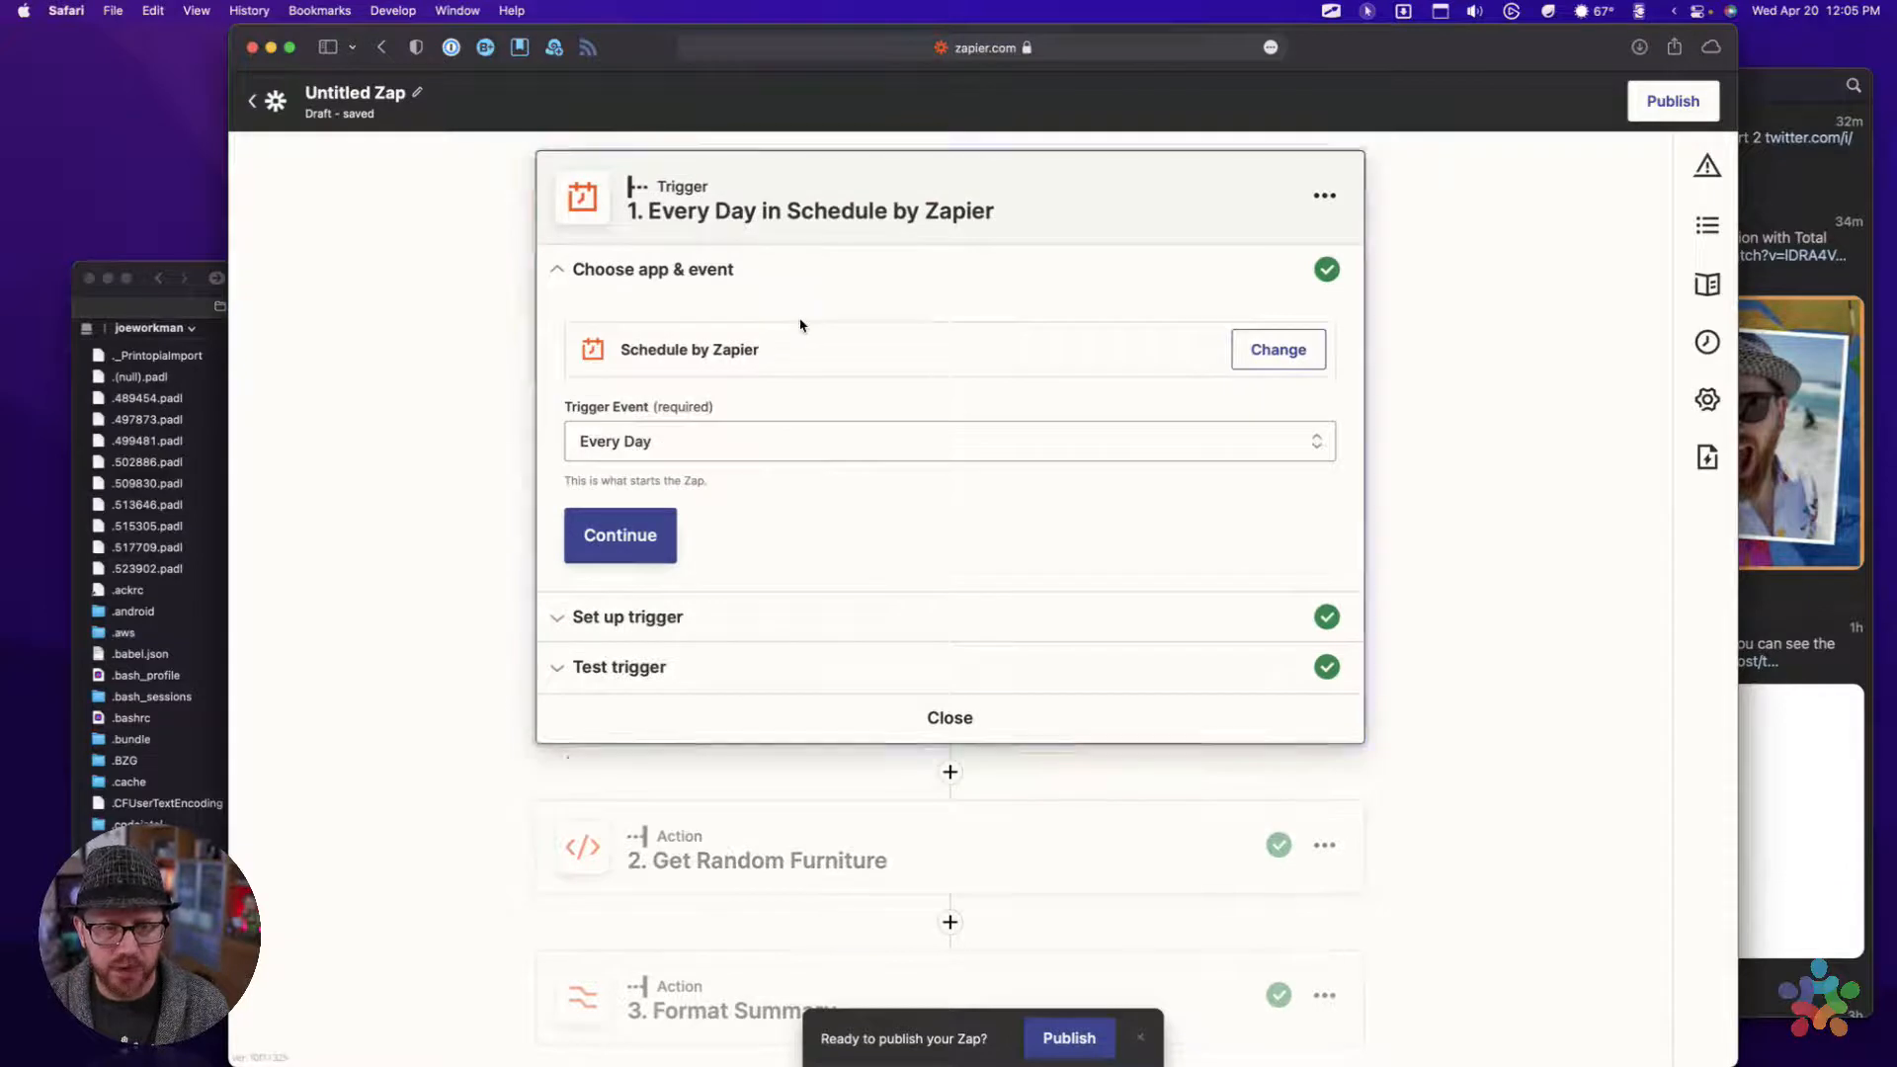
click(692, 851)
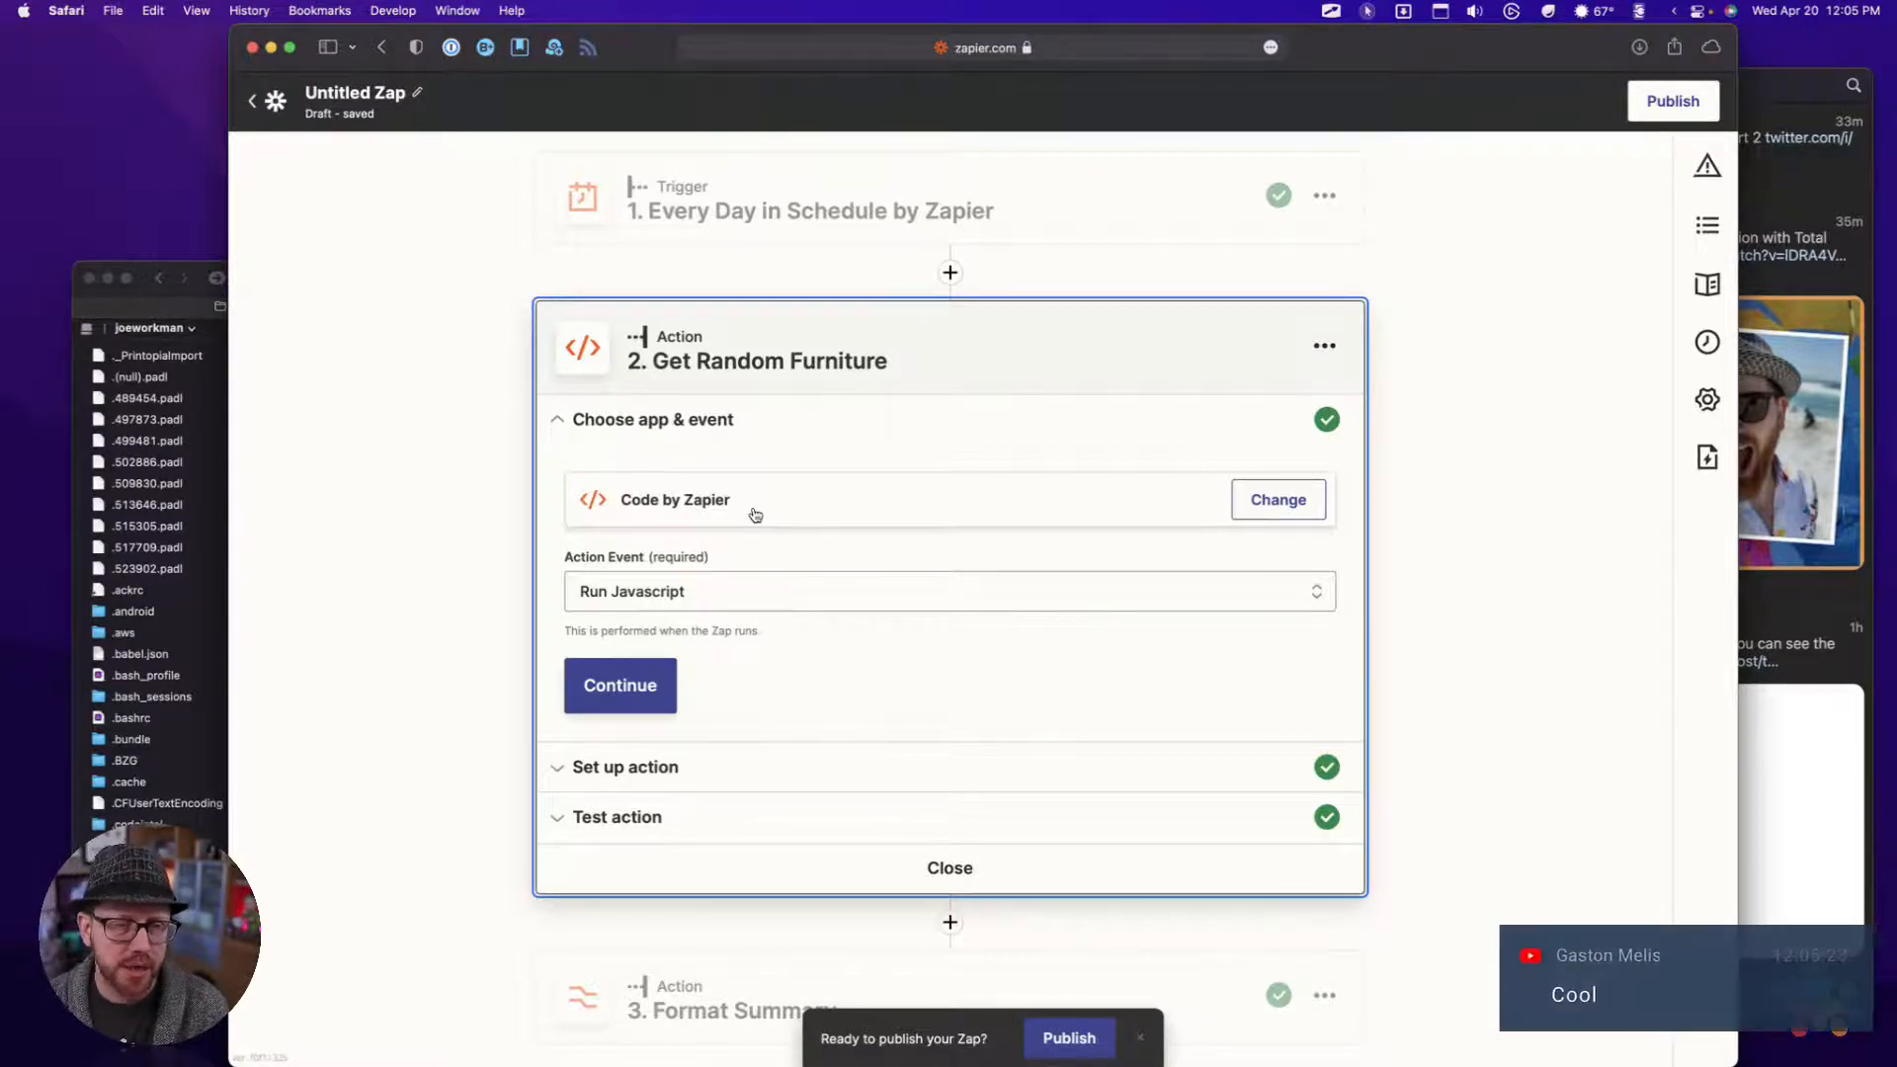
click(496, 311)
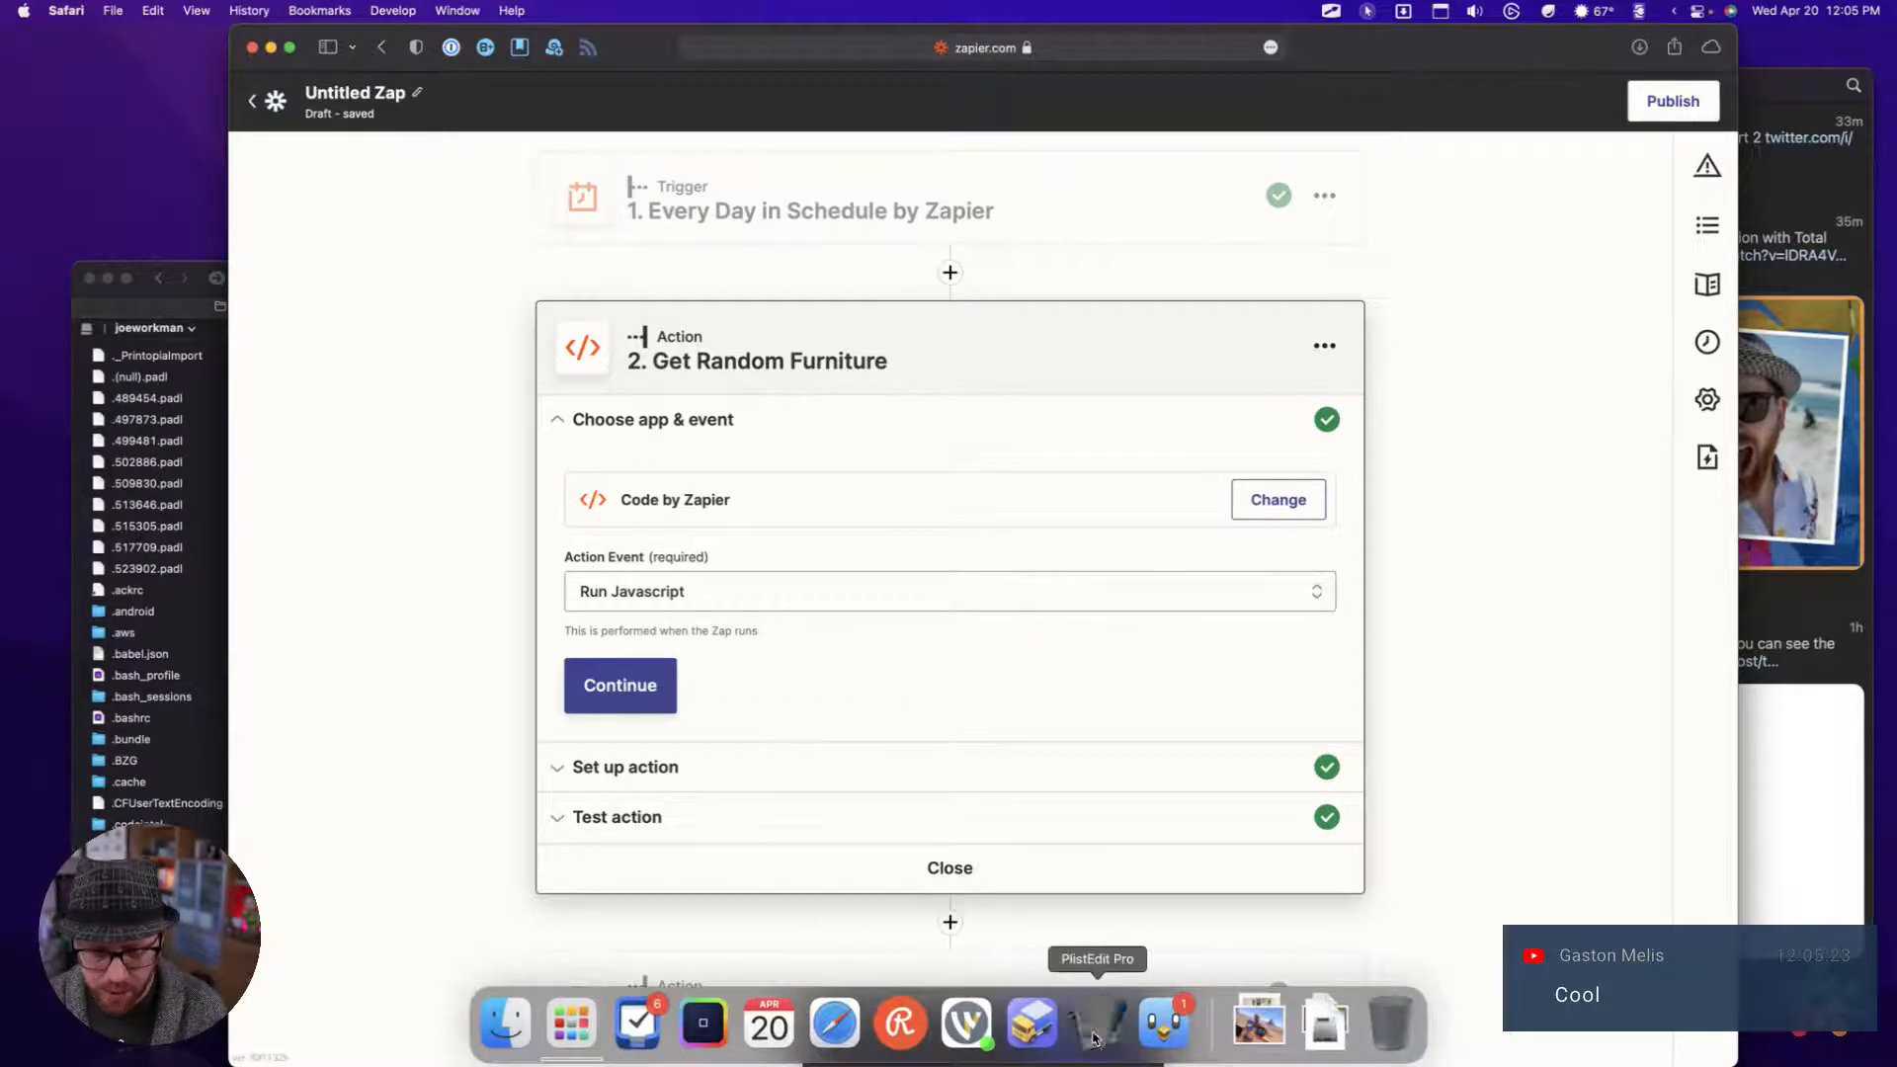
Switch to PlistEdit Pro, examine the egg-chair post's fields in _blog.json, and collapse that post
click(1095, 1027)
scroll(818, 419, up, 2)
scroll(817, 419, down, 3)
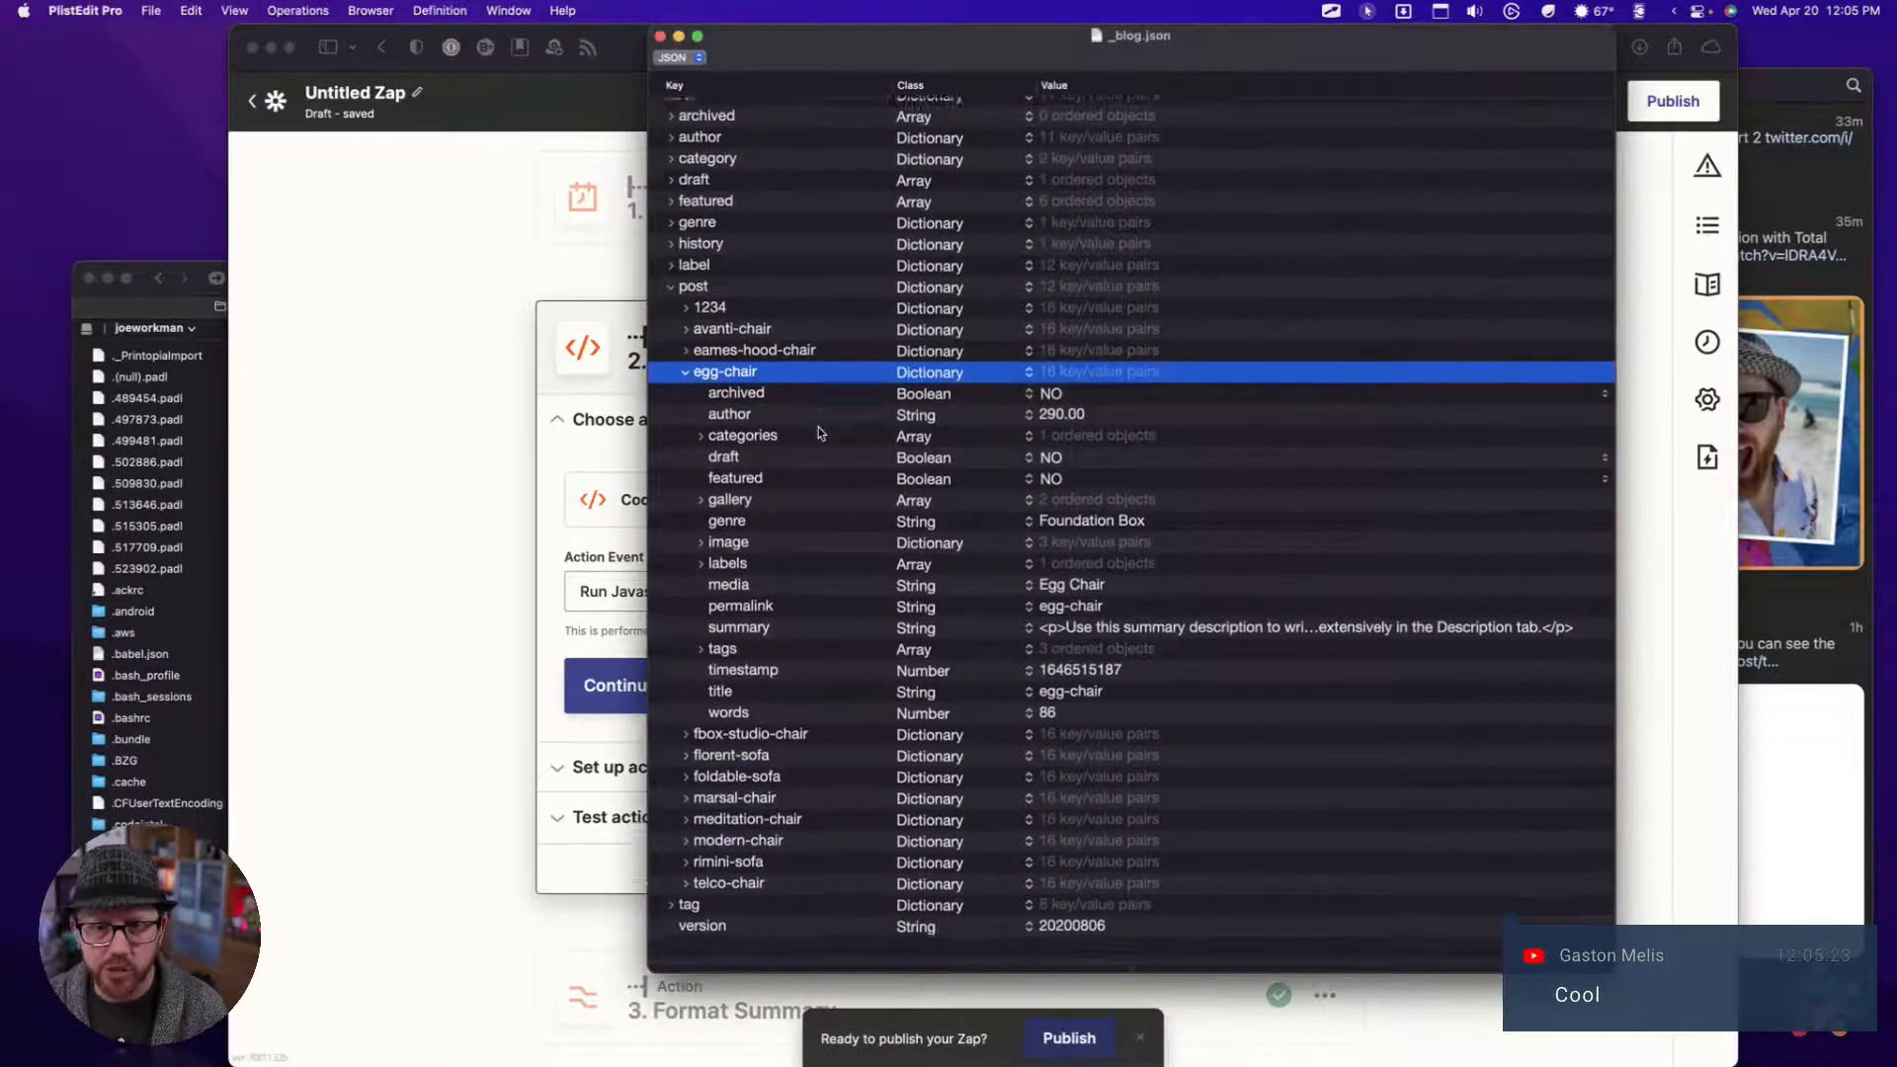
scroll(817, 419, up, 3)
drag(840, 46, 796, 78)
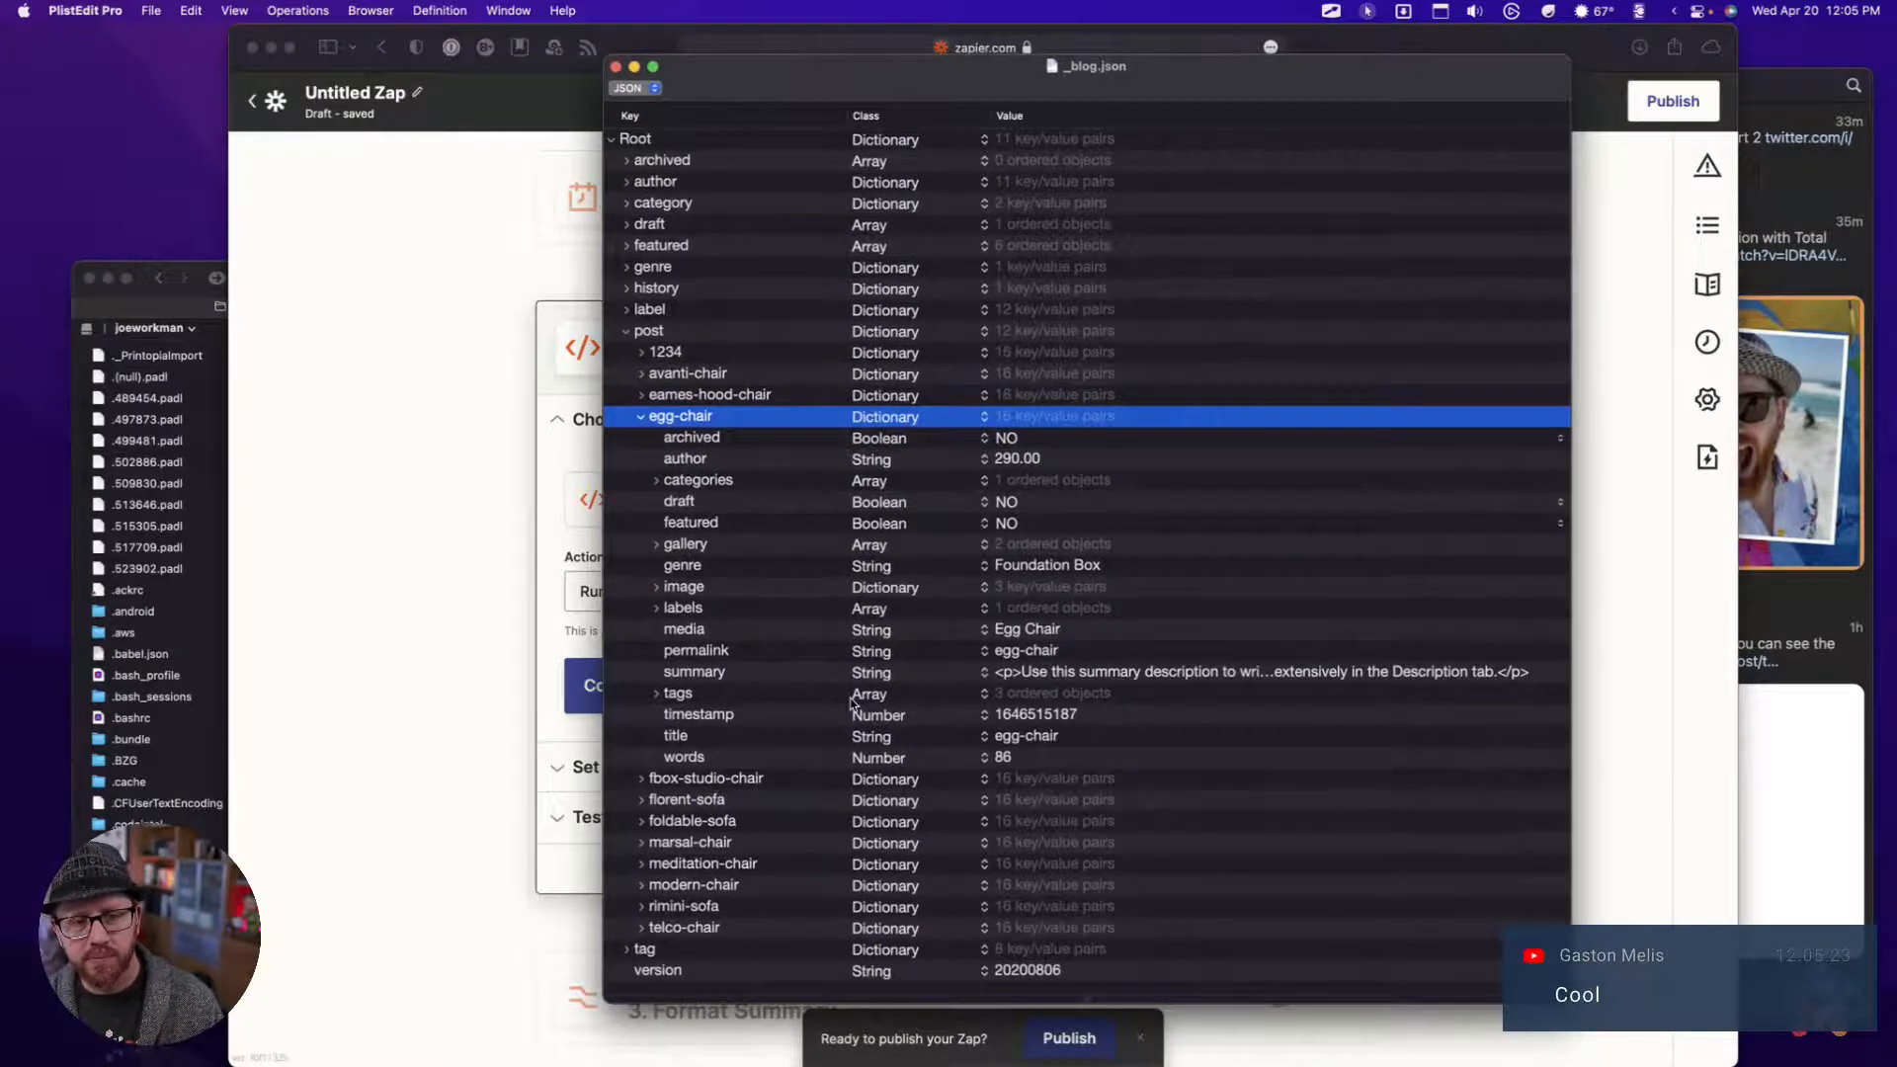
click(643, 417)
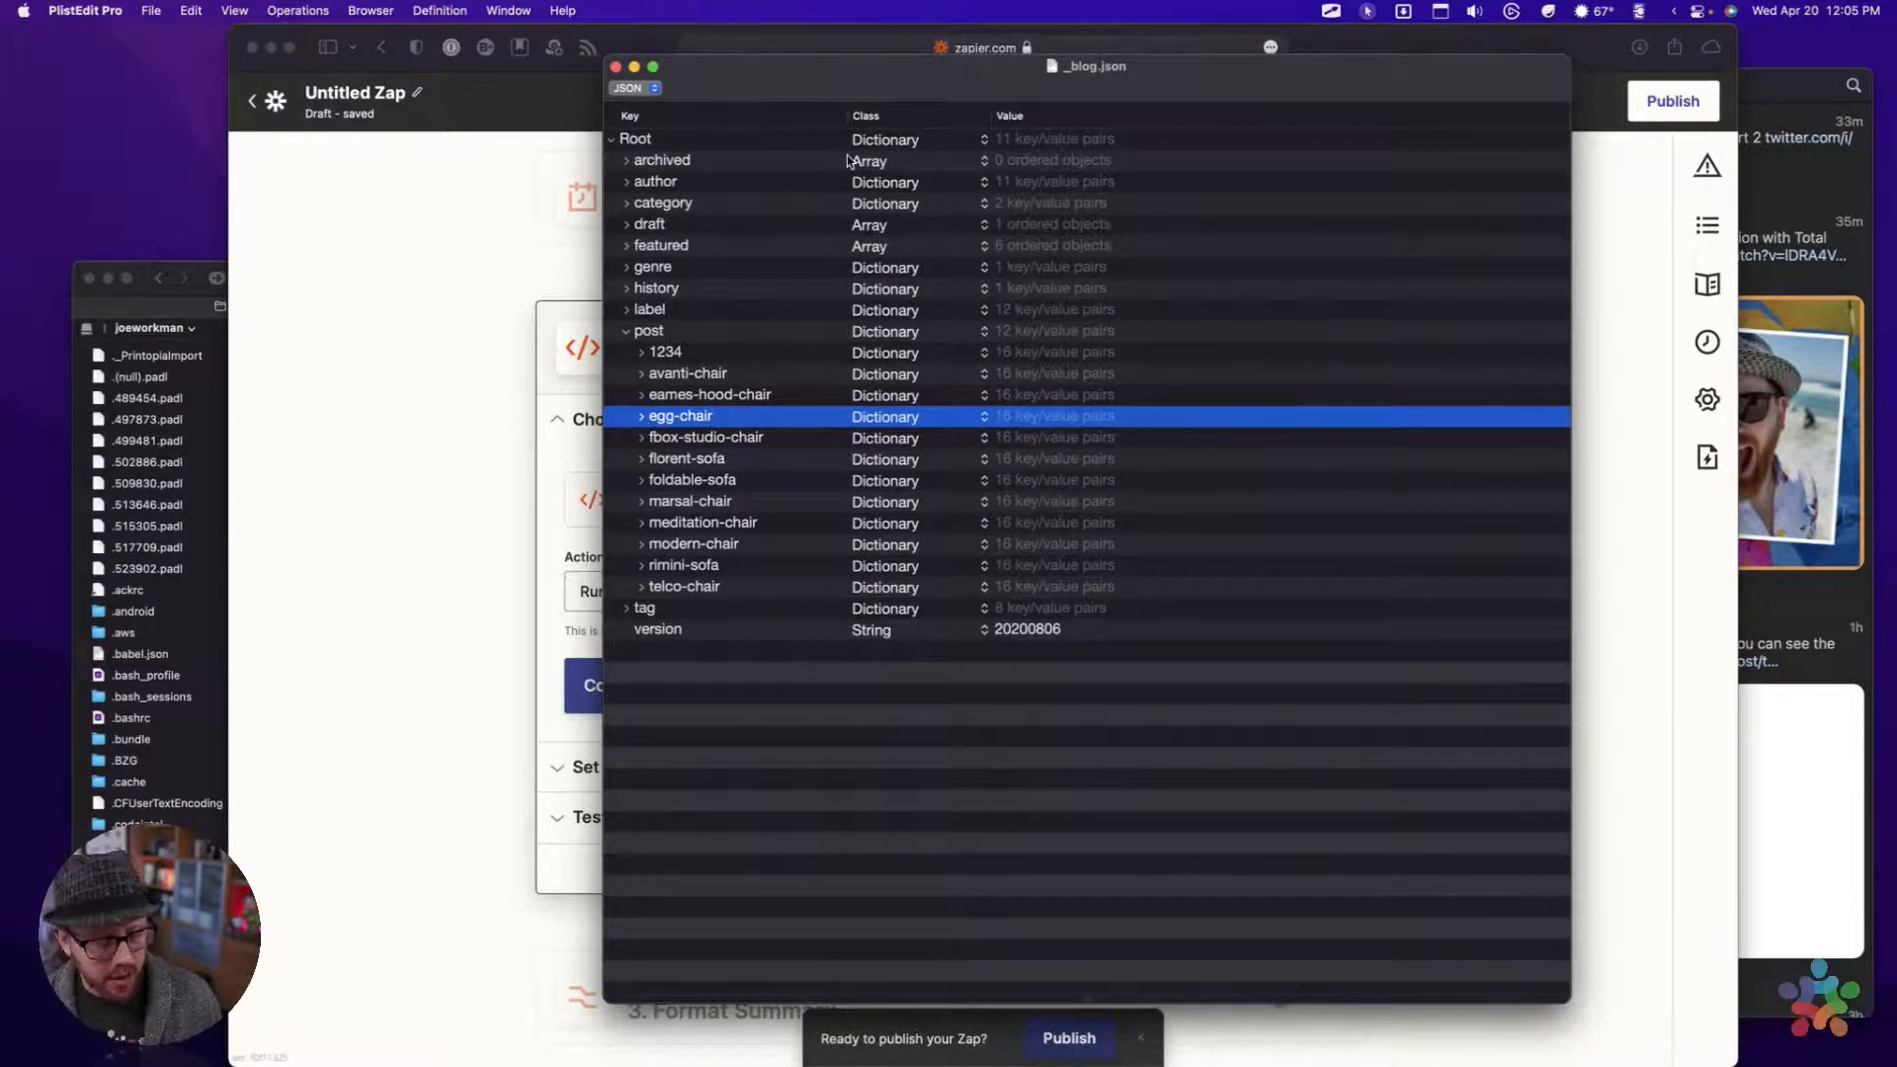
Launch JSON Editor by searching for json, and move its new untitled window over the _blog.json window
key(super+space)
text(pl)
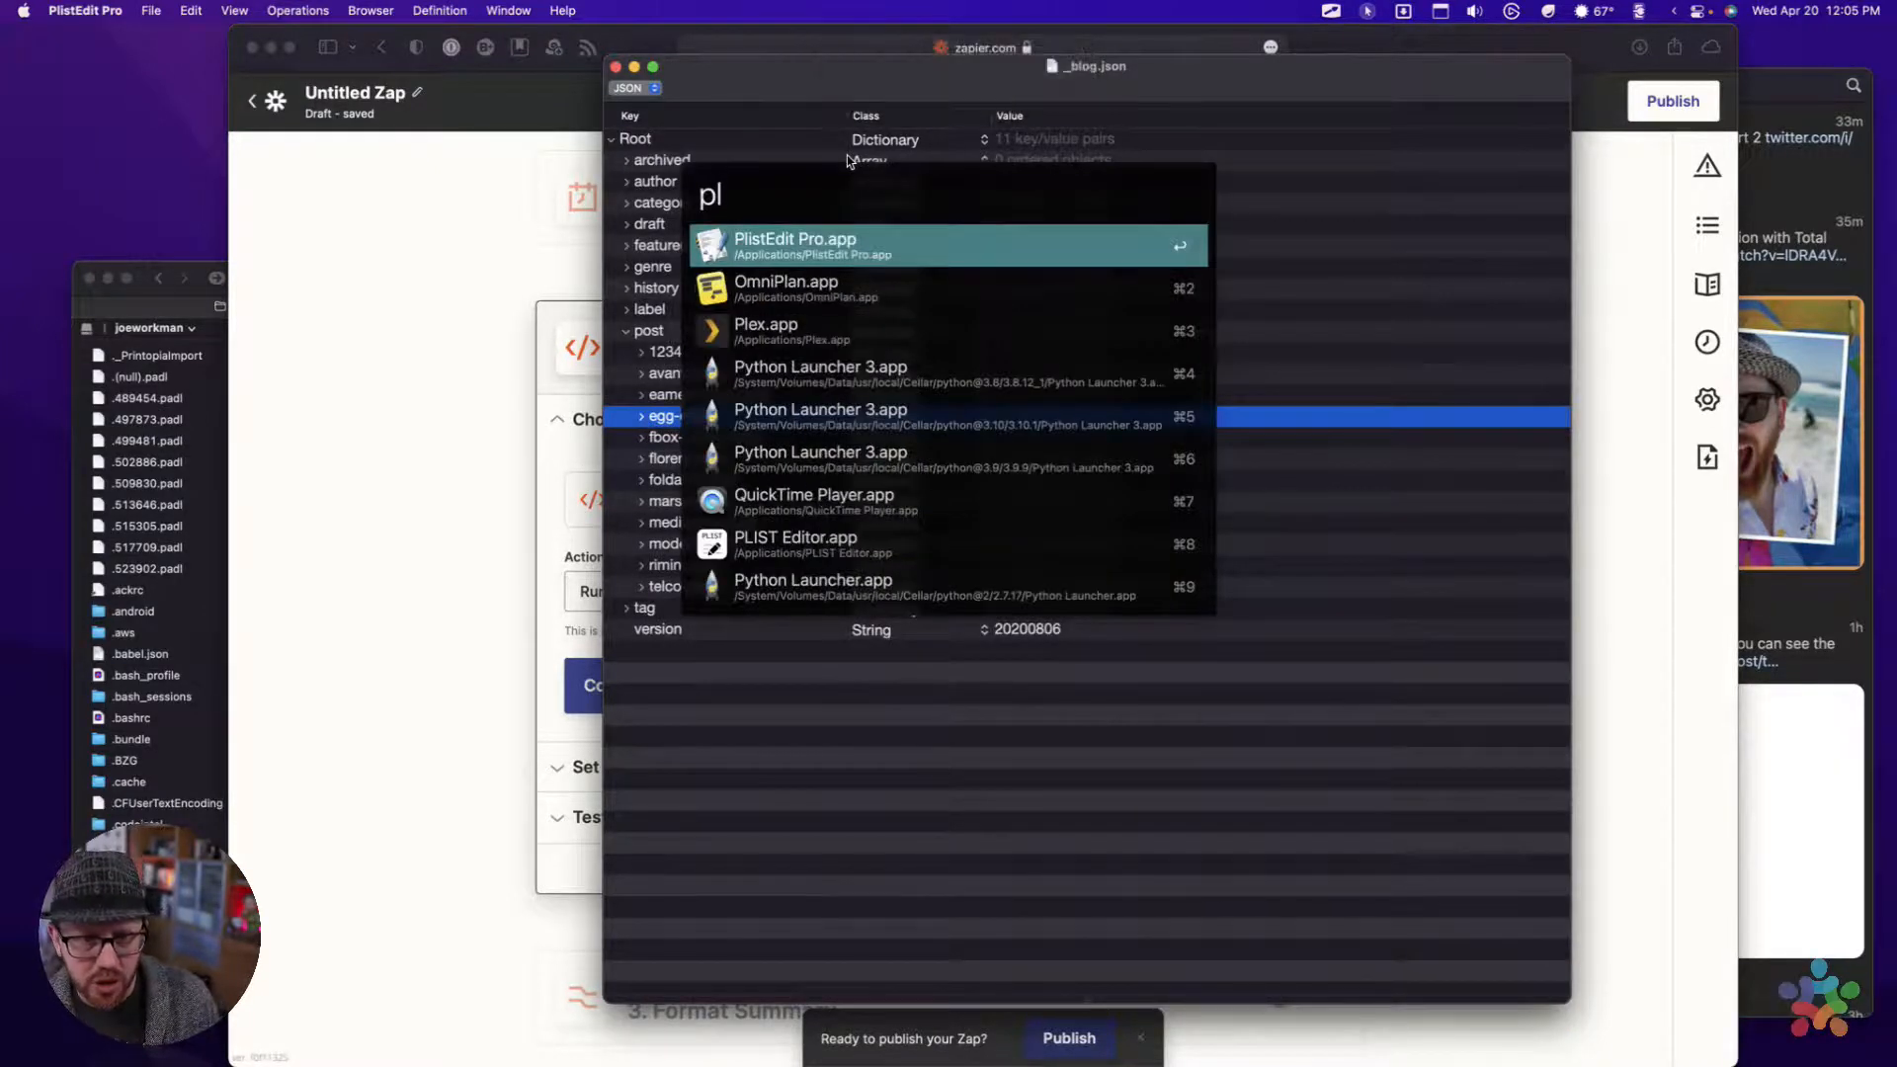
text(ist)
key(BackSpace)
key(BackSpace)
key(BackSpace)
key(BackSpace)
key(BackSpace)
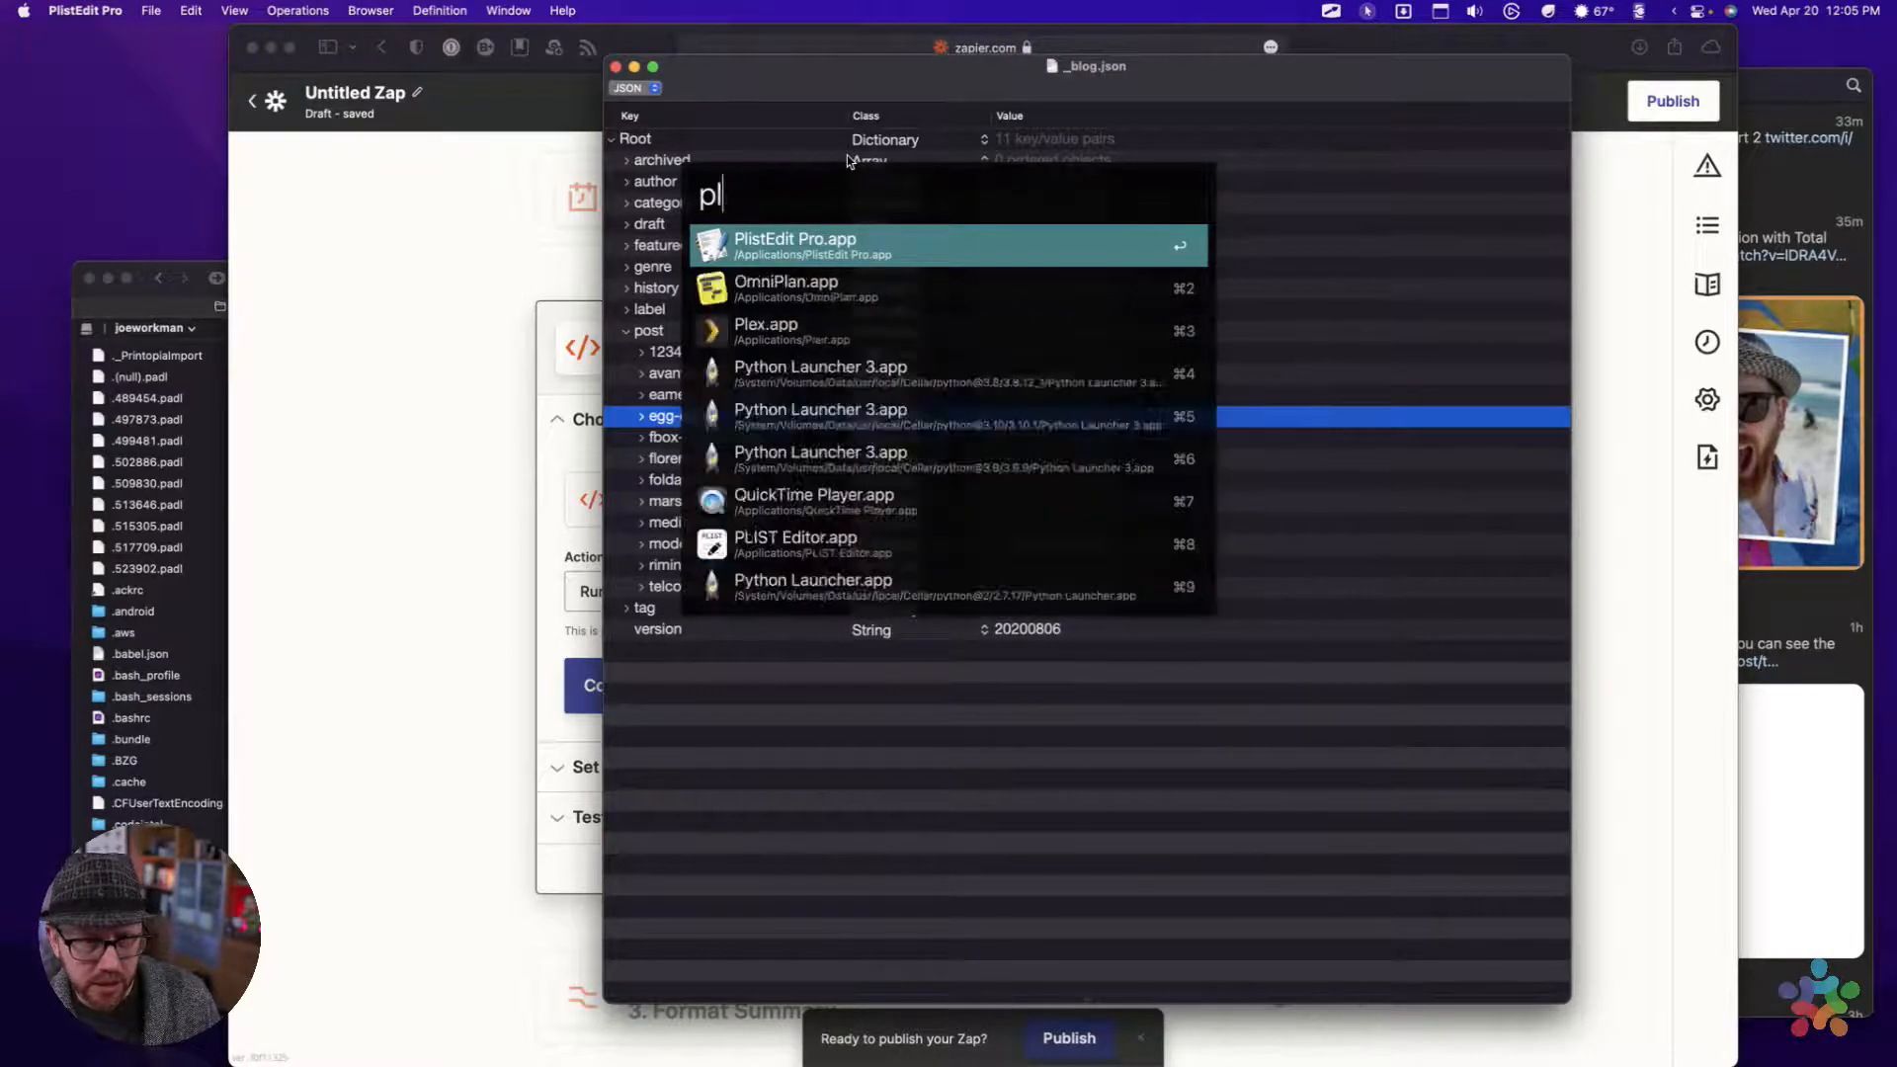
text(json)
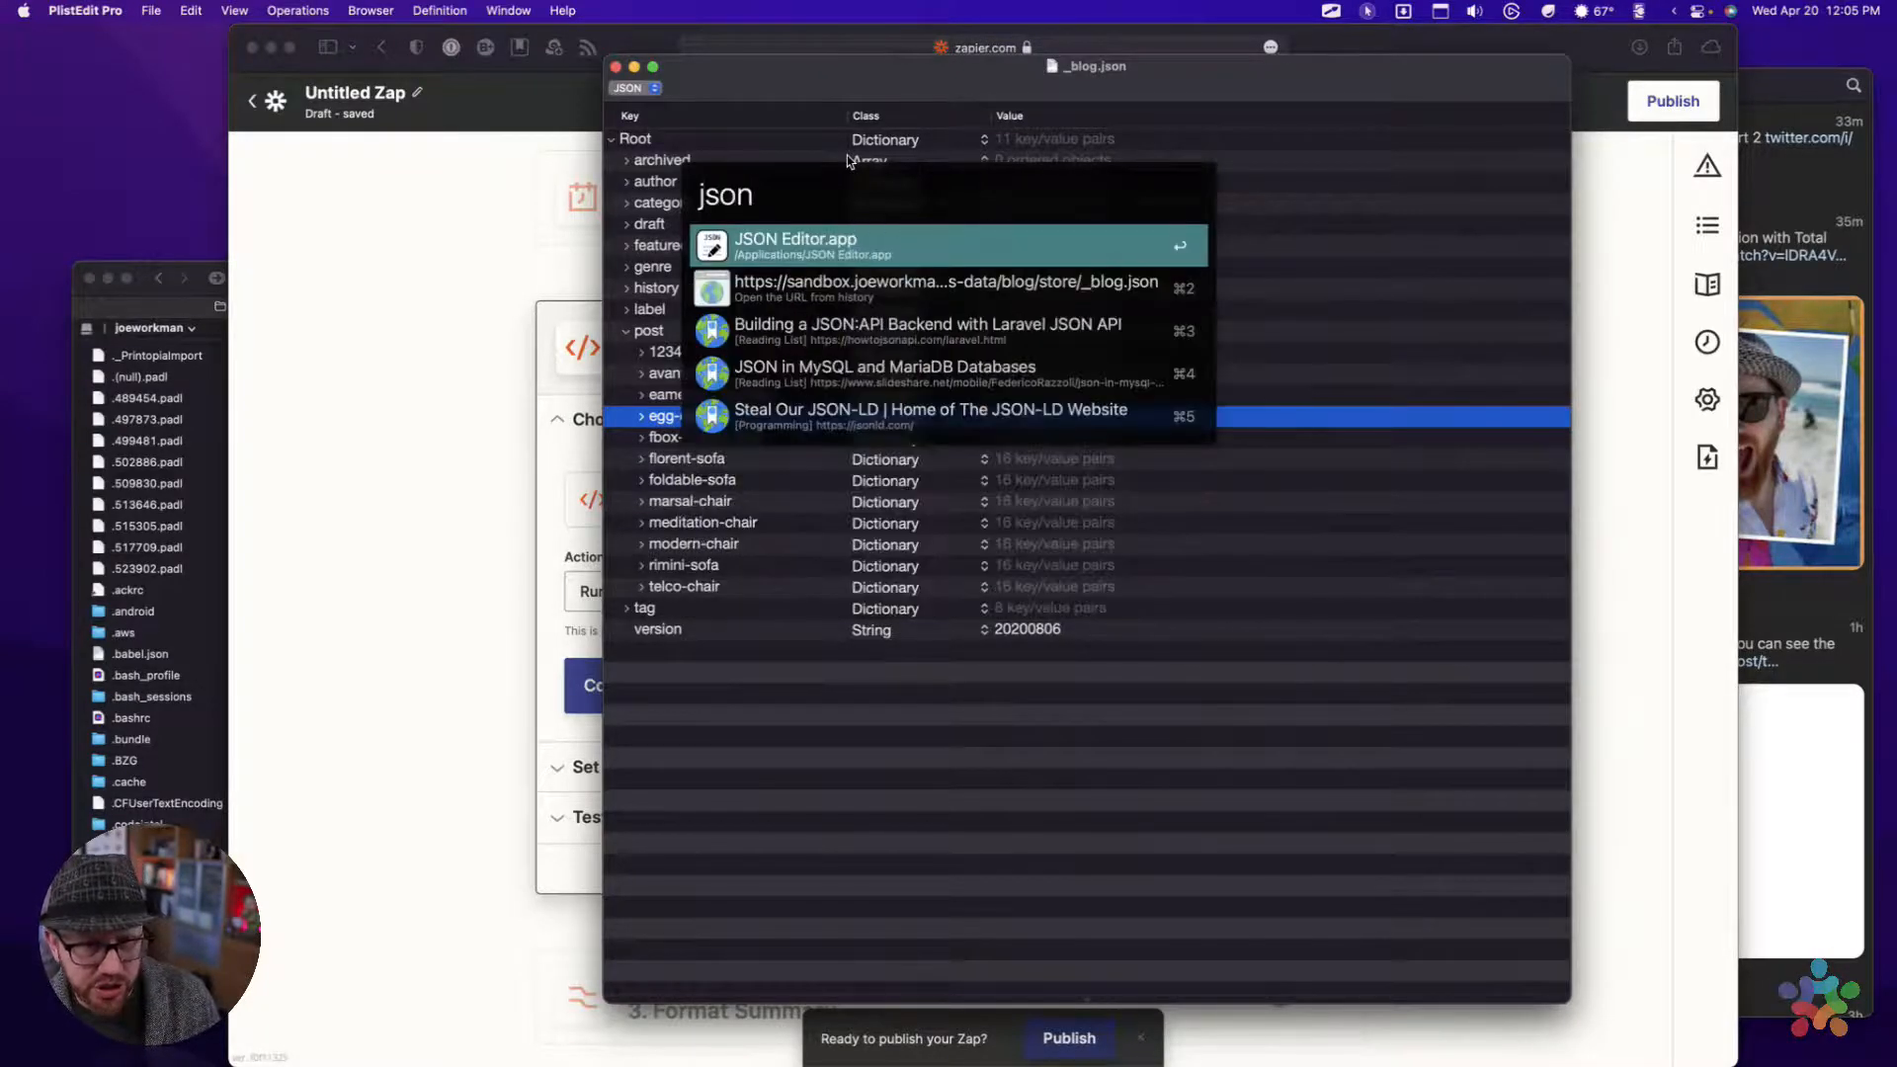
key(Return)
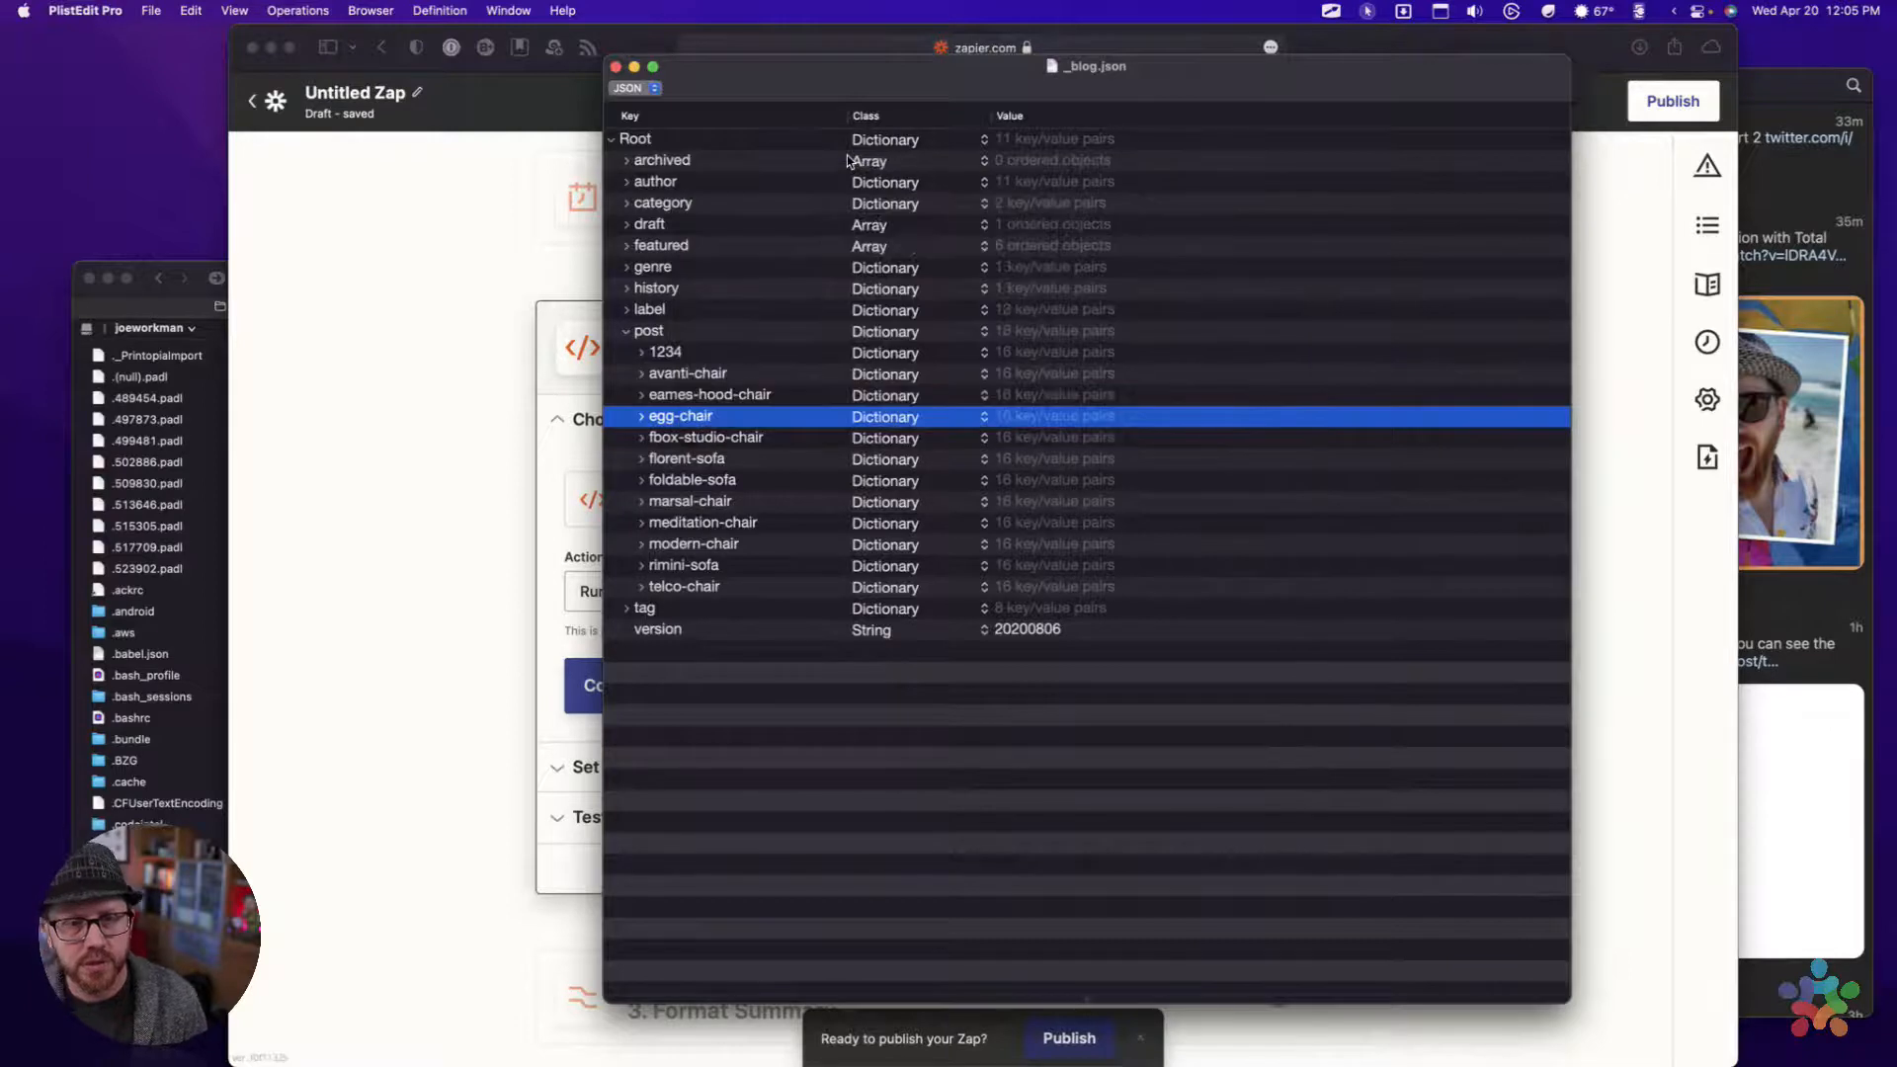
mouse_move(1001, 1062)
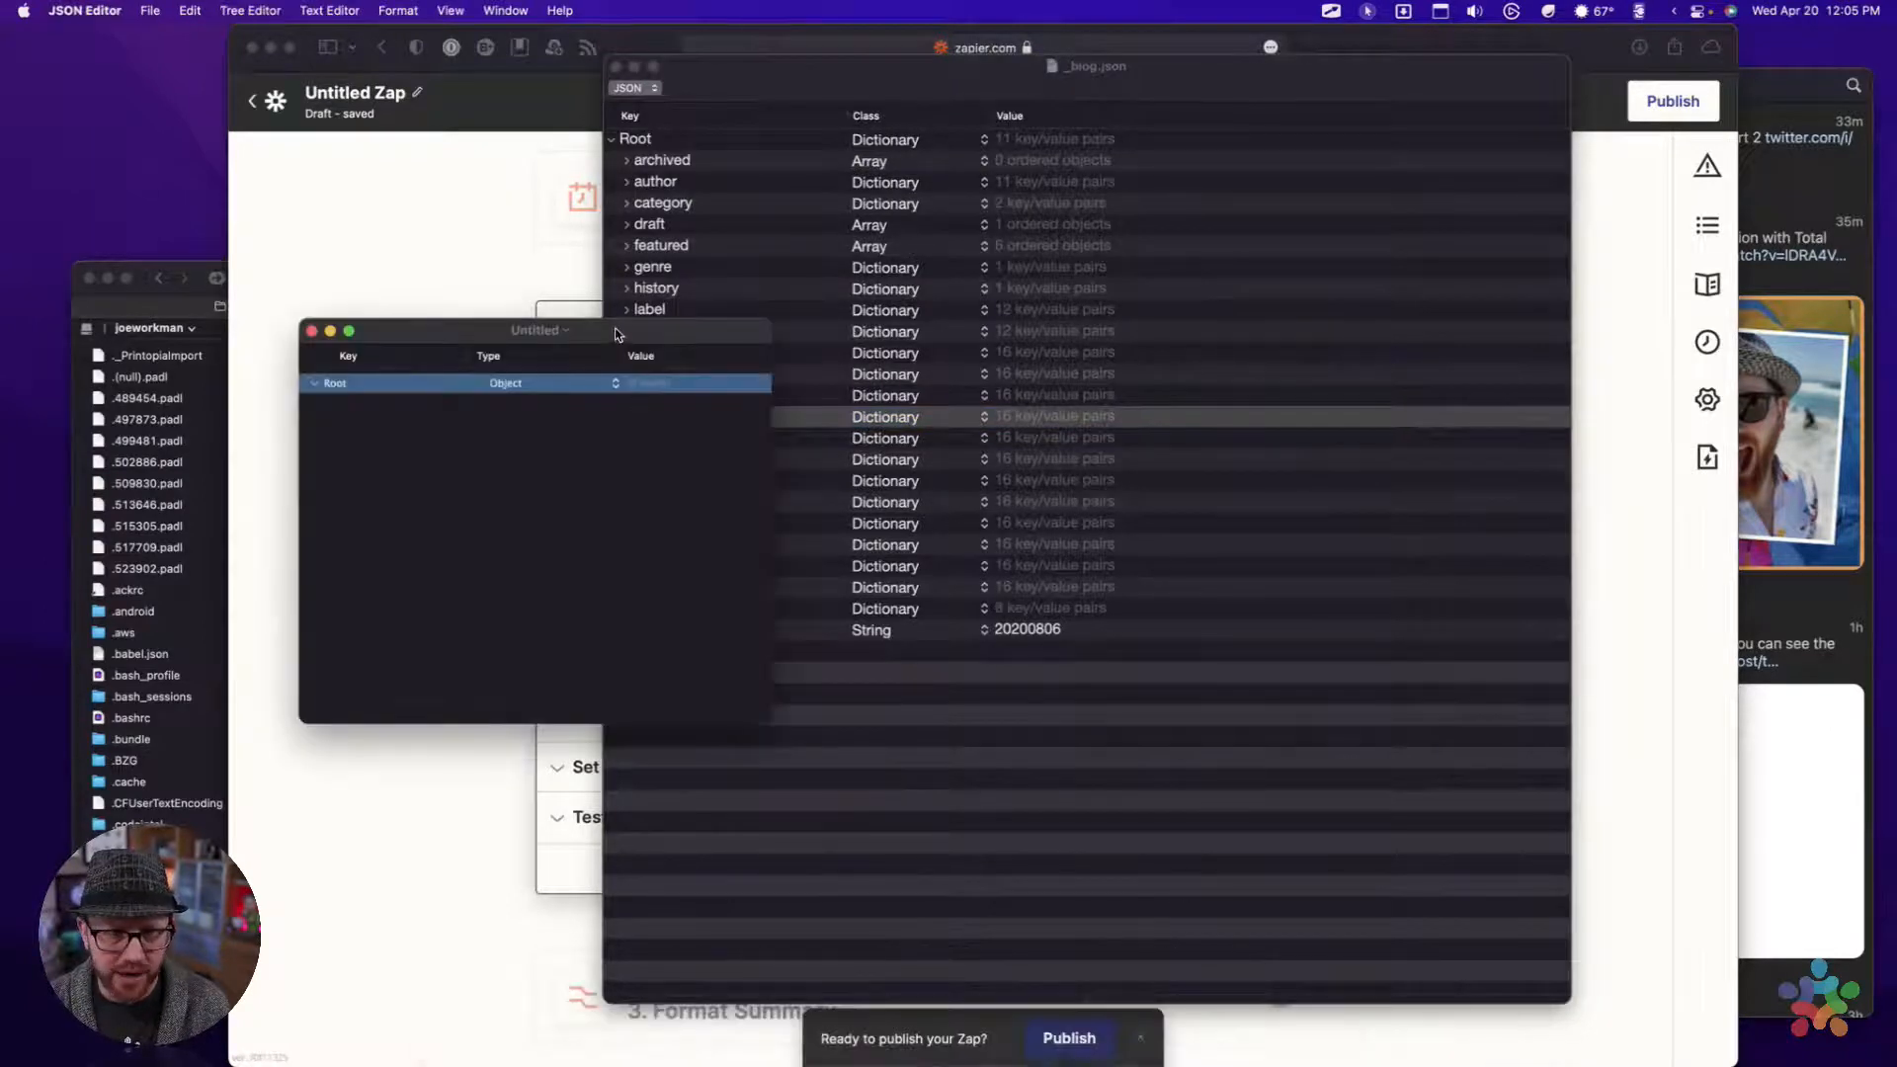
drag(613, 332, 802, 100)
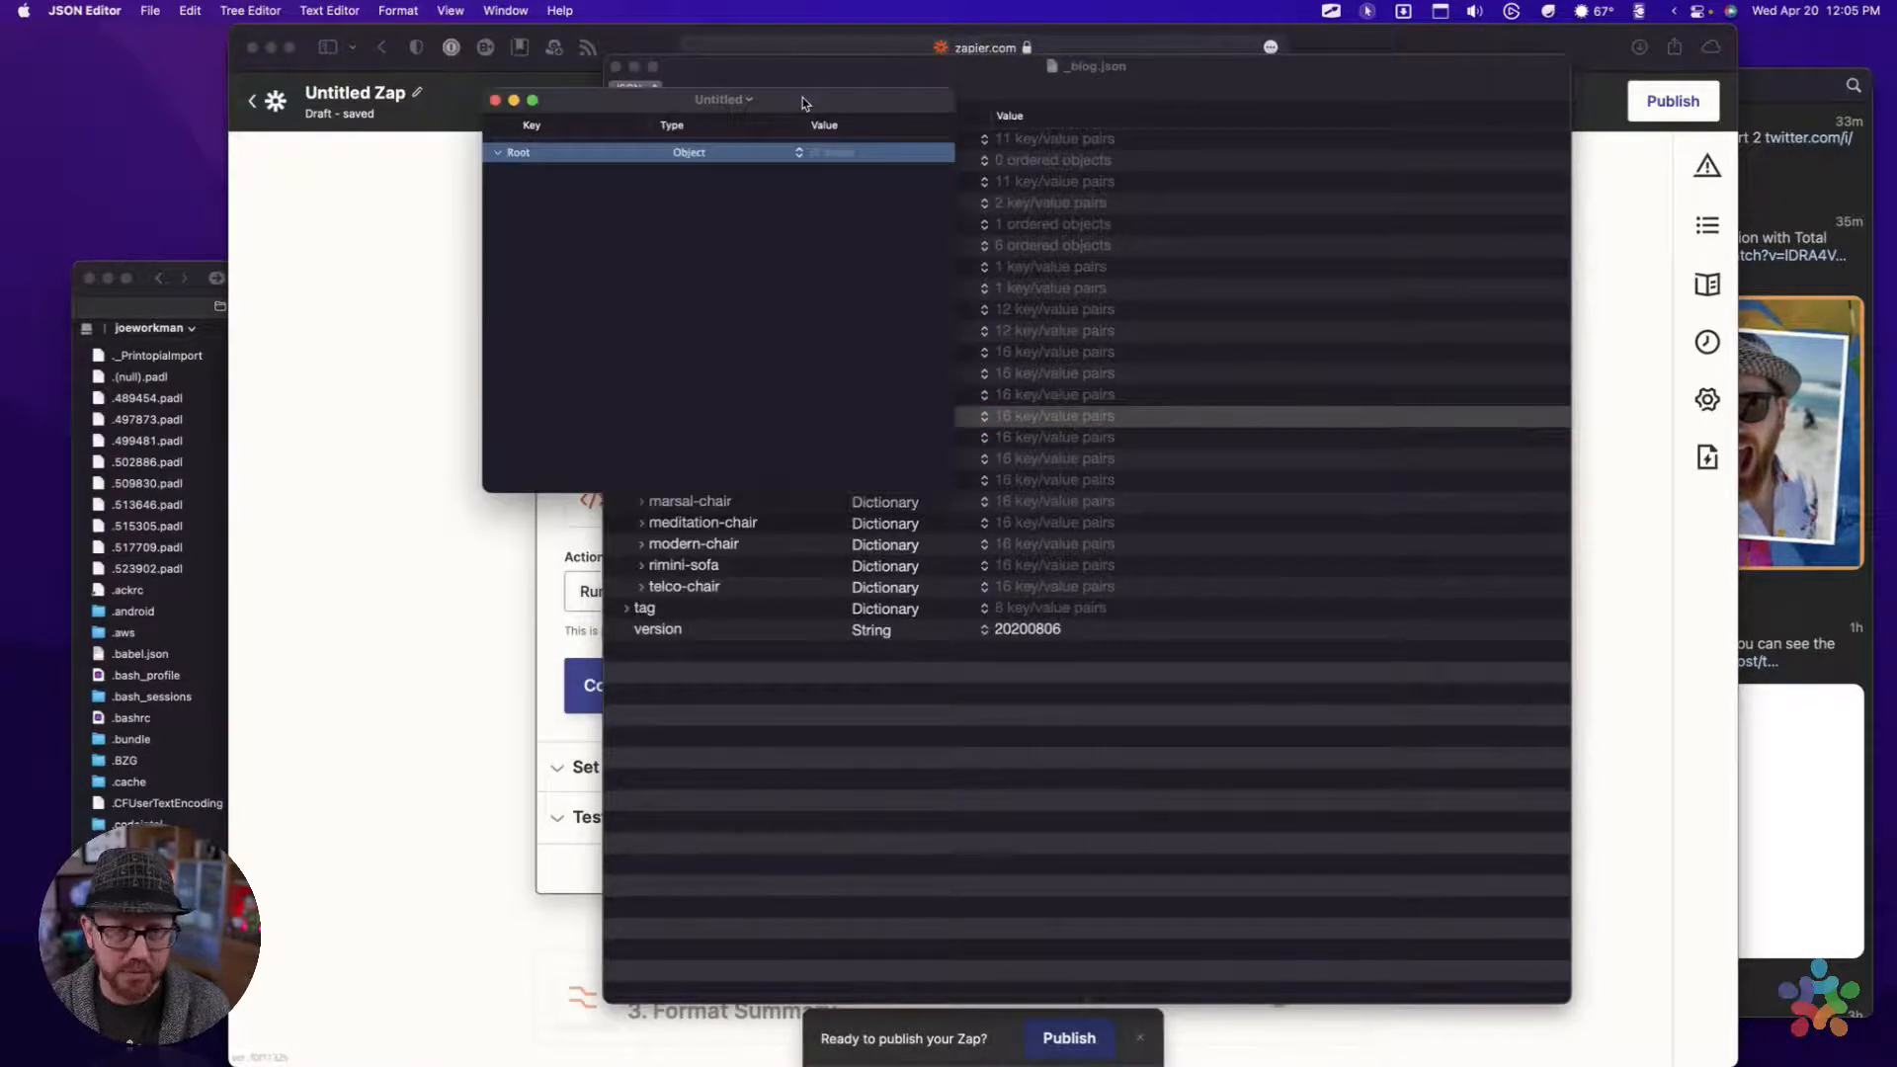
Try to open _blog.json from JSON Editor's recent documents
click(150, 10)
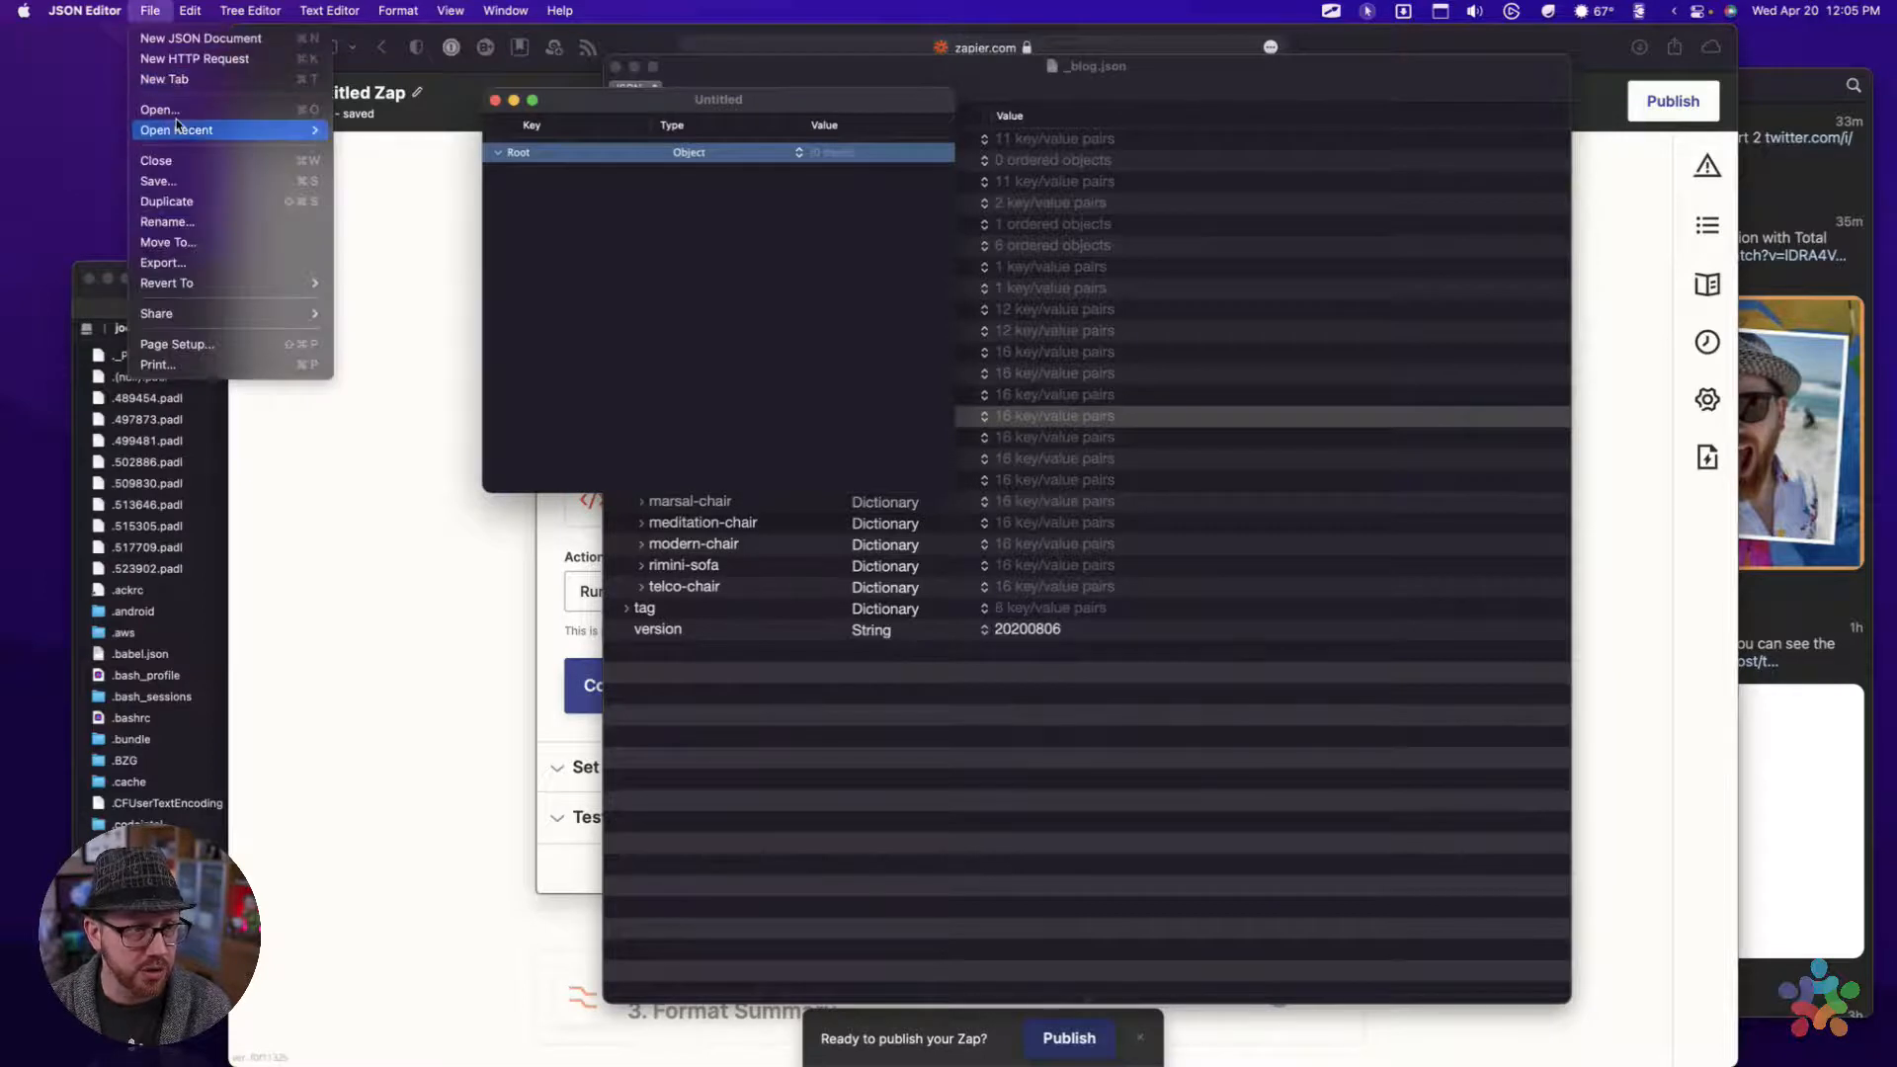
mouse_move(179, 134)
click(366, 133)
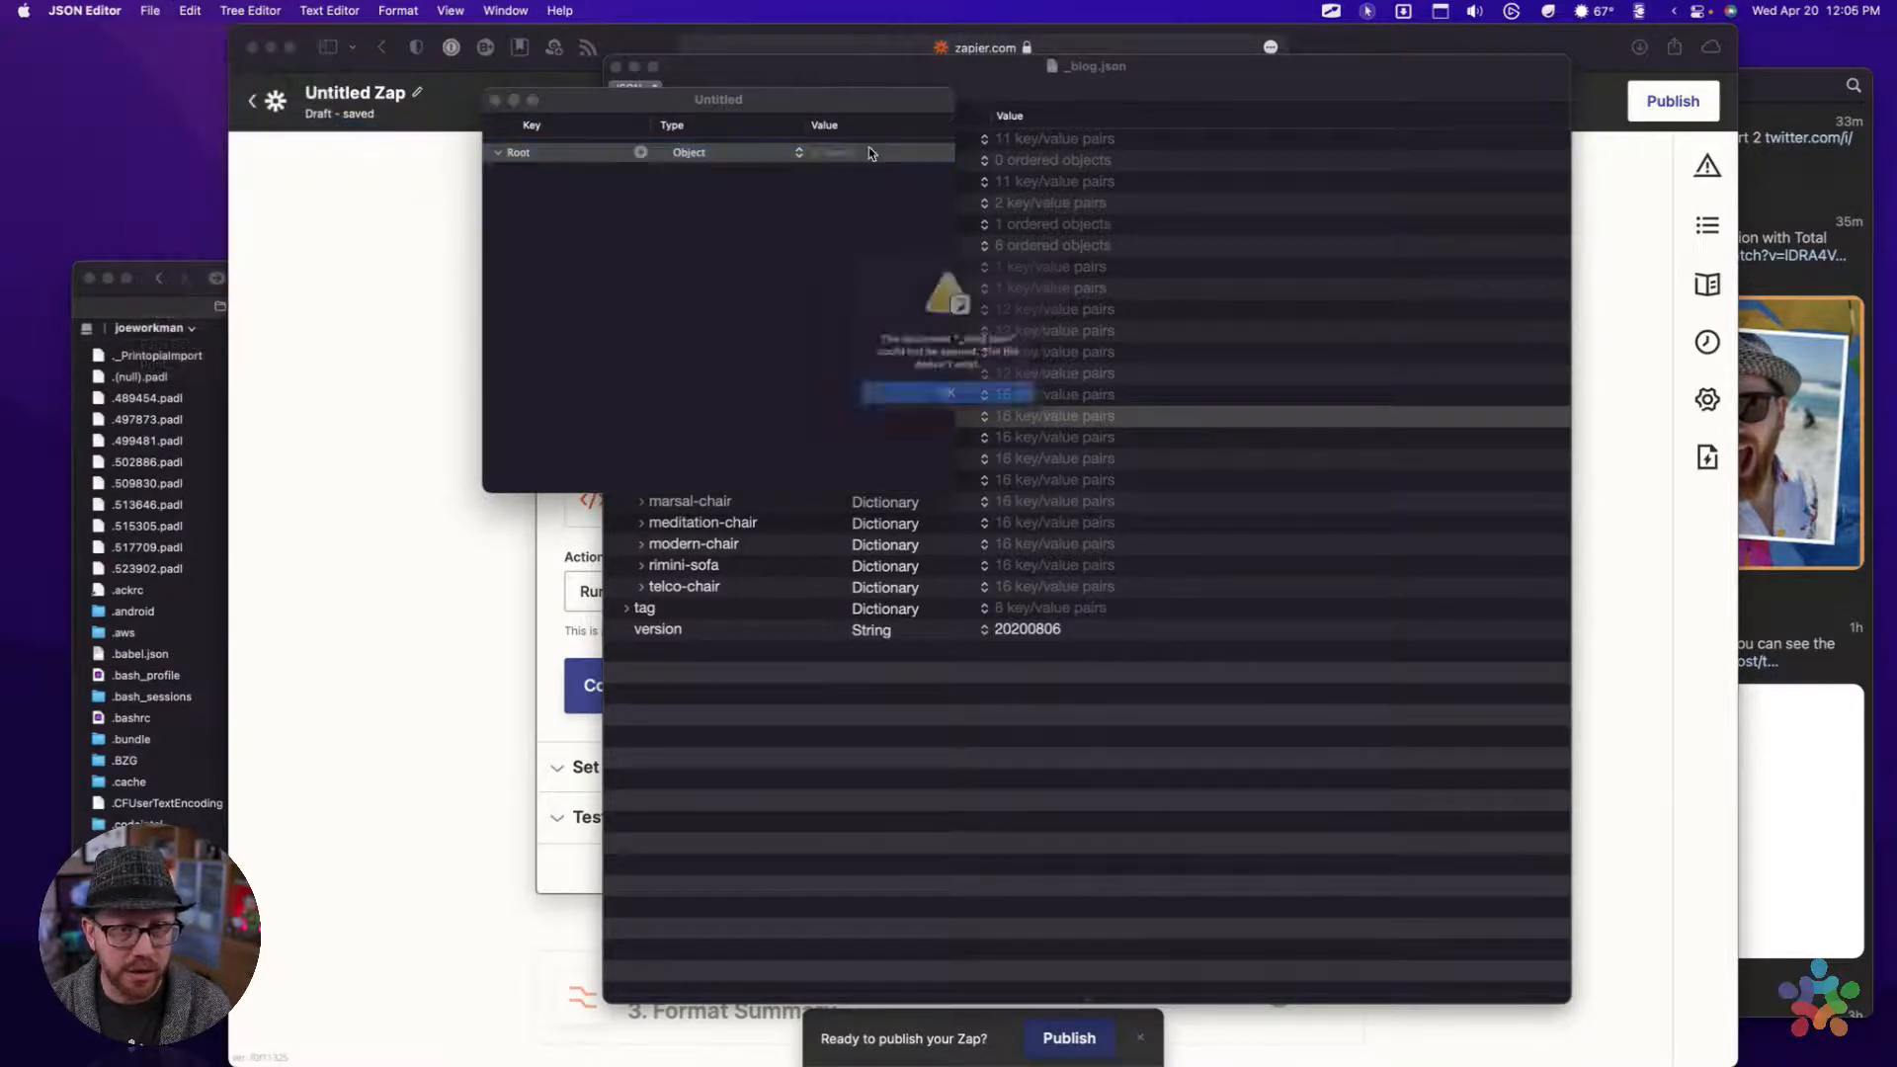
click(954, 409)
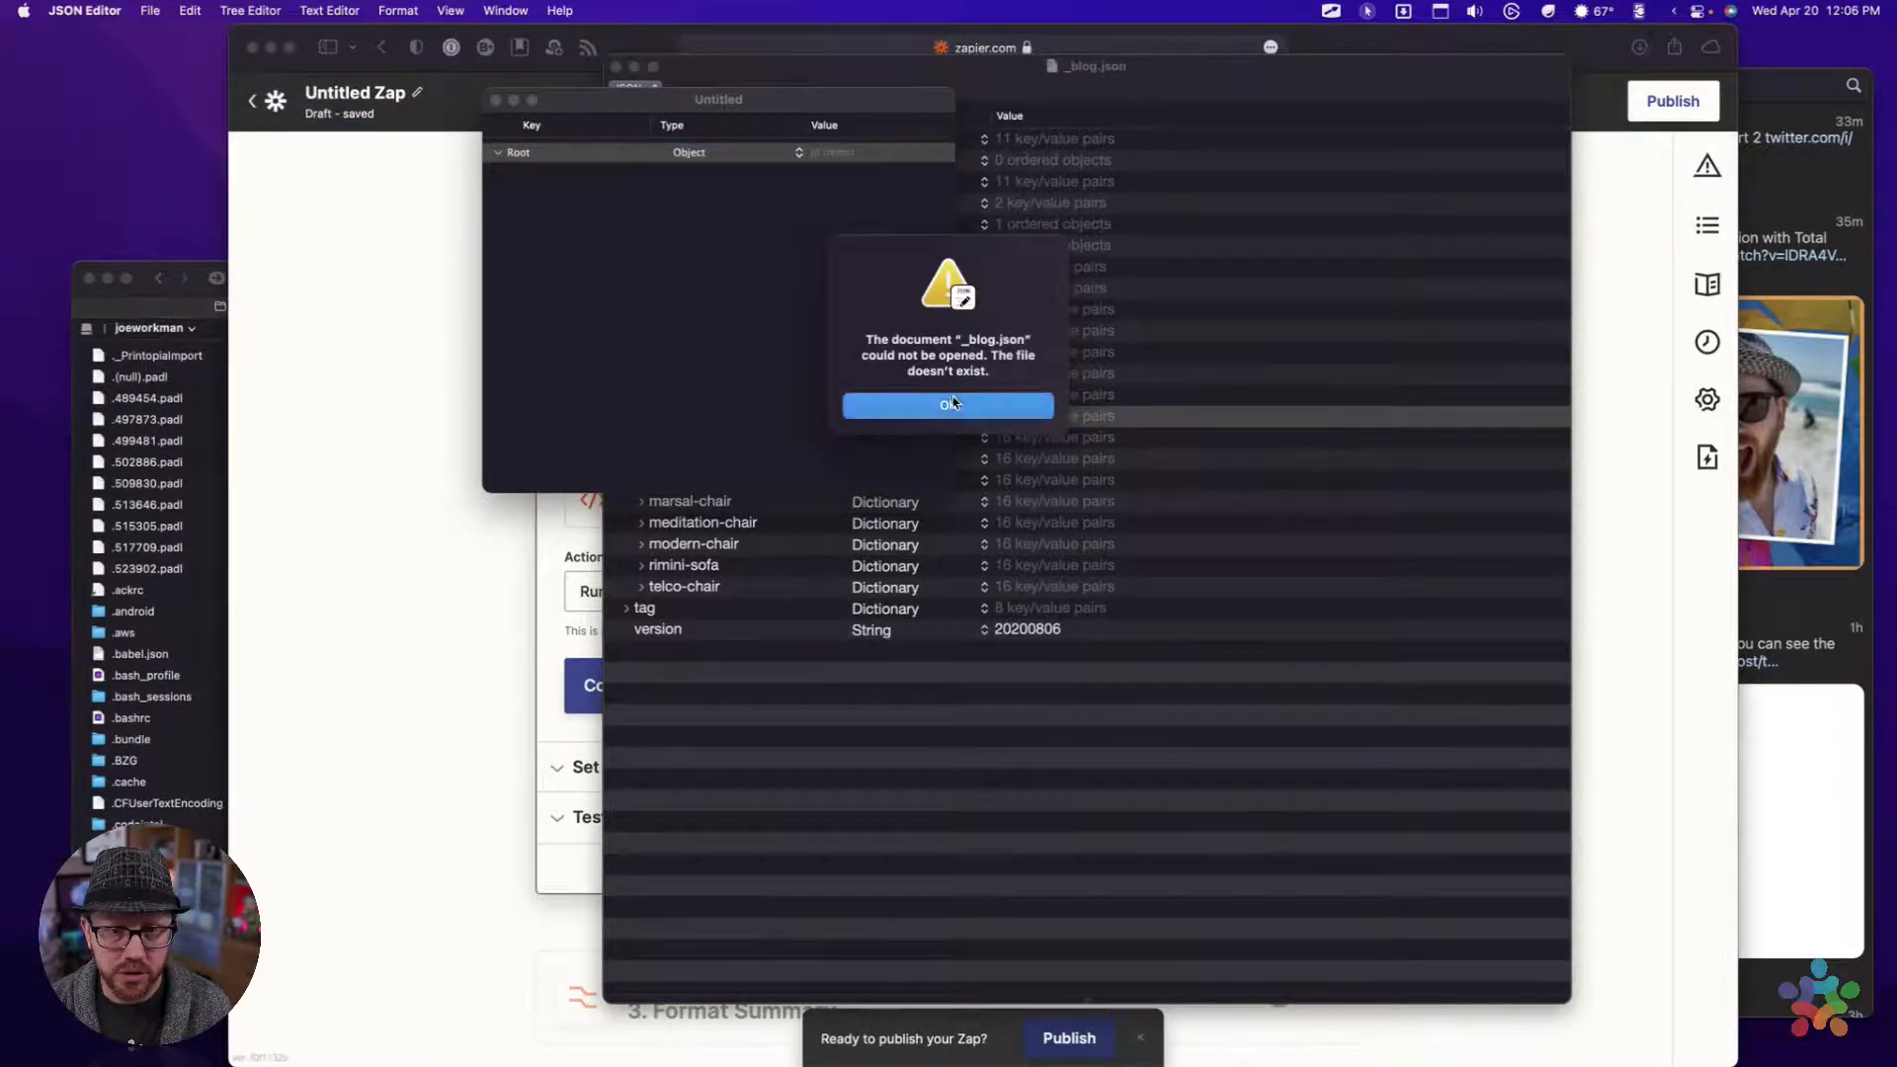
Open the _blog.json file in JSON Editor and enlarge the editor window
click(1183, 149)
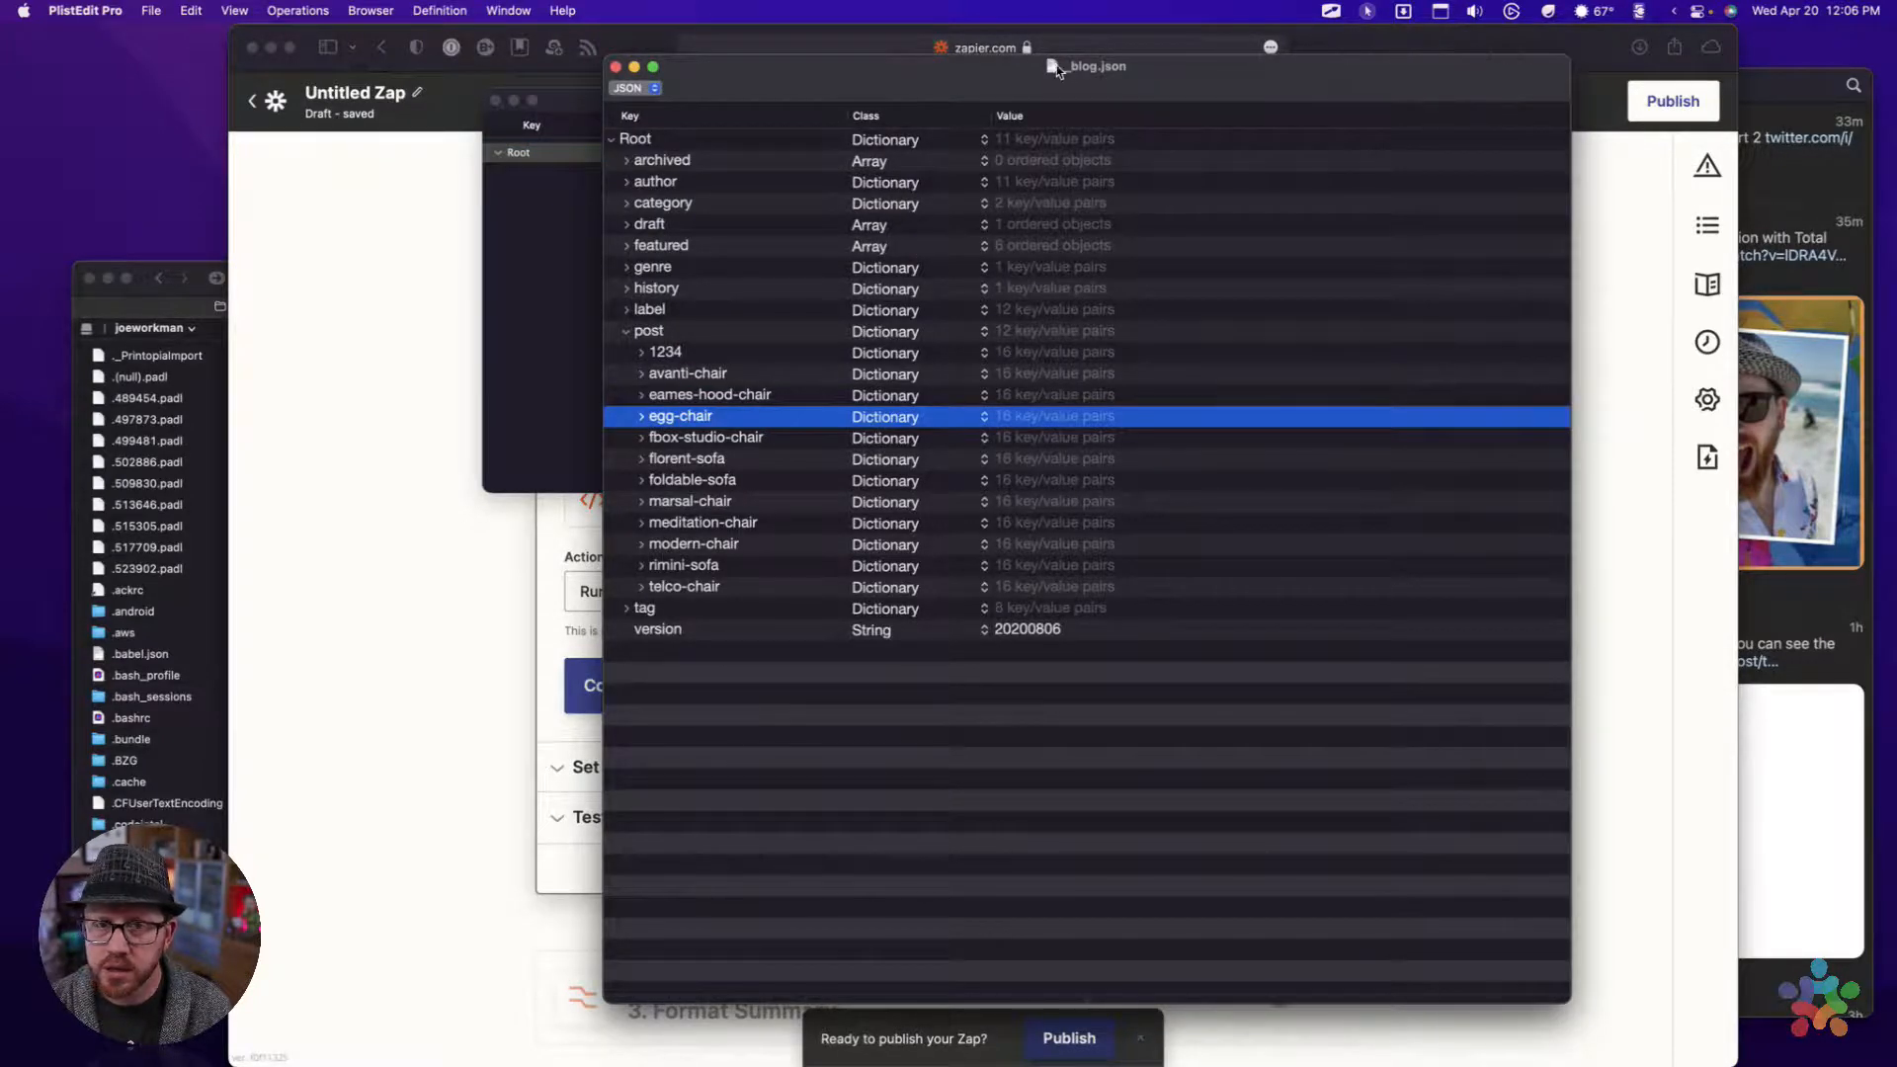
mouse_move(1393, 1057)
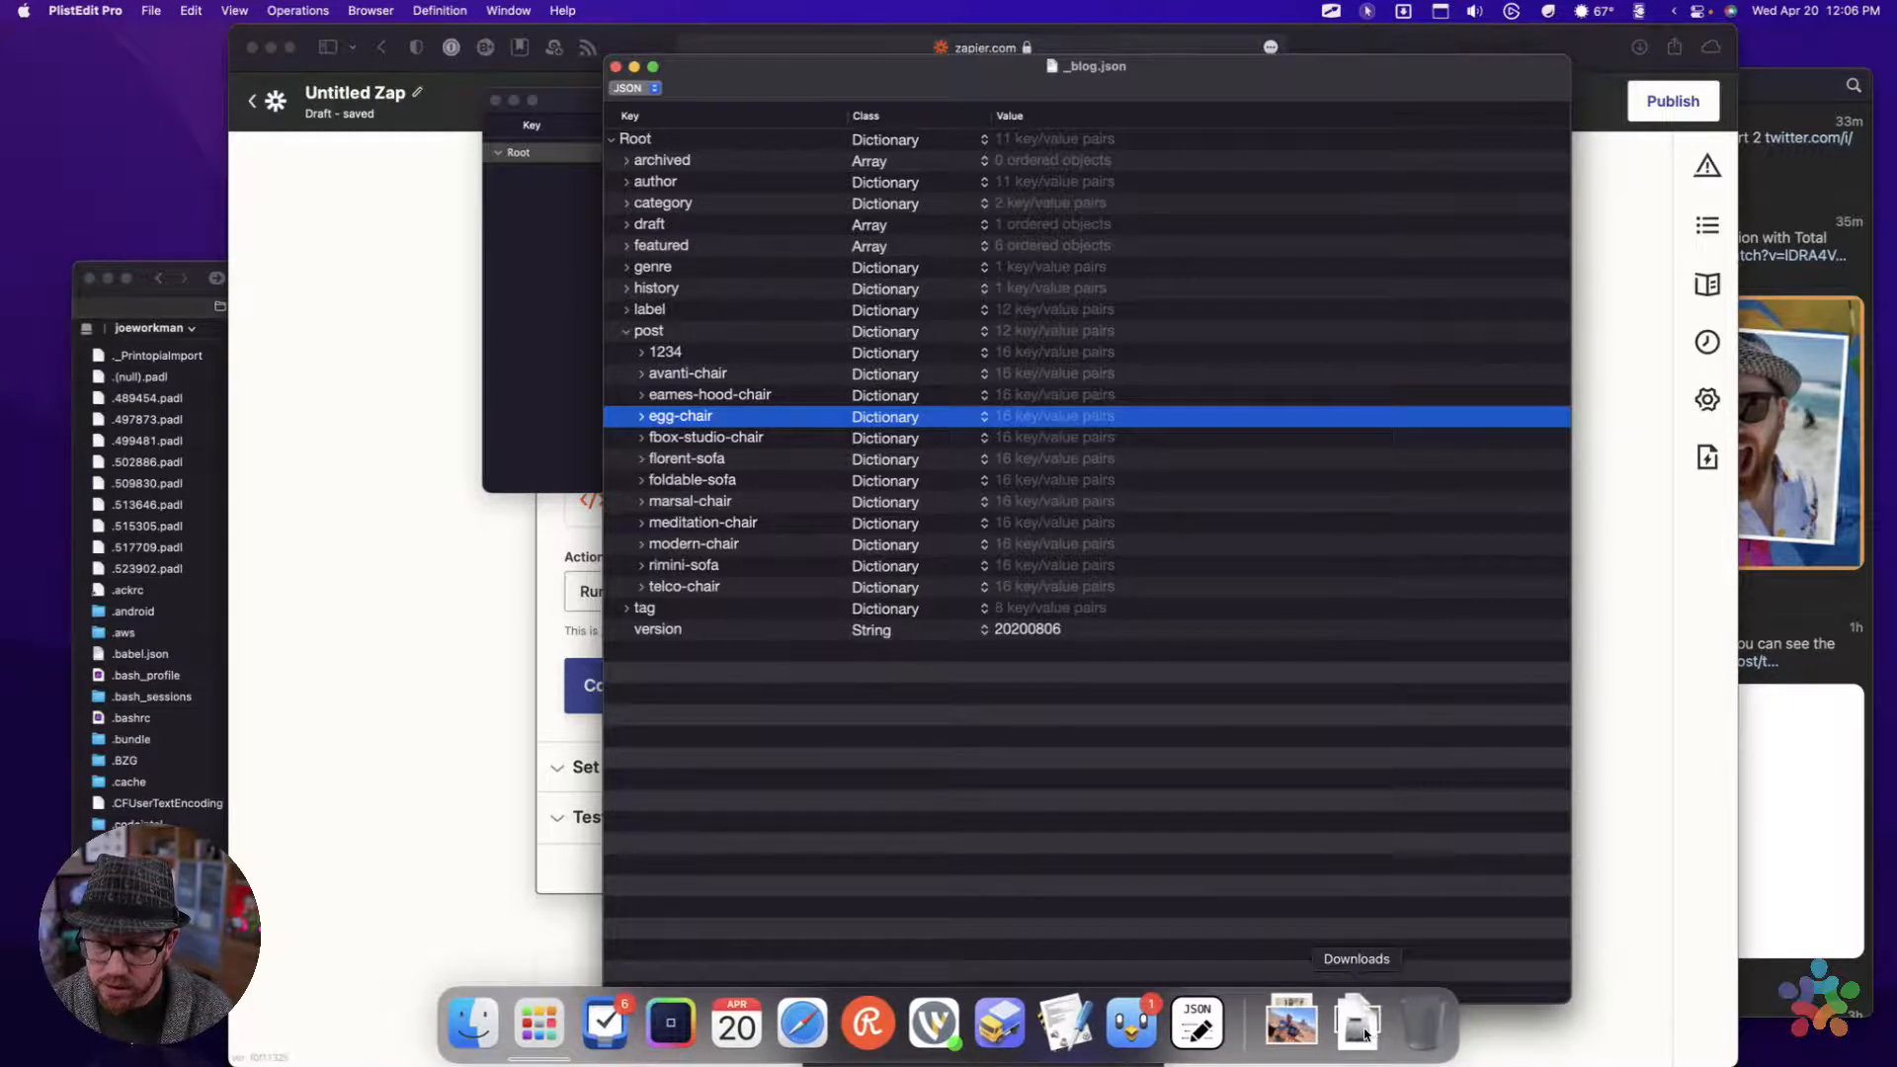
click(1364, 1034)
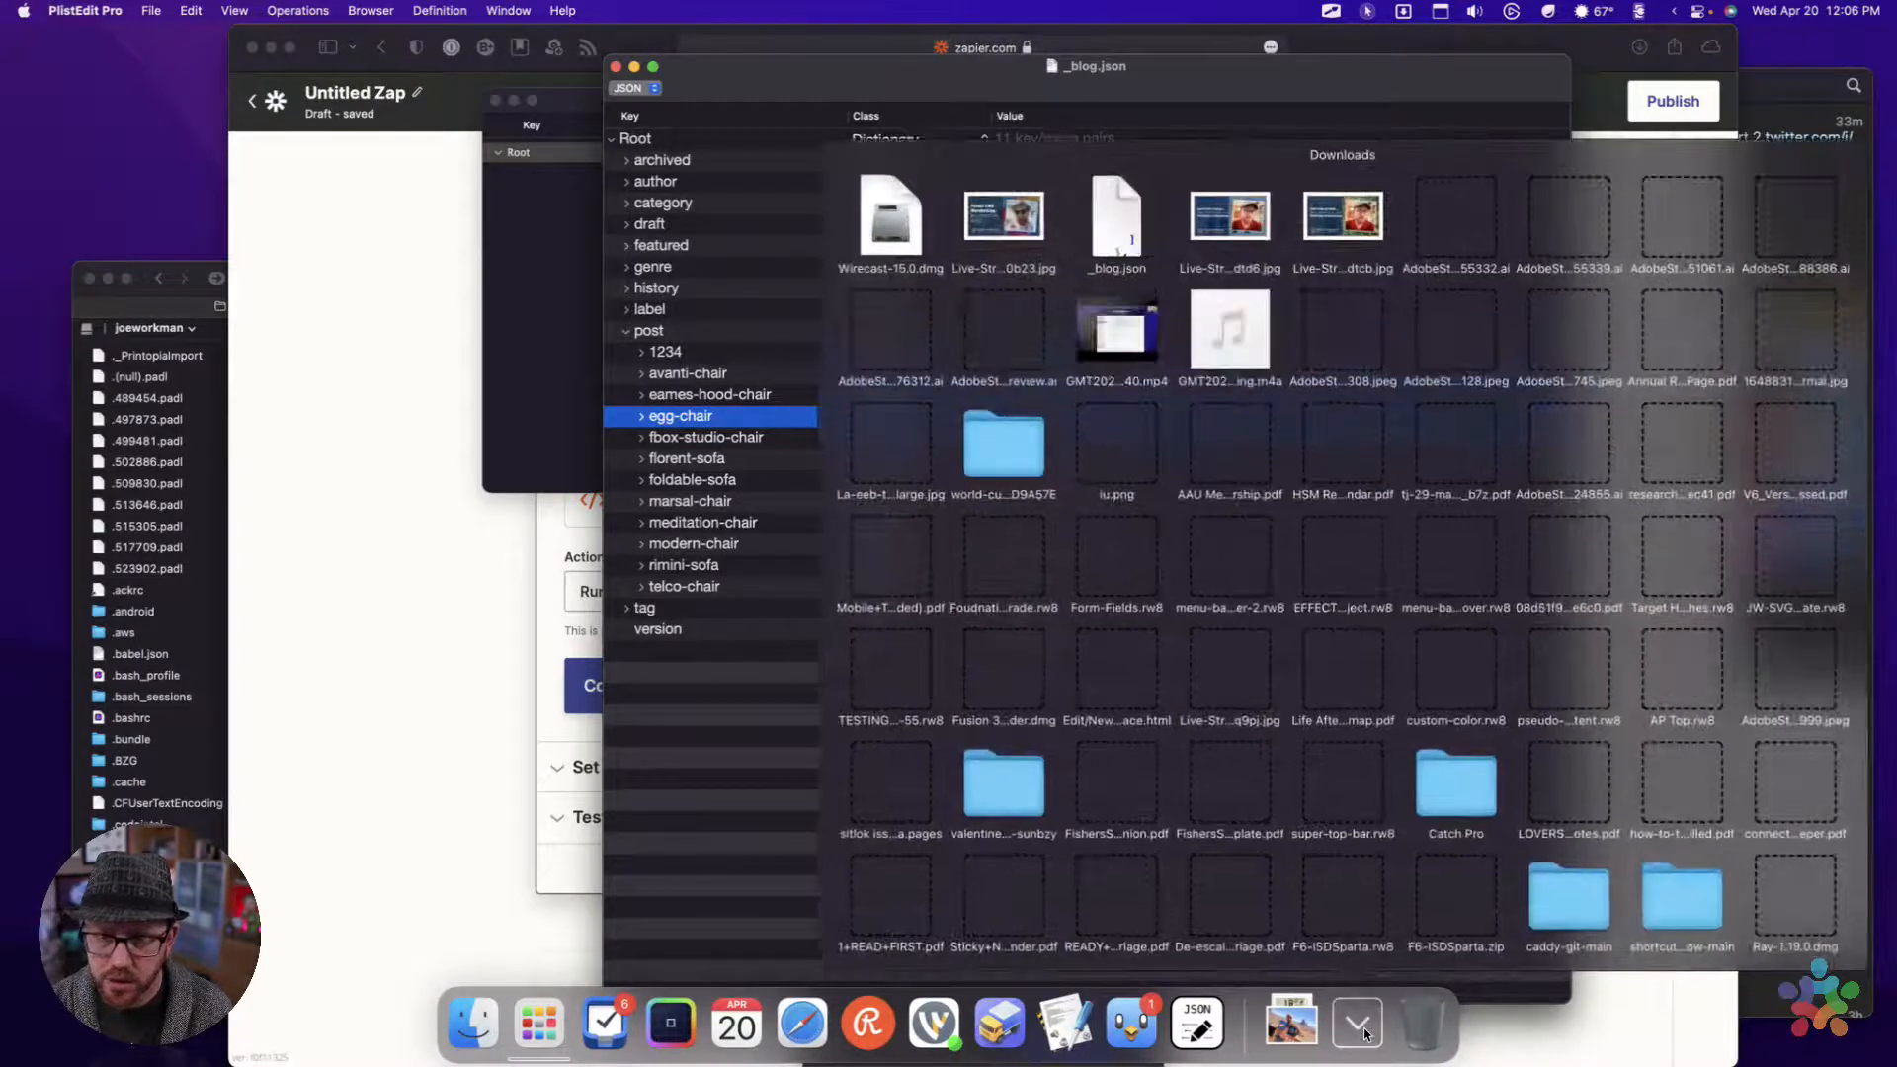
click(1052, 77)
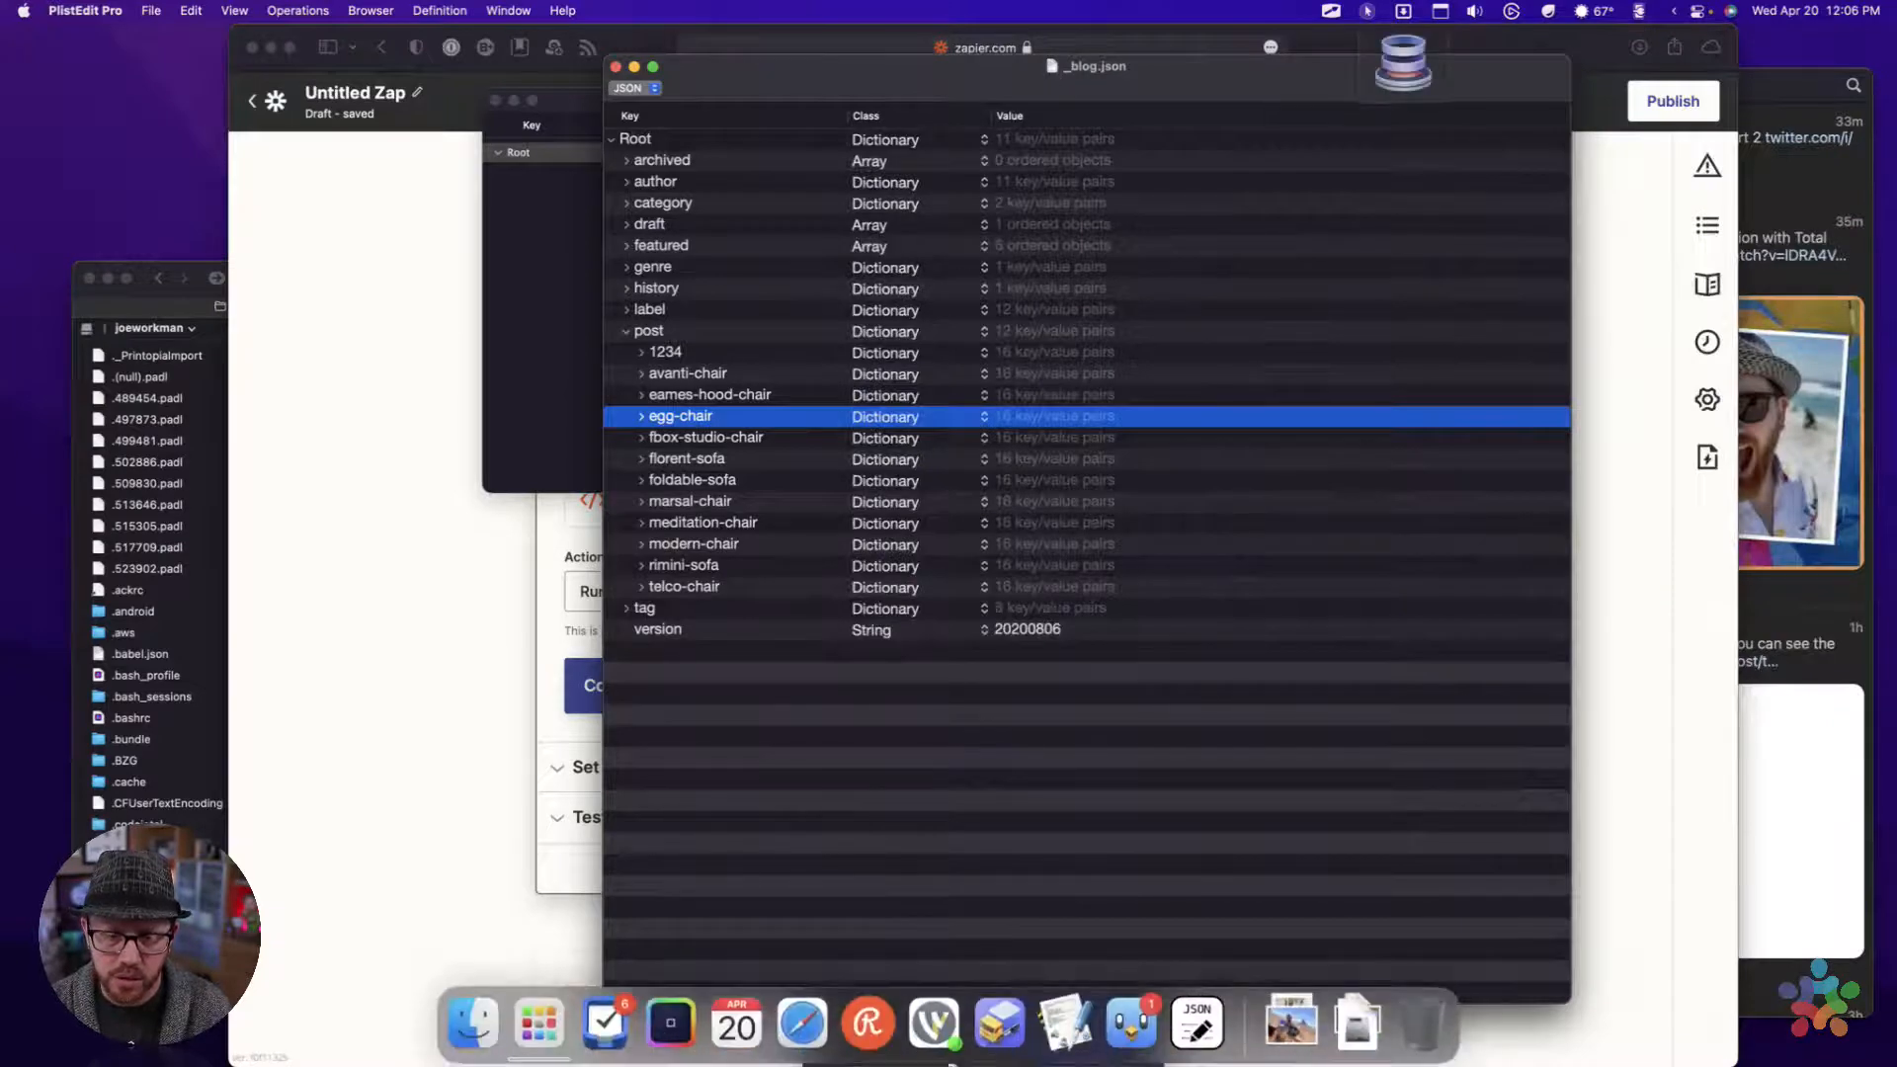
mouse_move(1000, 1027)
click(1198, 1025)
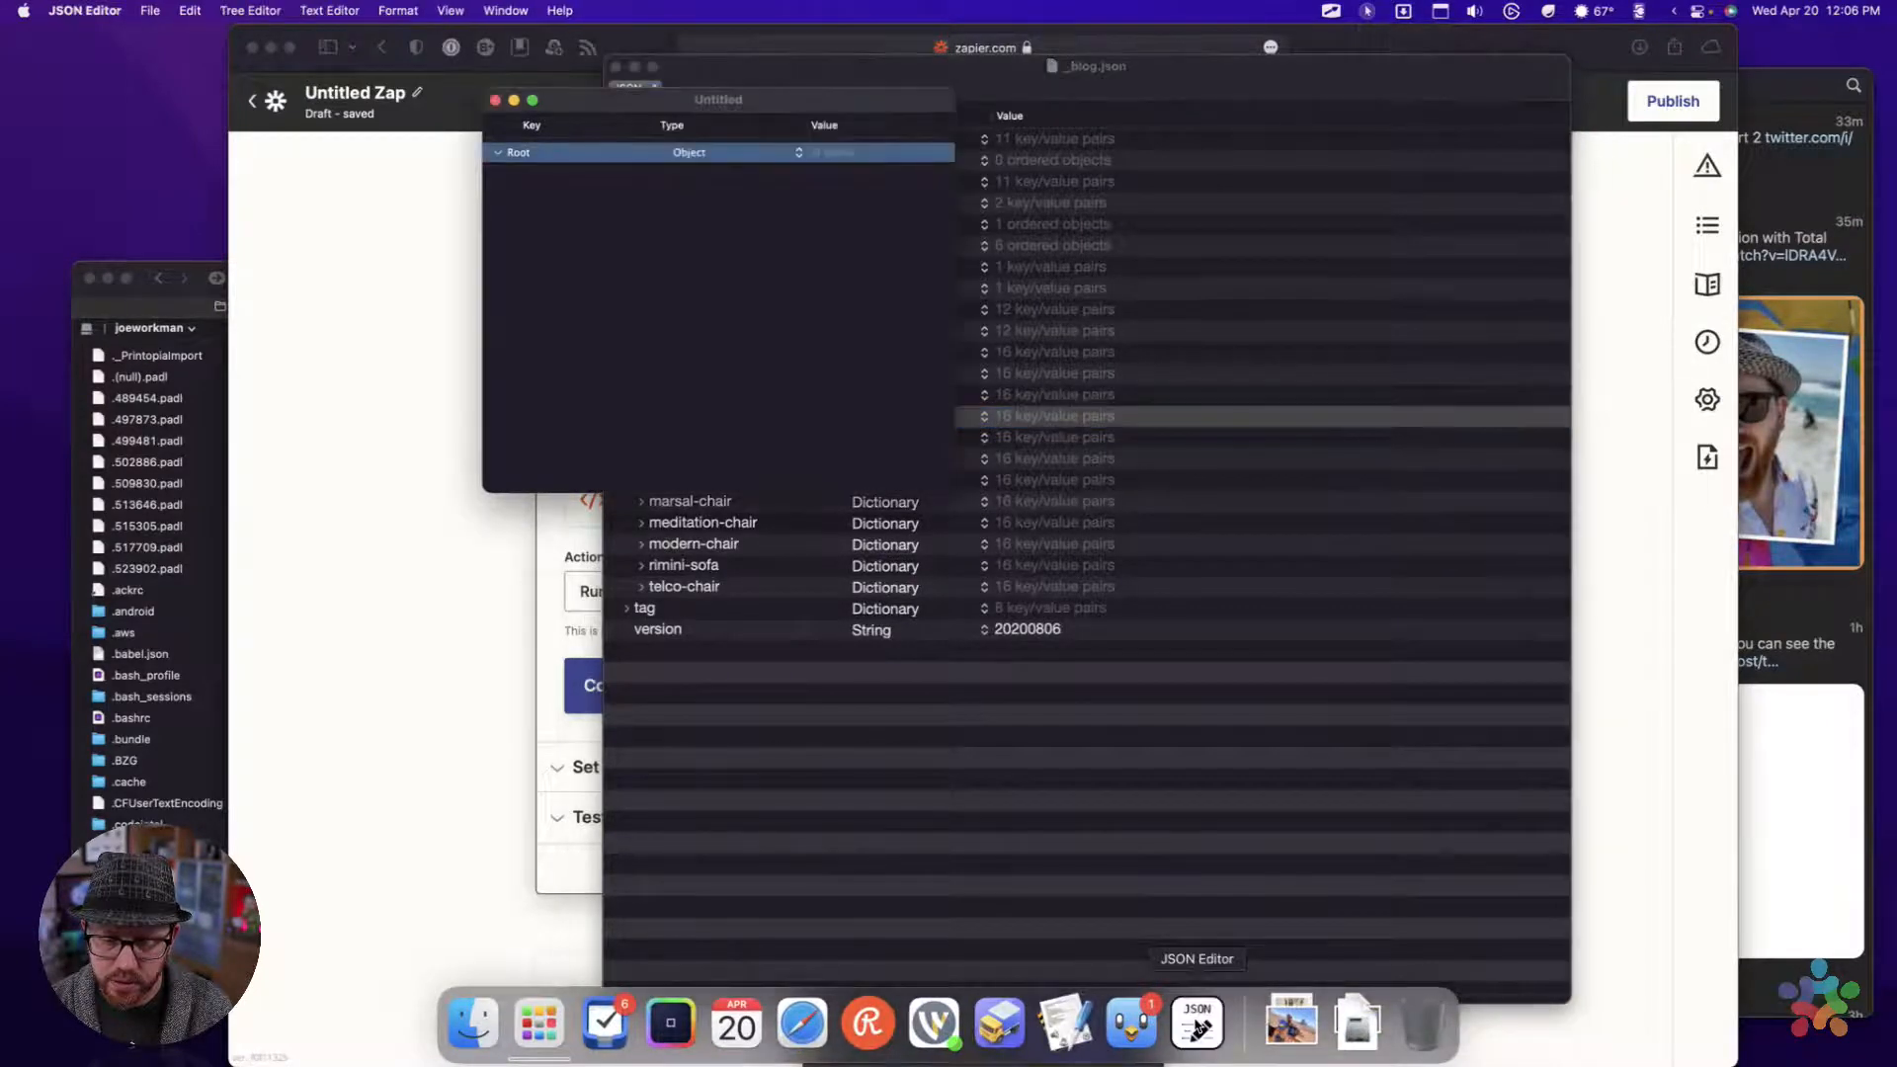
drag(805, 104, 936, 63)
click(1152, 67)
click(632, 68)
drag(1040, 466, 1418, 972)
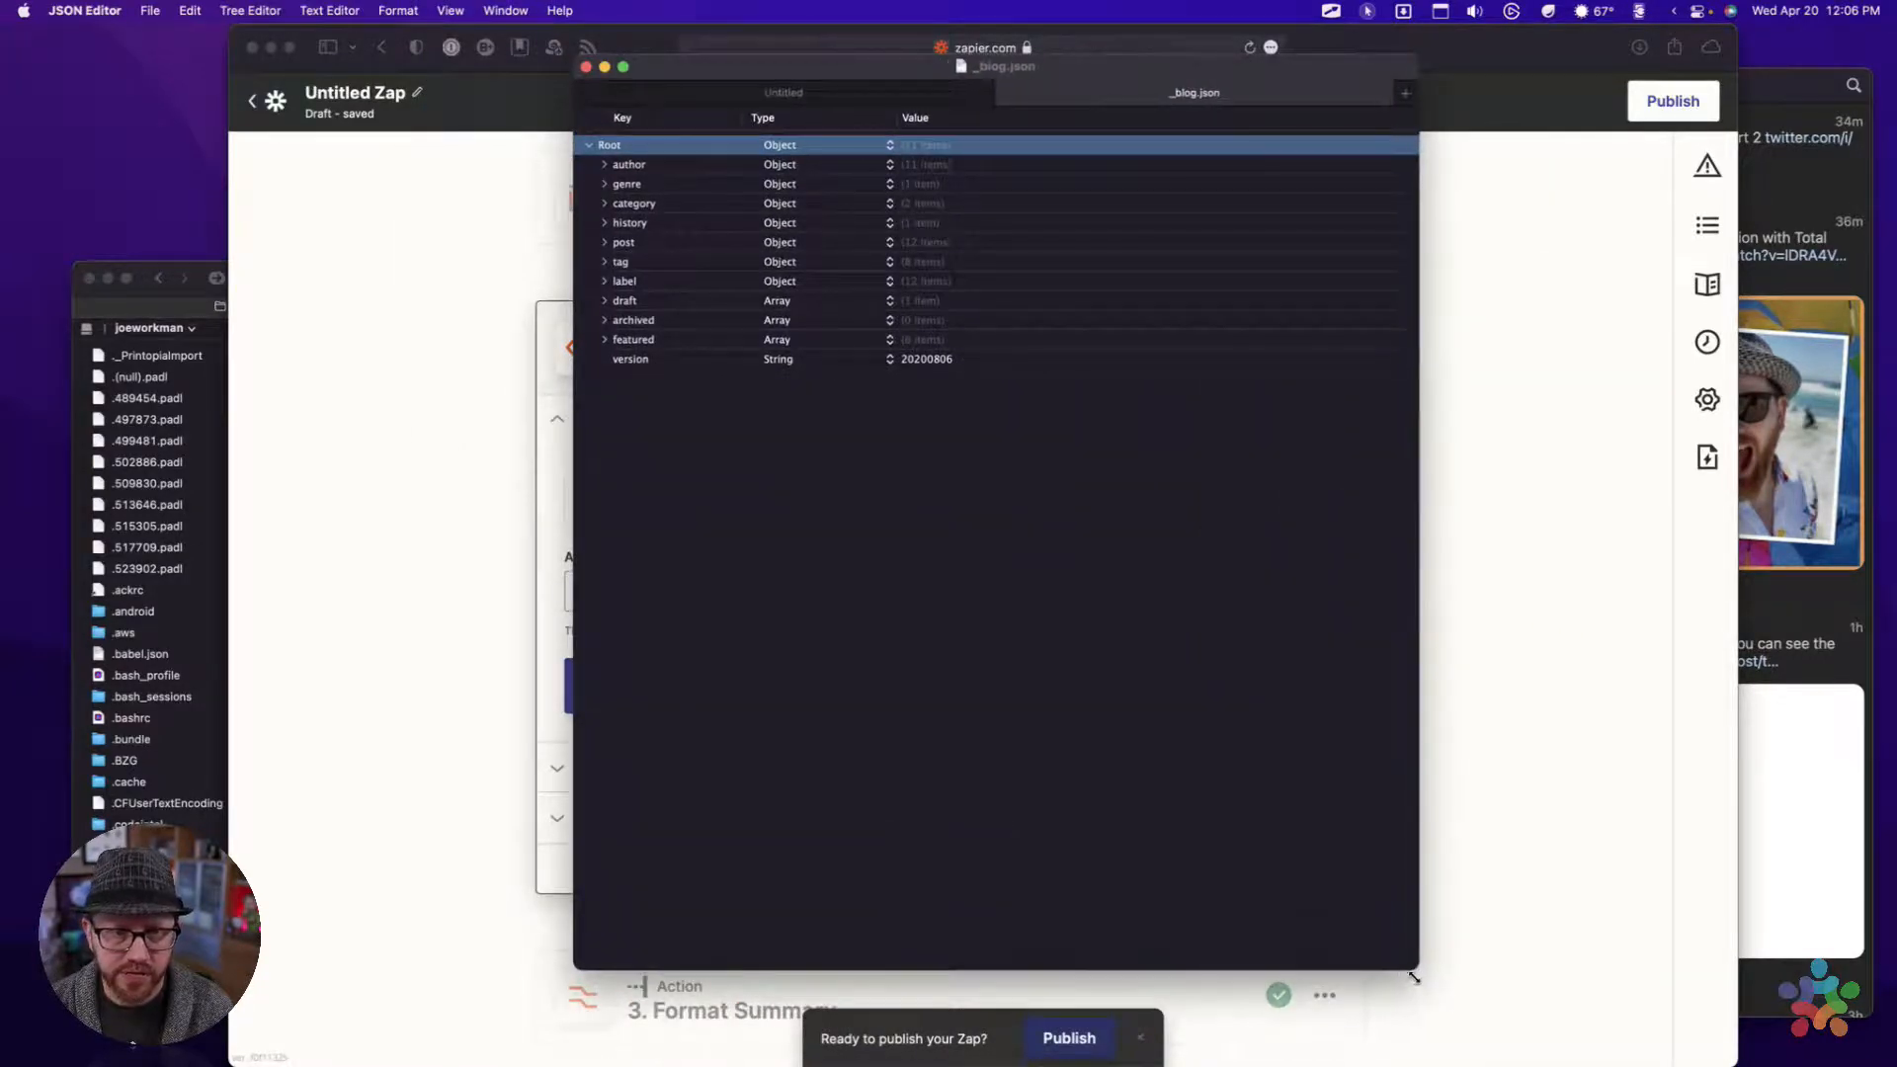
Expand the archived and post entries, and the avanti-chair object within post, to view its fields
click(605, 321)
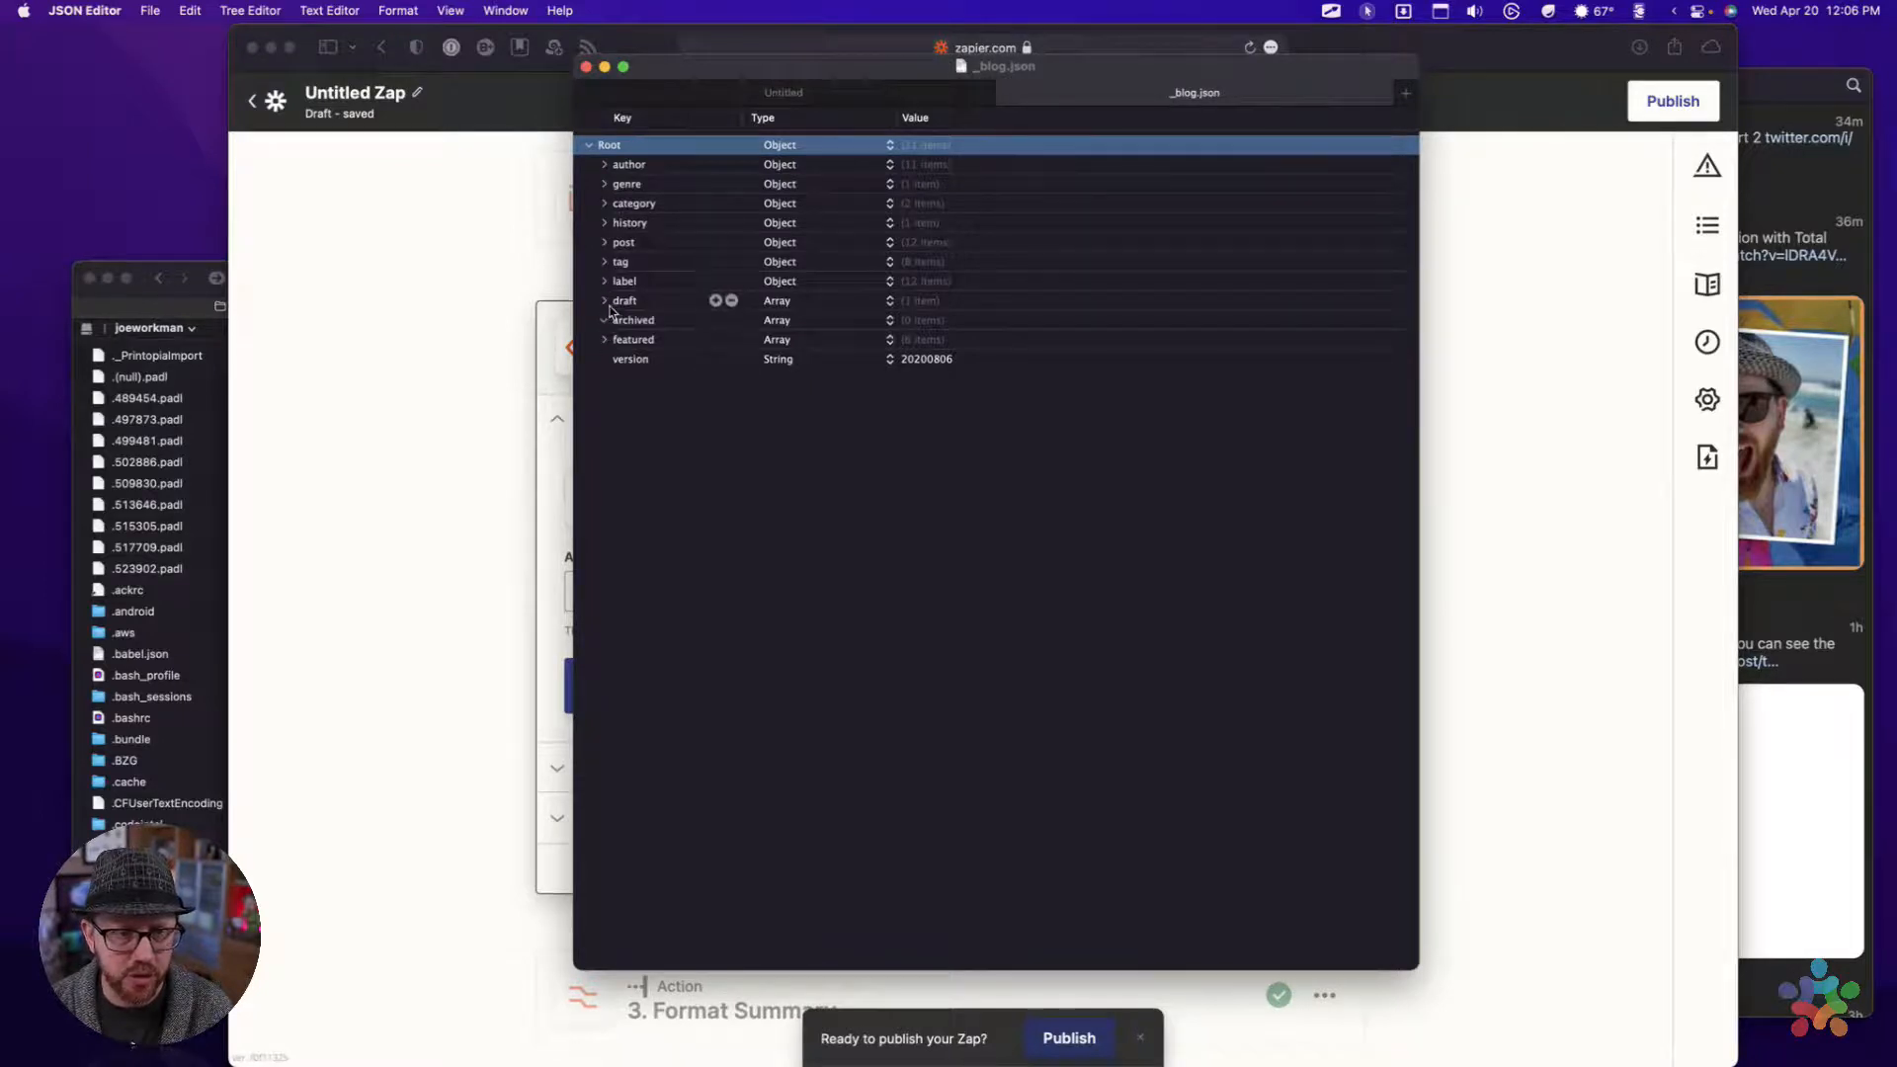
click(605, 243)
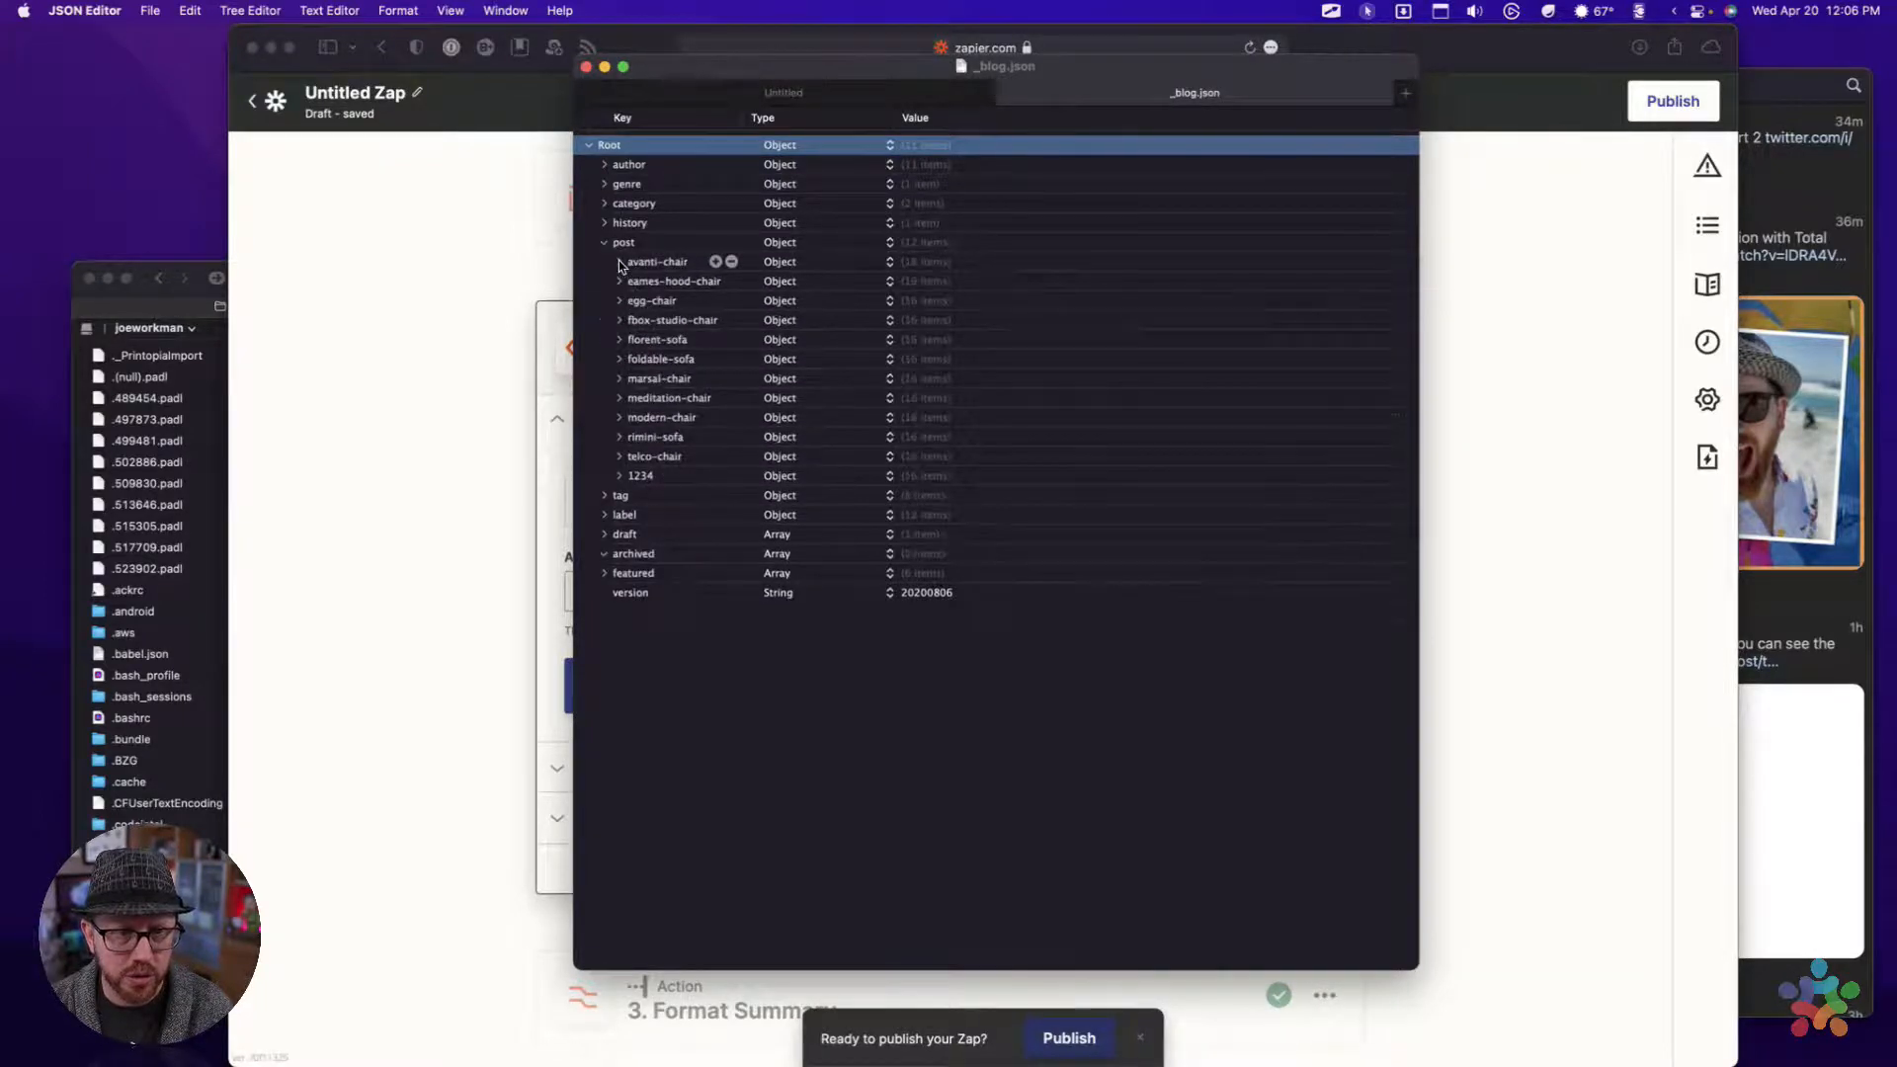
click(618, 262)
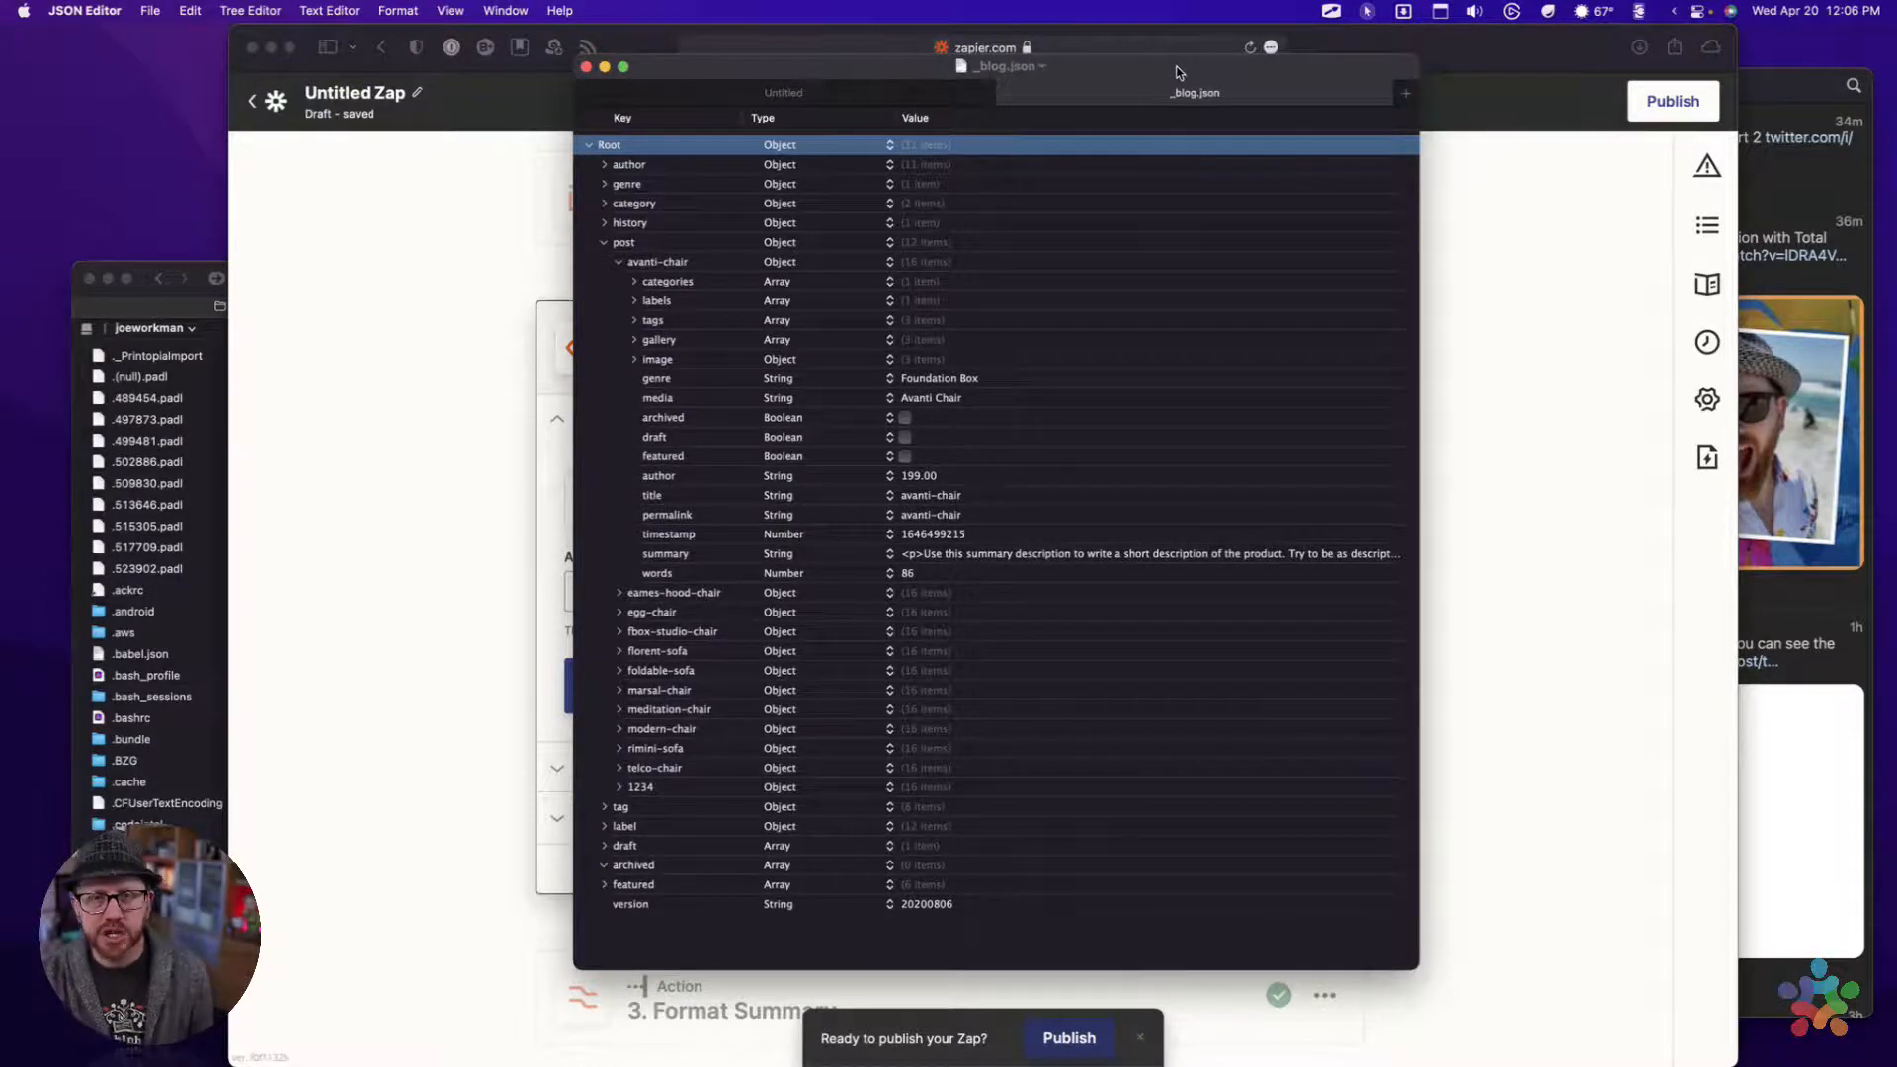
key(alt+space)
text(json)
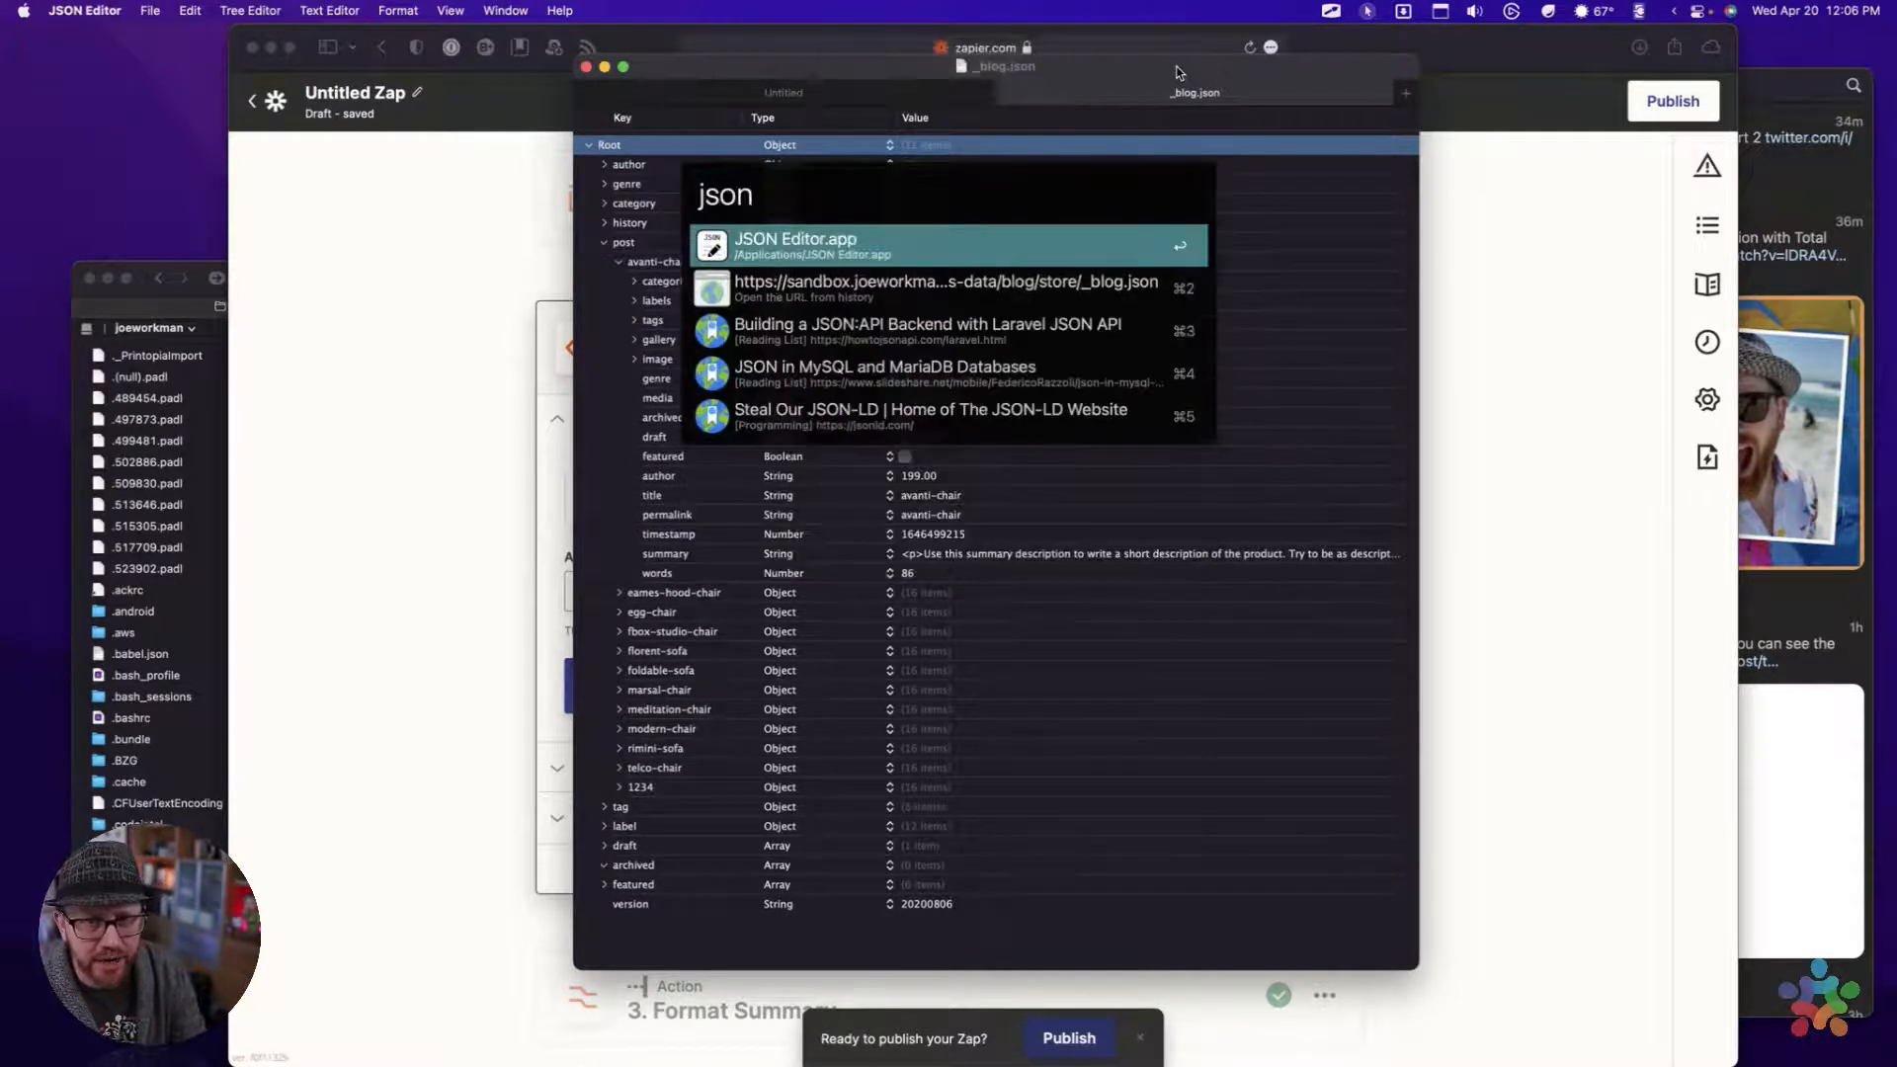
key(Escape)
Switch to the App Store and search it for json
key(alt+space)
text(app)
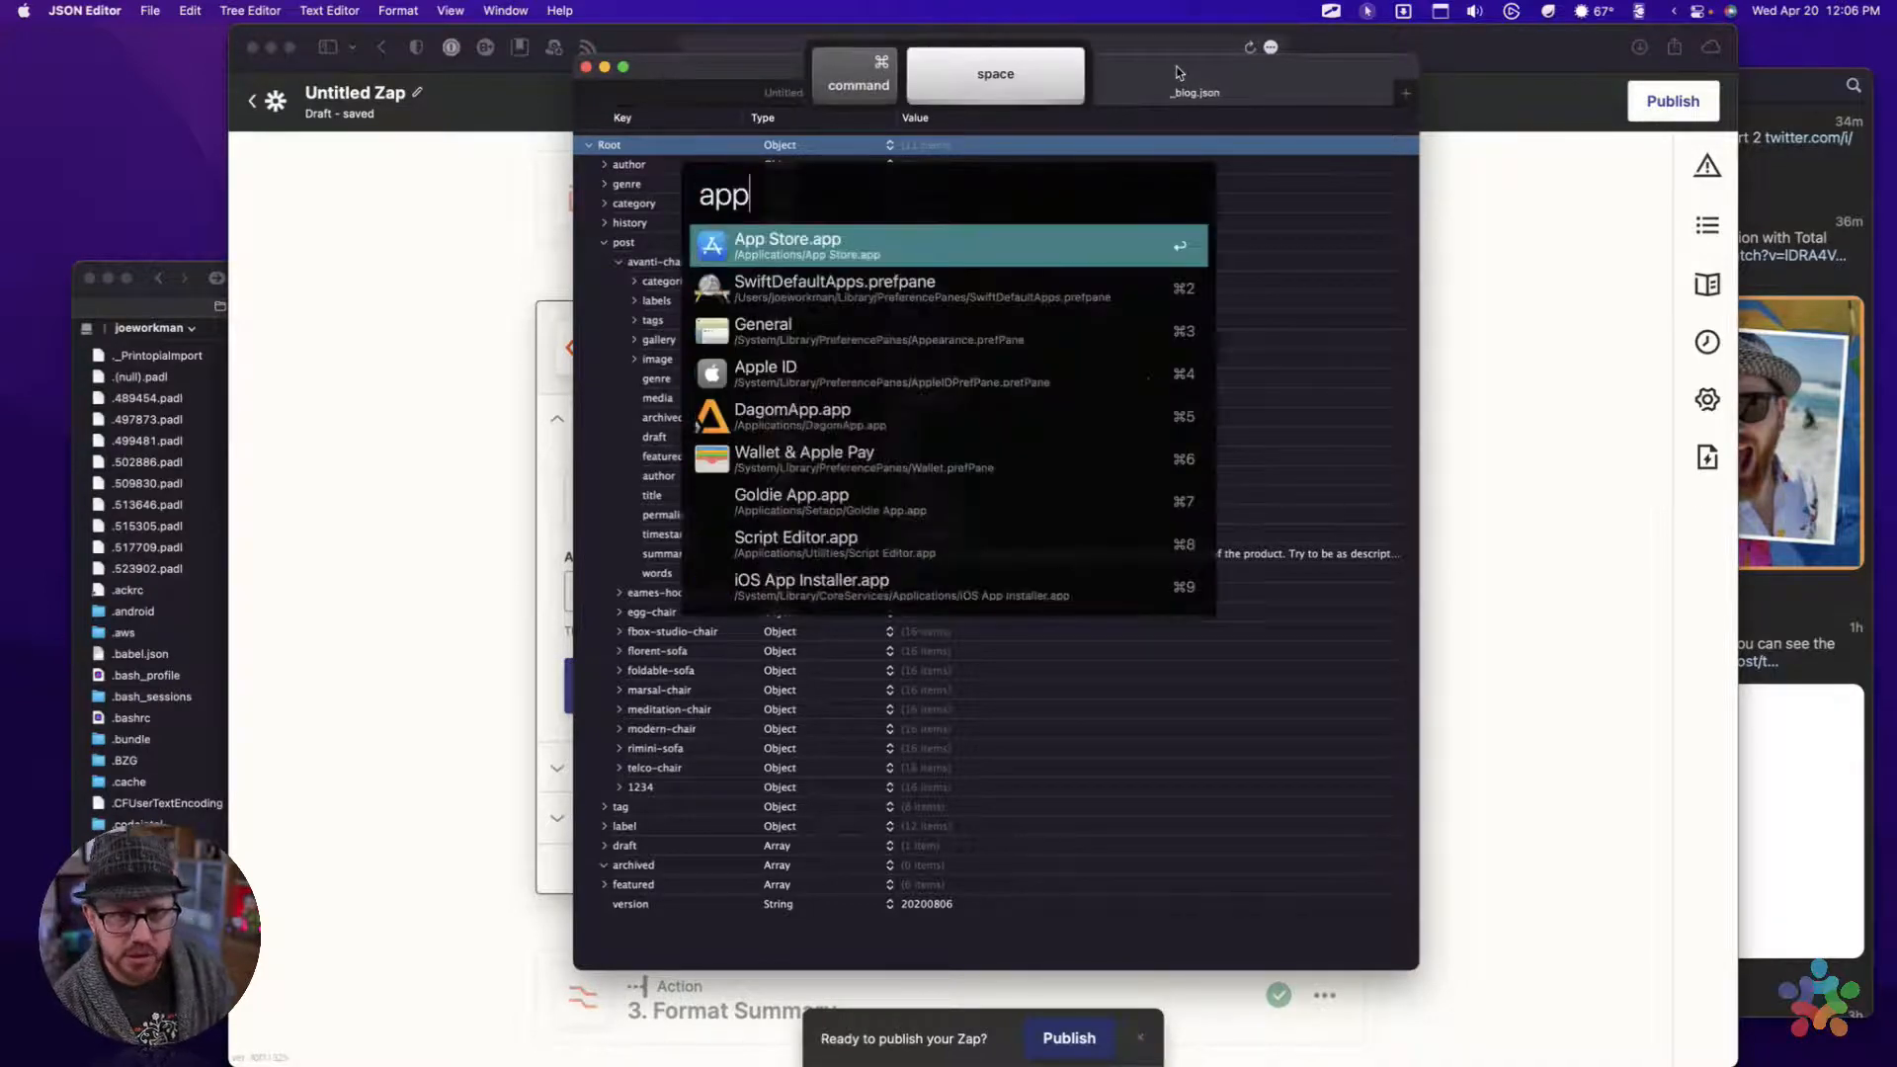
key(Escape)
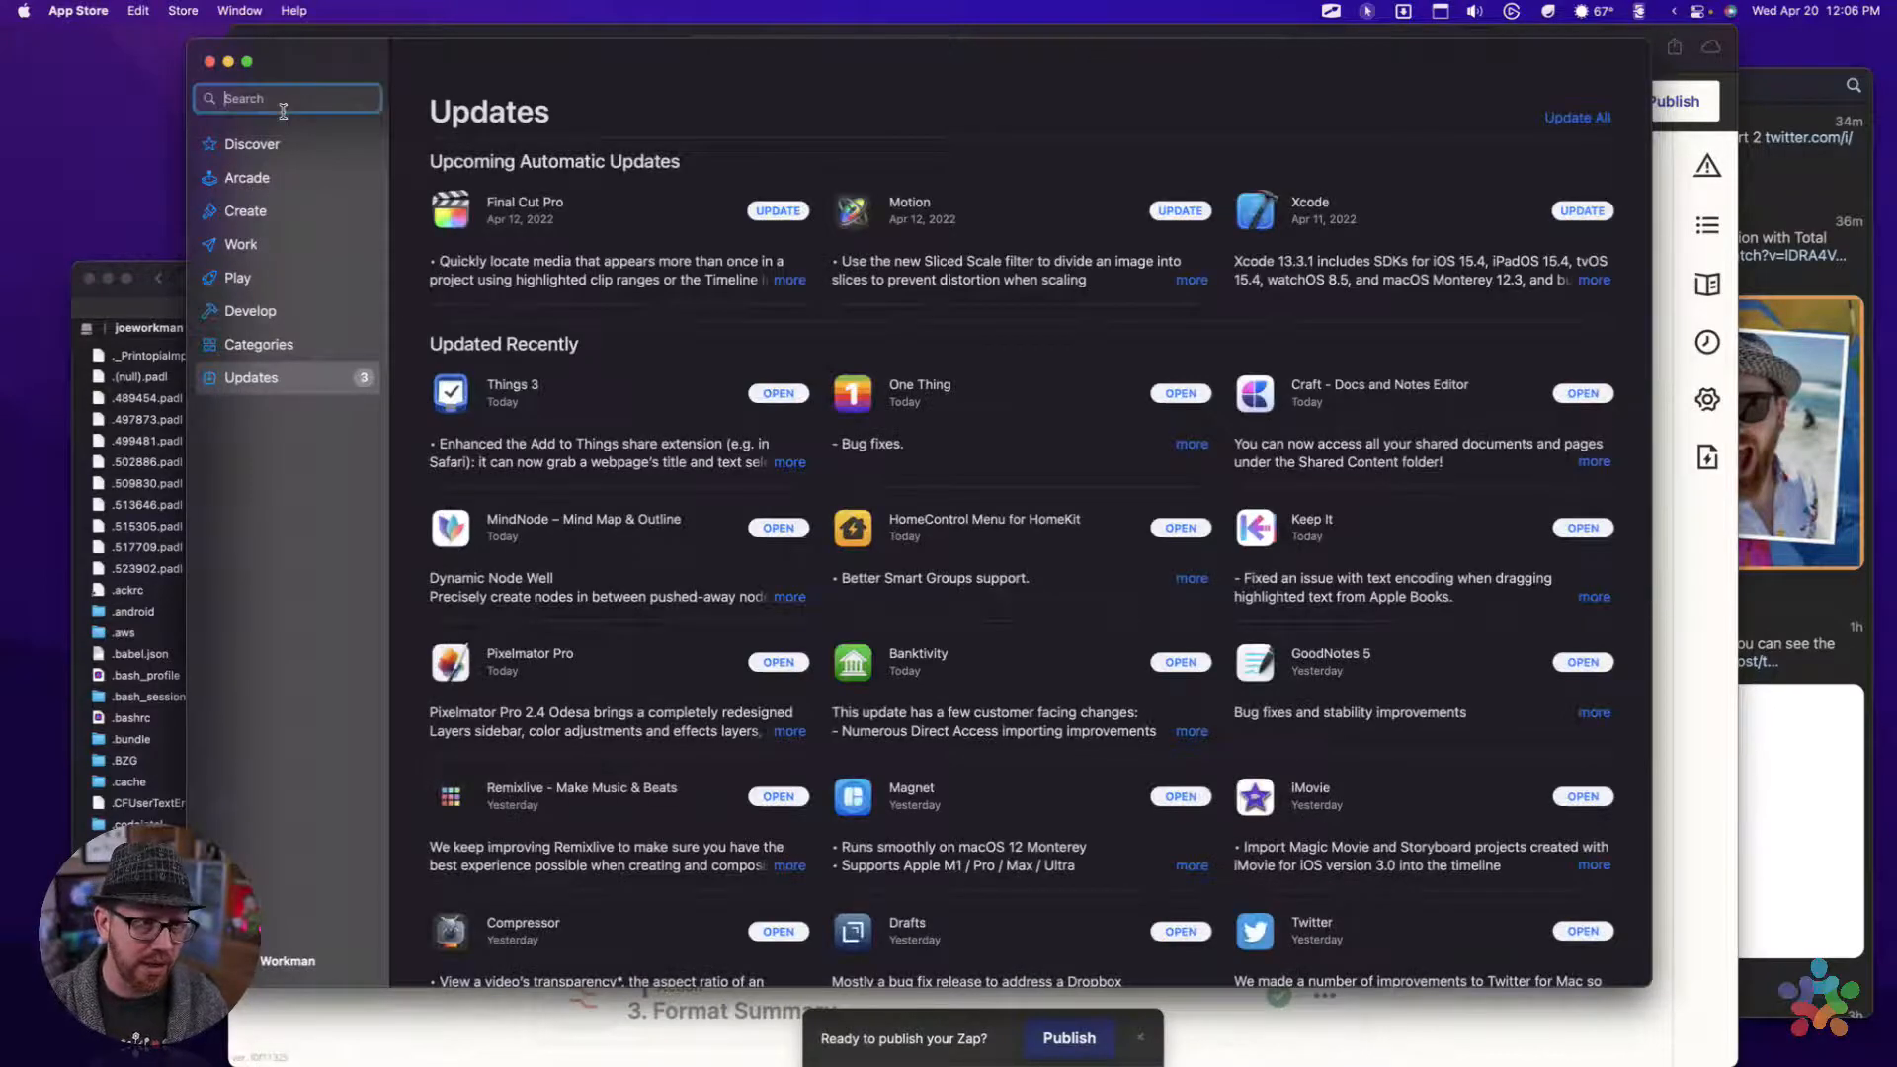
click(284, 104)
text(json)
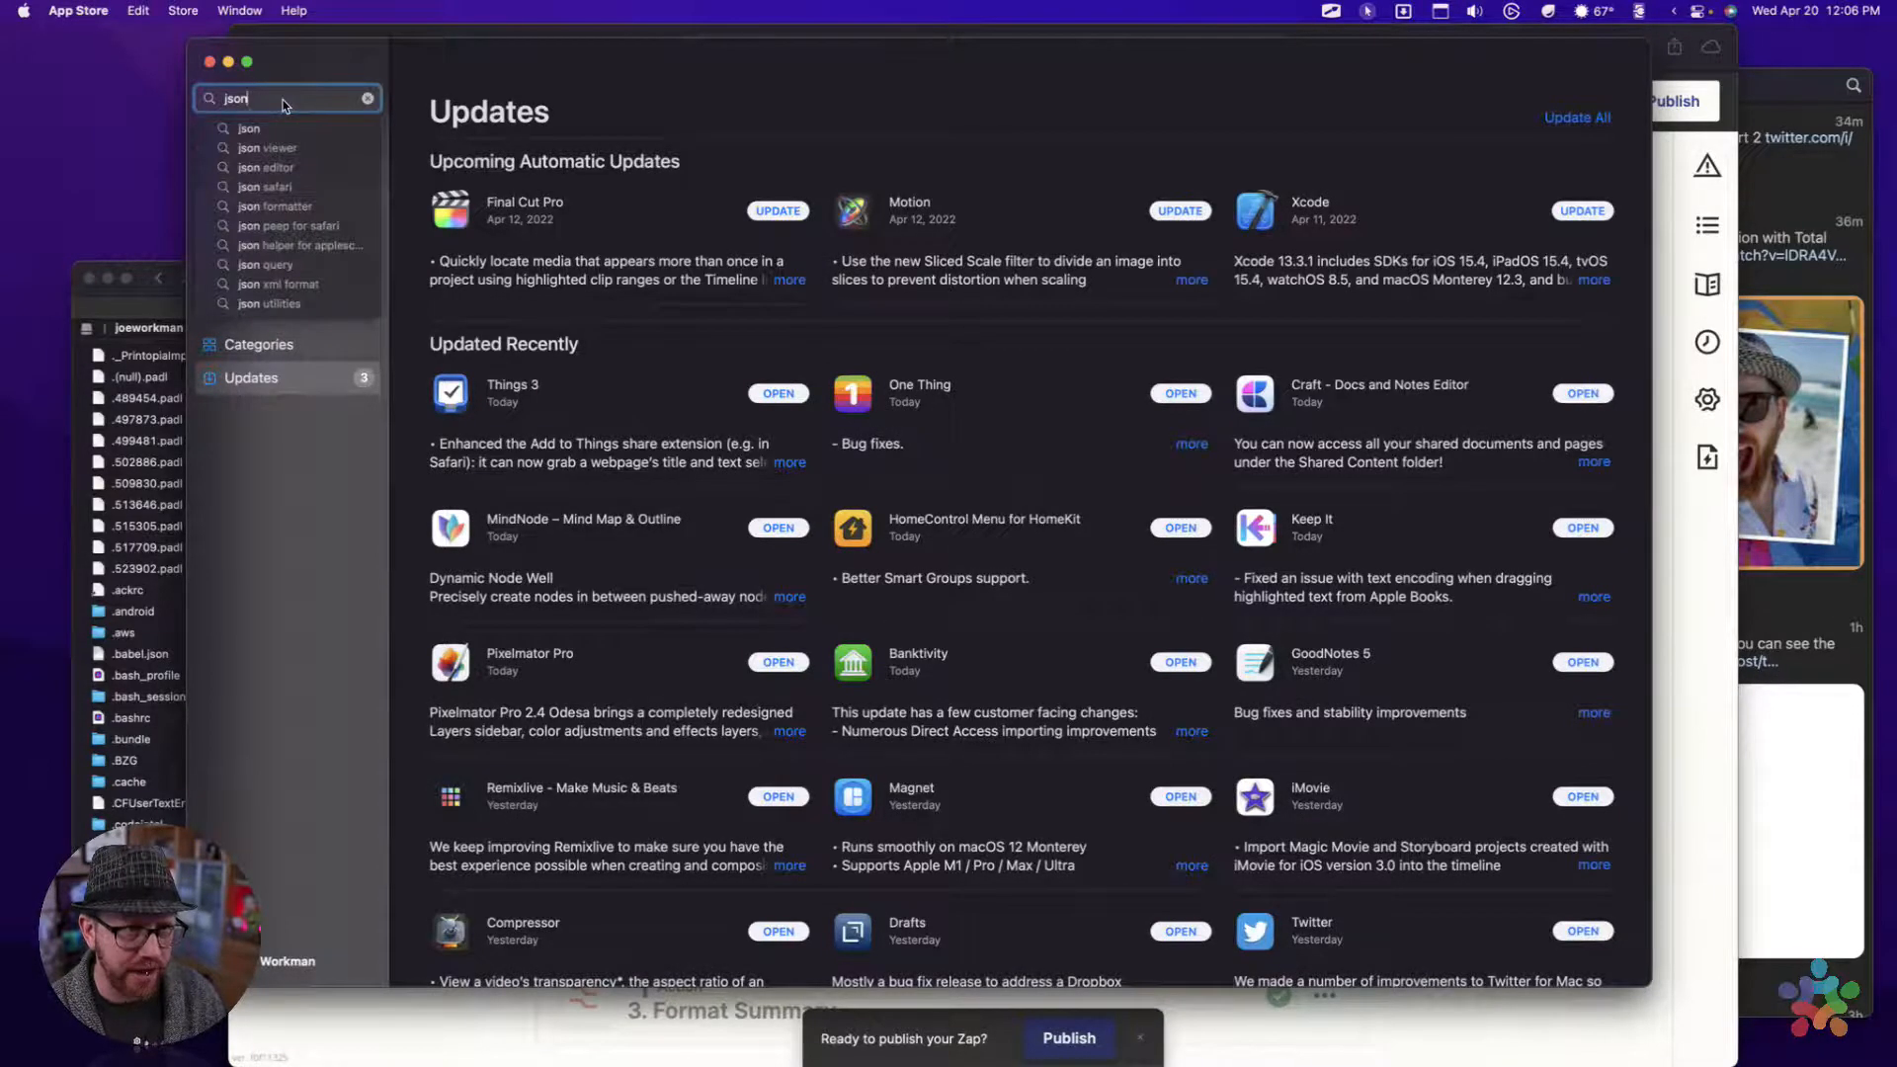
key(Return)
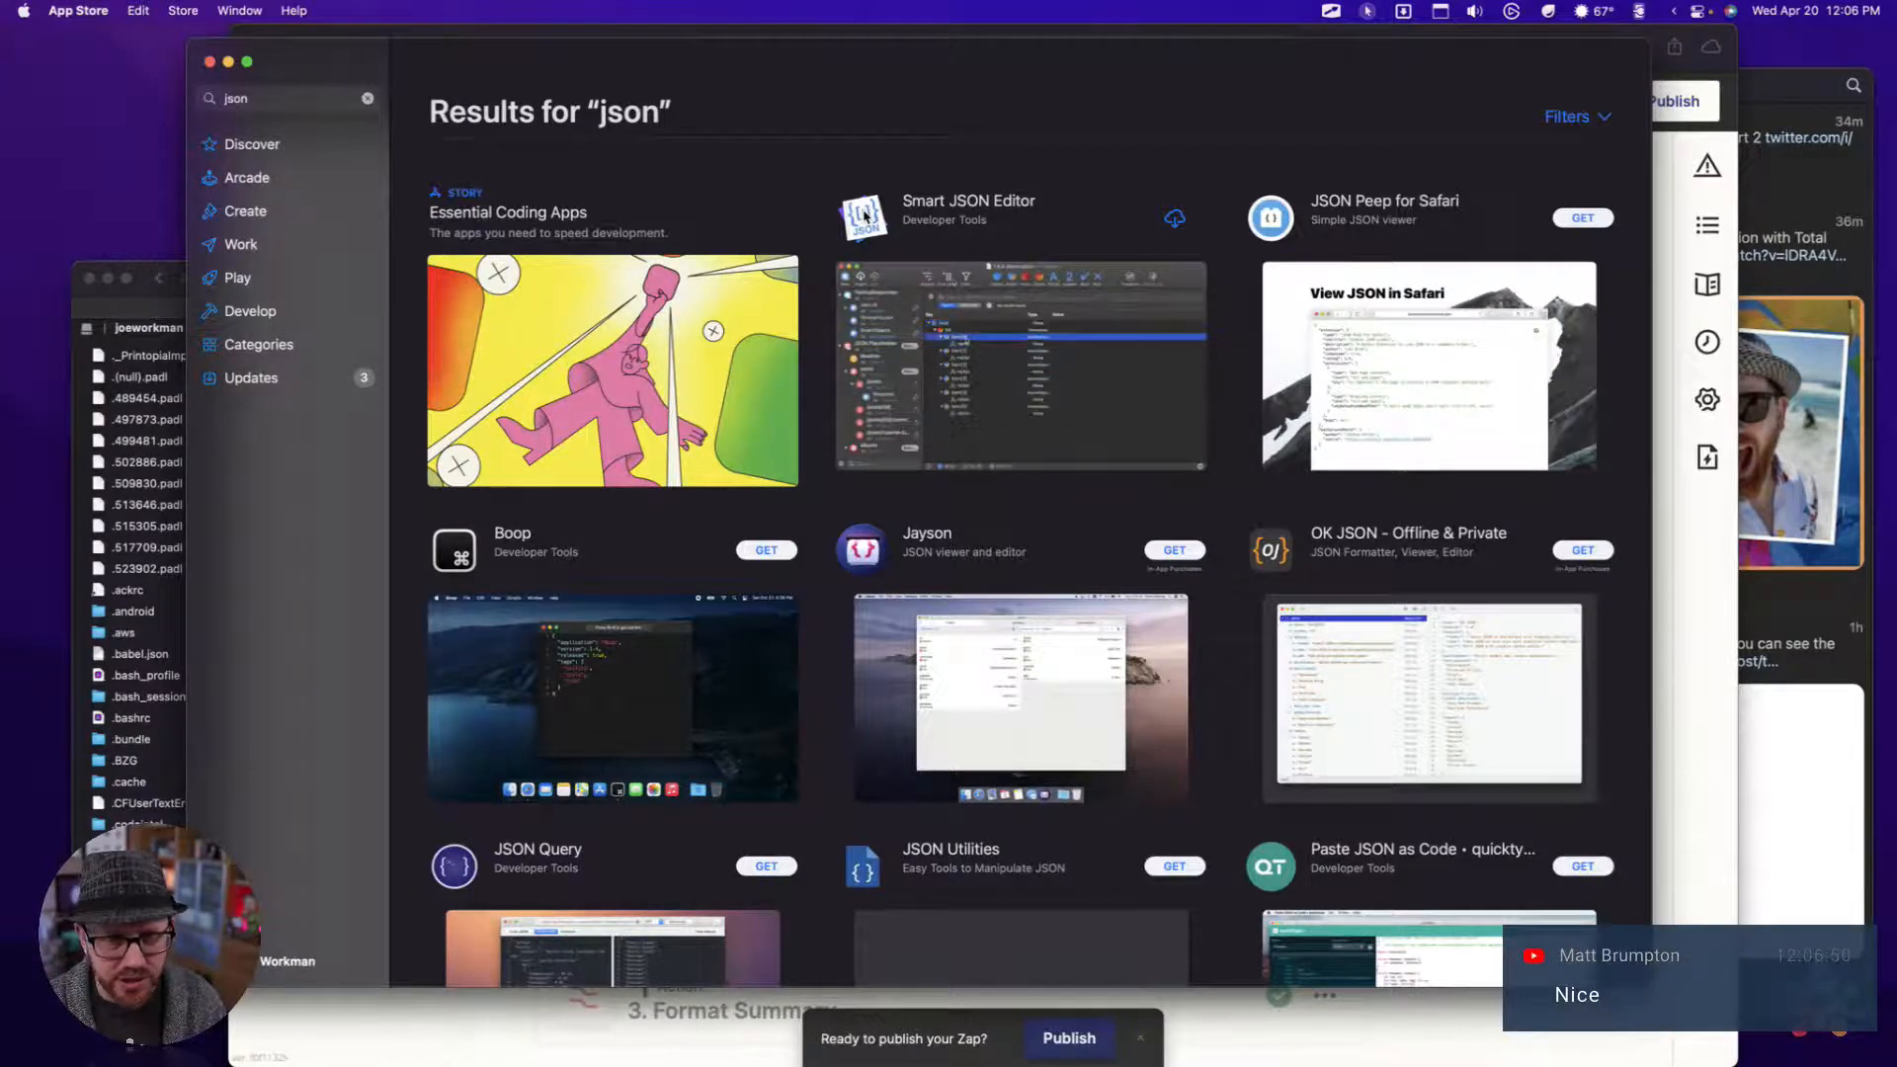
Find JSON Editor among the App Store results and open its product page
scroll(865, 216, down, 2)
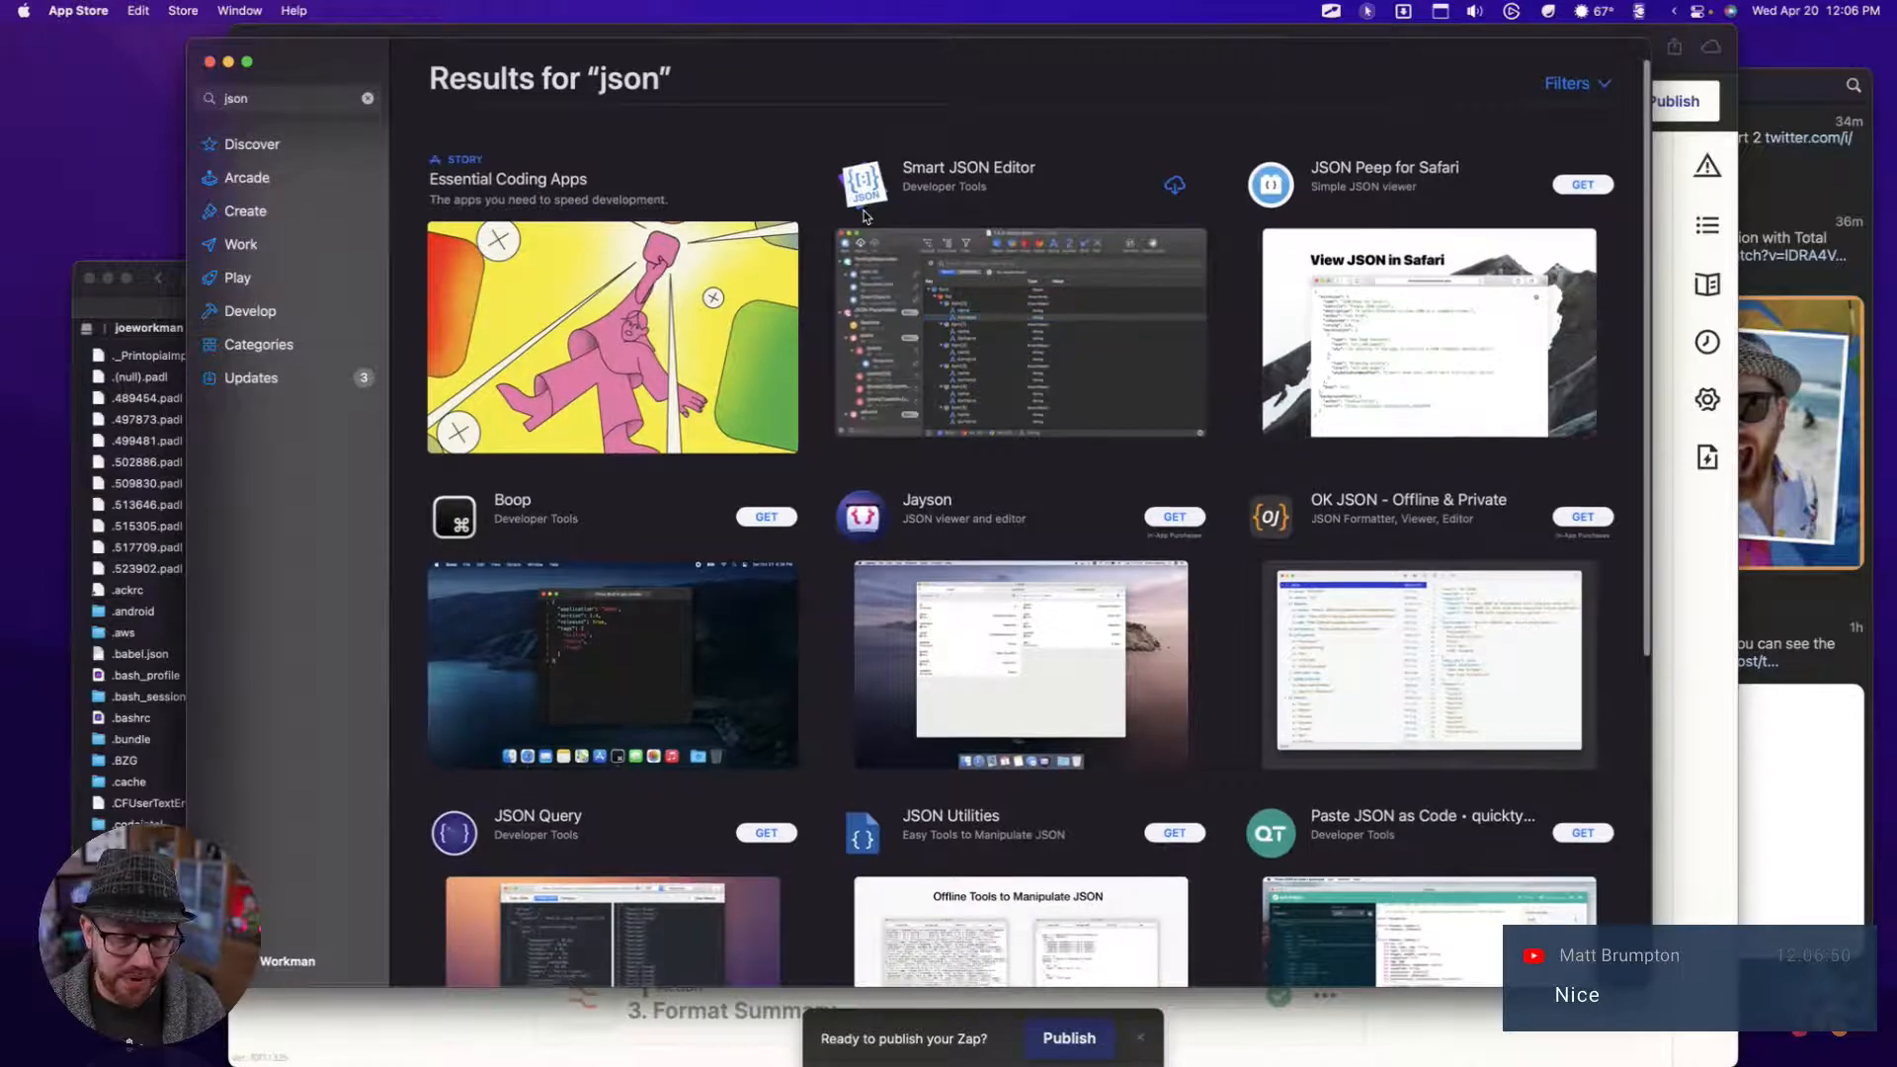
scroll(865, 215, down, 2)
scroll(840, 297, up, 3)
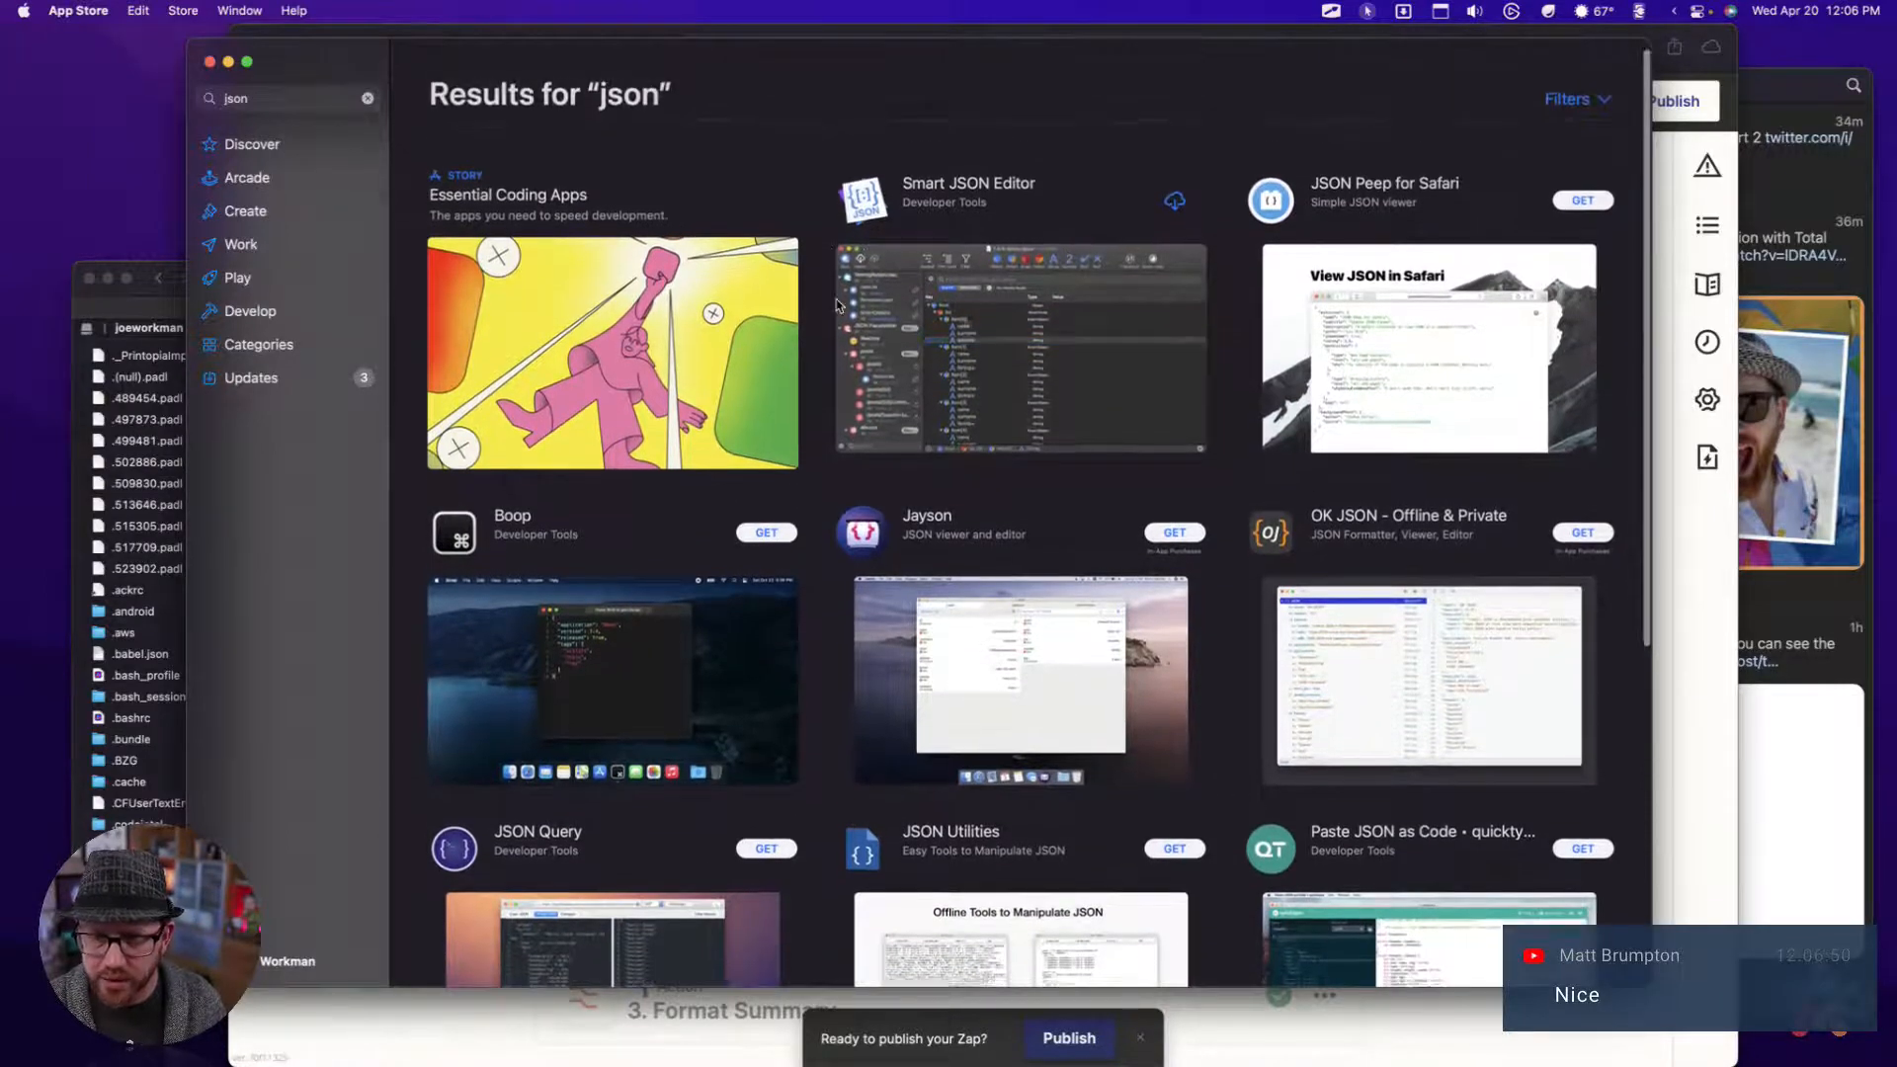
scroll(836, 301, down, 10)
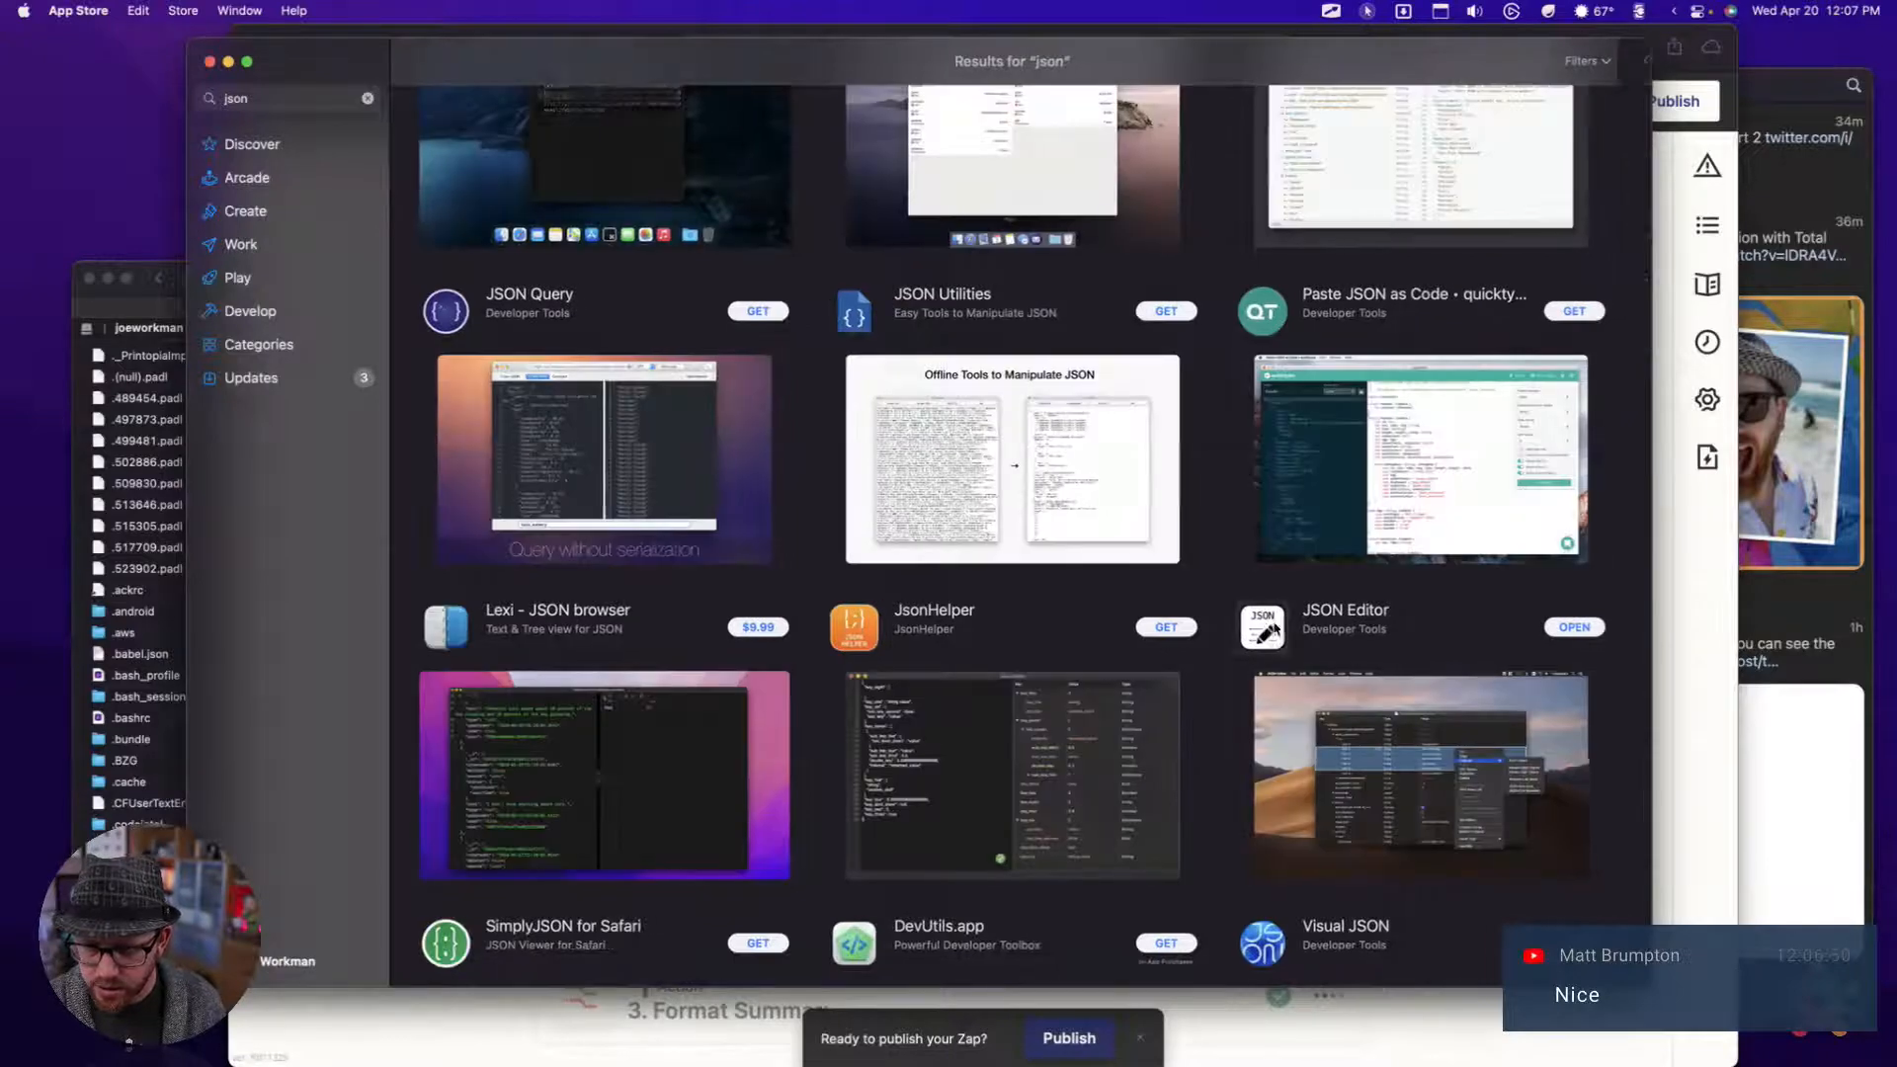
click(1275, 628)
Look through JSON Editor's store page, including its previews, reviews, information and the developer's other apps
scroll(842, 406, down, 4)
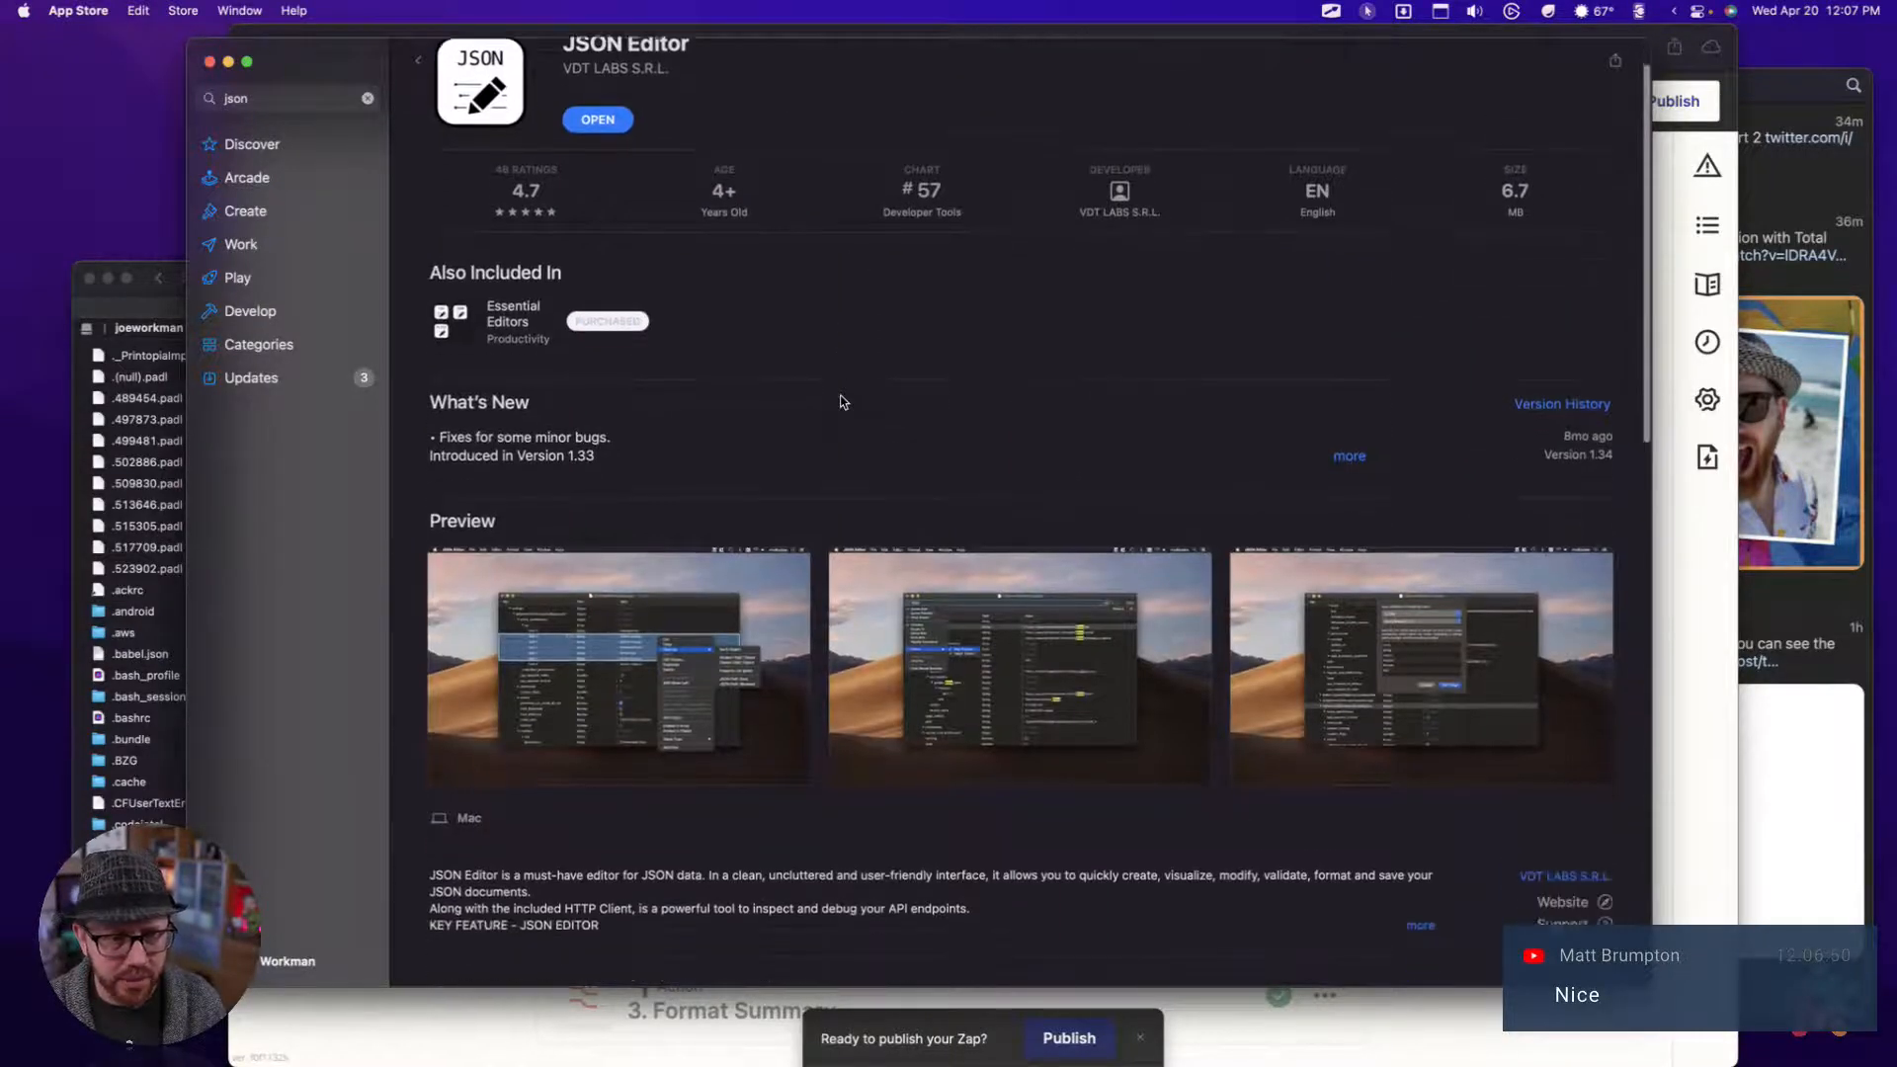
scroll(918, 394, down, 10)
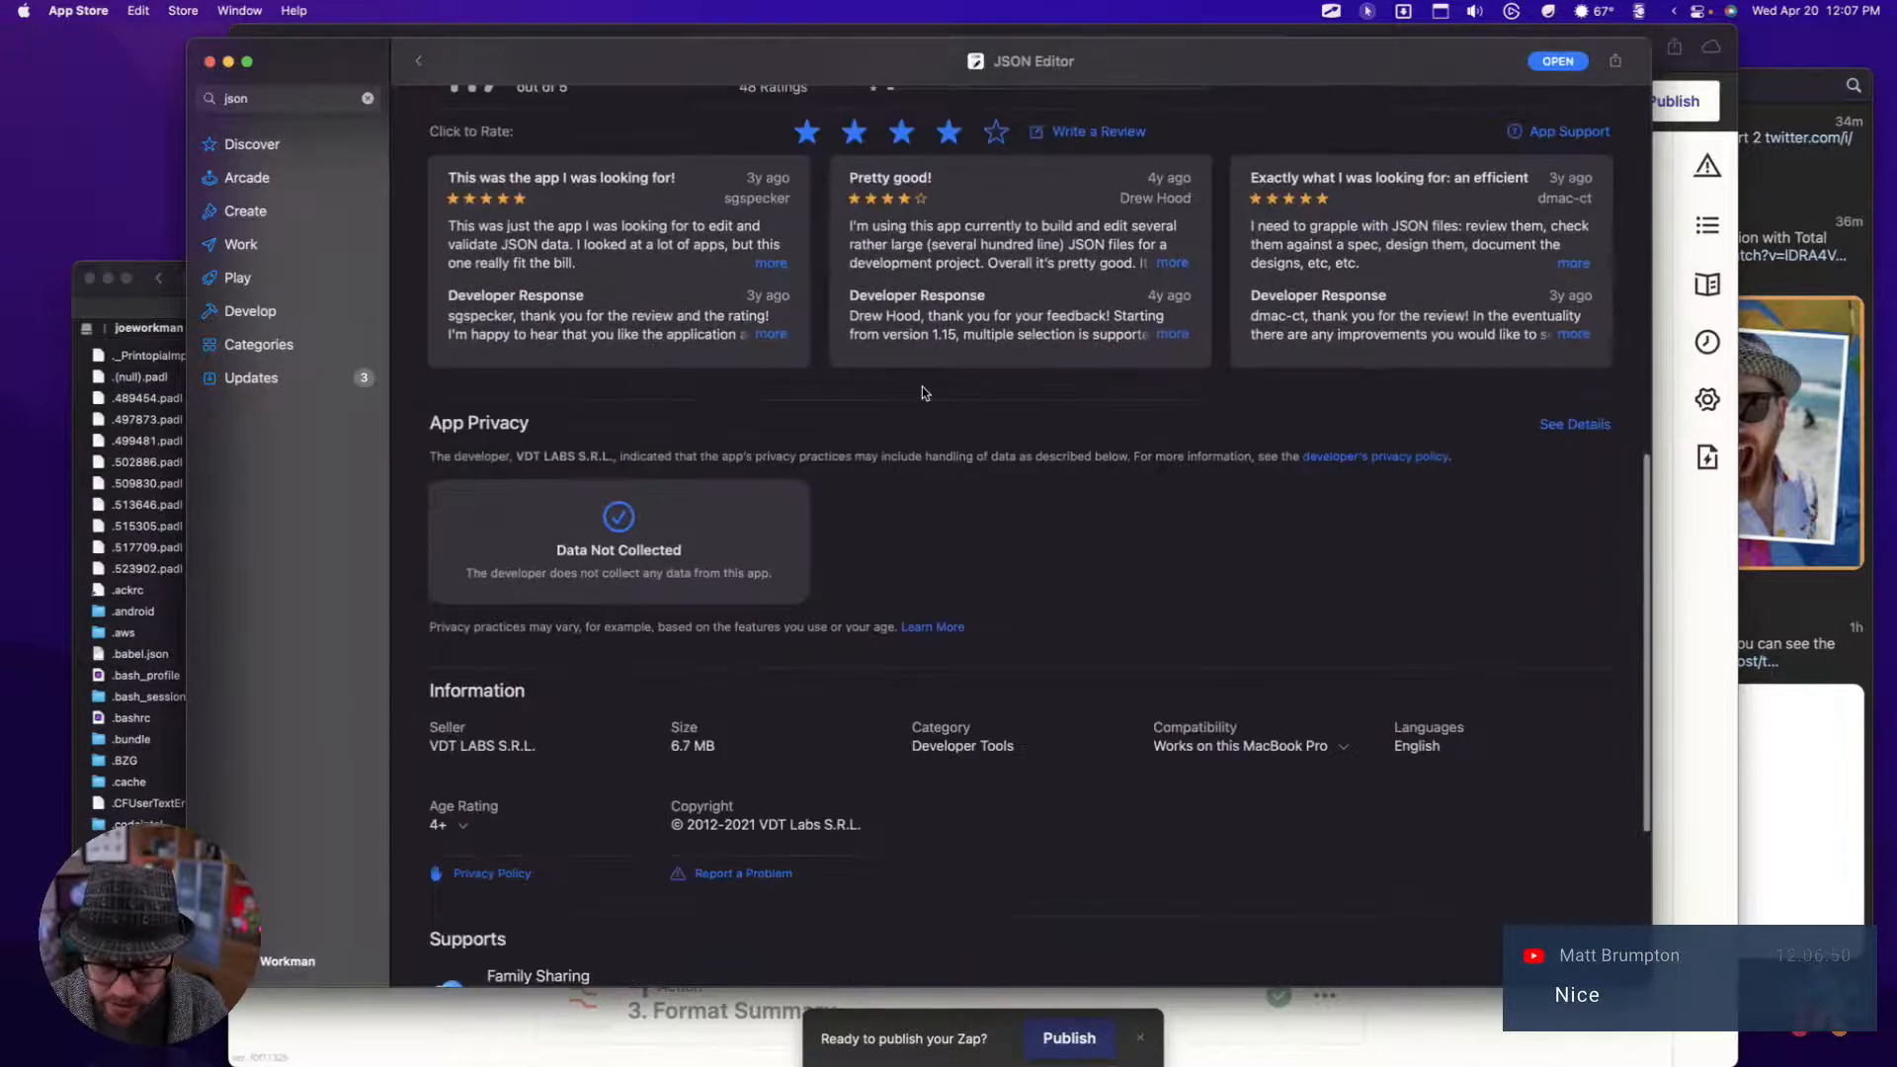
scroll(921, 393, down, 5)
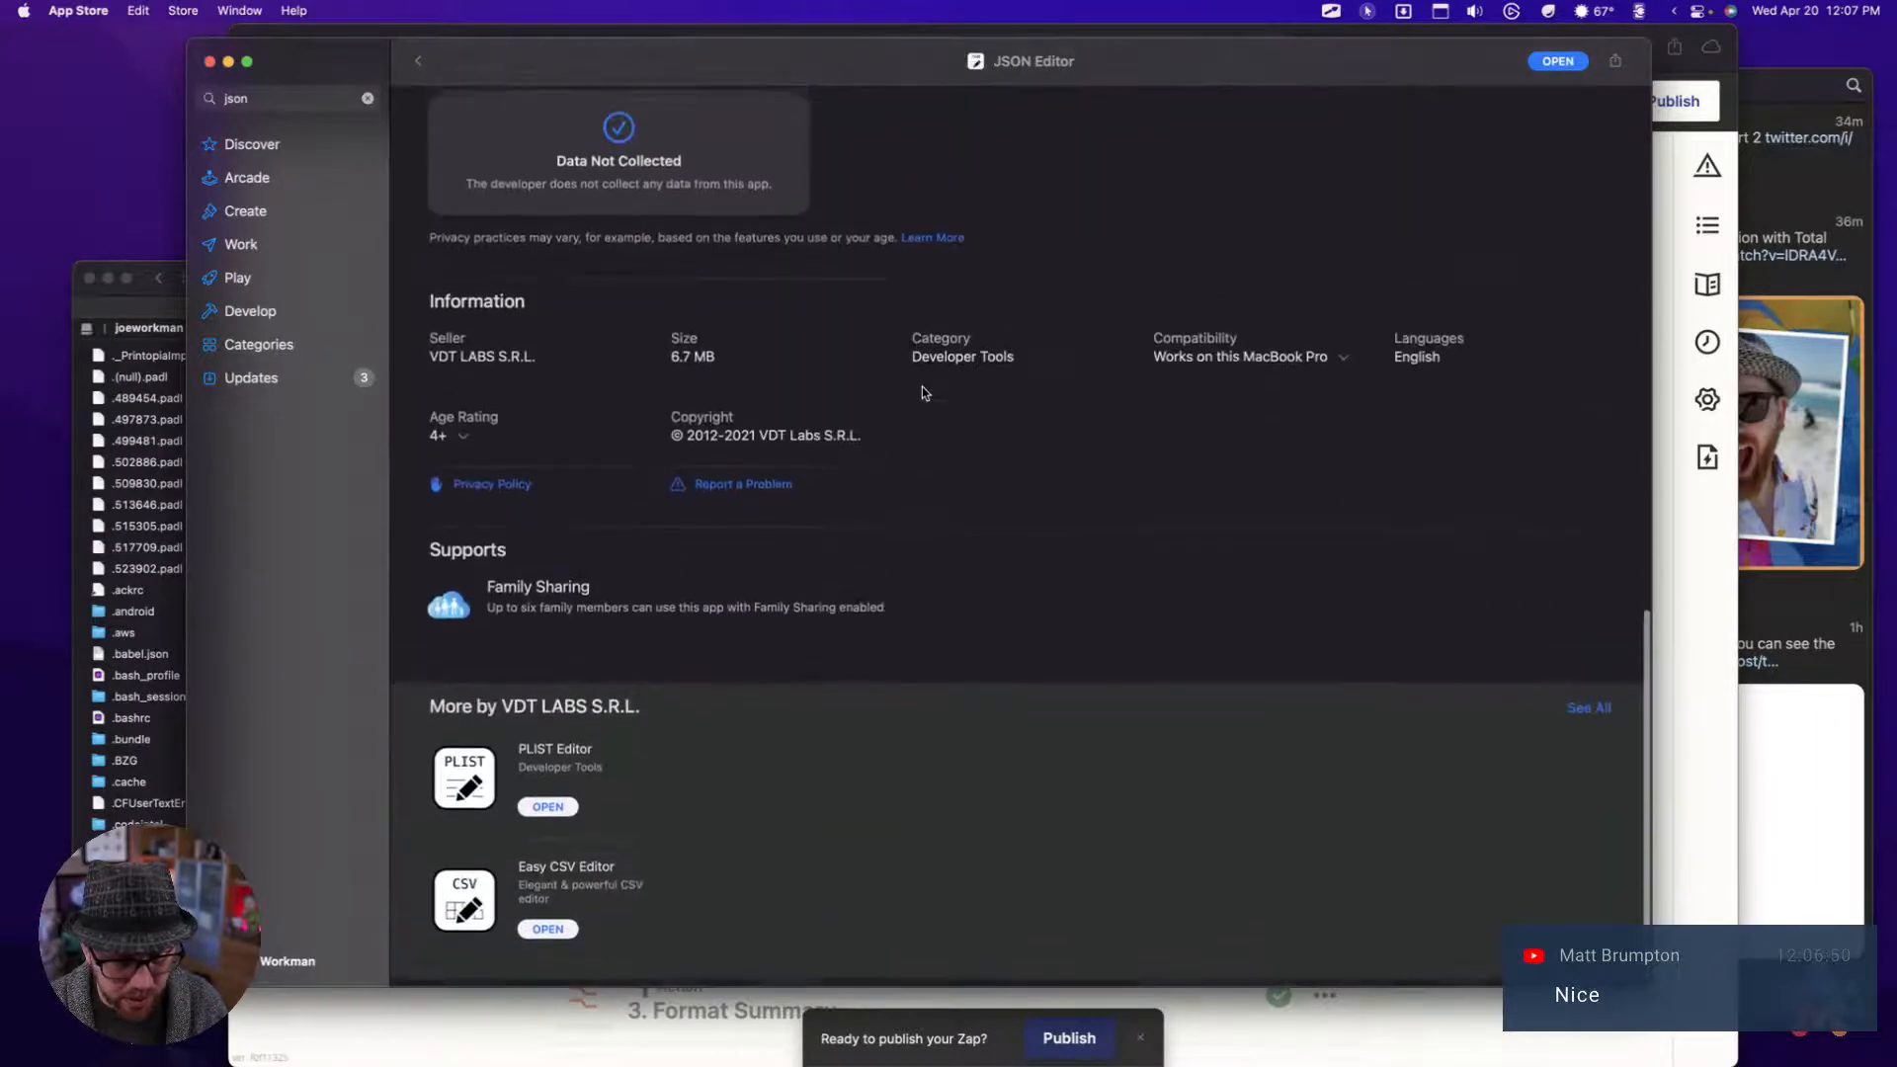
scroll(715, 481, up, 5)
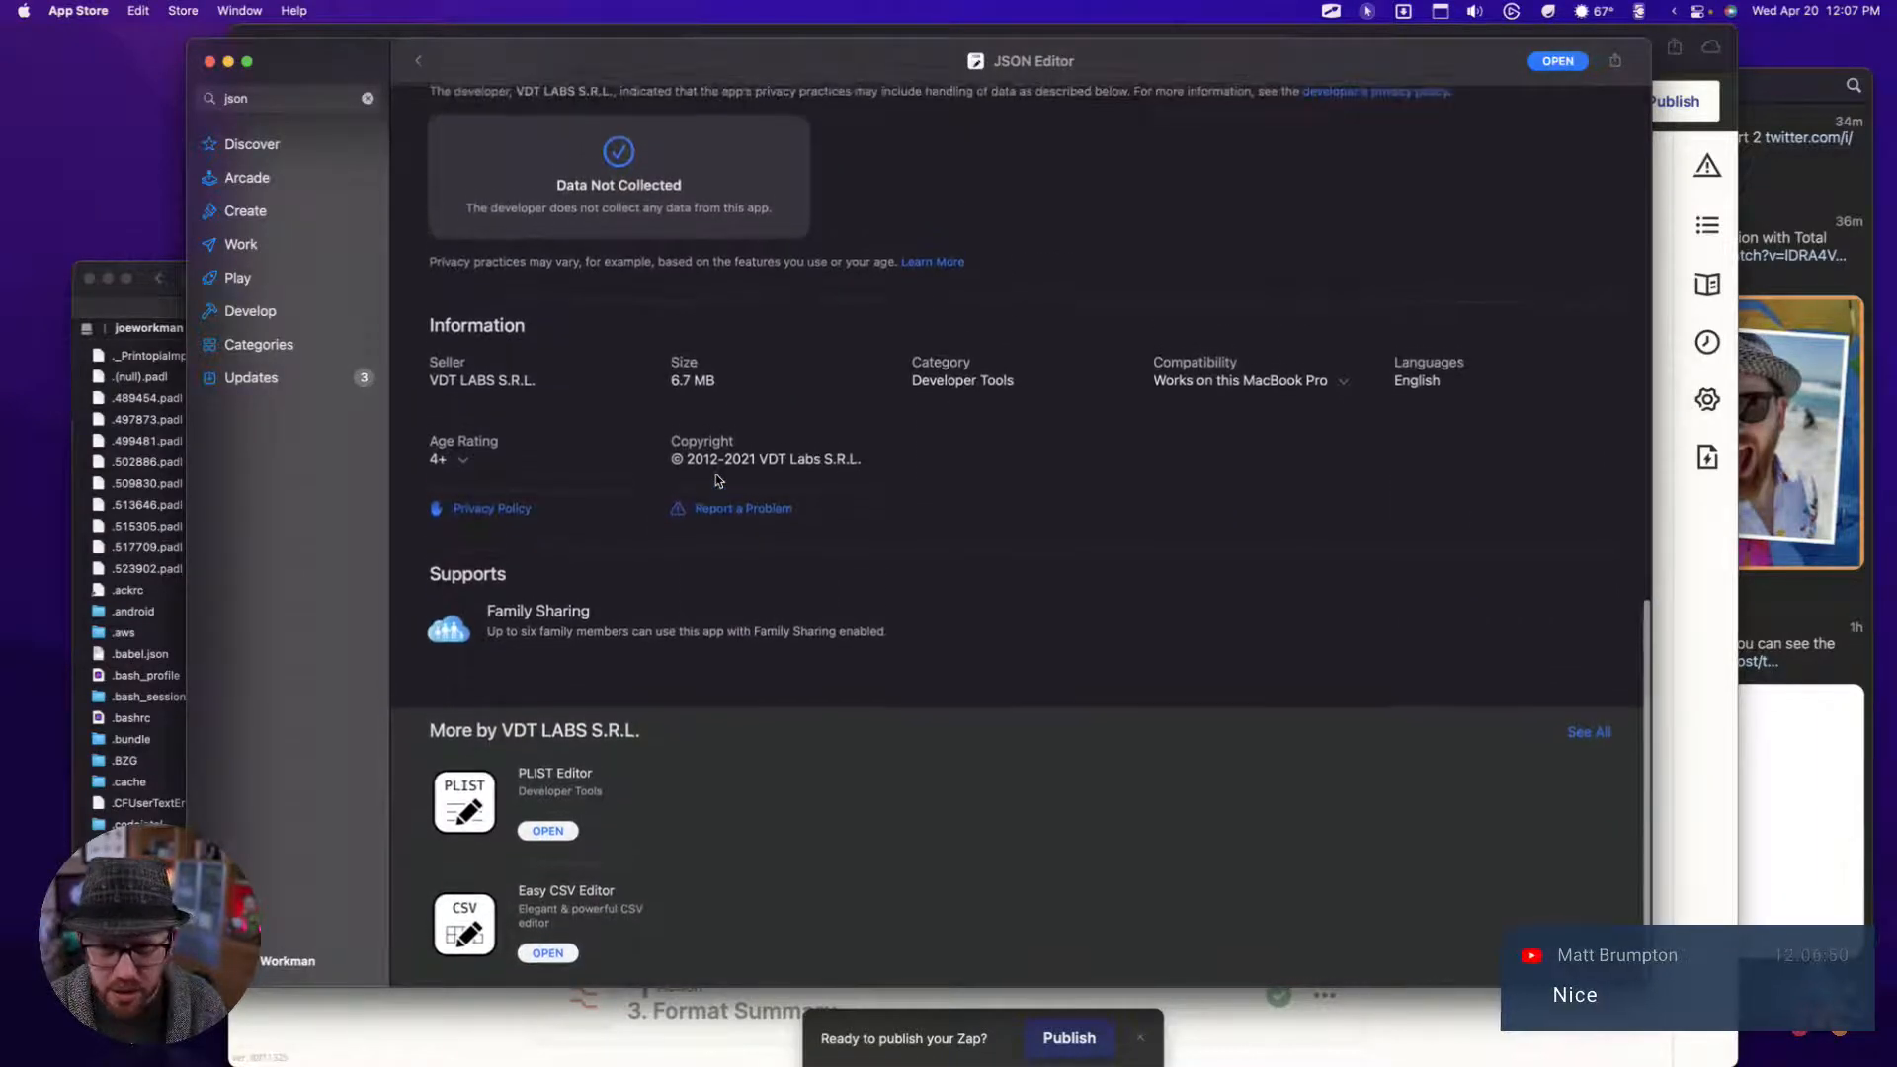
scroll(716, 482, up, 10)
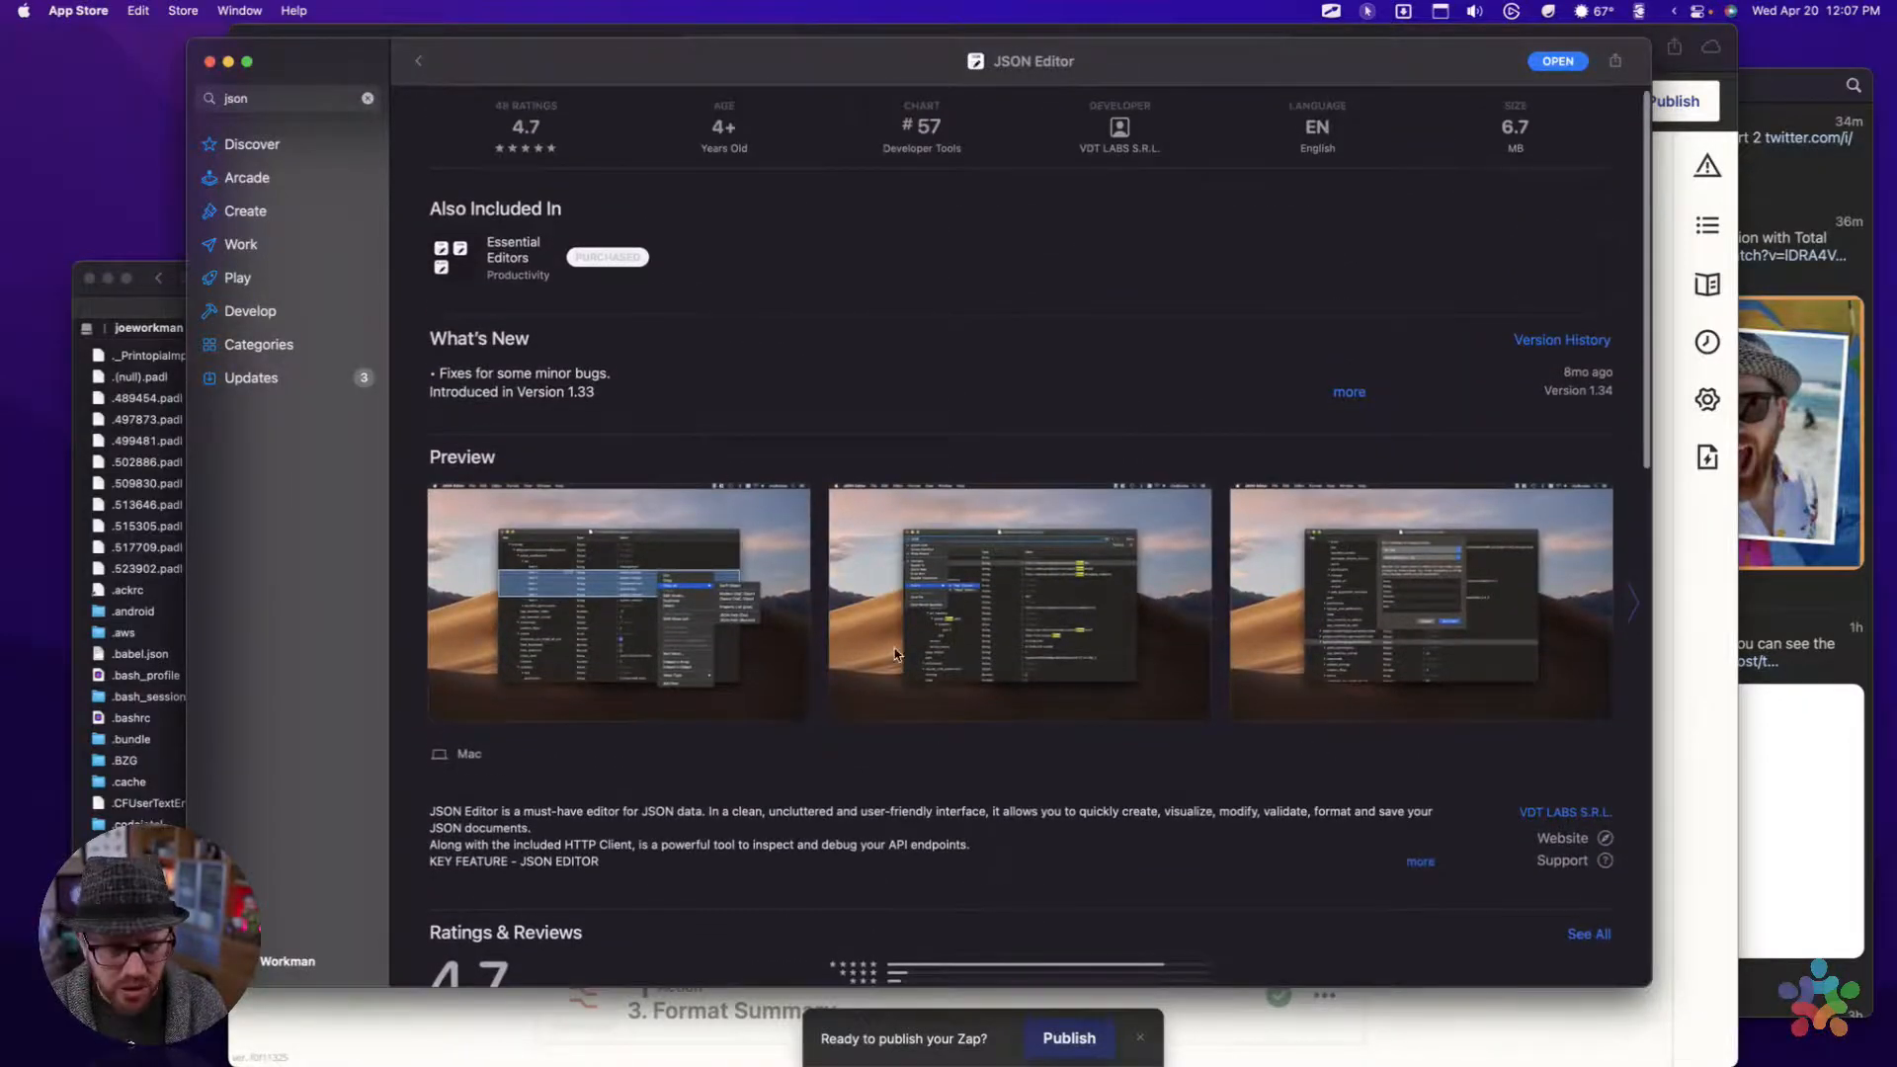
scroll(731, 509, up, 3)
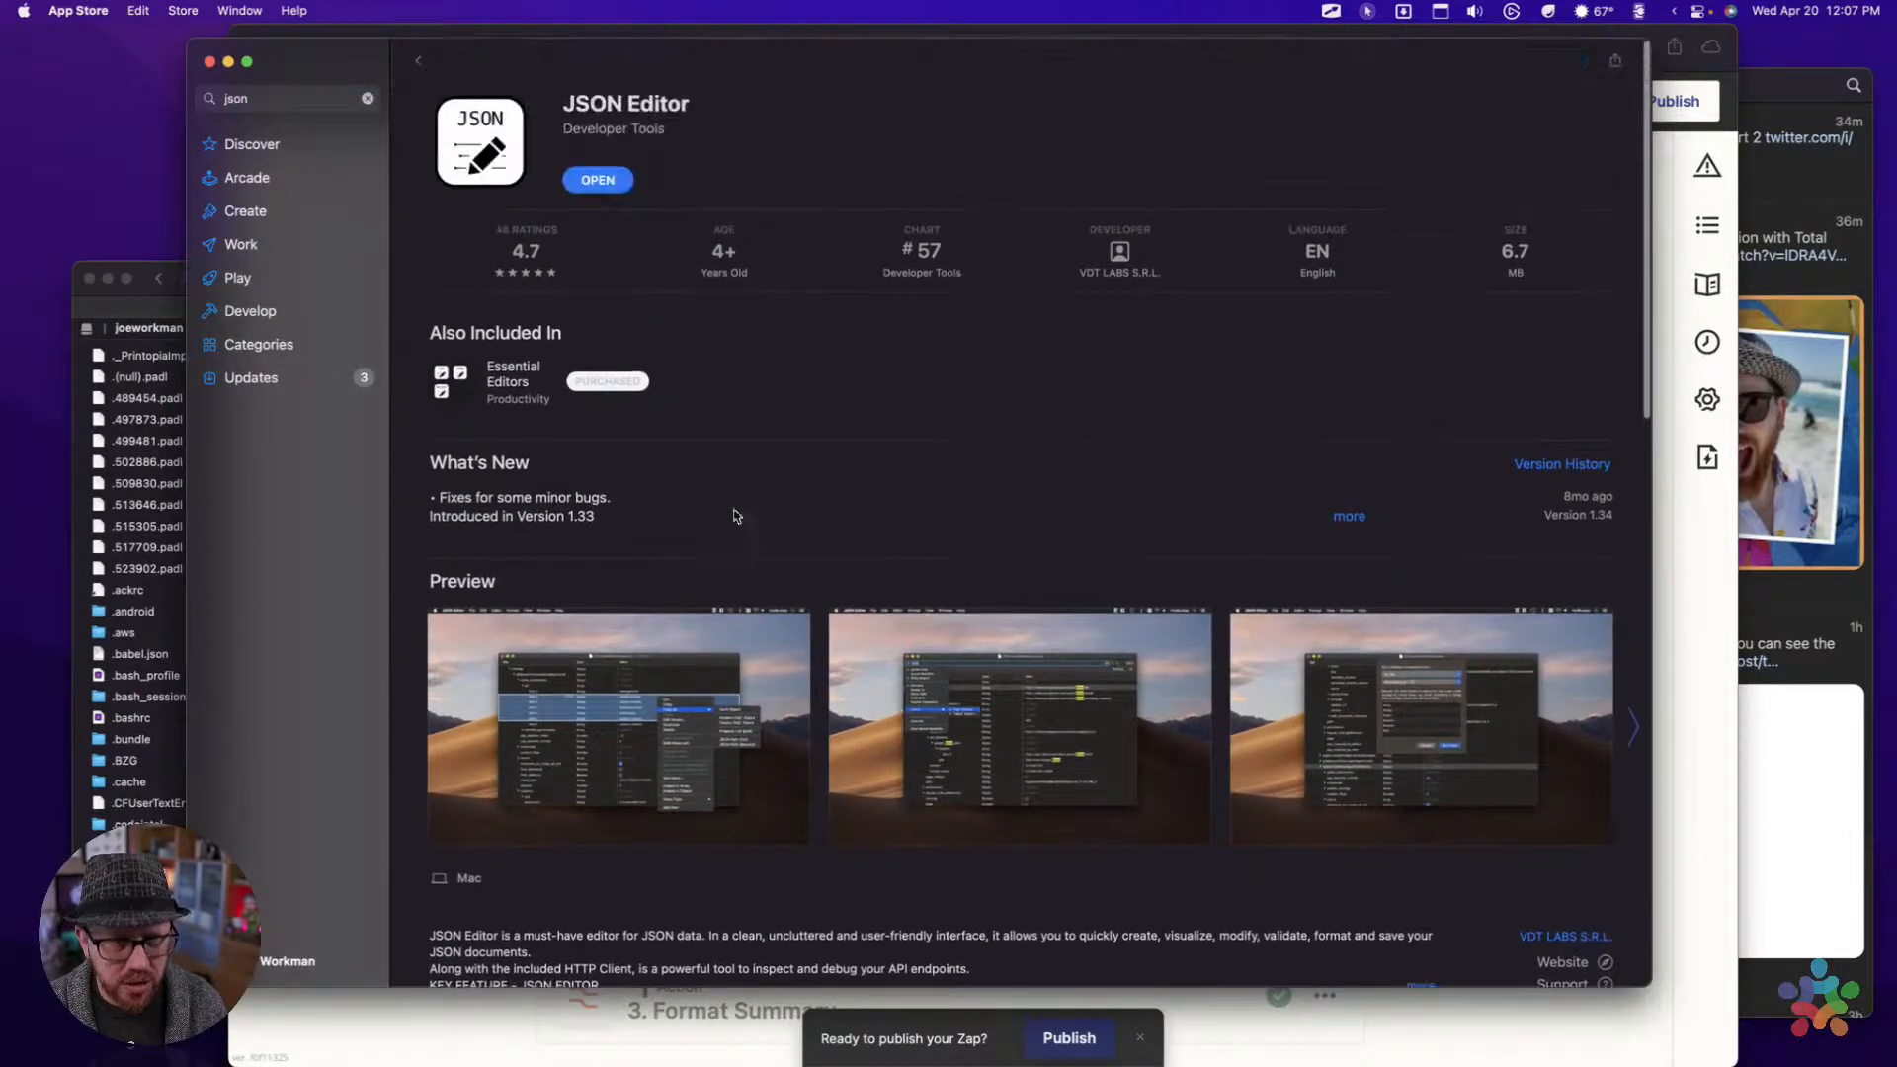
Expand JSON Editor's full What's New notes and review the version history and the rest of the page
click(1347, 516)
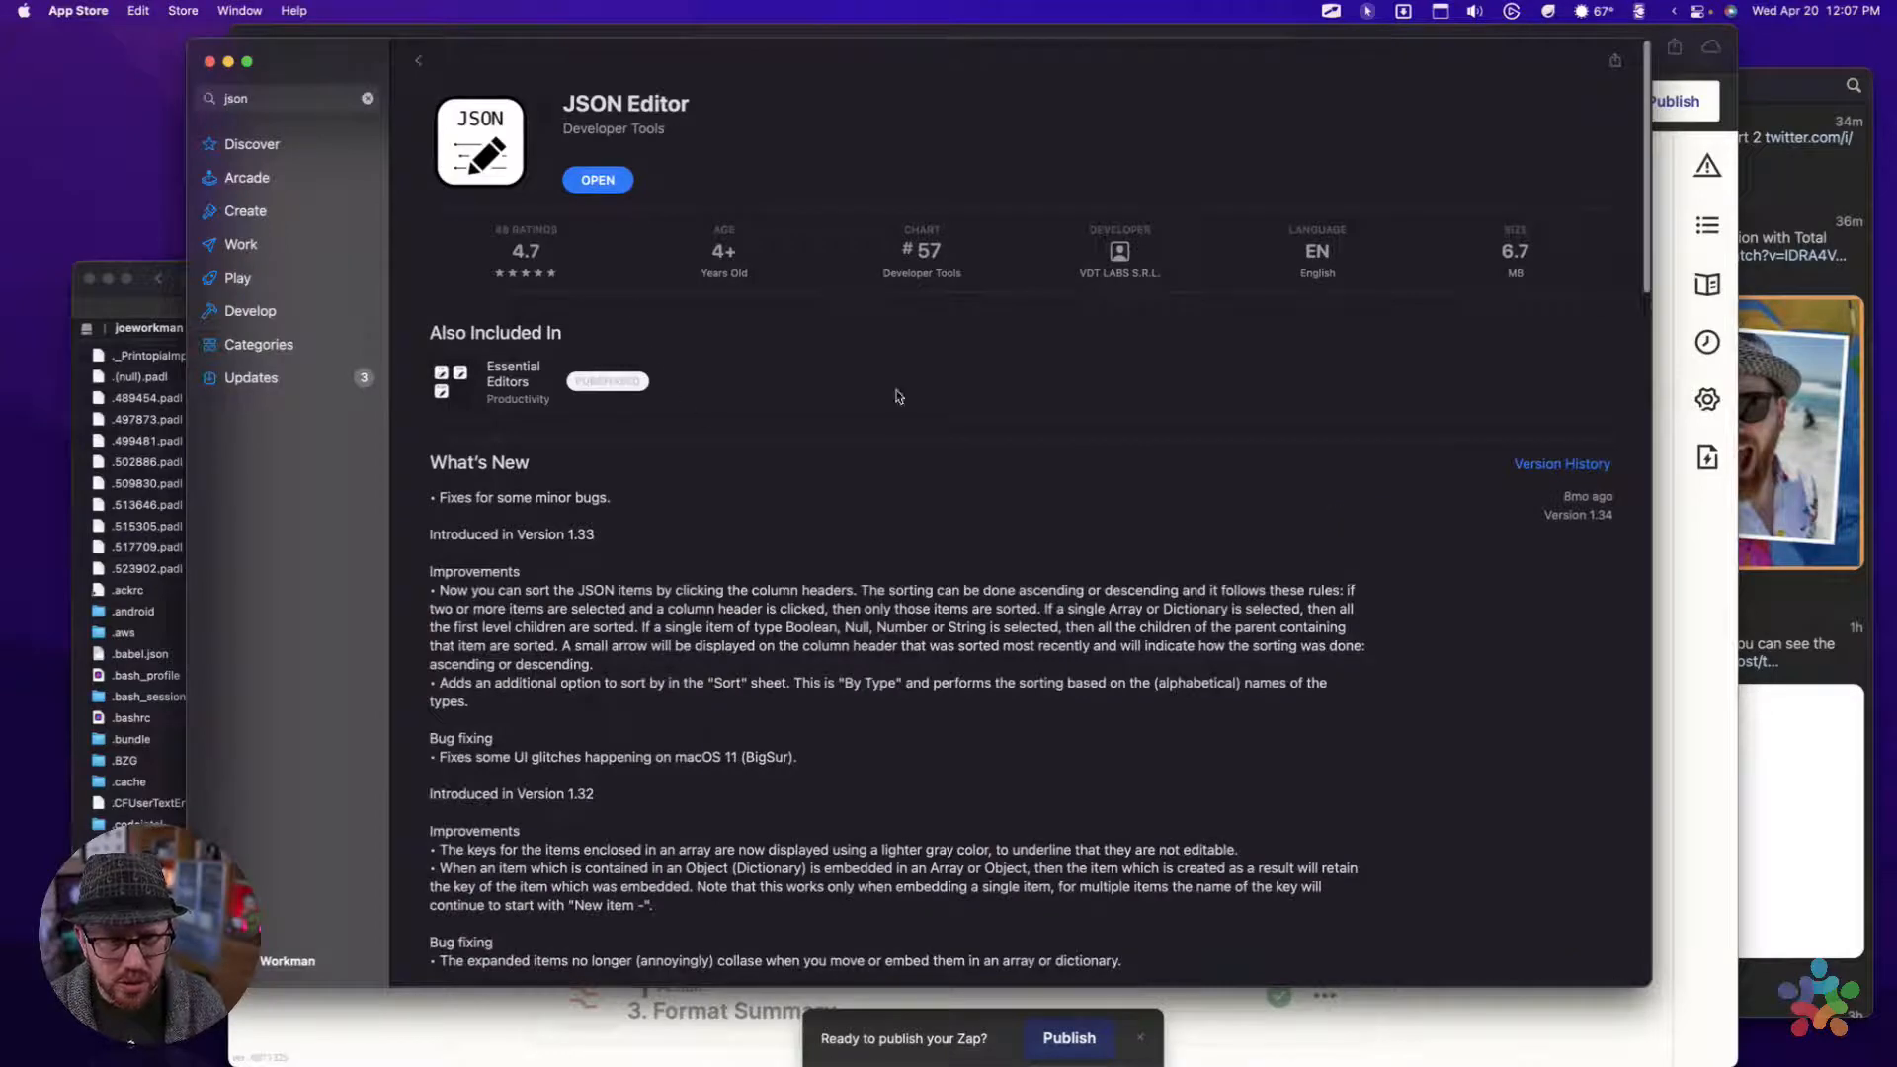
scroll(1273, 599, down, 15)
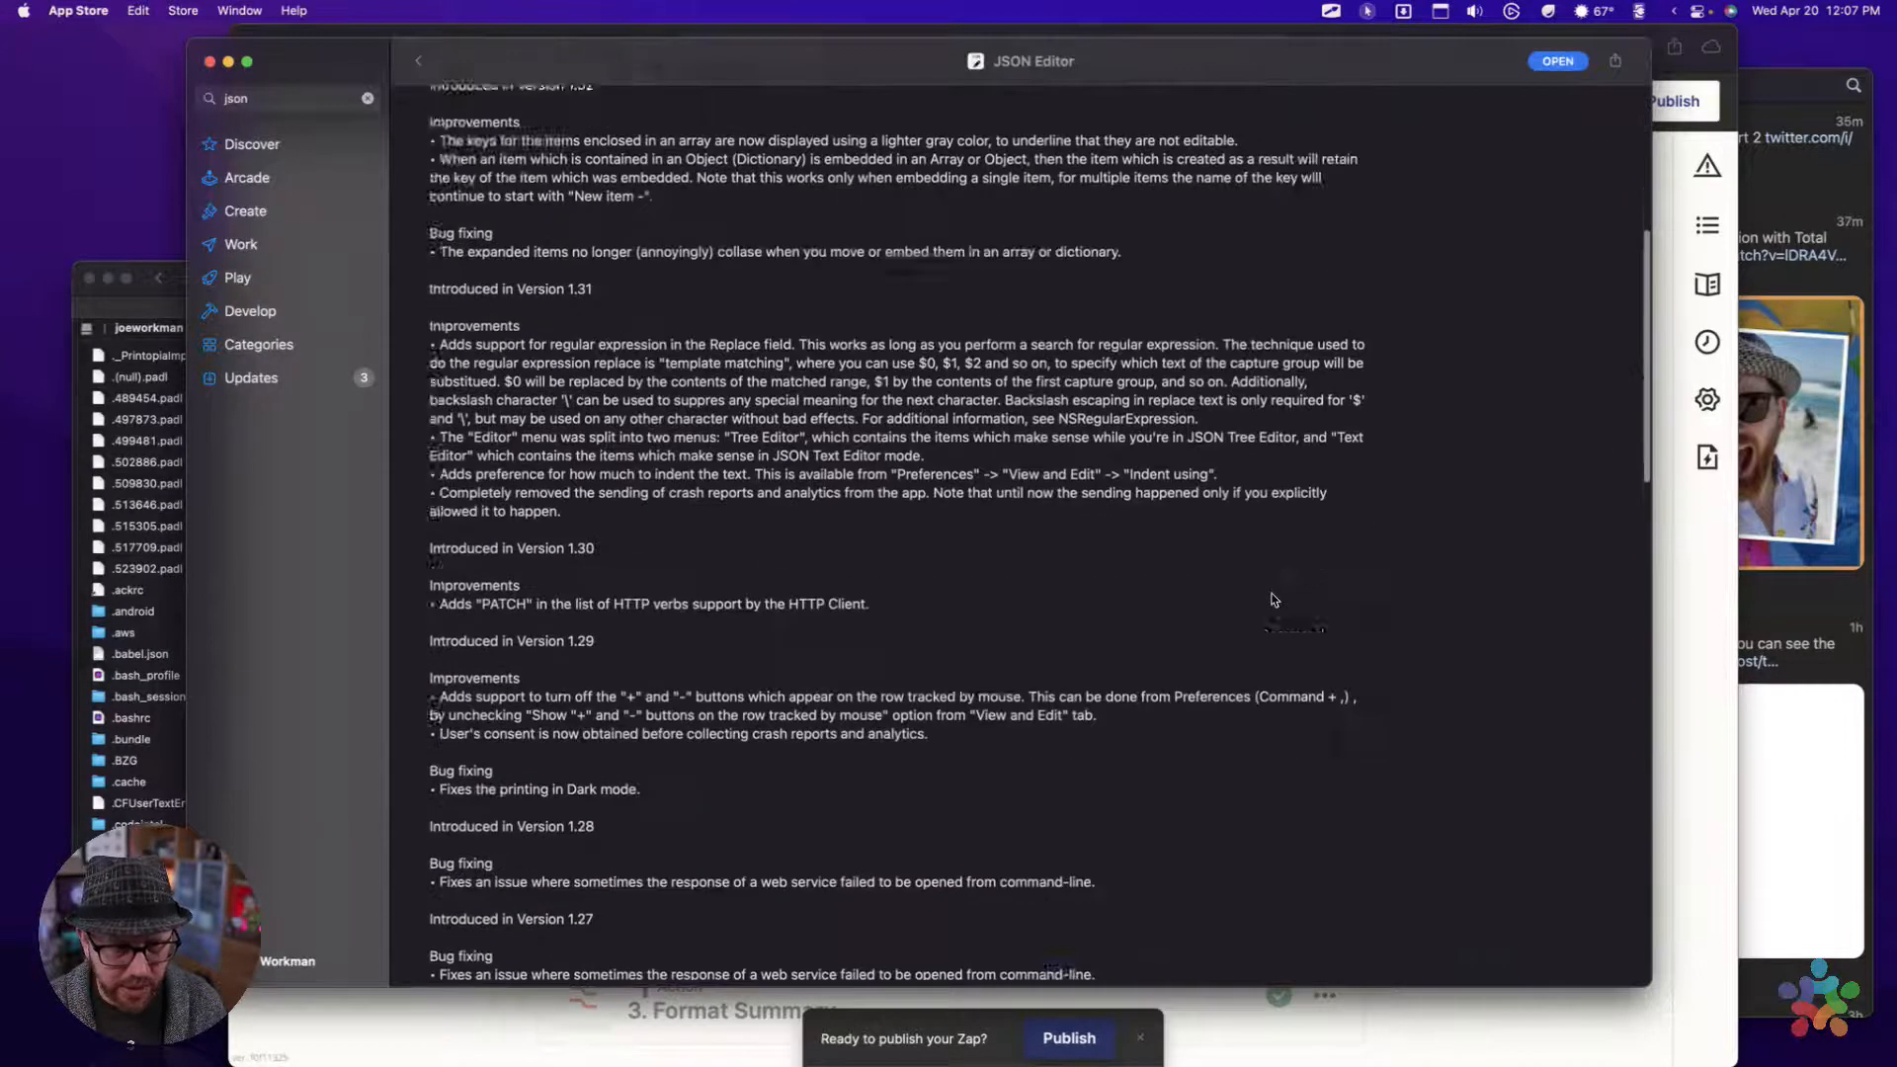
scroll(1273, 600, down, 7)
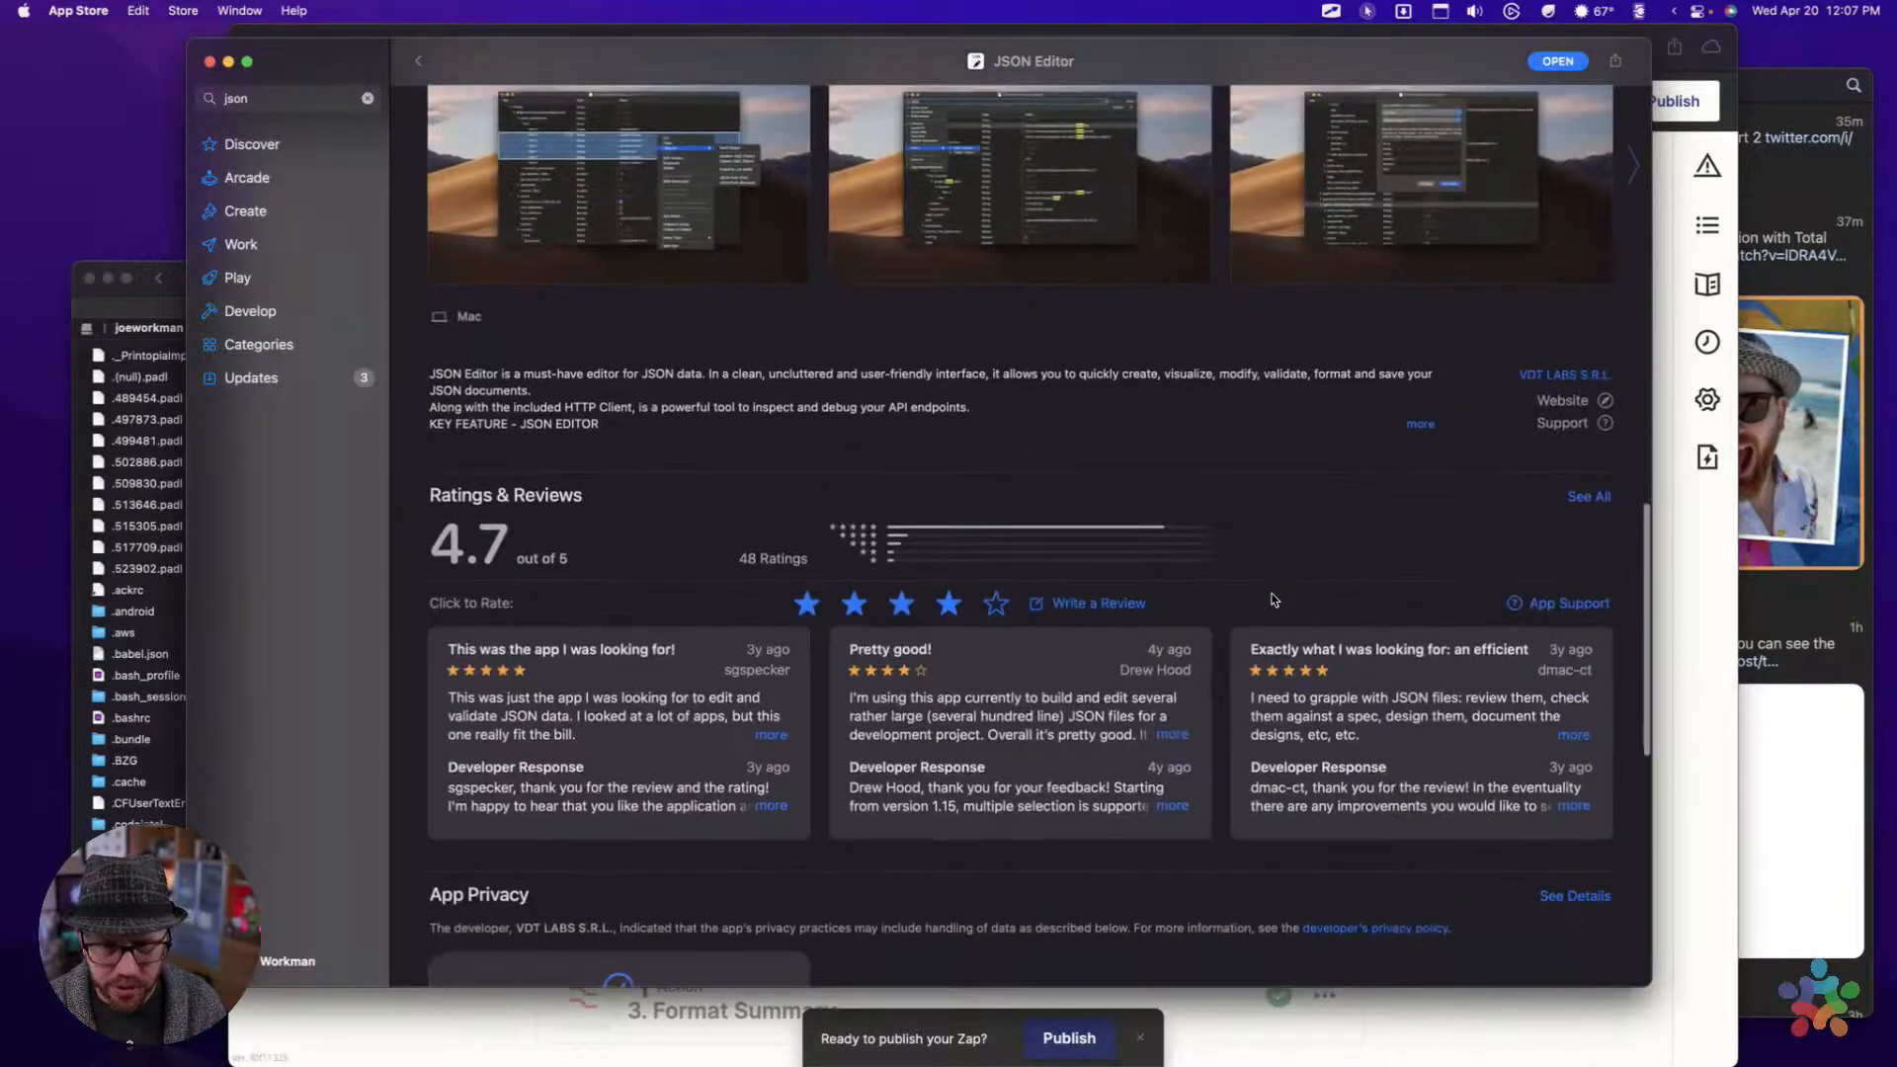
scroll(1274, 600, down, 3)
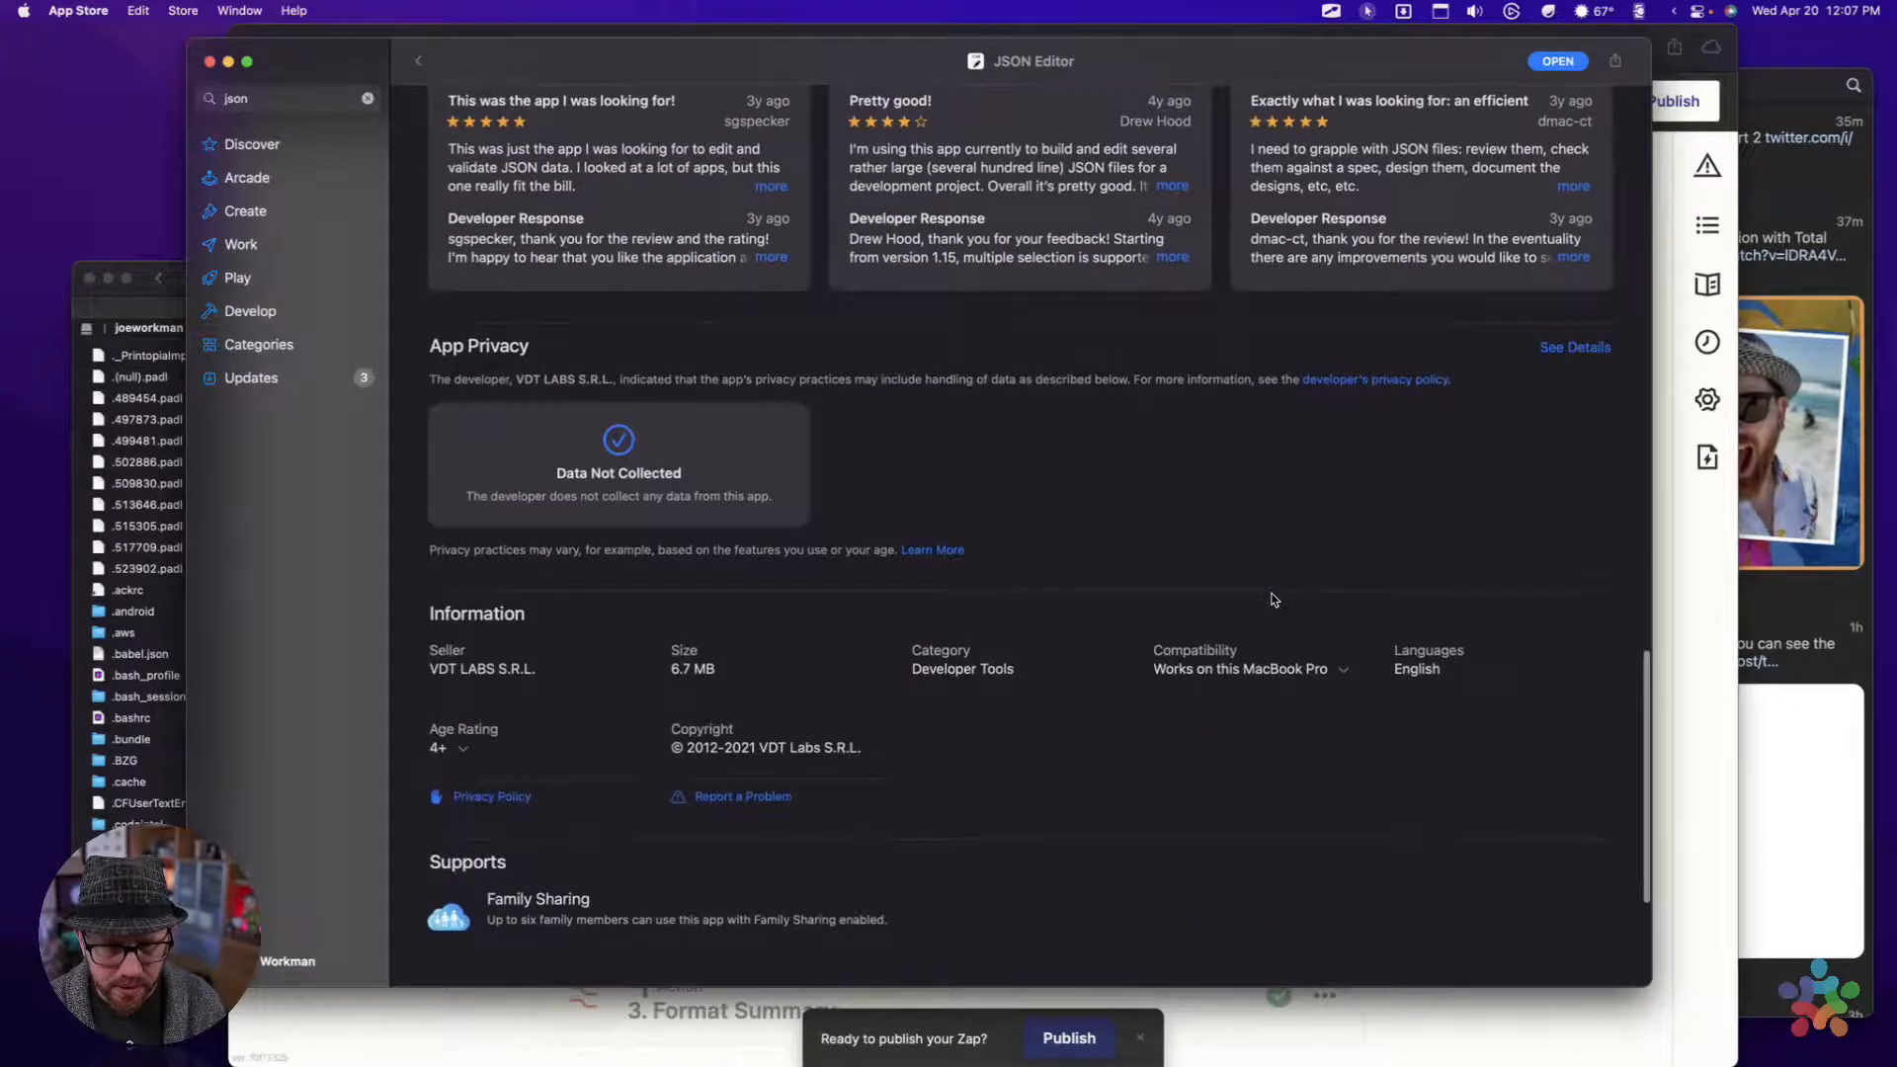
scroll(1273, 600, down, 3)
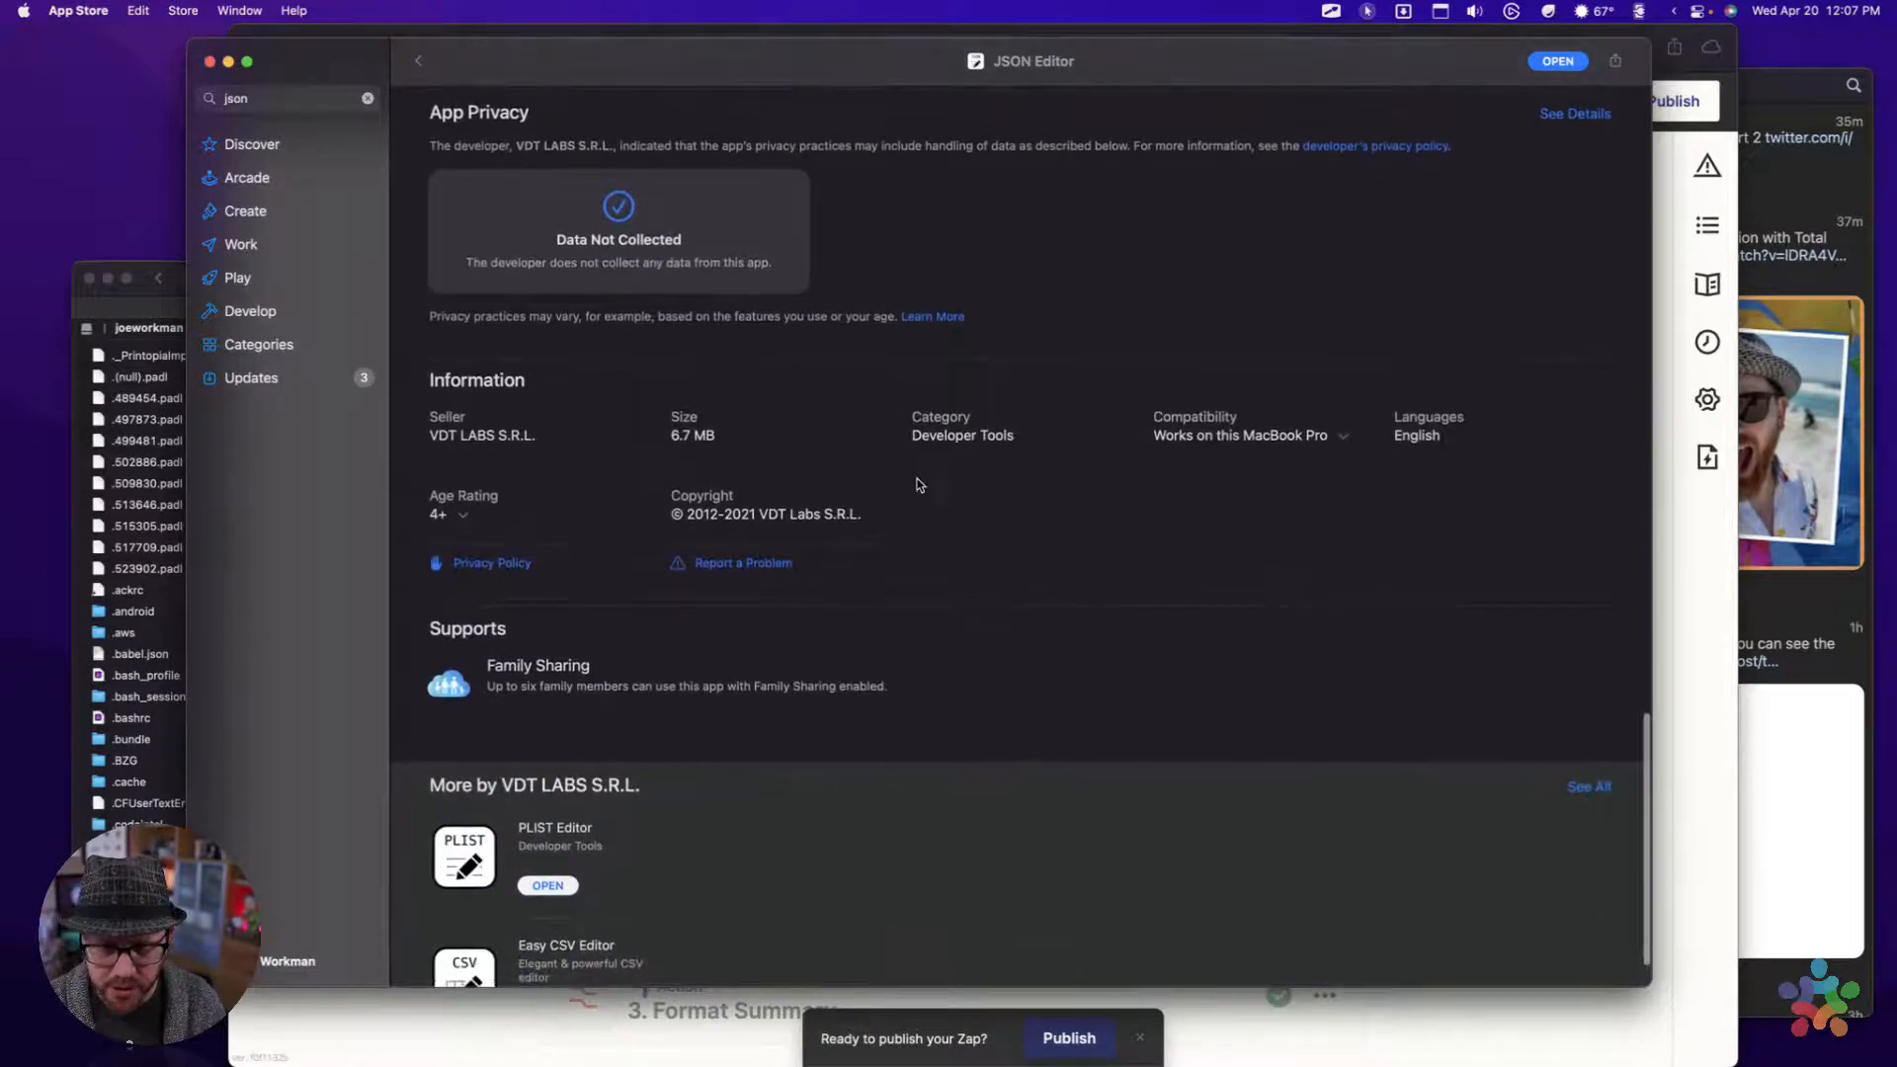
scroll(697, 496, down, 2)
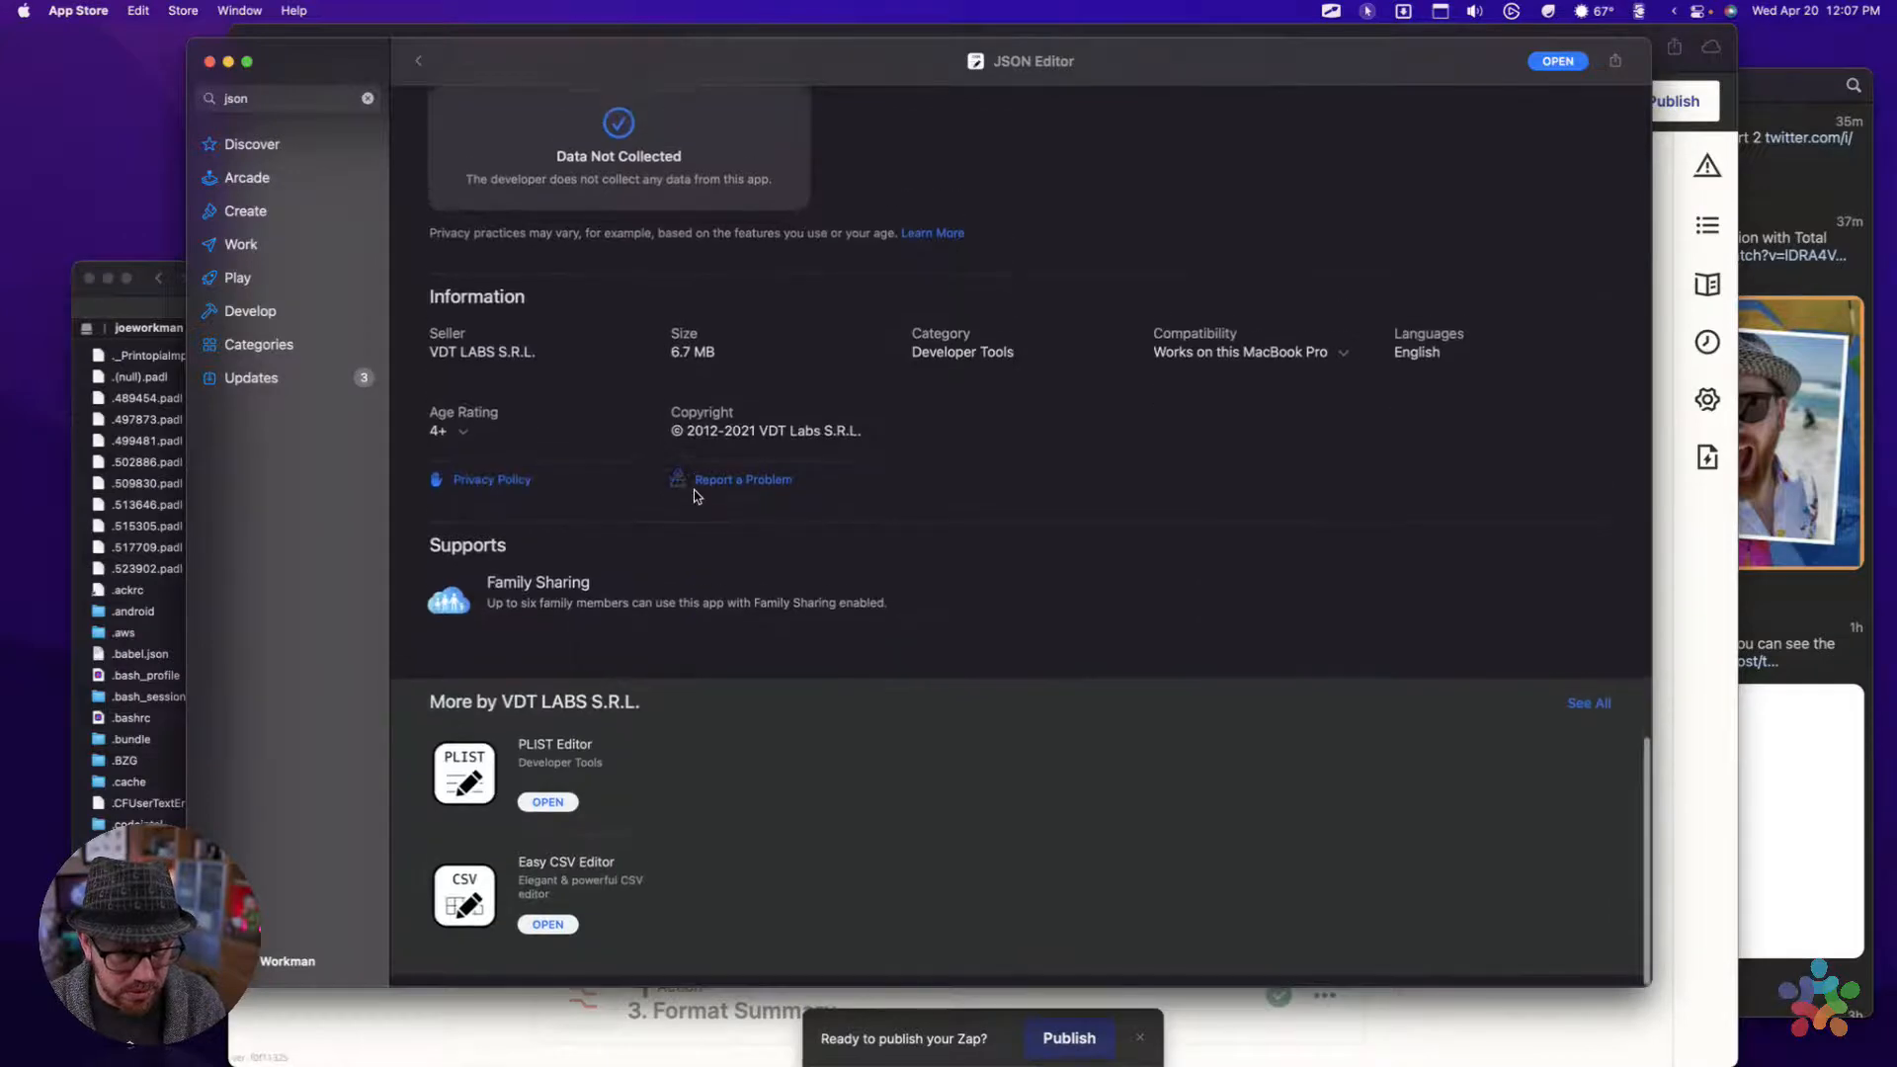
scroll(697, 496, up, 15)
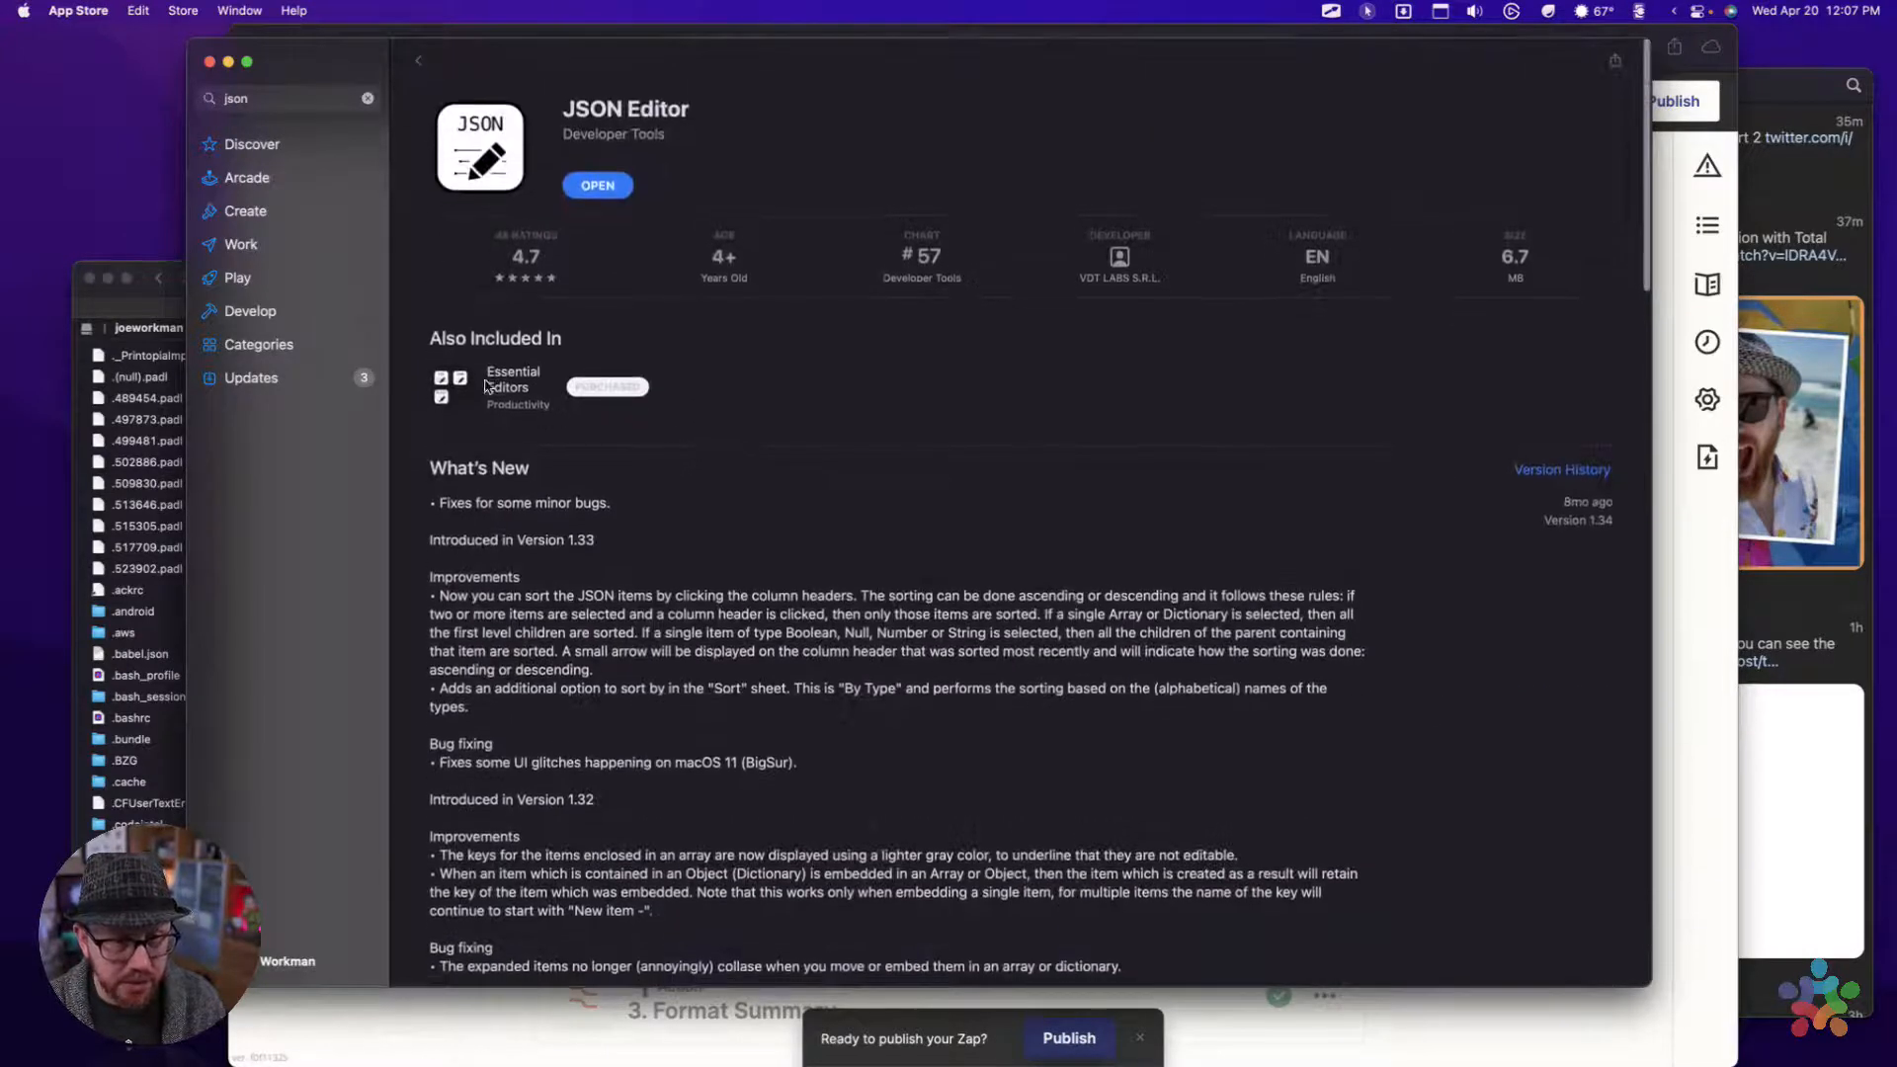
Open the Essential Editors bundle that includes JSON Editor and review its apps, description and ratings
click(487, 385)
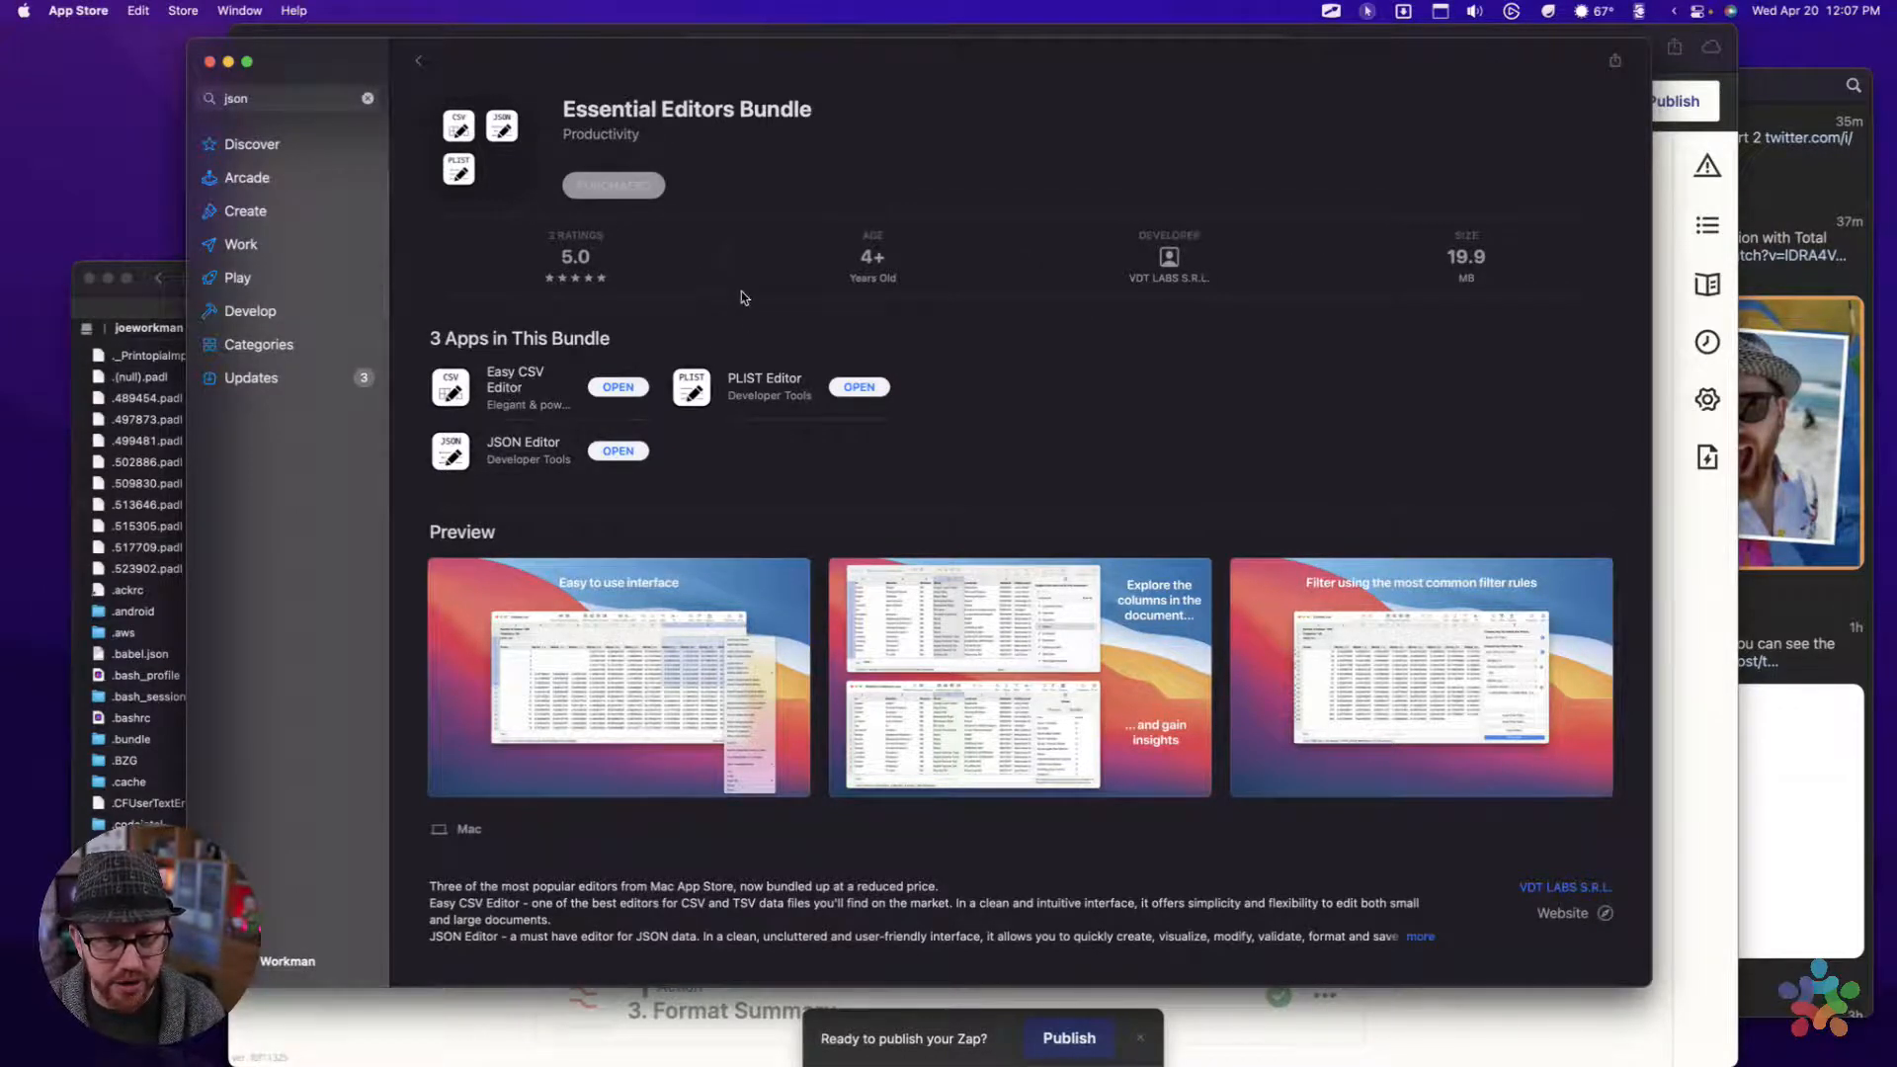
scroll(1127, 423, down, 5)
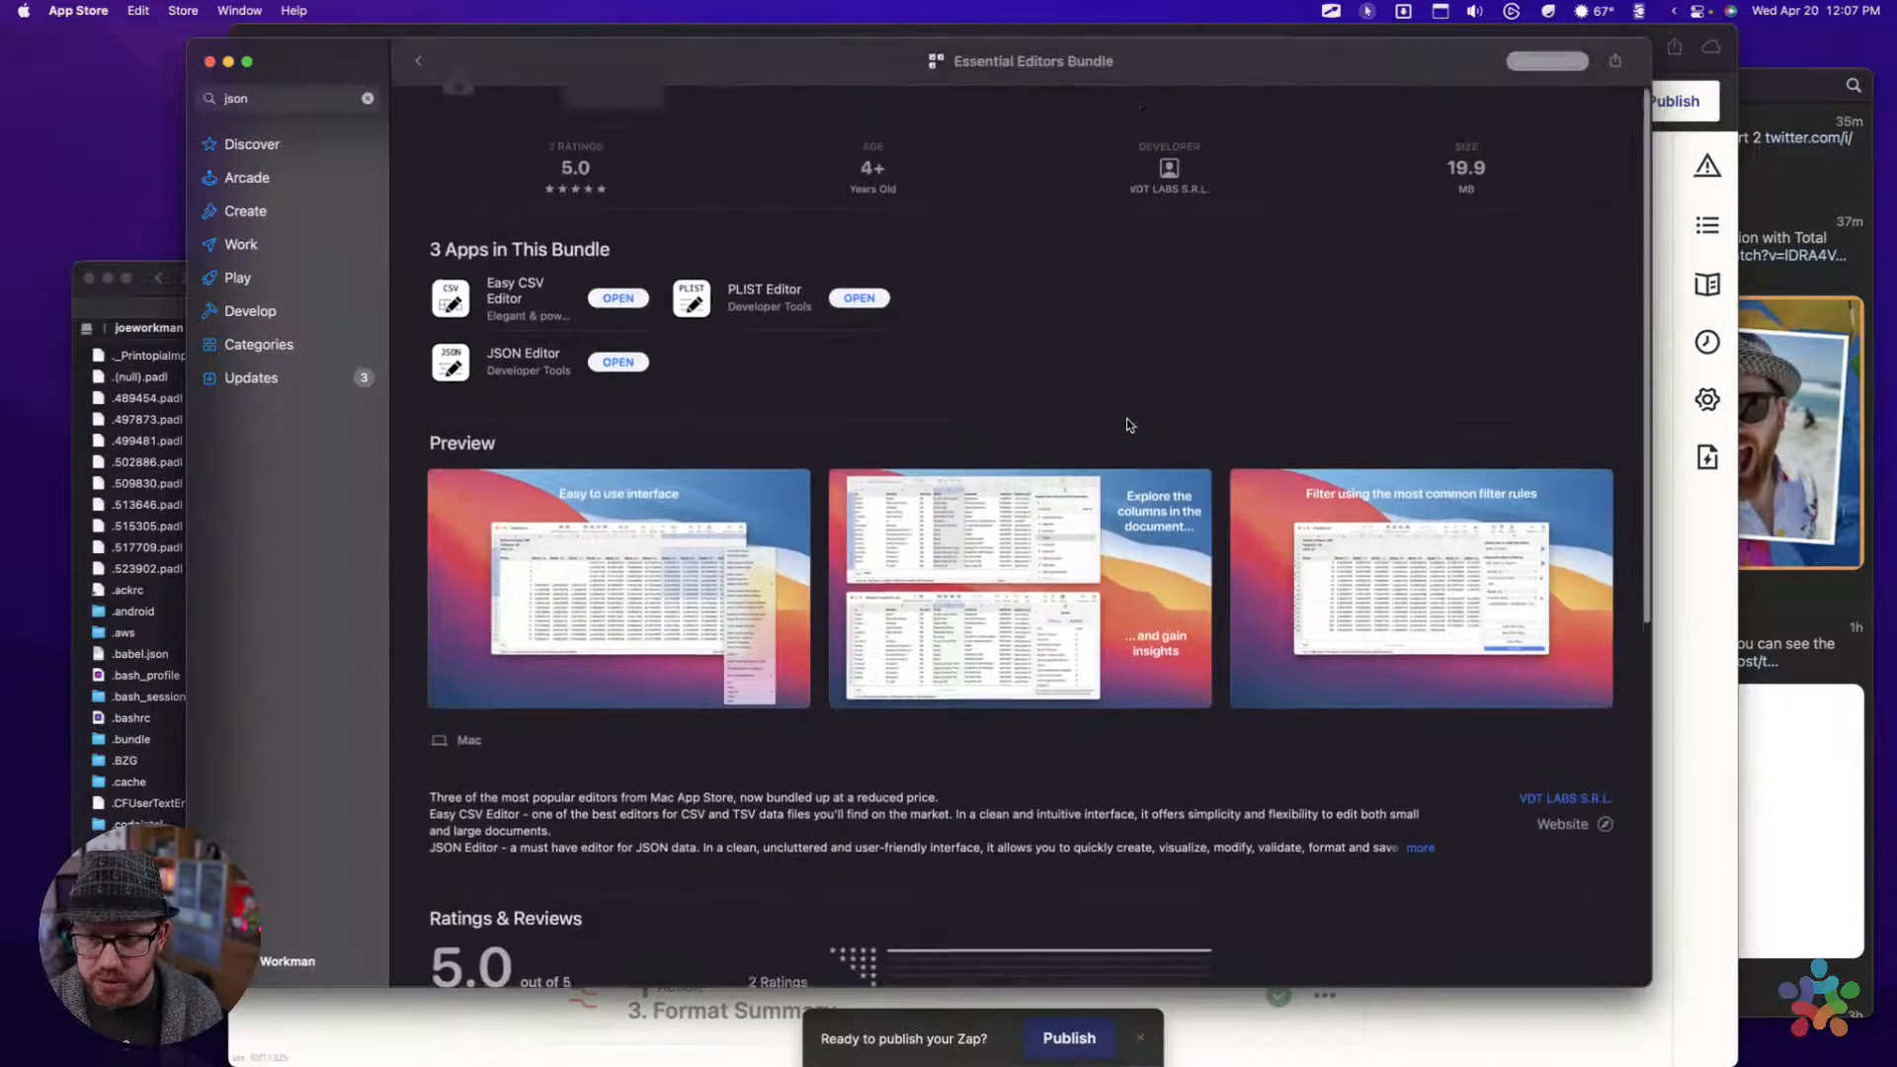
scroll(1129, 425, down, 5)
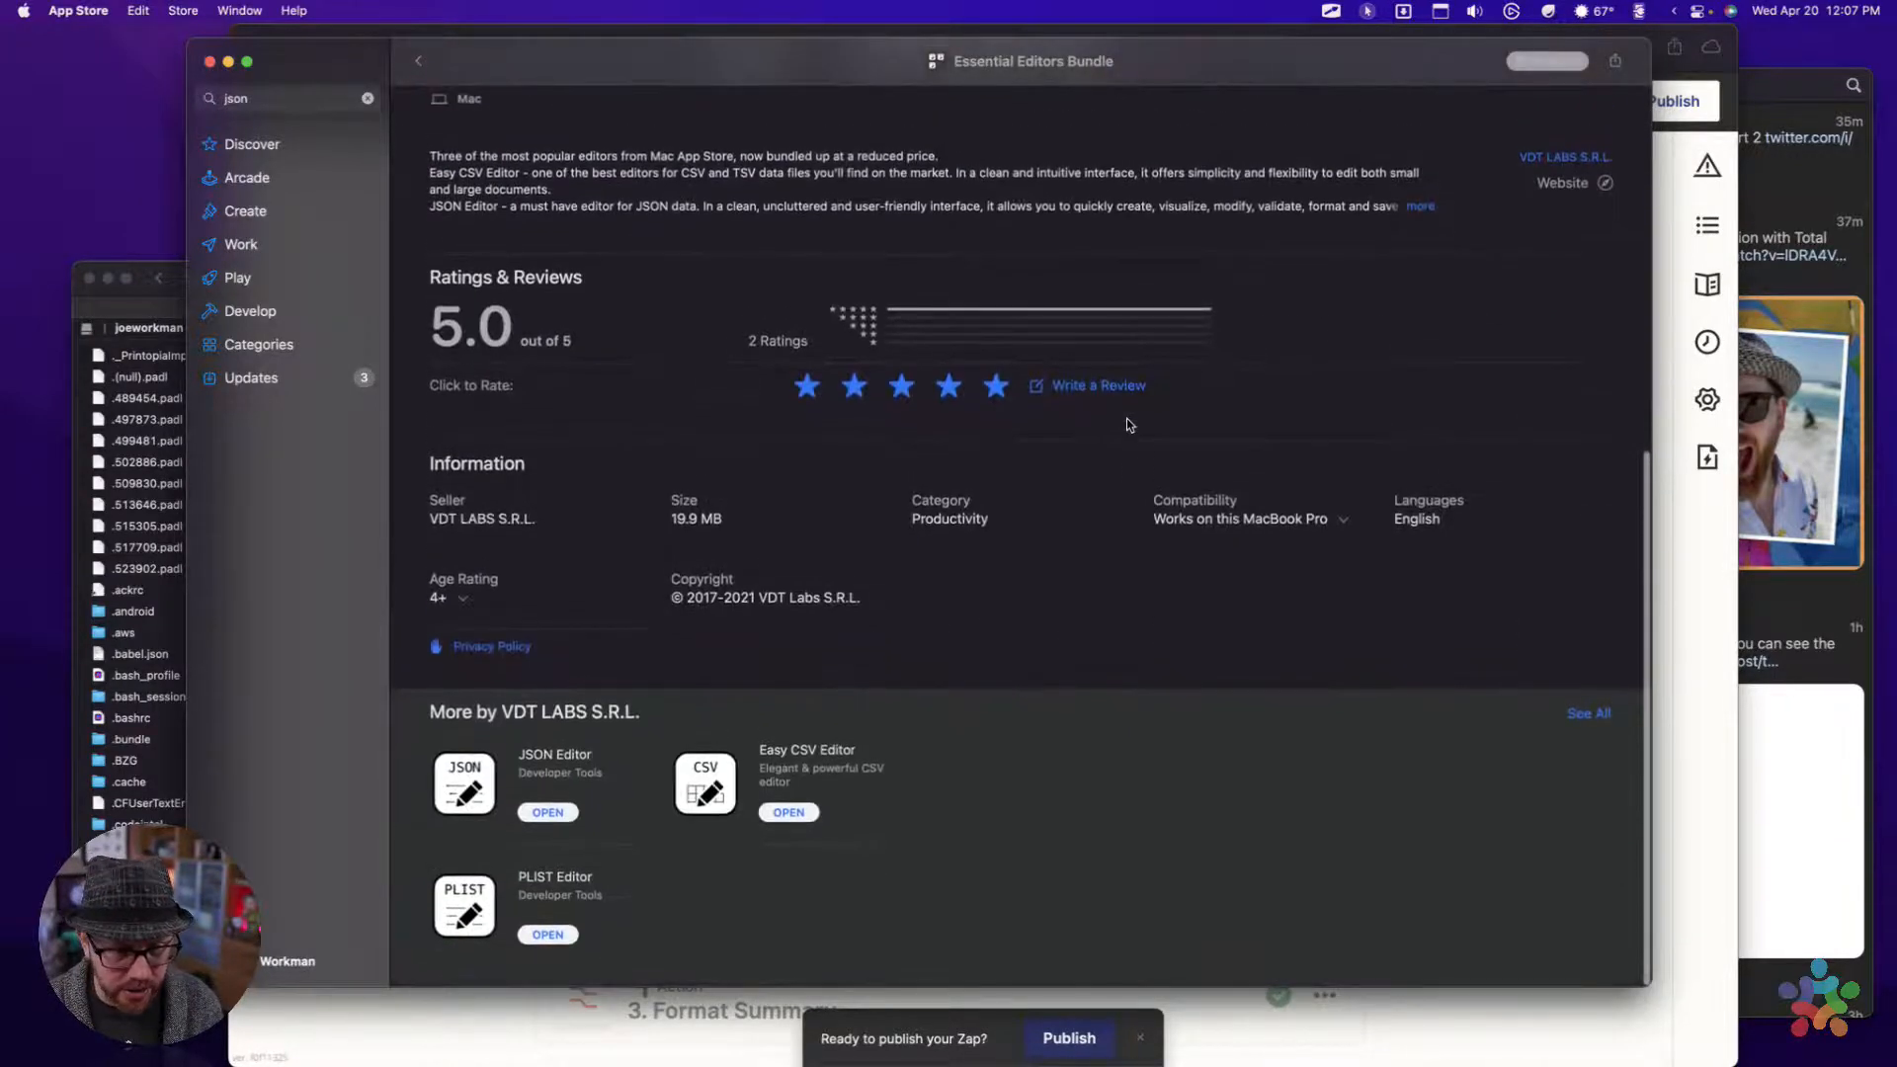
scroll(1129, 425, up, 10)
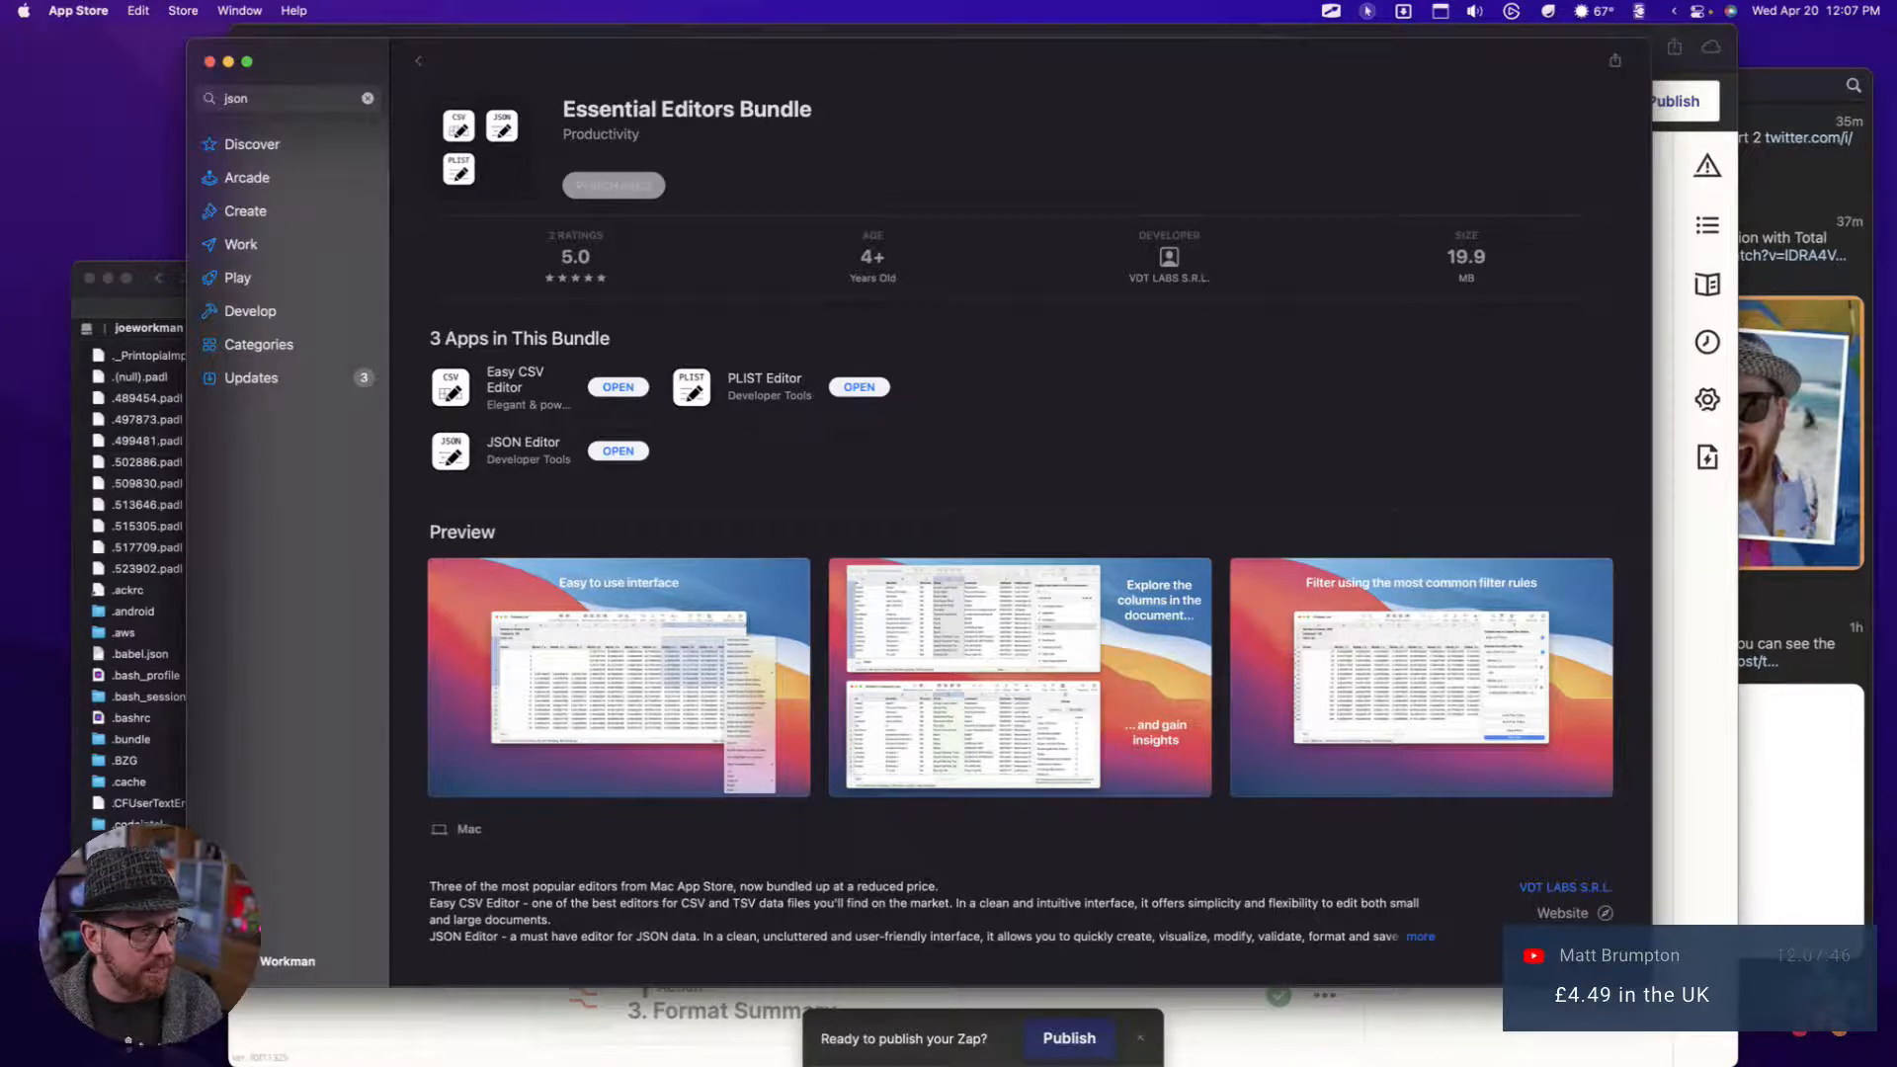
Close the App Store window and move the JSON Editor window aside to uncover the Zap's steps
click(210, 61)
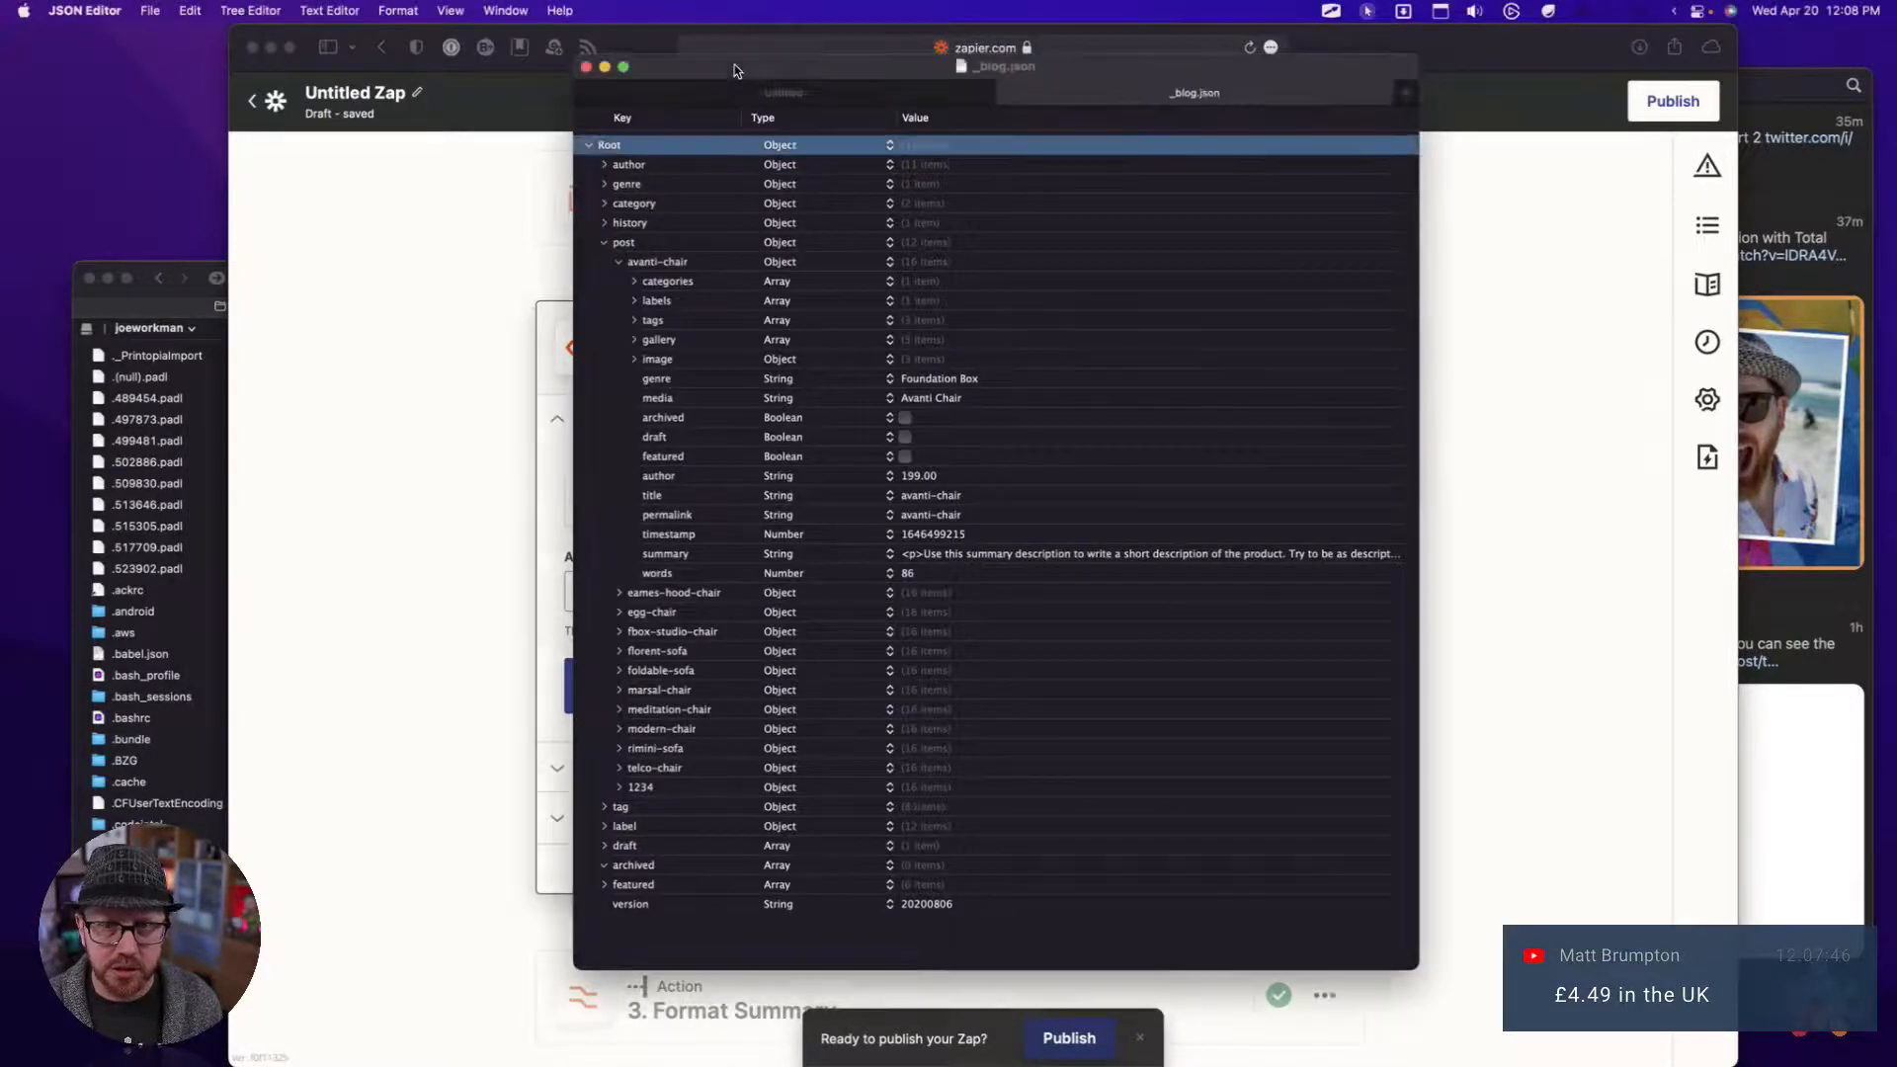
drag(733, 64, 990, 104)
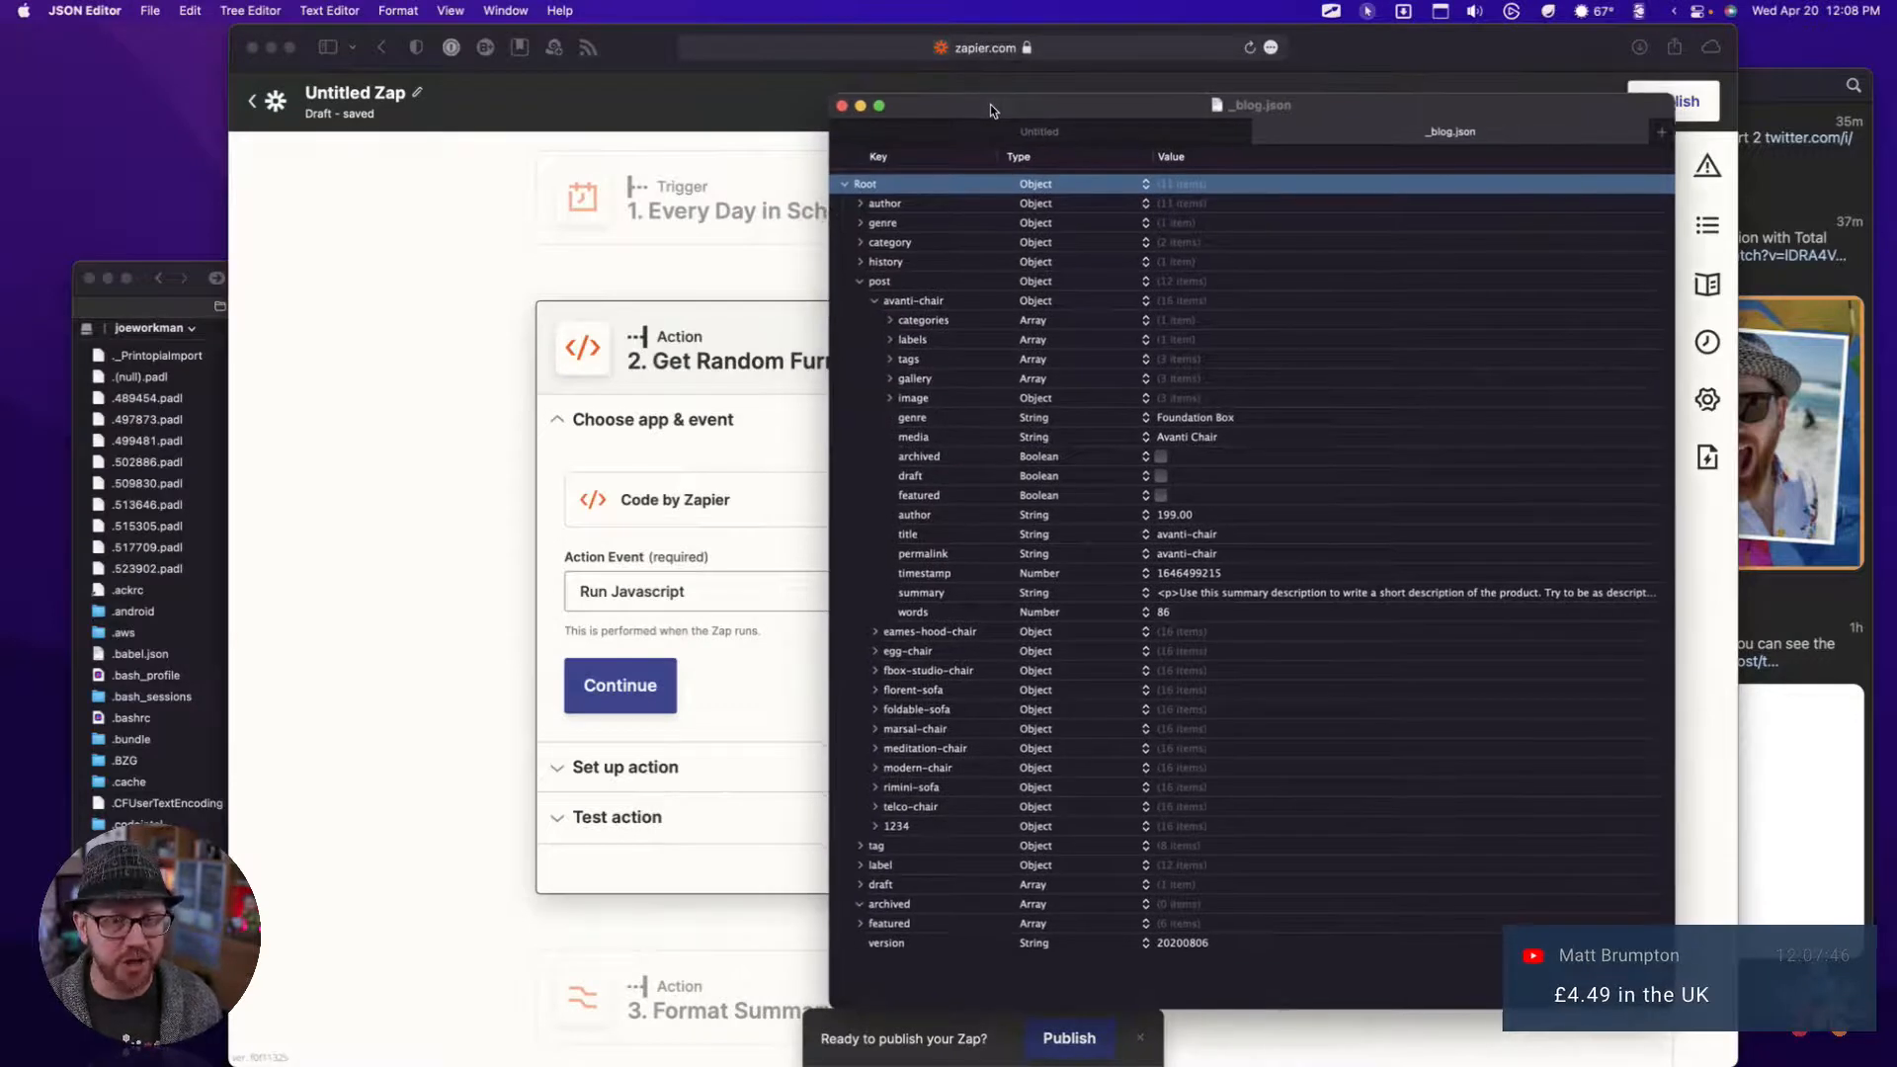